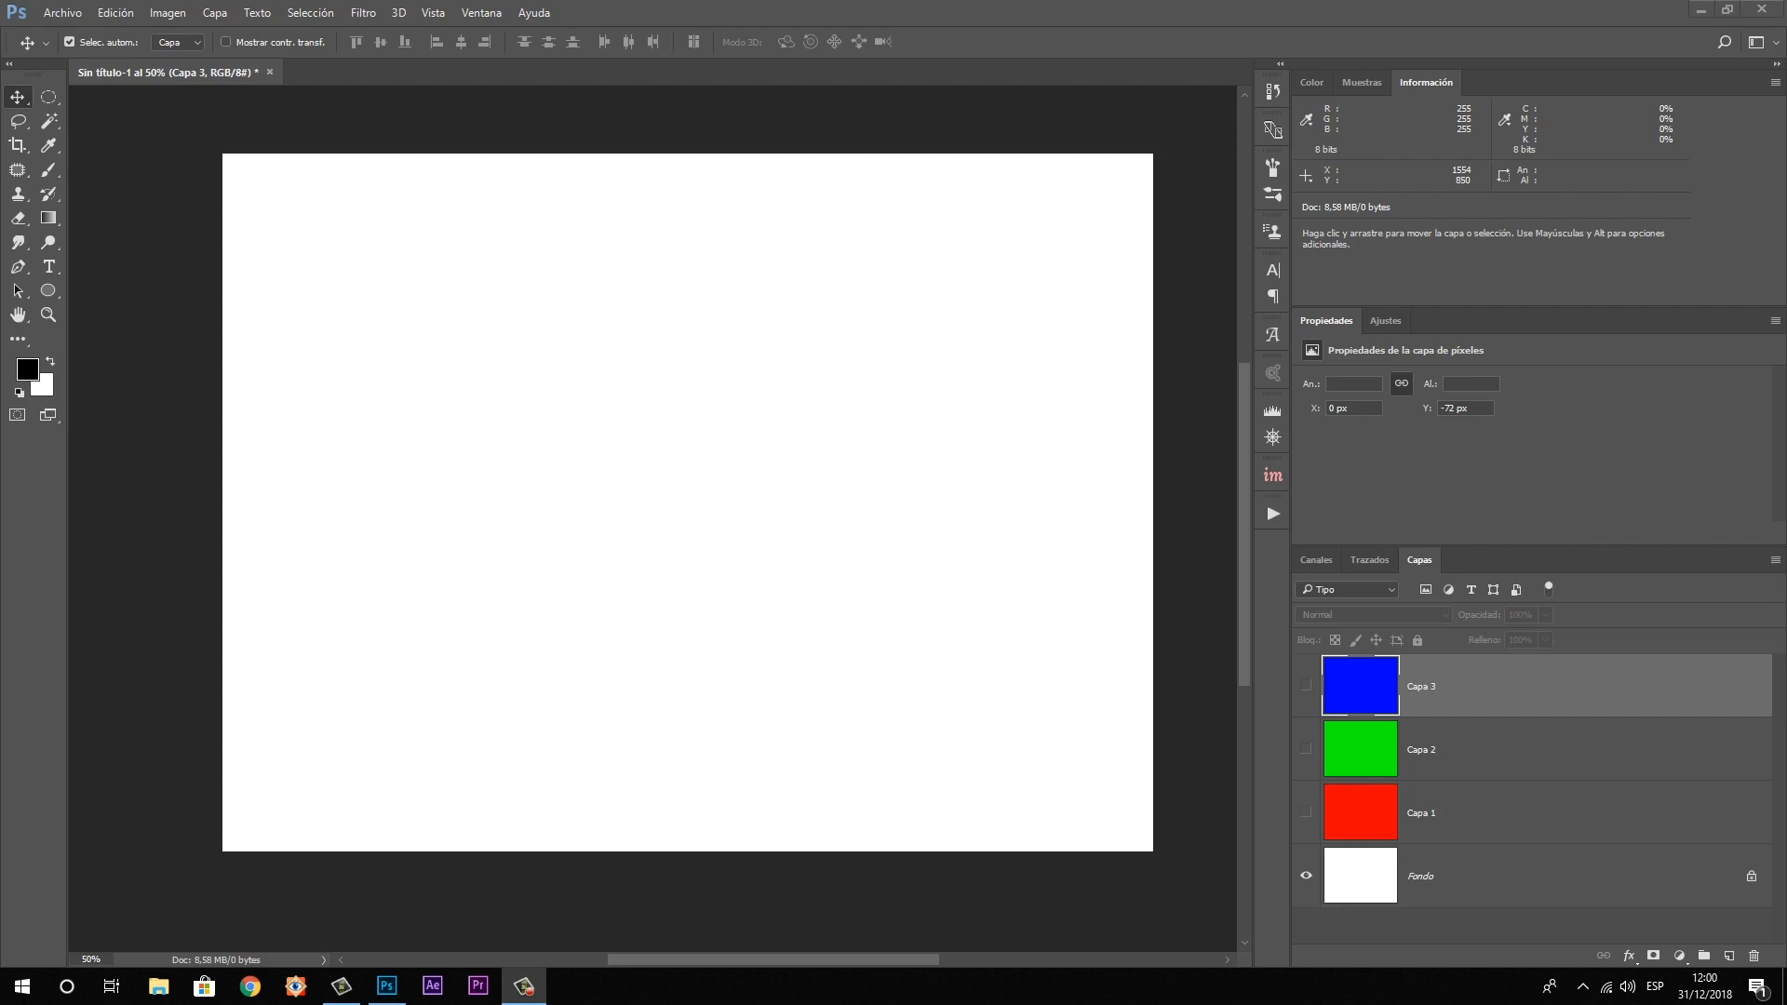
Make the layers Capa 1, Capa 2 and Capa 3 visible above the white Fondo layer
left_click(1444, 879)
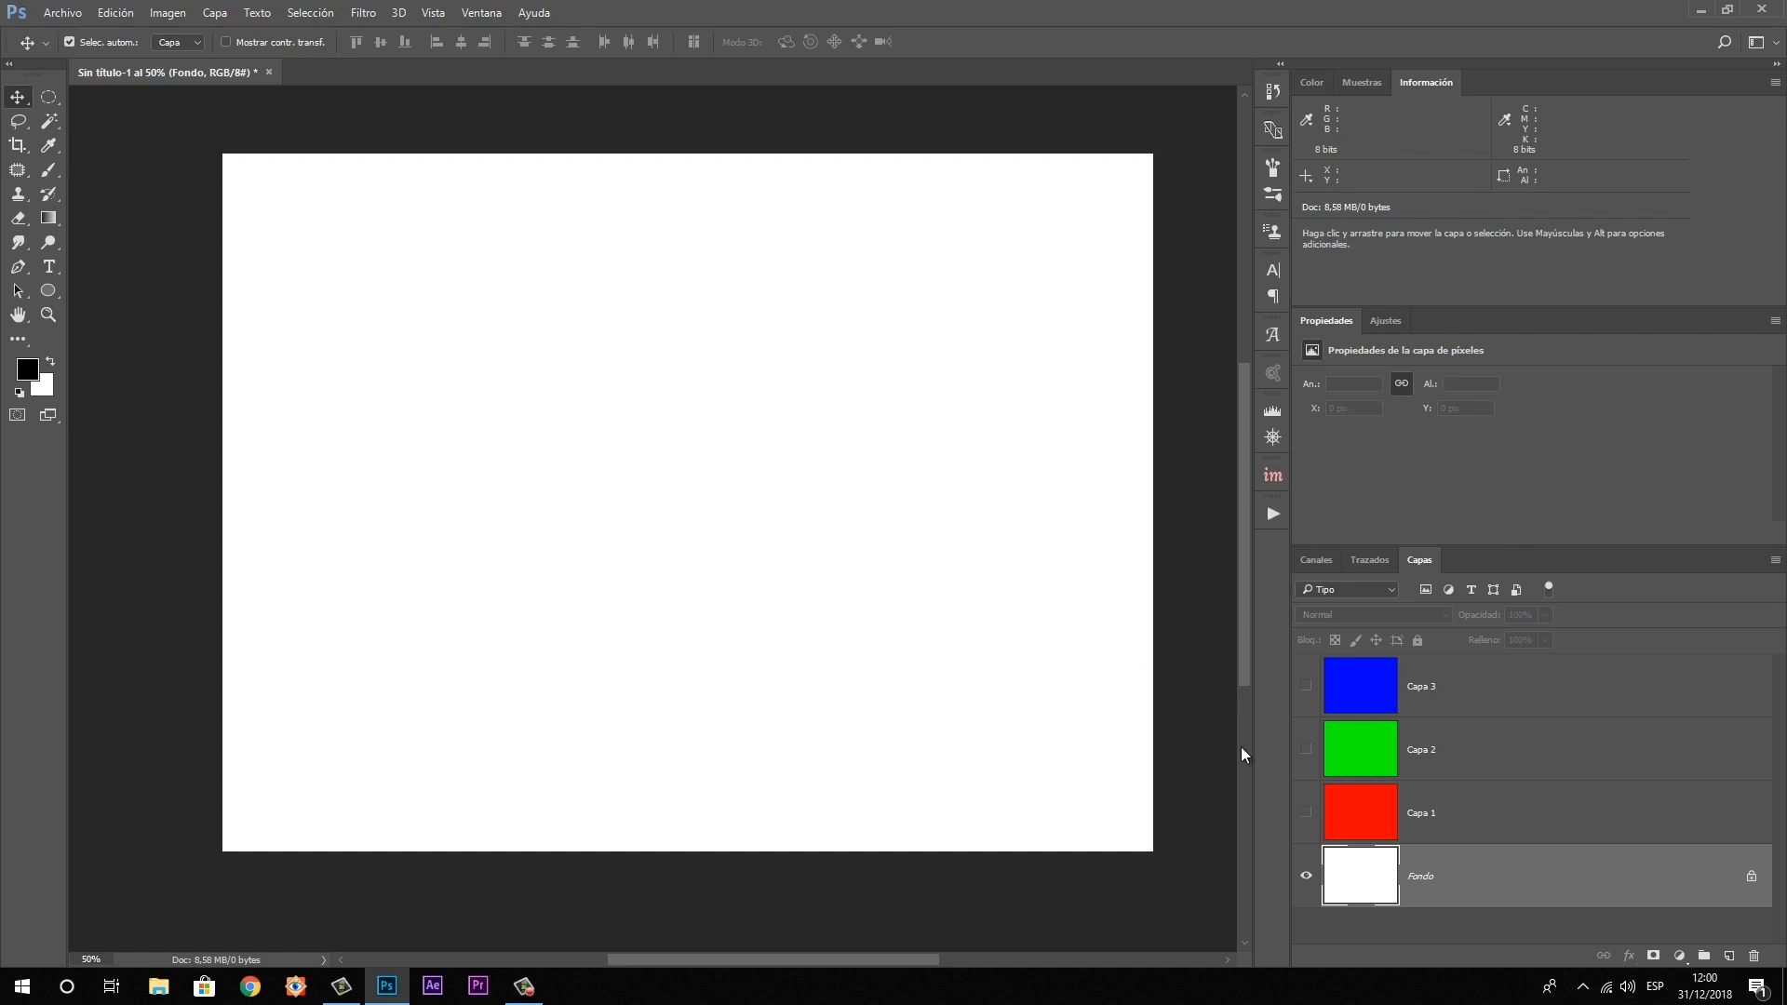
left_click(1306, 814)
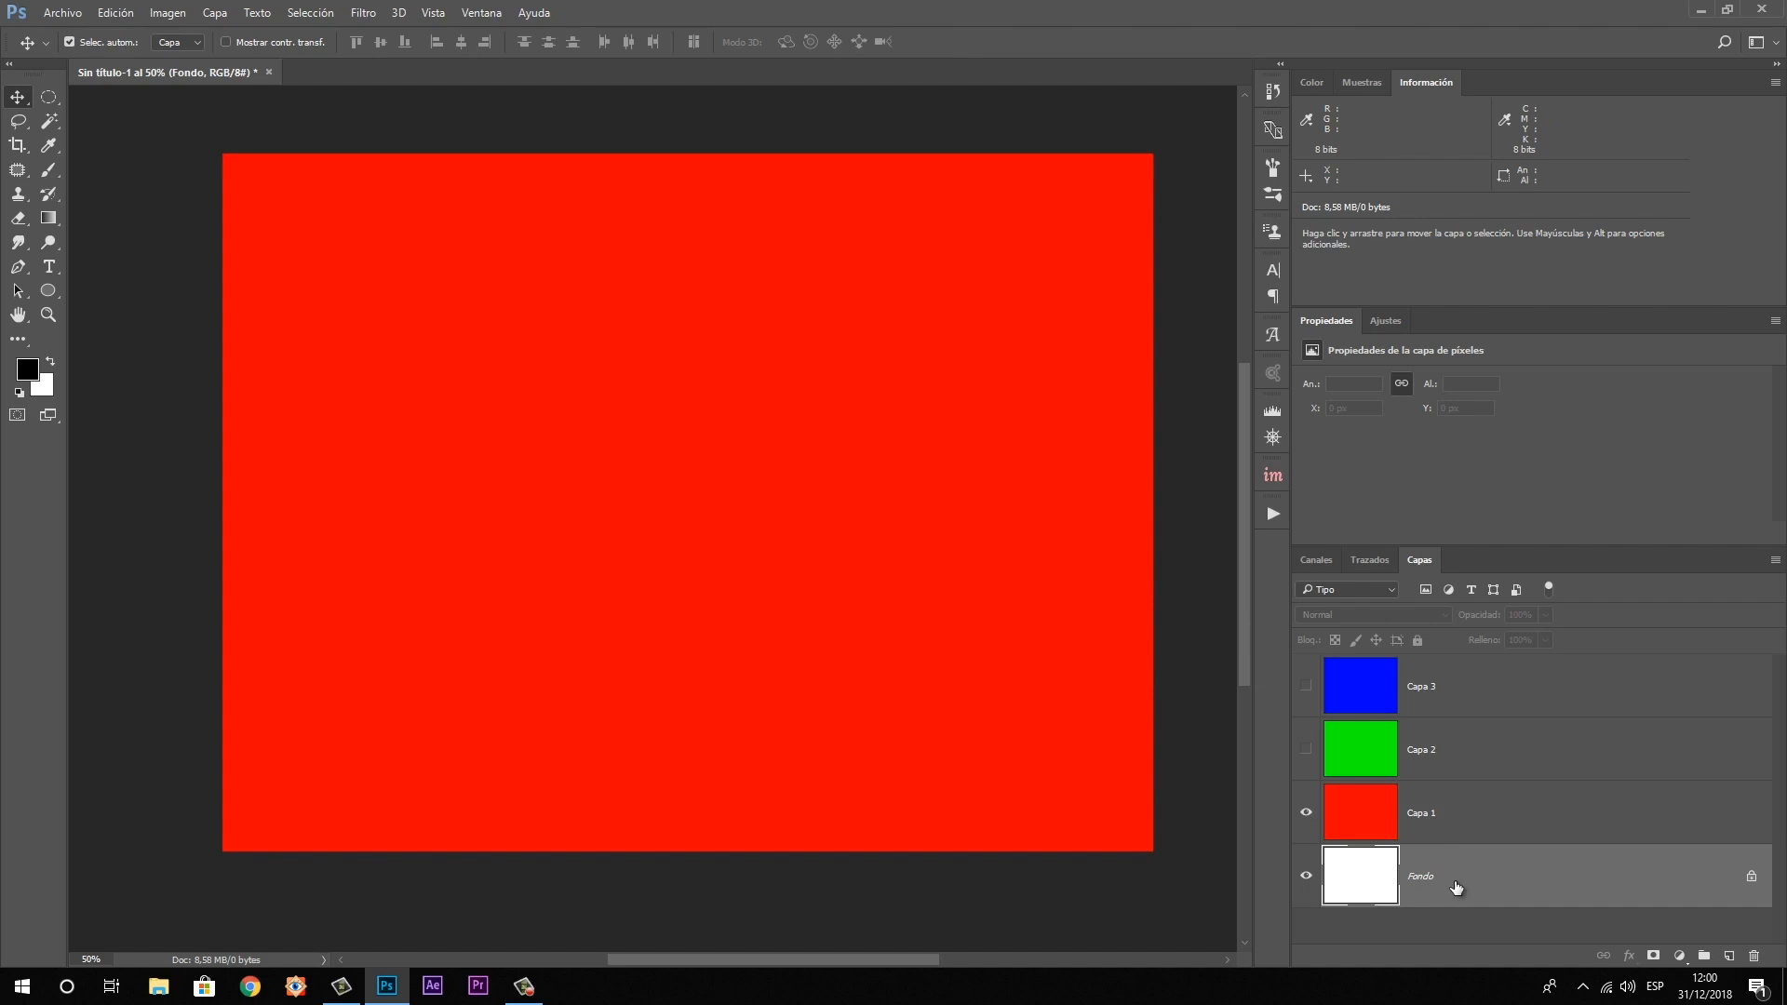
left_click(1306, 750)
left_click(1304, 685)
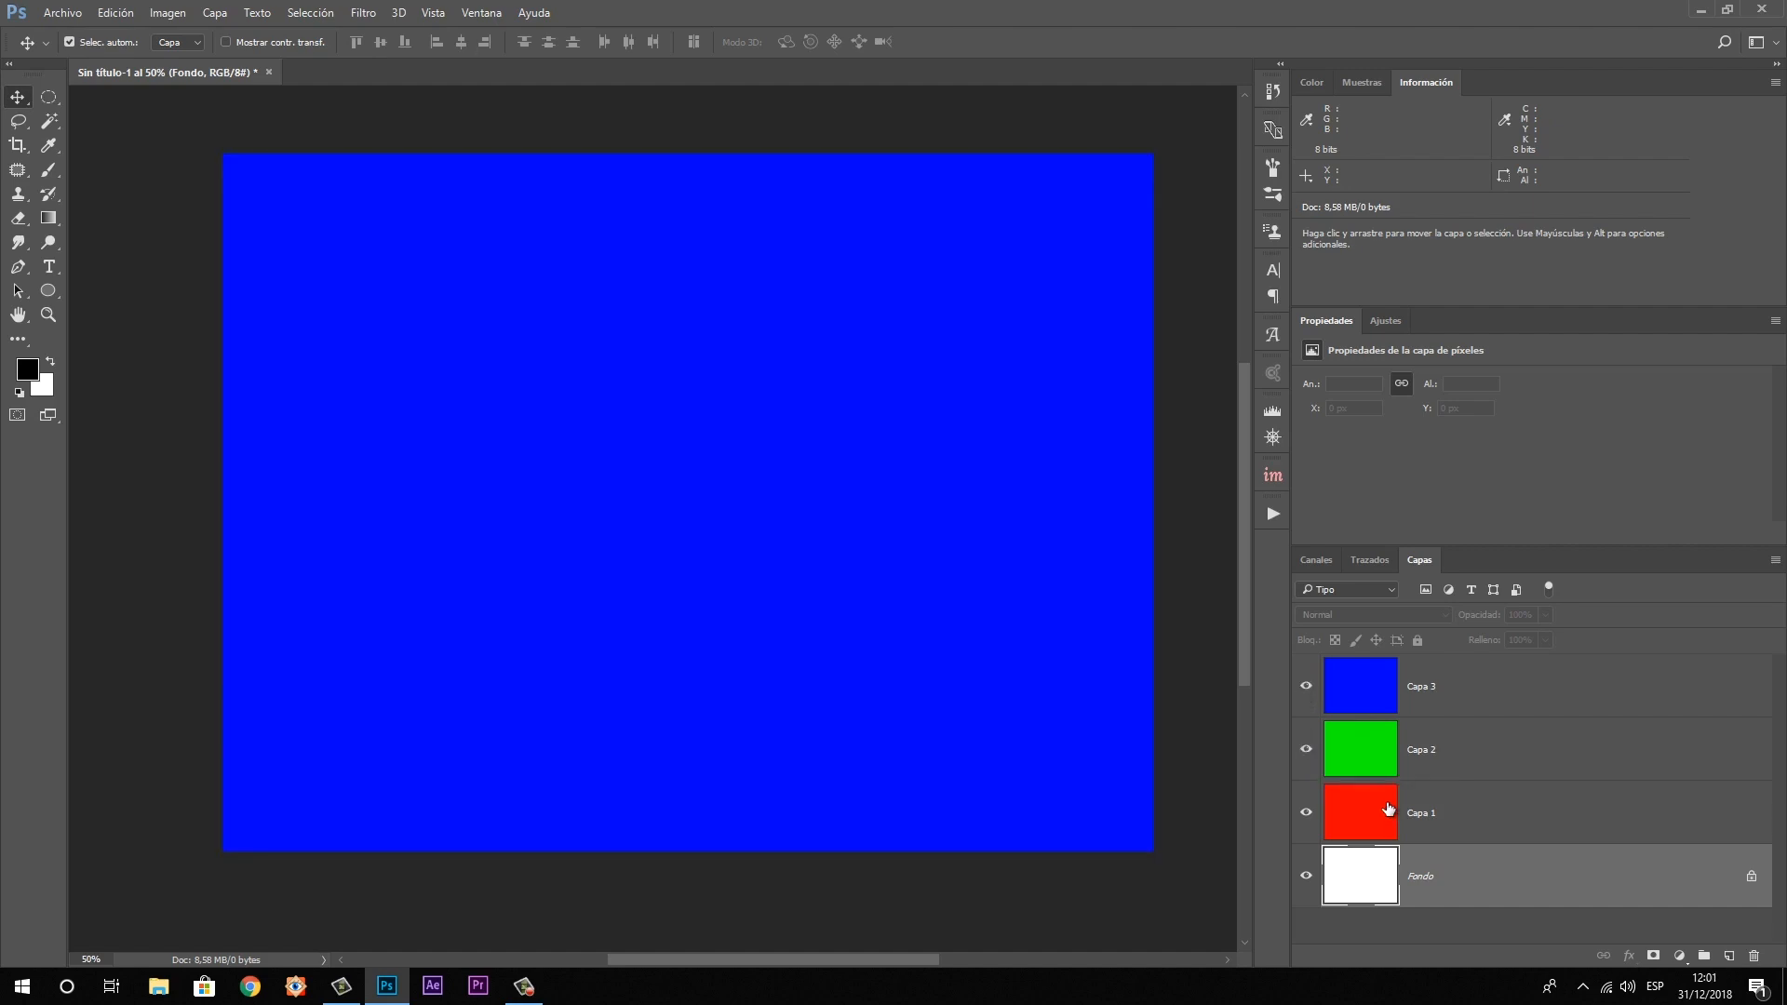
Select the layers Capa 1, Capa 2 and Capa 3 one after another
left_click(1457, 819)
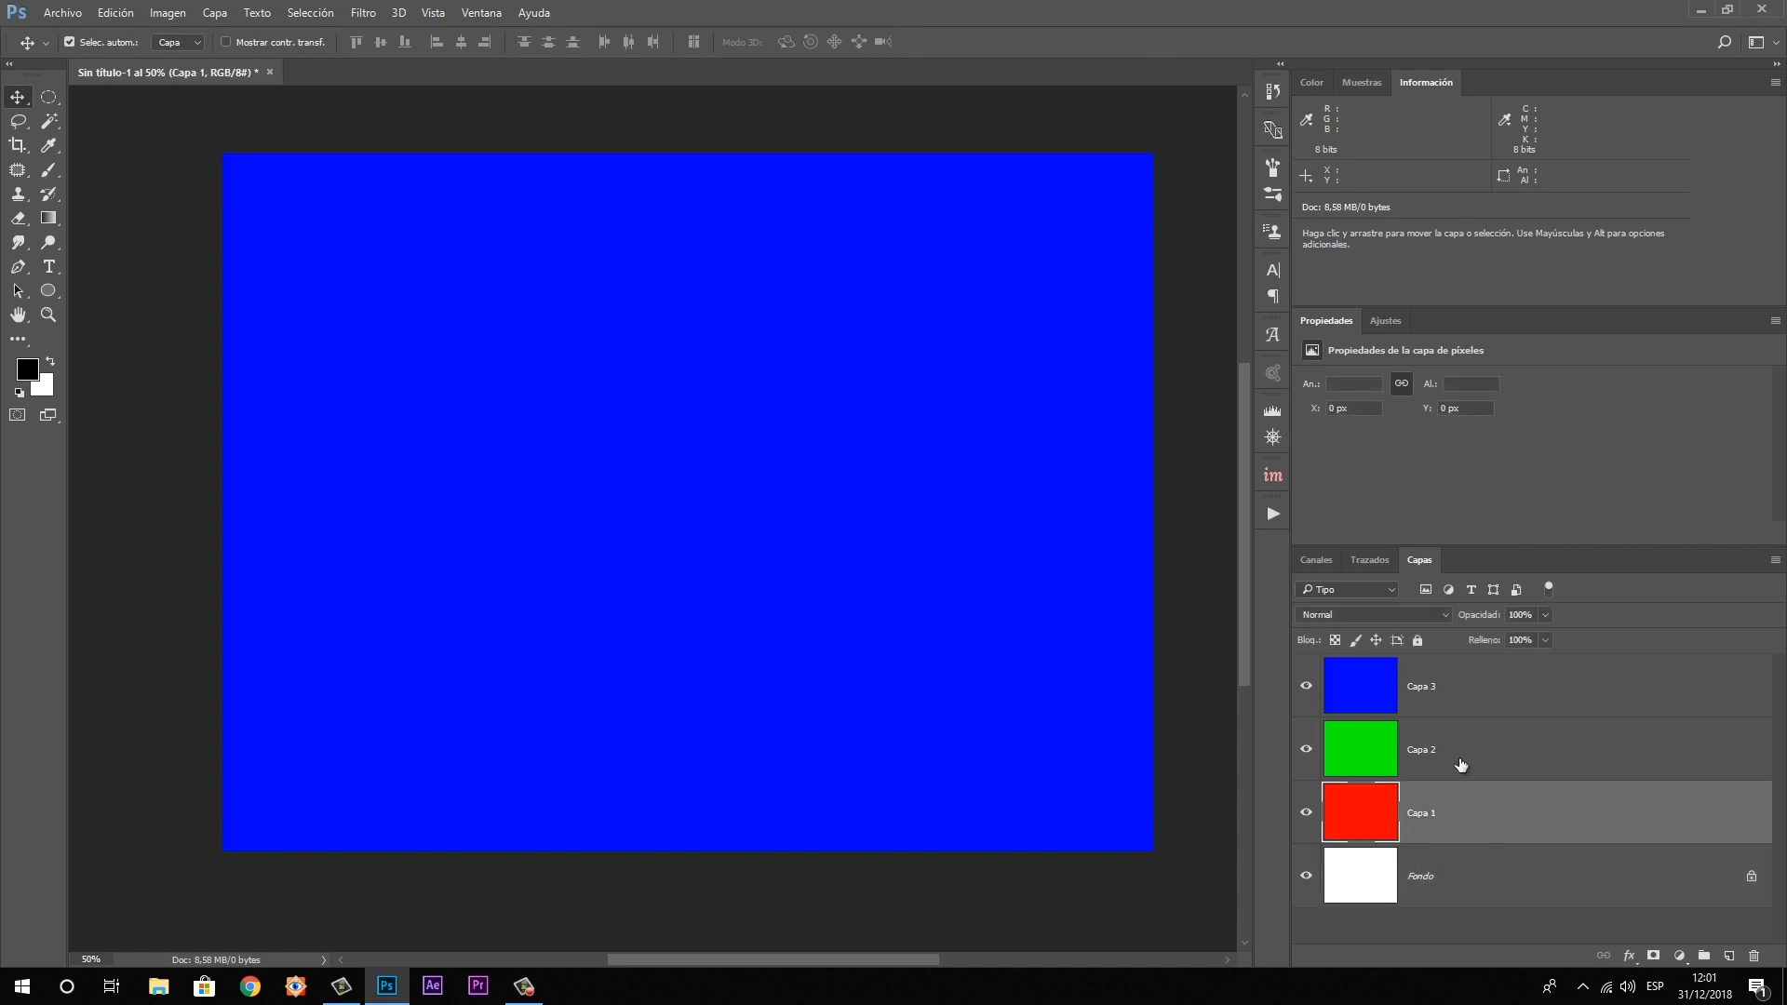
left_click(1460, 765)
left_click(1449, 679)
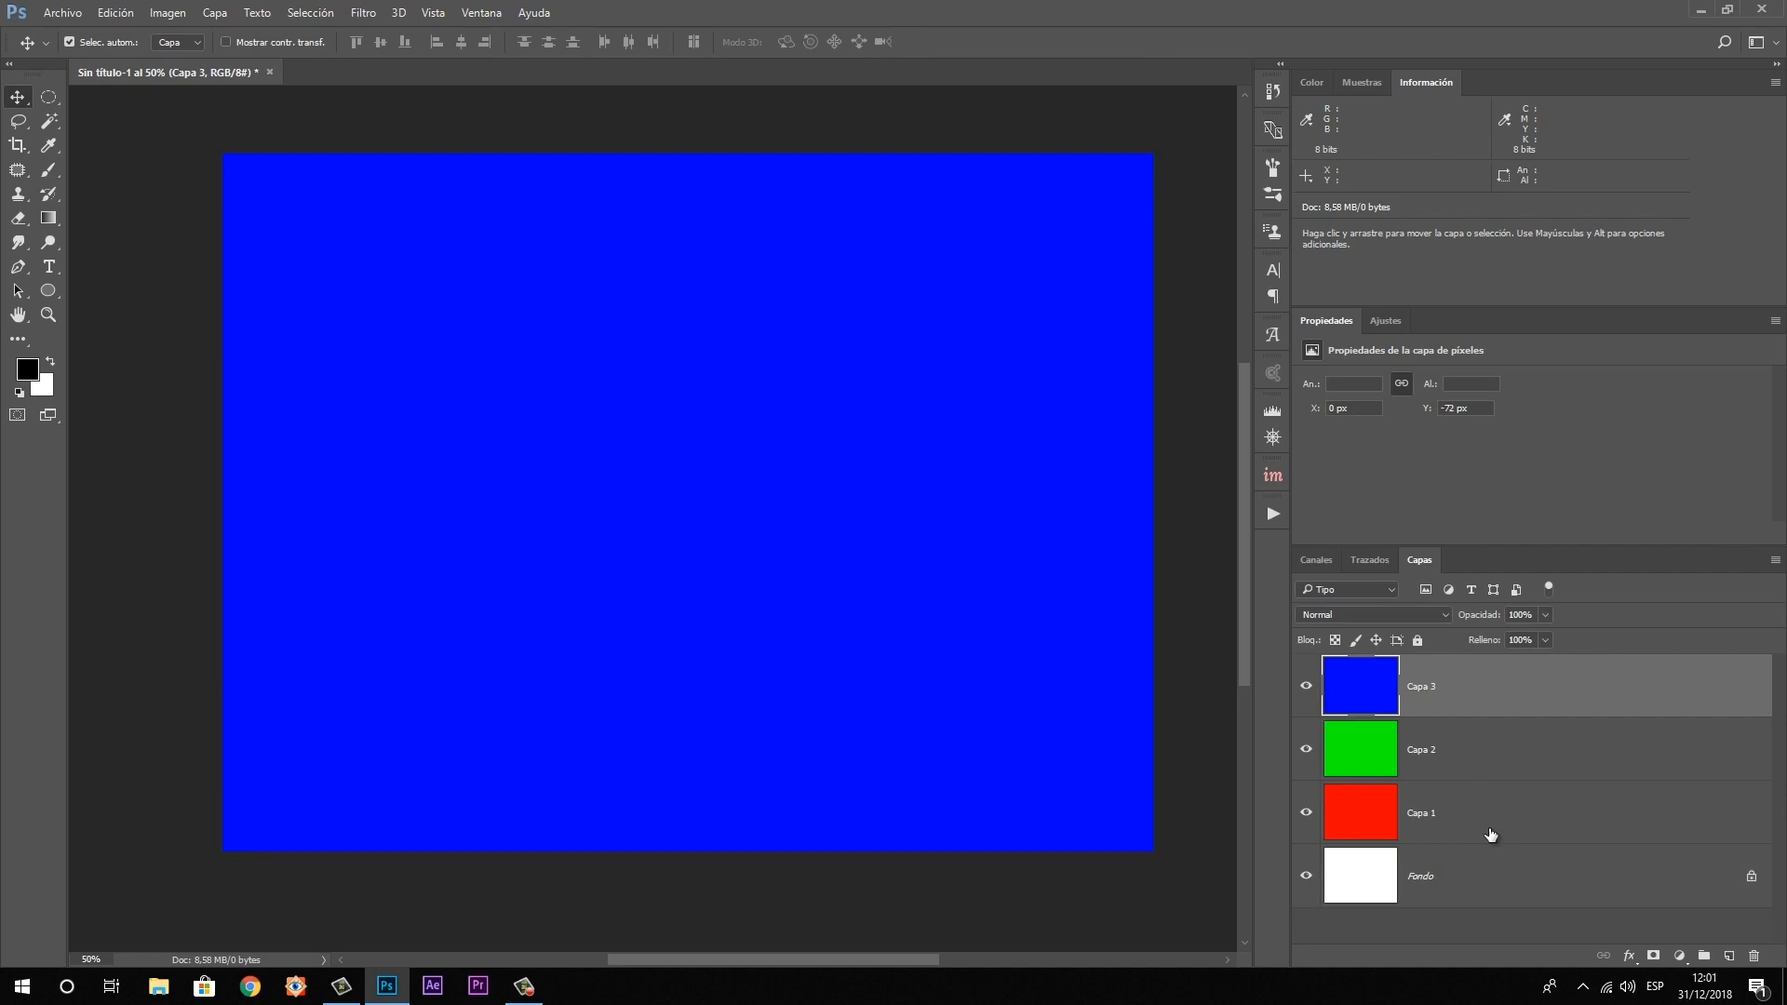
Hide Capa 3 and Capa 2, and vary the opacity of the red Capa 1, ending at 100%
left_click(1307, 693)
left_click(1306, 749)
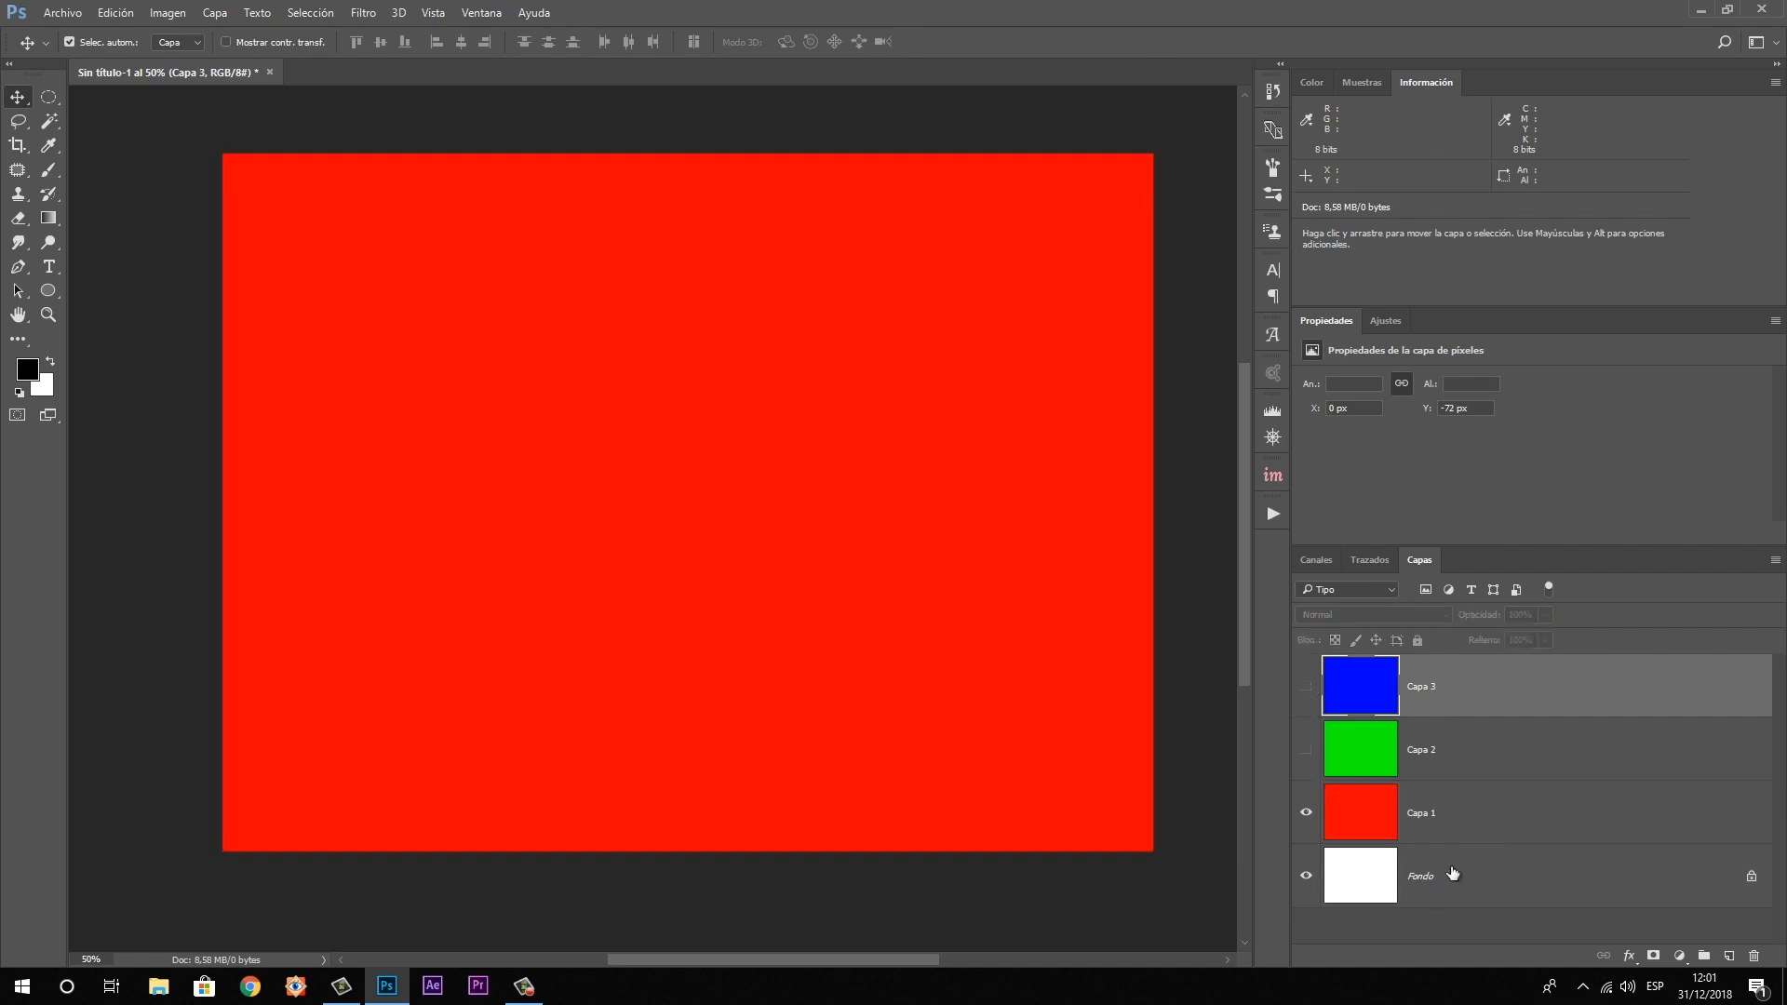
left_click(1472, 816)
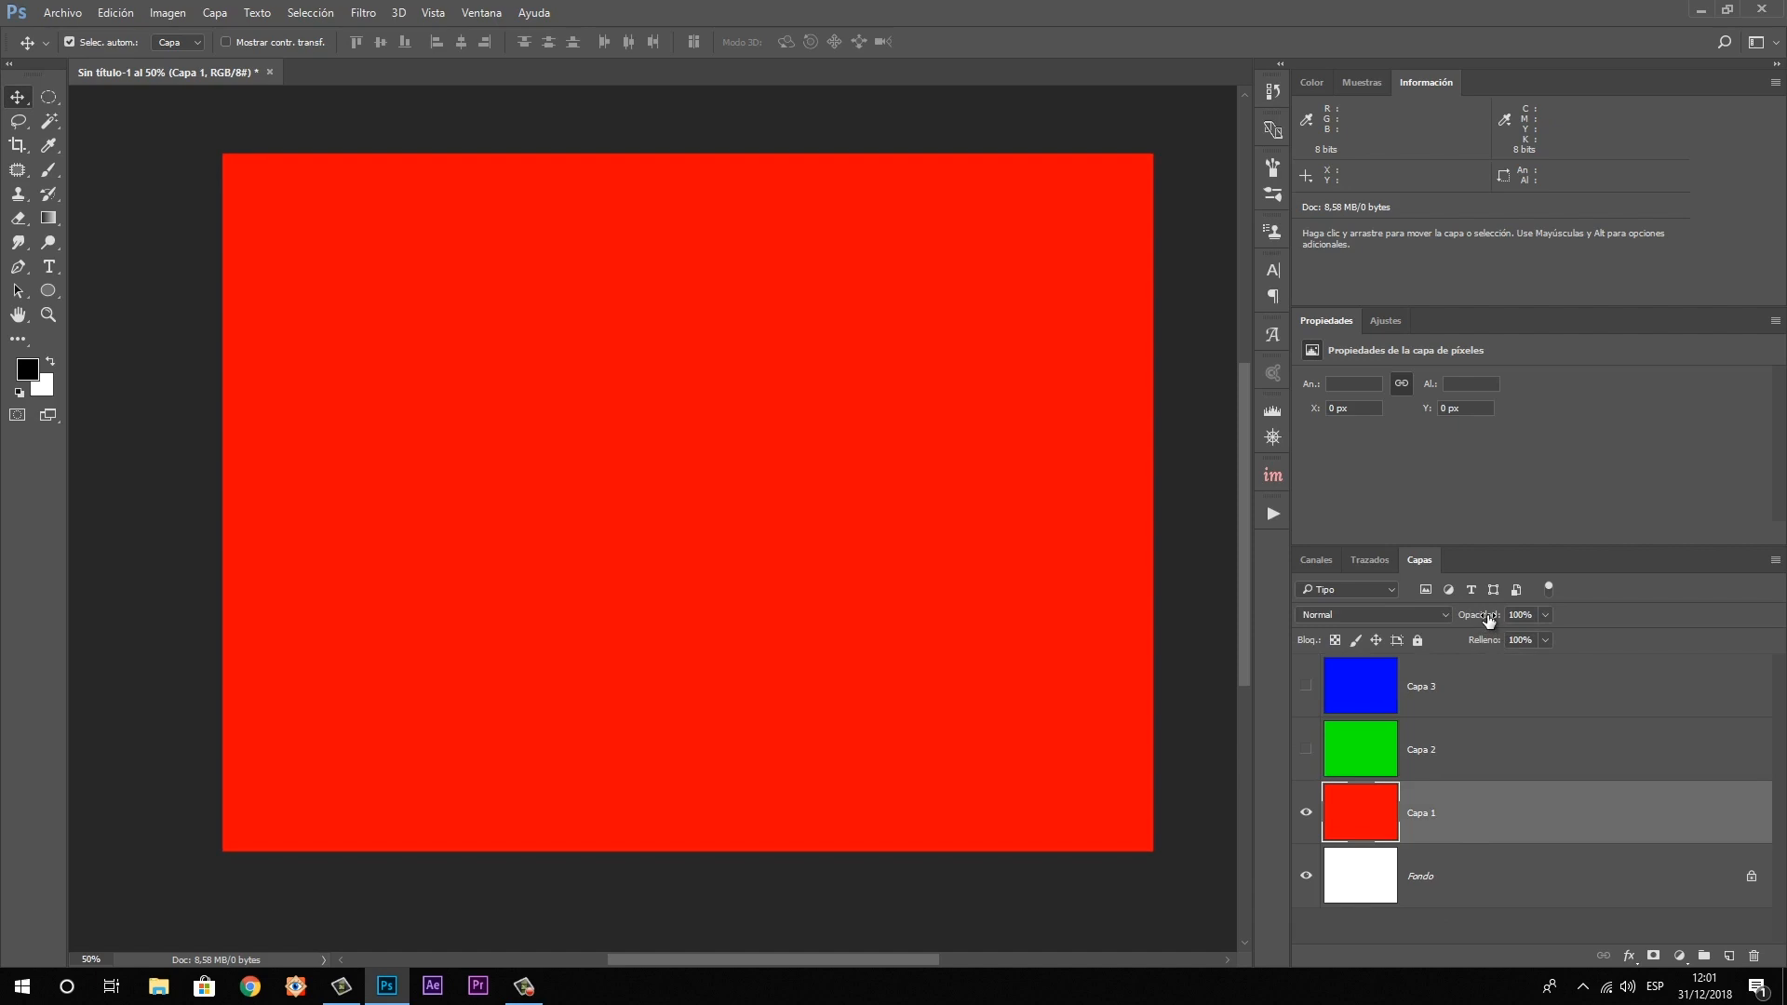
left_click_drag(1489, 619, 1578, 606)
Show the green Capa 2 again and vary its opacity, ending at 100%
left_click(1306, 749)
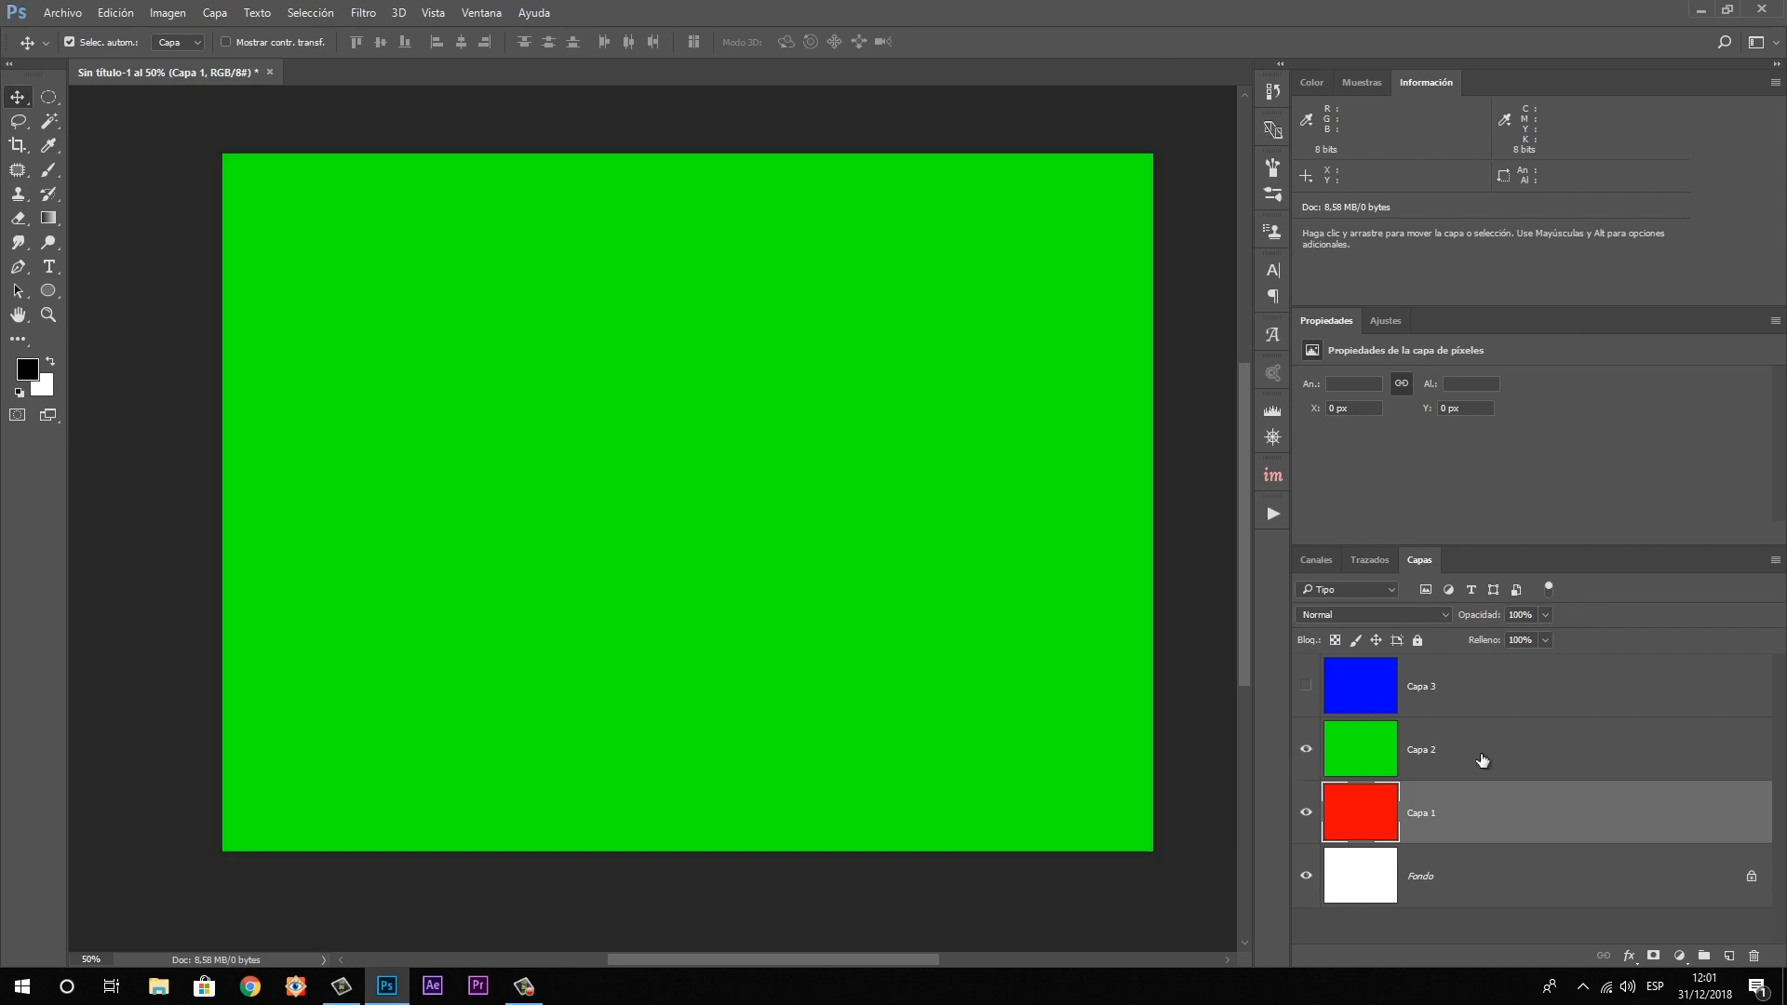
left_click(1482, 760)
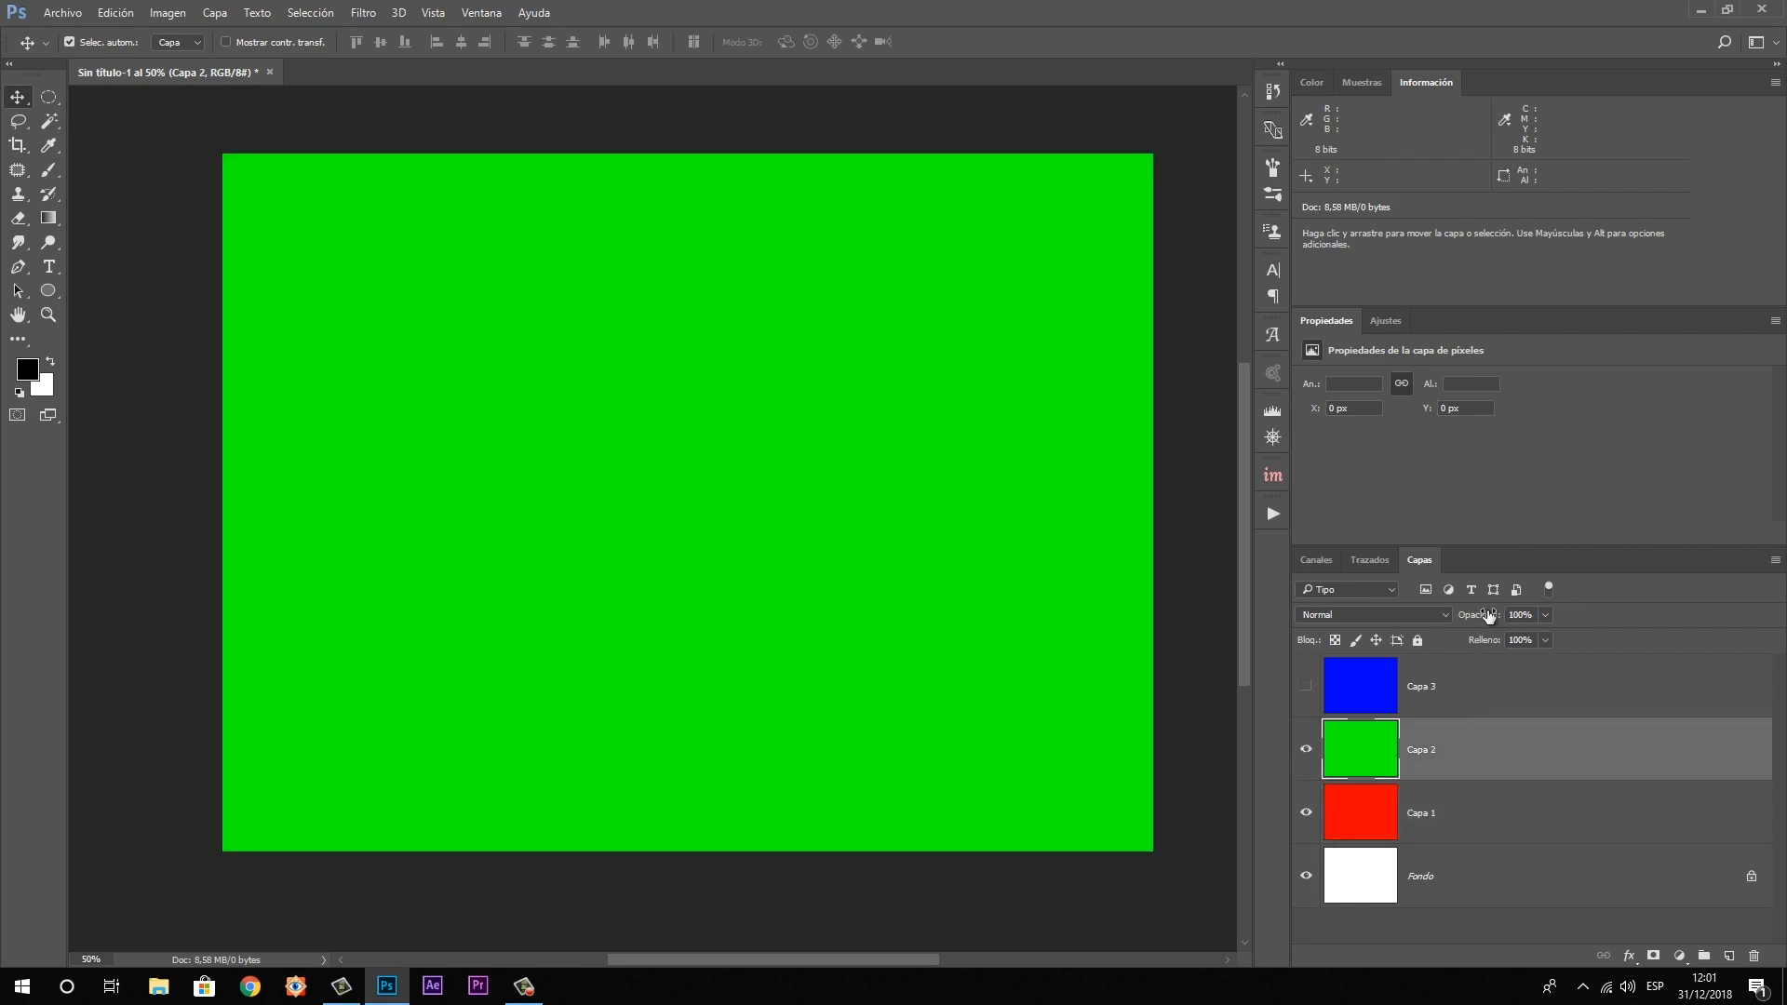
left_click_drag(1487, 615, 1633, 612)
Show and select the blue Capa 3, and try out its opacity, ending at 100%
left_click(1306, 689)
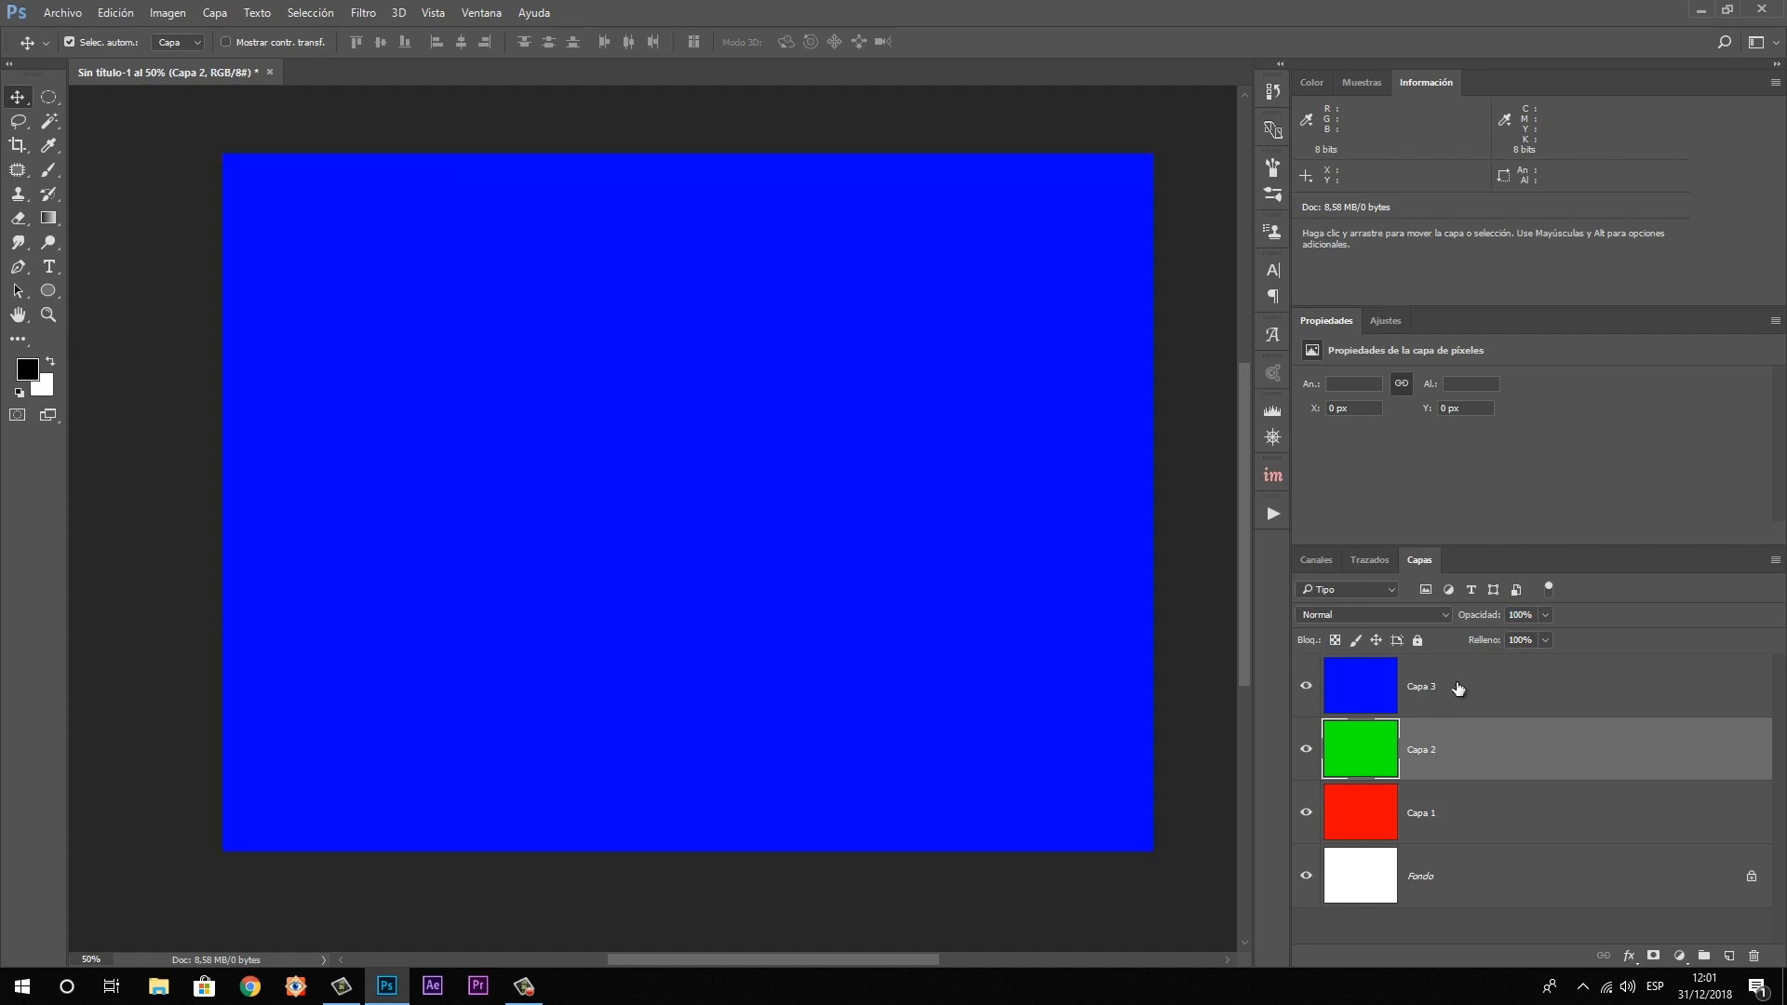
left_click(1409, 686)
left_click_drag(1477, 616, 1569, 617)
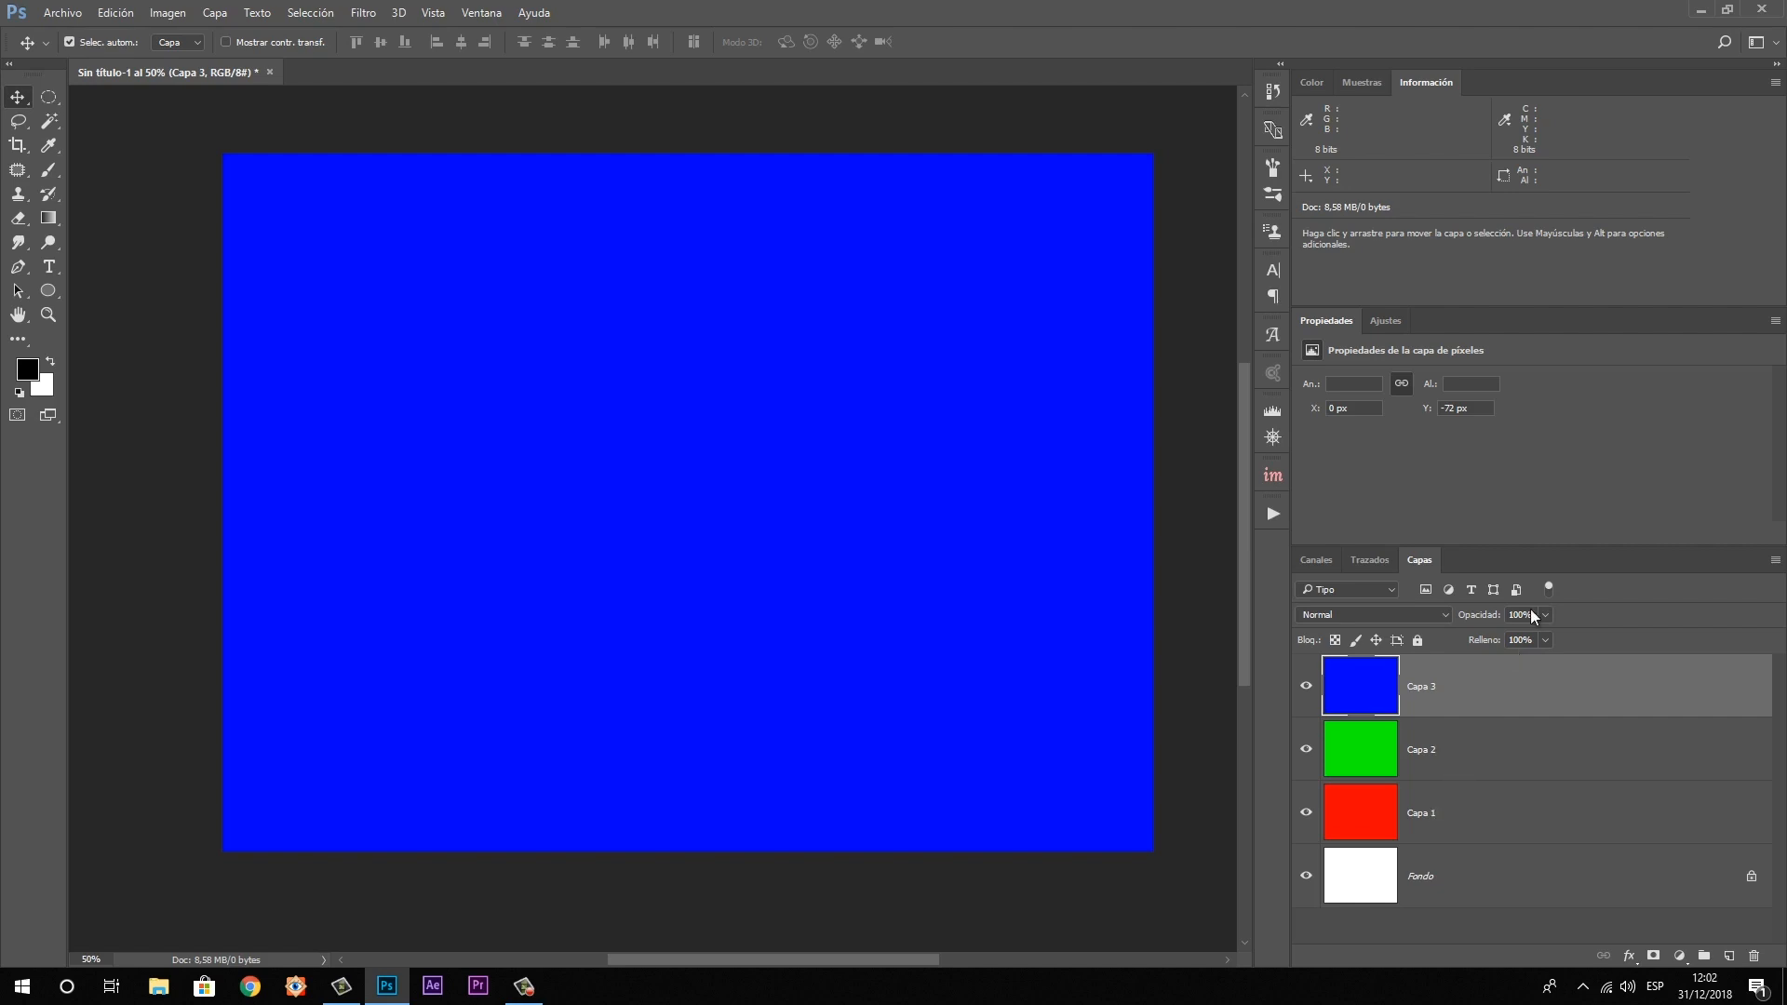
With the Brush tool, sample the blue of Capa 3 as foreground color and enlarge the brush to 797 px
left_click(48, 169)
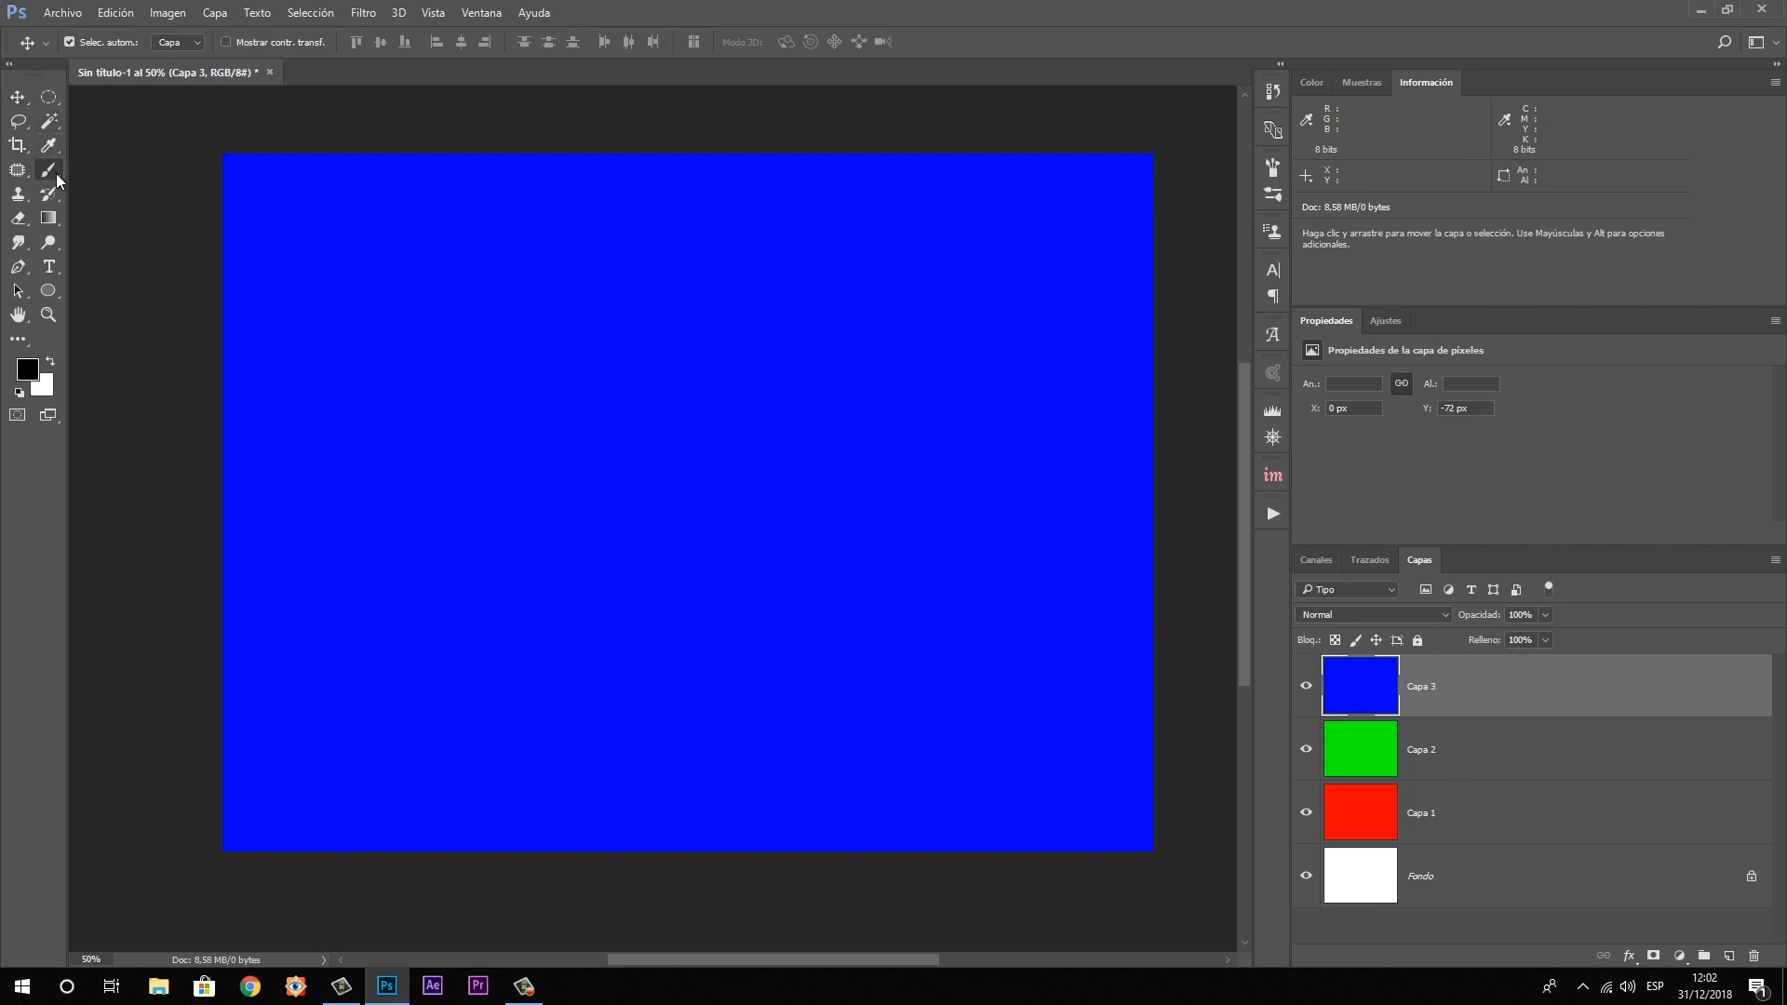
left_click(691, 504, "alt")
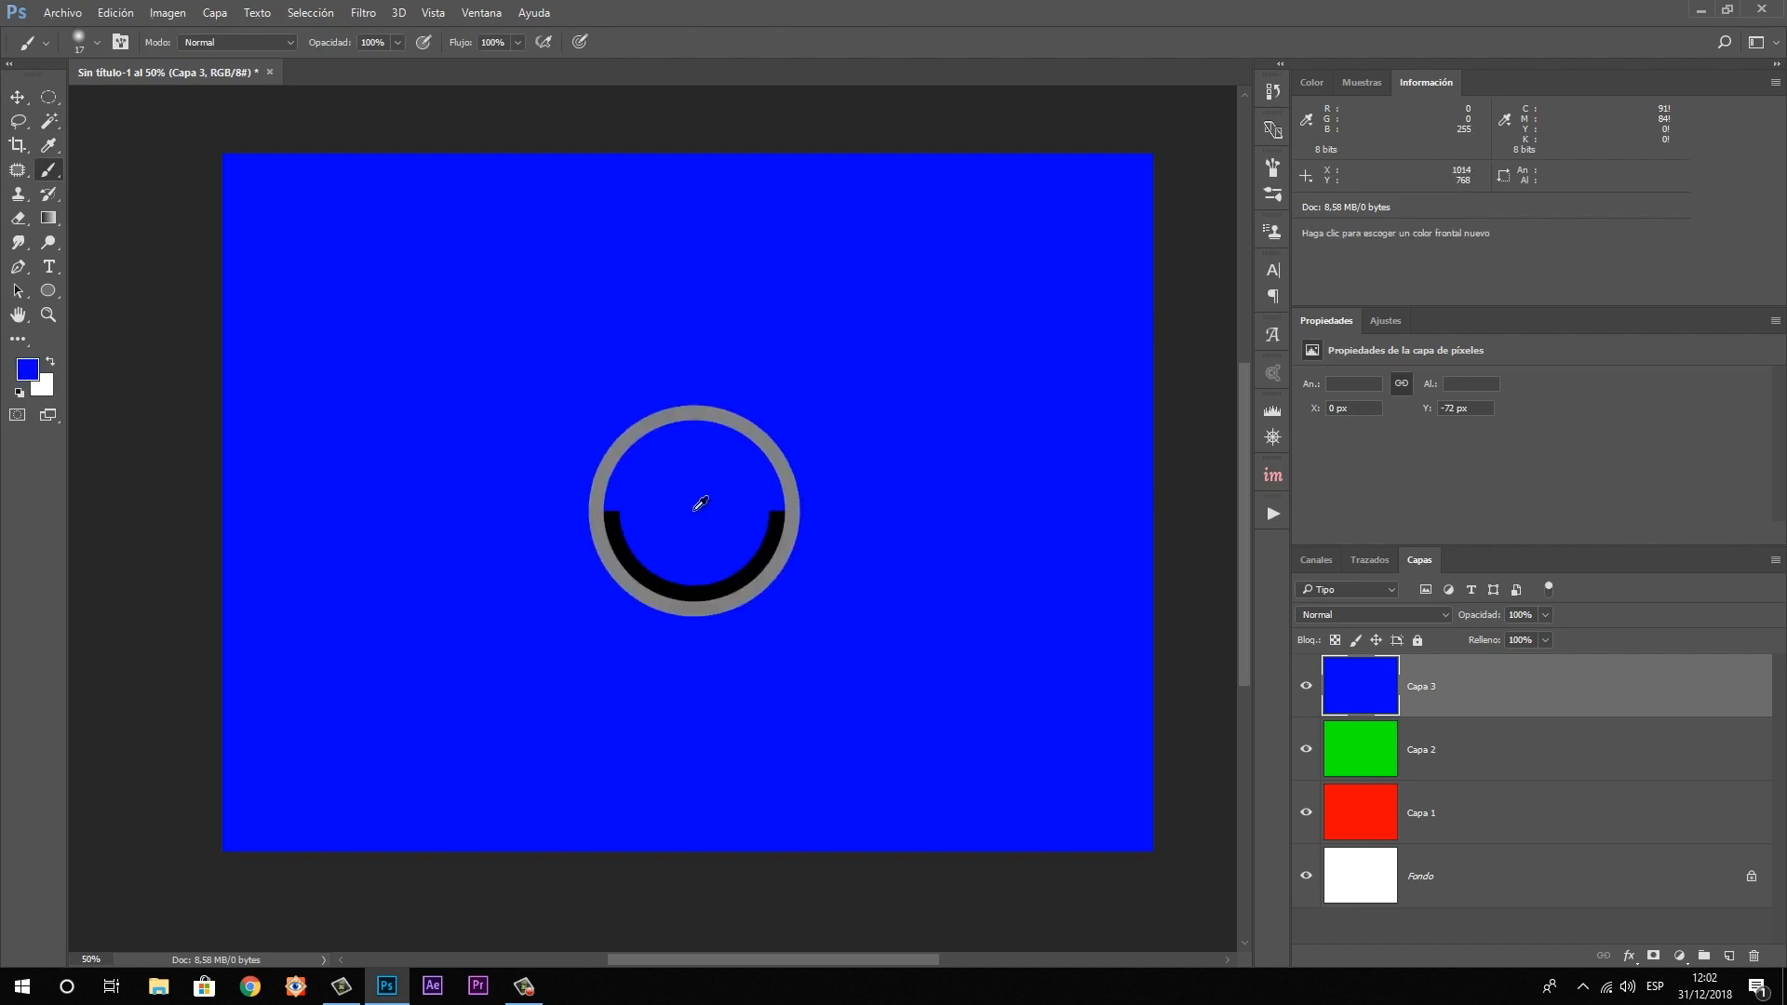
right_click(239, 428, "alt")
left_click_drag(726, 479, 871, 479)
left_click_drag(664, 509, 717, 518)
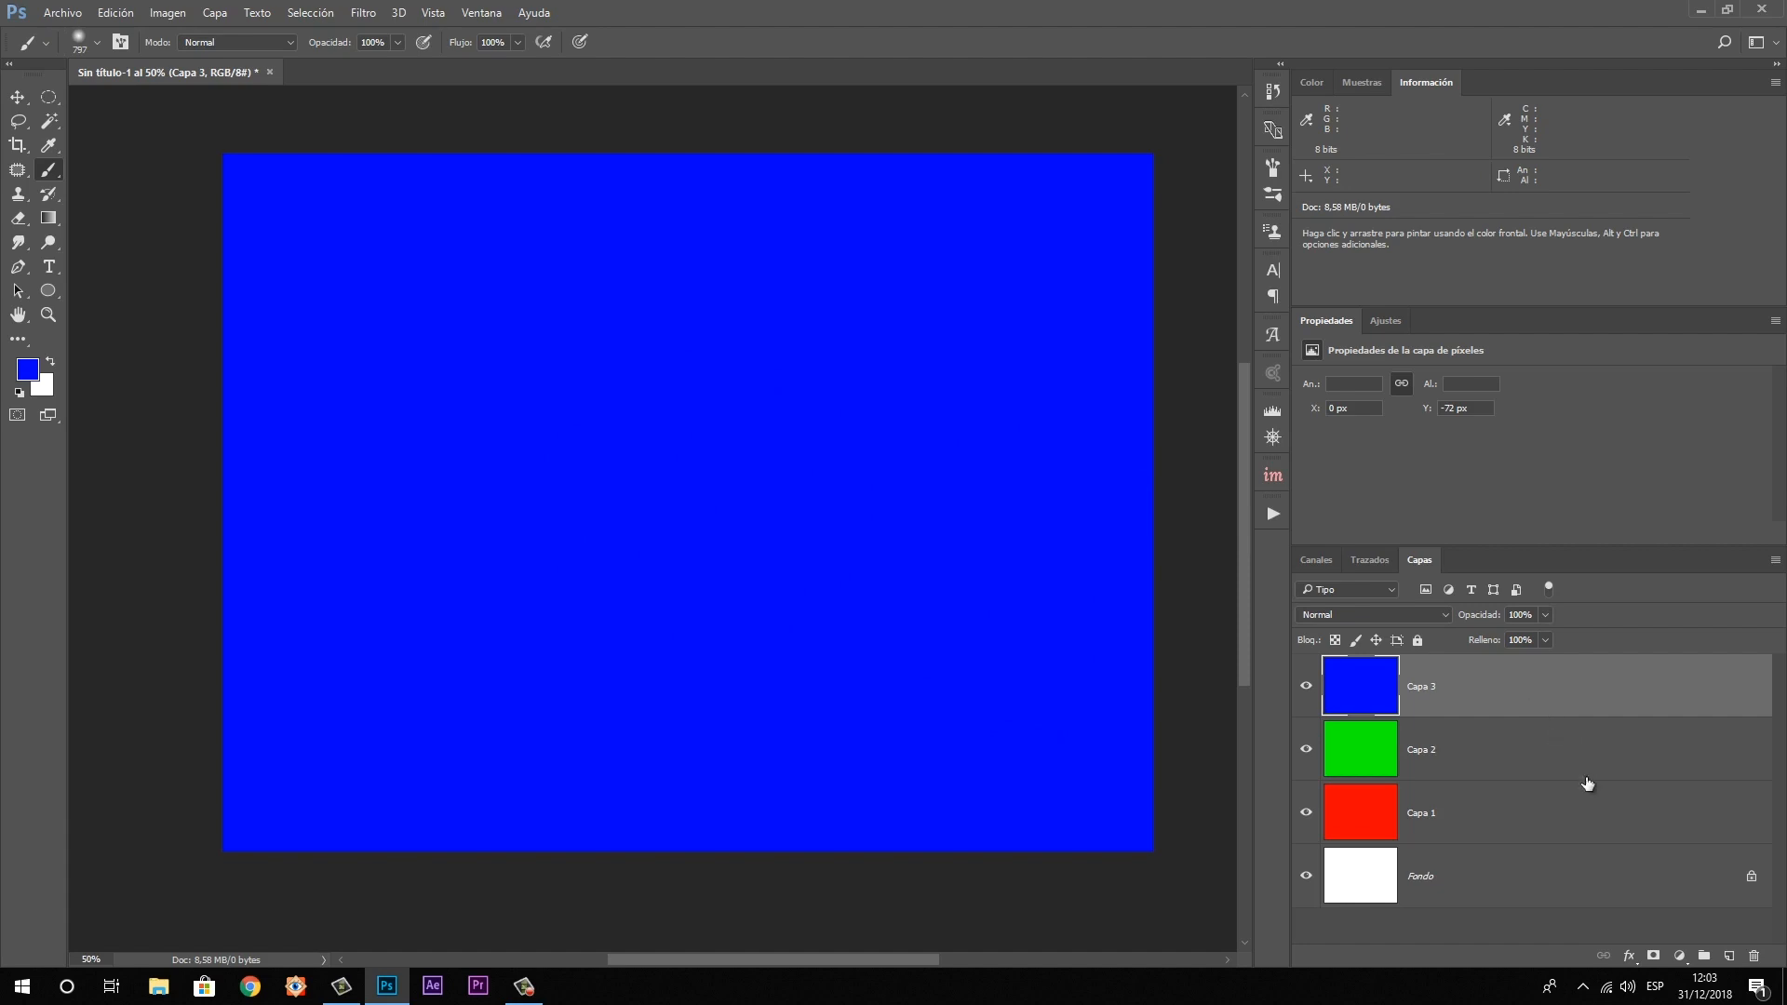
Add a white layer mask to Capa 3 and make black the foreground color
left_click(1653, 959)
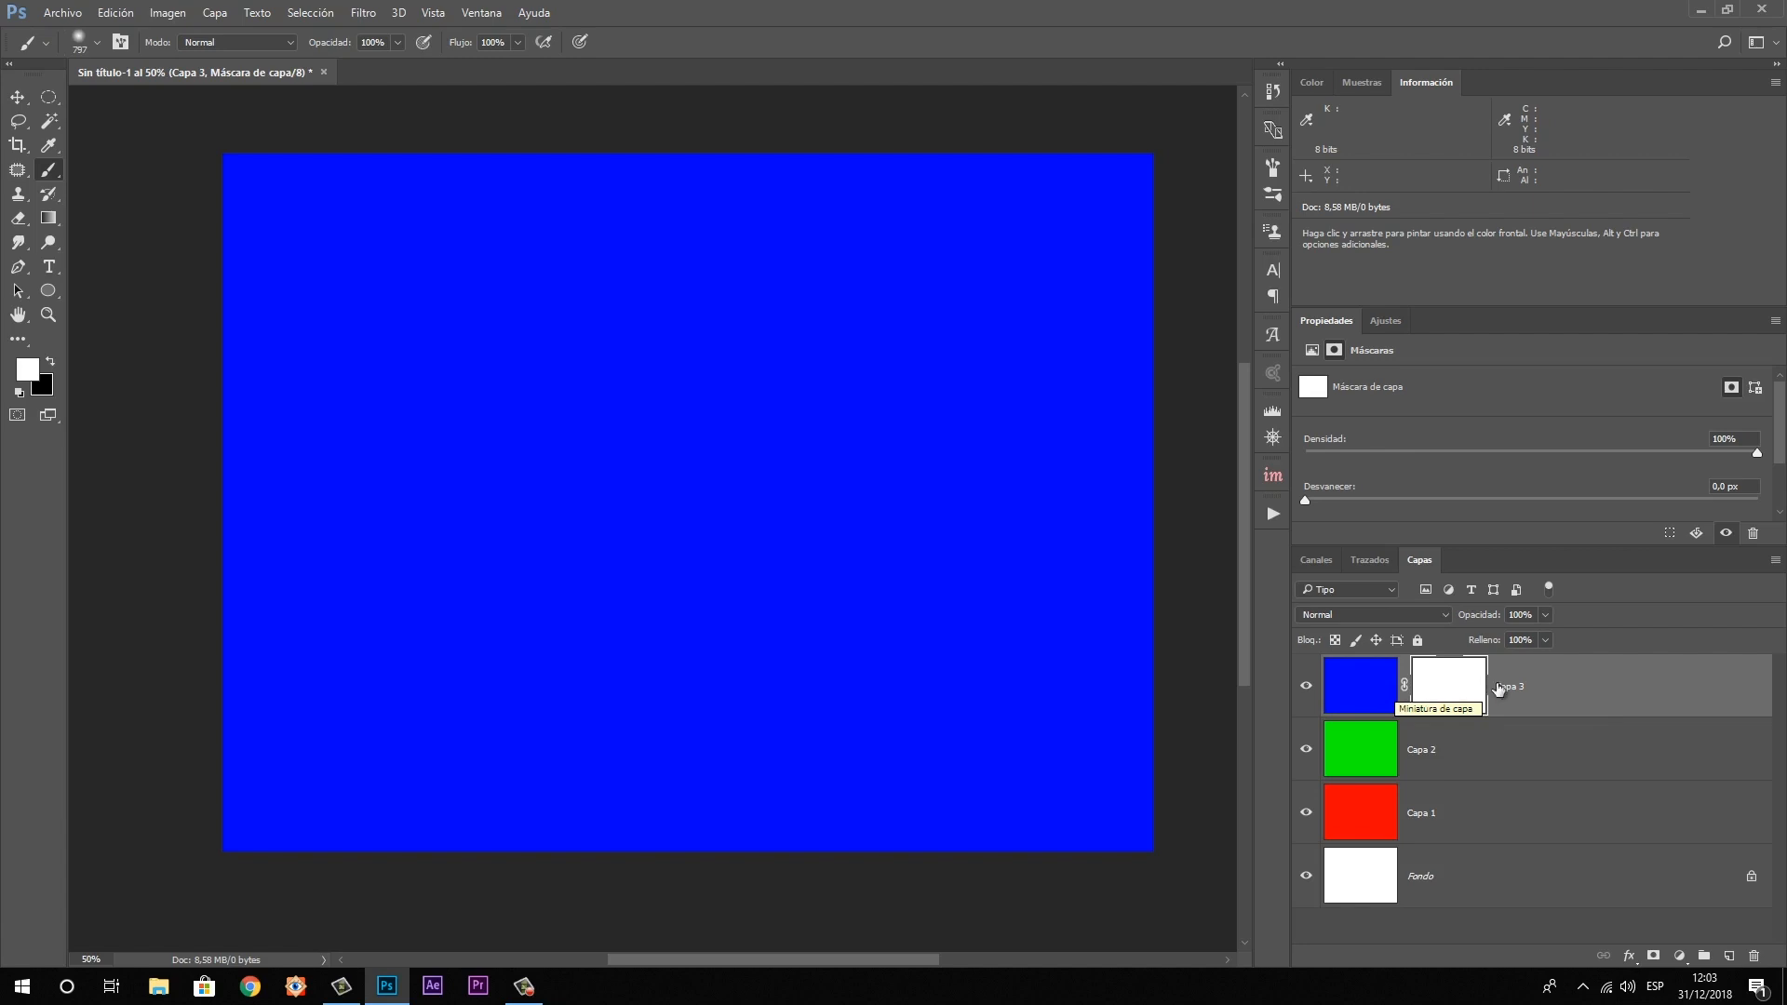
left_click(1344, 691, "ctrl")
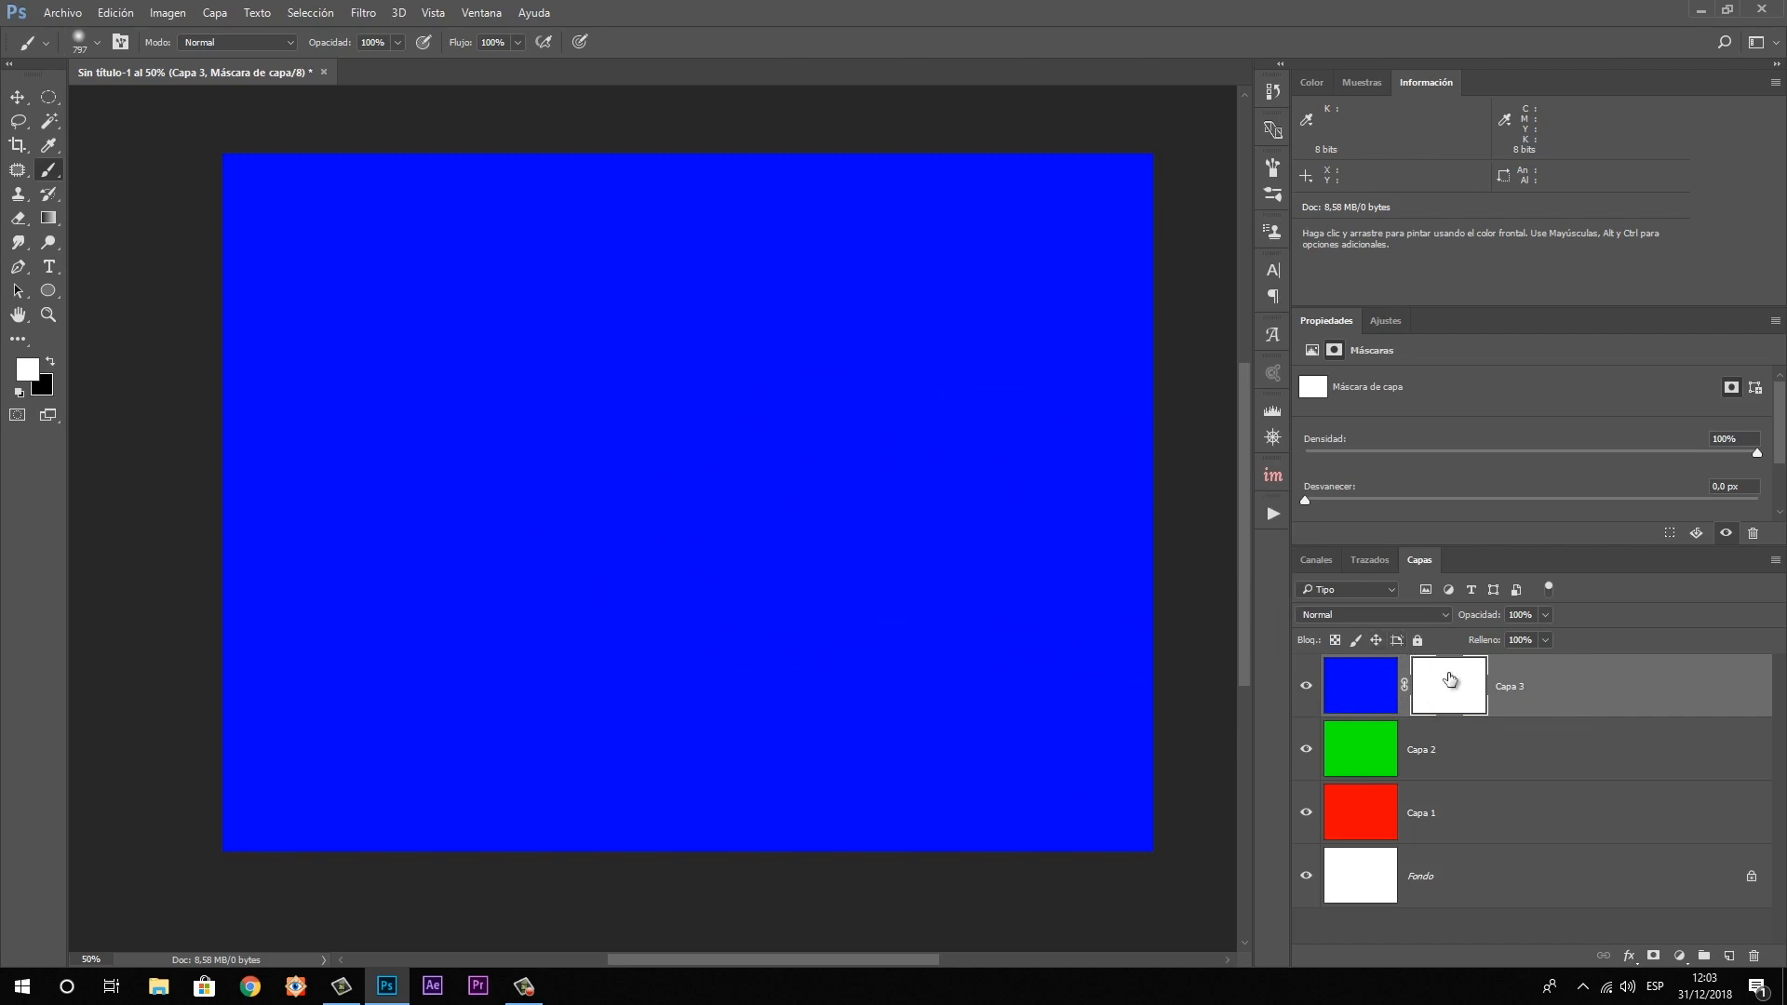
left_click(51, 362)
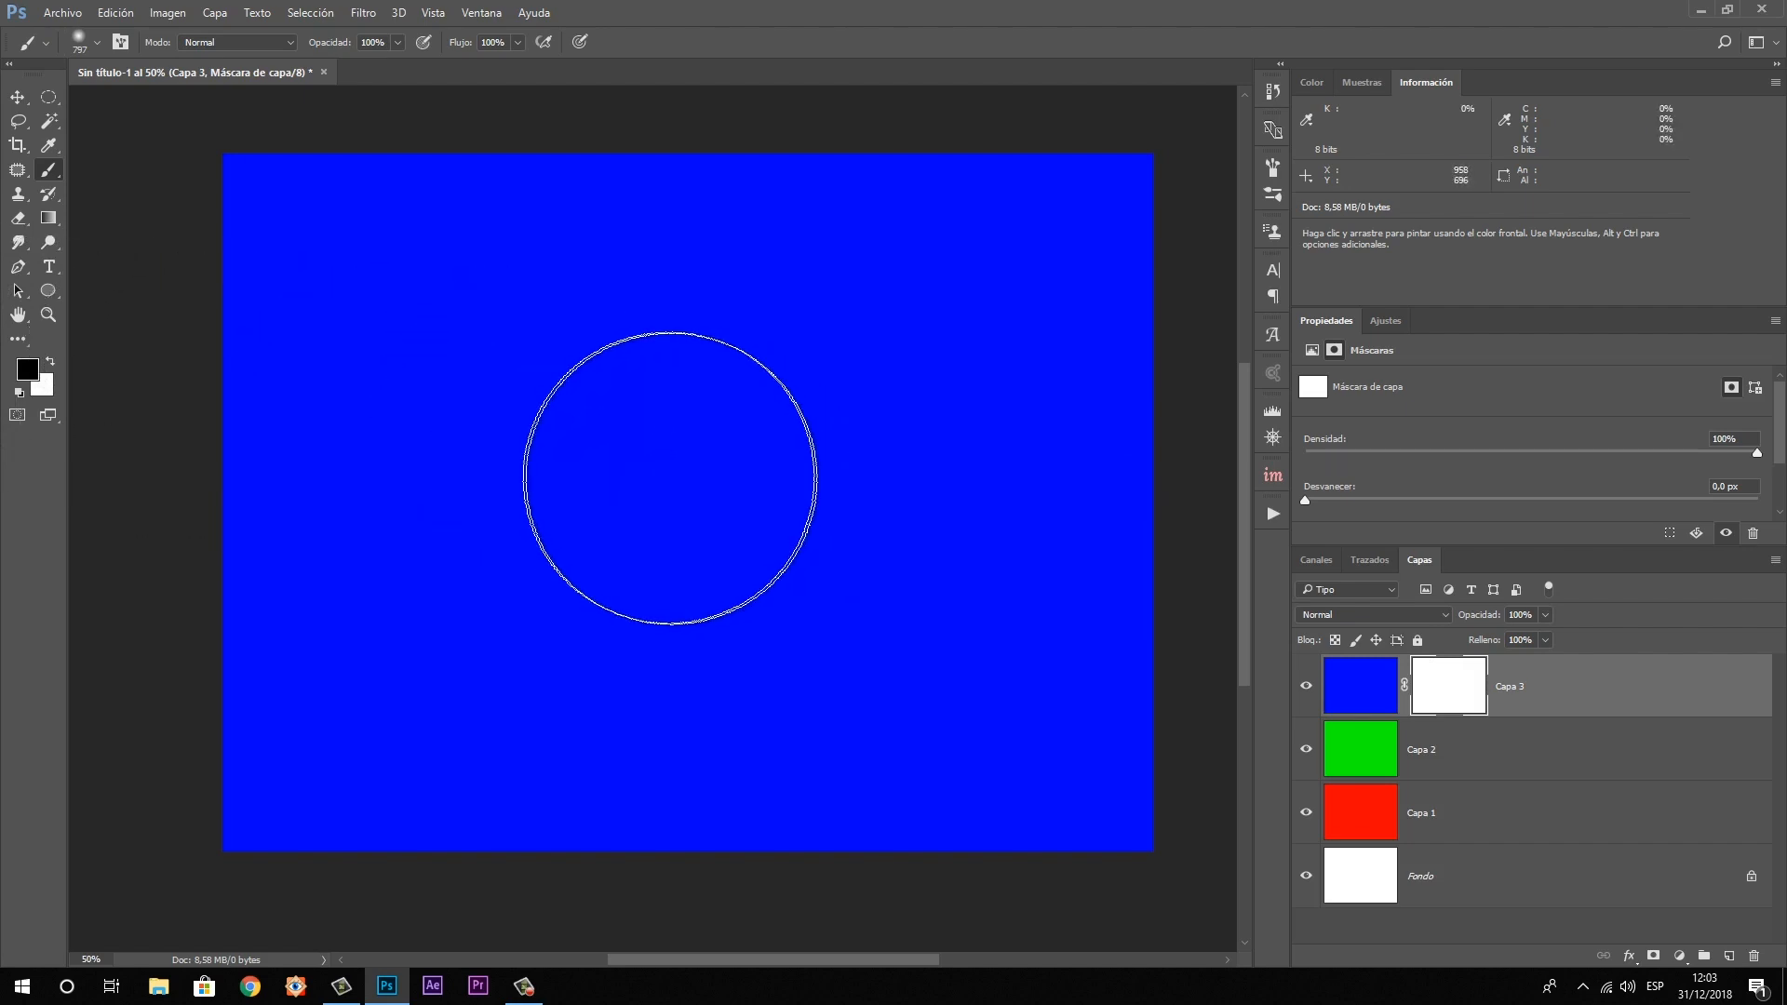
Paint a large soft black spot in the center of Capa 3's mask with the 797 px brush
left_click(672, 478)
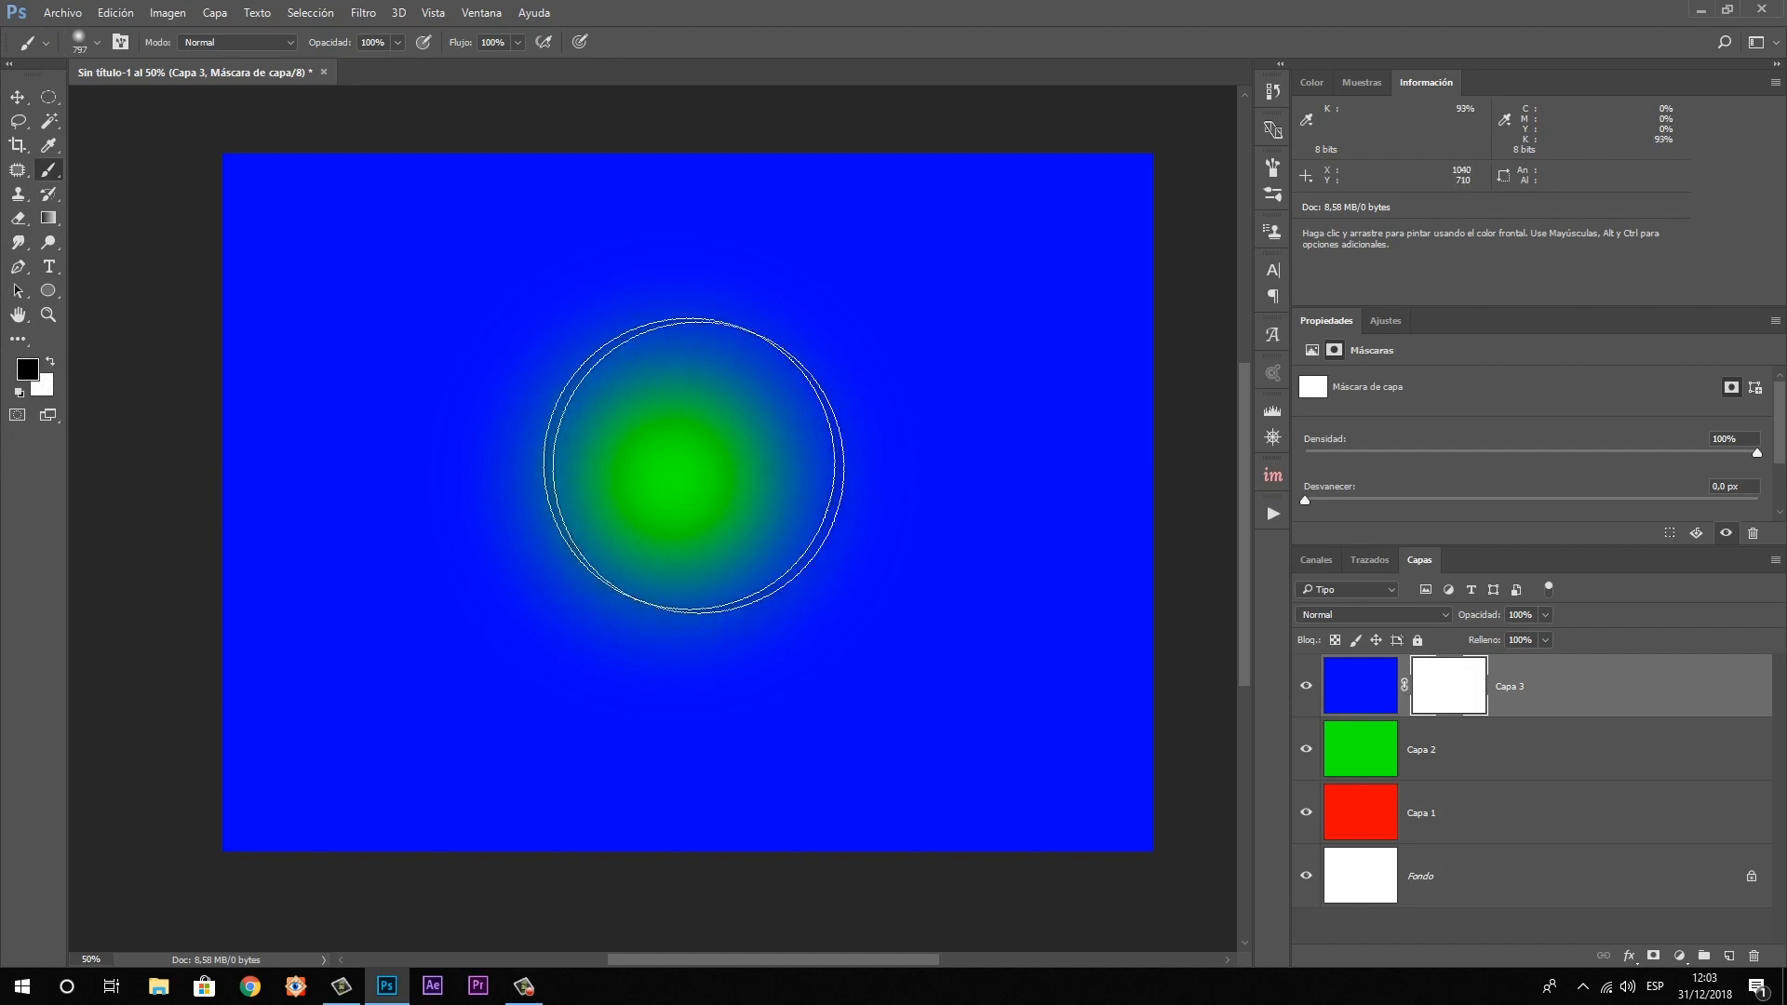
left_click(685, 467)
left_click(678, 478)
left_click(650, 499)
left_click(698, 471)
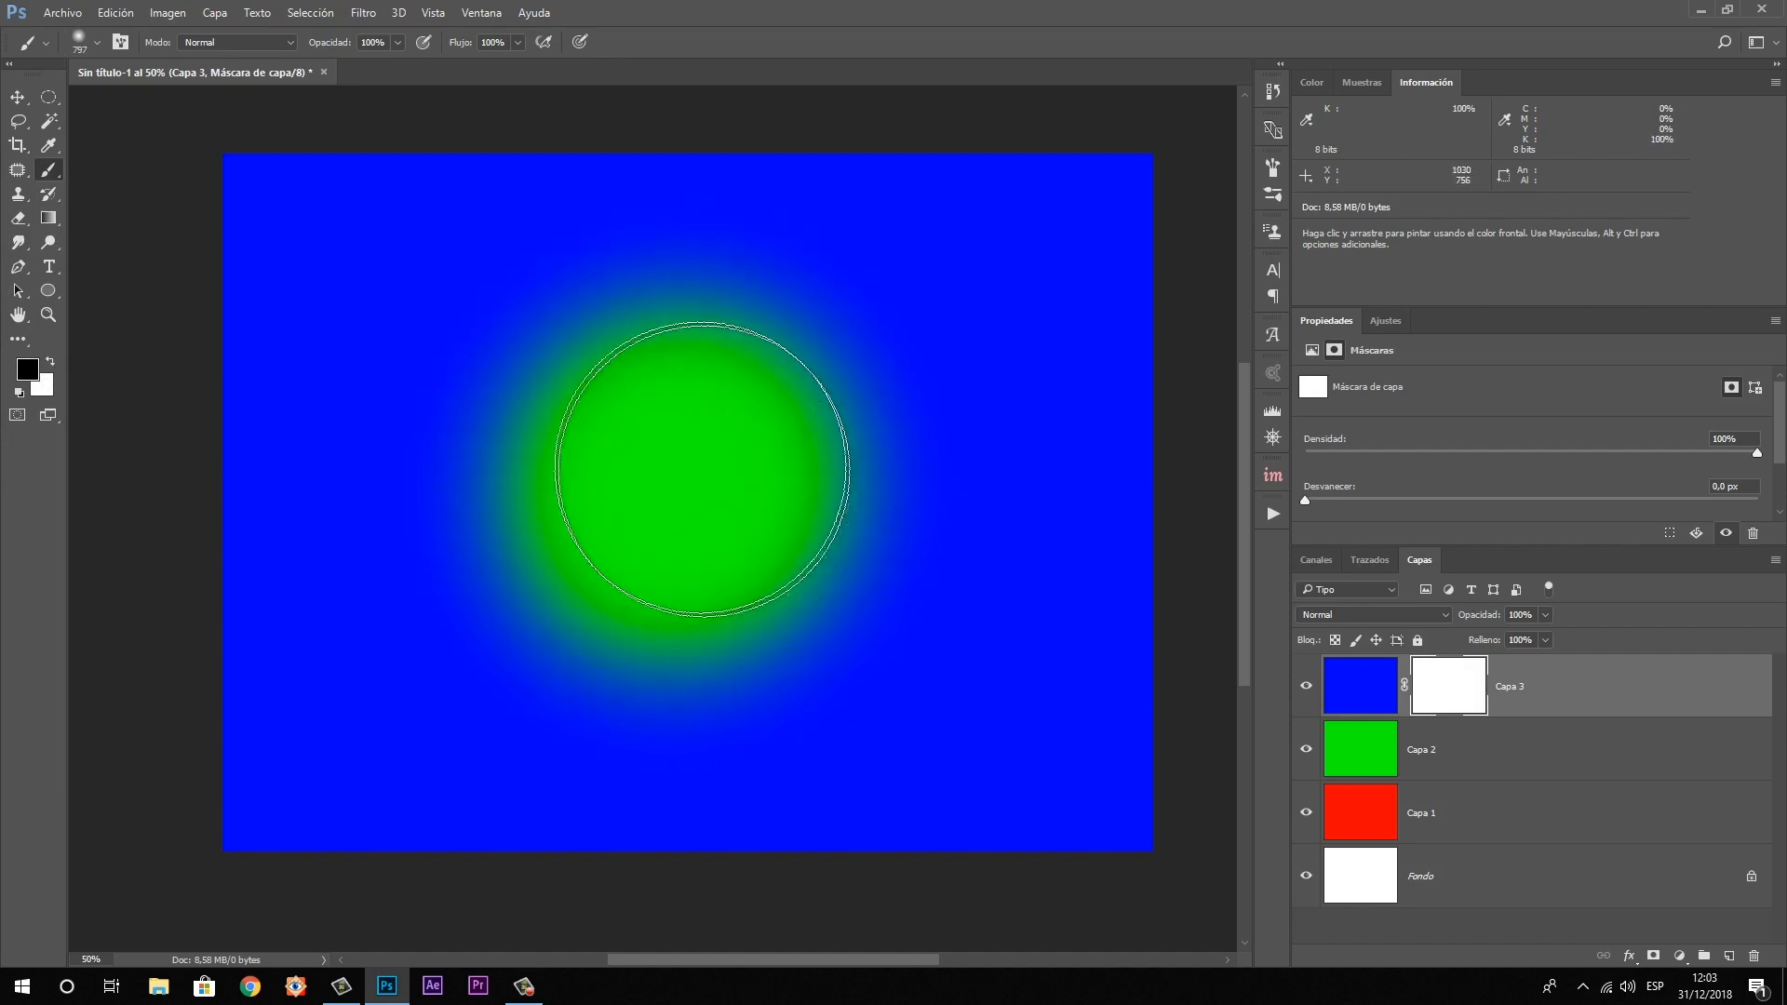
left_click(694, 526)
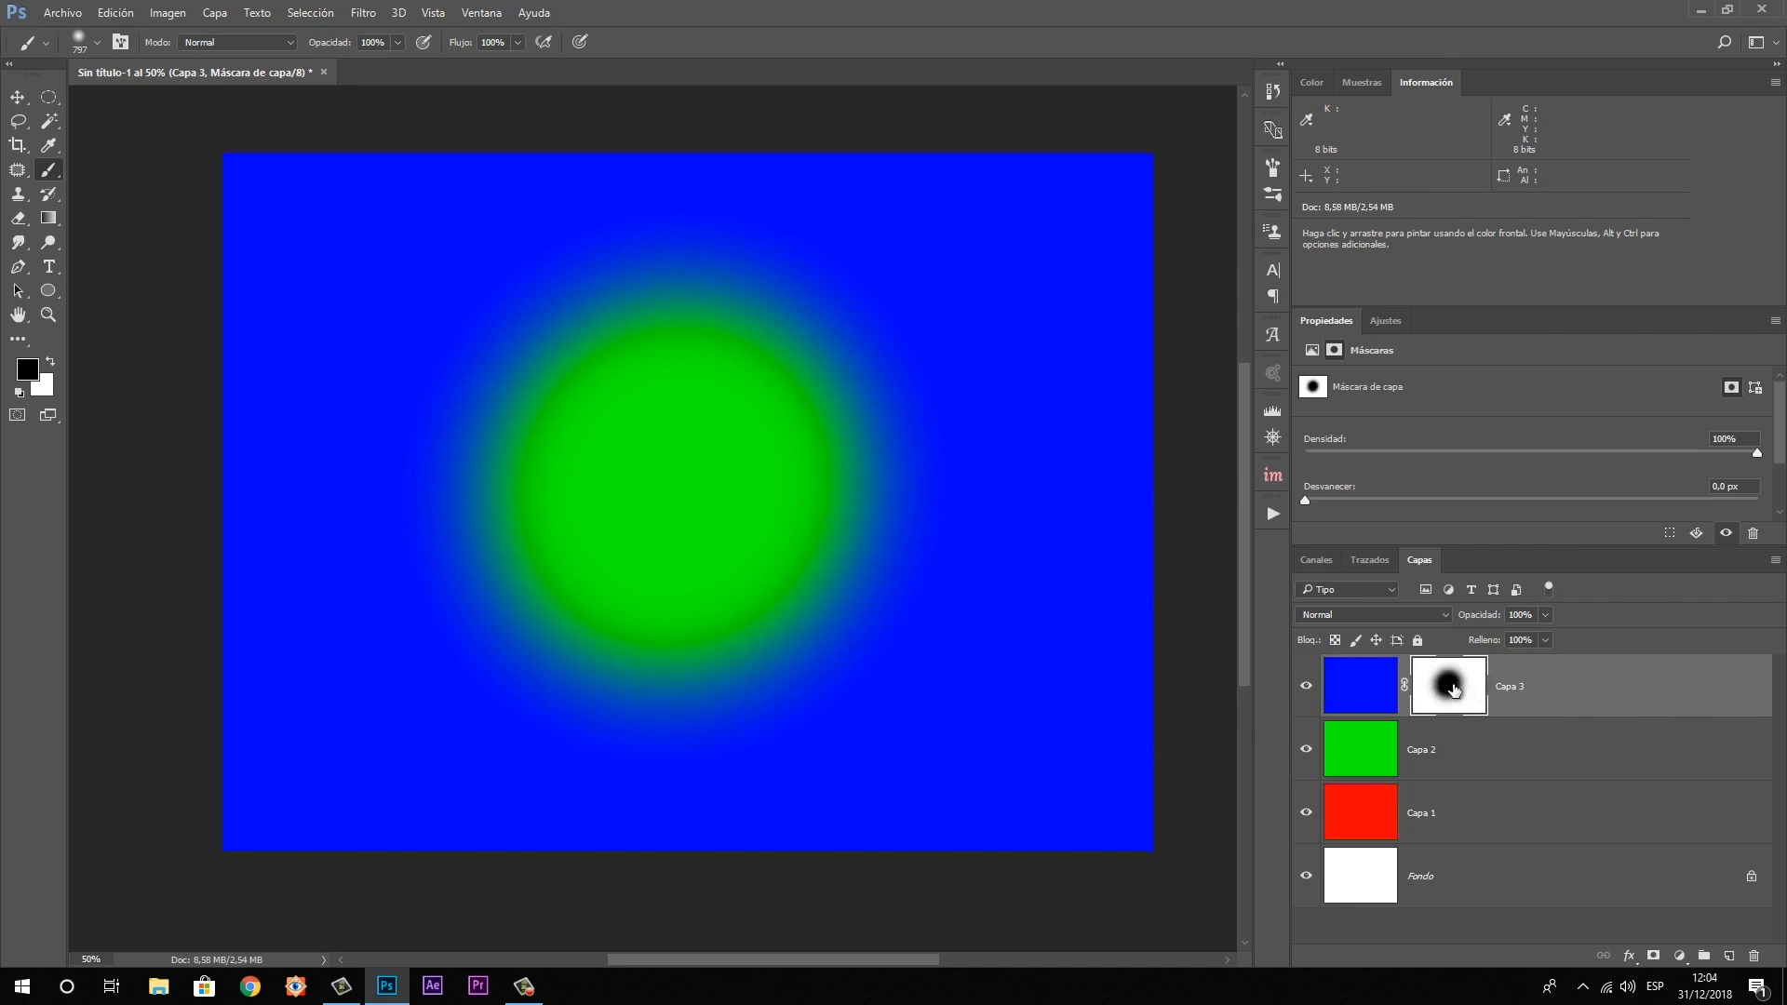
Hide Capa 2 to check what shows through the mask of Capa 3, and show it again
left_click(1307, 751)
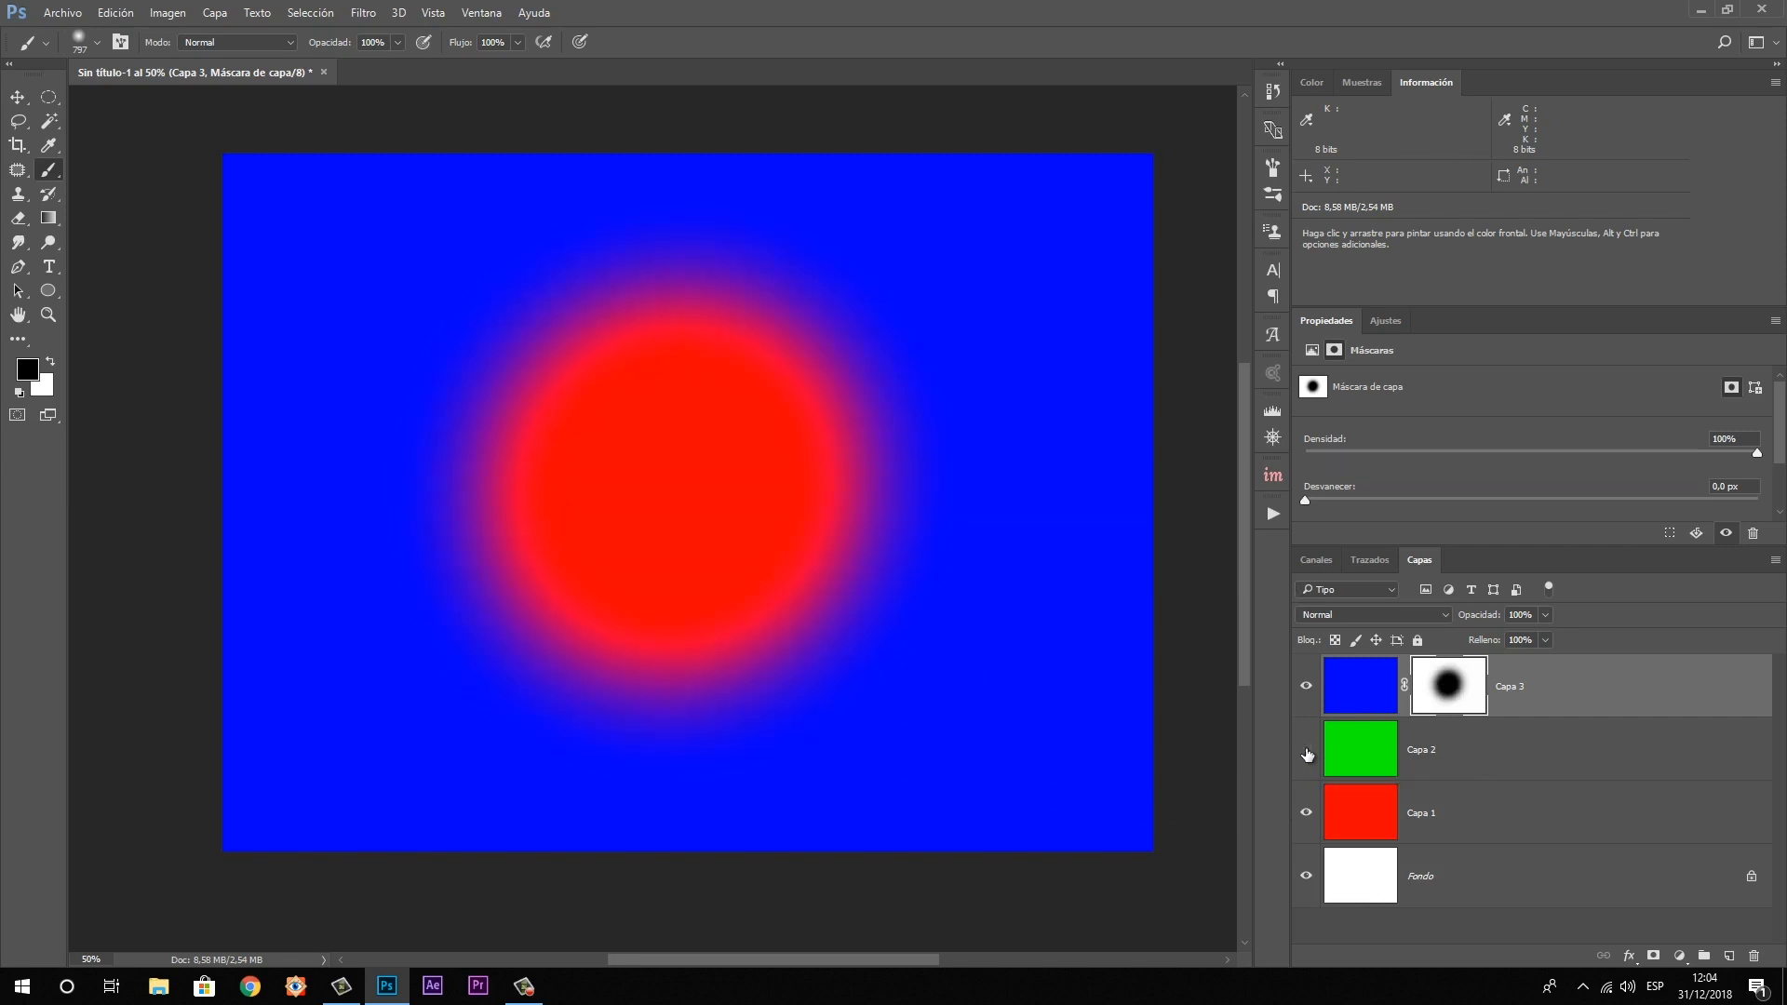
left_click(1306, 751)
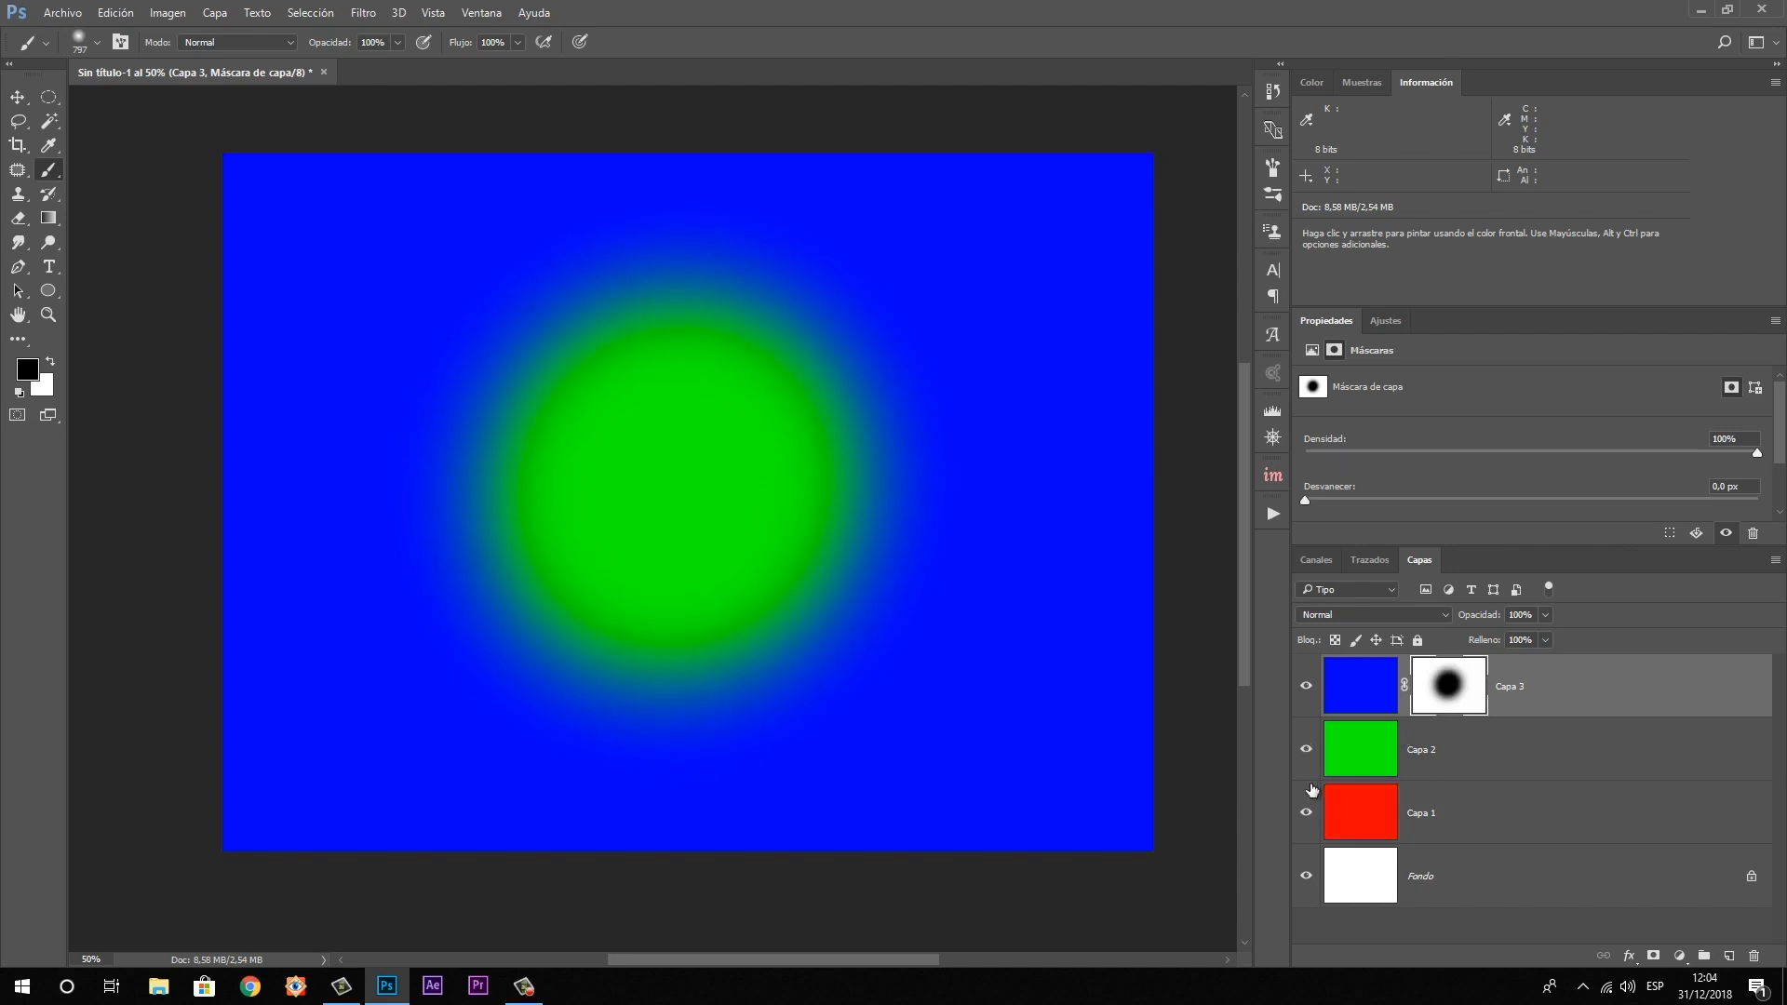
Add a layer mask to Capa 2 and paint a smaller soft black spot at its center with a 425 px brush
left_click(1369, 764)
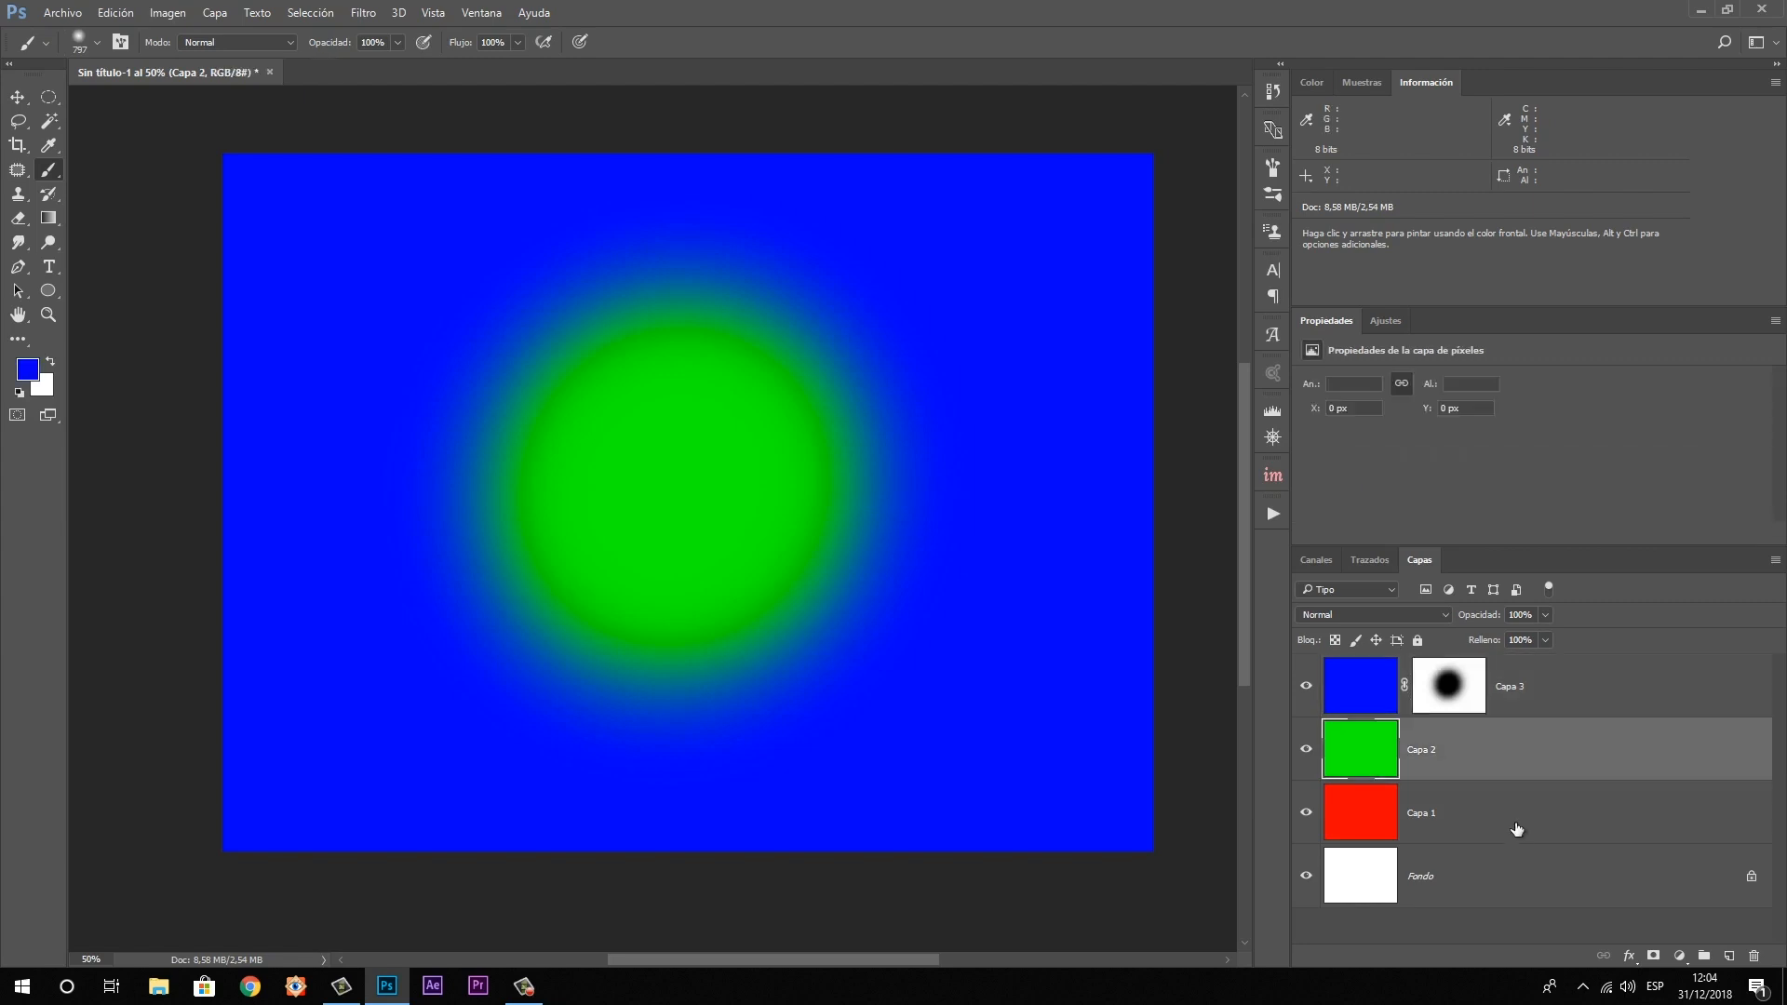
left_click(1651, 956)
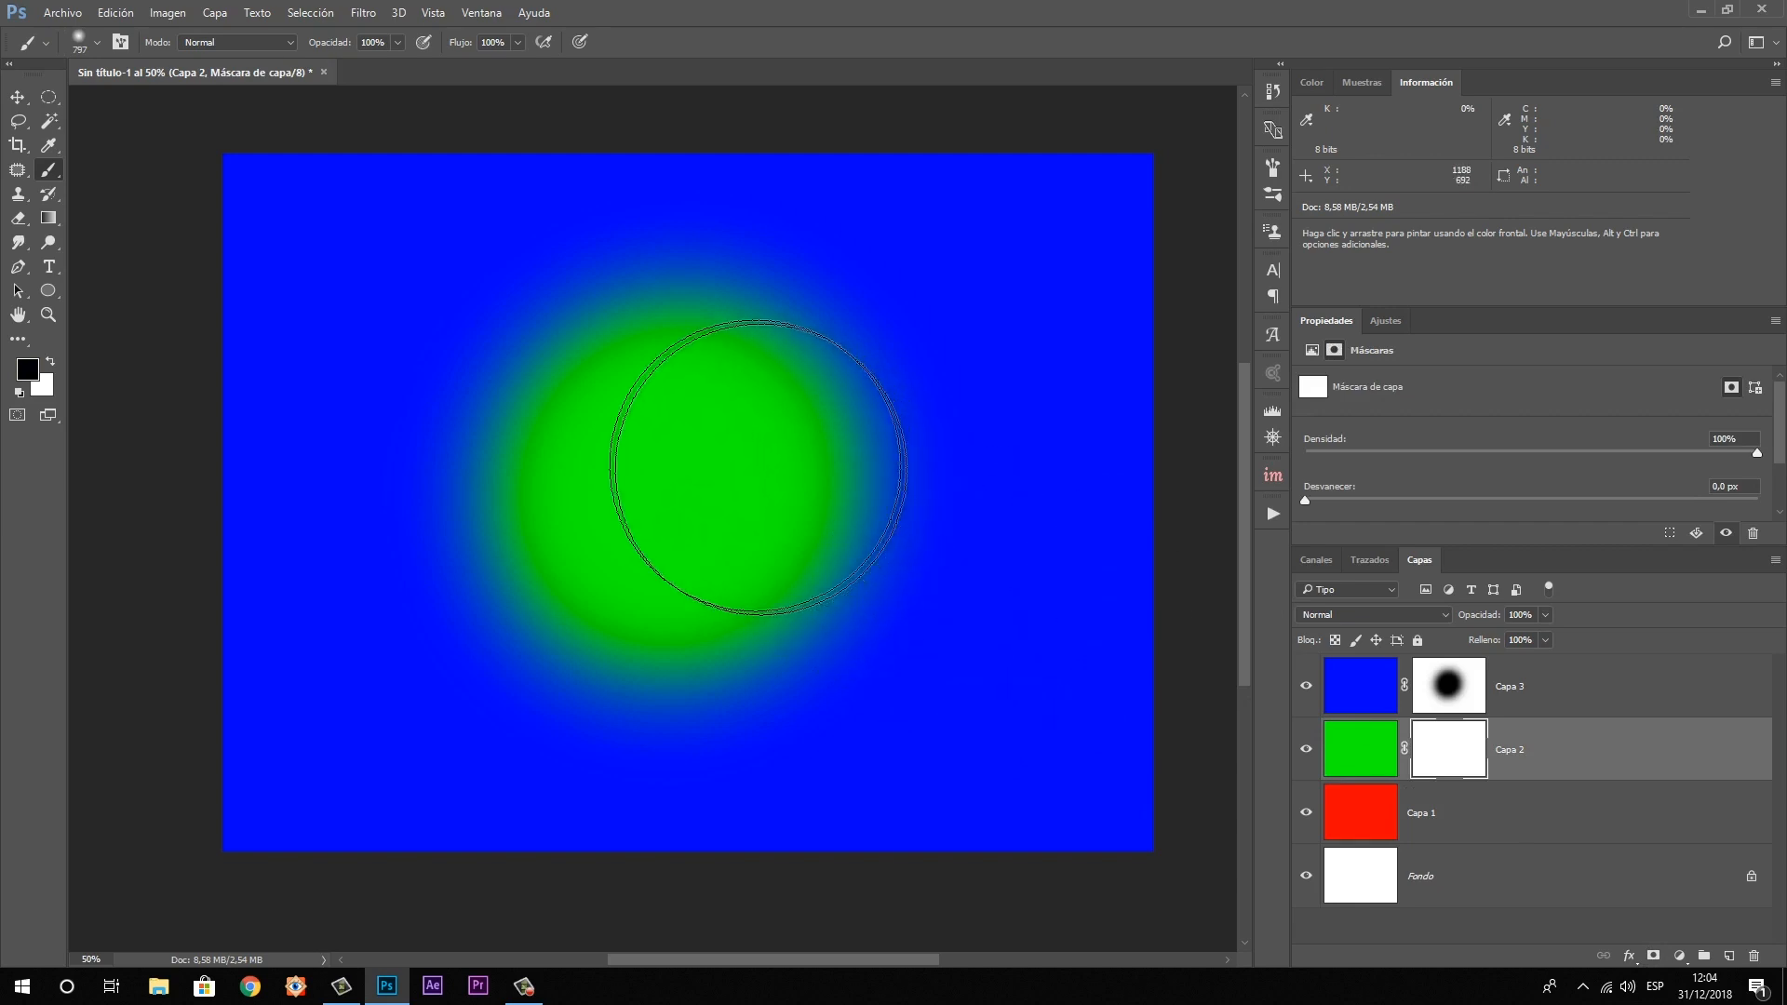
left_click_drag(737, 456, 645, 445)
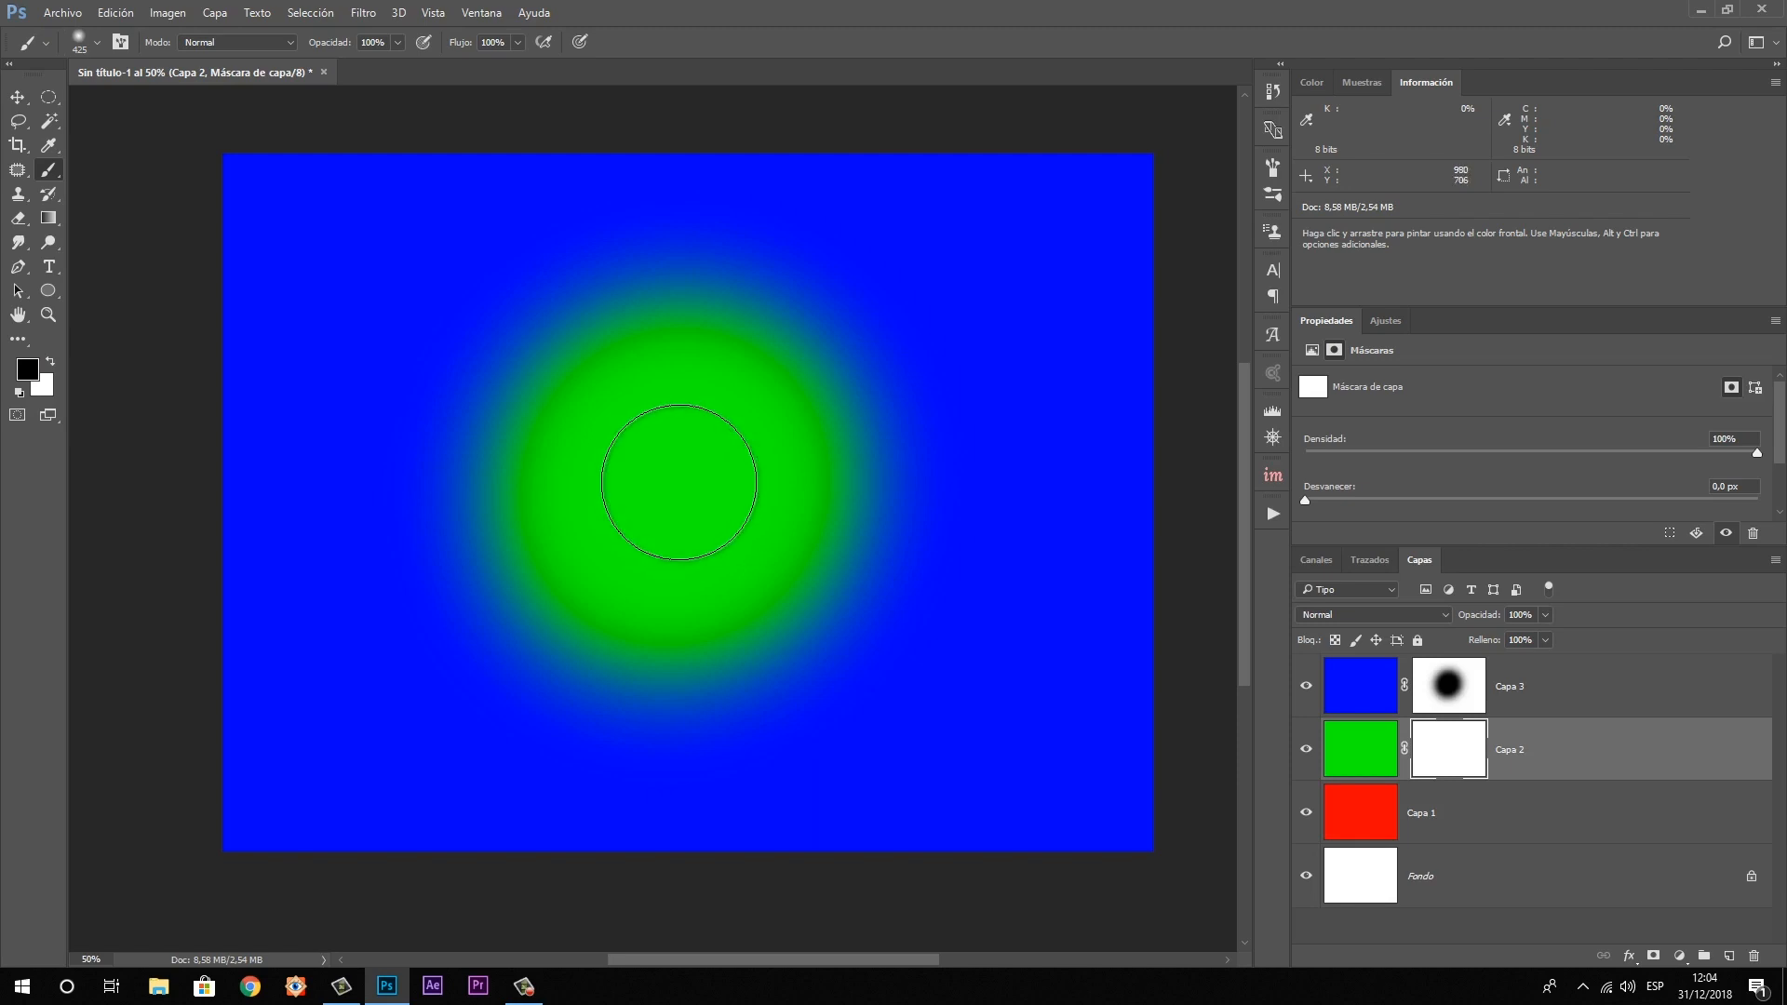
left_click(679, 482)
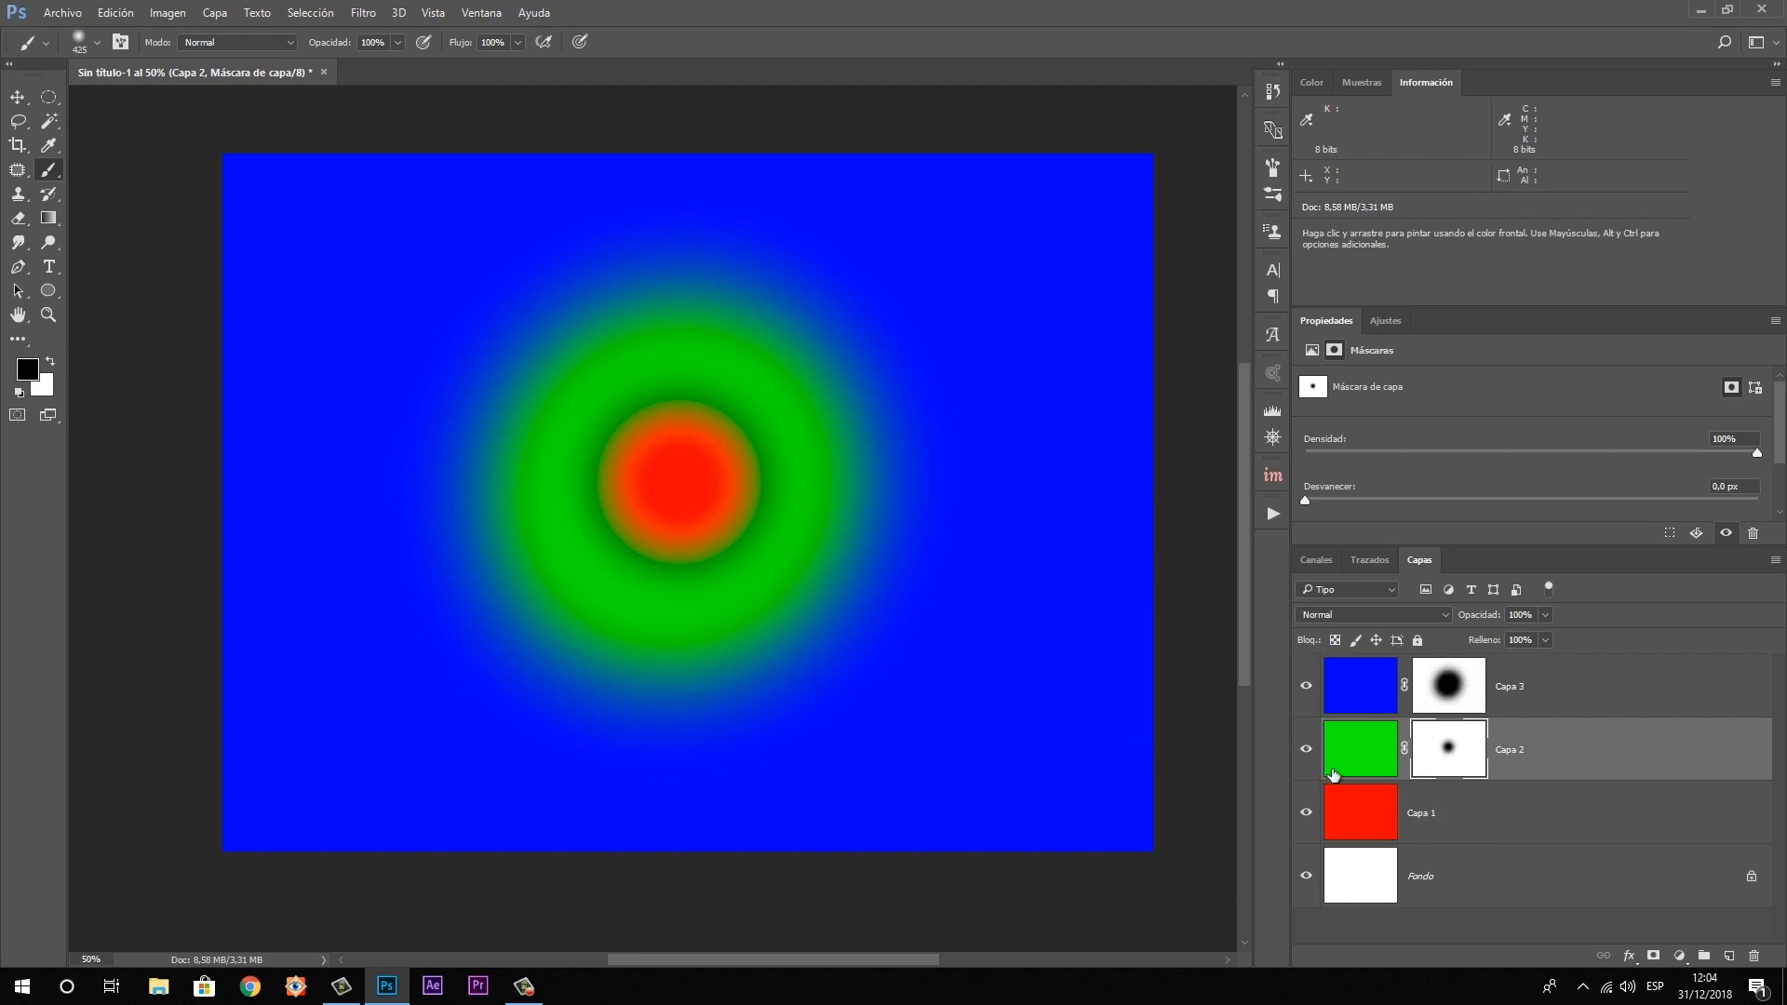
Show only the Fondo layer, and turn Capa 1, Capa 2 and Capa 3 back on one by one to review the masking
left_click(1306, 876, "alt")
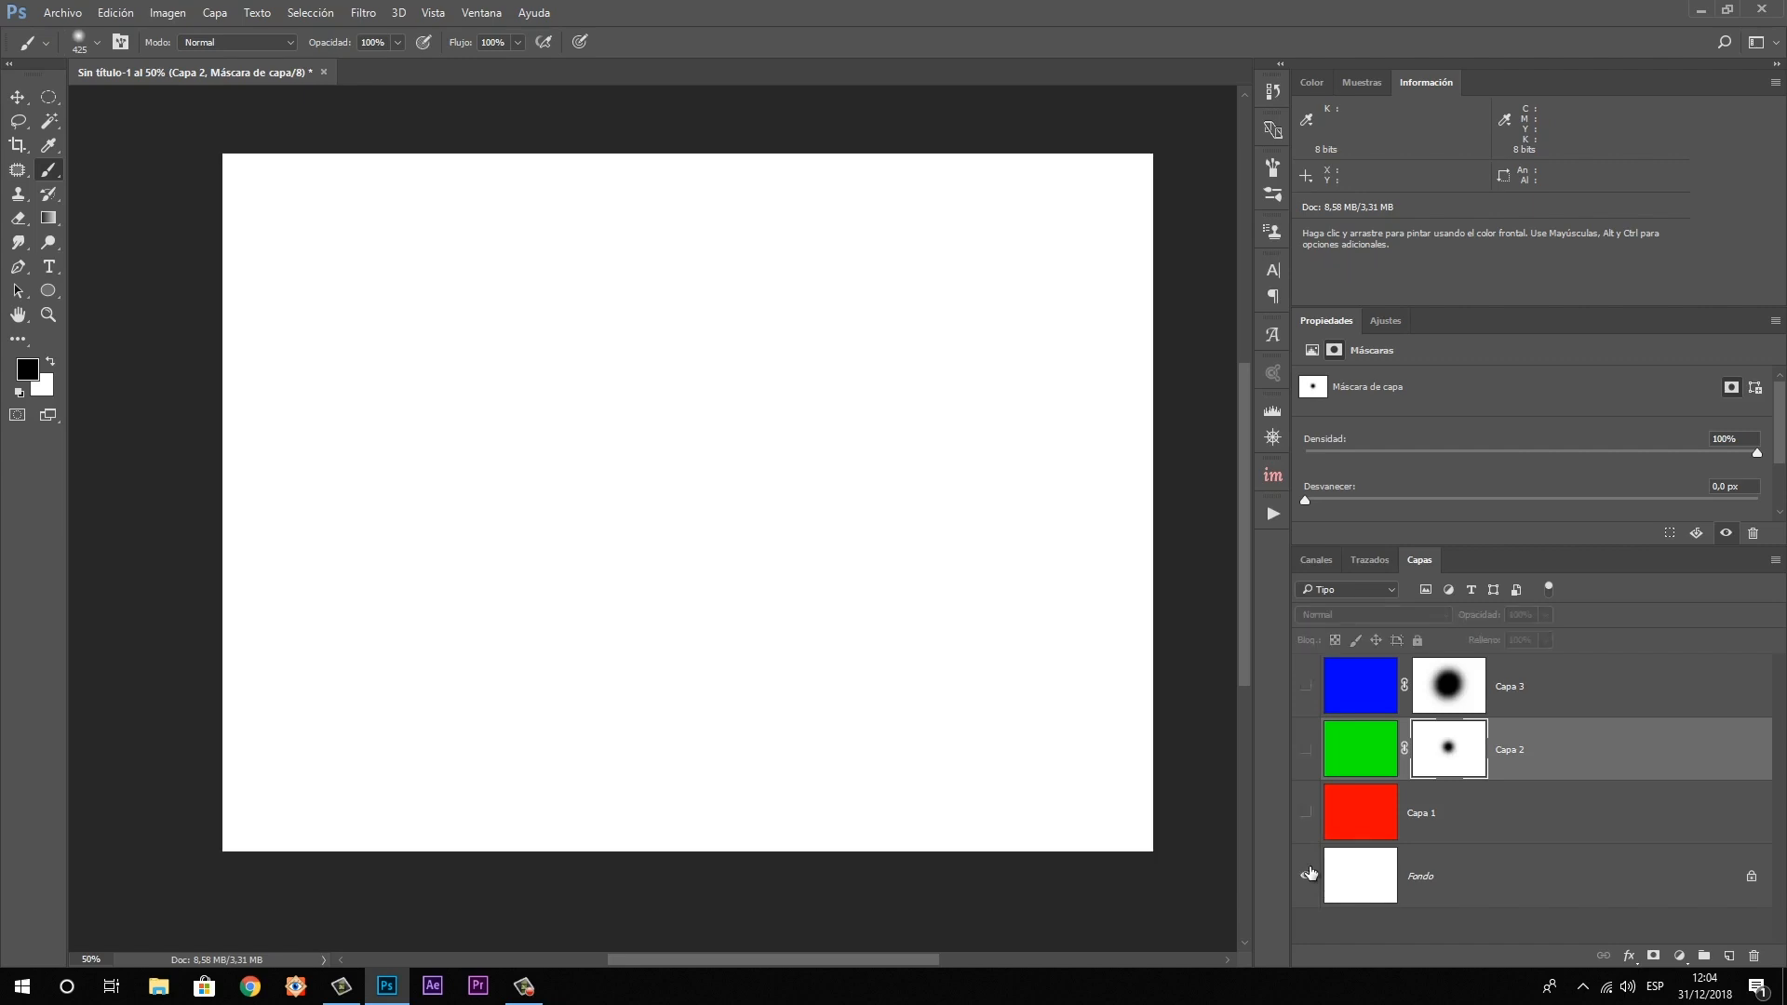
left_click(1307, 813)
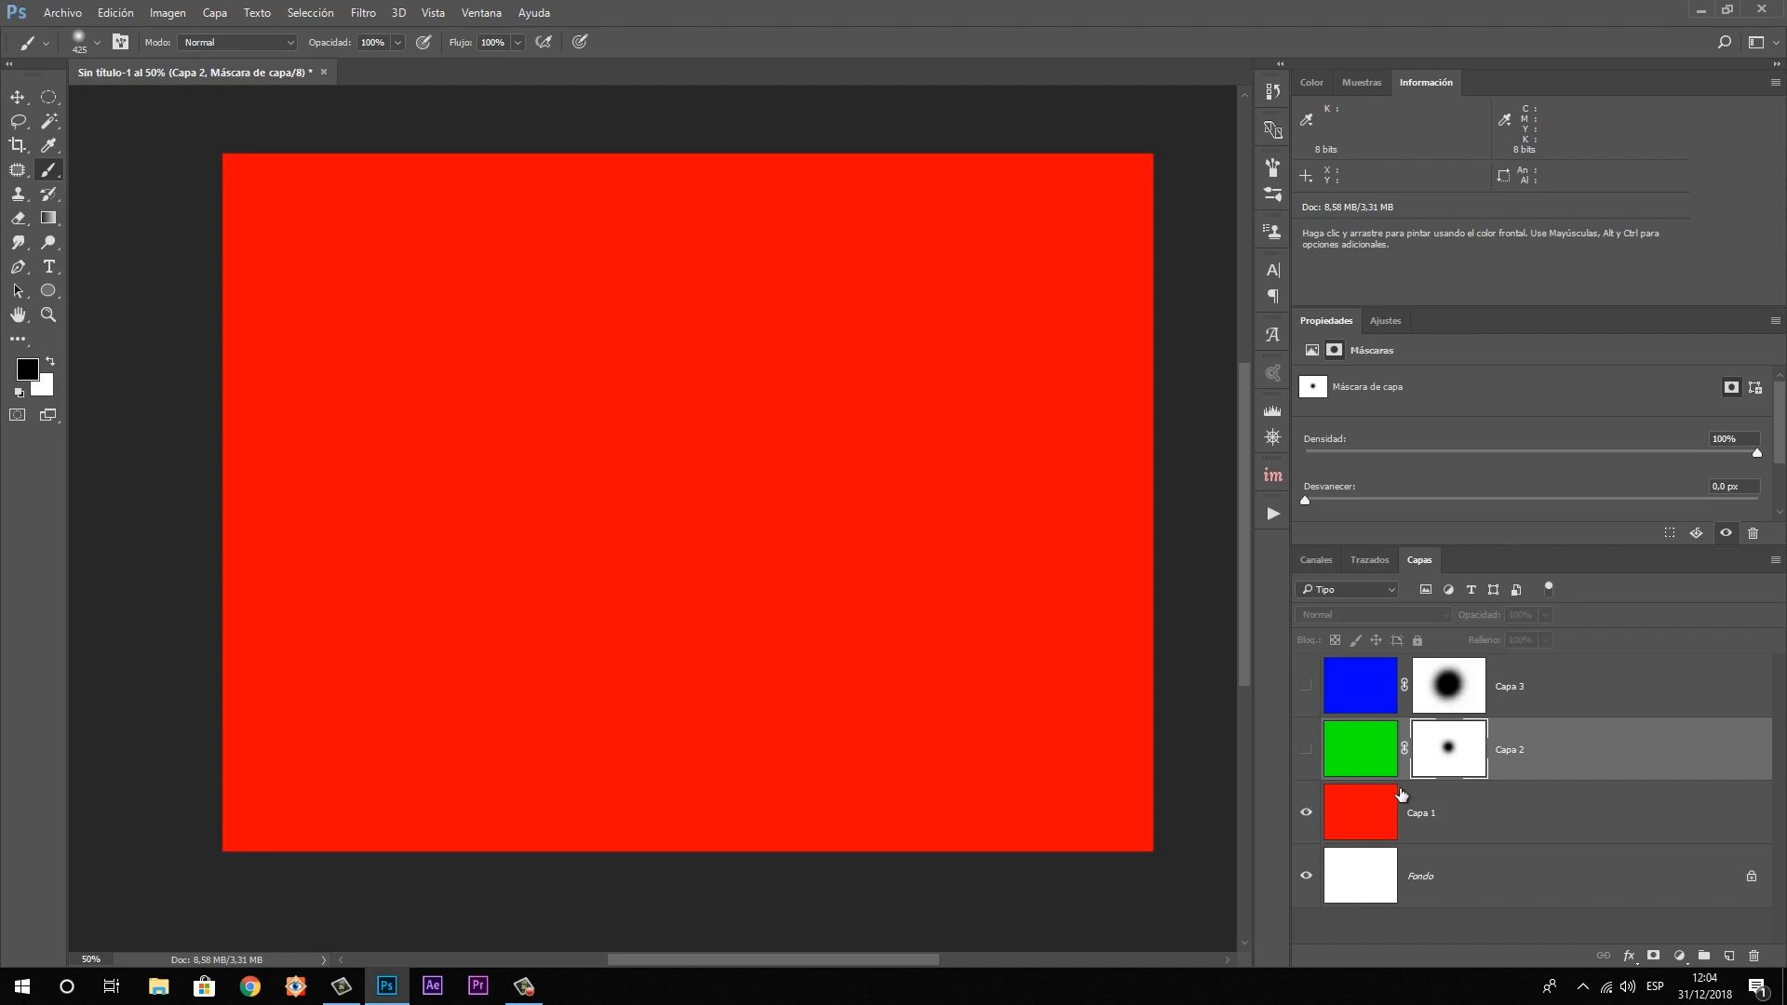
left_click(1457, 811)
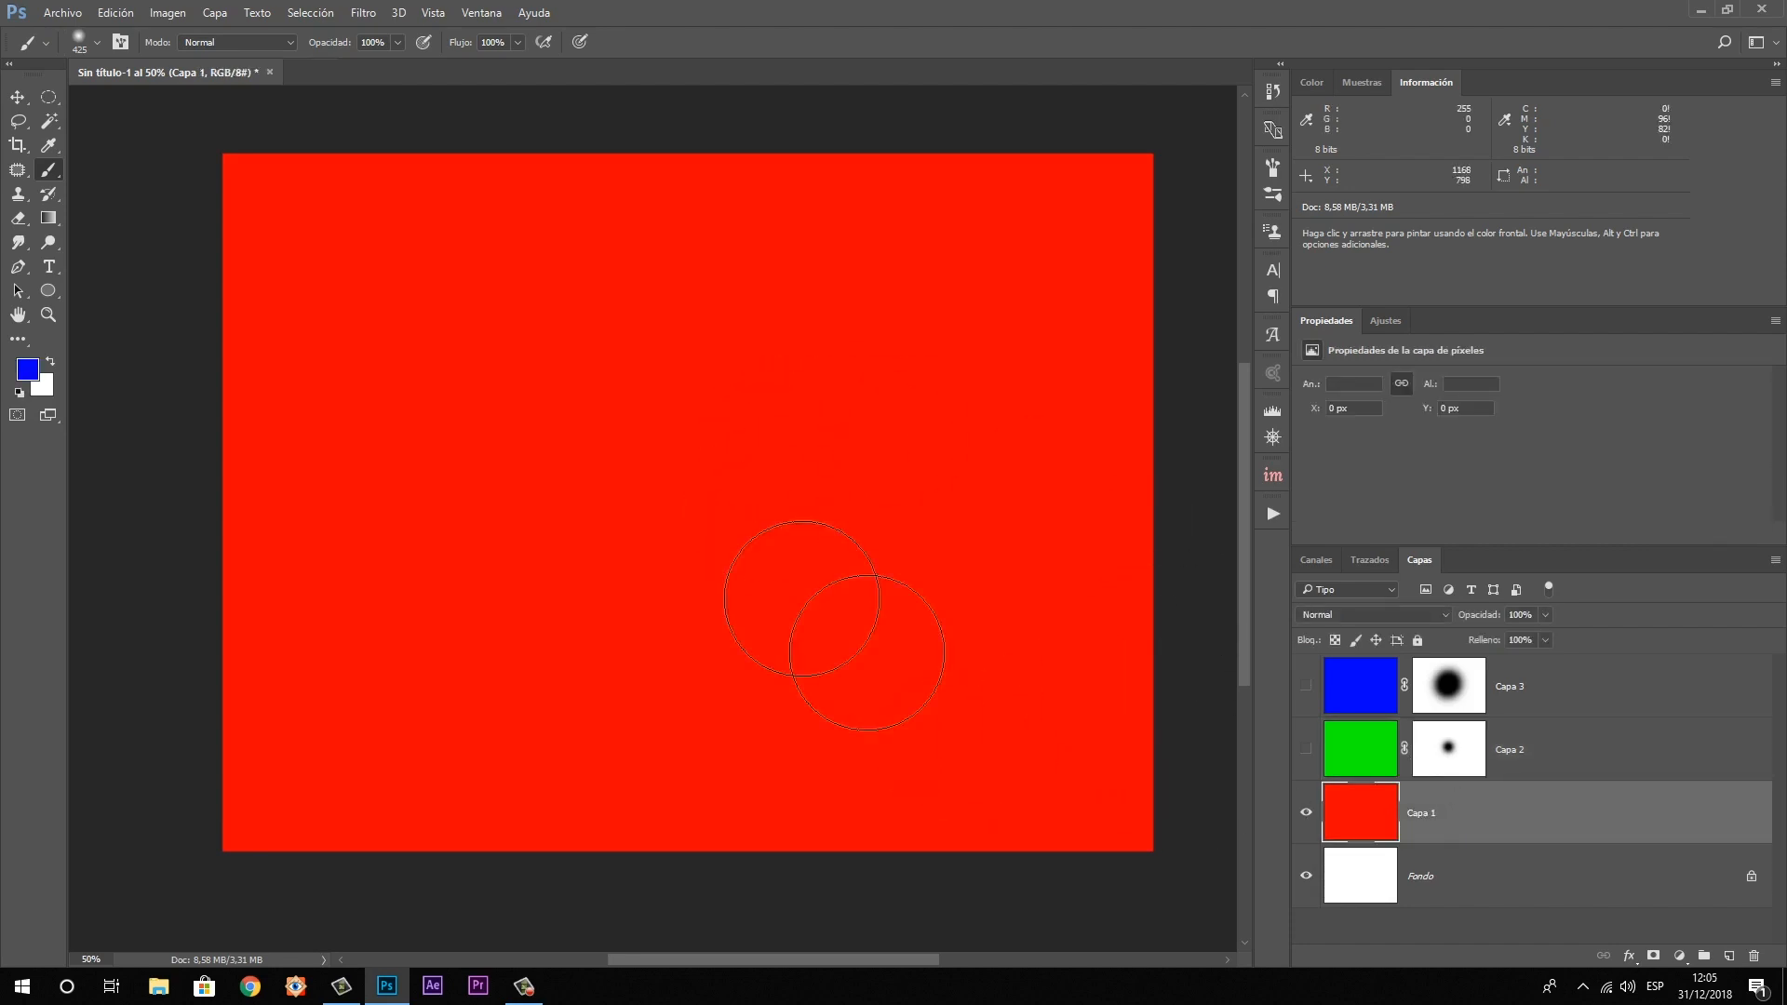
left_click(1306, 750)
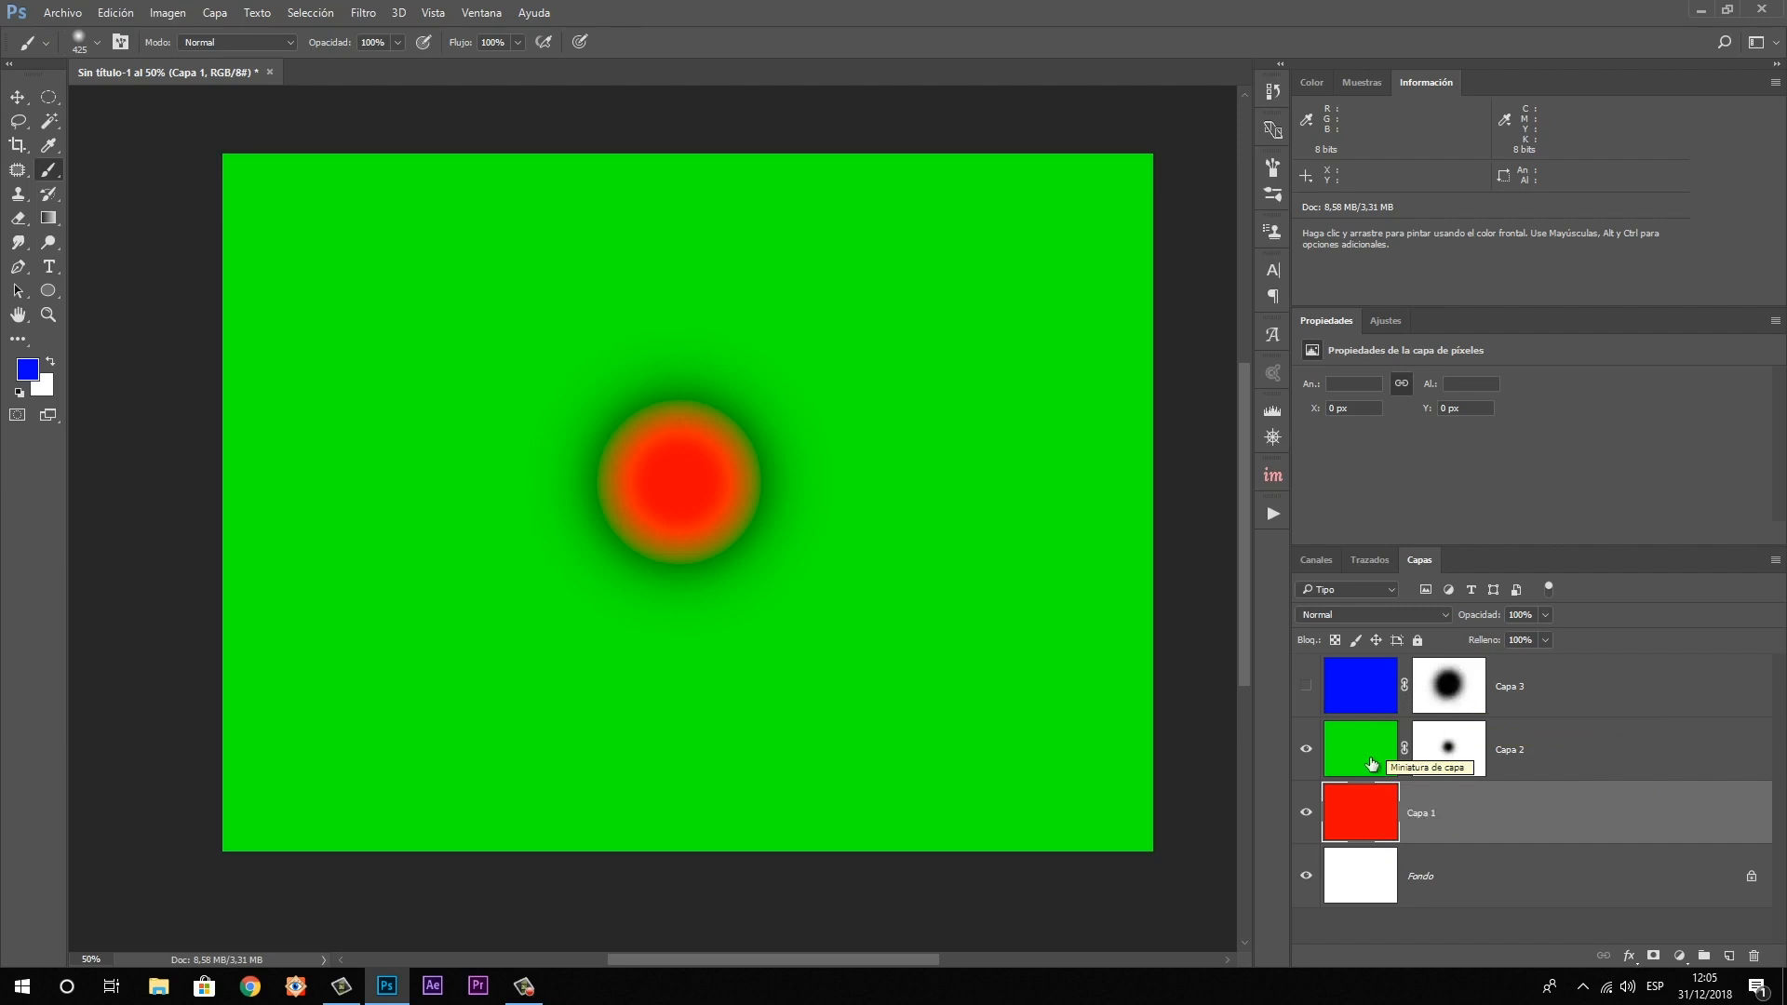
left_click(1307, 687)
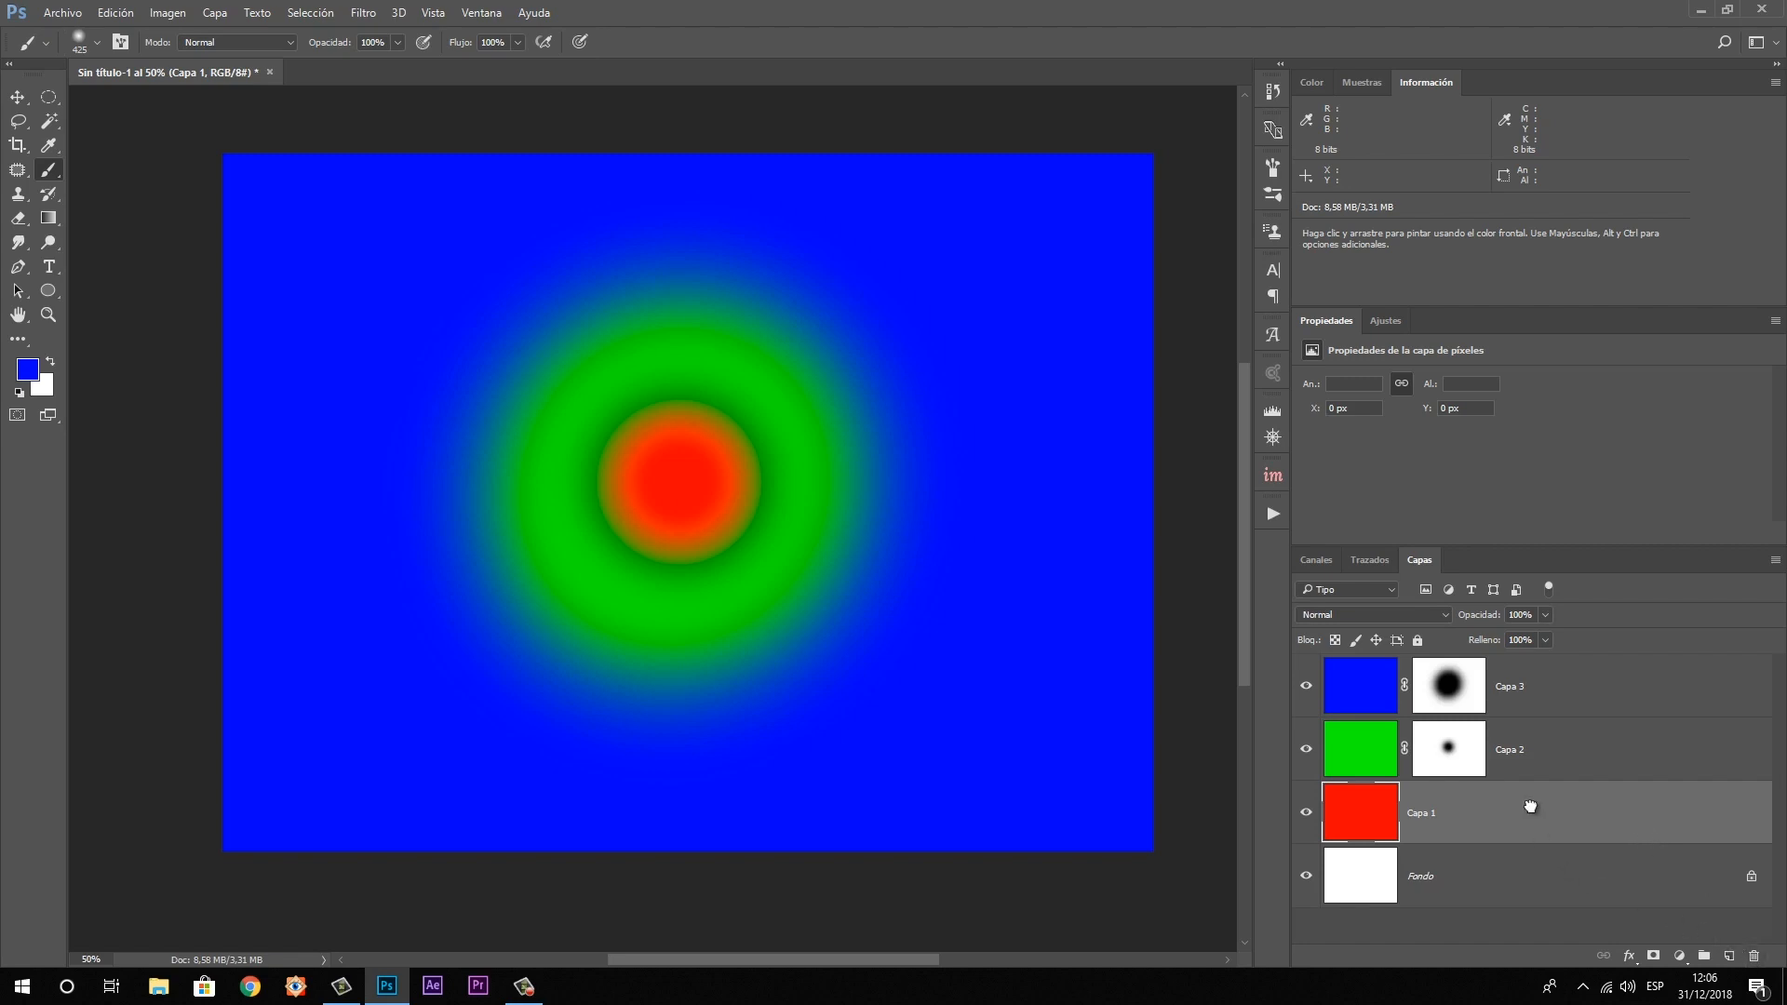
Delete the red layer Capa 1
left_click_drag(1566, 811, 1753, 957)
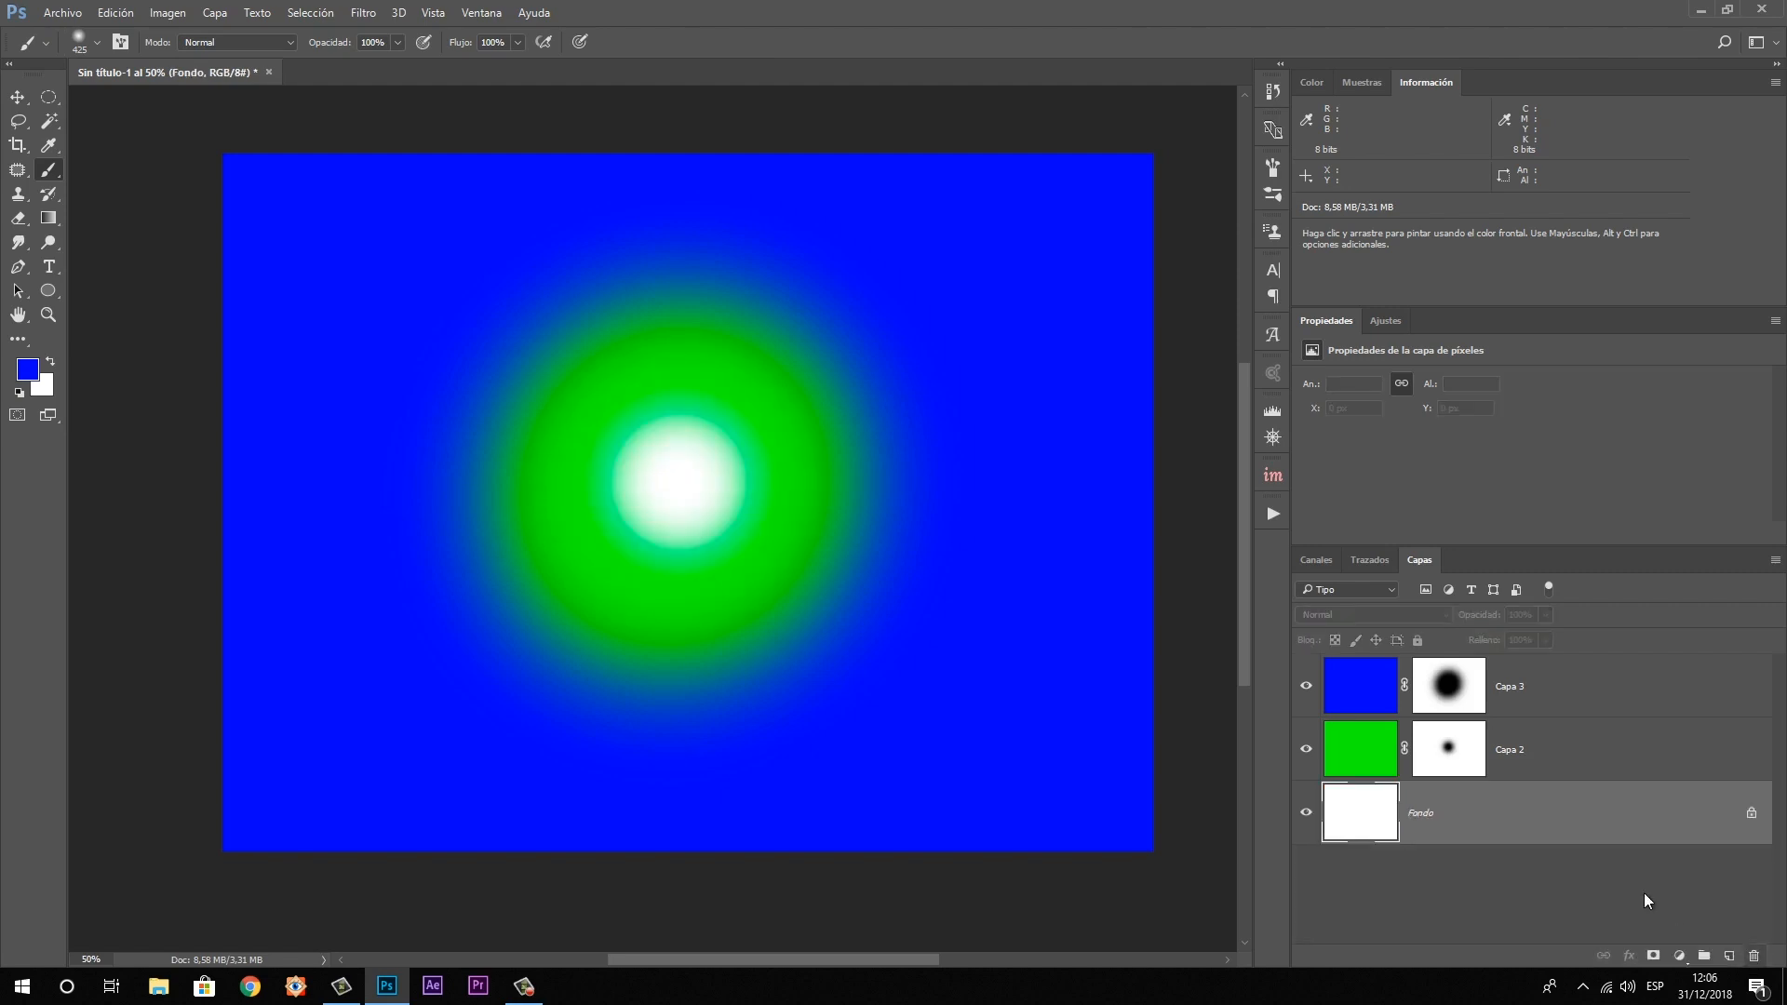
Select Capa 2 and Capa 3 together, and return the selection to the Fondo layer
left_click(1388, 758)
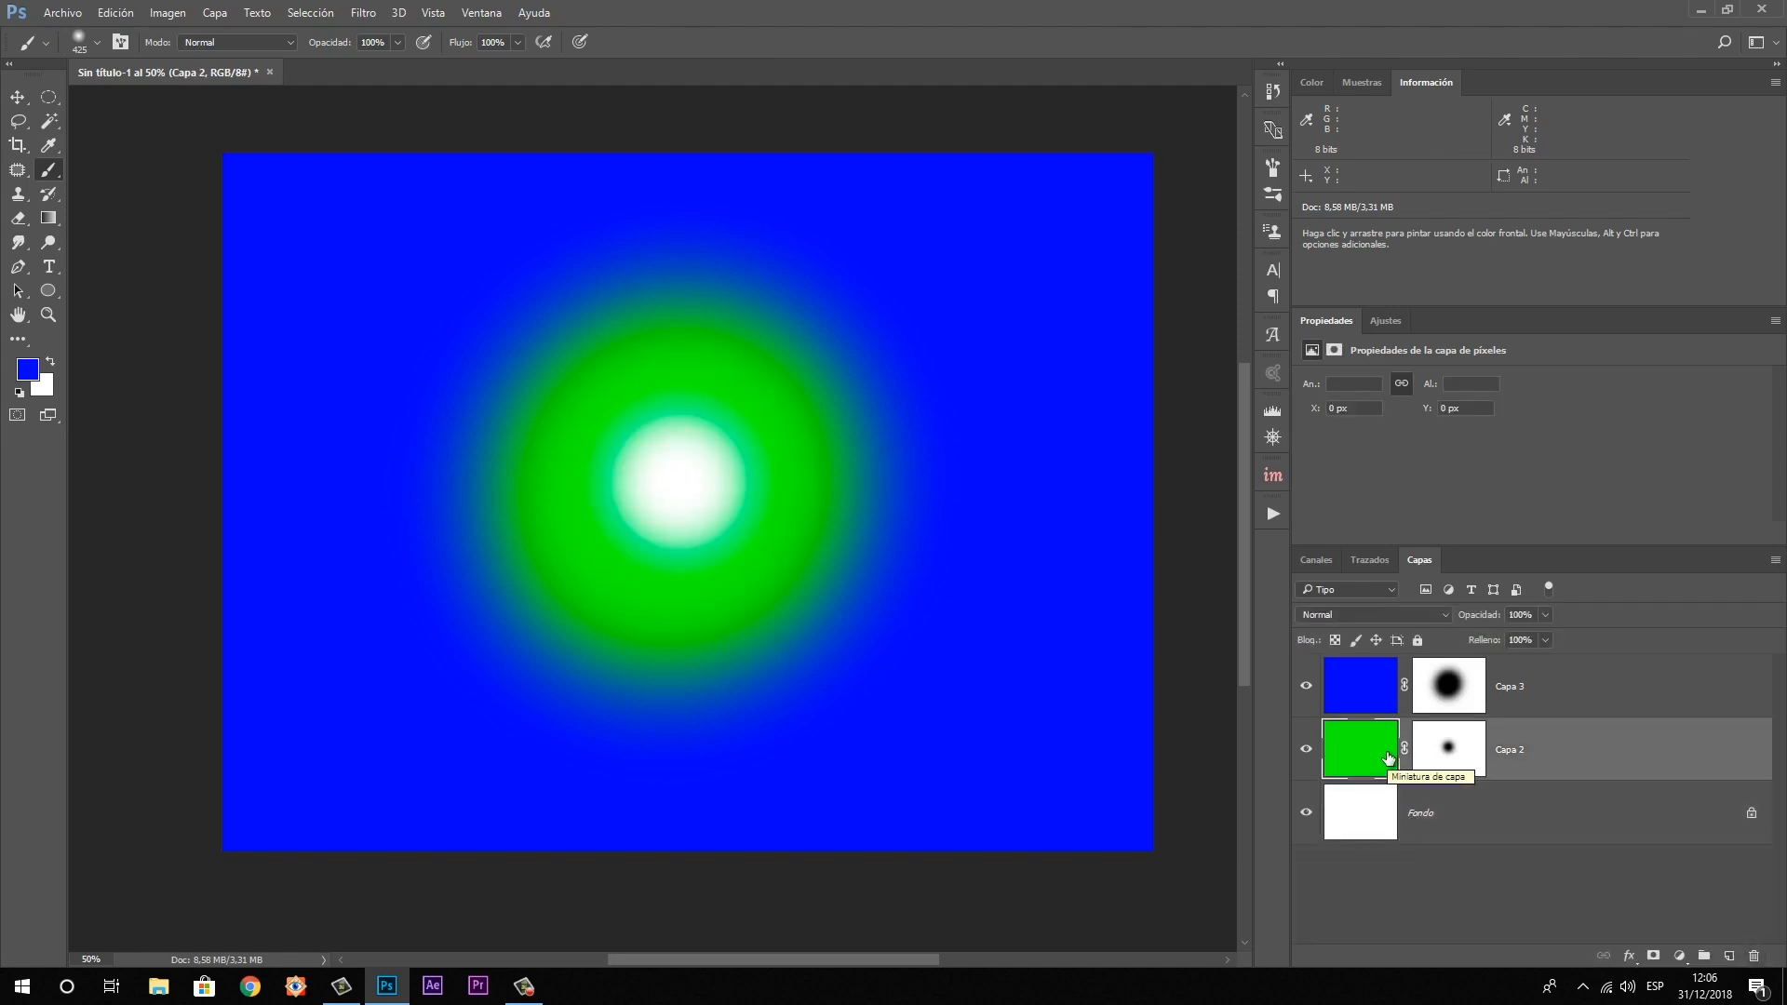
left_click(1375, 688, "shift")
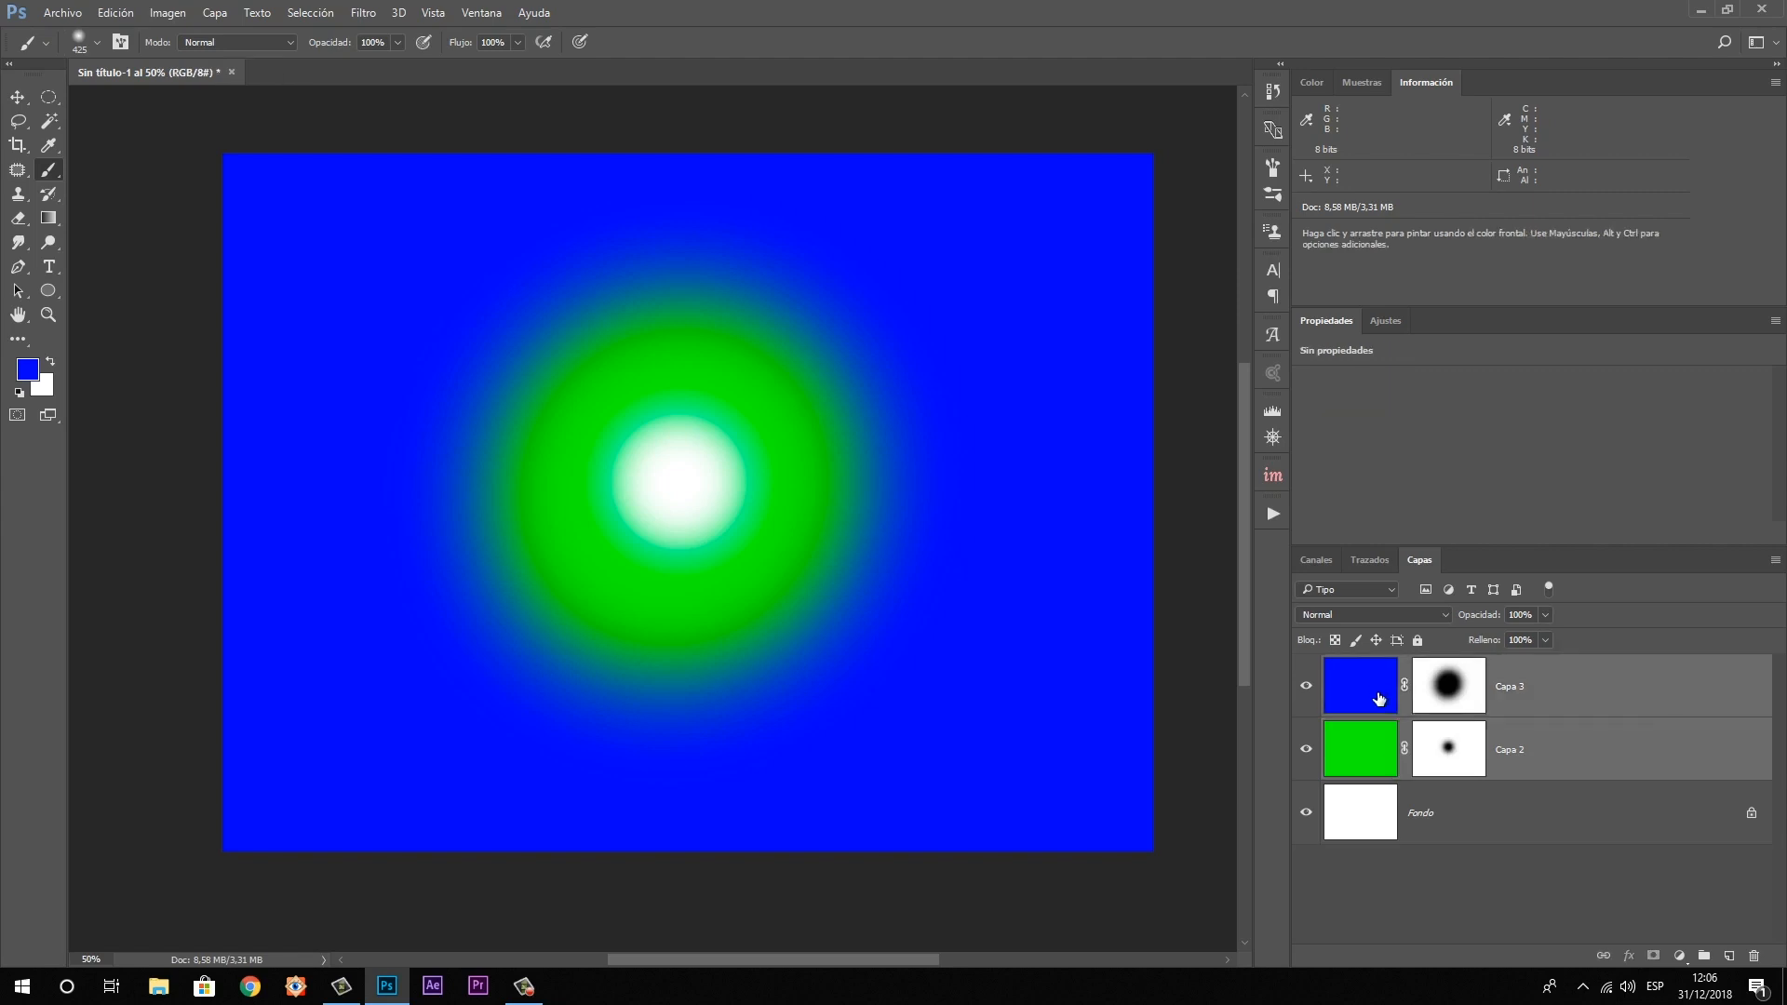
left_click(1449, 806)
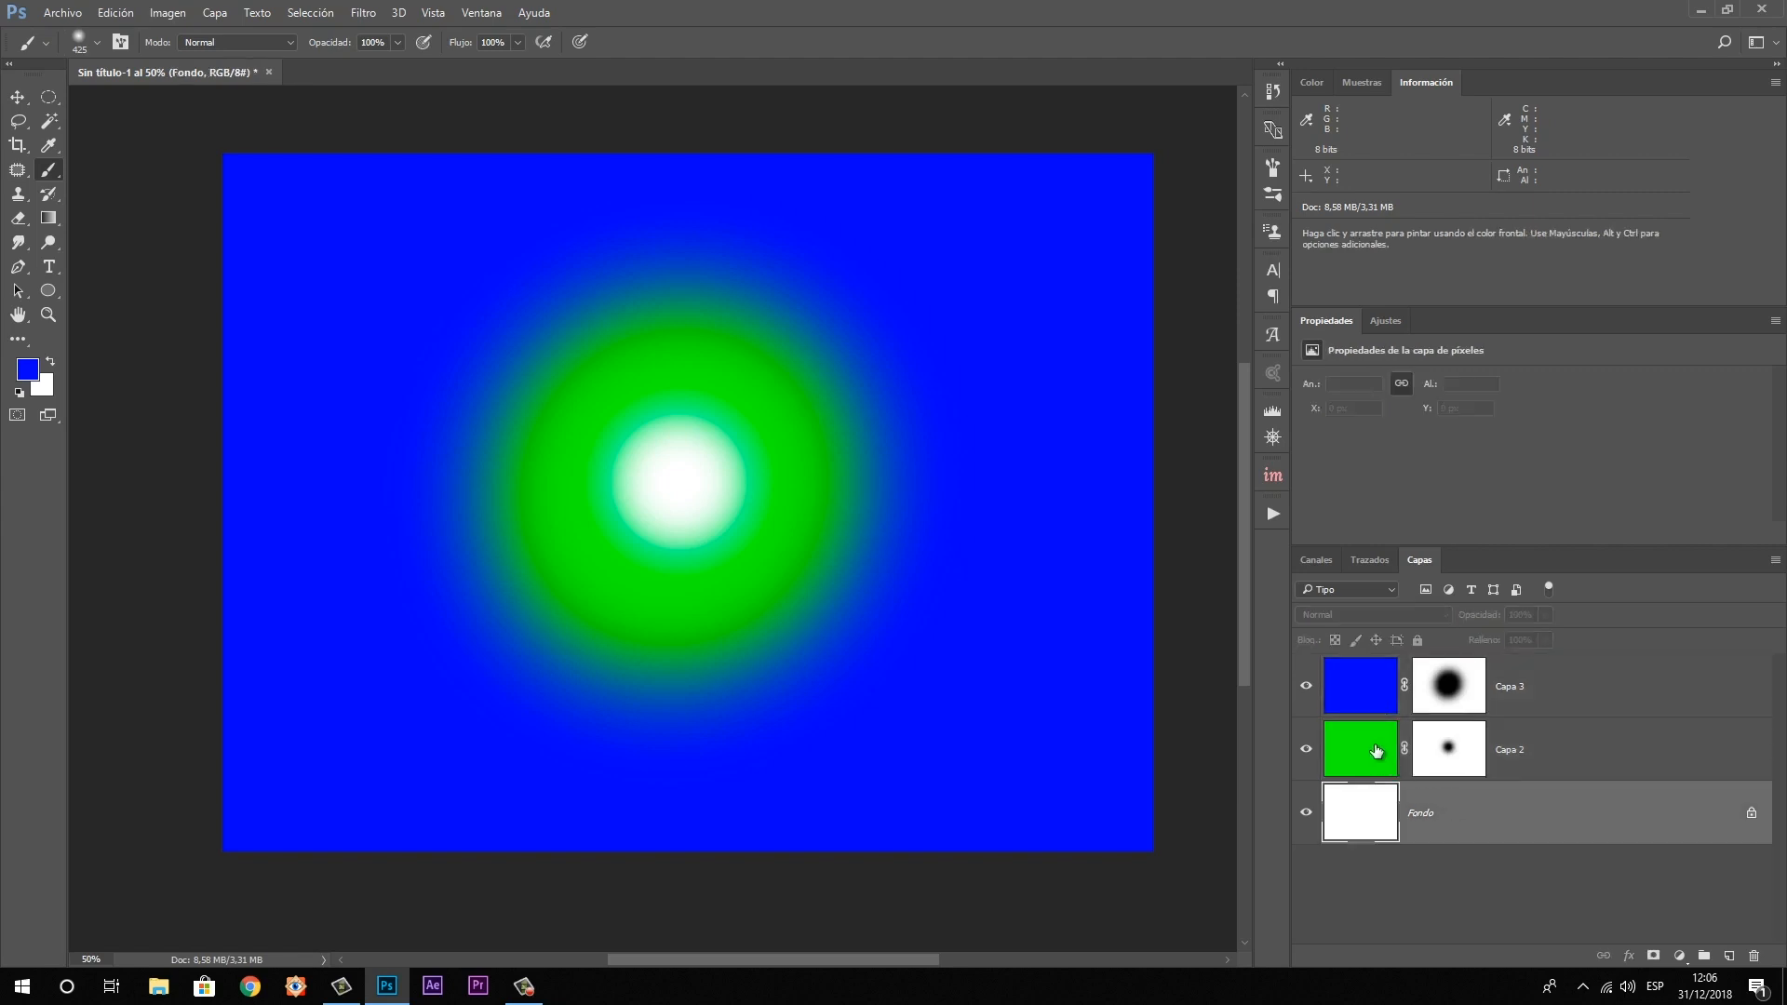
Delete the green layer Capa 2 and the blue layer Capa 3 together, leaving only the Fondo layer
left_click(1376, 750)
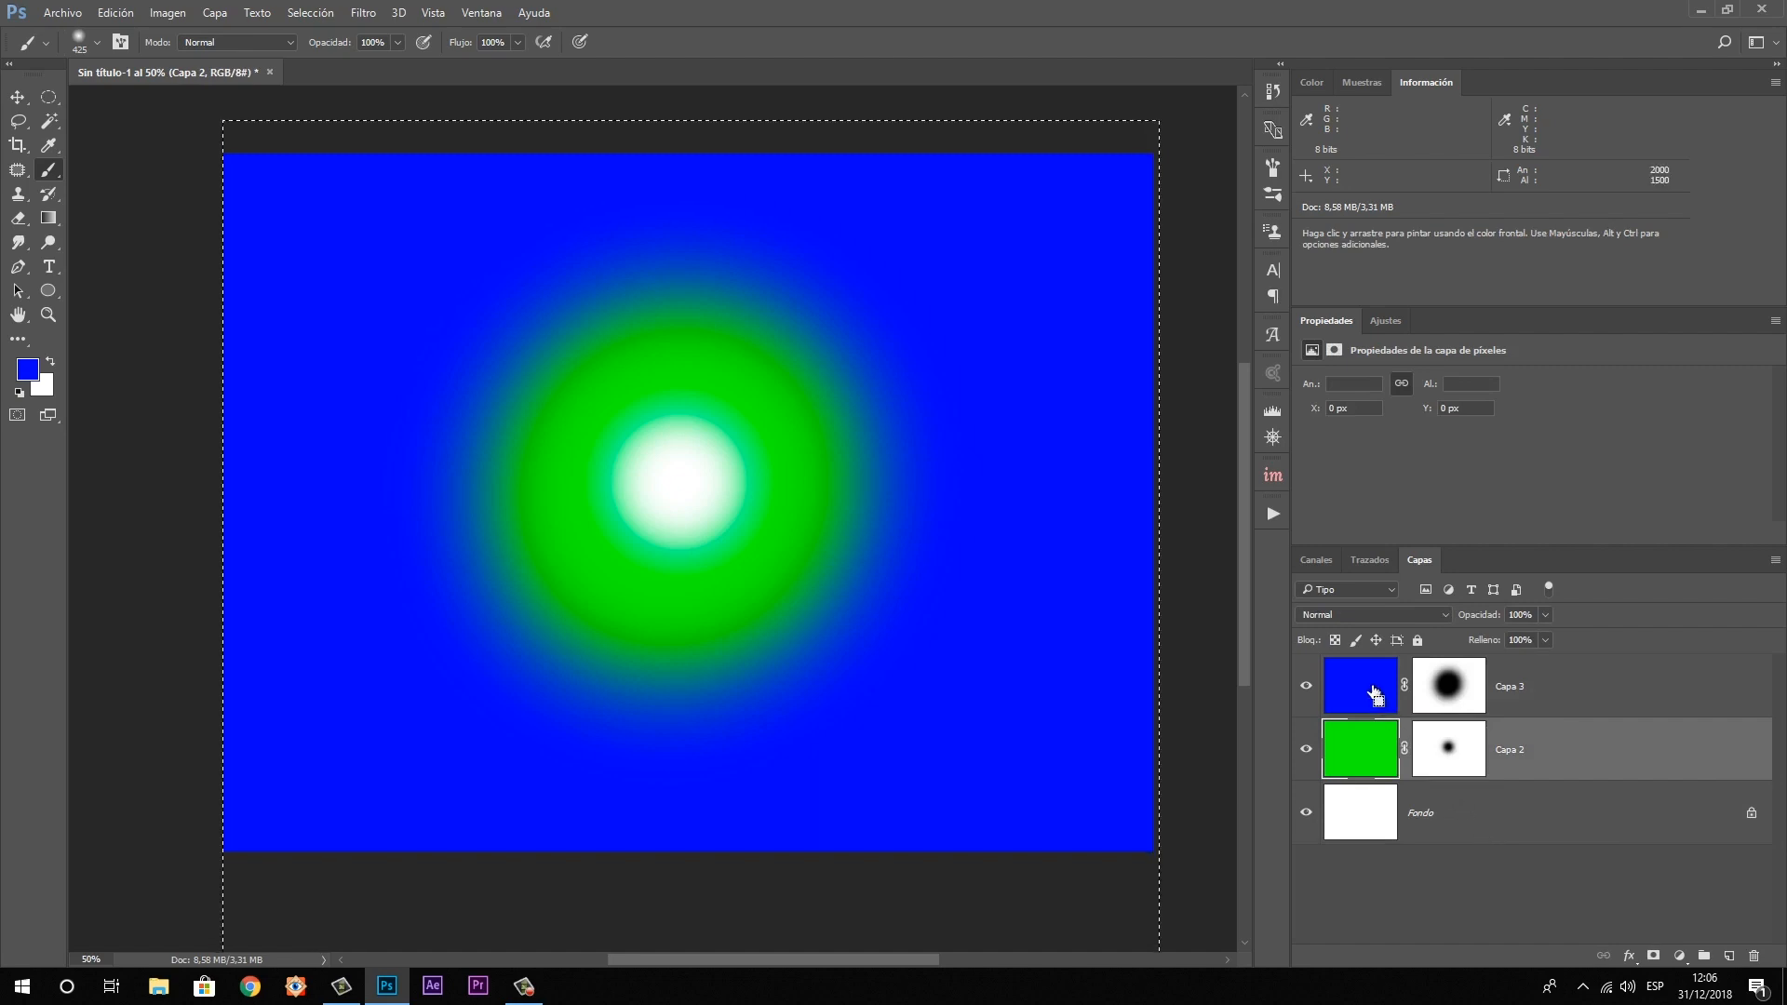
left_click(1603, 691, "shift")
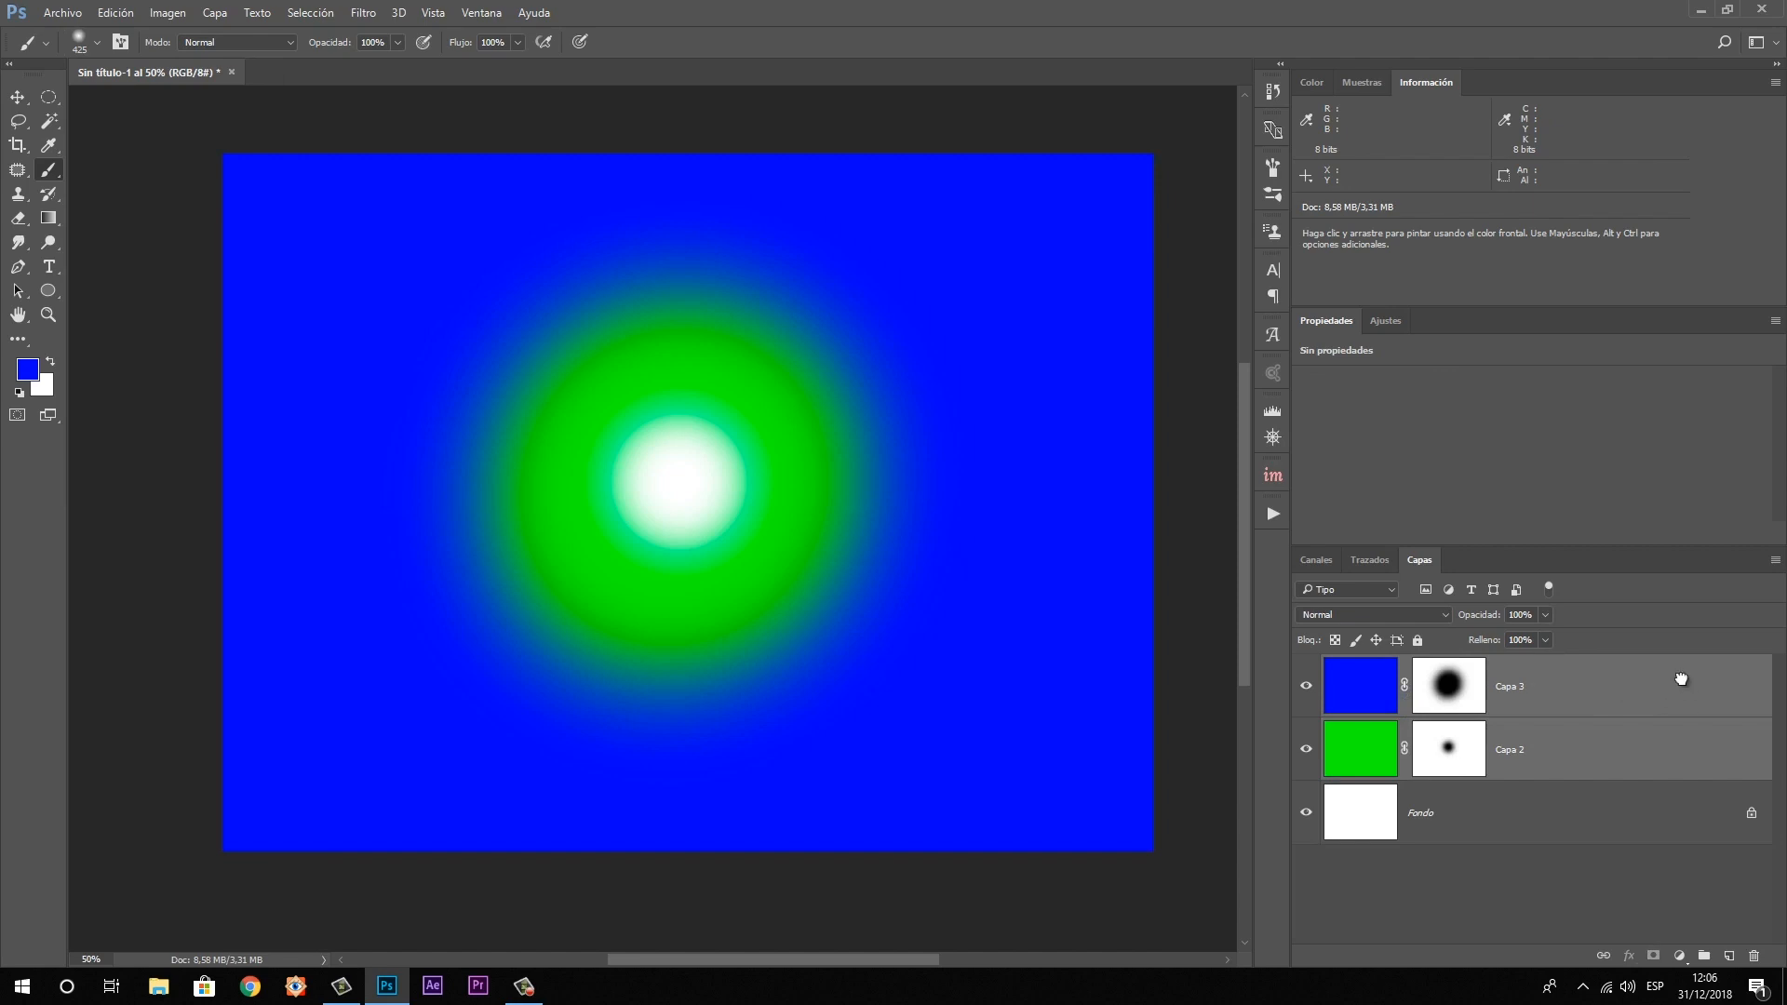
left_click_drag(1693, 699, 1751, 956)
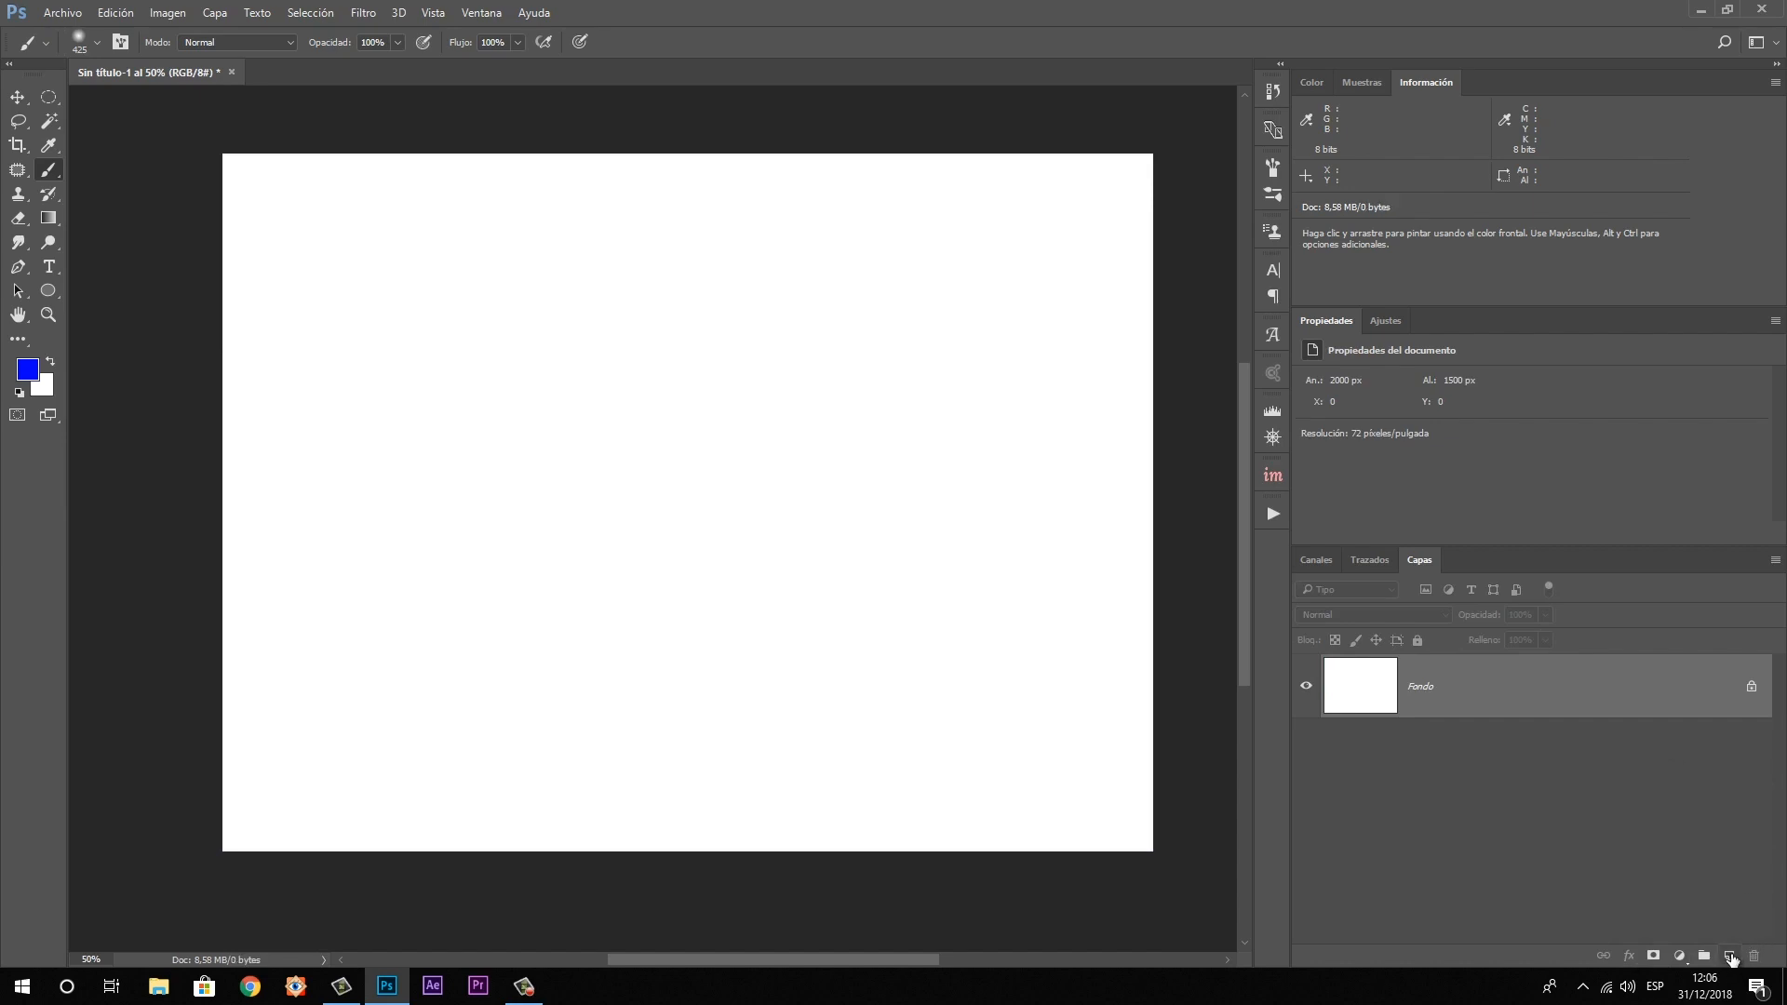
left_click(1731, 957)
left_click(1730, 957)
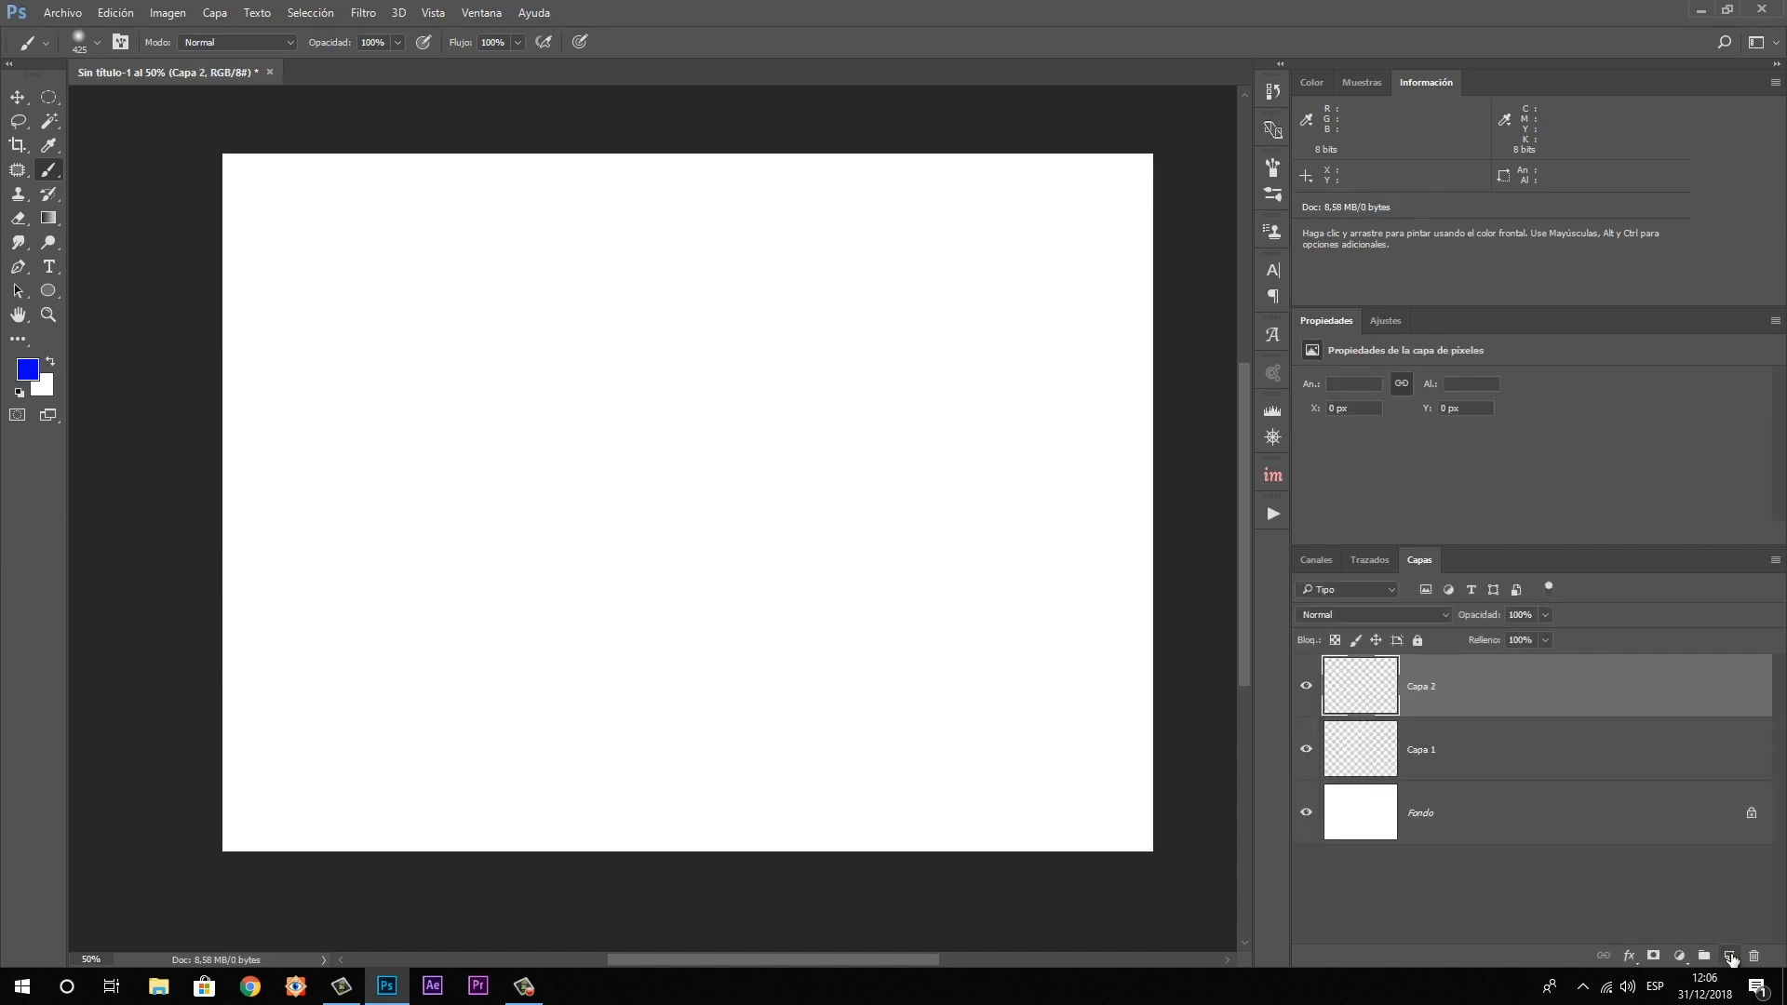
left_click(1731, 958)
left_click(1730, 957)
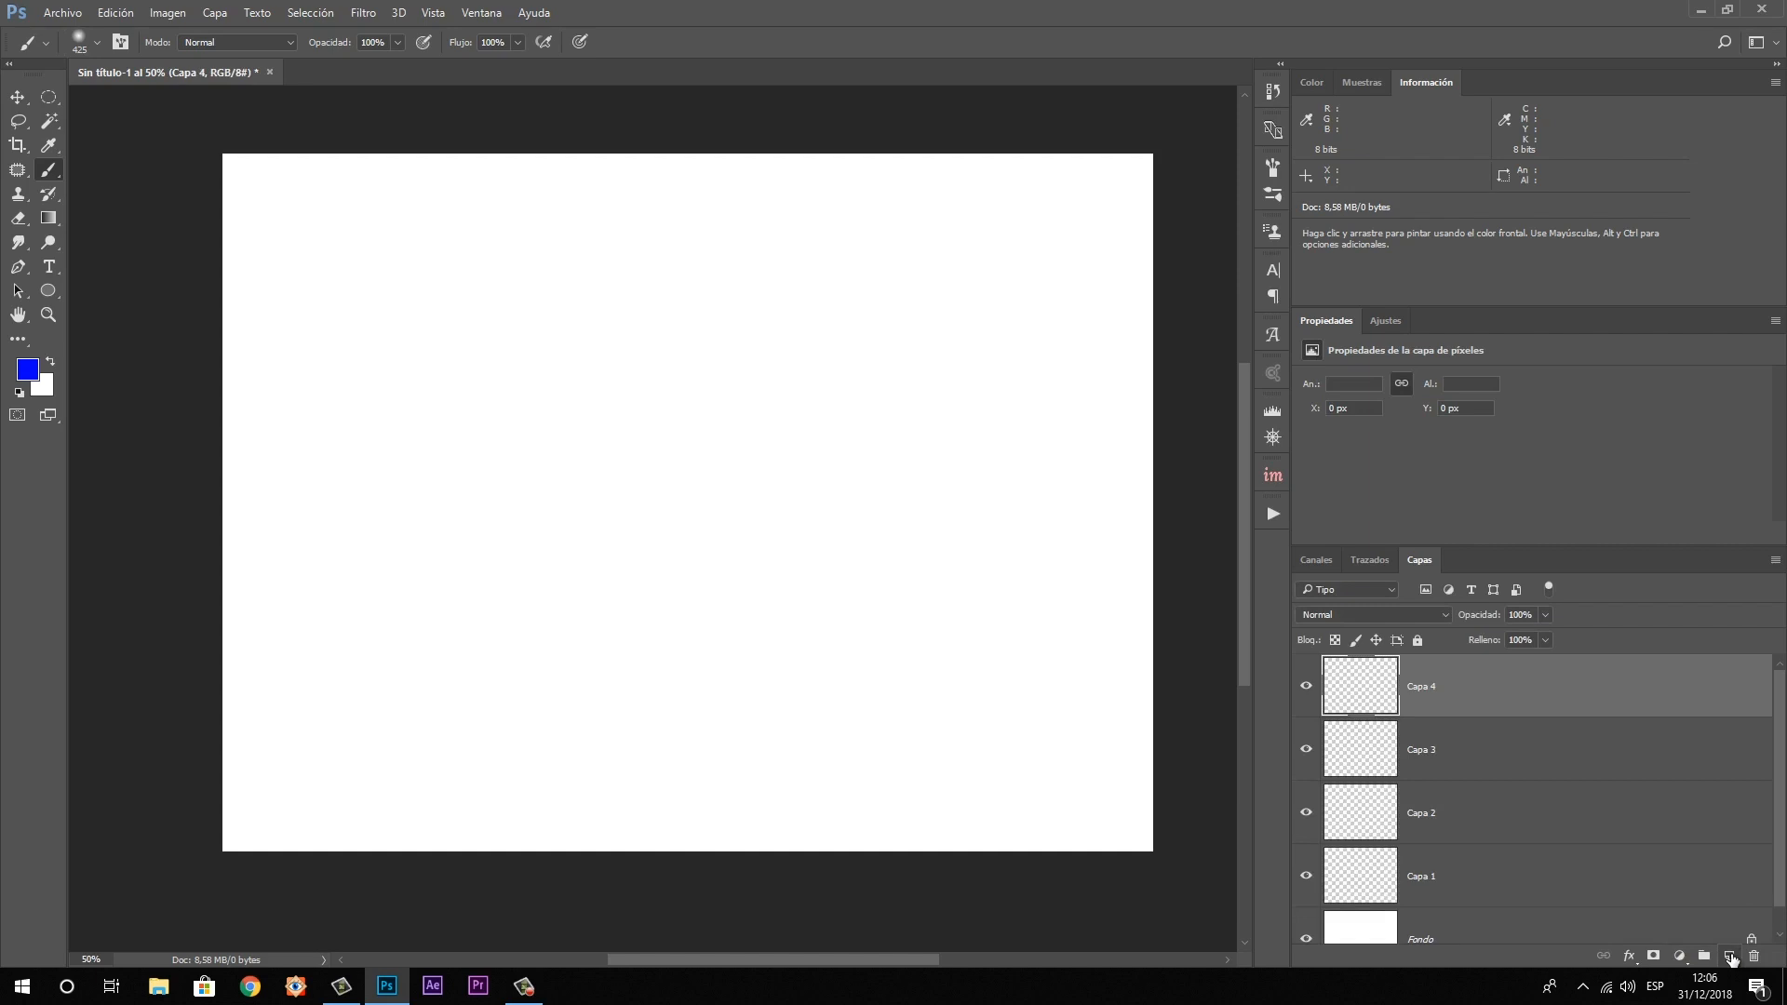
key("ctrl+z")
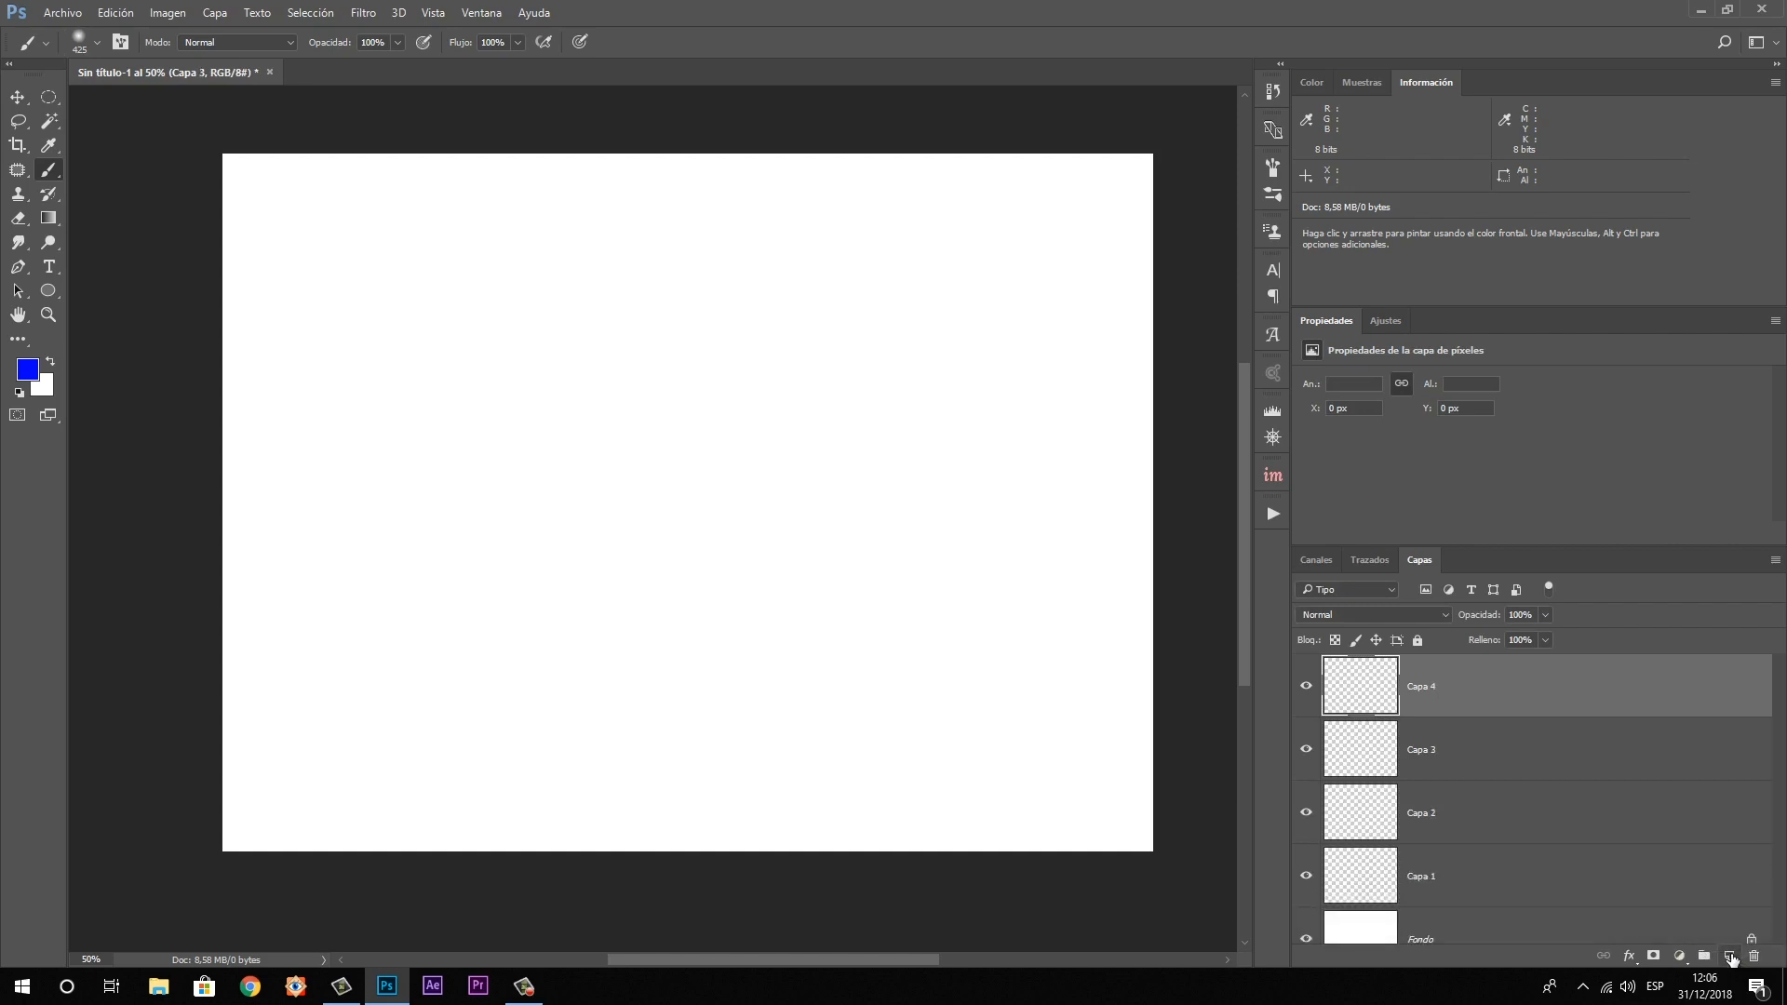
left_click(1731, 957)
key("ctrl+z")
key("ctrl+z")
key("ctrl+z")
key("ctrl+z")
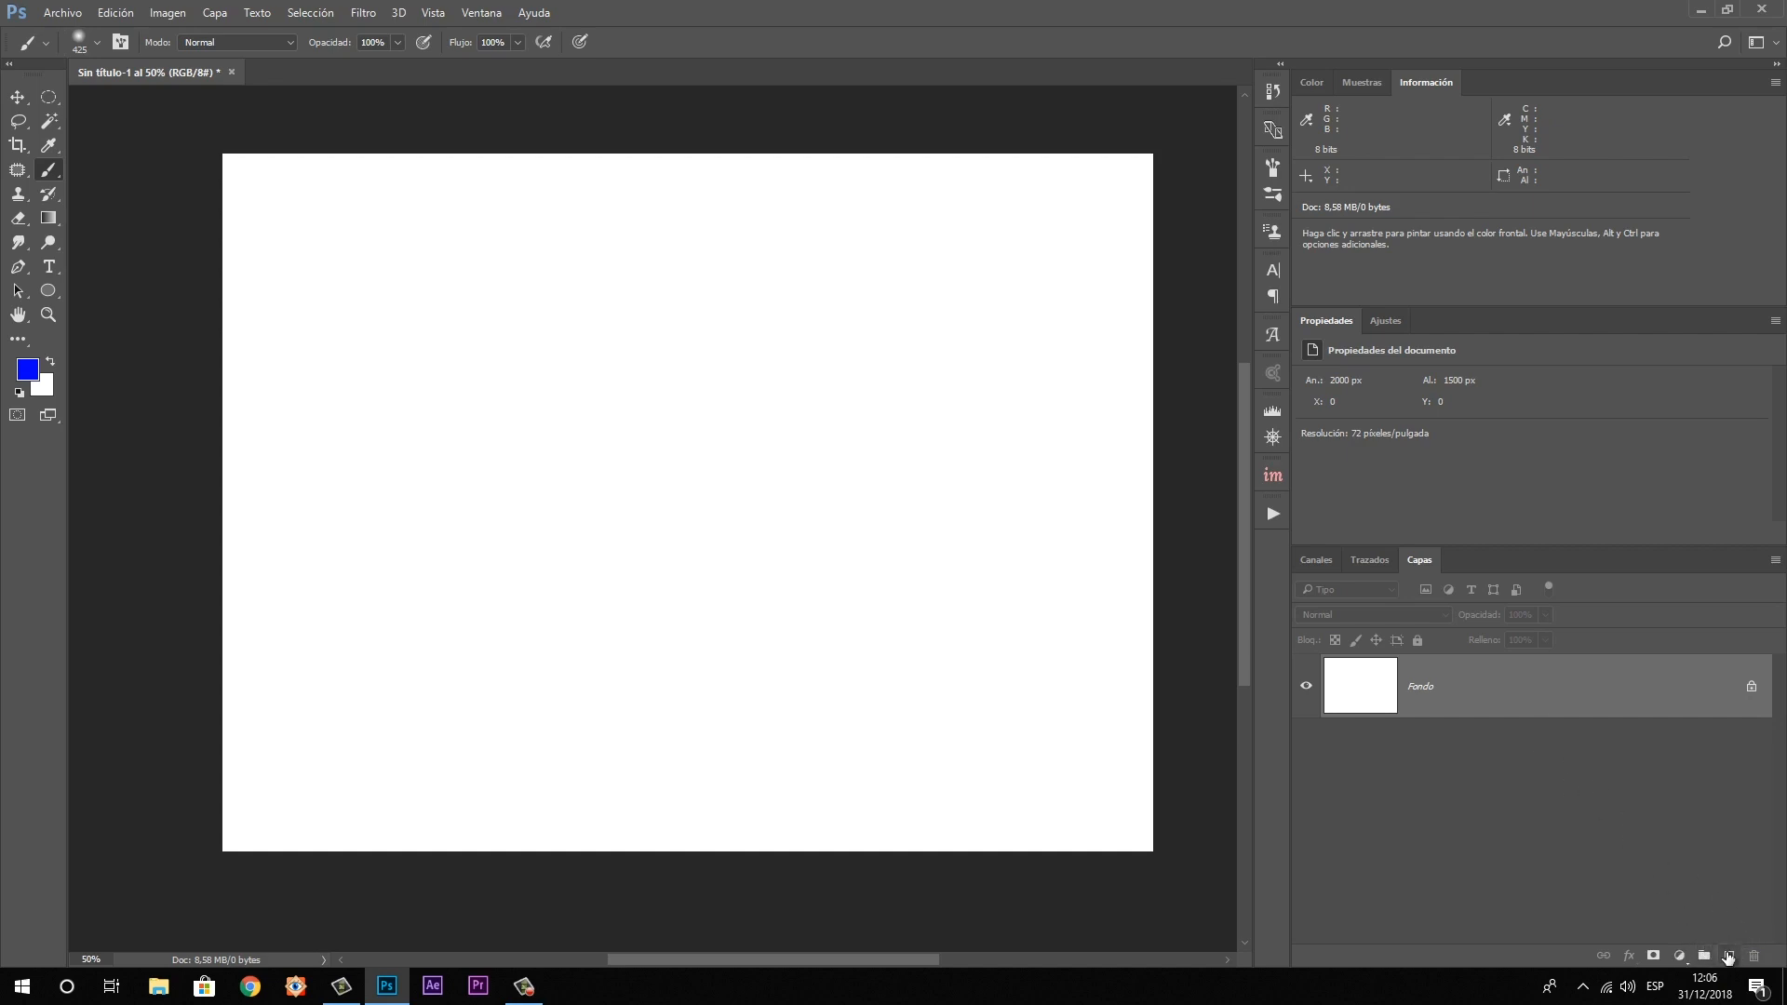
Add two empty layers above Fondo and paint a soft blue zigzag on Capa 2 with a 185 px brush
left_click(1727, 956)
left_click(1727, 956)
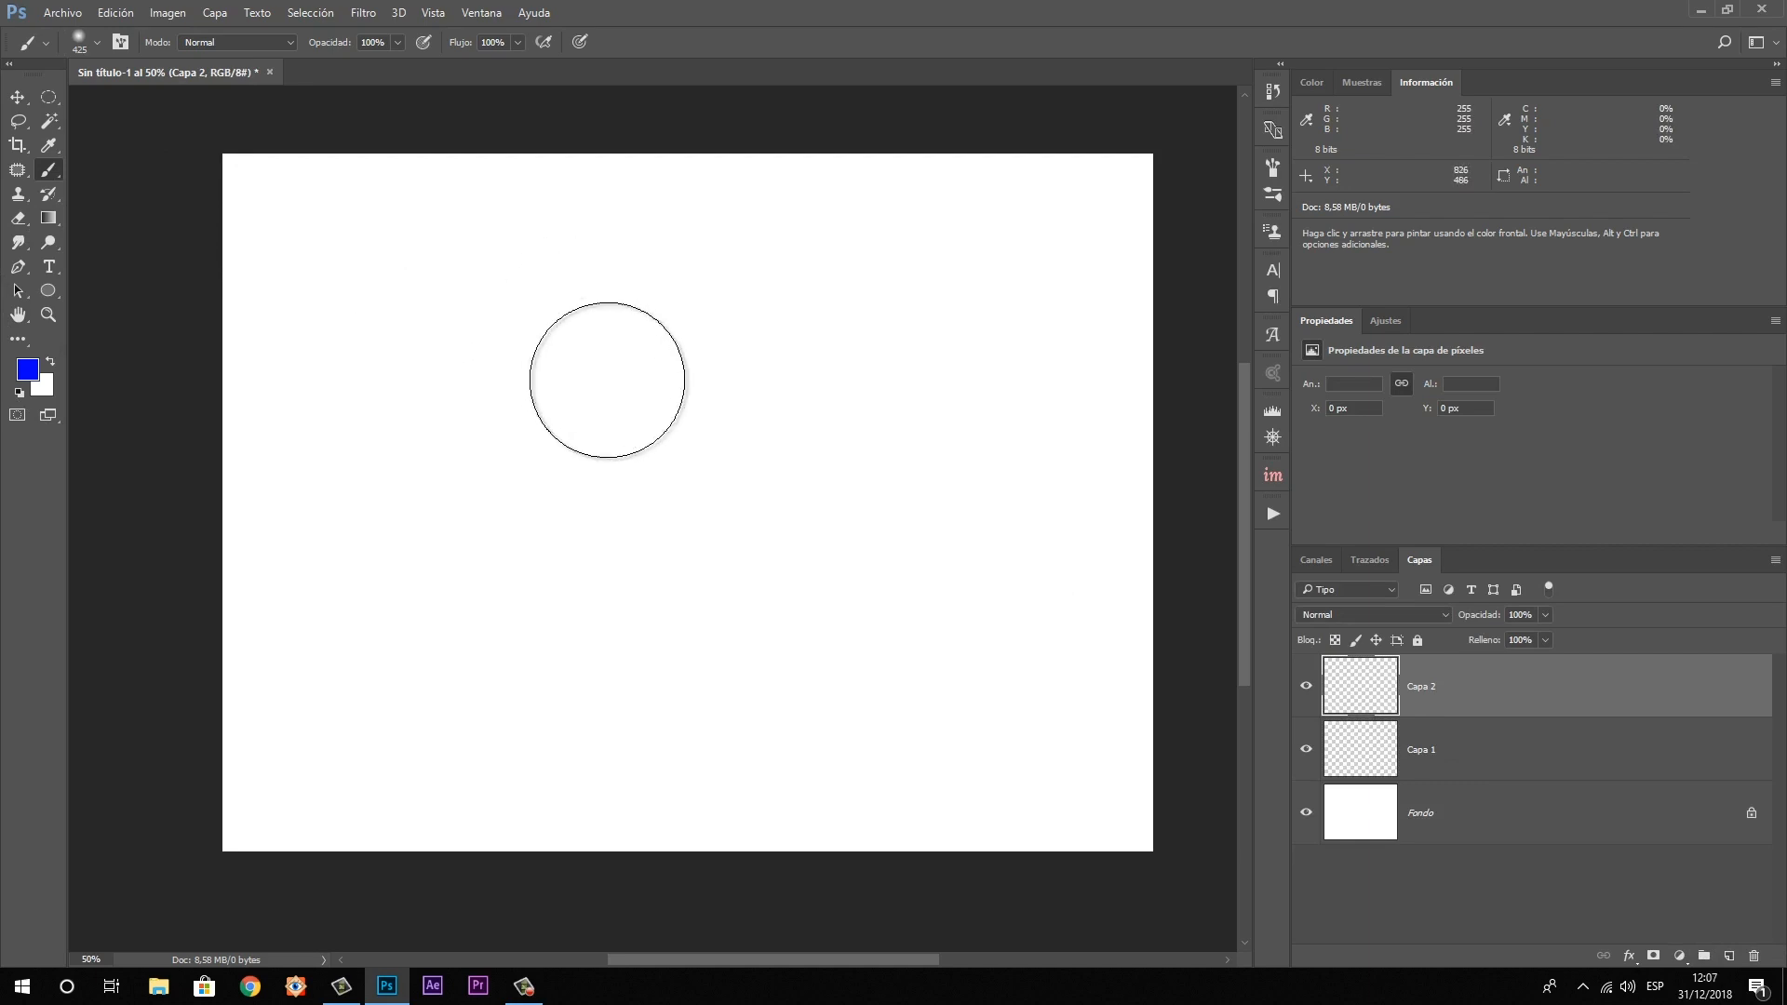
mouse_move(598, 372)
left_mouse_down()
mouse_move(551, 378)
mouse_move(497, 298)
mouse_move(527, 379)
mouse_move(694, 502)
mouse_move(656, 582)
left_mouse_up()
Set the foreground color to teal and paint a zigzag on Capa 1, beside the blue one
left_click(1519, 738)
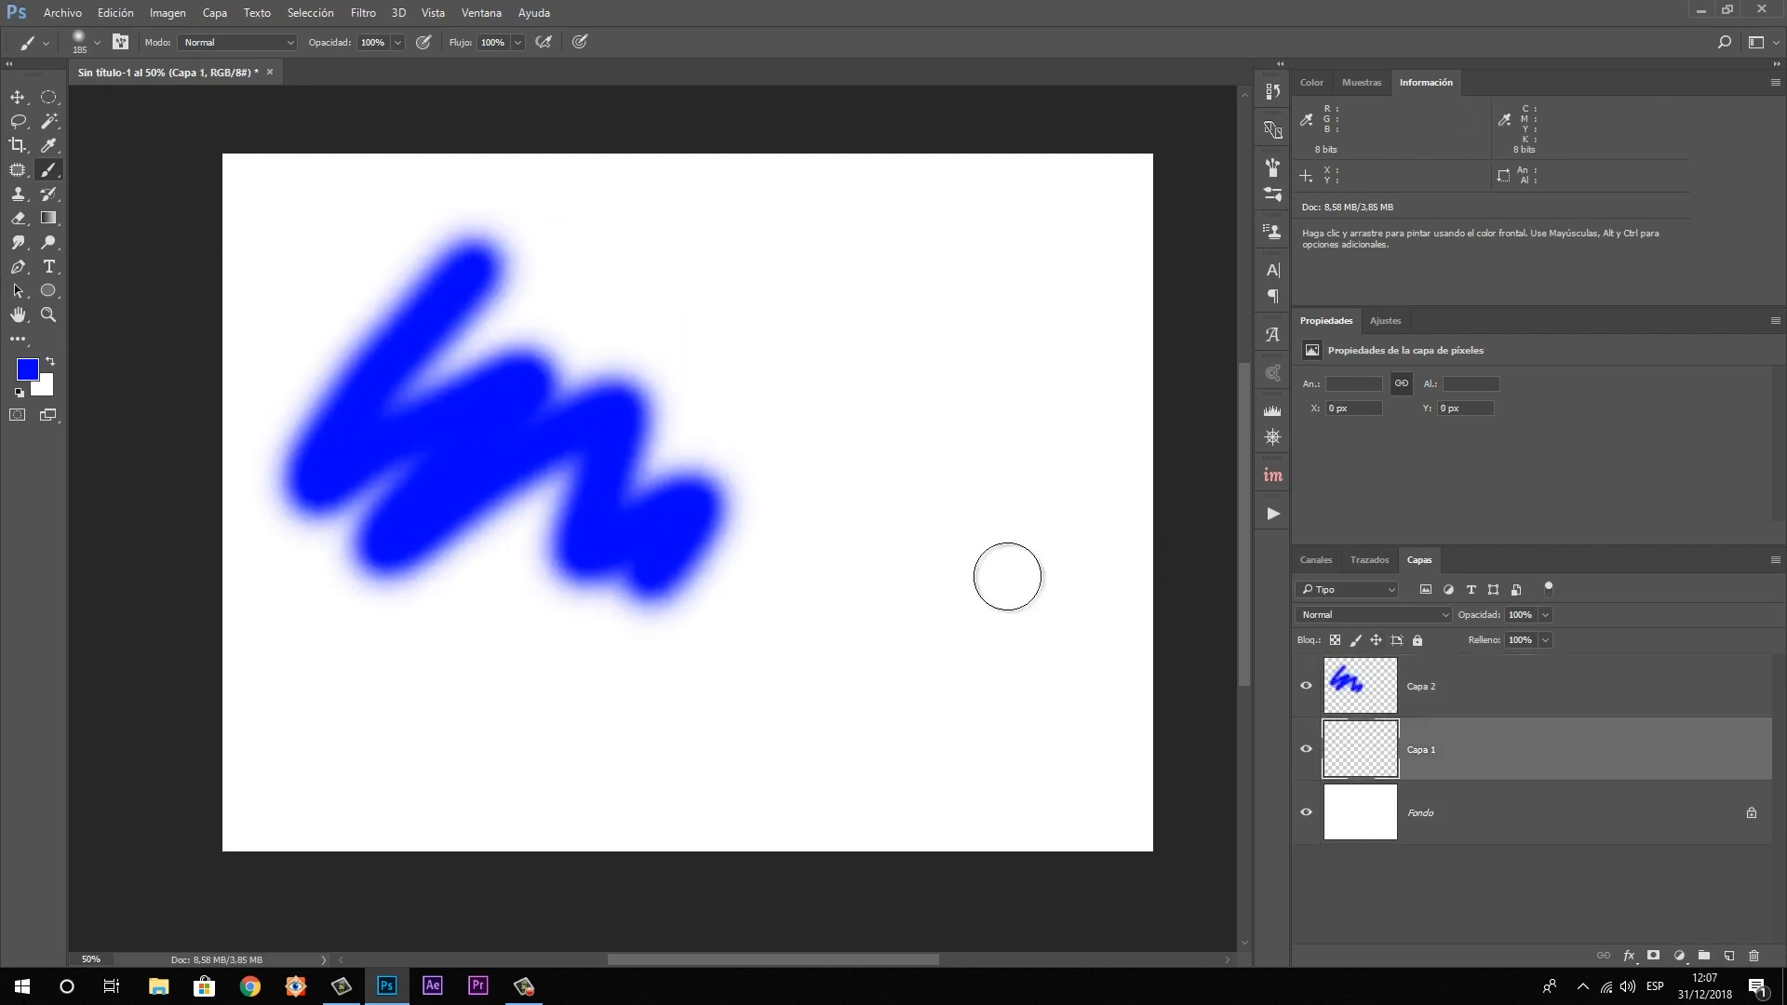
left_click(28, 381)
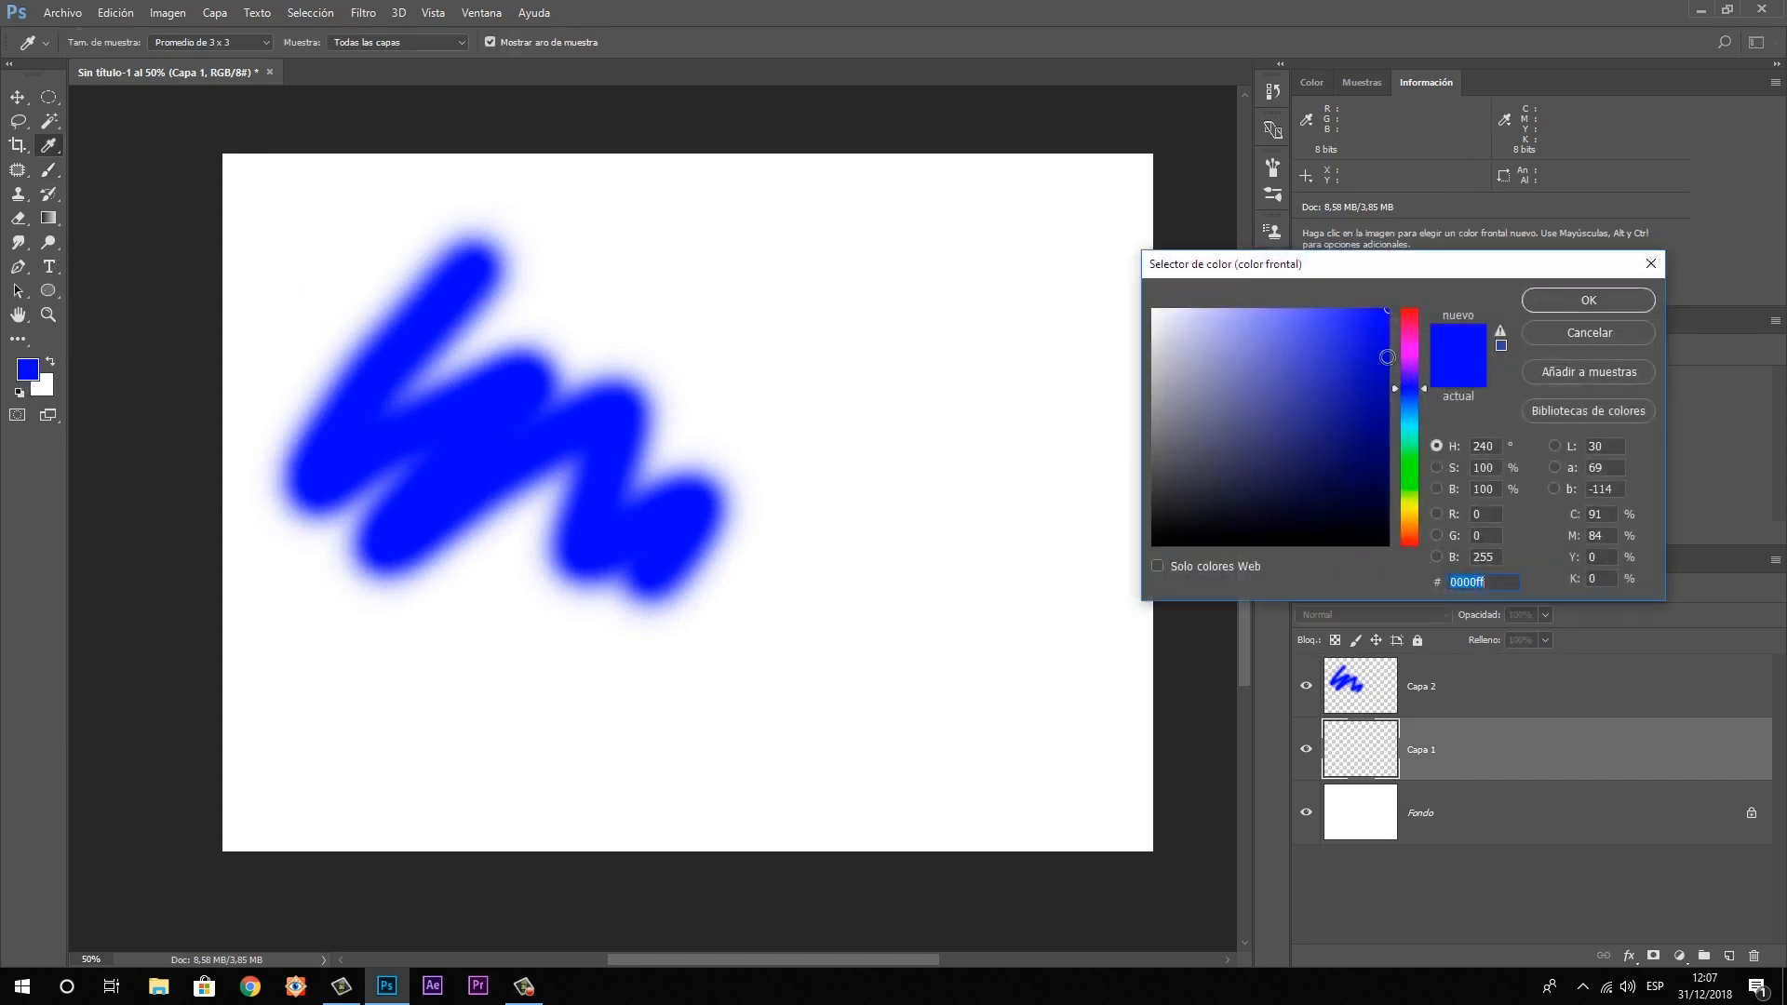
left_click(1371, 368)
left_click(1405, 434)
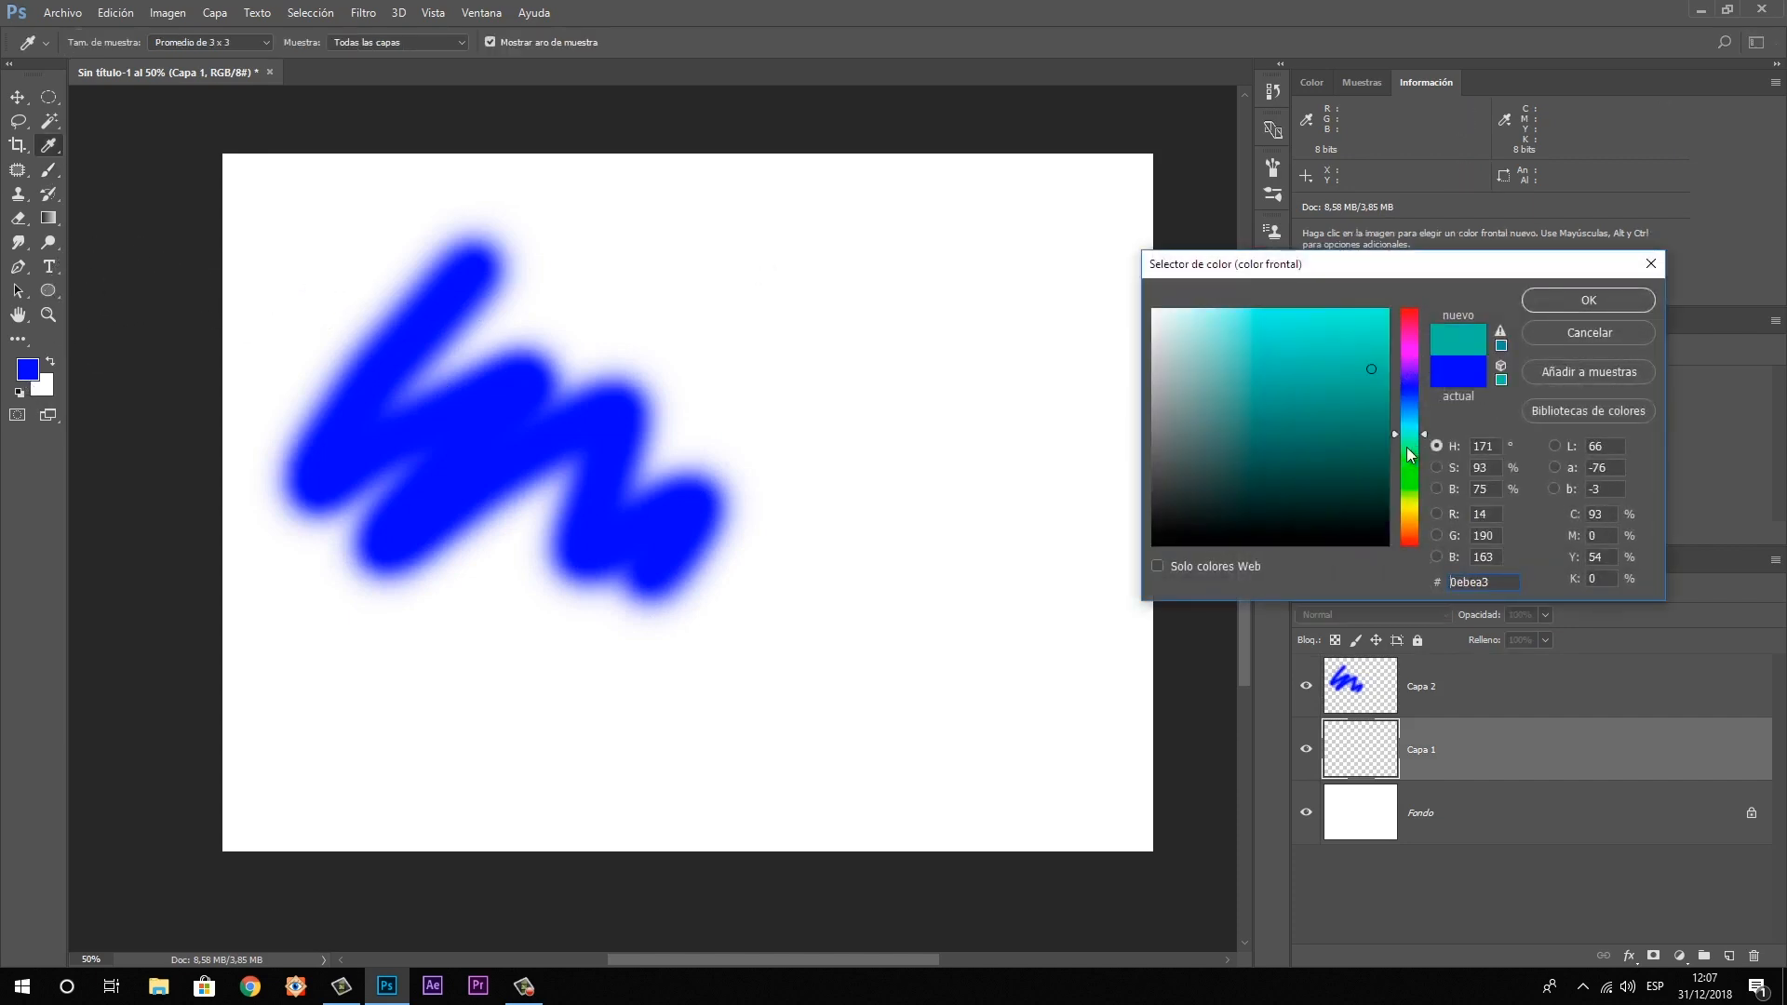
left_click(1581, 294)
mouse_move(750, 349)
left_mouse_down()
mouse_move(785, 391)
mouse_move(1004, 427)
mouse_move(1001, 634)
mouse_move(1075, 633)
left_mouse_up()
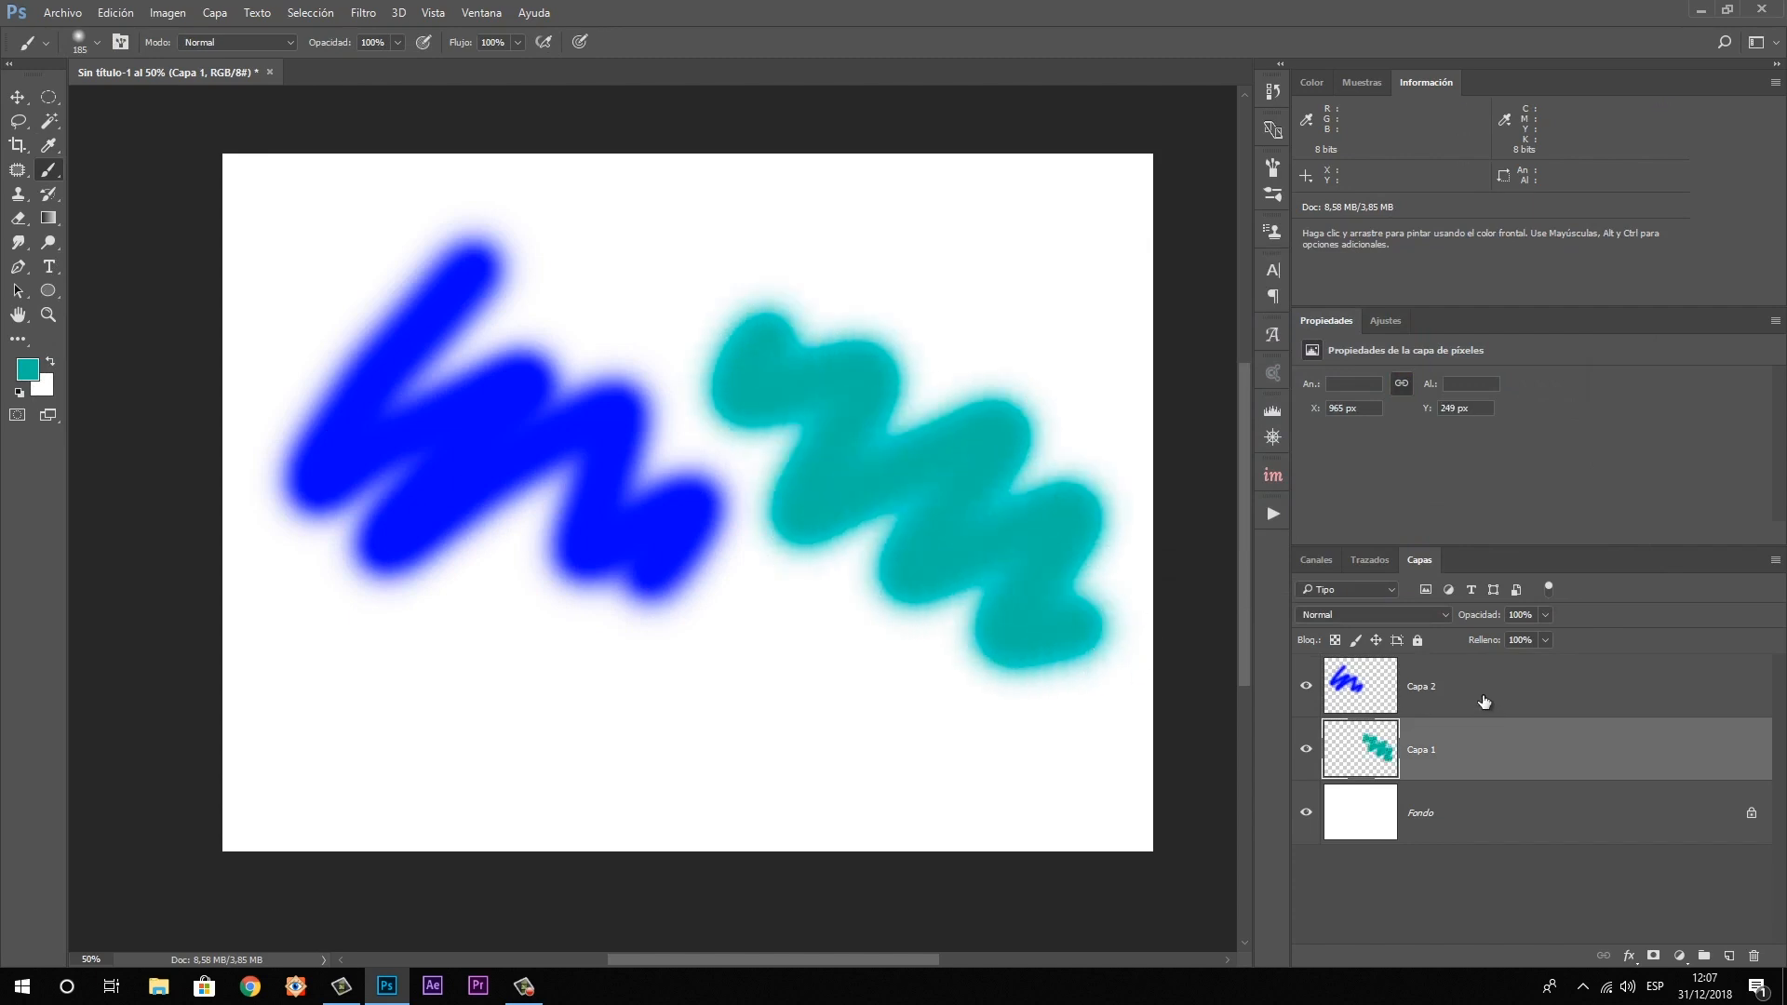
Group Capa 1 and Capa 2, and expand and collapse the group to check its contents
left_click(1558, 708, "shift")
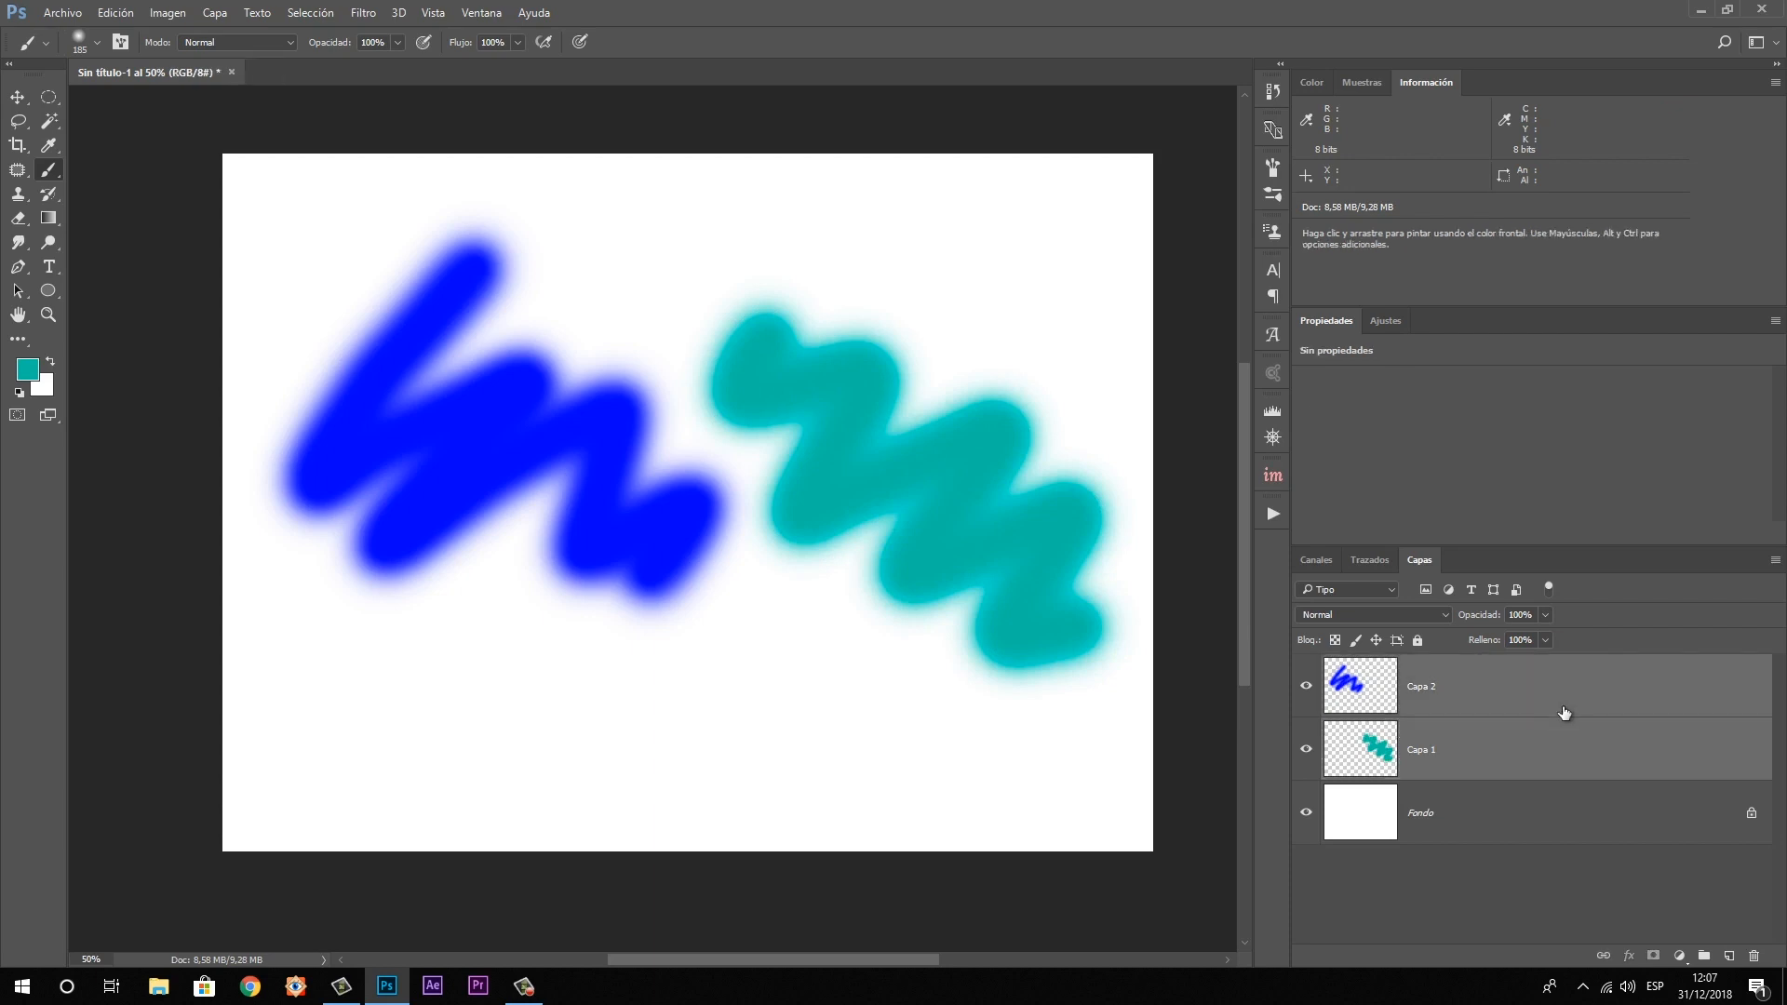
left_click(1703, 956)
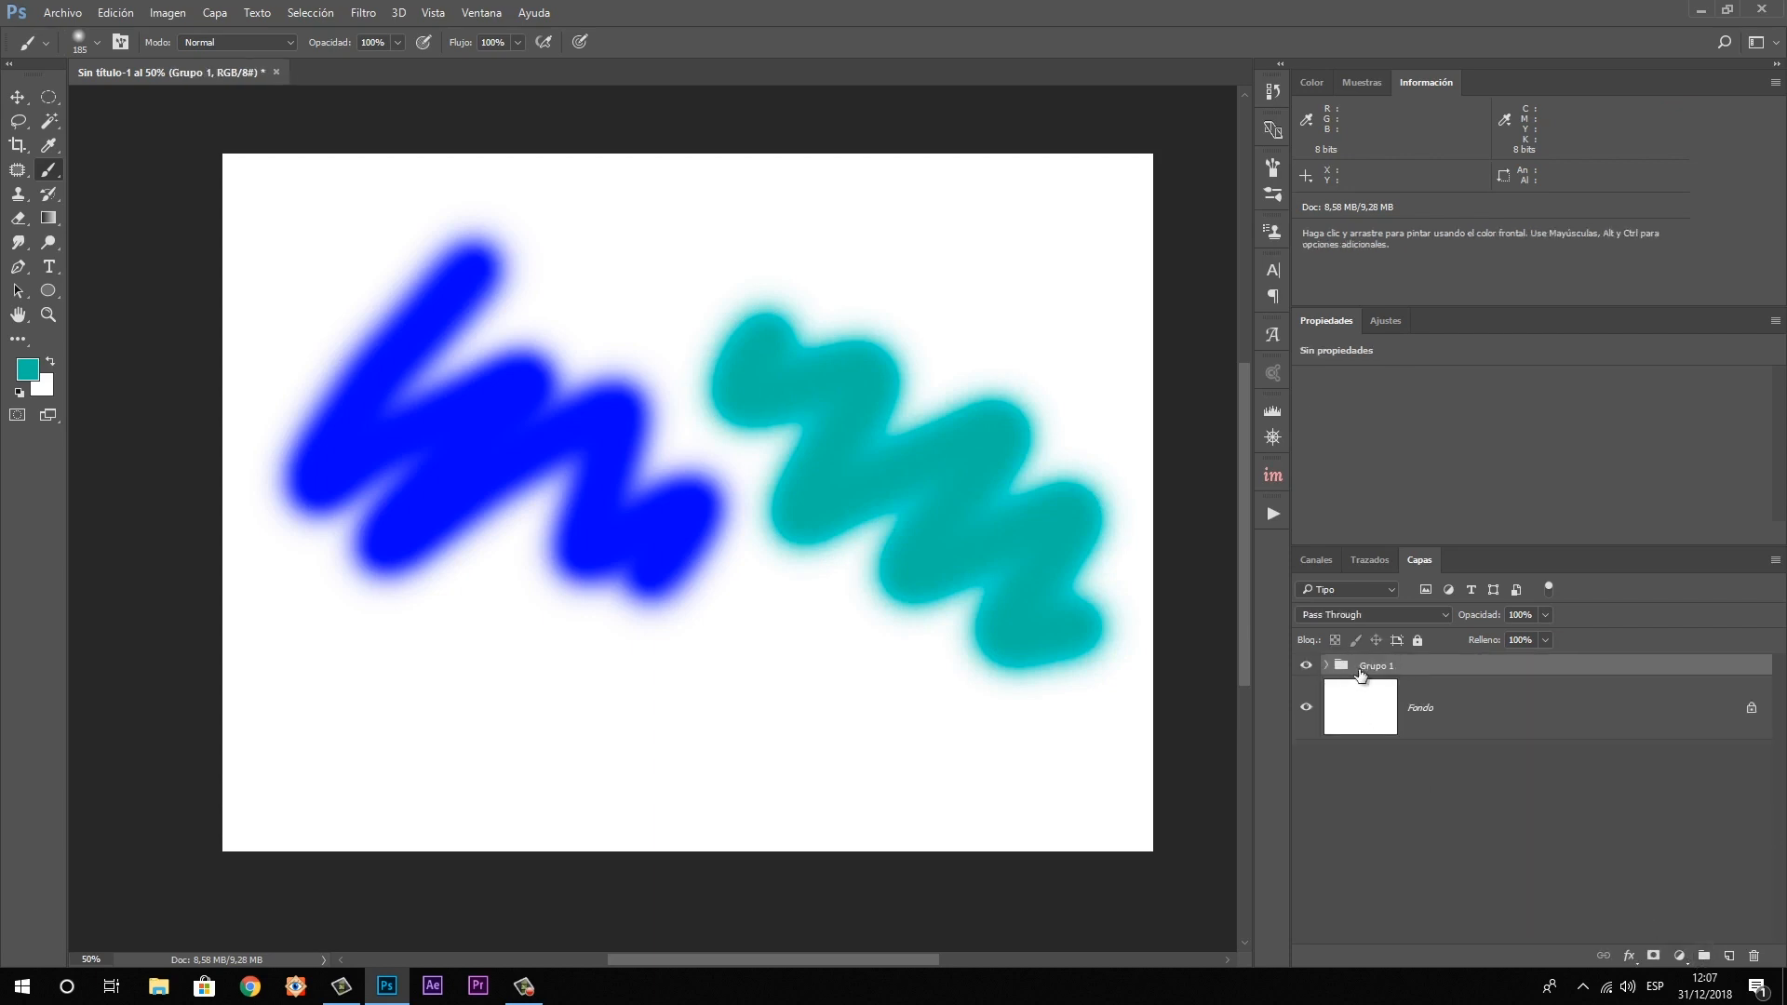
left_click(1325, 666)
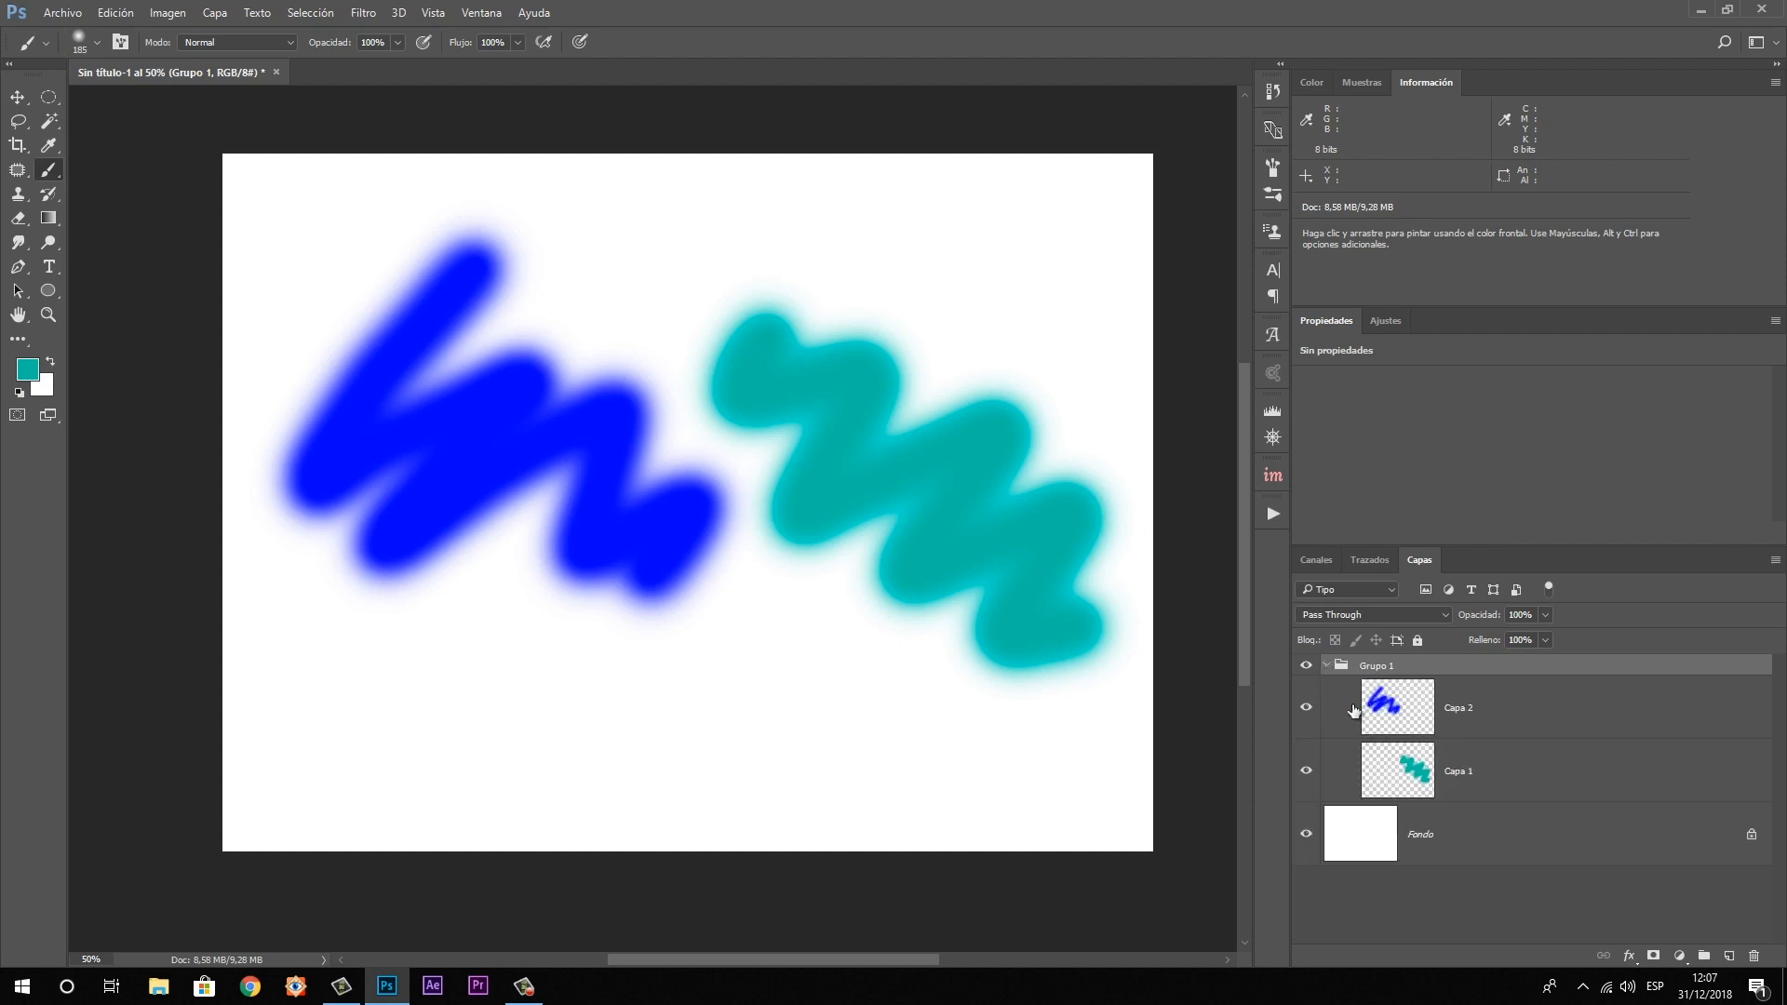
left_click(1325, 666)
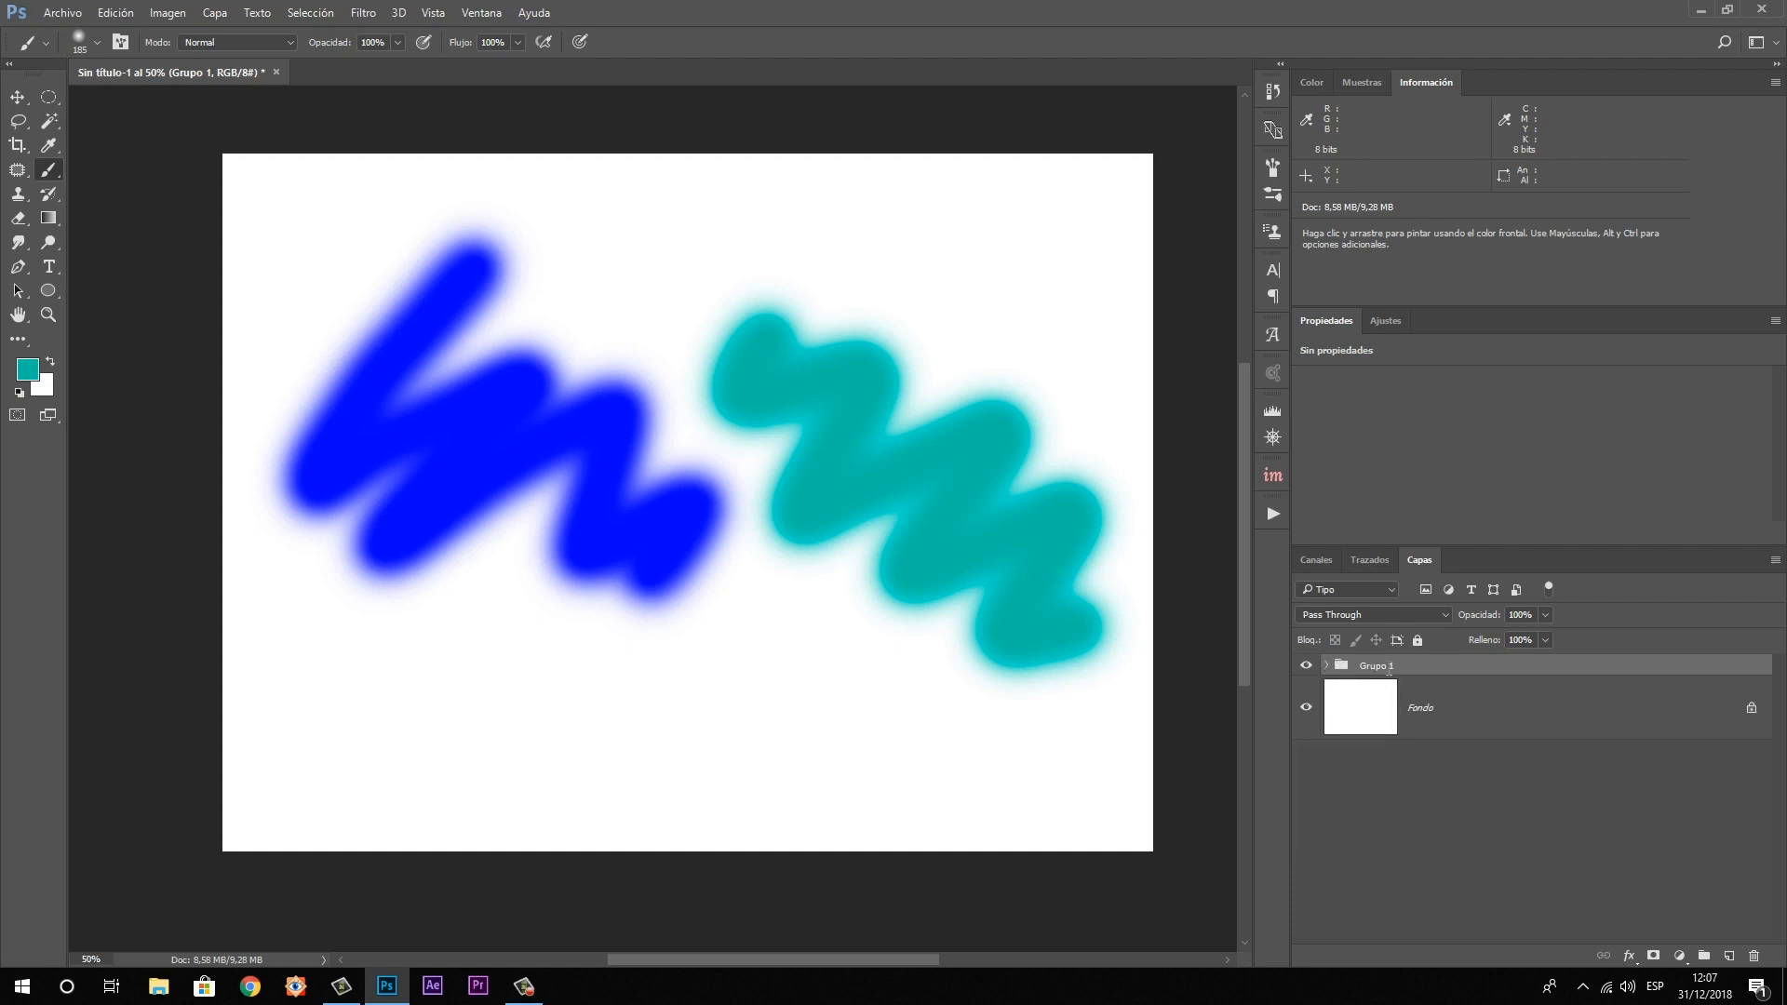
Rename the layer group as Trazos azules
double_click(1386, 667)
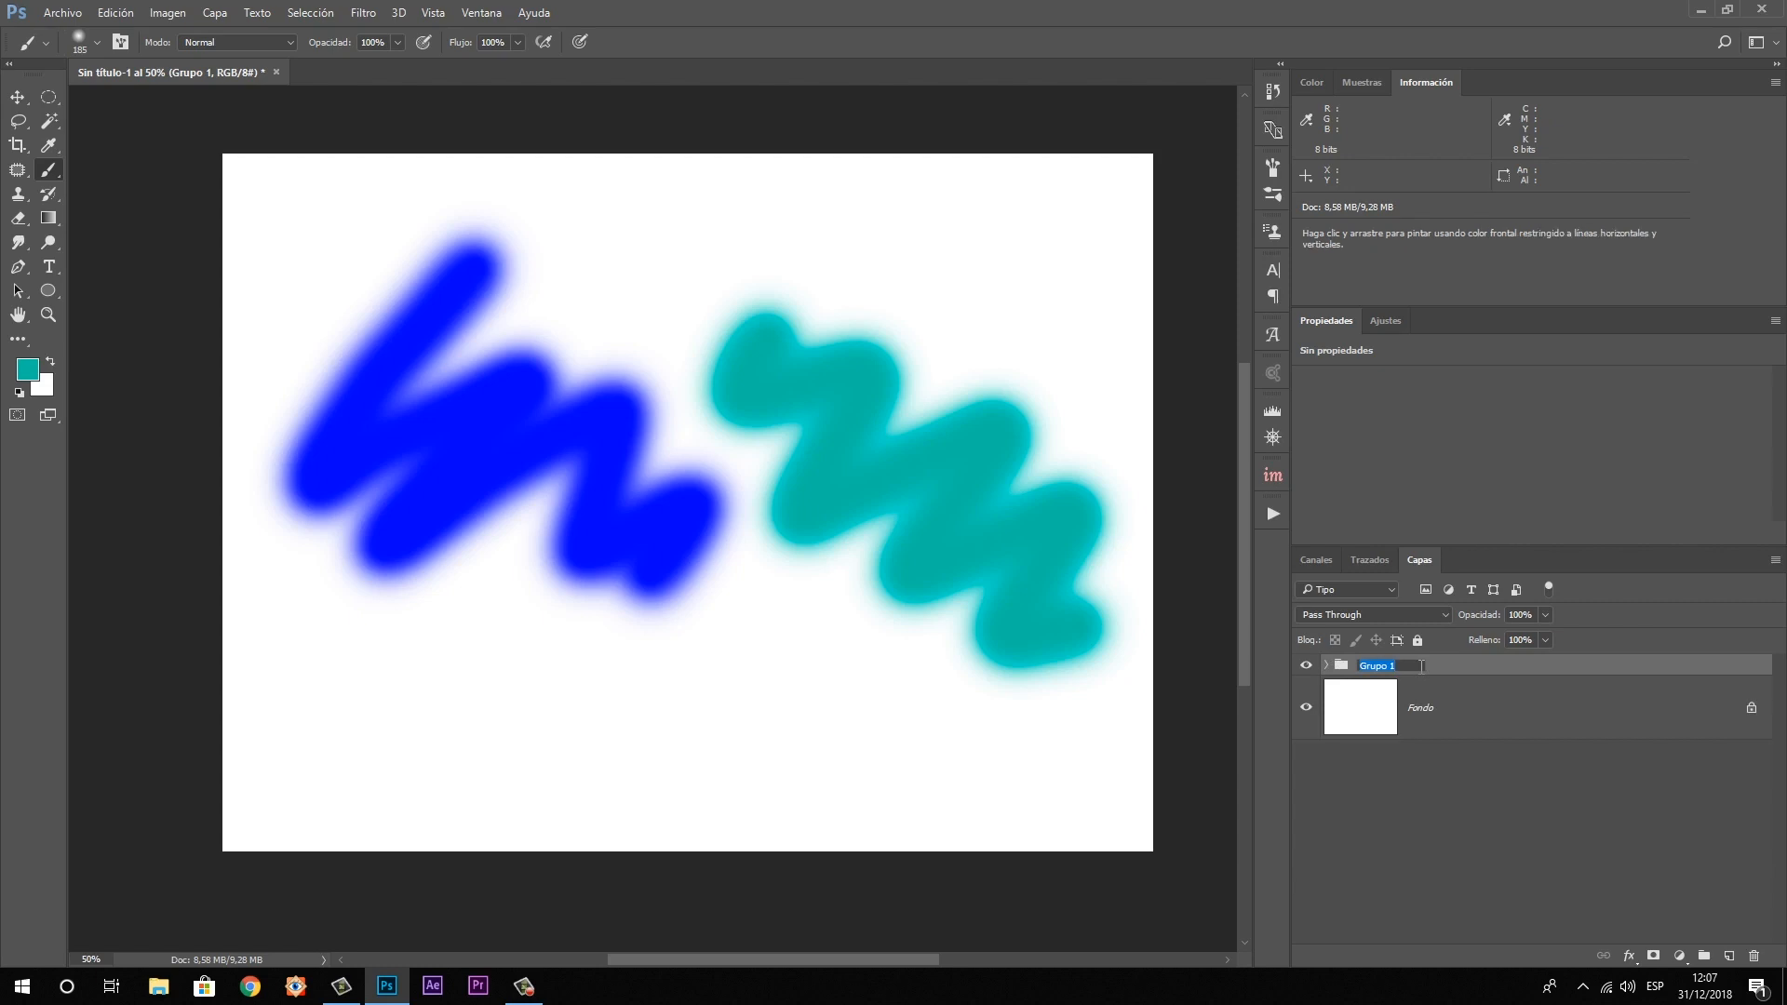
type("Trazos azules")
key("Return")
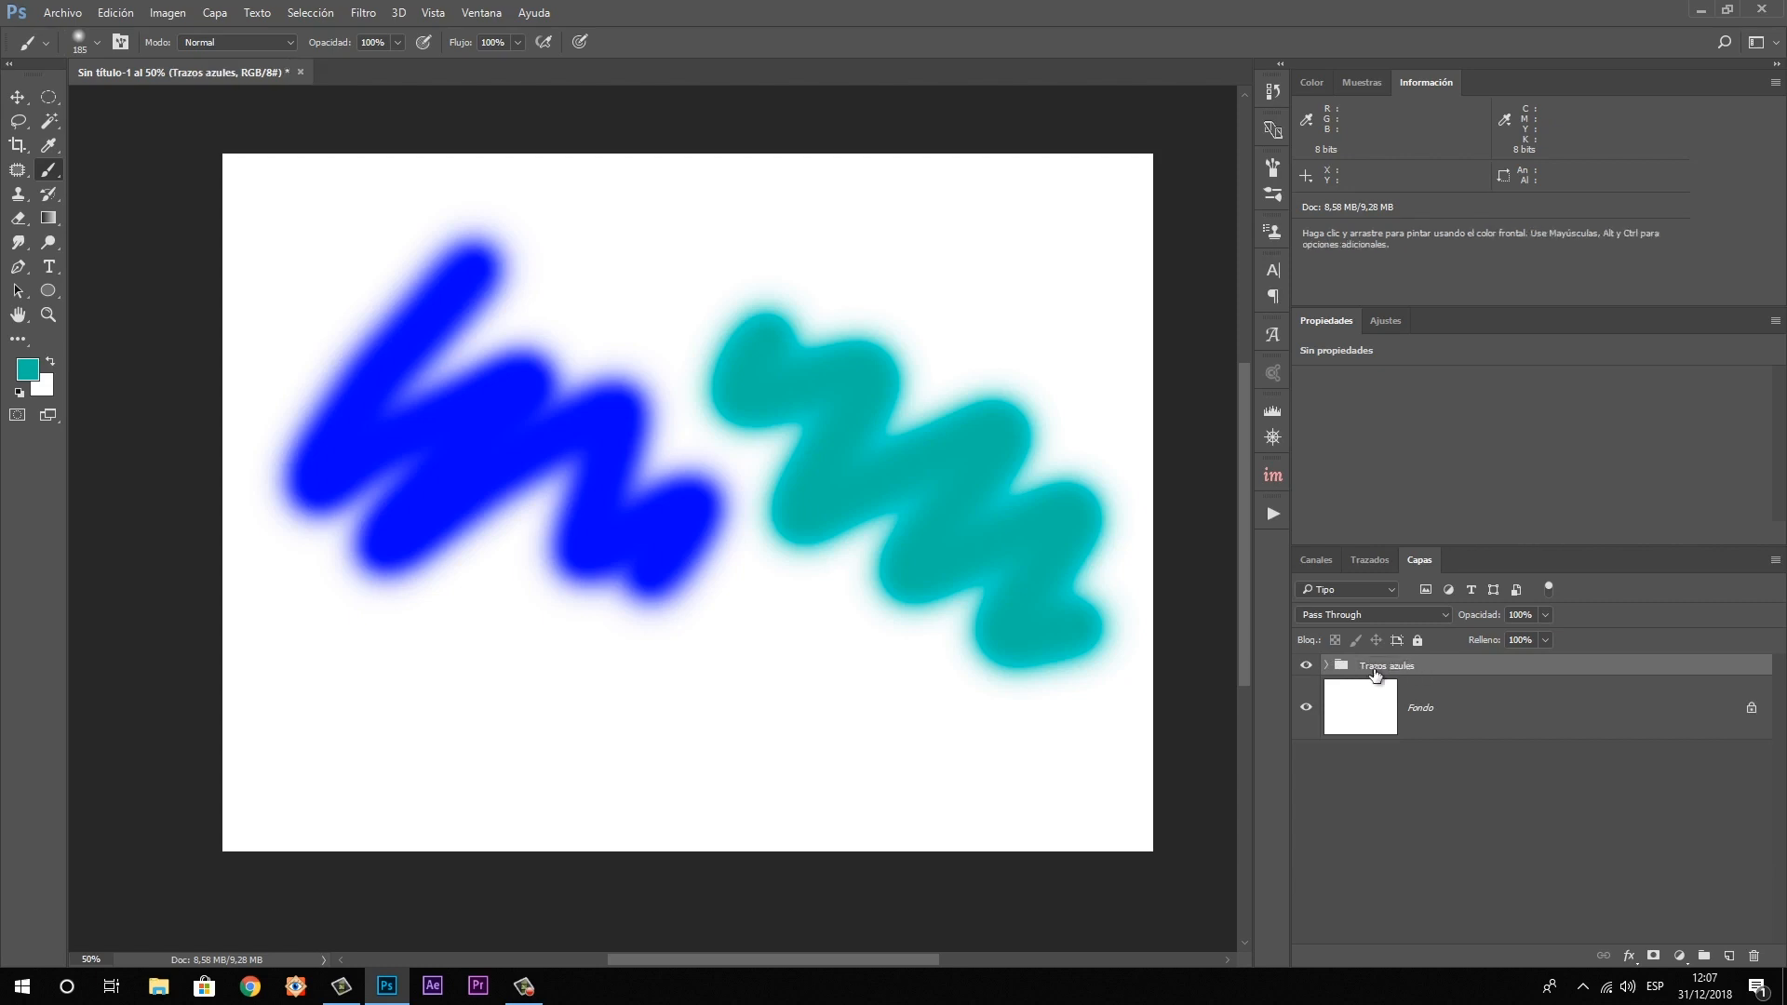
Hide and show the Trazos azules group, and expand and collapse it to review the layers inside
left_click(1306, 667)
left_click(1309, 668)
left_click(1326, 666)
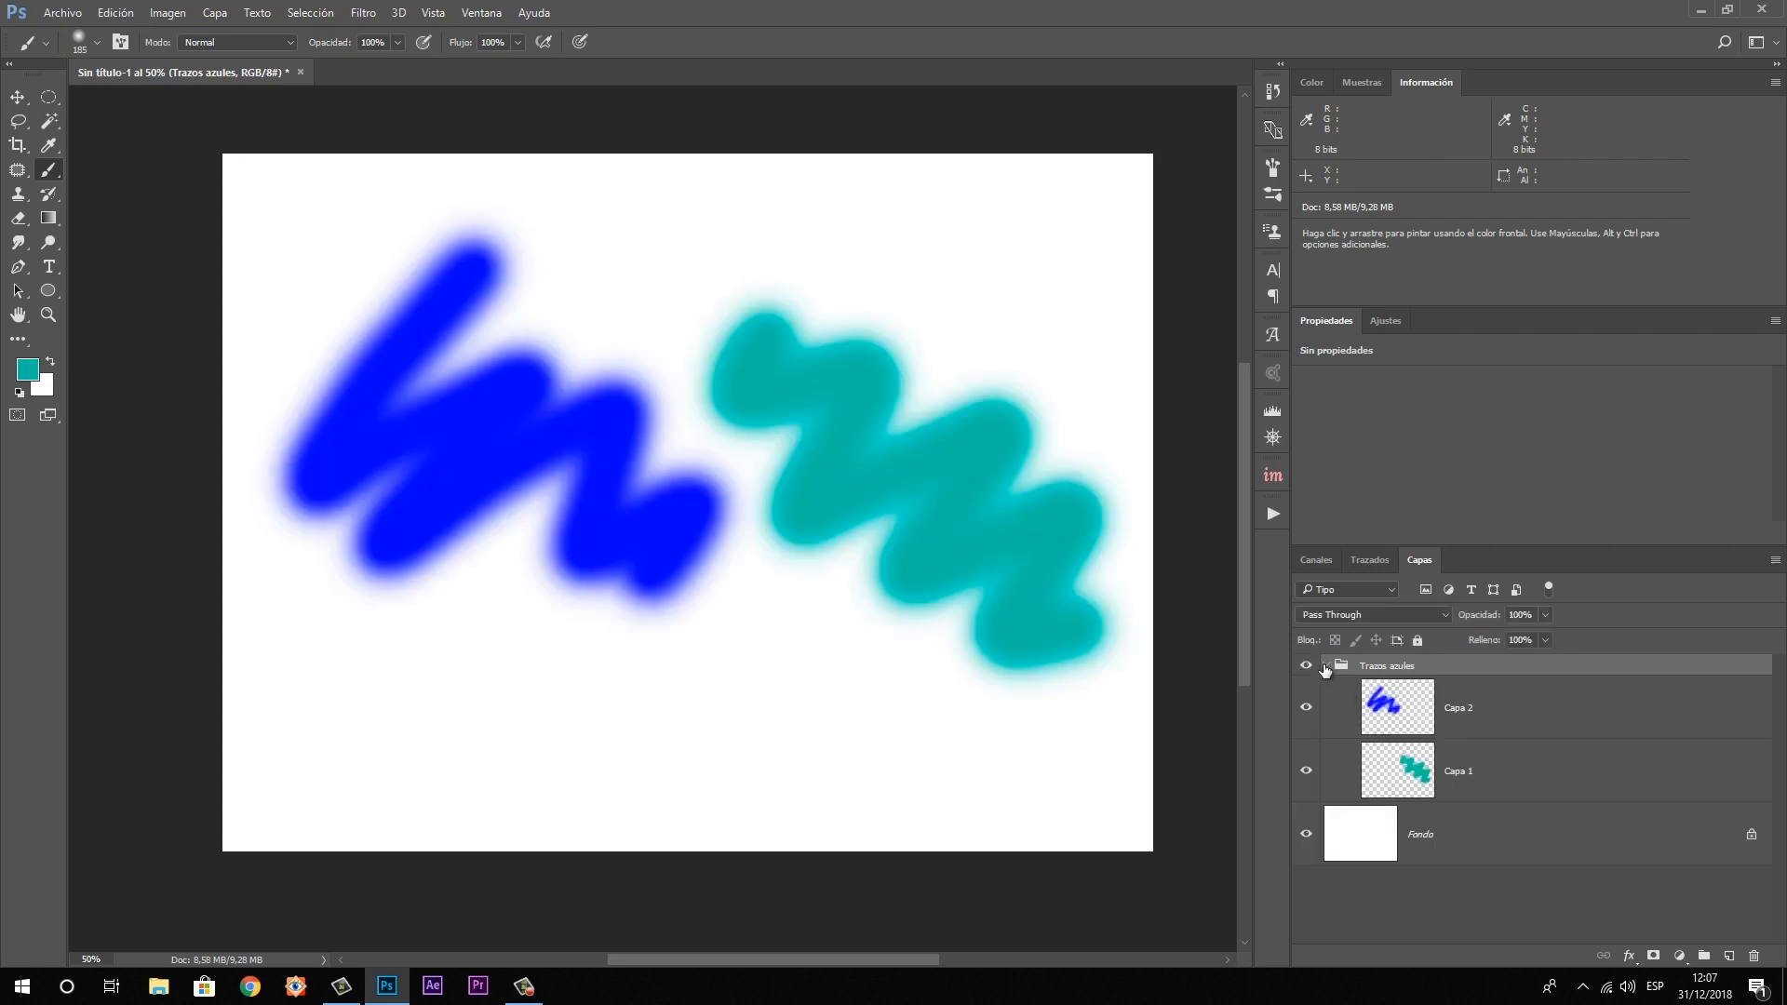
left_click(1325, 666)
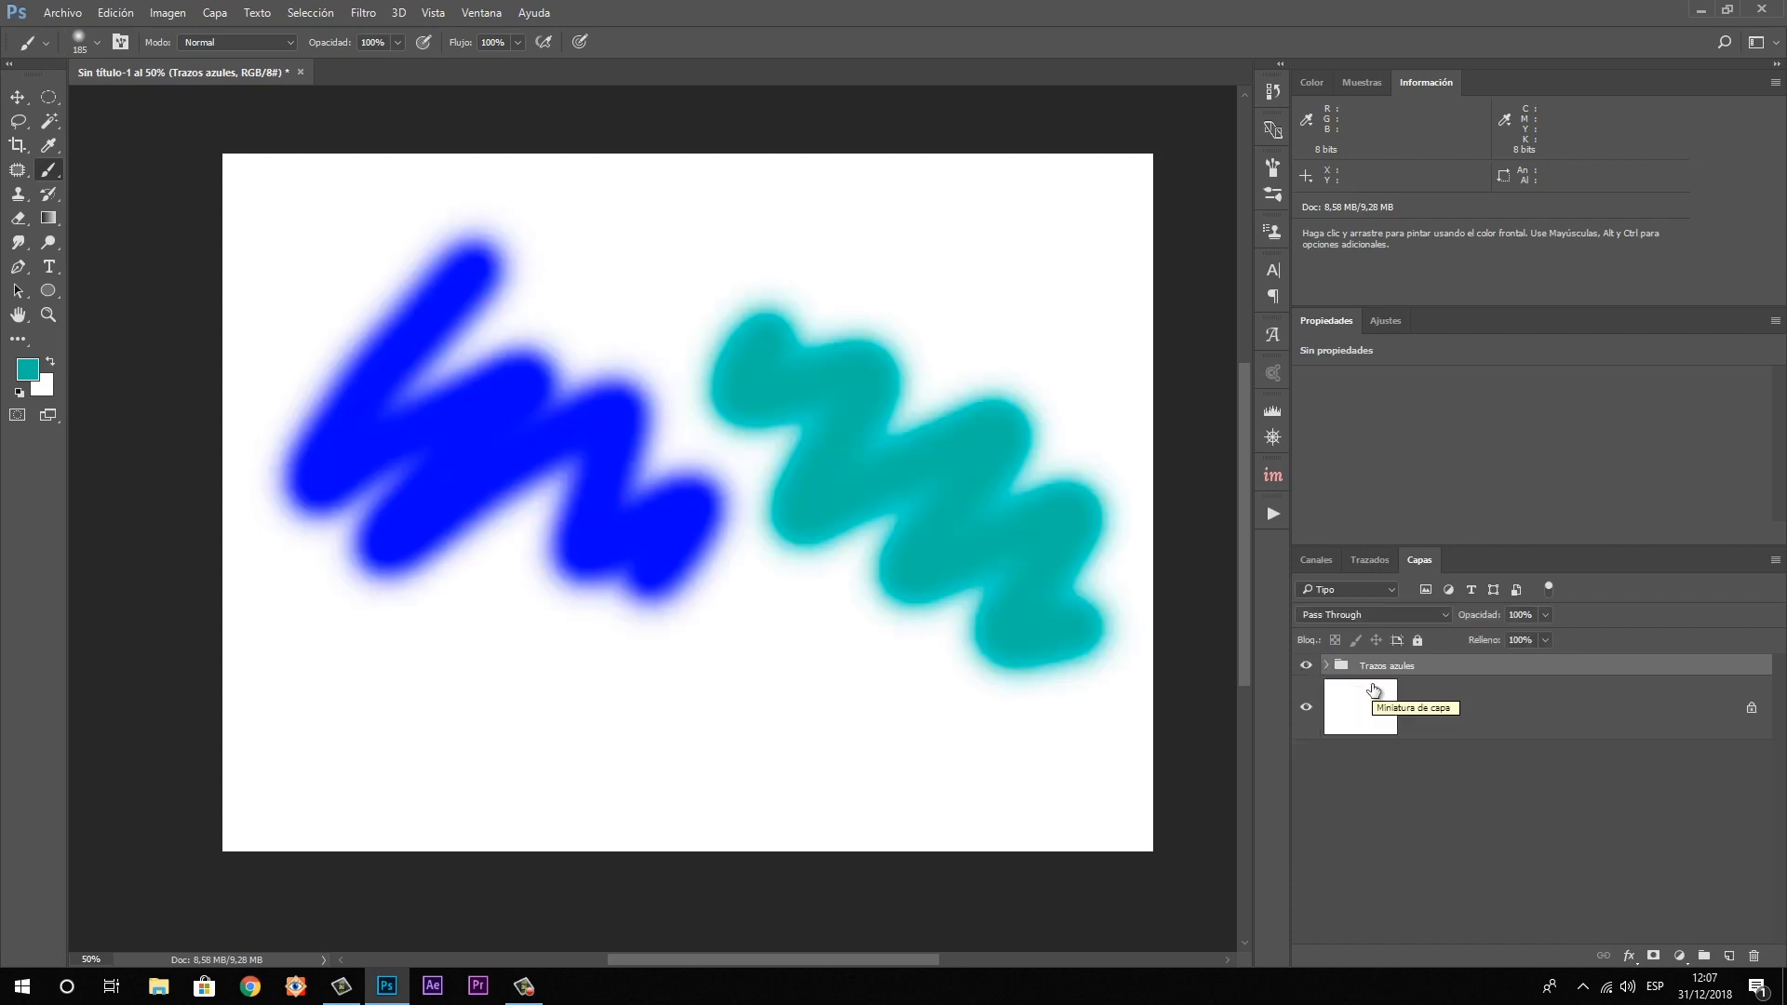
left_click(1326, 666)
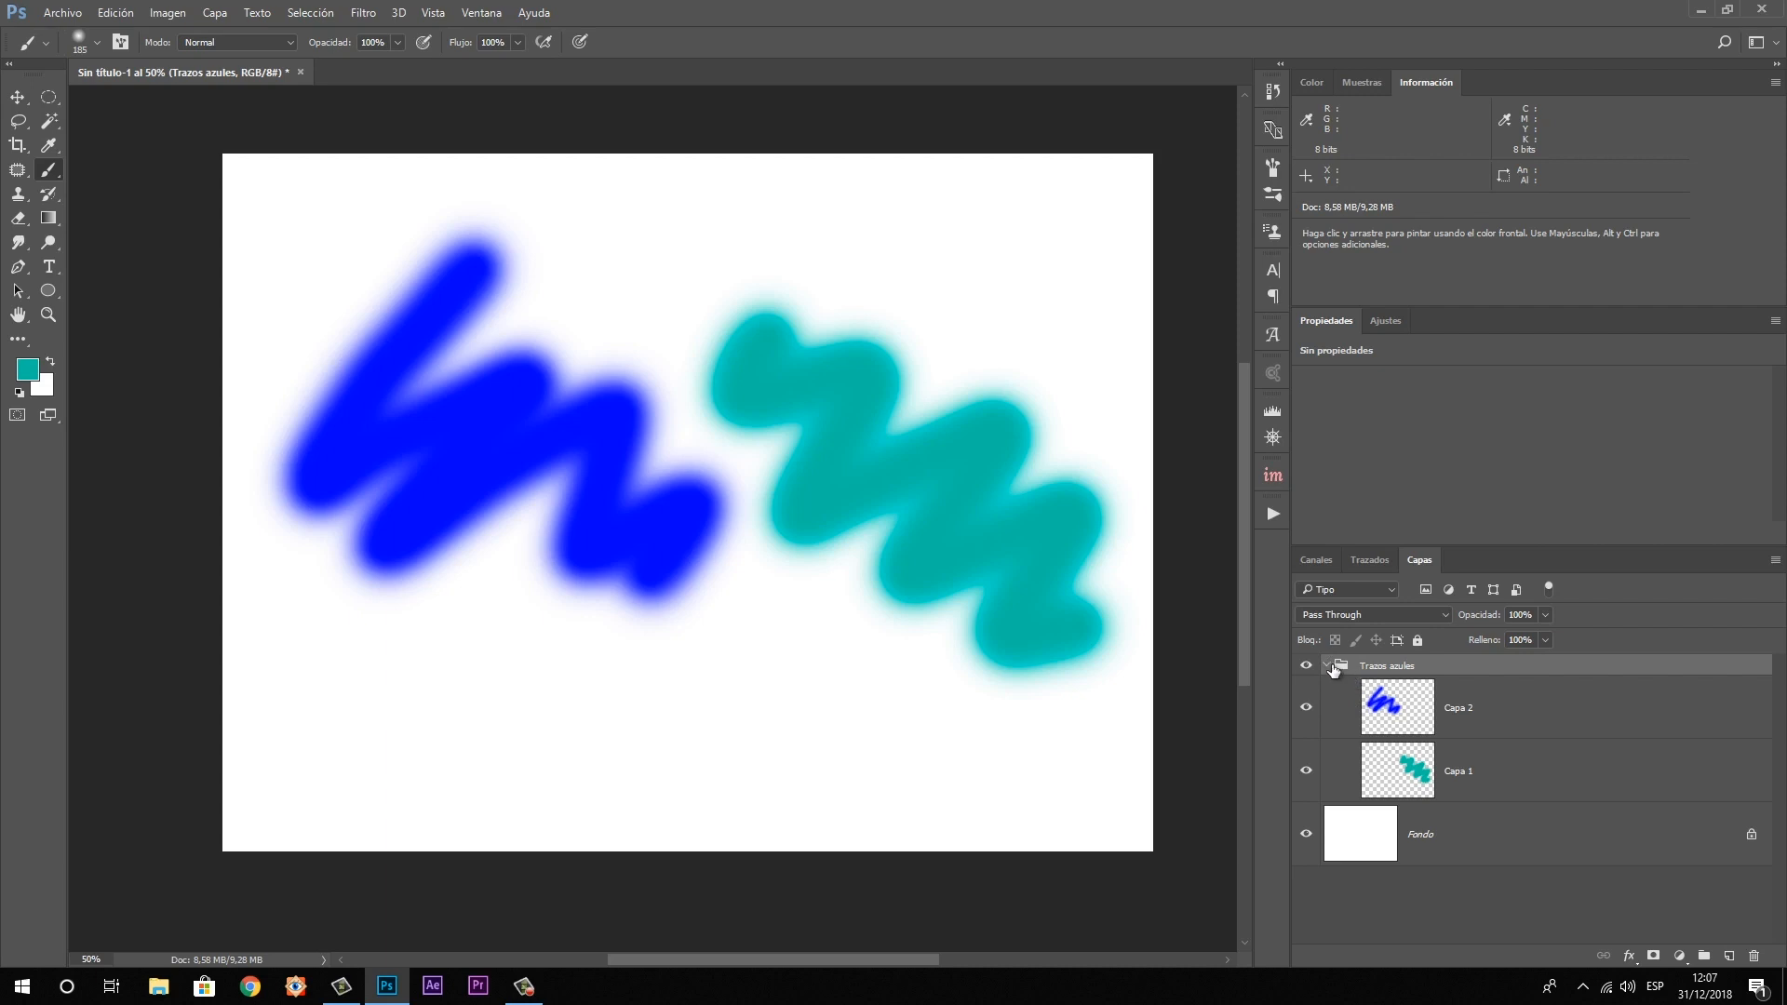
left_click(1326, 666)
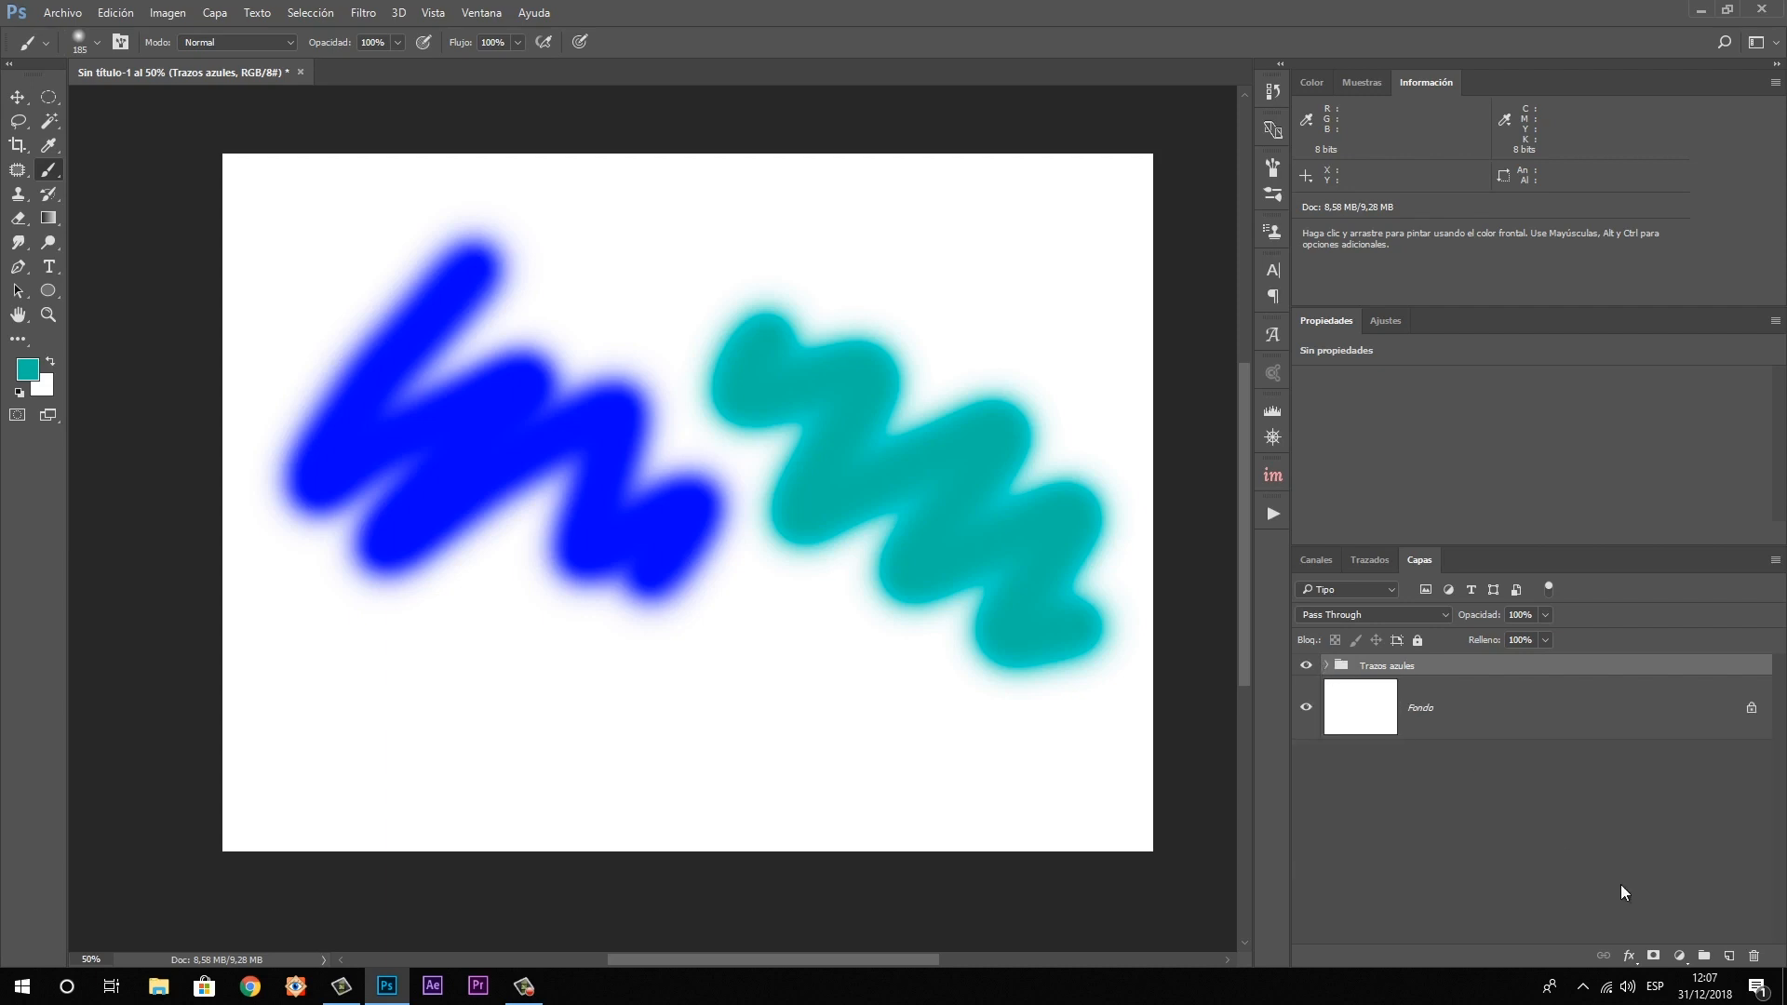
Add a layer mask to the Trazos azules group and set the foreground color to black (000000)
left_click(1654, 957)
left_click(546, 503, "alt")
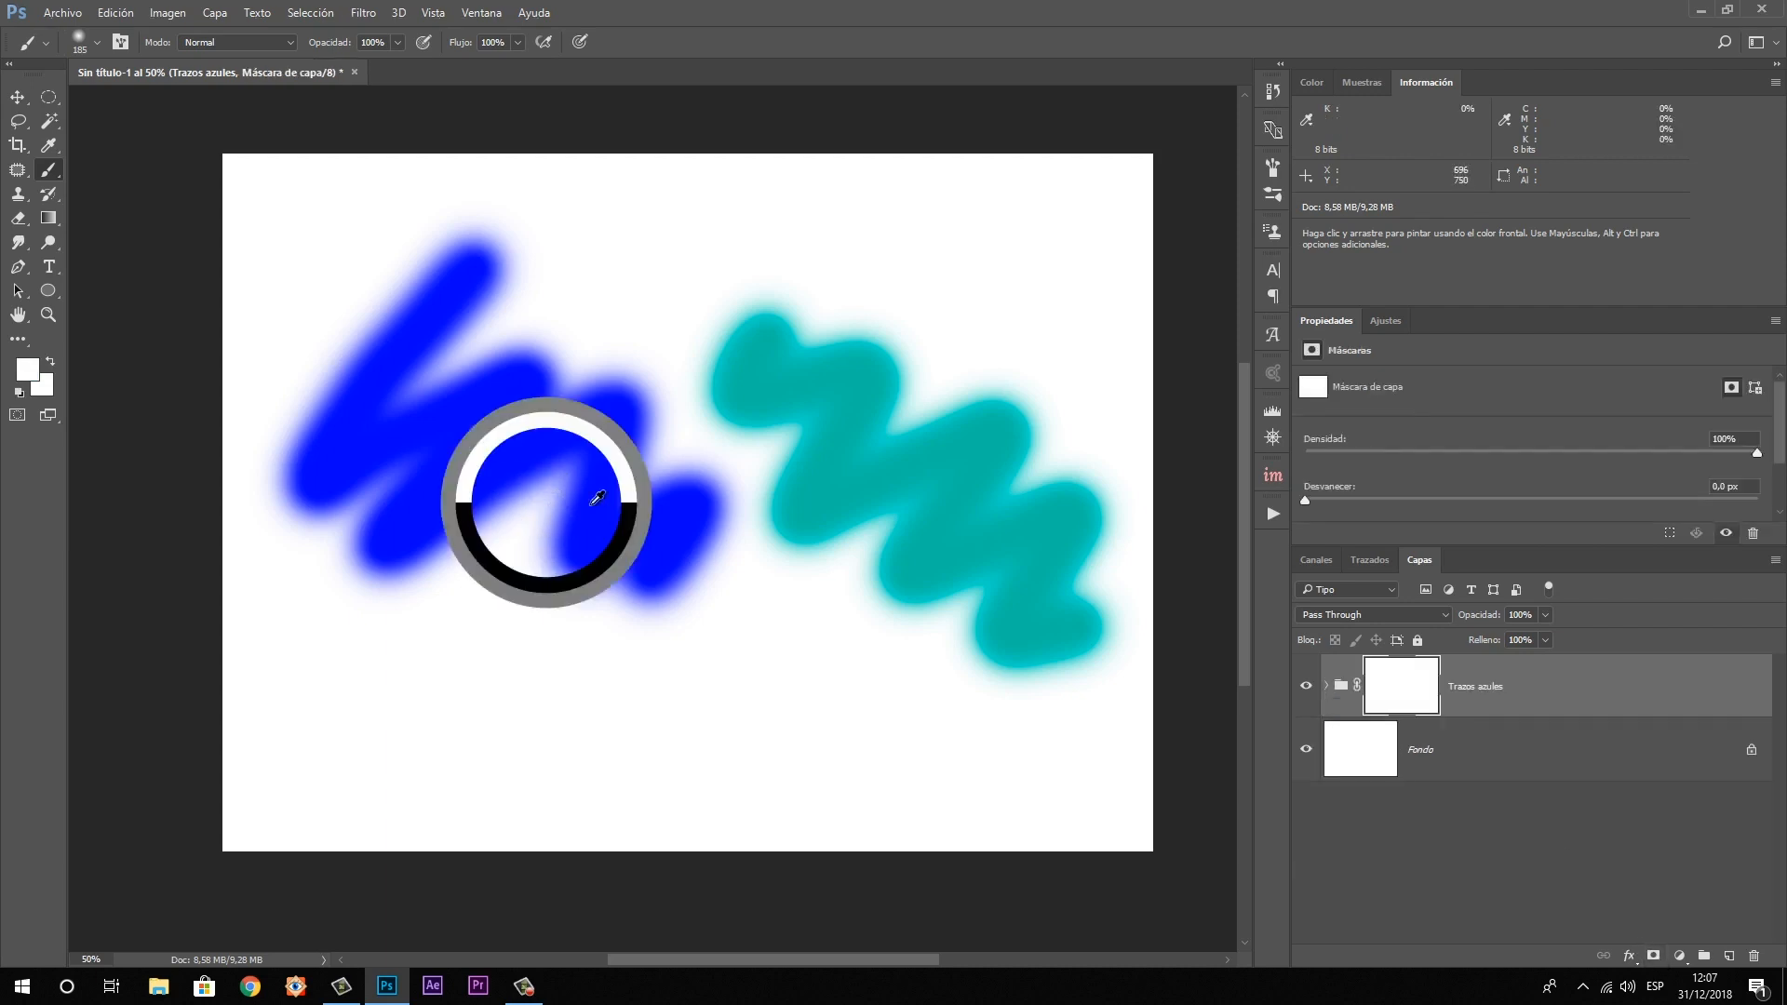
left_click_drag(598, 497, 648, 500)
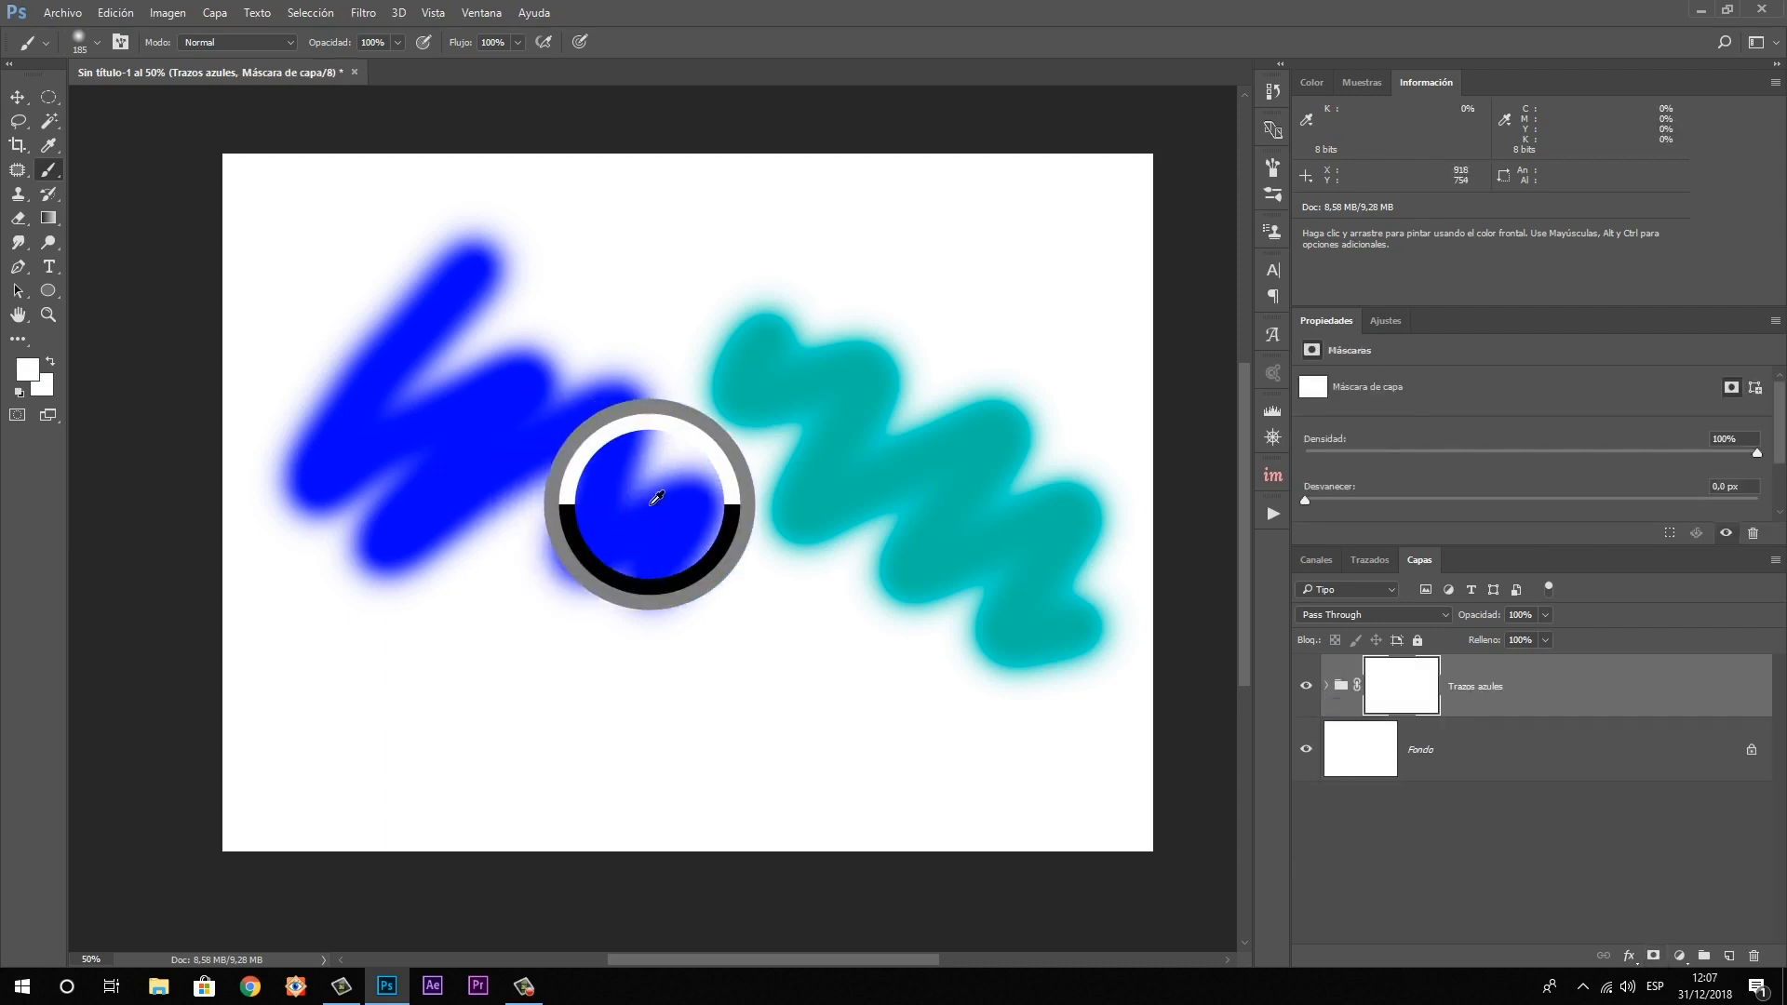
left_click(26, 372)
left_click_drag(1322, 484, 1386, 544)
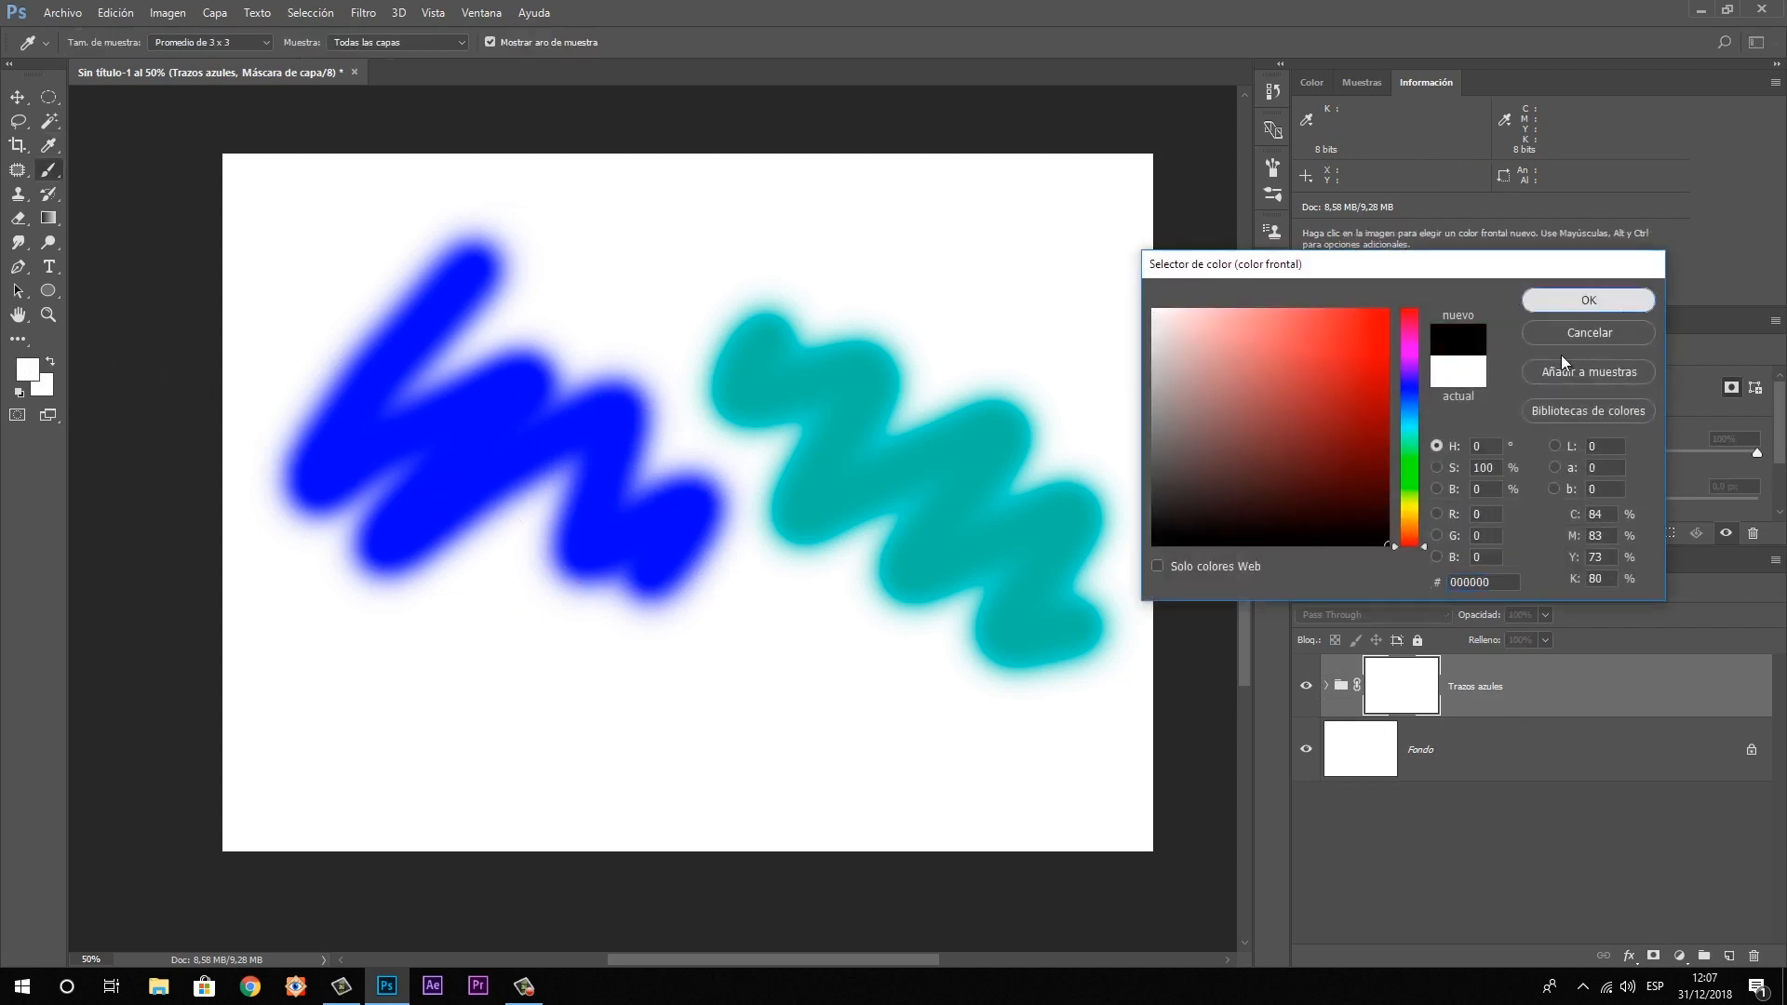
key("Return")
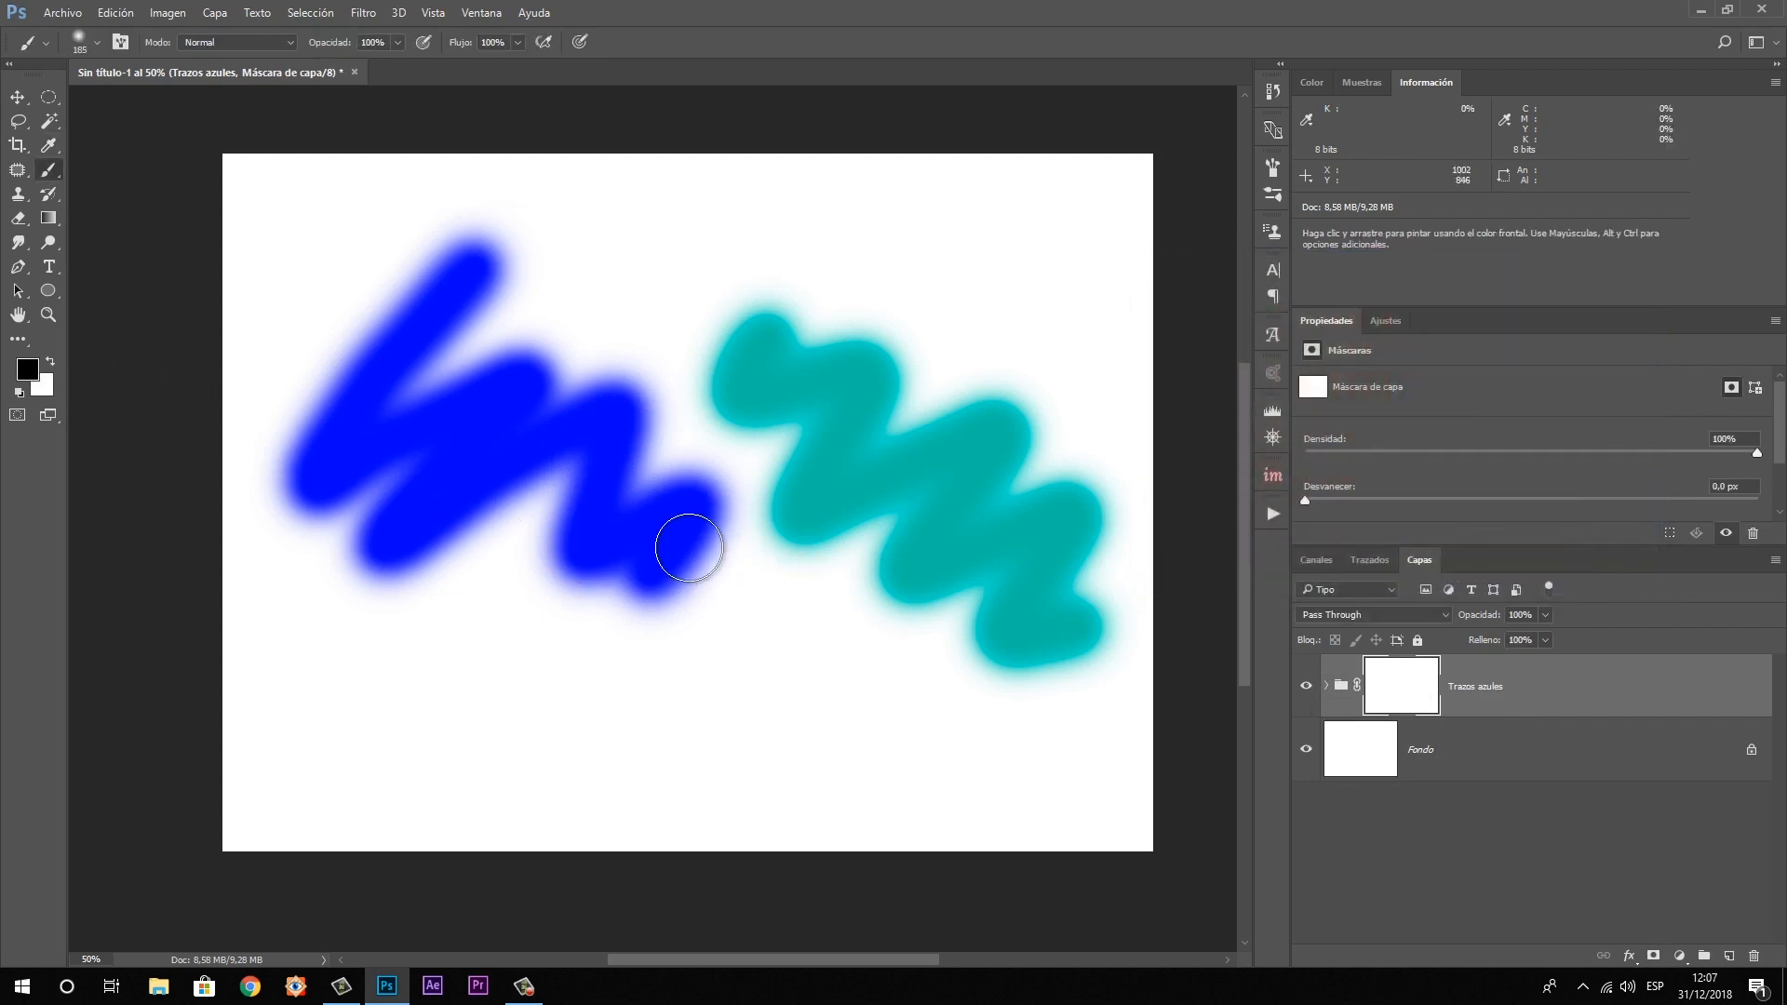
Paint two diagonal black strokes on the group's mask with a 273 px brush, one across the blue zigzag and one across the teal
key("alt")
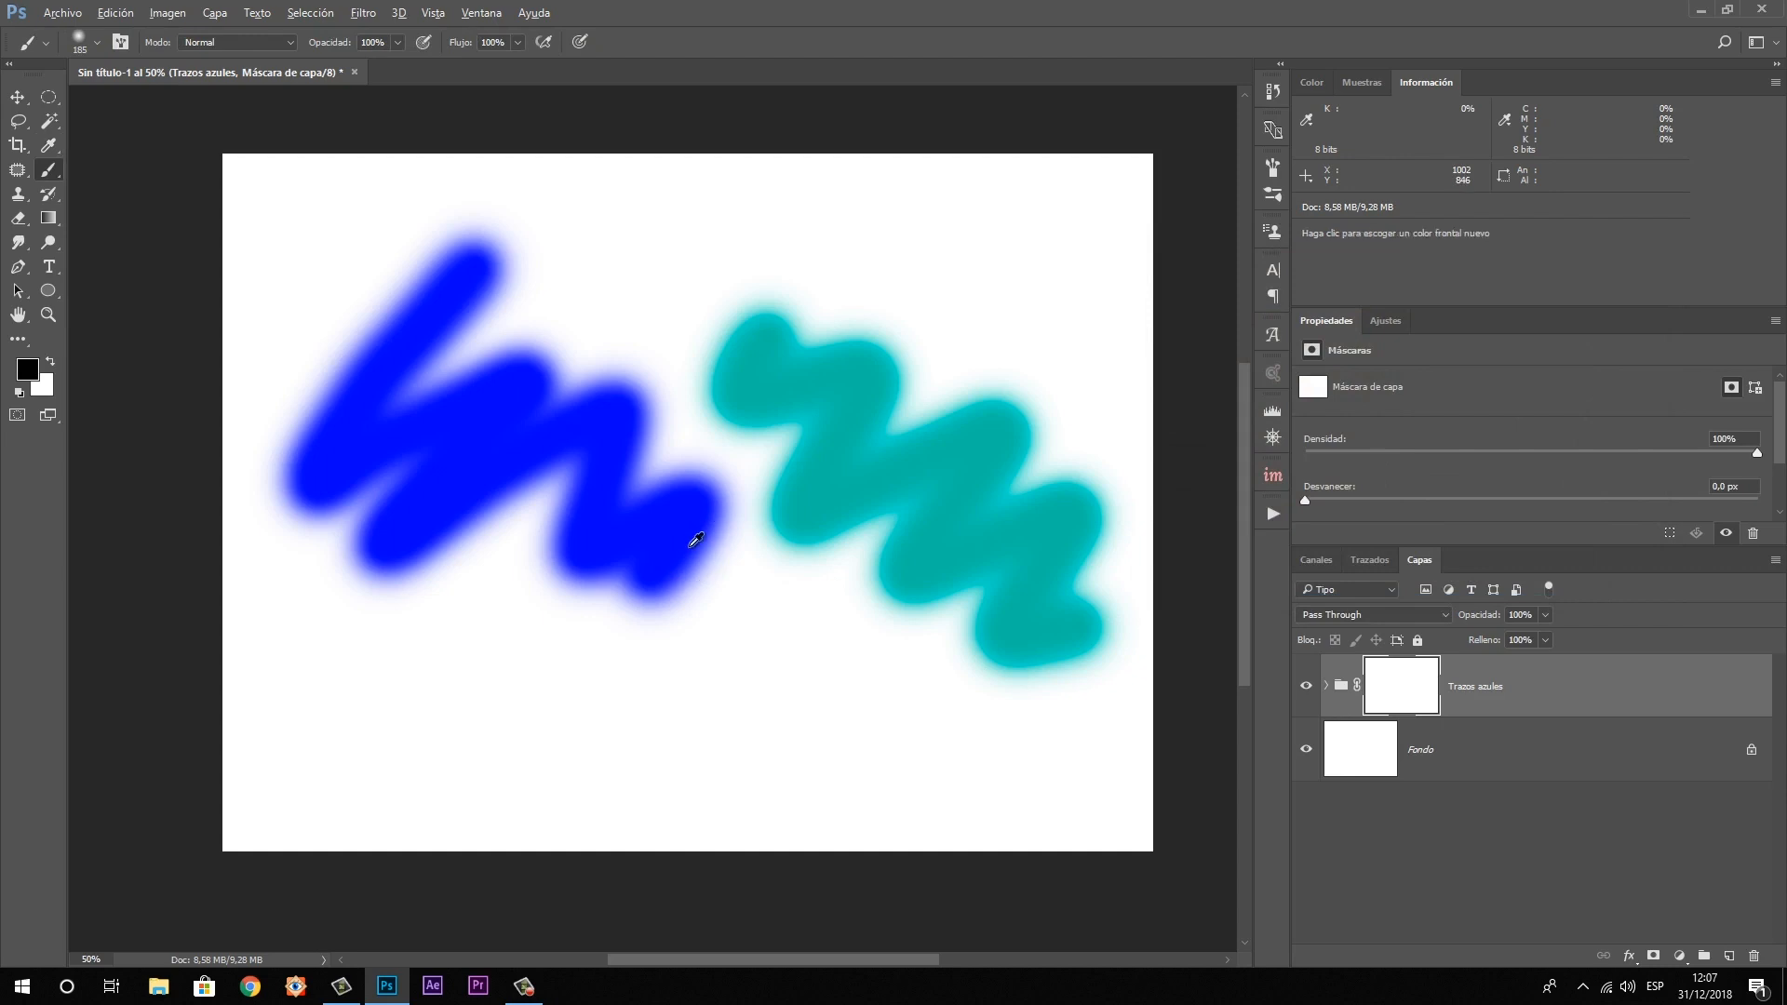
left_click_drag(691, 552, 772, 553)
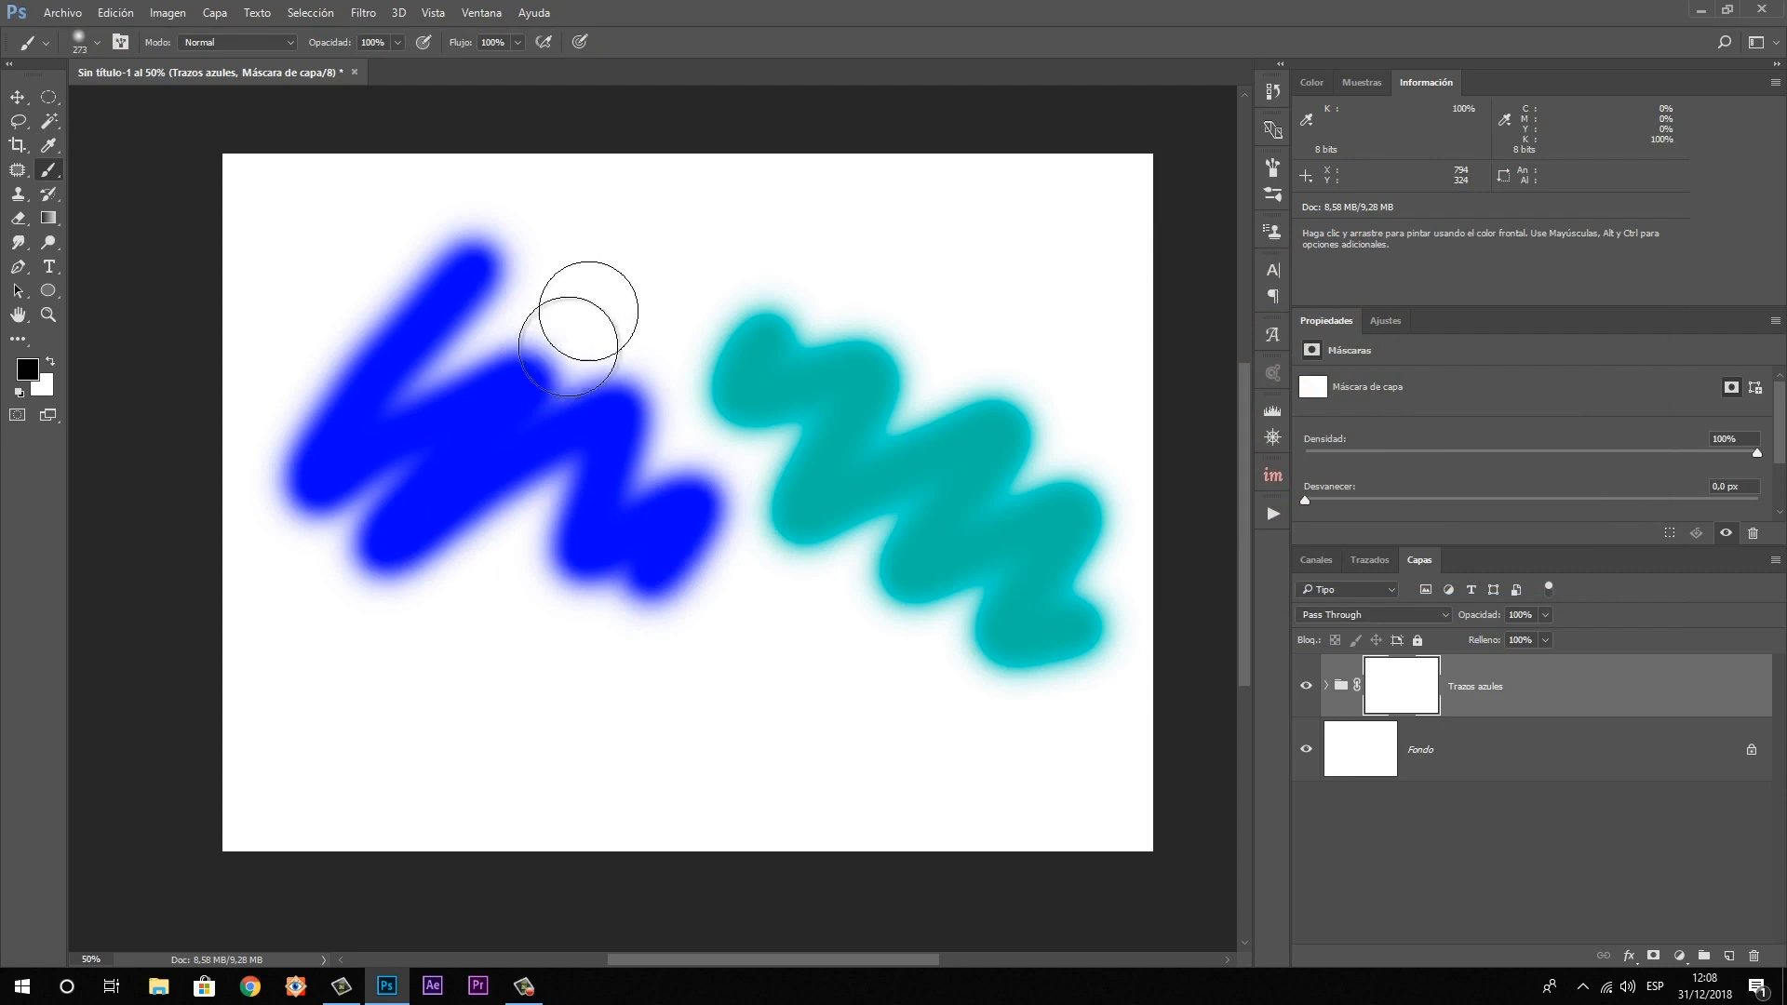
mouse_move(581, 312)
left_mouse_down()
mouse_move(459, 590)
mouse_move(400, 633)
left_mouse_up()
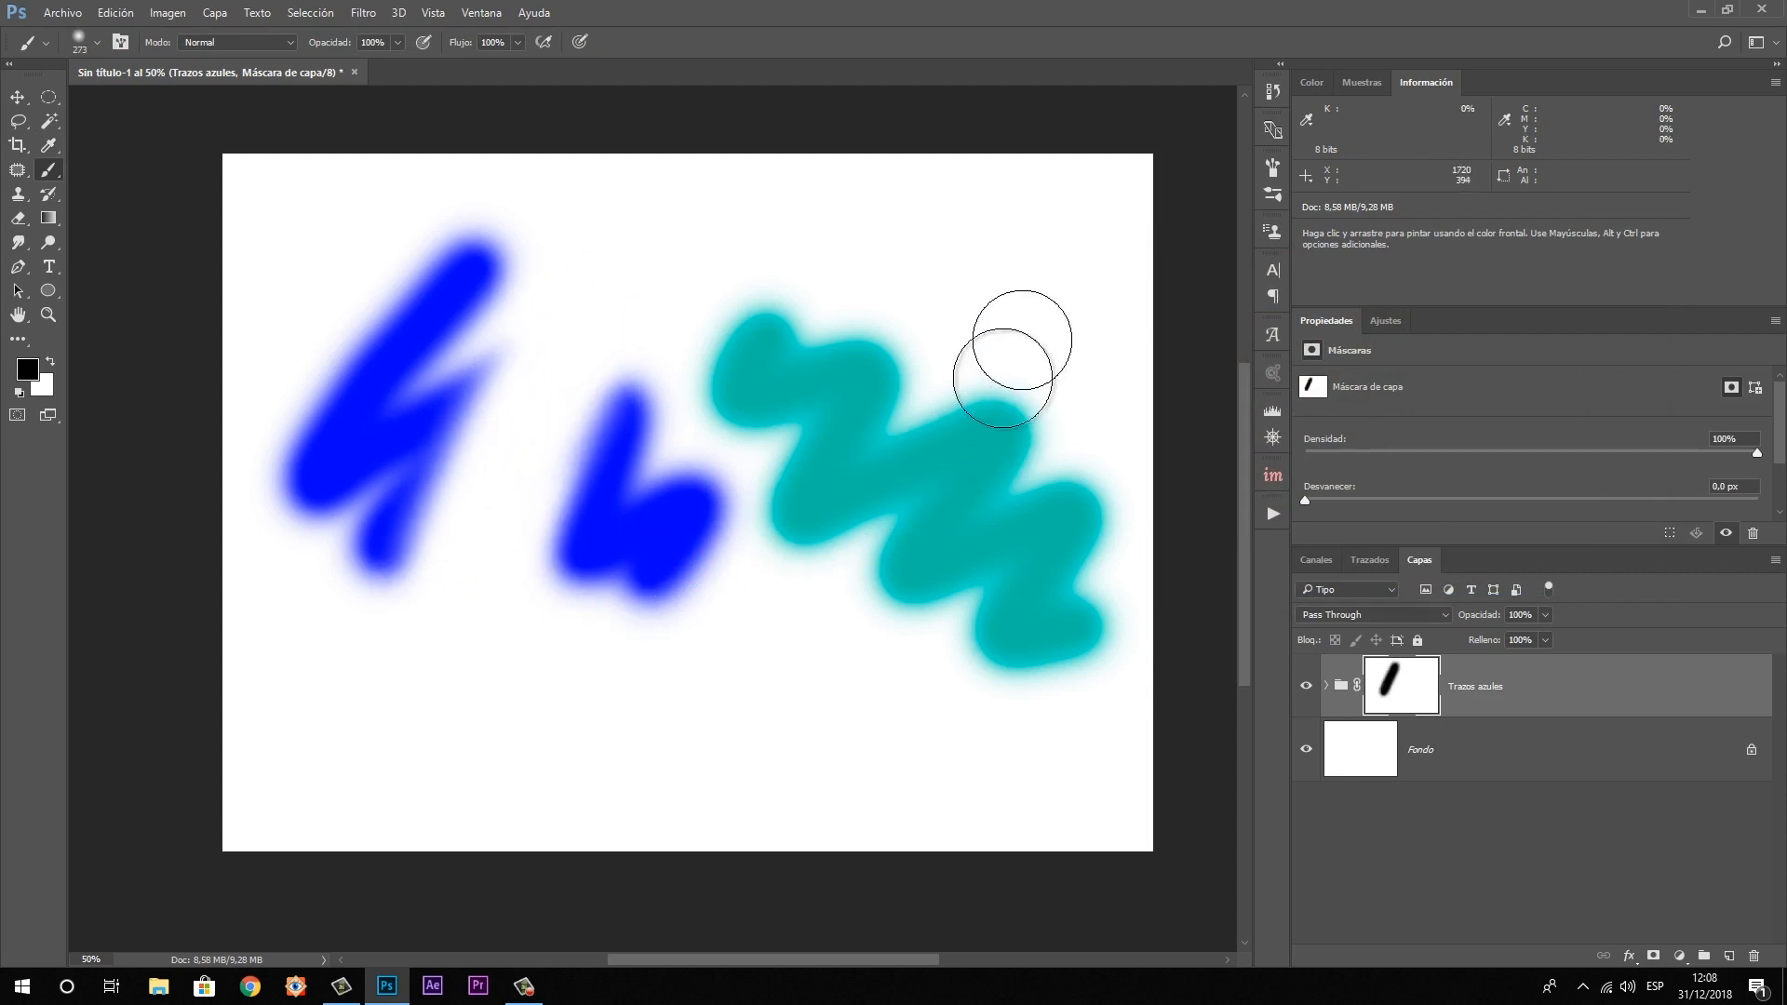
left_click_drag(1023, 307, 882, 602)
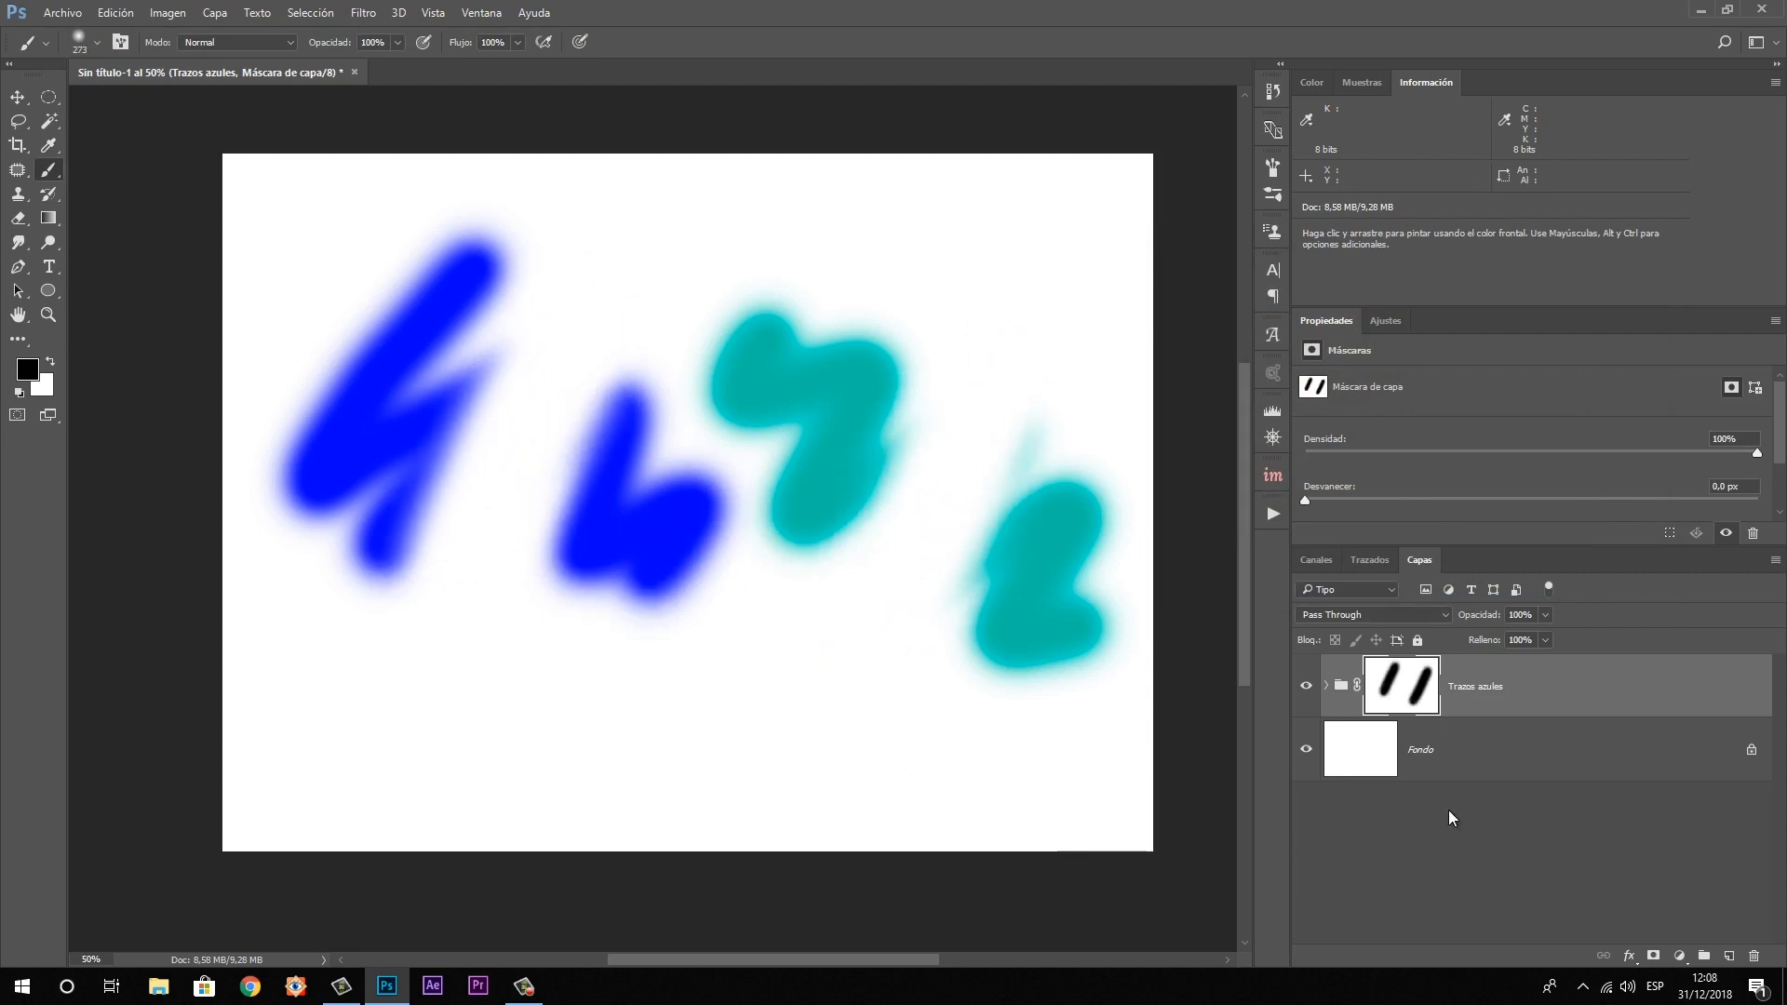
Expand the Trazos azules group and select Capa 2 and Capa 1 in turn to compare them with the group mask
left_click(1323, 688)
left_click(1413, 755)
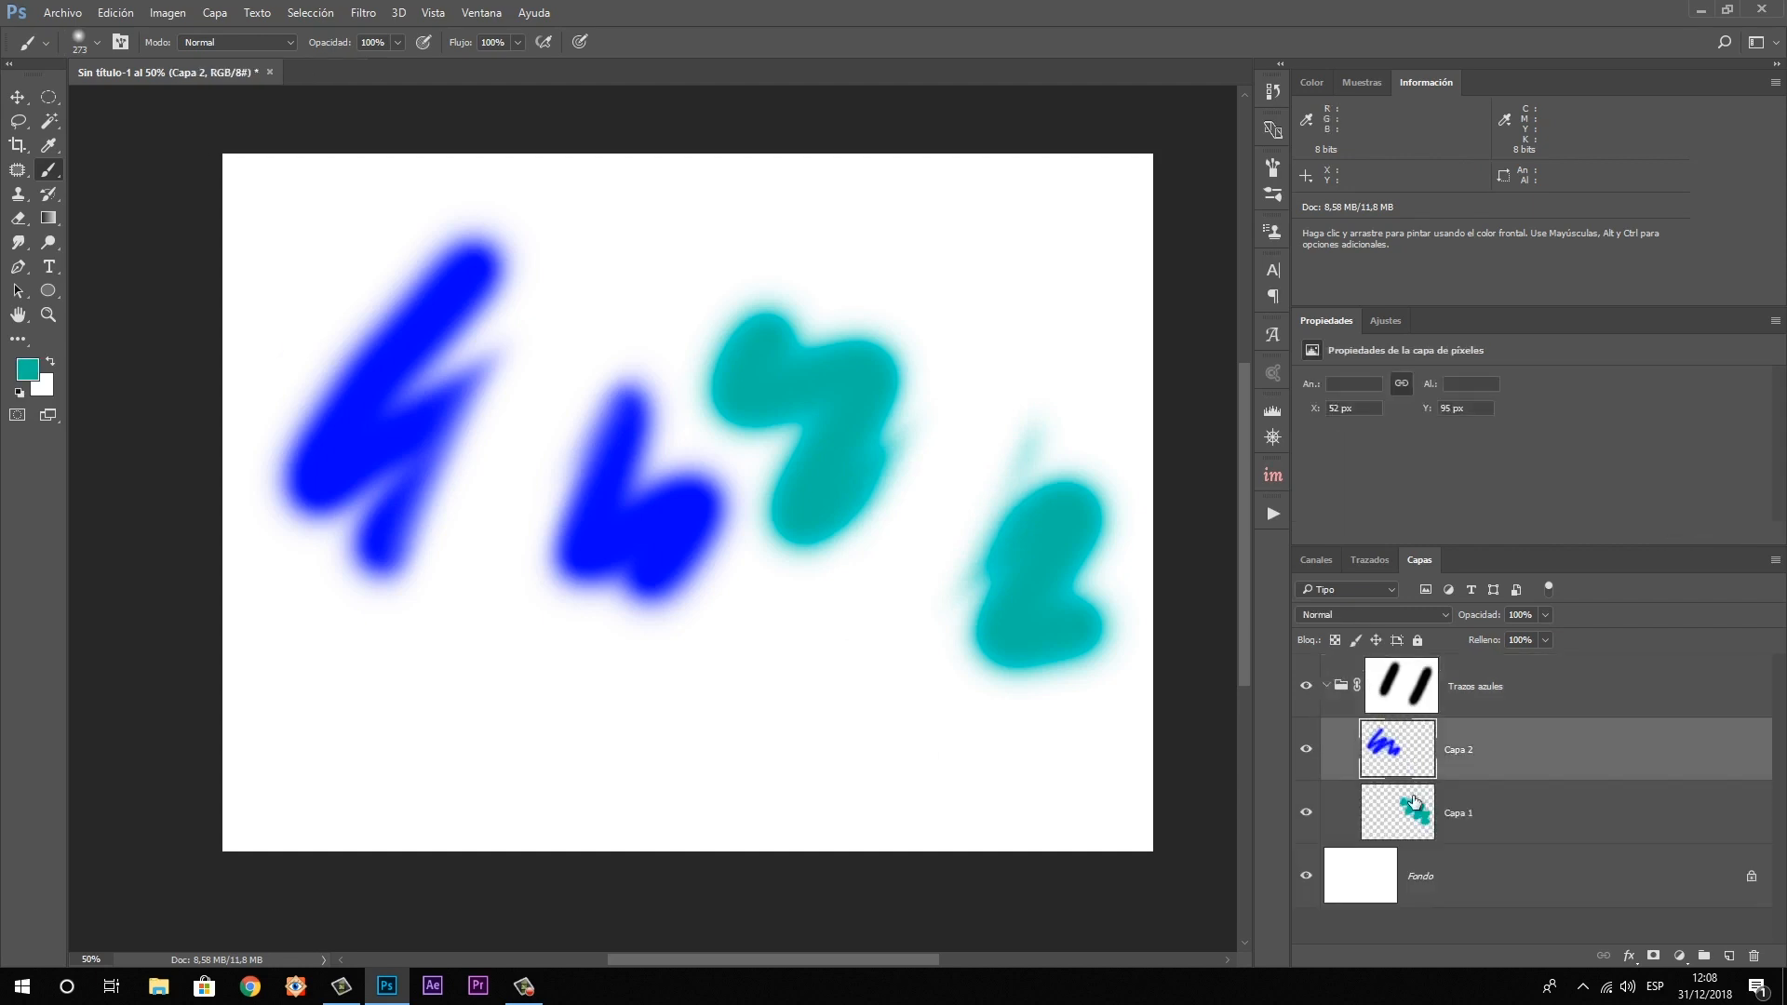
left_click(1410, 813)
key("alt+bracketright")
left_click(1407, 827)
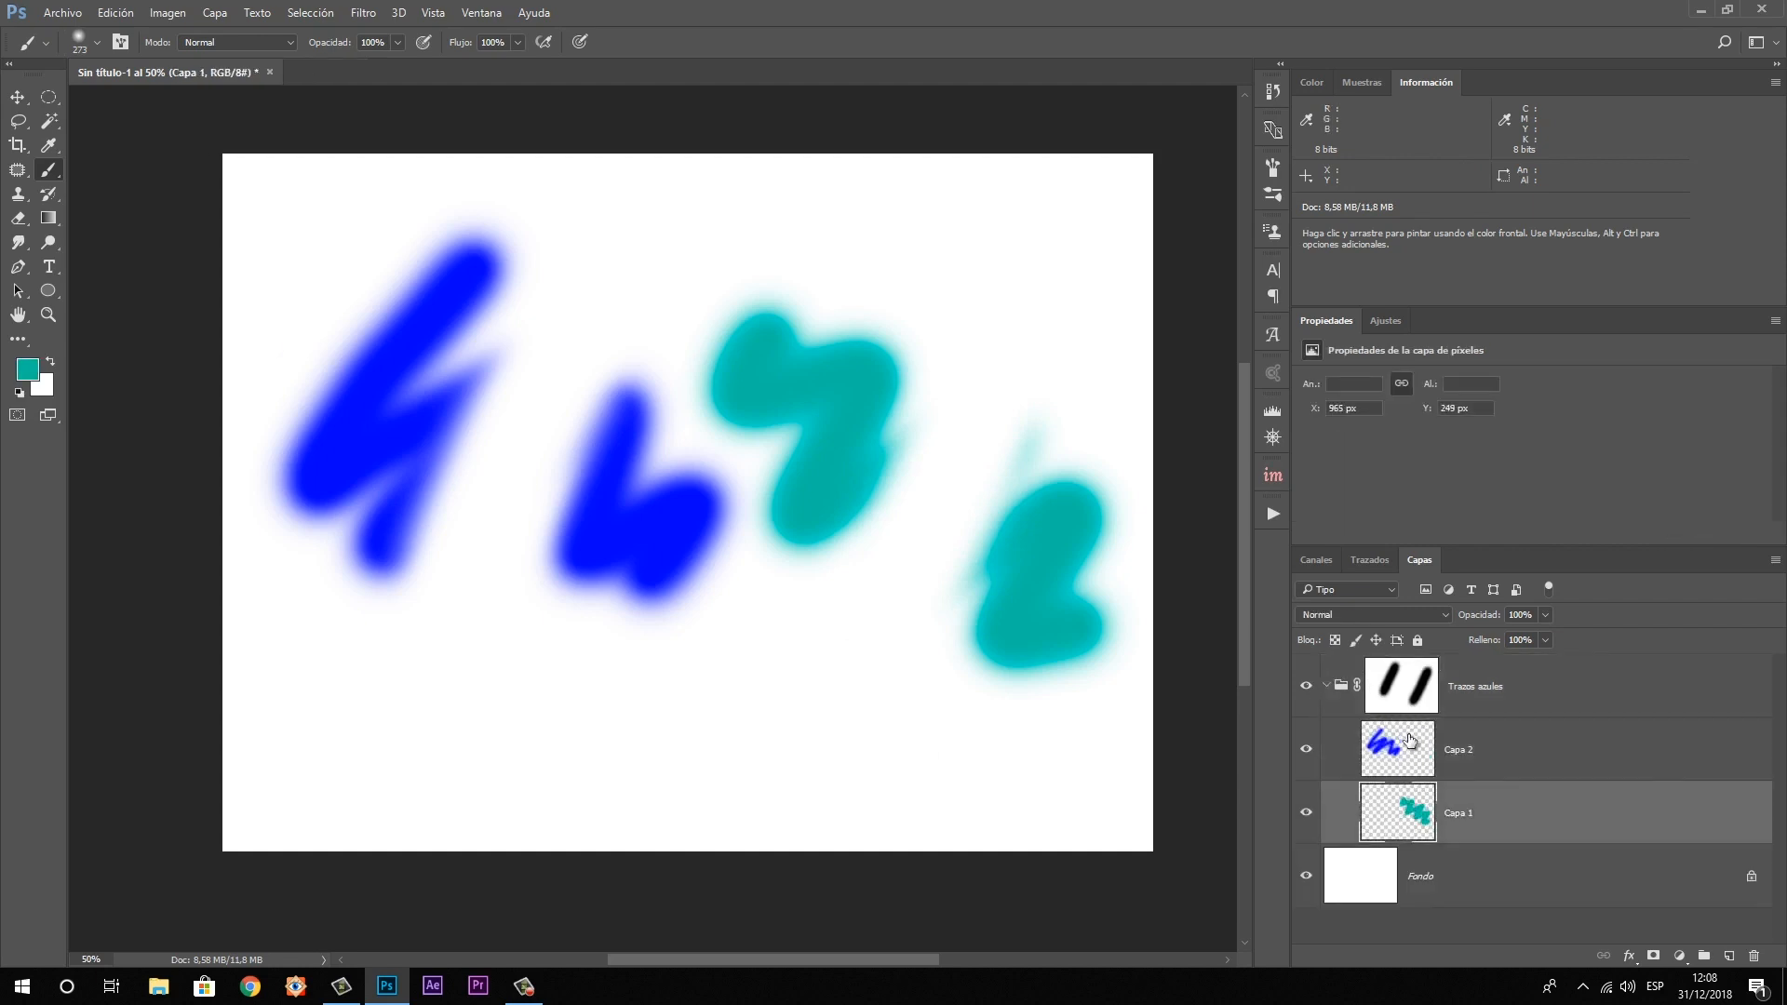
Delete the Trazos azules group together with its layers and mask
left_click(1380, 687)
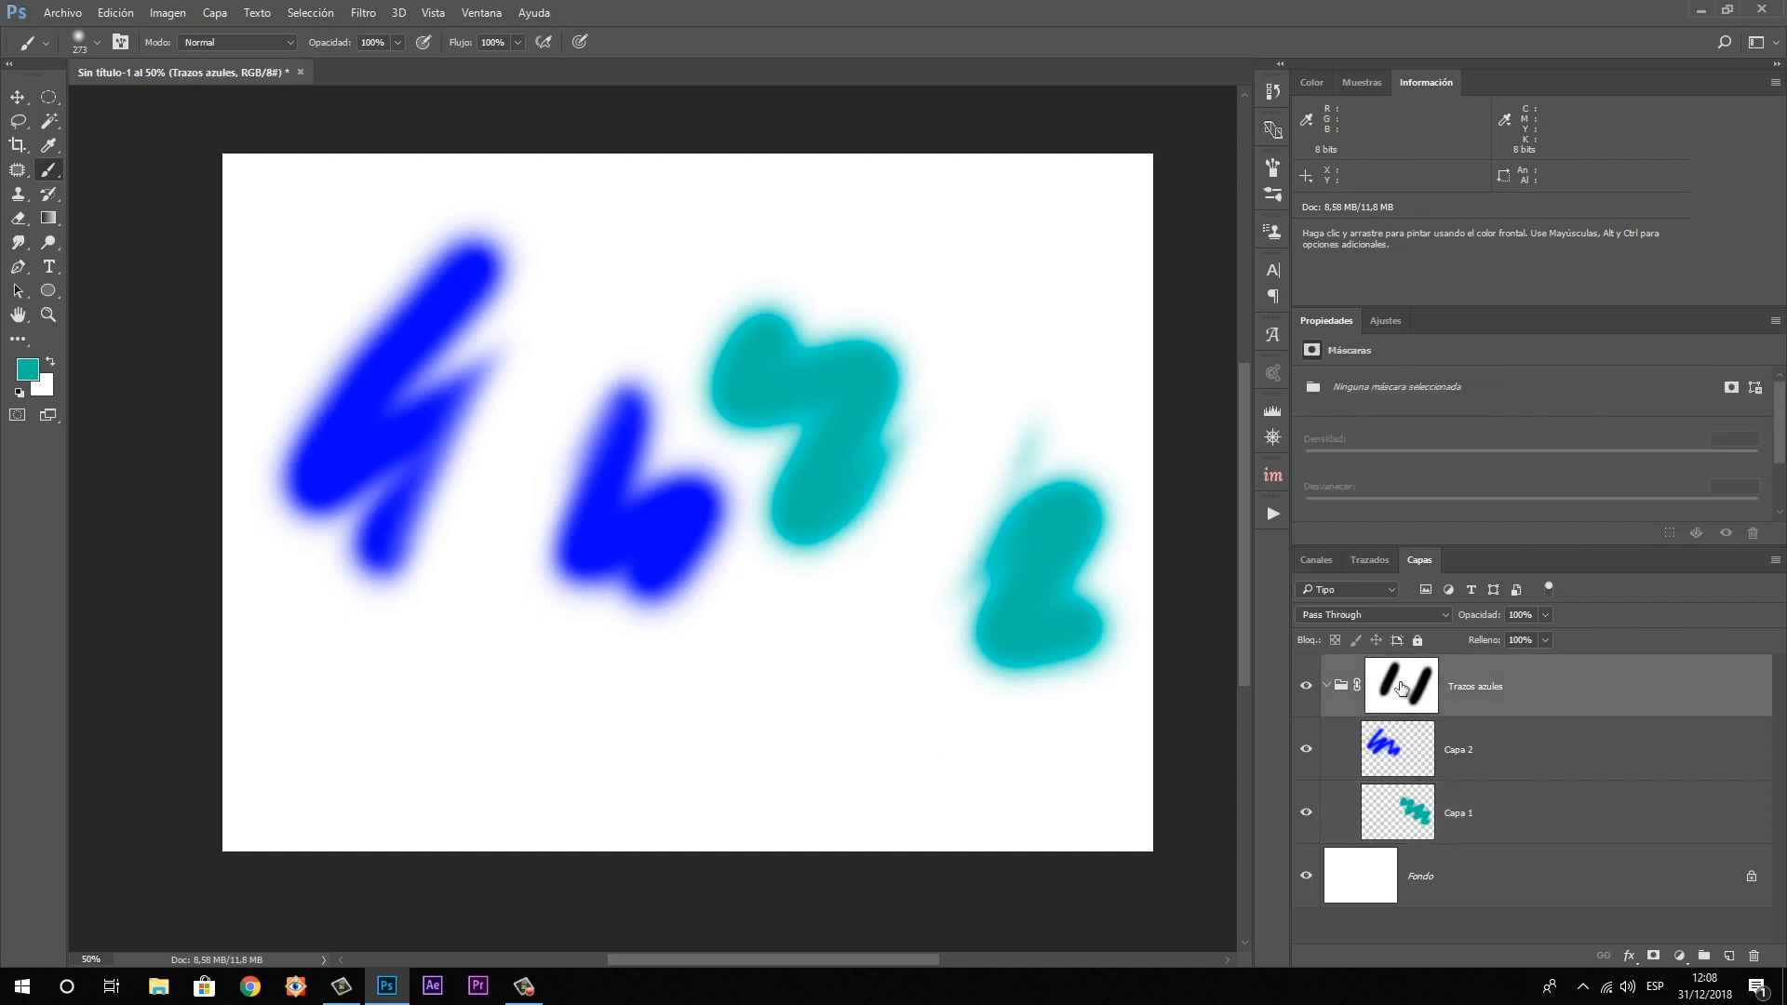
left_click(1326, 687)
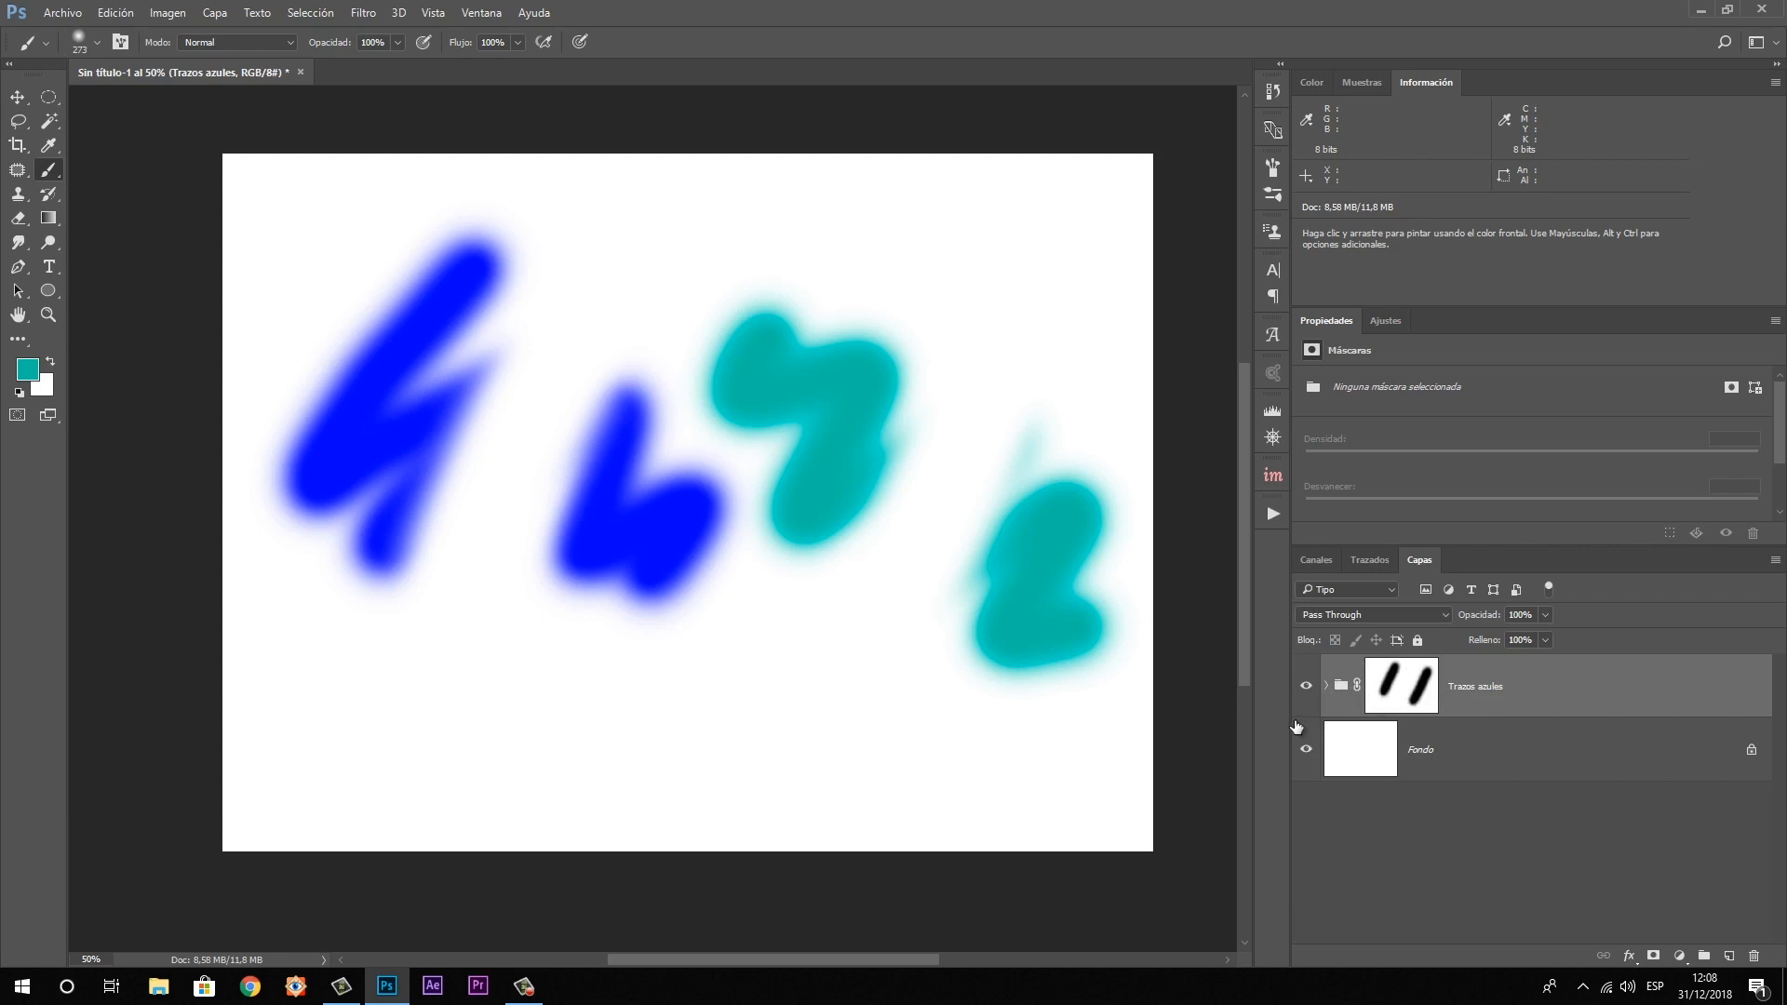
key("Delete")
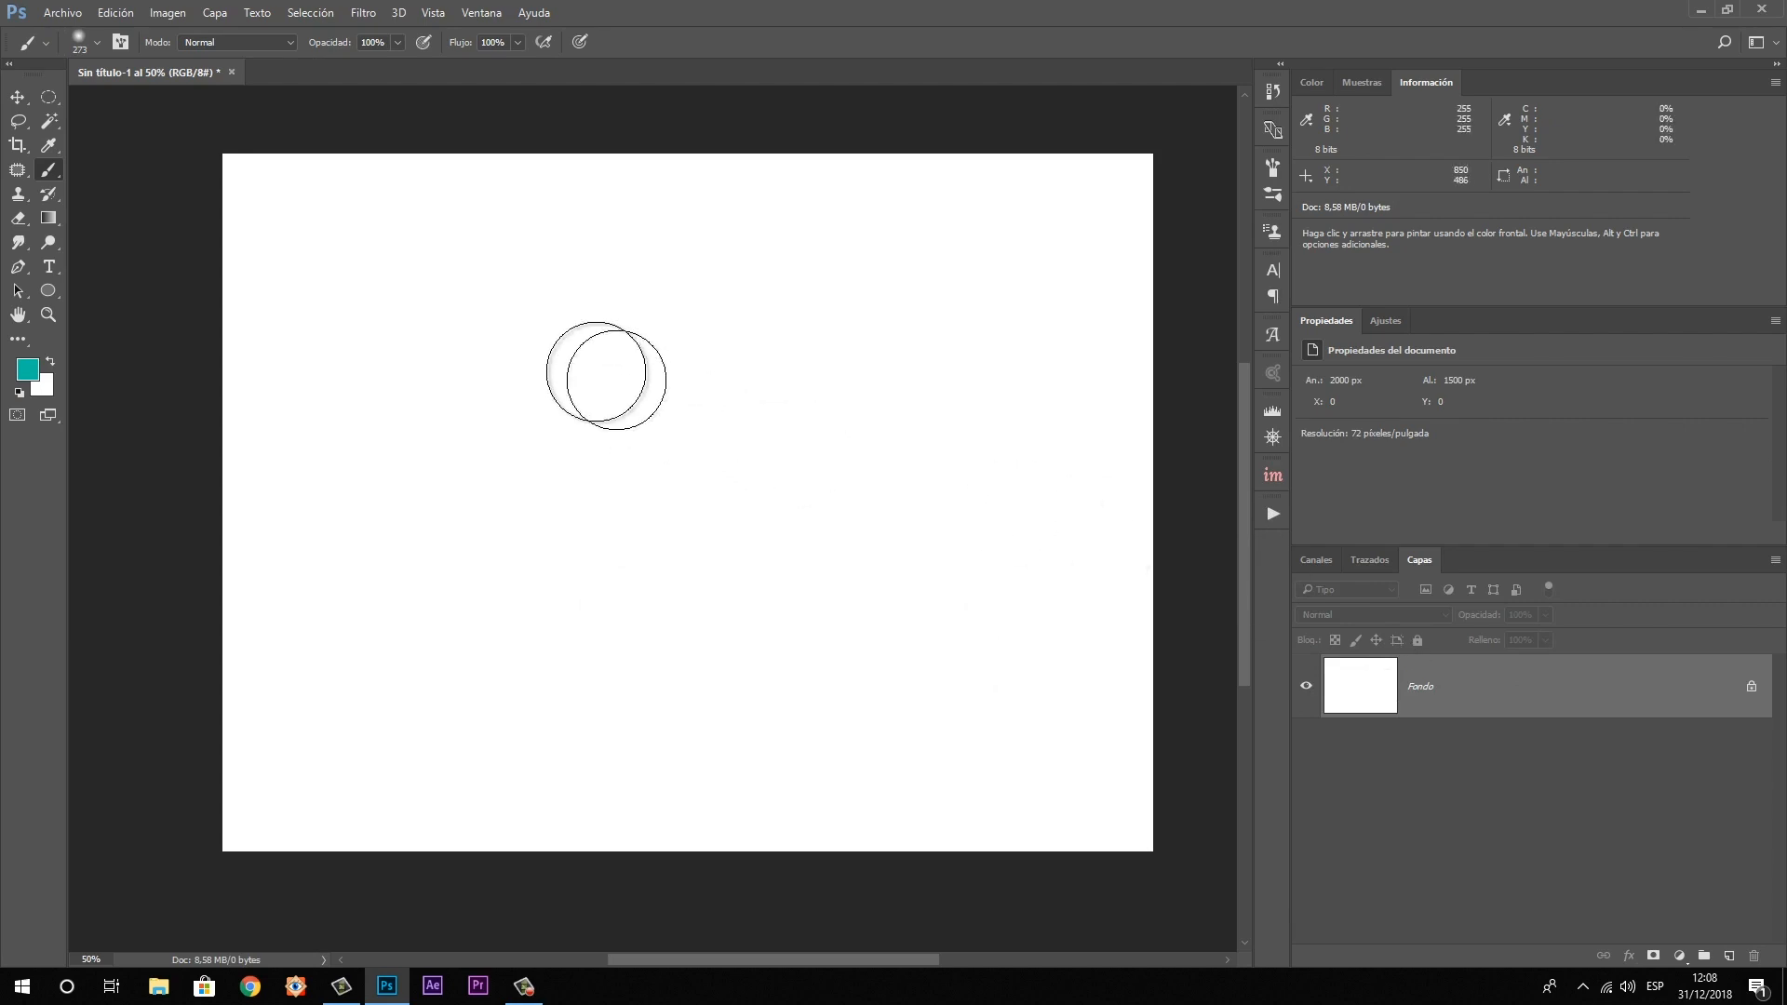
Make a rectangular selection about 800 × 724 px, add a new layer and fill the selection with teal using the brush
left_click(42, 99)
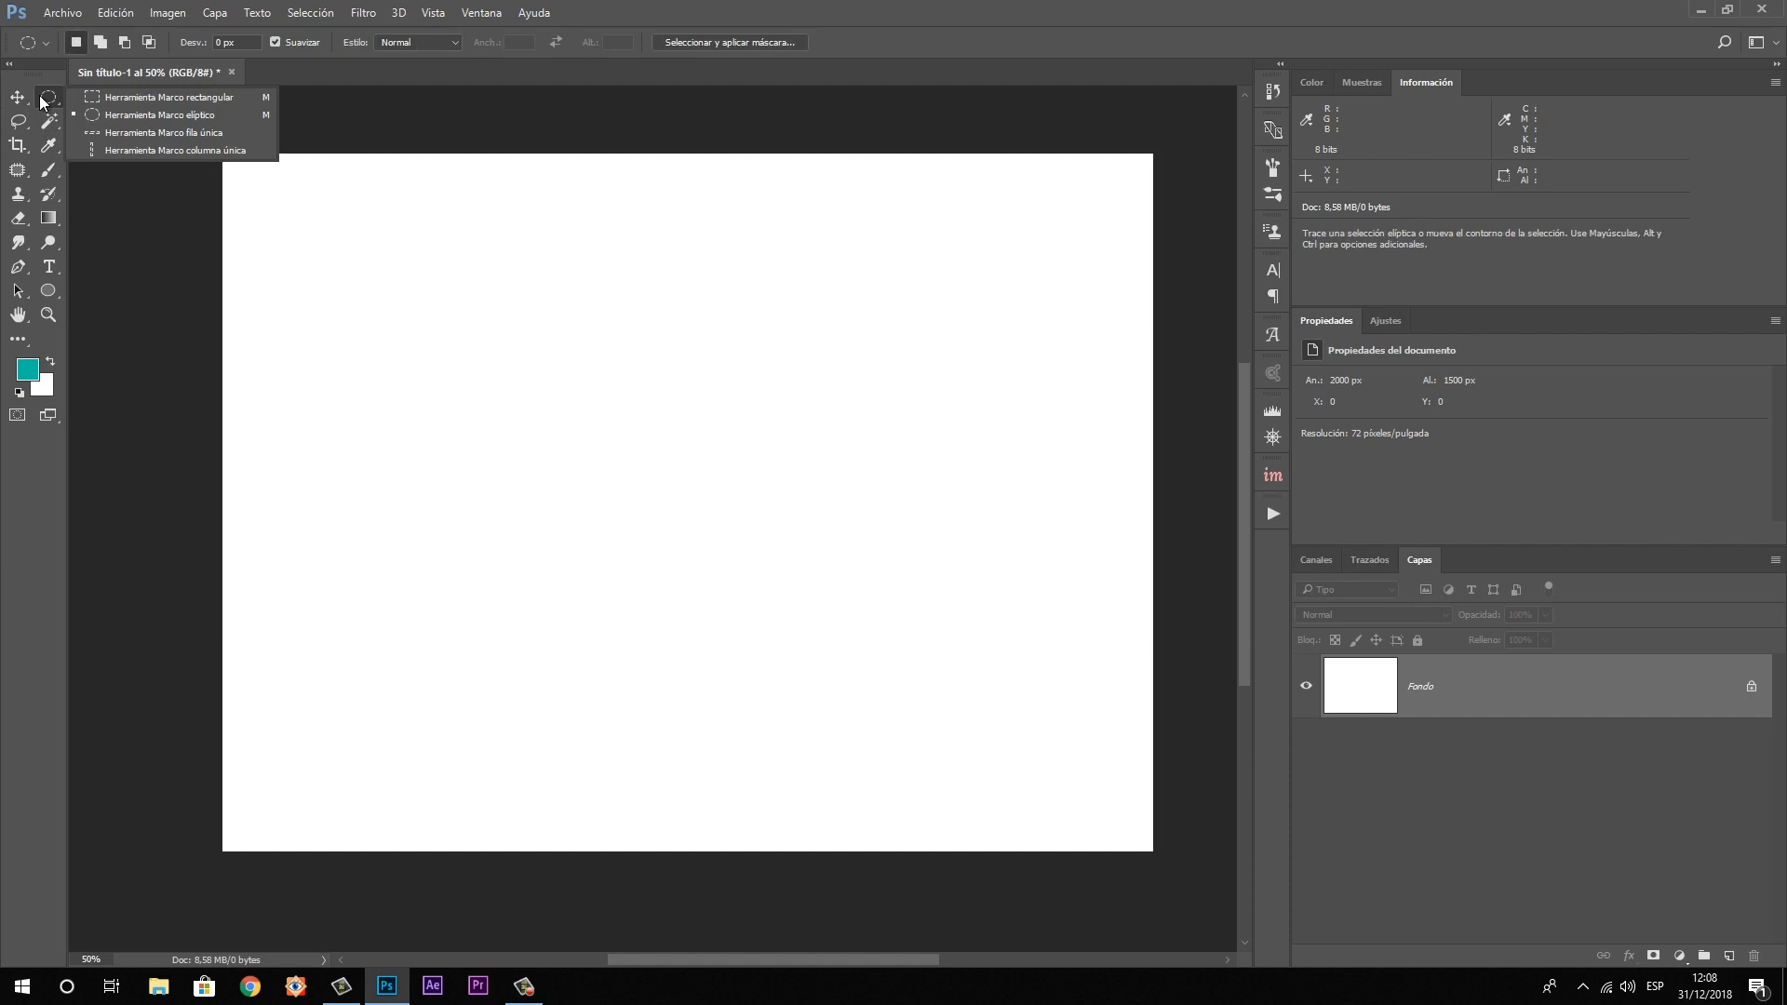
left_click(203, 98)
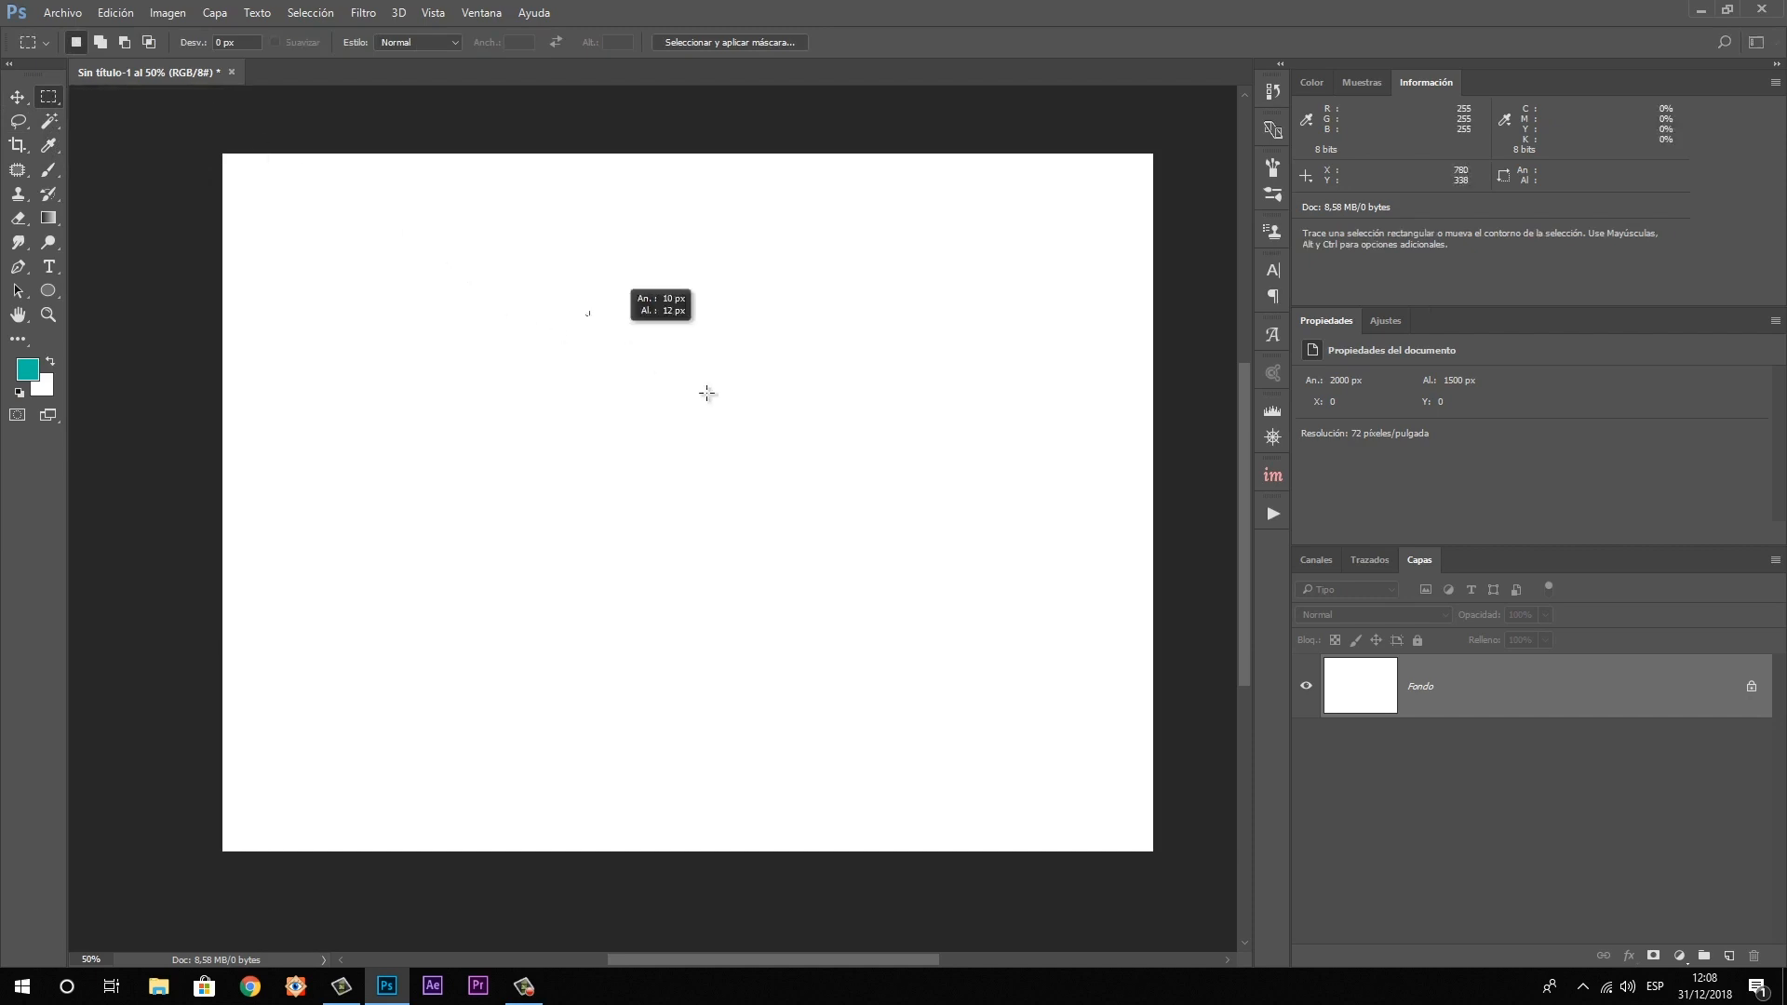
left_click_drag(707, 393, 958, 649)
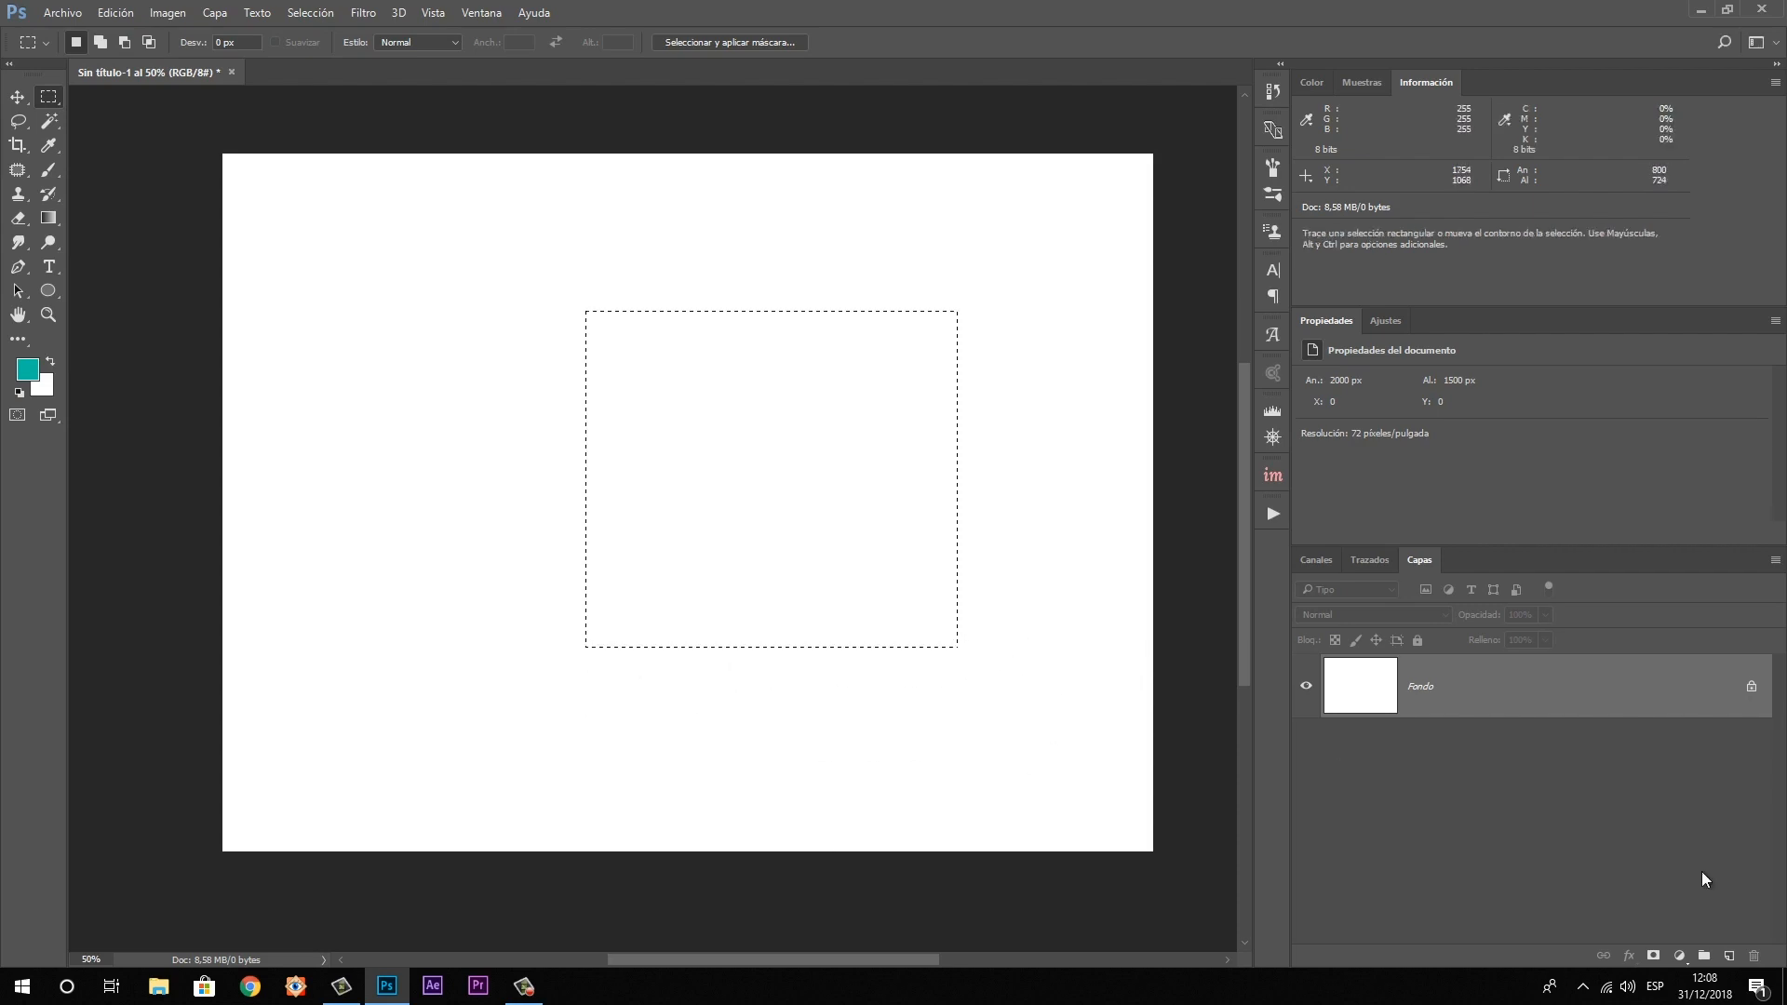
left_click(1727, 954)
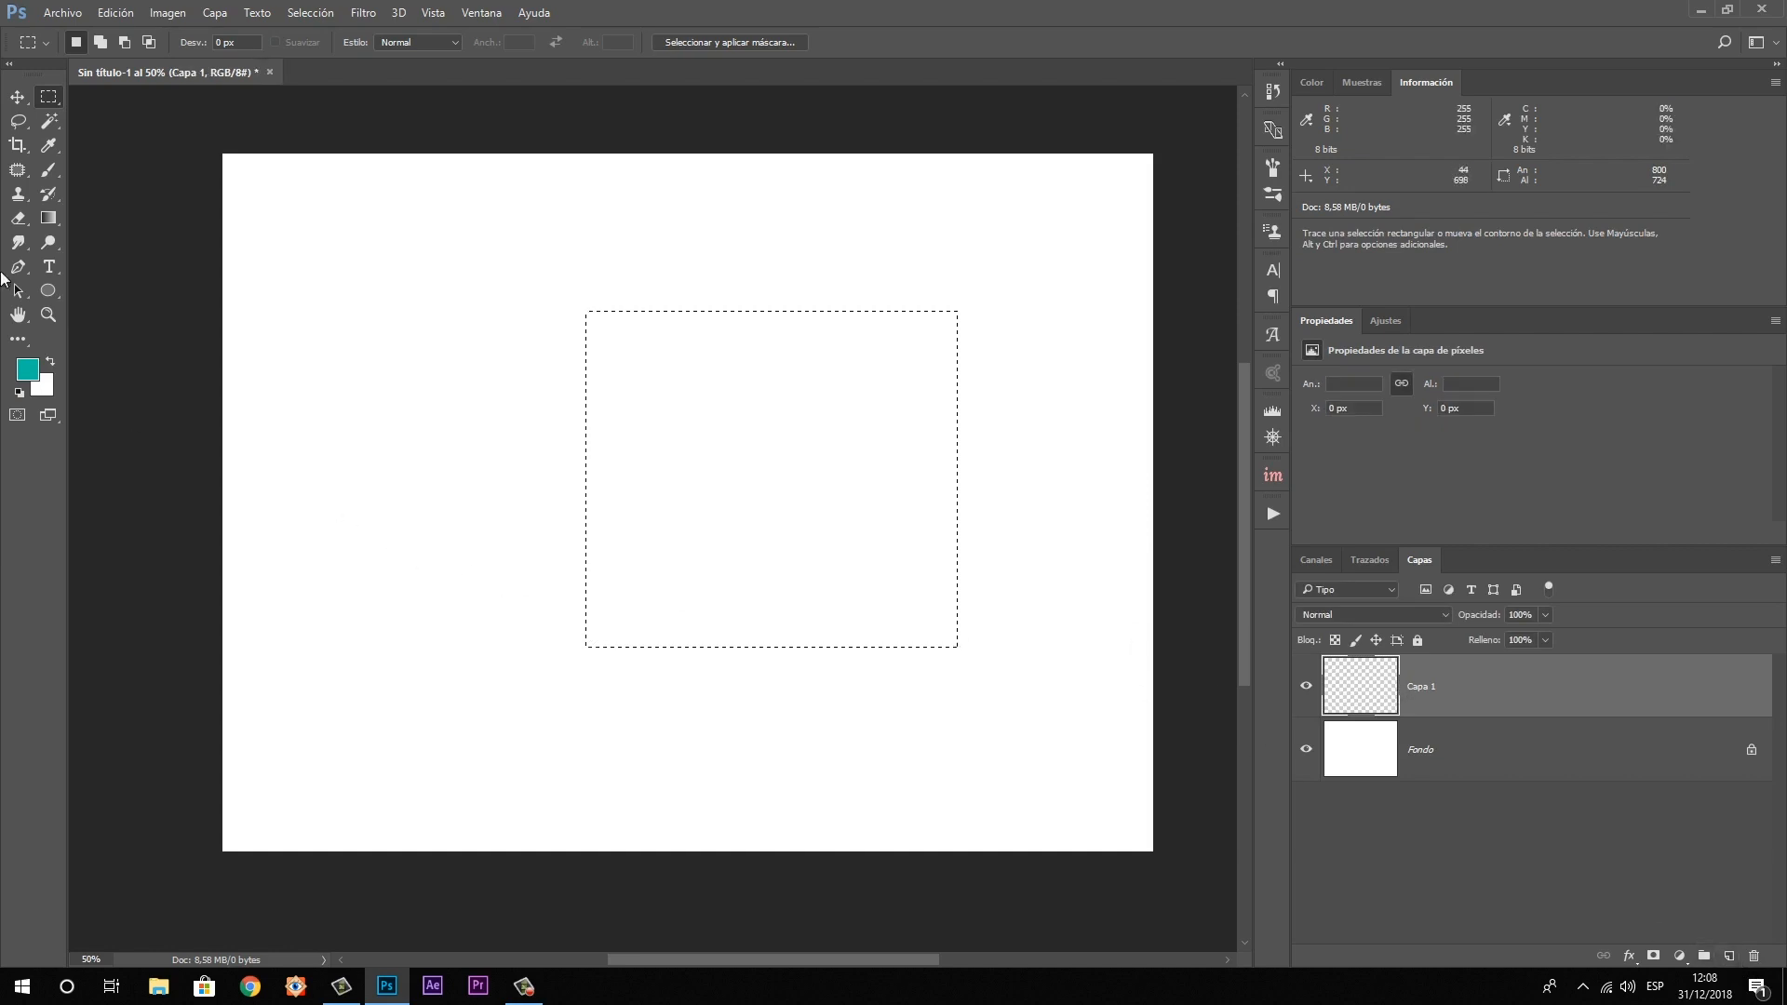
left_click(48, 170)
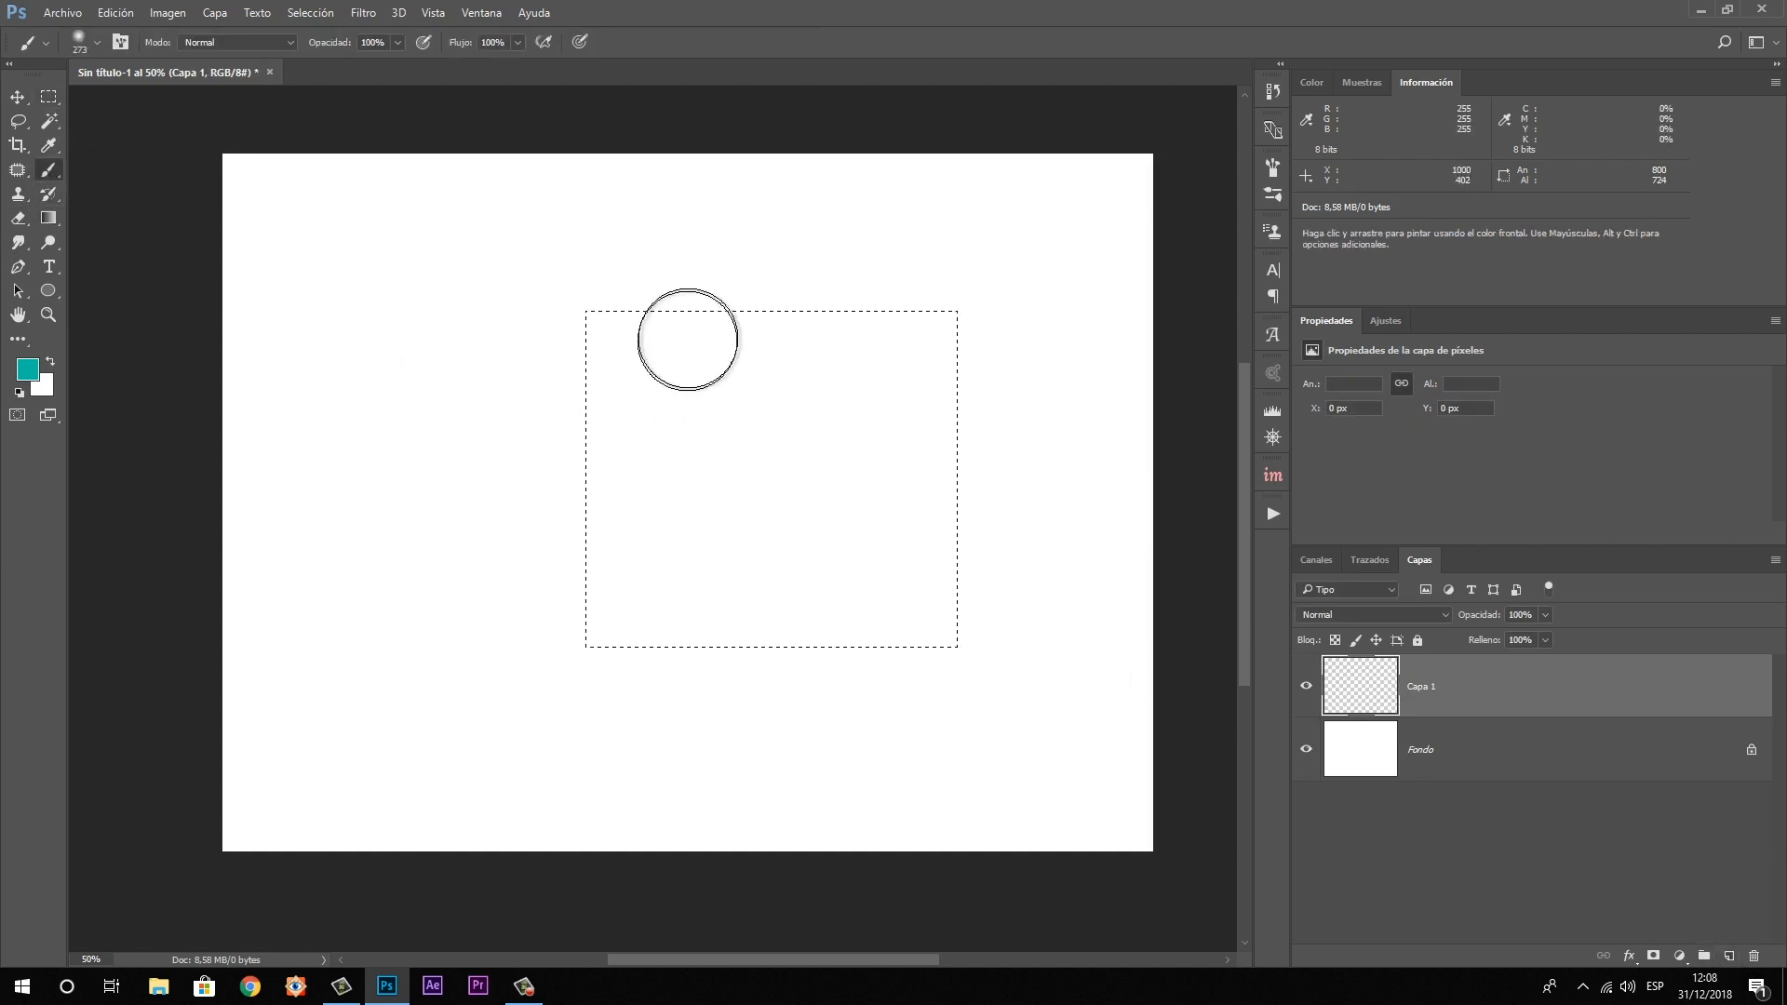
mouse_move(688, 340)
left_mouse_down()
mouse_move(593, 447)
mouse_move(760, 283)
mouse_move(589, 470)
mouse_move(592, 348)
mouse_move(613, 298)
mouse_move(616, 355)
mouse_move(963, 294)
mouse_move(932, 674)
mouse_move(779, 672)
mouse_move(755, 646)
mouse_move(574, 675)
mouse_move(590, 574)
mouse_move(861, 357)
mouse_move(605, 613)
mouse_move(915, 395)
mouse_move(738, 590)
mouse_move(922, 596)
mouse_move(820, 488)
mouse_move(576, 646)
mouse_move(719, 477)
mouse_move(550, 419)
left_mouse_up()
key("ctrl+d")
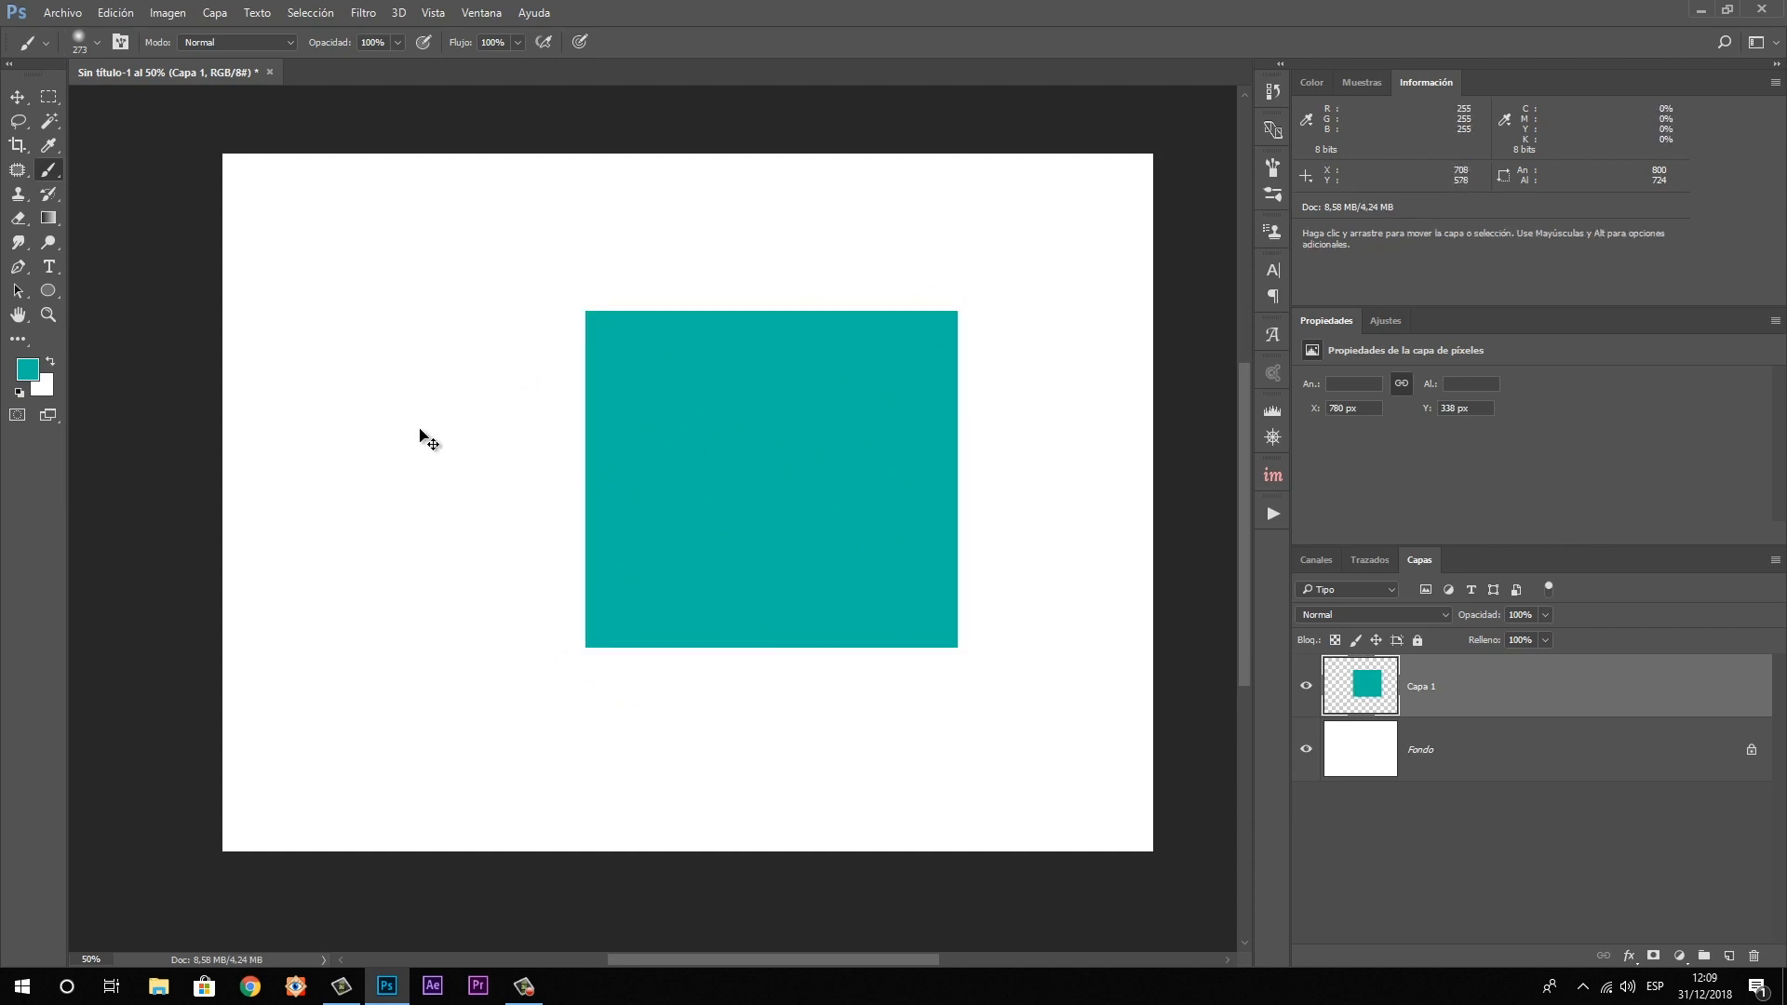
Make an elliptical selection about 840 × 806 px overlapping the teal square's left side and add a new layer
left_click(48, 96)
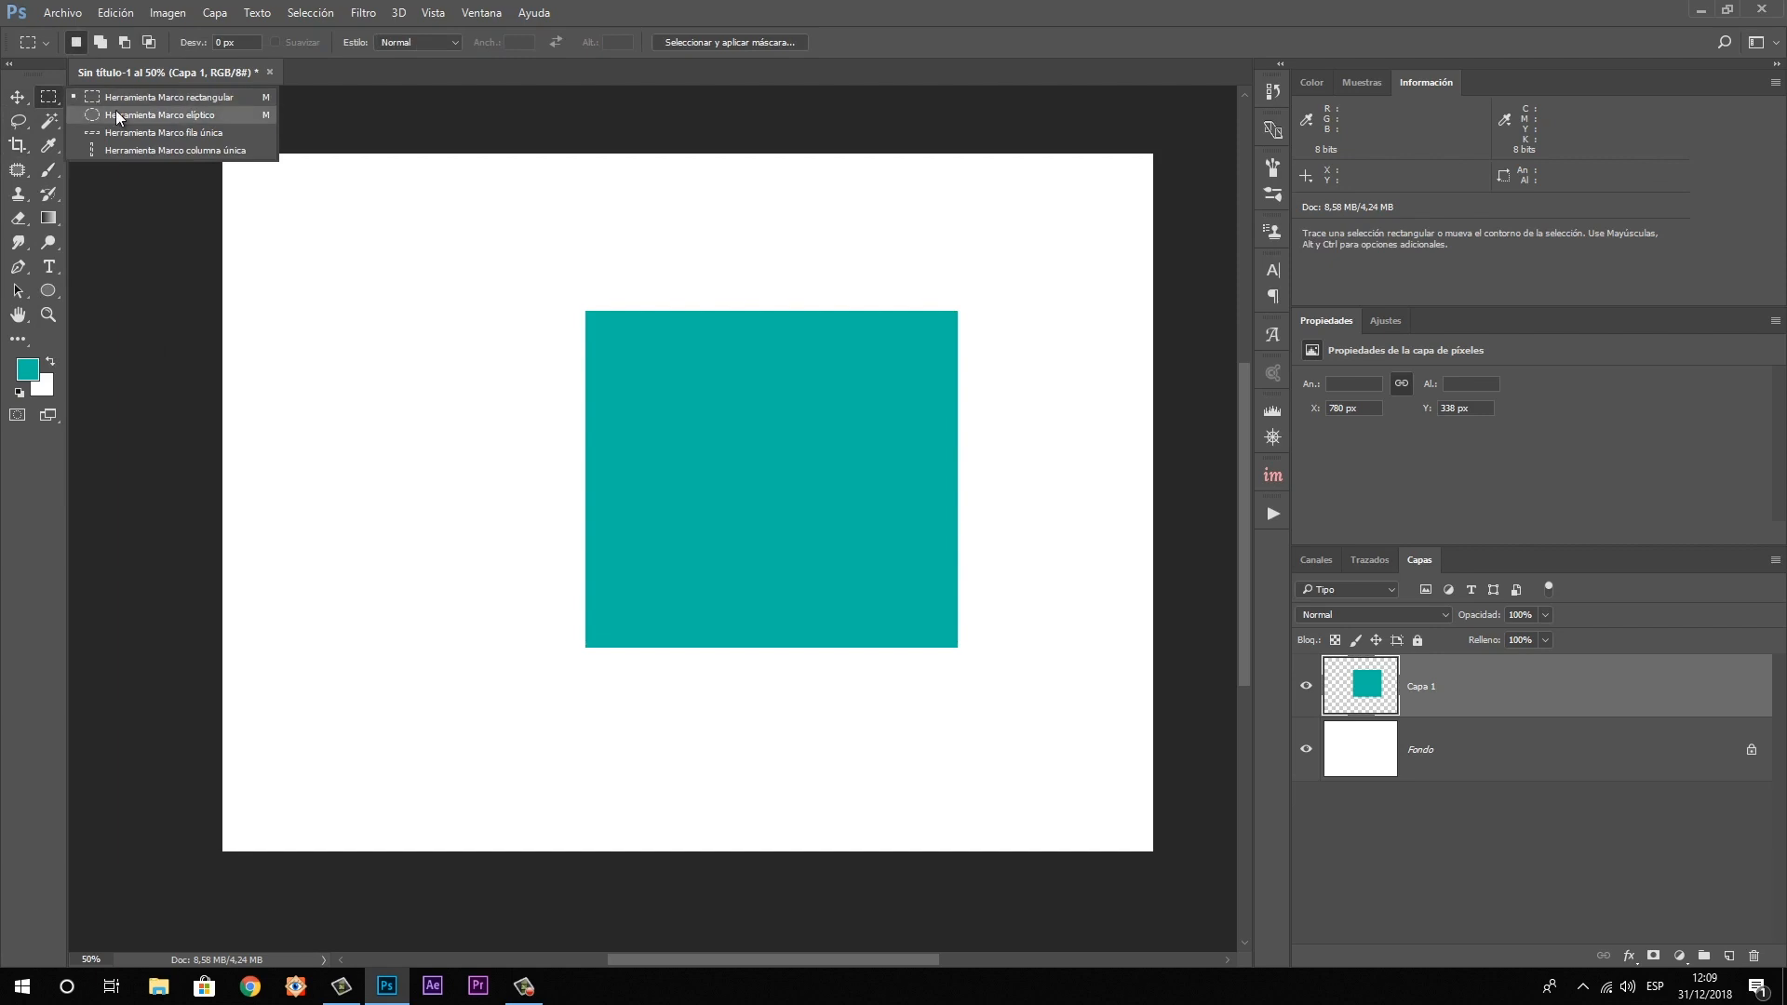
left_click(119, 116)
left_click_drag(383, 269, 772, 643)
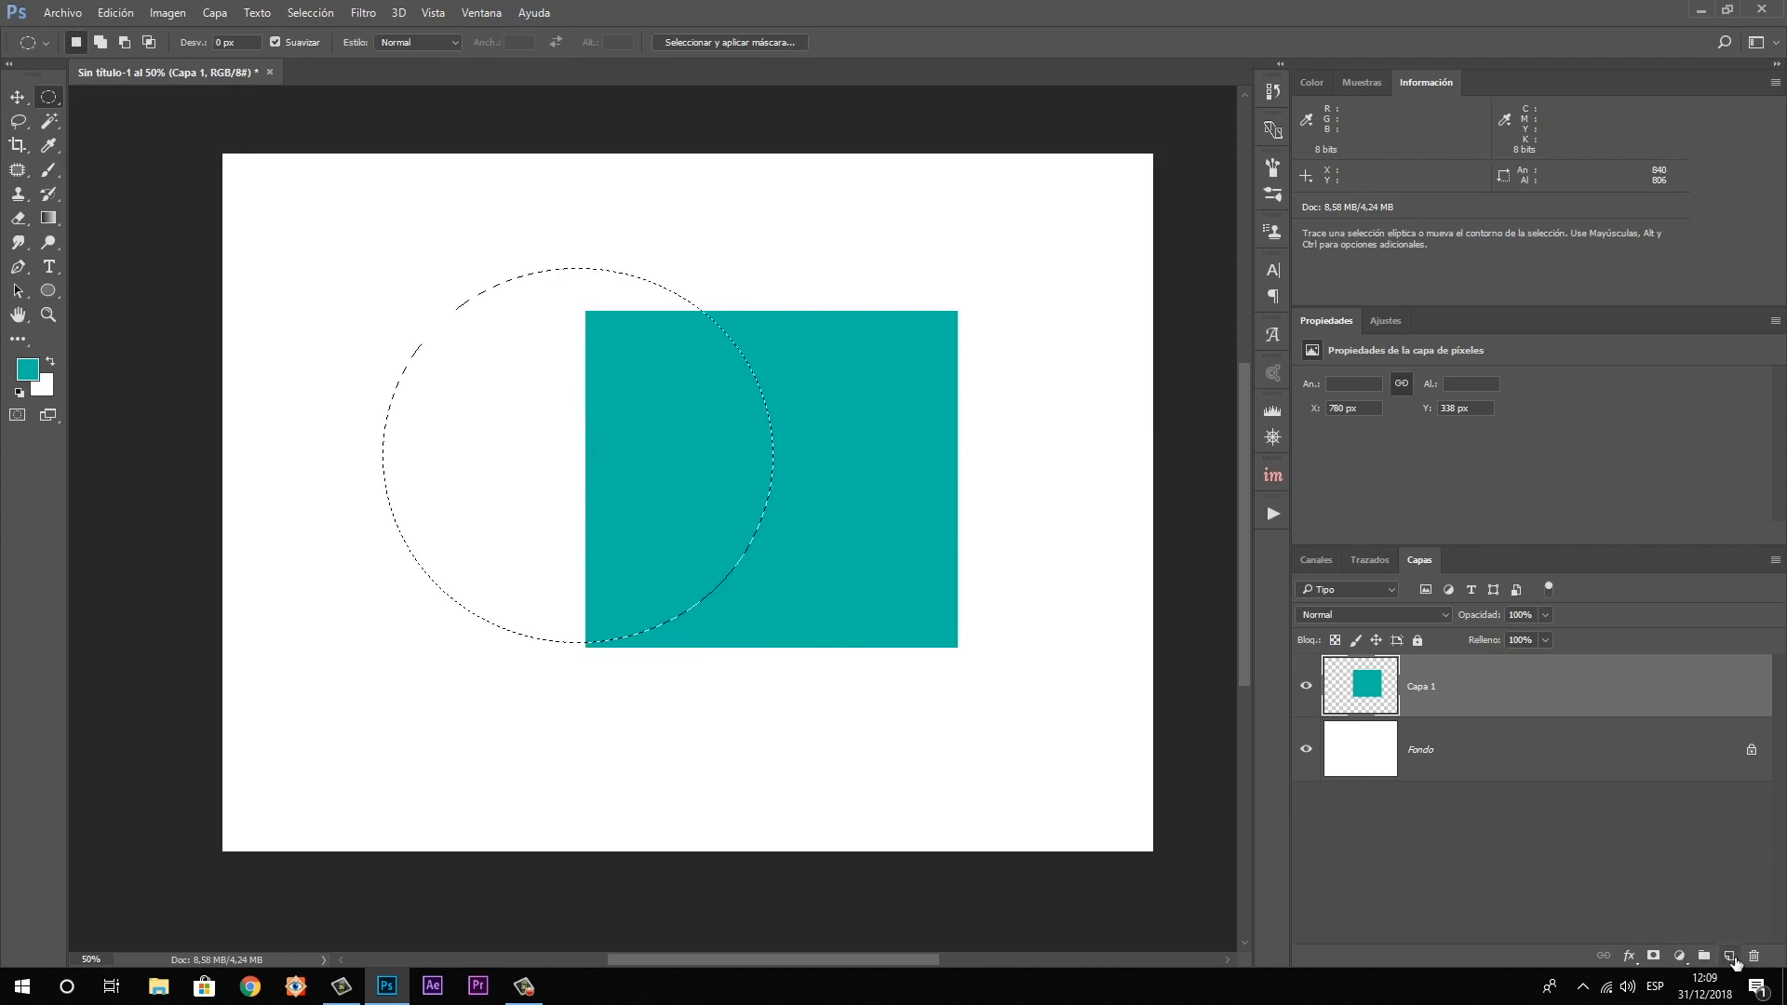
left_click(1733, 957)
Set the foreground color to purple, paint the elliptical selection full on Capa 2 and deselect it
left_click(28, 370)
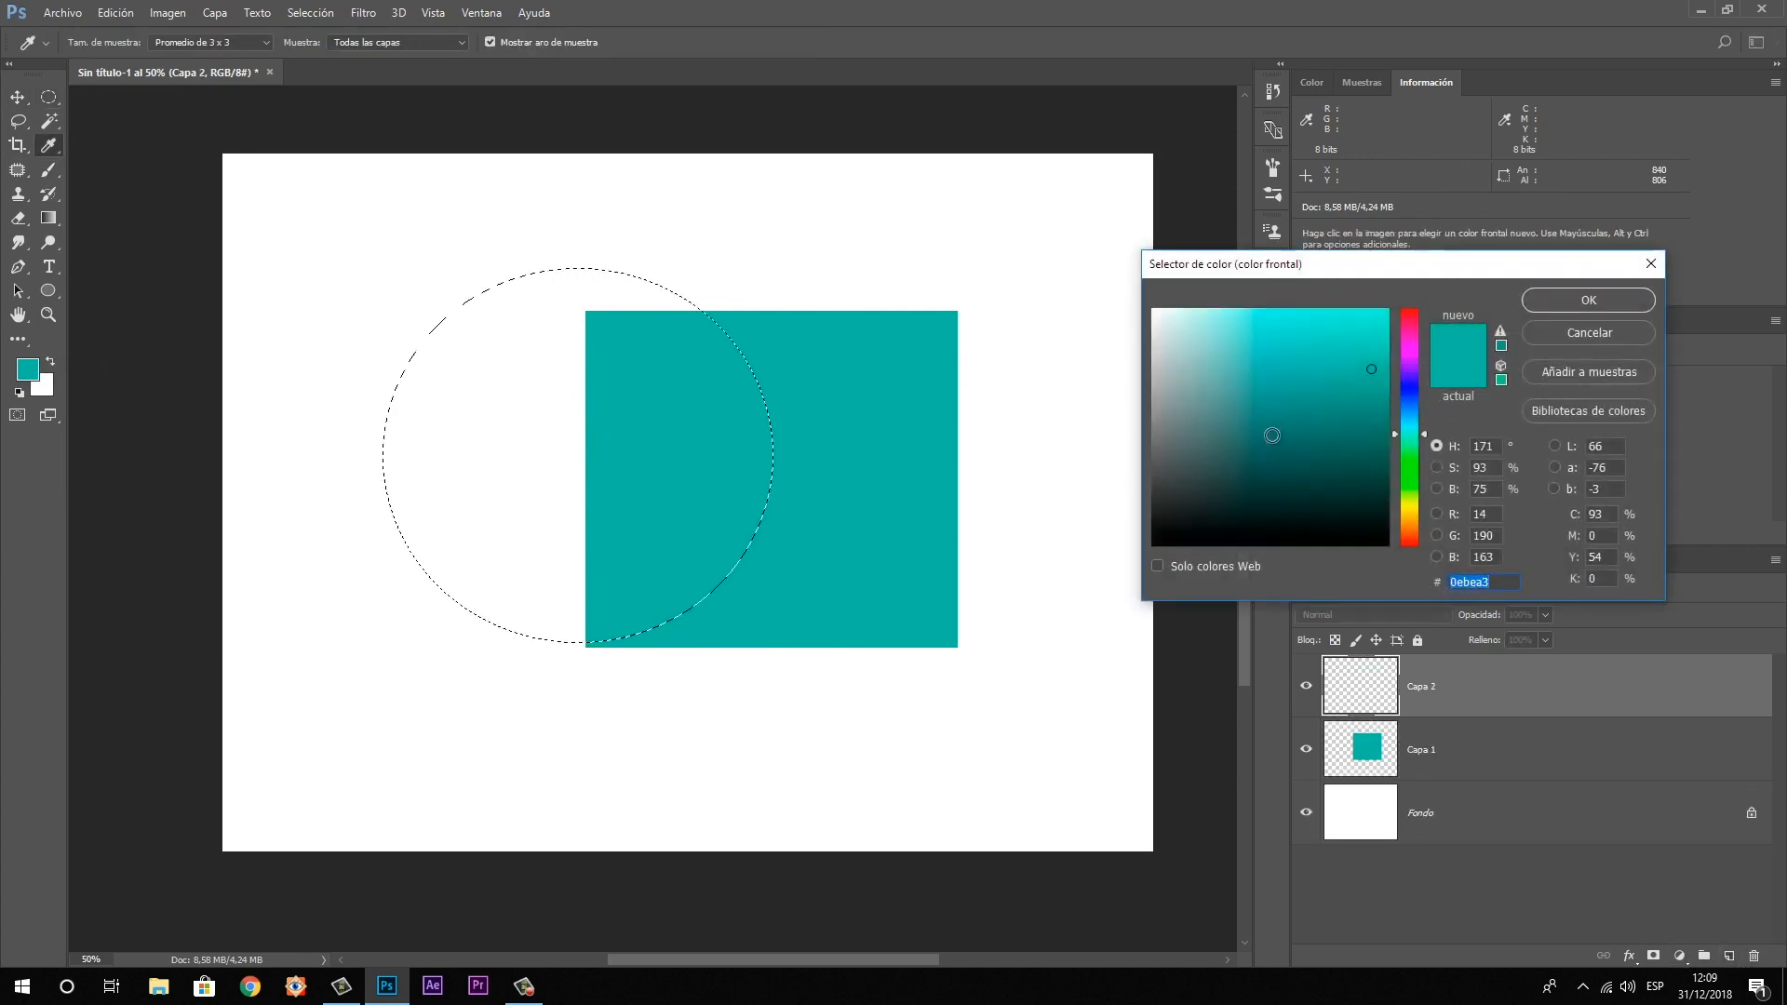
left_click_drag(1409, 417, 1409, 360)
left_click(1579, 300)
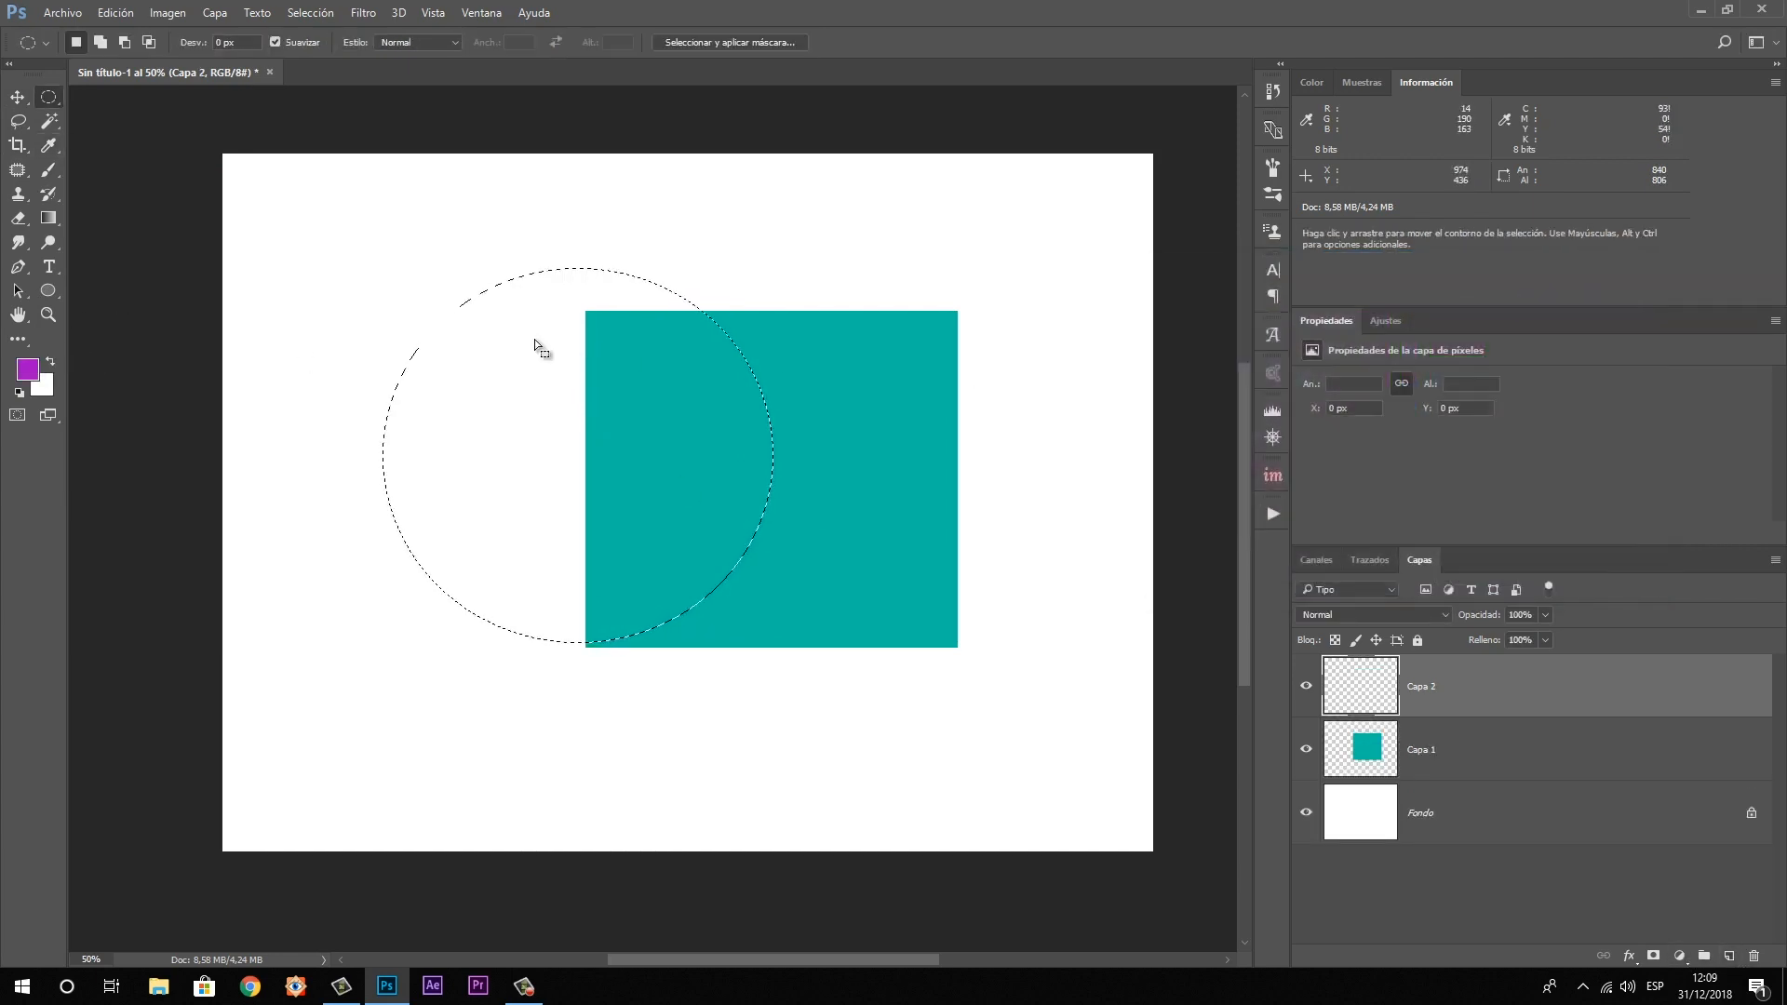
left_click(48, 169)
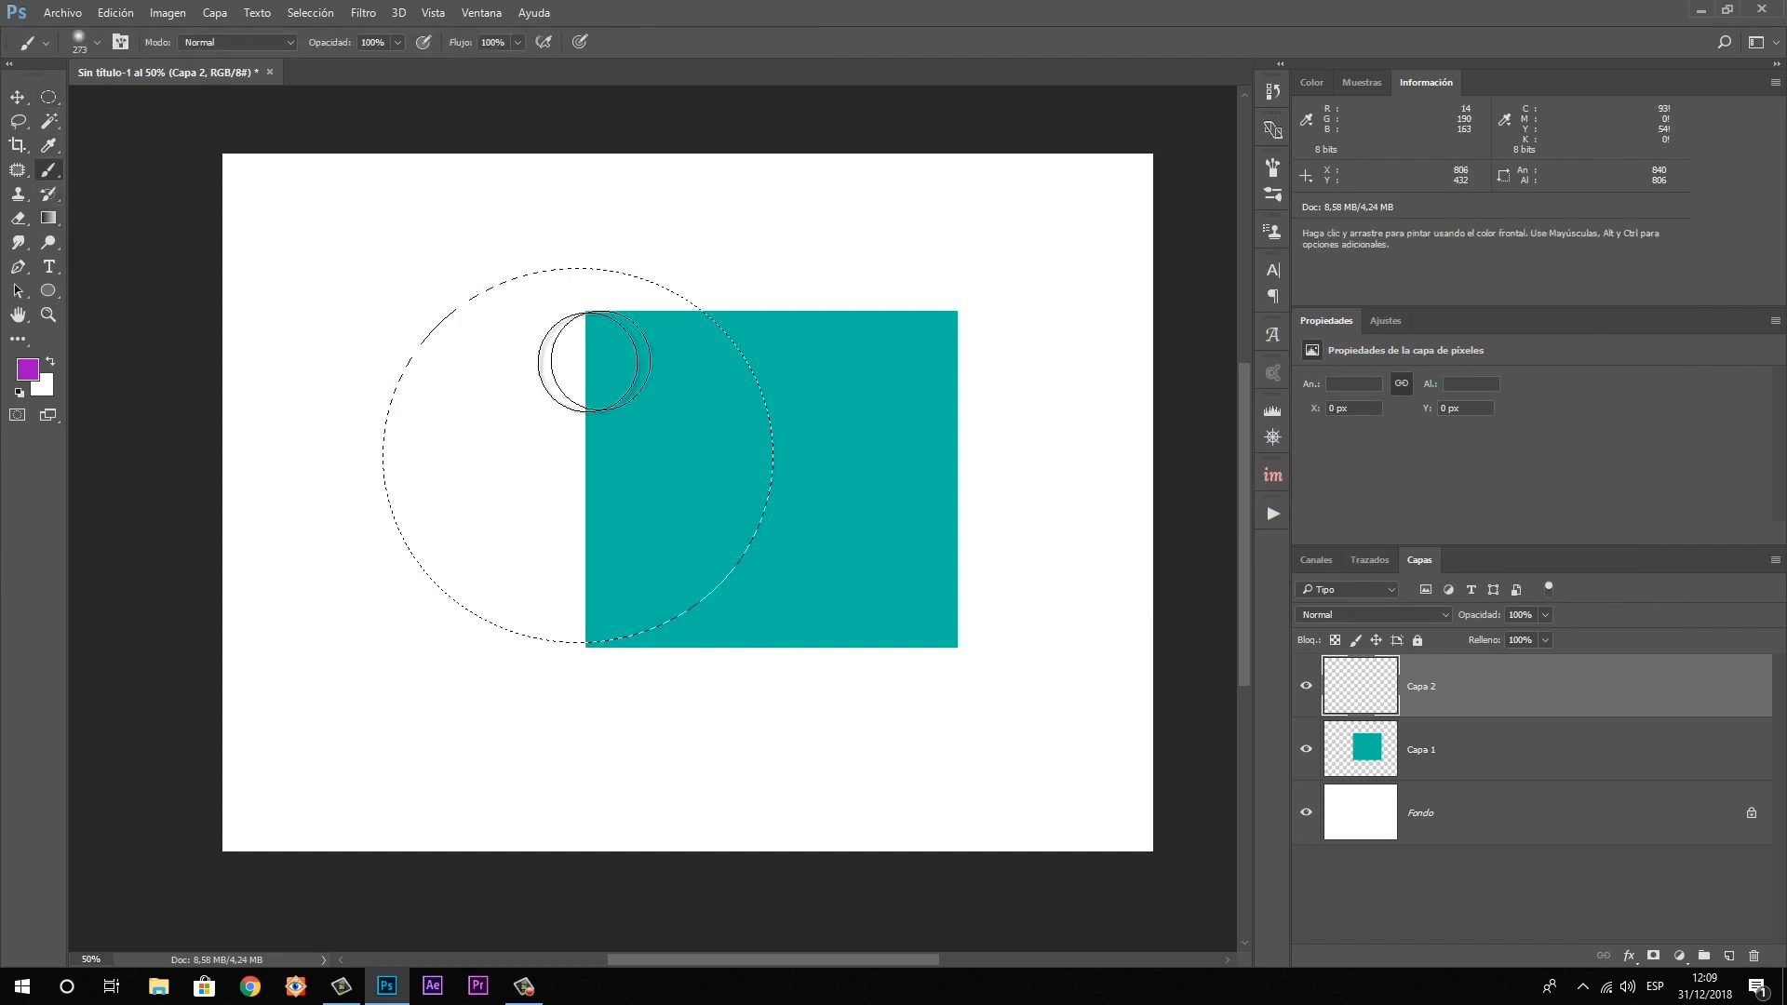
mouse_move(589, 362)
left_mouse_down()
mouse_move(538, 281)
mouse_move(547, 320)
mouse_move(405, 388)
mouse_move(323, 571)
mouse_move(680, 236)
mouse_move(478, 511)
mouse_move(595, 432)
mouse_move(643, 439)
mouse_move(465, 688)
mouse_move(782, 385)
mouse_move(586, 639)
left_mouse_up()
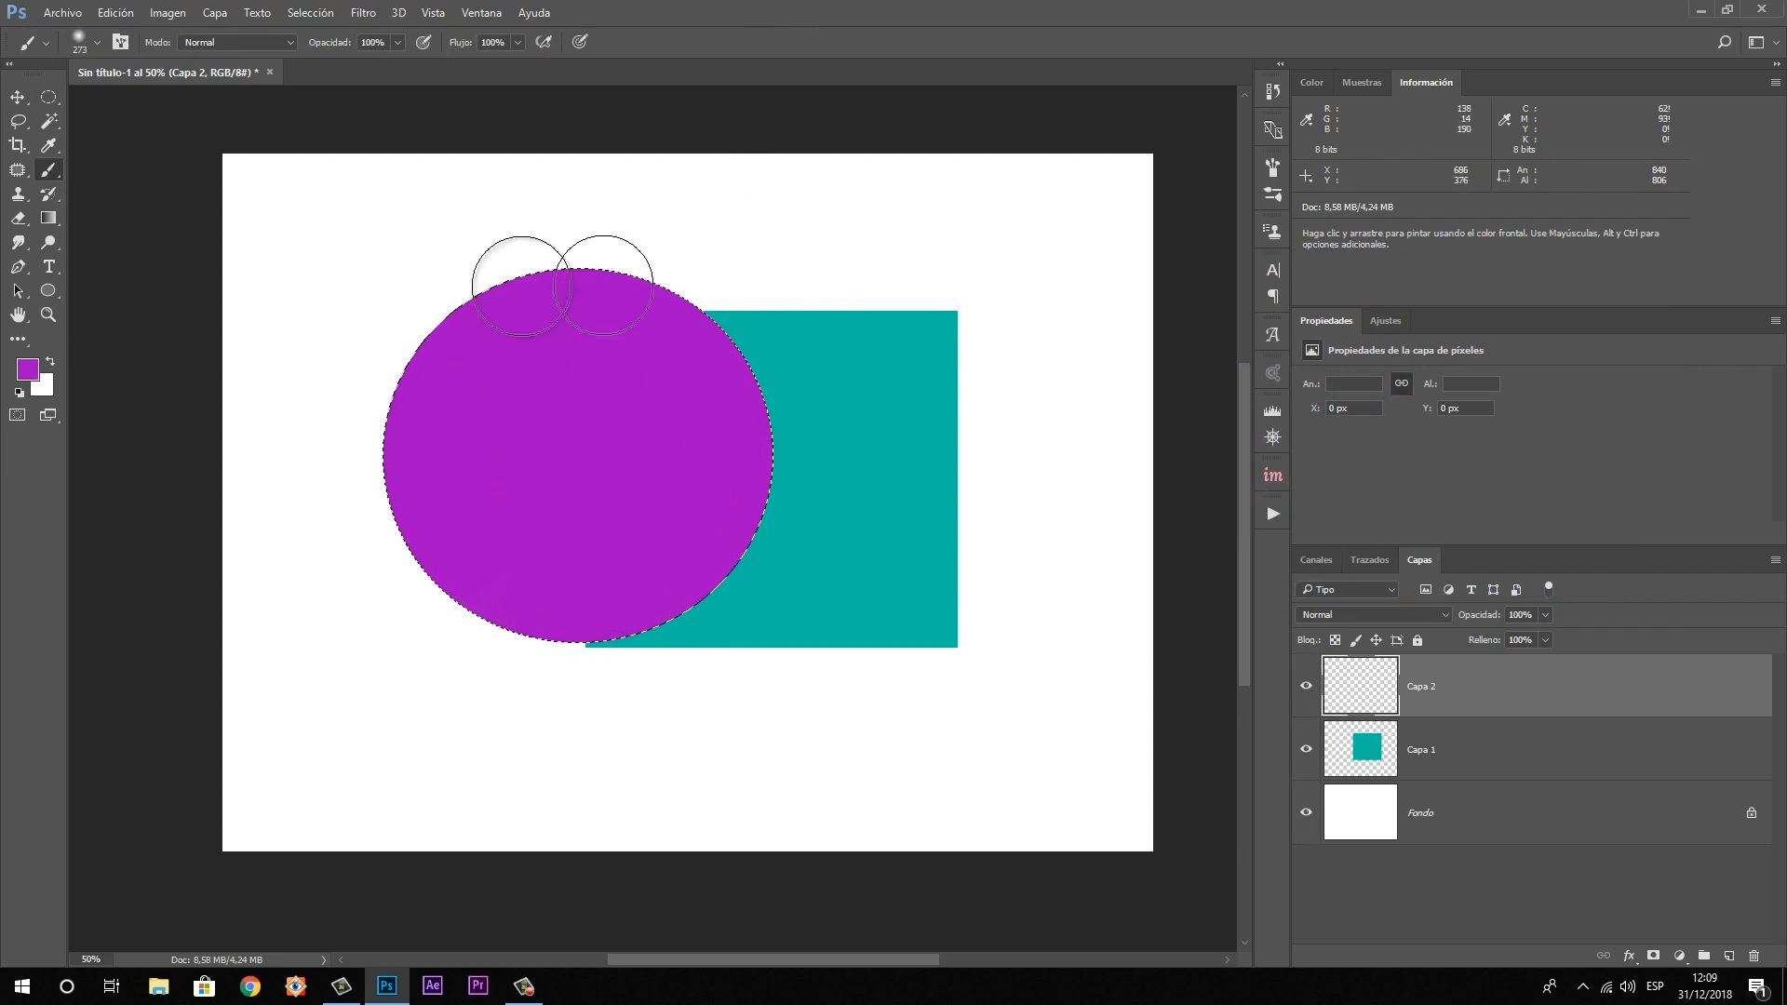
left_click(18, 97)
key("ctrl+d")
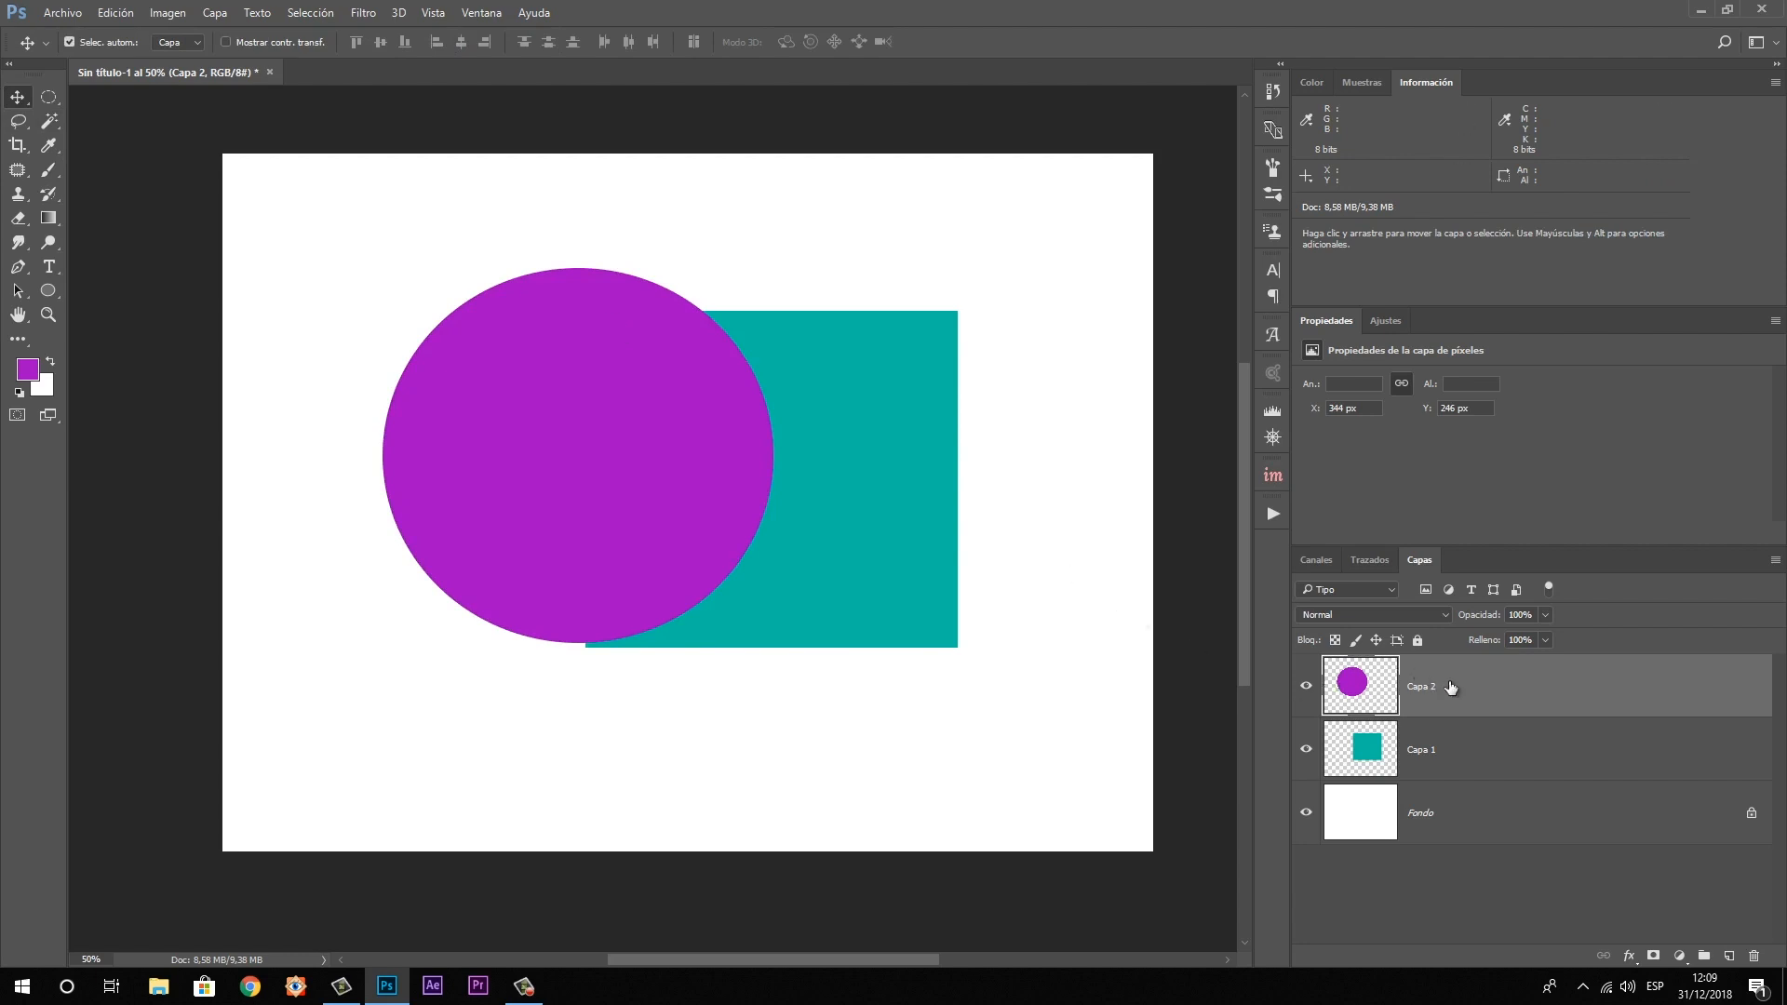
Move the purple circle to the canvas's upper left and the teal square to its lower right so they no longer overlap
left_click_drag(560, 380, 536, 365)
left_click_drag(461, 302, 434, 282)
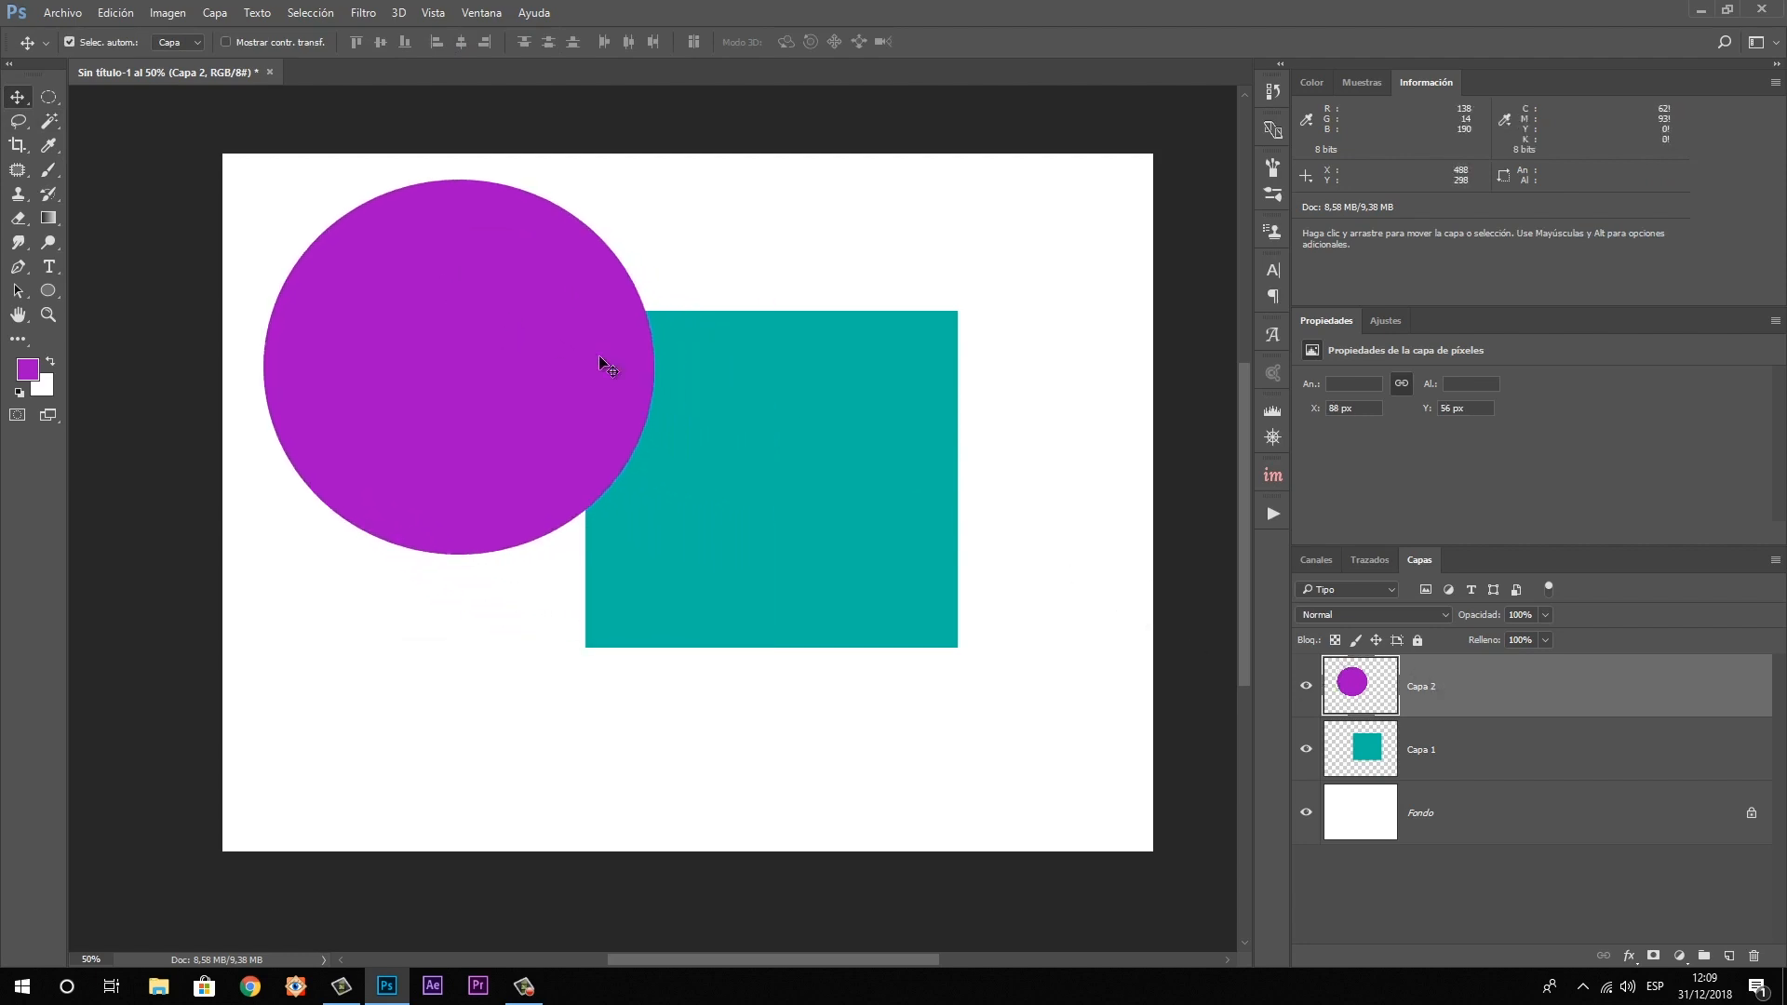
left_click(879, 529)
left_click_drag(884, 535, 1009, 674)
left_click(532, 374)
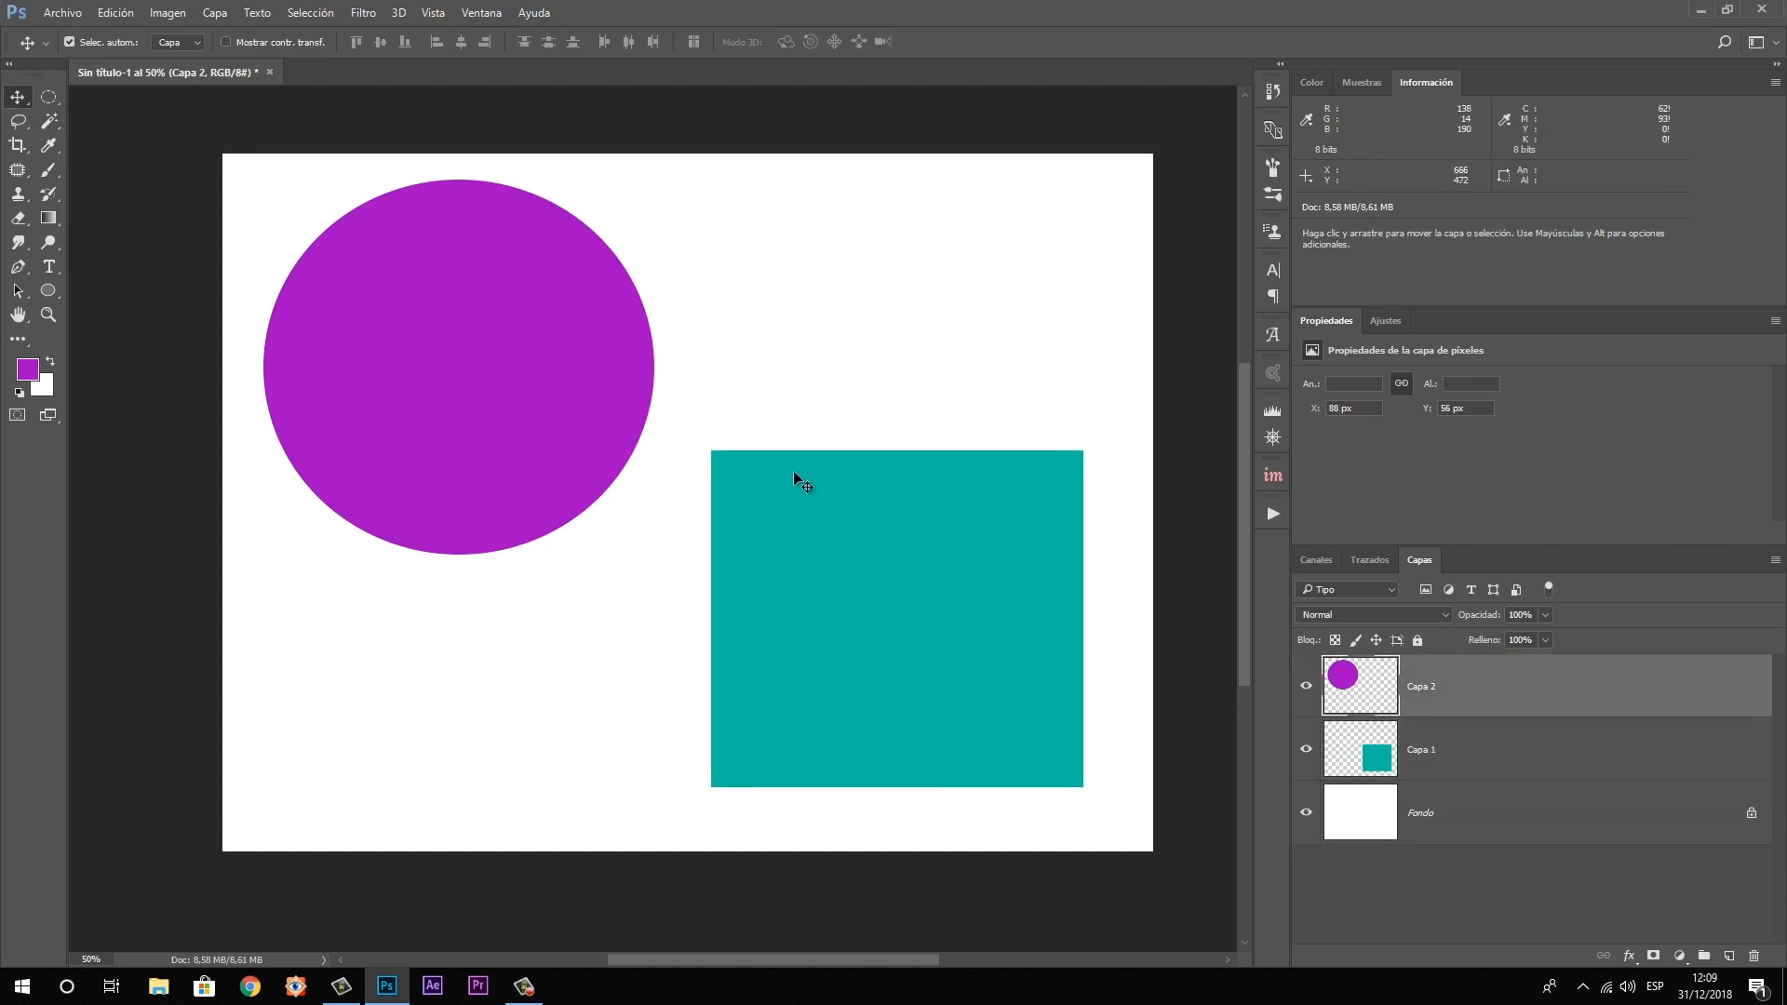
Switch back and forth between the rectangular and elliptical marquee tools, ending on the rectangular marquee
left_click(48, 97)
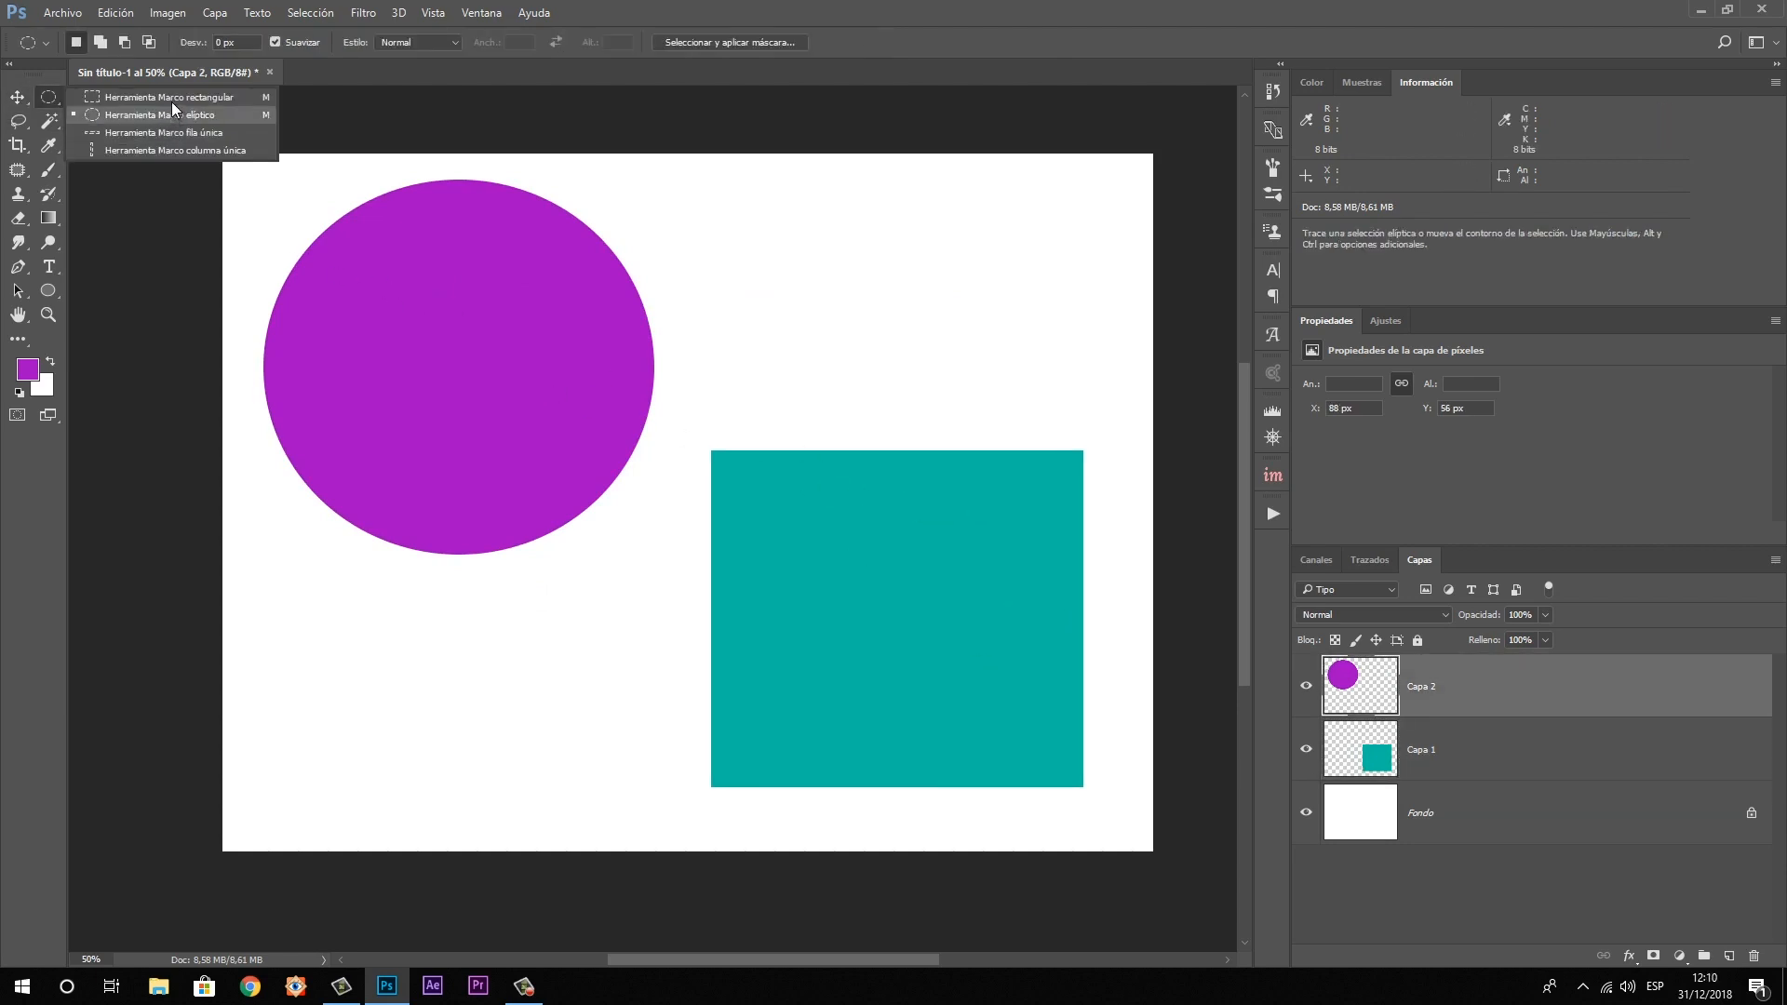
left_click(171, 100)
key("shift+m")
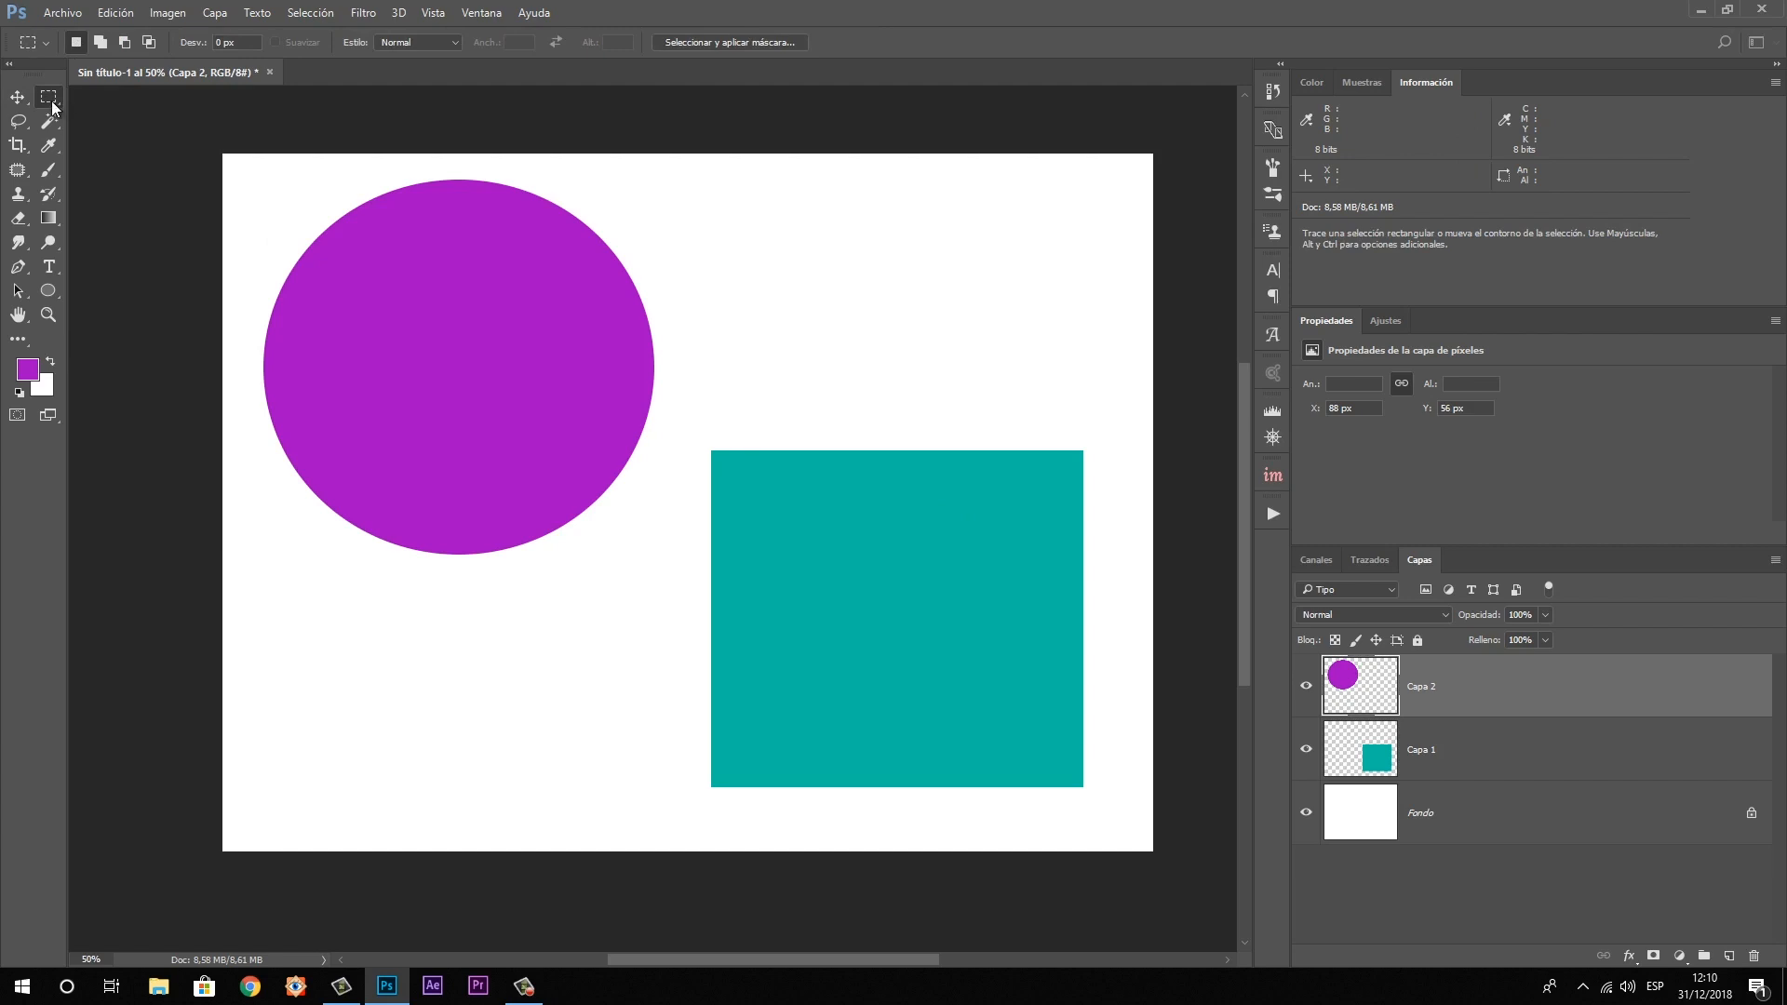
key("shift+m")
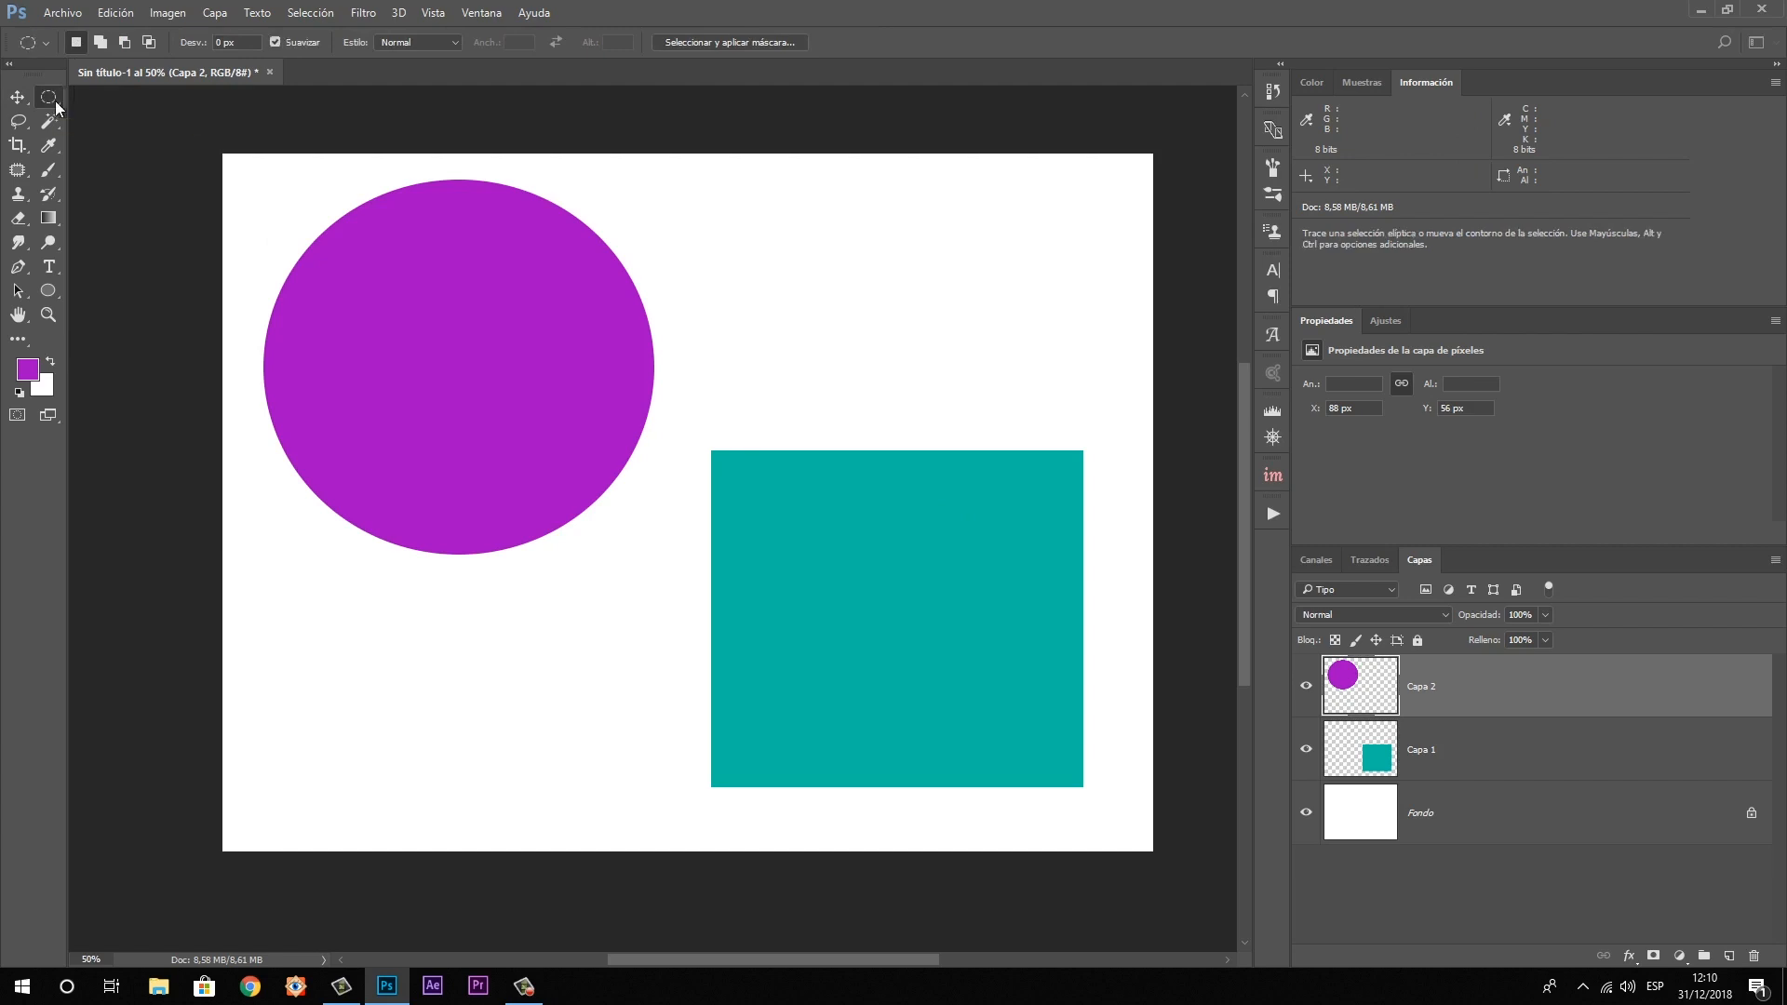
left_click(50, 100)
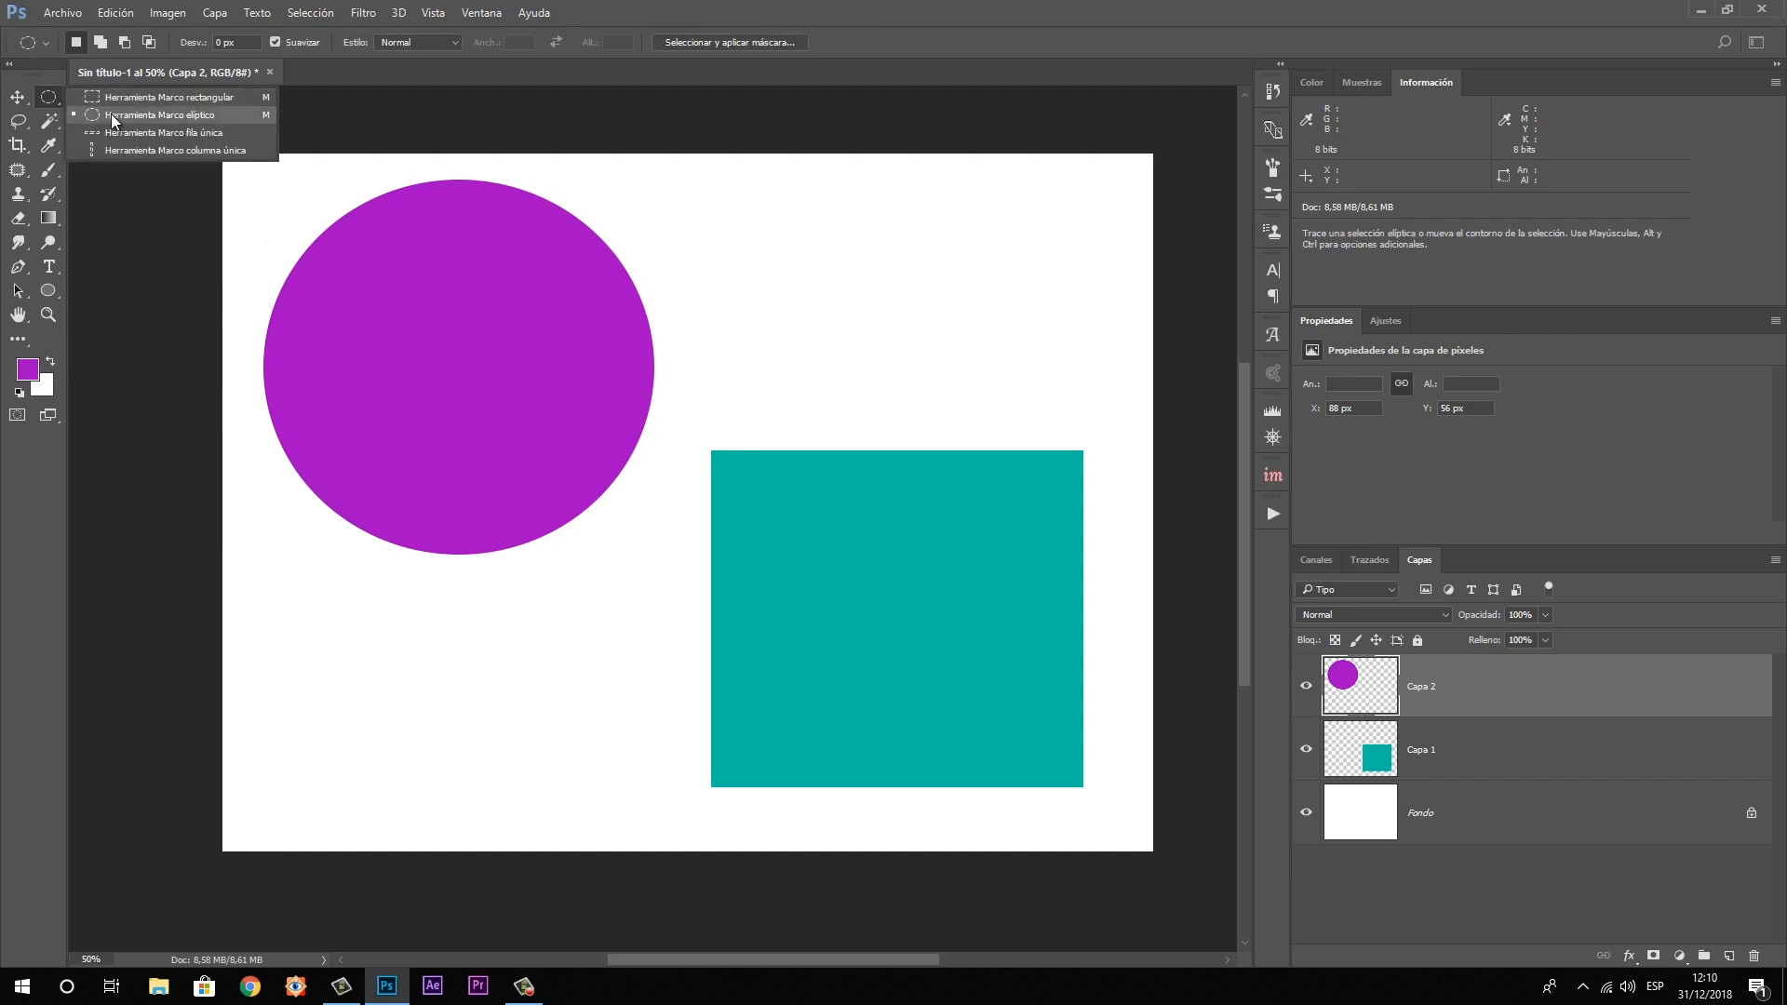
left_click(110, 95)
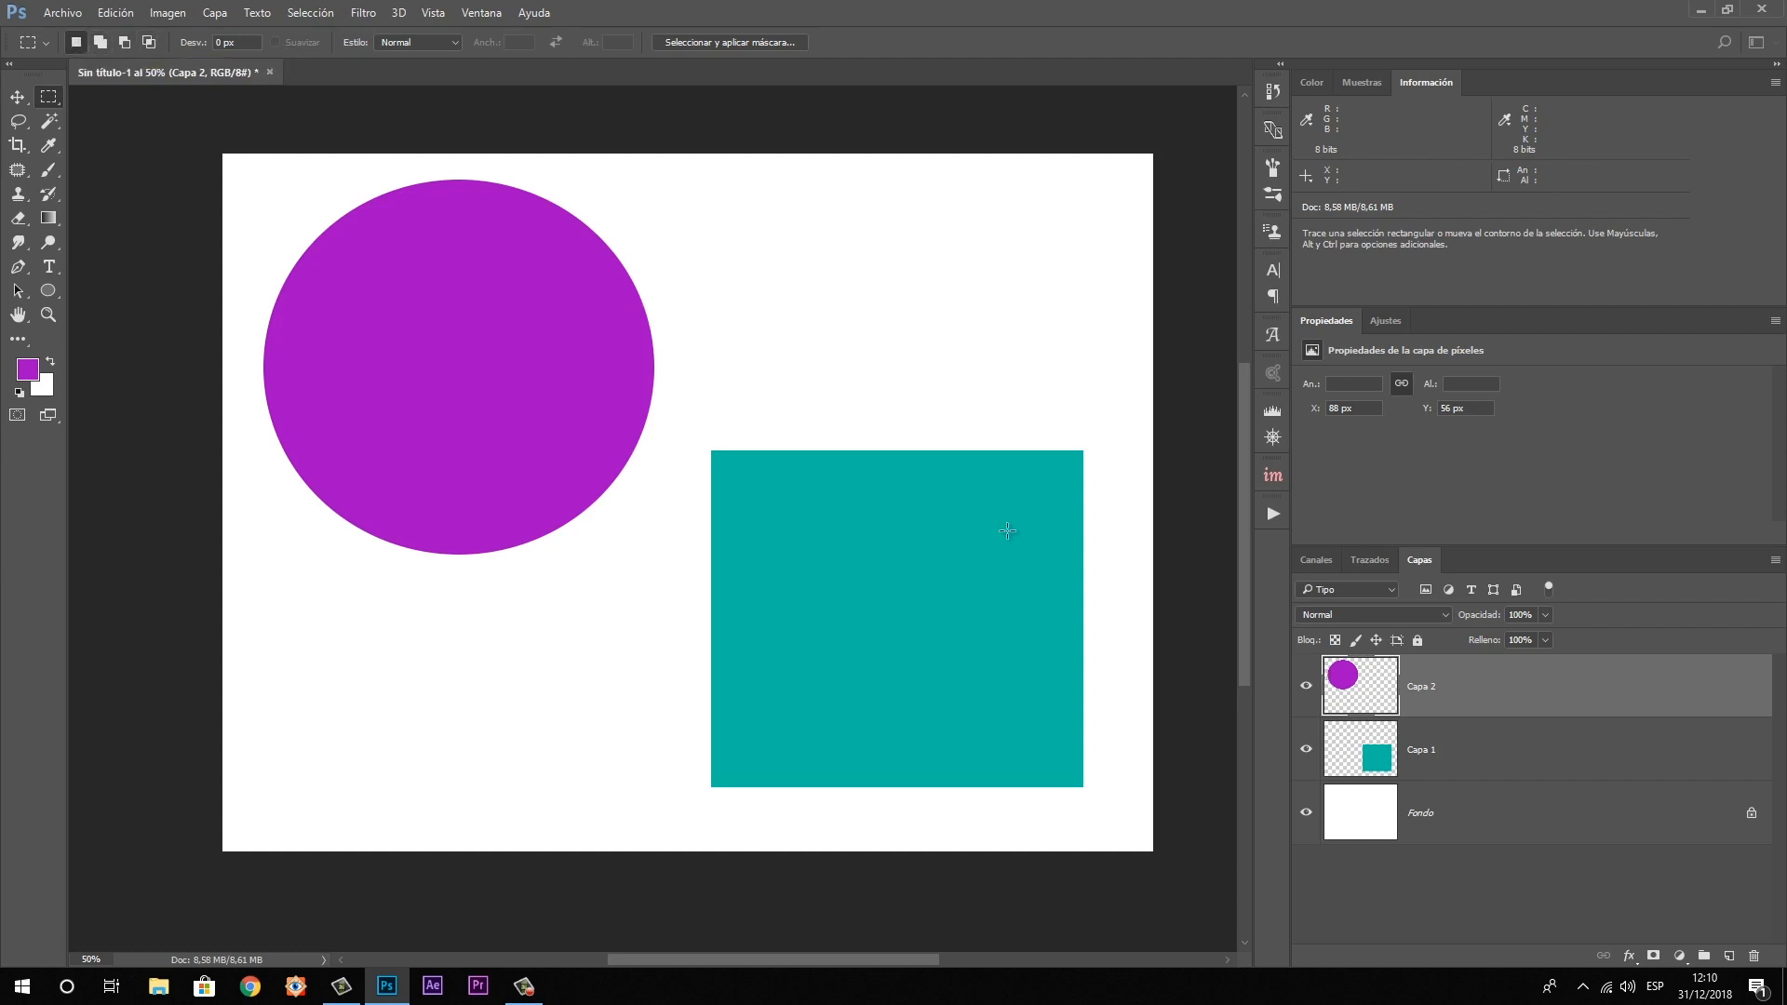
Delete the layers Capa 1 and Capa 2 together, leaving only the Fondo layer
left_click(1510, 758)
left_click(1515, 712, "shift")
key("Delete")
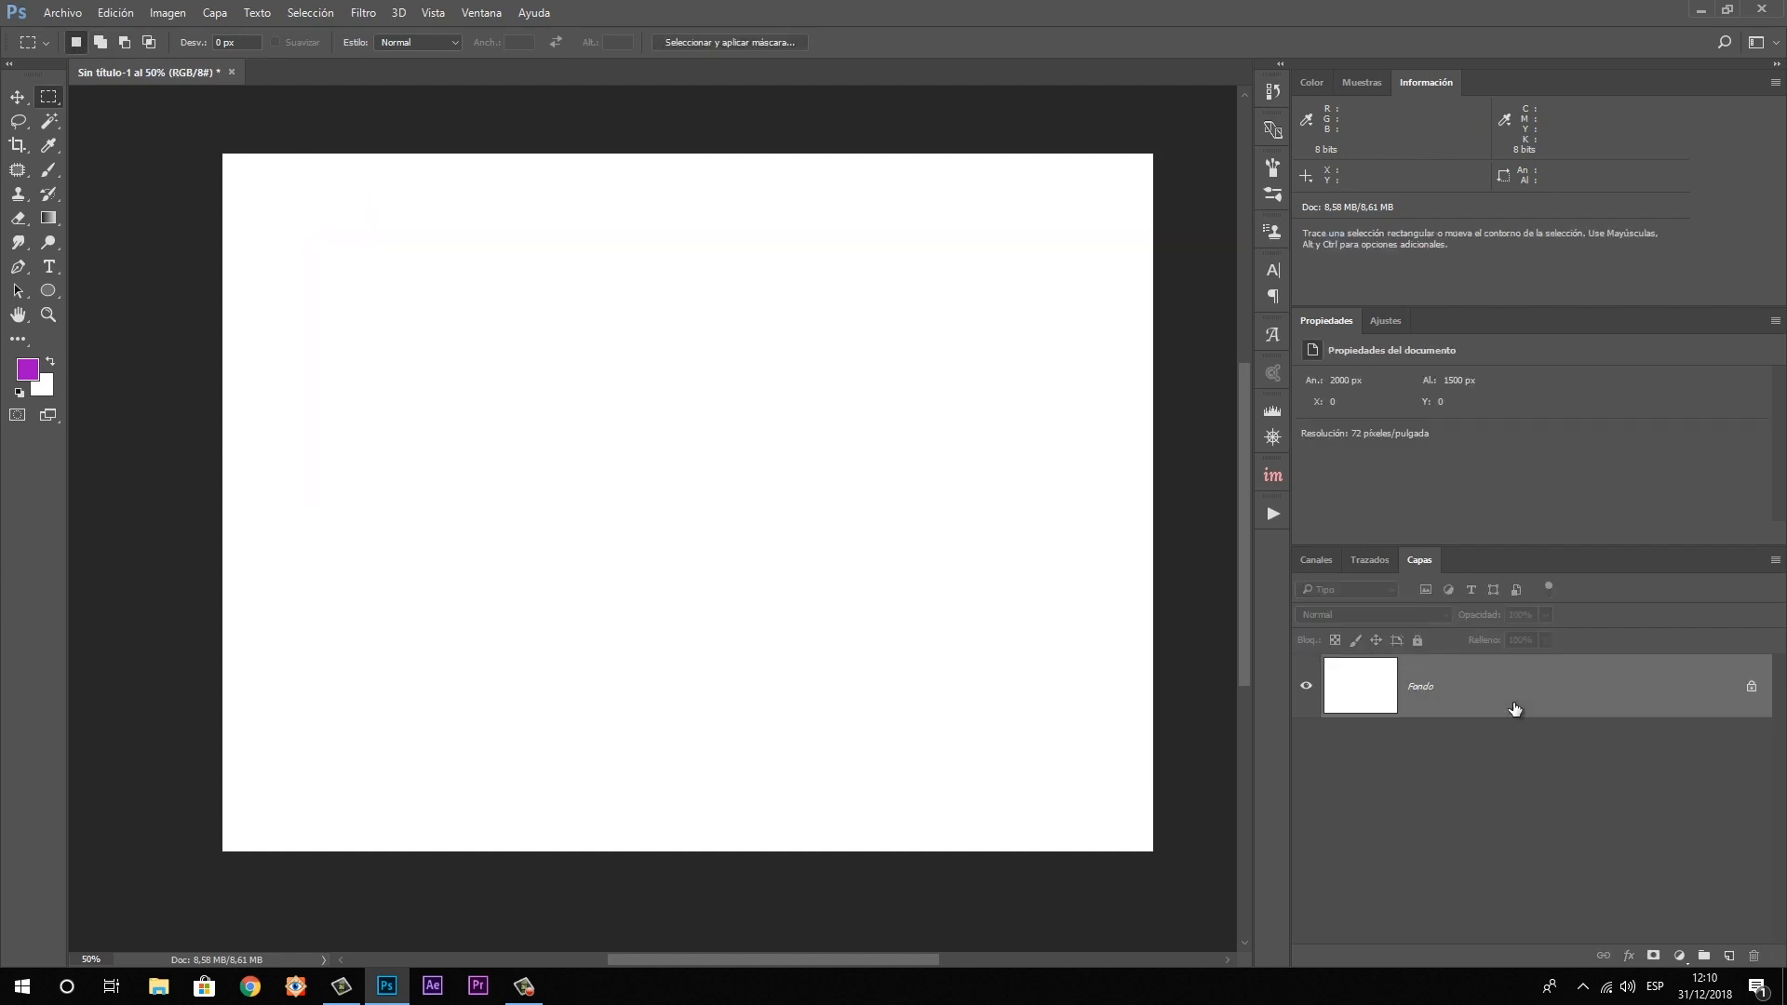
Make a rectangular selection about 690 × 642 px and add three overlapping rectangles at its upper right, lower right and lower left corners
left_click_drag(466, 270, 786, 568)
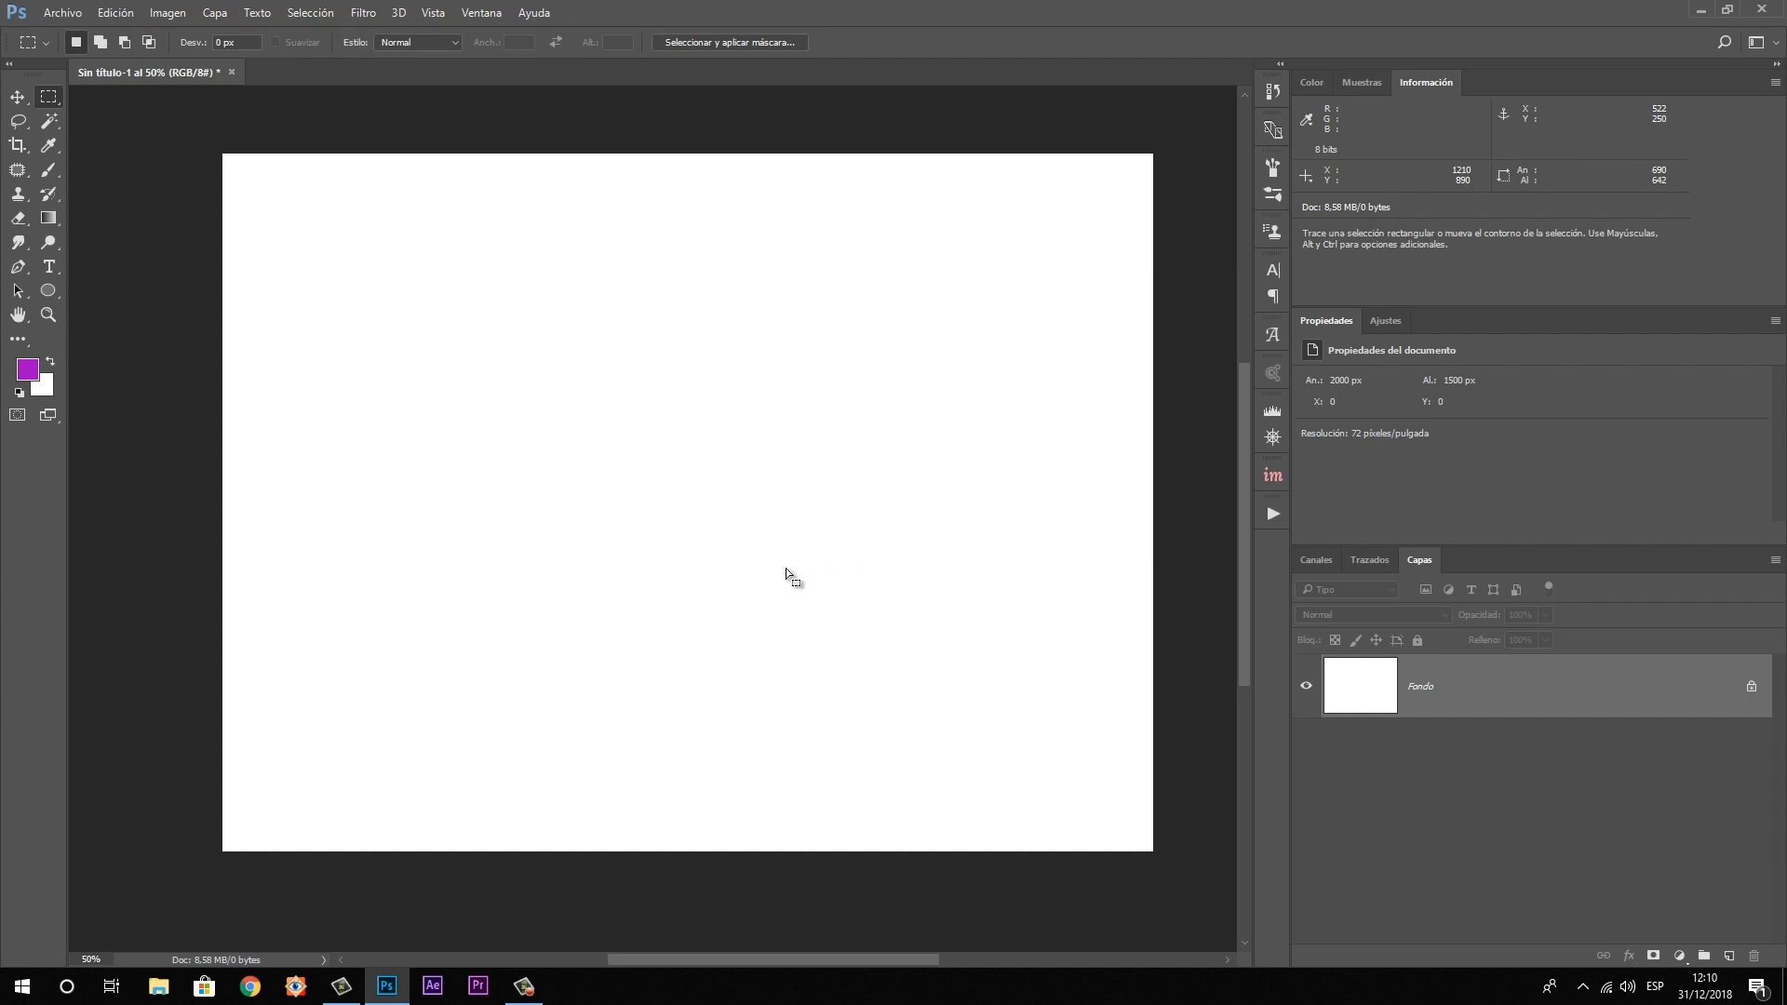
left_click(103, 42)
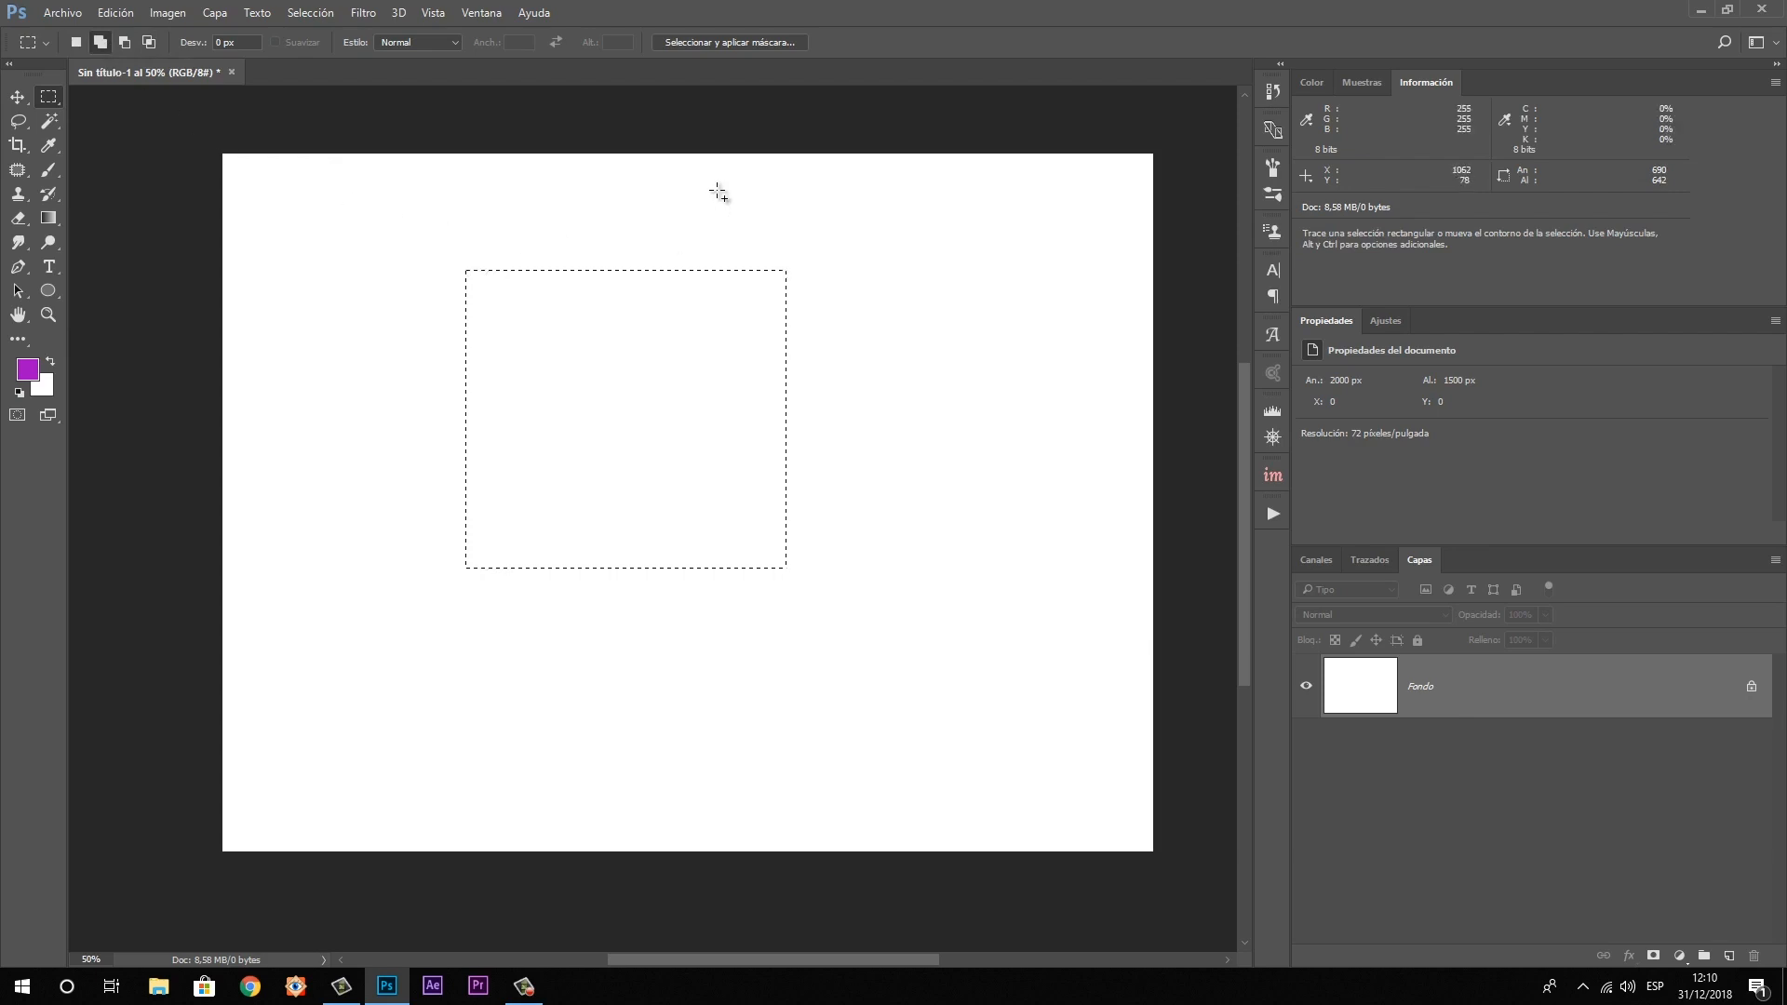
left_click_drag(717, 189, 934, 357)
left_click_drag(728, 525, 915, 684)
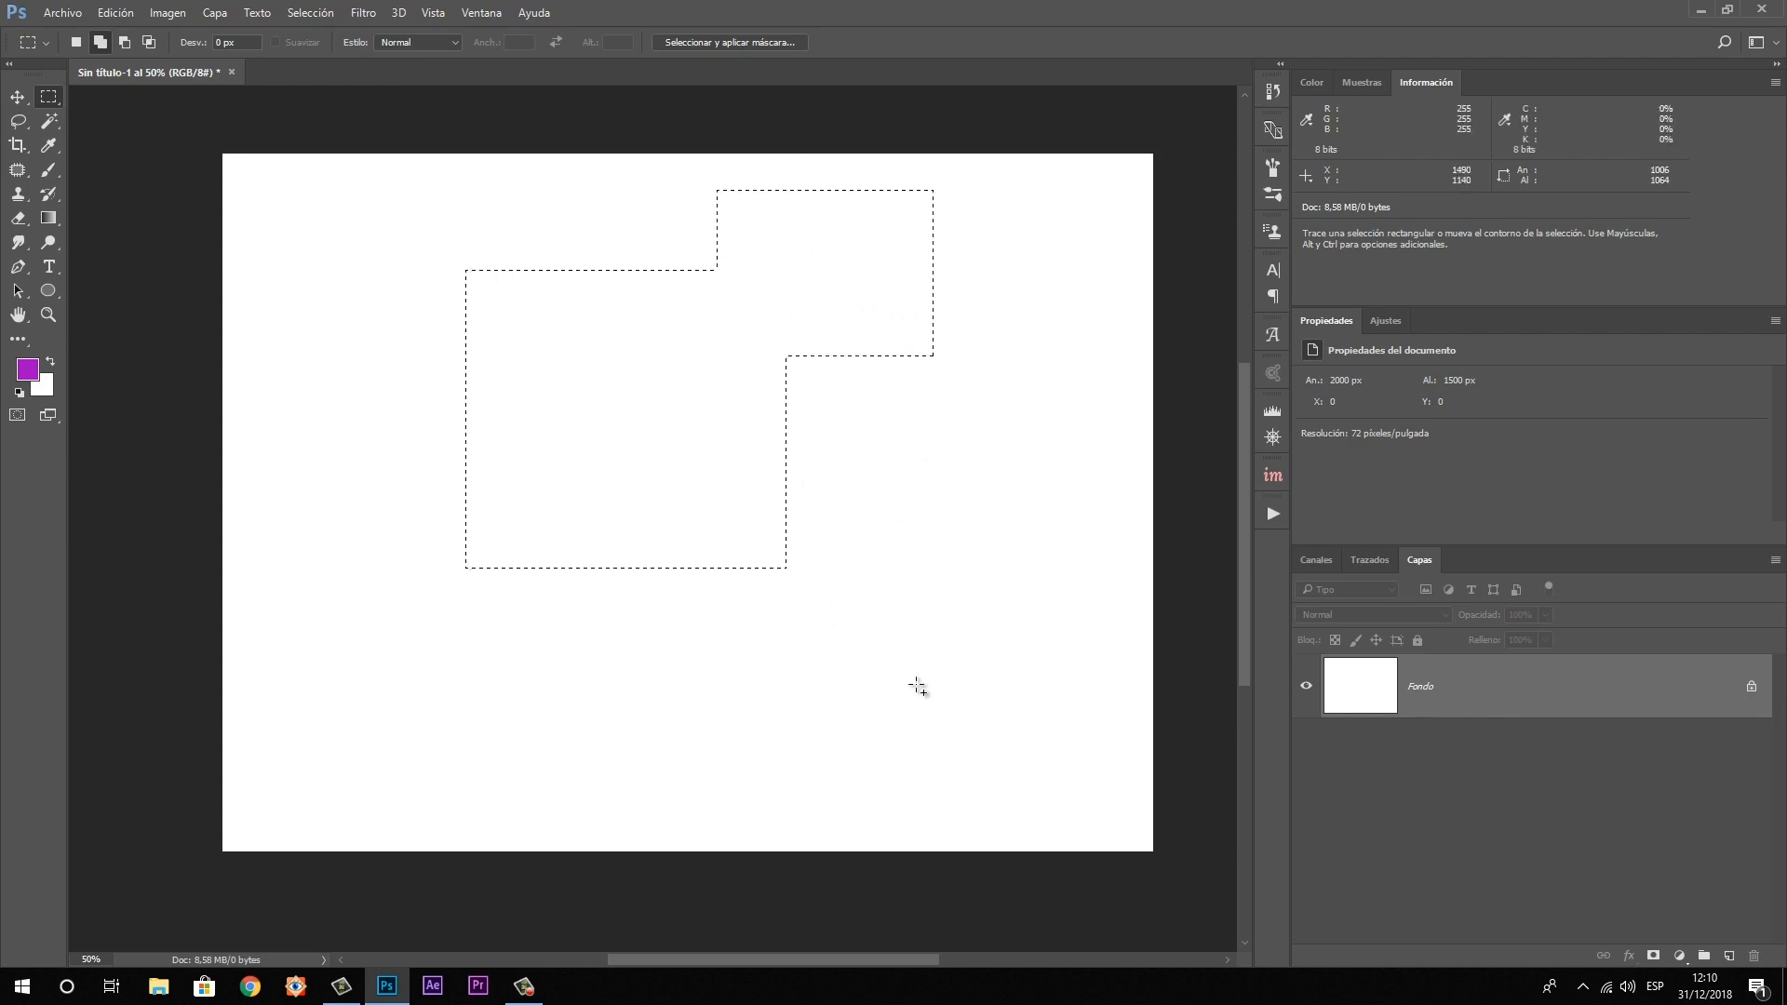
left_click_drag(396, 499, 553, 687)
Subtract small rectangles from the selection's lower left, lower right and upper right corners
left_click(123, 47)
left_click_drag(395, 622, 485, 730)
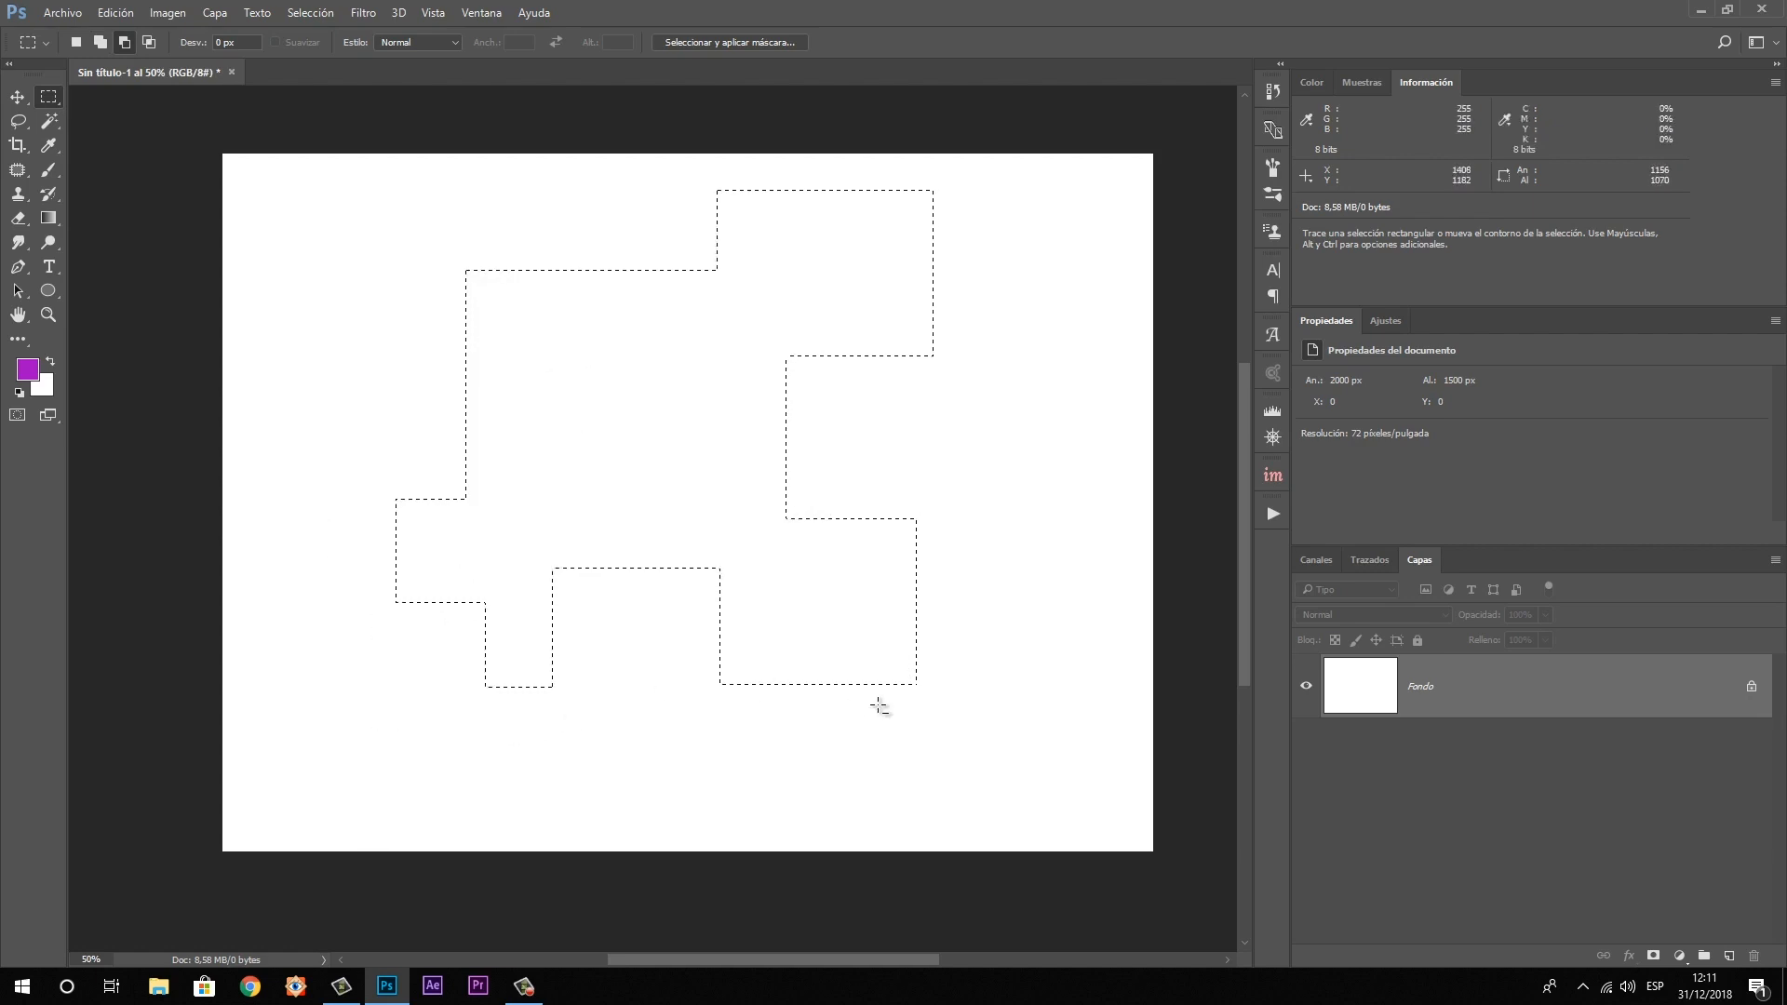
left_click_drag(878, 706, 1025, 609)
left_click_drag(970, 234, 836, 170)
Intersect the selection with a rectangle about 790 × 1246 px covering its left part
left_click(149, 42)
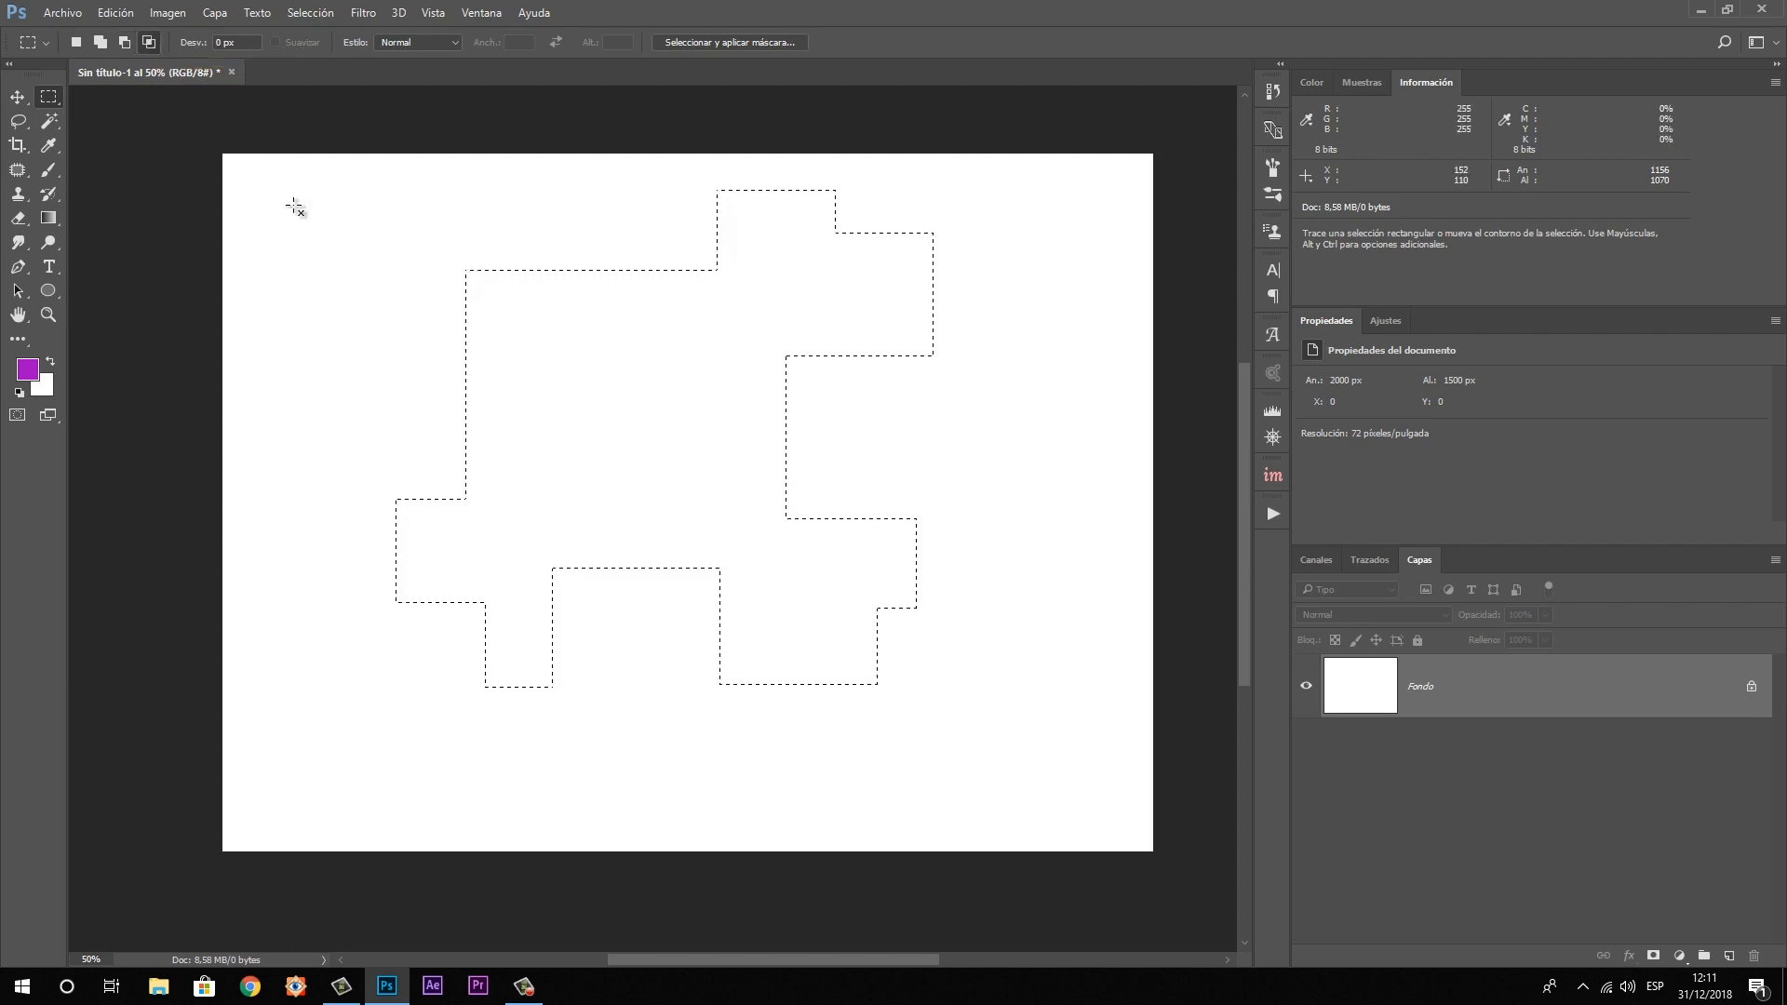
left_click_drag(293, 204, 670, 757)
key("Escape")
left_click_drag(305, 183, 674, 763)
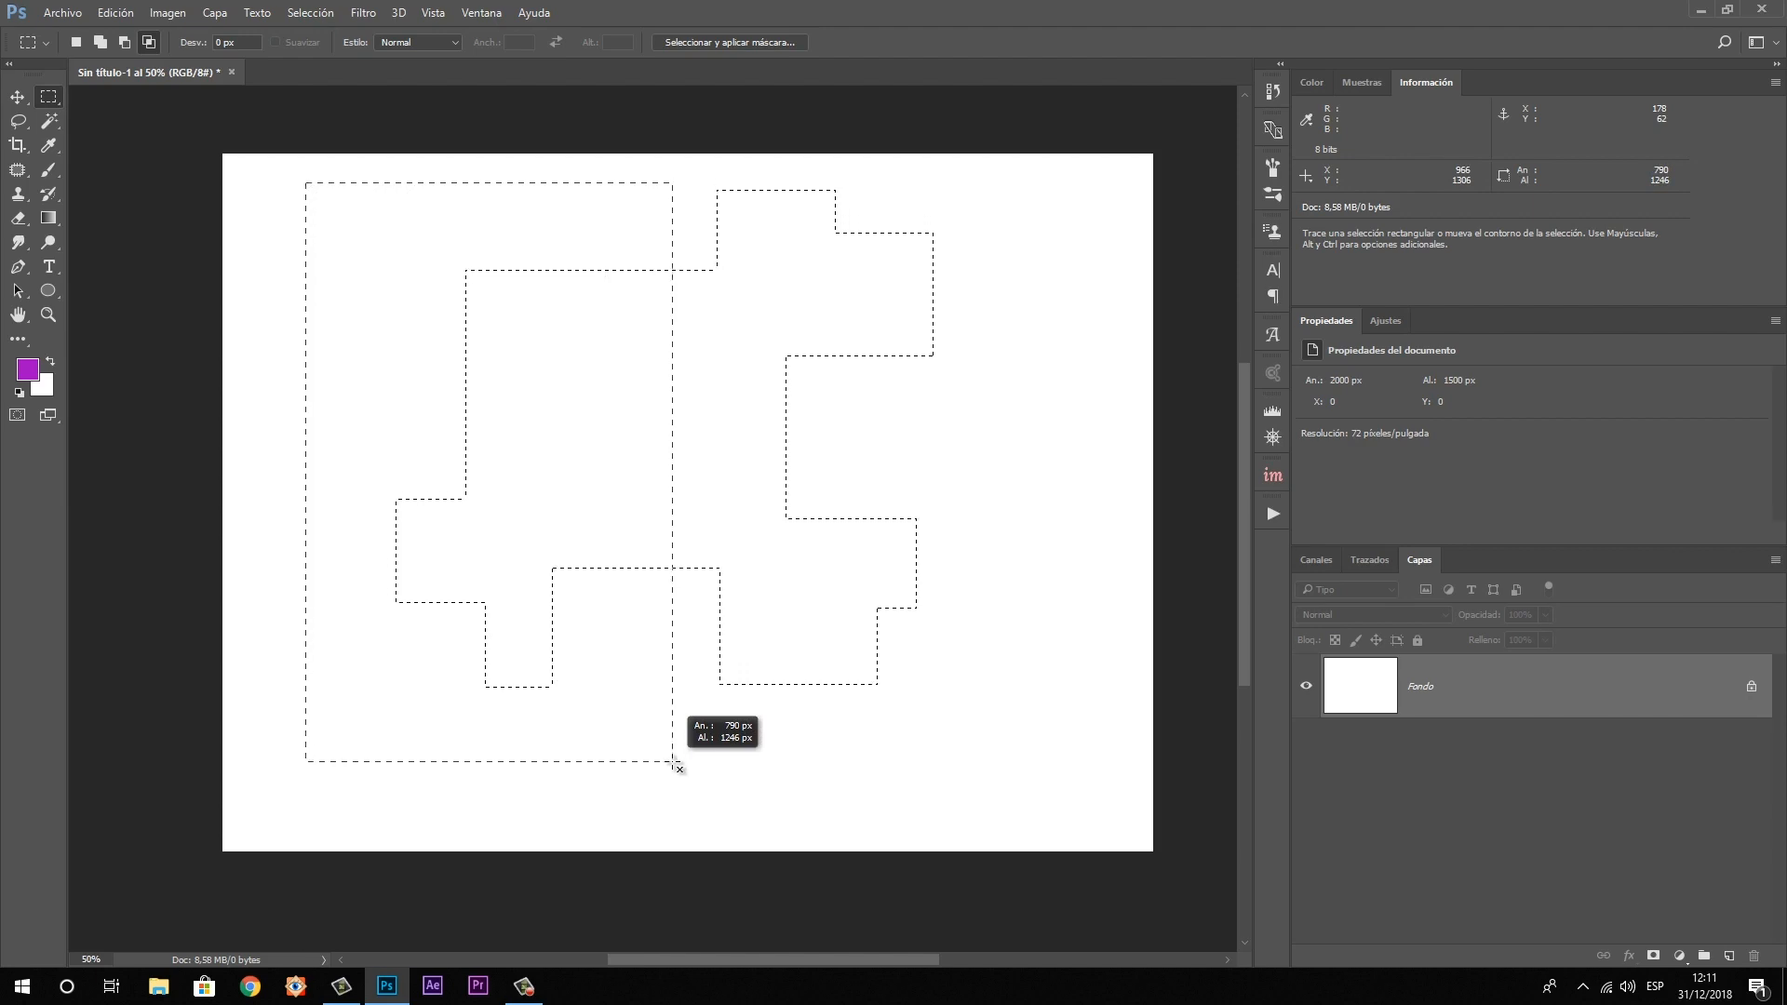
left_click_drag(674, 762, 671, 760)
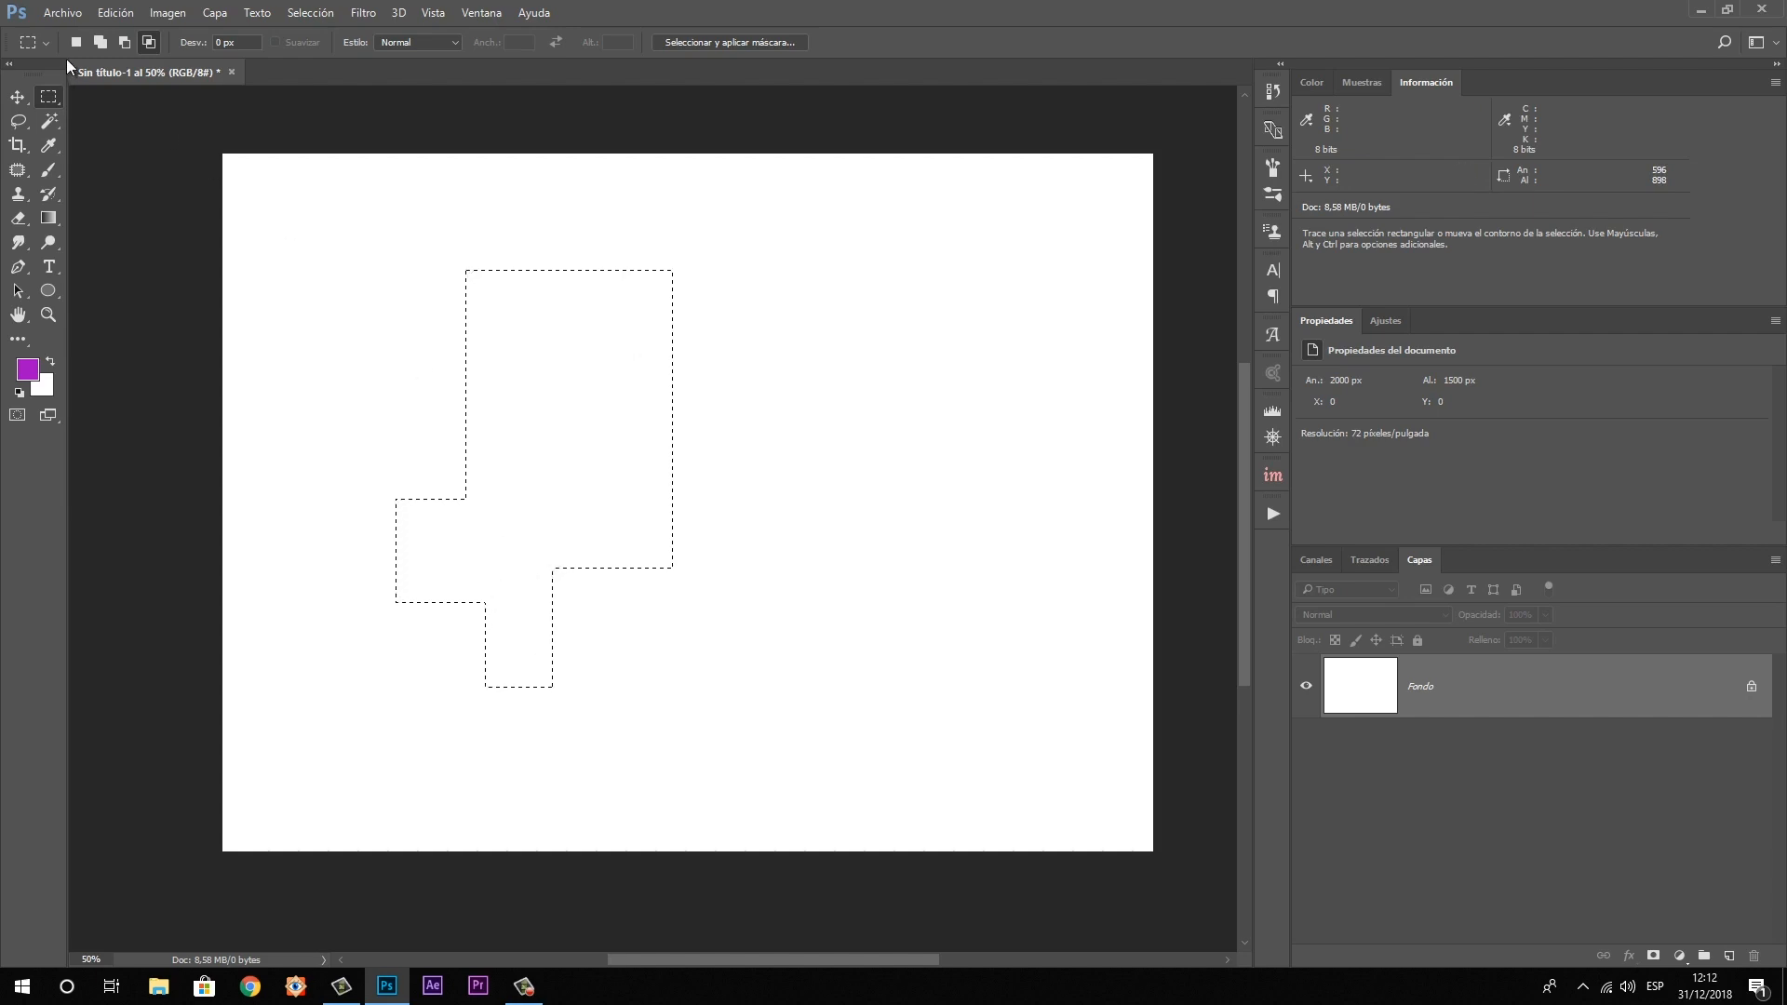
Subtract elliptical areas from the selection's upper right and lower right corners with the elliptical marquee, and clear the selection
right_click(51, 97)
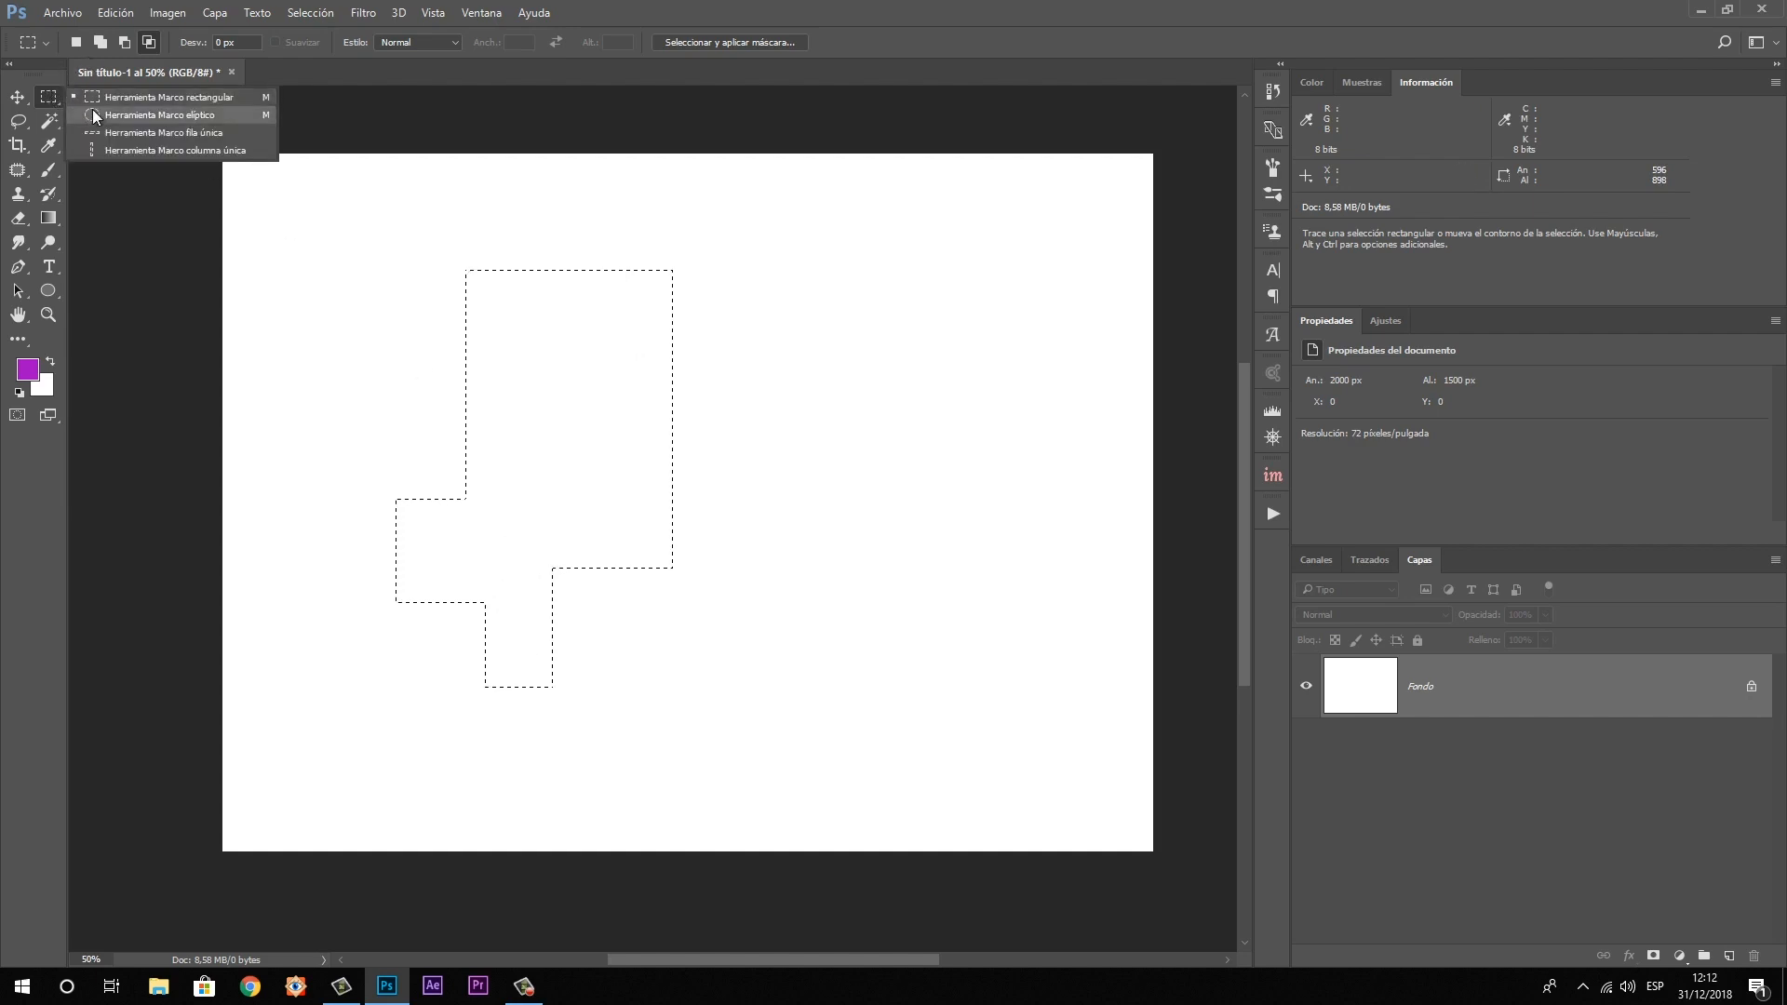
left_click(95, 117)
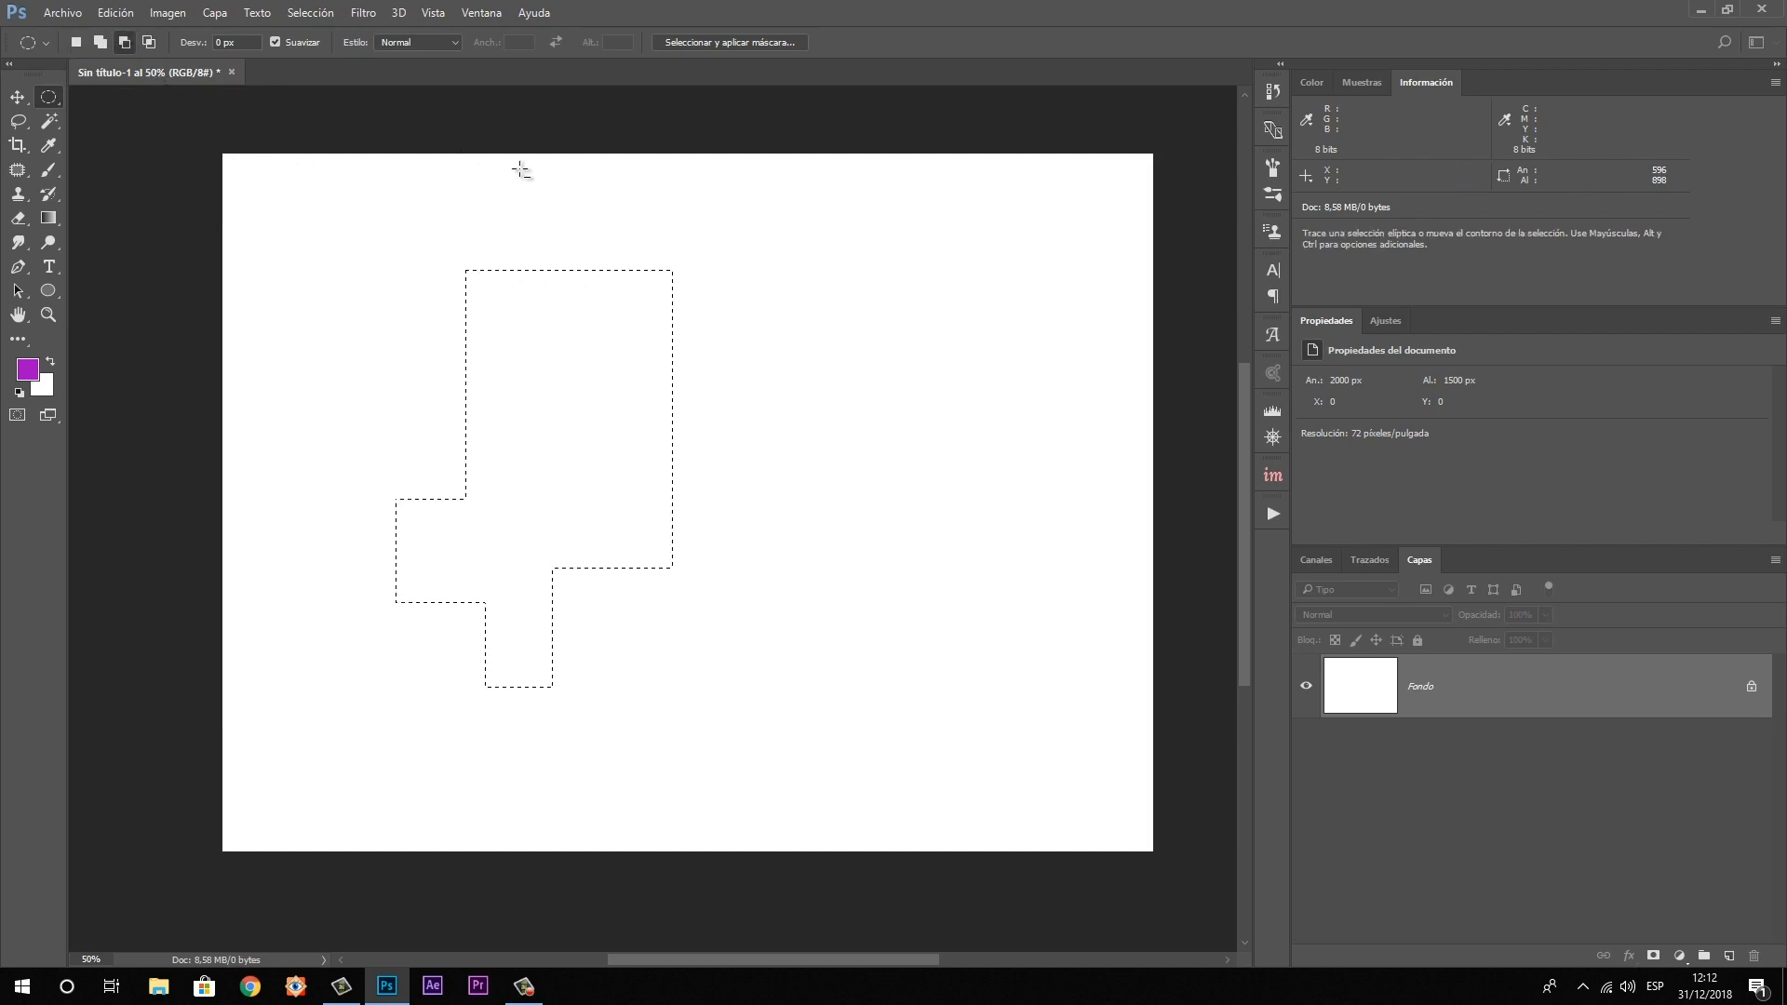
left_click_drag(570, 198, 798, 446)
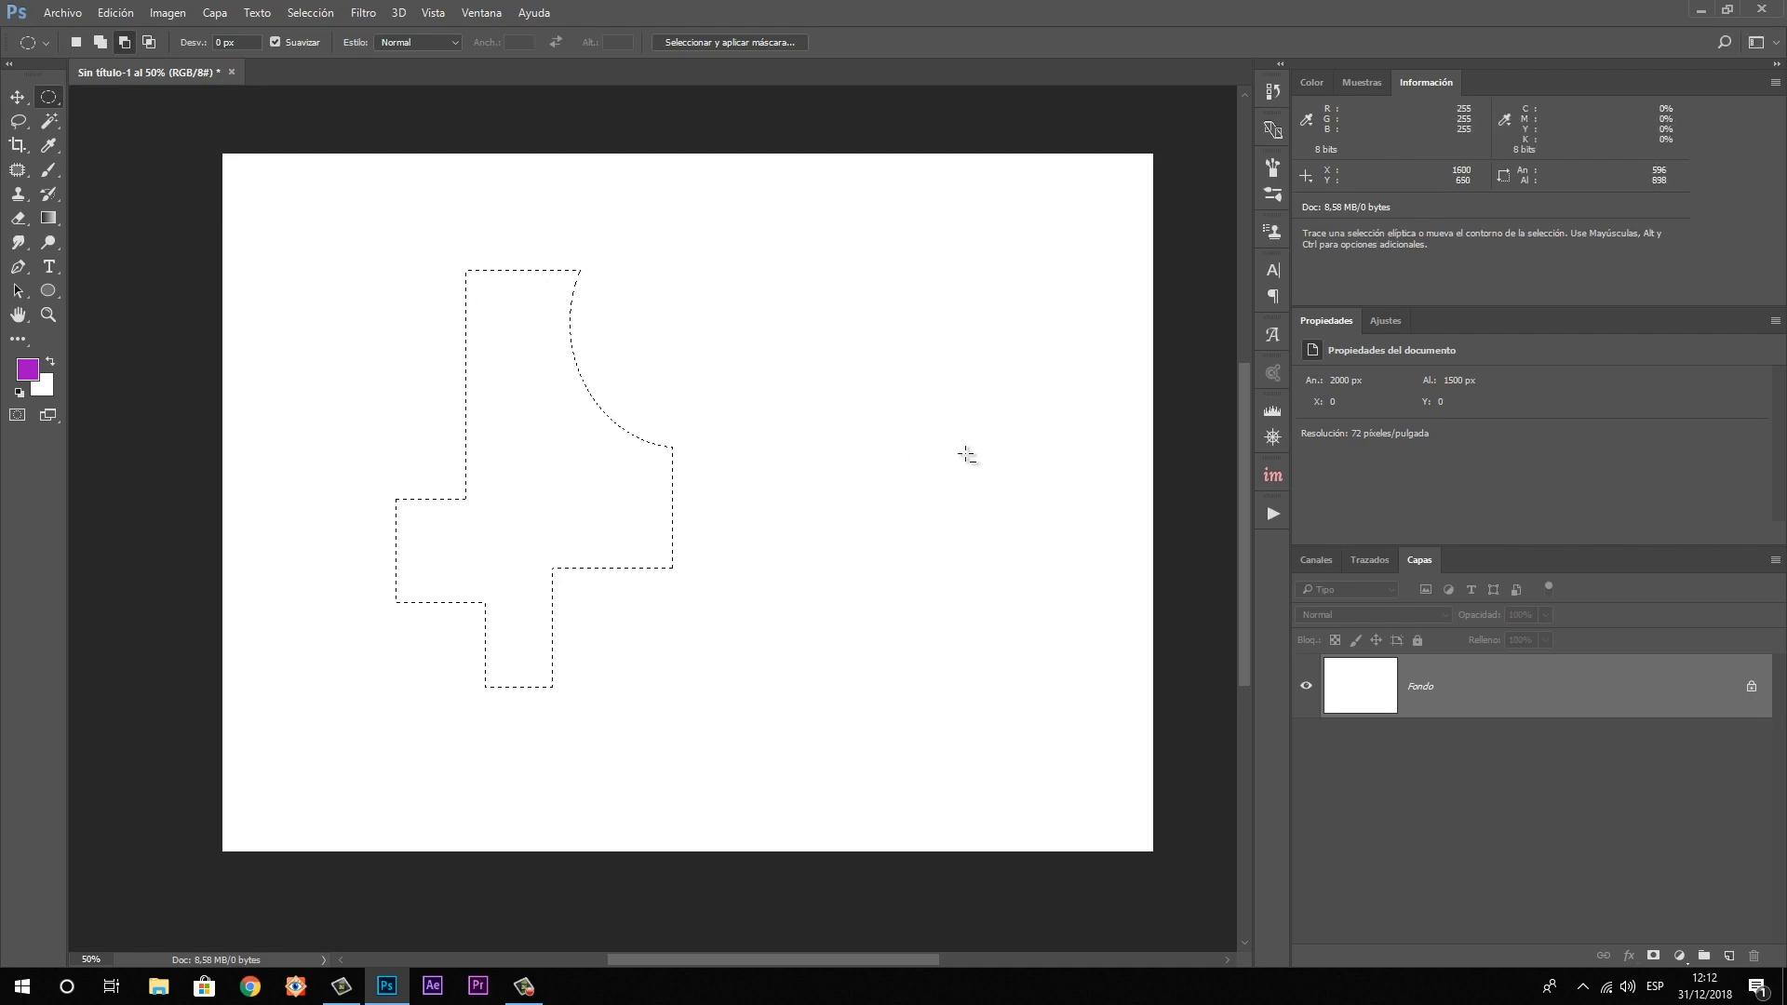
left_click_drag(587, 630, 722, 508)
left_click(415, 171)
Make a perfectly circular selection about 932 px across, drawn outward from the canvas center, and add a new layer to paint on
key("shift+alt")
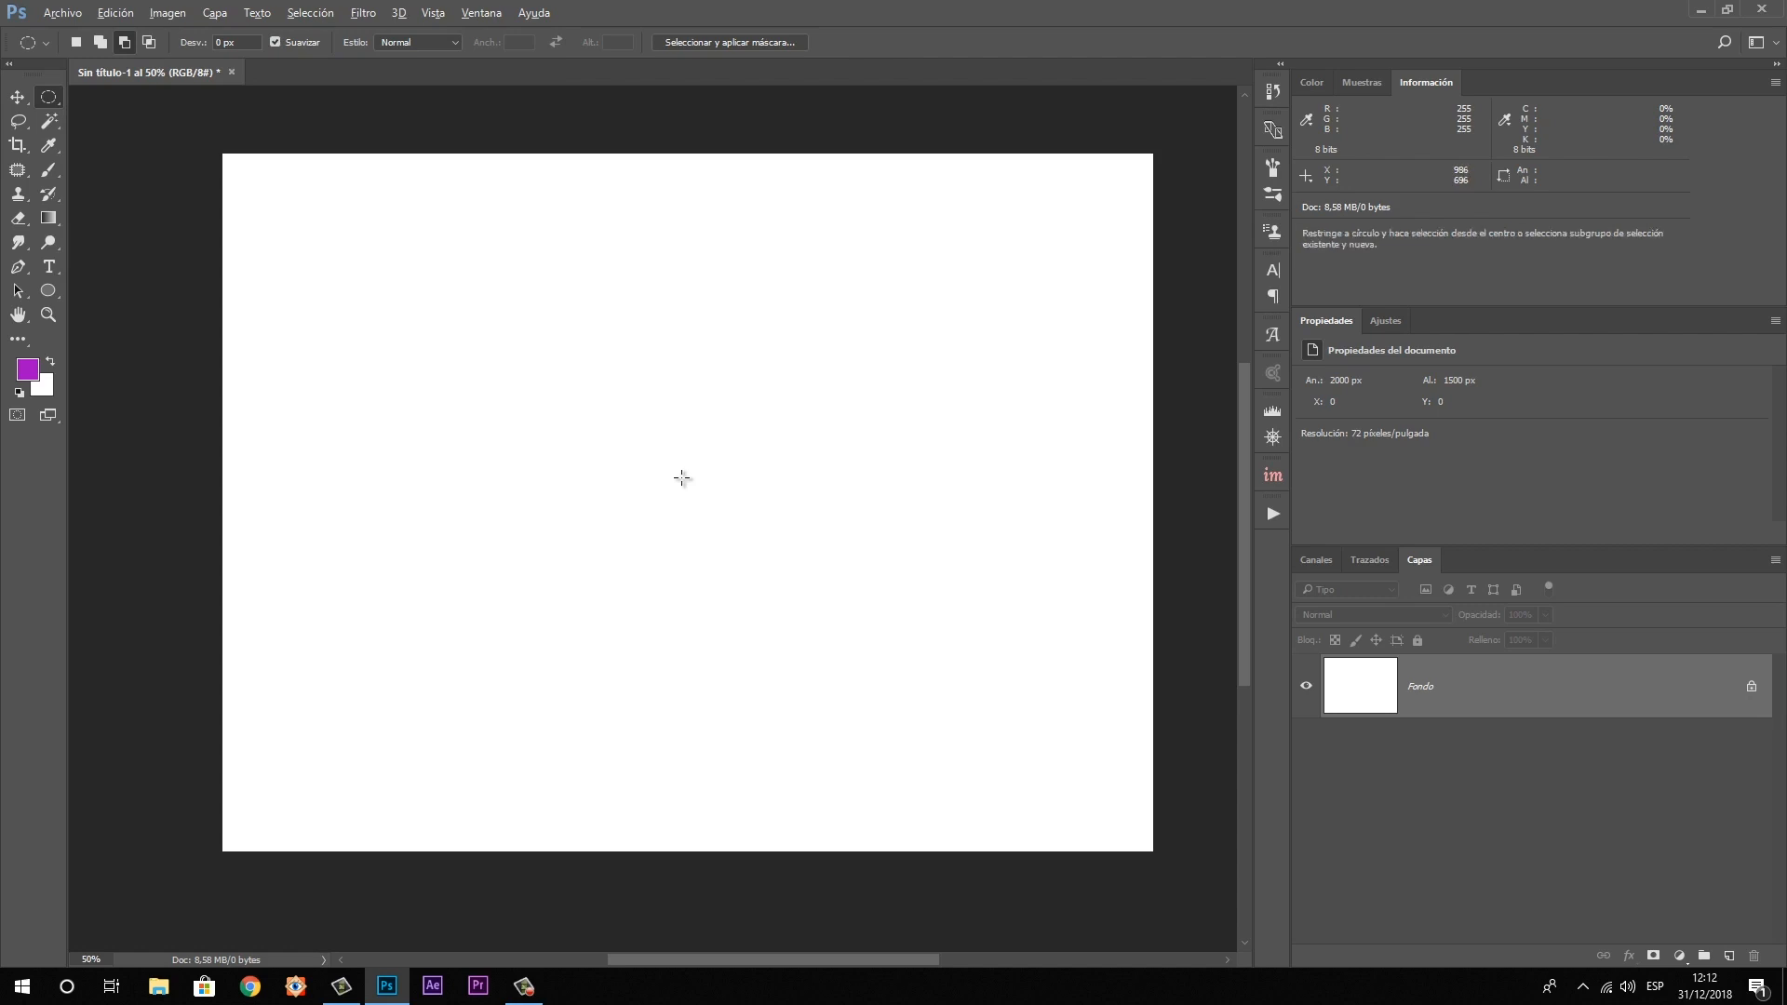
left_click_drag(682, 477, 901, 696)
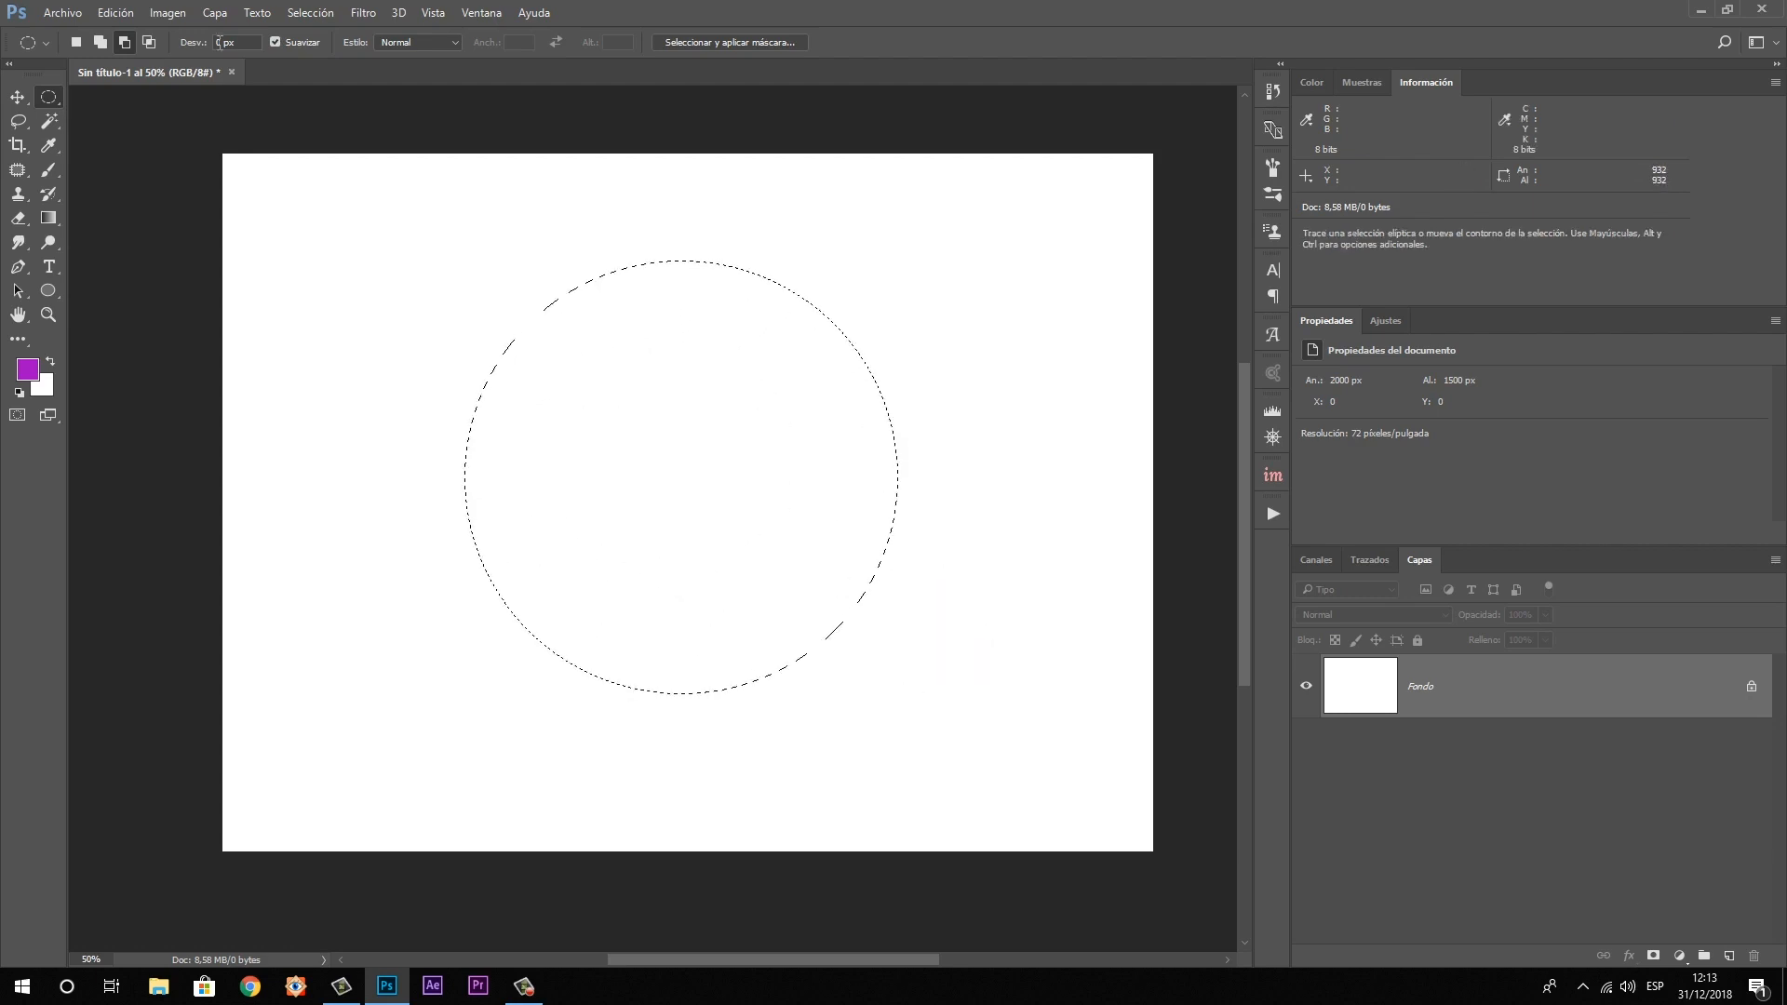
left_click(48, 170)
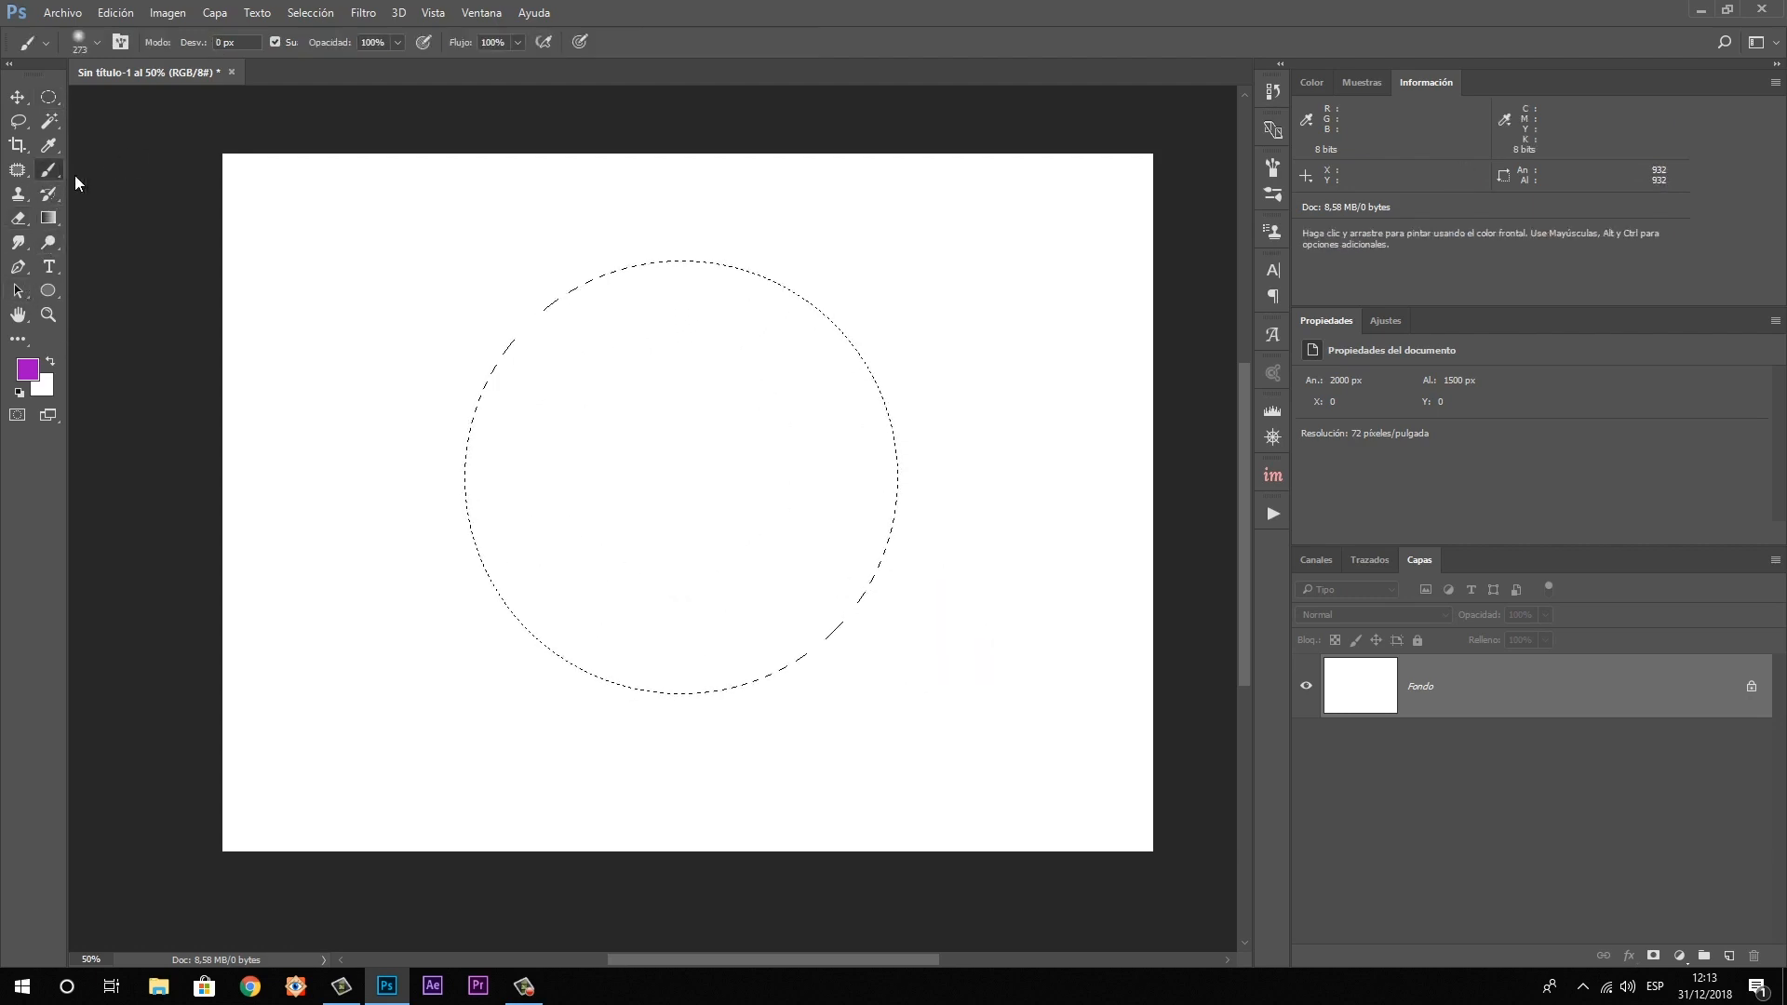
left_click(1727, 956)
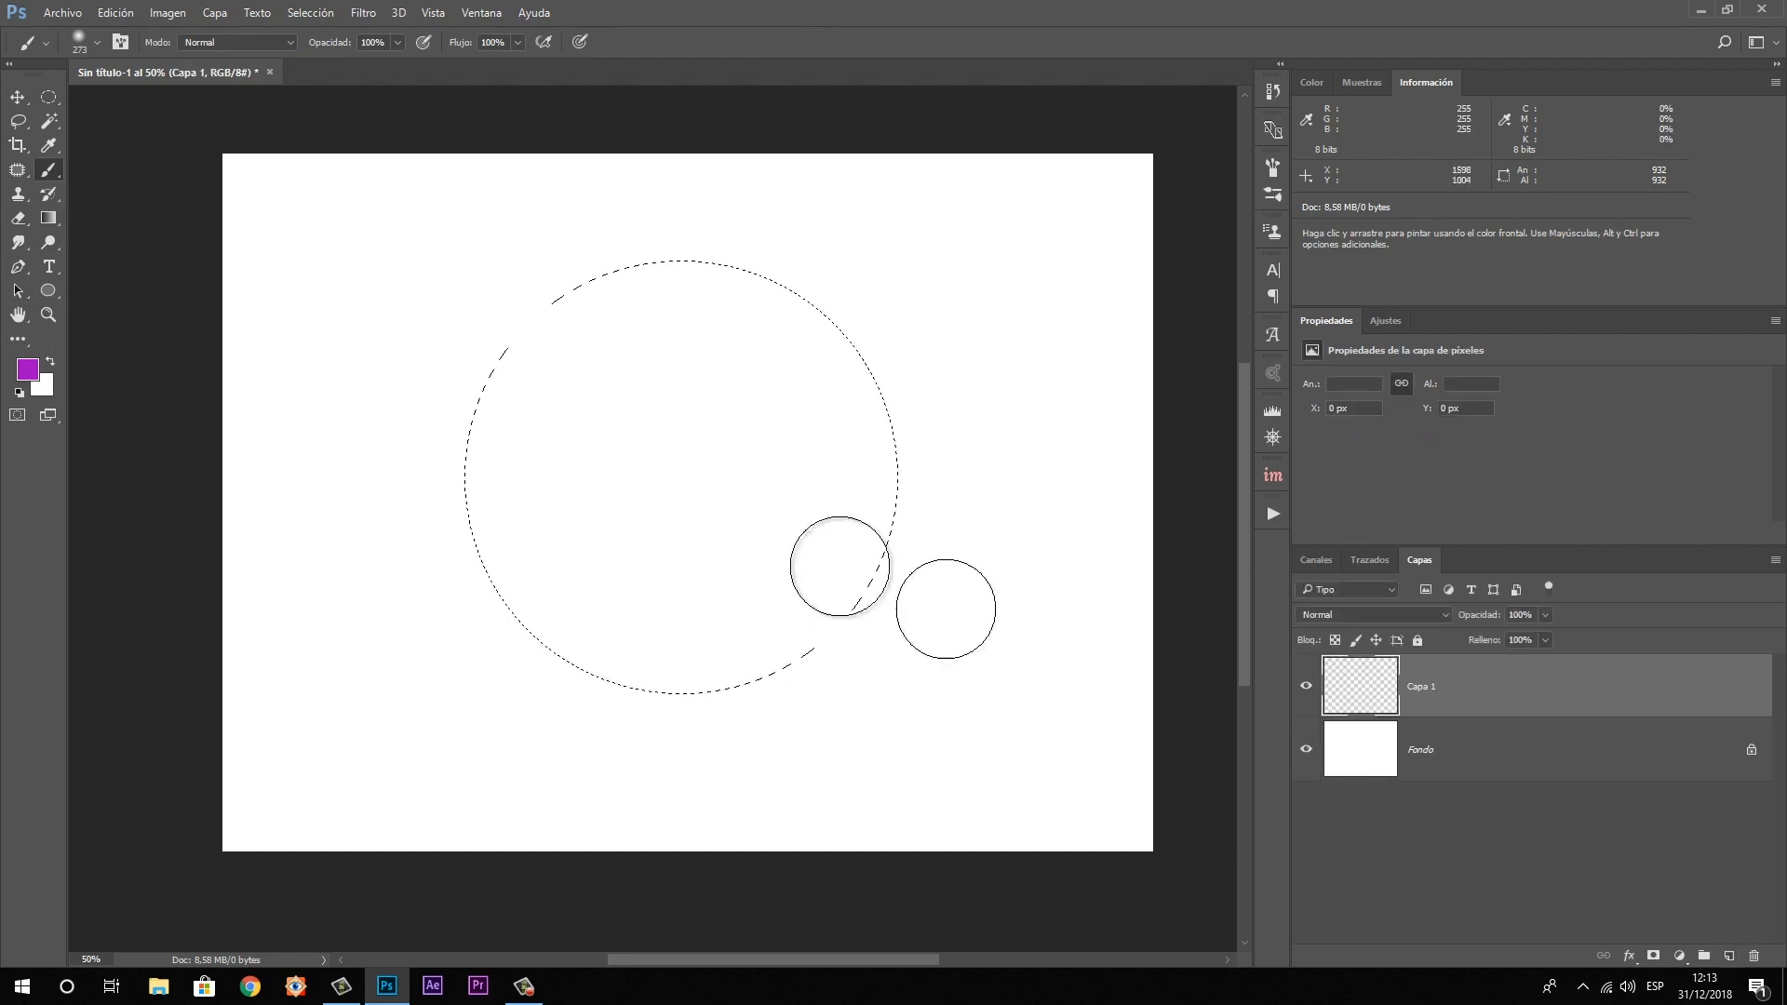
Paint the circular selection solid purple with the brush, and deselect it to examine the circle's edge up close
mouse_move(598, 307)
left_mouse_down()
mouse_move(541, 351)
mouse_move(520, 341)
mouse_move(486, 541)
mouse_move(505, 584)
mouse_move(631, 302)
mouse_move(556, 499)
mouse_move(532, 701)
mouse_move(780, 185)
mouse_move(638, 564)
mouse_move(614, 747)
mouse_move(823, 254)
mouse_move(666, 689)
mouse_move(711, 801)
mouse_move(848, 491)
mouse_move(954, 462)
mouse_move(658, 518)
left_mouse_up()
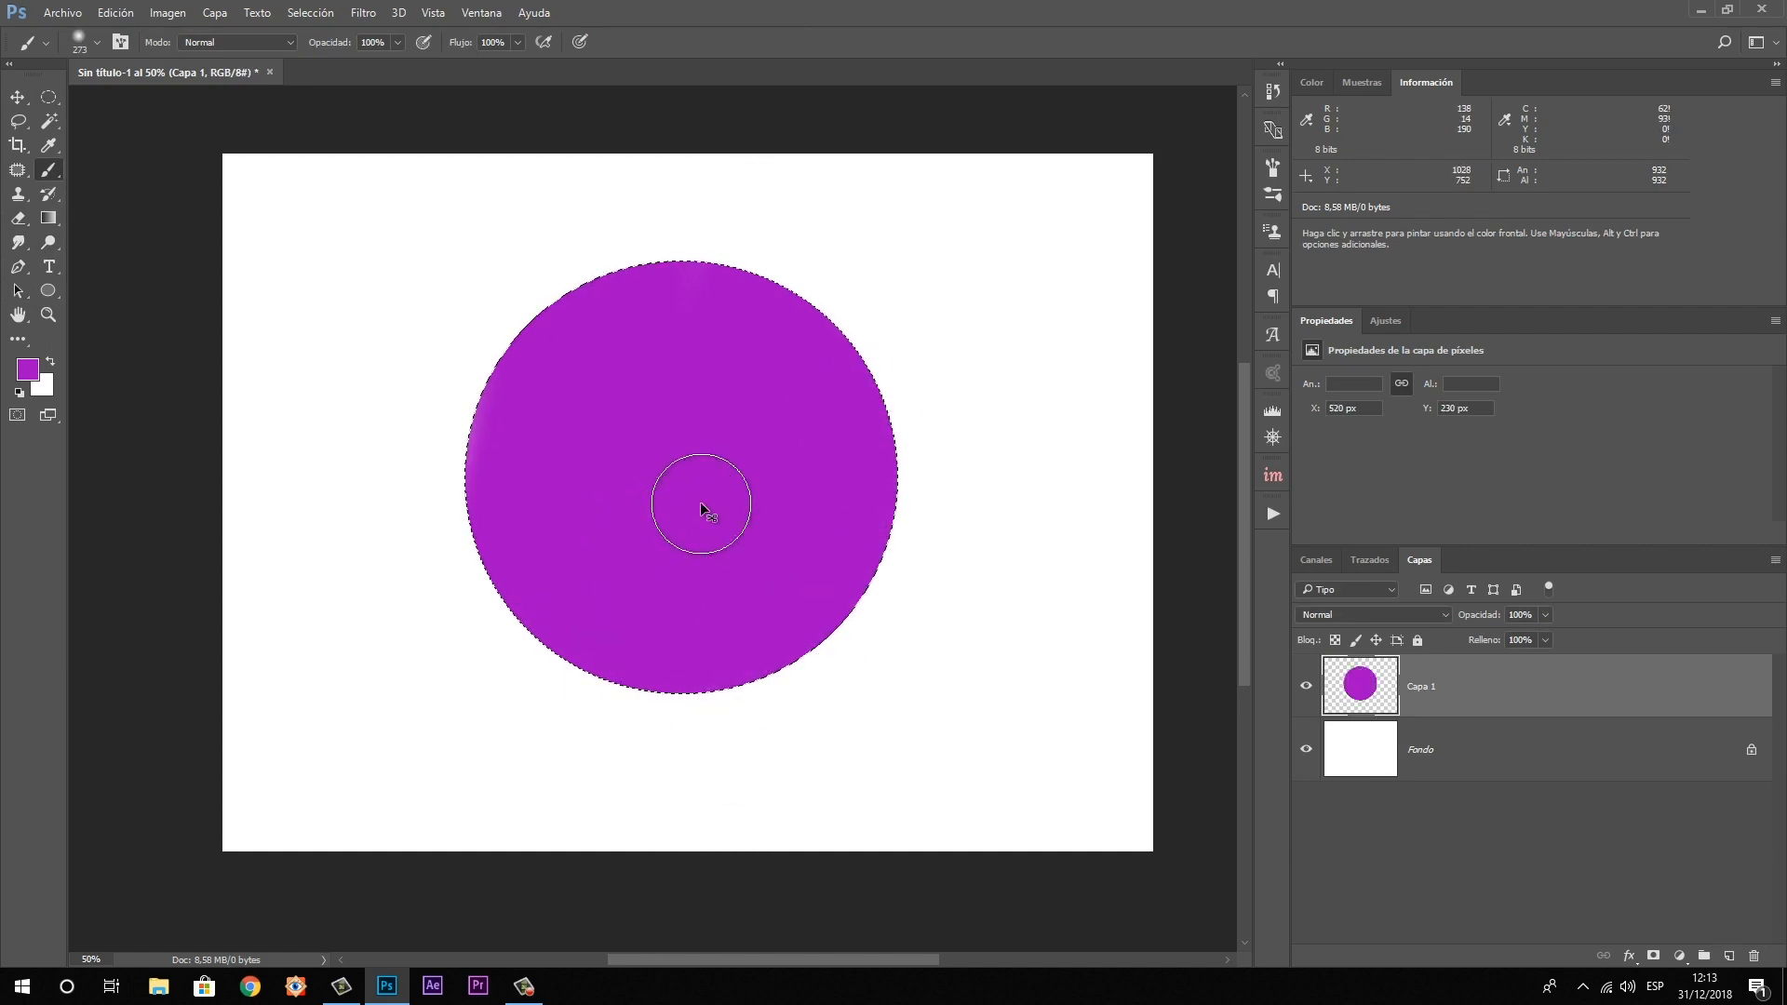
key("ctrl")
key("ctrl+d")
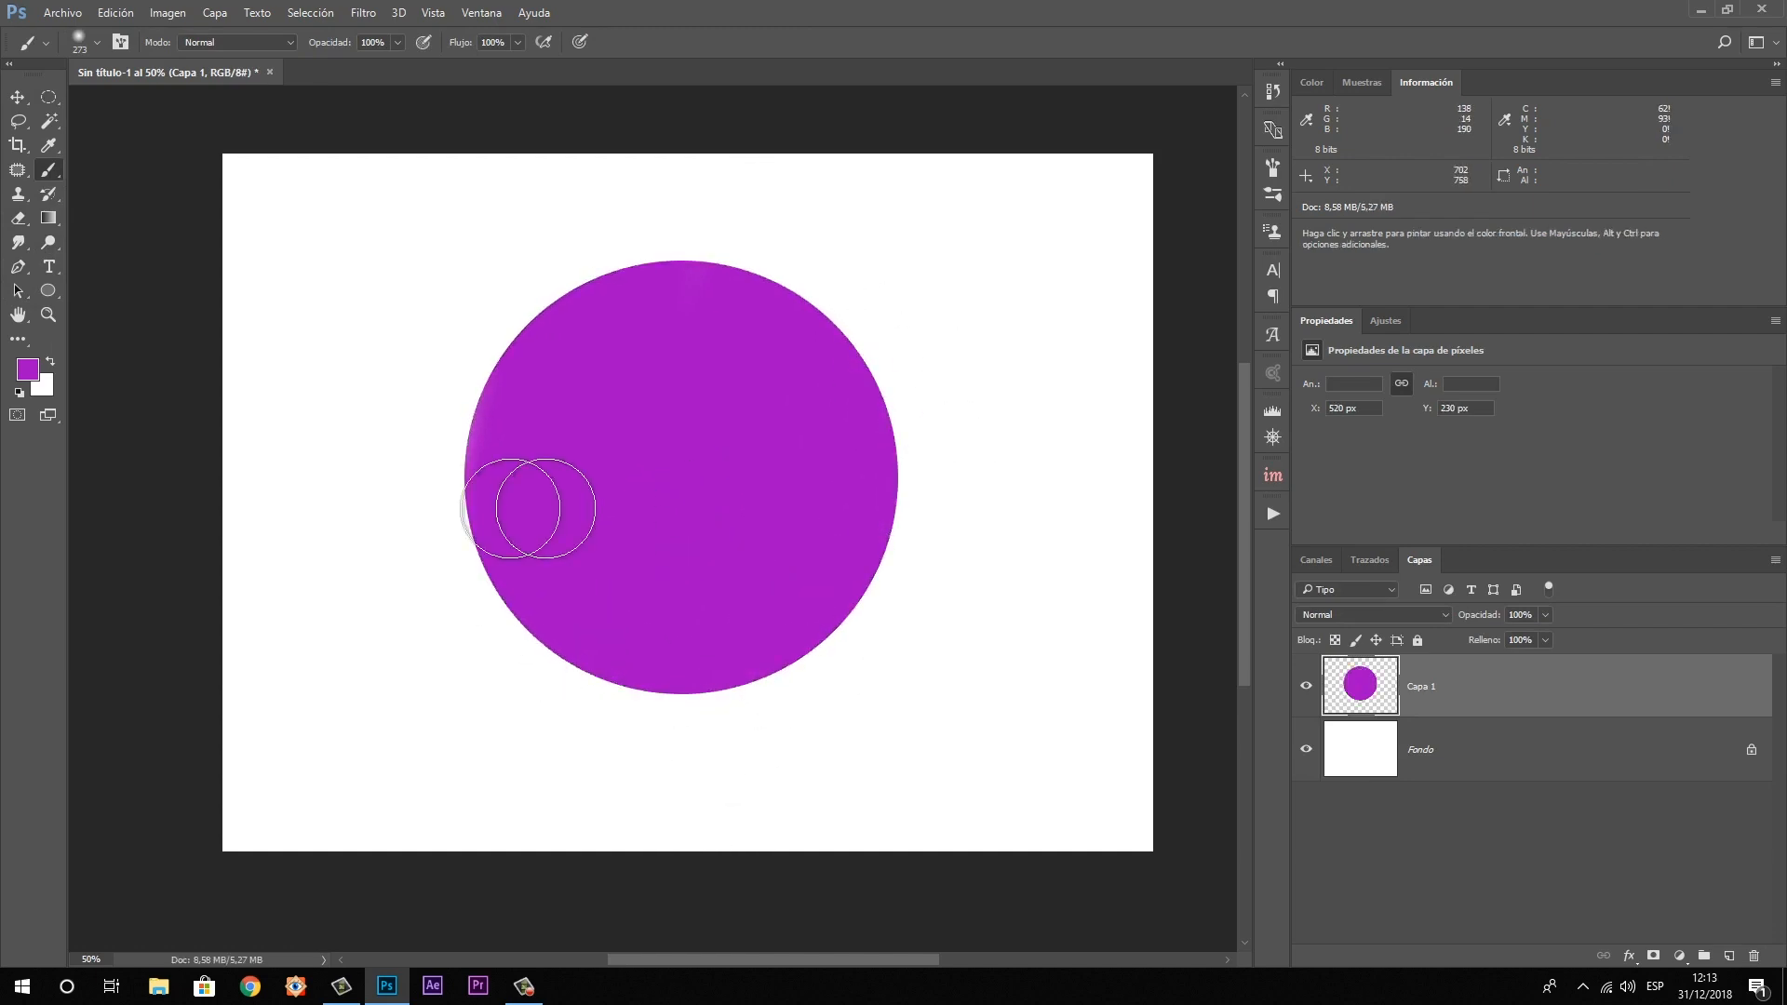
left_click(48, 314)
left_click_drag(483, 375, 581, 312)
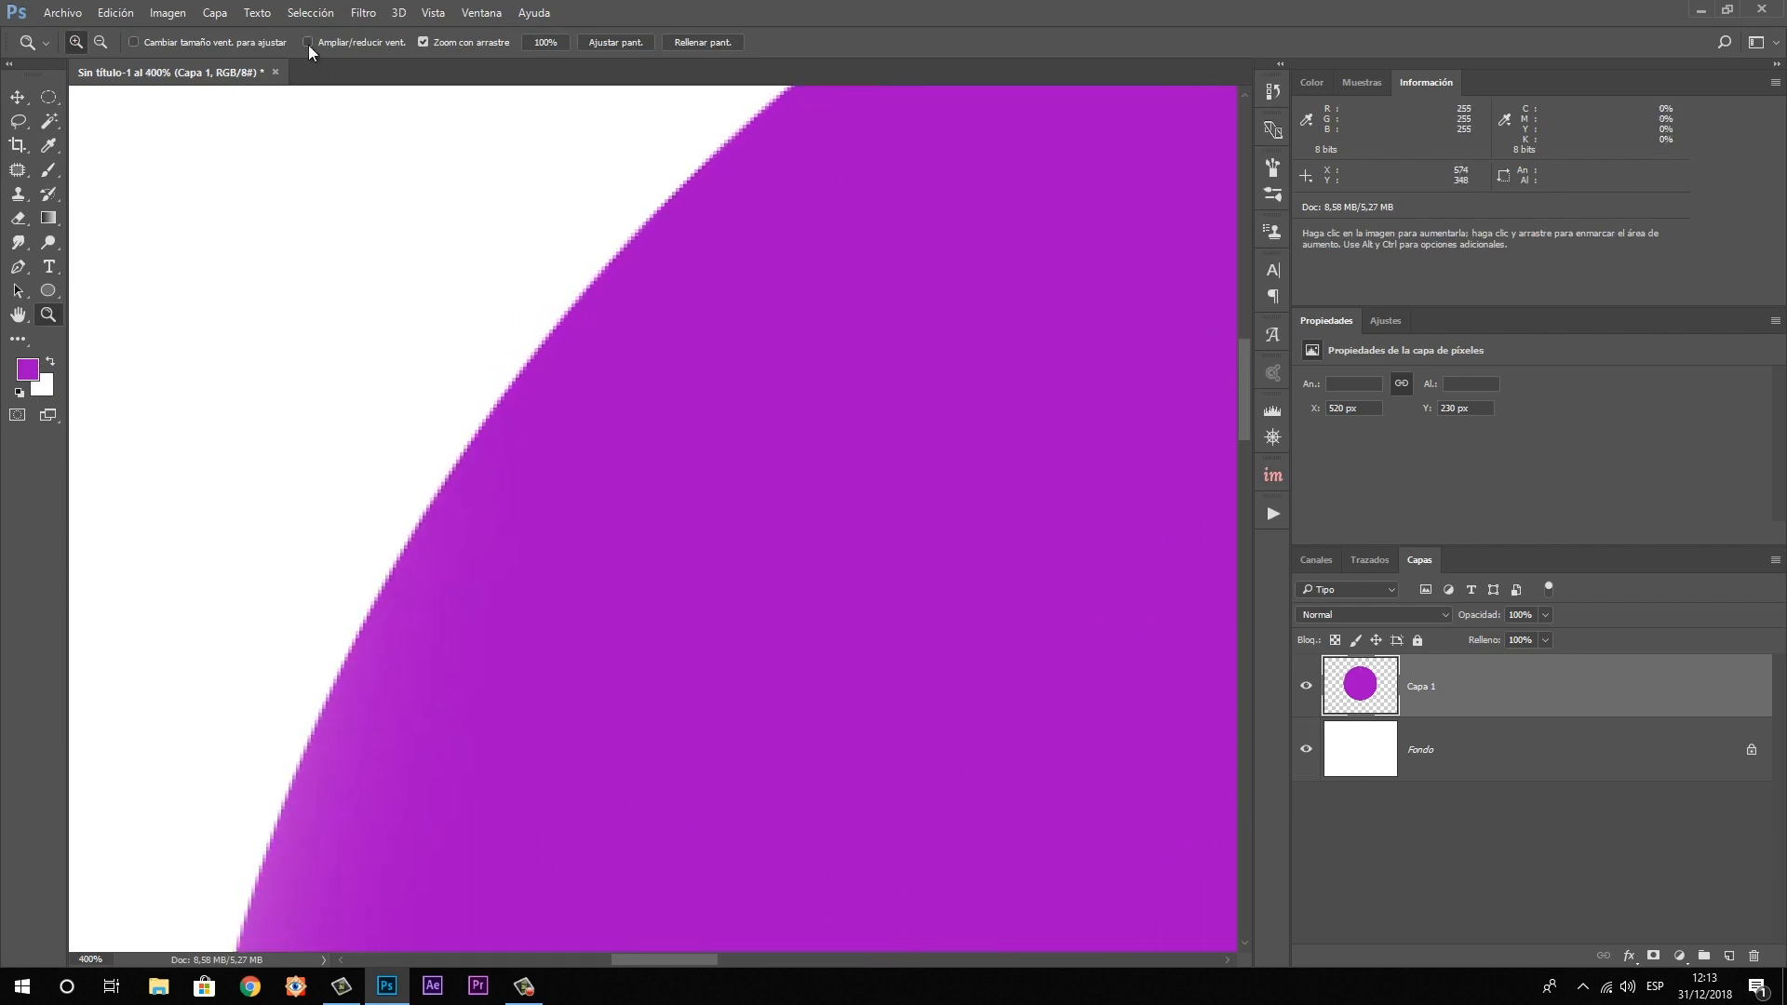
left_click(50, 97)
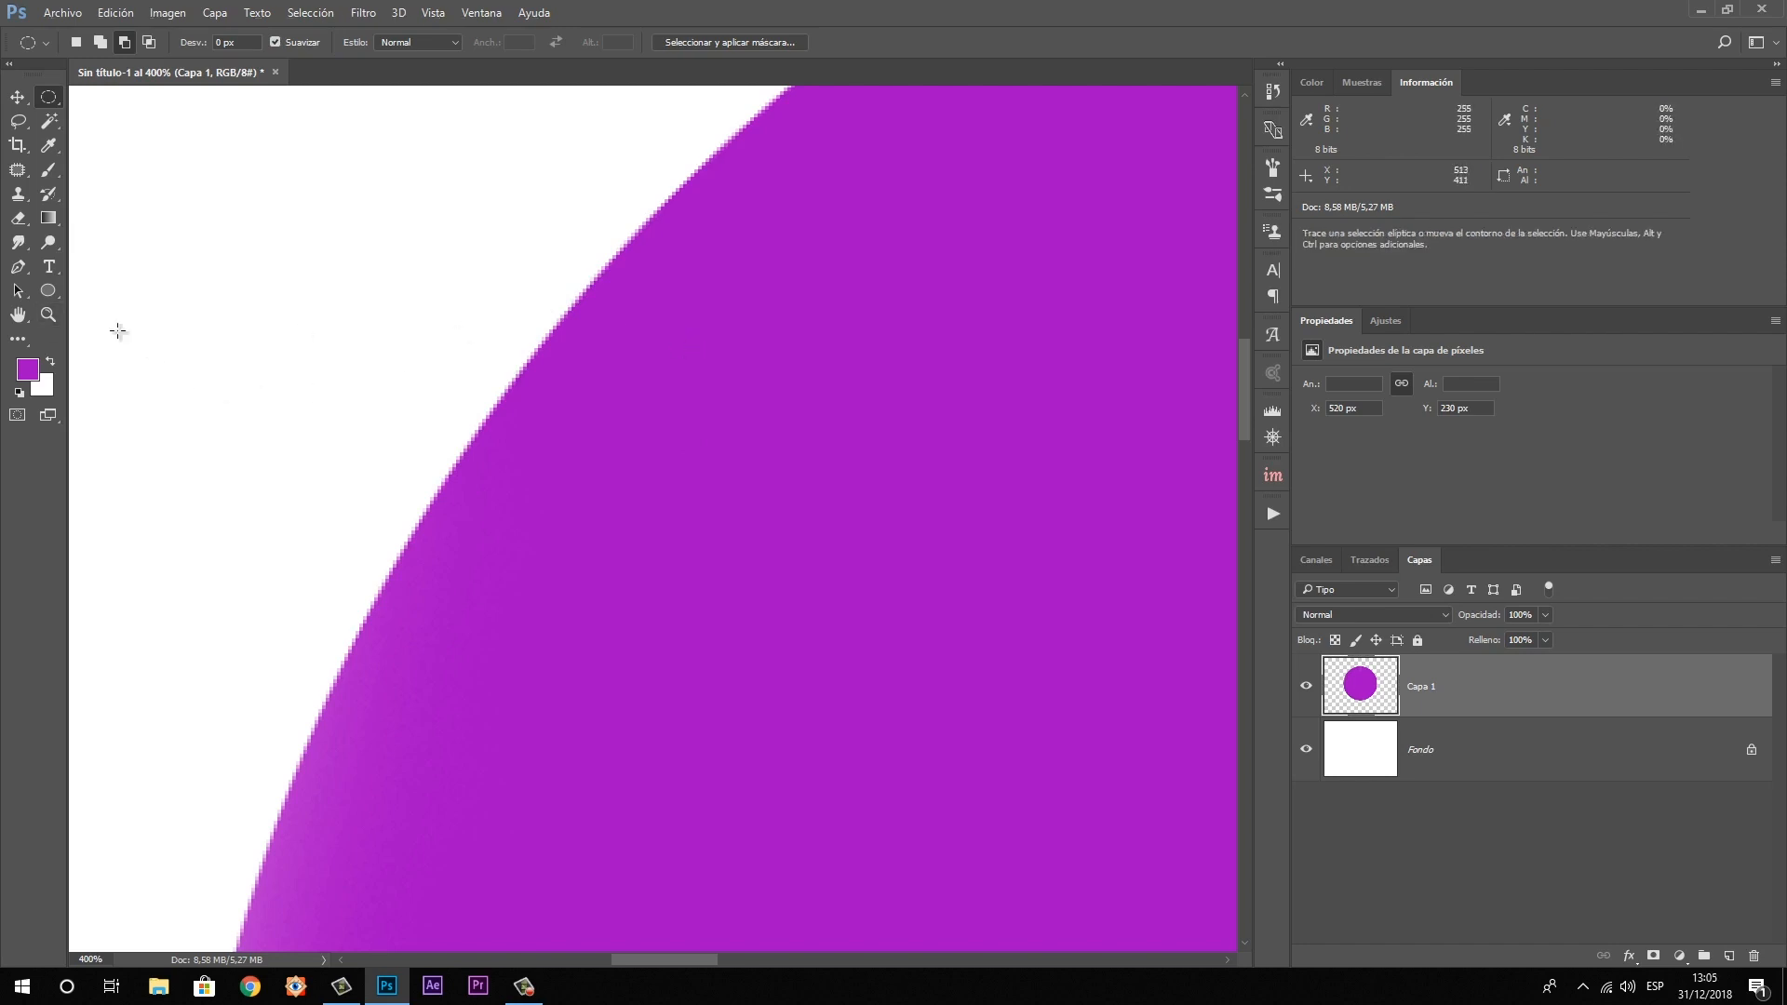
left_click(48, 314)
left_click(640, 350, "alt")
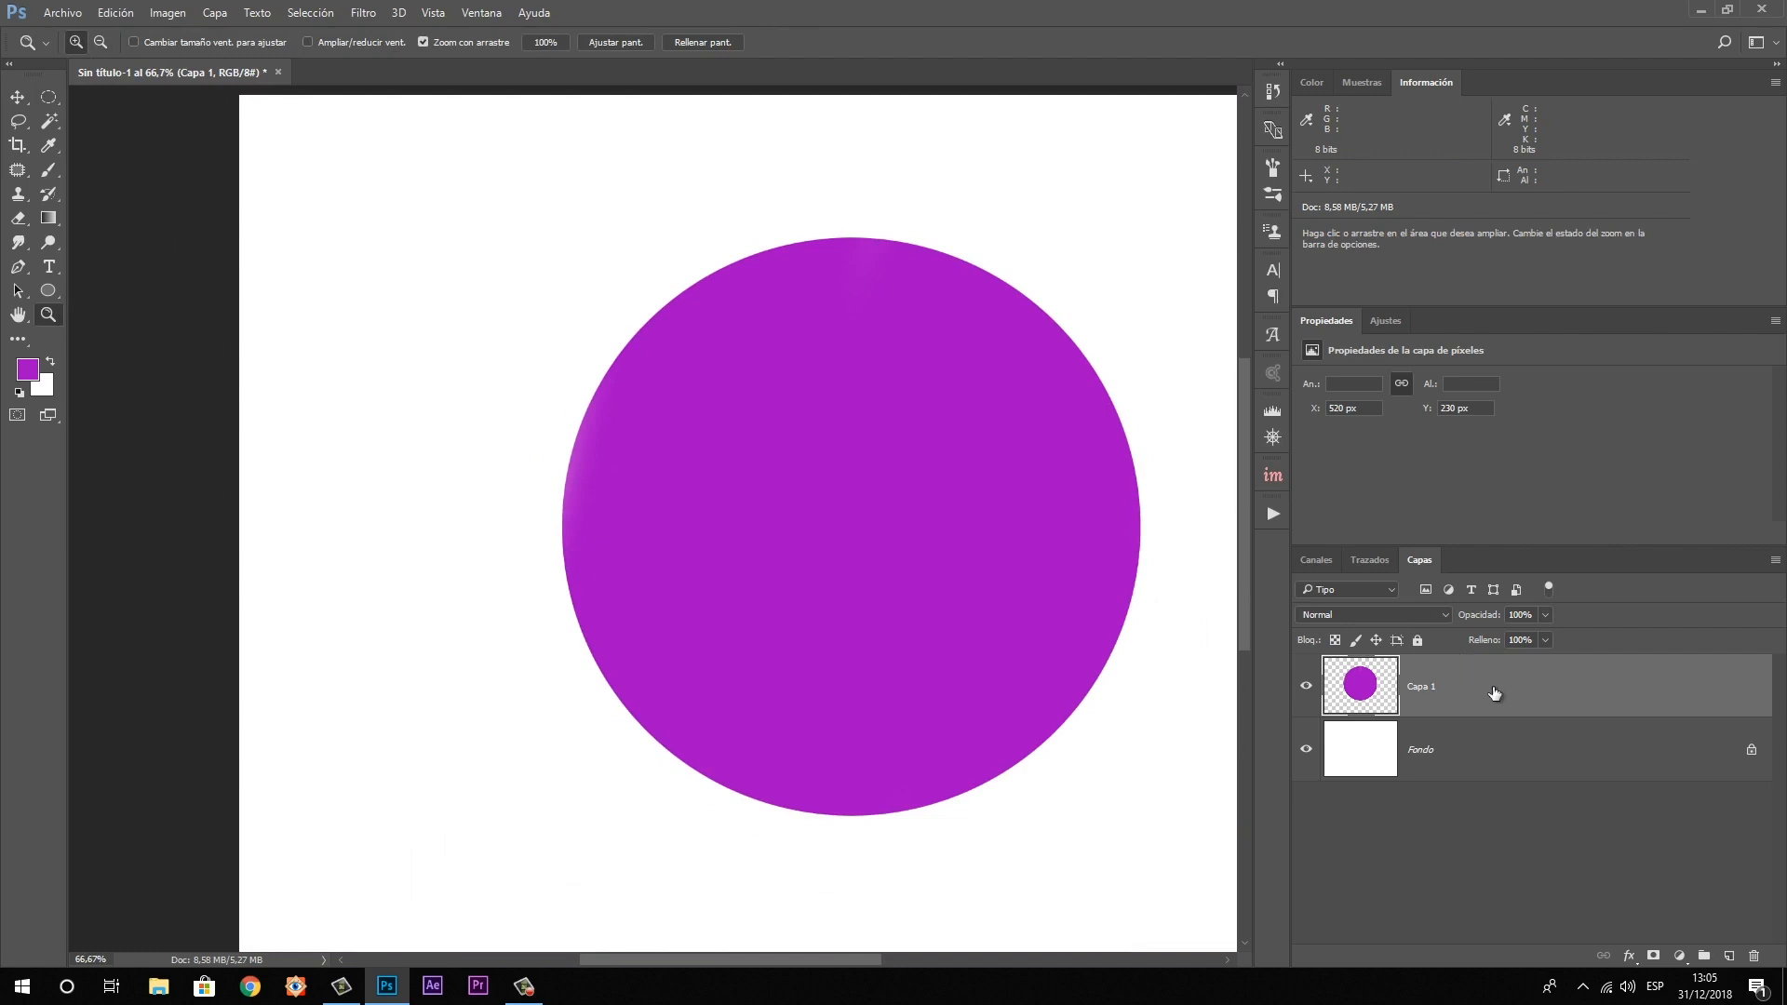
Undo the purple painting and draw a perfectly circular selection about 1100 px across, outward from its center, with a 15 px feather
key("ctrl+z")
left_click(49, 96)
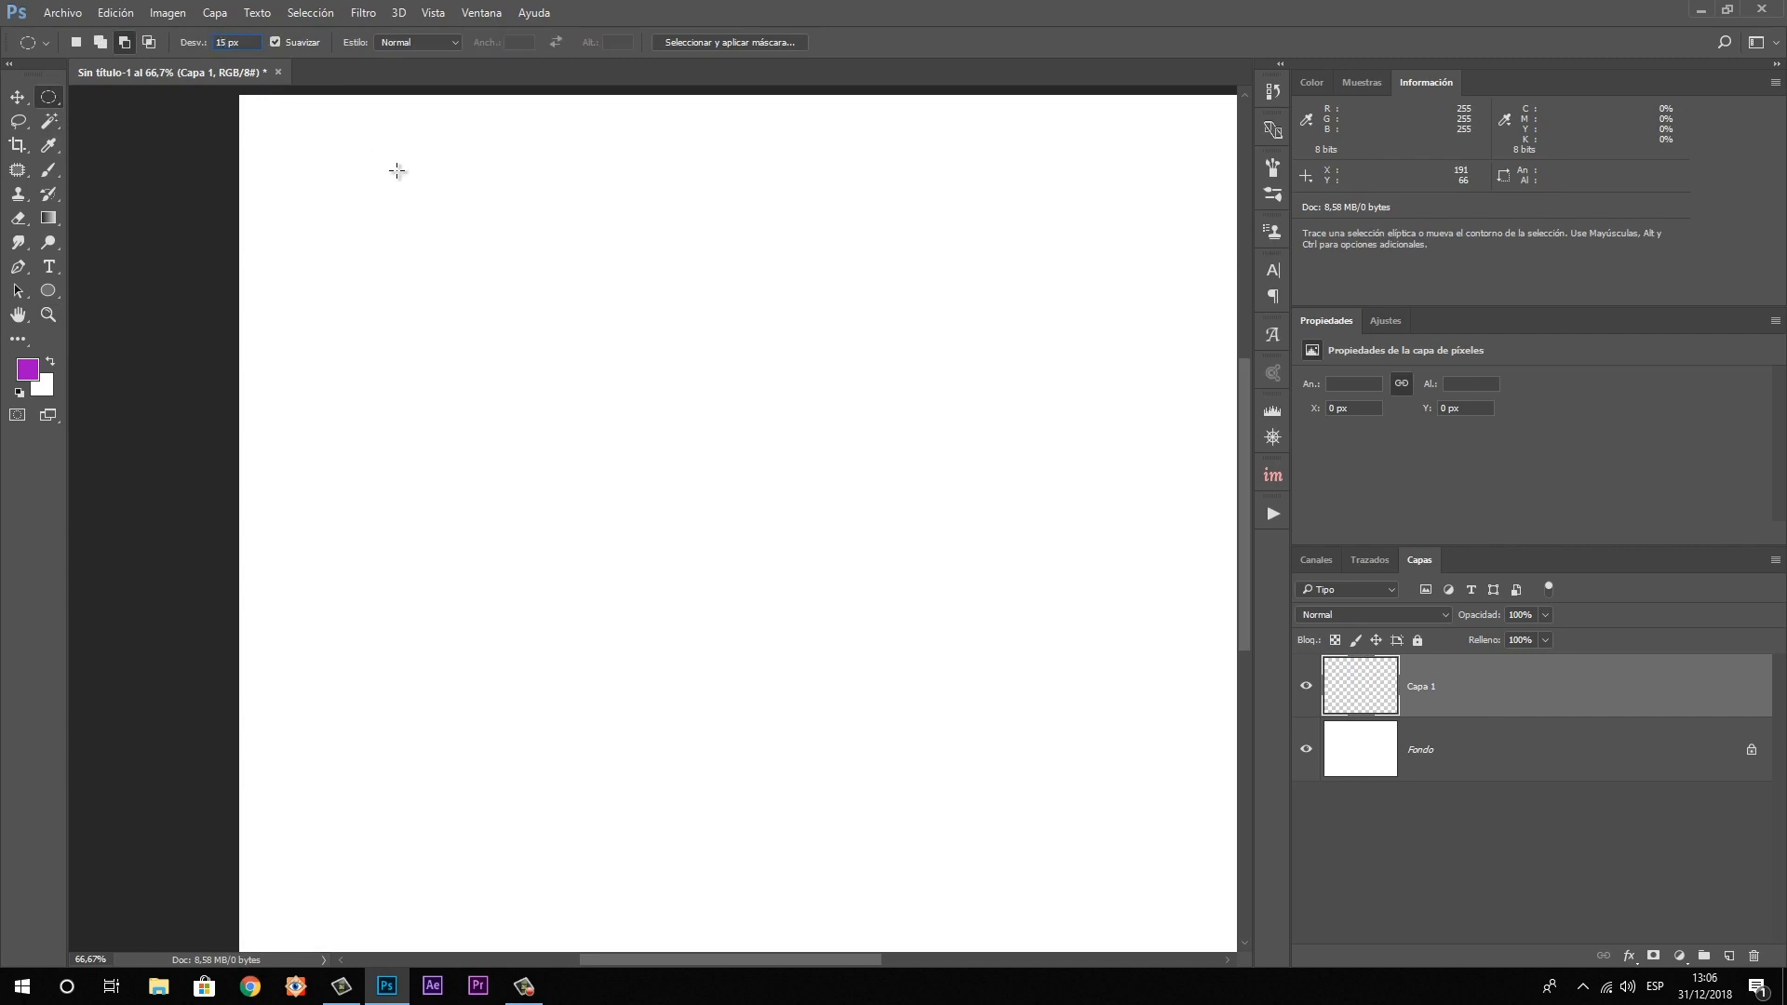
key("shift+alt")
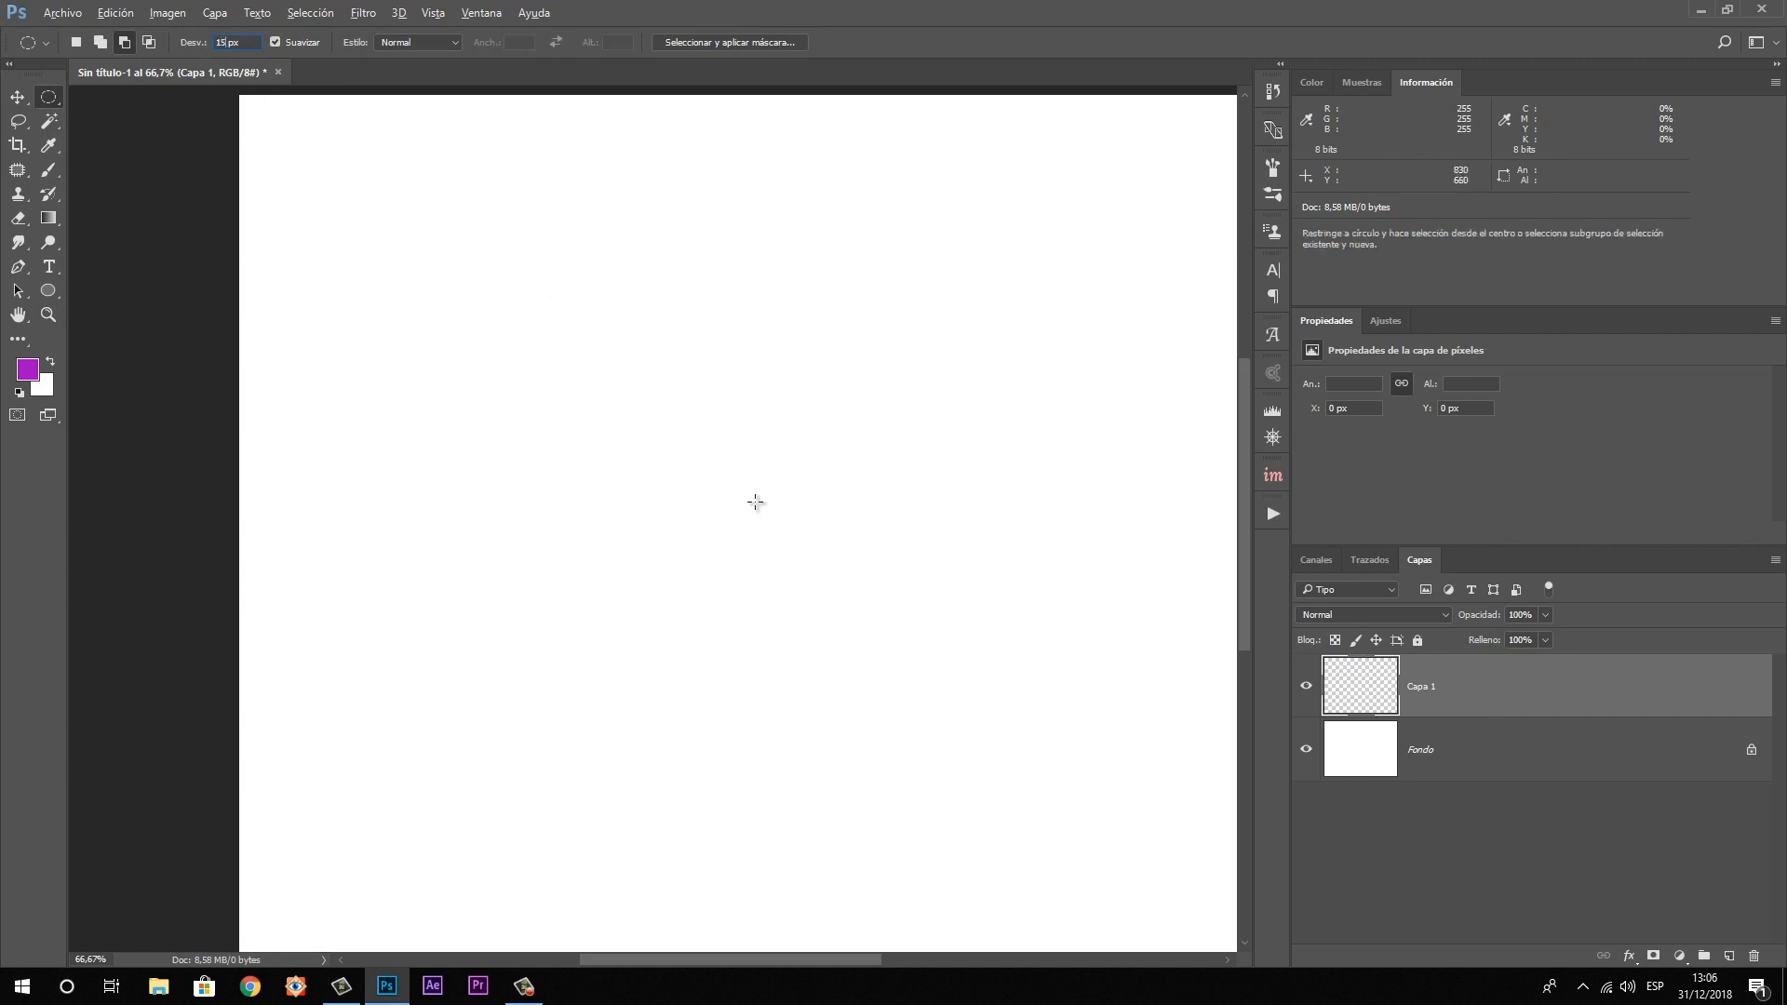
left_click_drag(757, 520, 1136, 837)
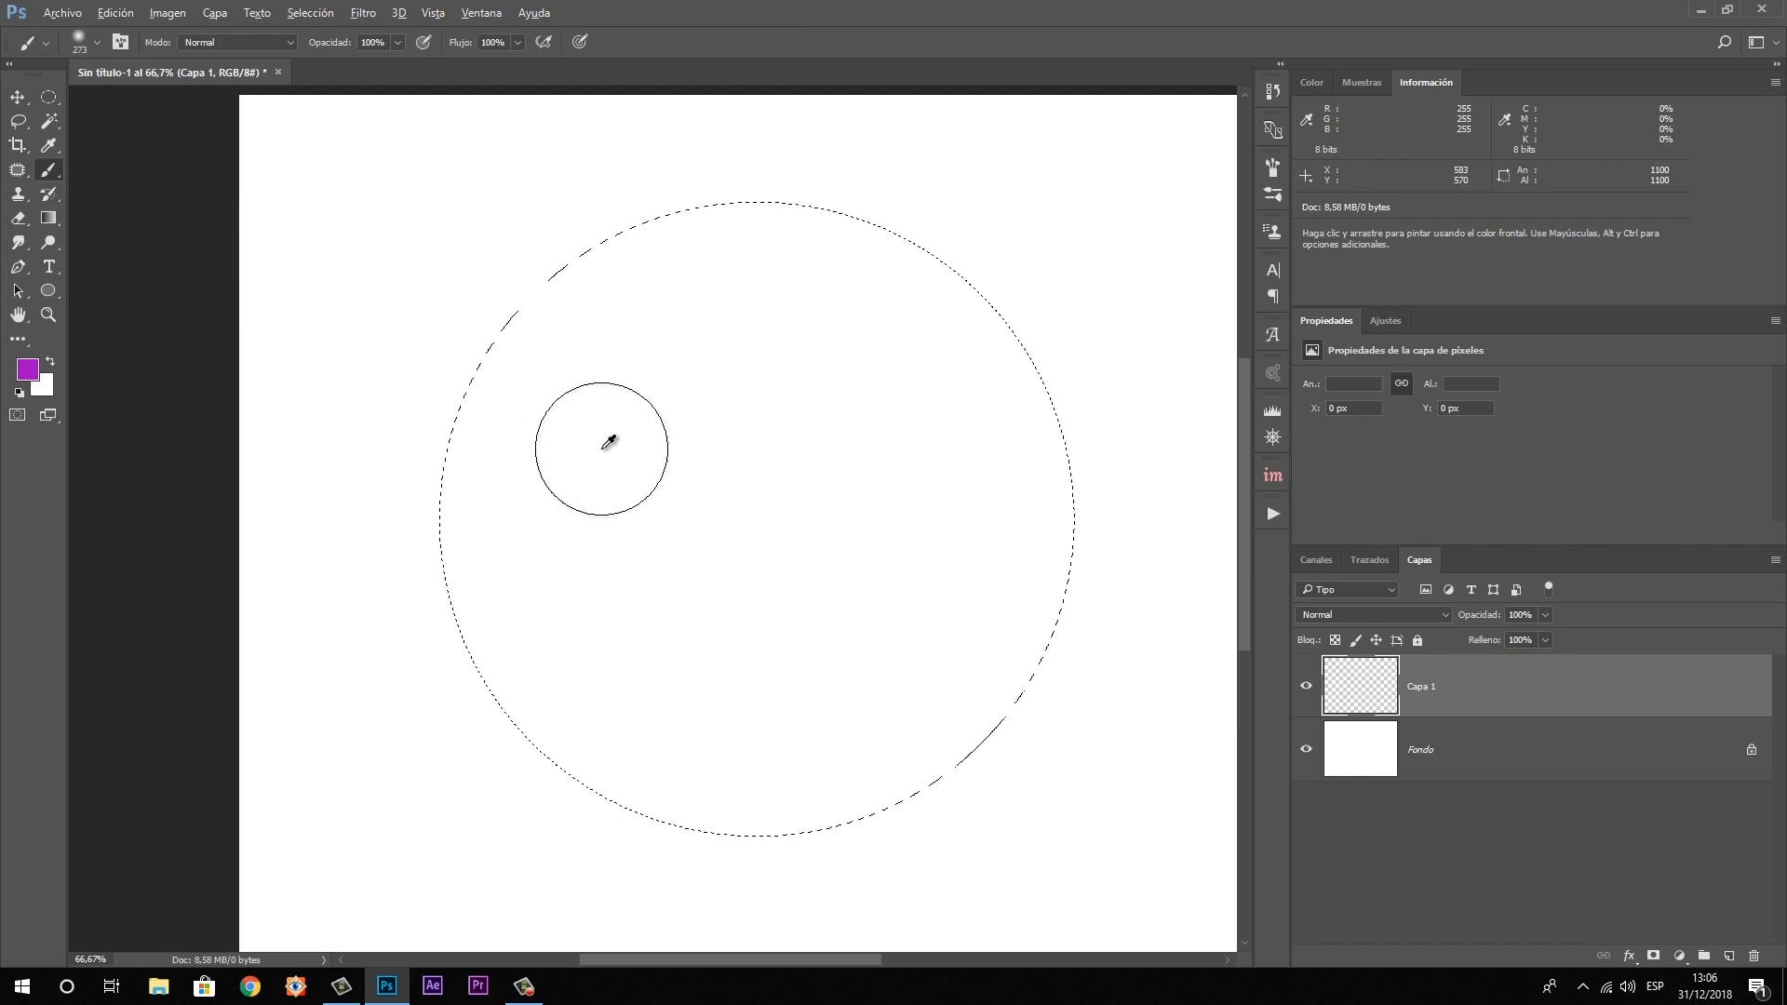
Paint the feathered circular selection purple with the brush enlarged to 843 px, and deselect it to examine the blurred edge
left_click_drag(598, 446, 834, 447)
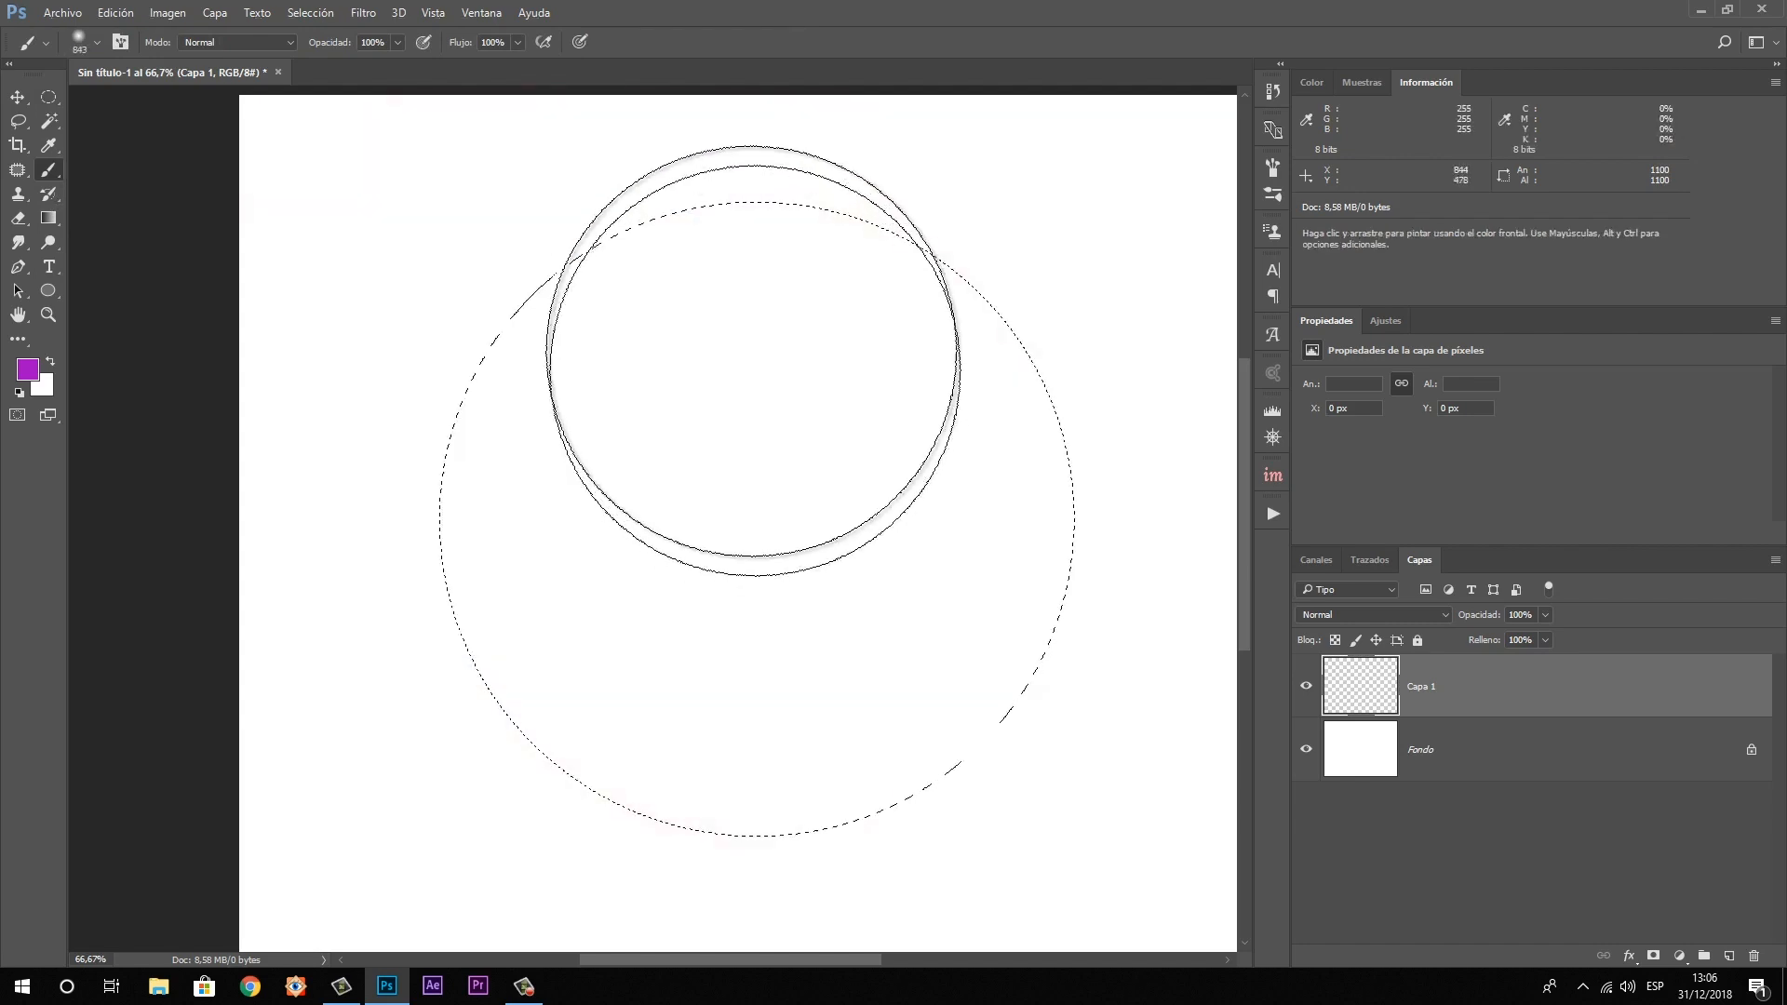
mouse_move(679, 334)
left_mouse_down()
mouse_move(624, 310)
mouse_move(515, 570)
mouse_move(749, 725)
mouse_move(941, 607)
mouse_move(923, 386)
mouse_move(702, 367)
mouse_move(556, 641)
mouse_move(880, 636)
mouse_move(863, 301)
mouse_move(833, 250)
left_mouse_up()
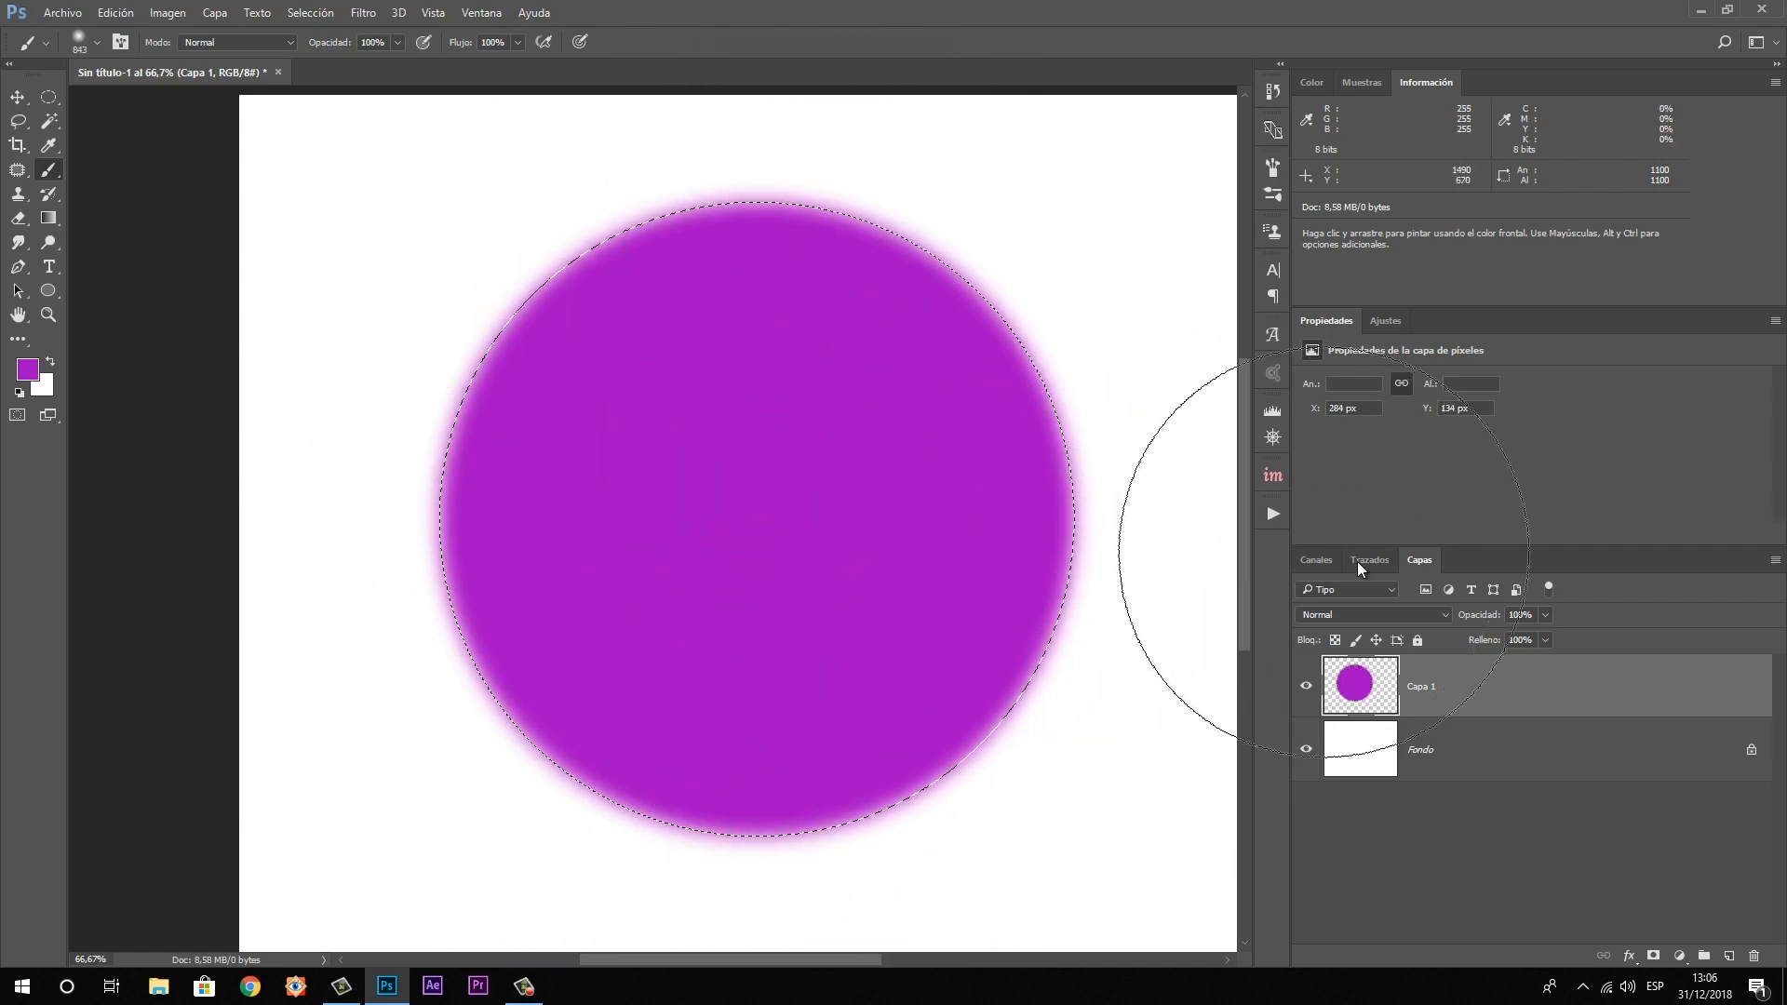
key("ctrl+d")
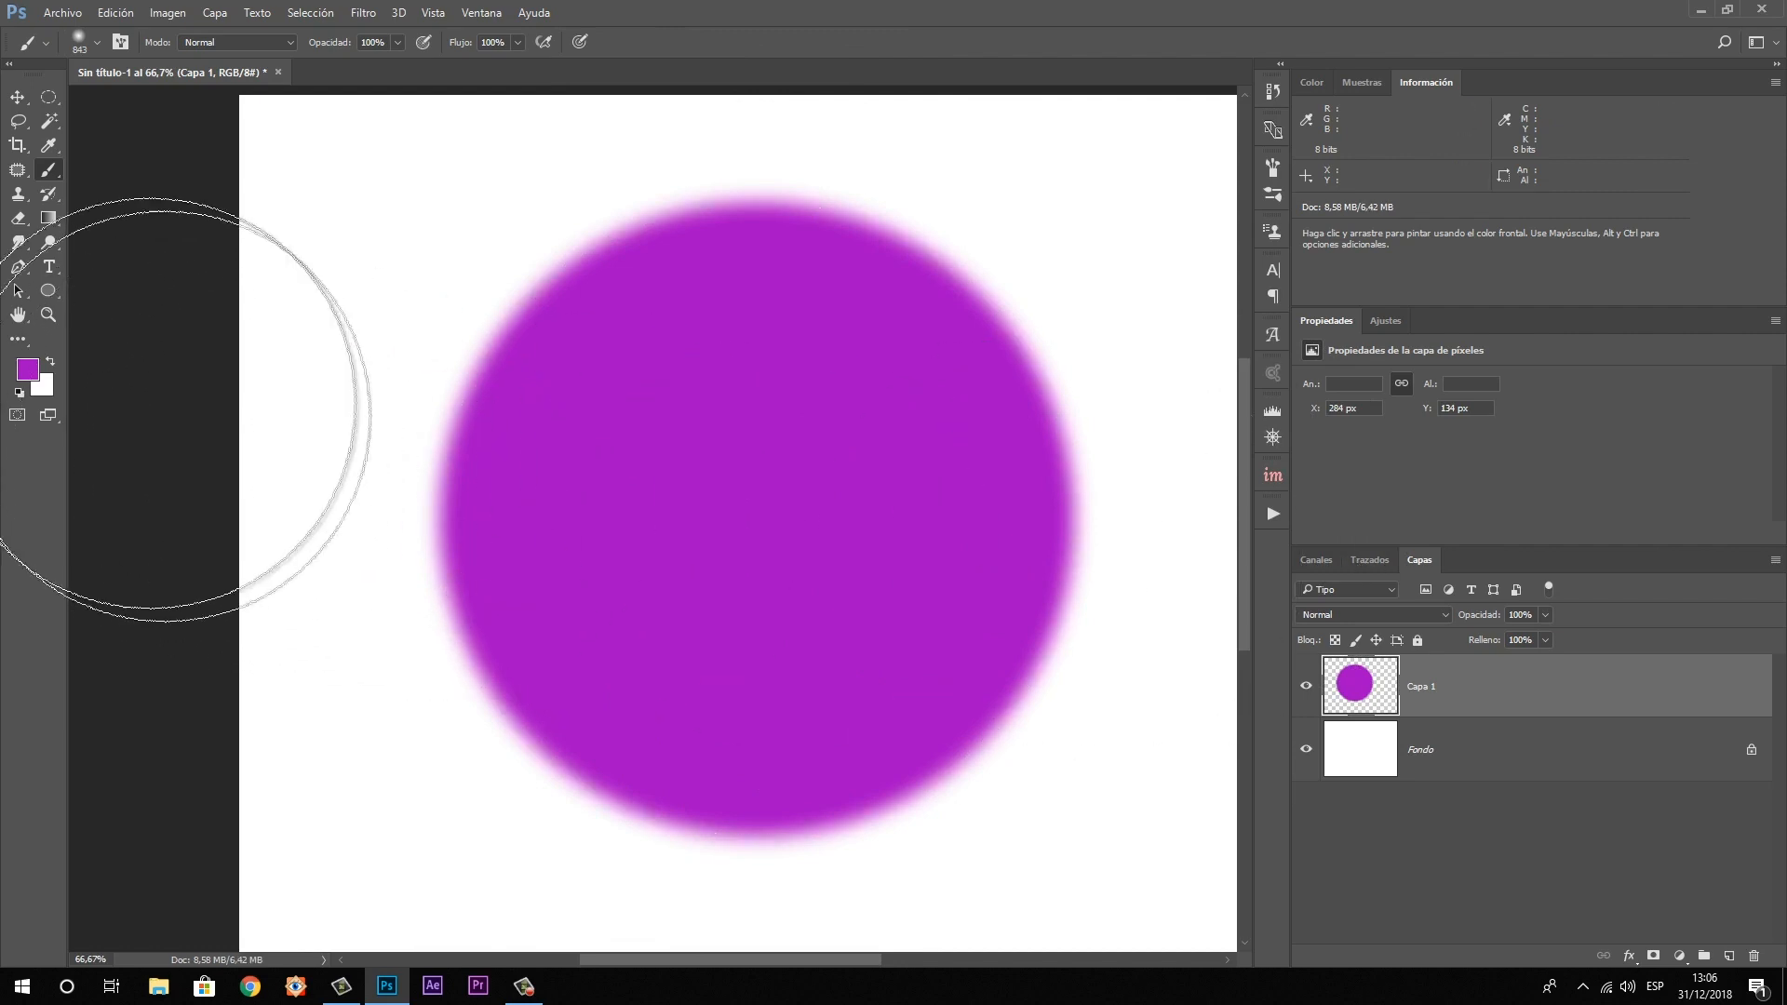
left_click(48, 315)
left_click_drag(538, 302, 538, 298)
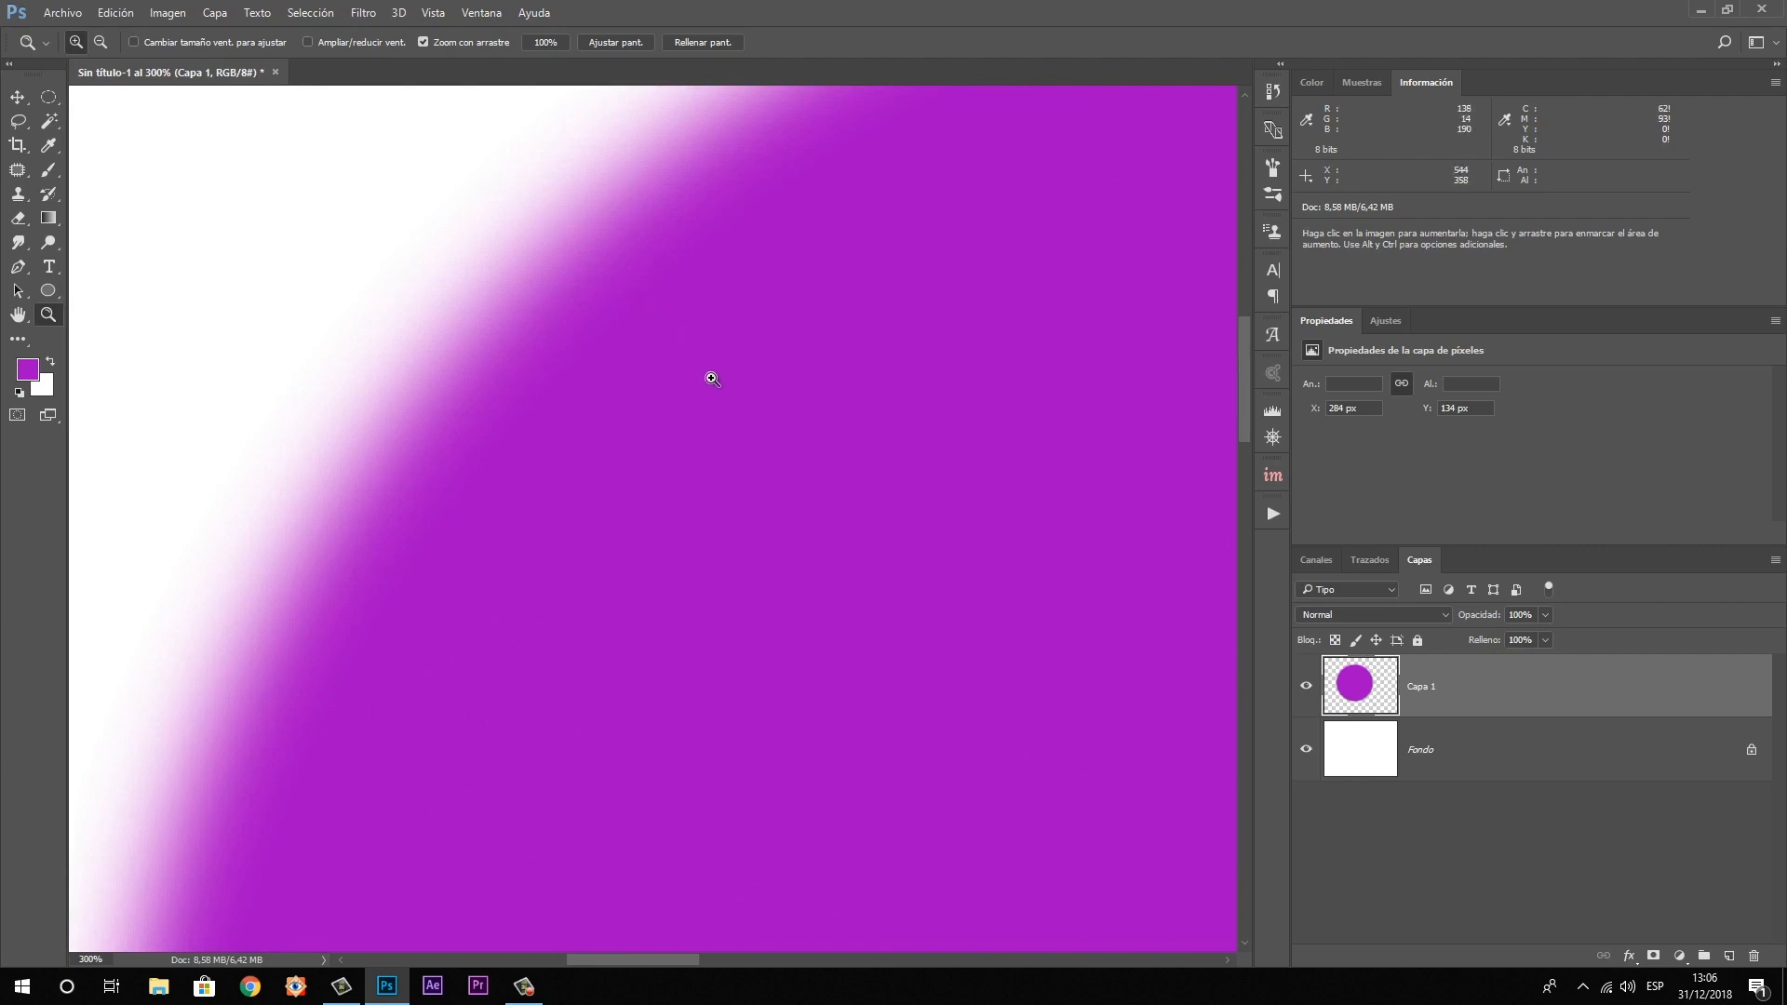
left_click(678, 389, "alt")
left_click(48, 97)
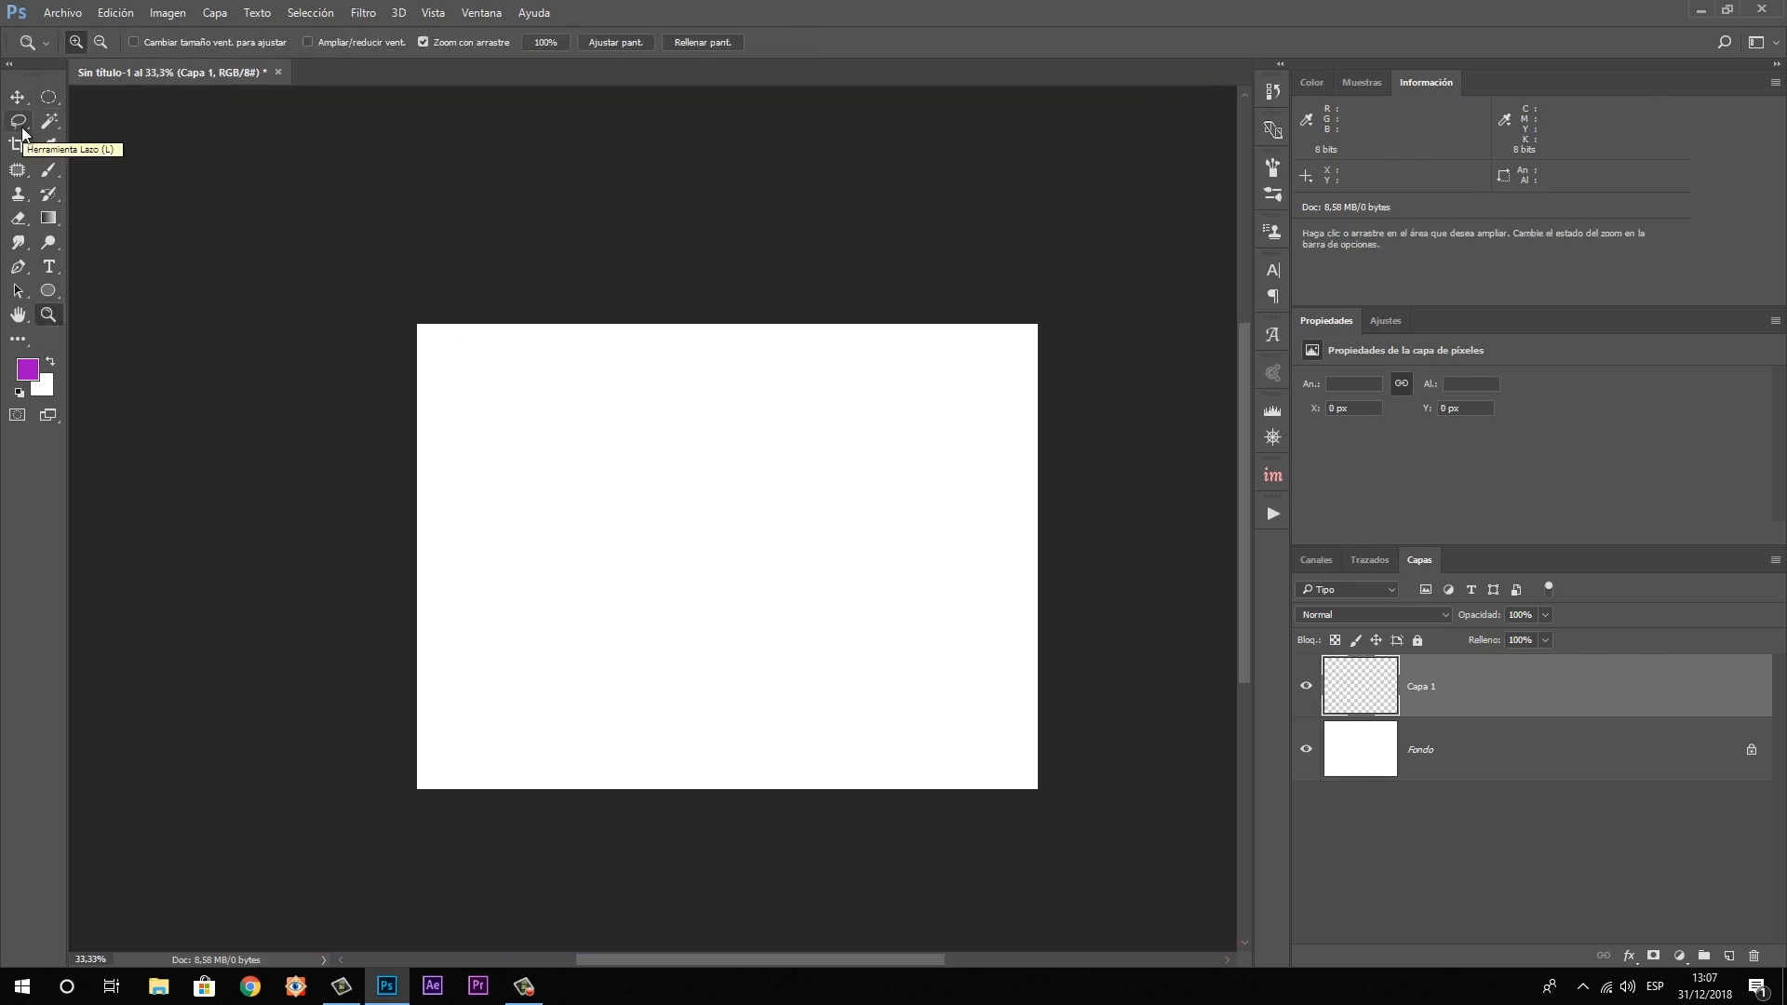
Draw an irregular freehand selection about 1018 × 700 px around the canvas center with the Lasso tool, and clear it
left_click(22, 130)
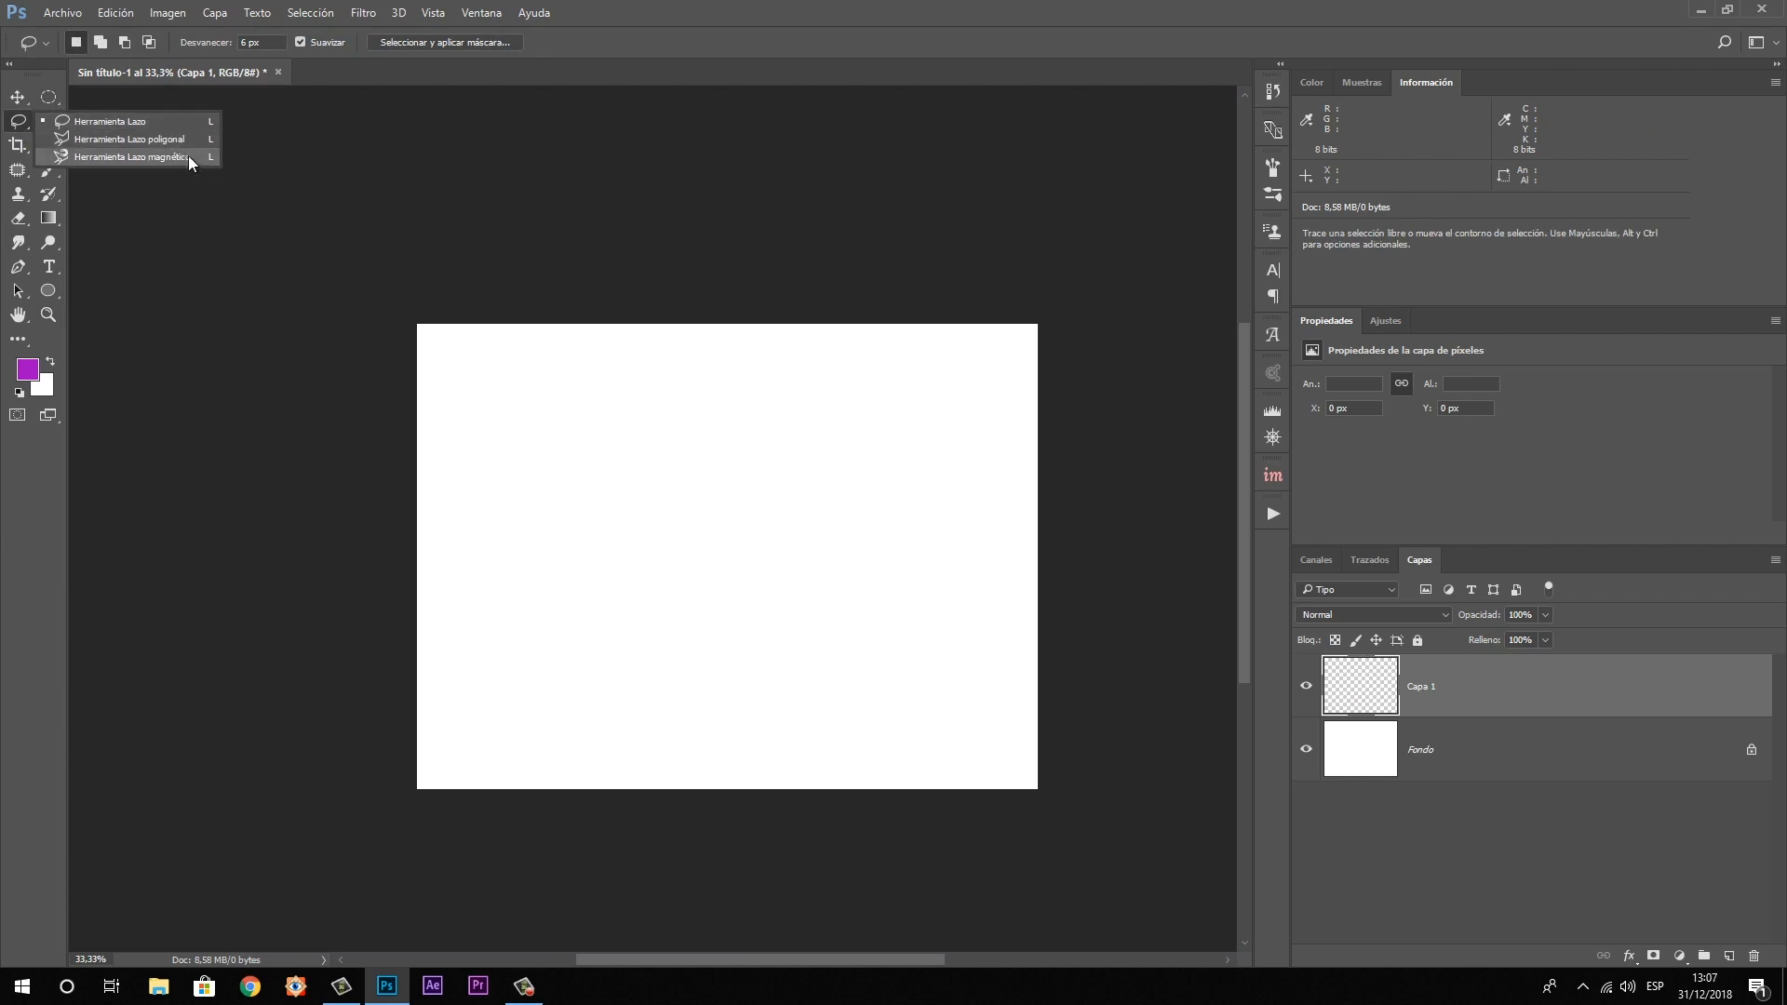
left_click(183, 121)
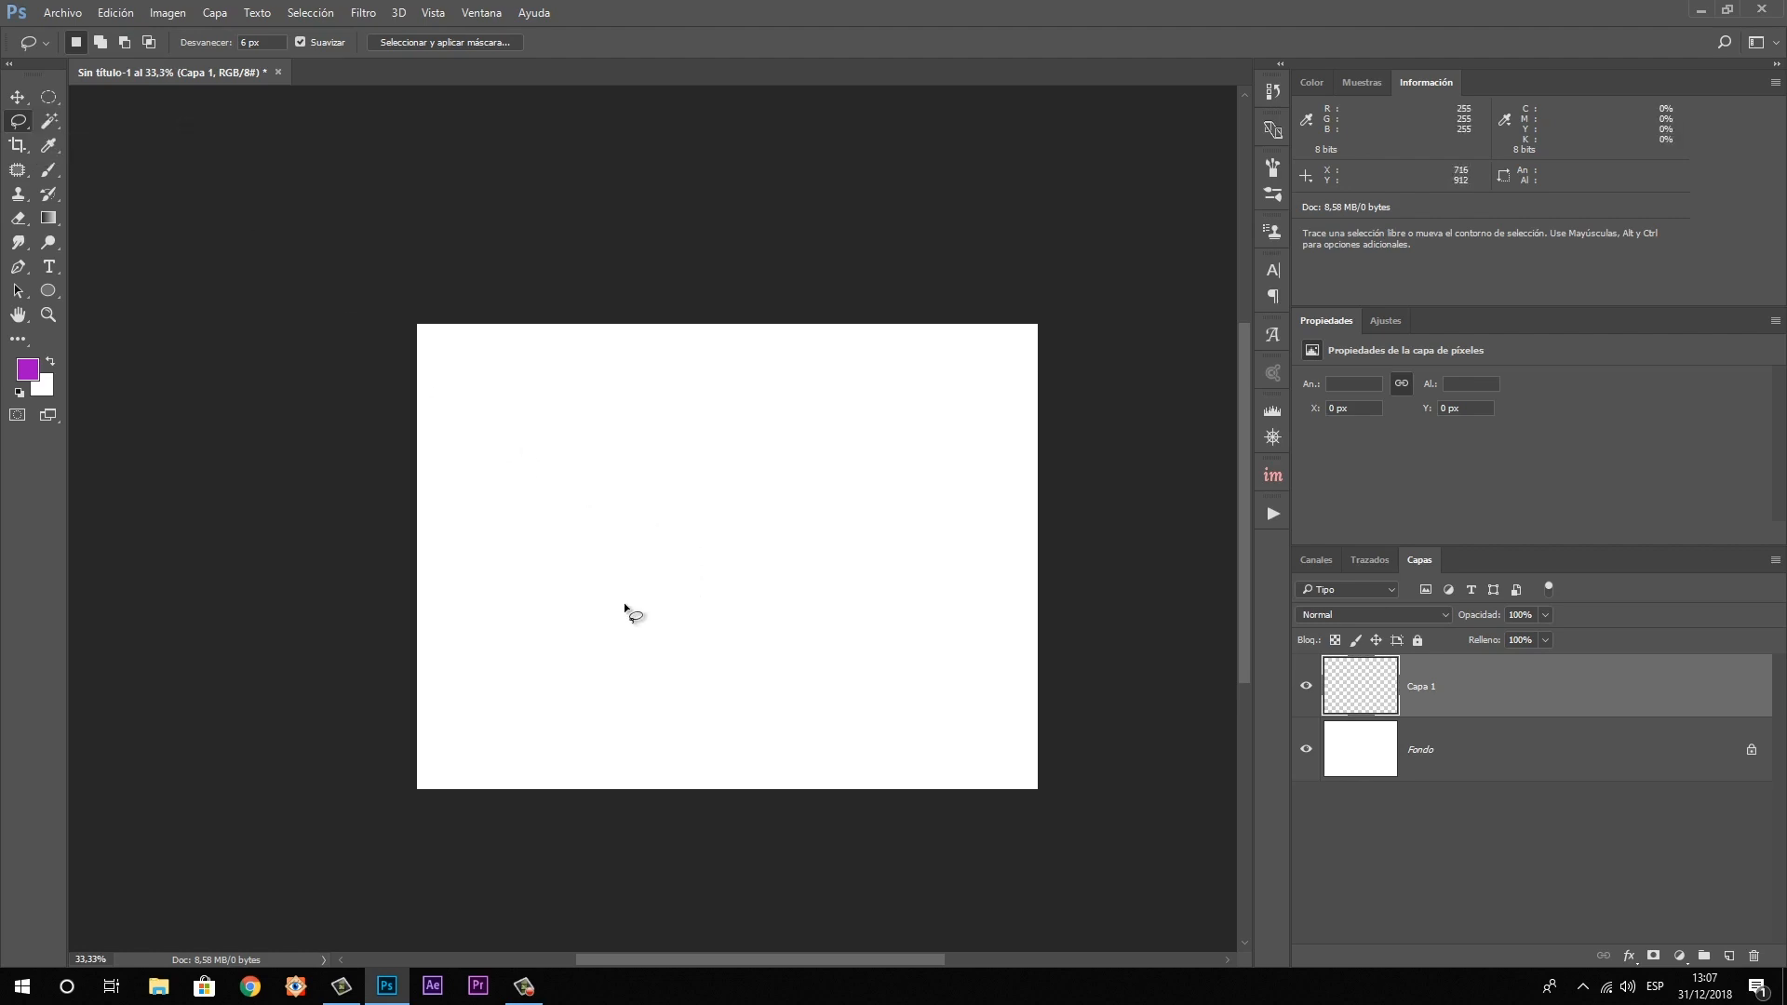
mouse_move(577, 579)
left_mouse_down()
mouse_move(554, 547)
mouse_move(581, 479)
mouse_move(634, 448)
mouse_move(696, 447)
mouse_move(790, 471)
mouse_move(772, 489)
mouse_move(832, 526)
mouse_move(820, 558)
mouse_move(859, 615)
mouse_move(808, 654)
mouse_move(687, 613)
mouse_move(640, 642)
mouse_move(627, 603)
mouse_move(576, 578)
left_mouse_up()
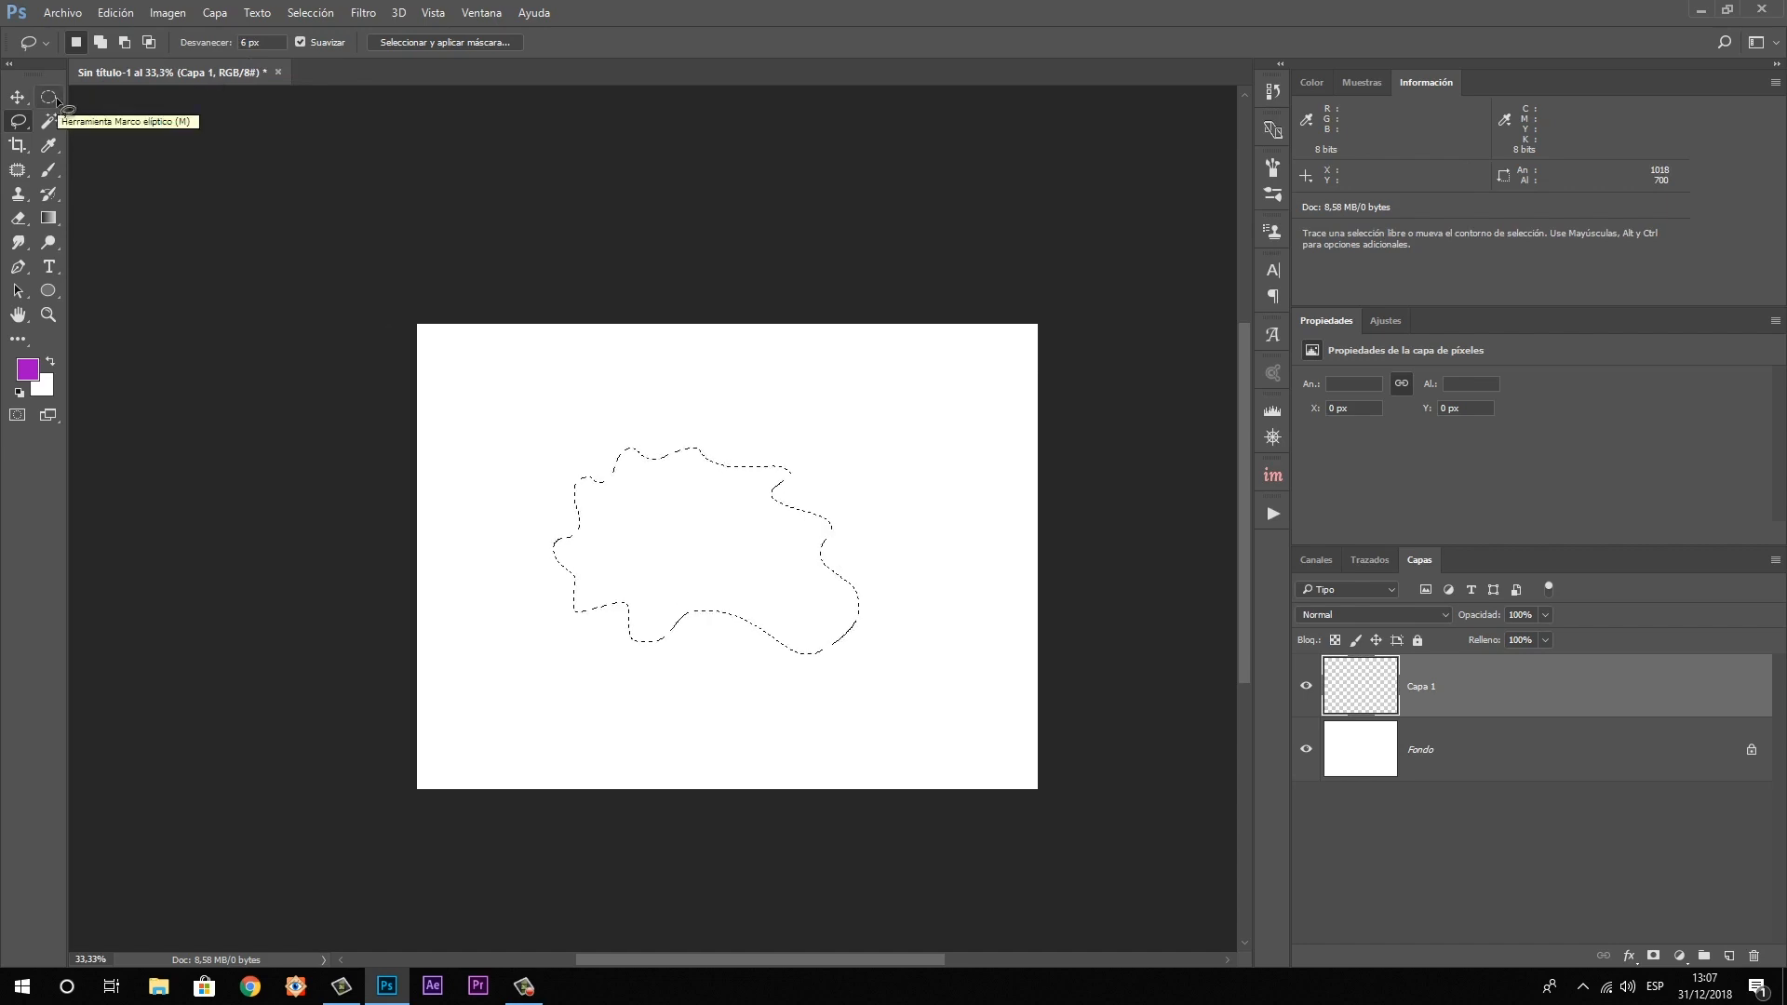
key("shift+l")
key("ctrl+d")
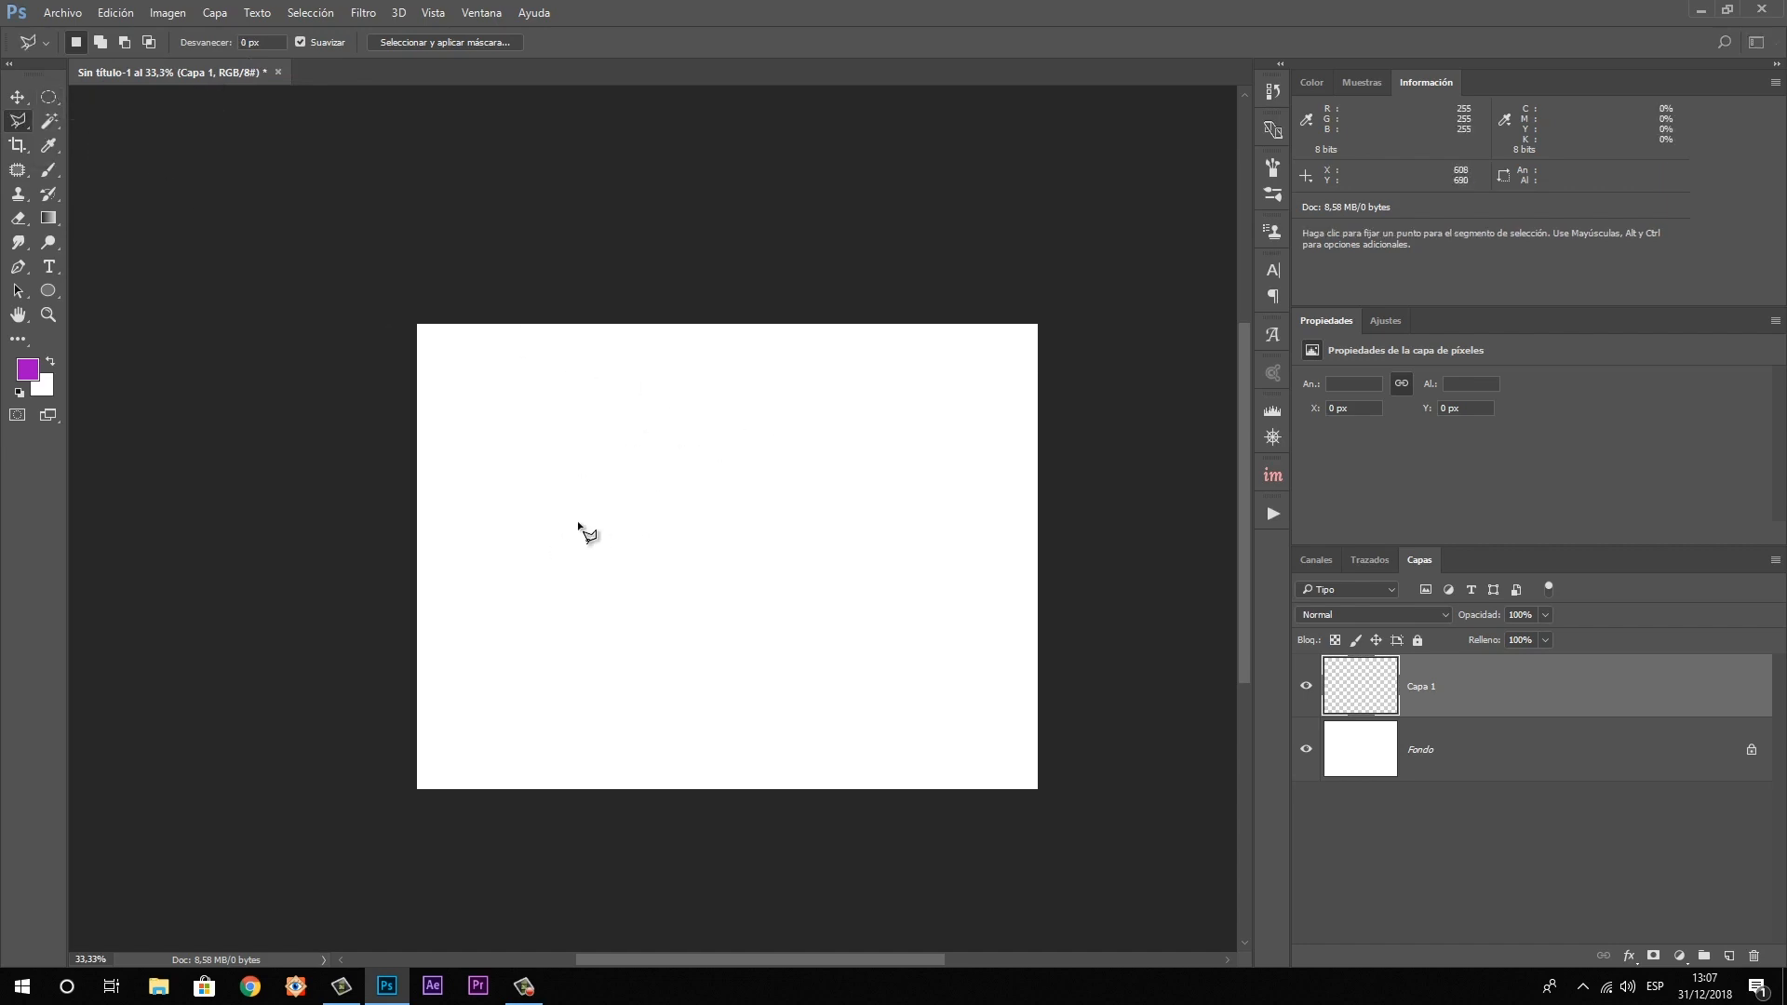
Outline a closed, irregular straight-sided selection across the canvas with the Polygonal Lasso tool, and clear it
left_click(519, 529)
left_click(610, 385)
left_click(682, 445)
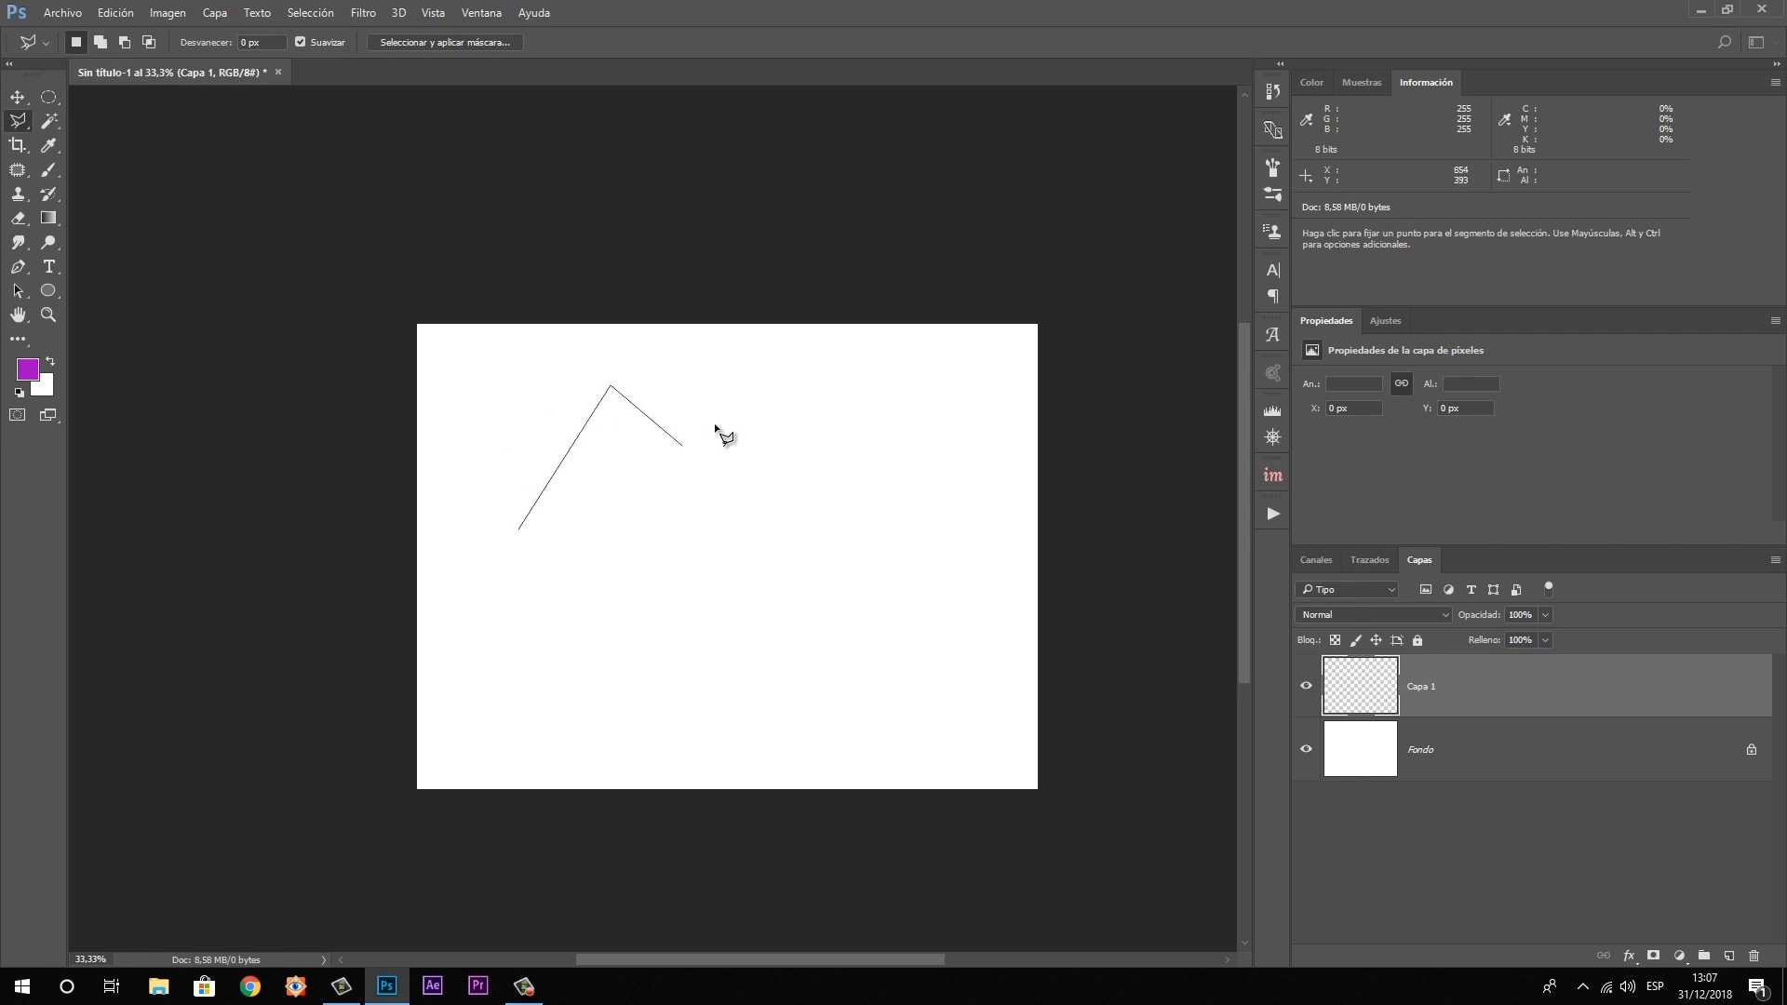
left_click(754, 400)
left_click(825, 468)
left_click(836, 530)
left_click(944, 605)
left_click(885, 682)
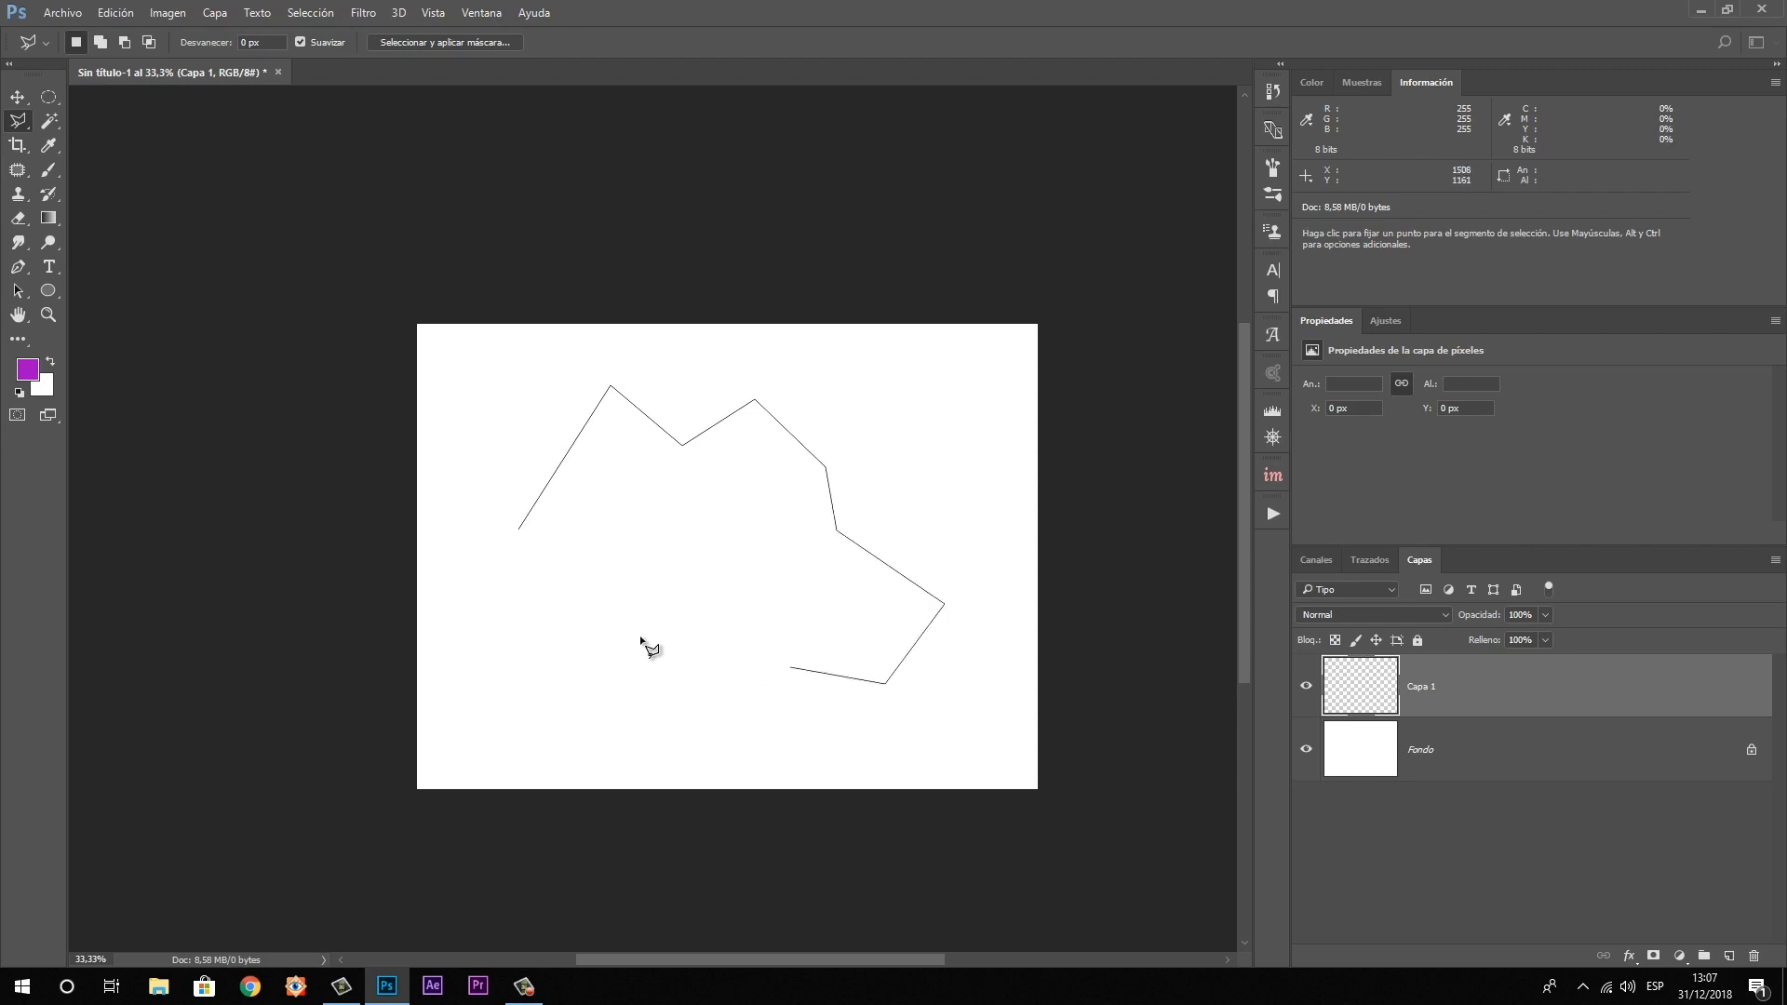
left_click(640, 636)
left_click(679, 558)
left_click(497, 596)
left_click(518, 532)
key("ctrl+d")
Choose the Magnetic Lasso tool and delete the empty layer Capa 1
right_click(17, 120)
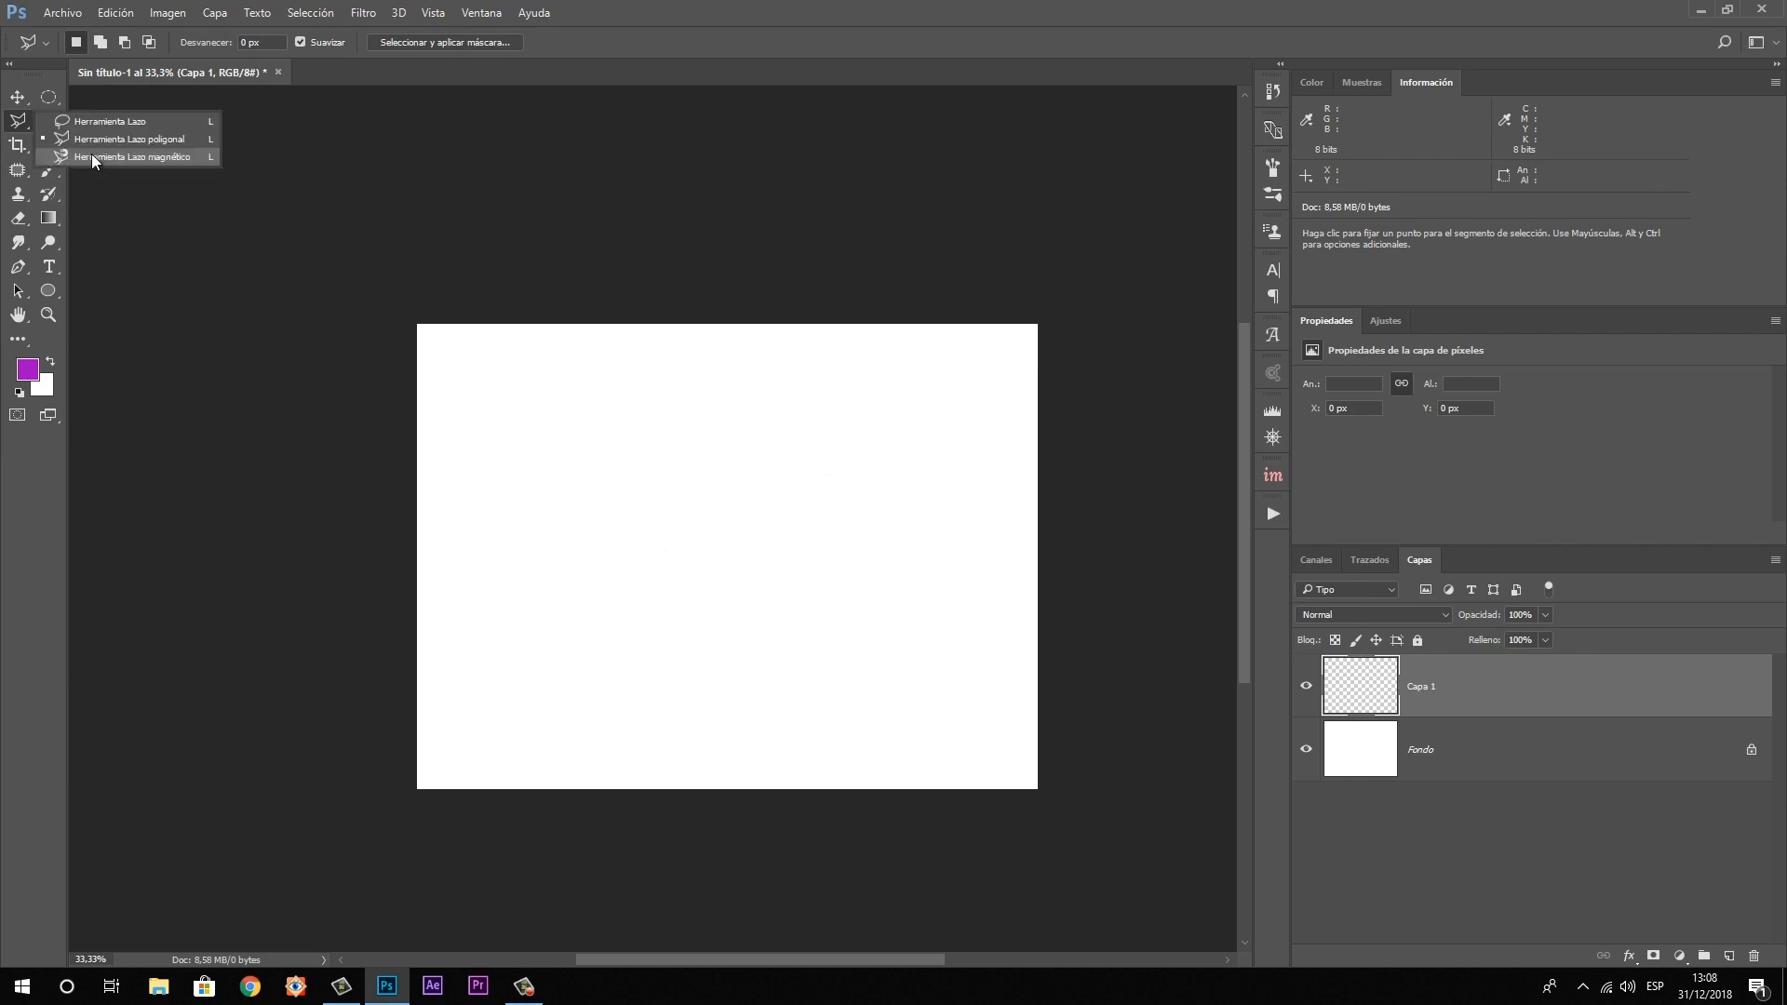
left_click(92, 153)
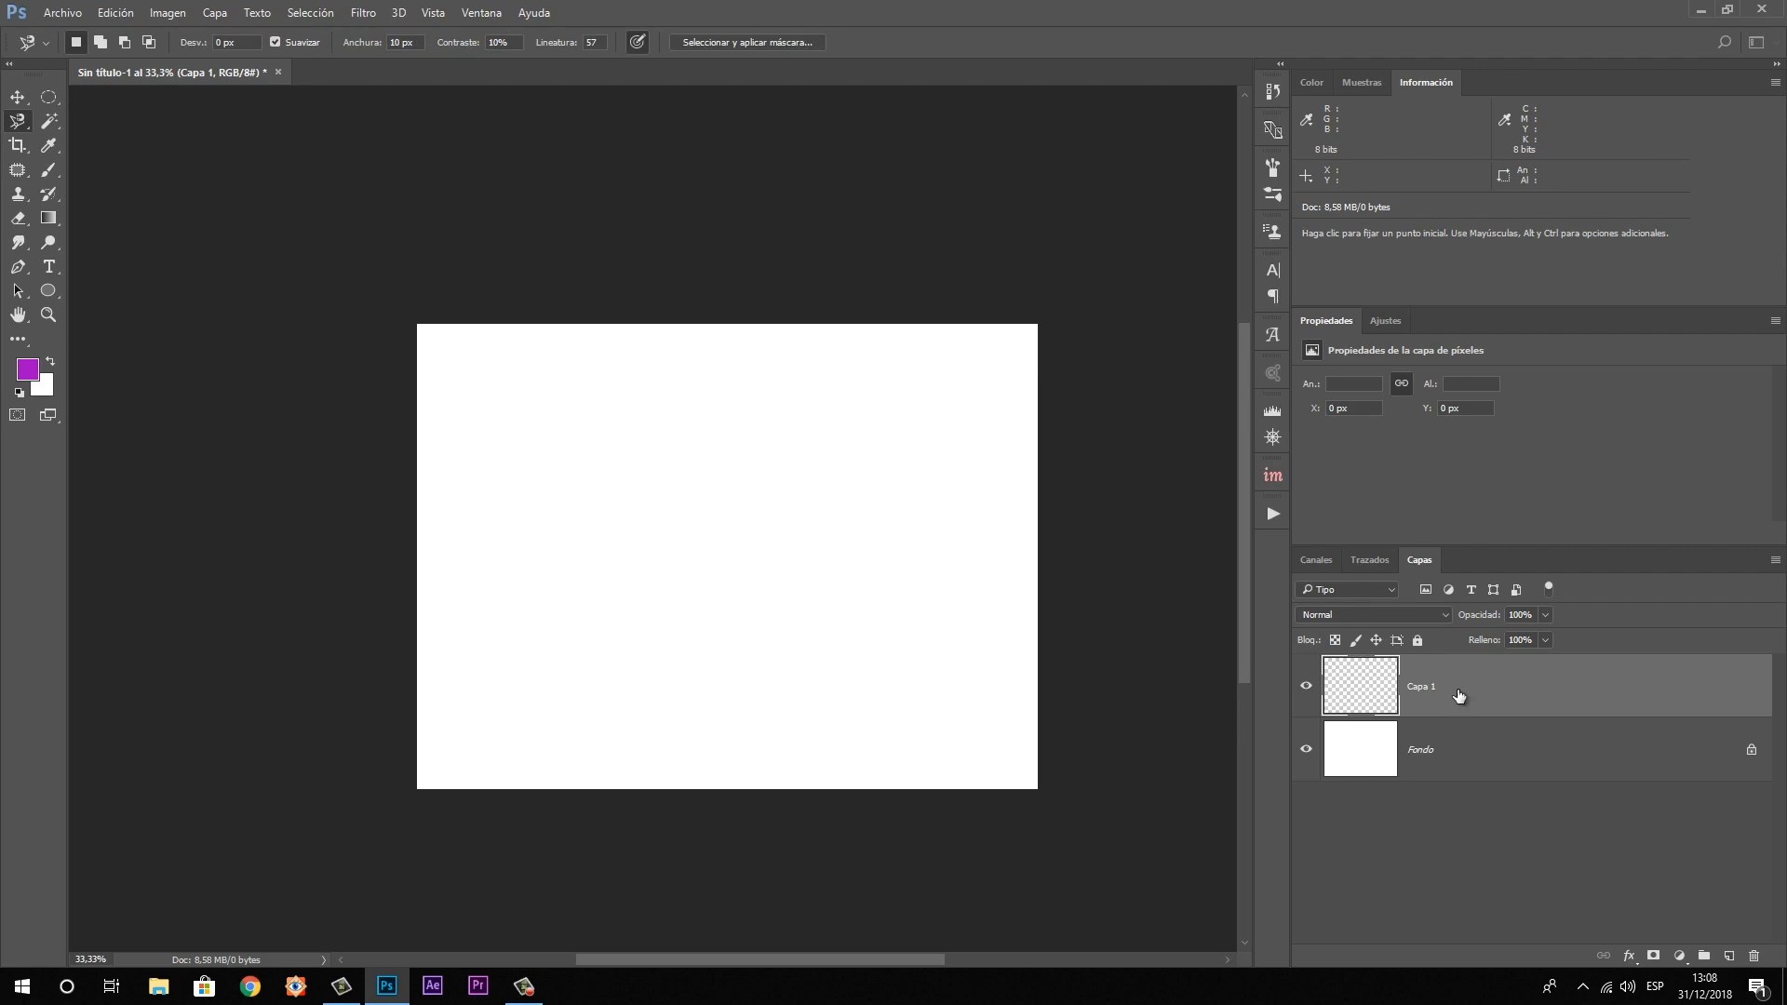
key("Delete")
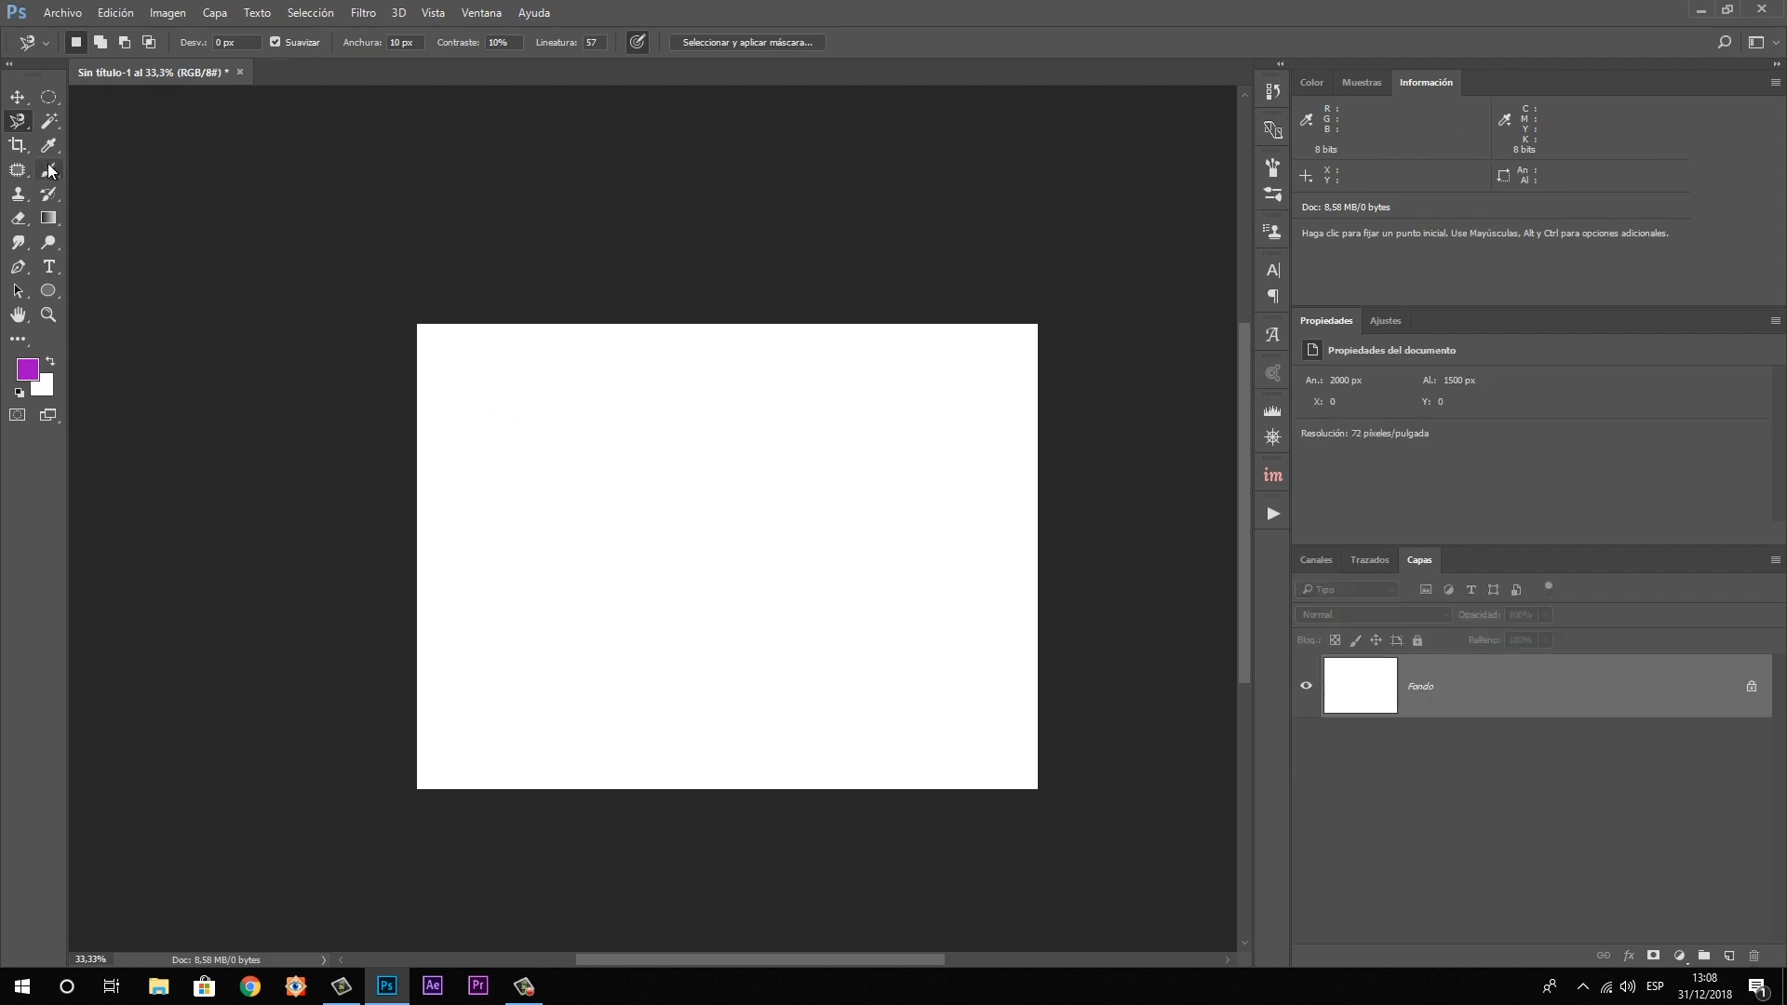
Paint a purple blob on the upper left of the background layer with a 423 px brush at 100% hardness
left_click(51, 171)
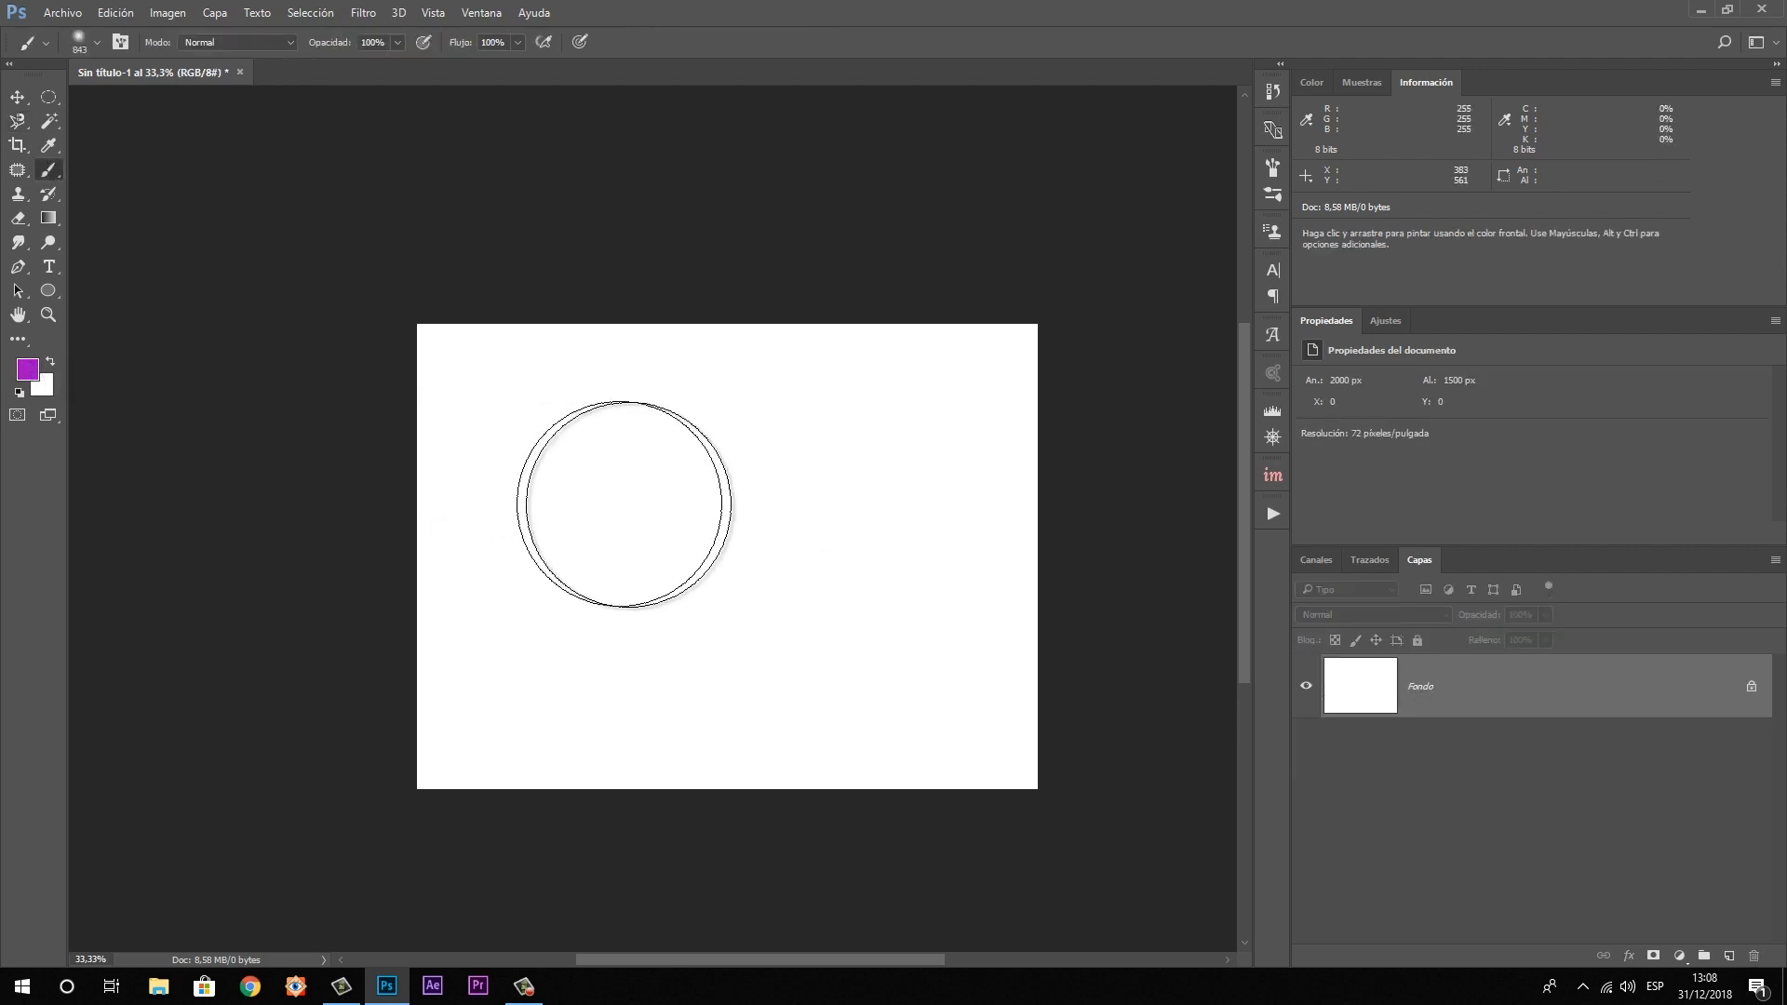
left_click_drag(657, 510, 594, 493)
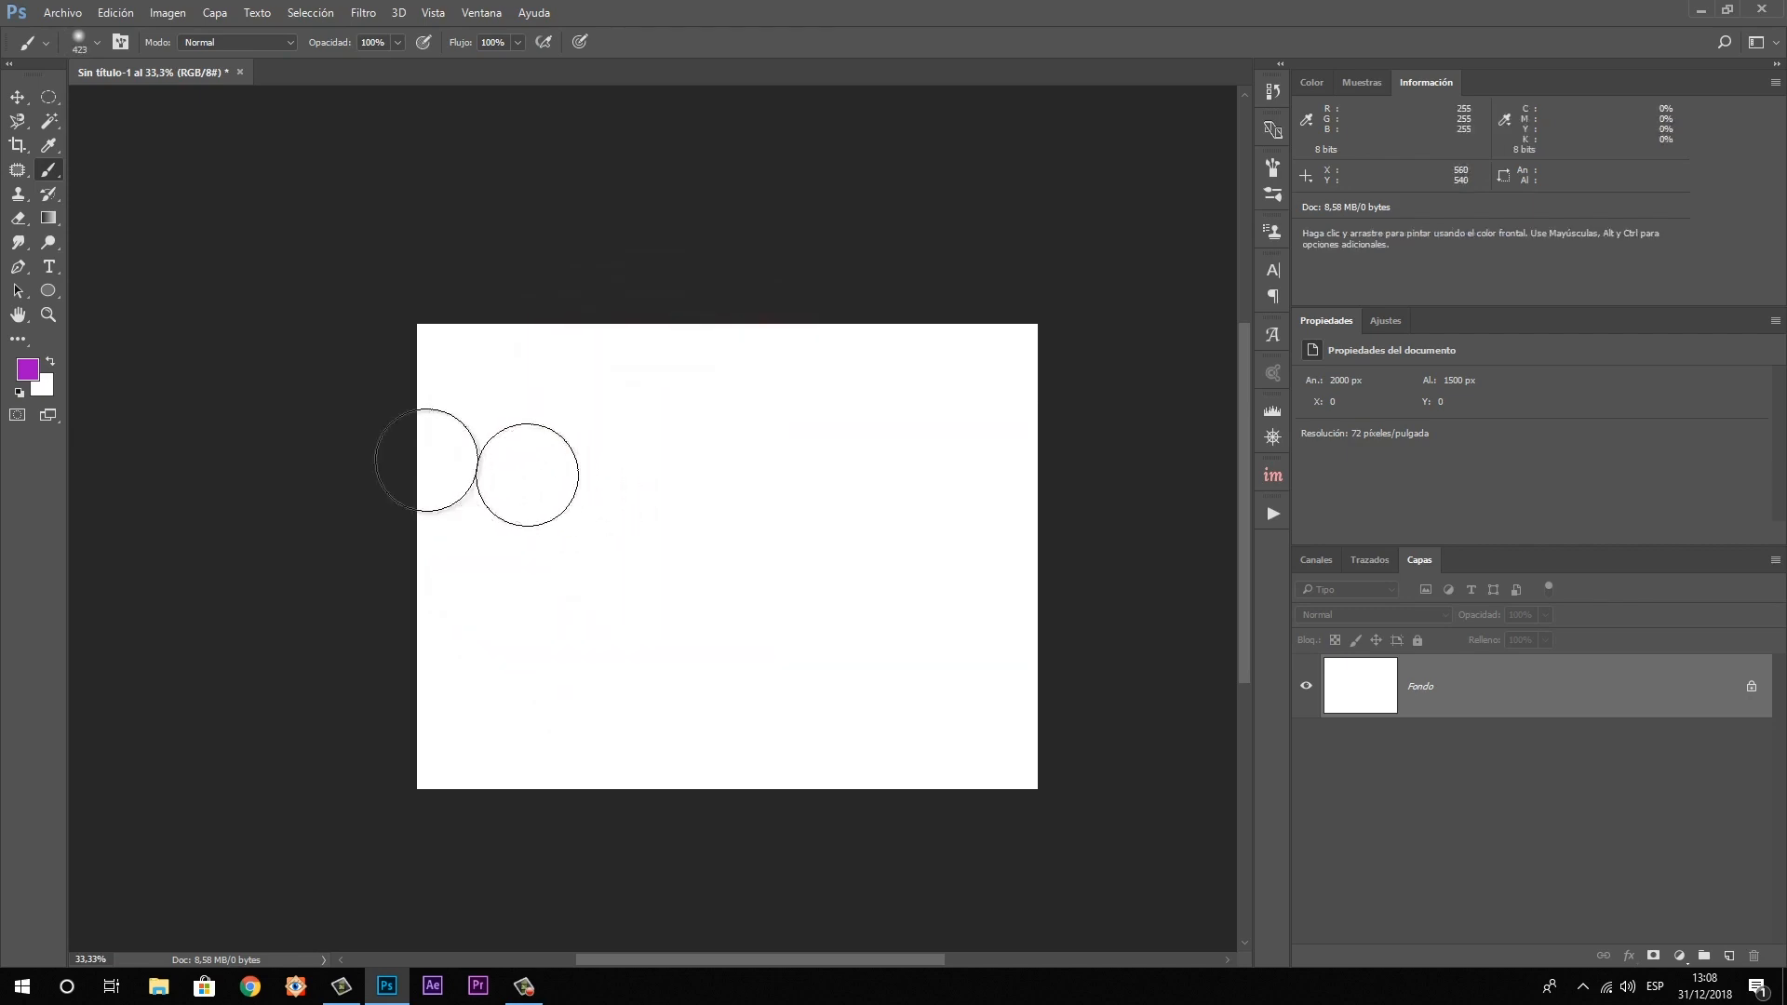
mouse_move(554, 503)
left_mouse_down()
mouse_move(554, 423)
mouse_move(530, 738)
left_mouse_up()
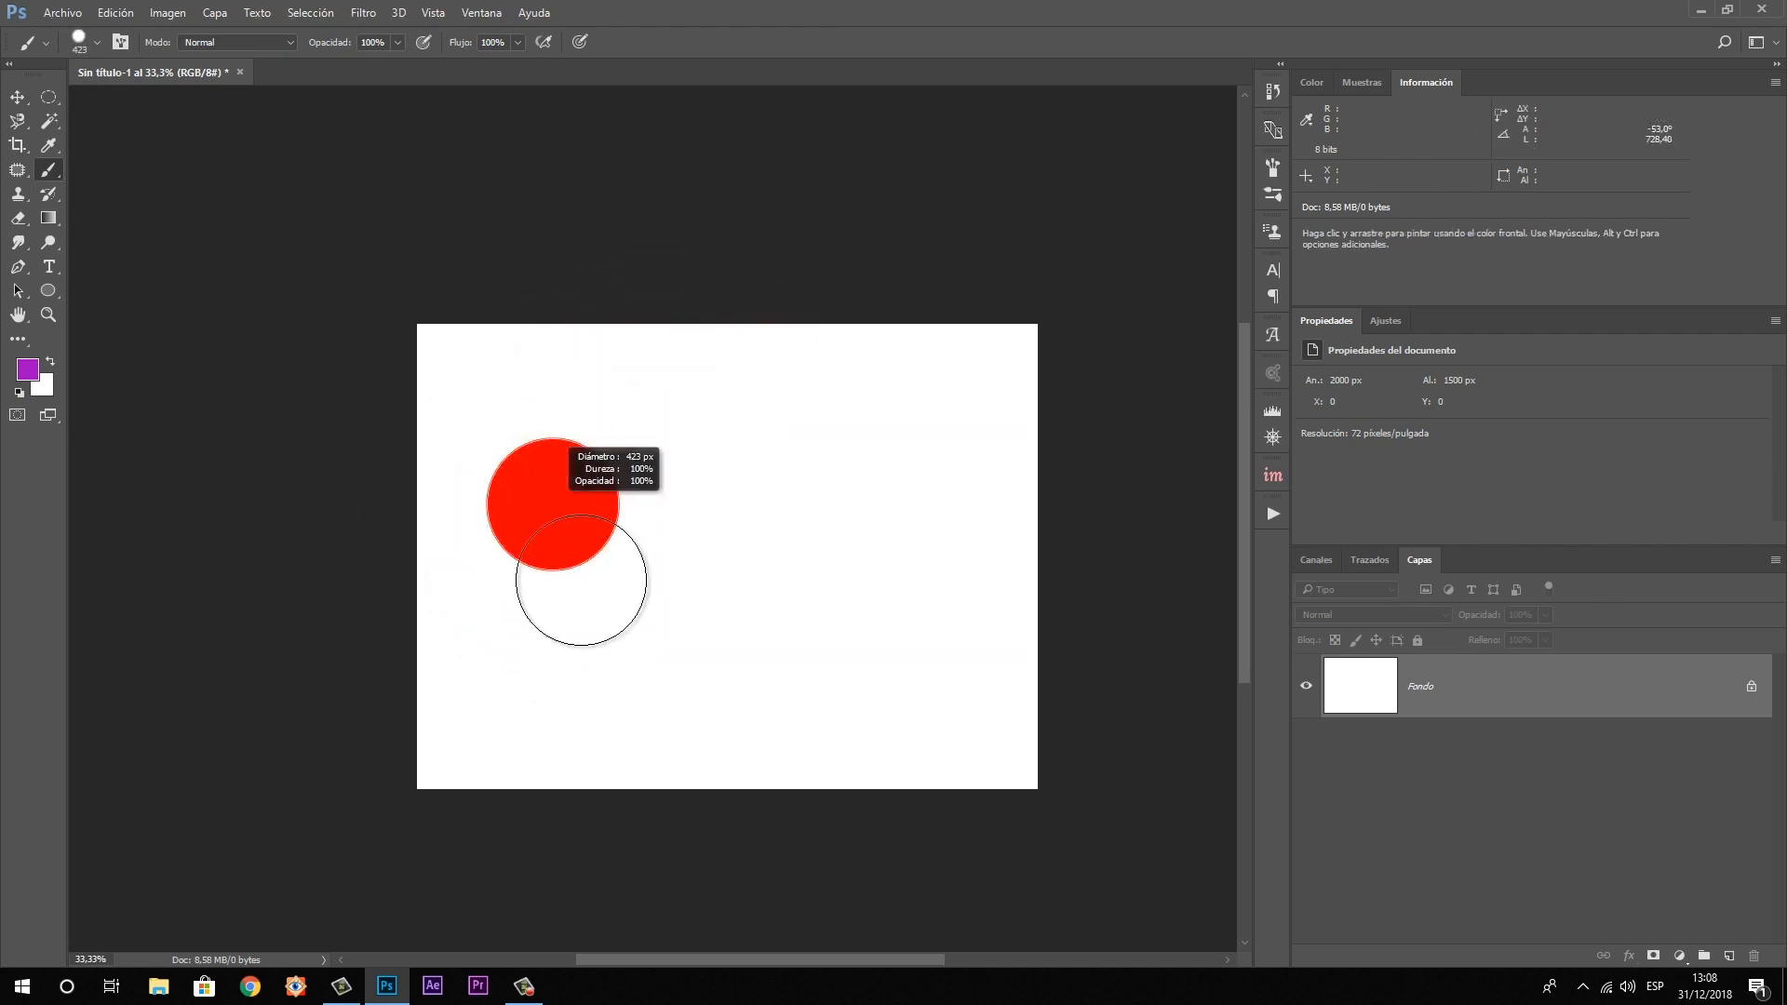
left_click_drag(602, 479, 699, 525)
Set the foreground color to the near-black 140919 and paint a large blob overlapping the purple shape's lower right
left_click(28, 370)
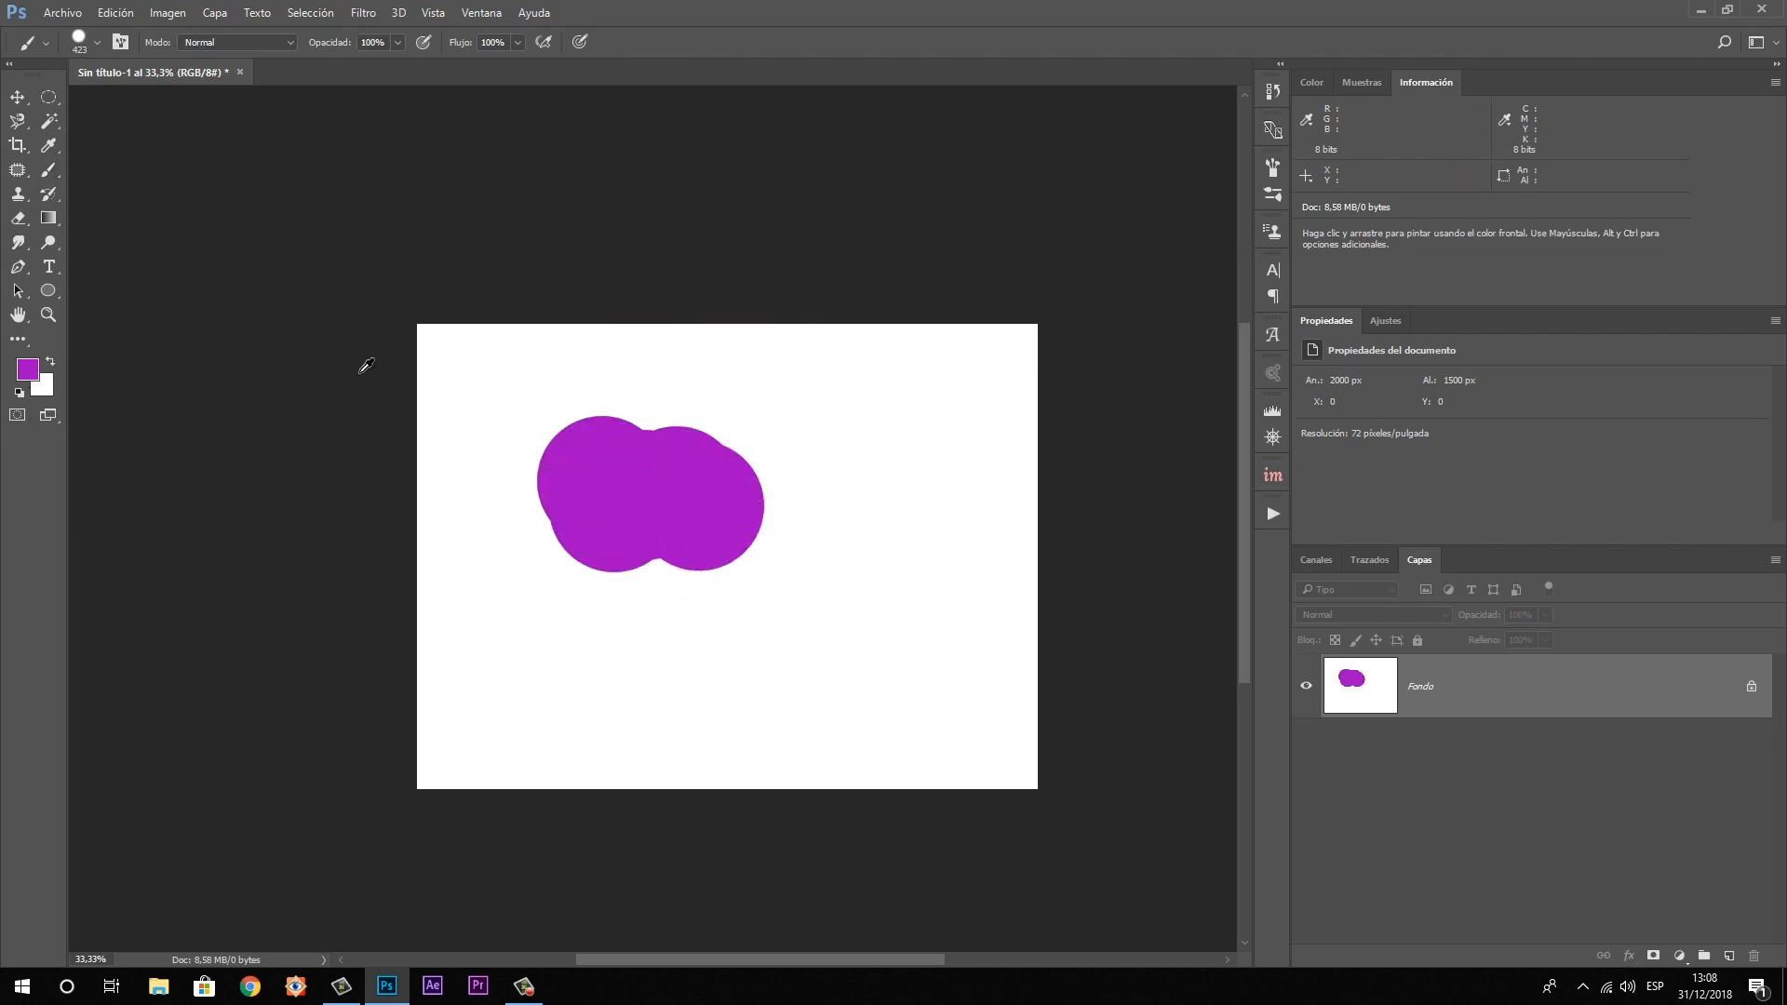
mouse_move(1176, 407)
left_mouse_down()
mouse_move(1212, 468)
mouse_move(1299, 523)
left_mouse_up()
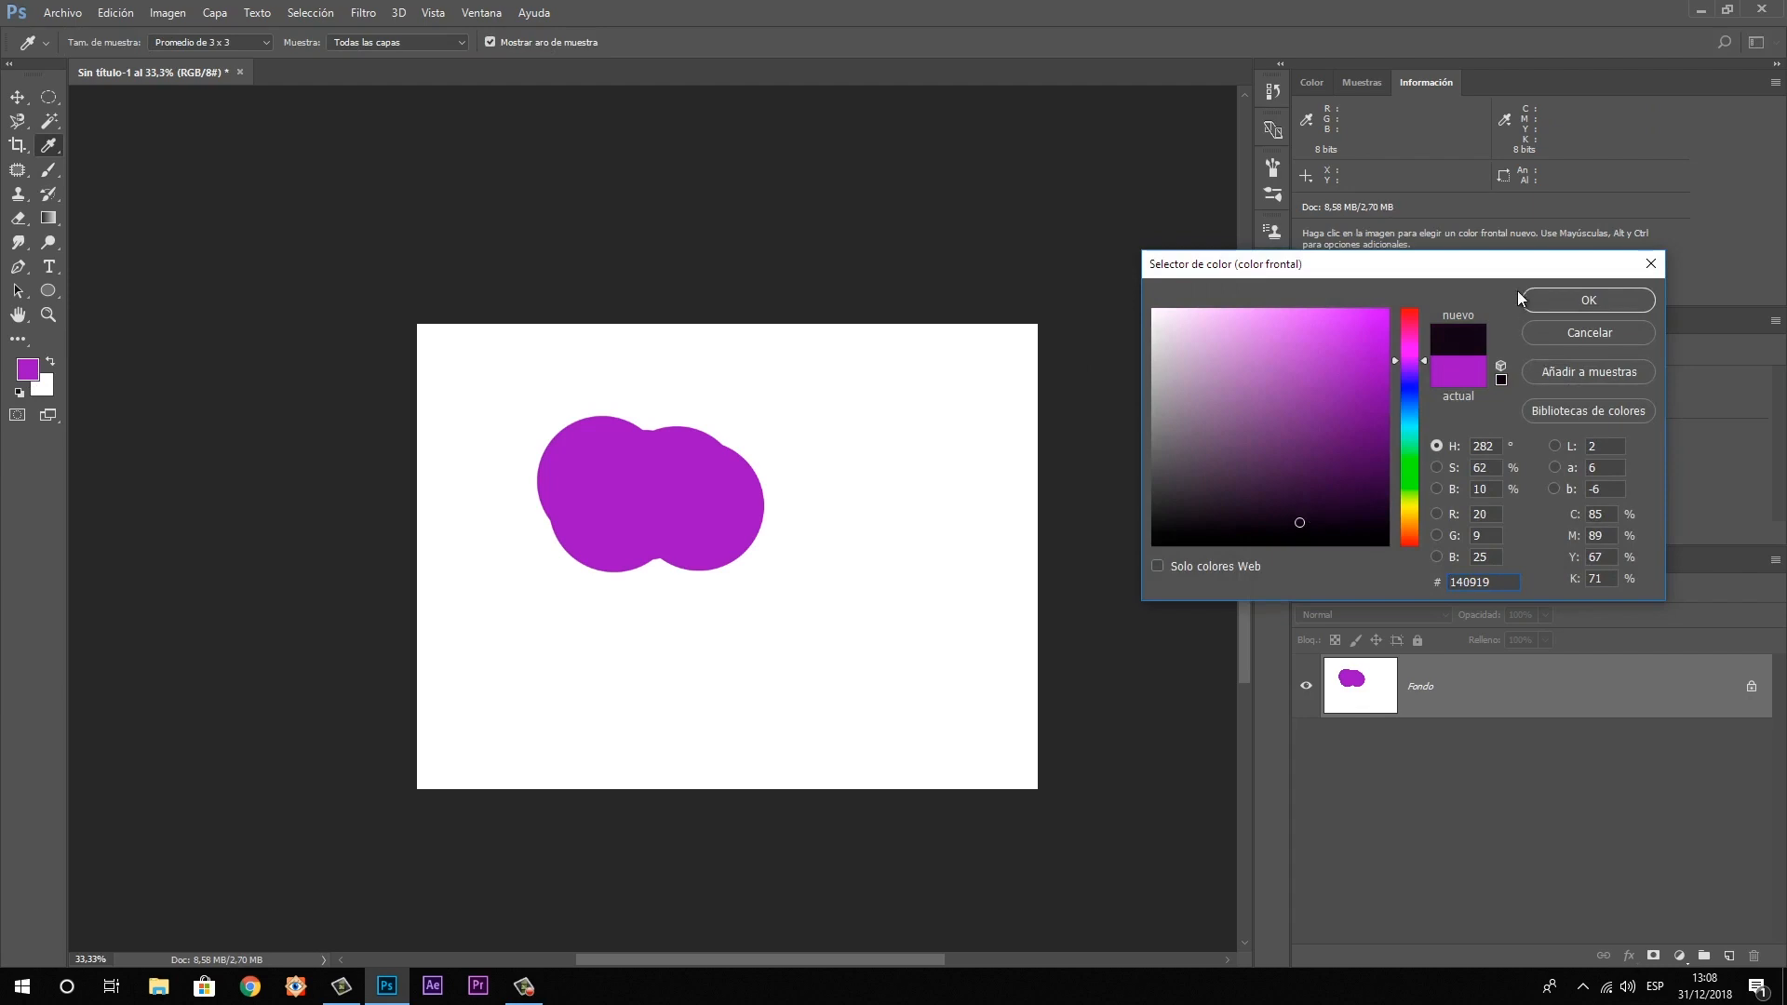
left_click(1588, 299)
mouse_move(730, 566)
left_mouse_down()
mouse_move(733, 655)
mouse_move(812, 580)
mouse_move(777, 517)
left_mouse_up()
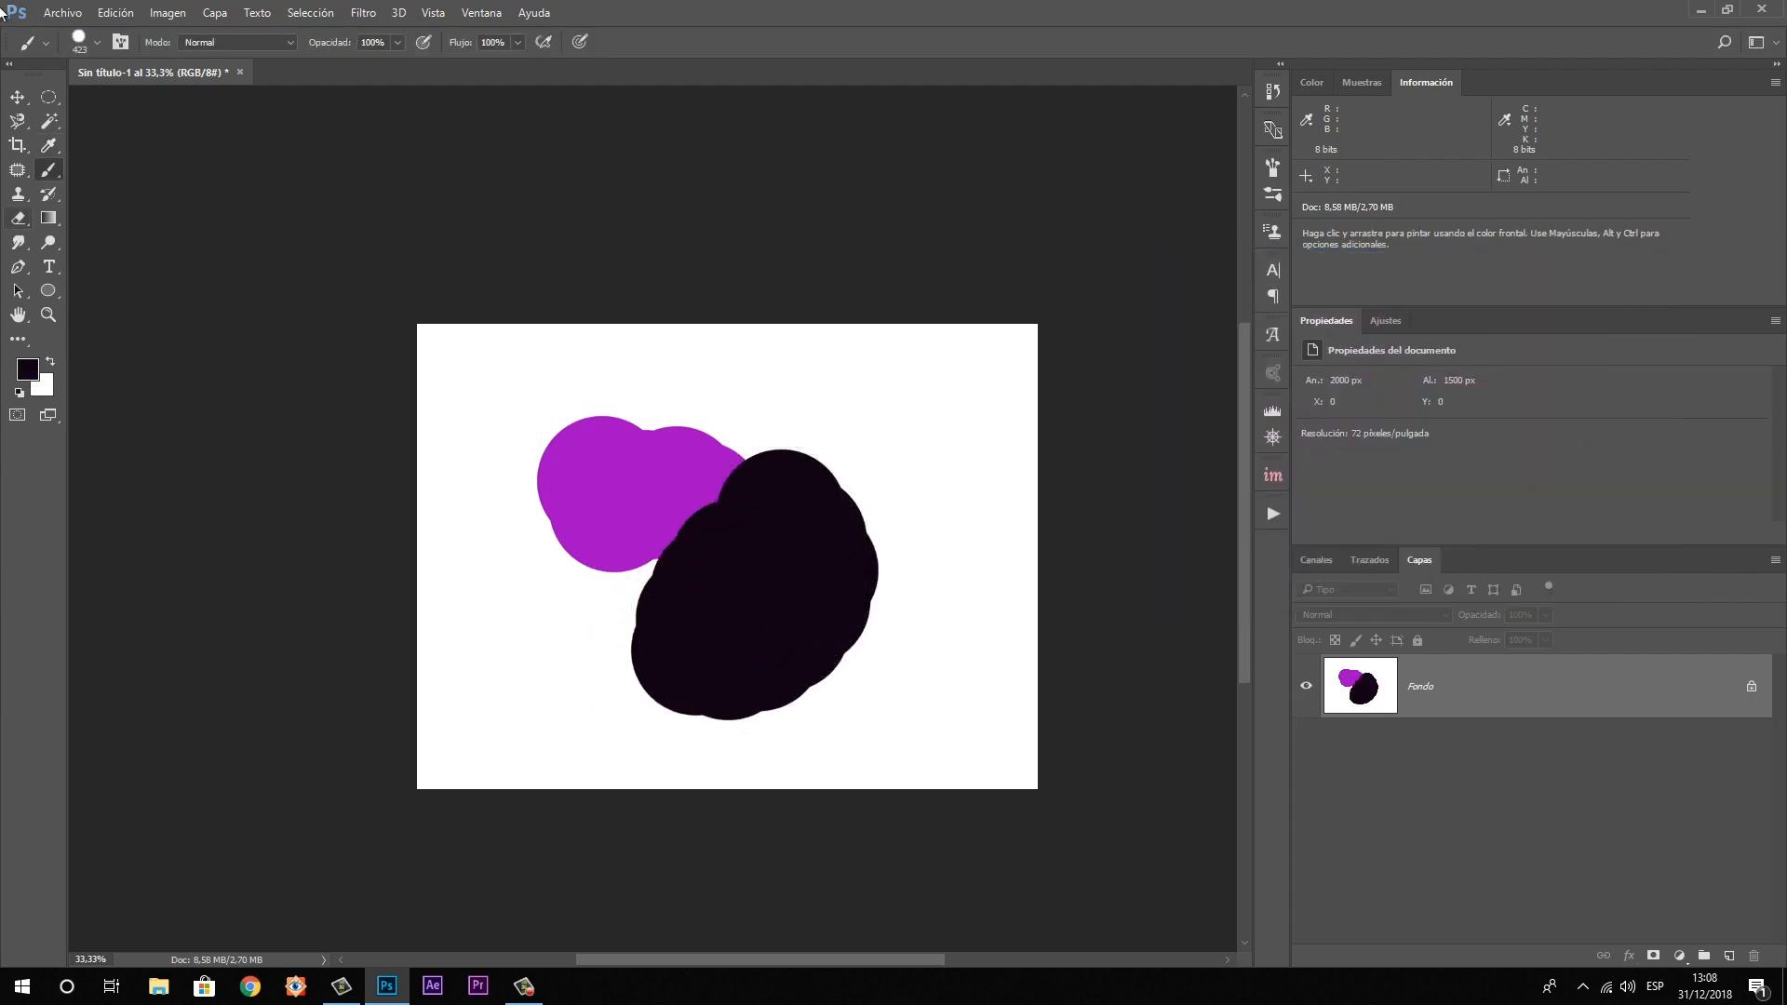
Trace a selection about 909 × 617 px along the edges of the purple and dark shapes with the Magnetic Lasso, and return to the standard Lasso
left_click(15, 123)
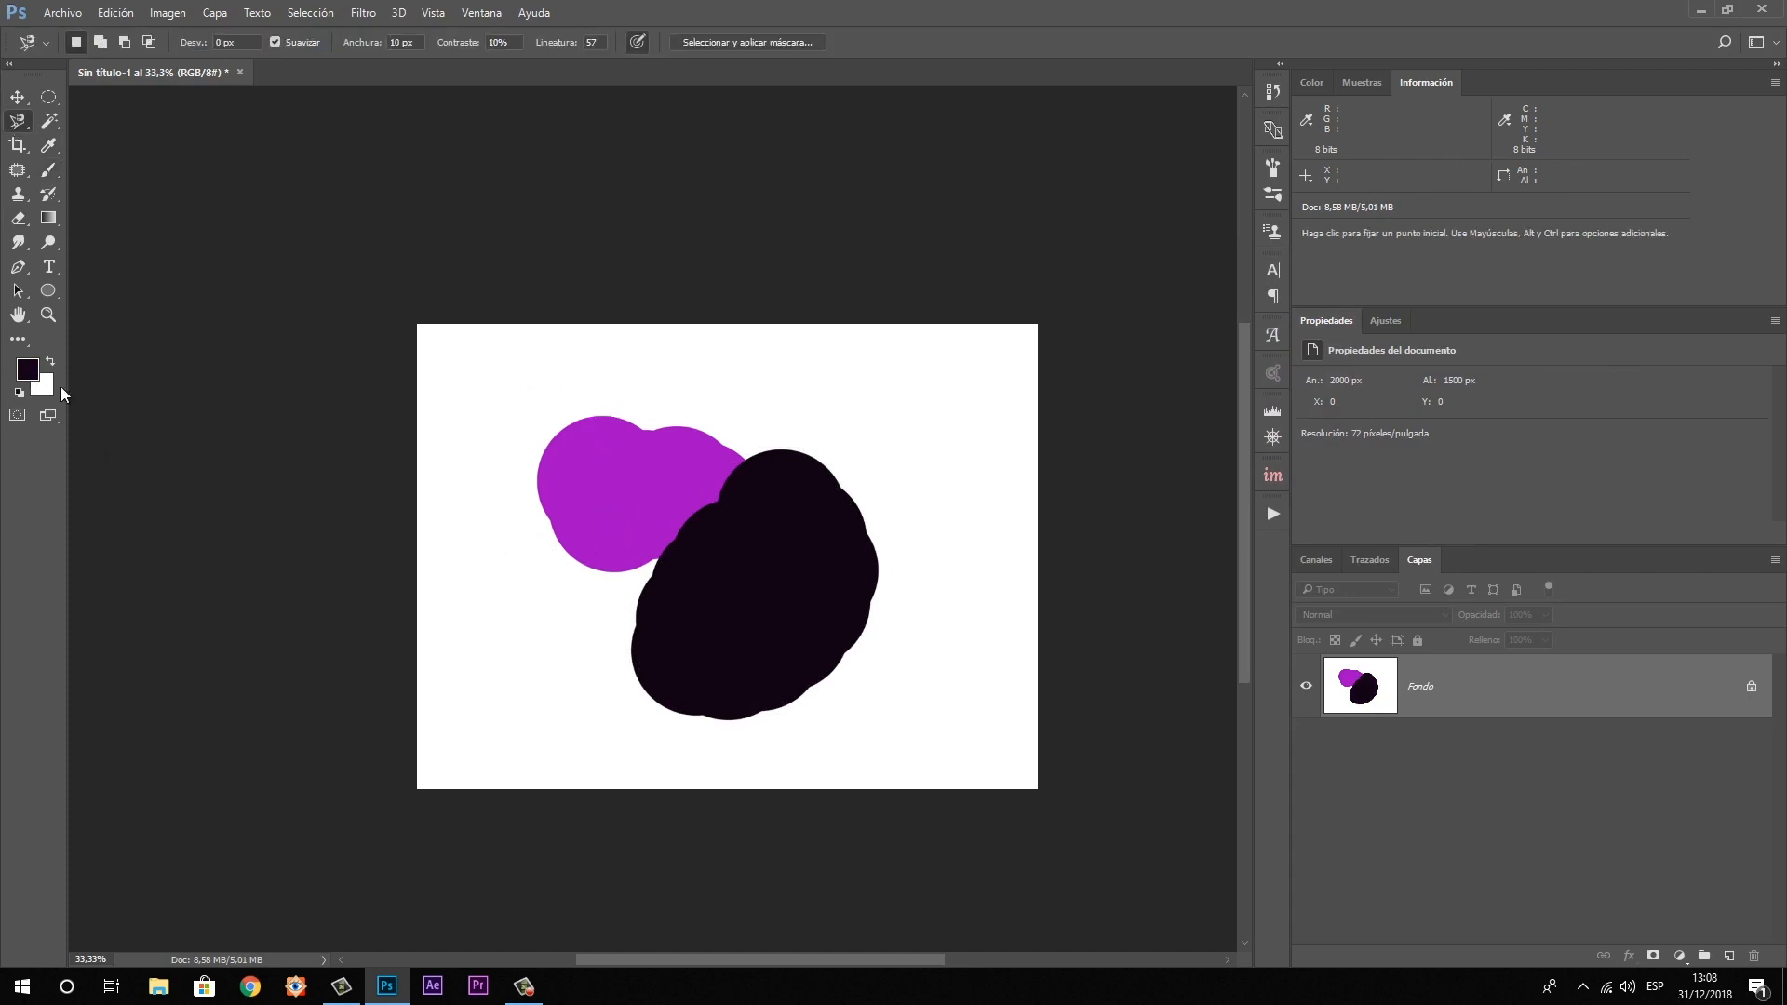
left_click(49, 314)
left_click(595, 571)
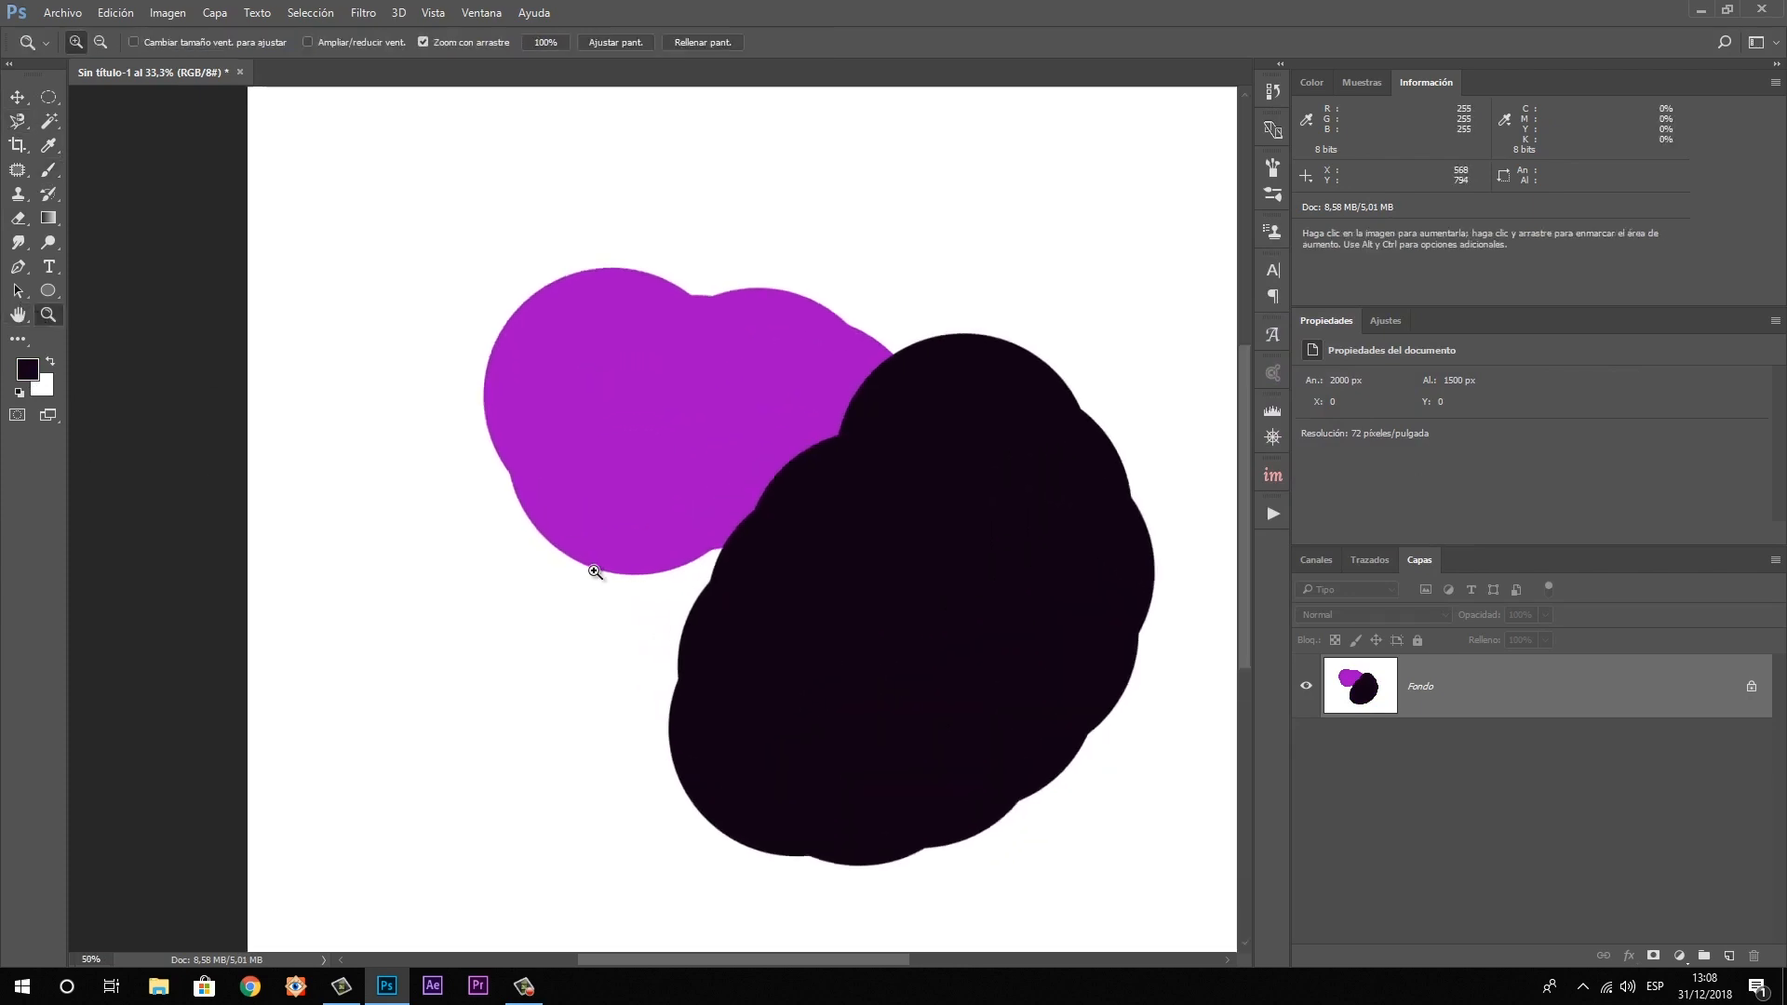
left_click(689, 572)
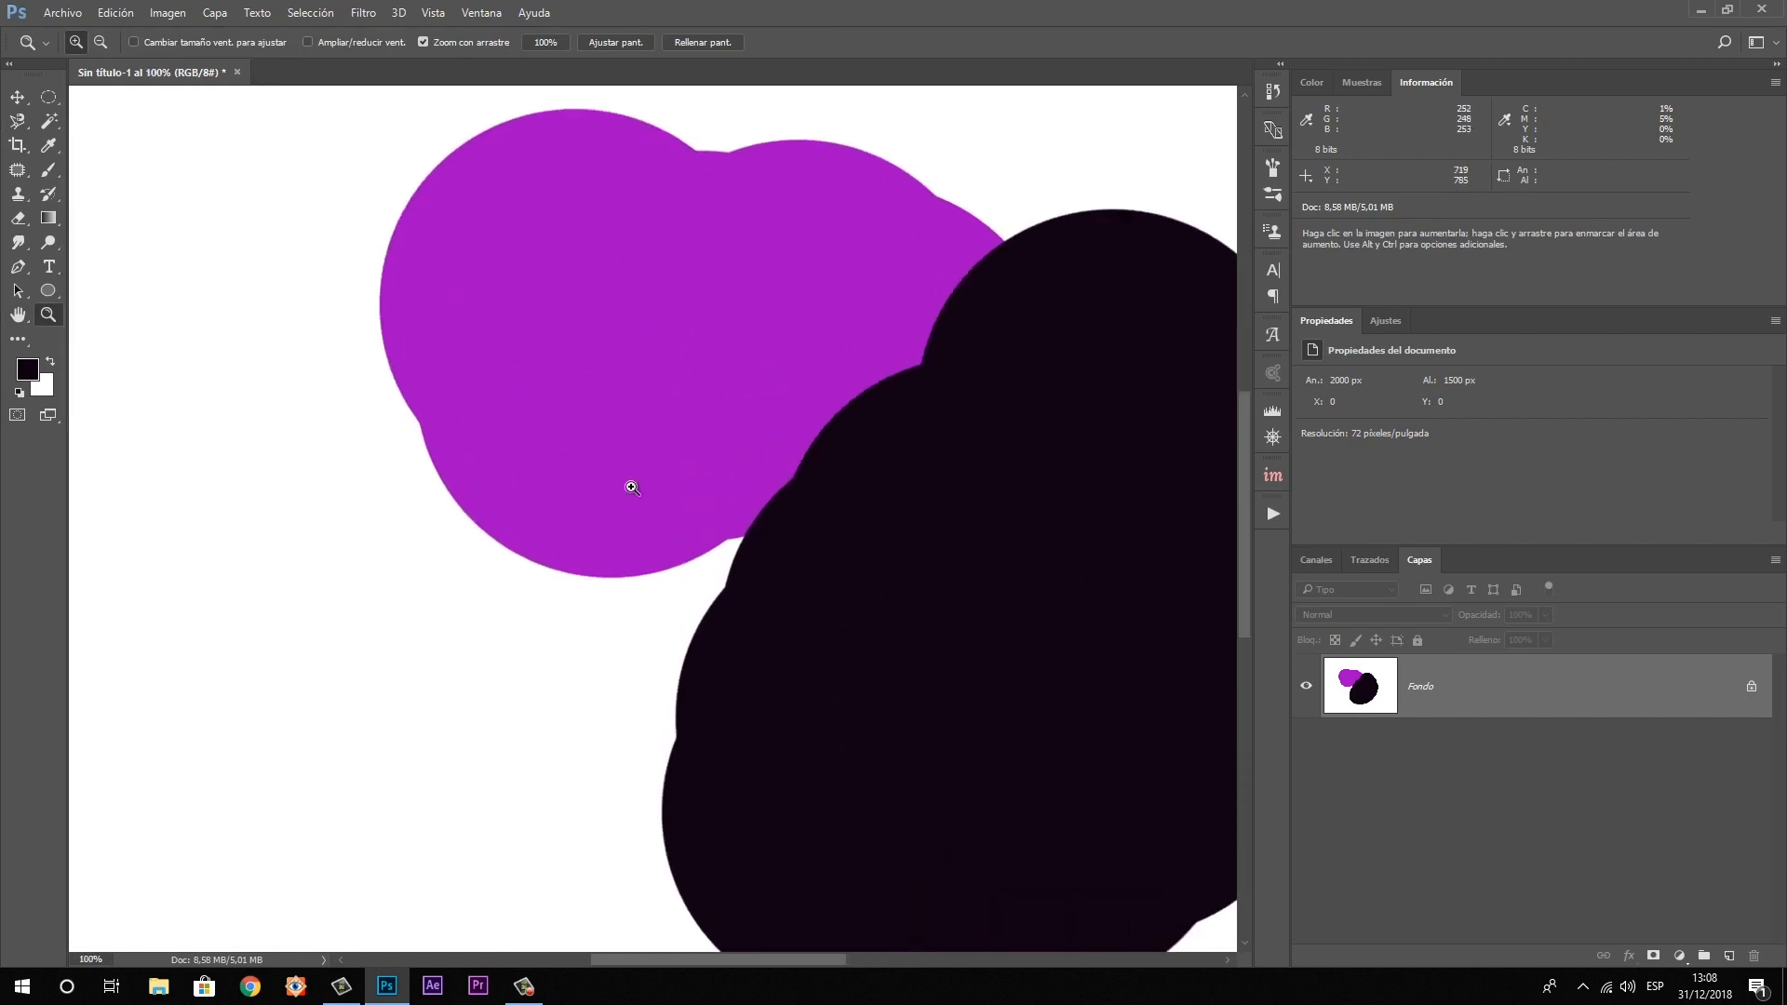
key("shift+l")
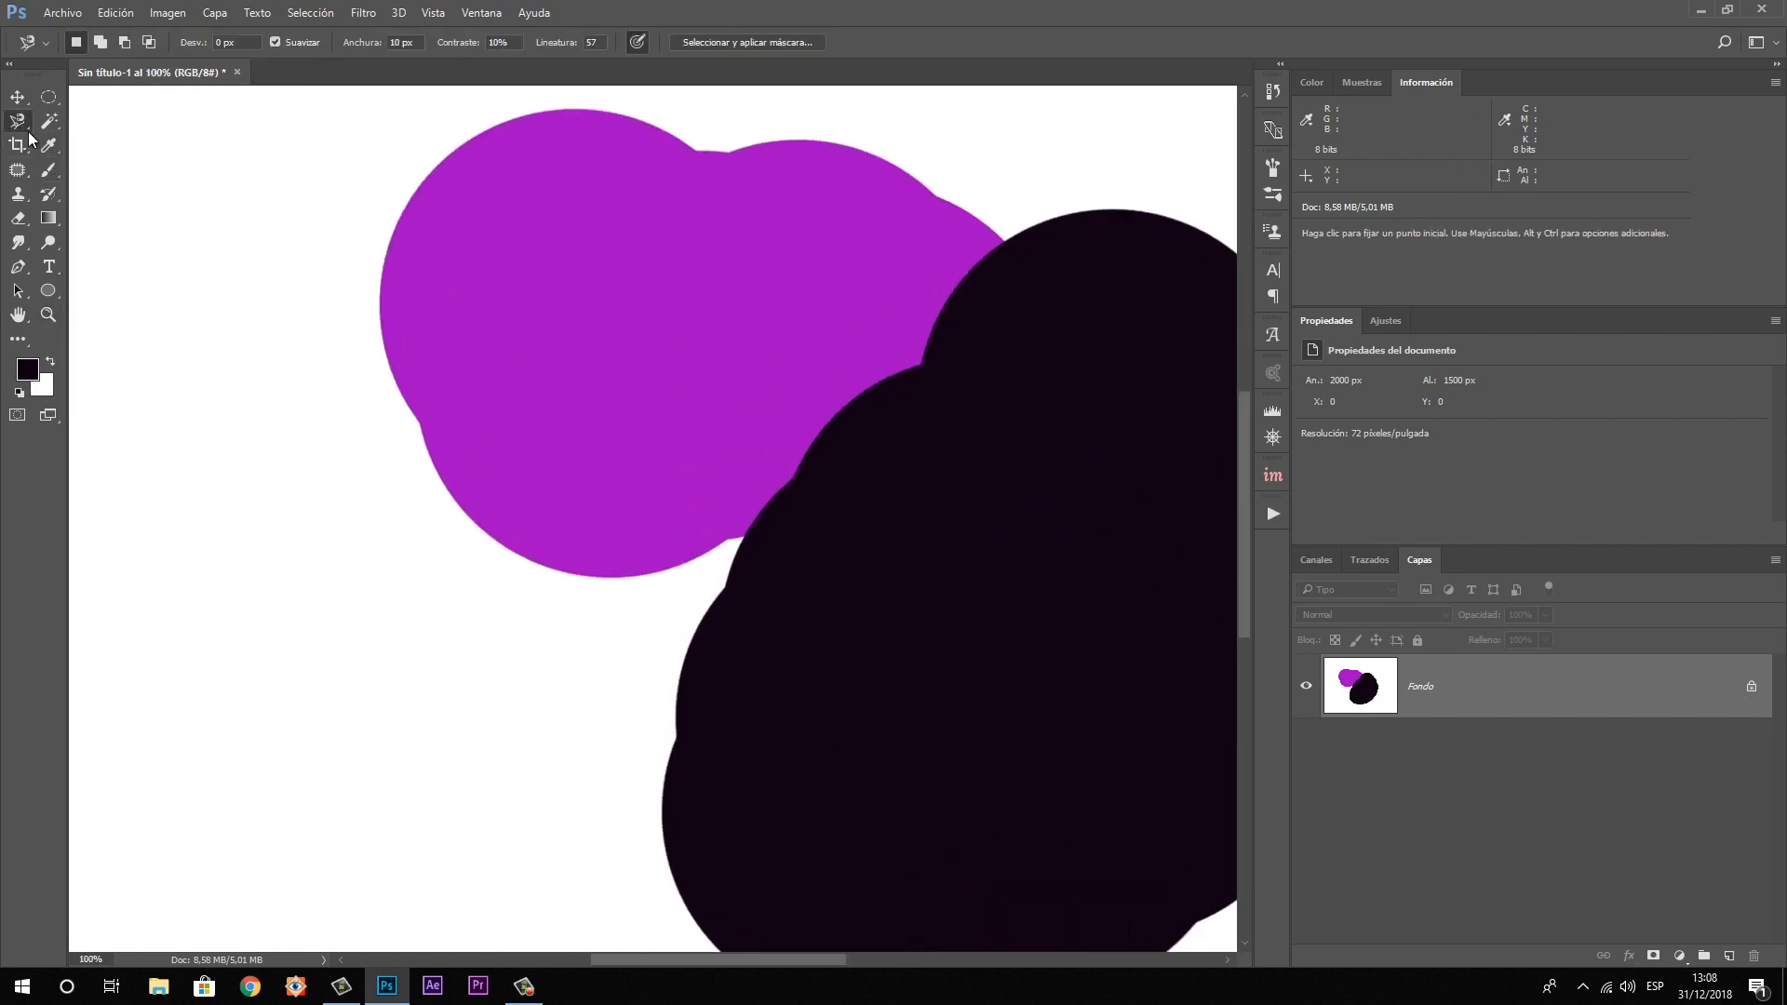
left_click(673, 683)
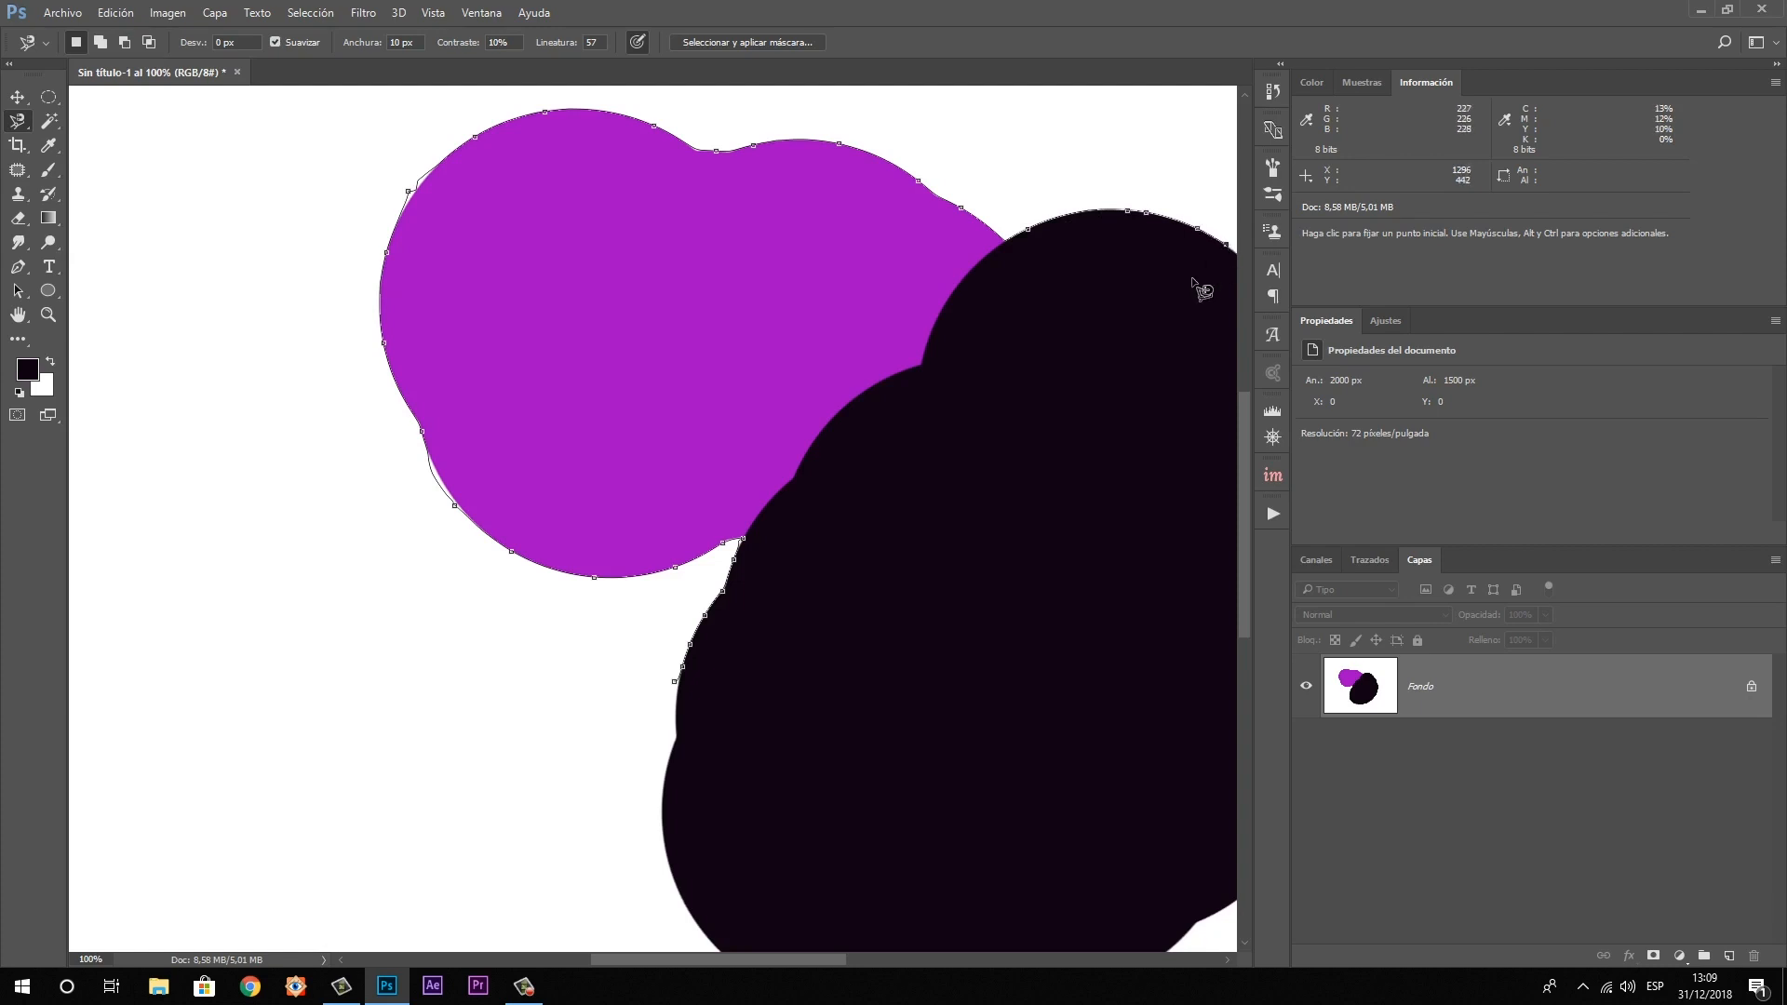
left_click(689, 694)
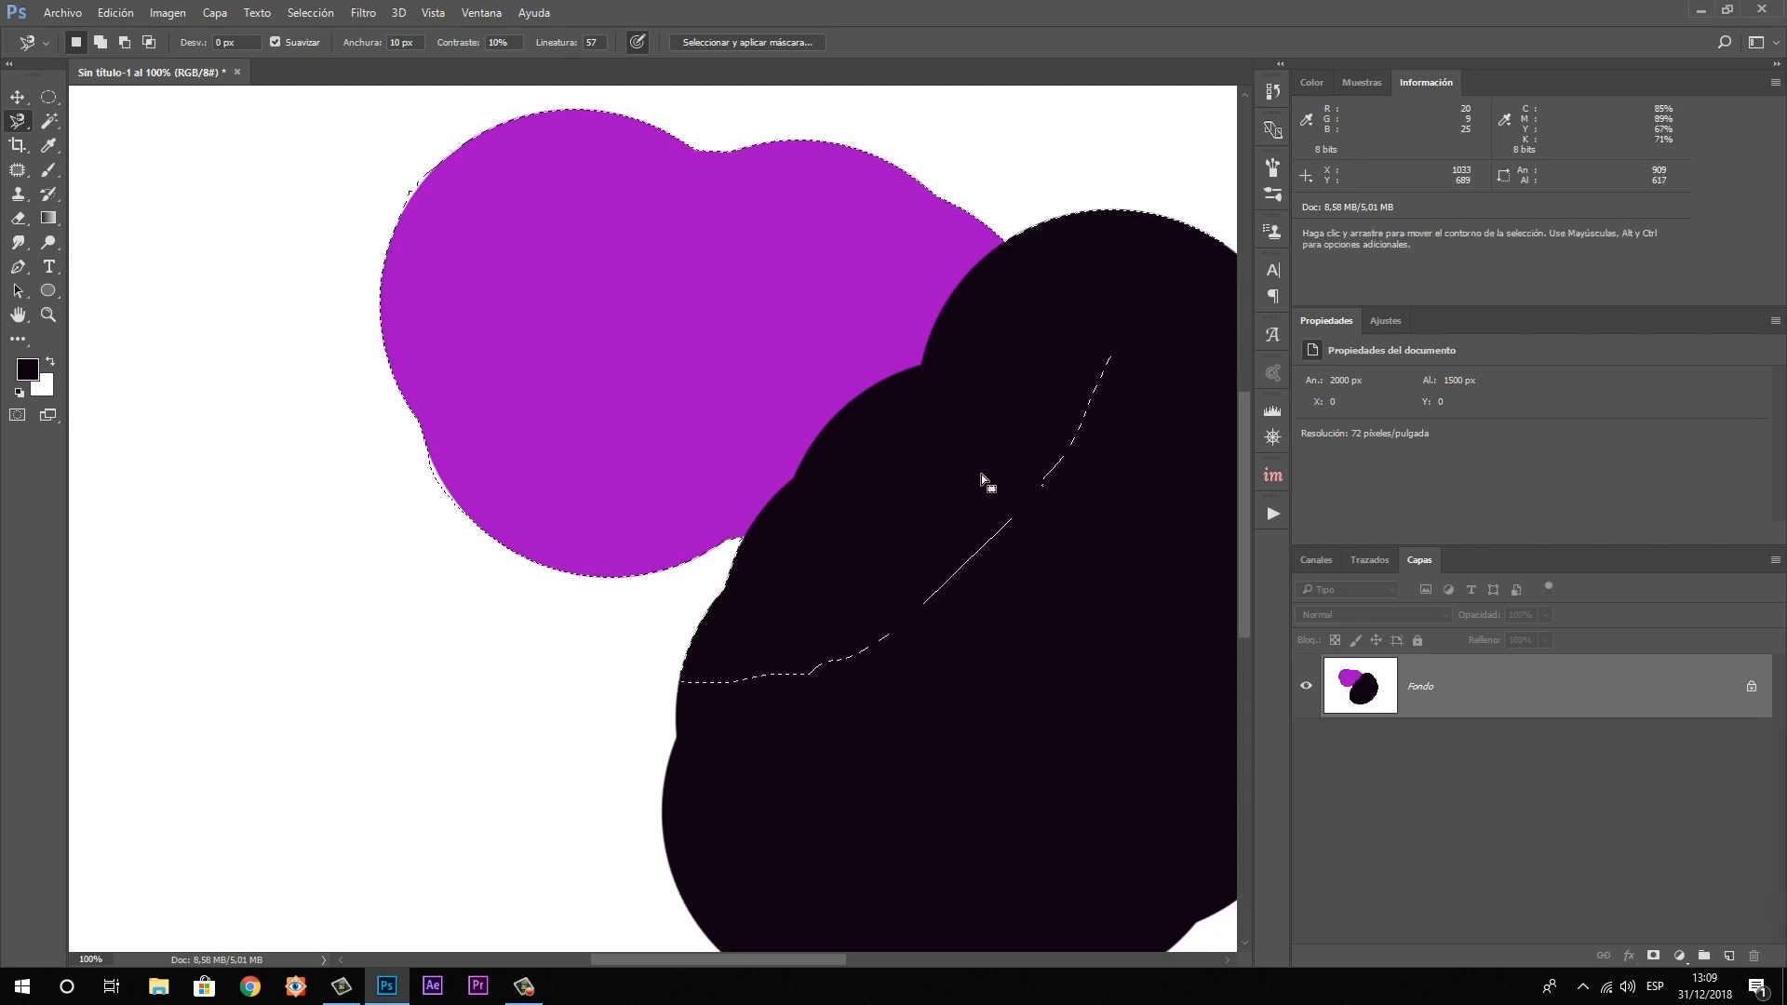
right_click(17, 121)
left_click(80, 121)
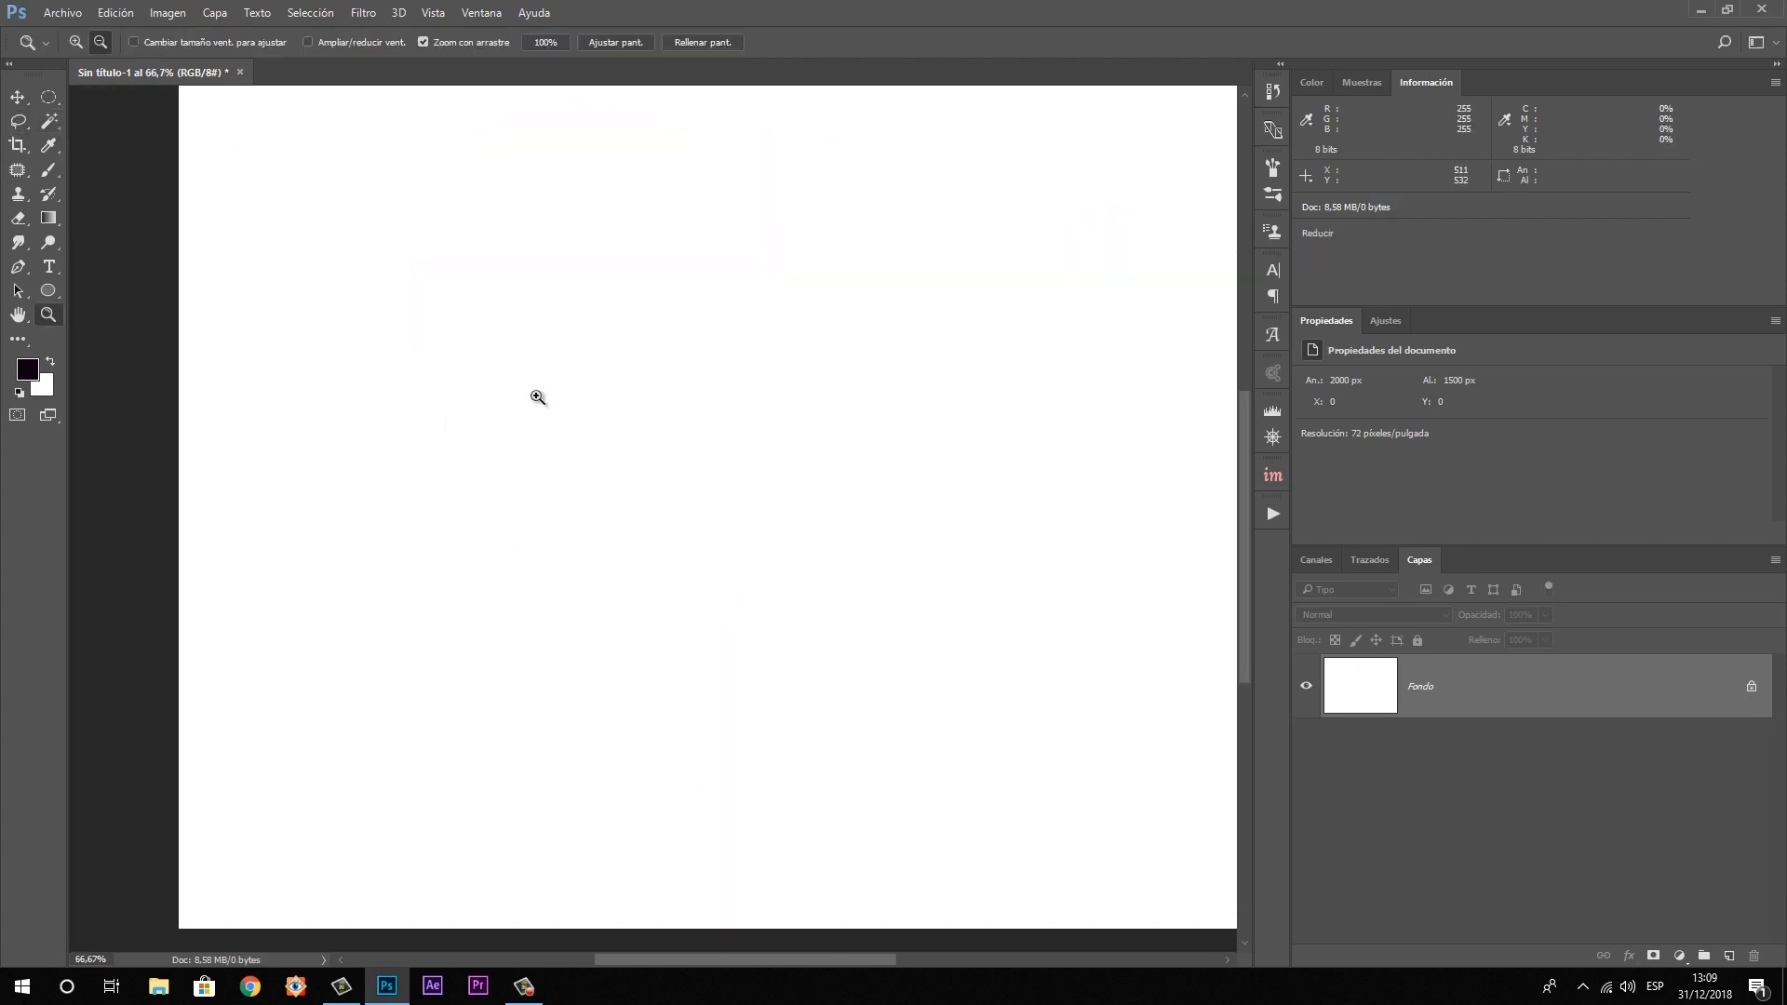
key("alt")
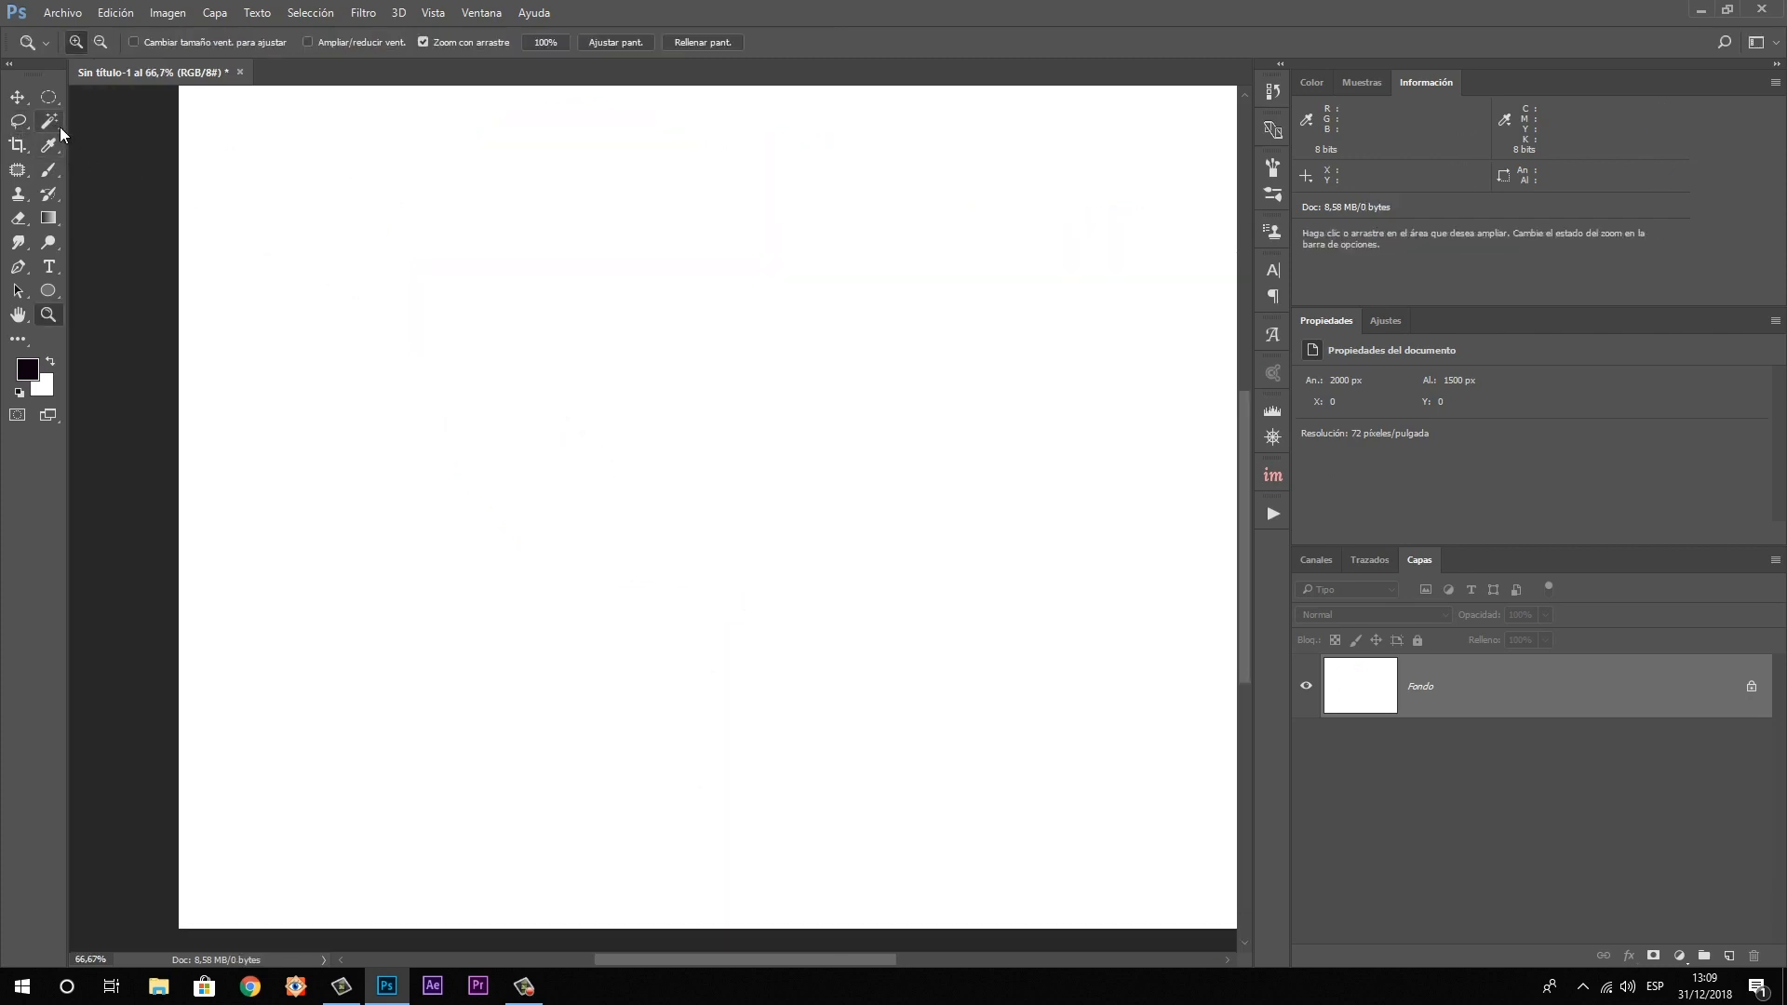
left_click(797, 422, "alt")
left_click(63, 13)
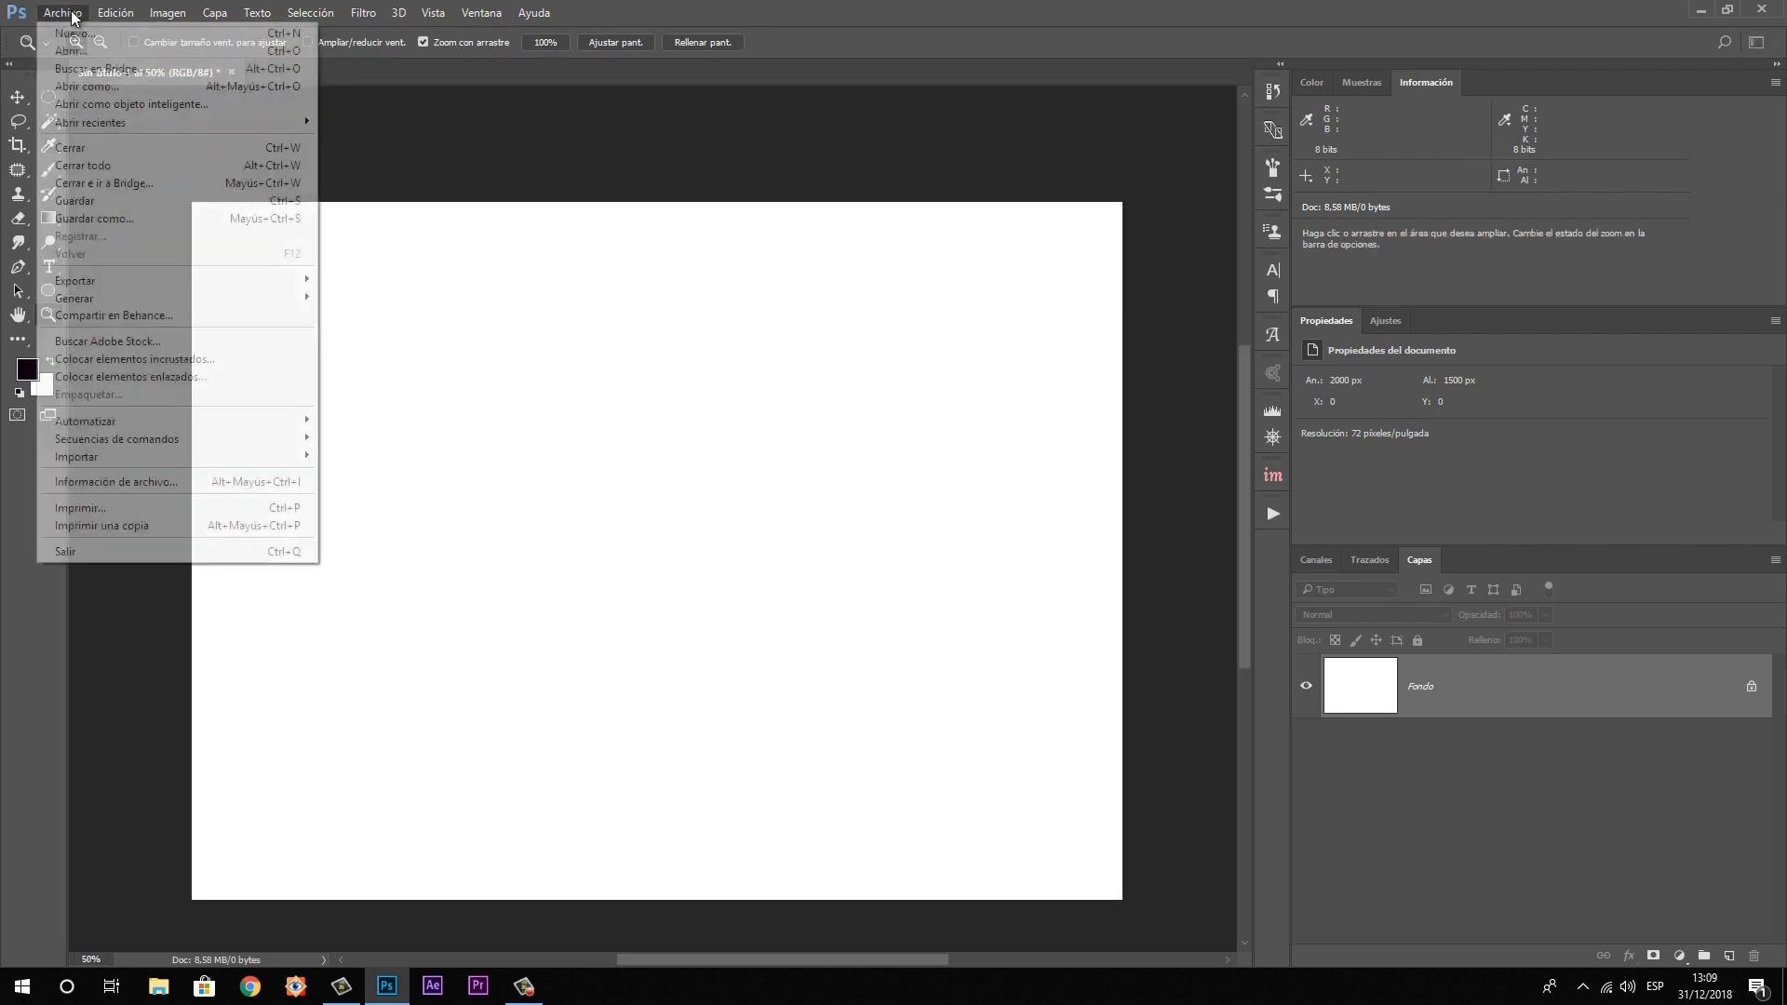
left_click(75, 51)
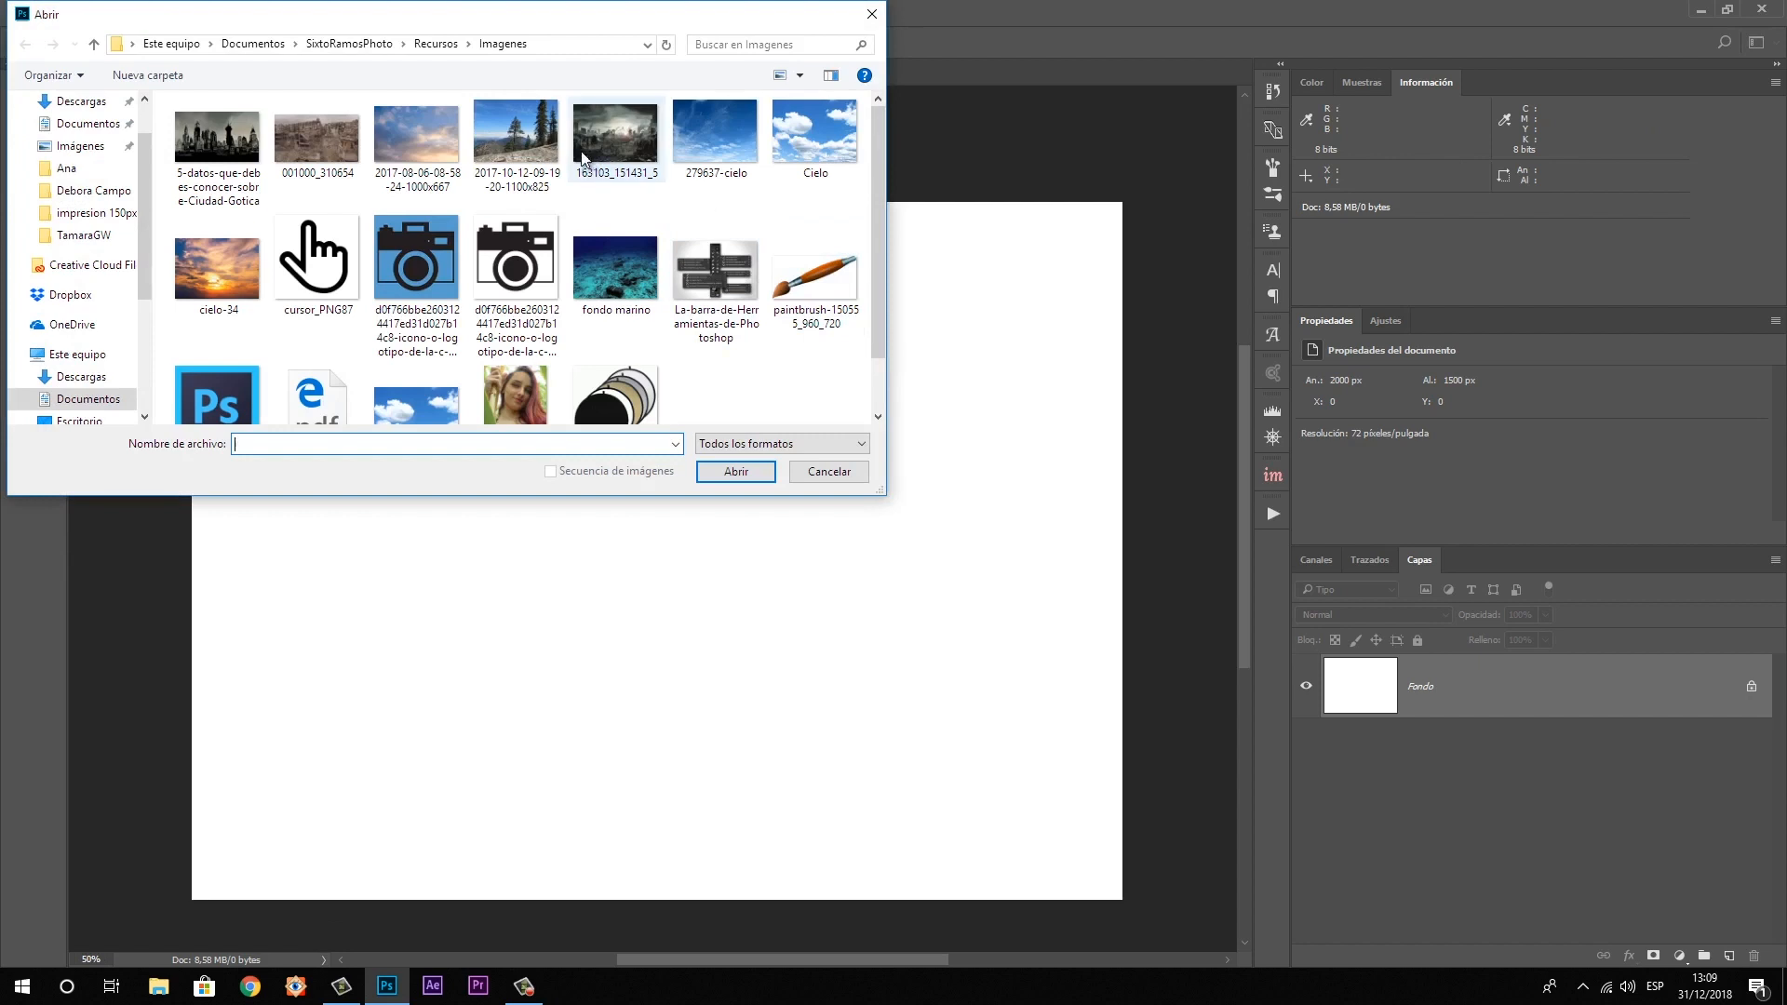
left_click(539, 142)
left_click(735, 472)
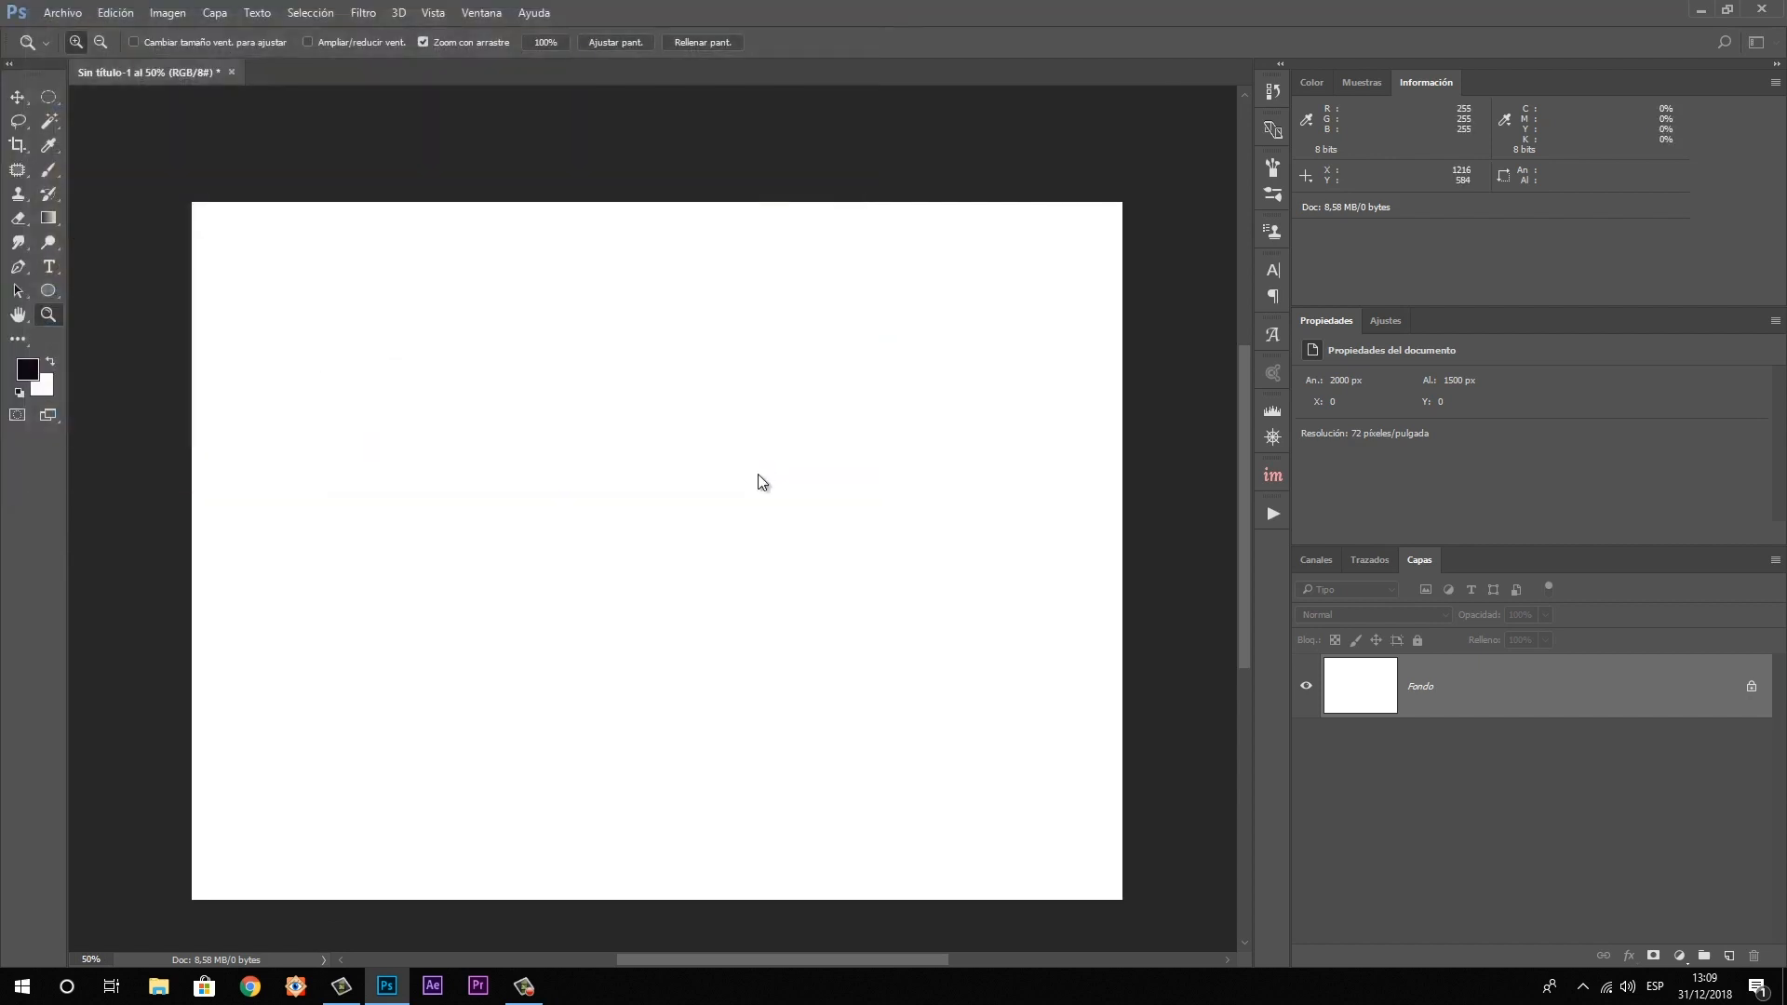
left_click(1005, 468)
key("z")
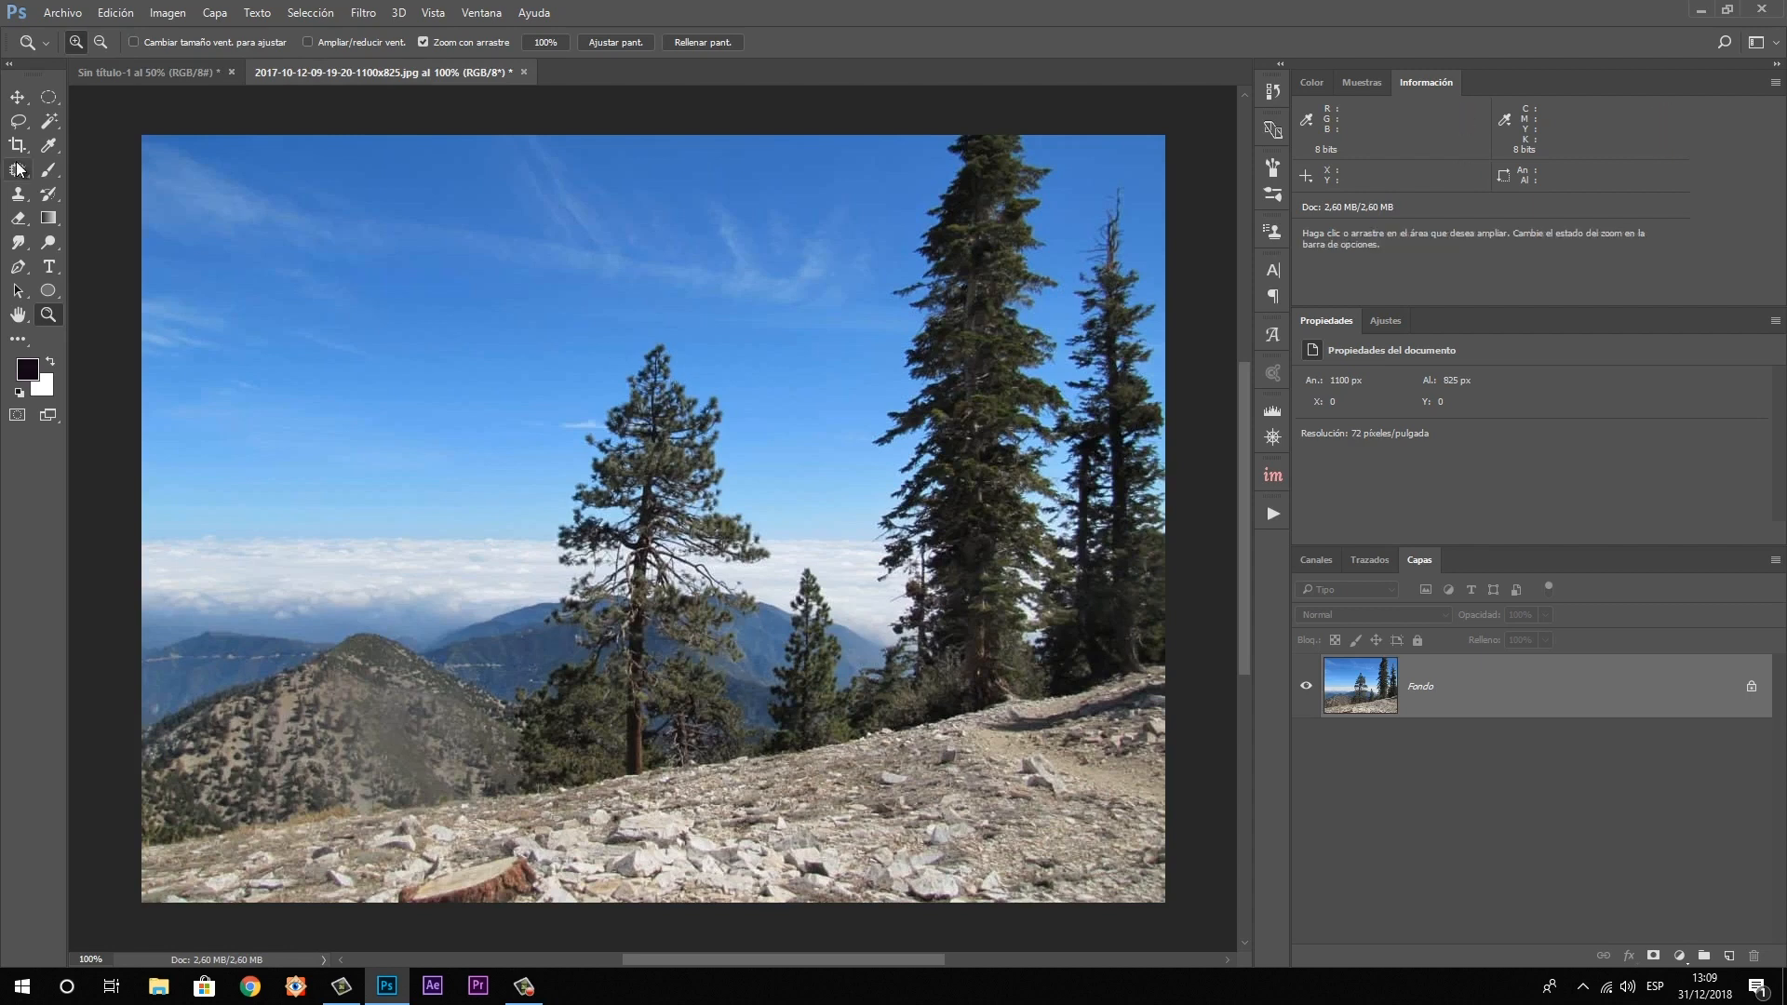
Choose the Magic Wand, try the De 1 punto sample size, and set it back to Promedio de 3 x 3
left_click(48, 119)
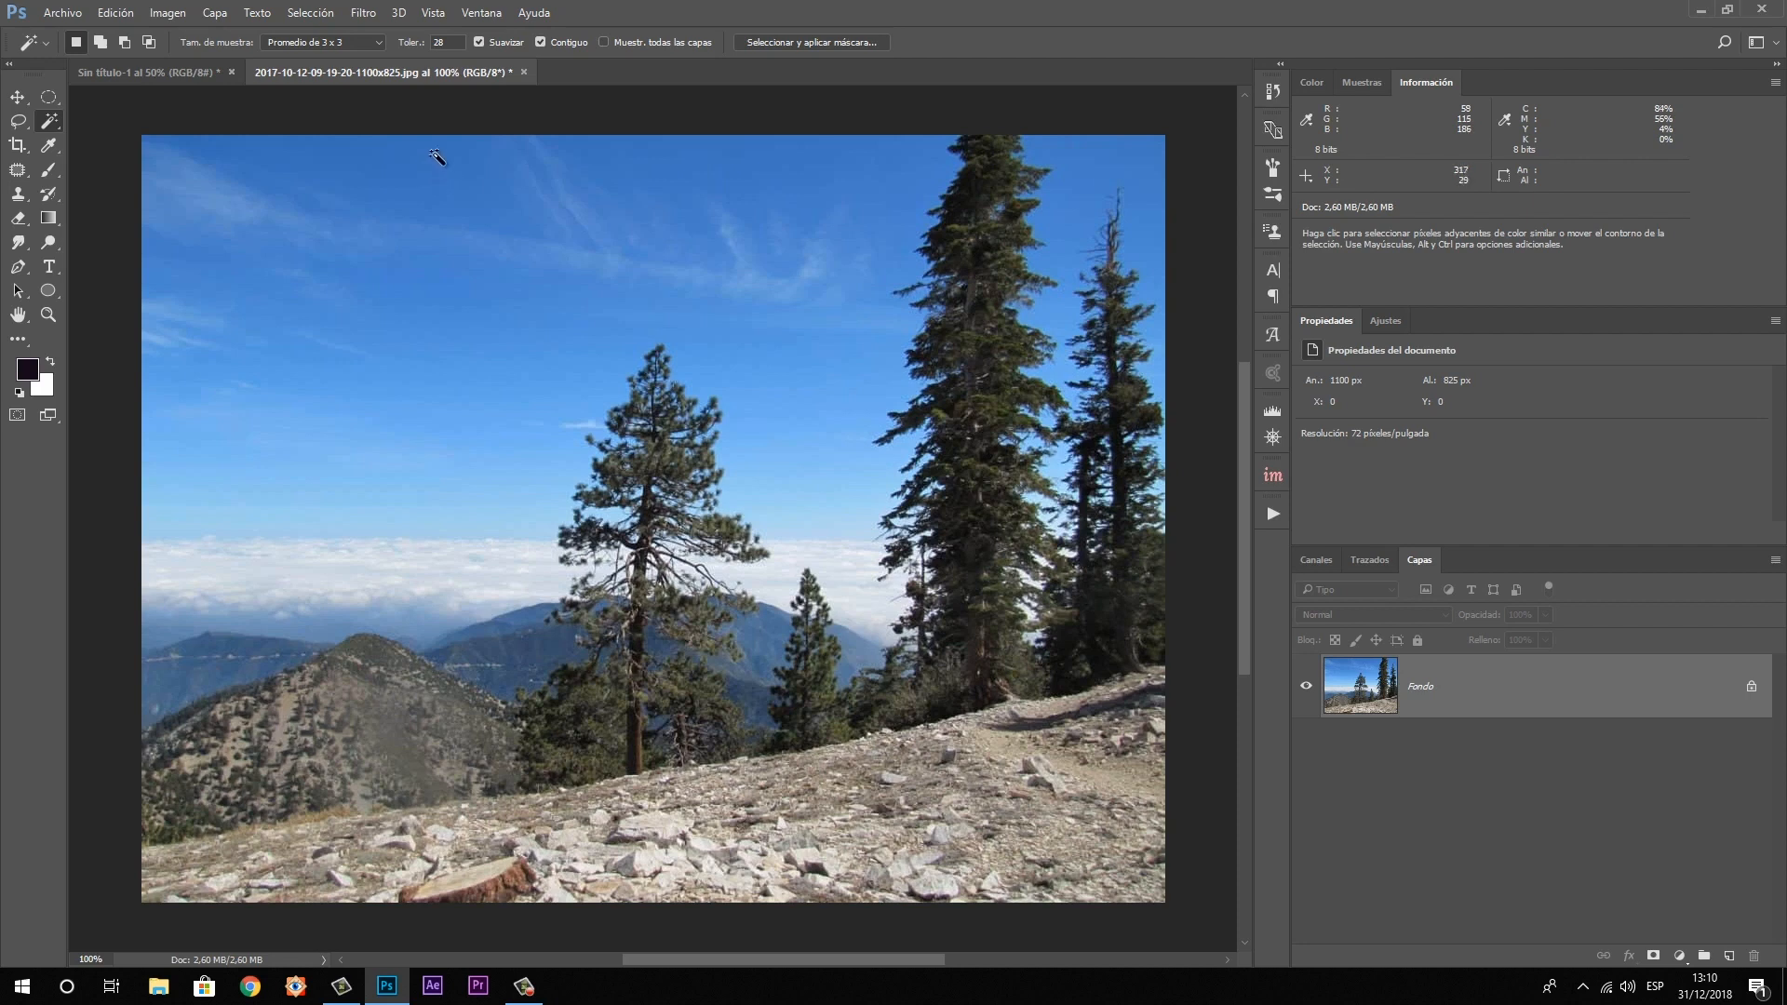
left_click(376, 42)
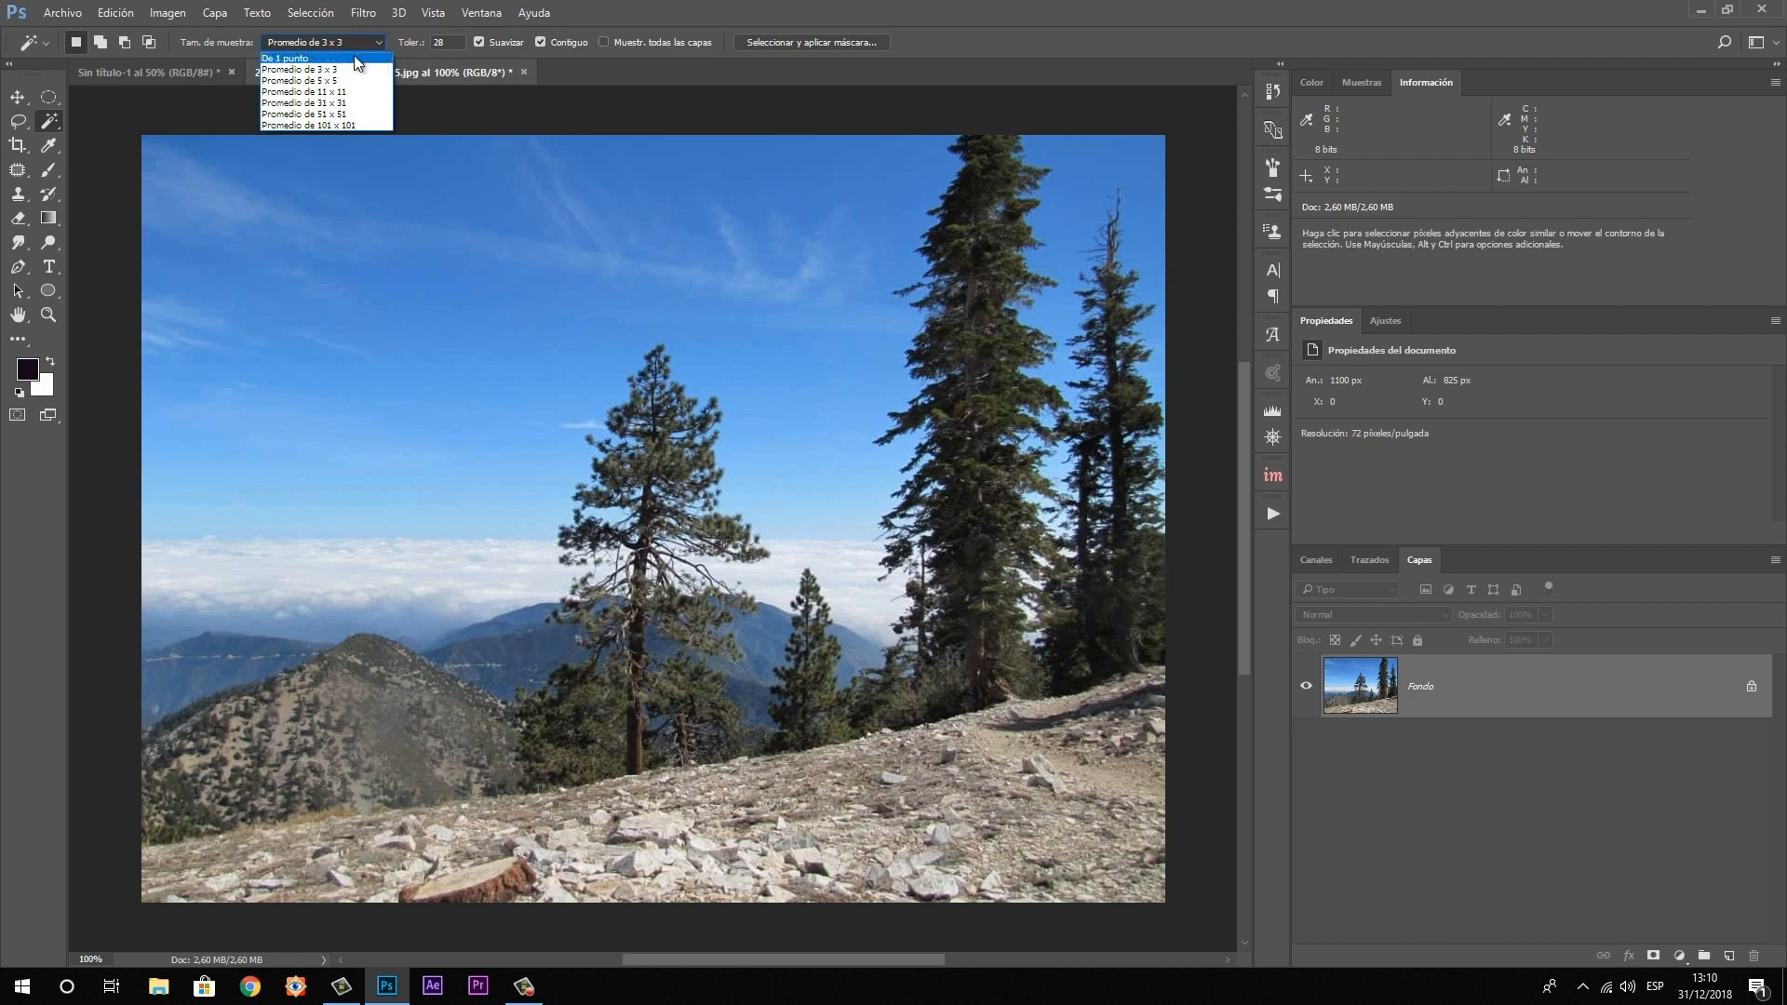
left_click(353, 57)
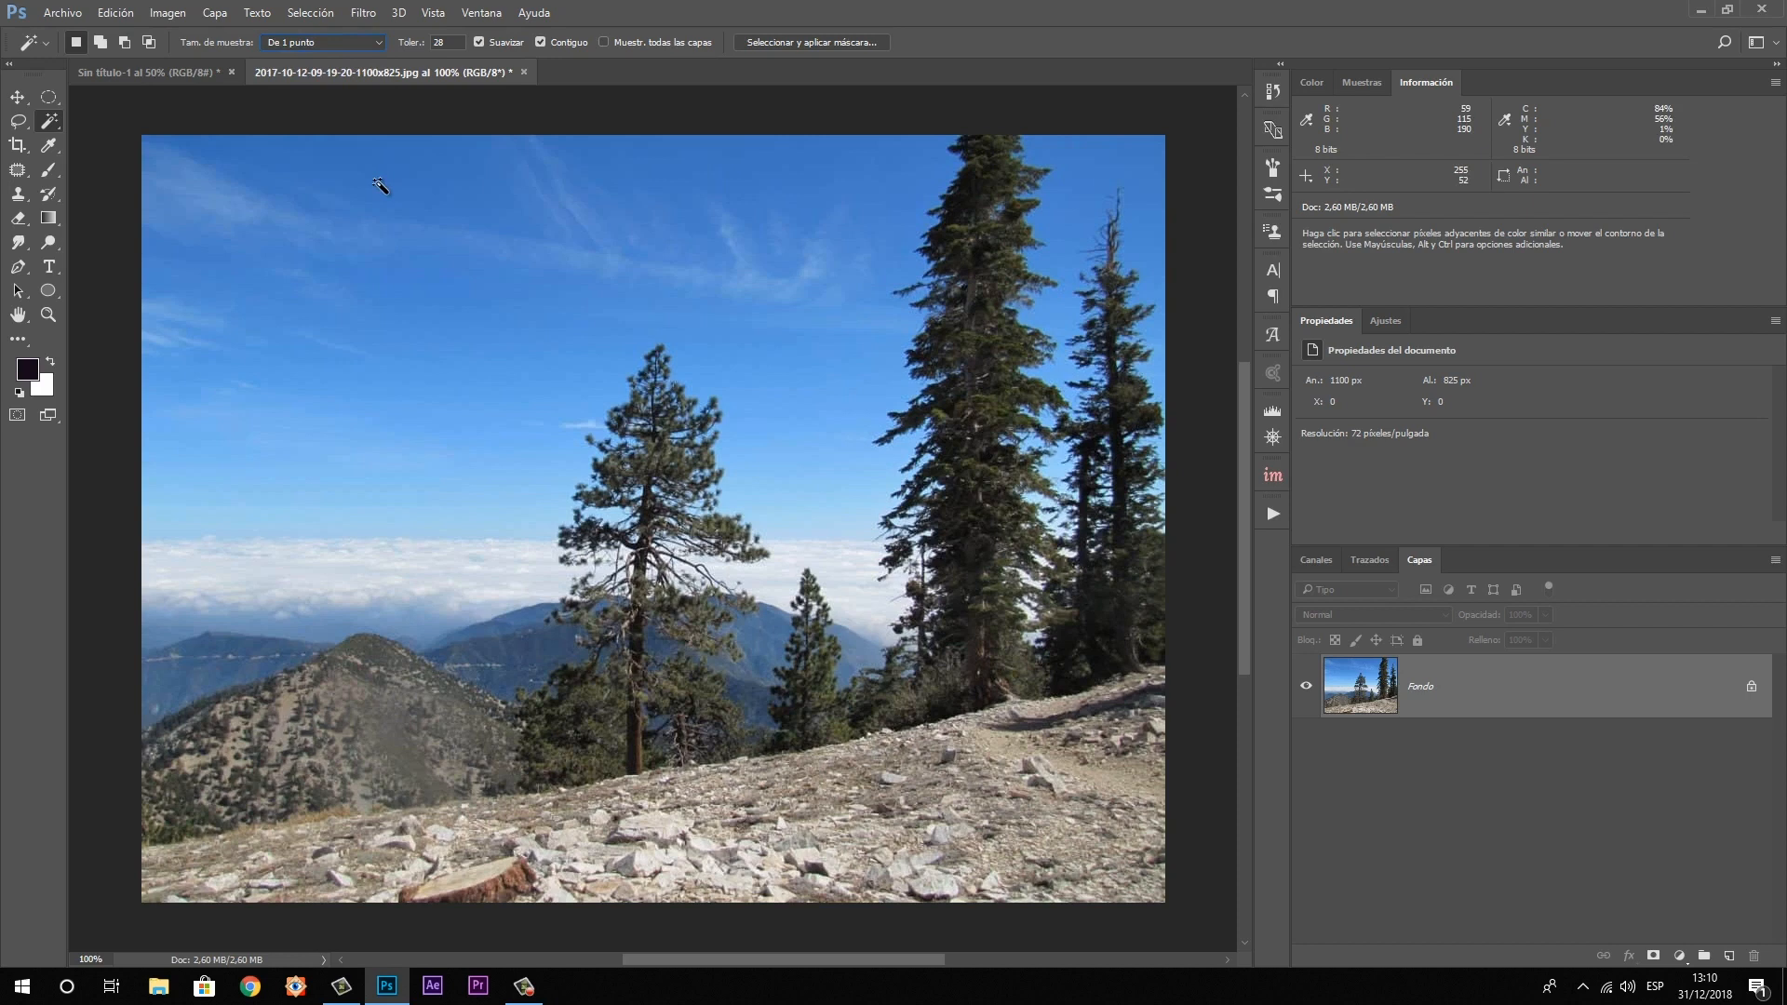
left_click(358, 43)
left_click(356, 68)
left_click(368, 42)
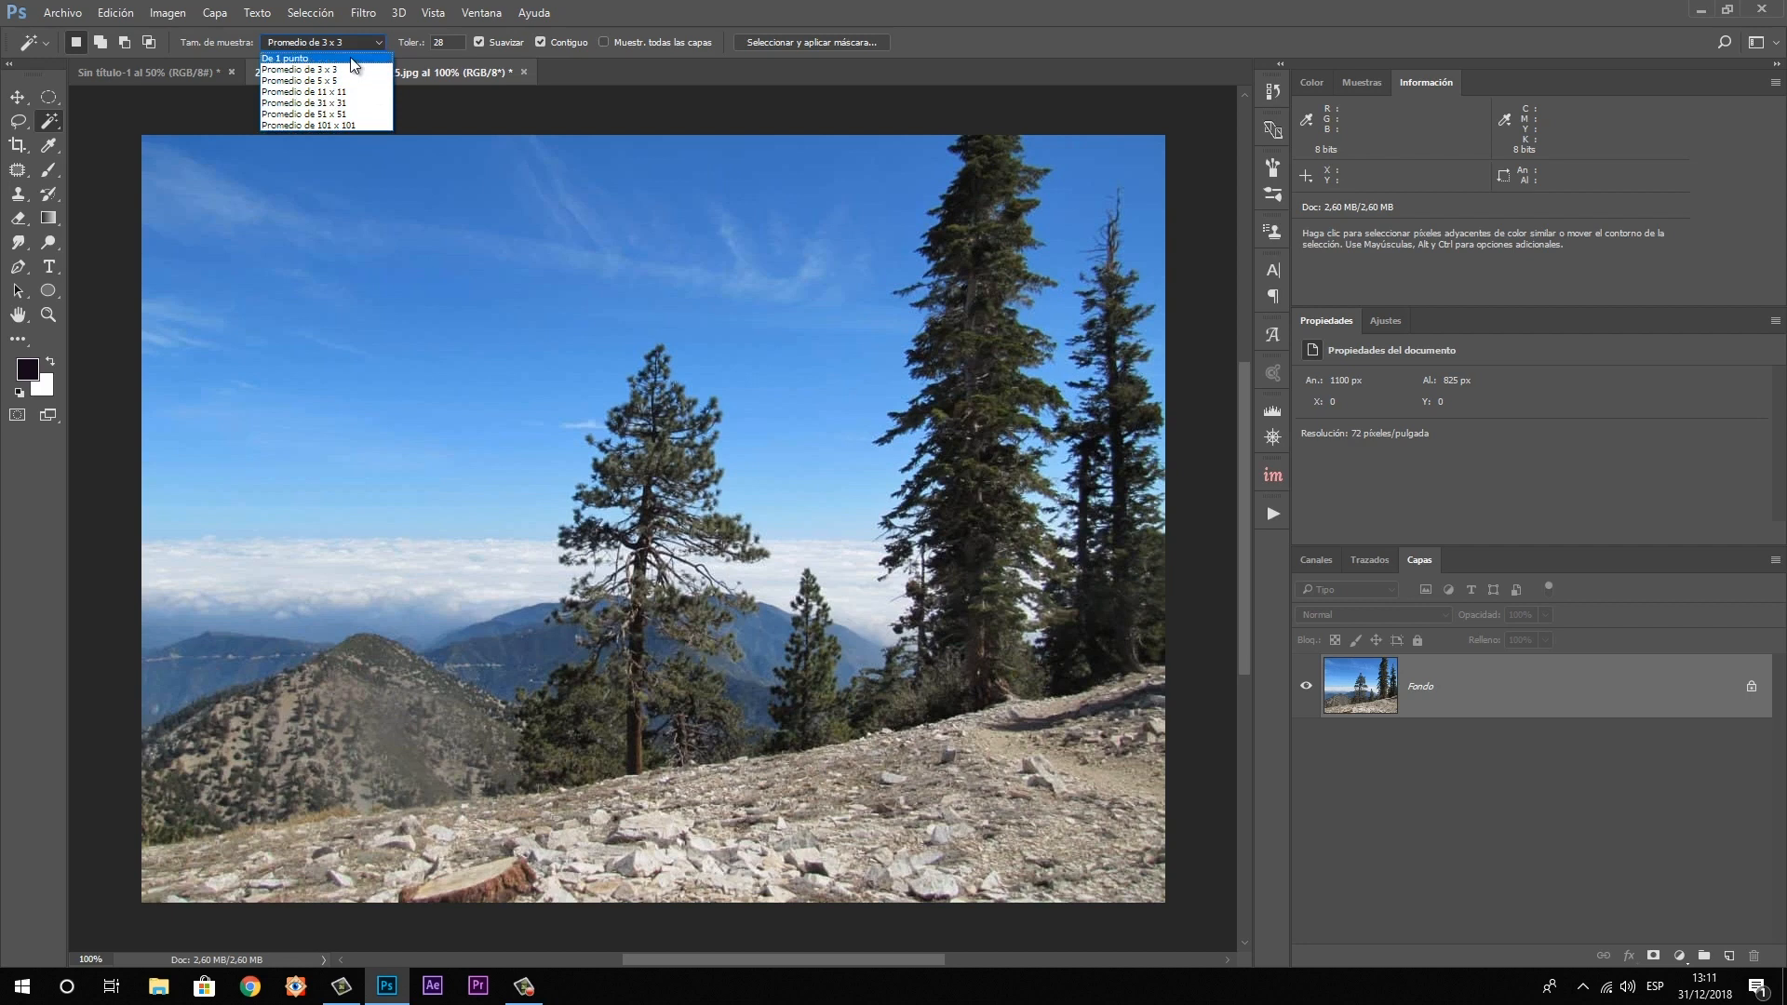
left_click(577, 13)
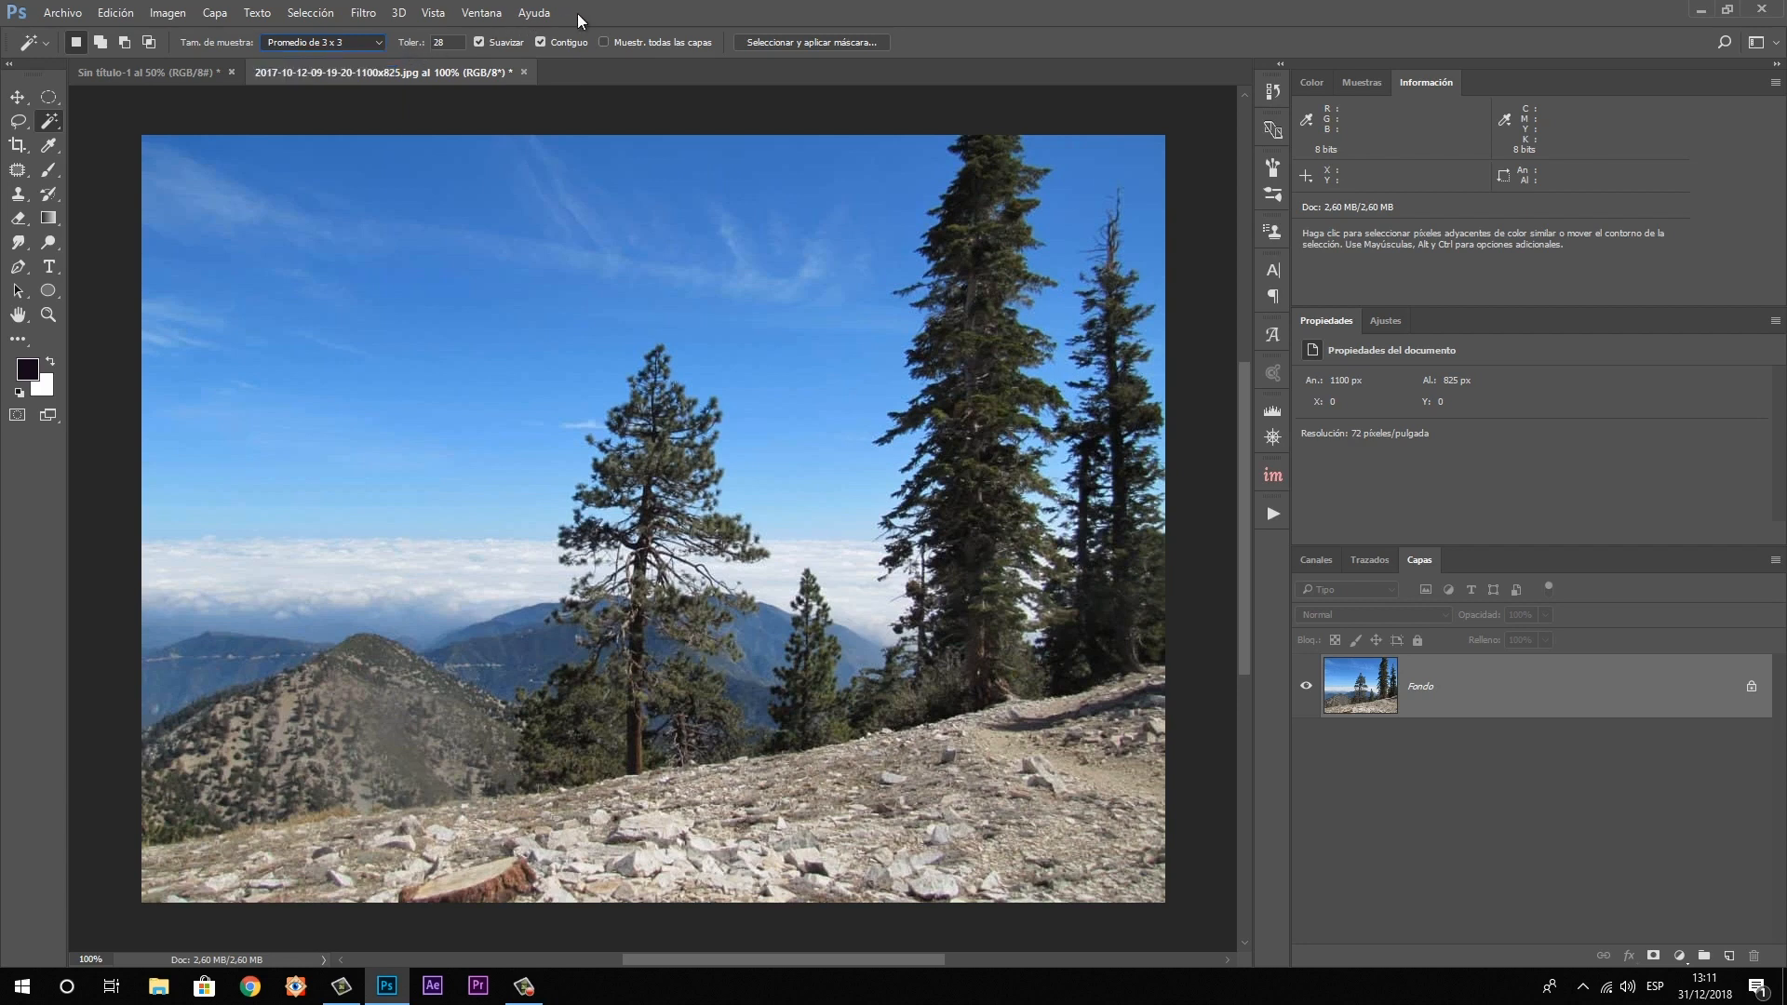
Set the Magic Wand tolerance to 0 and try selecting the blue sky at several different points
left_click(431, 42)
double_click(433, 42)
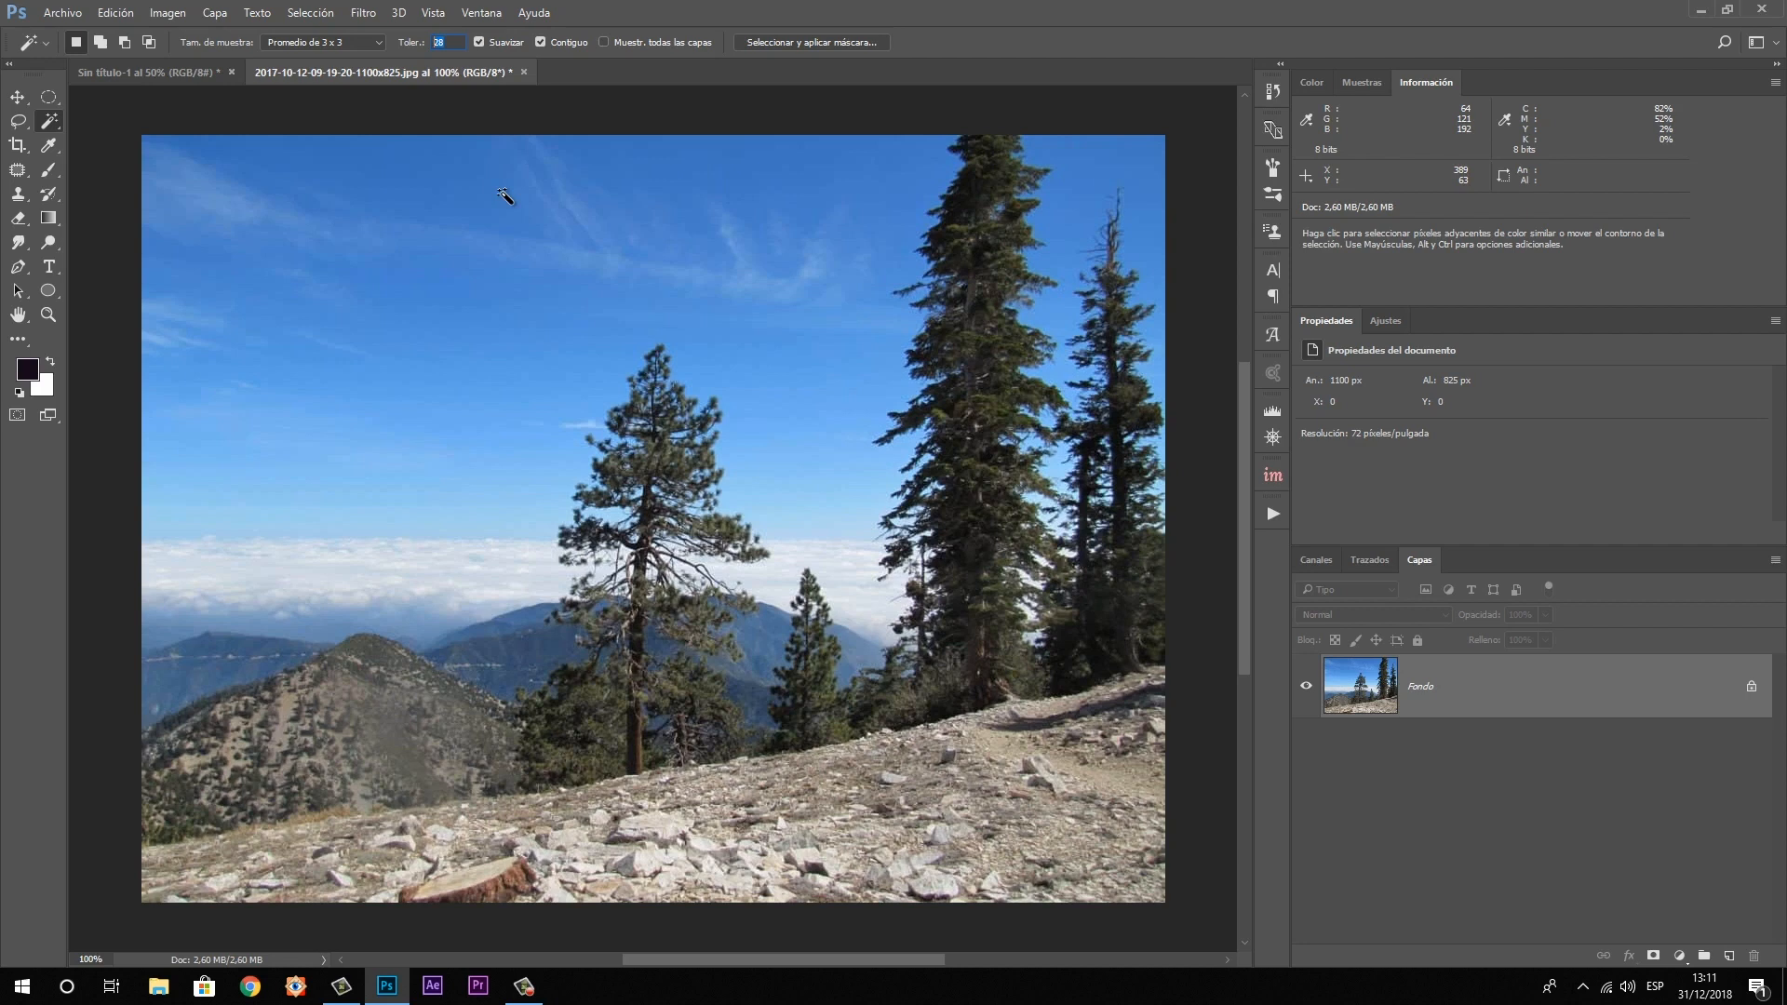
type("0")
left_click(395, 173)
left_click(657, 171)
left_click(895, 178)
left_click(431, 341)
left_click(435, 276)
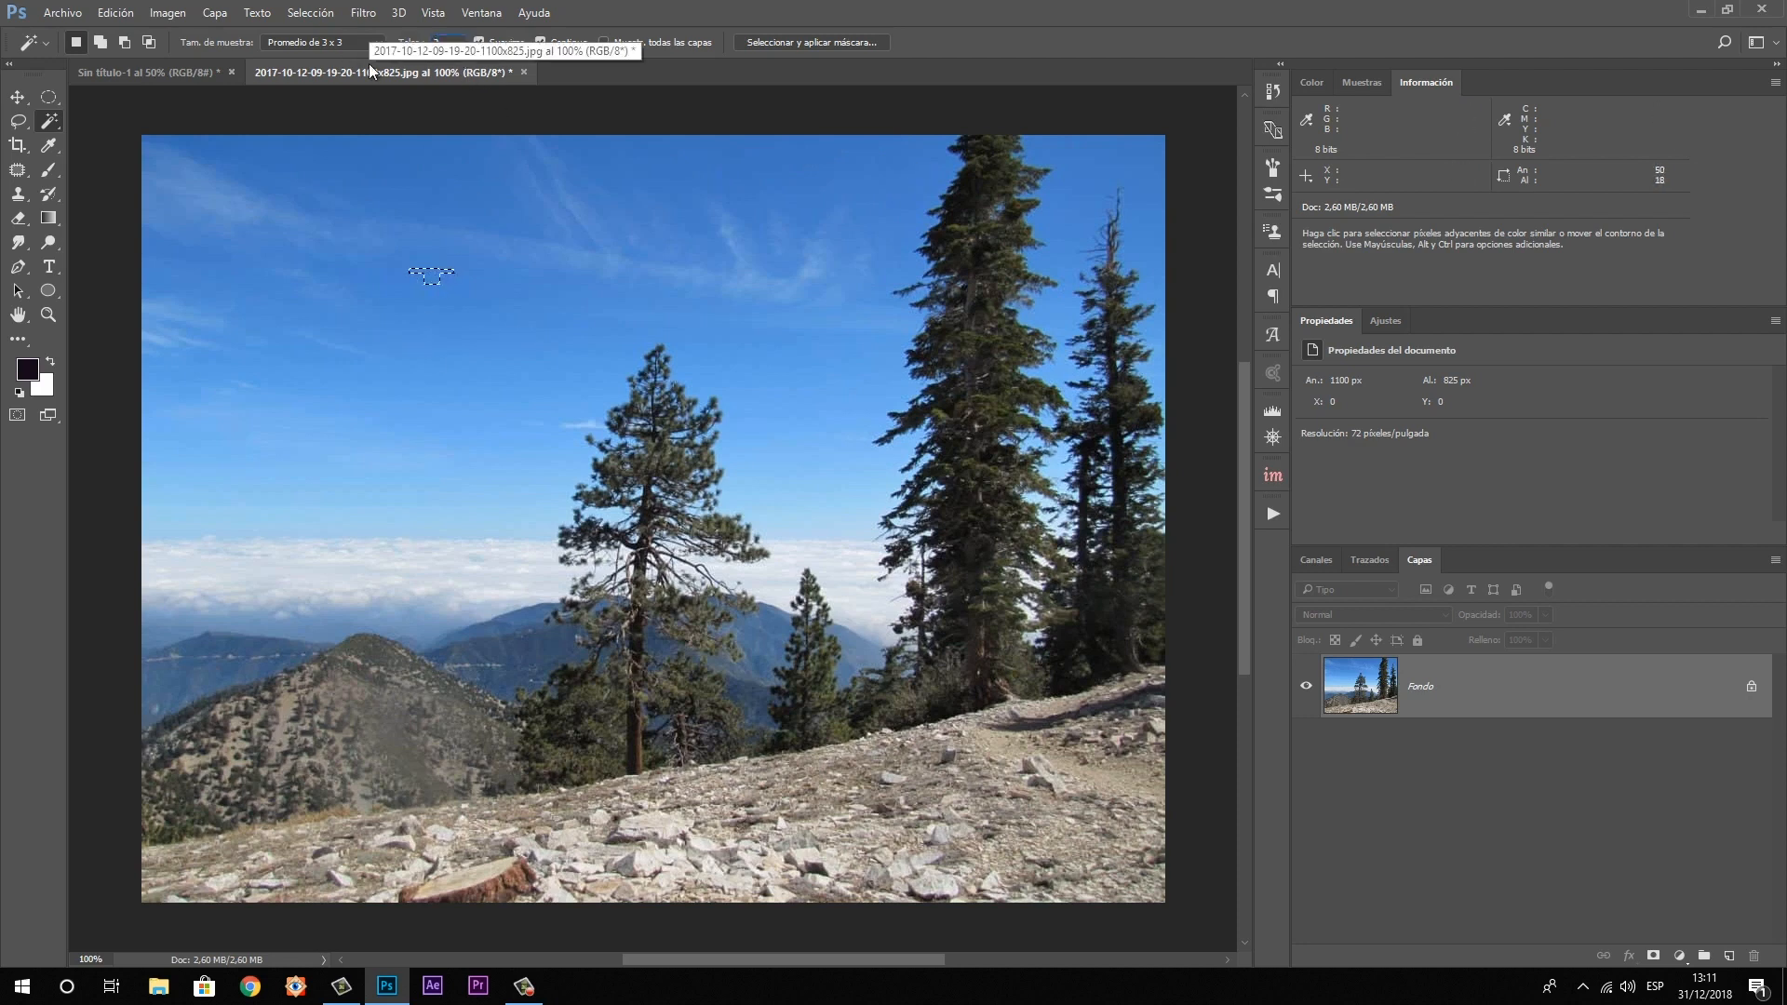
With tolerance 30, select the sky and add the remaining sky and cloud areas down to the mountains, undoing the accidental addition of tree foliage
left_click(489, 179)
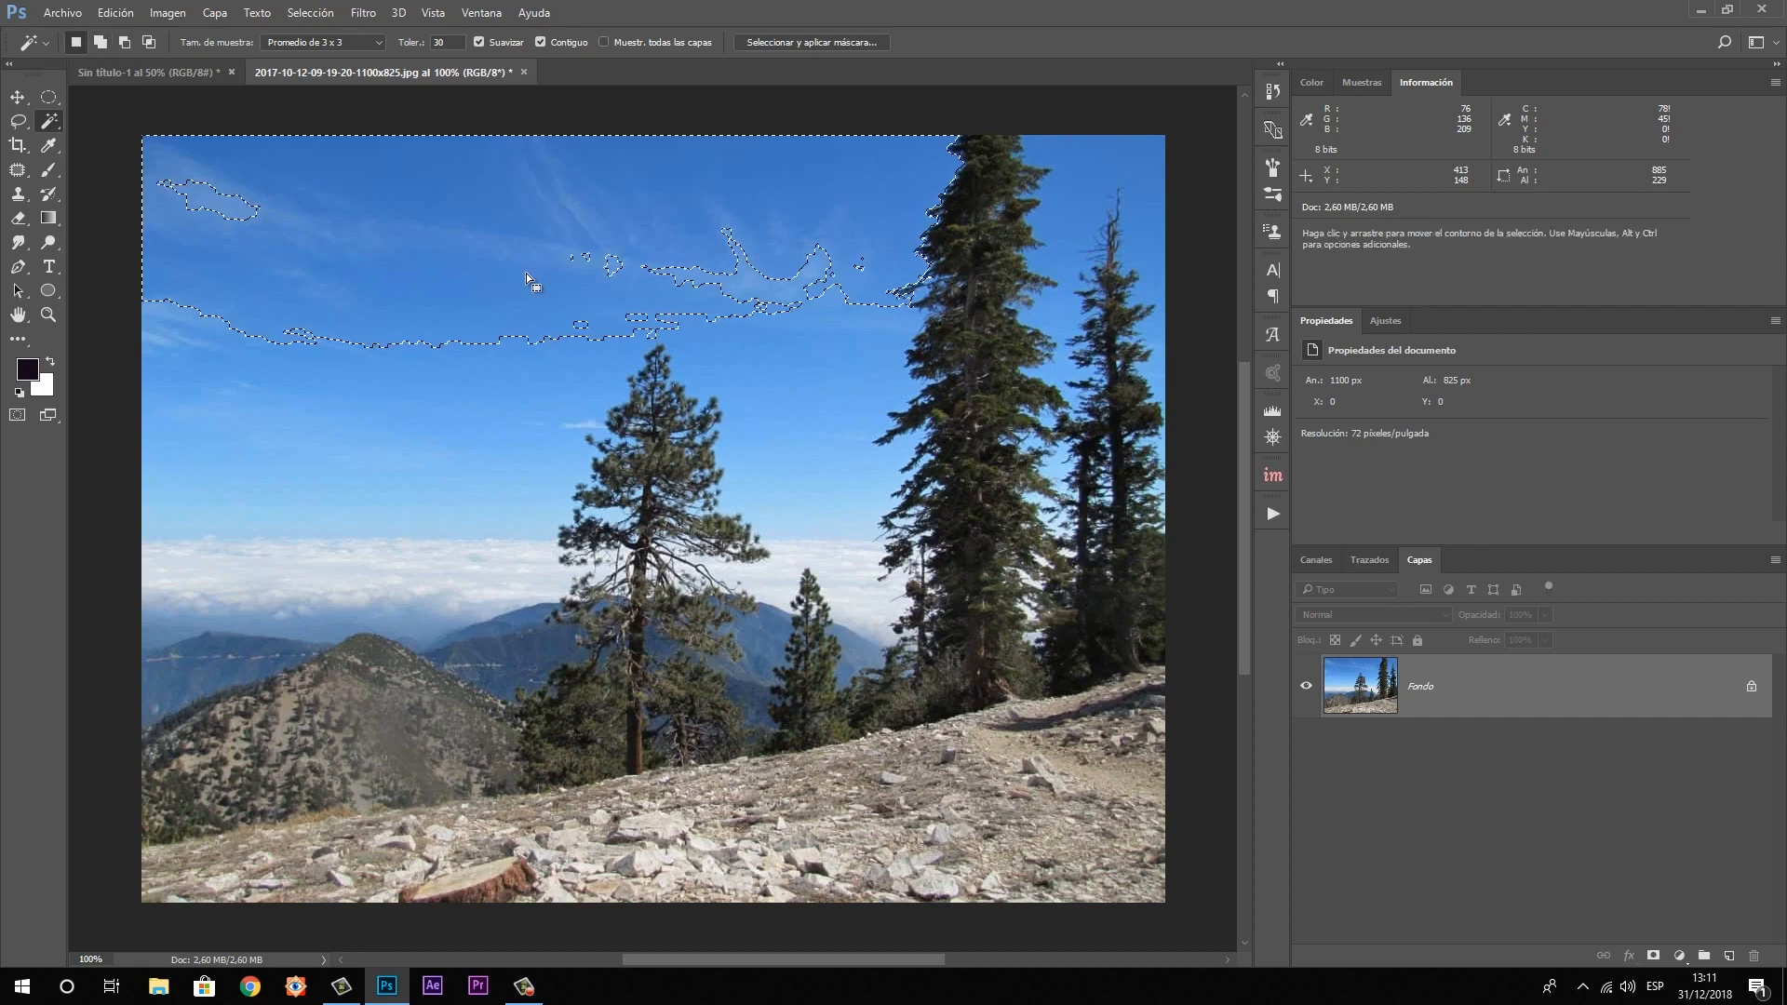
key("shift")
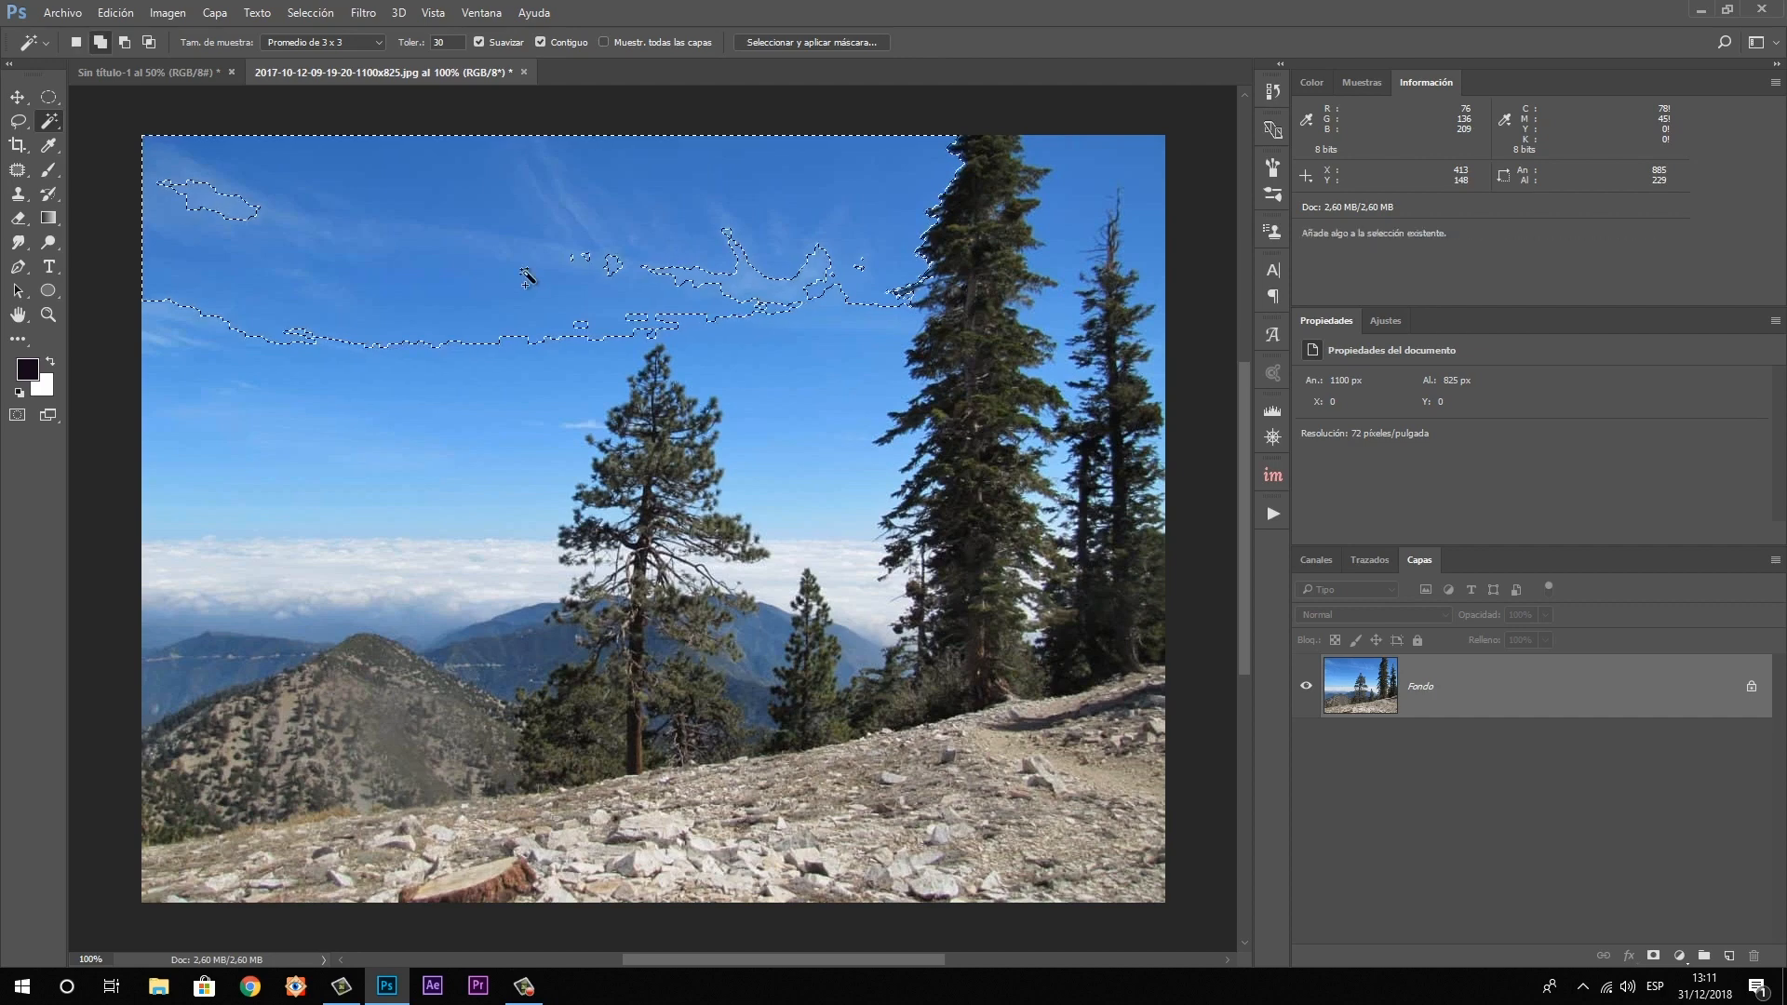
left_click(233, 212, "shift")
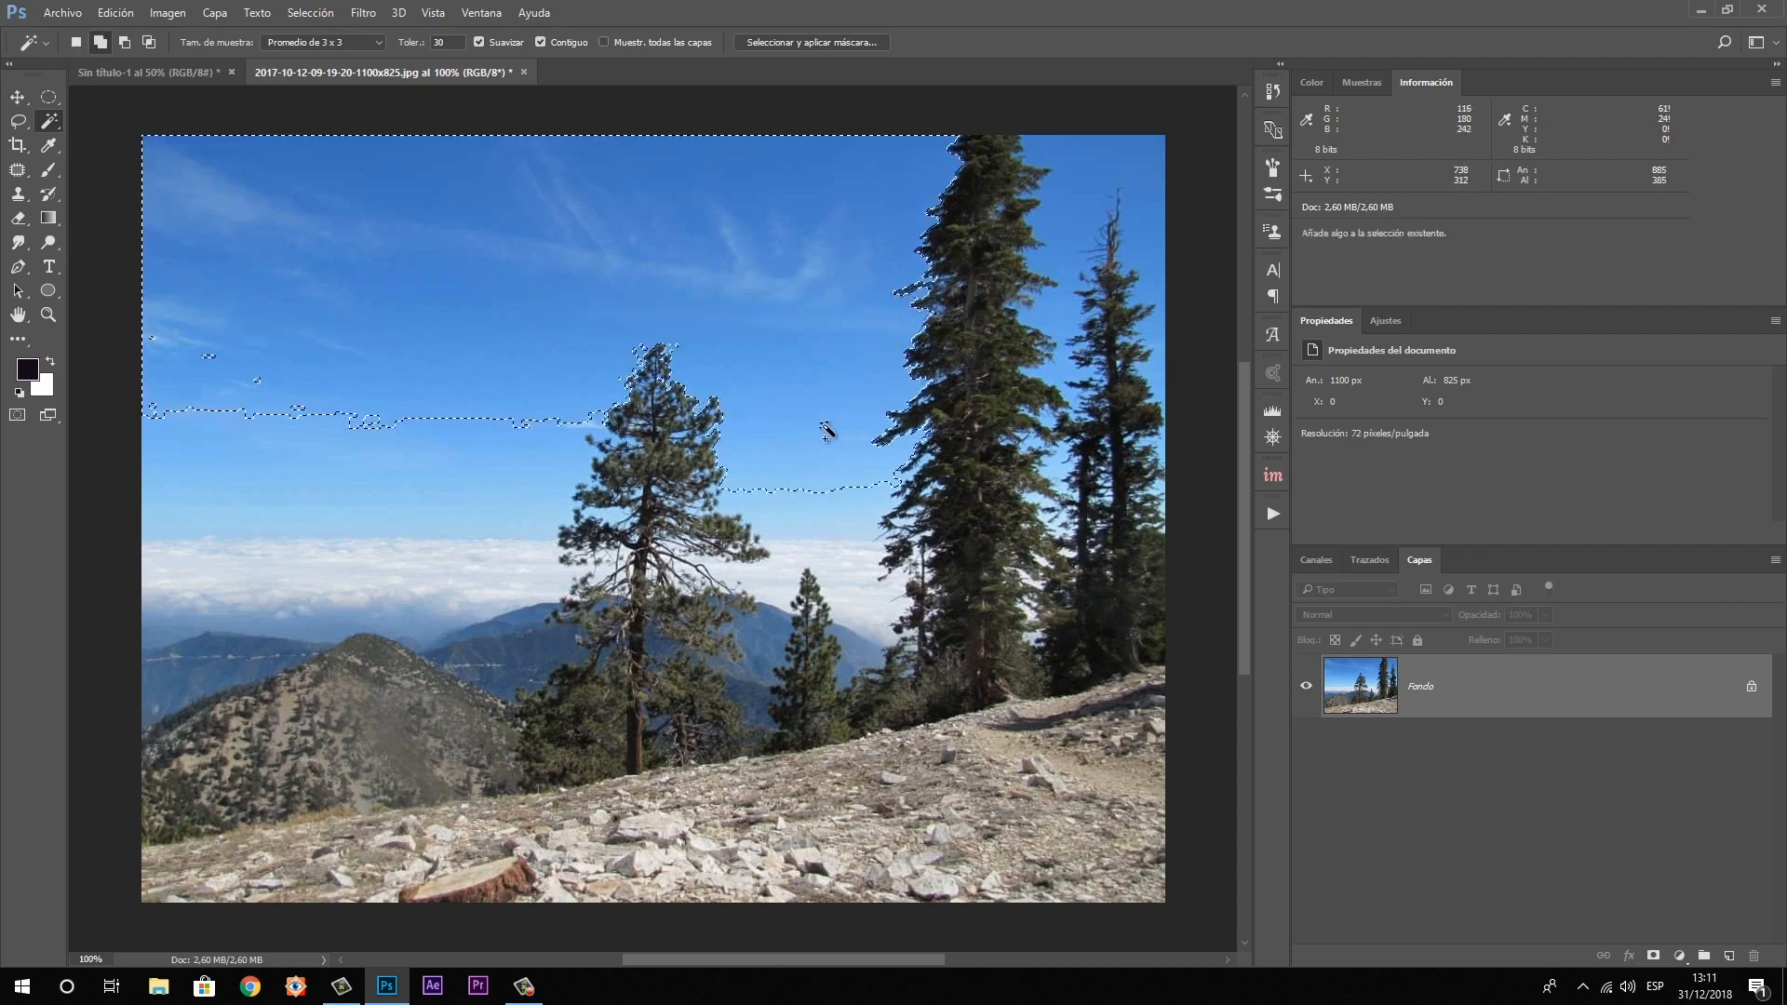
left_click(550, 465, "shift")
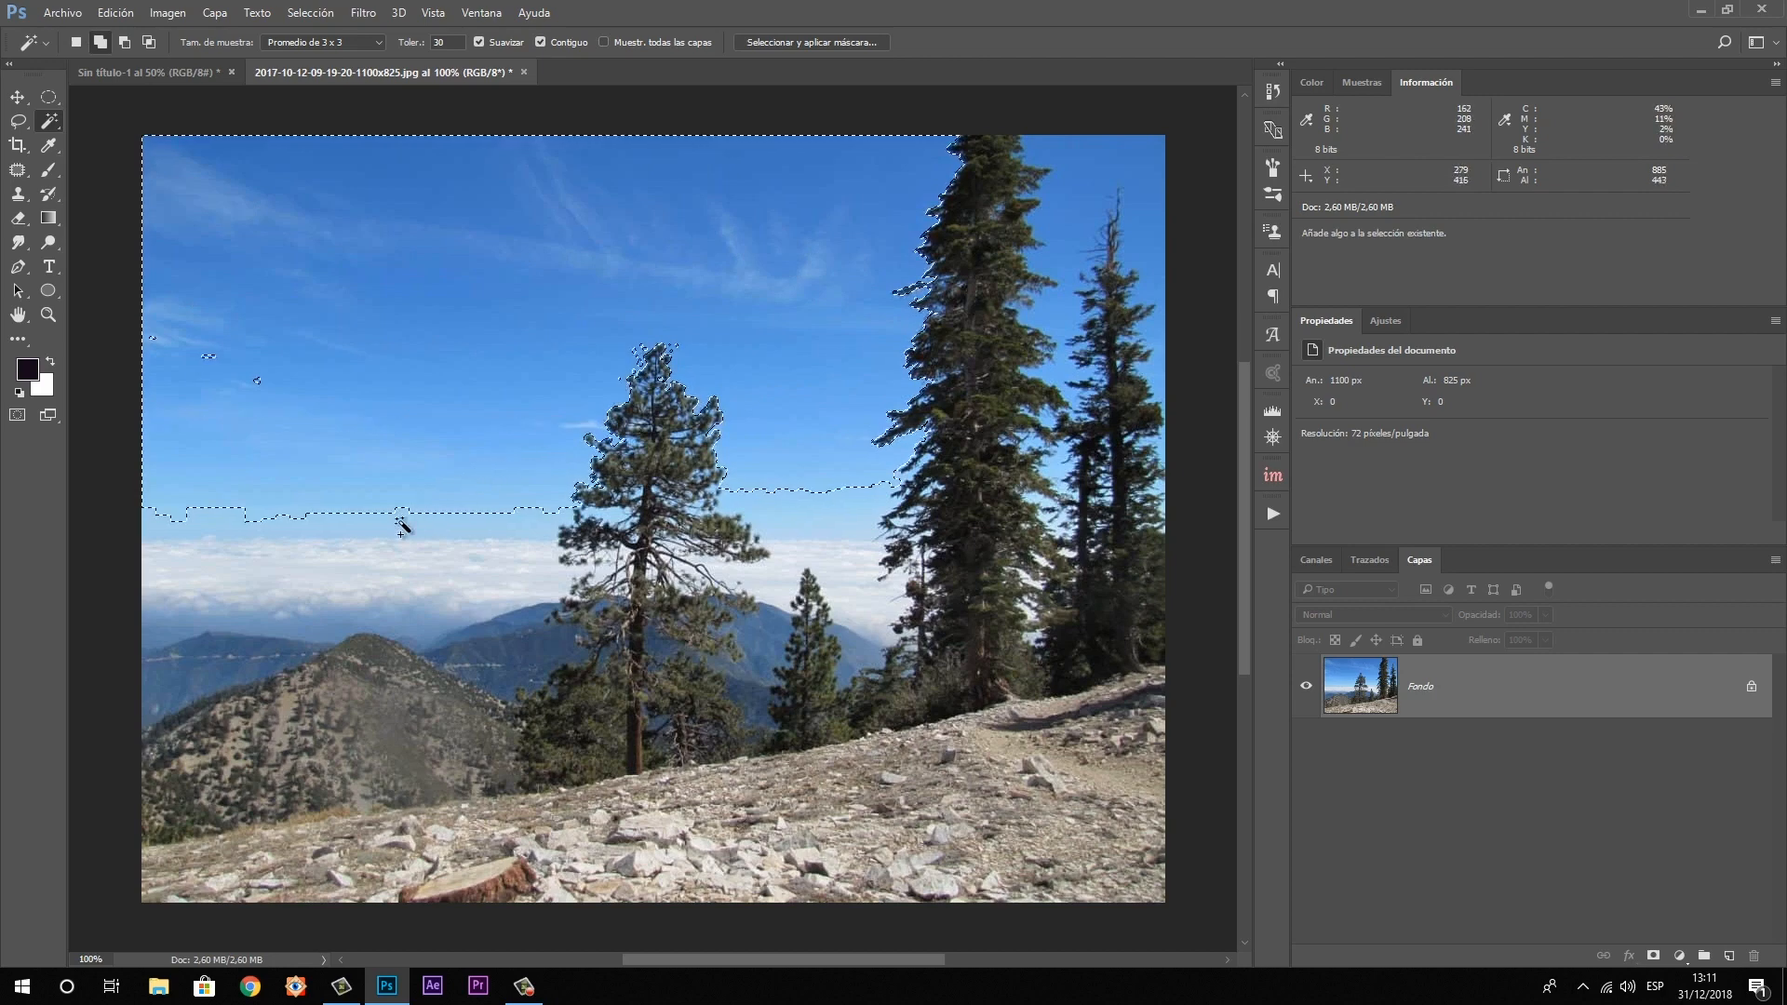
left_click(392, 549, "shift")
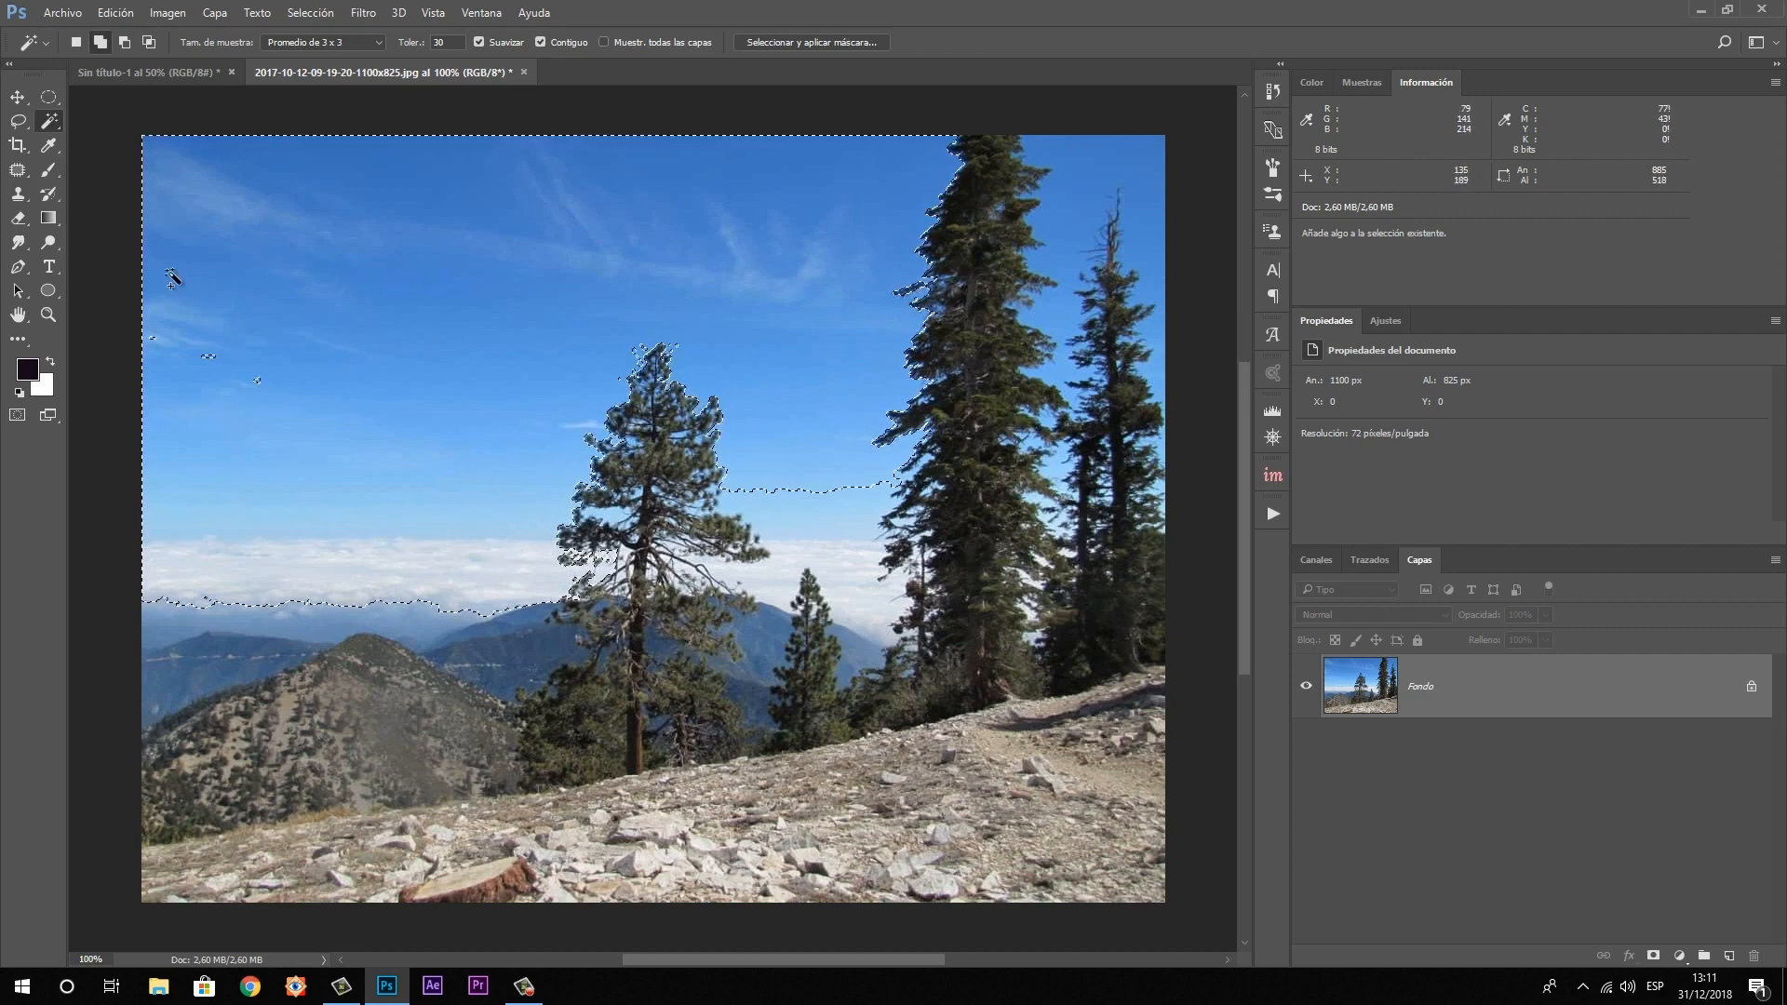
left_click(193, 370, "shift")
left_click(797, 511, "shift")
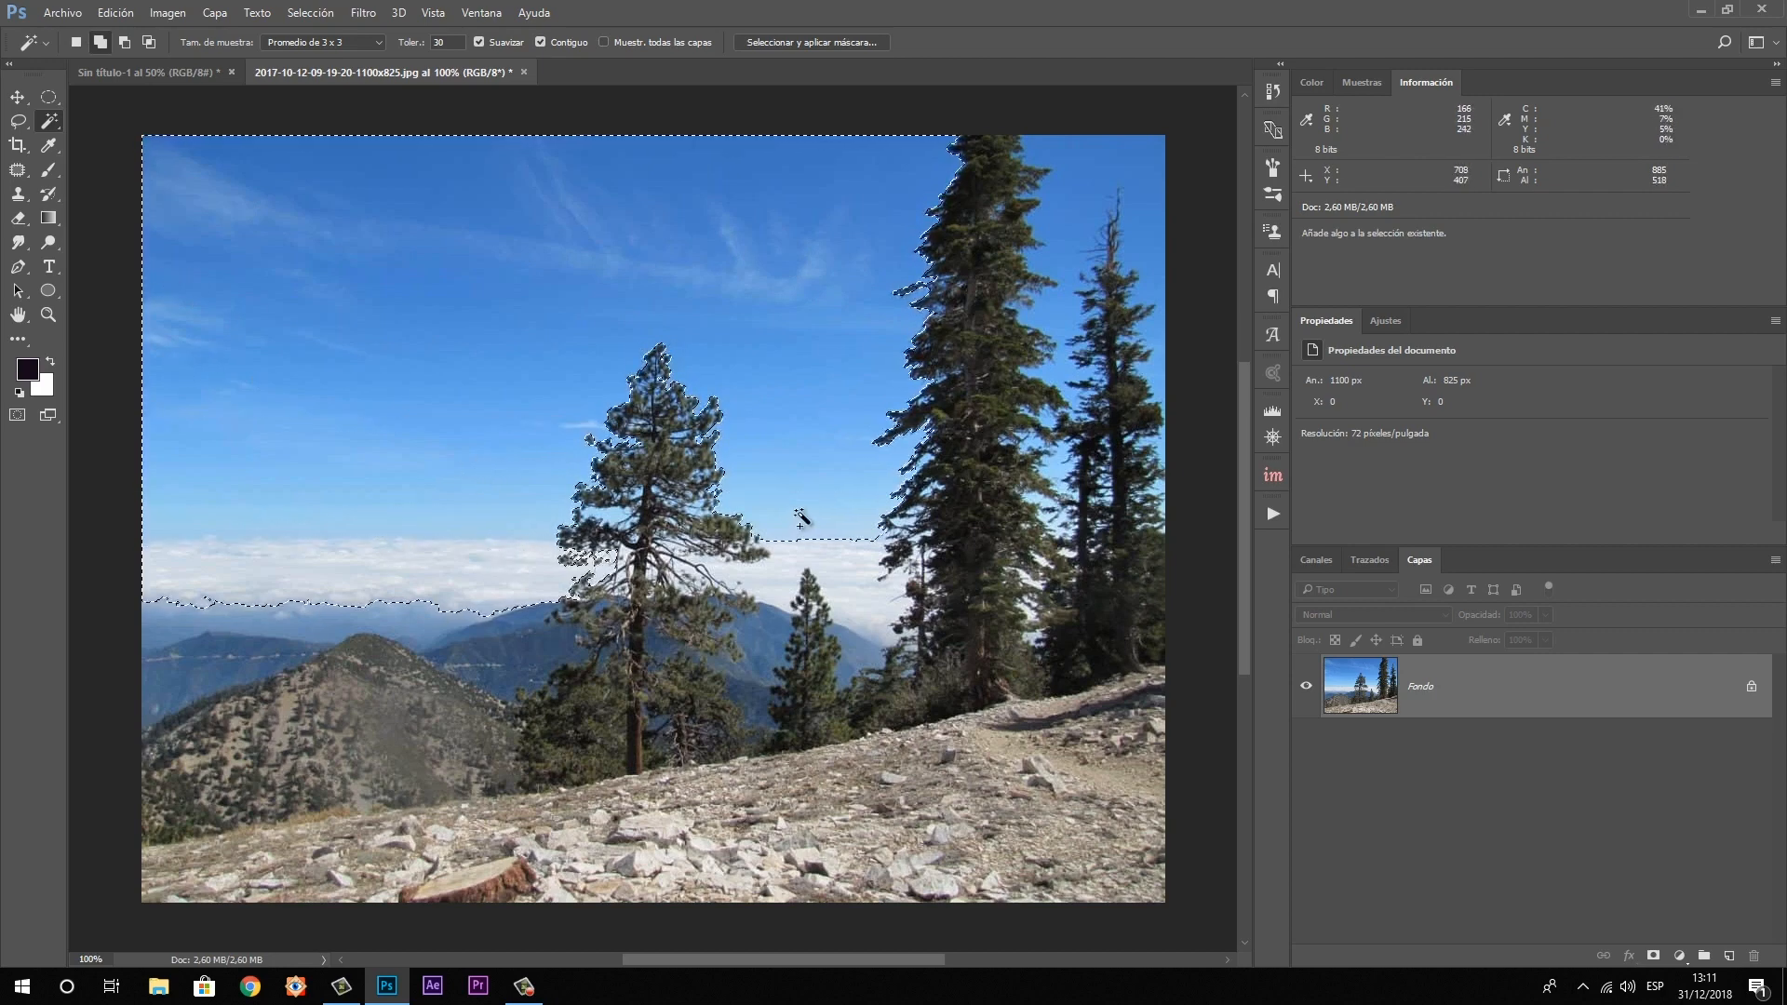
left_click(850, 563, "shift")
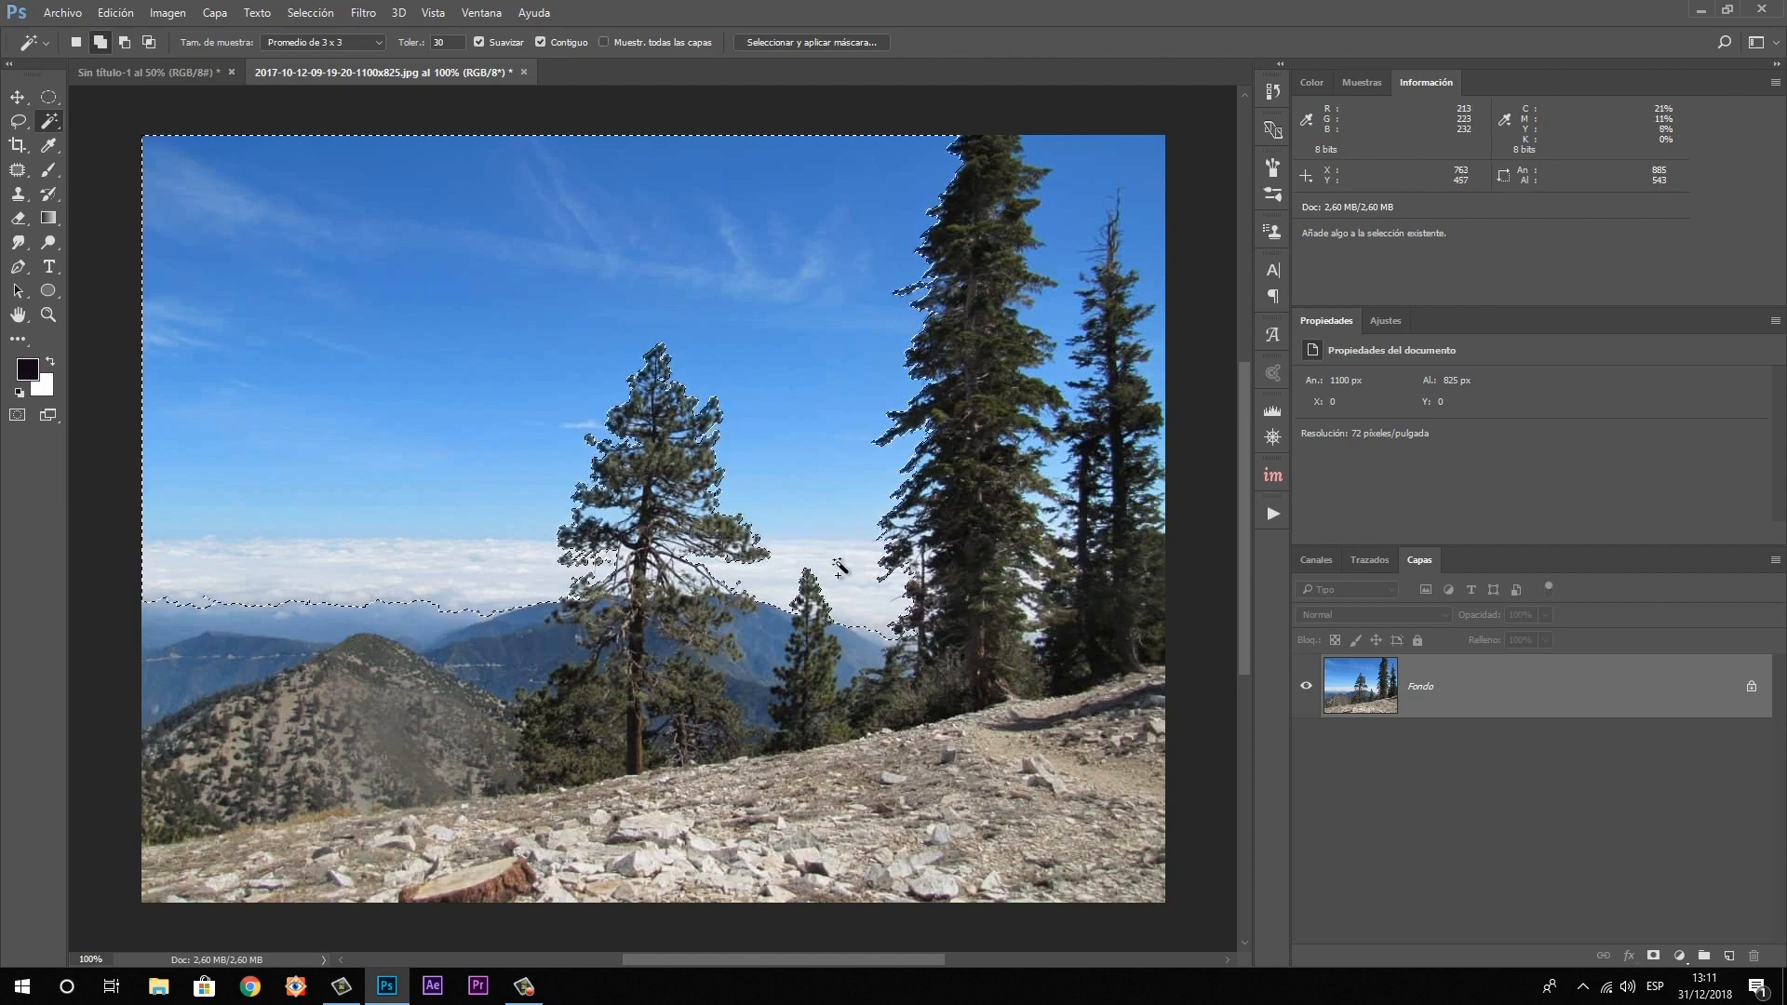
left_click(1079, 164)
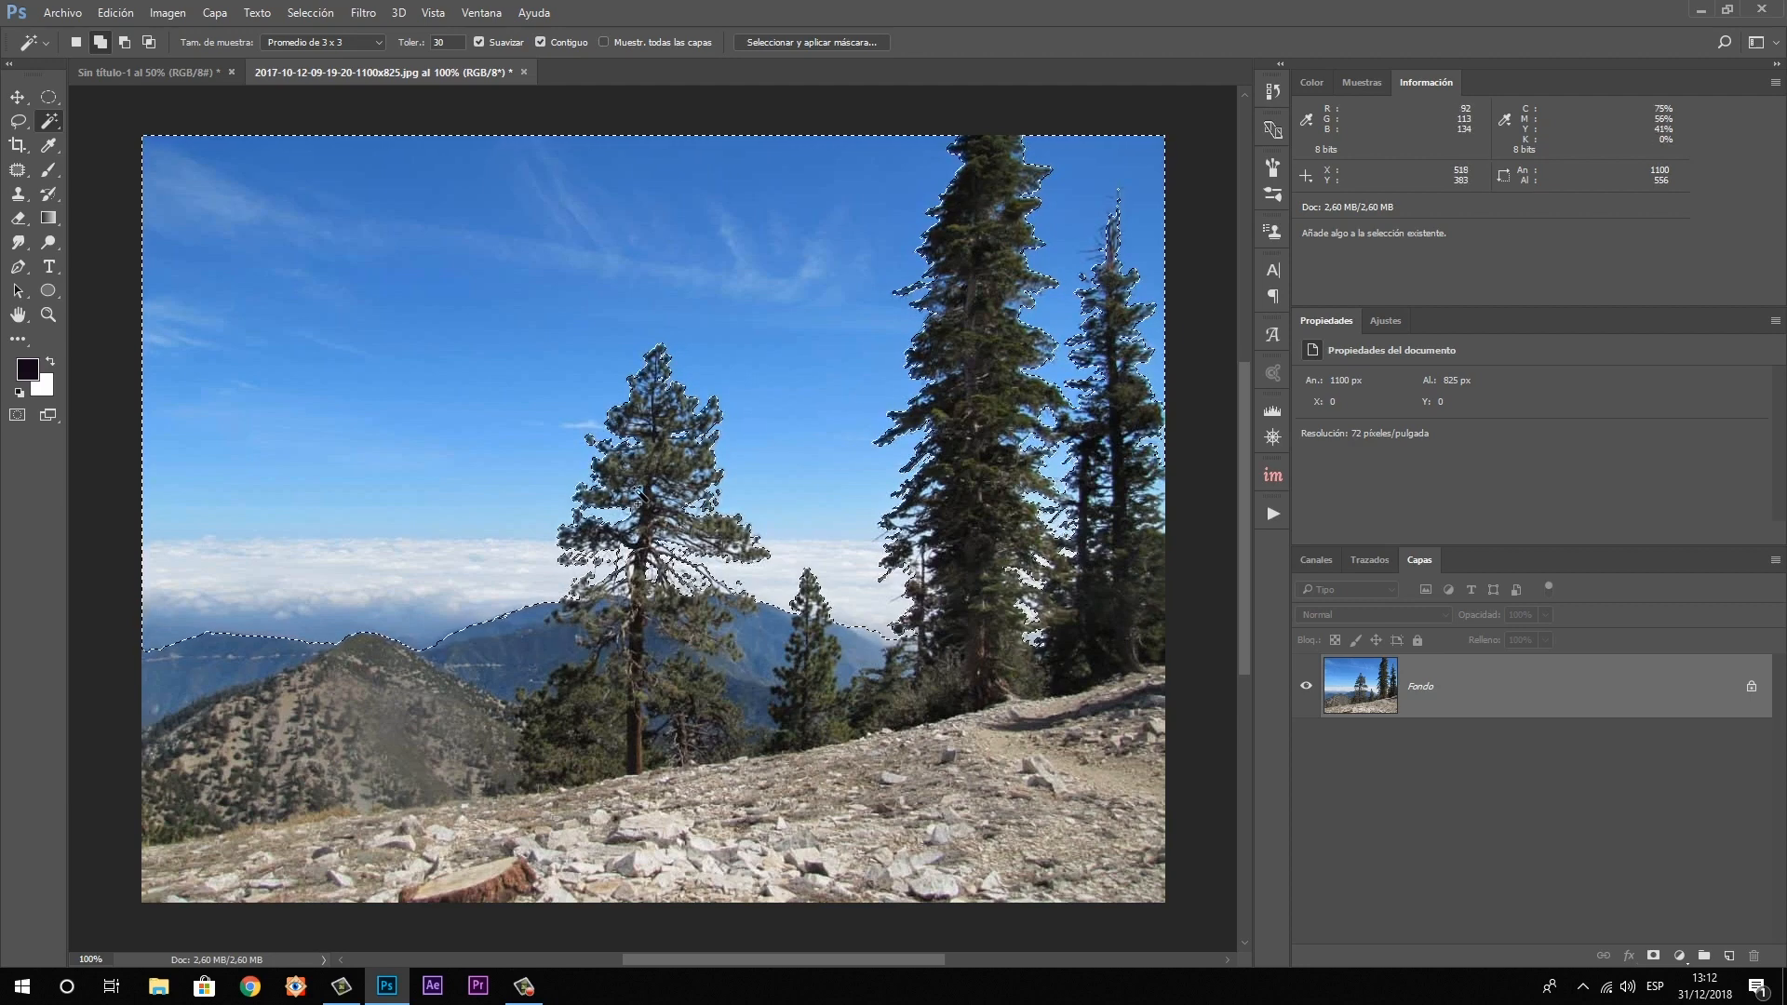
left_click(936, 498, "shift")
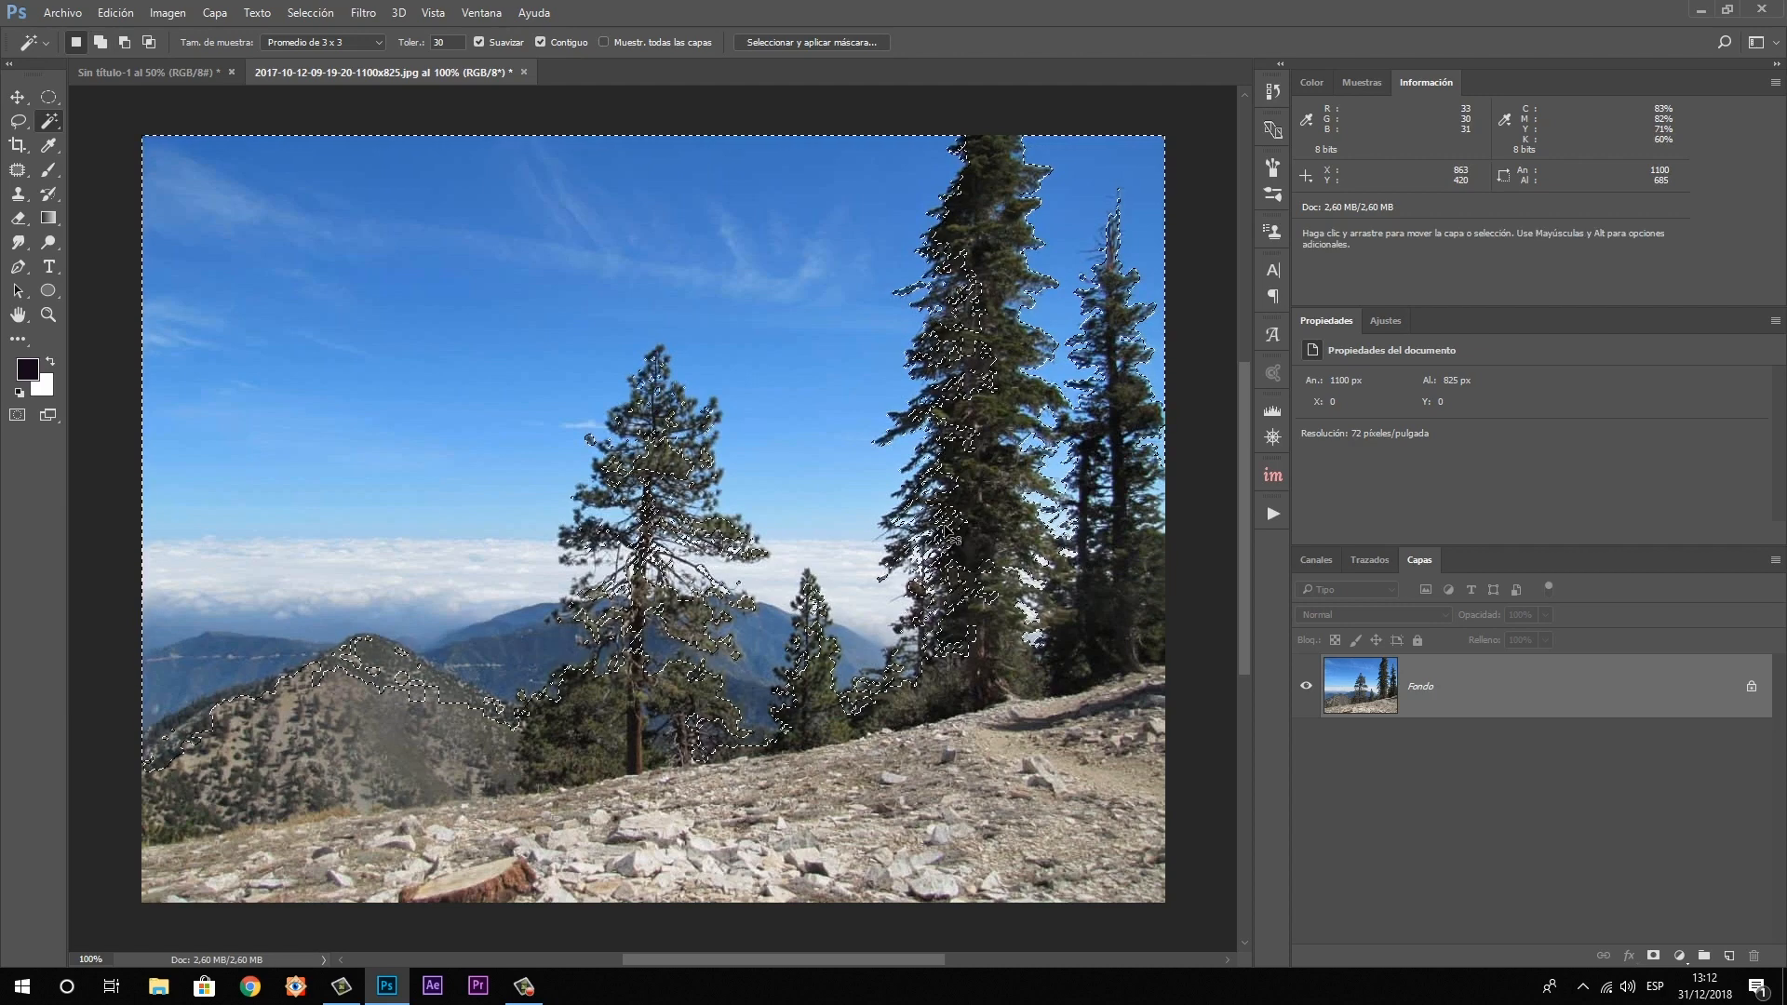
key("ctrl+z")
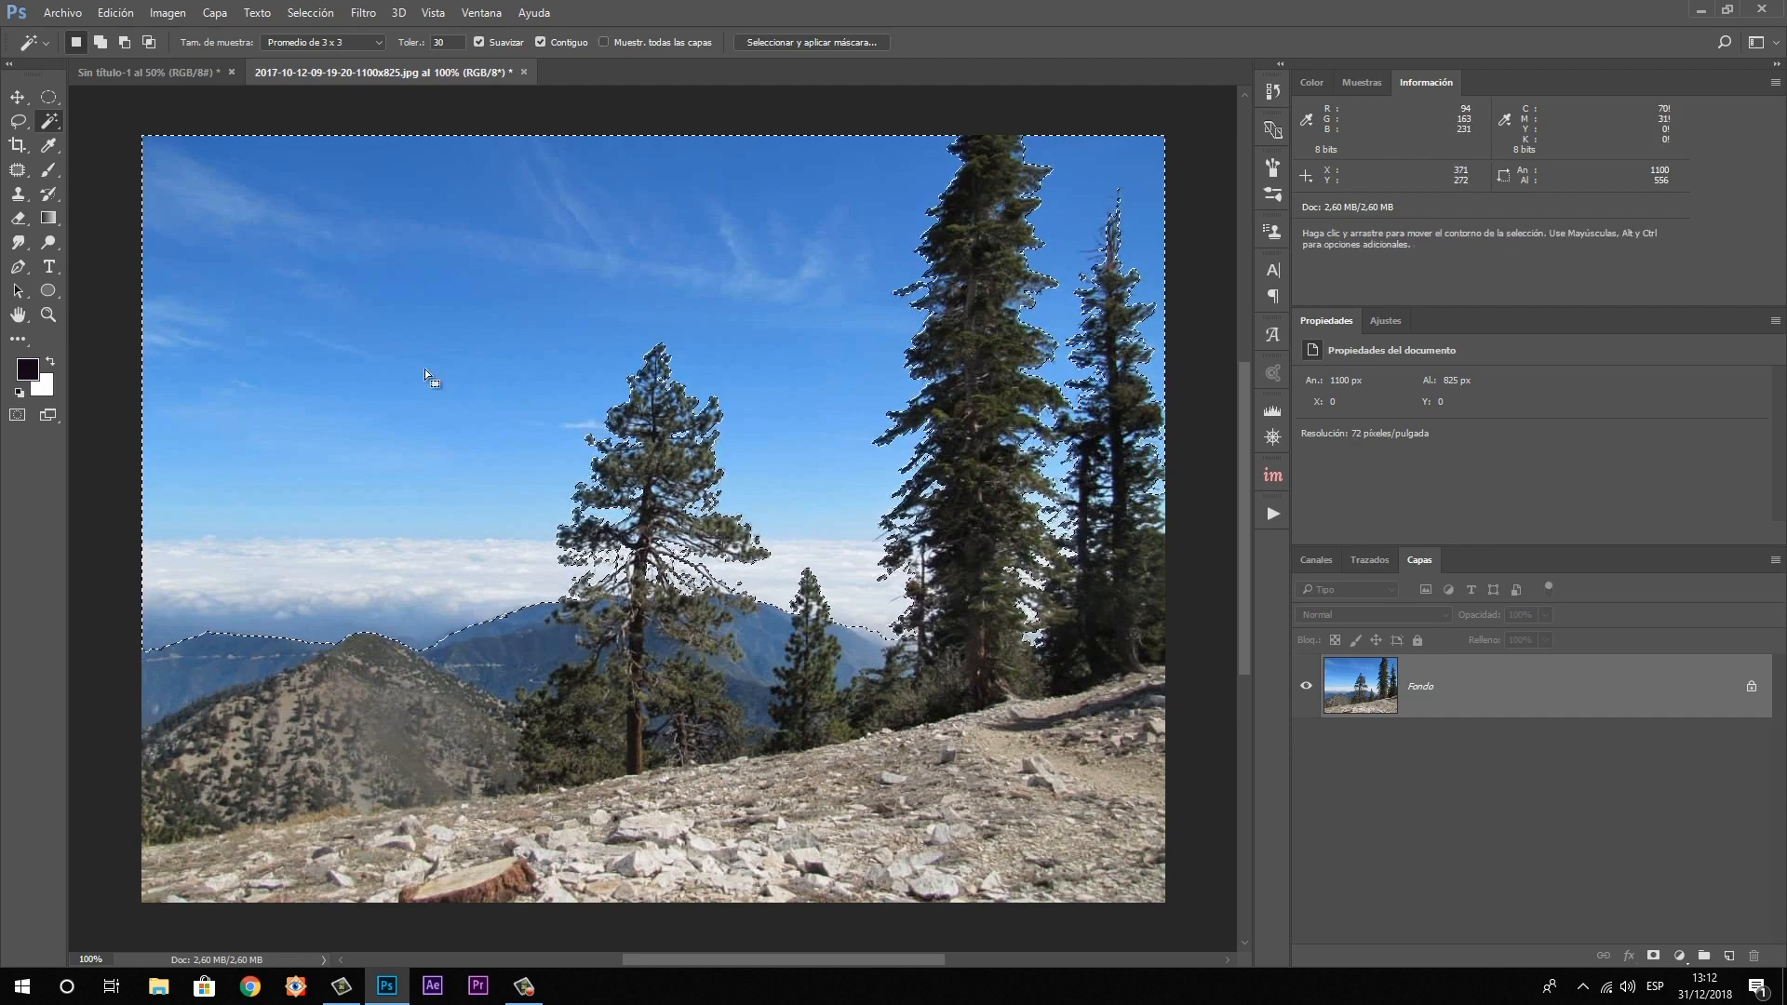
Try painting the selected sky near-black on a new layer with the 423 px brush, and delete that layer
left_click(1728, 955)
key("b")
mouse_move(559, 307)
left_mouse_down()
mouse_move(258, 382)
mouse_move(279, 418)
mouse_move(353, 446)
mouse_move(559, 379)
mouse_move(778, 525)
mouse_move(857, 518)
mouse_move(818, 298)
mouse_move(937, 180)
mouse_move(1079, 451)
mouse_move(1120, 438)
mouse_move(757, 479)
mouse_move(758, 410)
left_mouse_up()
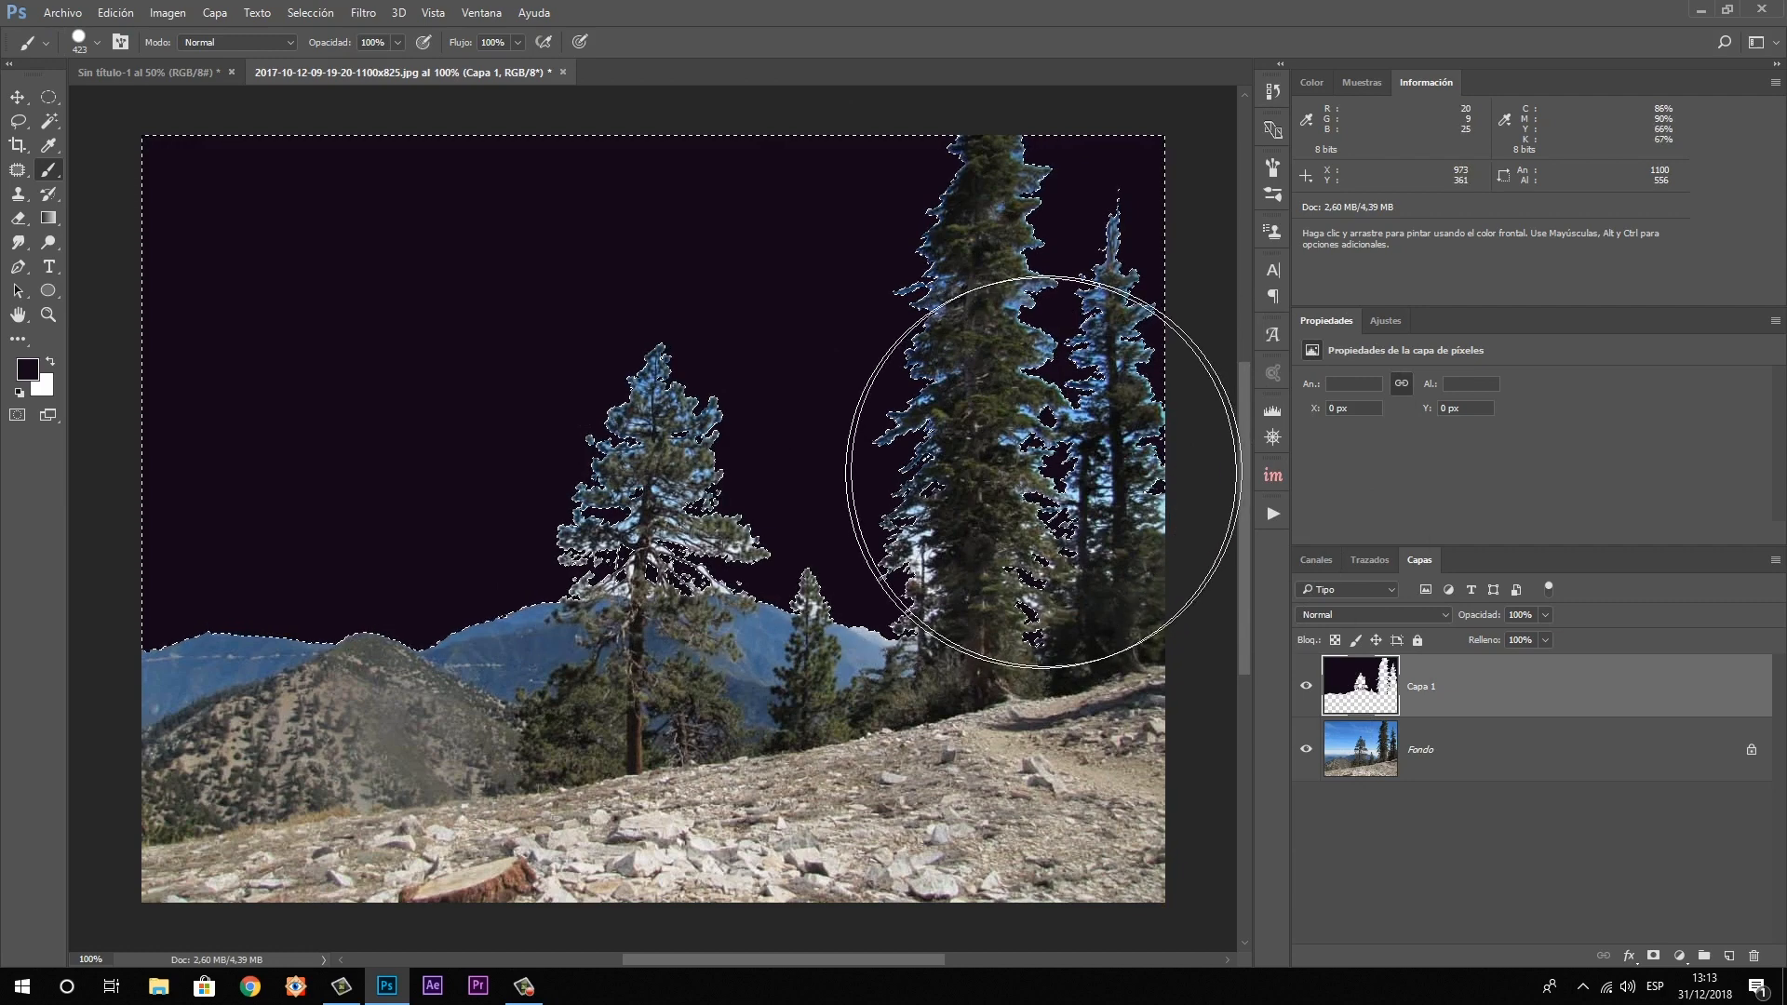
key("ctrl+j")
key("ctrl+j")
key("ctrl+j")
key("ctrl+z")
key("ctrl+z")
key("ctrl+z")
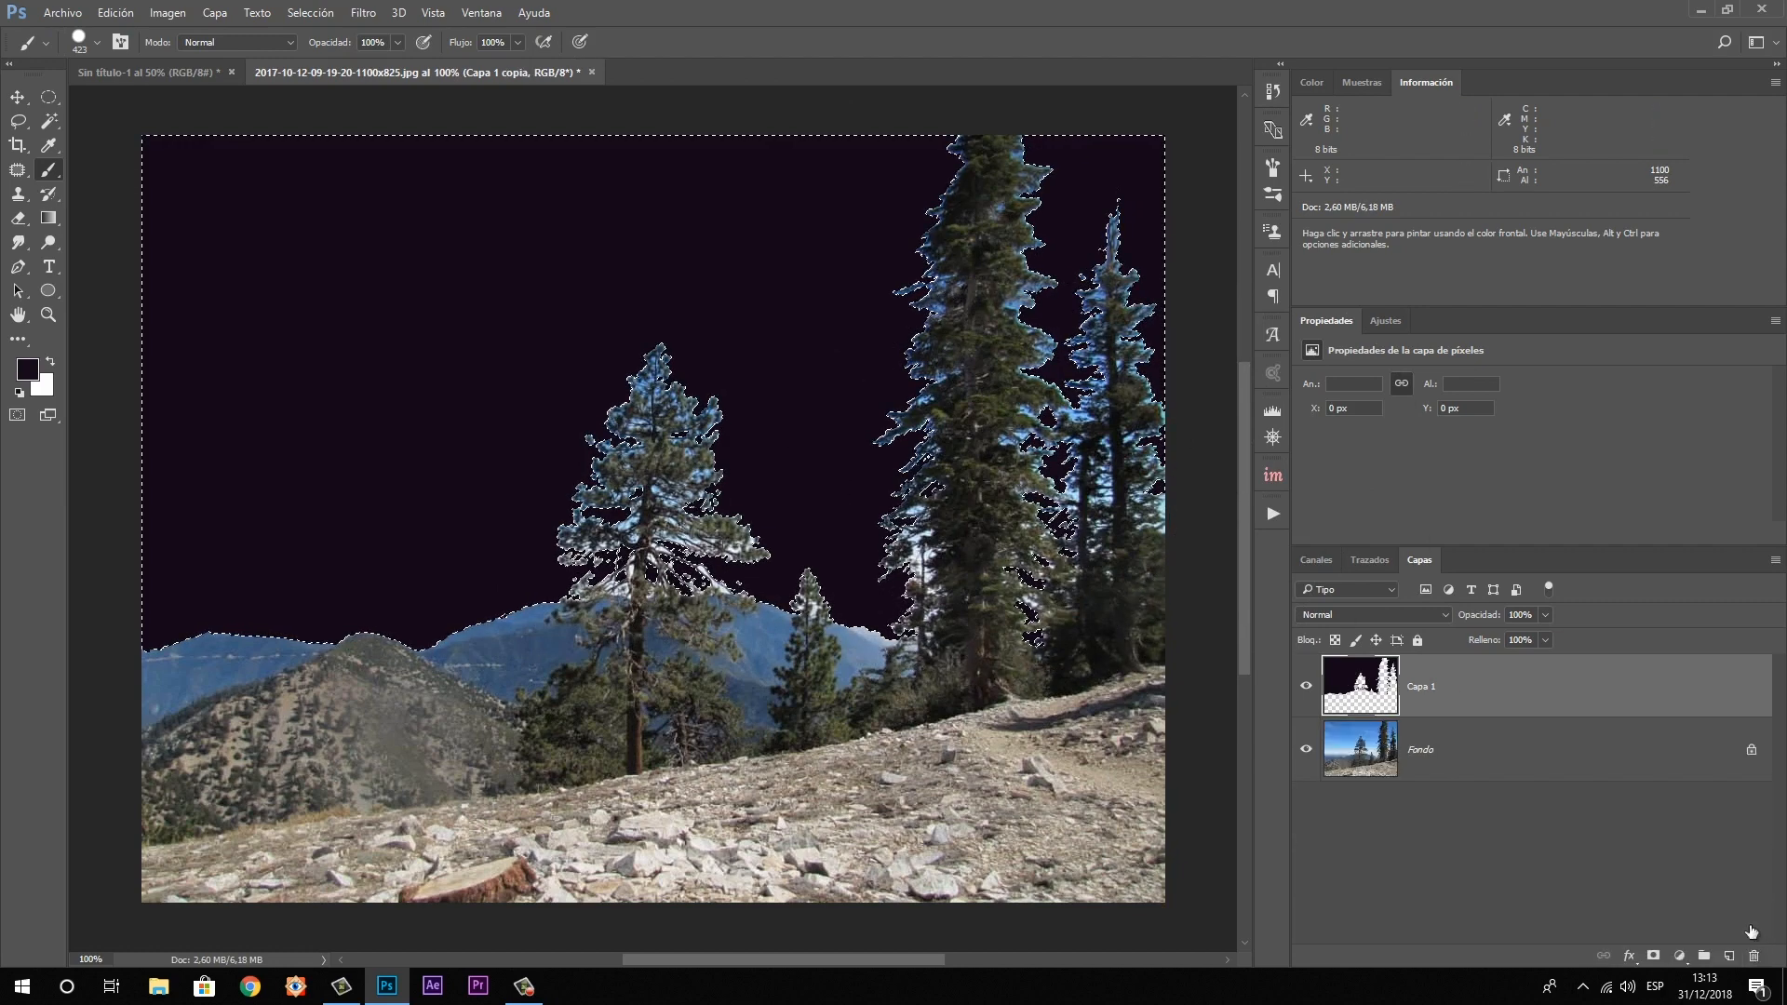
left_click_drag(1619, 688, 1749, 956)
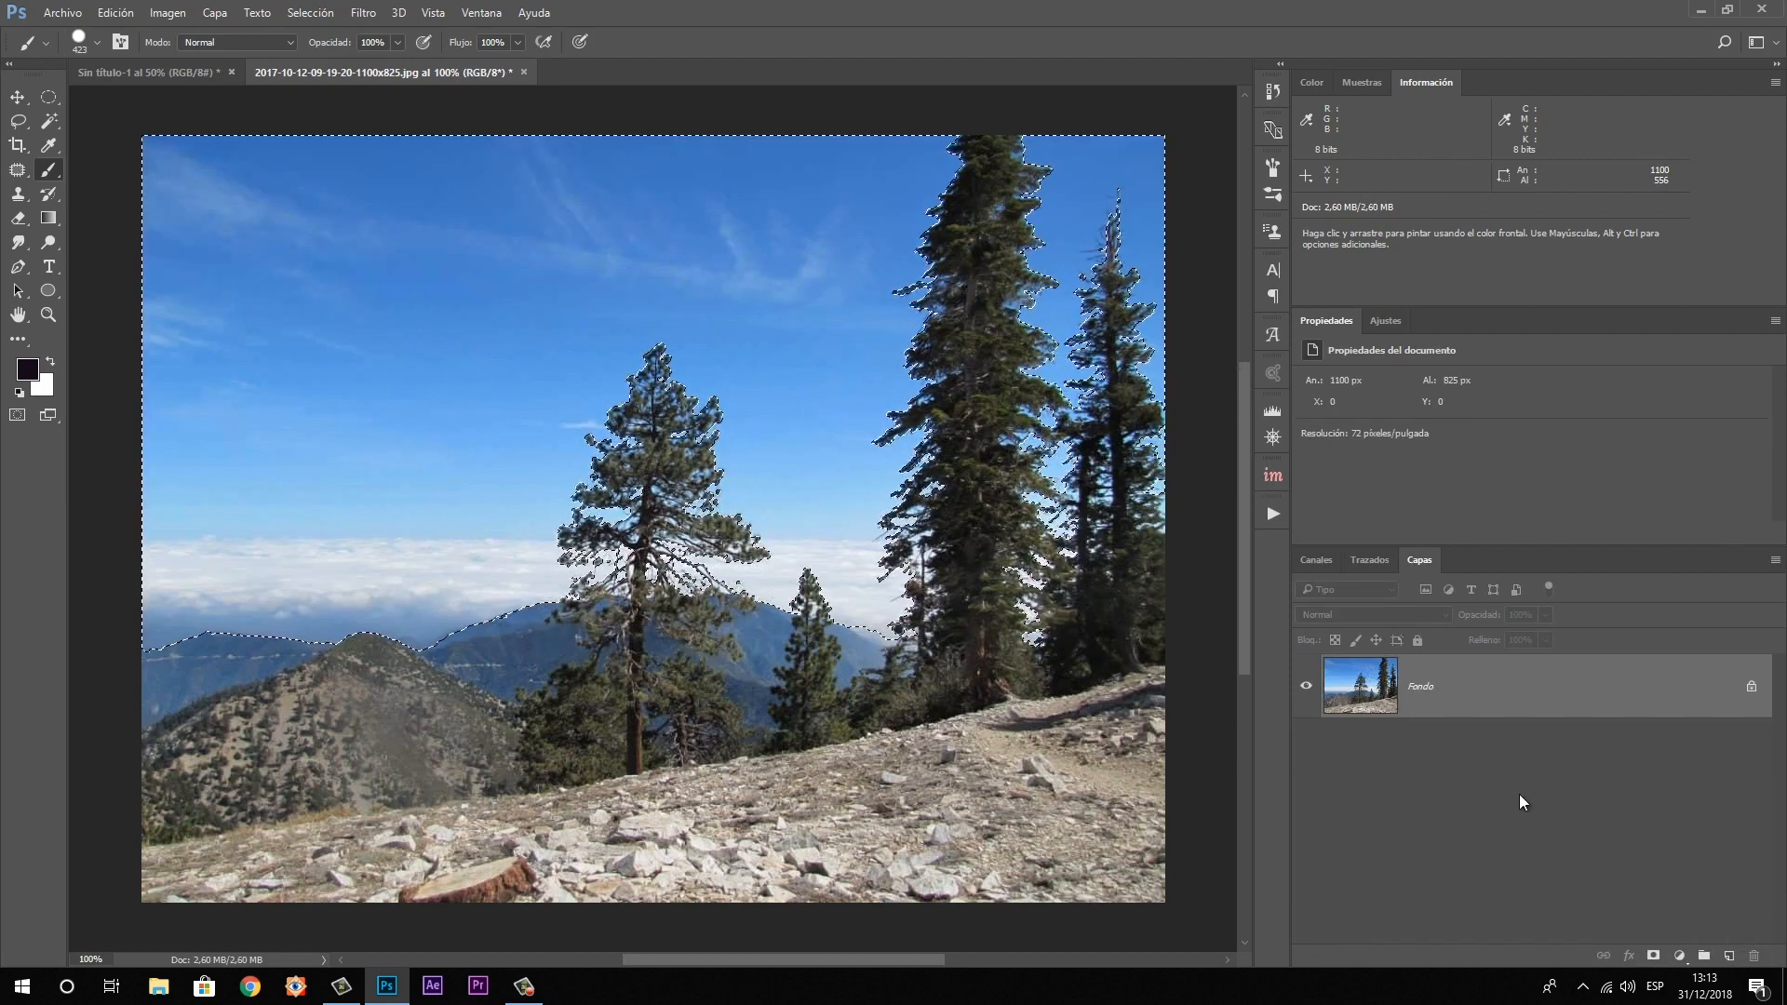
Add a layer mask to the photo from the sky selection and invert it to hide the sky
left_click(1652, 956)
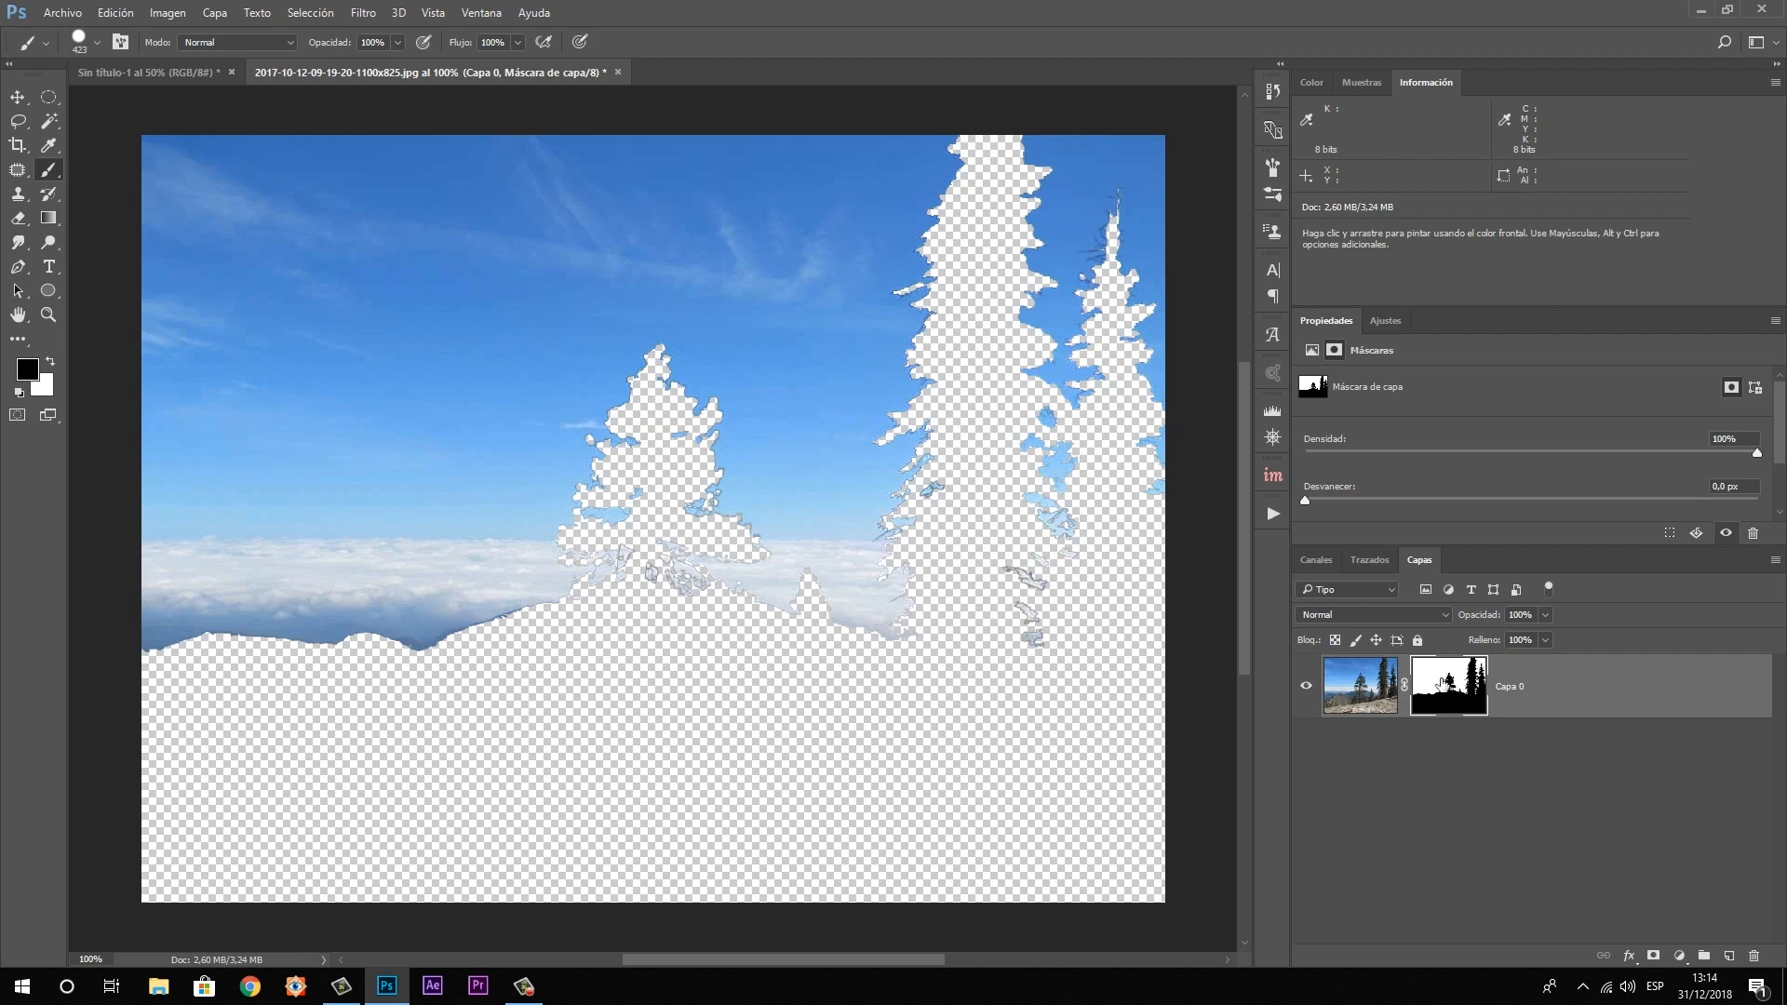
left_click_drag(1440, 683, 1444, 688)
key("ctrl+i")
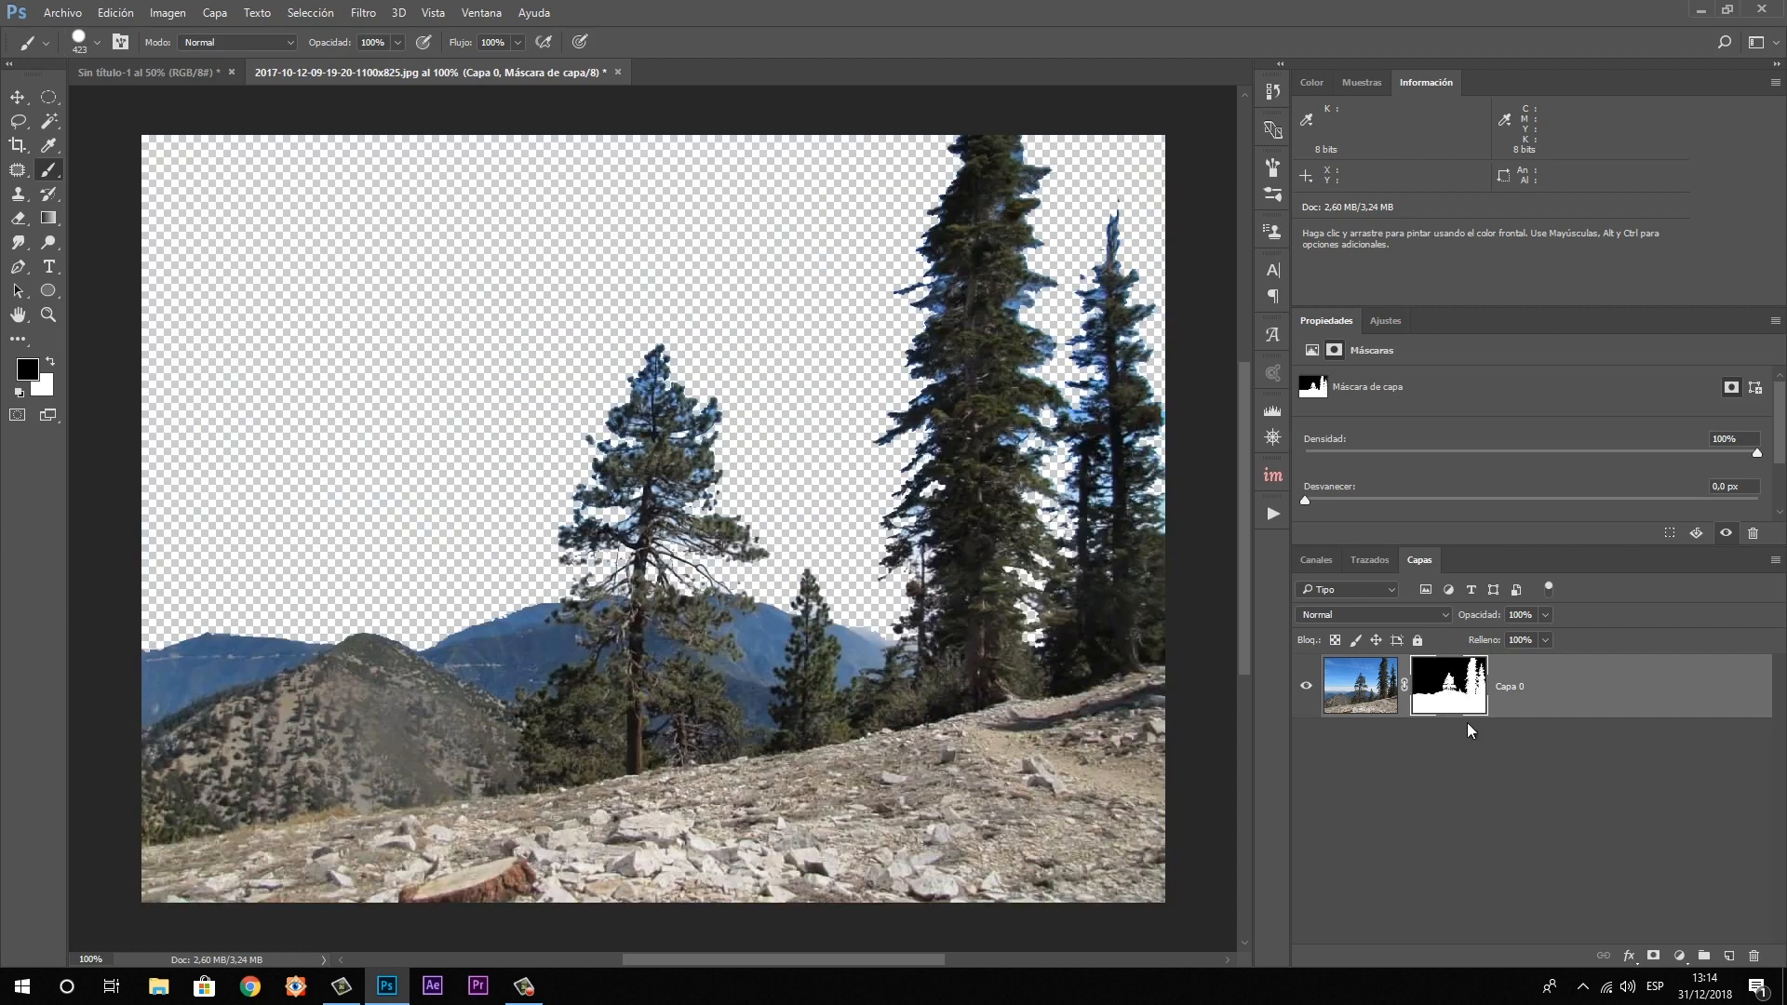
Open the sky image 279637-cielo, keeping its embedded color profile
left_click(74, 15)
left_click(117, 52)
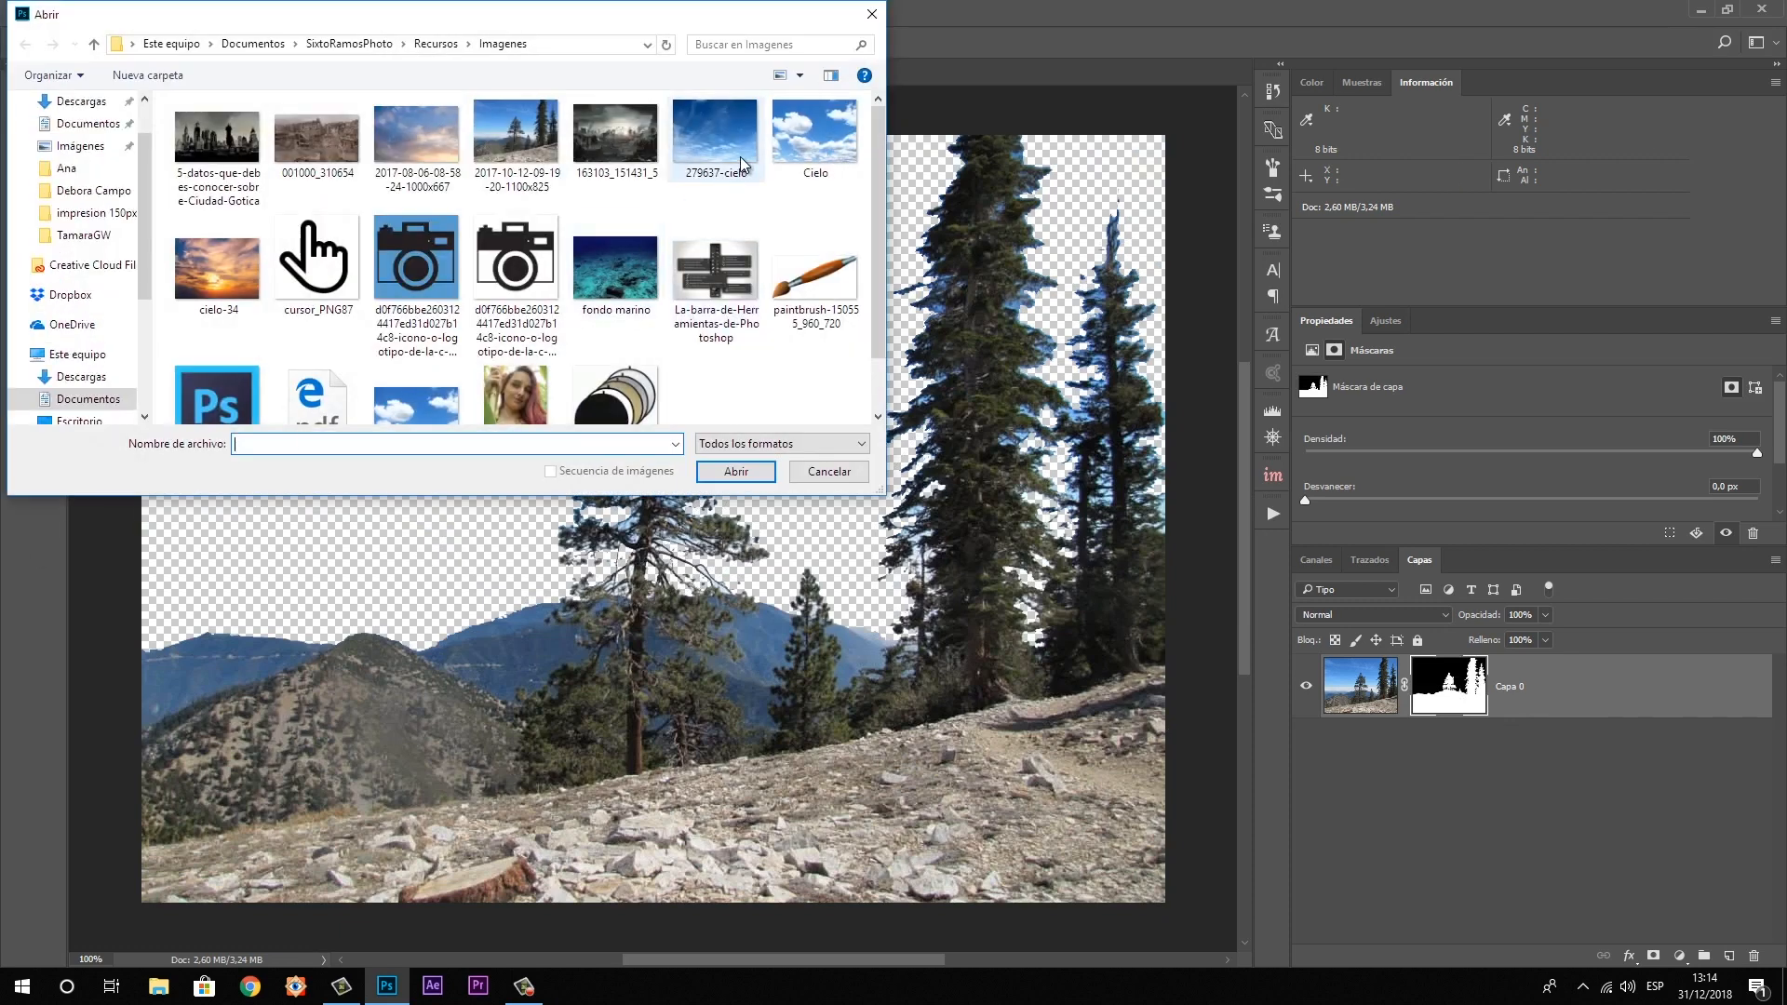
left_click(741, 160)
left_click(735, 471)
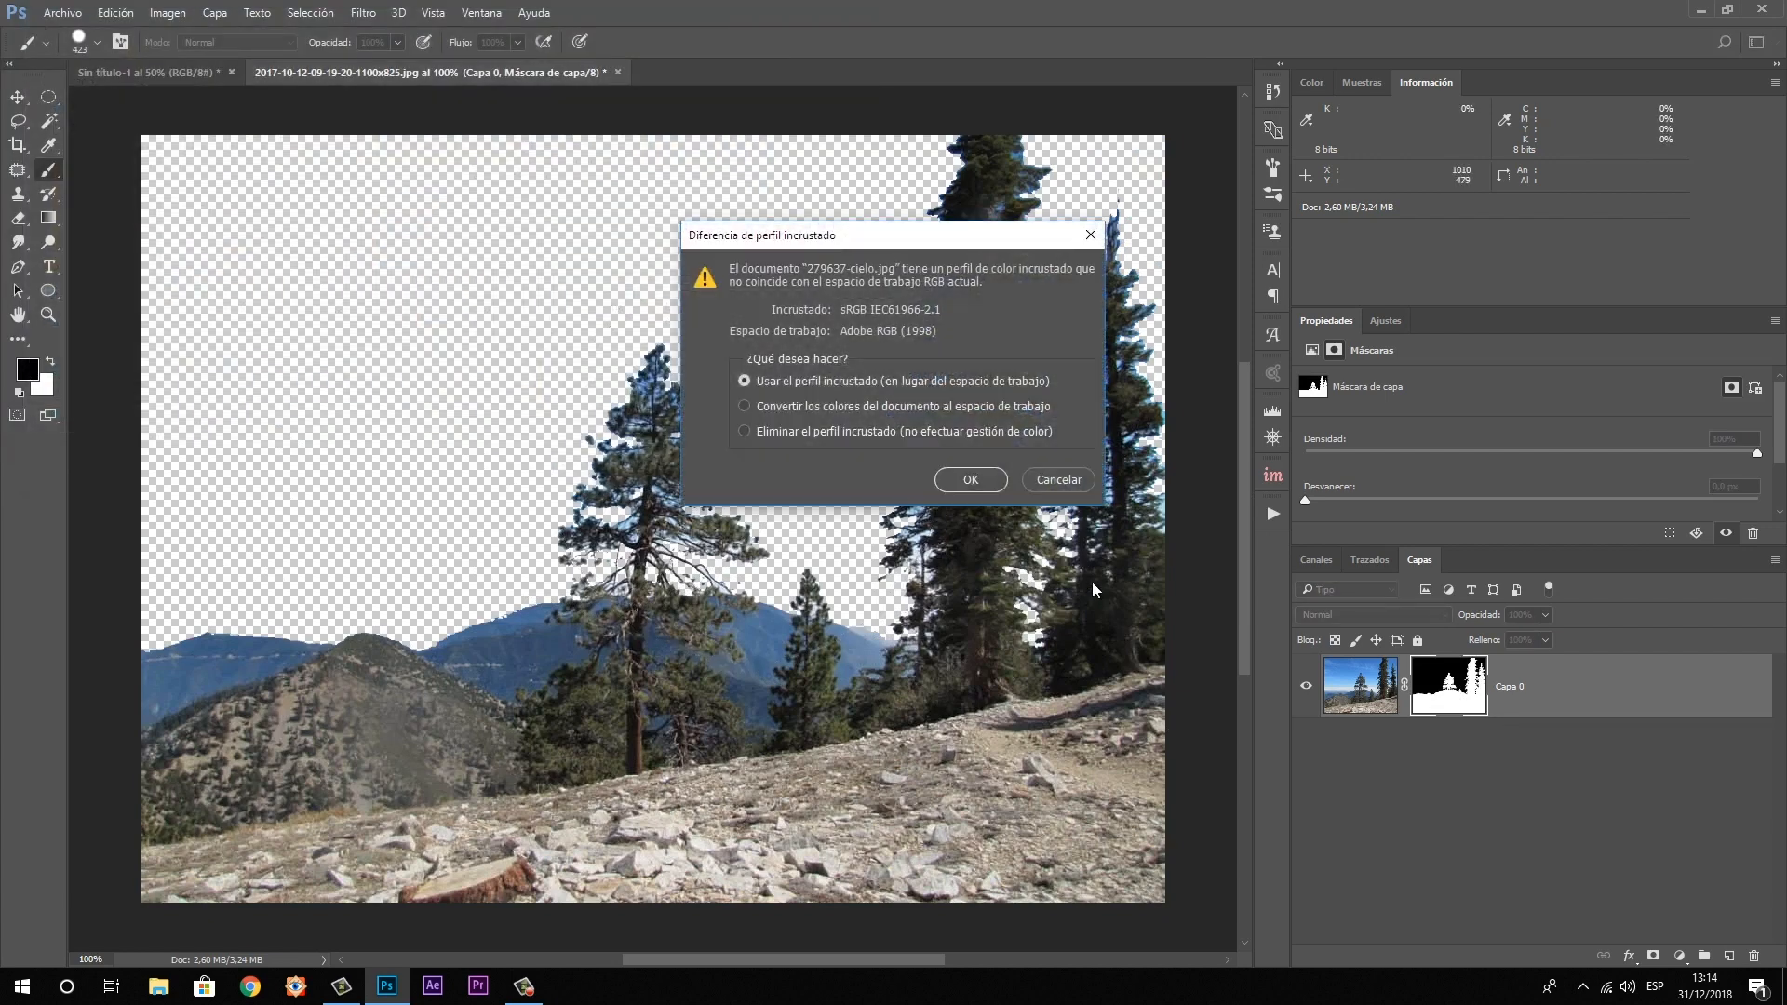
left_click(971, 479)
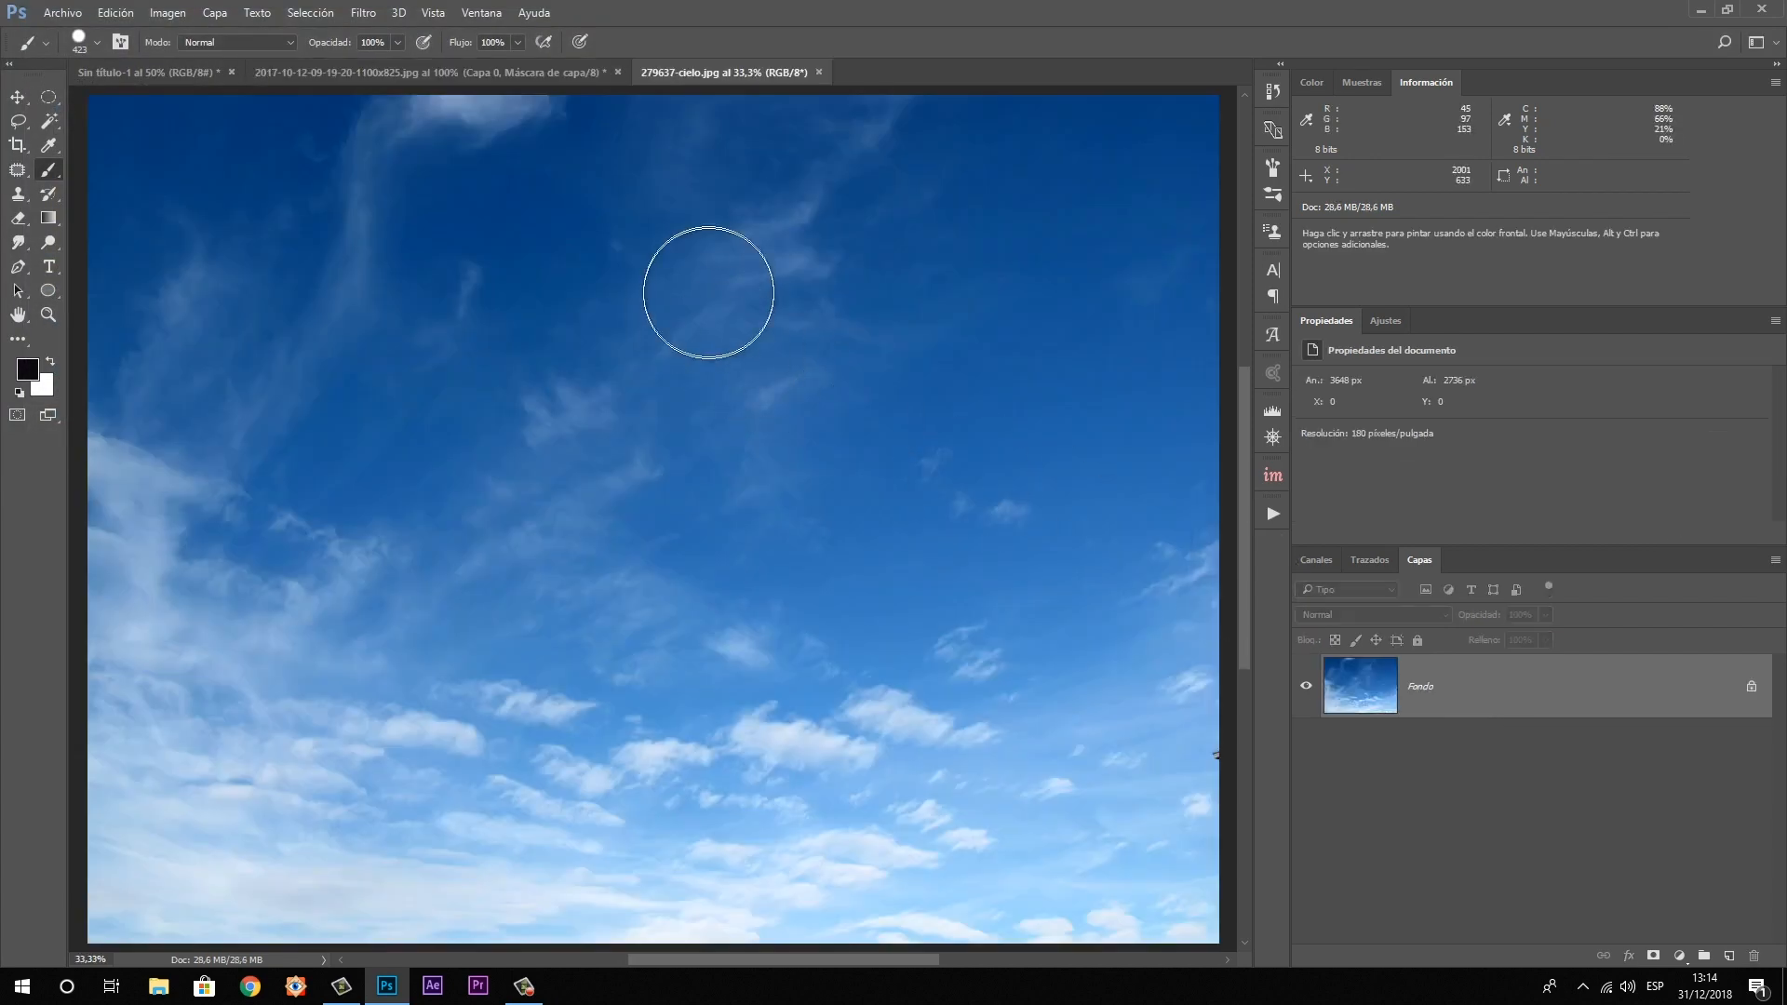
Duplicate the sky image's background layer and move the copy into the masked mountain photo as a new top layer
left_click(17, 96)
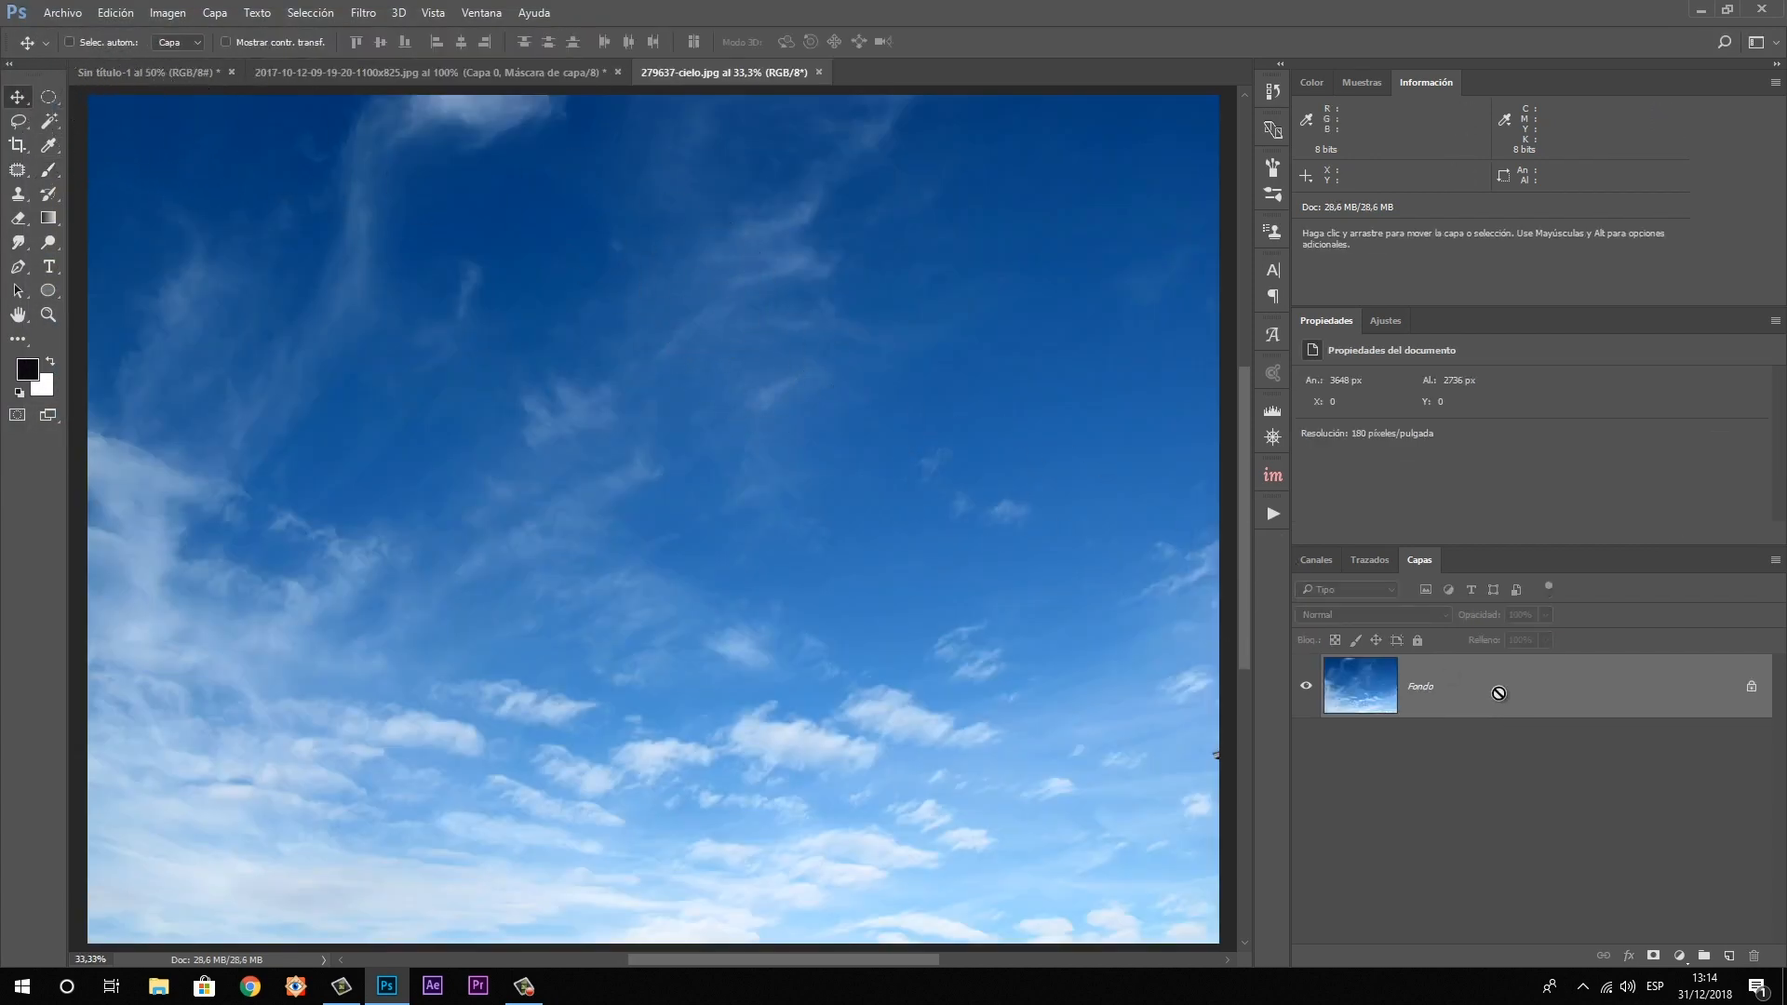
key("ctrl+j")
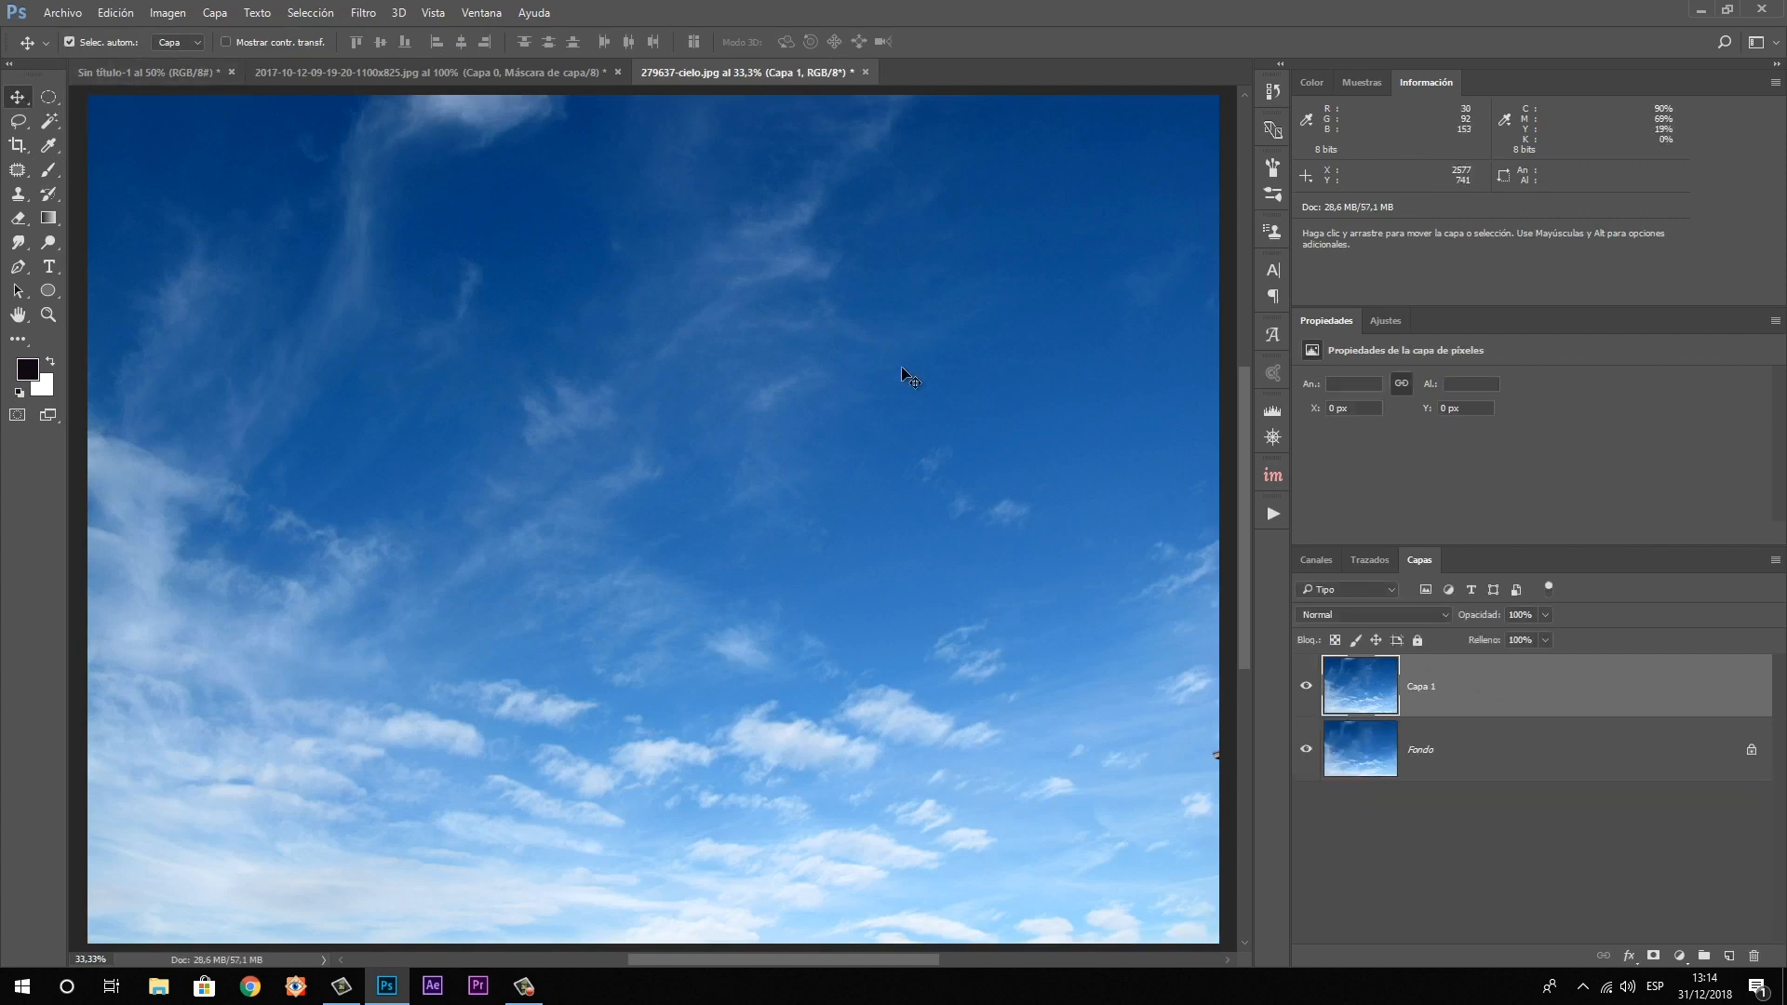
left_click_drag(883, 374, 685, 266)
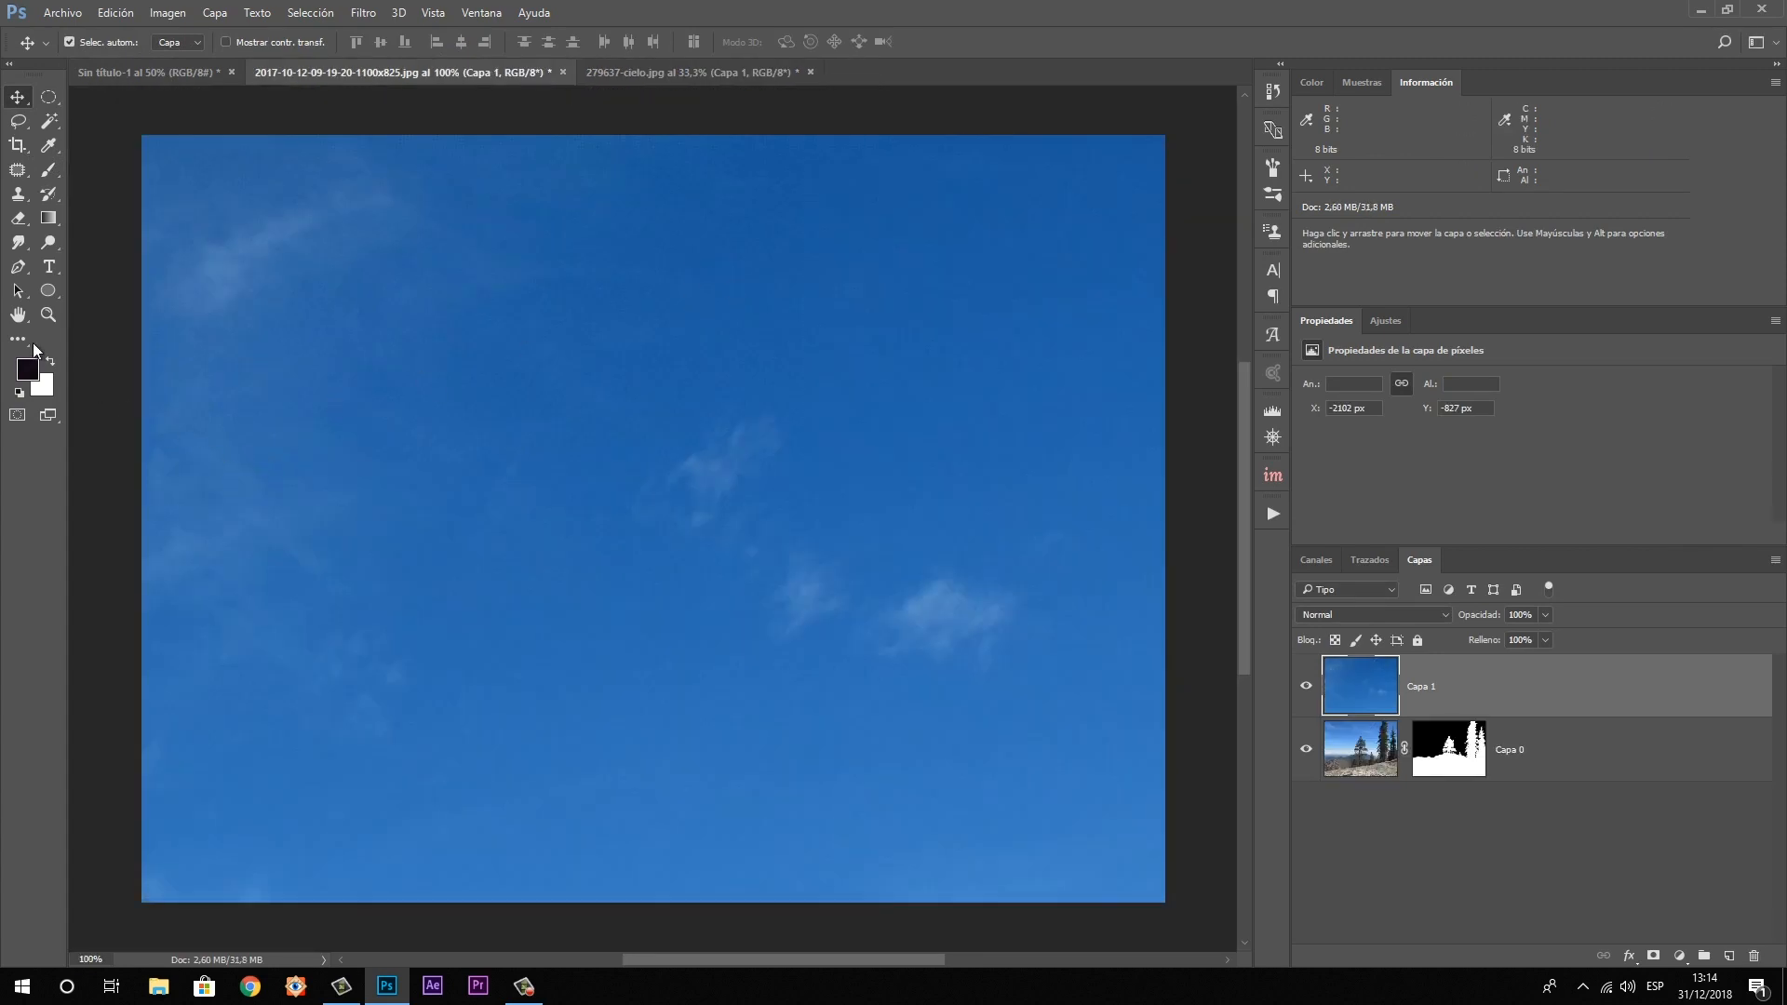
left_click(48, 314)
left_click(626, 363, "alt")
left_click(626, 363, "alt")
left_click(726, 702, "alt")
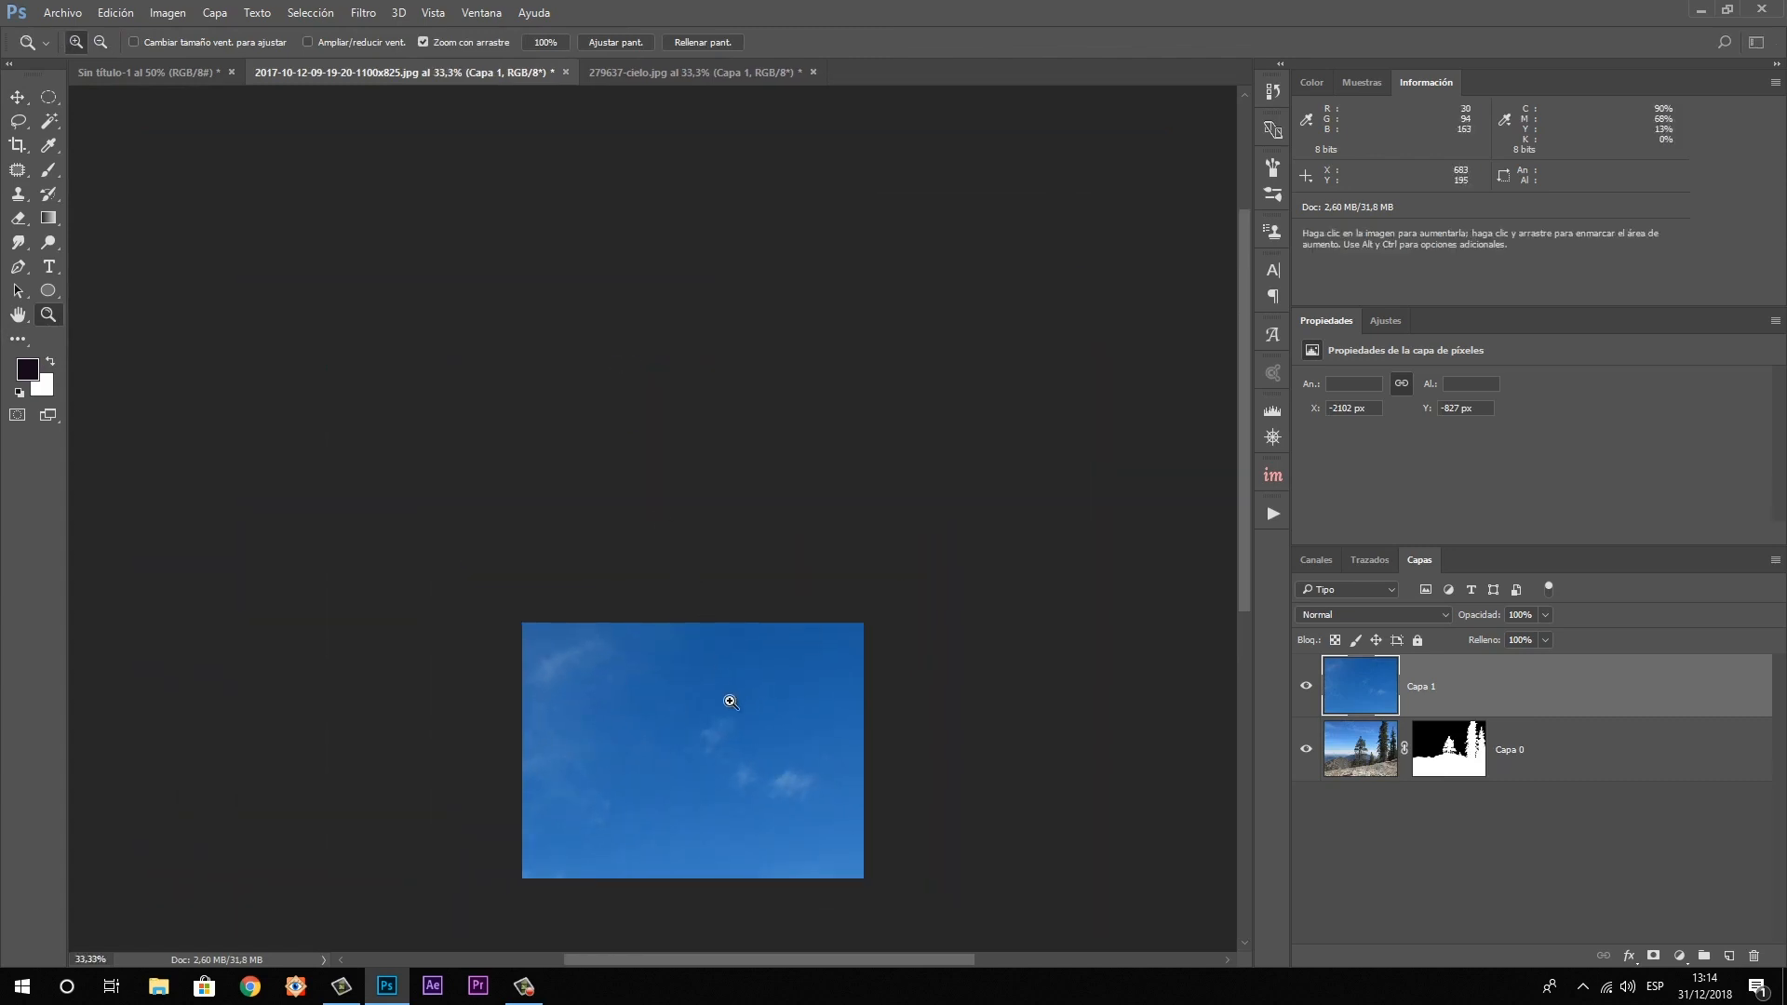
left_click(729, 701)
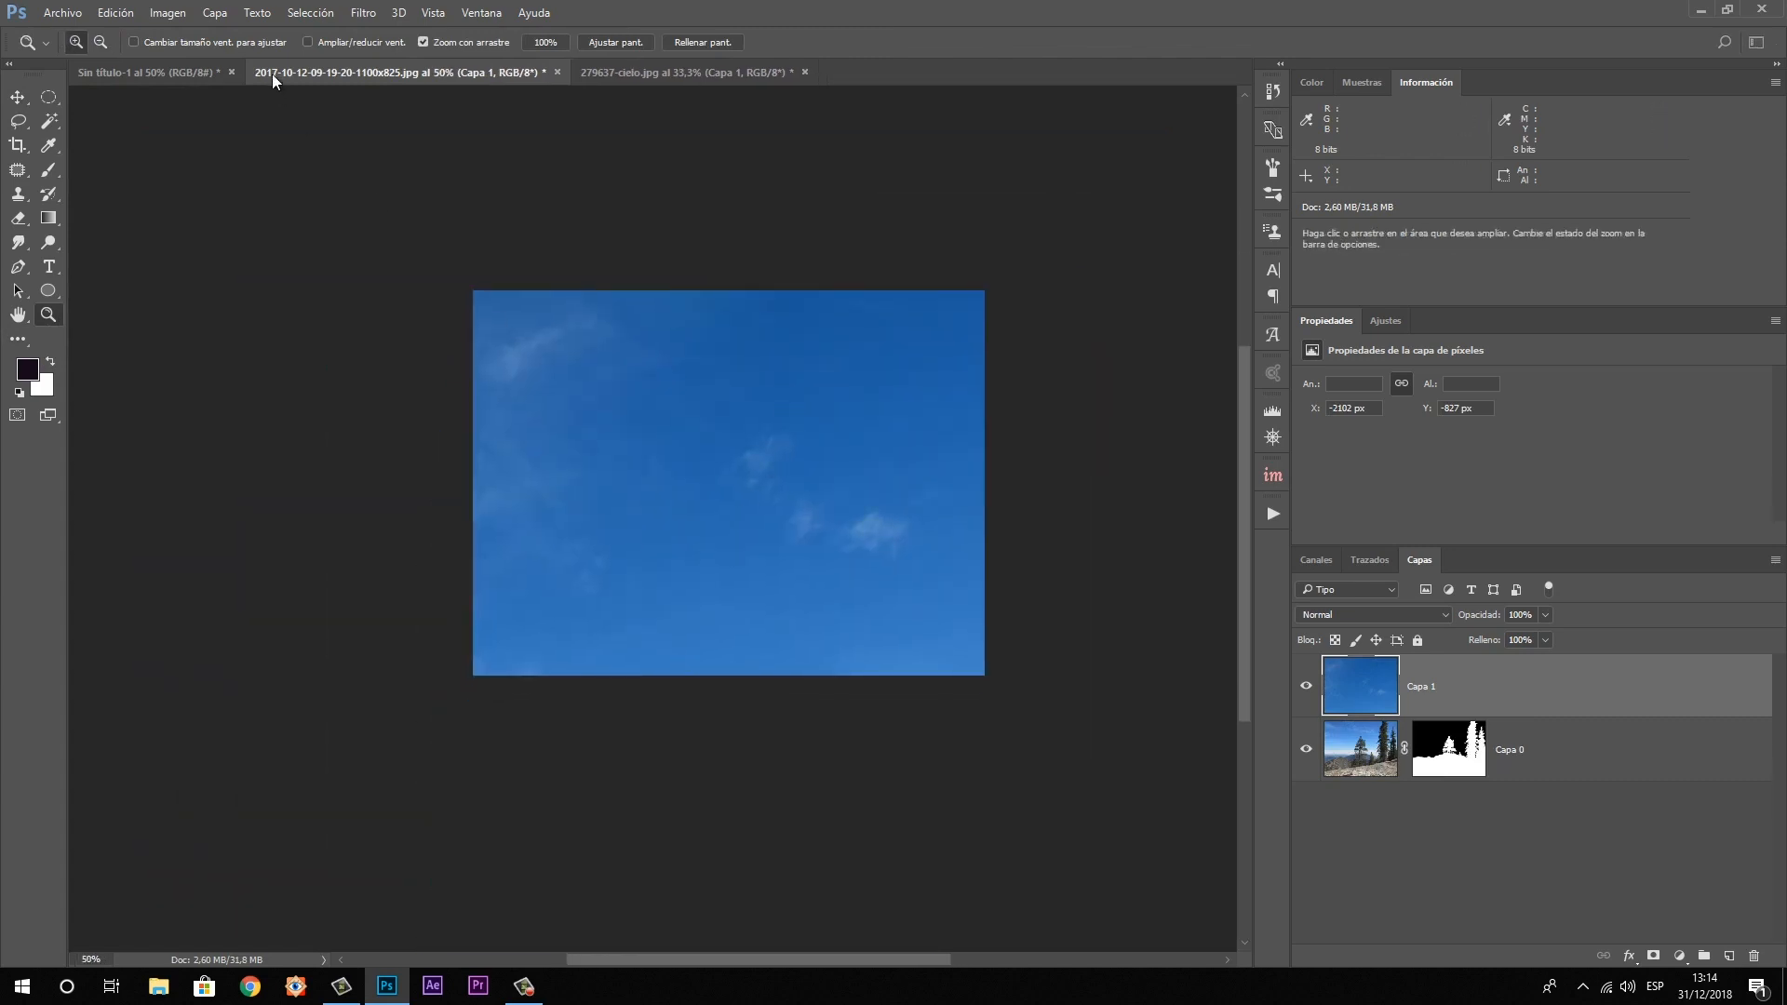
Scale the sky layer to about 31% and position it over the photo's upper part, slightly wider than the canvas
left_click(13, 104)
key("ctrl+t")
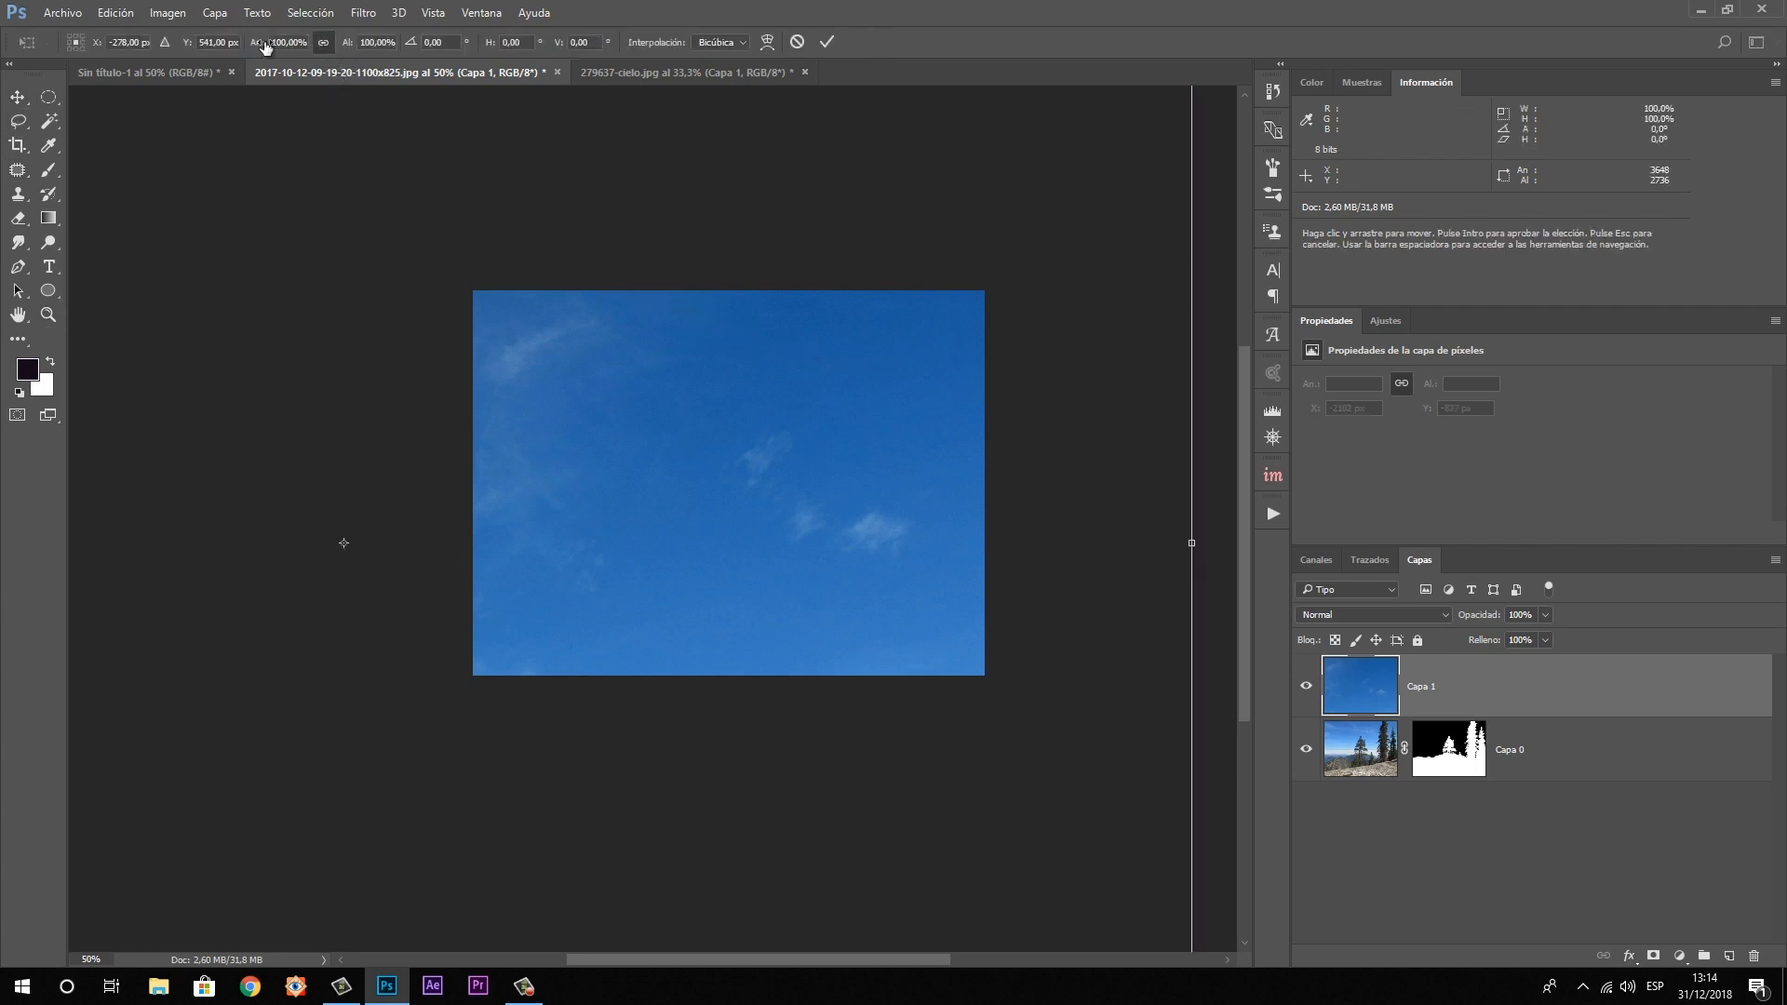
left_click_drag(260, 43, 189, 44)
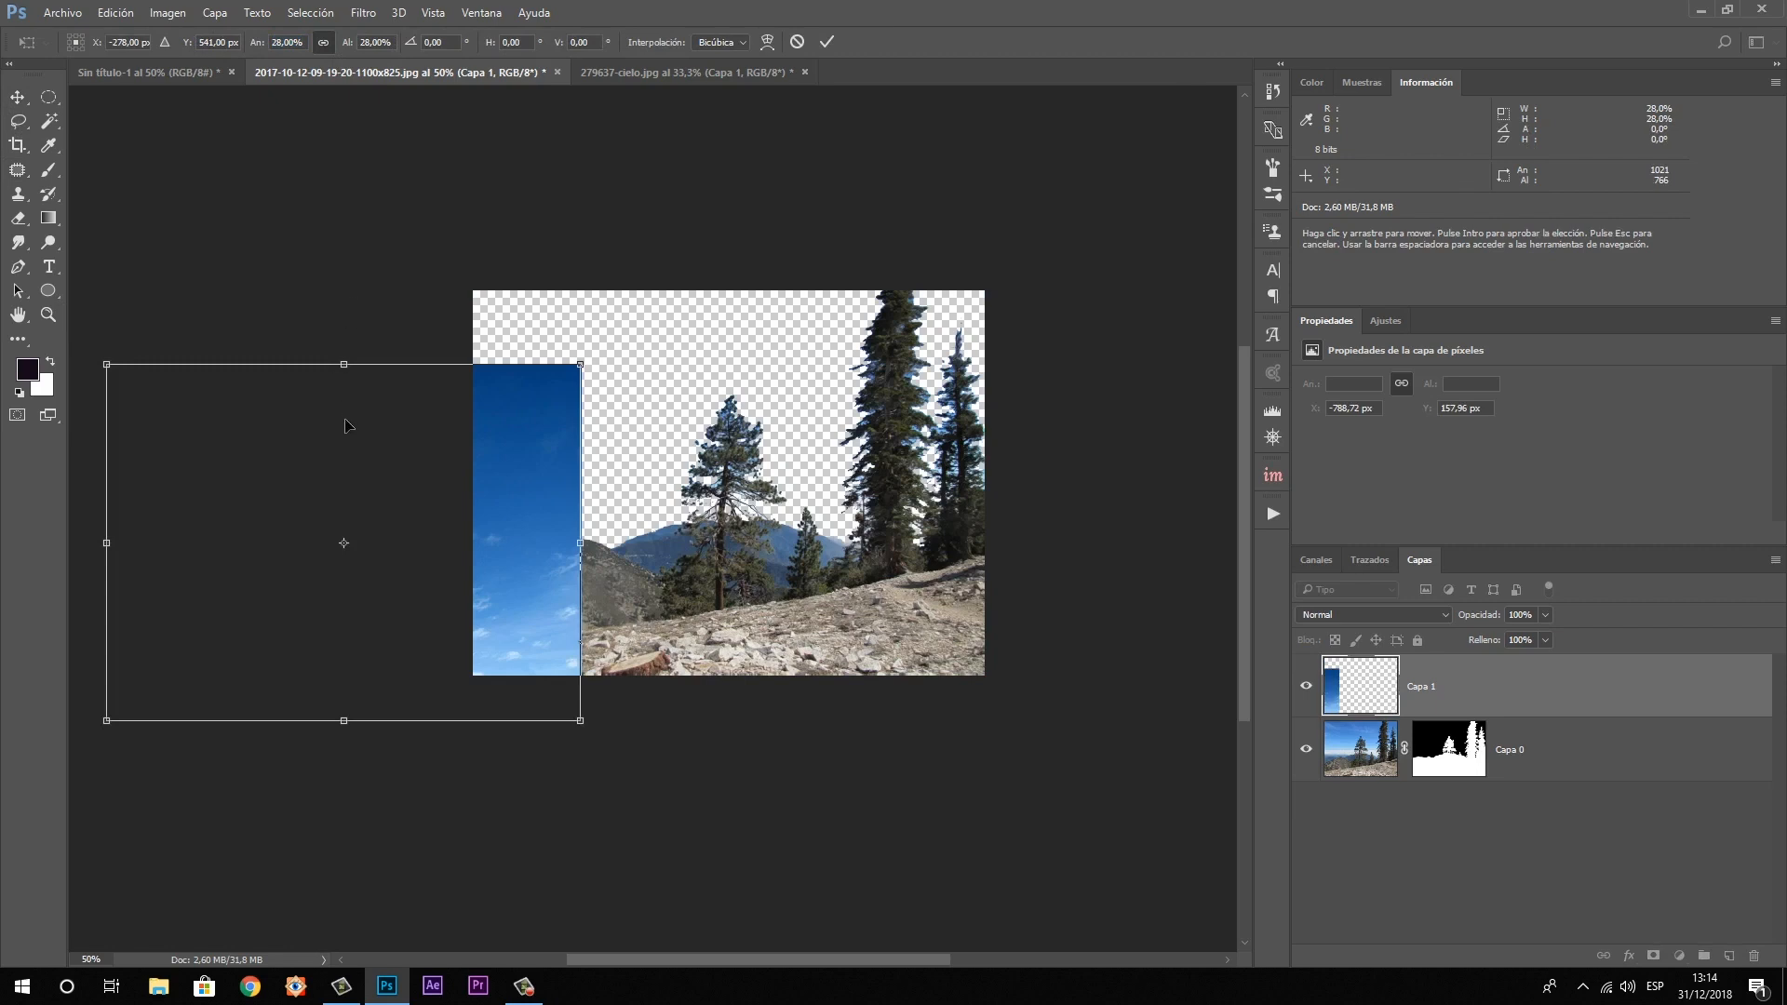
left_click_drag(351, 423, 711, 344)
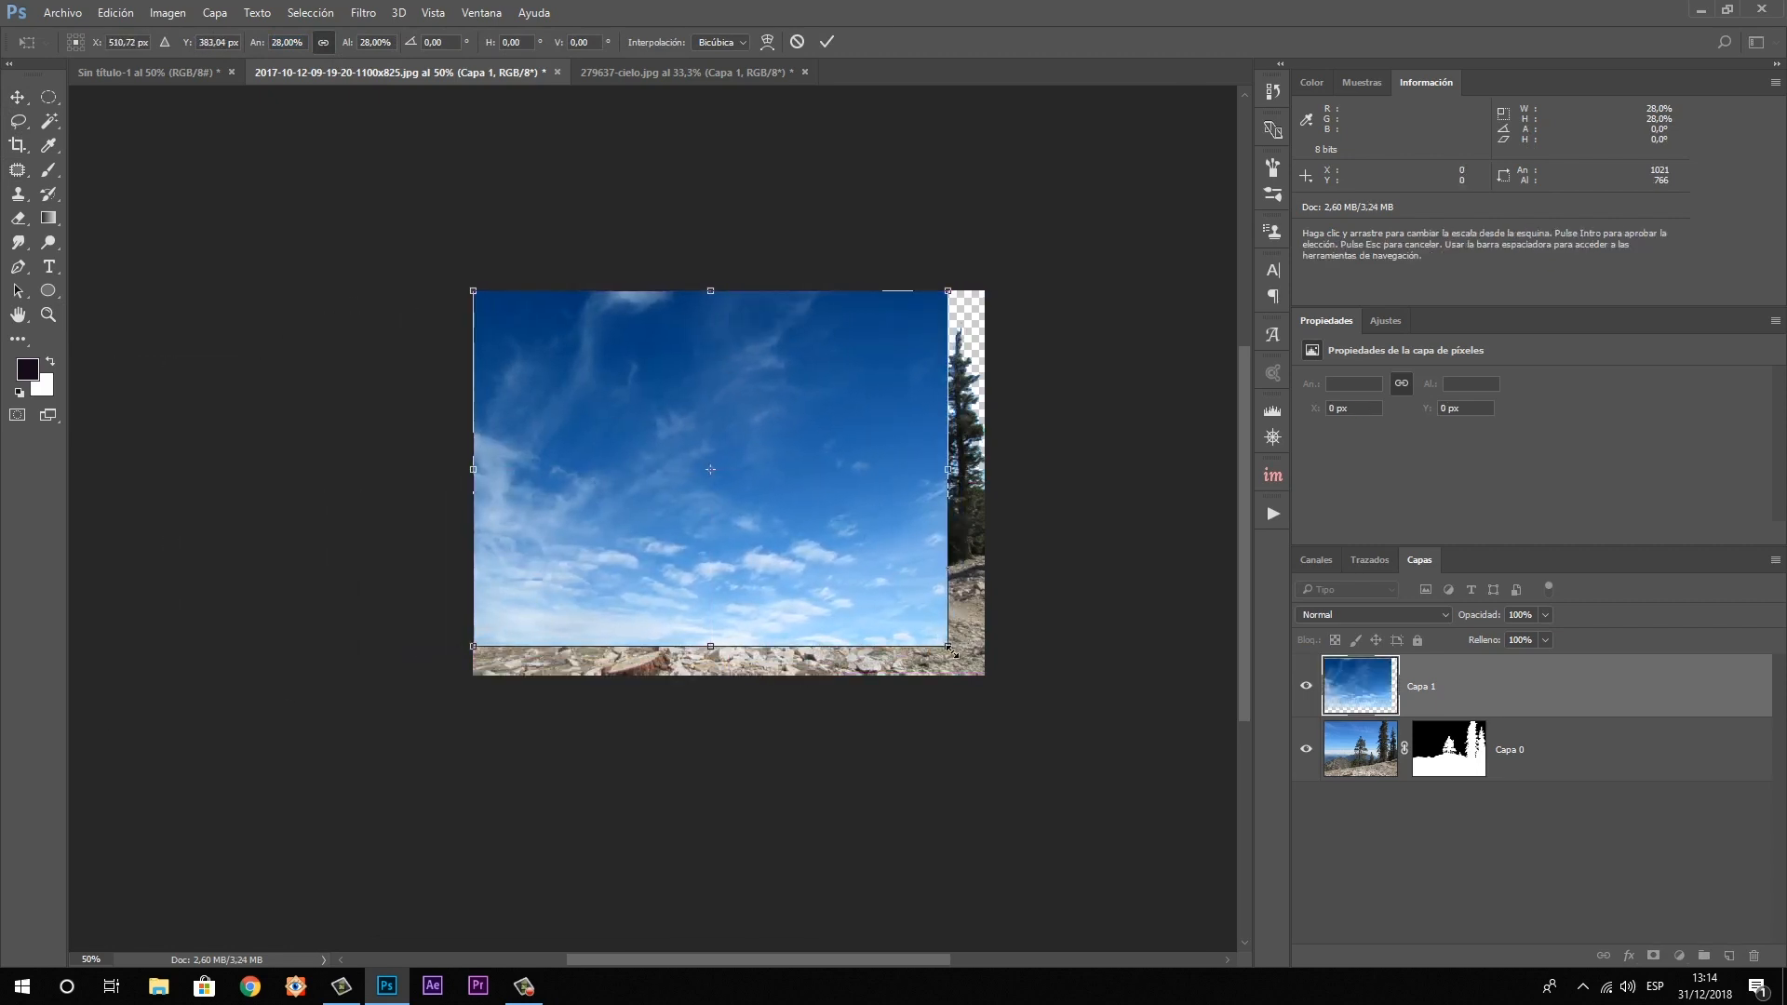
left_click_drag(949, 648, 998, 685)
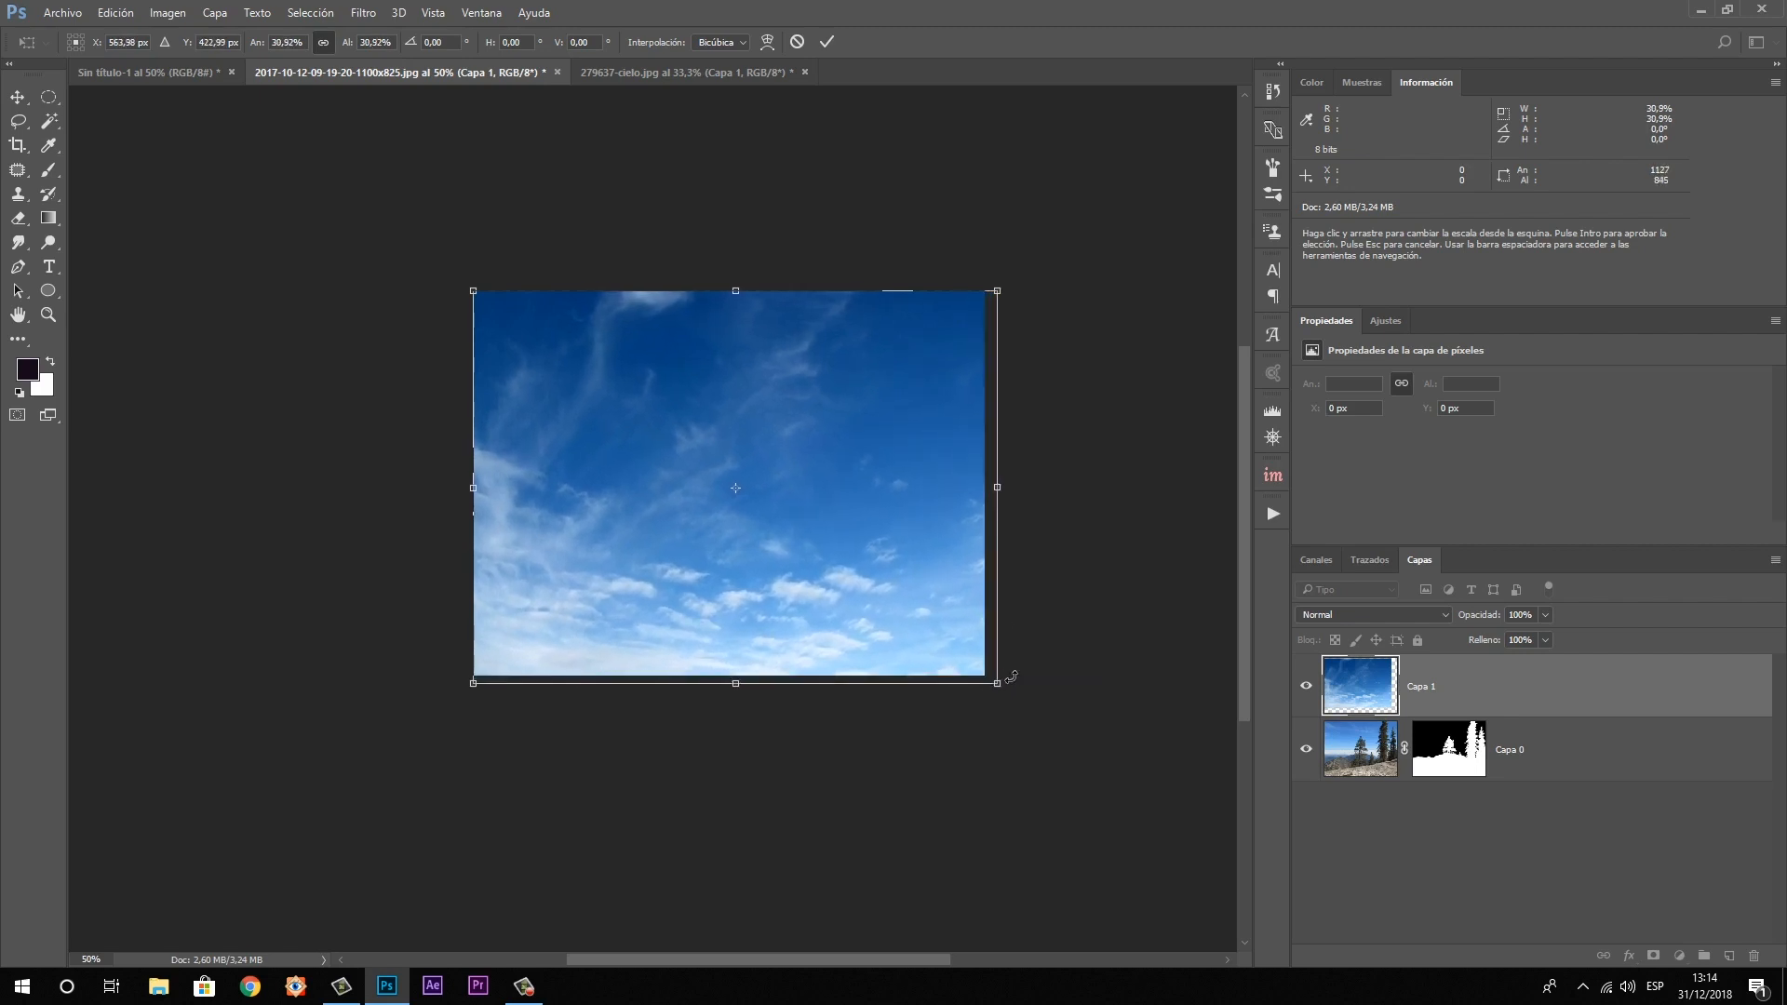
left_click_drag(907, 534, 903, 427)
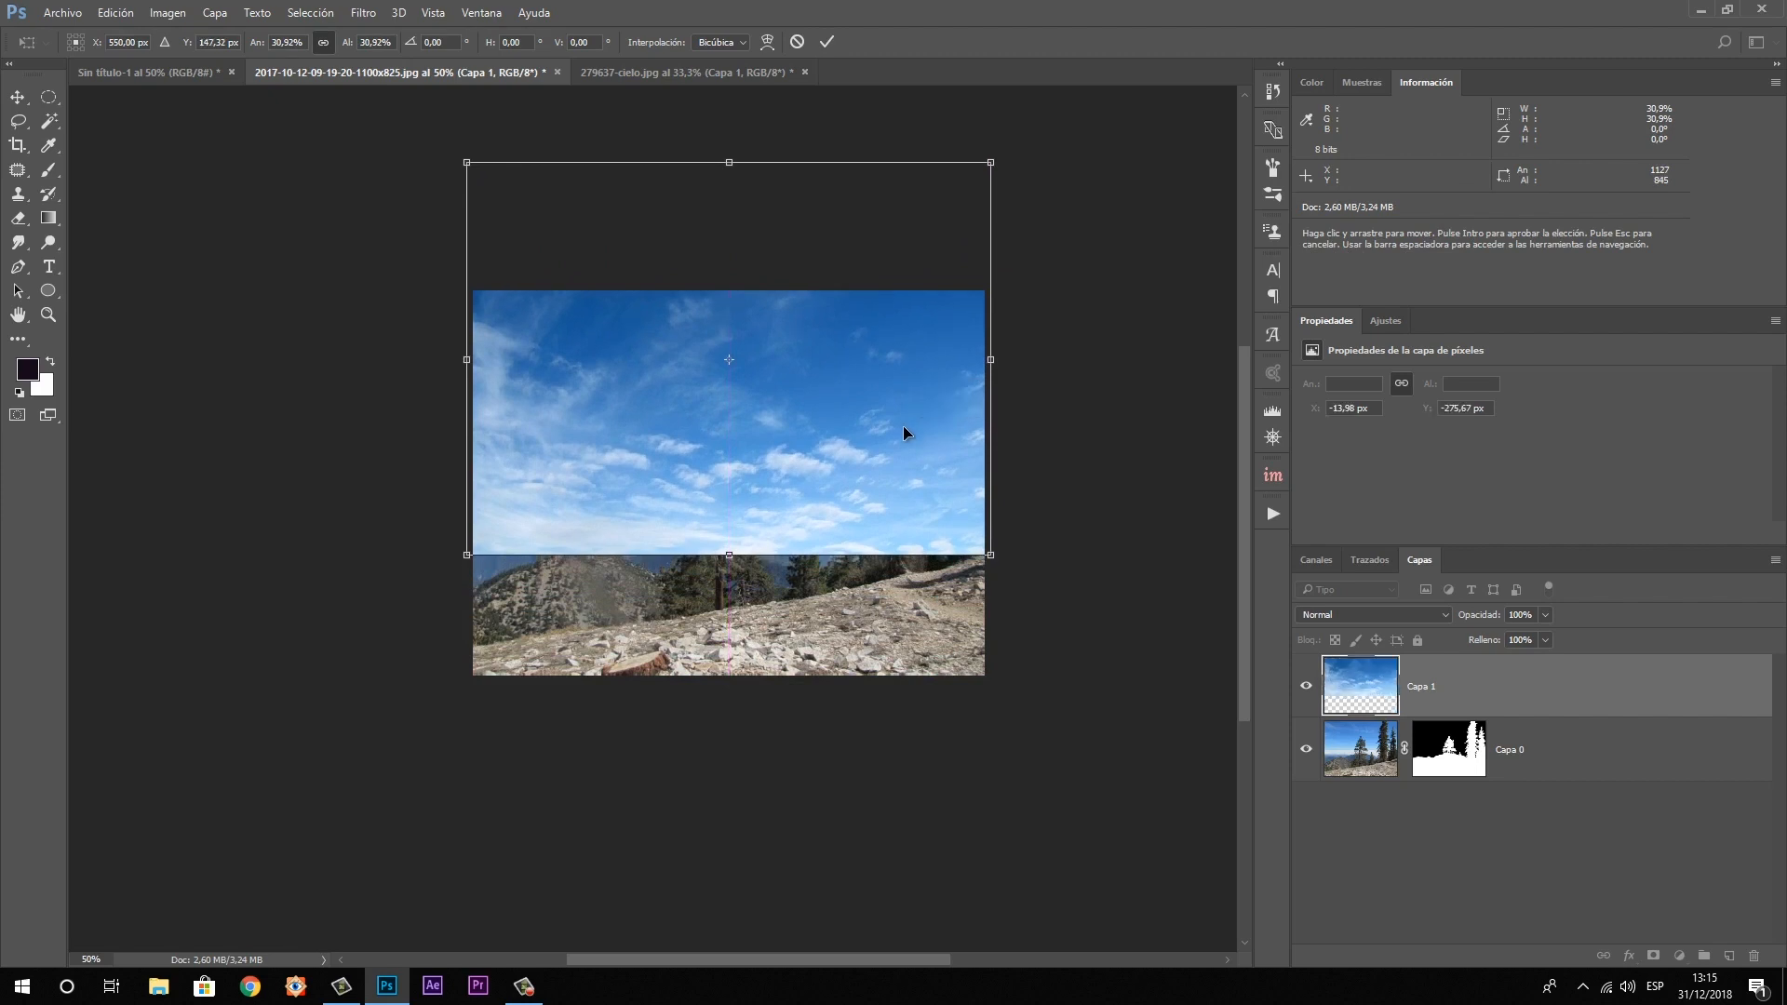
key("Return")
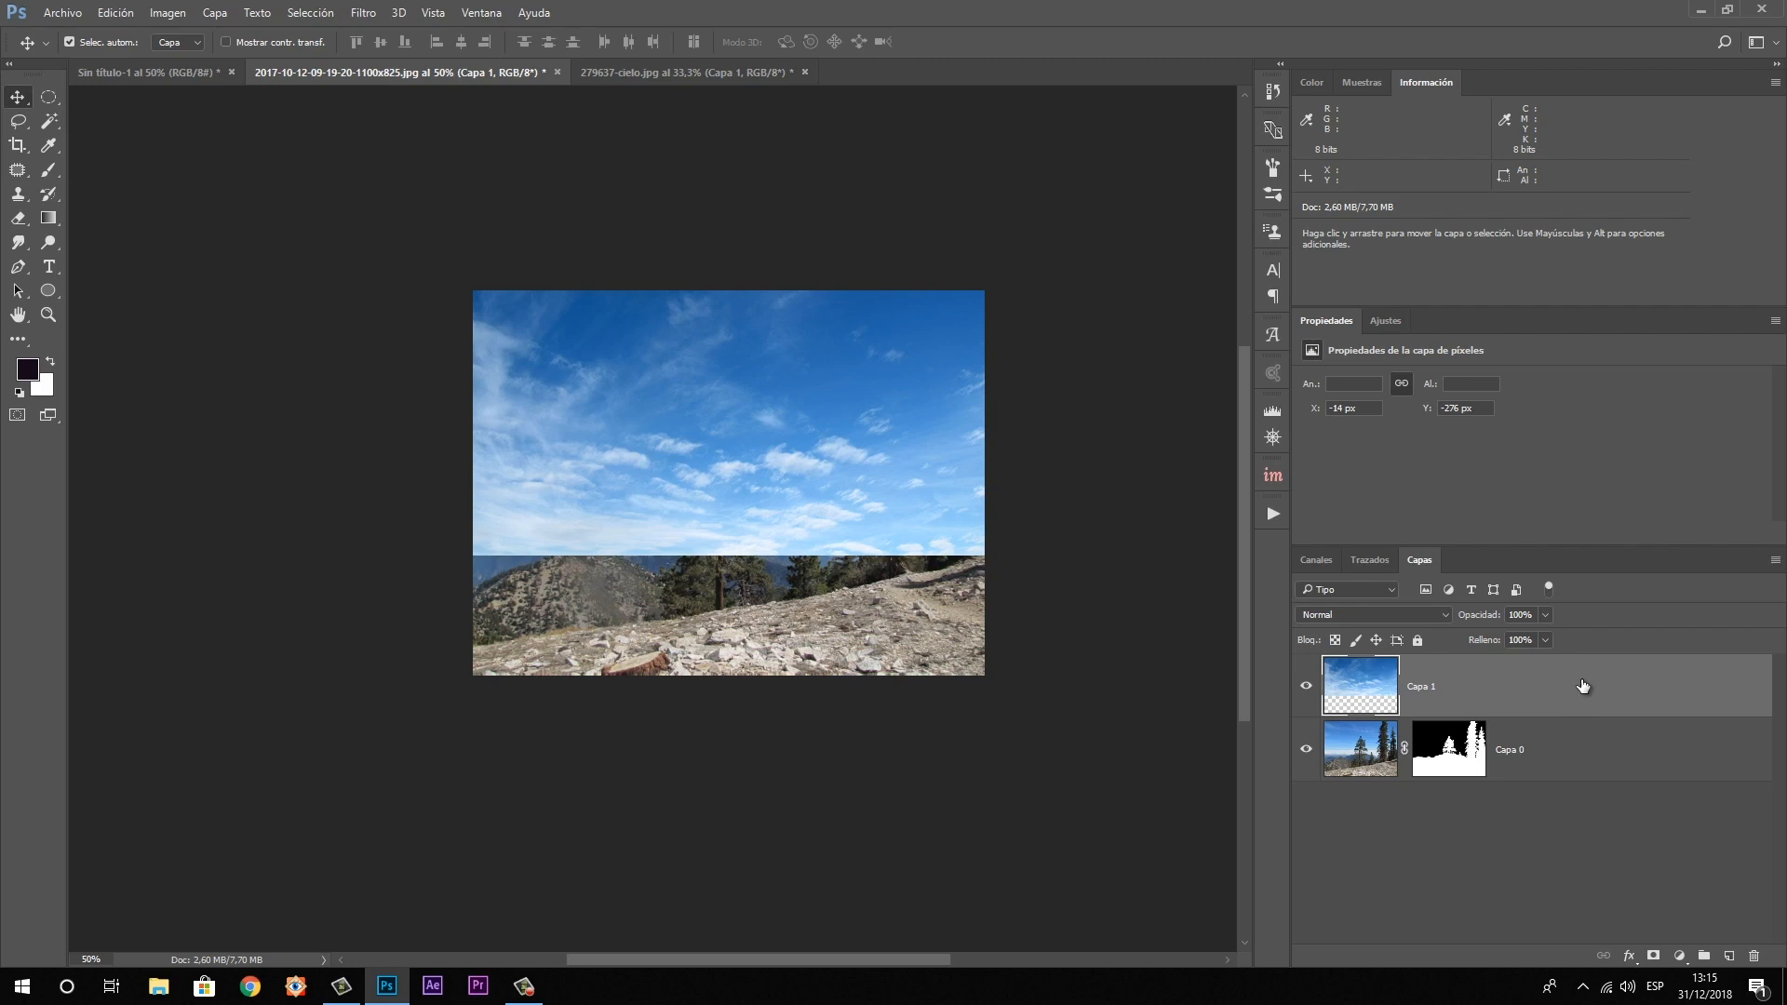
Move the sky layer Capa 1 below the masked photo layer Capa 0
left_click(1481, 730)
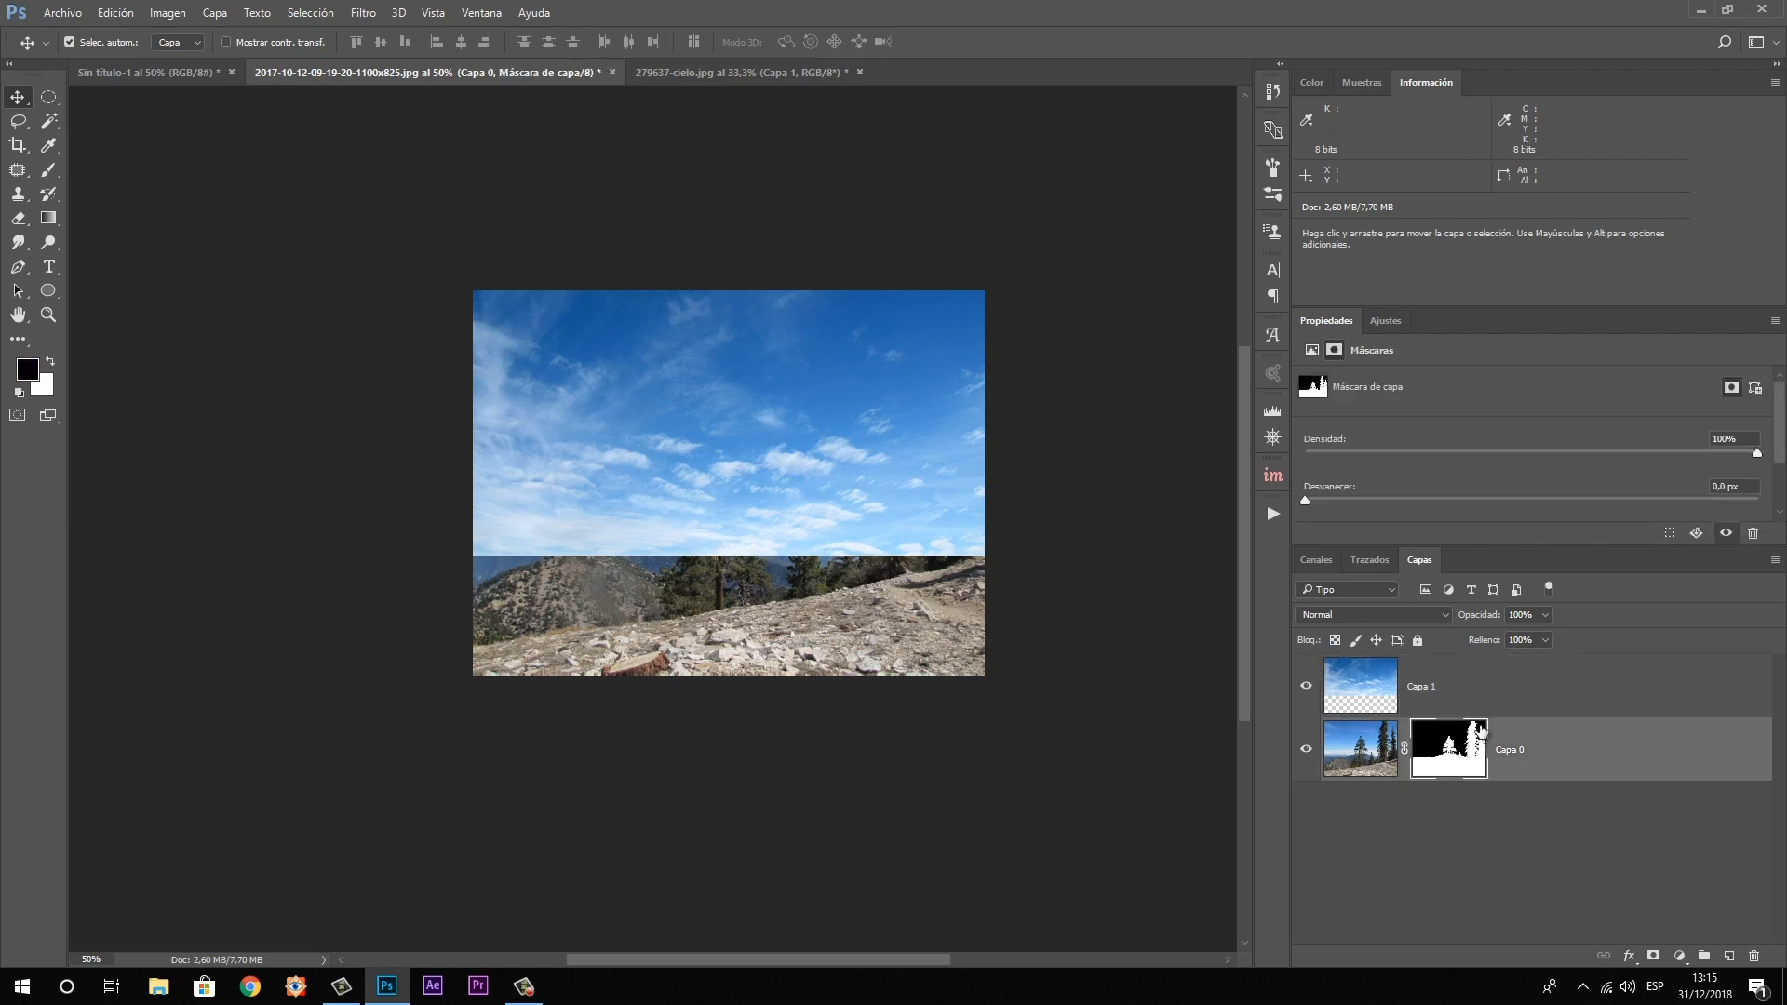
left_click(1540, 688)
left_click_drag(1540, 684, 1540, 779)
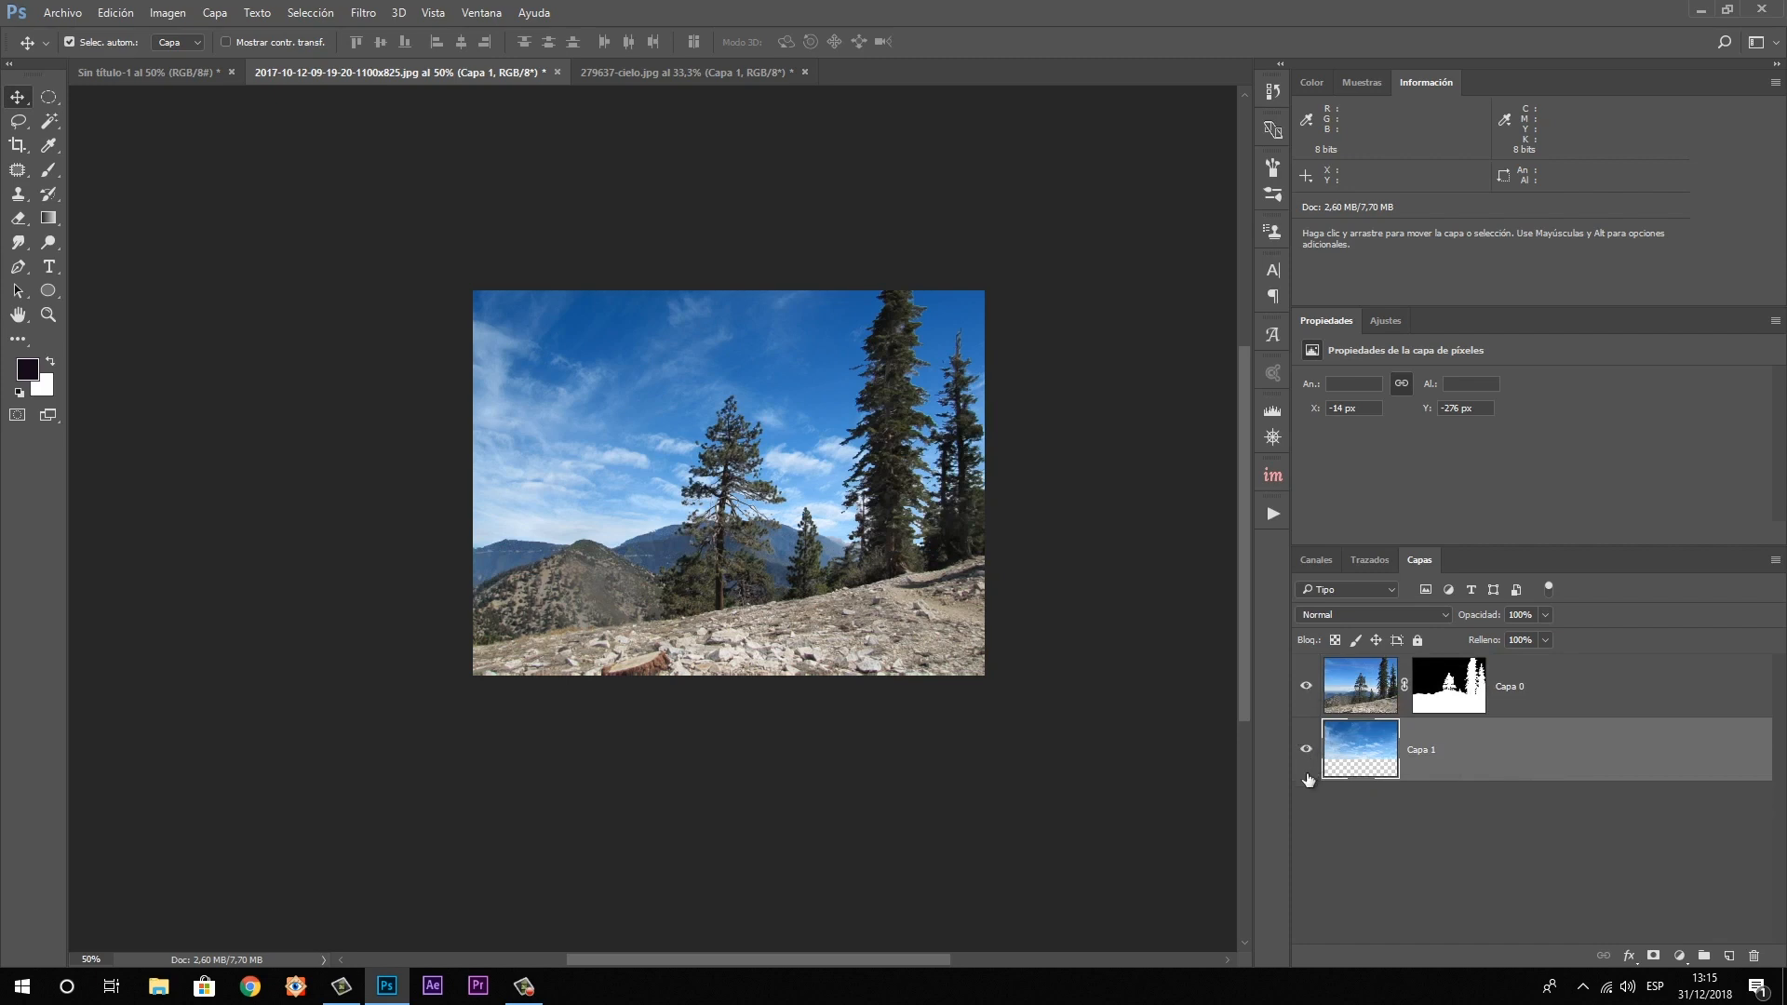
Disable and re-enable the layer mask on Capa 0 several times to compare the original and replaced sky
left_click(1457, 693, "shift")
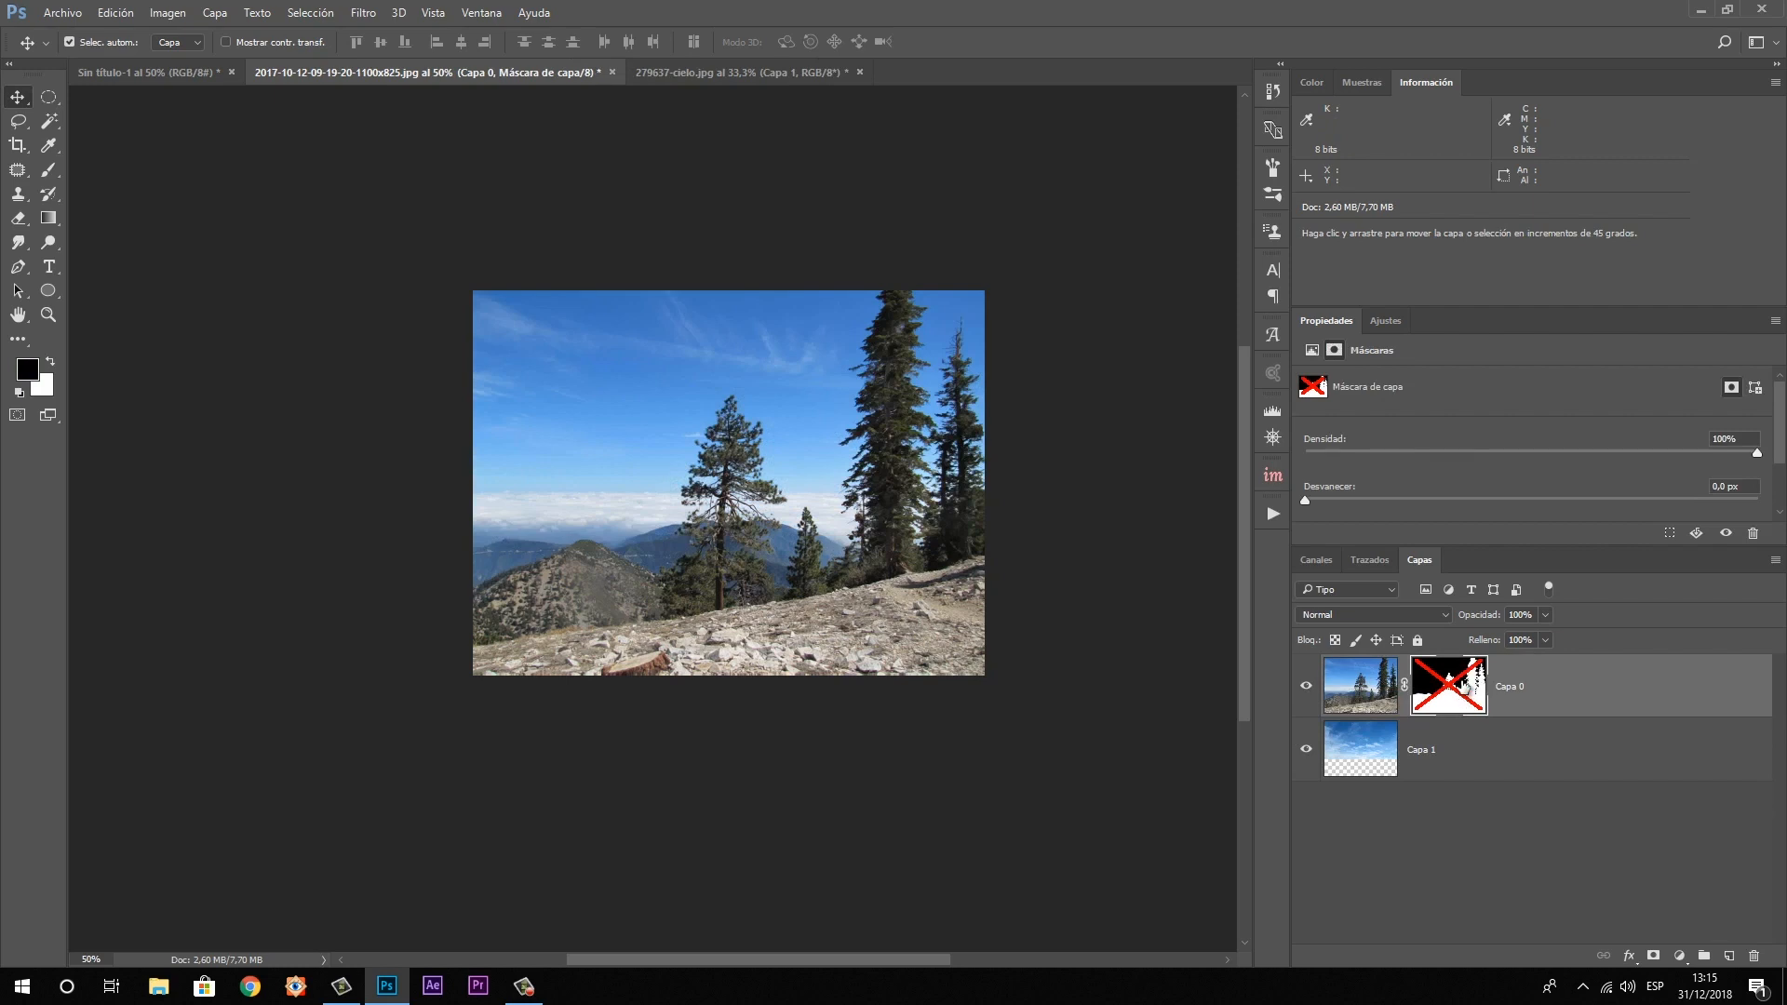
left_click(1465, 688, "shift")
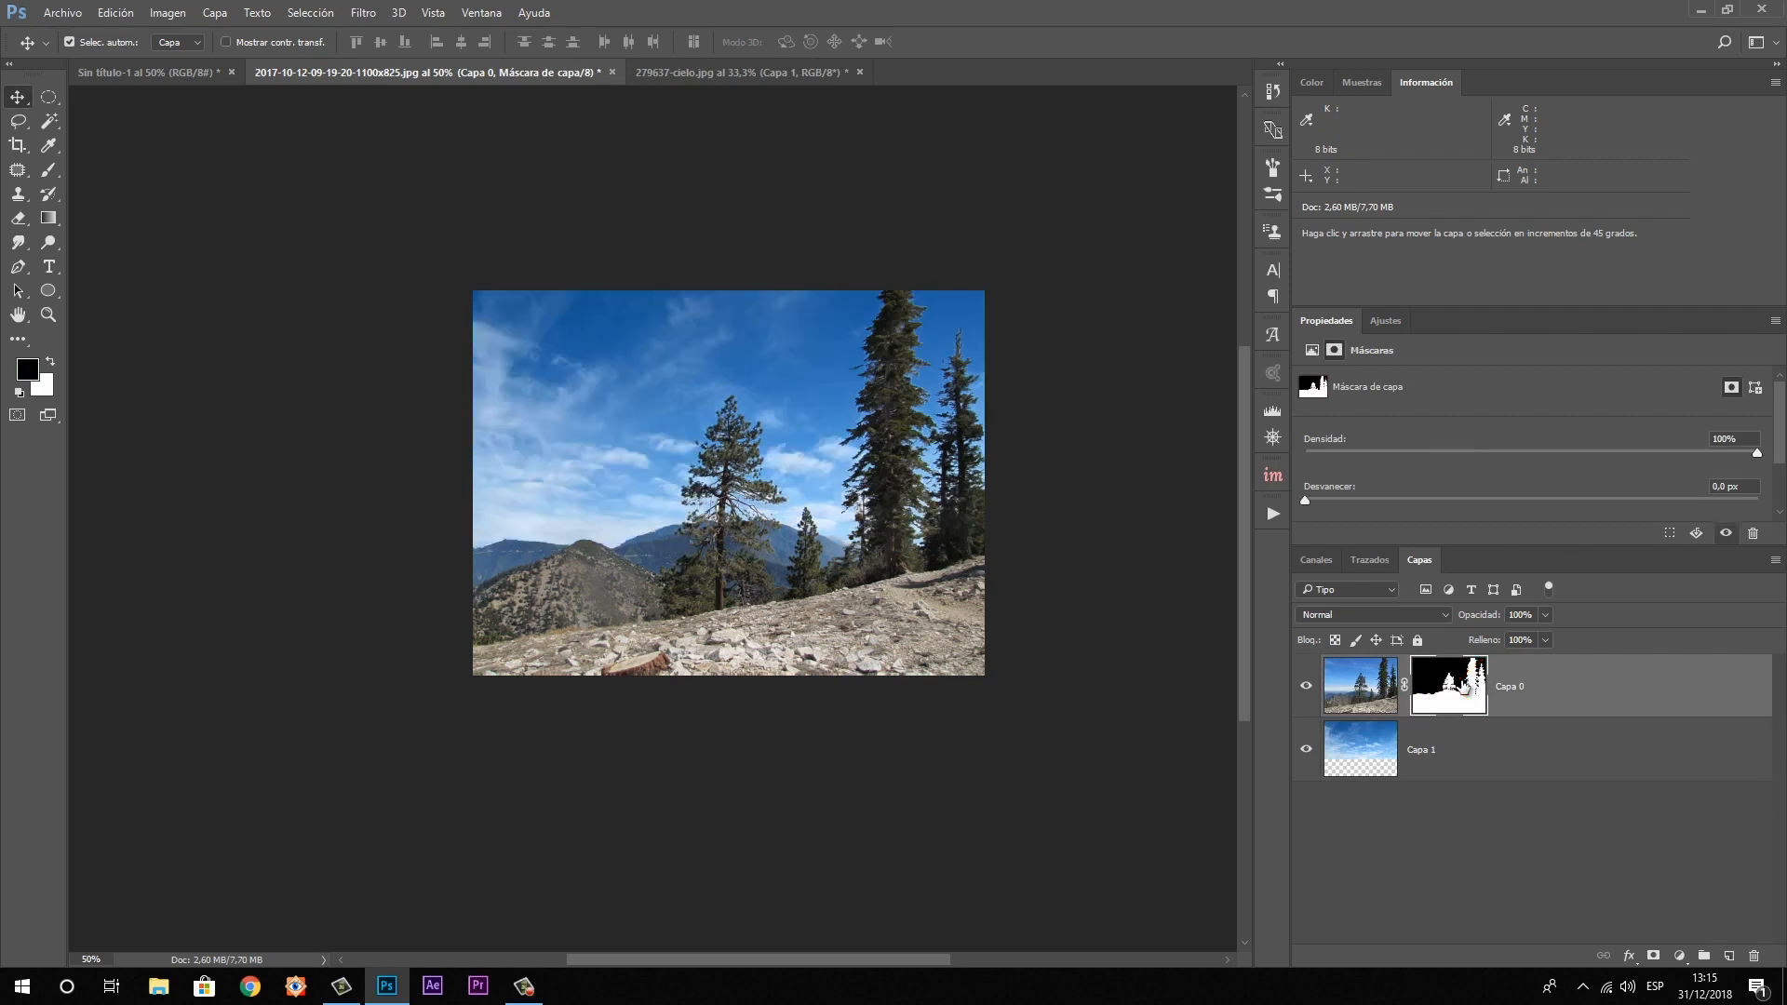
left_click(1465, 687, "shift")
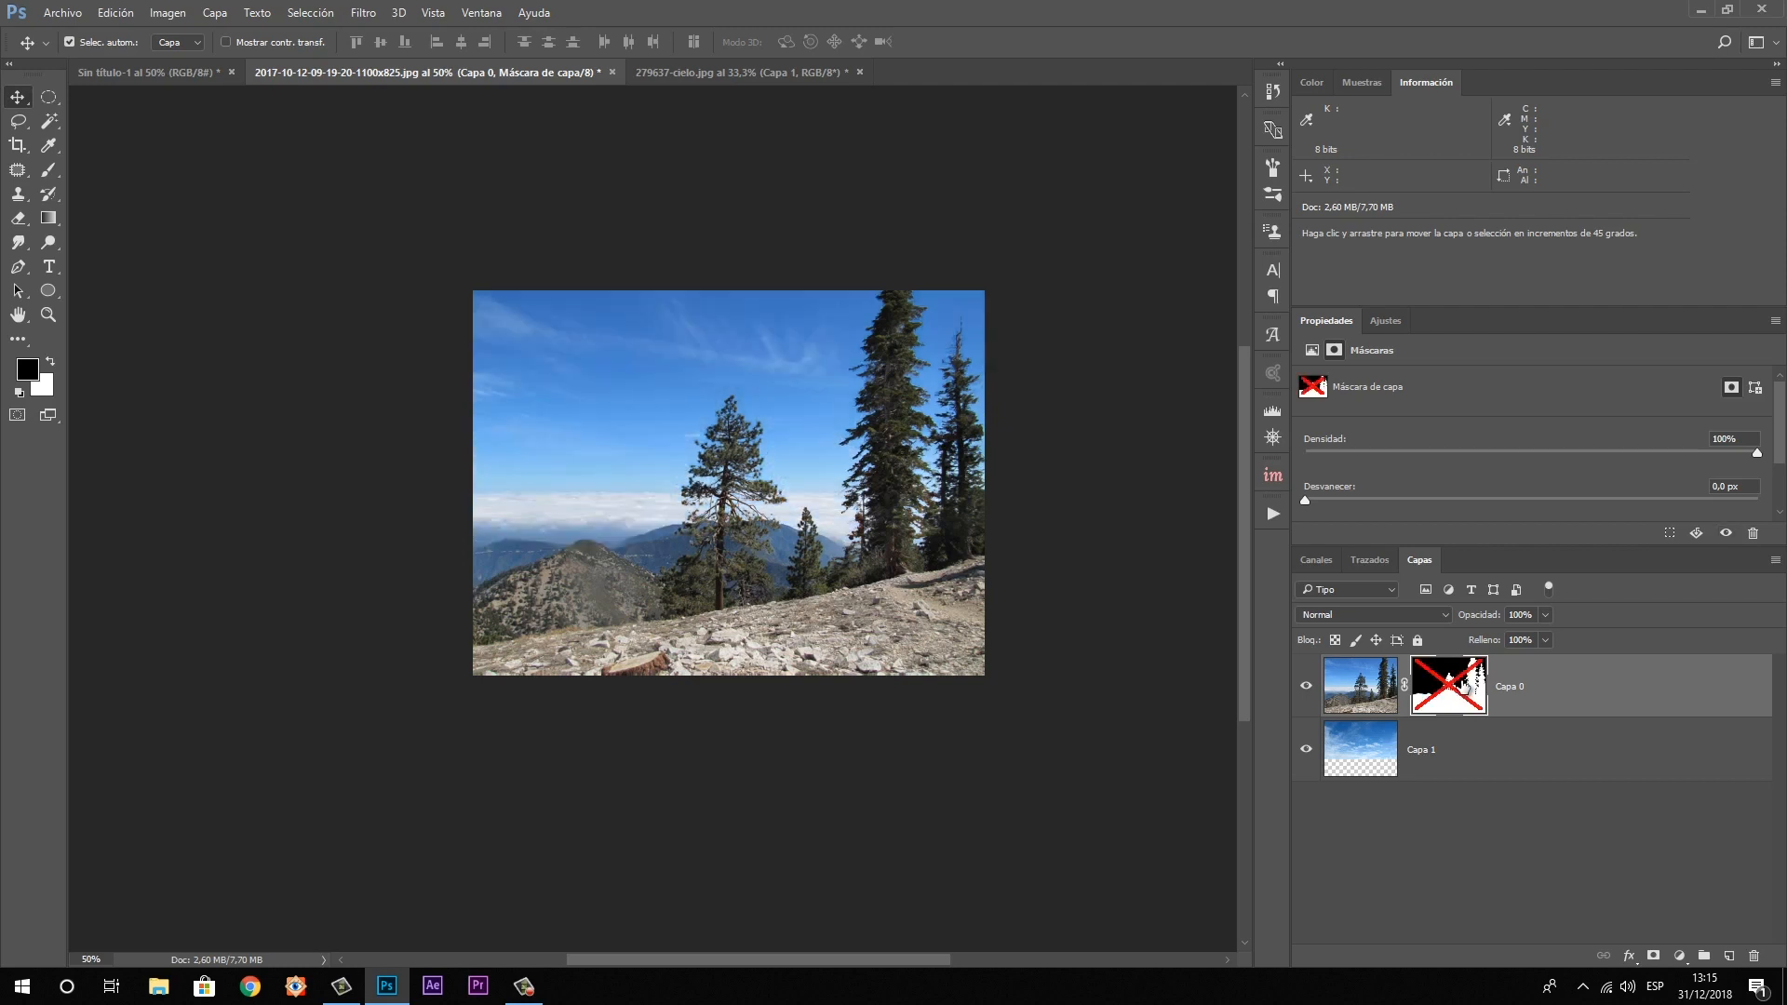
left_click(1466, 687, "shift")
left_click(1466, 688, "shift")
left_click(1466, 688, "shift")
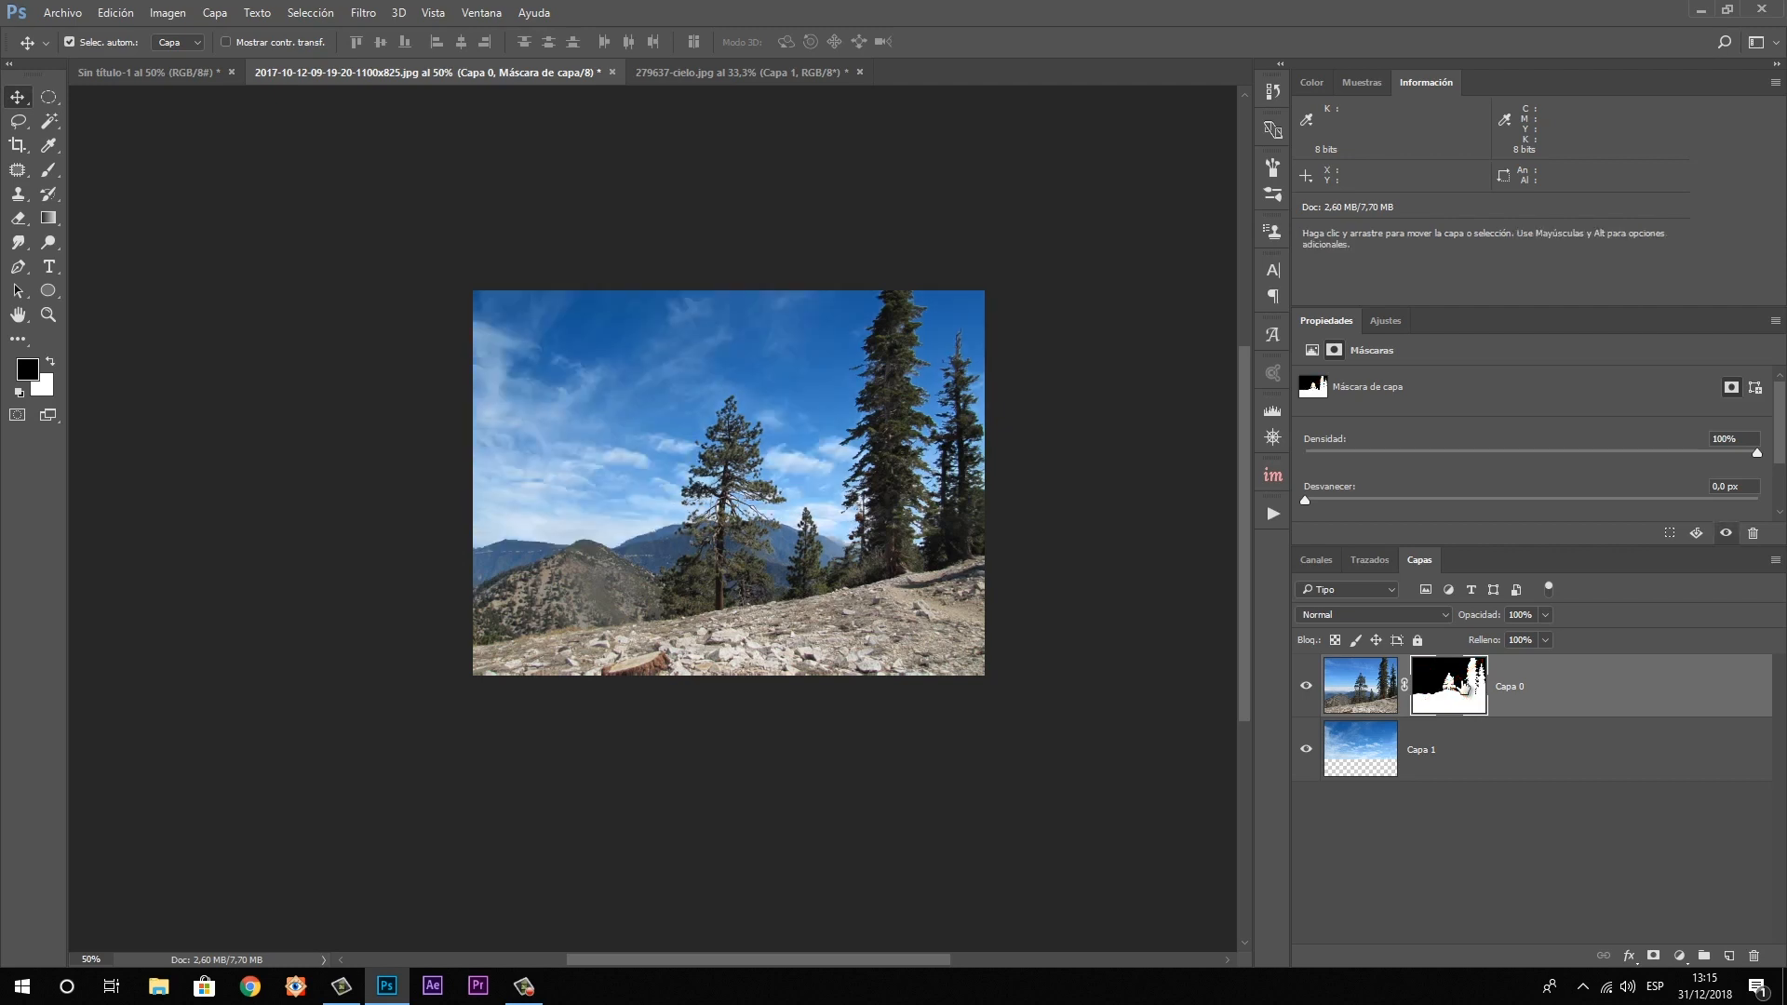
Delete the sky layer and remove the layer mask from the photo layer Capa 0
left_click(1458, 751)
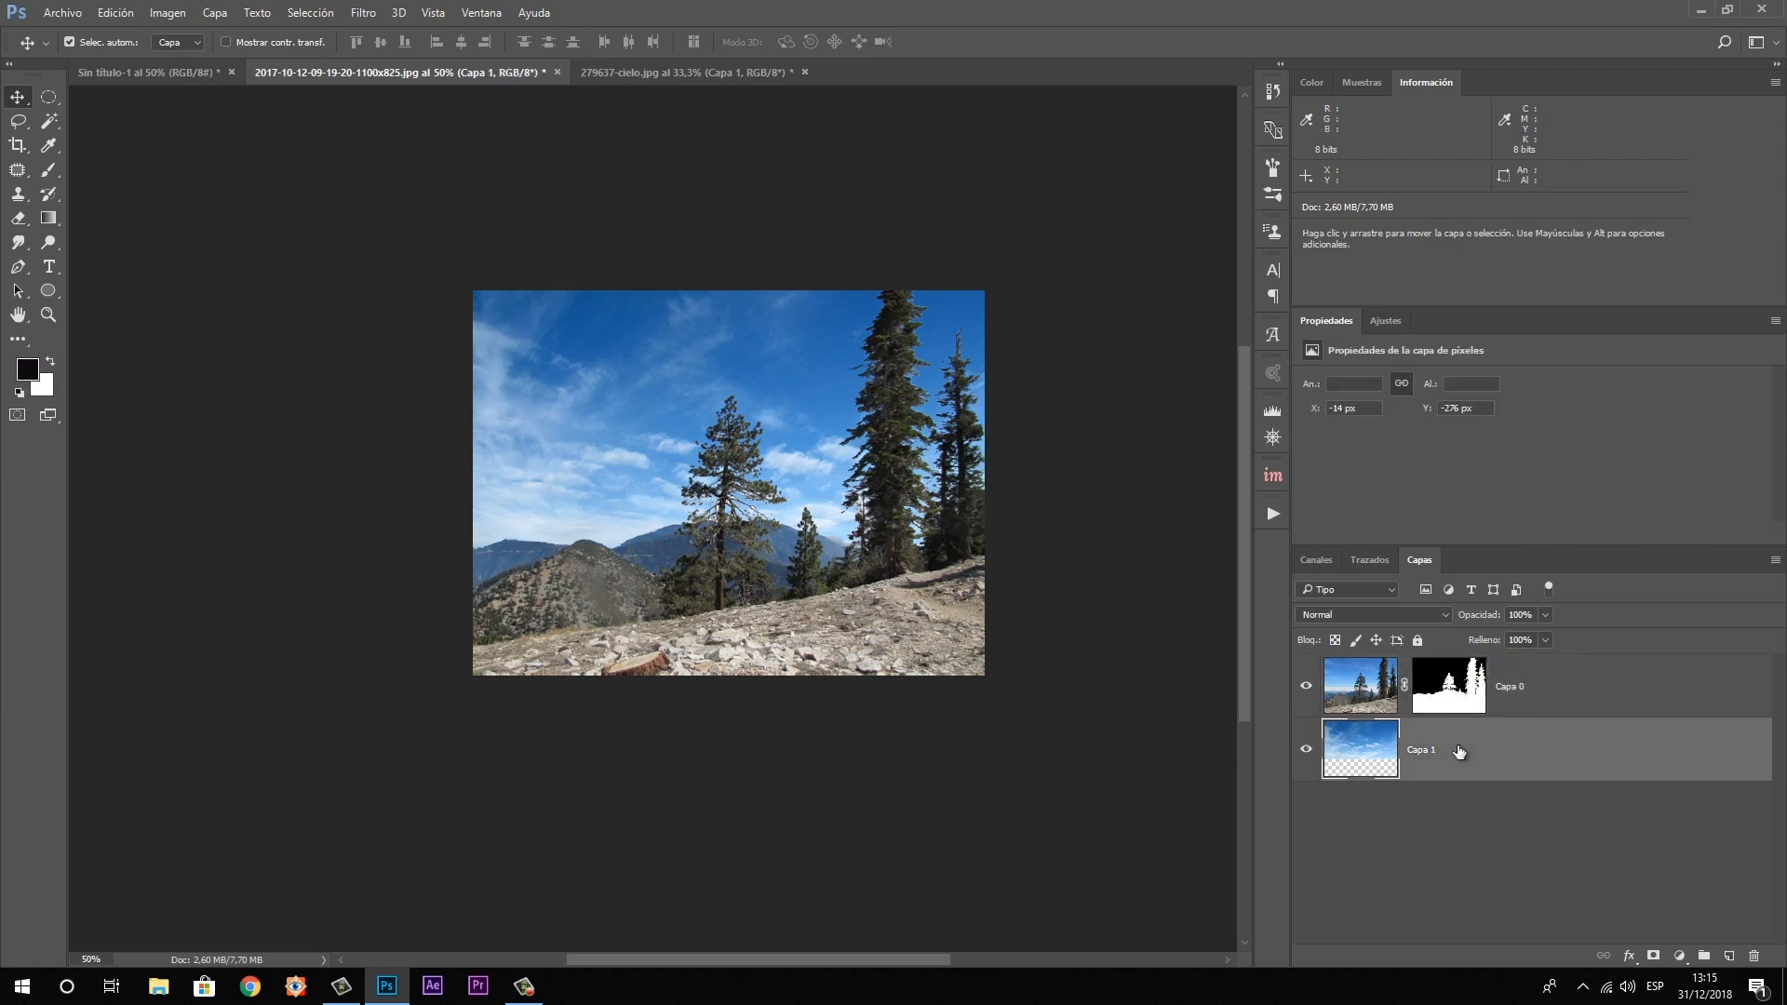
key("Delete")
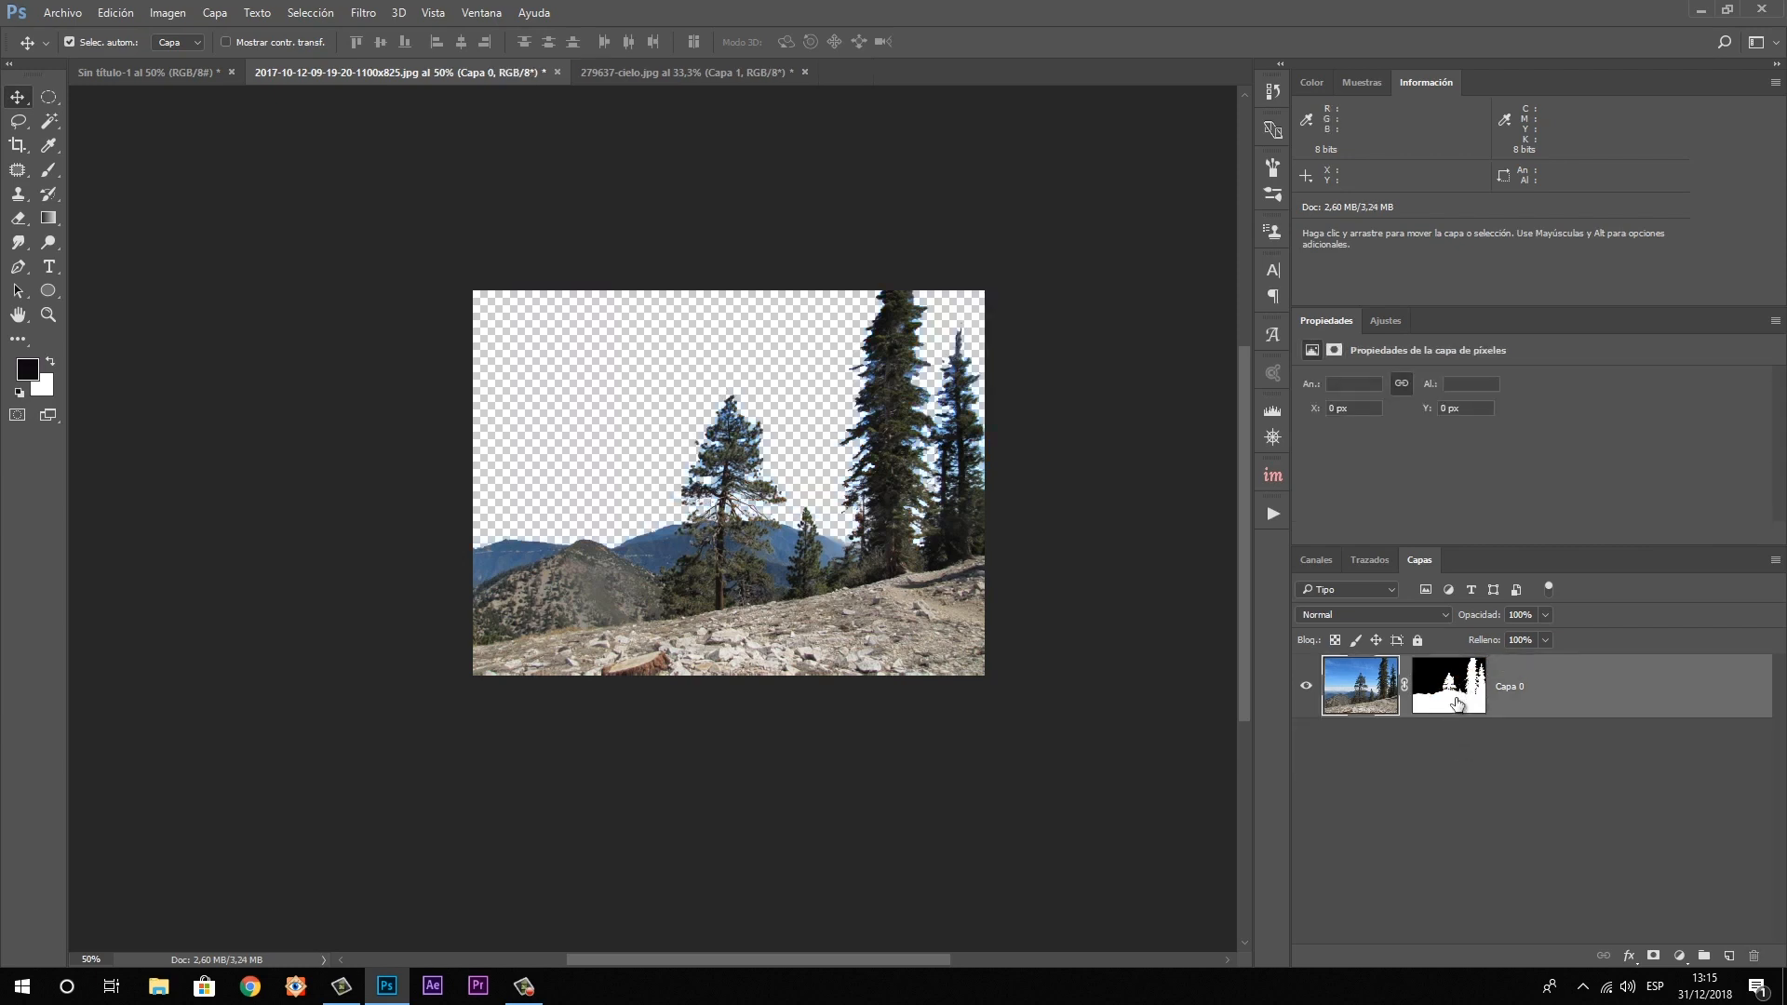
left_click(1458, 704)
right_click(1456, 698)
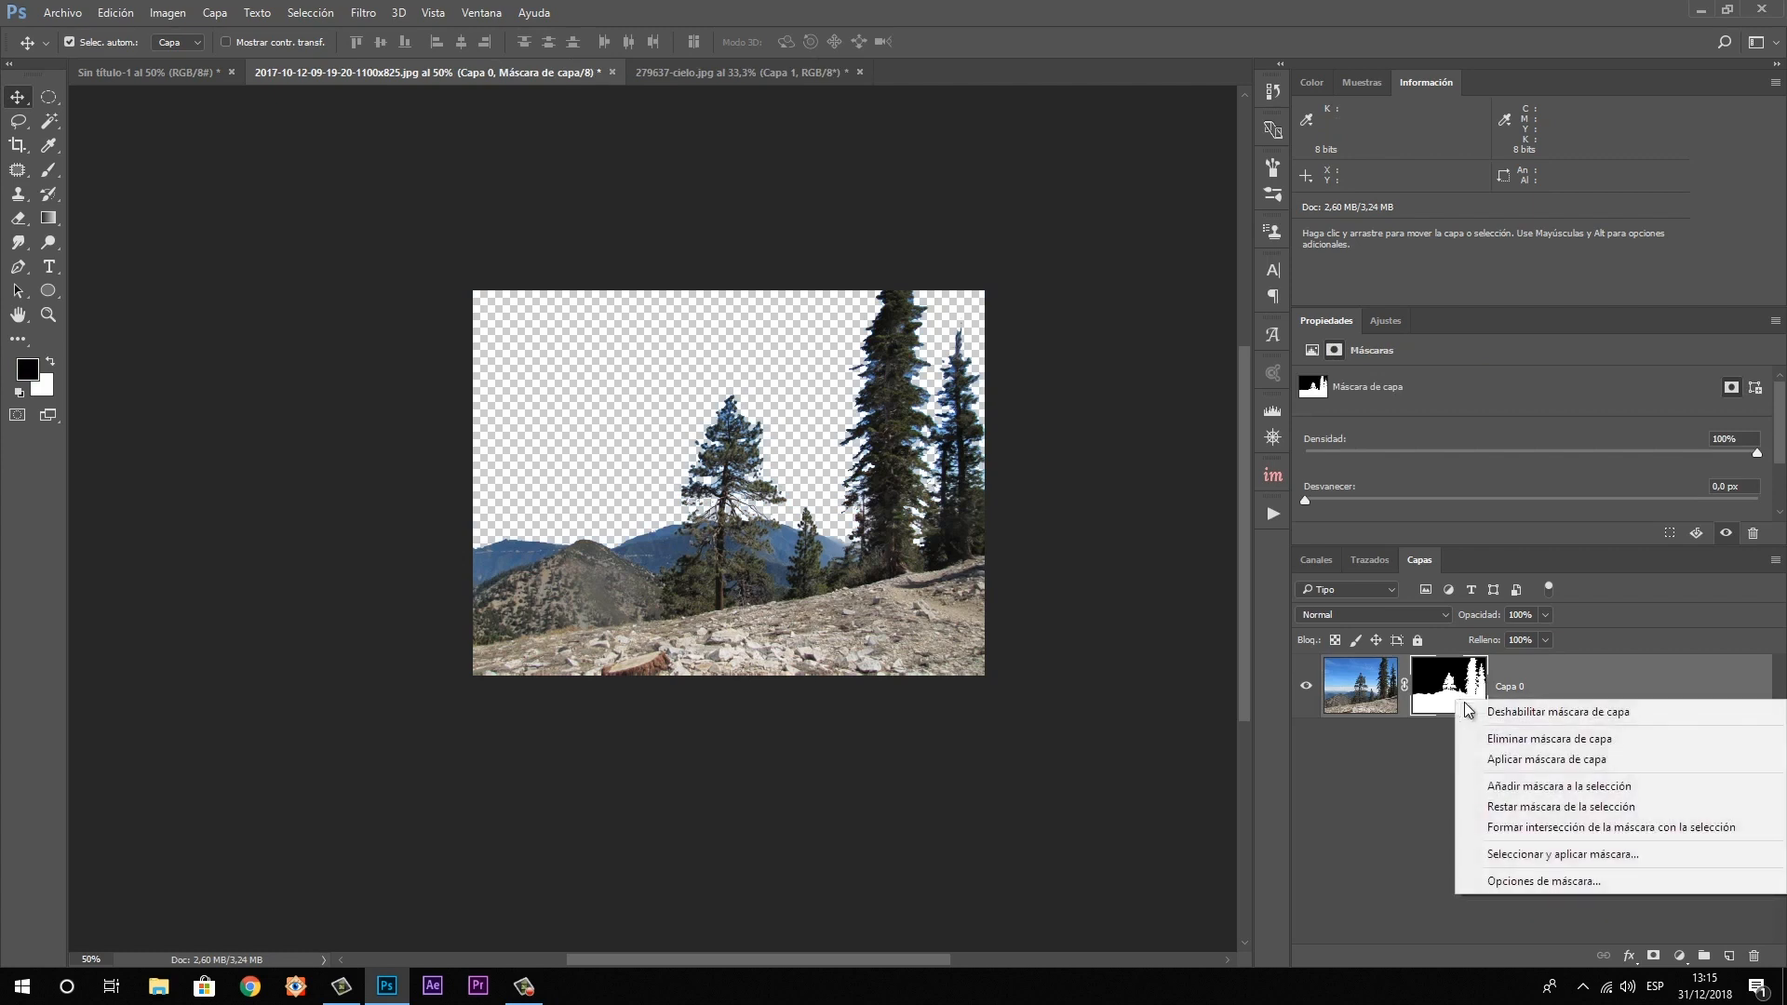
left_click(1493, 731)
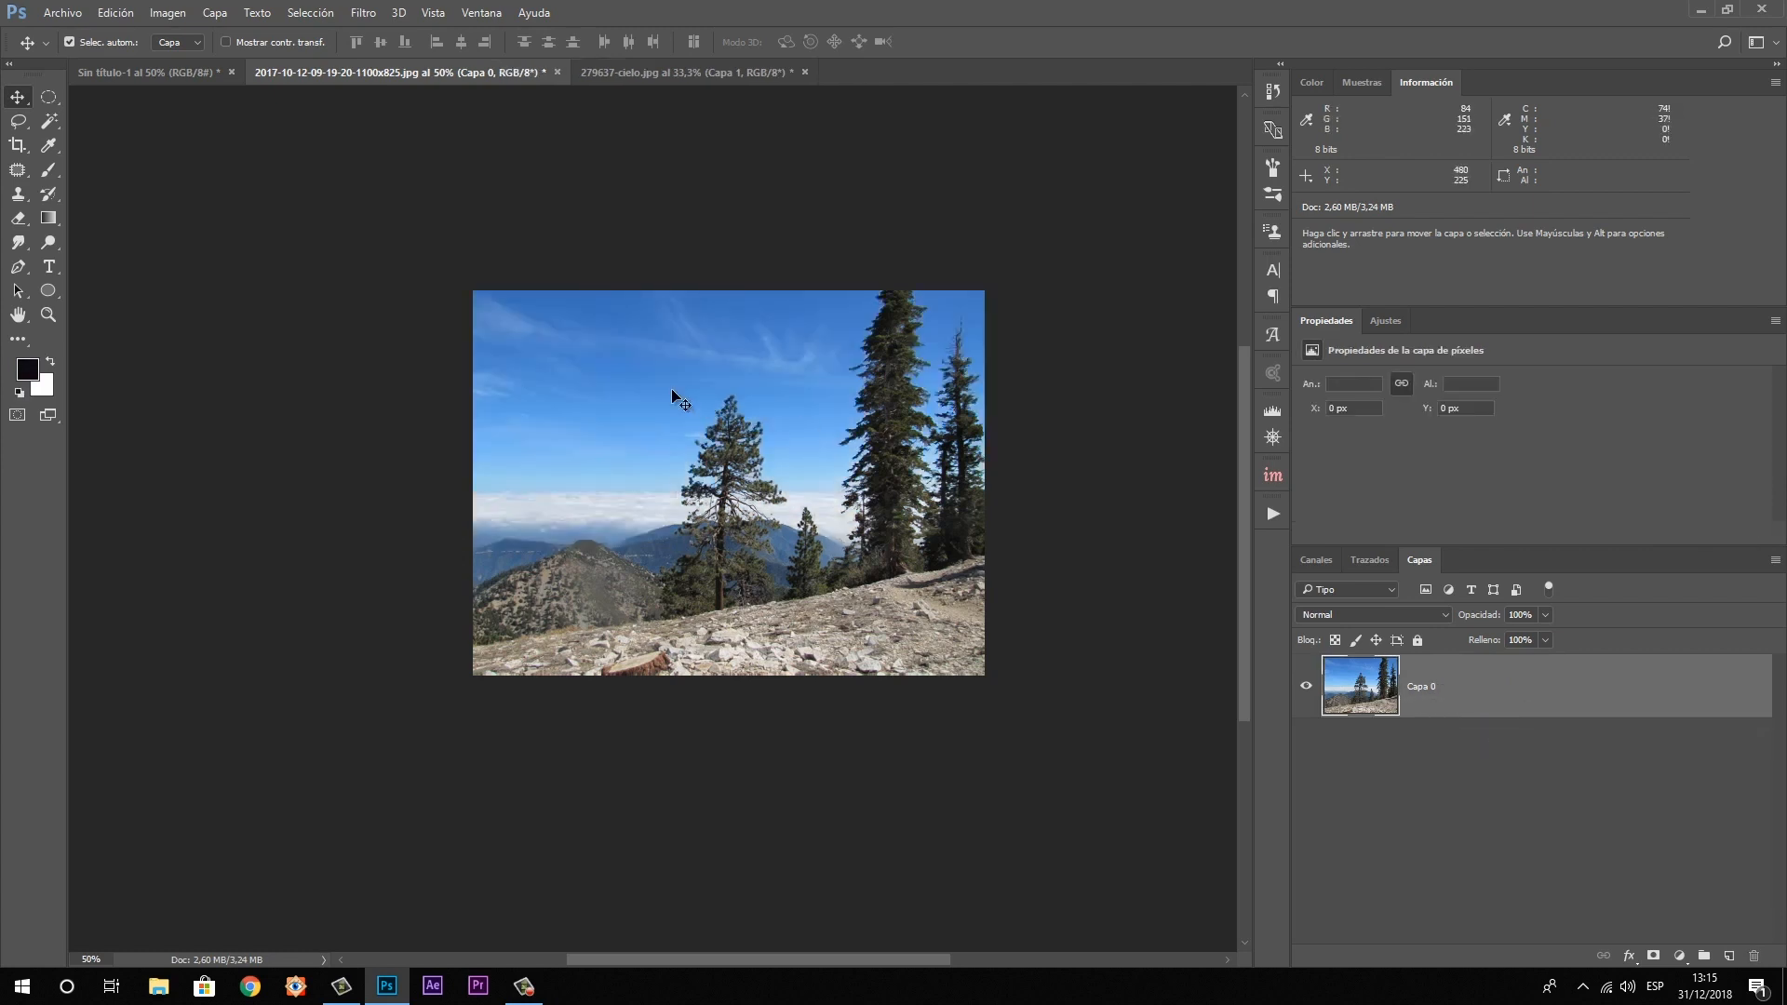
Select the lower trunk of the central pine using the Quick Selection tool with a small brush
left_click(49, 120)
left_click(97, 124)
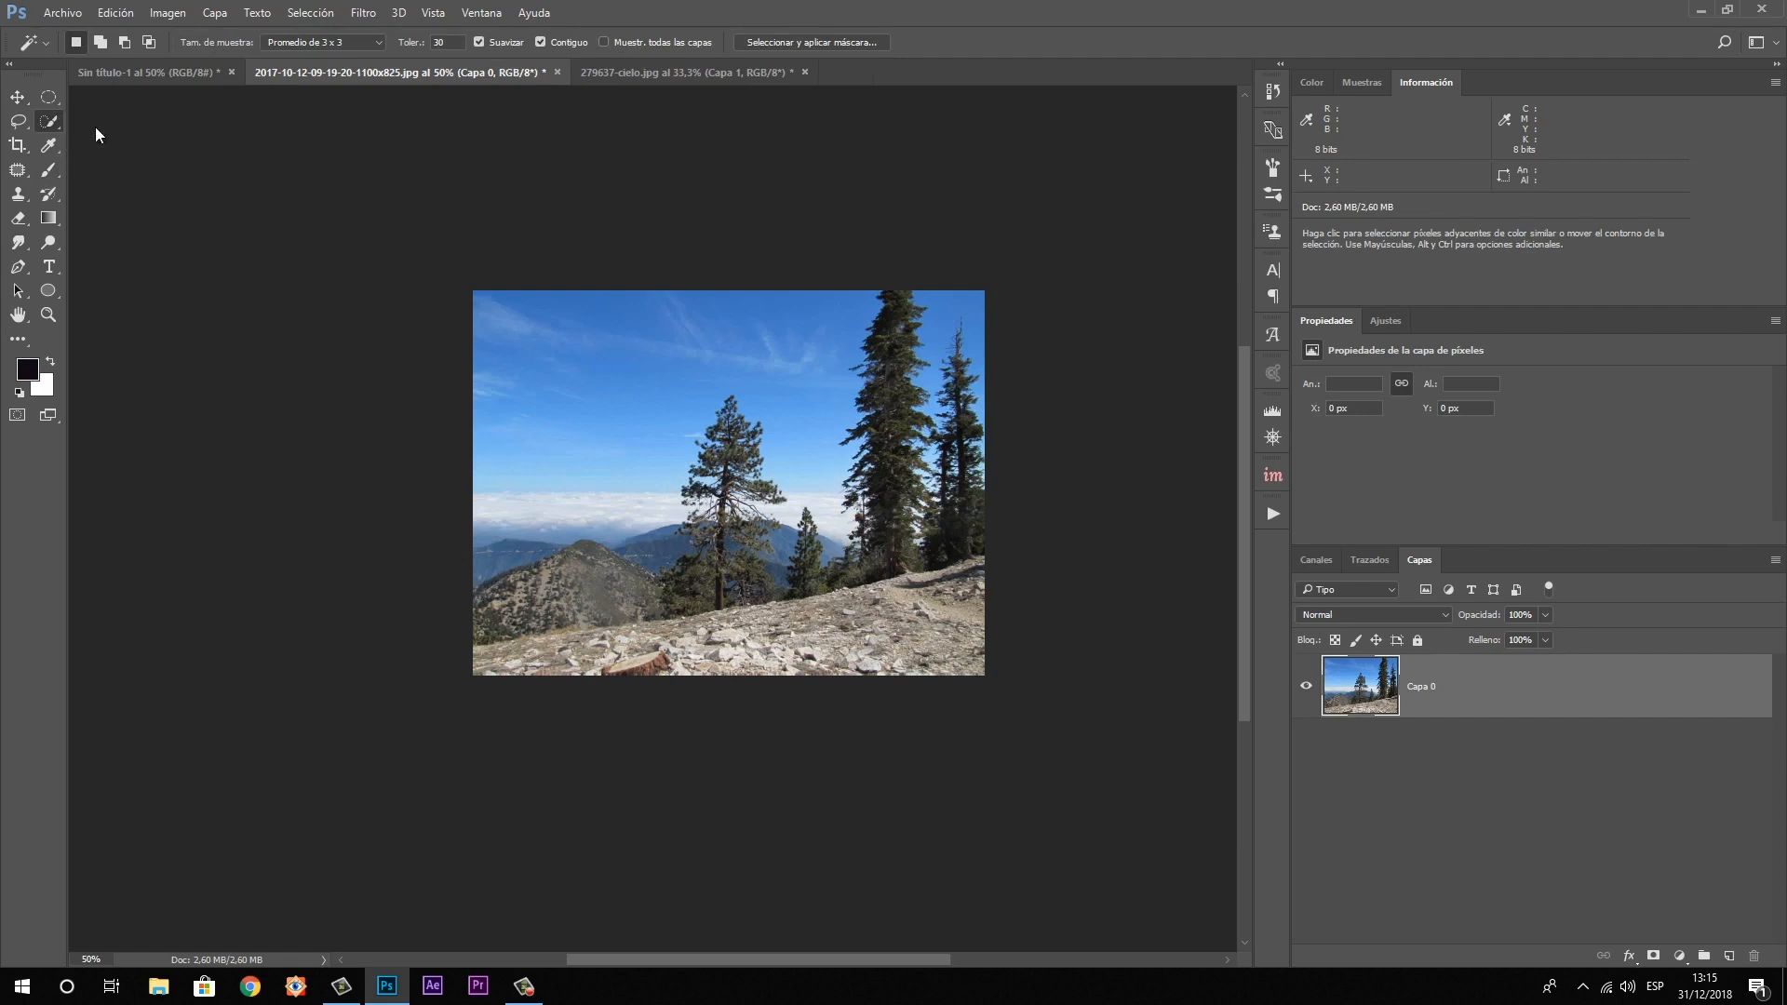
left_click(50, 316)
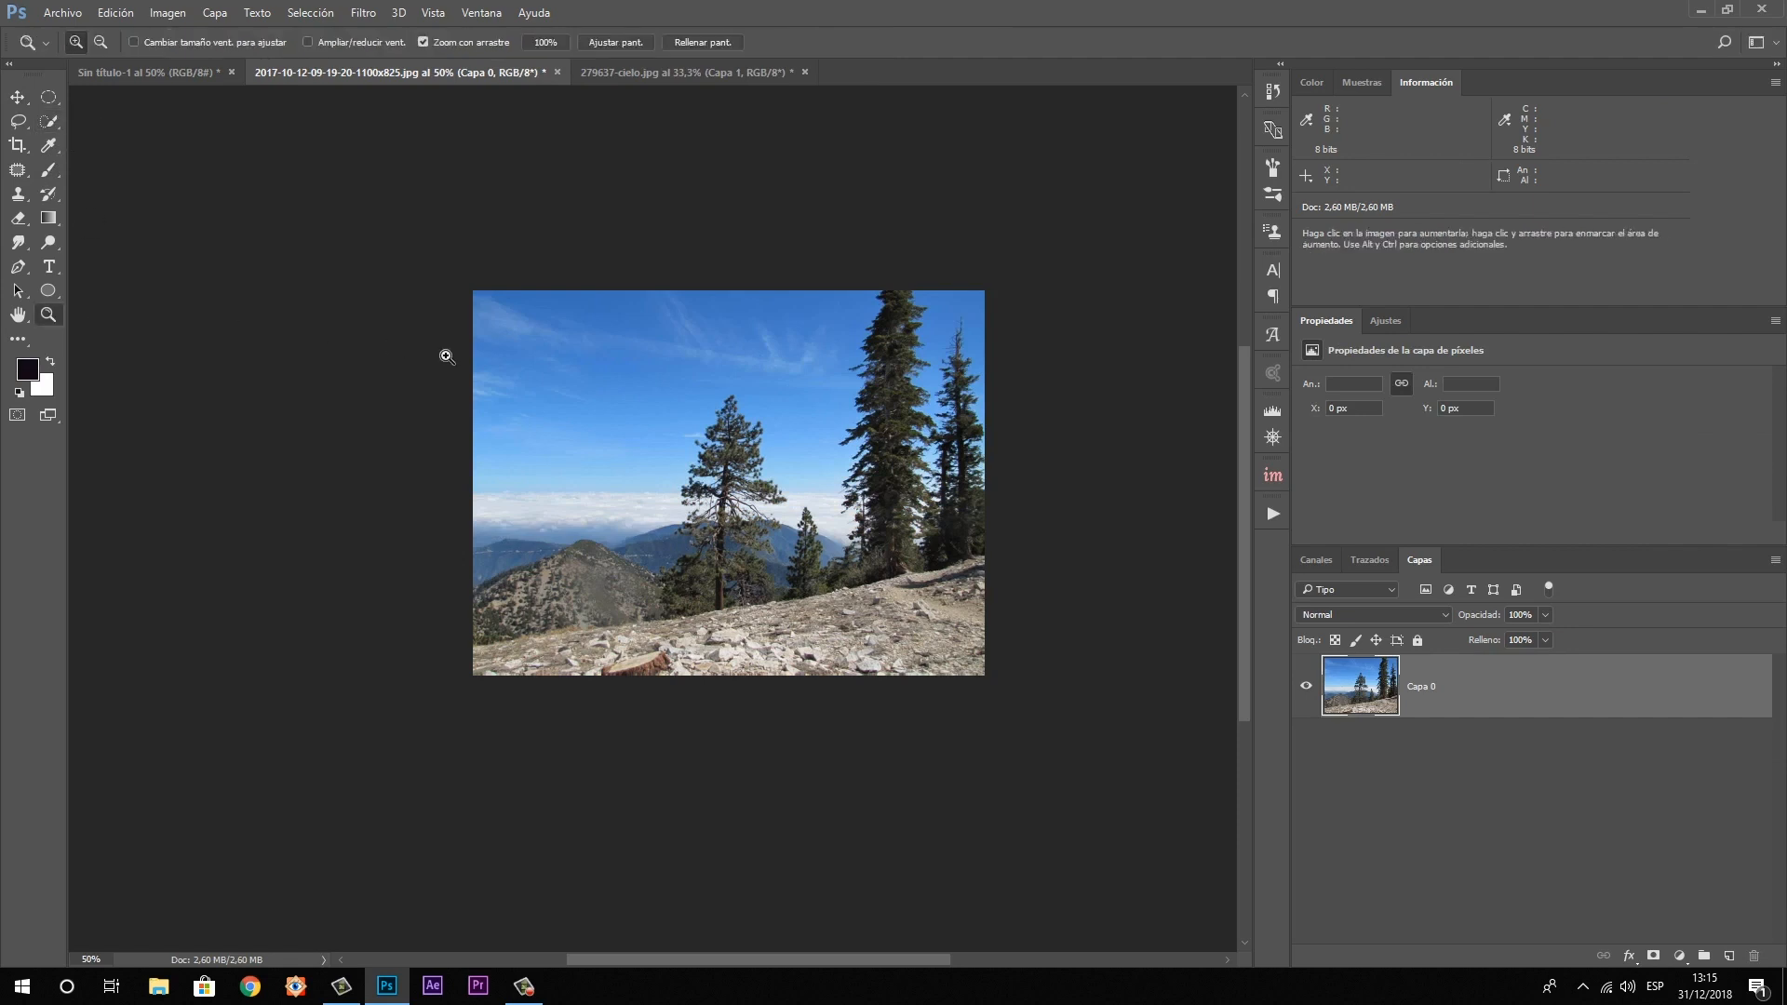
left_click(735, 446)
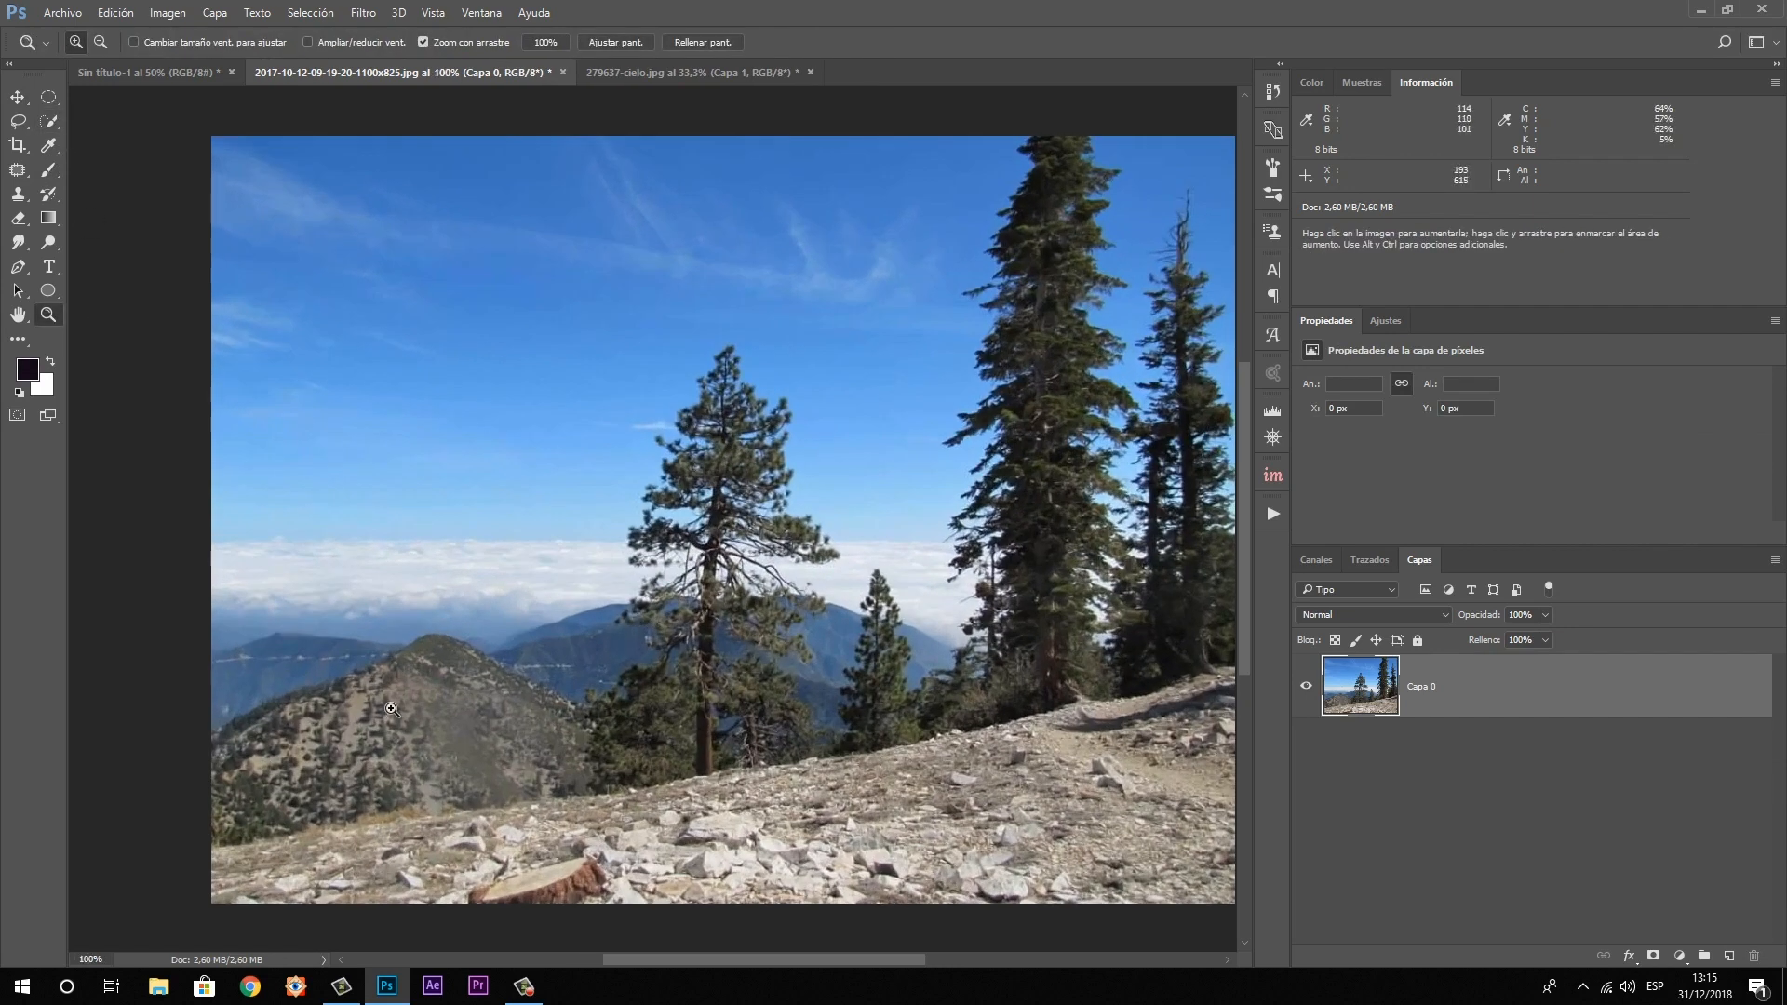
left_click_drag(391, 710, 614, 477)
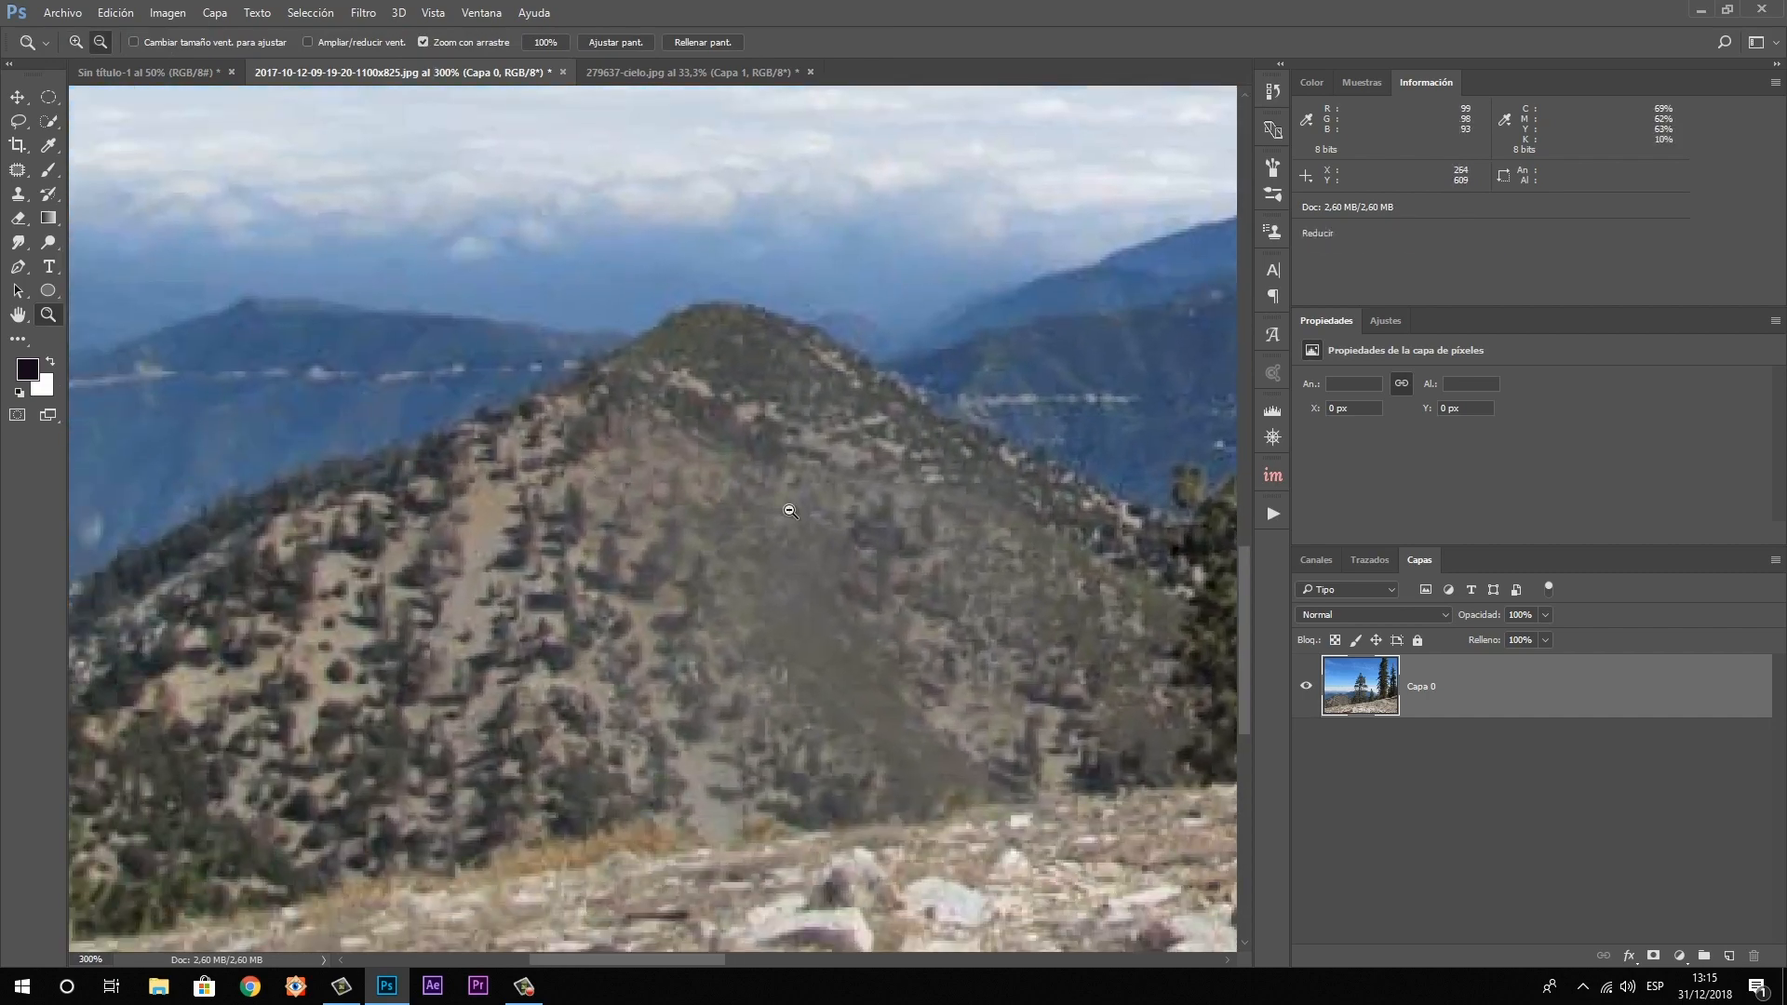
left_click(585, 519, "alt")
left_click(585, 519, "alt")
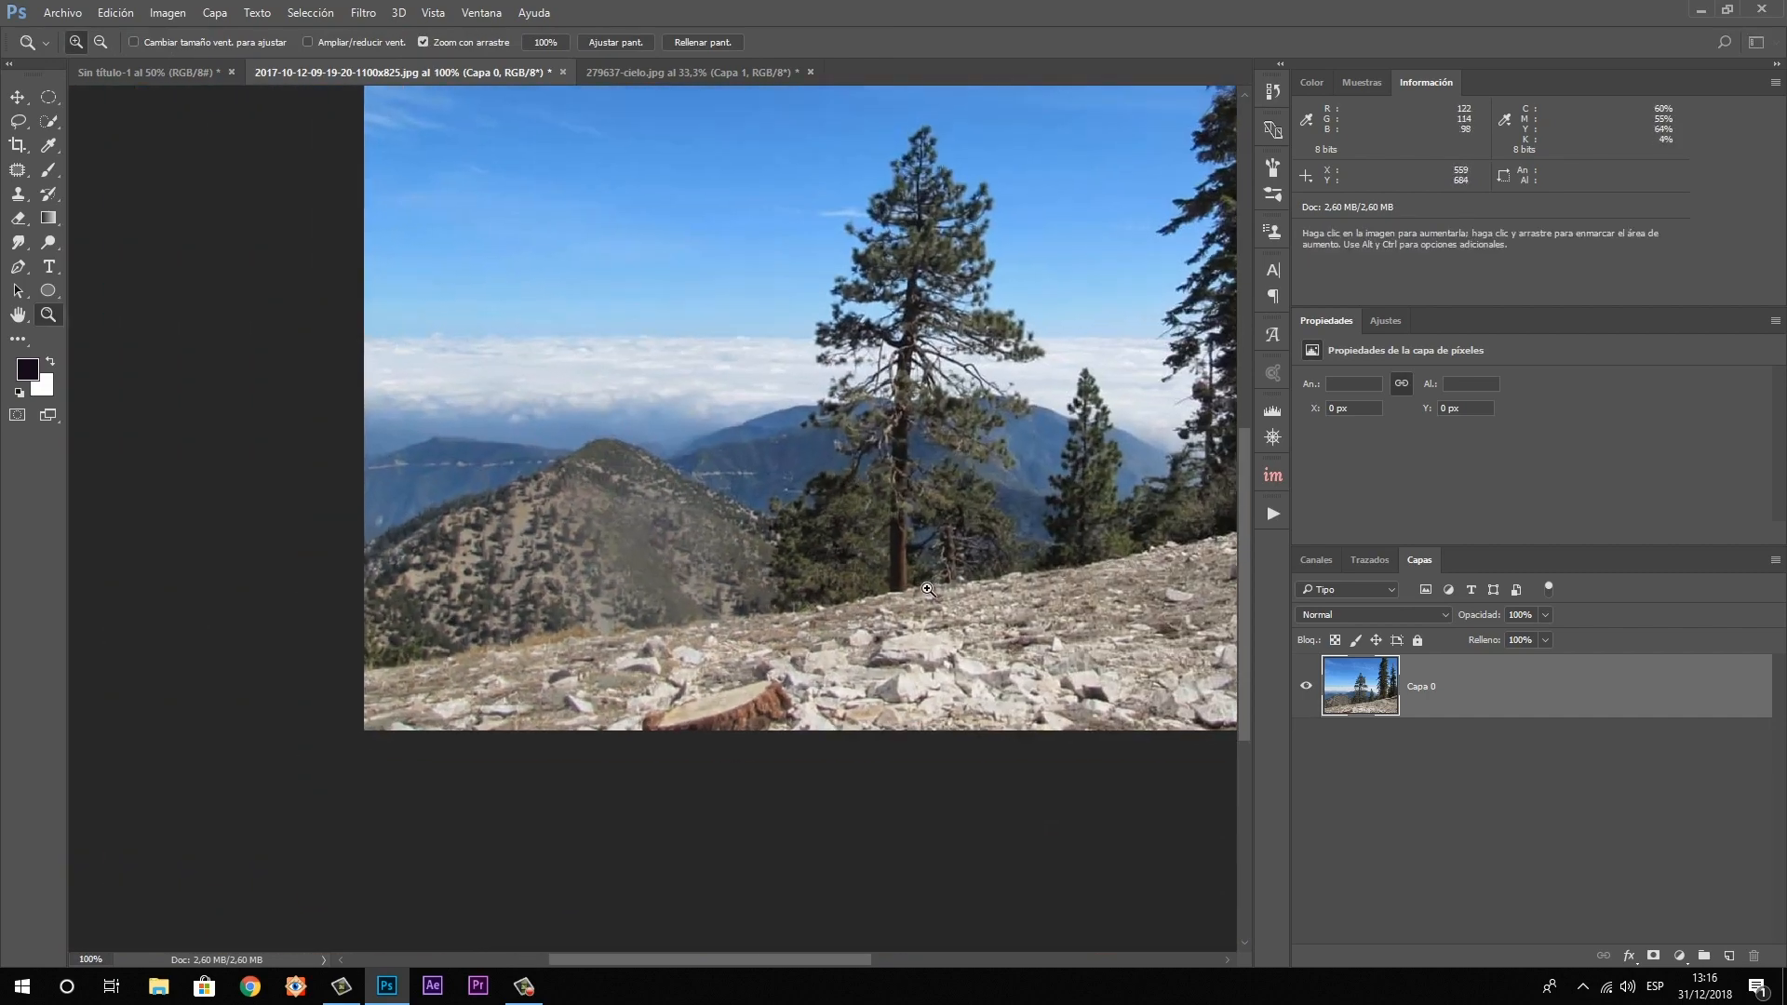
left_click_drag(929, 592, 929, 592)
left_click(48, 122)
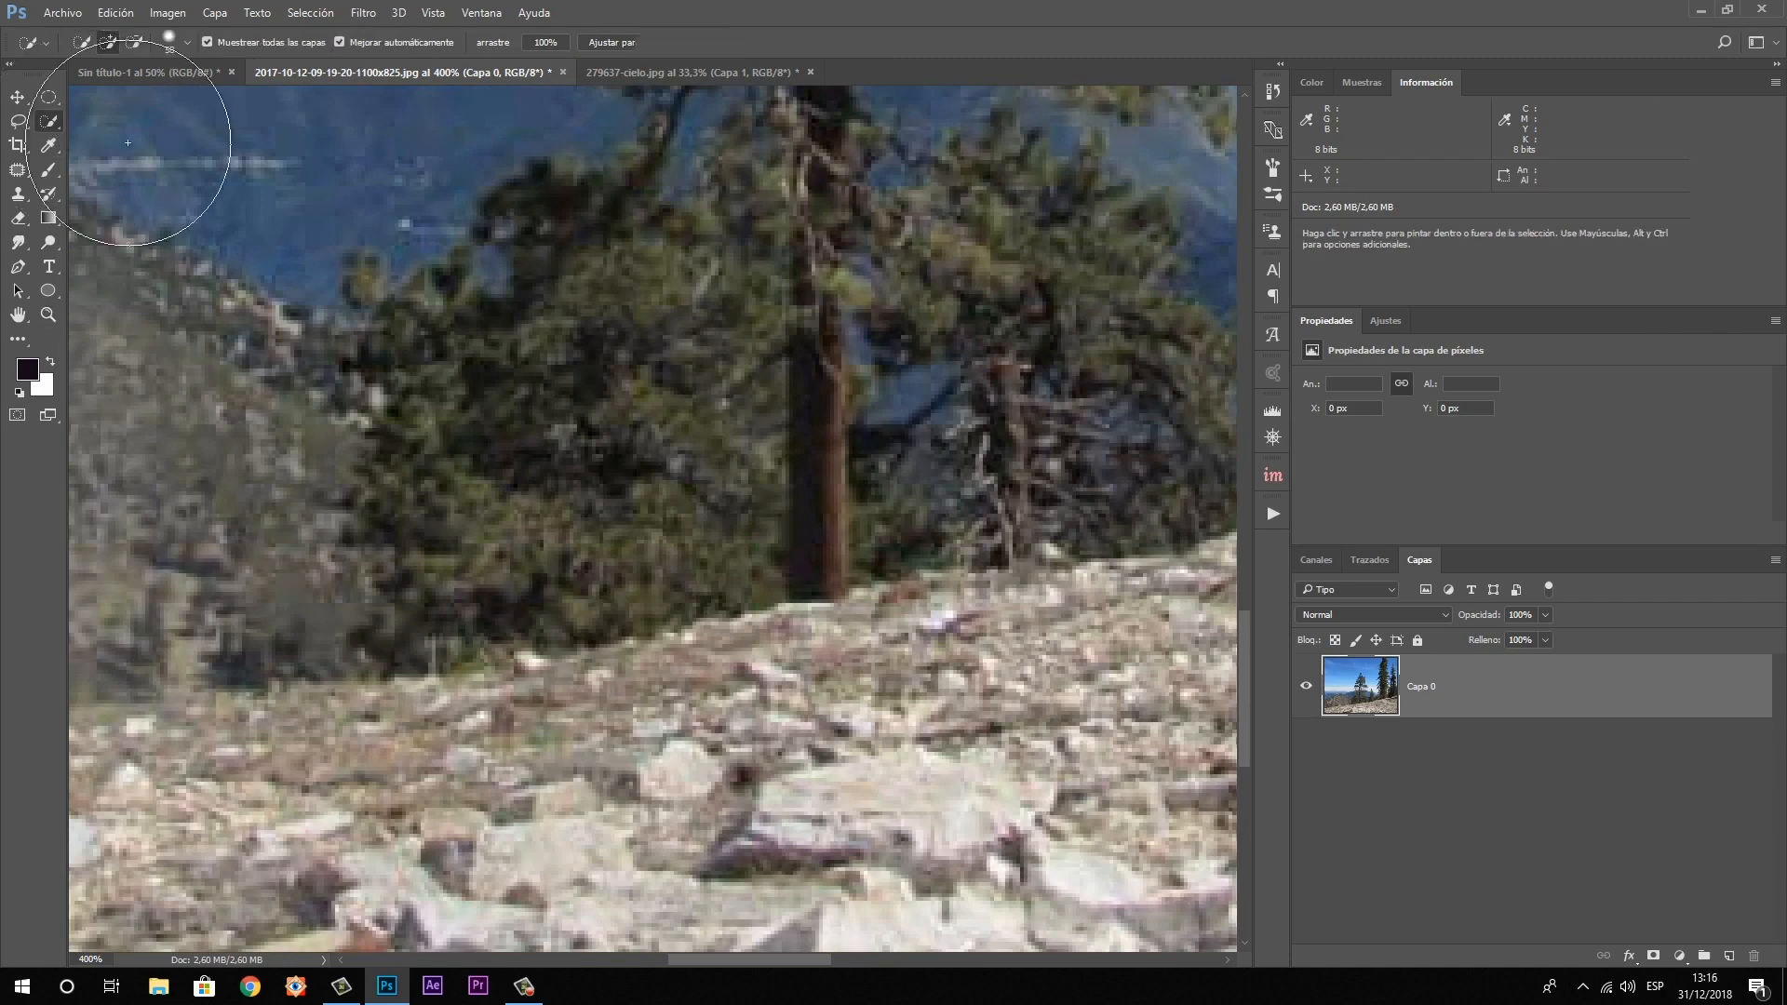
right_click(840, 415, "alt")
left_click_drag(841, 415, 745, 391)
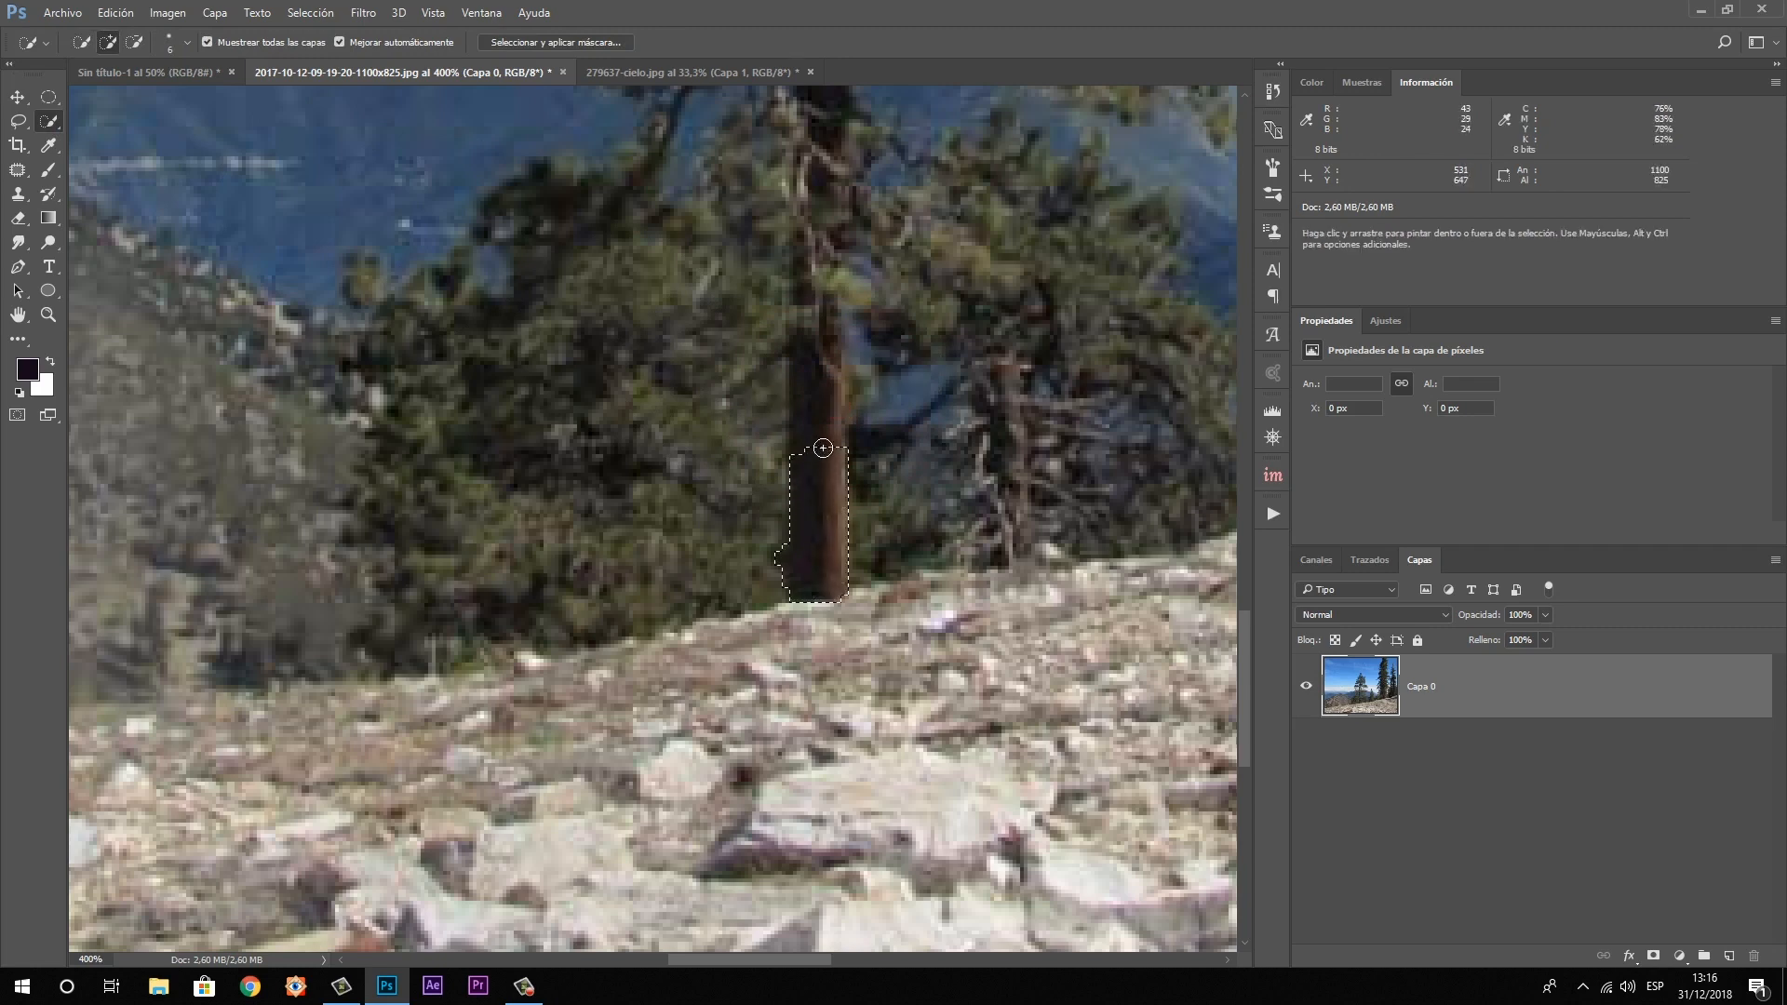
left_click_drag(818, 403, 818, 377)
mouse_move(826, 432)
left_mouse_down()
mouse_move(810, 359)
mouse_move(834, 442)
mouse_move(804, 380)
mouse_move(803, 395)
left_mouse_up()
left_click_drag(799, 520, 790, 587)
left_click_drag(837, 311, 863, 512)
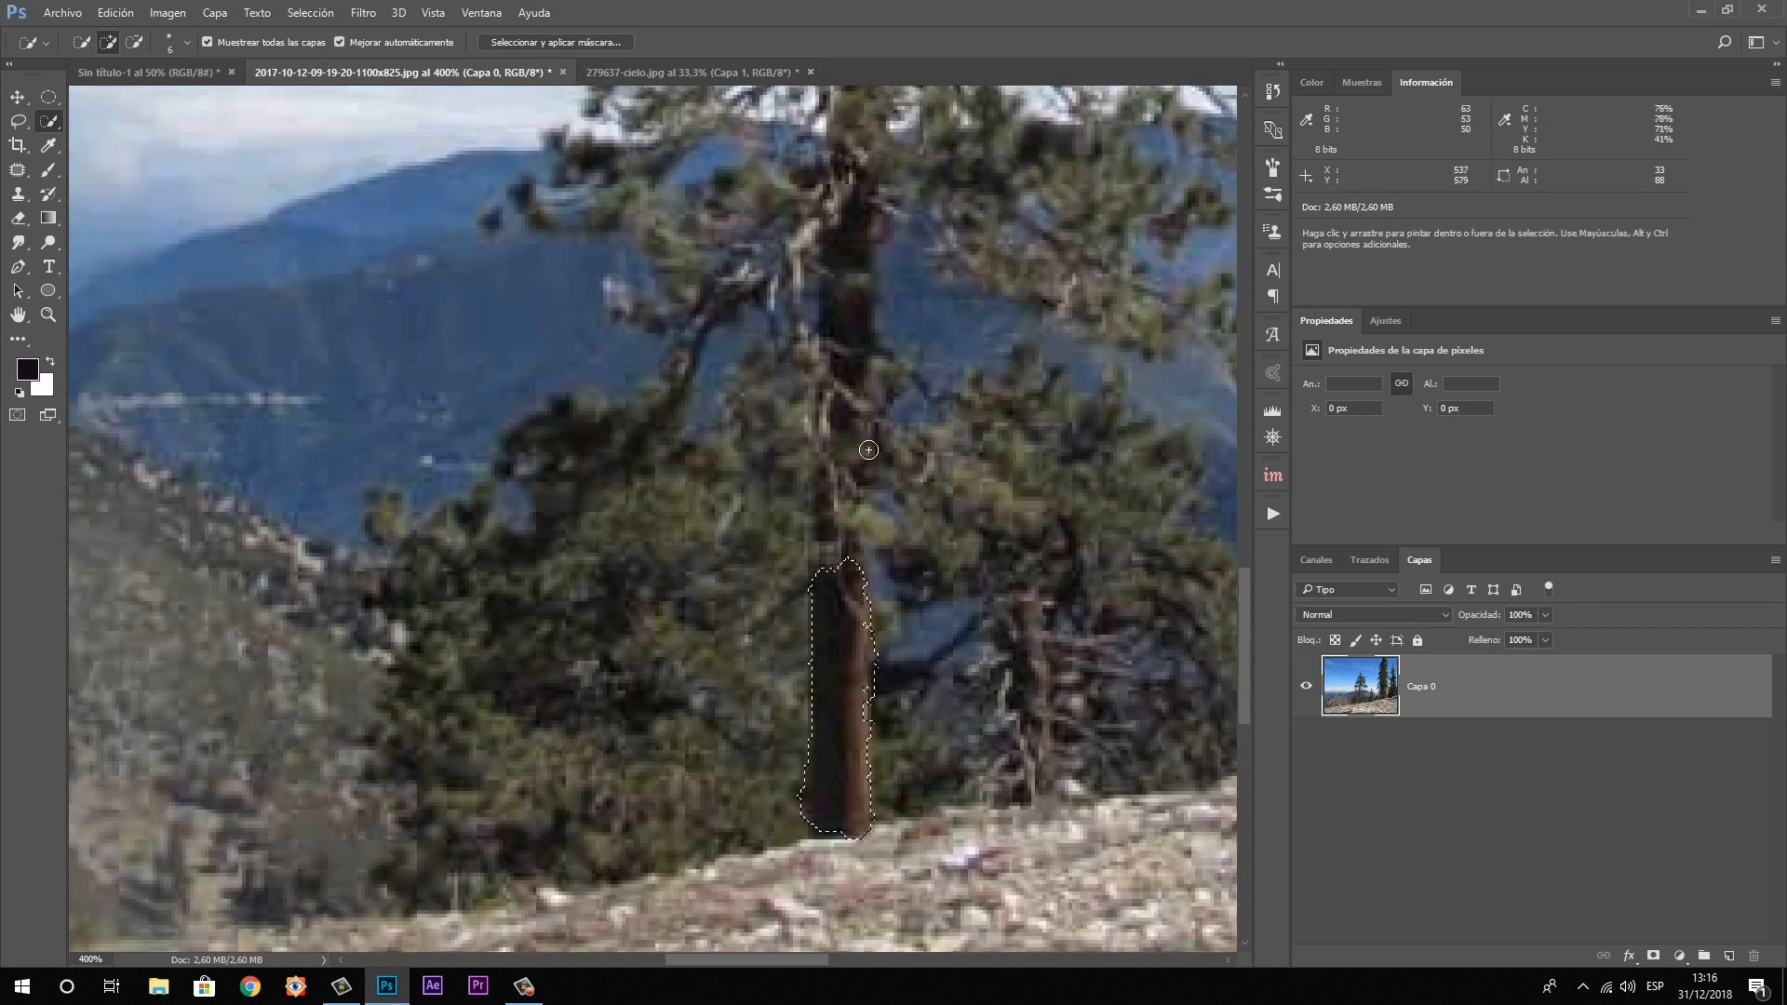
Copy the selected trunk to a new layer and move the copy right, over the trunk of the neighbouring smaller tree
left_click(48, 314)
scroll(308, 362, "down", 4)
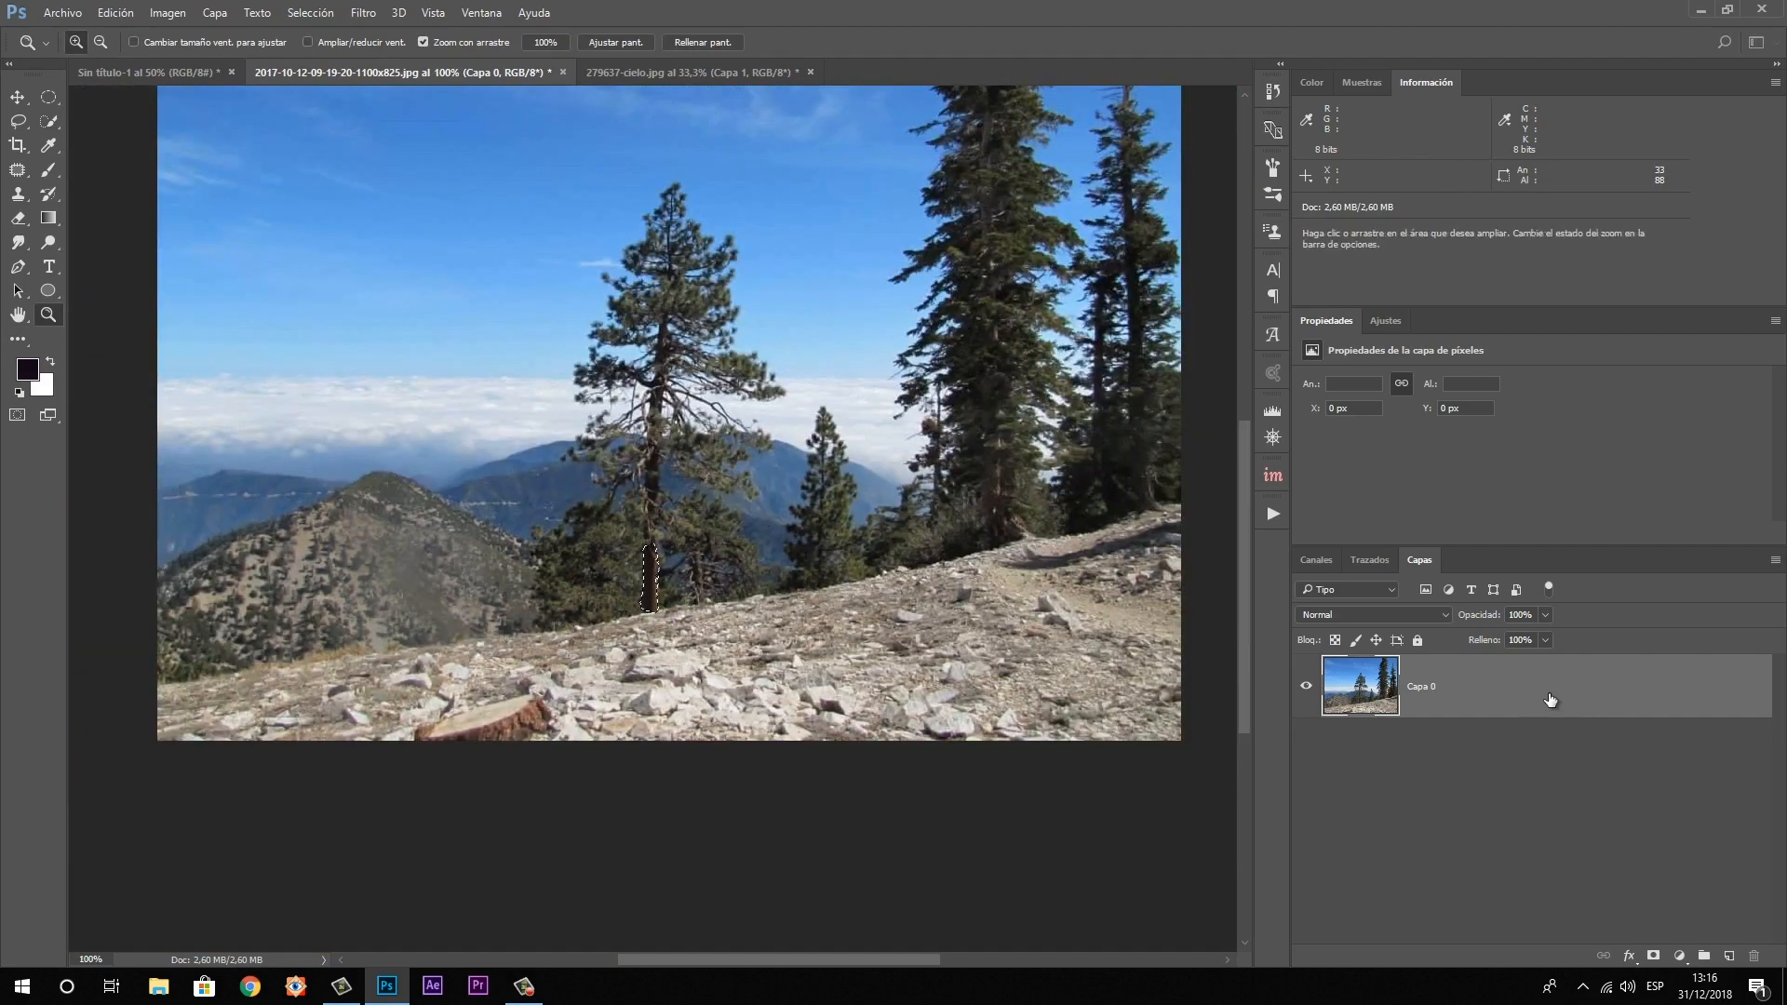
scroll(648, 555, "up", 2)
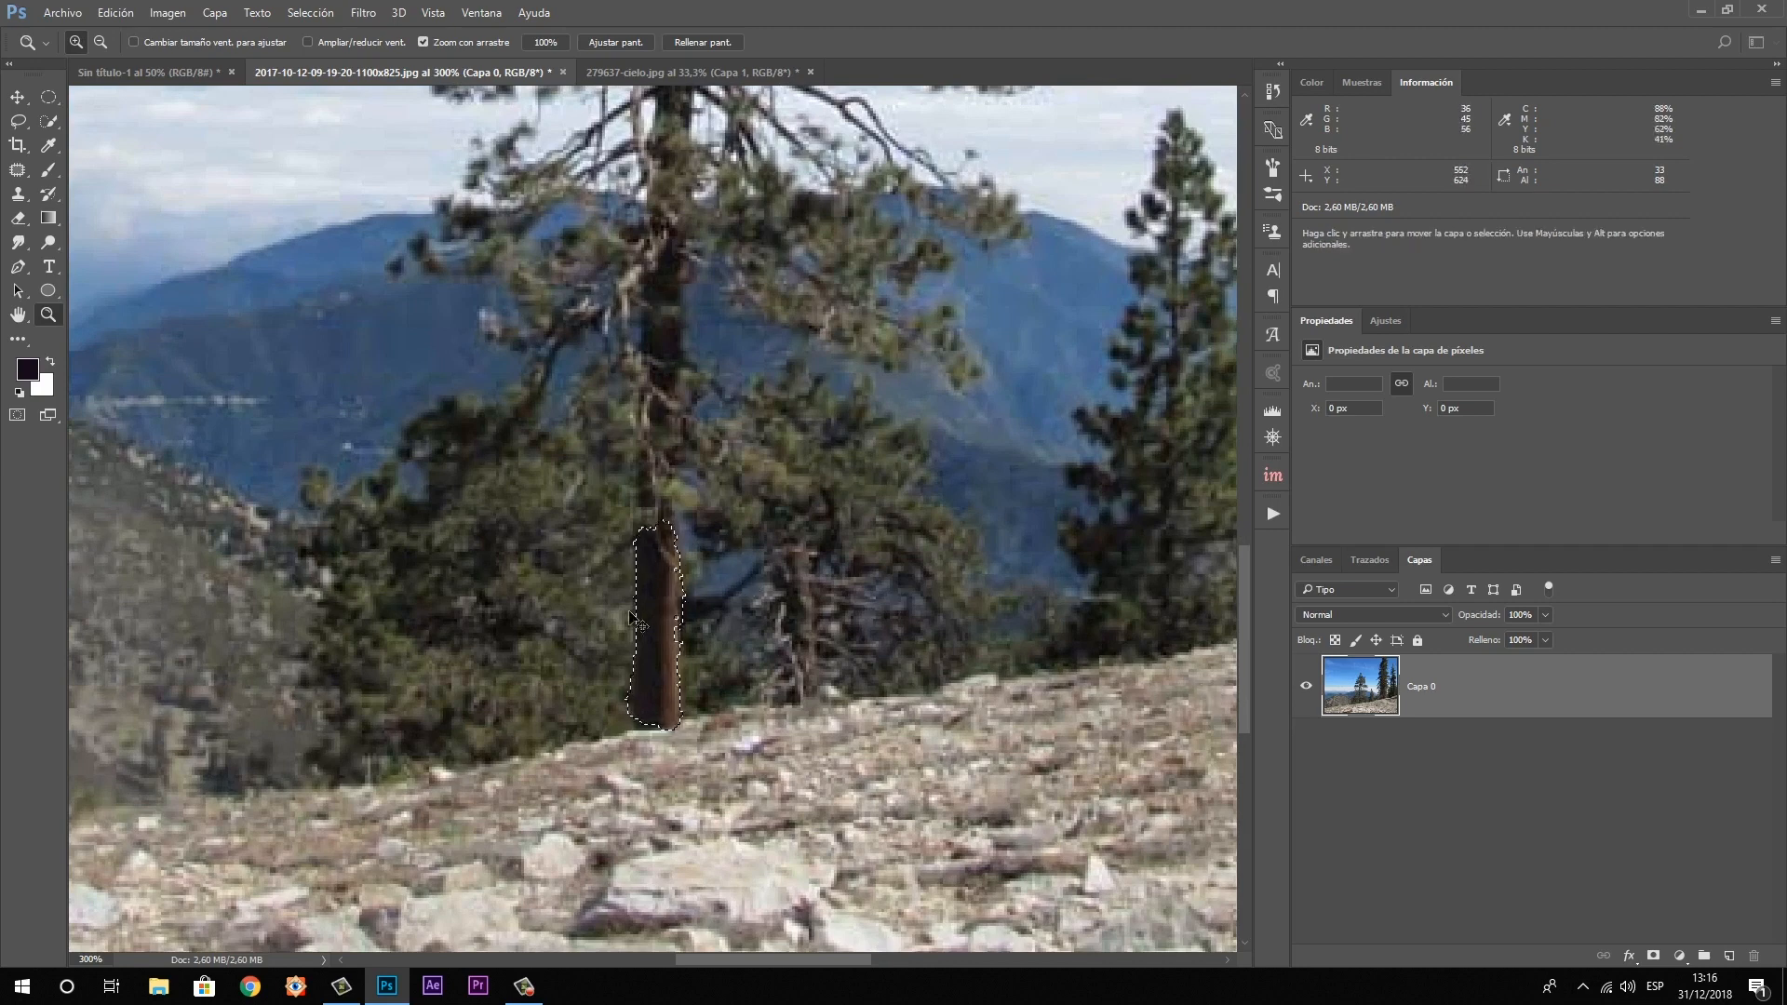
key("ctrl+j")
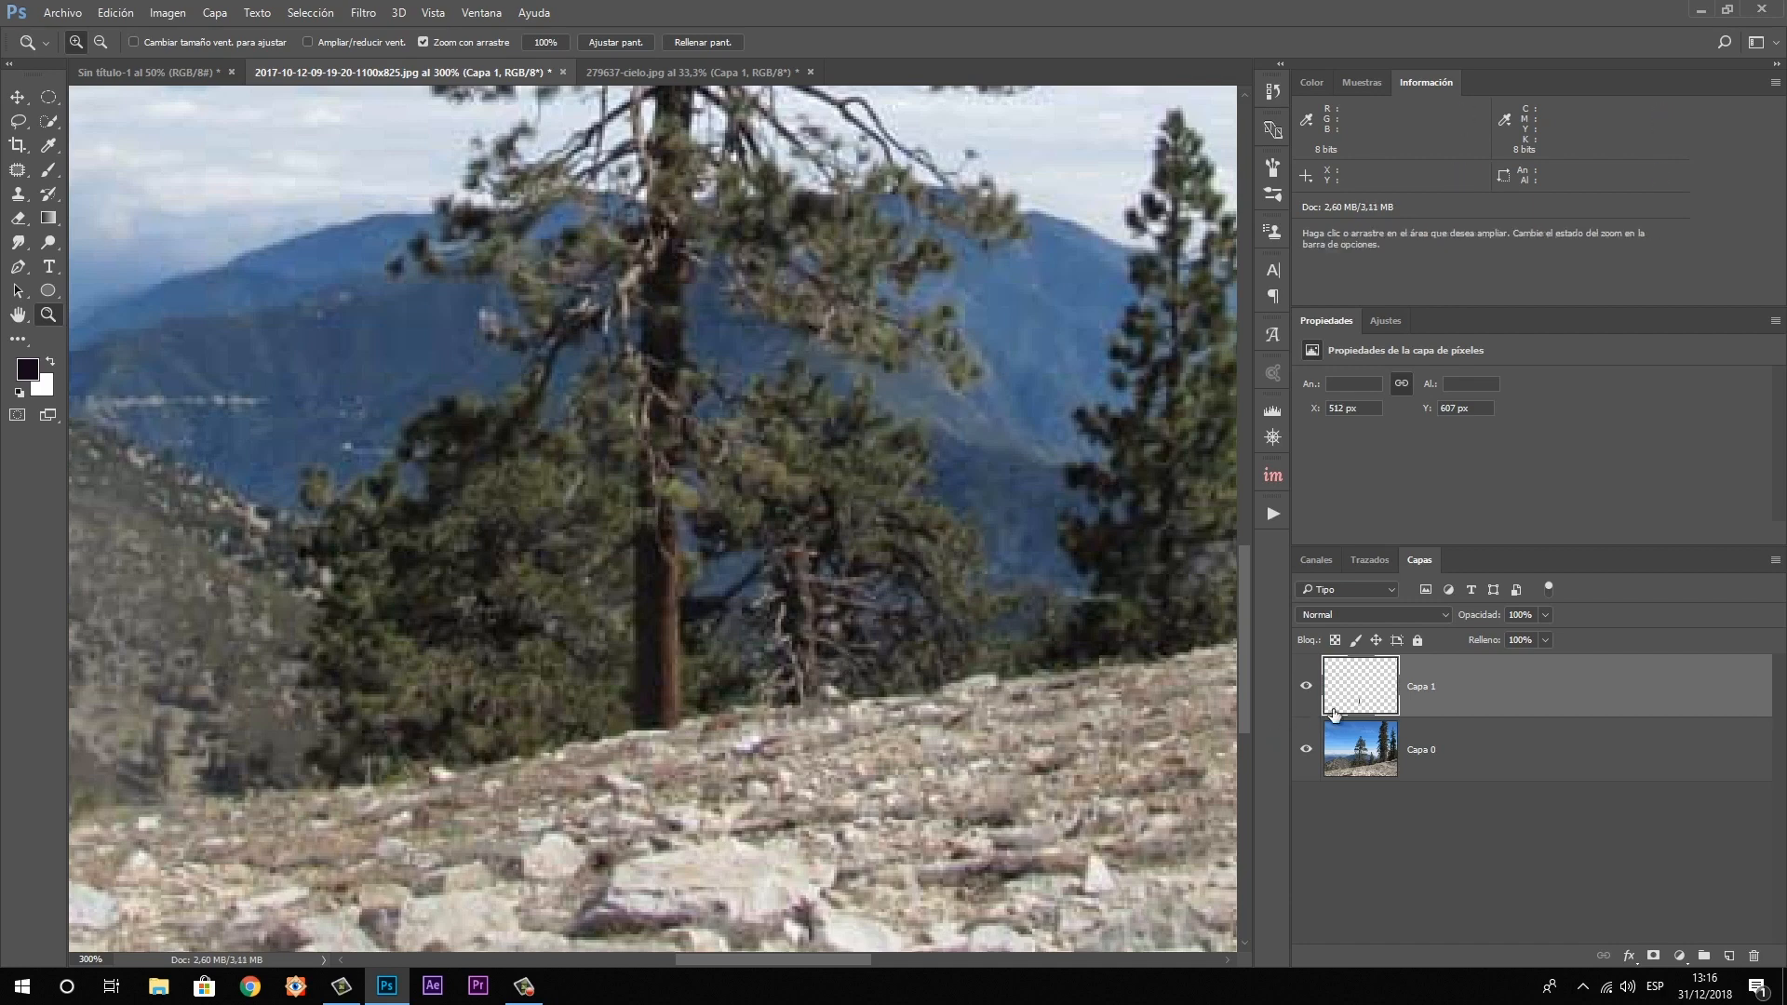
left_click(1298, 750)
left_click(1305, 749)
key("v")
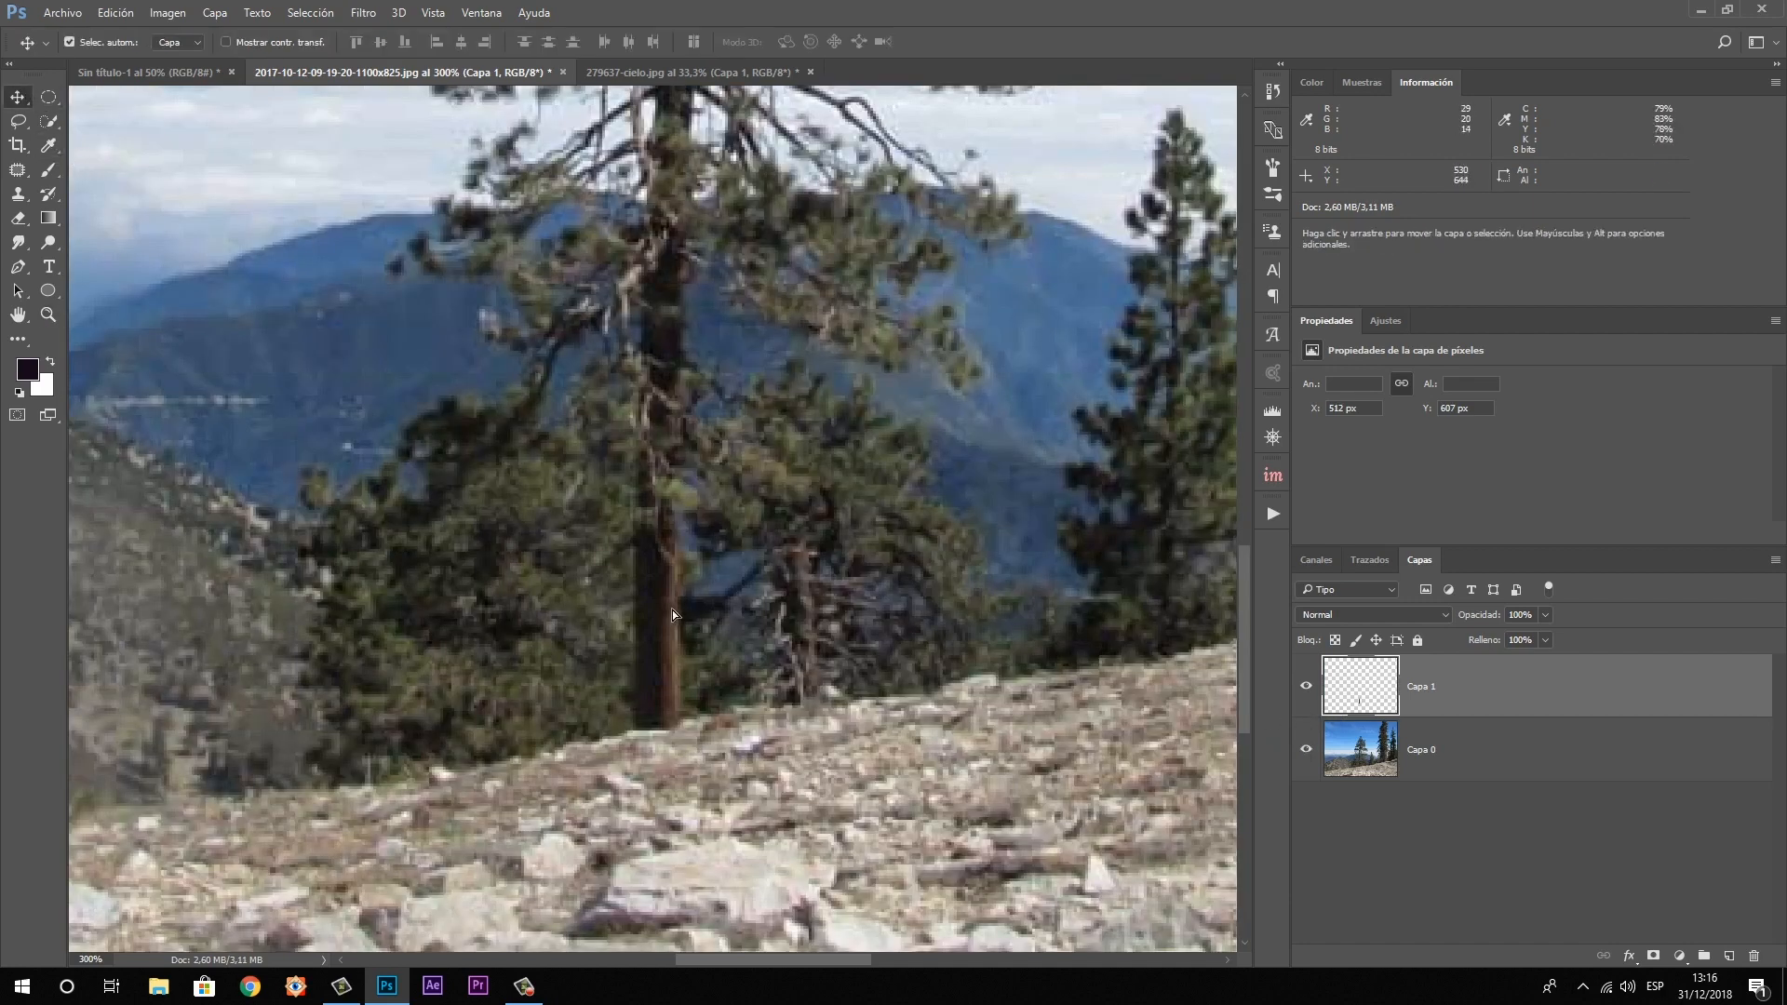
left_click_drag(673, 614, 804, 598)
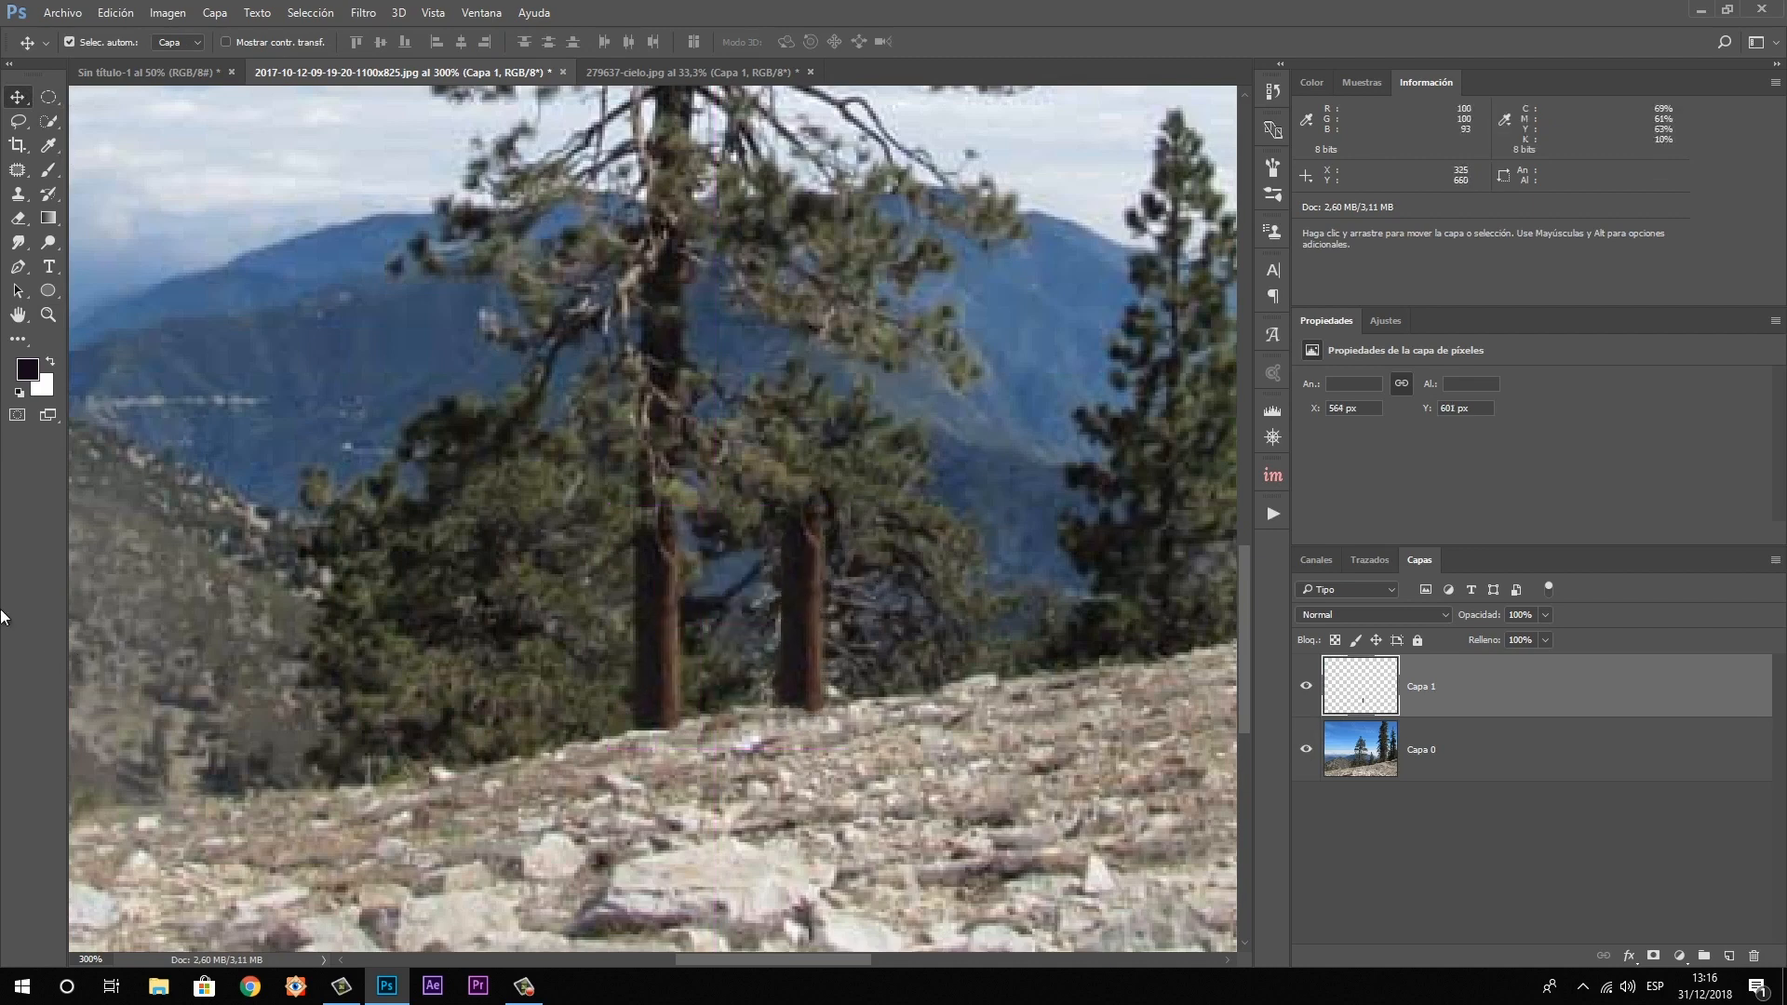
Compare the photo with the copied trunk layer hidden and shown, then merge that layer into Capa 0
double_click(47, 314)
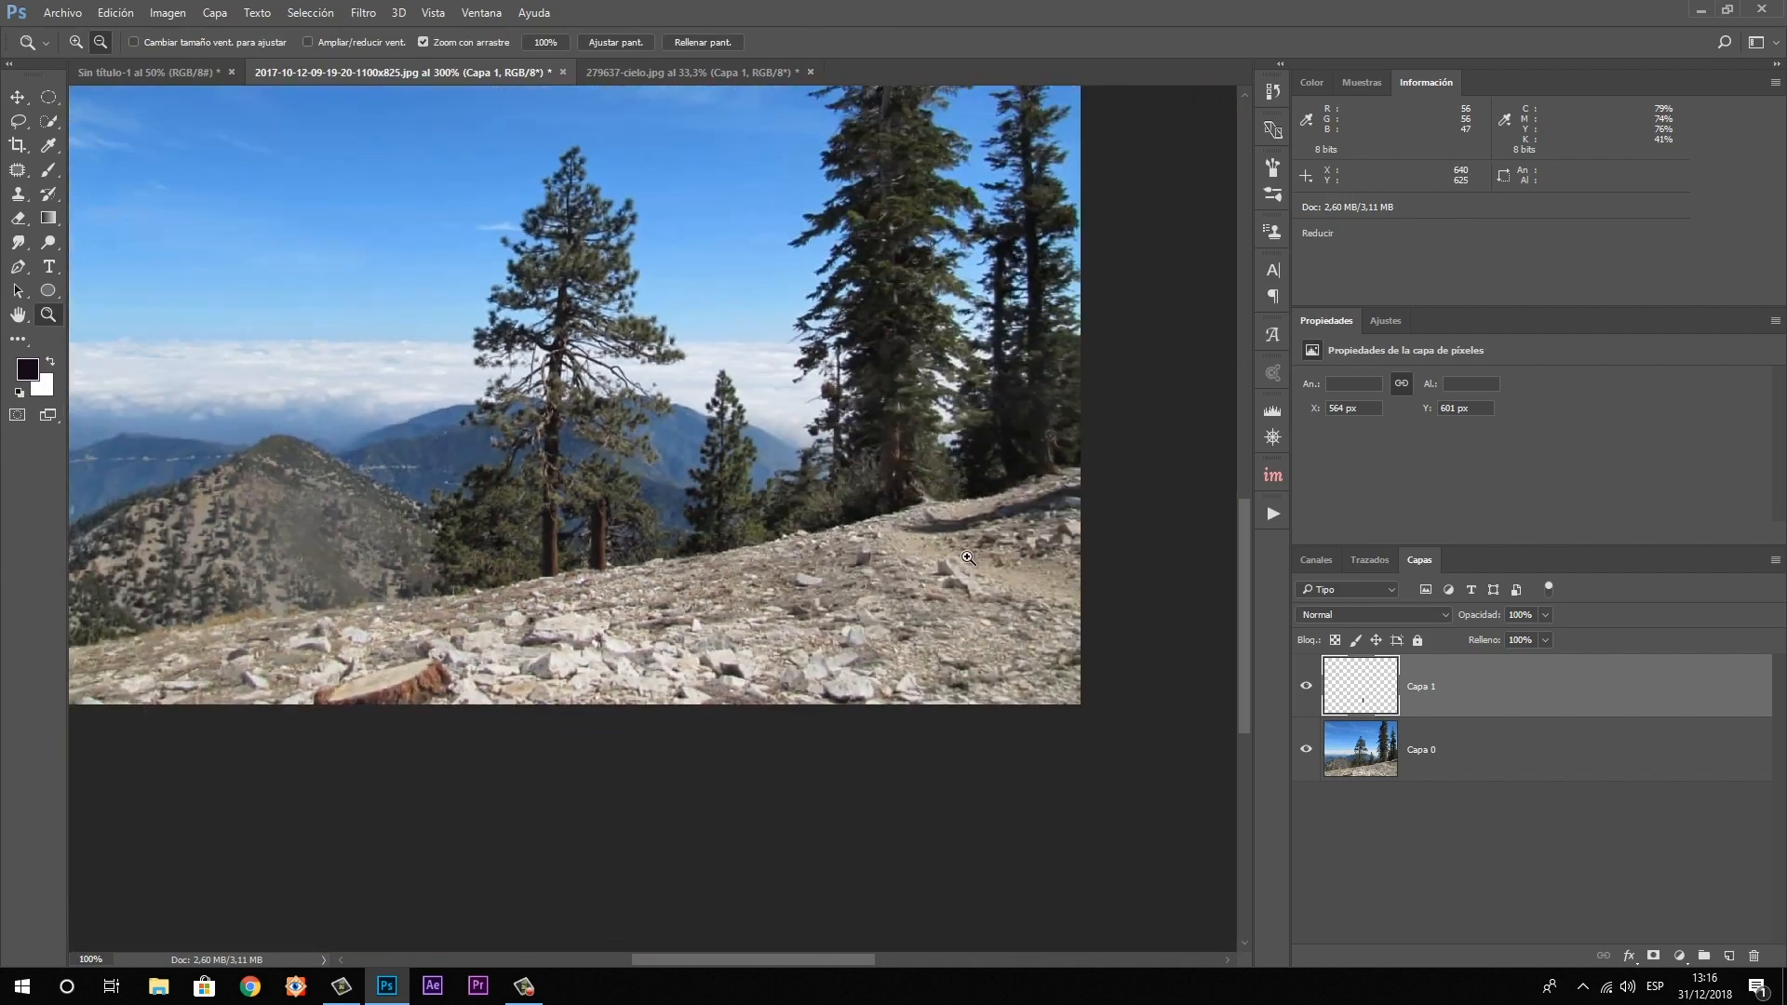
left_click(1306, 686)
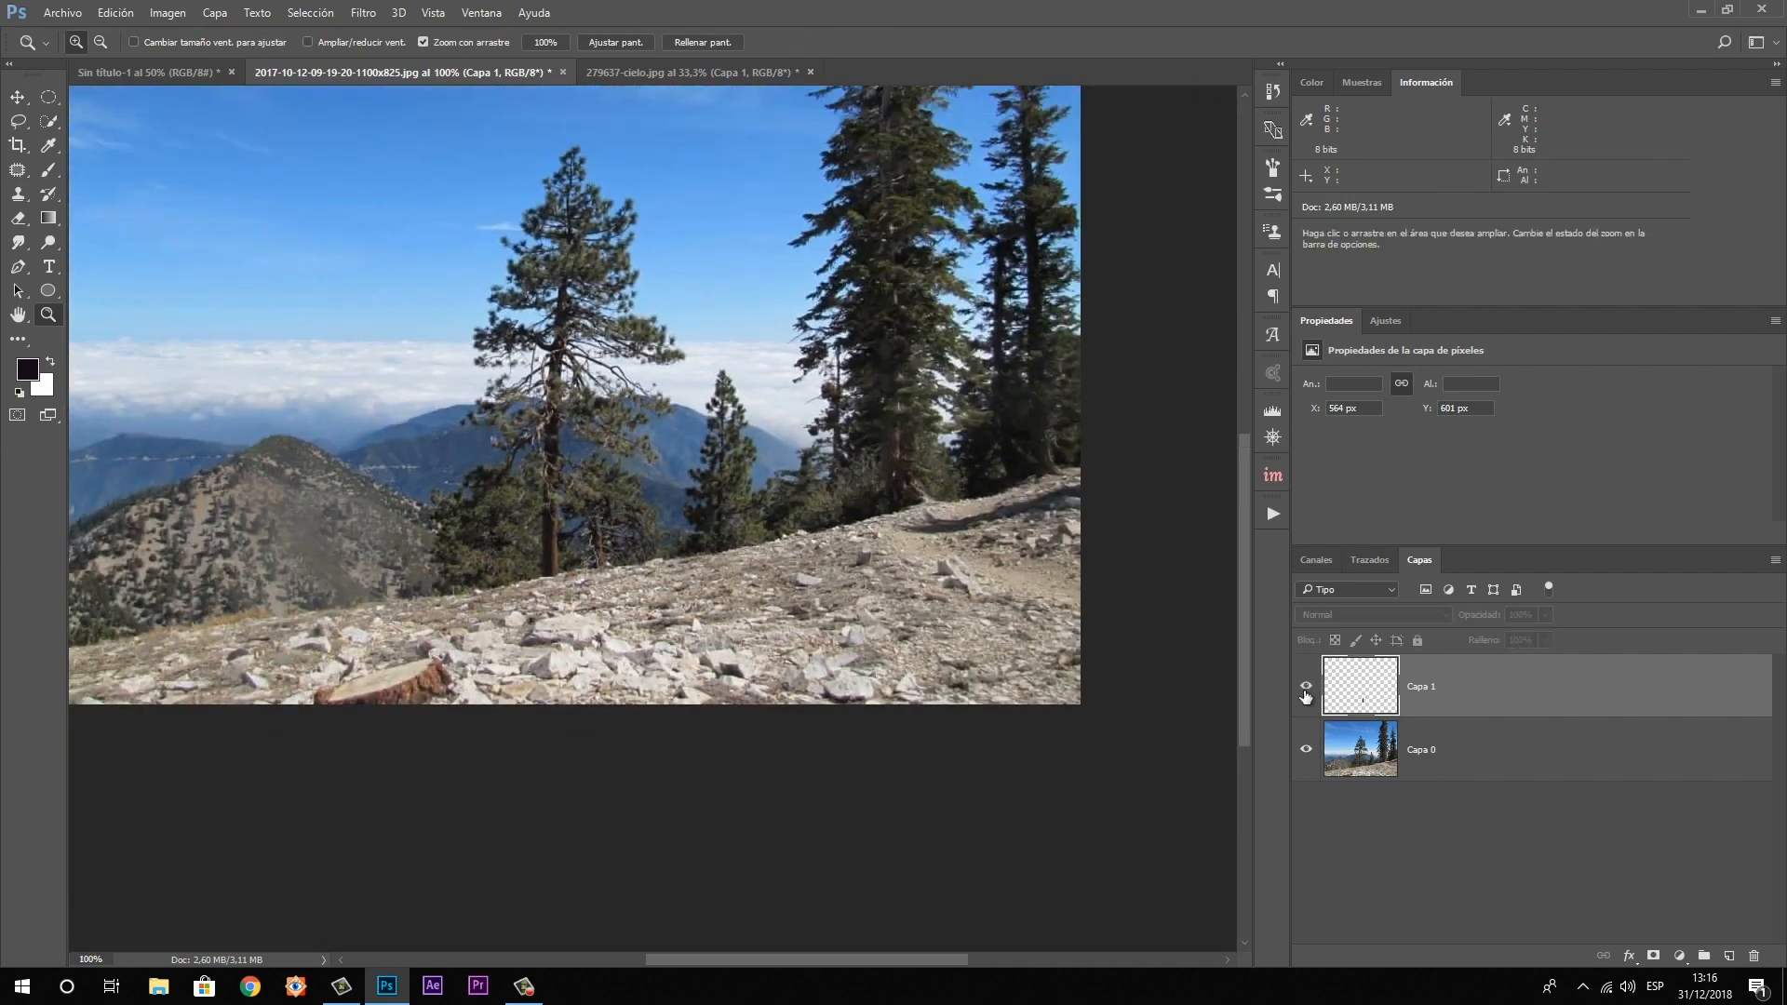
left_click(1306, 685)
key("ctrl+e")
right_click(369, 359)
left_click(372, 358)
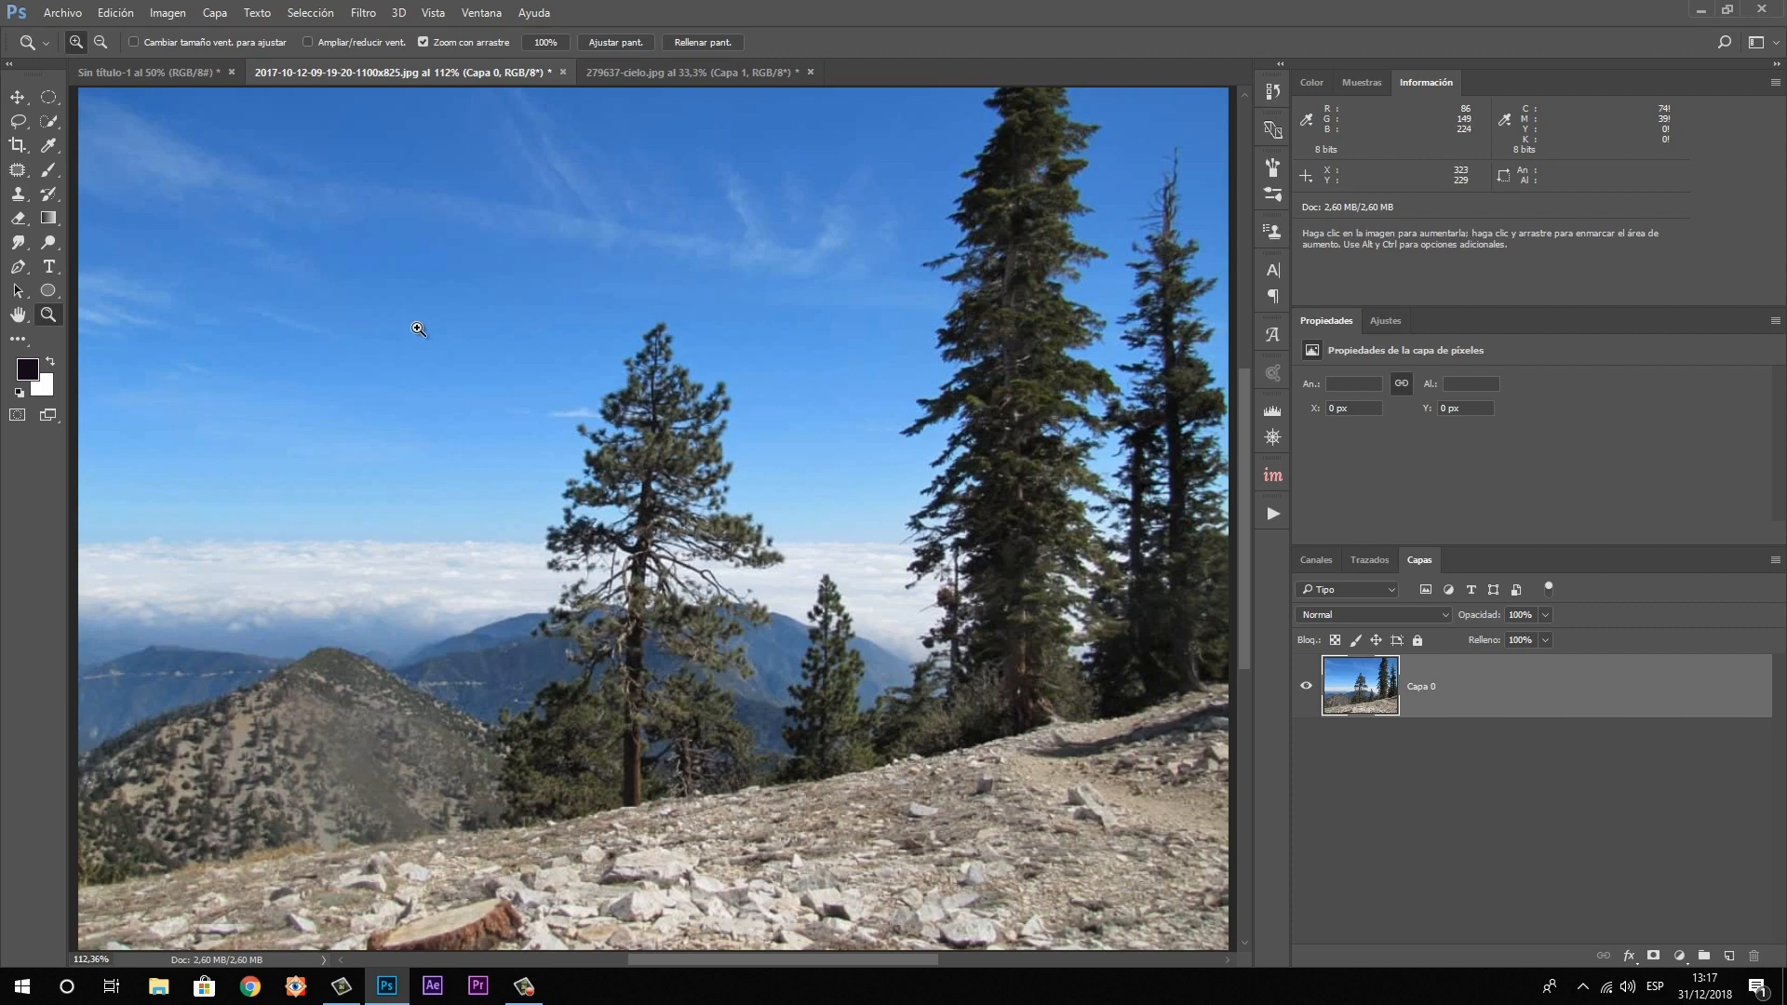
Start a Pen path where the hill's ridge meets the photo's left edge, adding a curved anchor on the left slope without an outgoing handle
left_click(20, 268)
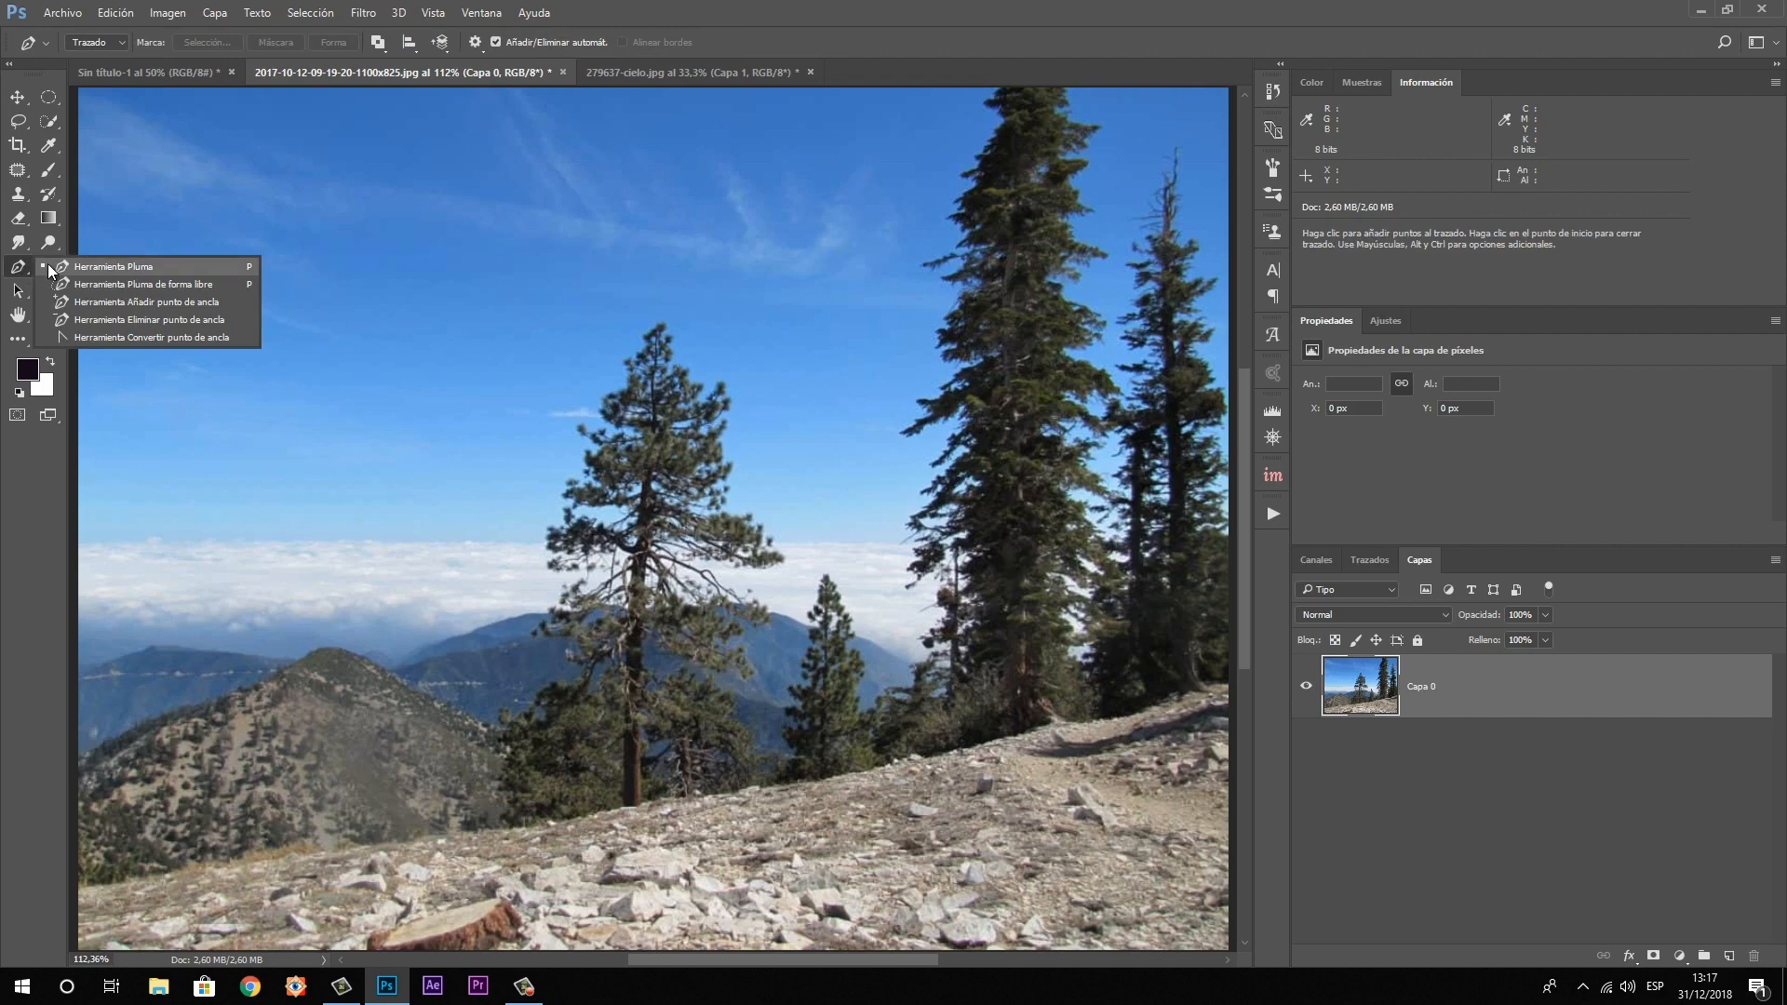
left_click(65, 267)
left_click(48, 314)
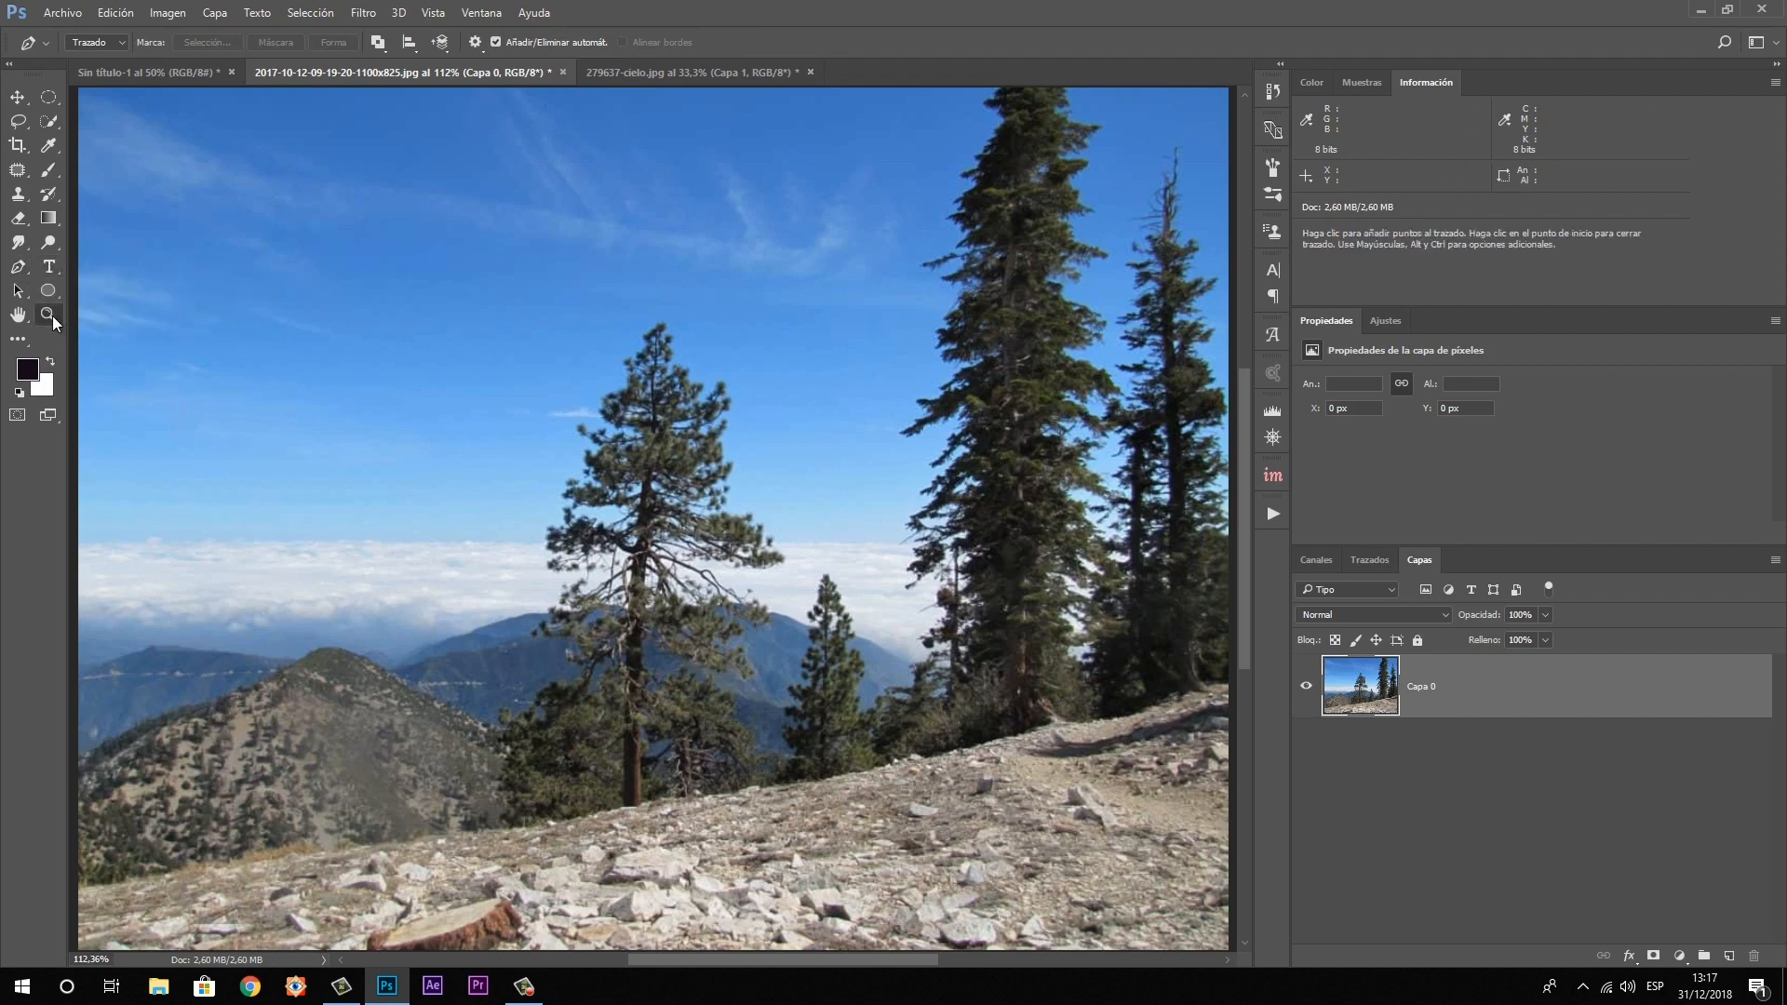
left_click_drag(112, 800, 595, 607)
left_click(594, 607, "alt")
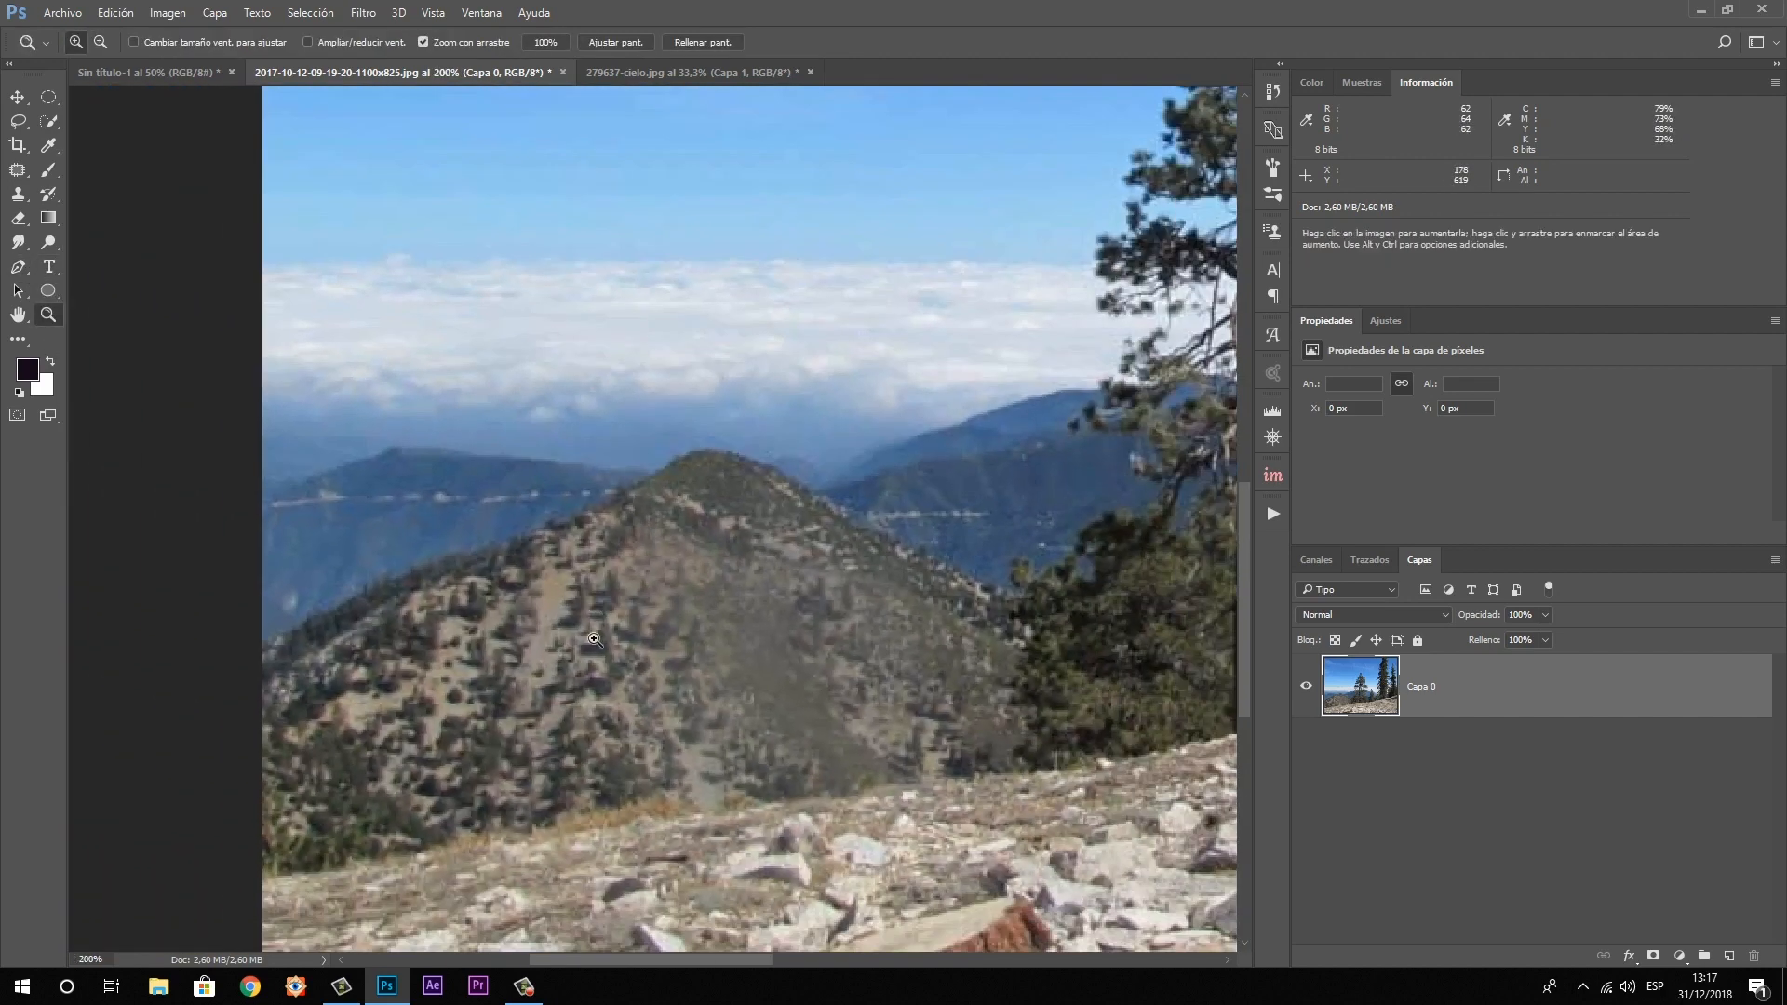
scroll(388, 481, "down", 2)
left_click(18, 267)
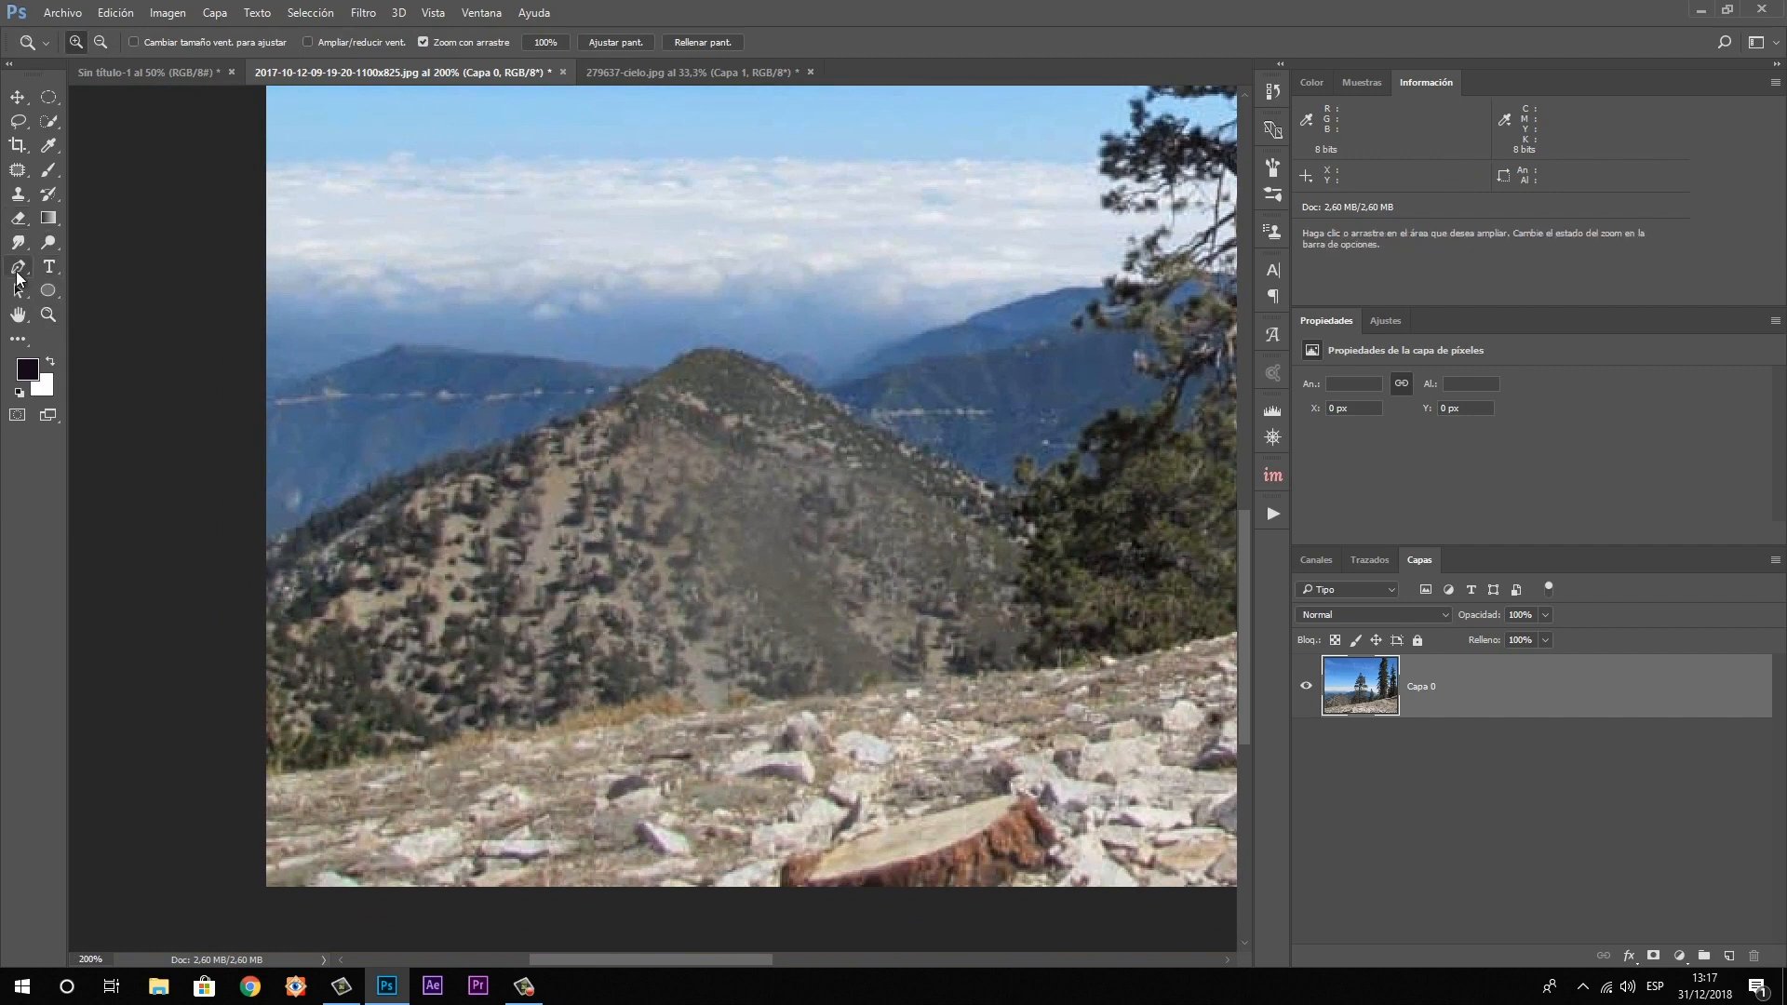
left_click(266, 551)
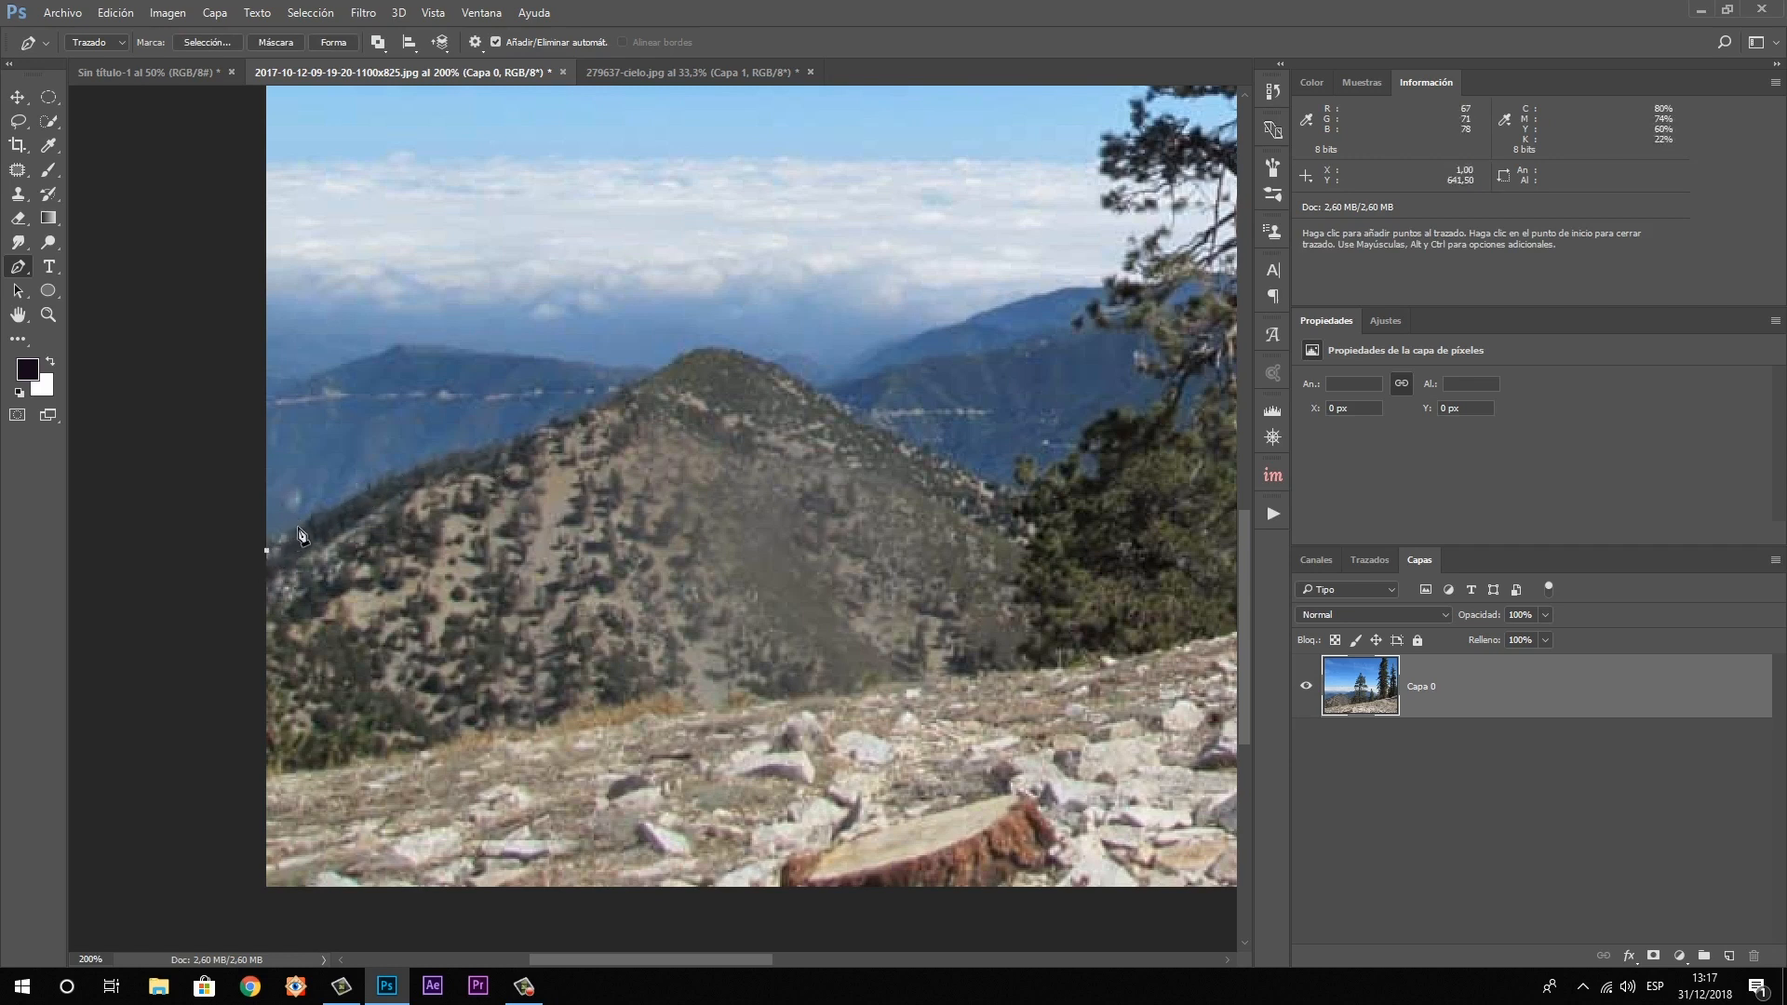
left_click(474, 459)
left_click_drag(494, 445, 594, 440)
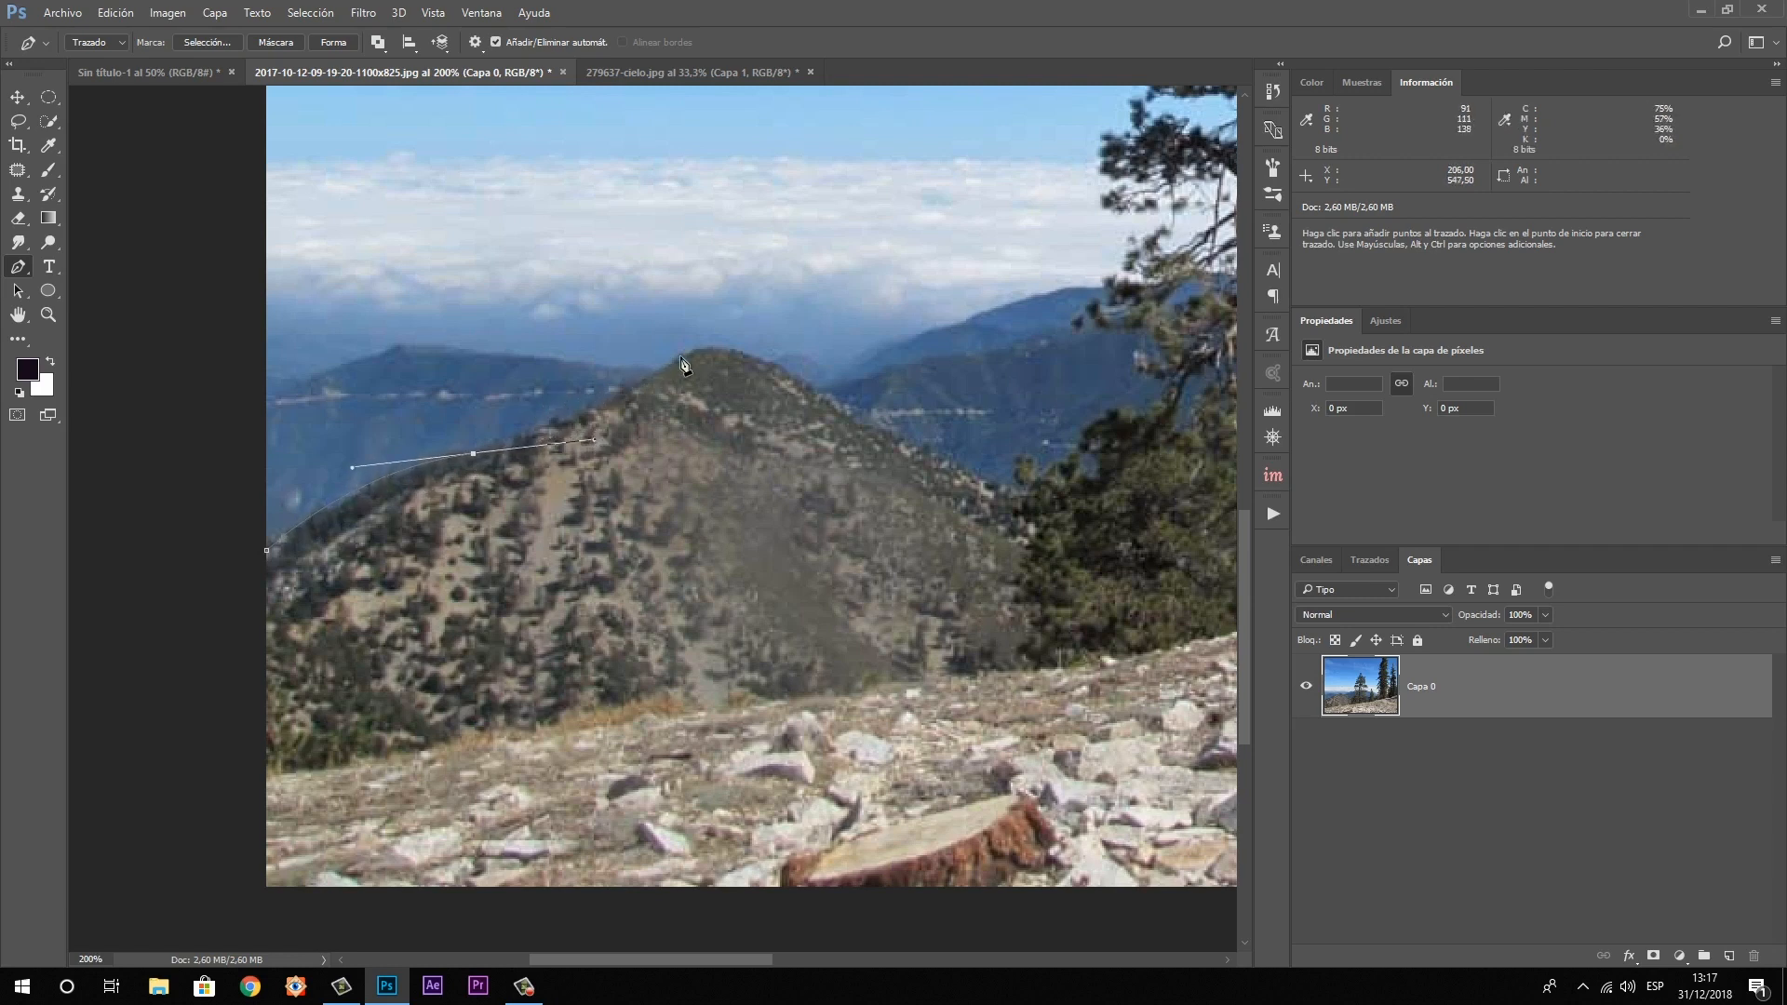
left_click(473, 456)
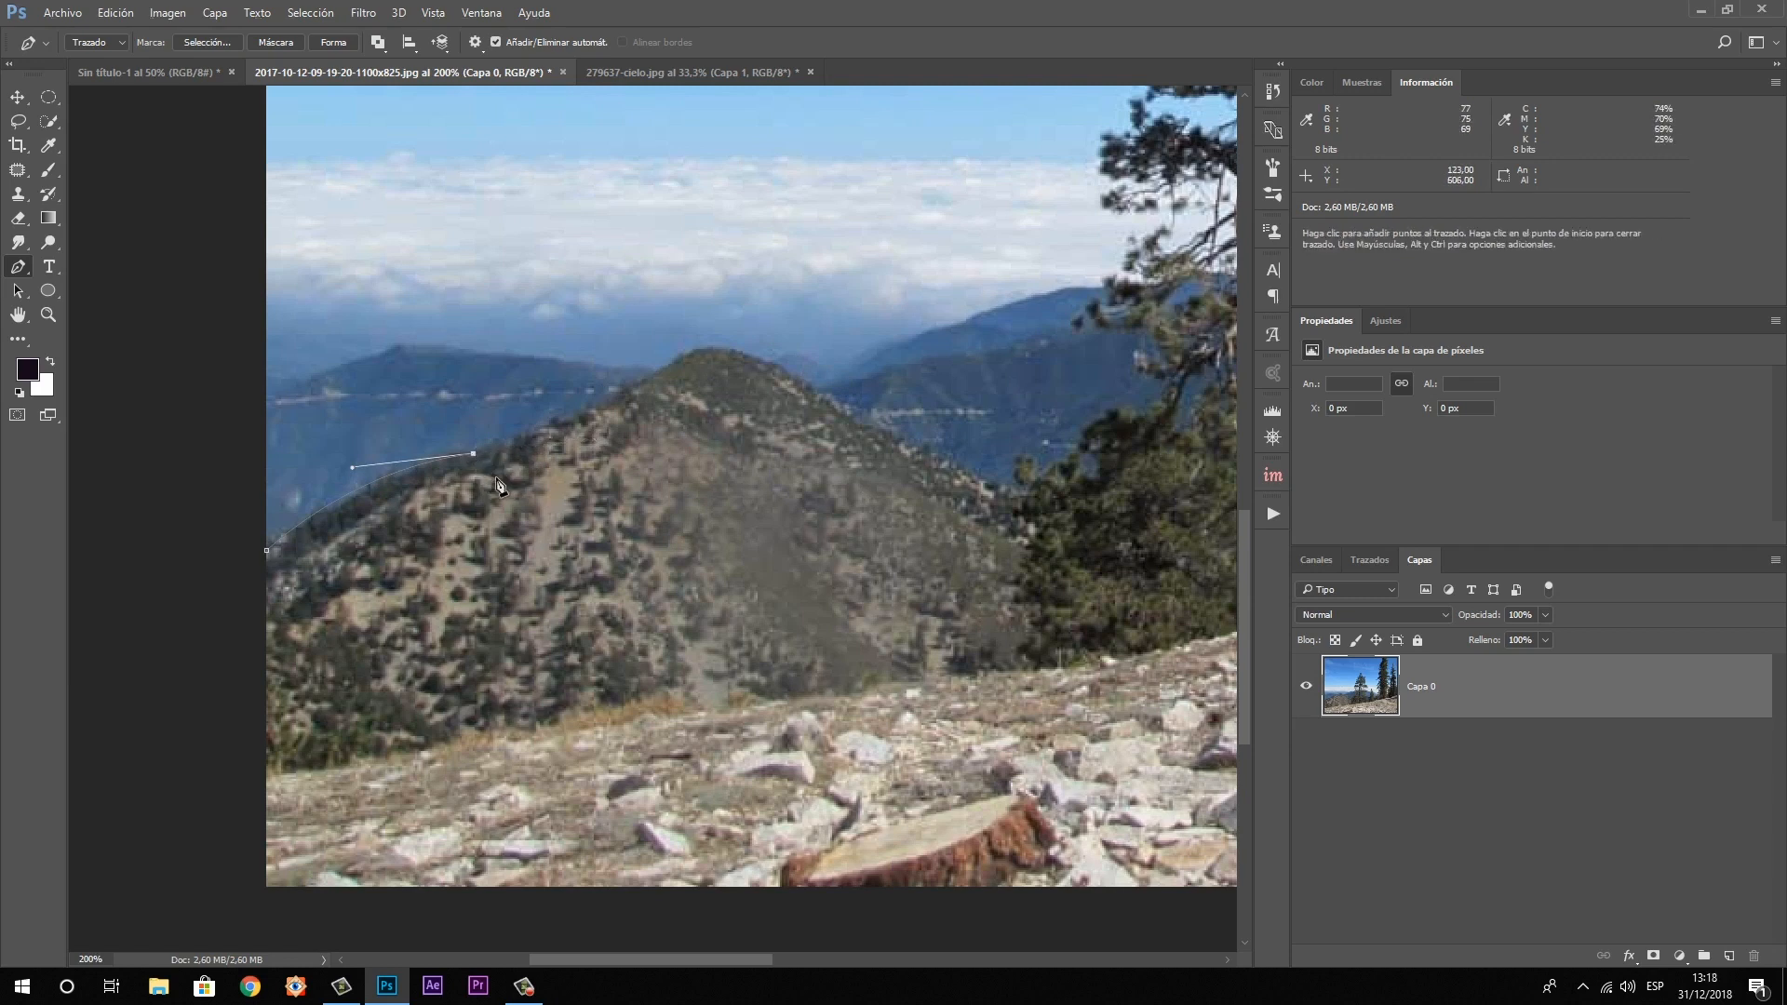
Continue the path over the hill's summit and down its right slope to the tree, removing the outgoing handles of the curved anchors
left_click(578, 419)
left_click(663, 376)
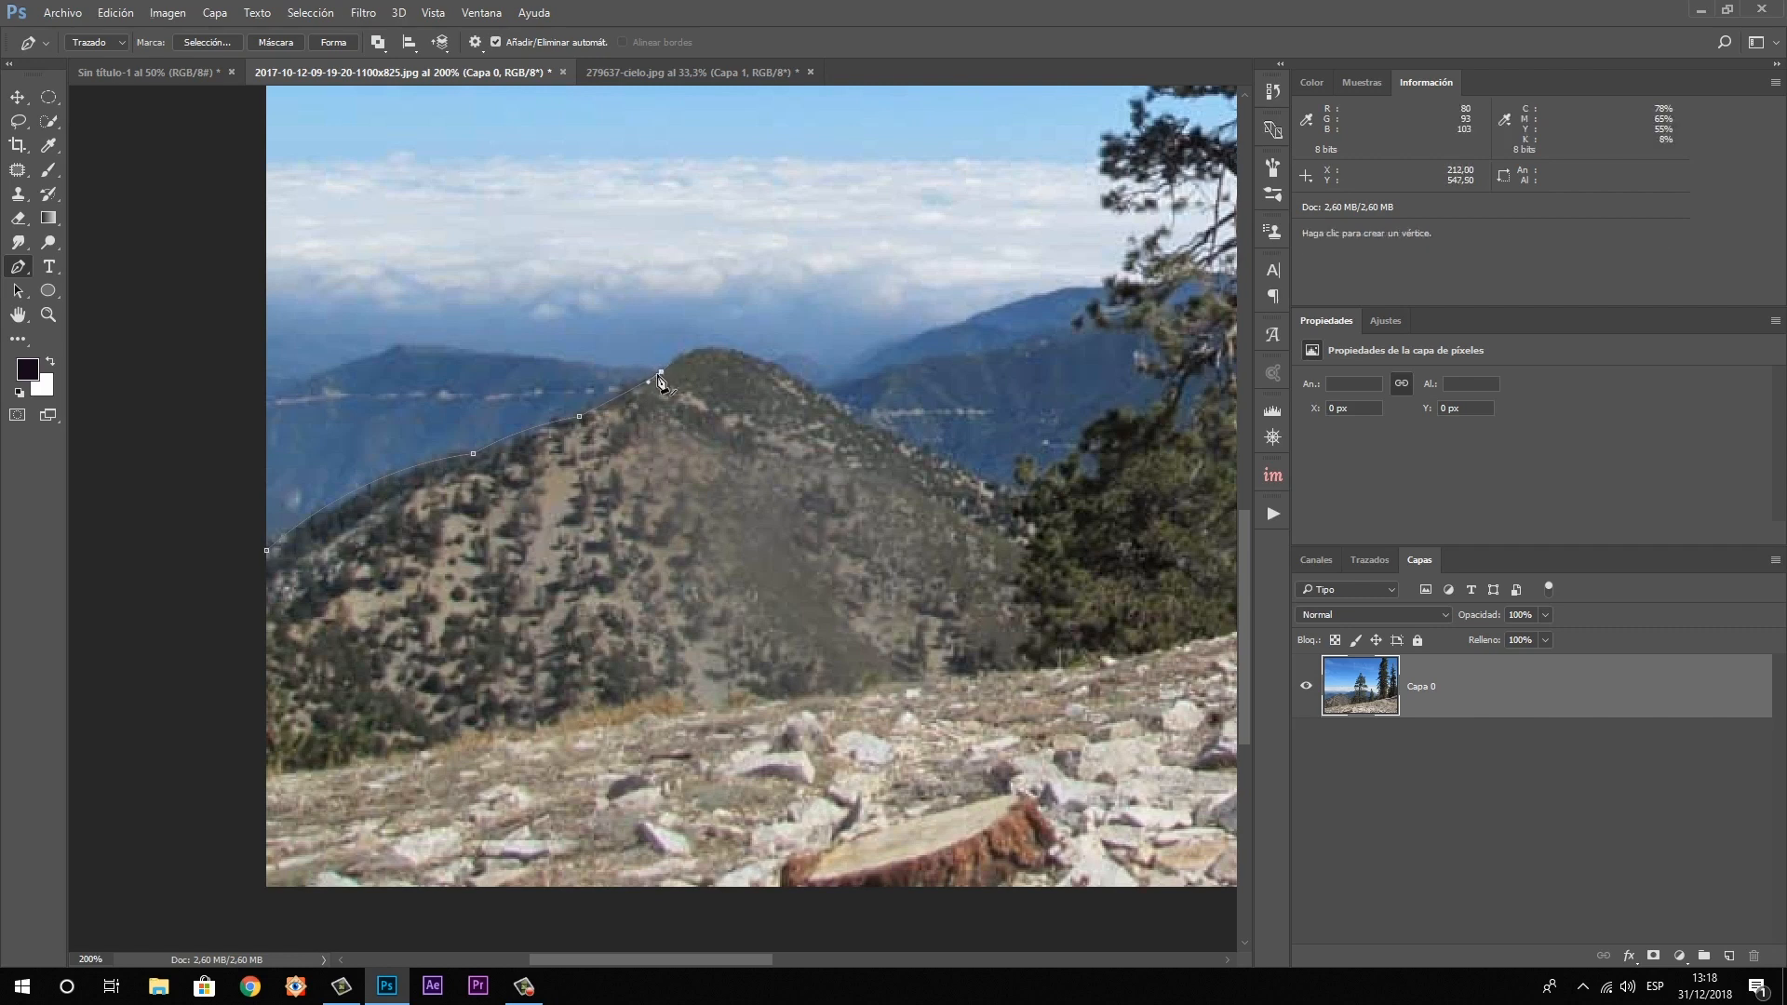
left_click(813, 397)
left_click_drag(817, 393, 932, 479)
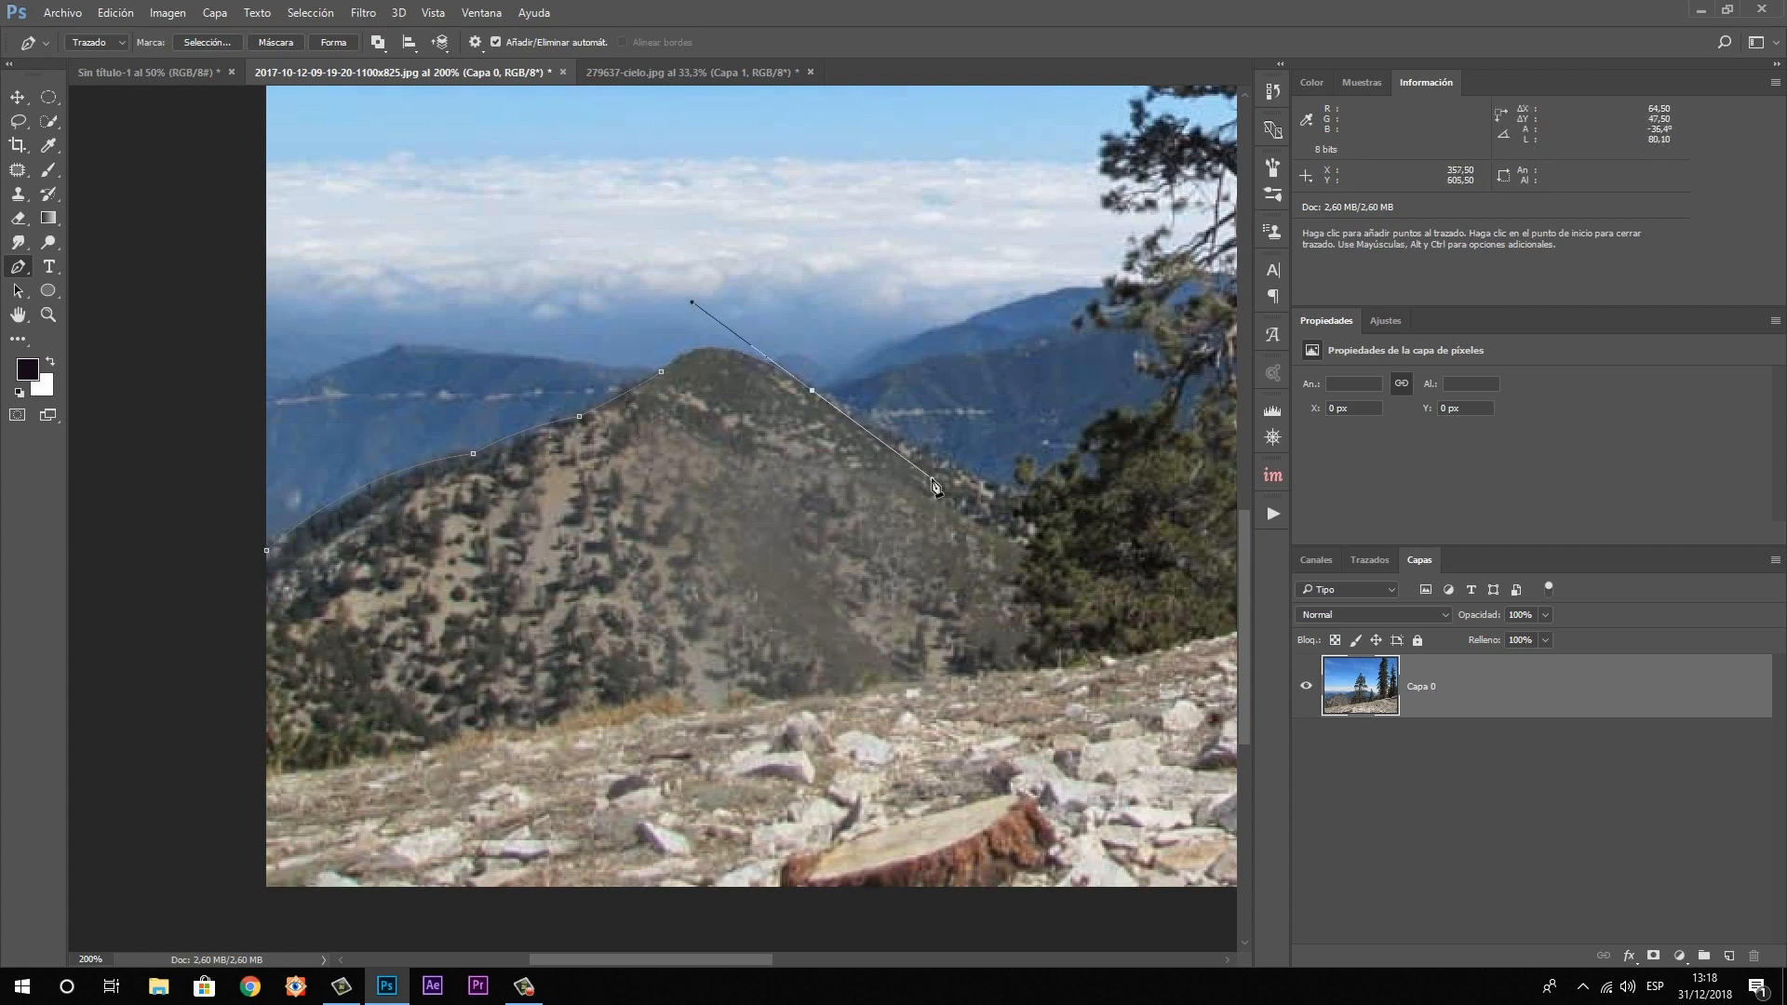
left_click(814, 393)
left_click_drag(1006, 490, 1099, 529)
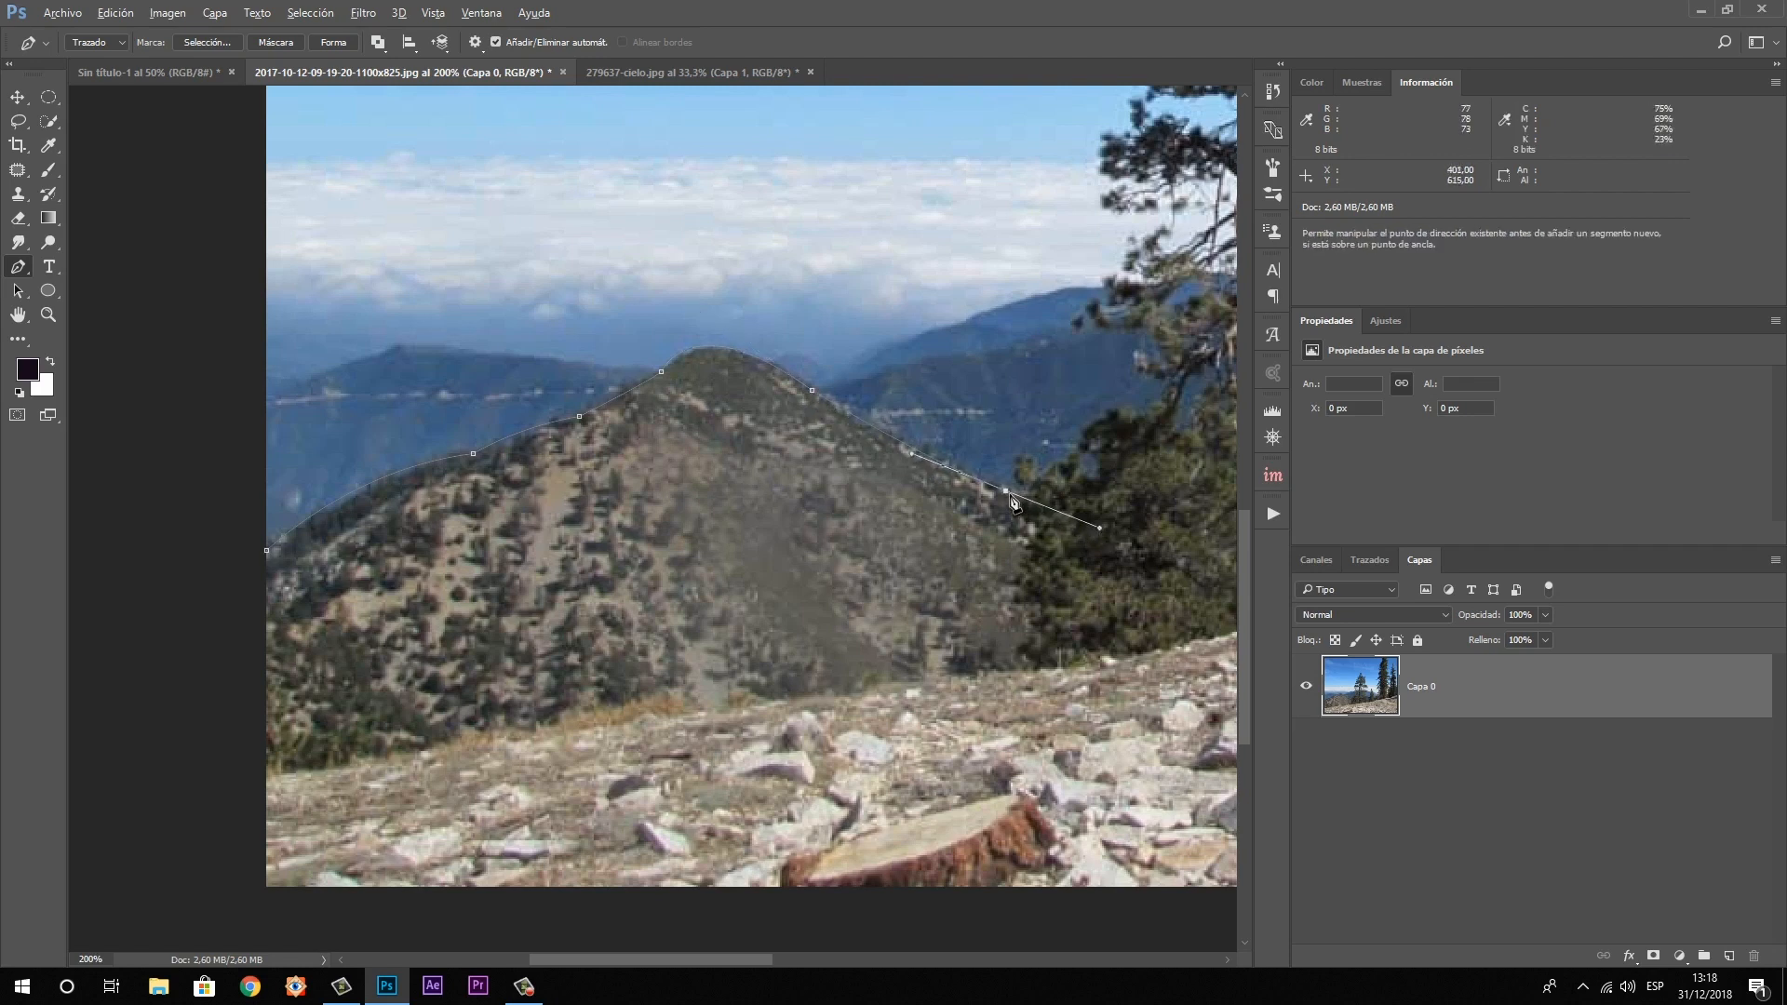
left_click(1006, 491)
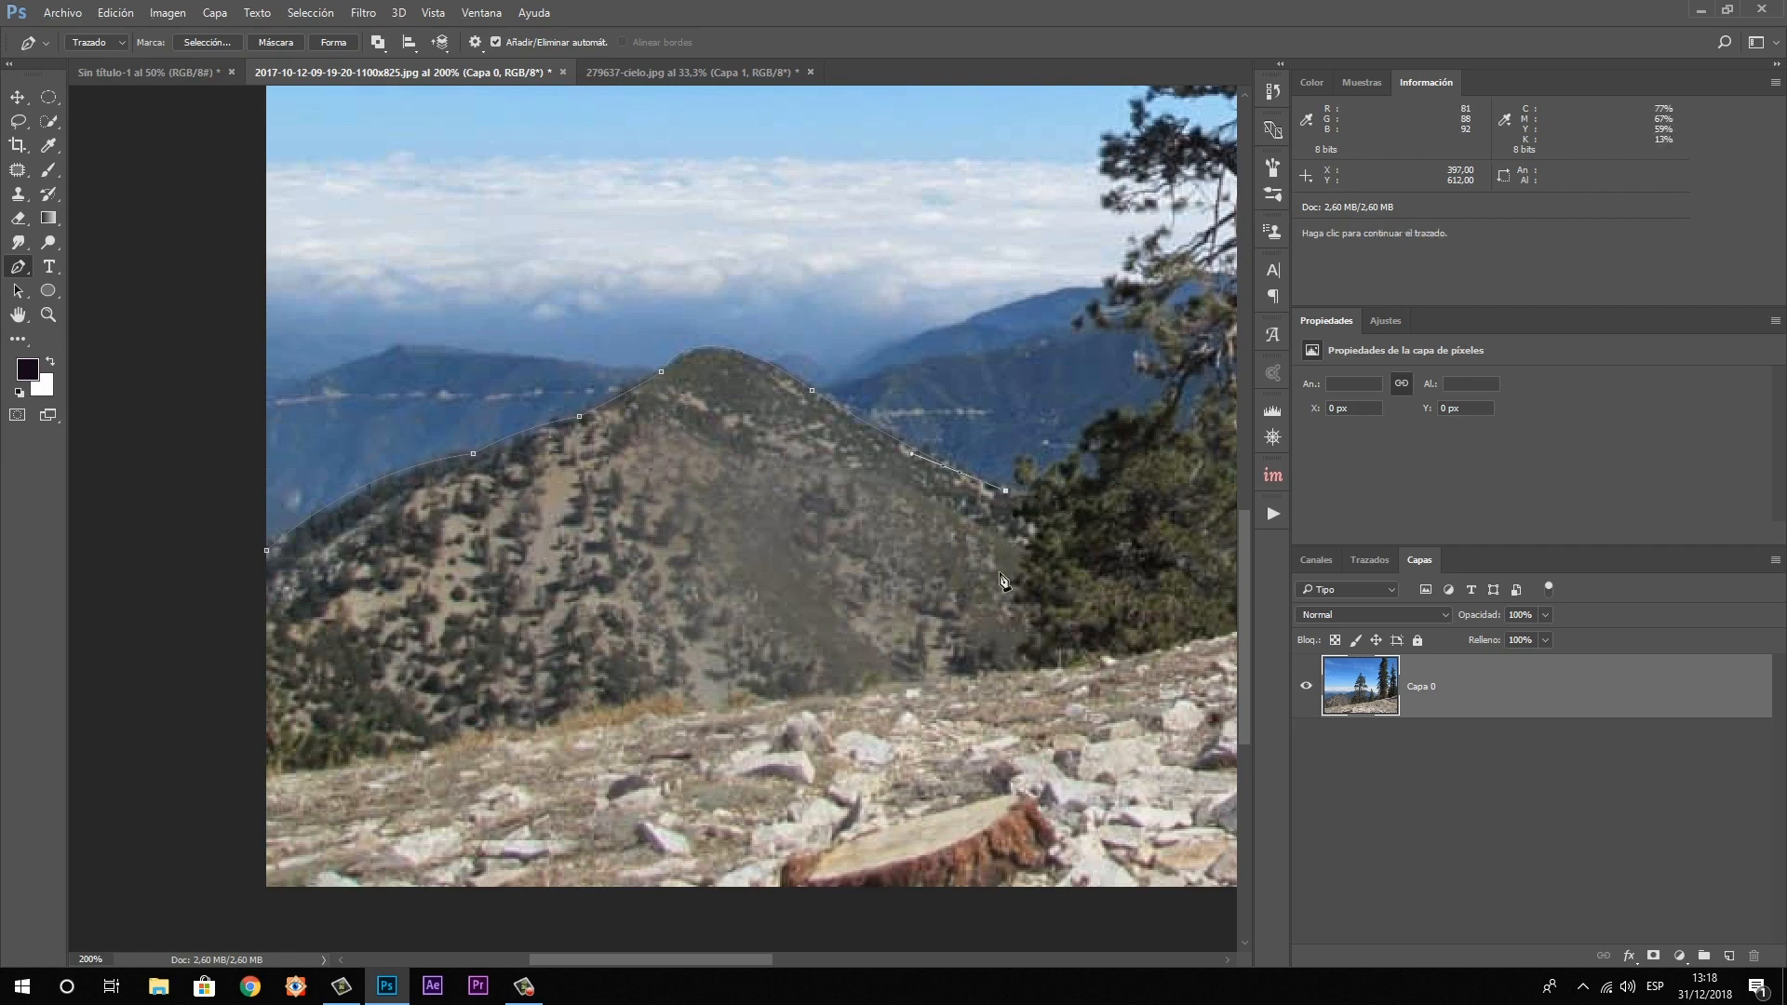
Run the path down beside the tree and along the hill's base, and close it at its starting anchor
left_click(984, 658)
left_click(571, 719)
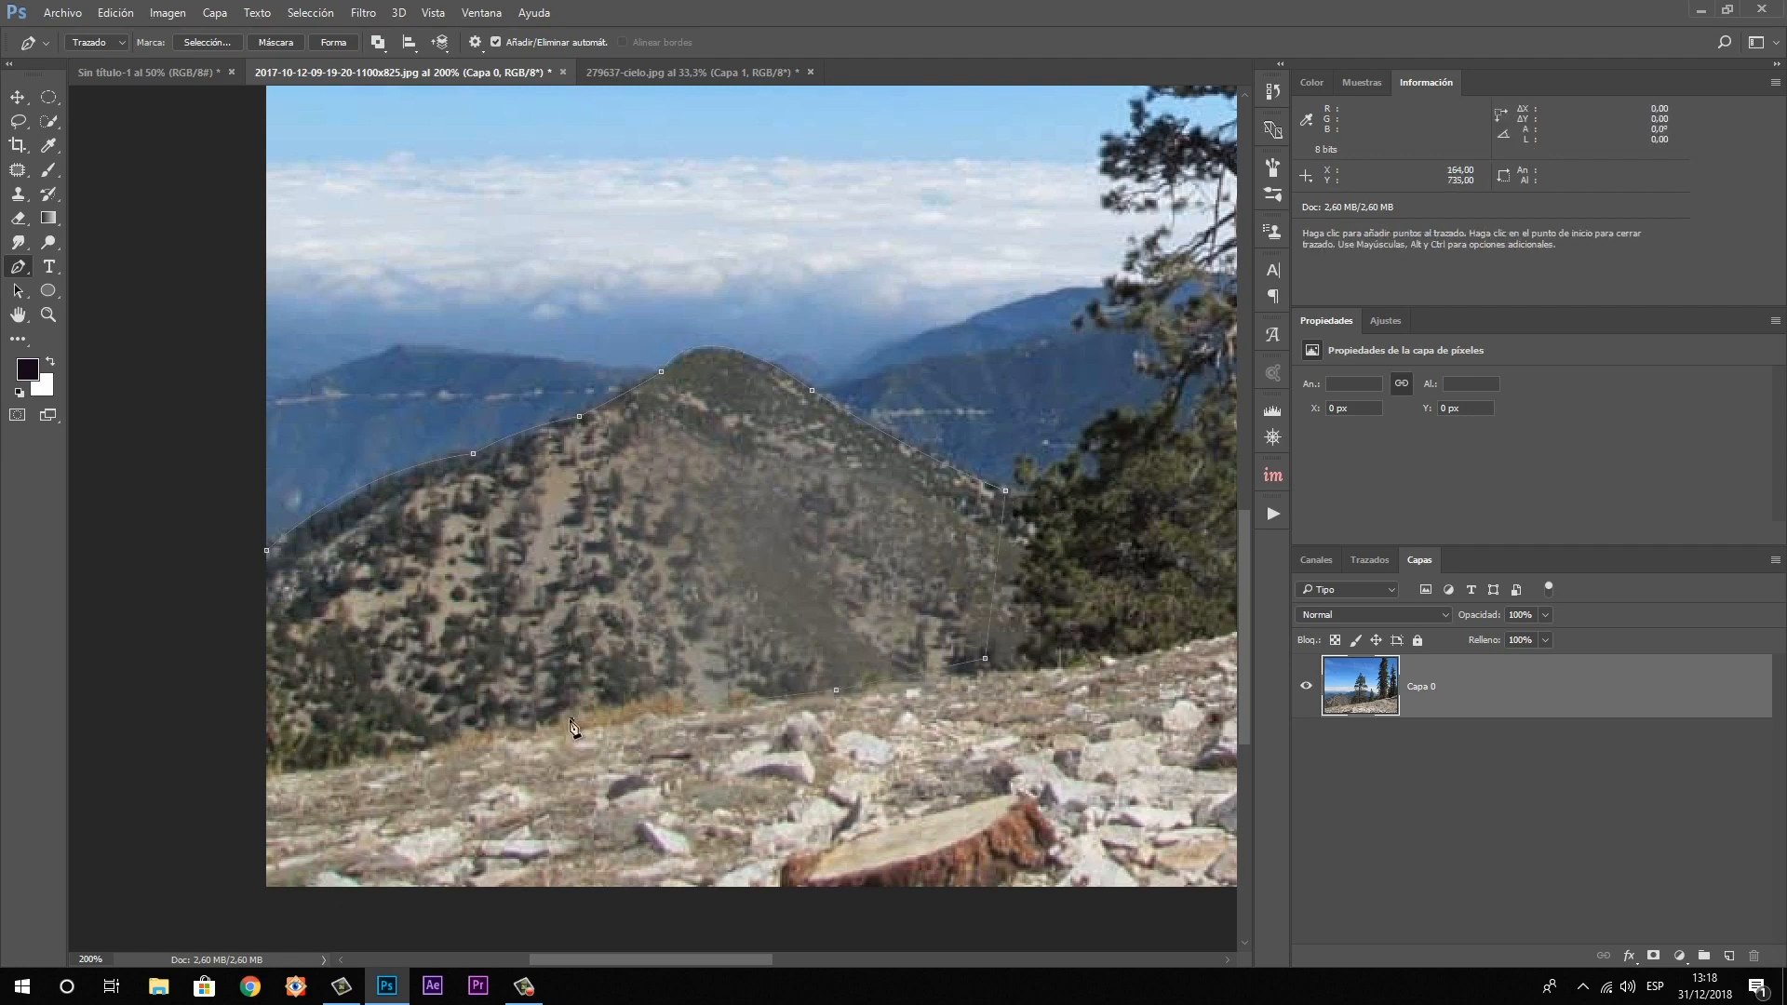
left_click(388, 749)
left_click(275, 754)
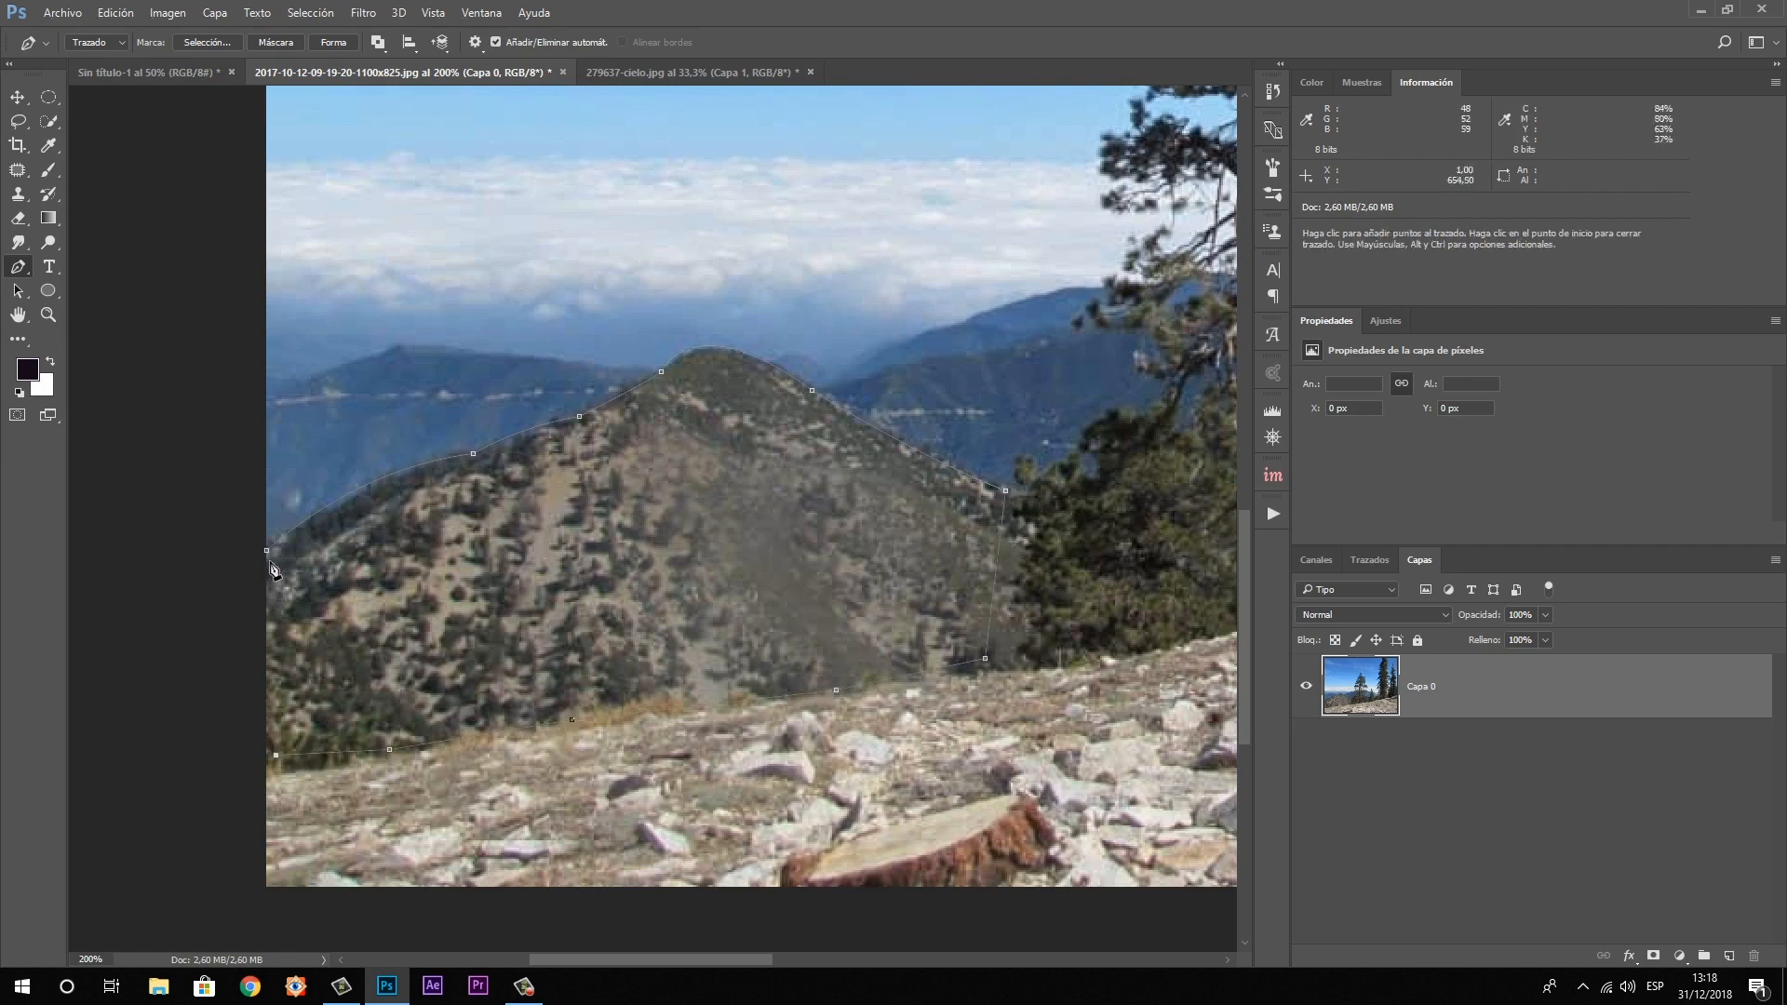
left_click(266, 550)
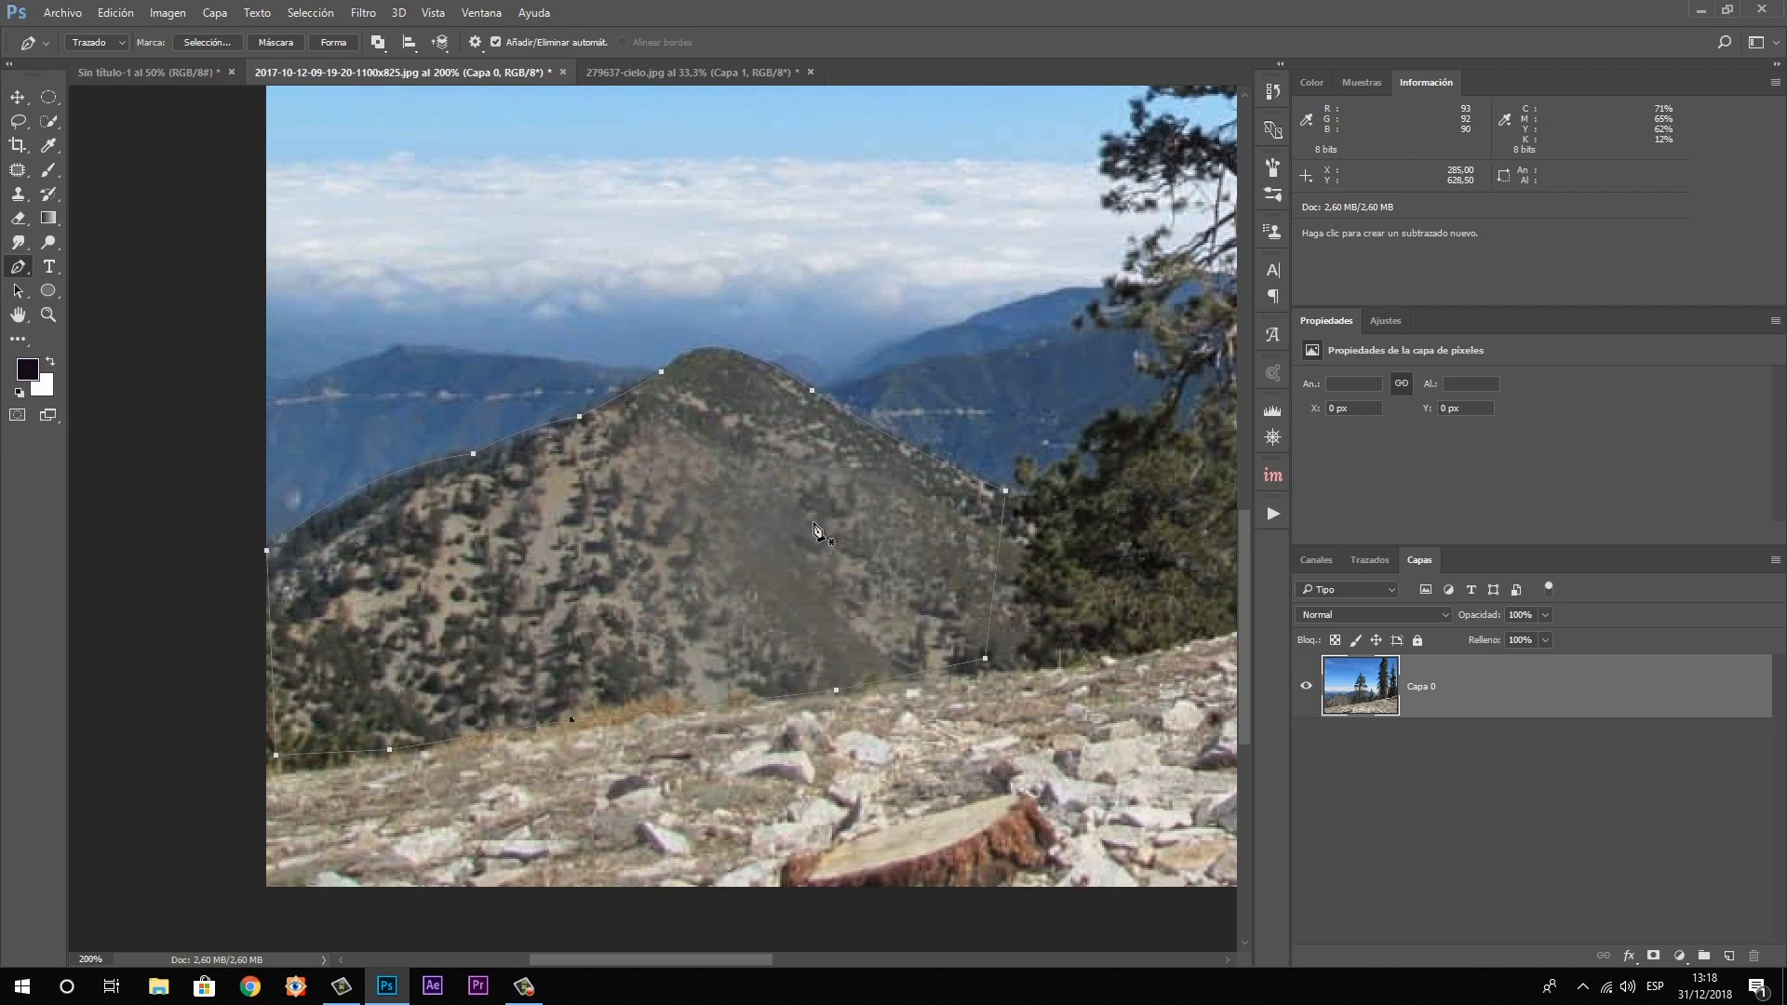
Check the work path, and make a new anti-aliased selection from it with a 2-pixel feather radius
left_click(1368, 562)
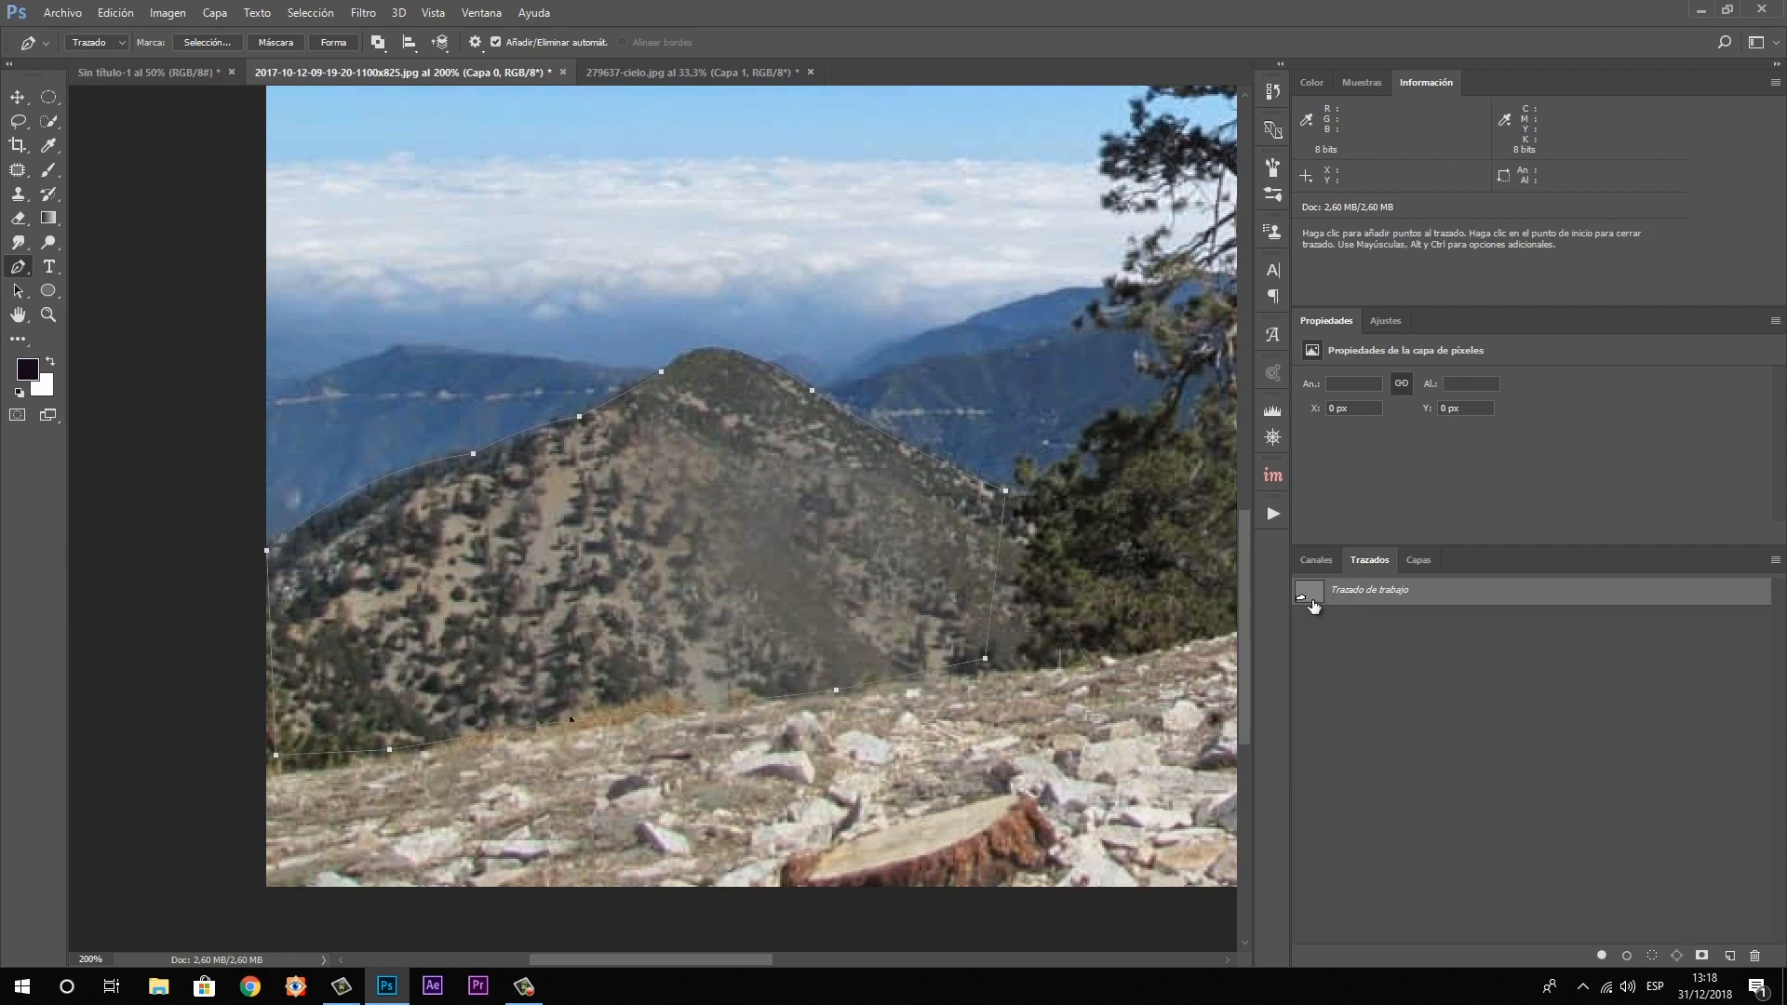
left_click(1418, 563)
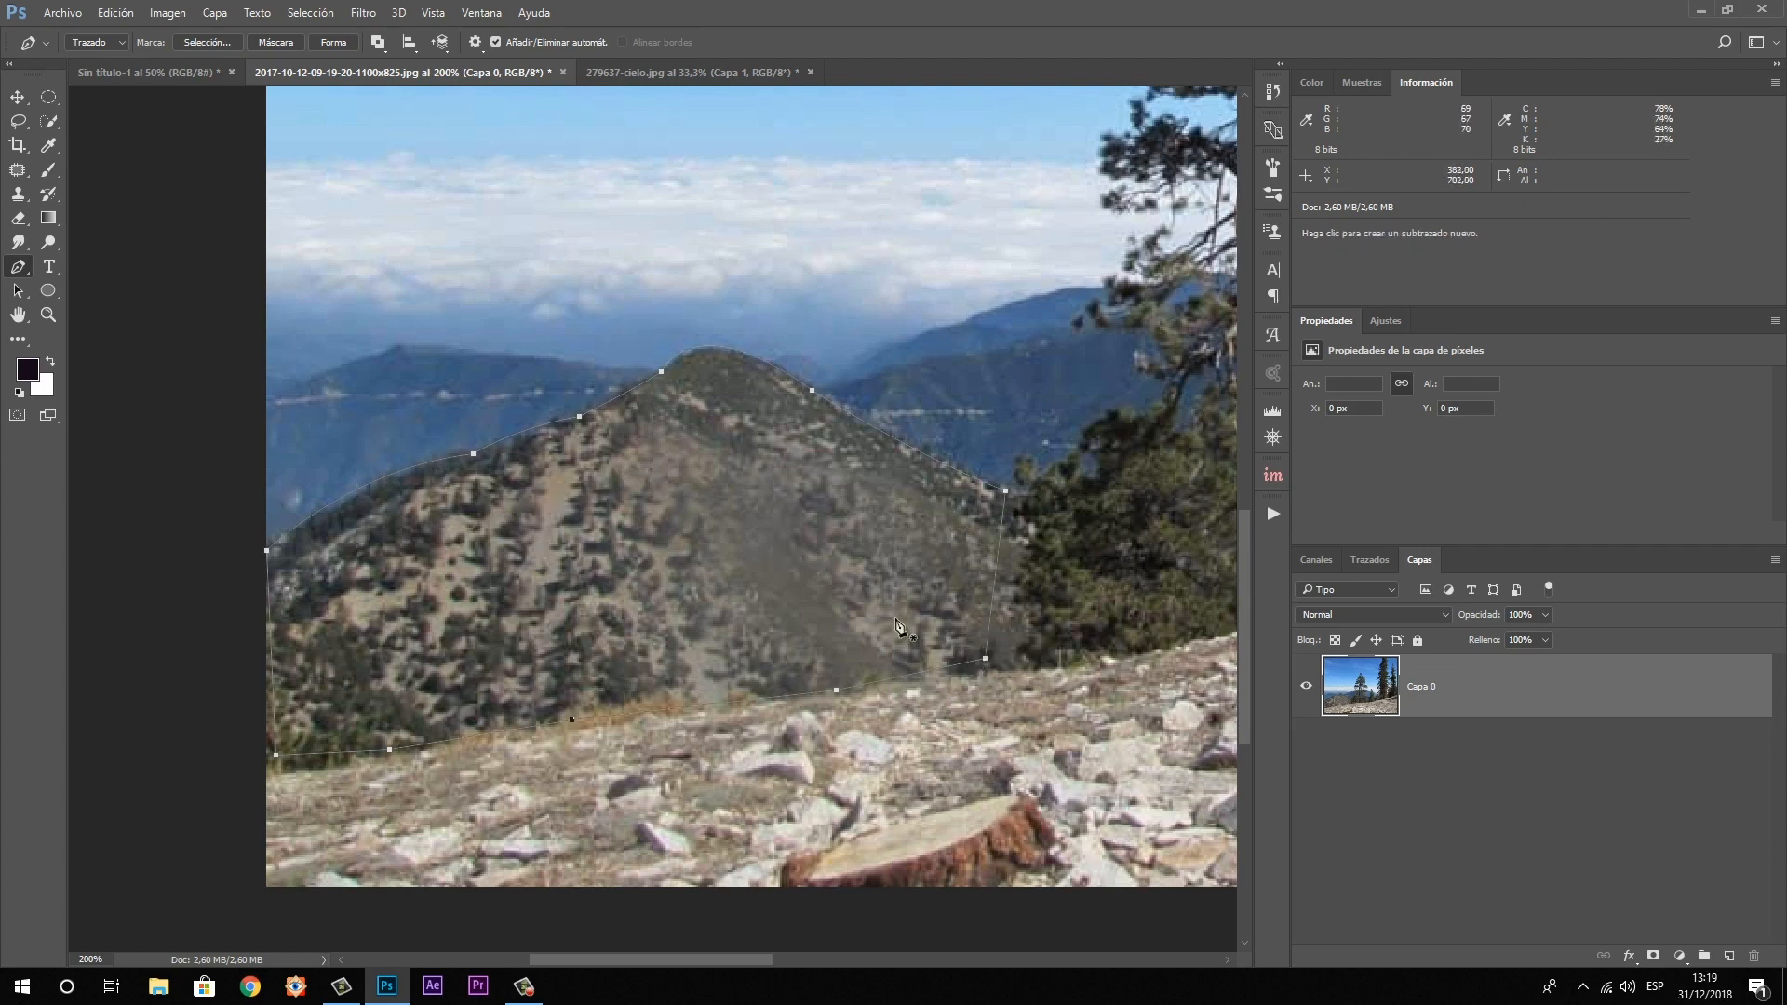
right_click(706, 481)
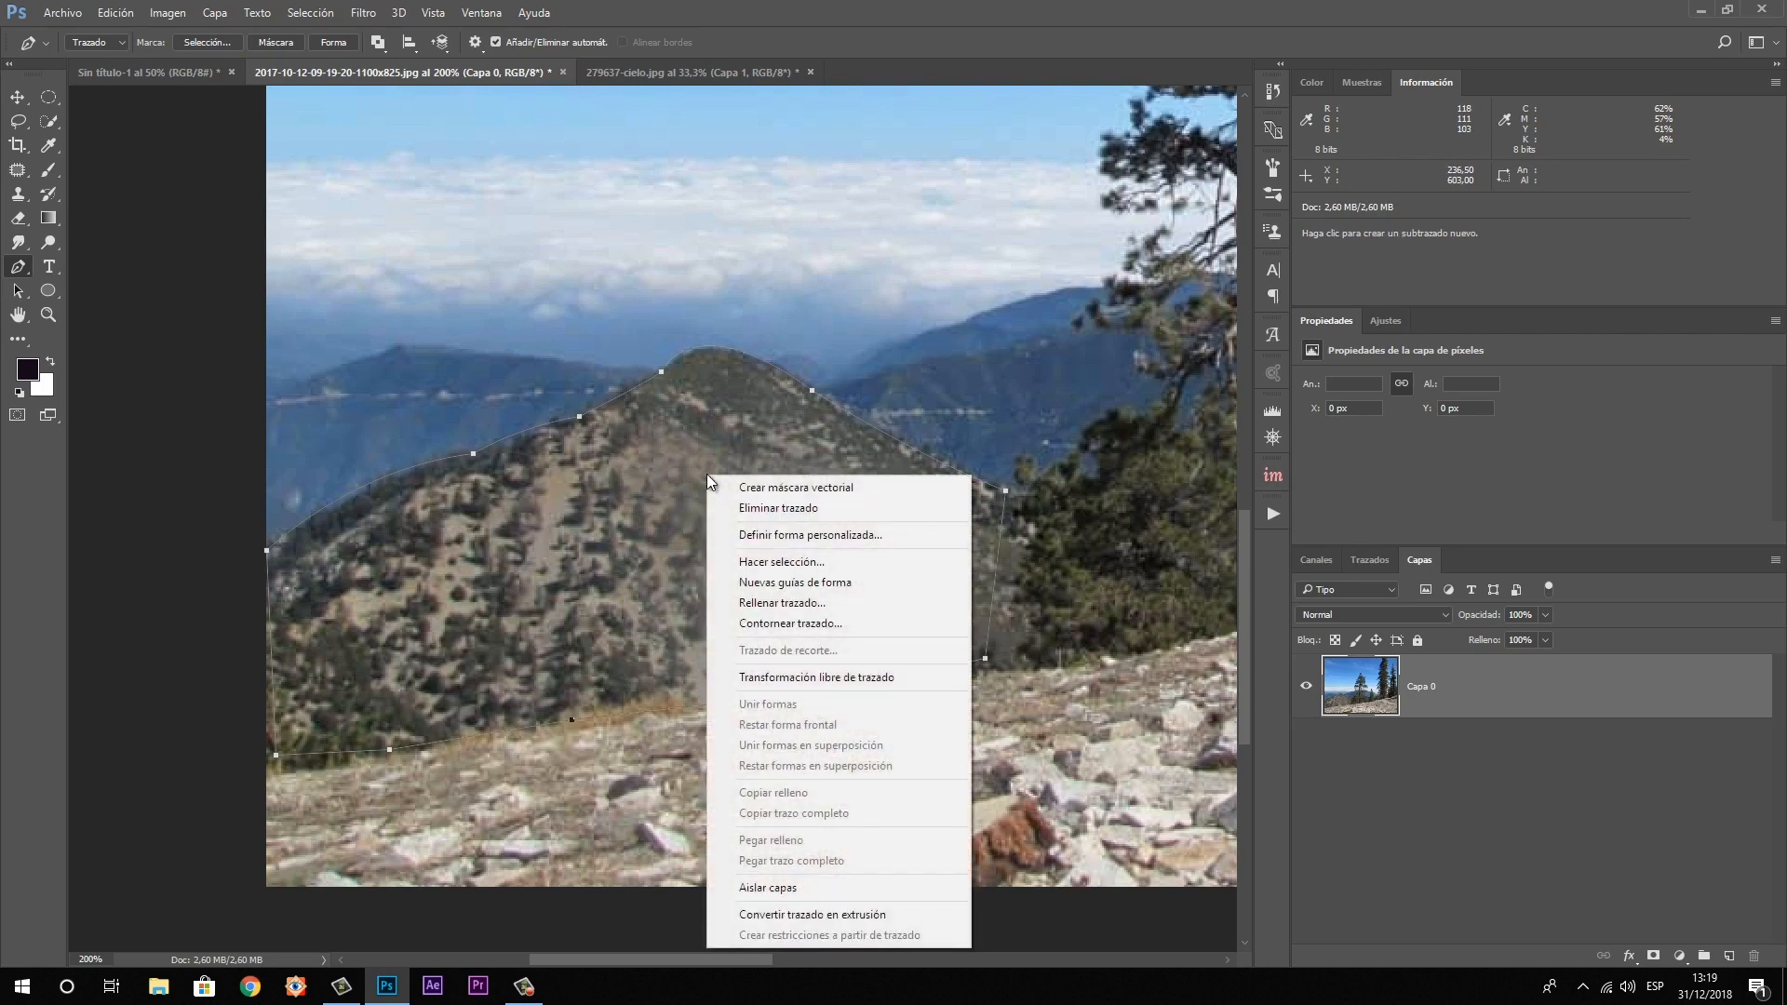
left_click(878, 562)
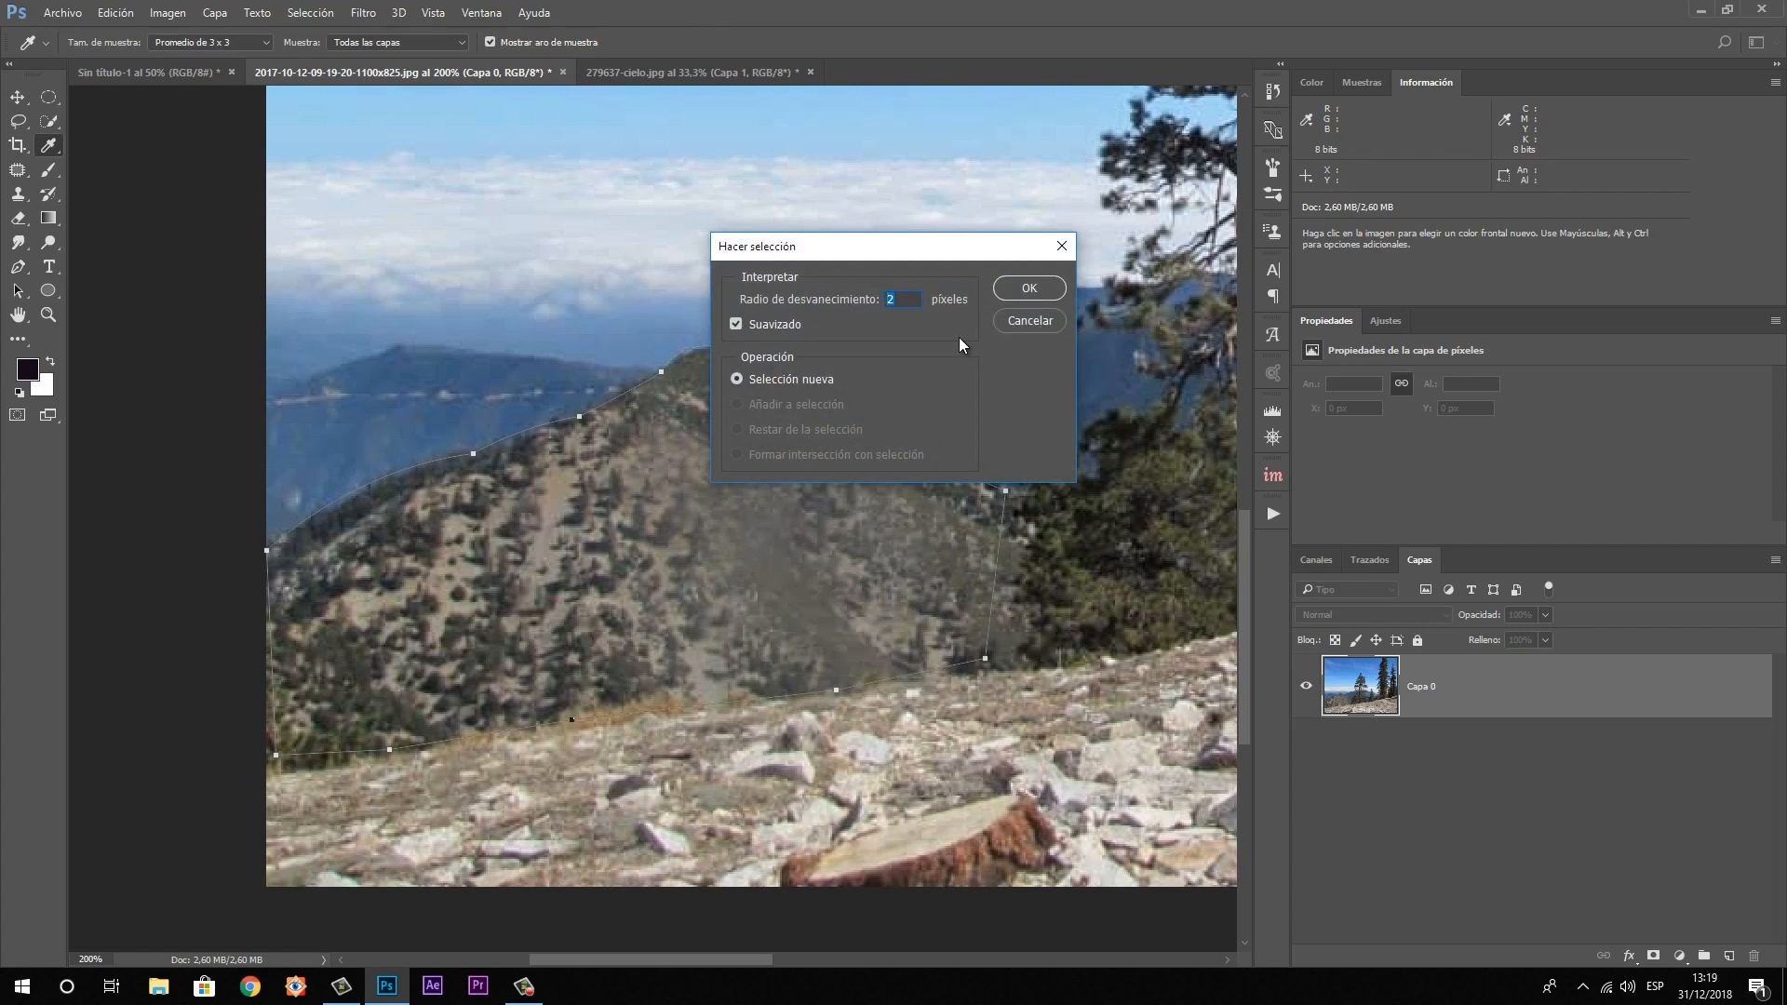
left_click(1053, 287)
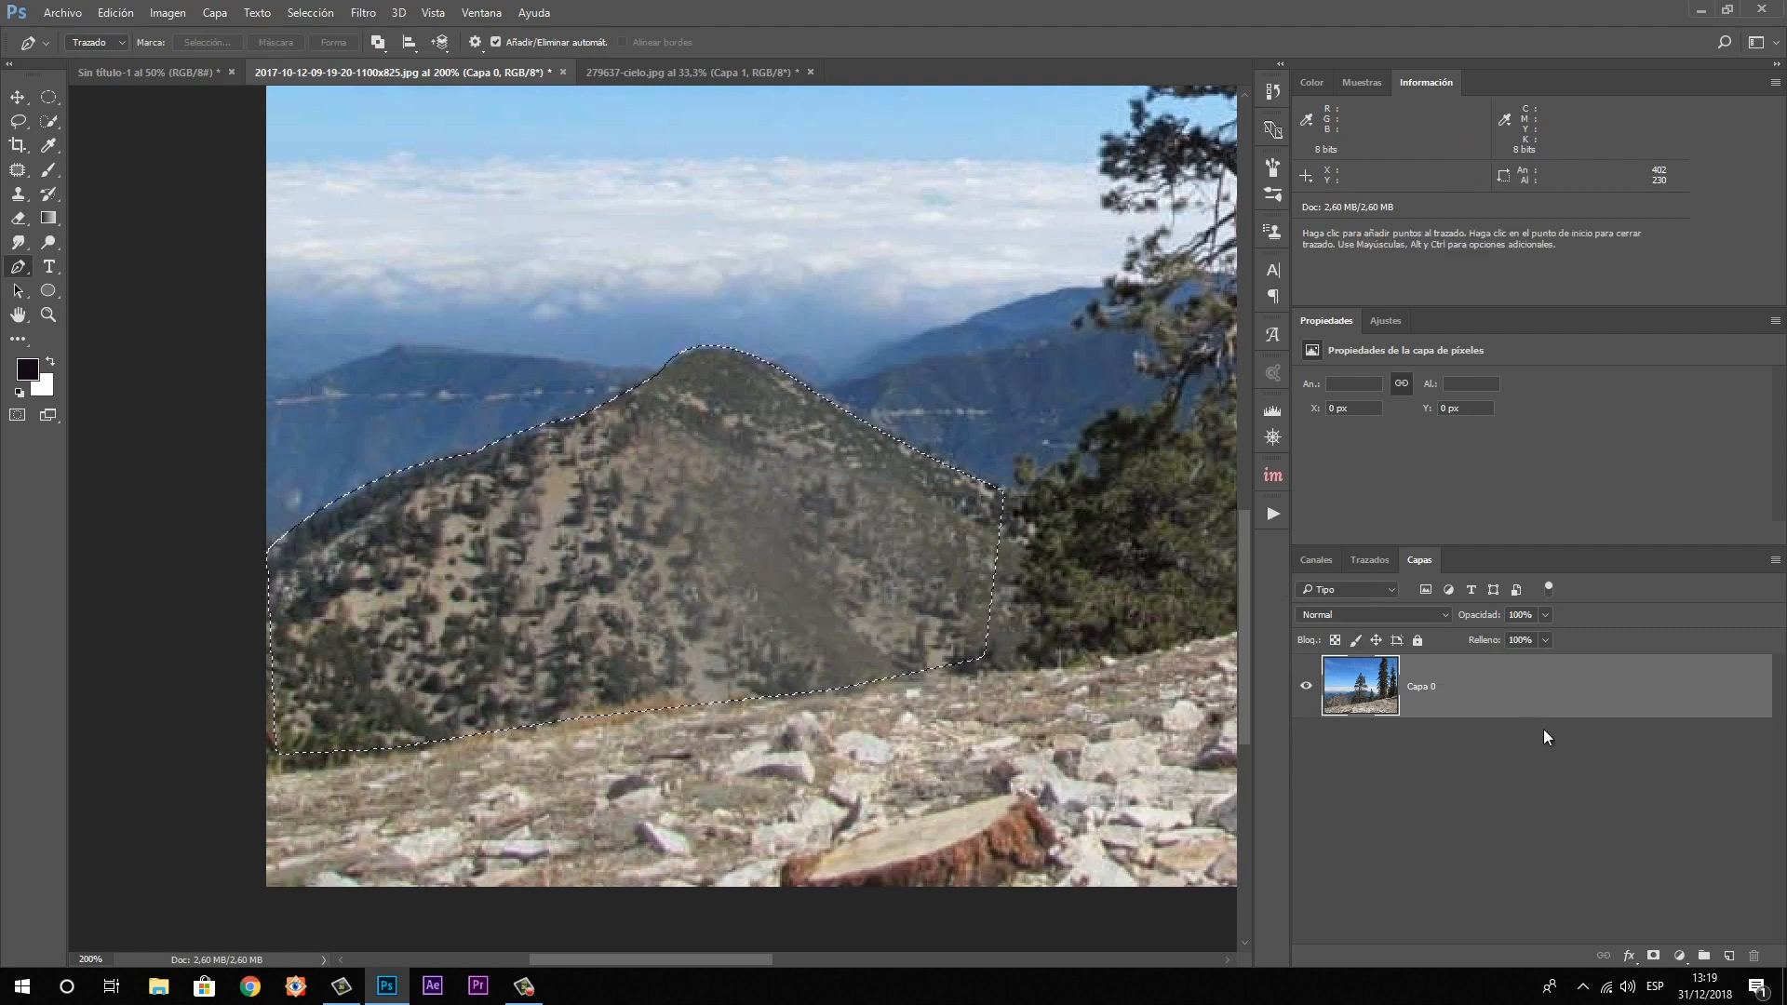
Copy the selected hill to a new layer for viewing in isolation, and merge it back into Capa 0
key("ctrl")
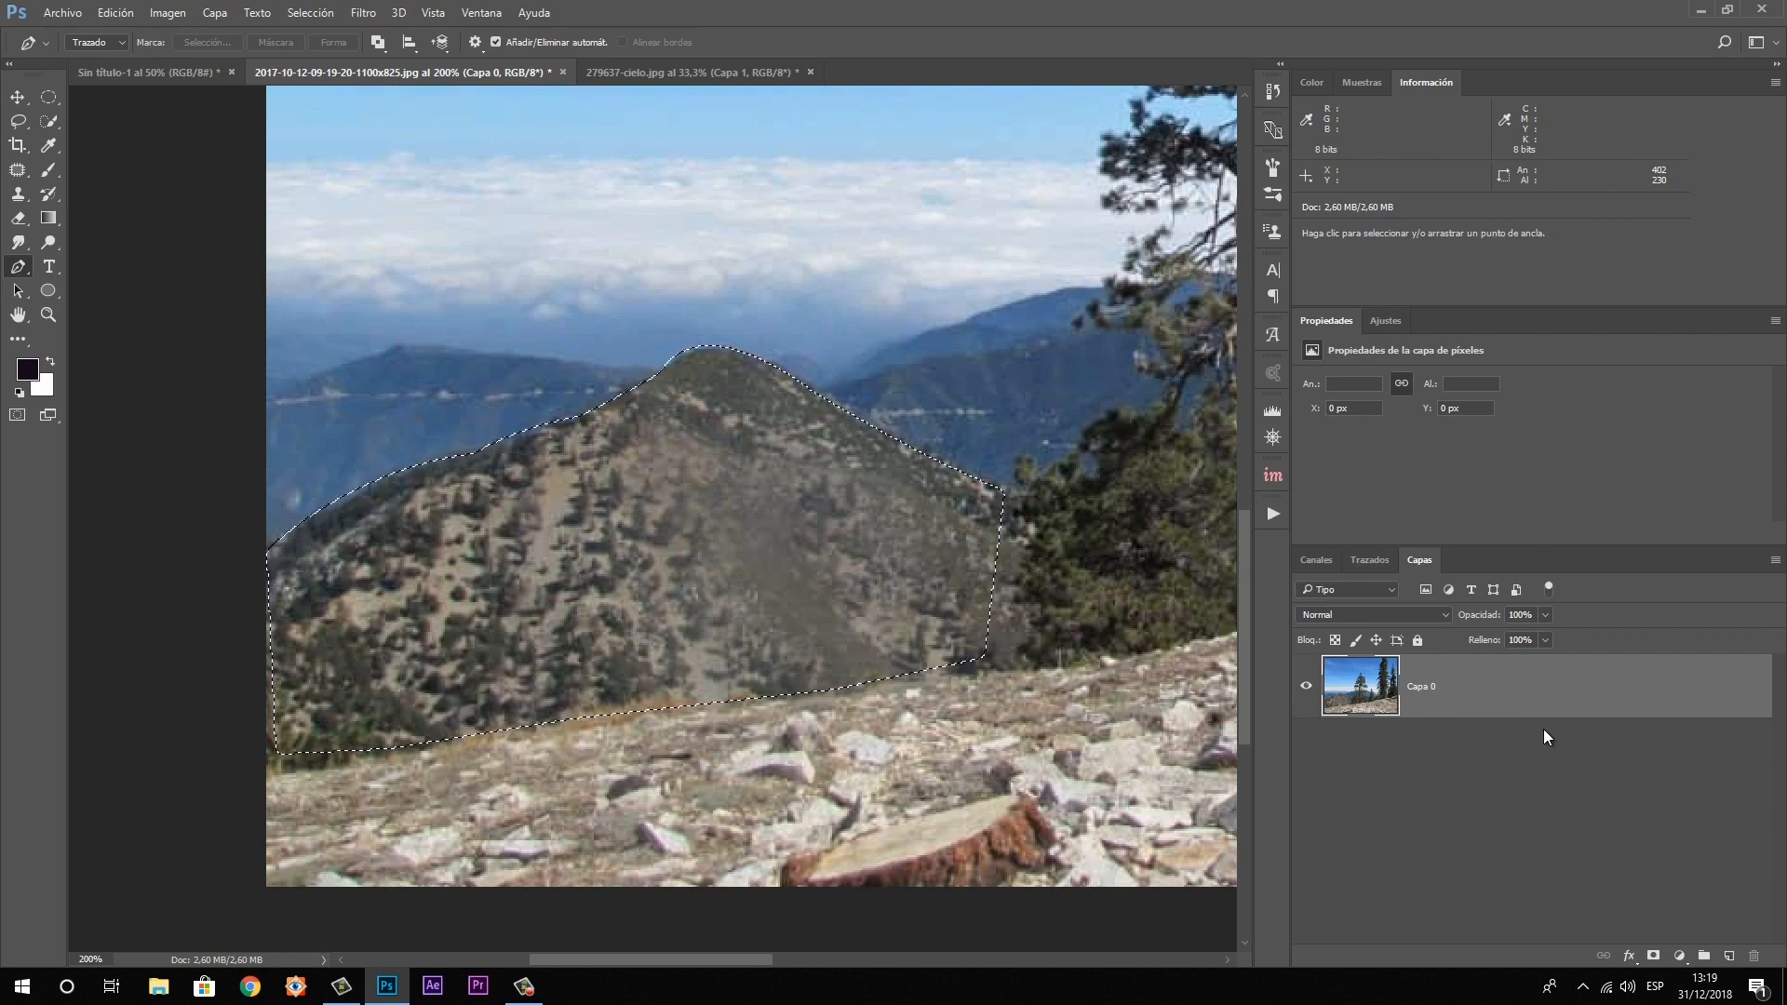
key("ctrl+j")
left_click(1304, 755)
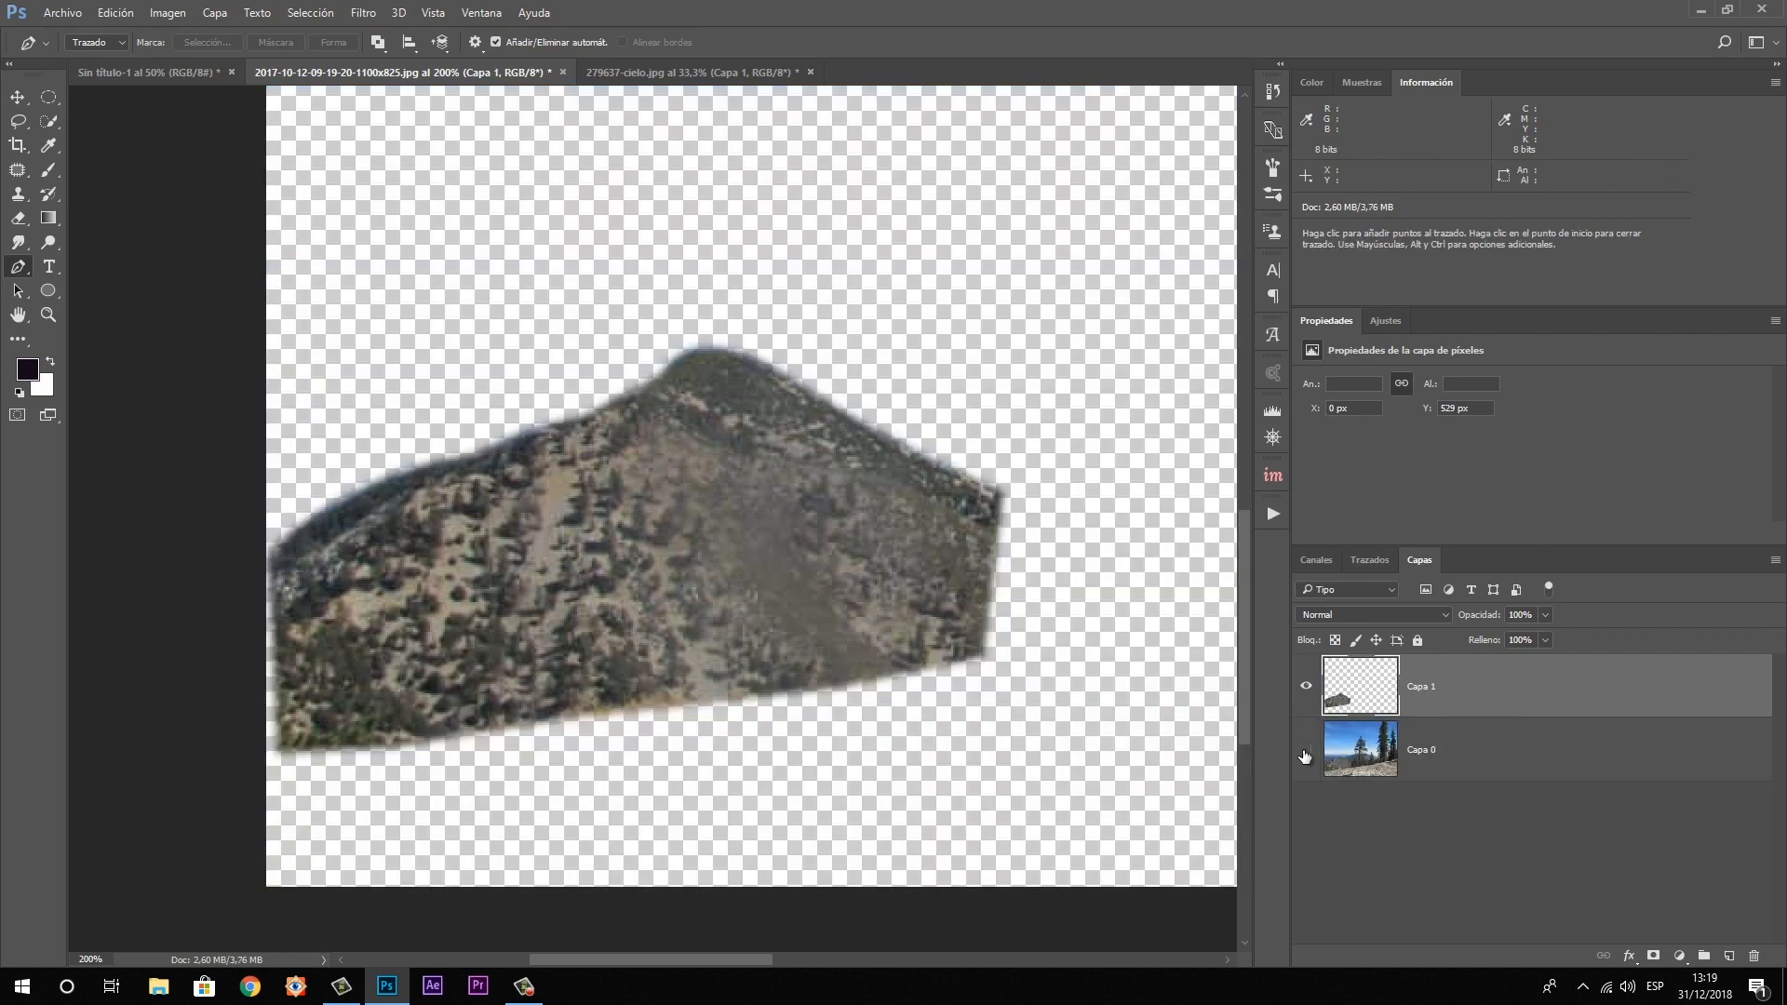
left_click(1305, 749)
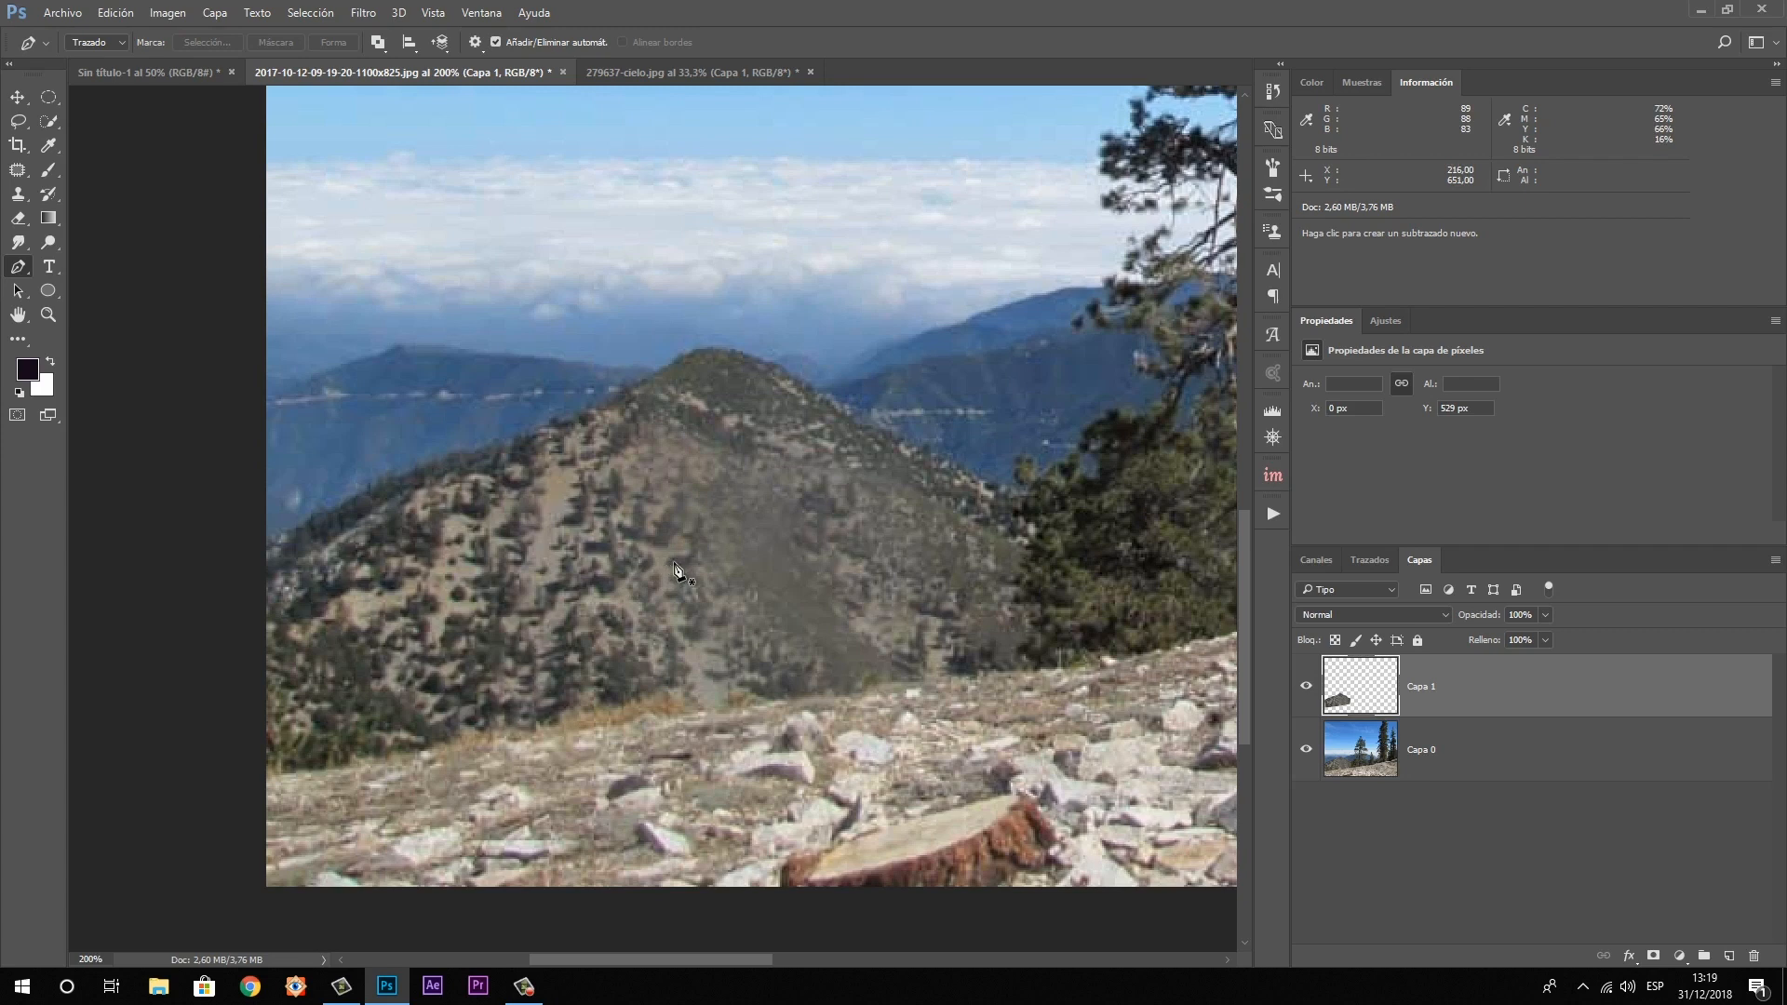
key("ctrl+e")
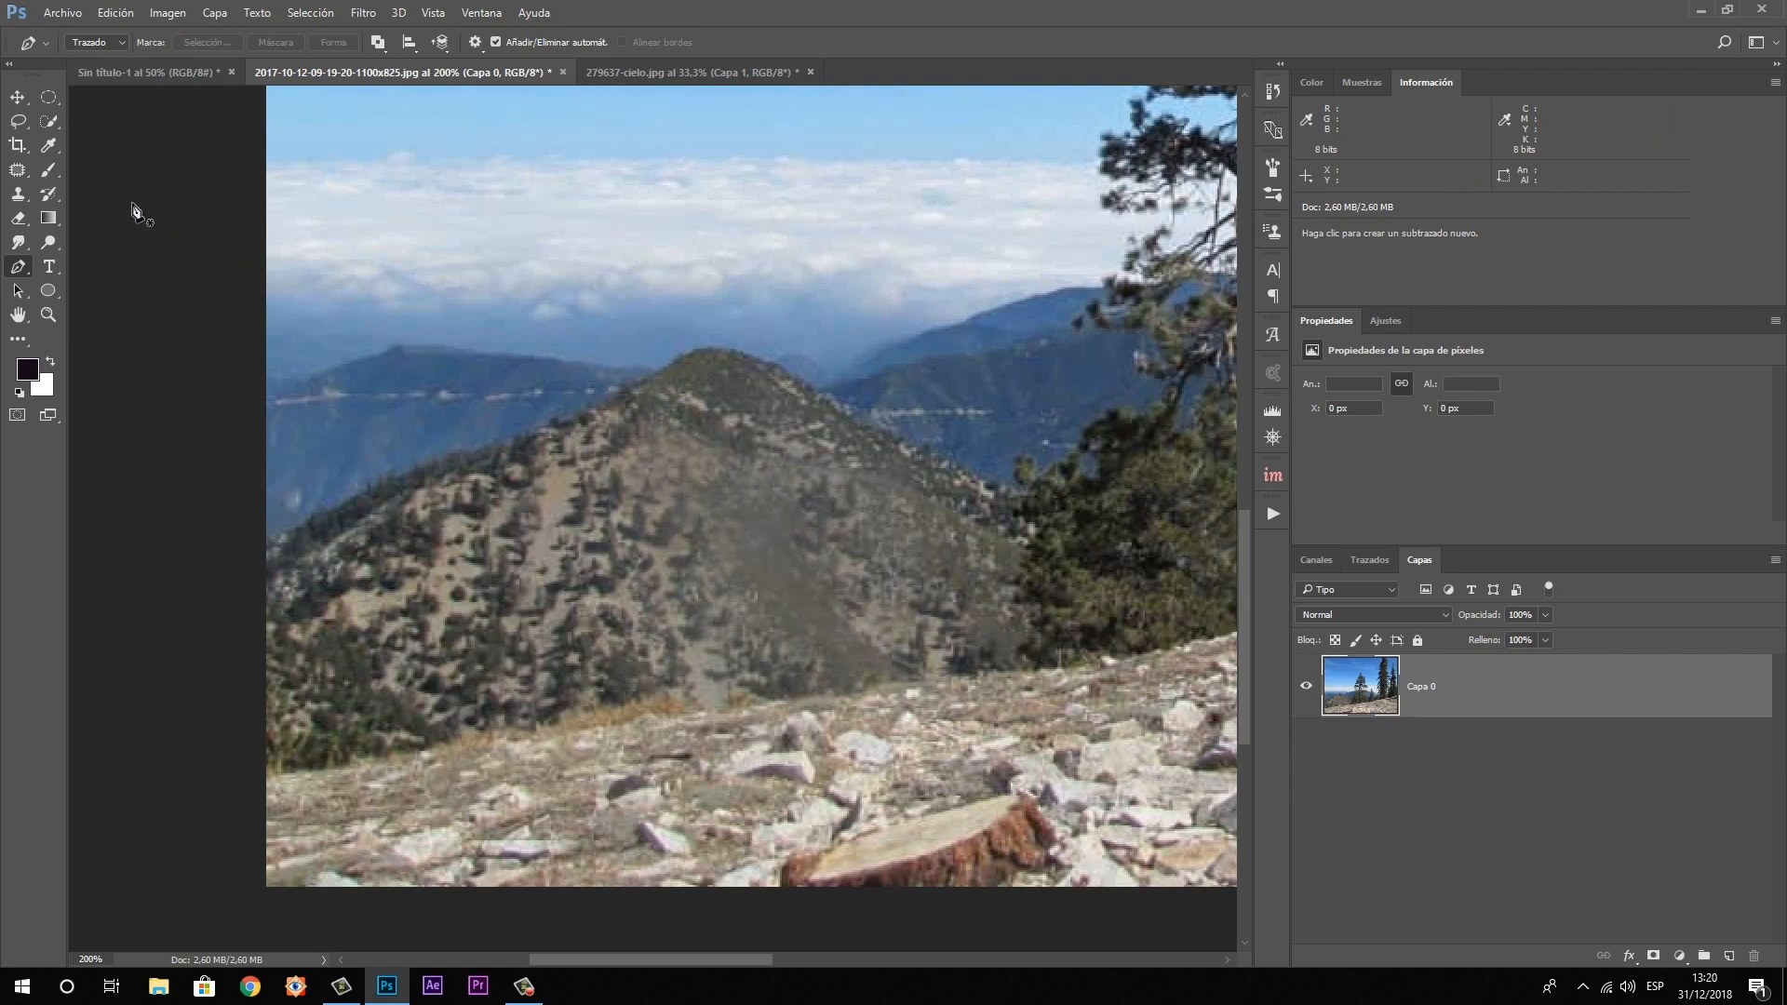
Remove the dark twig on the rocky ground below the hill using the Spot Healing Brush at size 11
left_click(16, 173)
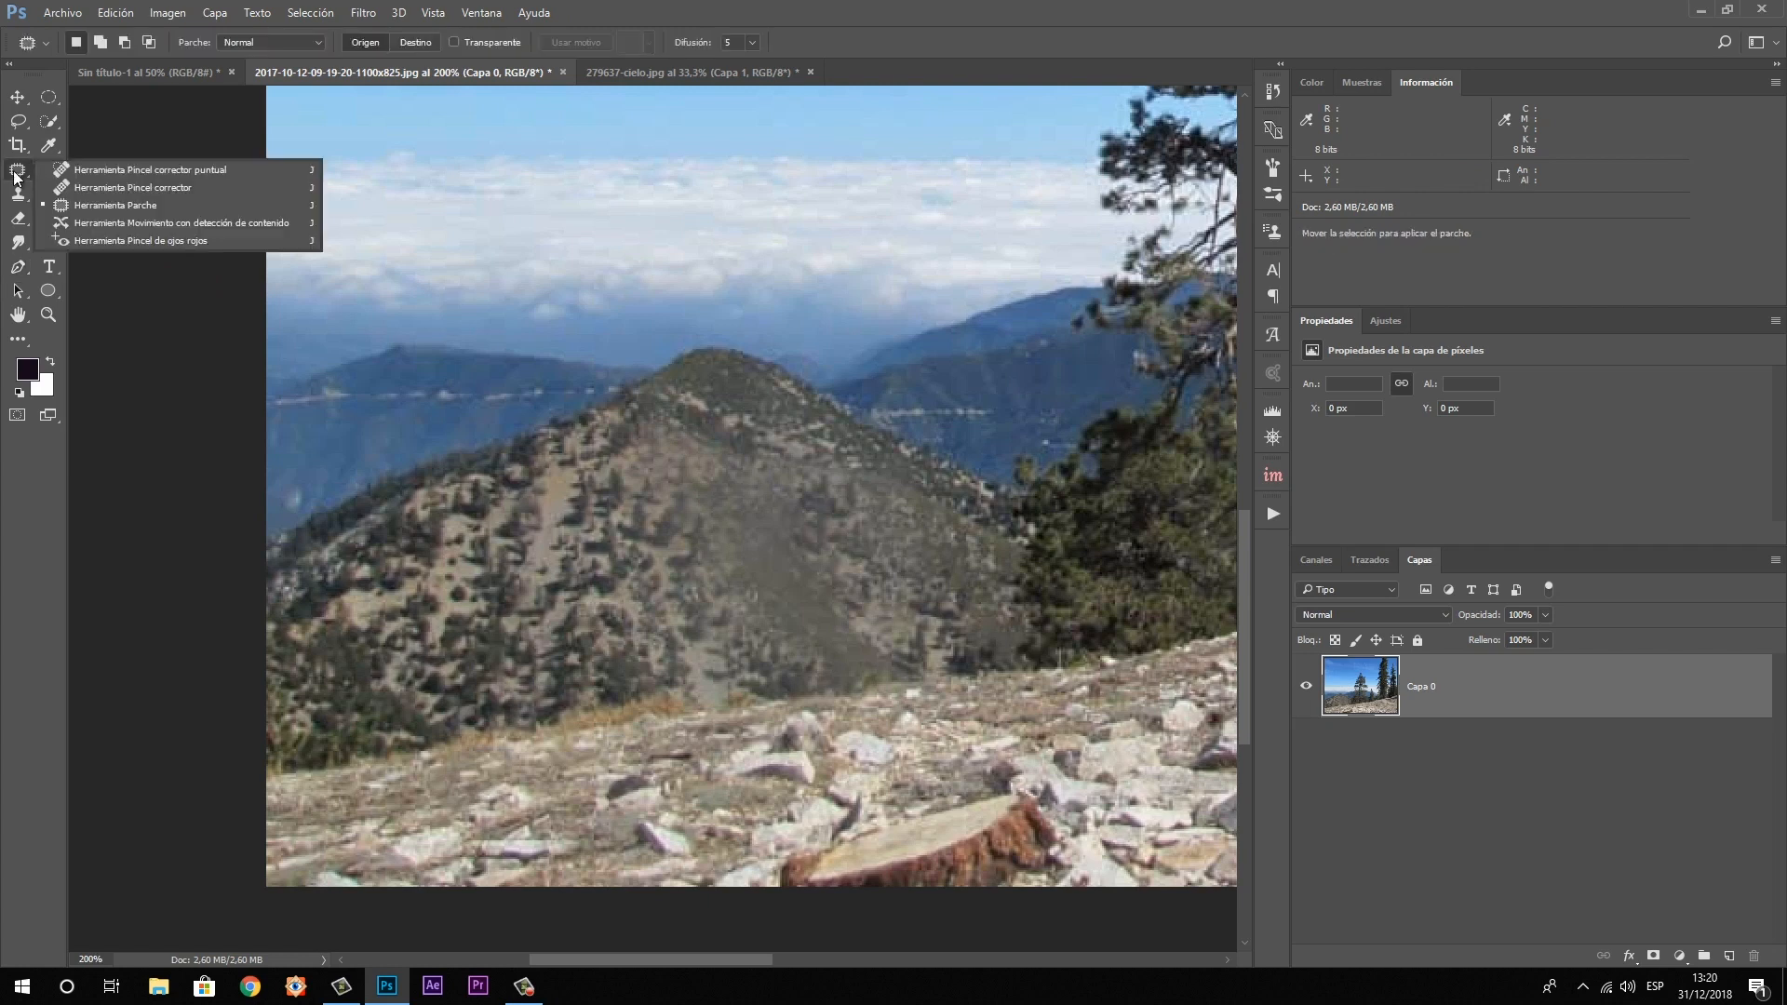
left_click(161, 170)
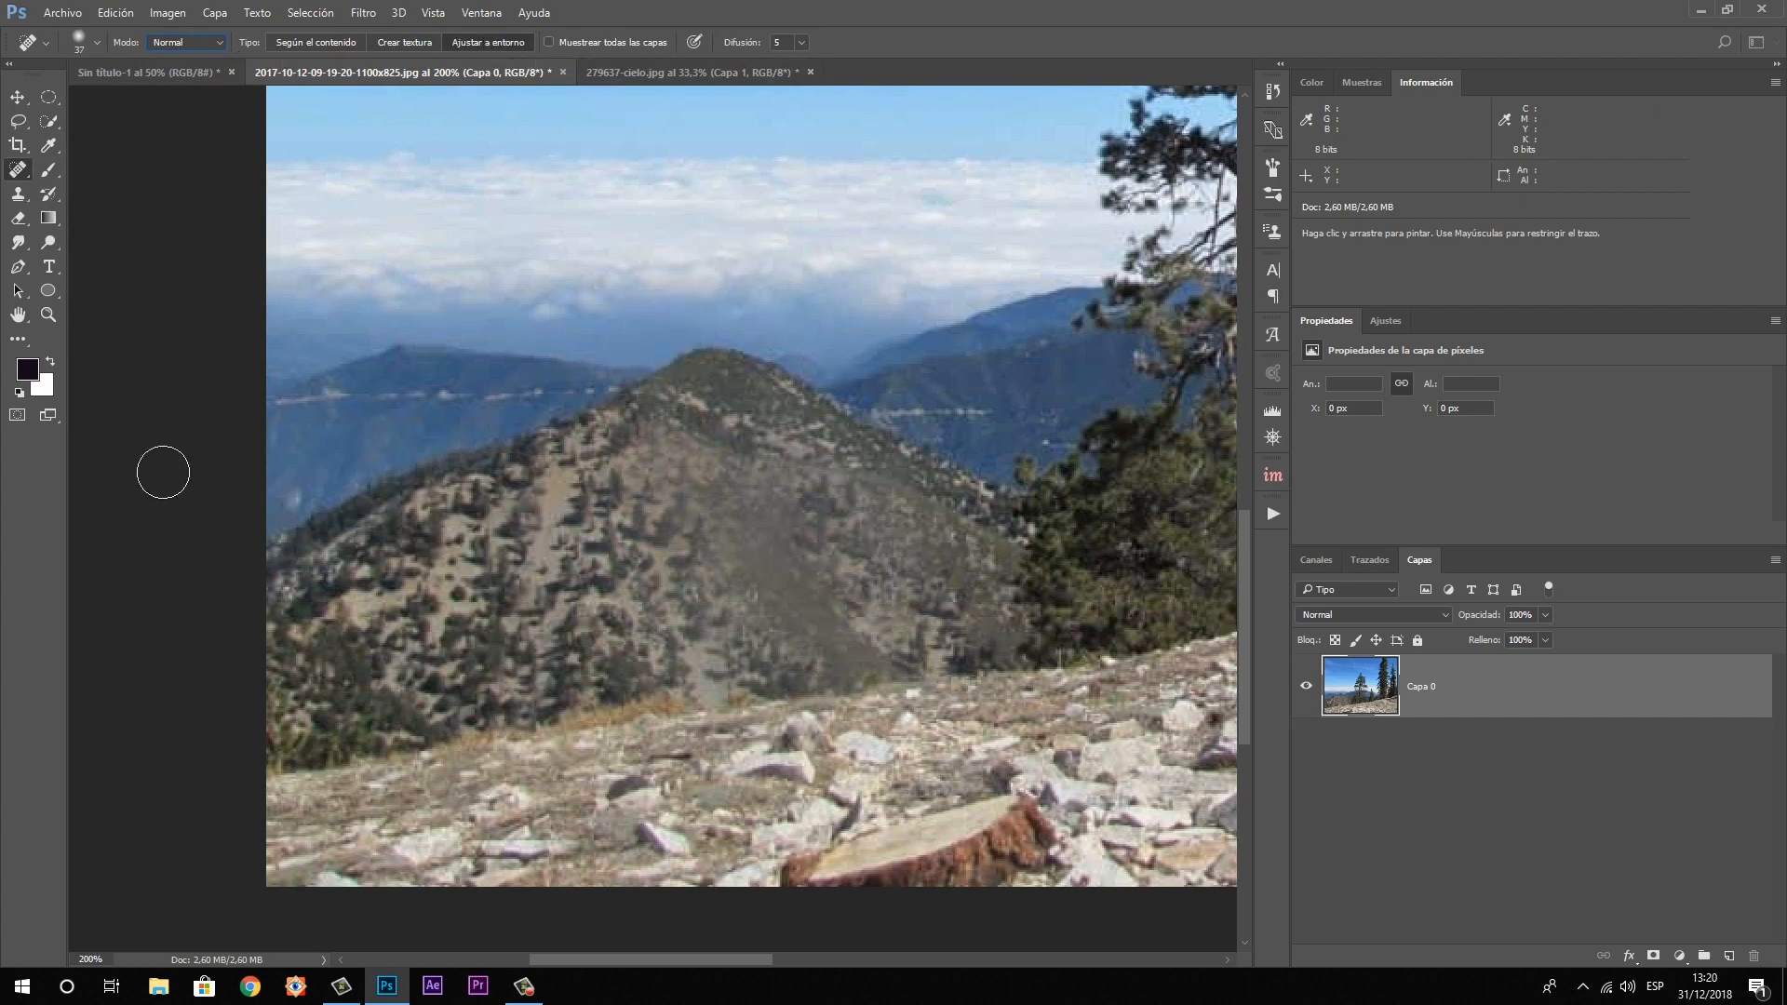
left_click(49, 314)
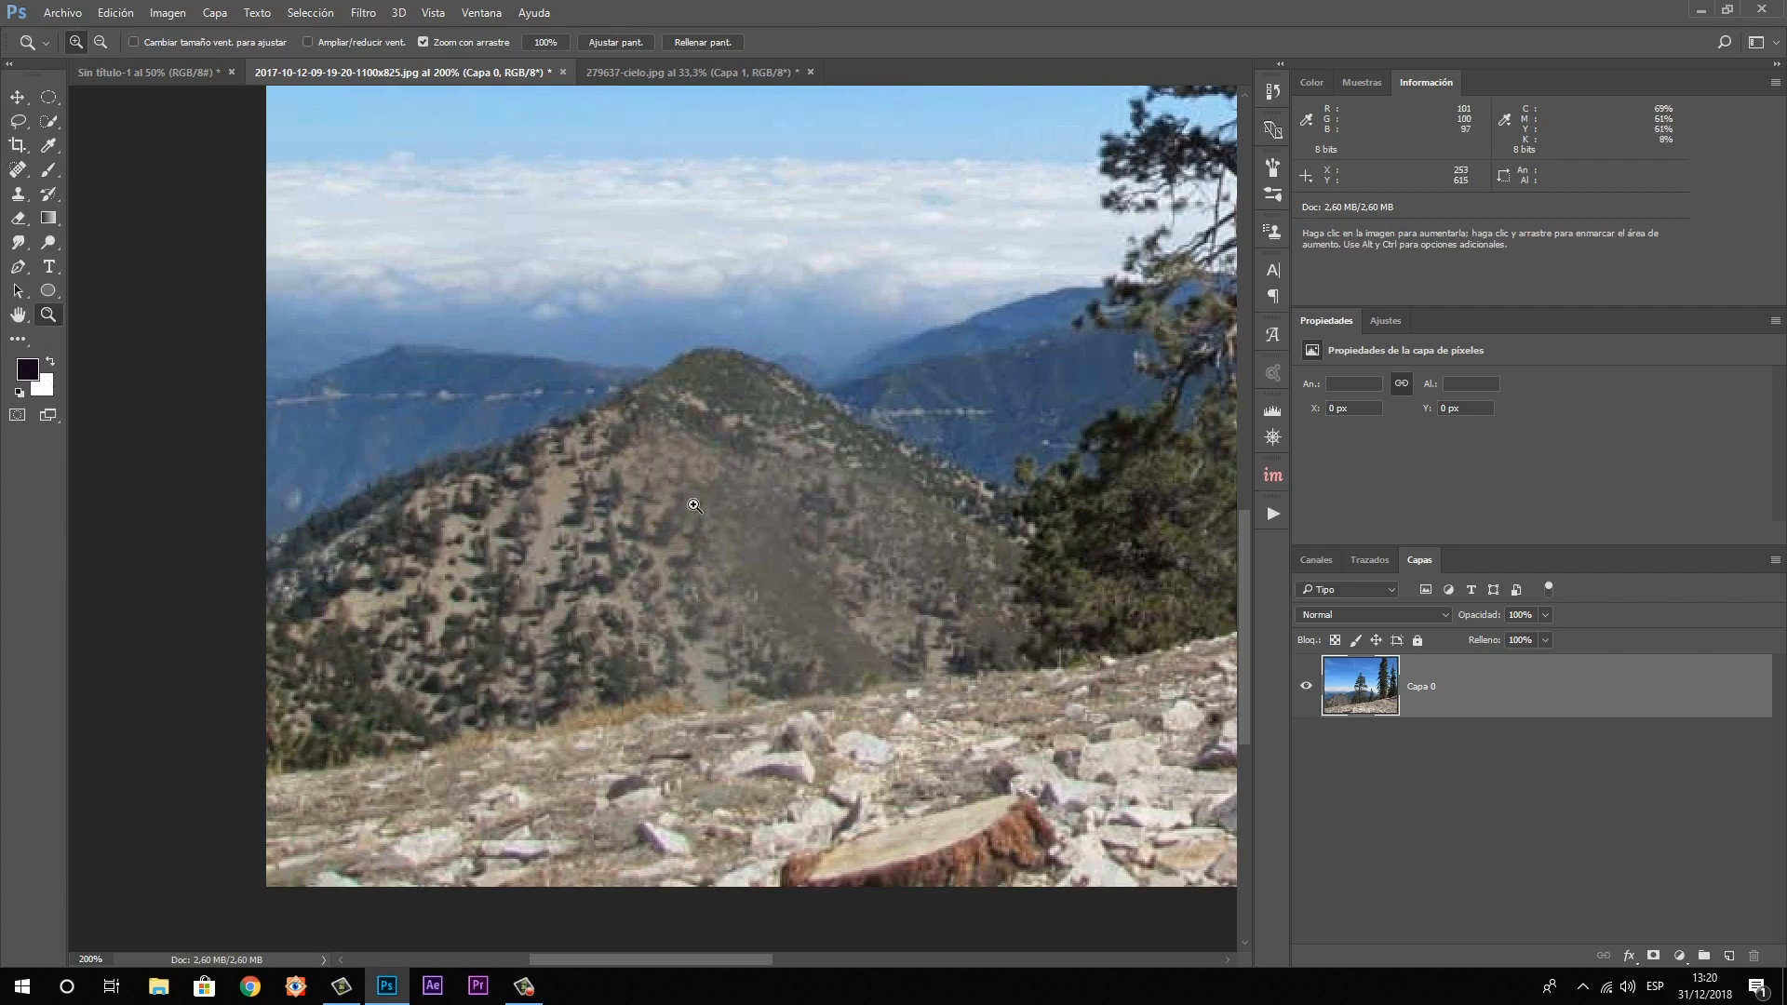
scroll(878, 658, "down", 3)
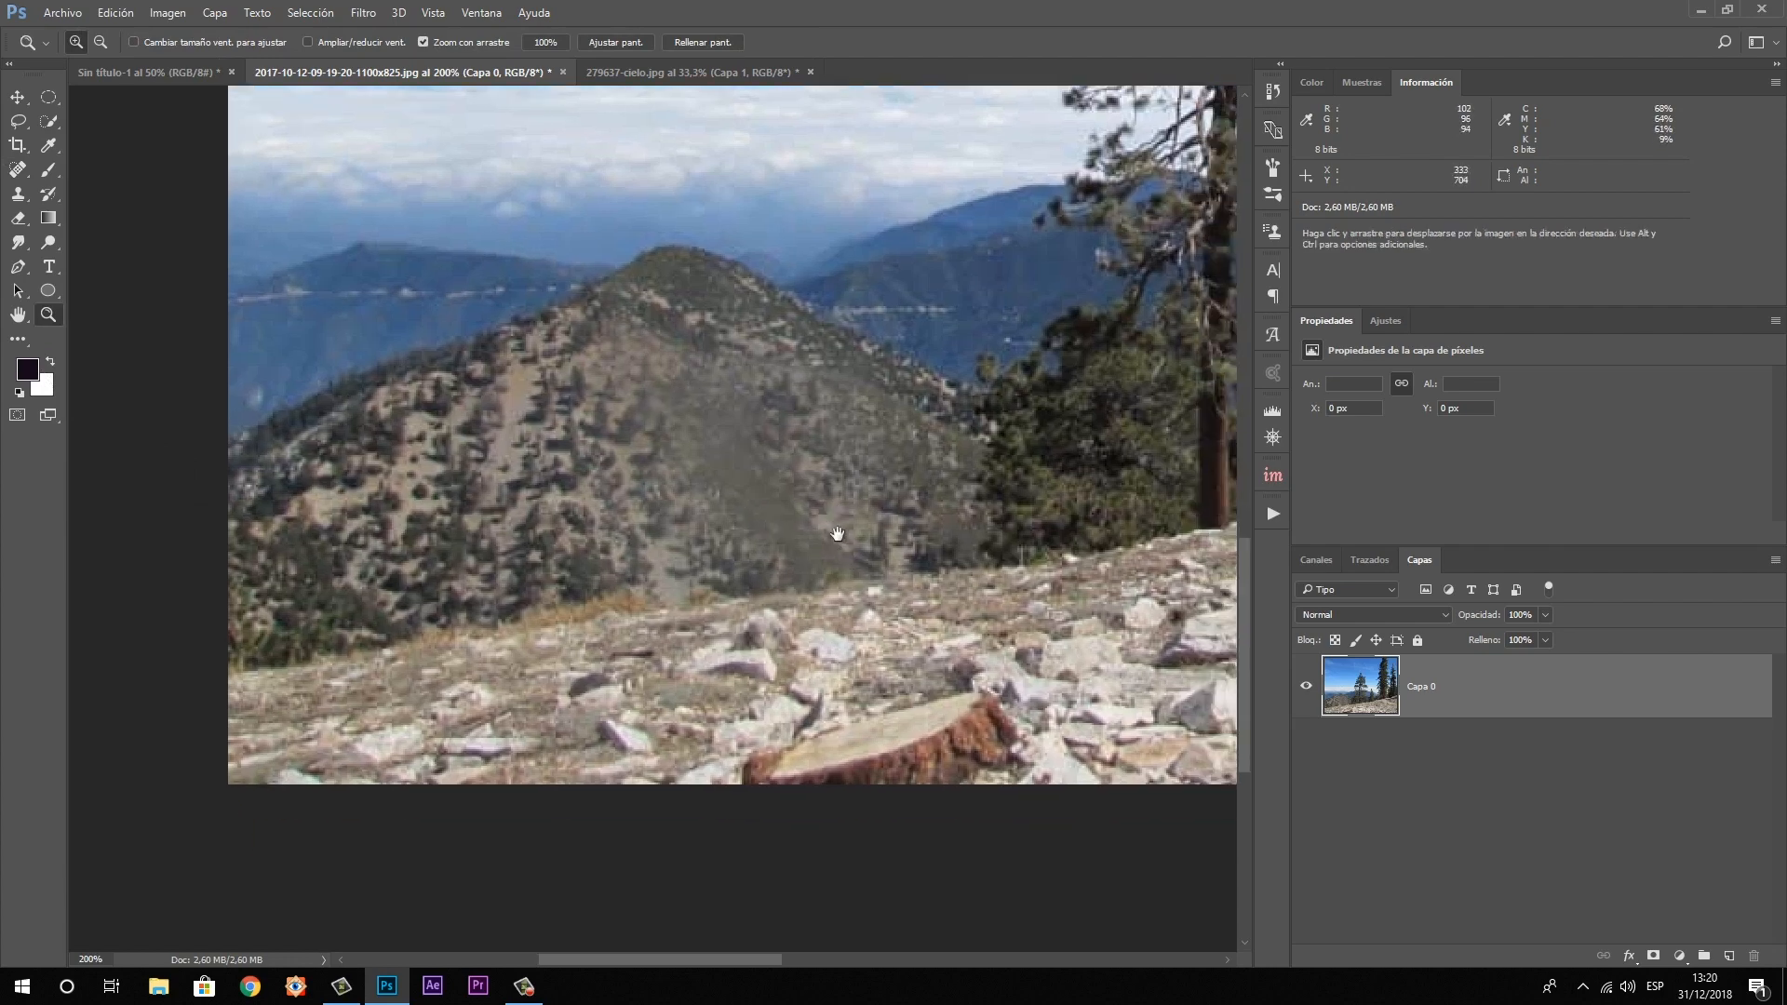
left_click(625, 632)
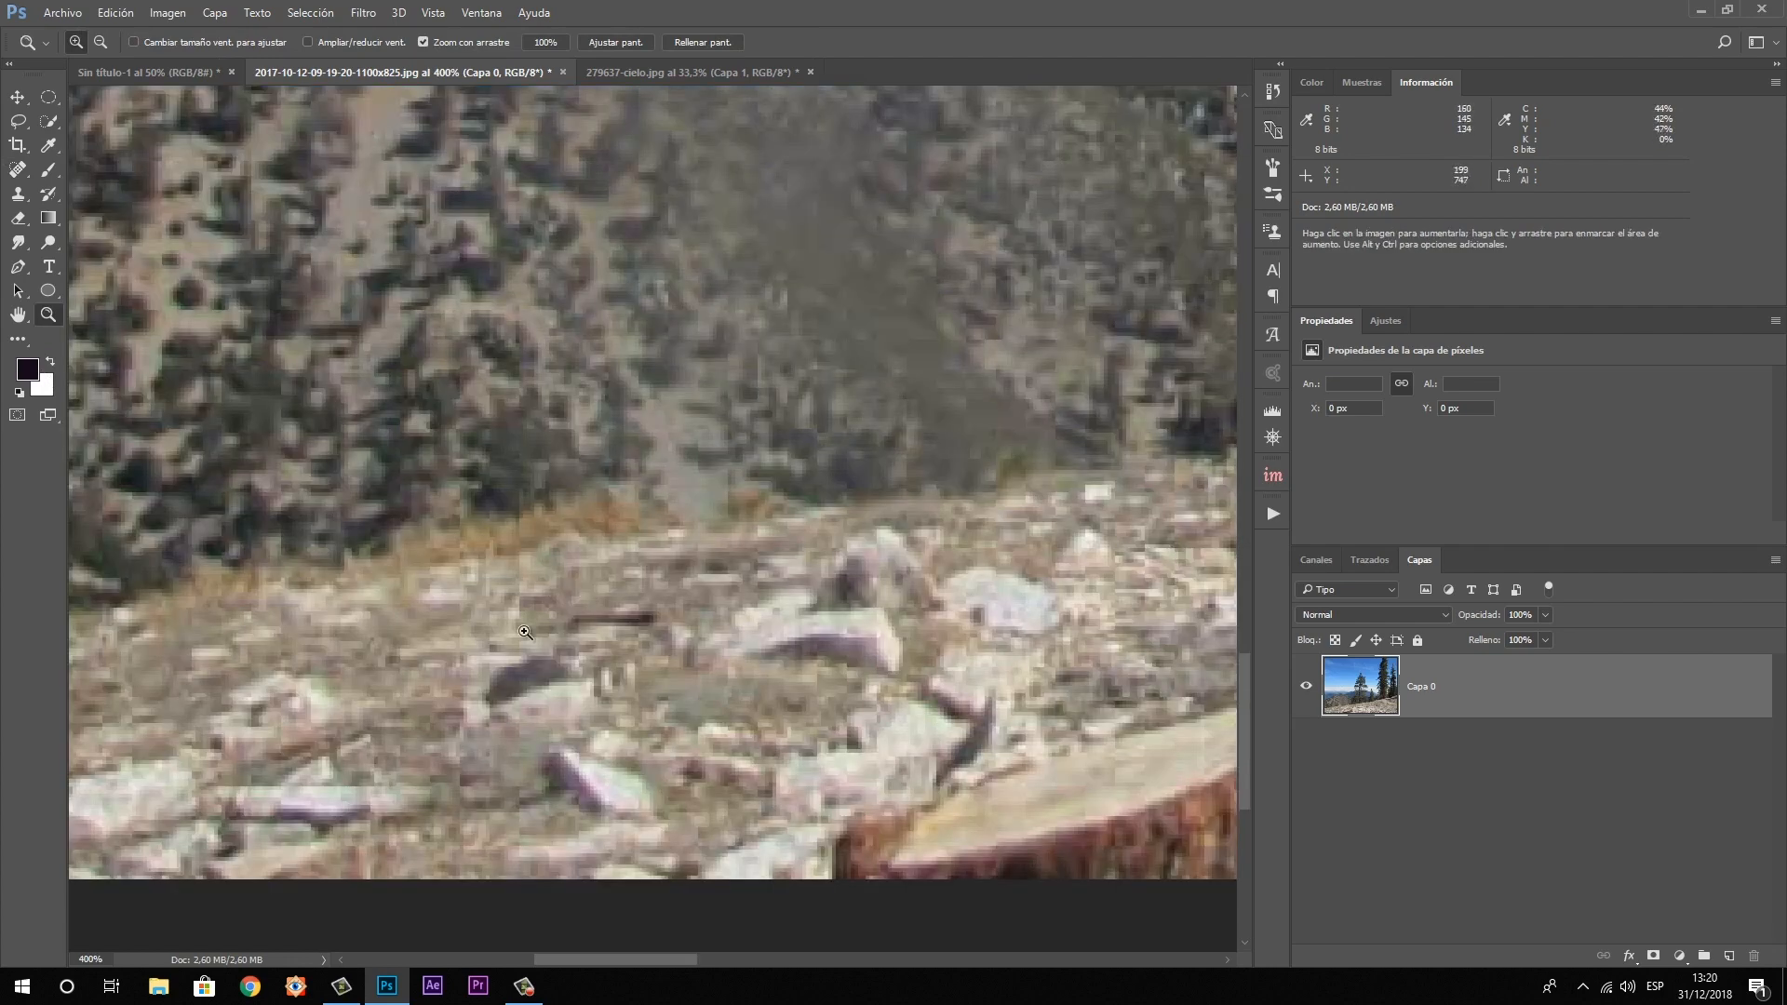
left_click(17, 168)
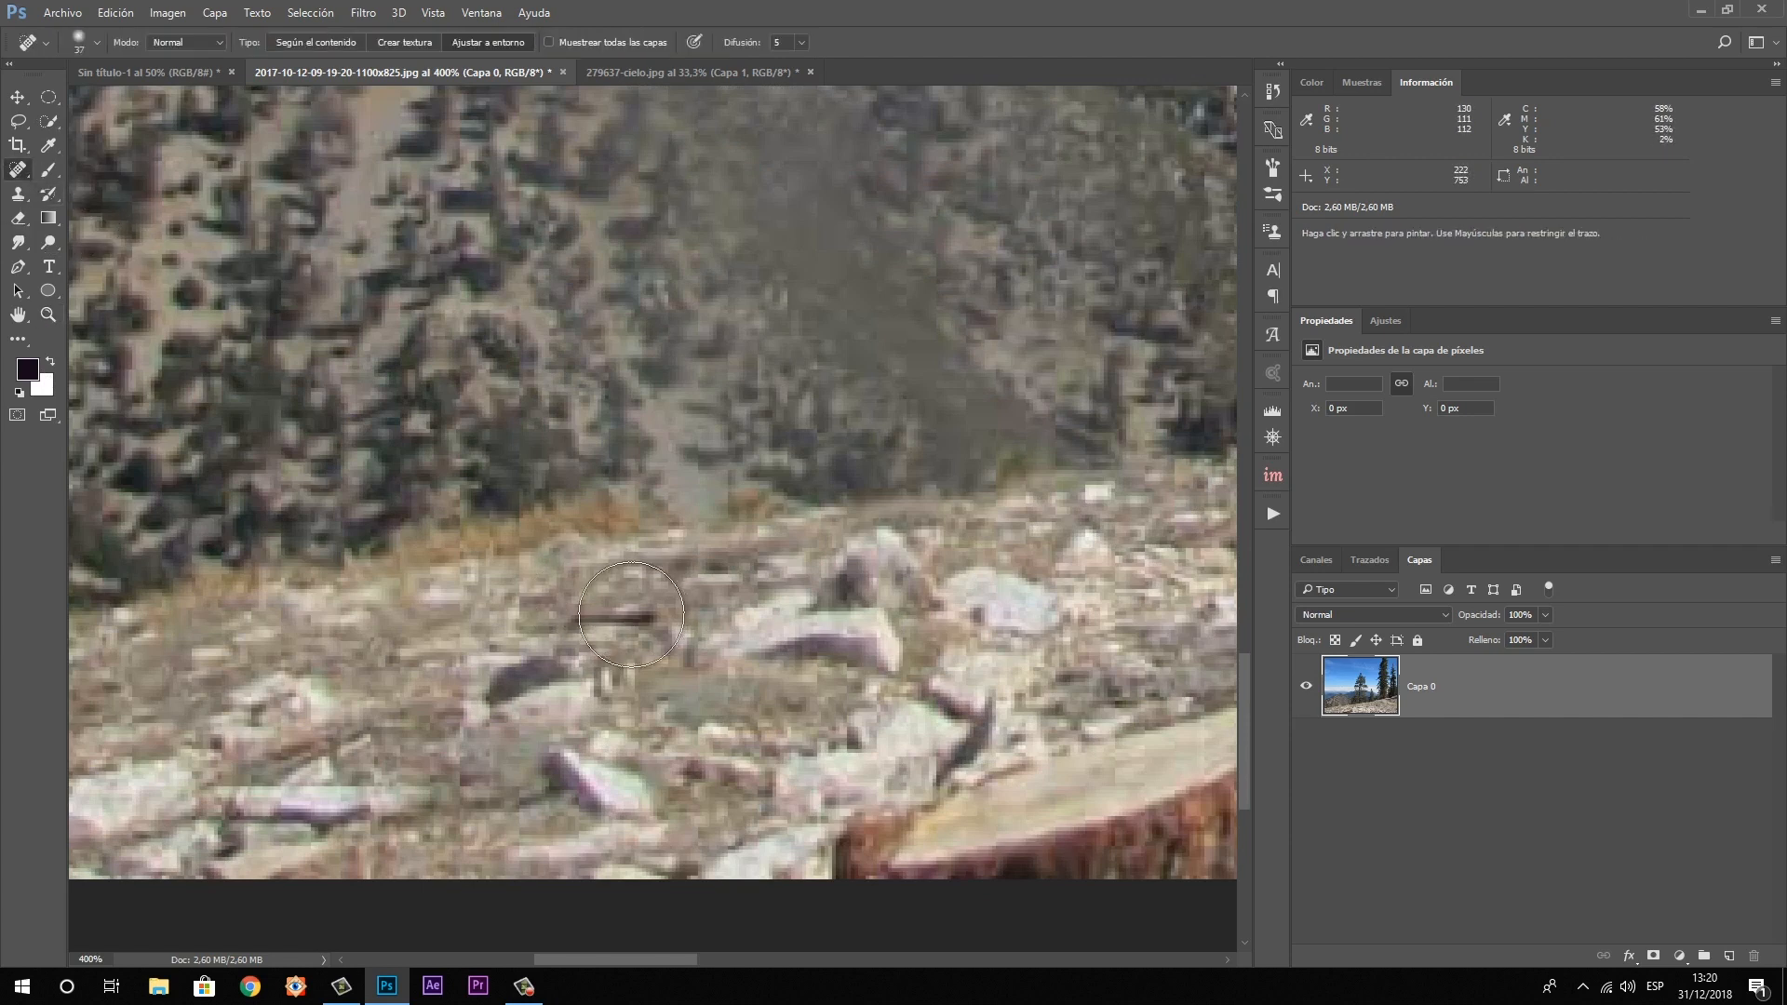
key("alt")
mouse_move(631, 615)
left_mouse_down()
mouse_move(554, 623)
mouse_move(656, 616)
mouse_move(581, 621)
mouse_move(668, 638)
left_mouse_up()
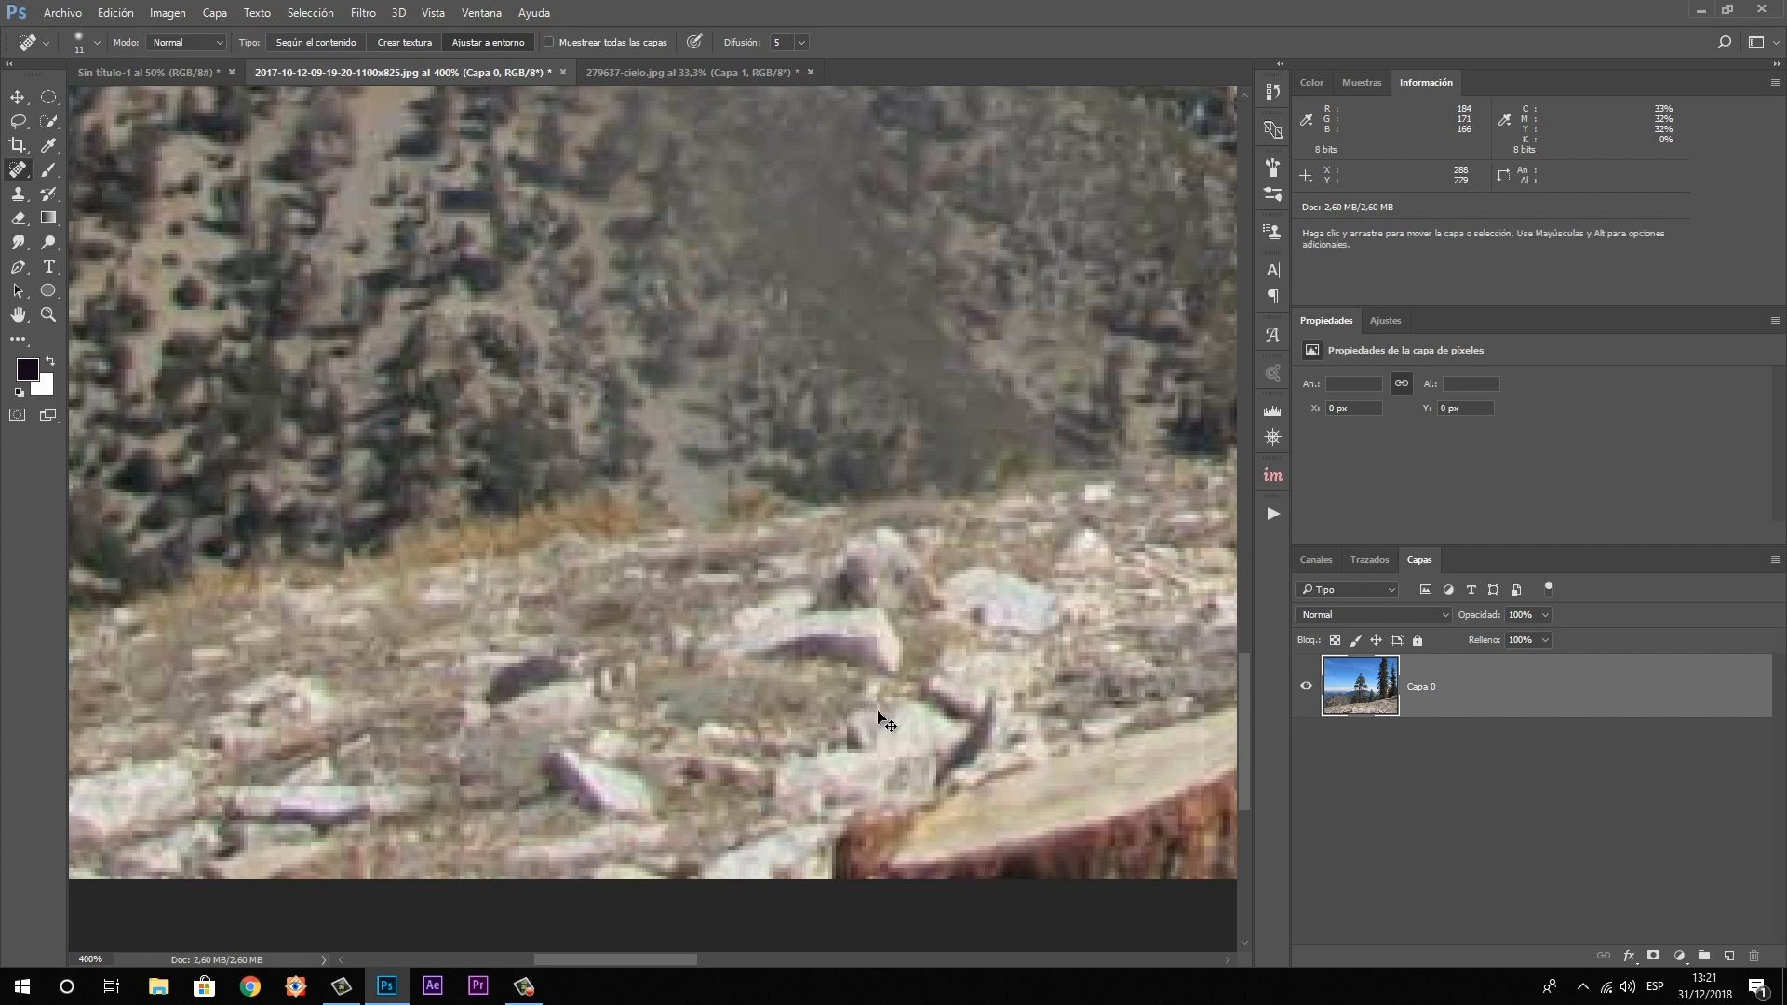
Compare the ground before and after the healing by undoing and redoing the correction
key("ctrl+z")
key("ctrl+z")
key("ctrl+z")
key("ctrl+z")
Remove the light elongated rock beside the dirt path using the Spot Healing Brush at size 18
left_click(48, 316)
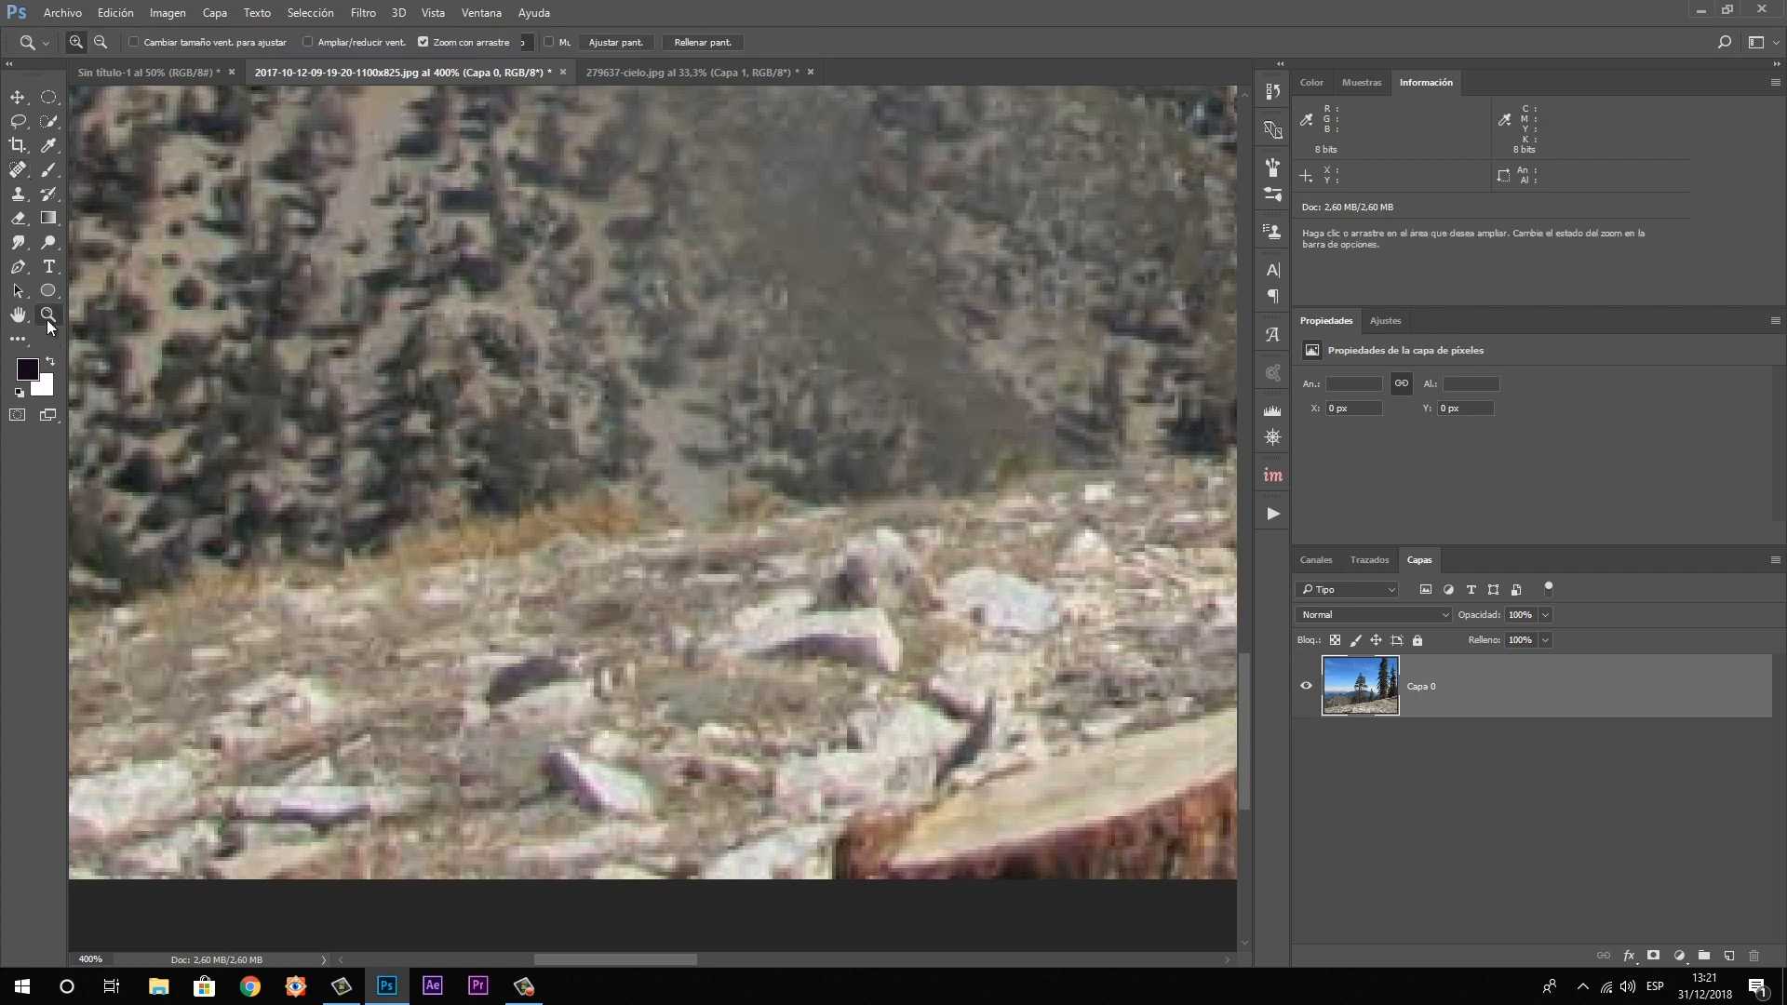
key("ctrl+1")
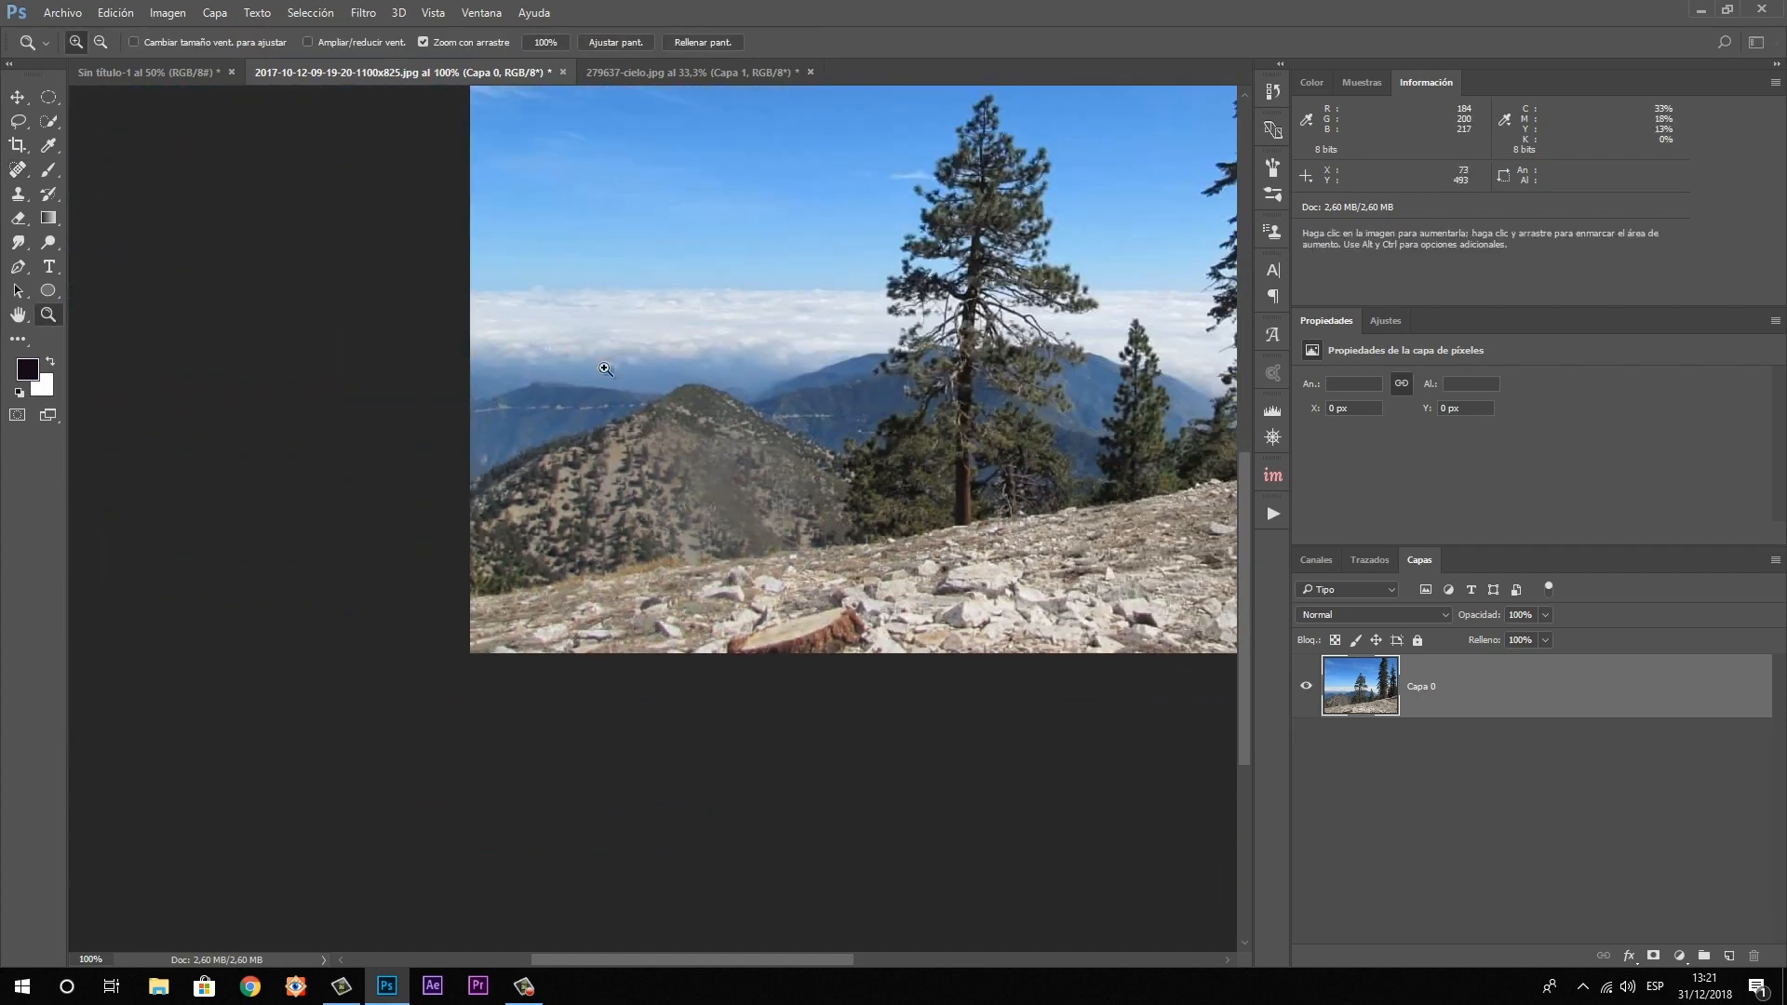
left_click_drag(994, 354, 694, 288)
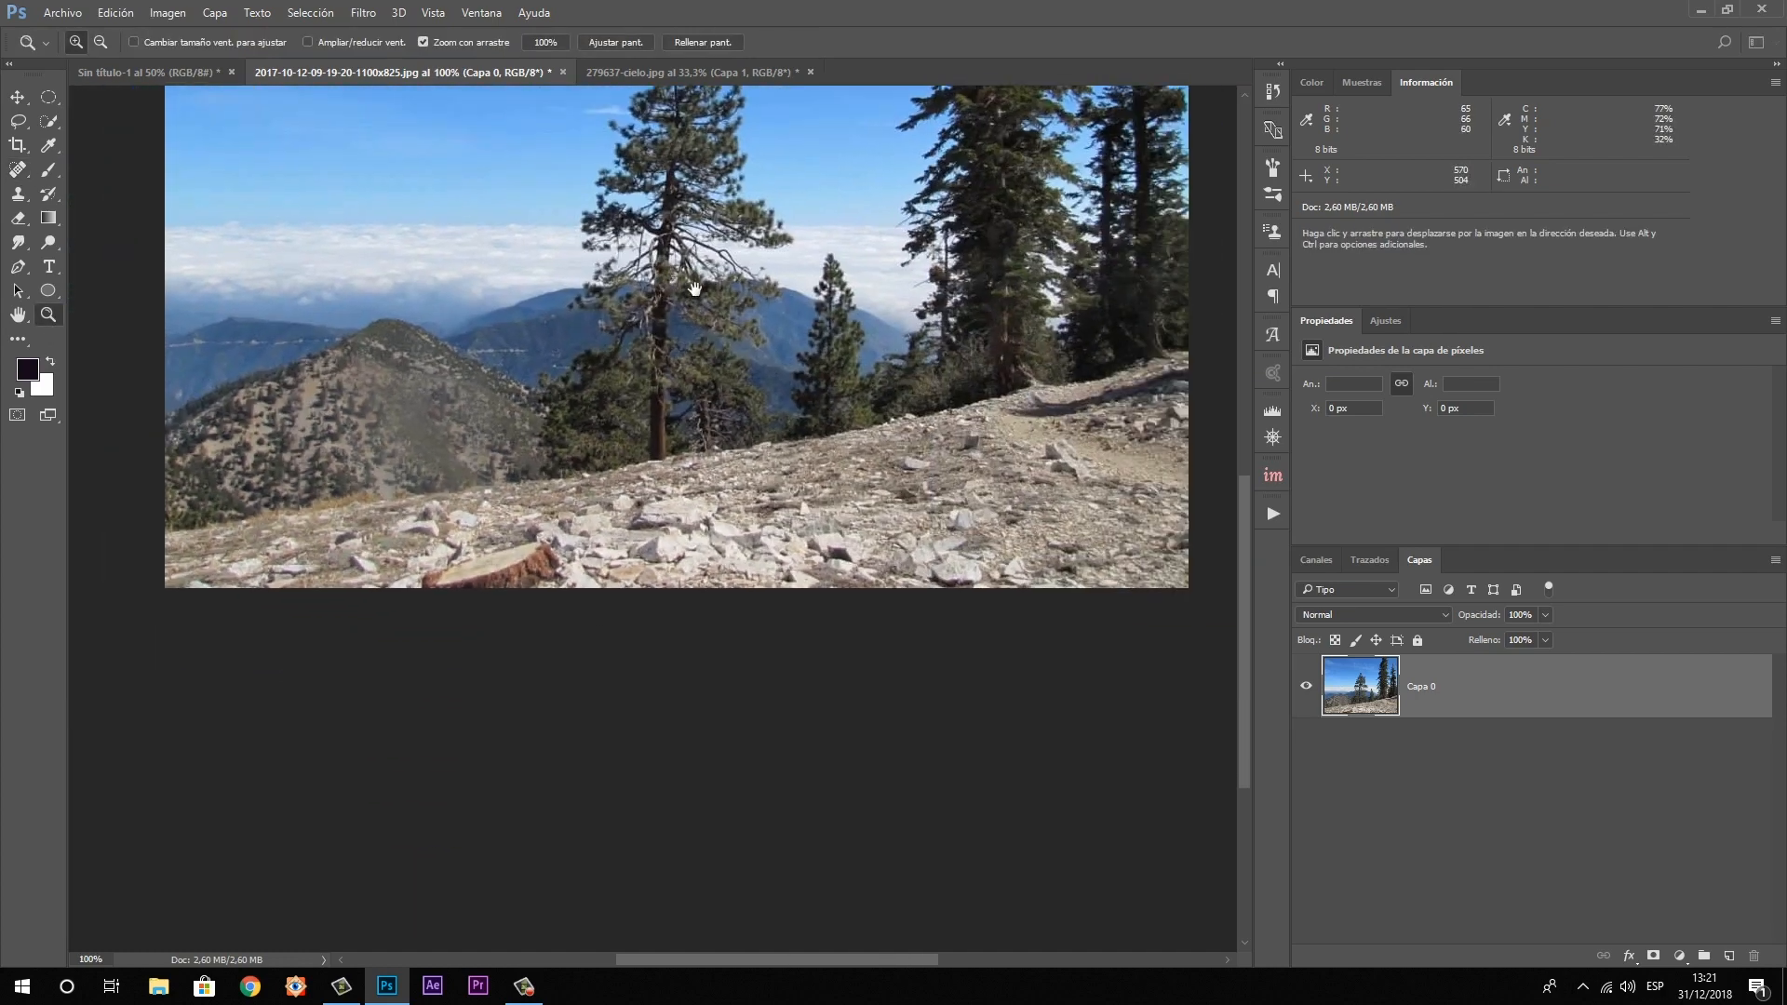
left_click_drag(1076, 446, 987, 458)
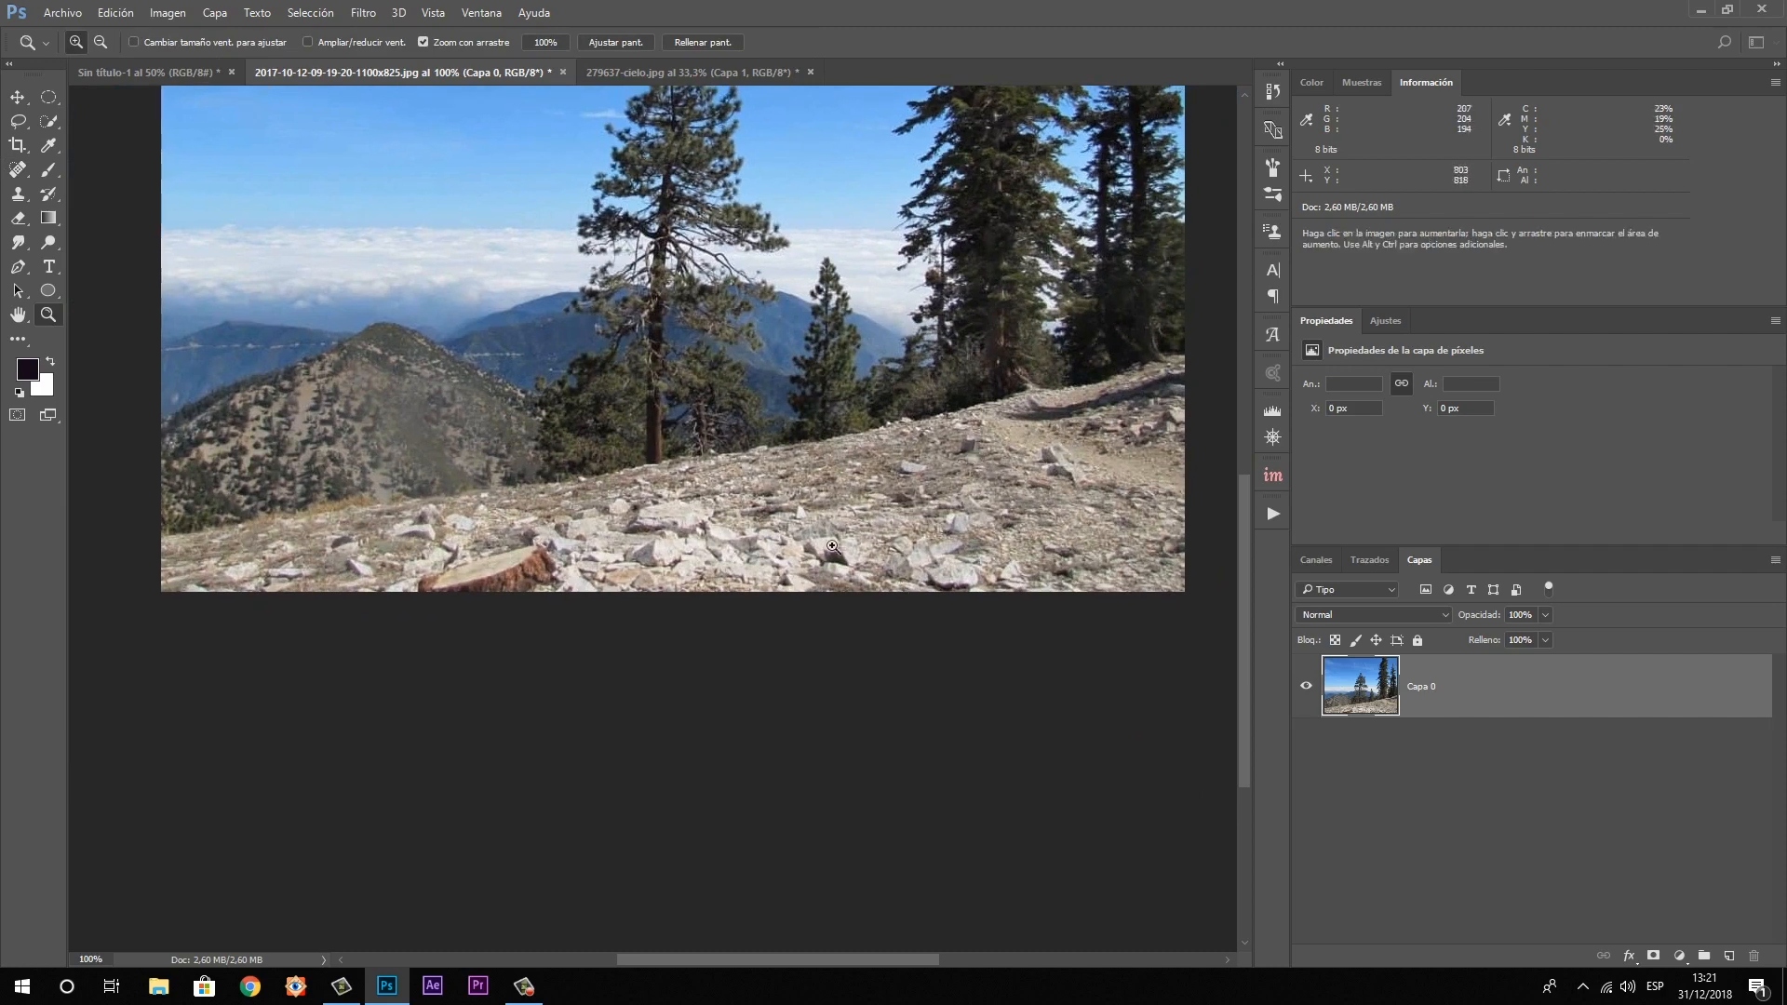
left_click_drag(1079, 537, 1083, 465)
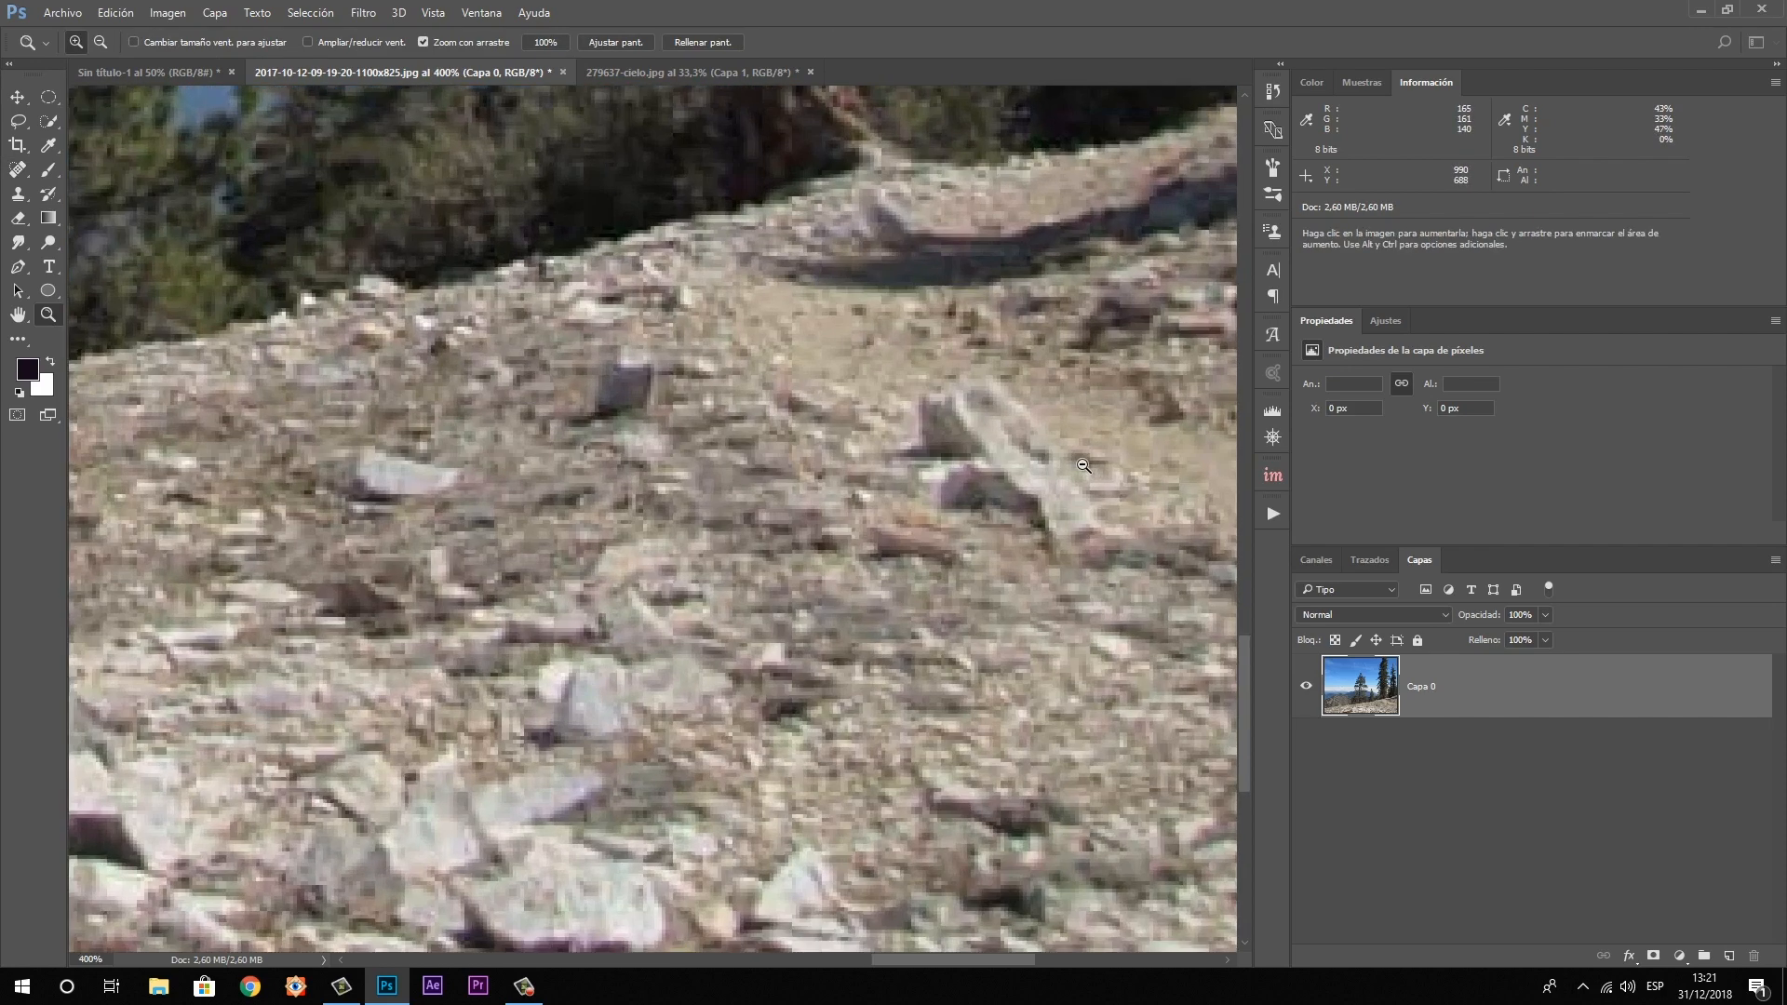
key("alt")
left_click(1083, 465, "alt")
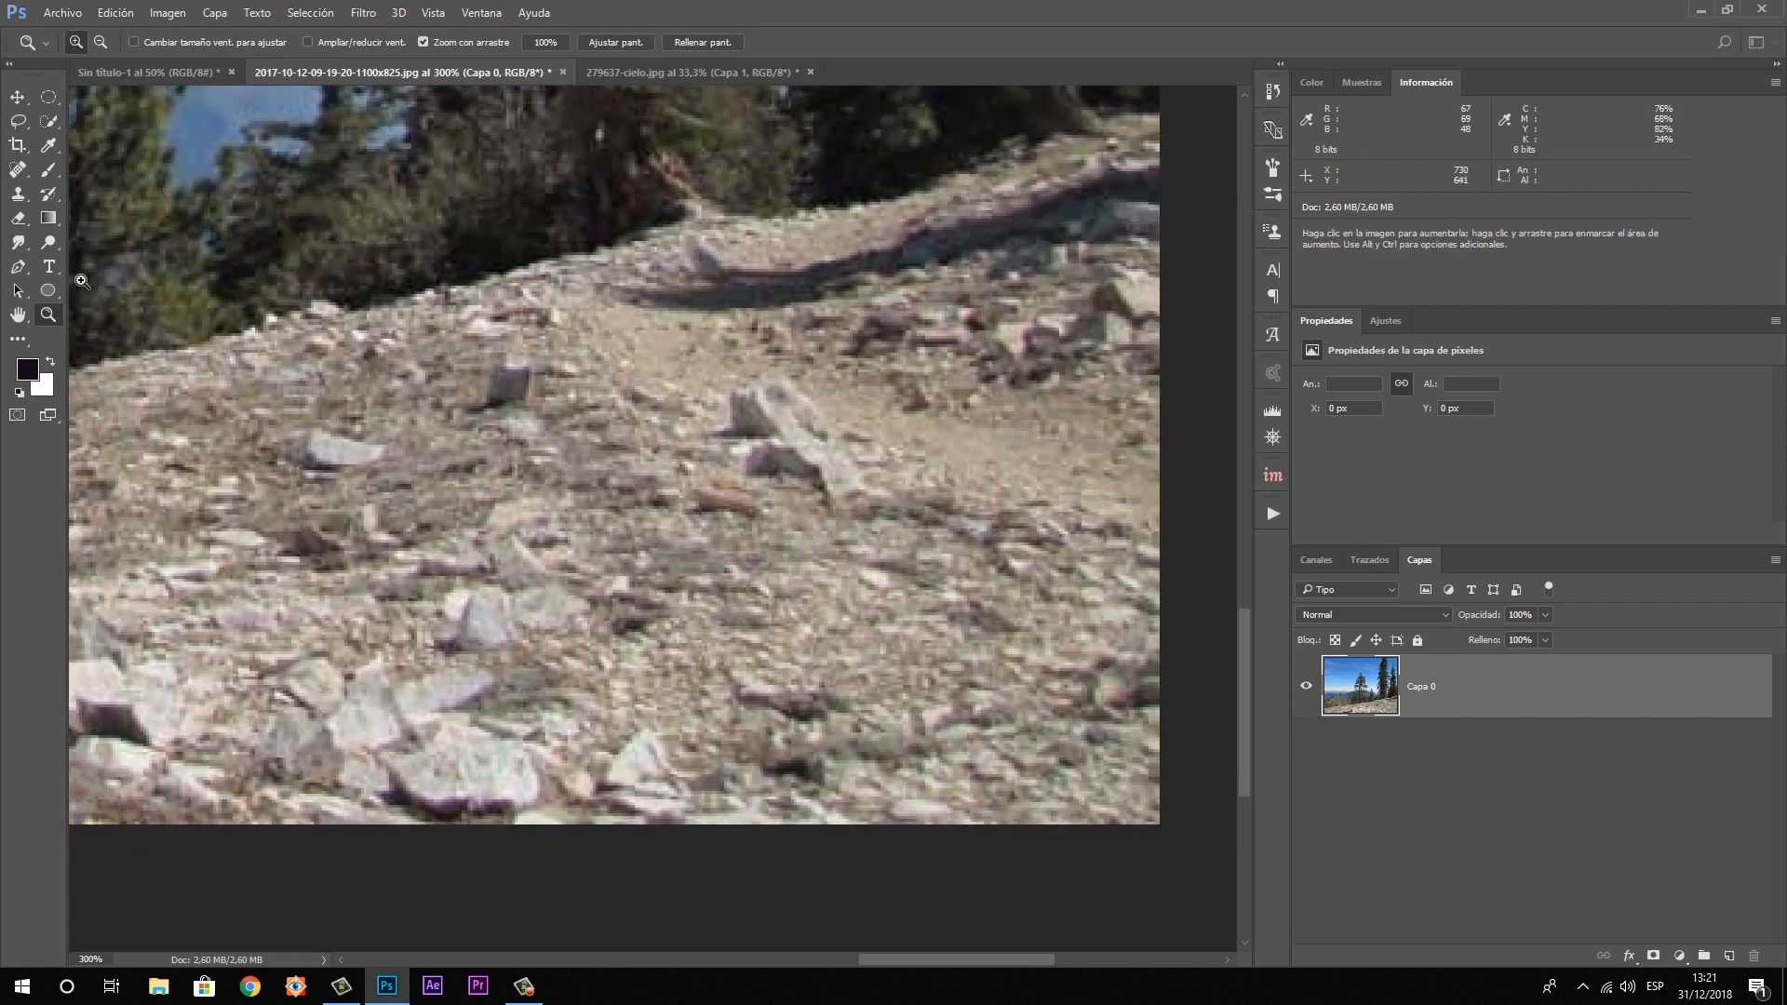
left_click(17, 169)
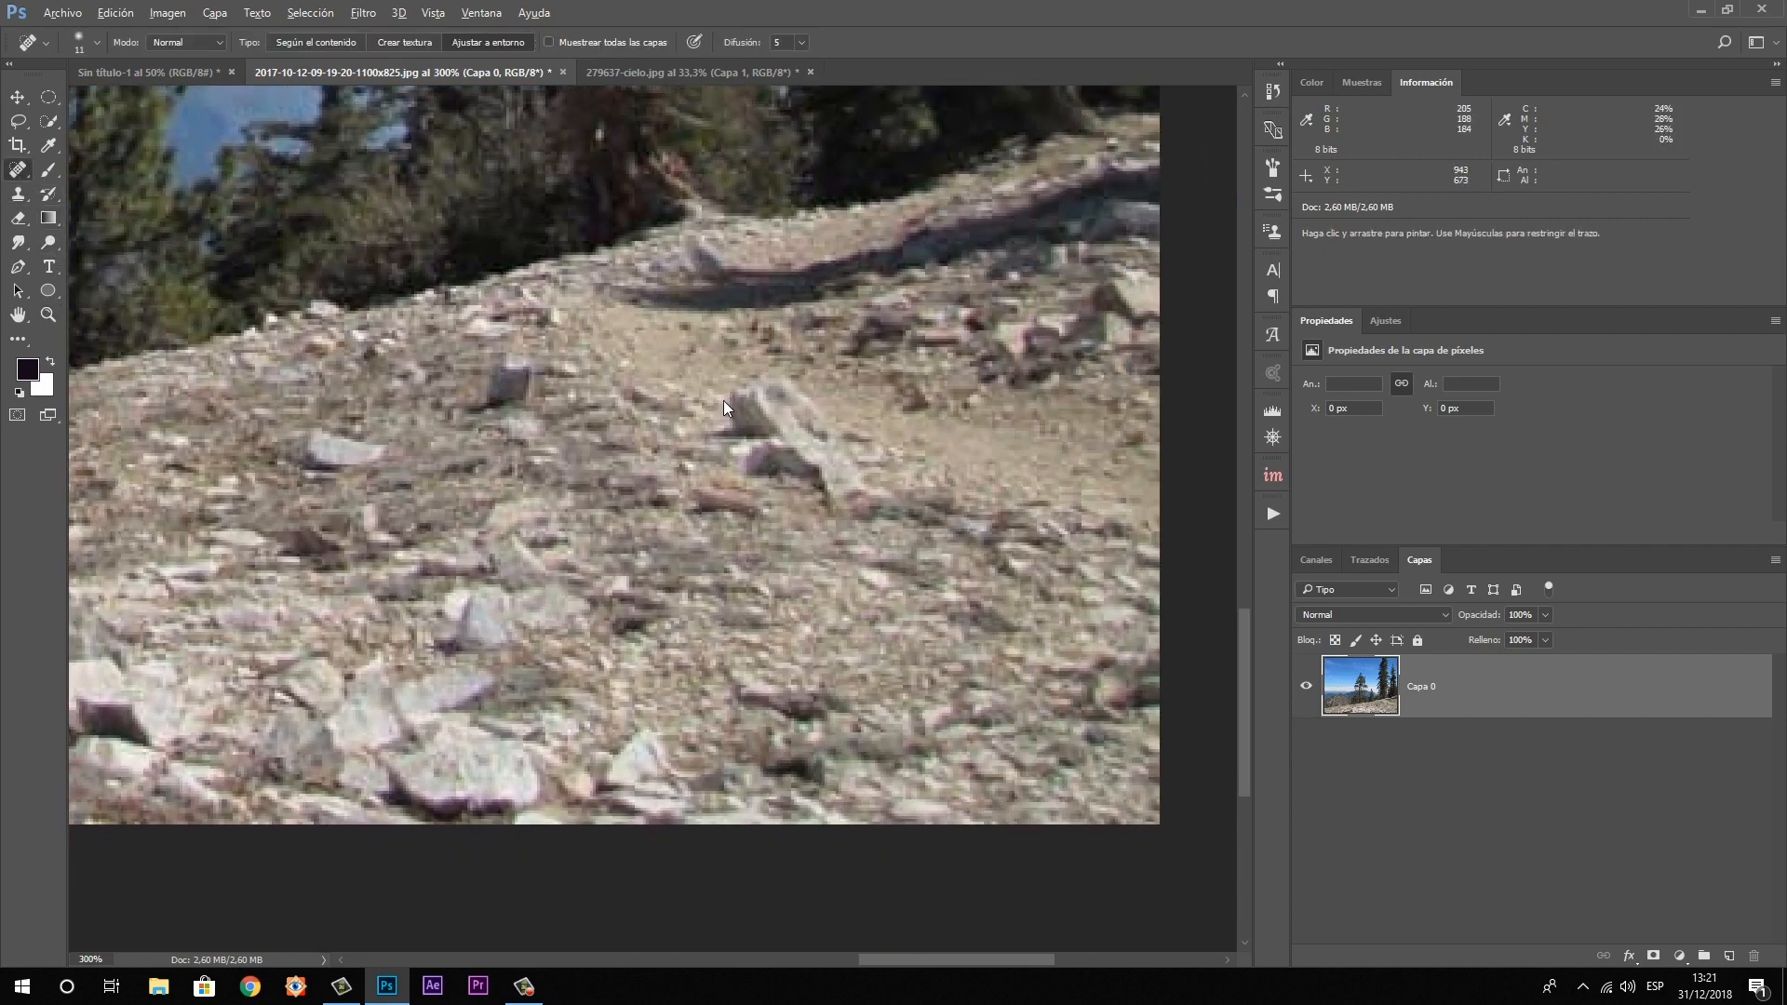
mouse_move(729, 397)
left_mouse_down()
mouse_move(796, 396)
mouse_move(712, 424)
mouse_move(760, 478)
mouse_move(773, 450)
mouse_move(742, 445)
mouse_move(842, 432)
mouse_move(891, 507)
mouse_move(794, 461)
mouse_move(814, 505)
mouse_move(784, 450)
left_mouse_up()
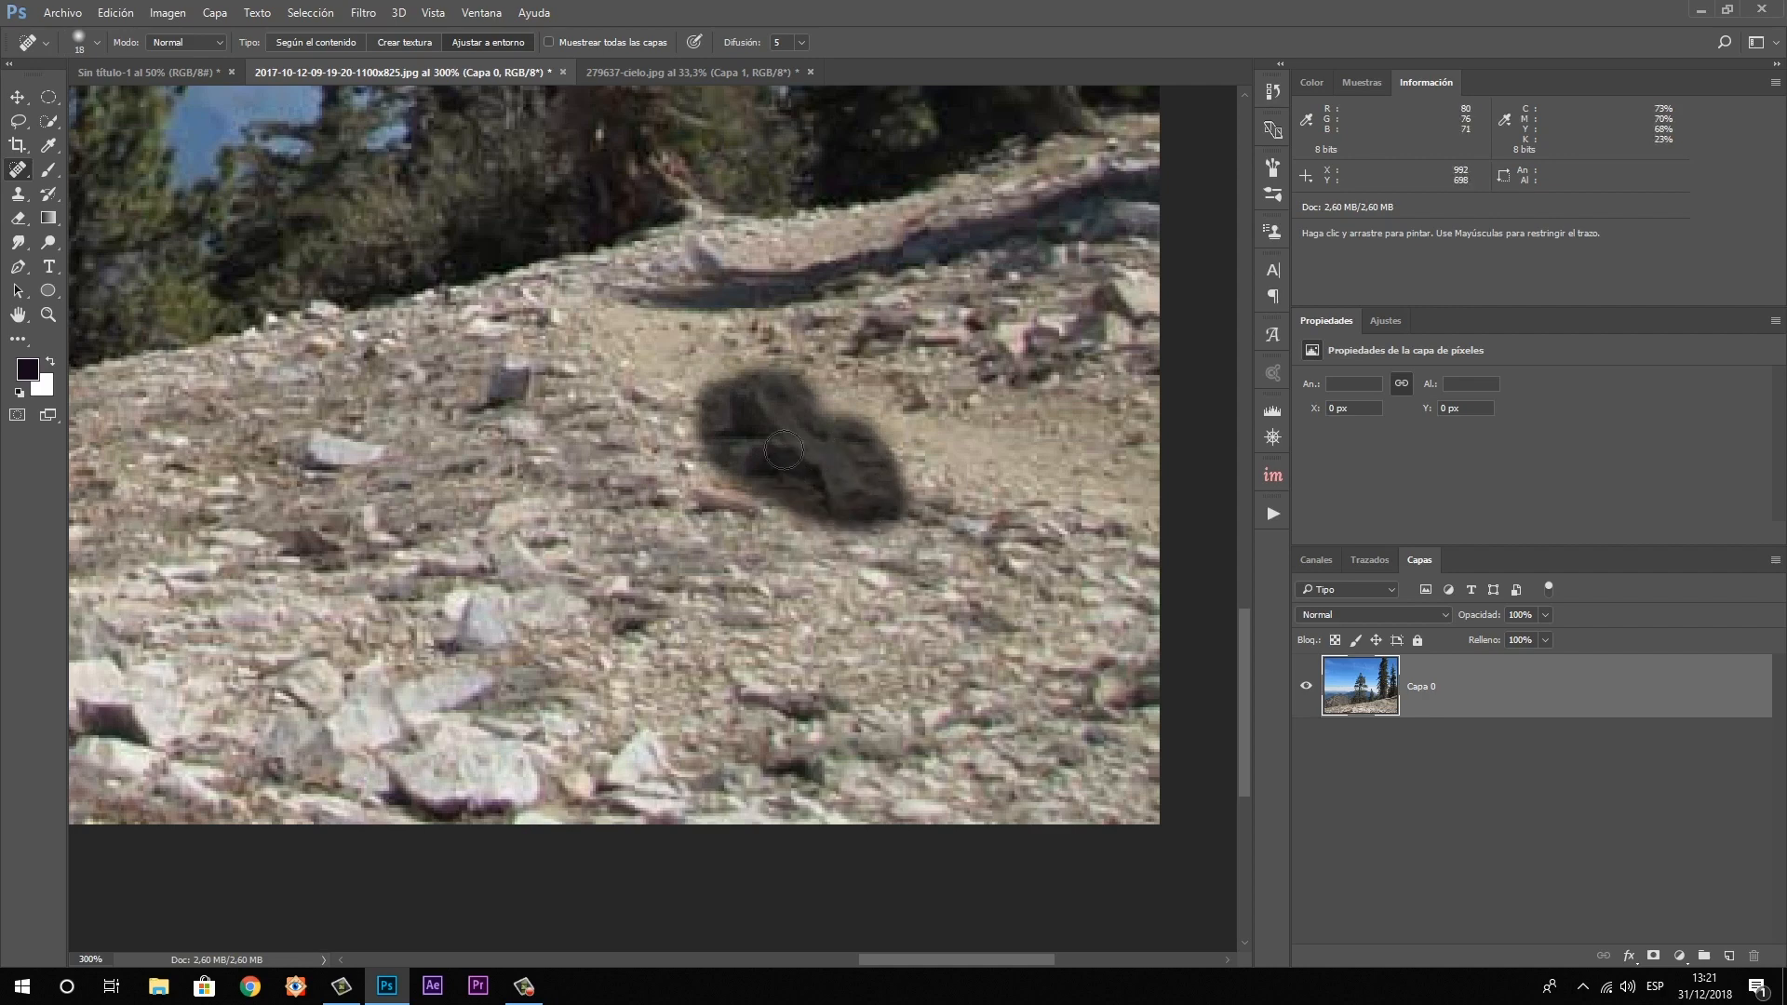
mouse_move(768, 385)
left_mouse_down()
mouse_move(717, 396)
mouse_move(763, 451)
left_mouse_up()
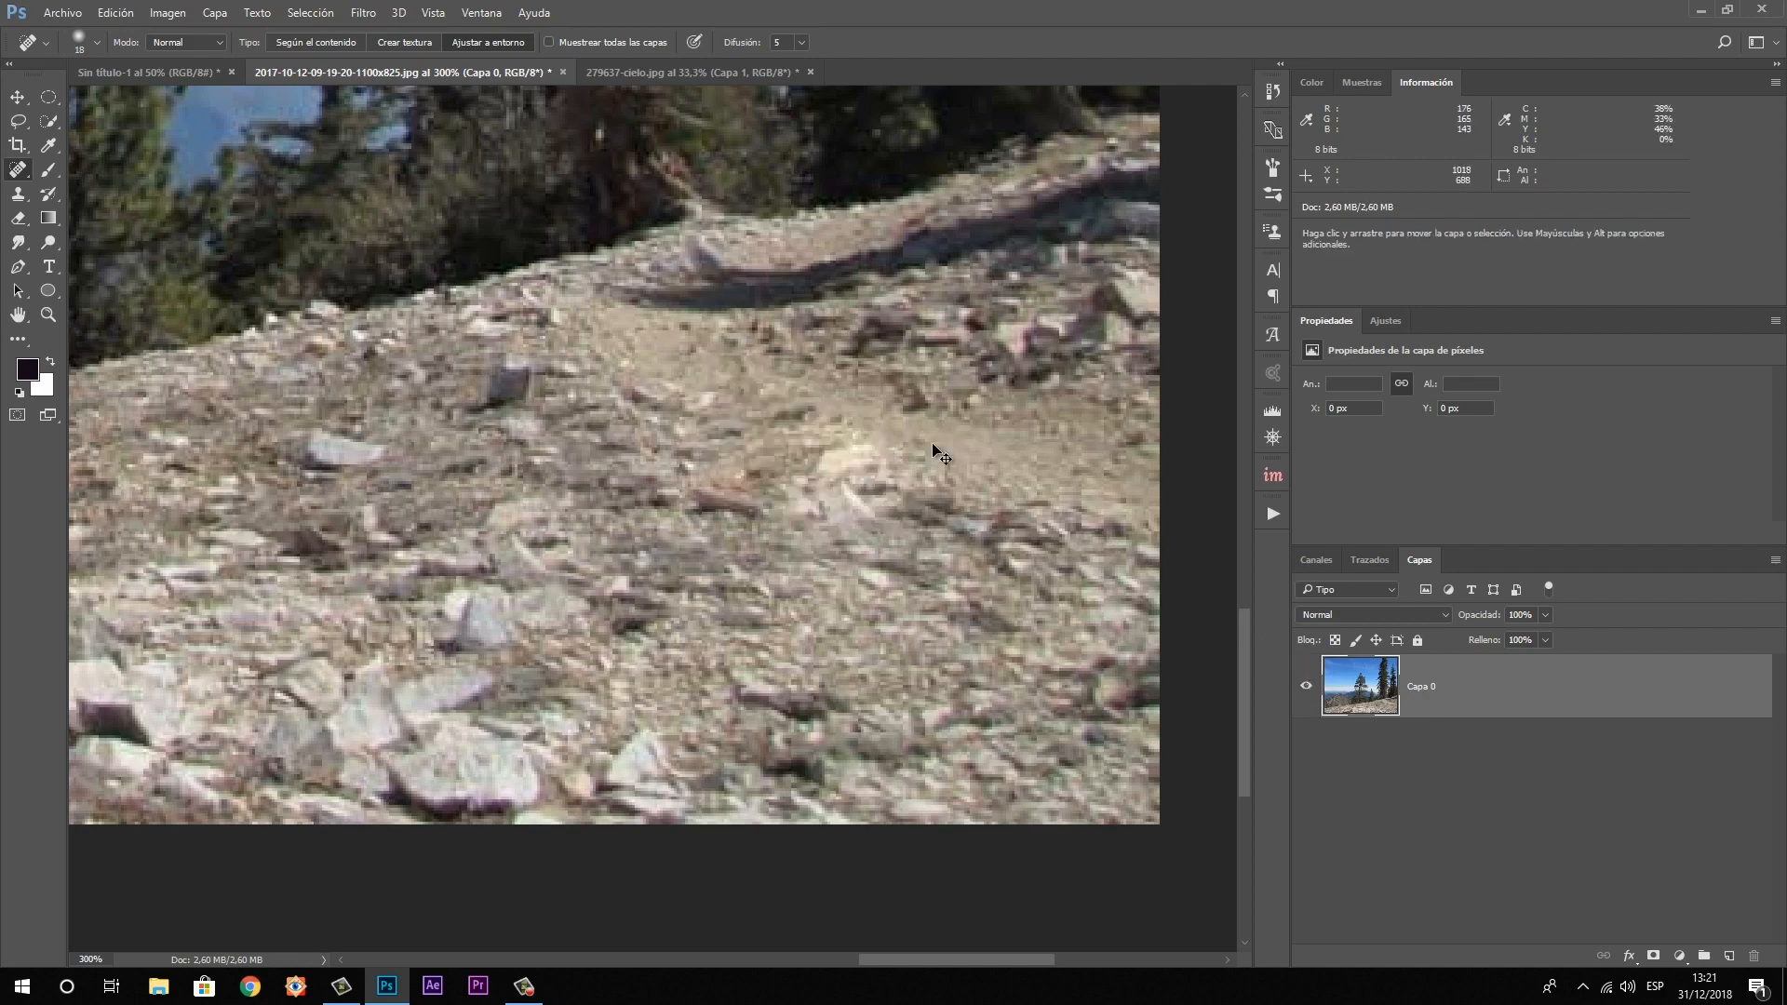
Compare the path area with and without the healed rock, leaving the correction undone
key("ctrl+z")
key("ctrl+z")
key("ctrl+z")
key("ctrl+z")
key("ctrl+z")
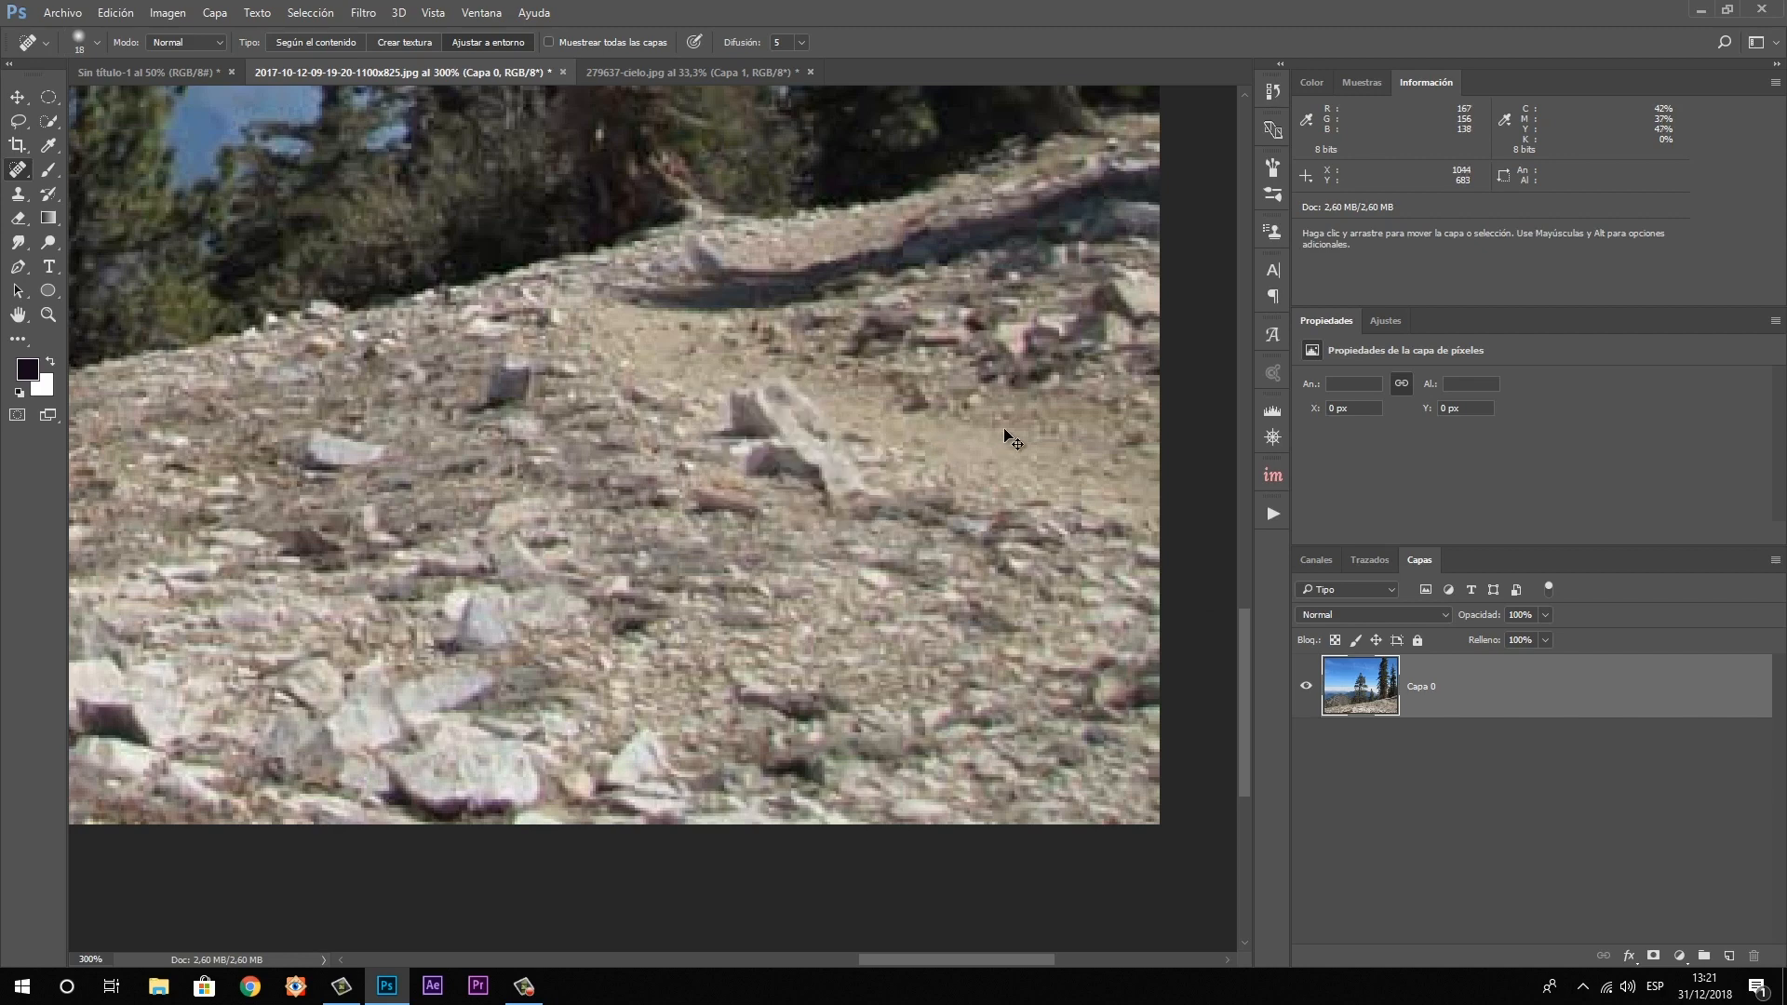
Cover the flat white rock on the slope using the Healing Brush at size 19, sampling the brown ground nearby
right_click(17, 175)
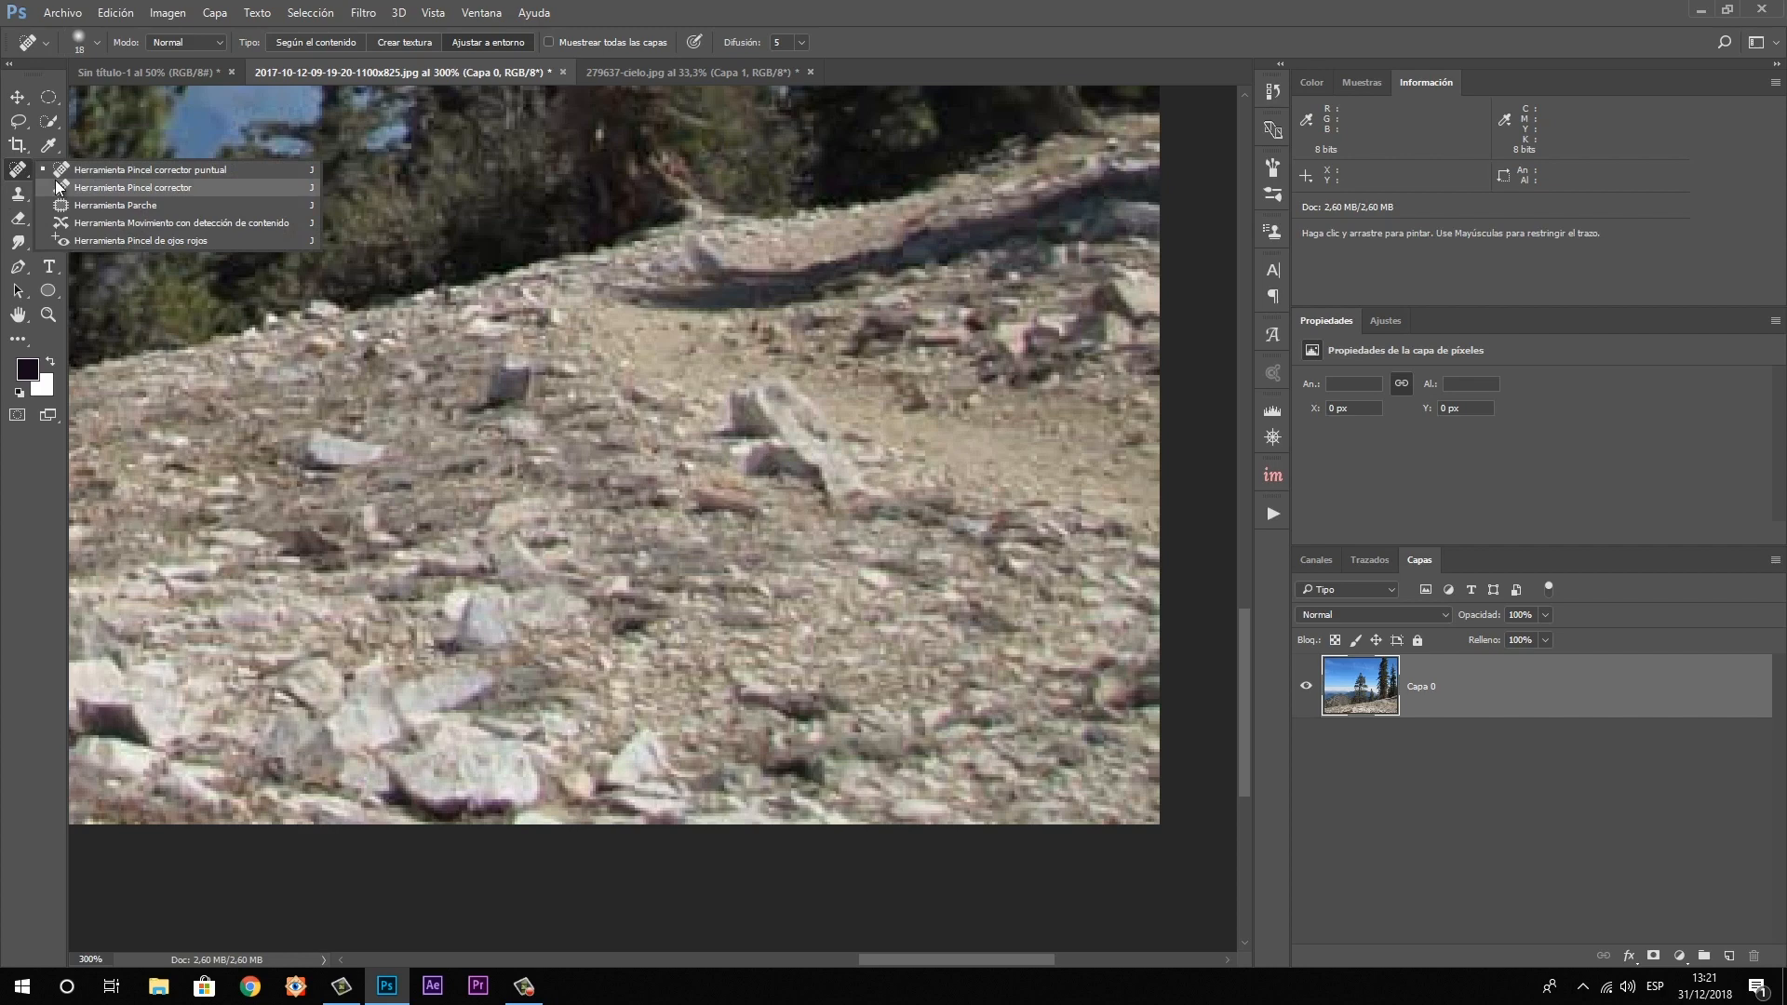
left_click(58, 187)
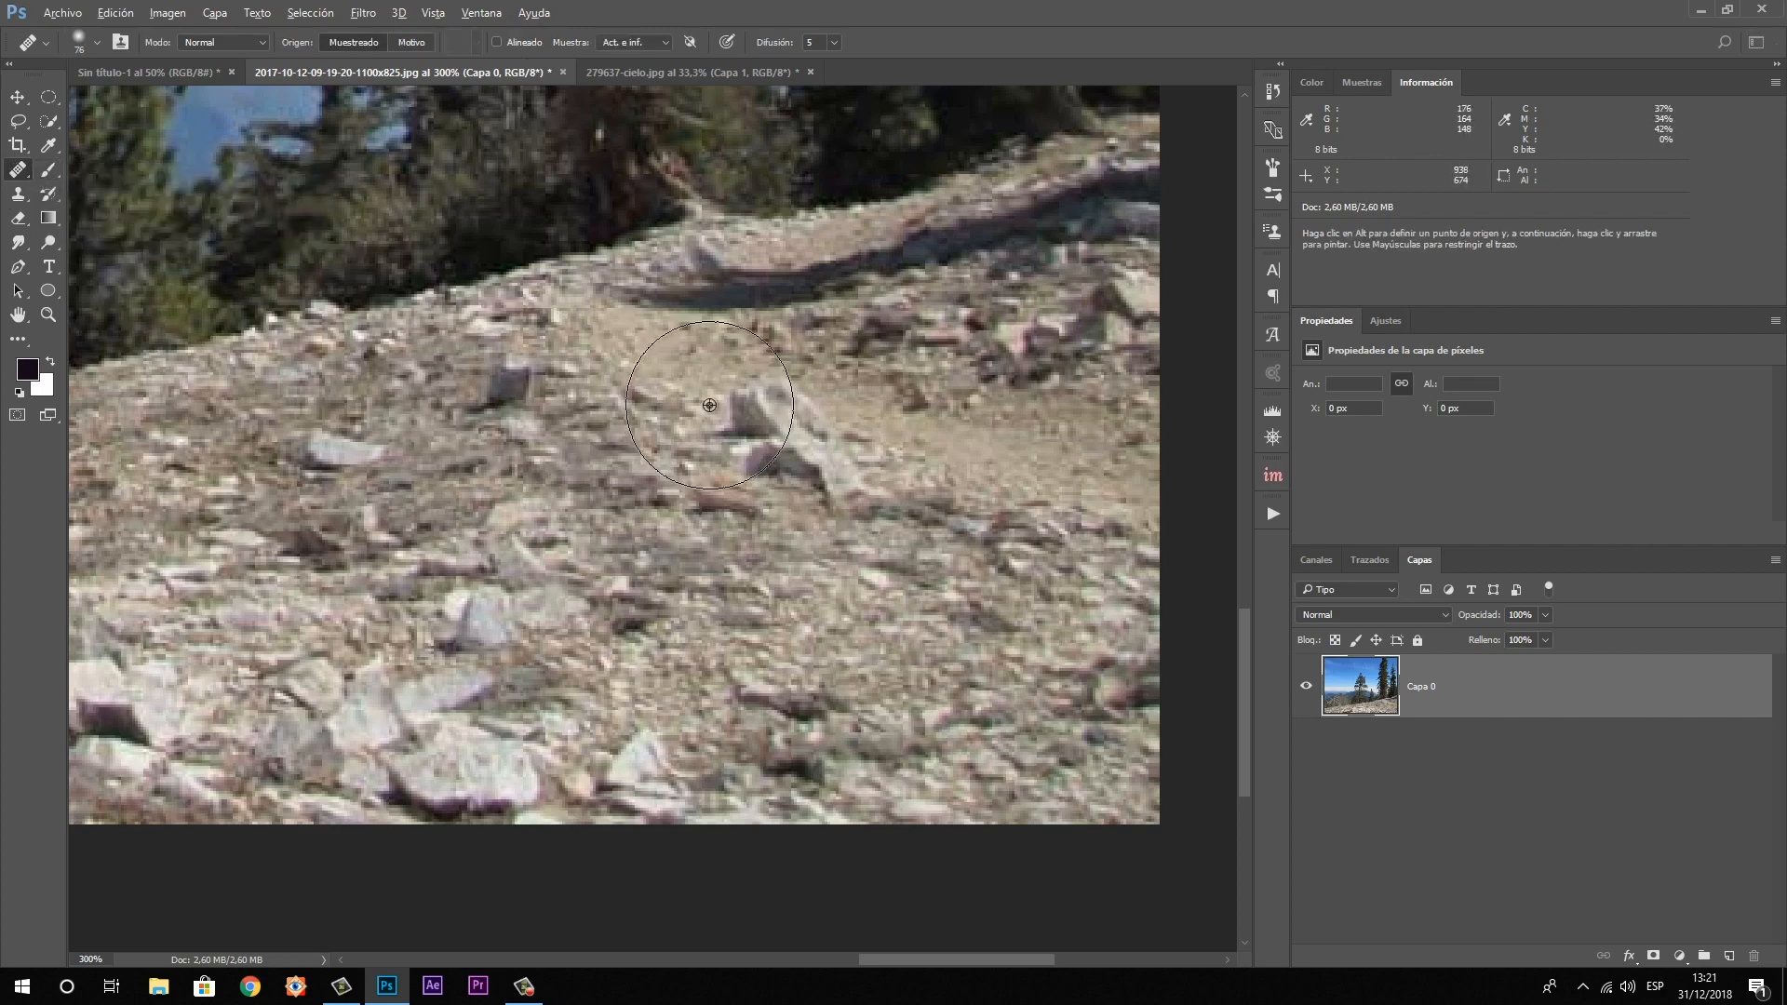
mouse_move(709, 405)
left_mouse_down()
mouse_move(630, 405)
mouse_move(839, 419)
left_mouse_up()
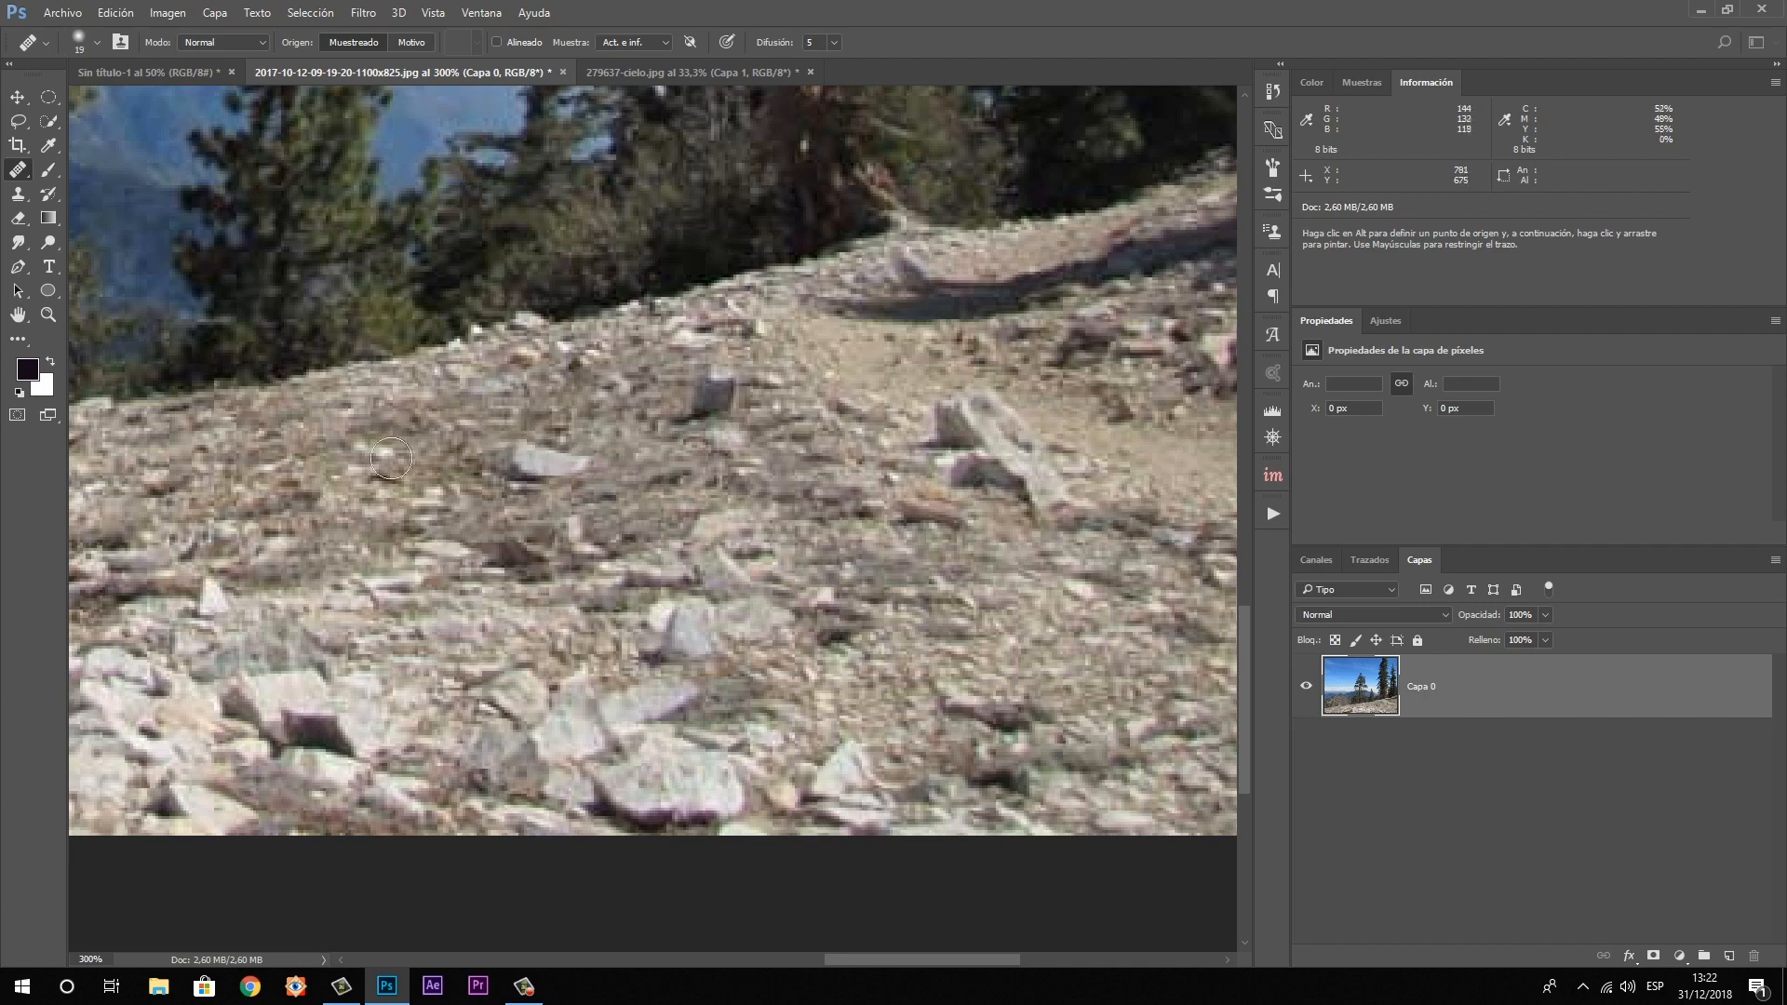
key("alt")
left_click(325, 422, "alt")
key("alt")
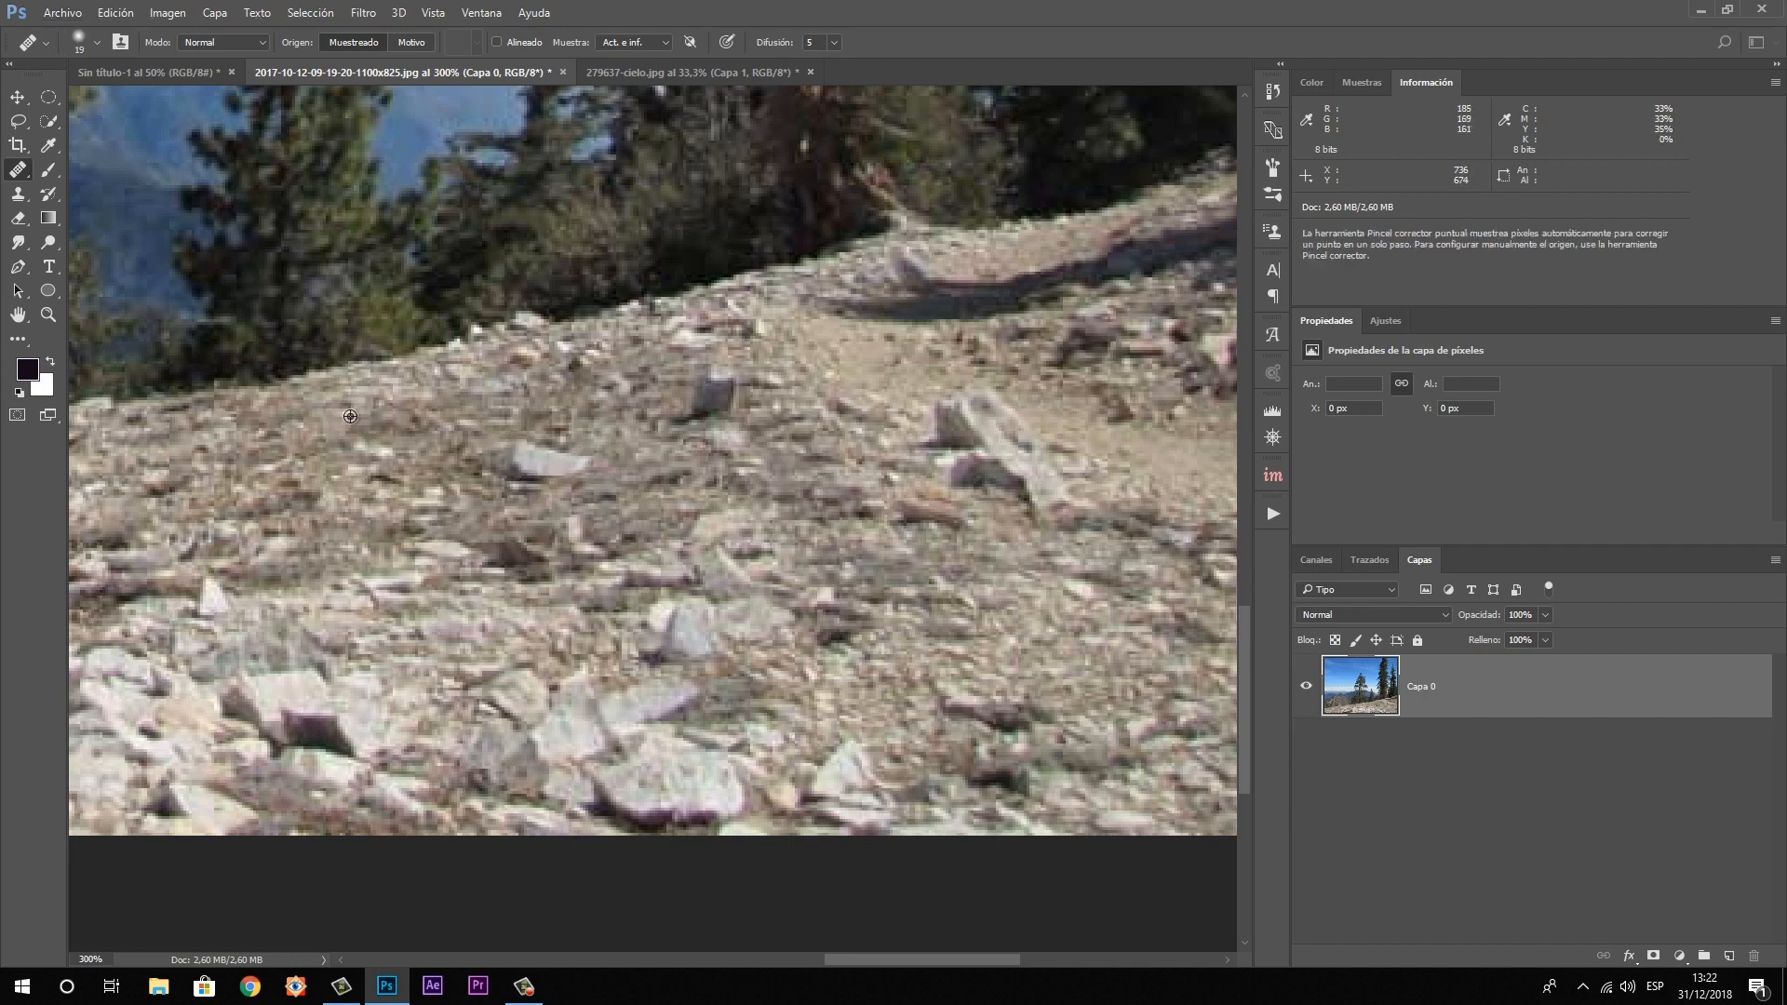
left_click(363, 415, "alt")
mouse_move(478, 465)
left_mouse_down()
mouse_move(519, 453)
mouse_move(503, 446)
mouse_move(547, 454)
mouse_move(553, 481)
mouse_move(583, 463)
mouse_move(567, 477)
left_mouse_up()
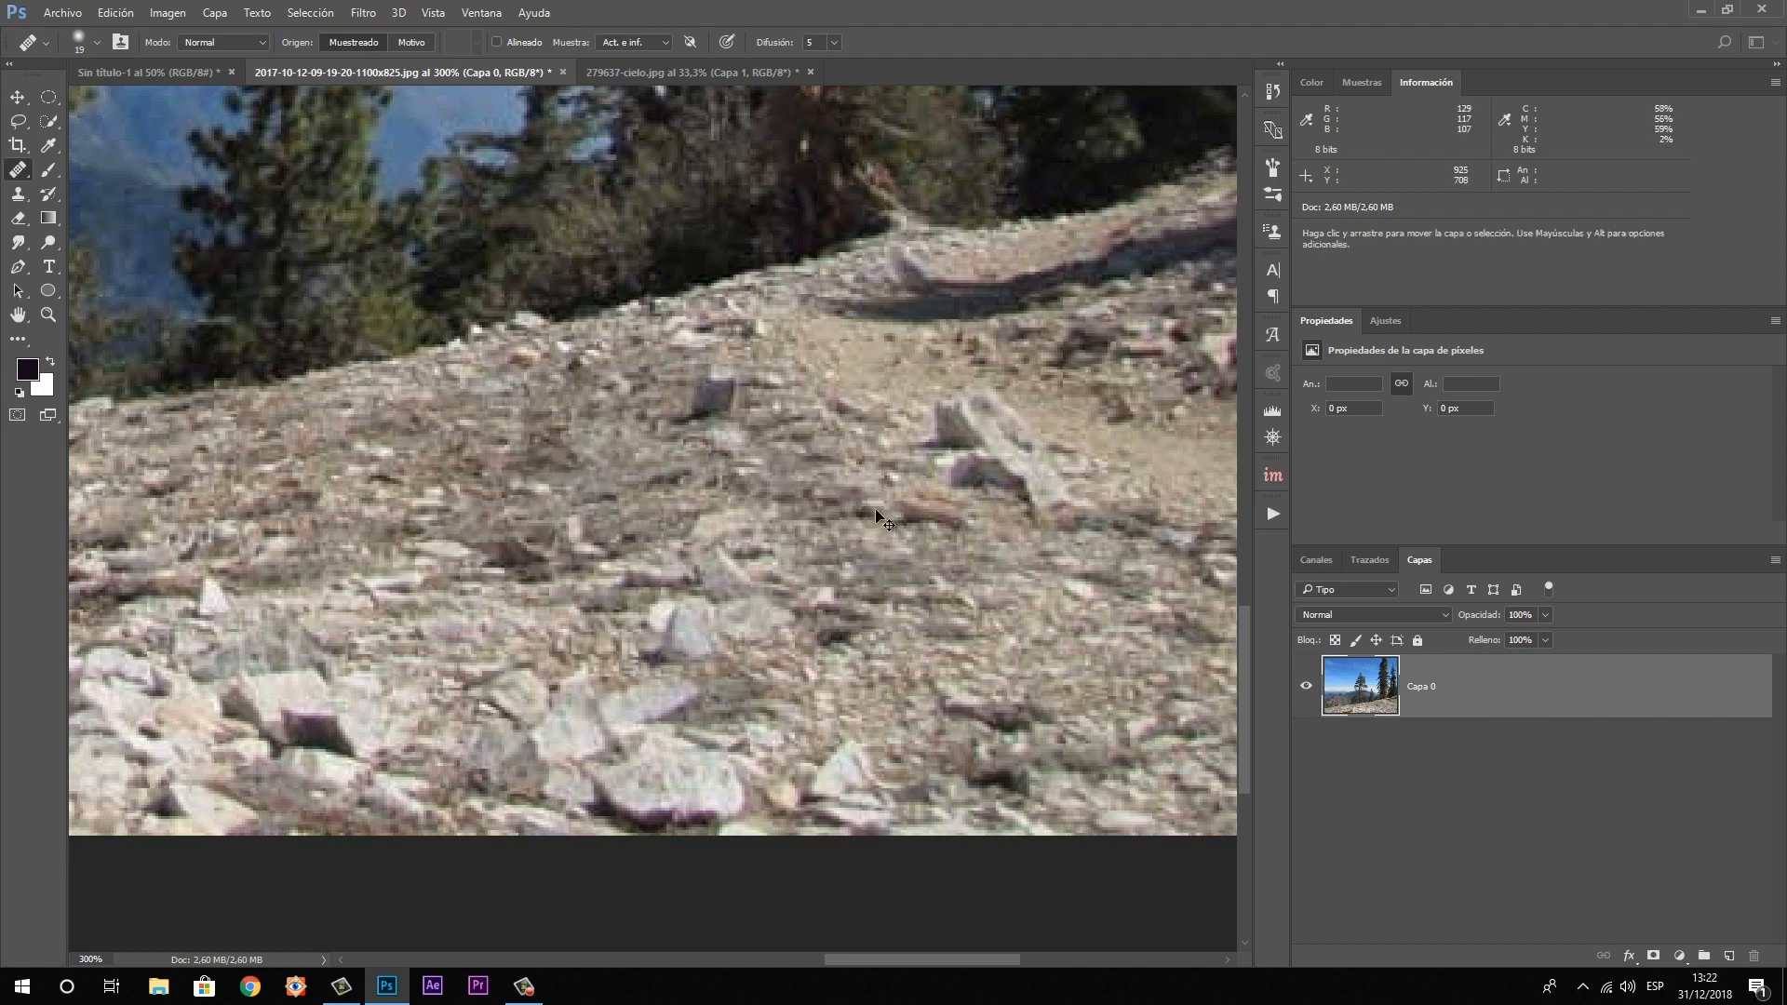
Compare the slope with and without the healed white rock, leaving the correction undone
key("ctrl+z")
key("ctrl+z")
key("ctrl+z")
Remove the protruding branch tip on the upper left of the central pine using the Healing Brush, sampling the adjacent blue sky
left_click_drag(801, 563, 860, 651)
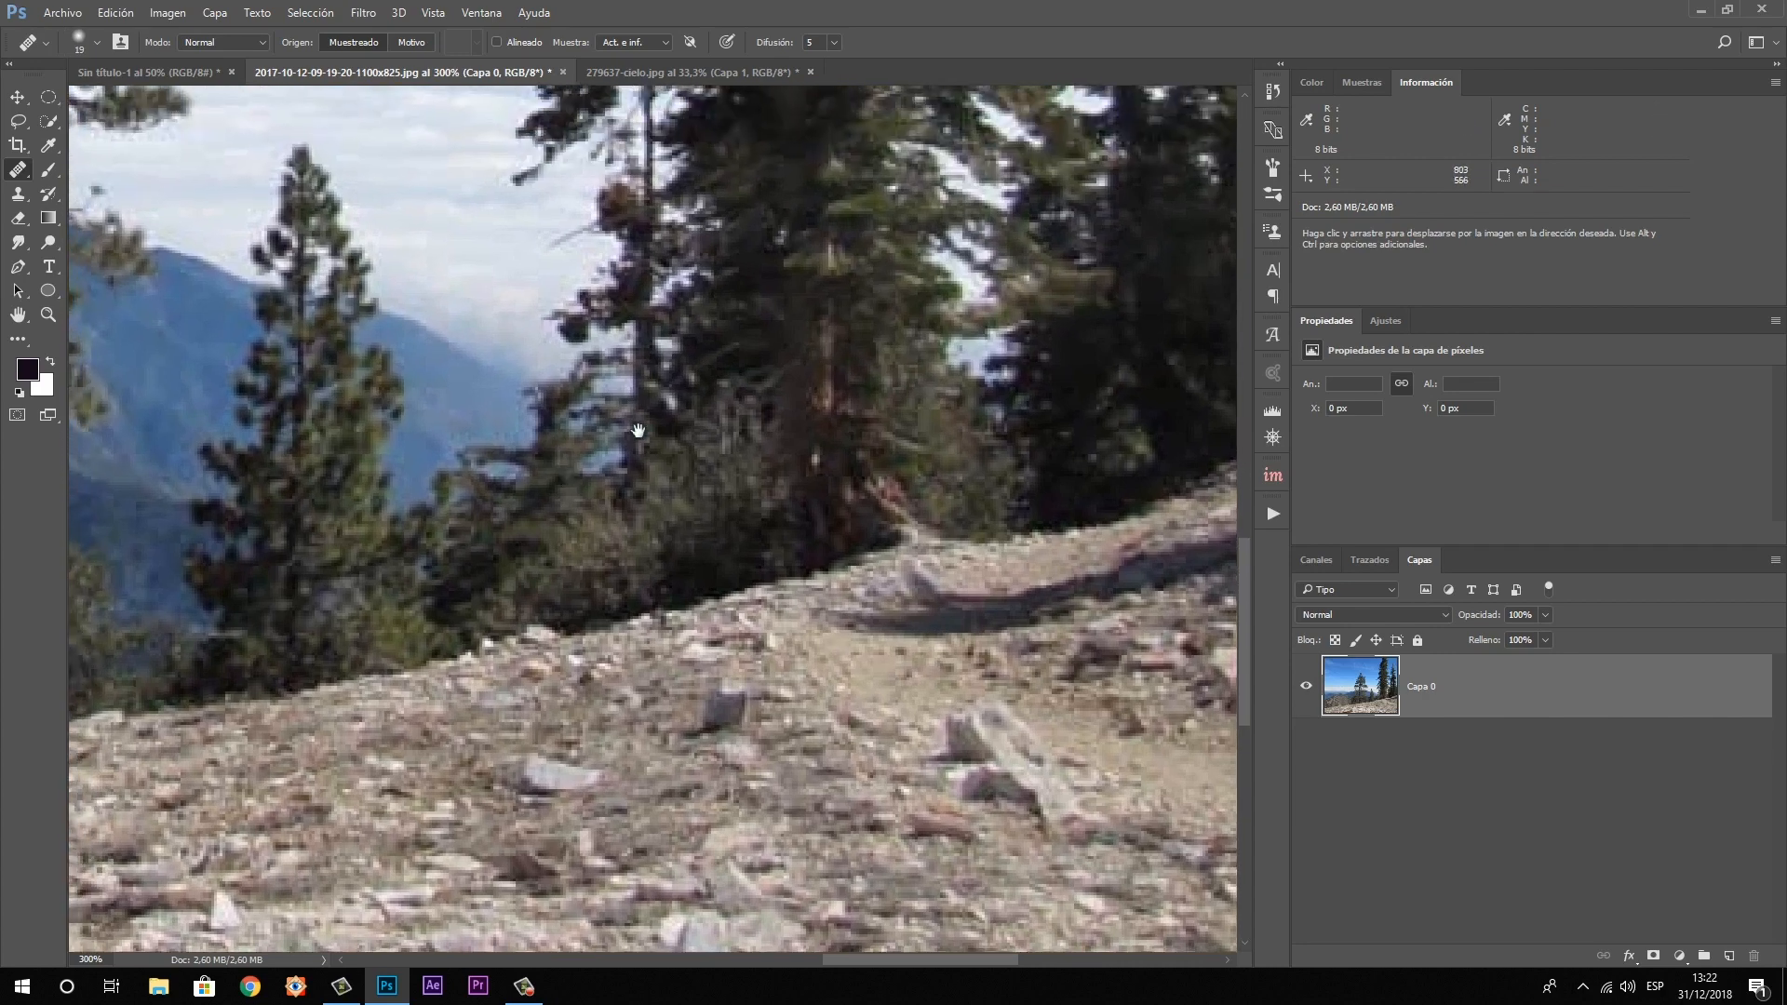
left_click_drag(642, 377, 707, 484)
left_click_drag(569, 364, 709, 429)
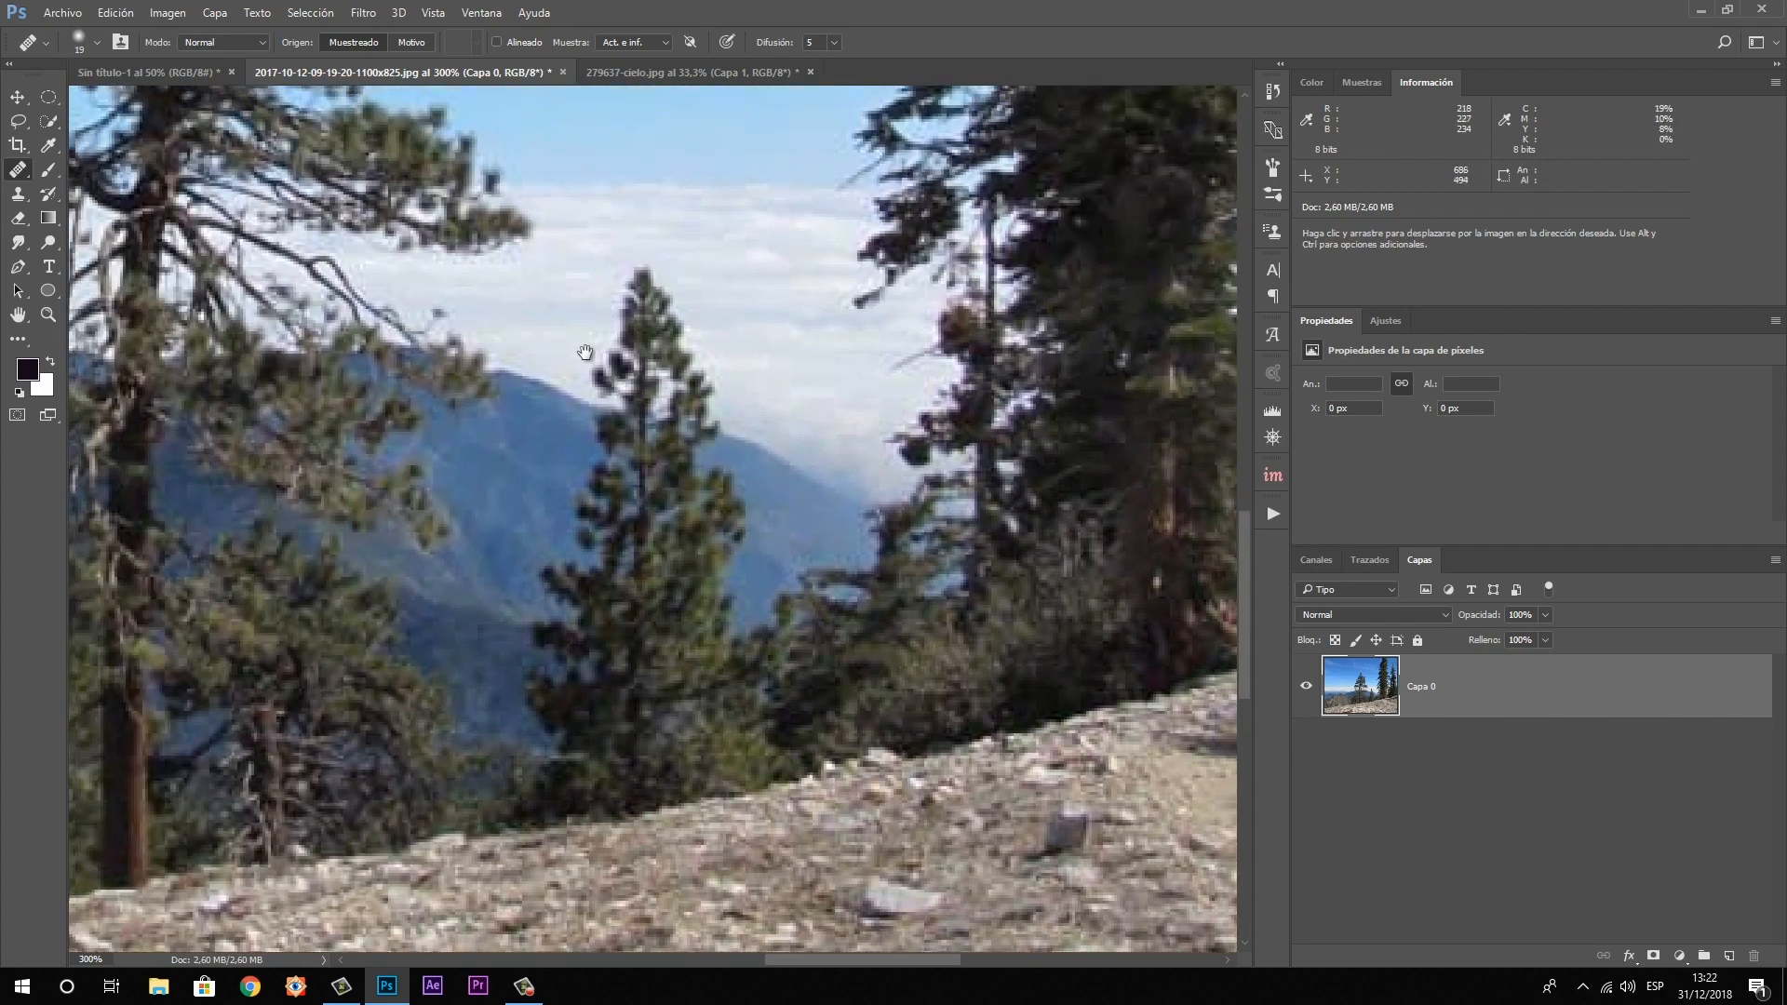
left_click_drag(590, 367, 745, 438)
left_click_drag(549, 446, 653, 570)
mouse_move(642, 279)
left_mouse_down()
mouse_move(670, 419)
mouse_move(710, 411)
left_mouse_up()
left_click_drag(453, 326, 438, 299)
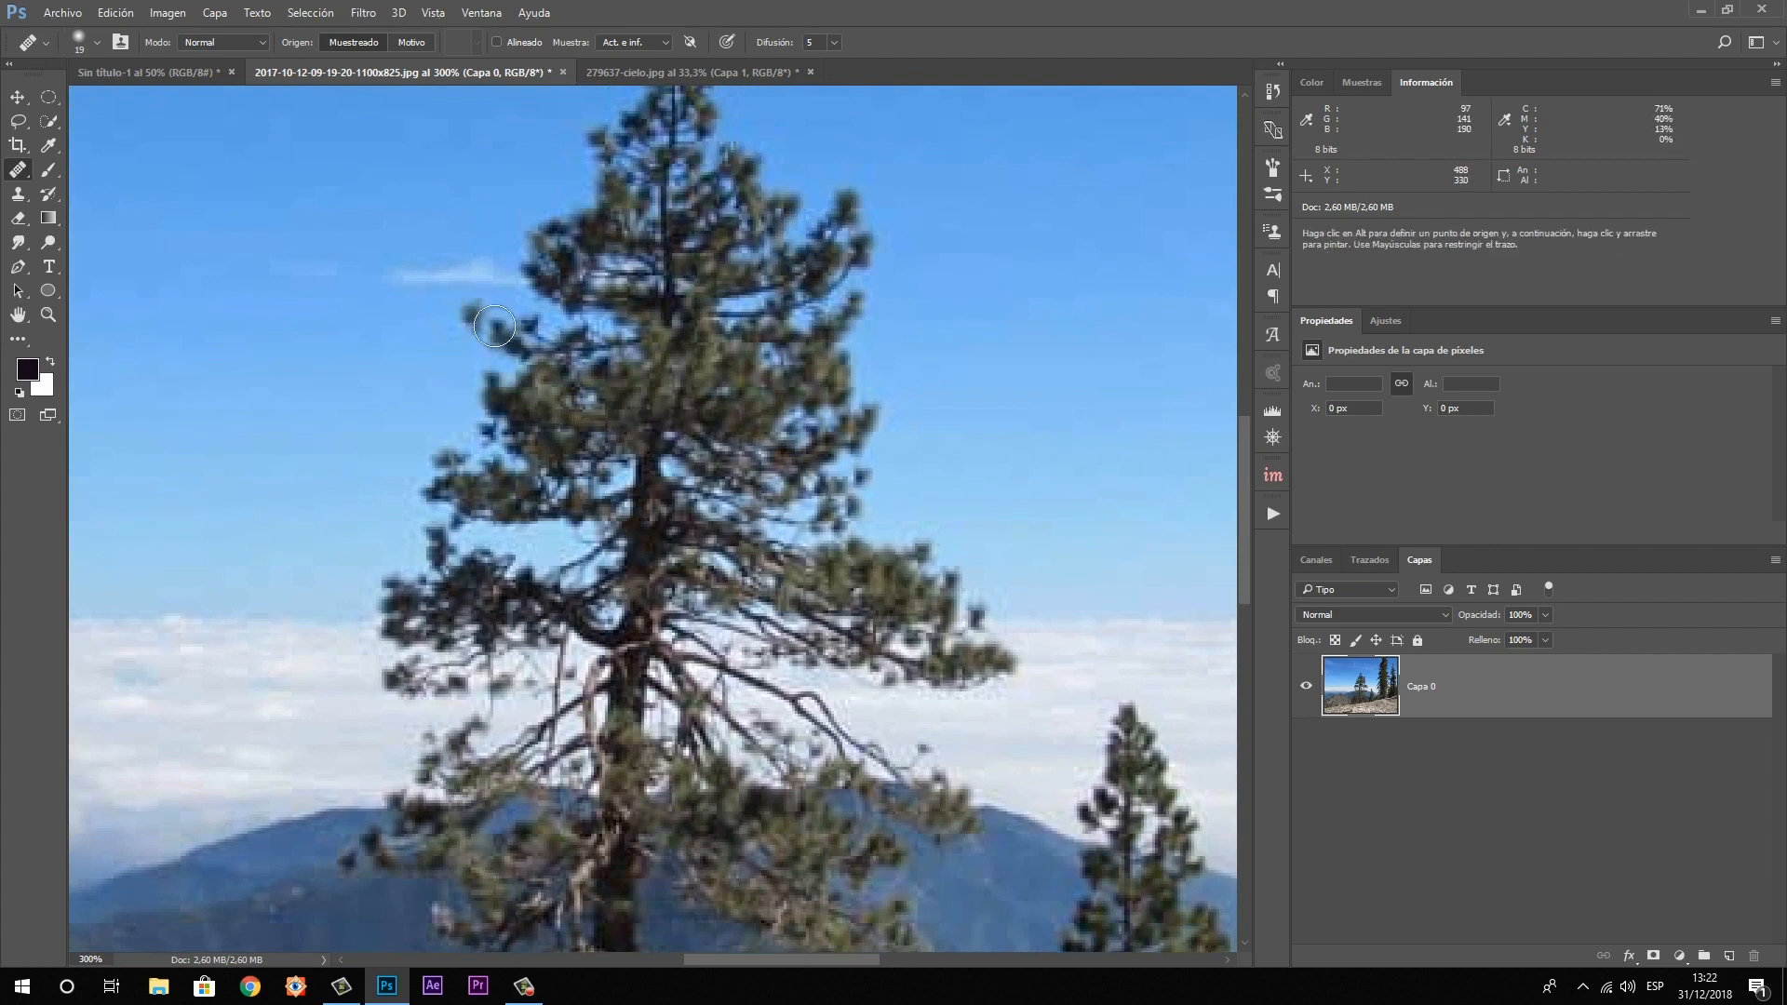
left_click_drag(494, 326, 438, 331)
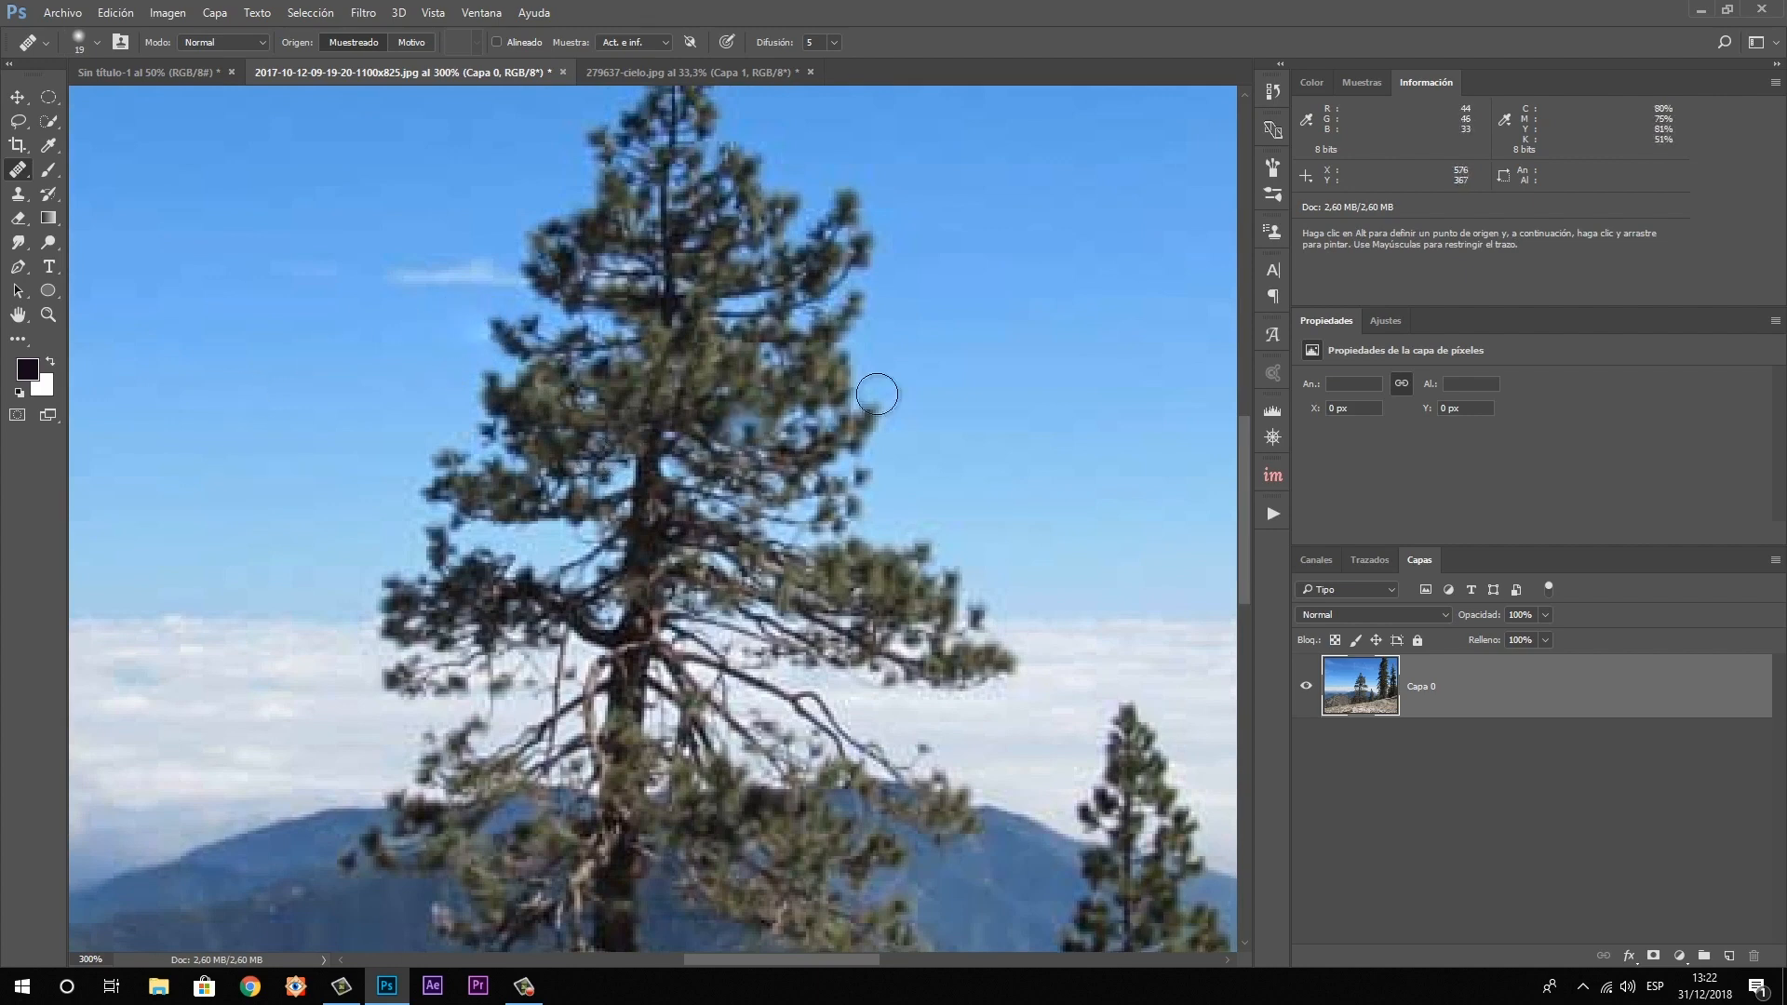
Extend the top of the small pine upward using the Healing Brush at size 34, sampling the tree's existing tip
left_click_drag(989, 427, 857, 259)
left_click_drag(1045, 502, 462, 479)
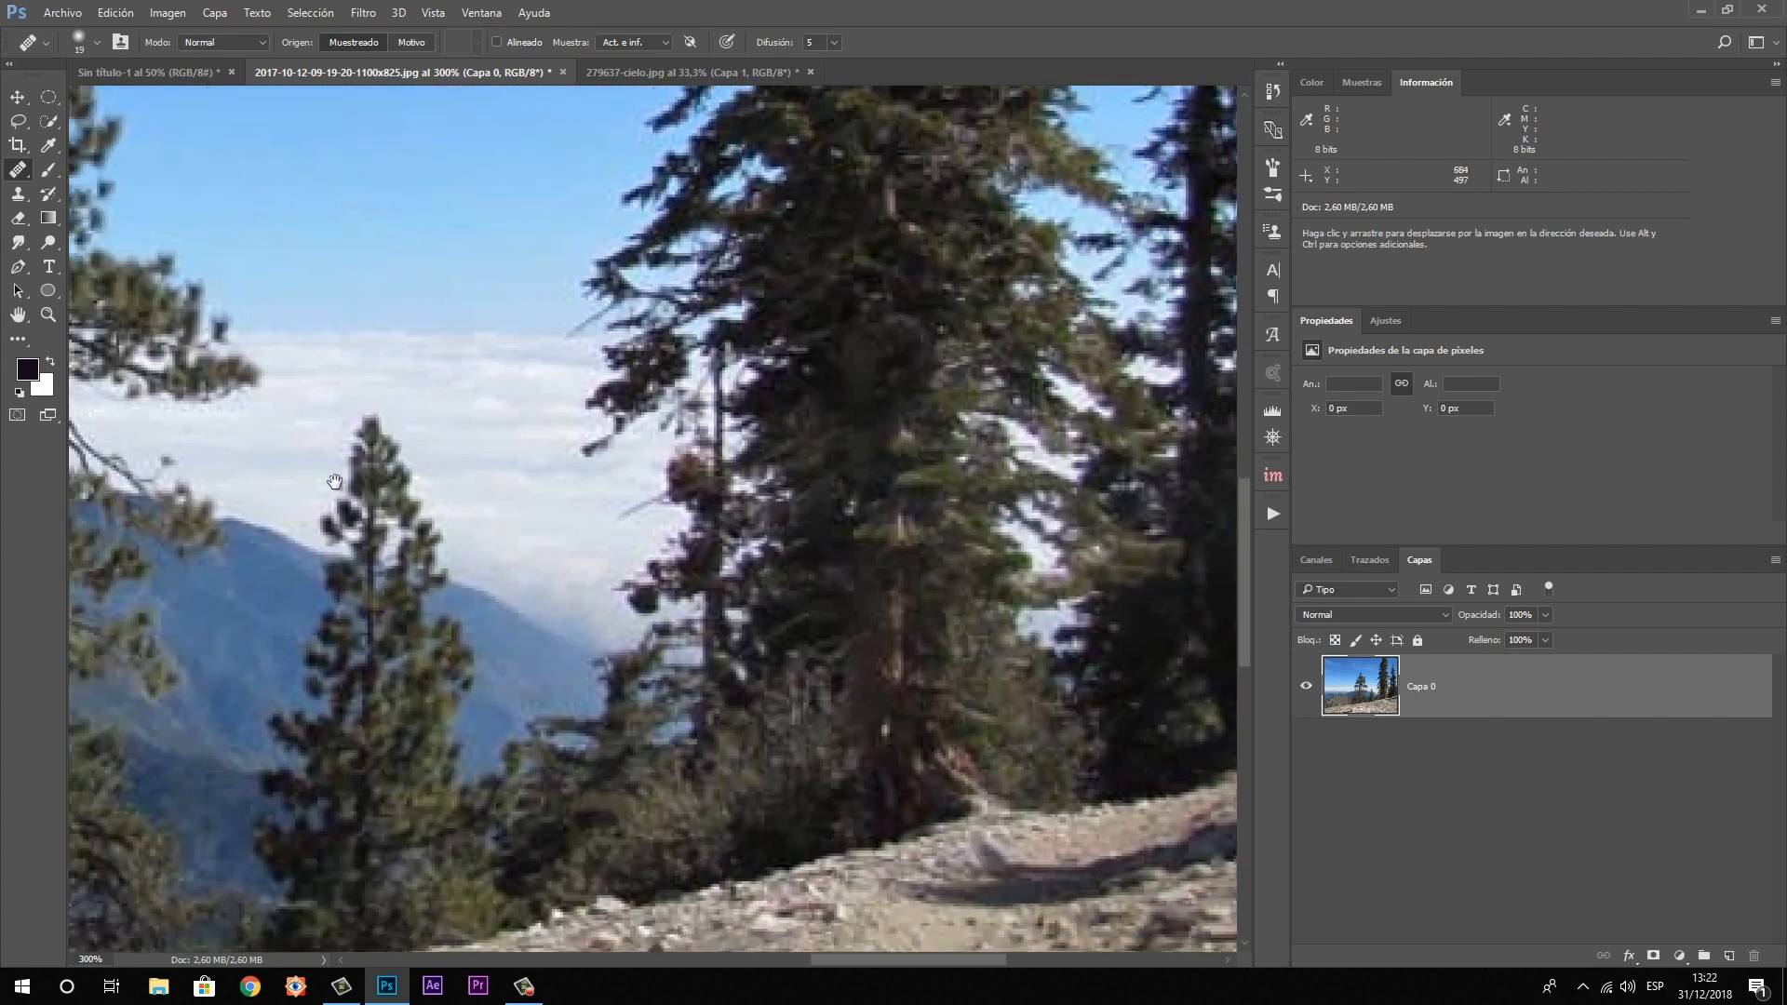
mouse_move(334, 481)
left_mouse_down()
mouse_move(447, 433)
mouse_move(516, 460)
left_mouse_up()
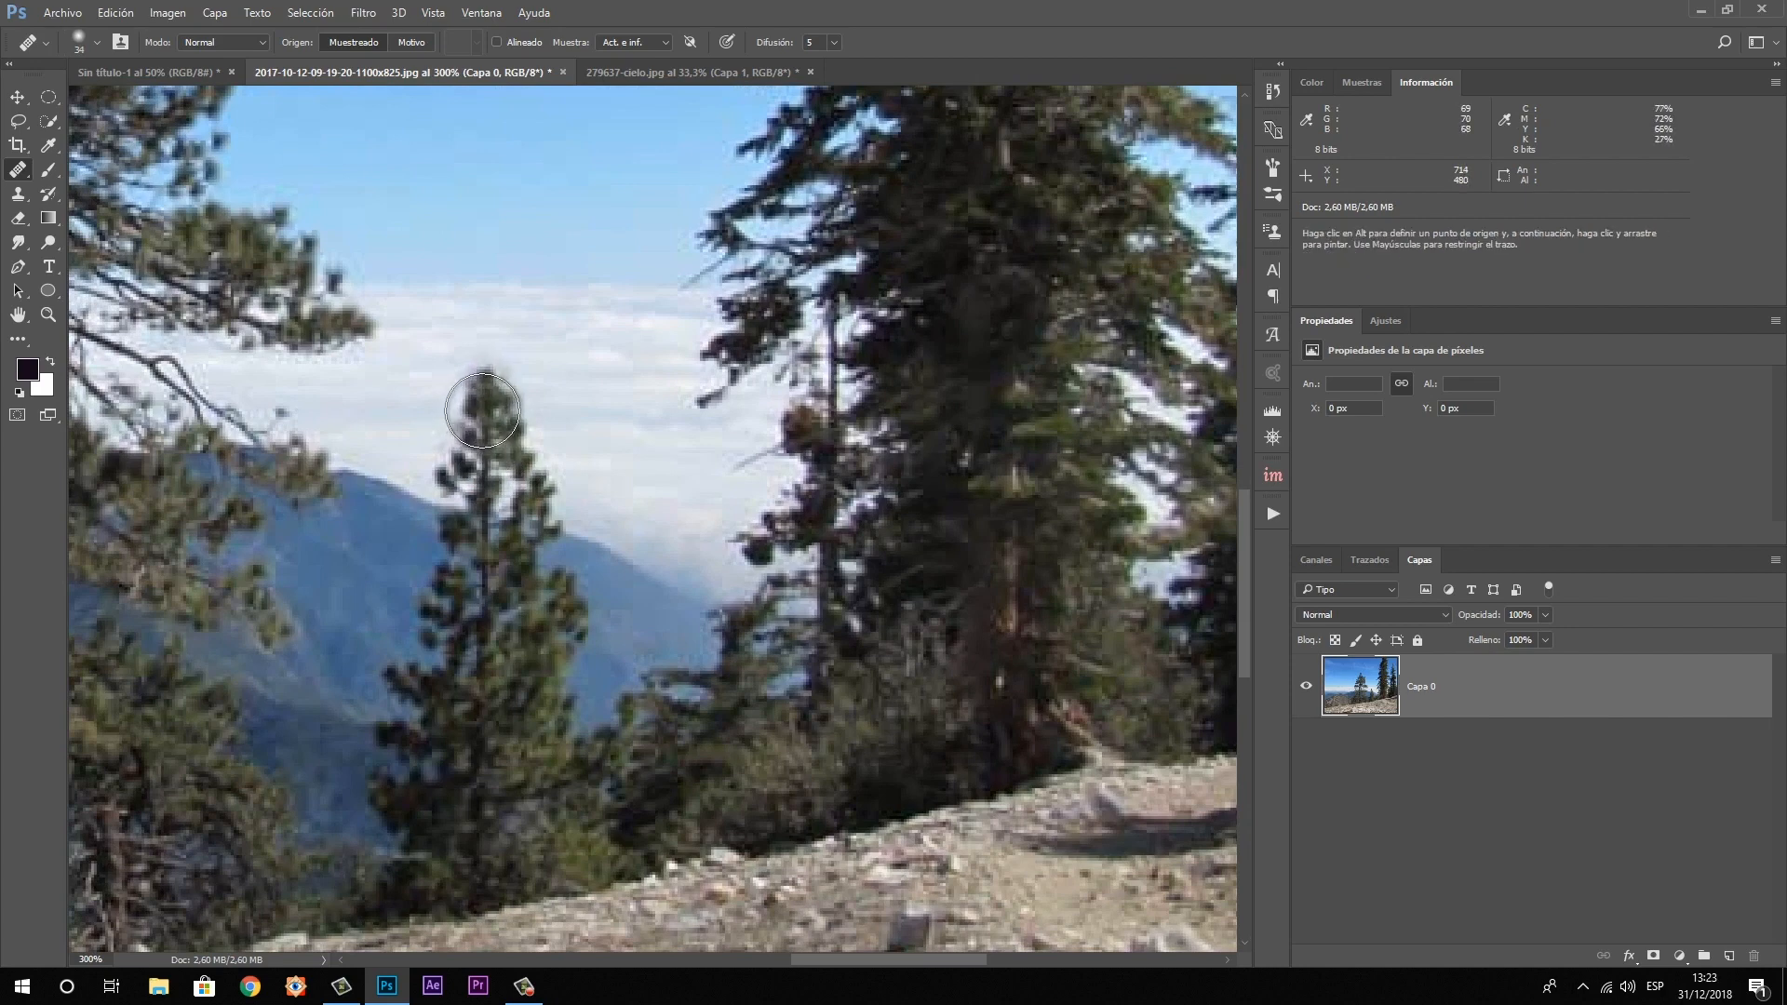
left_click_drag(478, 398, 490, 352)
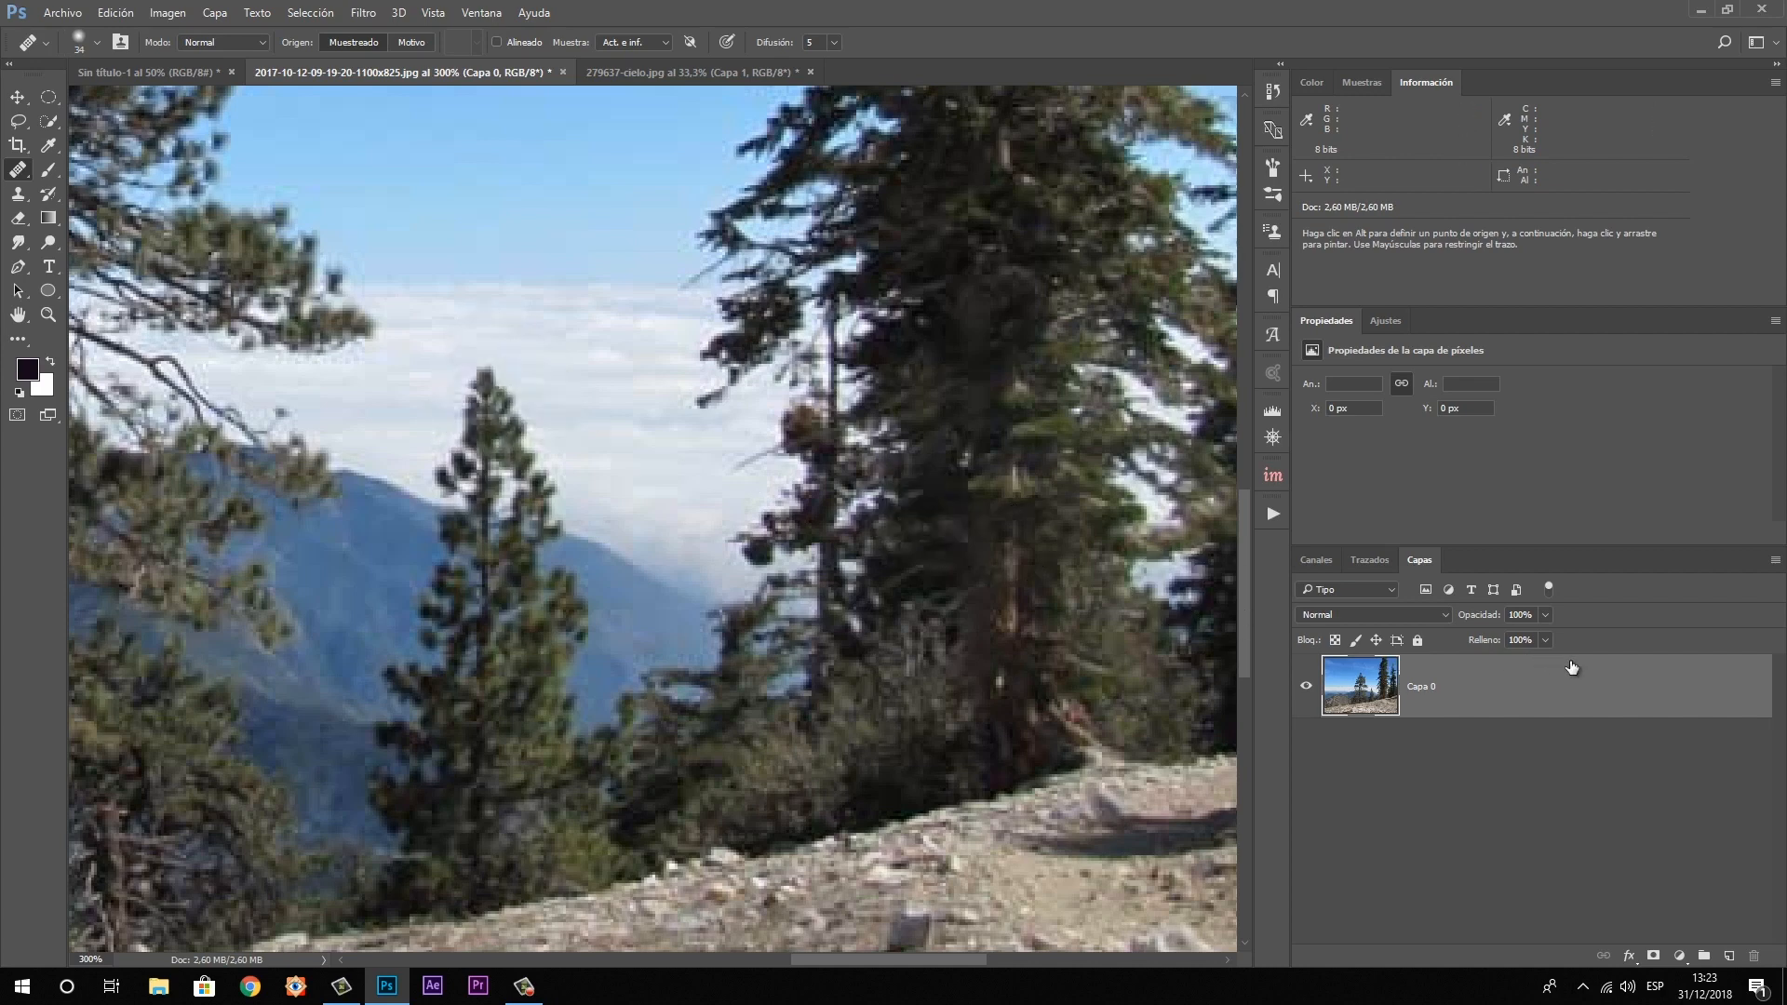
left_click(49, 315)
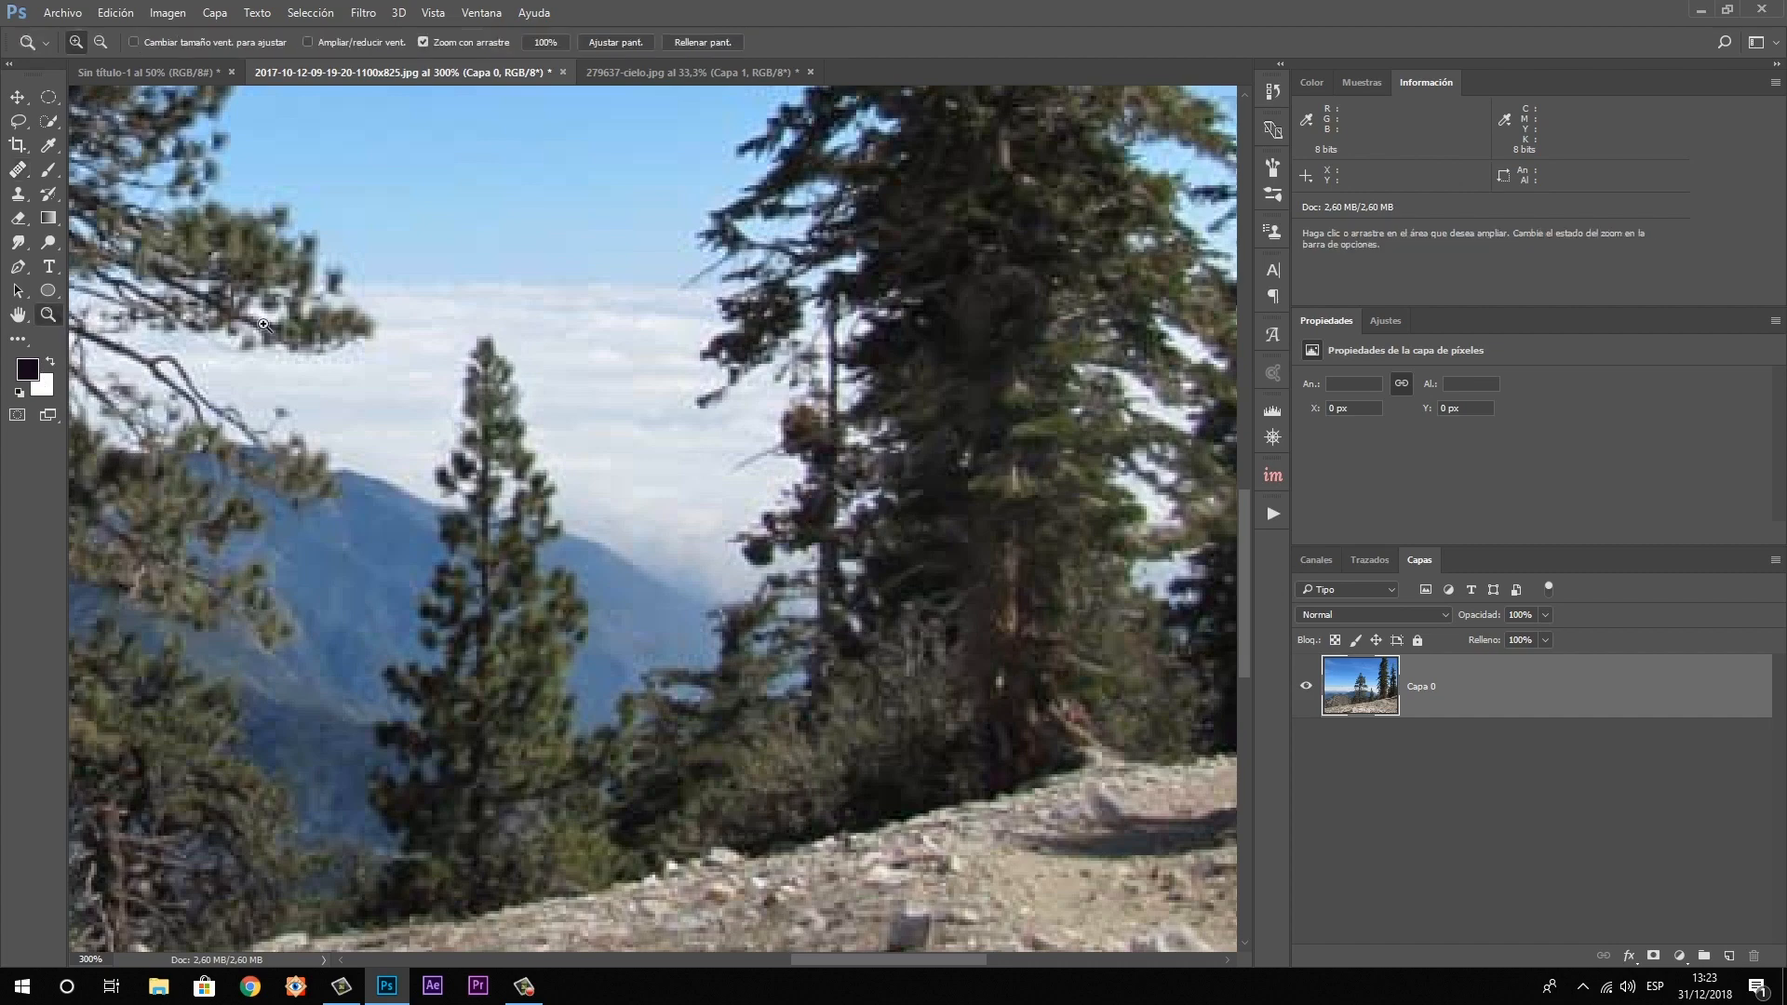
left_click(577, 400, "alt")
left_click(577, 400, "alt")
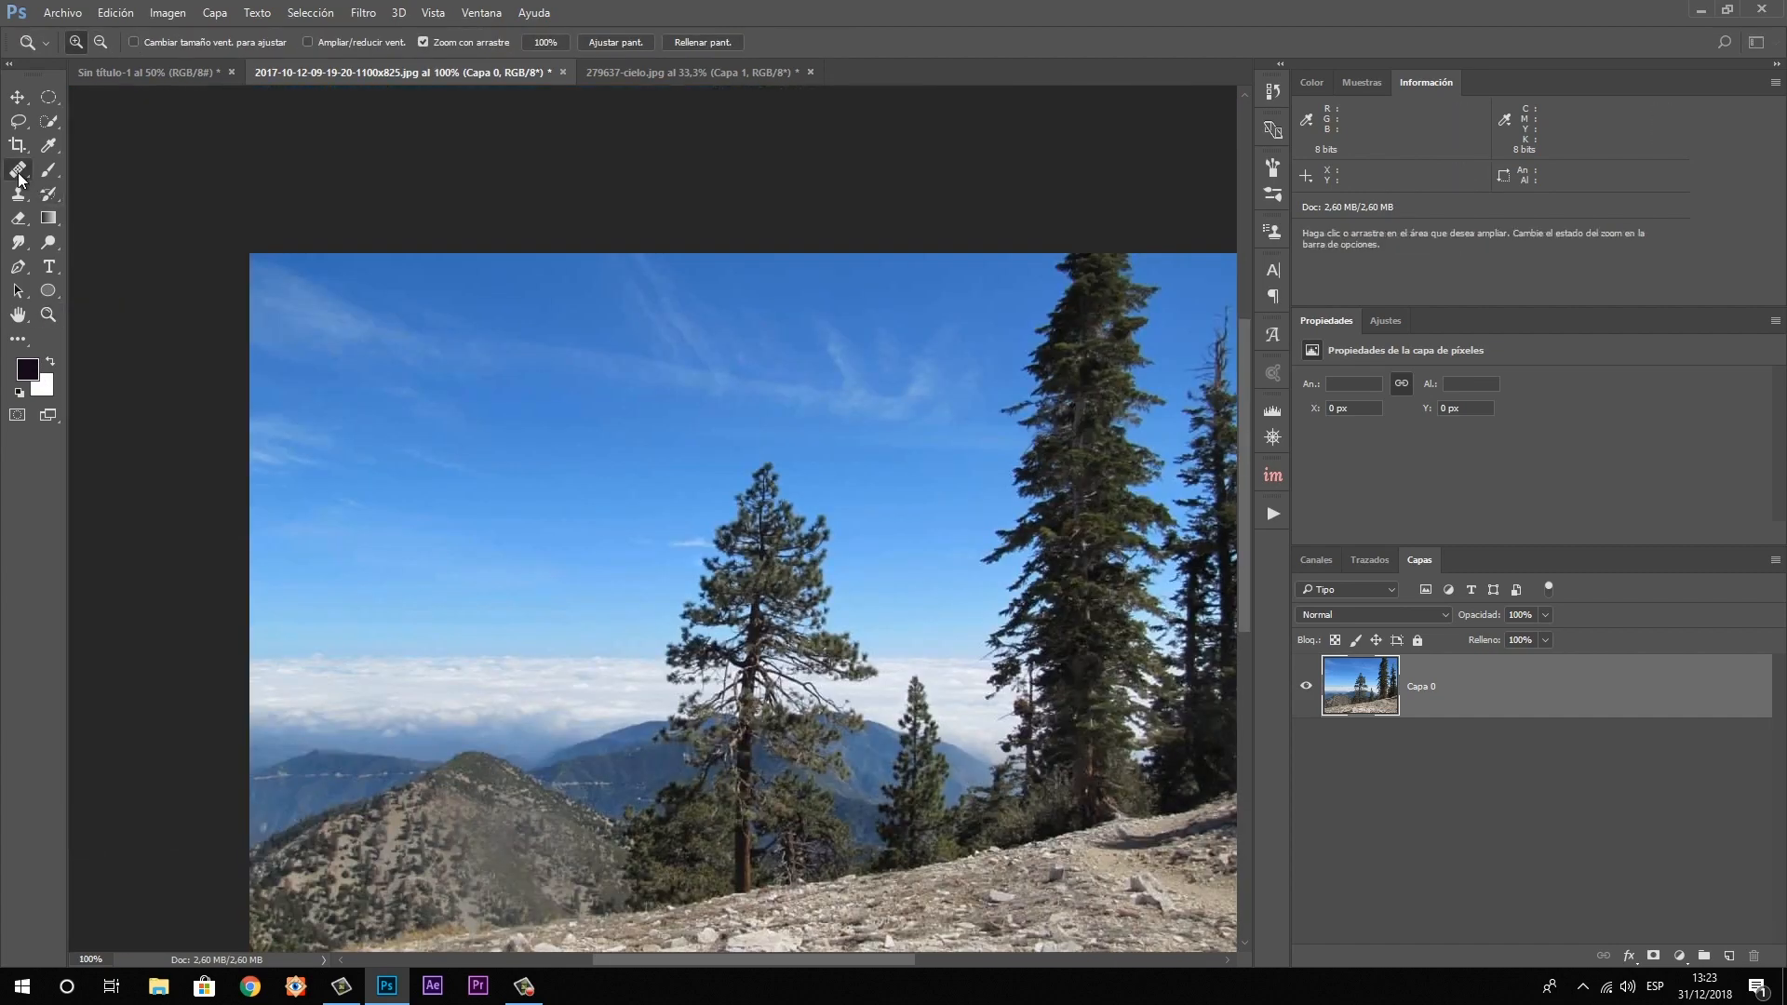
Replace the cut stump at the photo's lower edge with the rocky ground to its right using the Patch tool in Normal mode with Origen
left_click(17, 173)
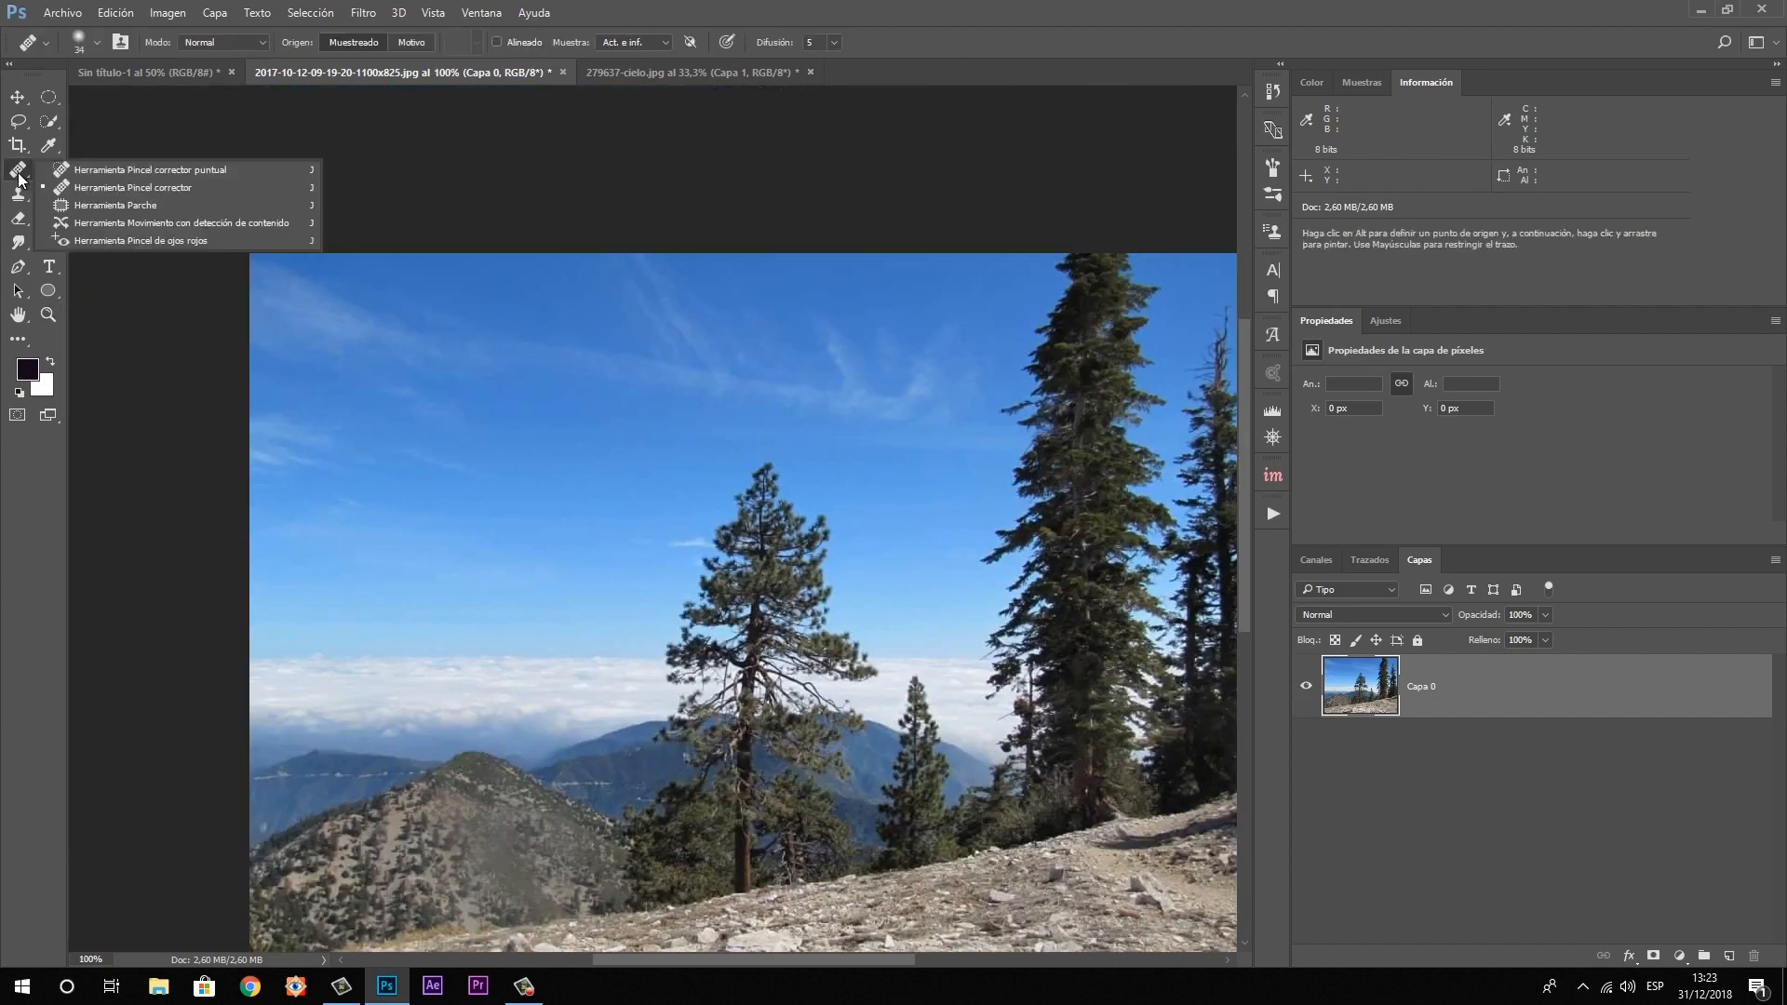
left_click(70, 181)
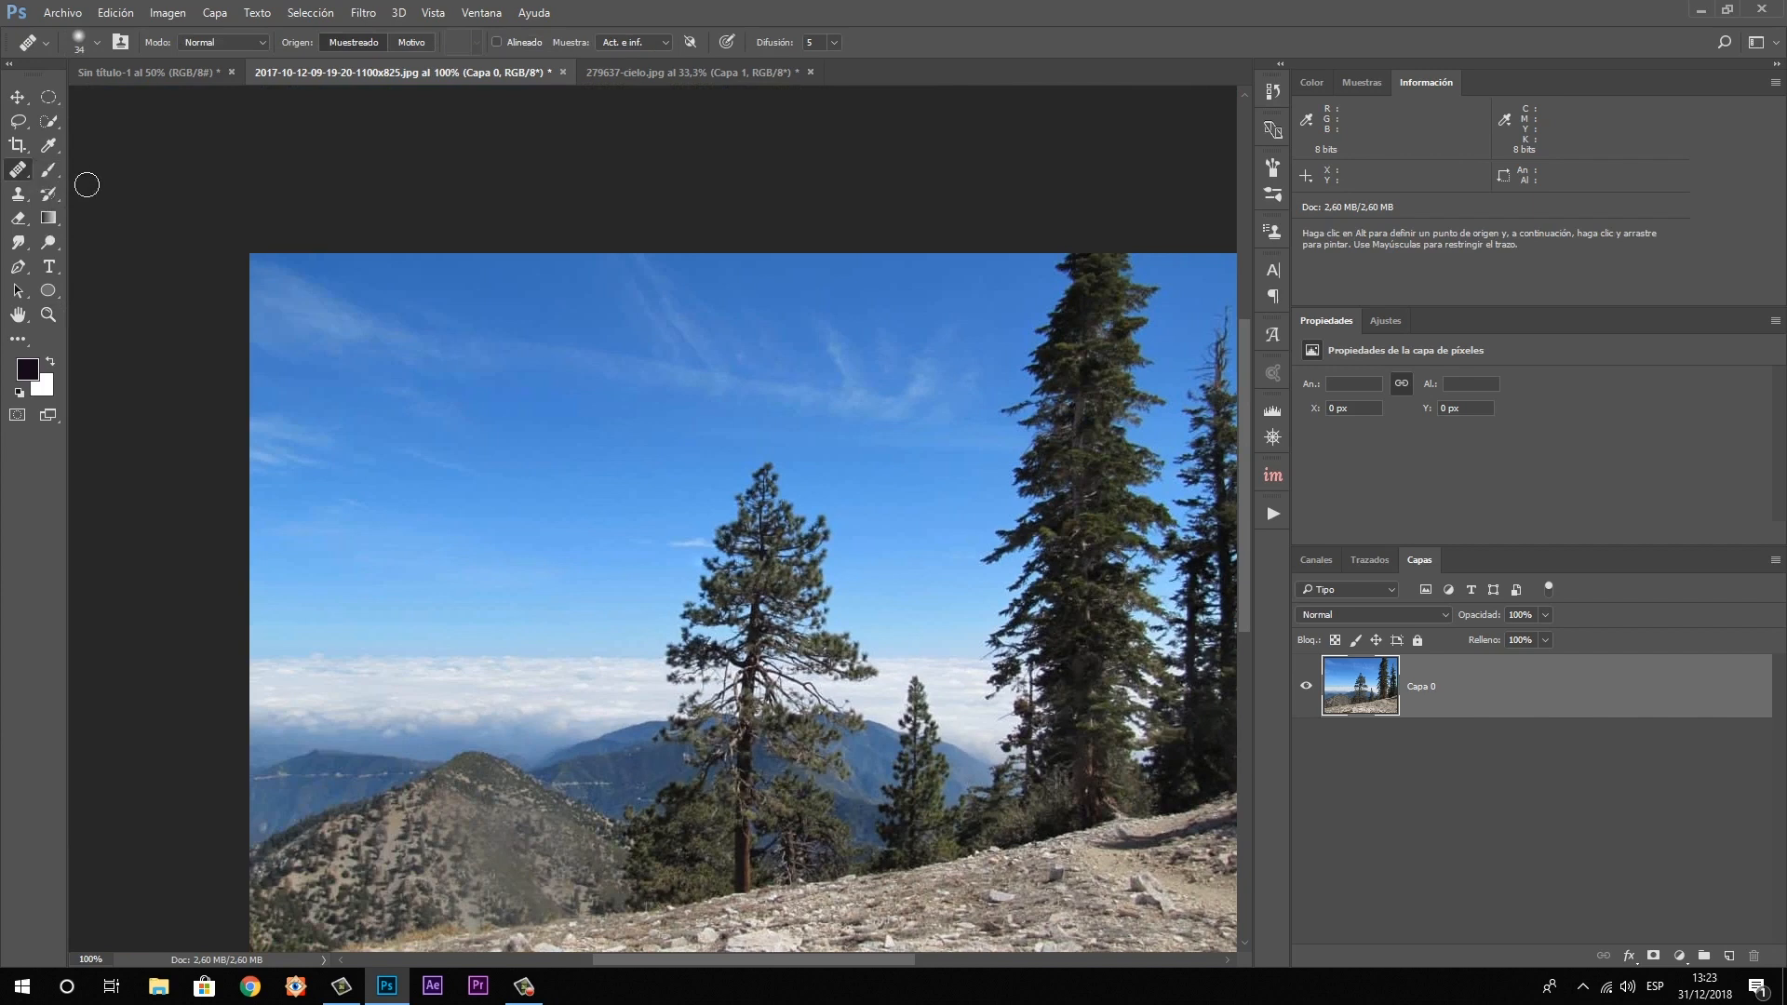
right_click(18, 169)
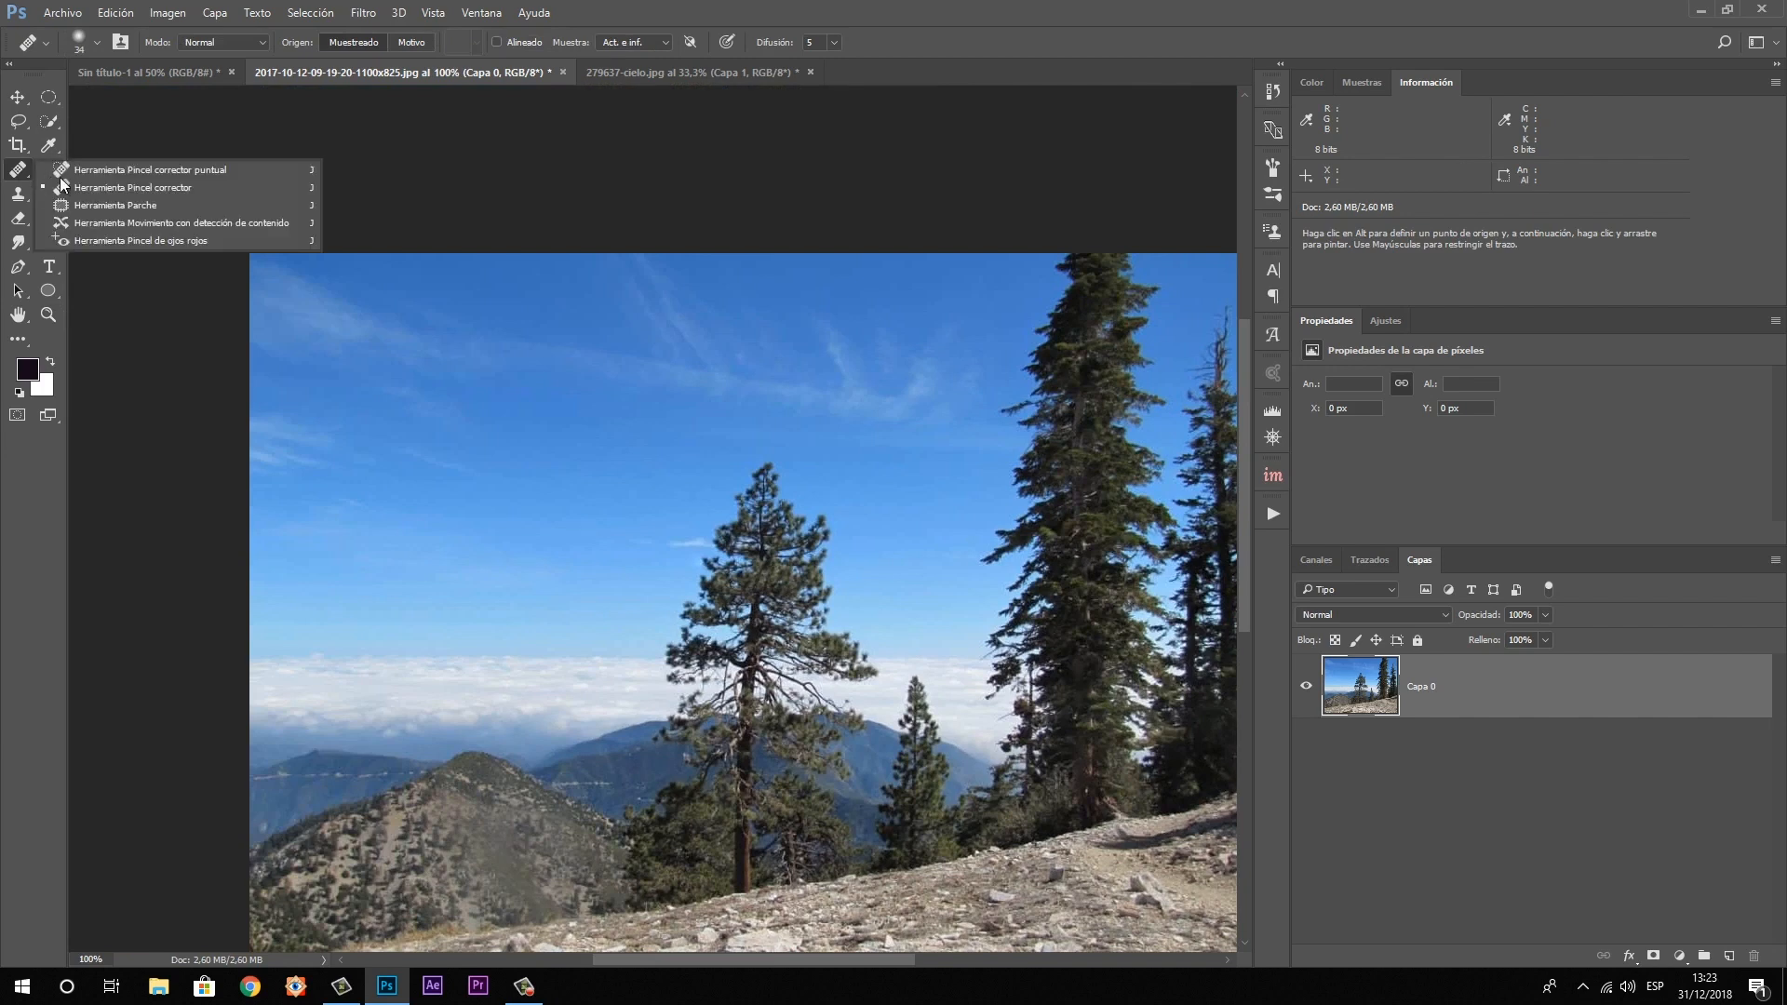
left_click(114, 203)
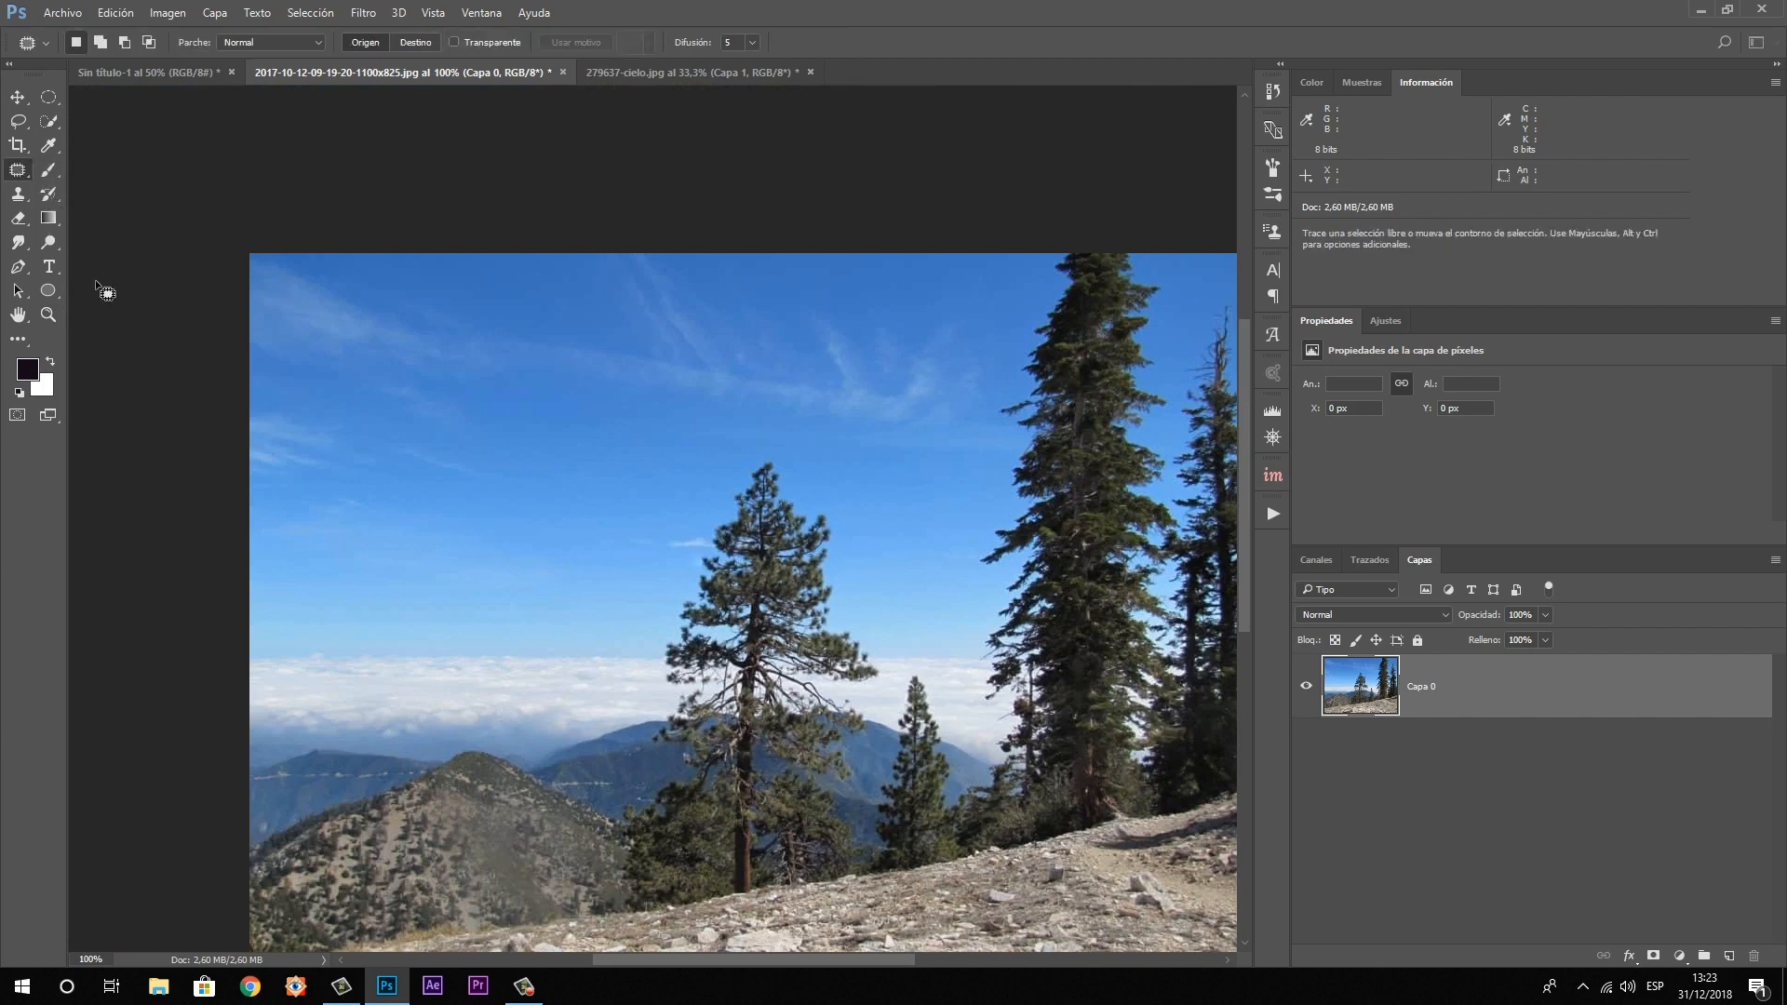
left_click(48, 315)
left_click(610, 710)
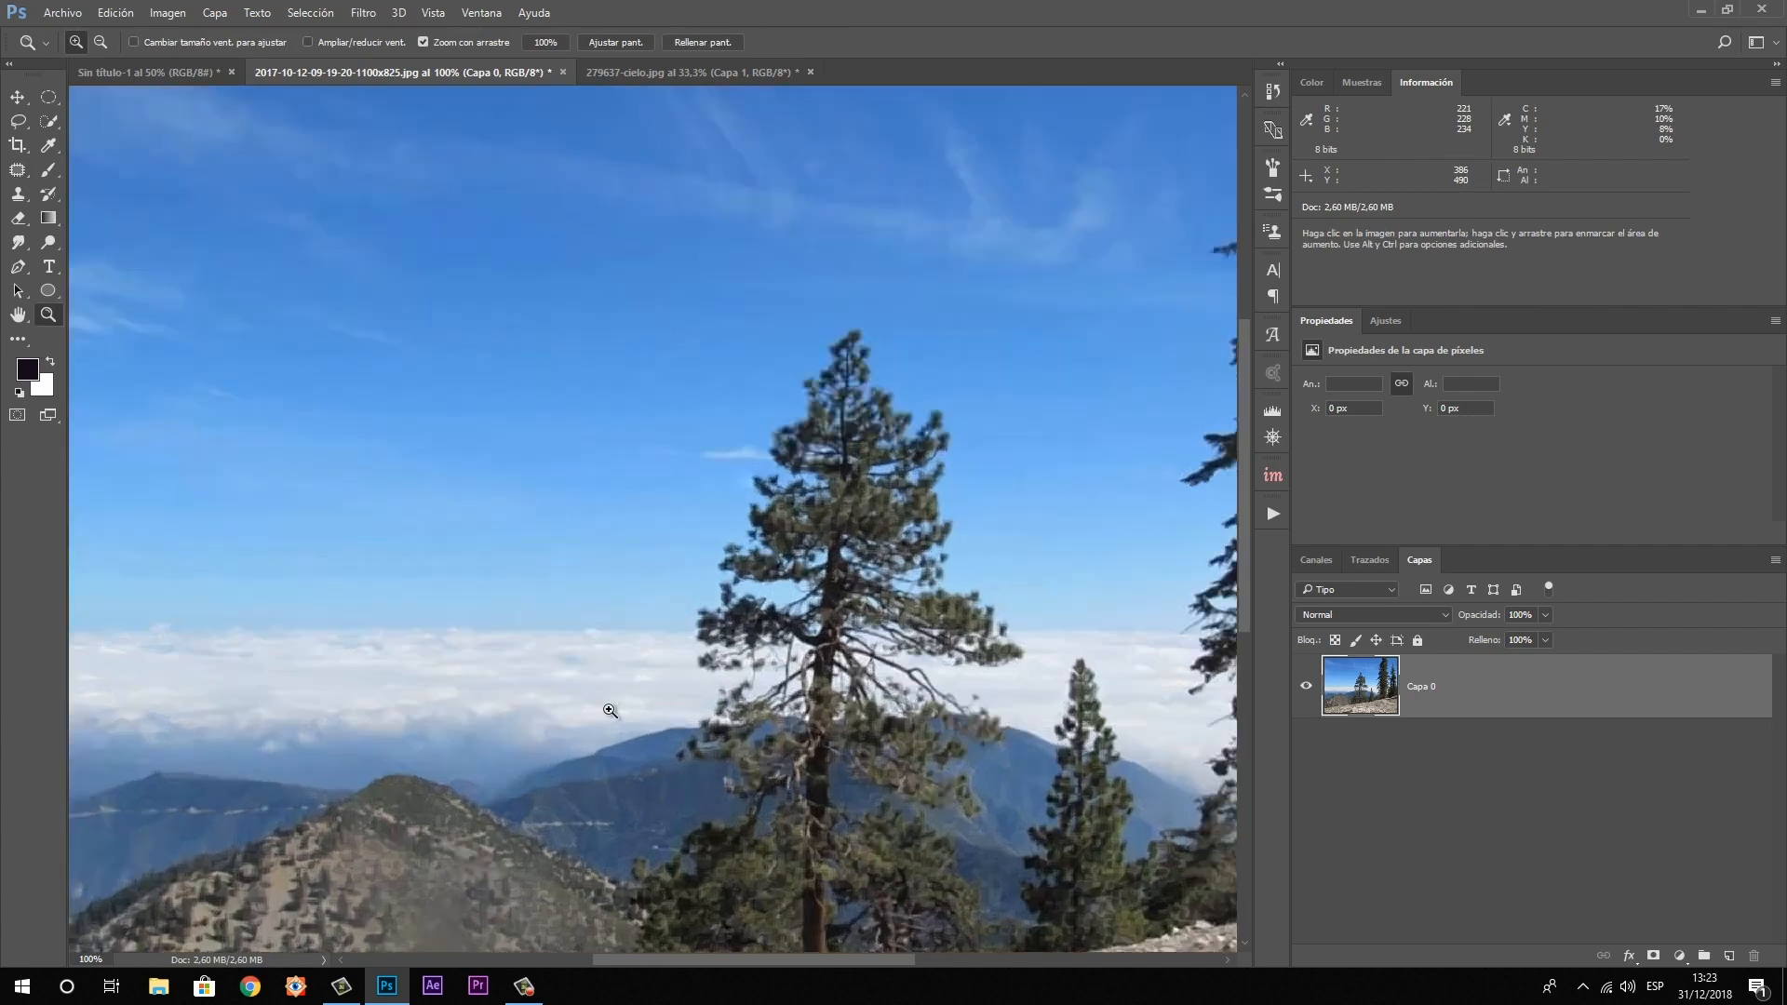
left_click_drag(622, 686, 789, 386)
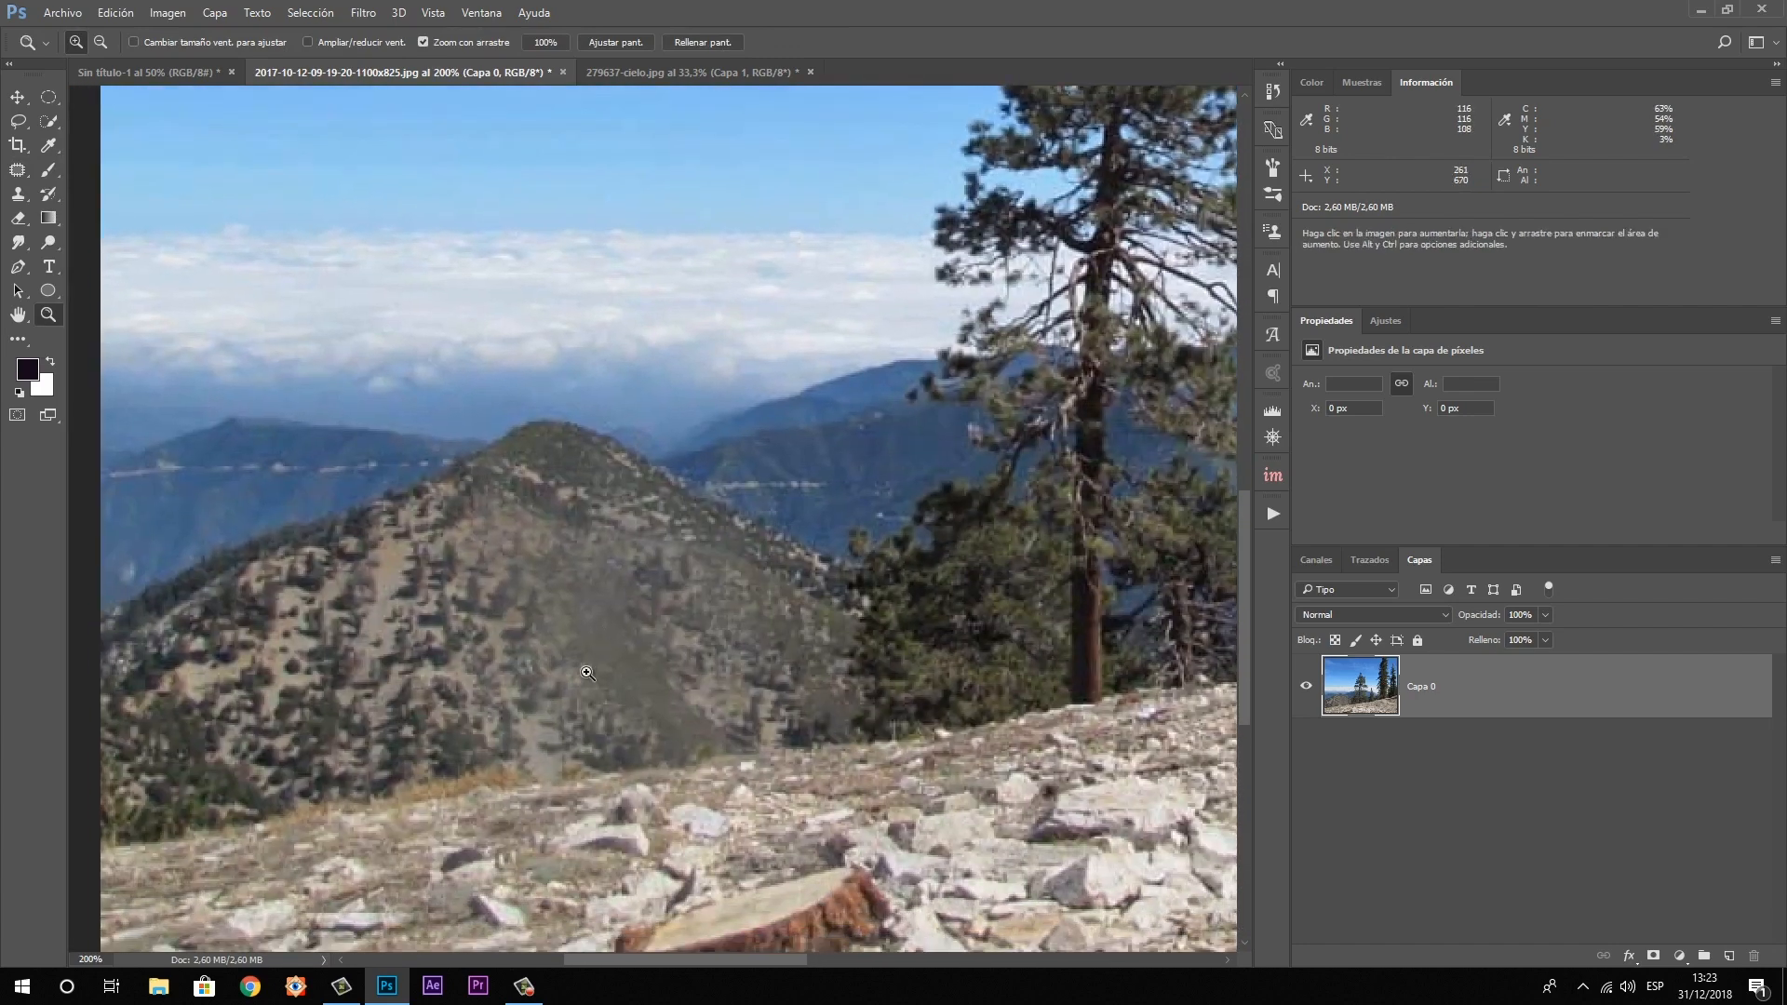
left_click(586, 670)
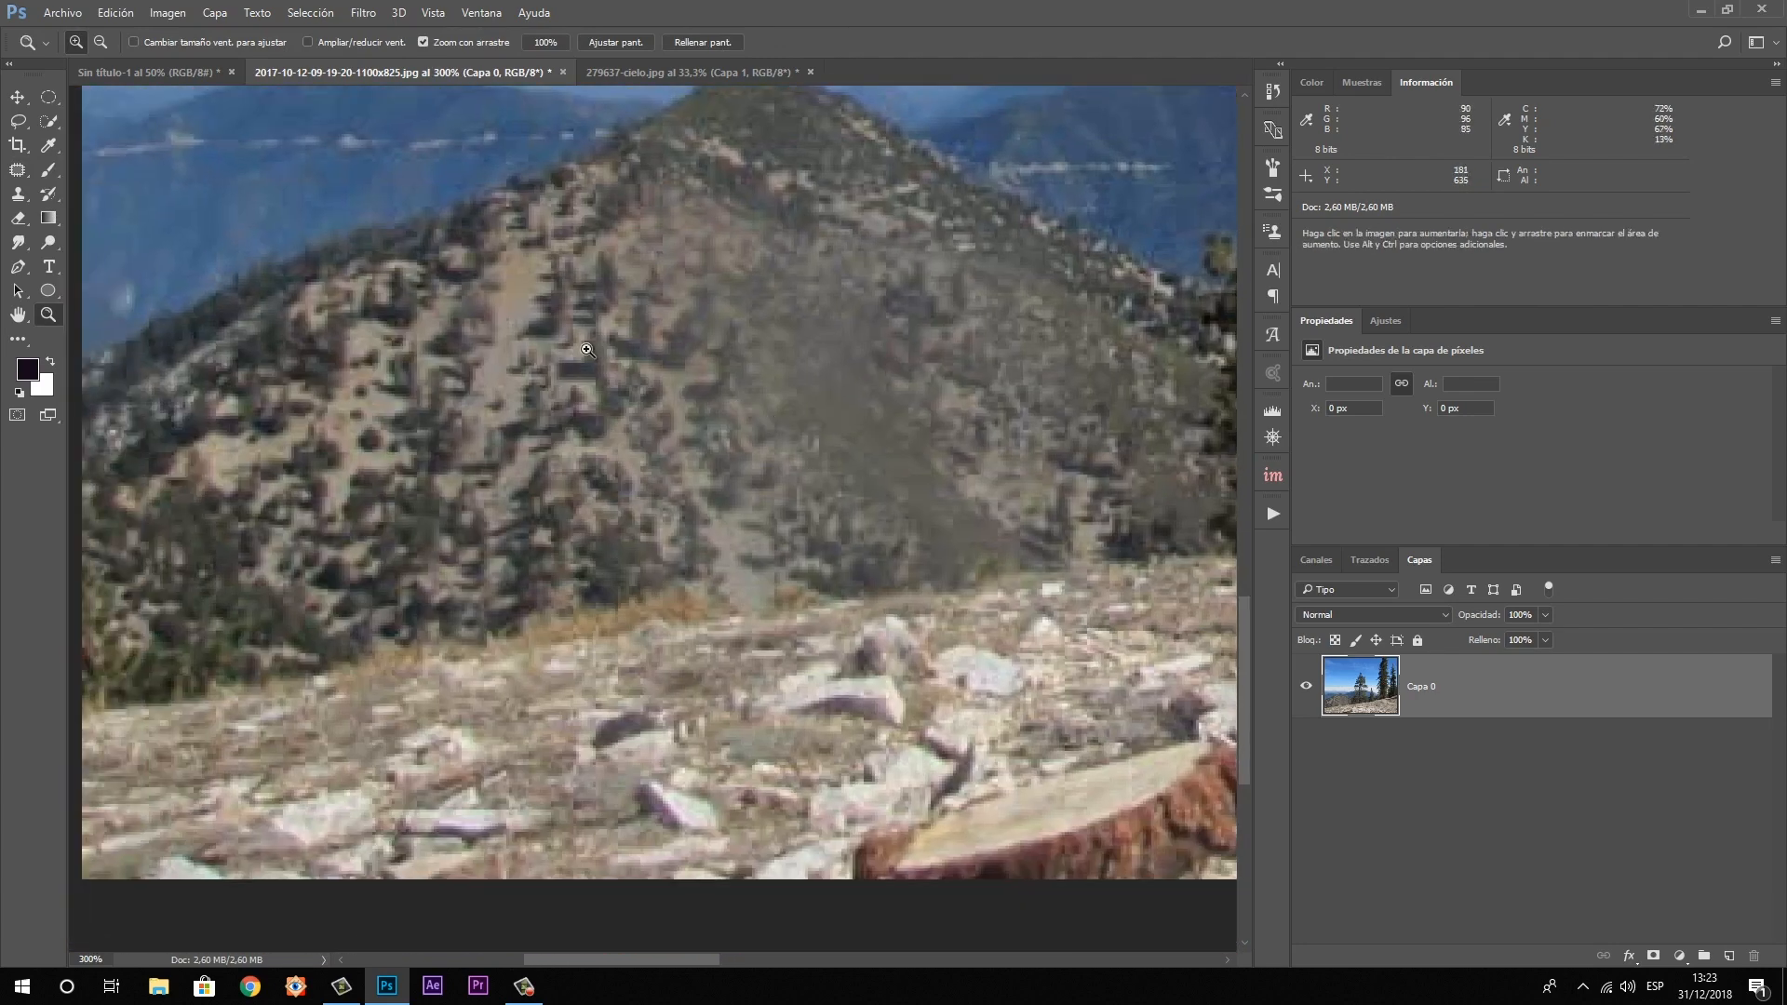
left_click_drag(1036, 546, 608, 420)
left_click(986, 437, "alt")
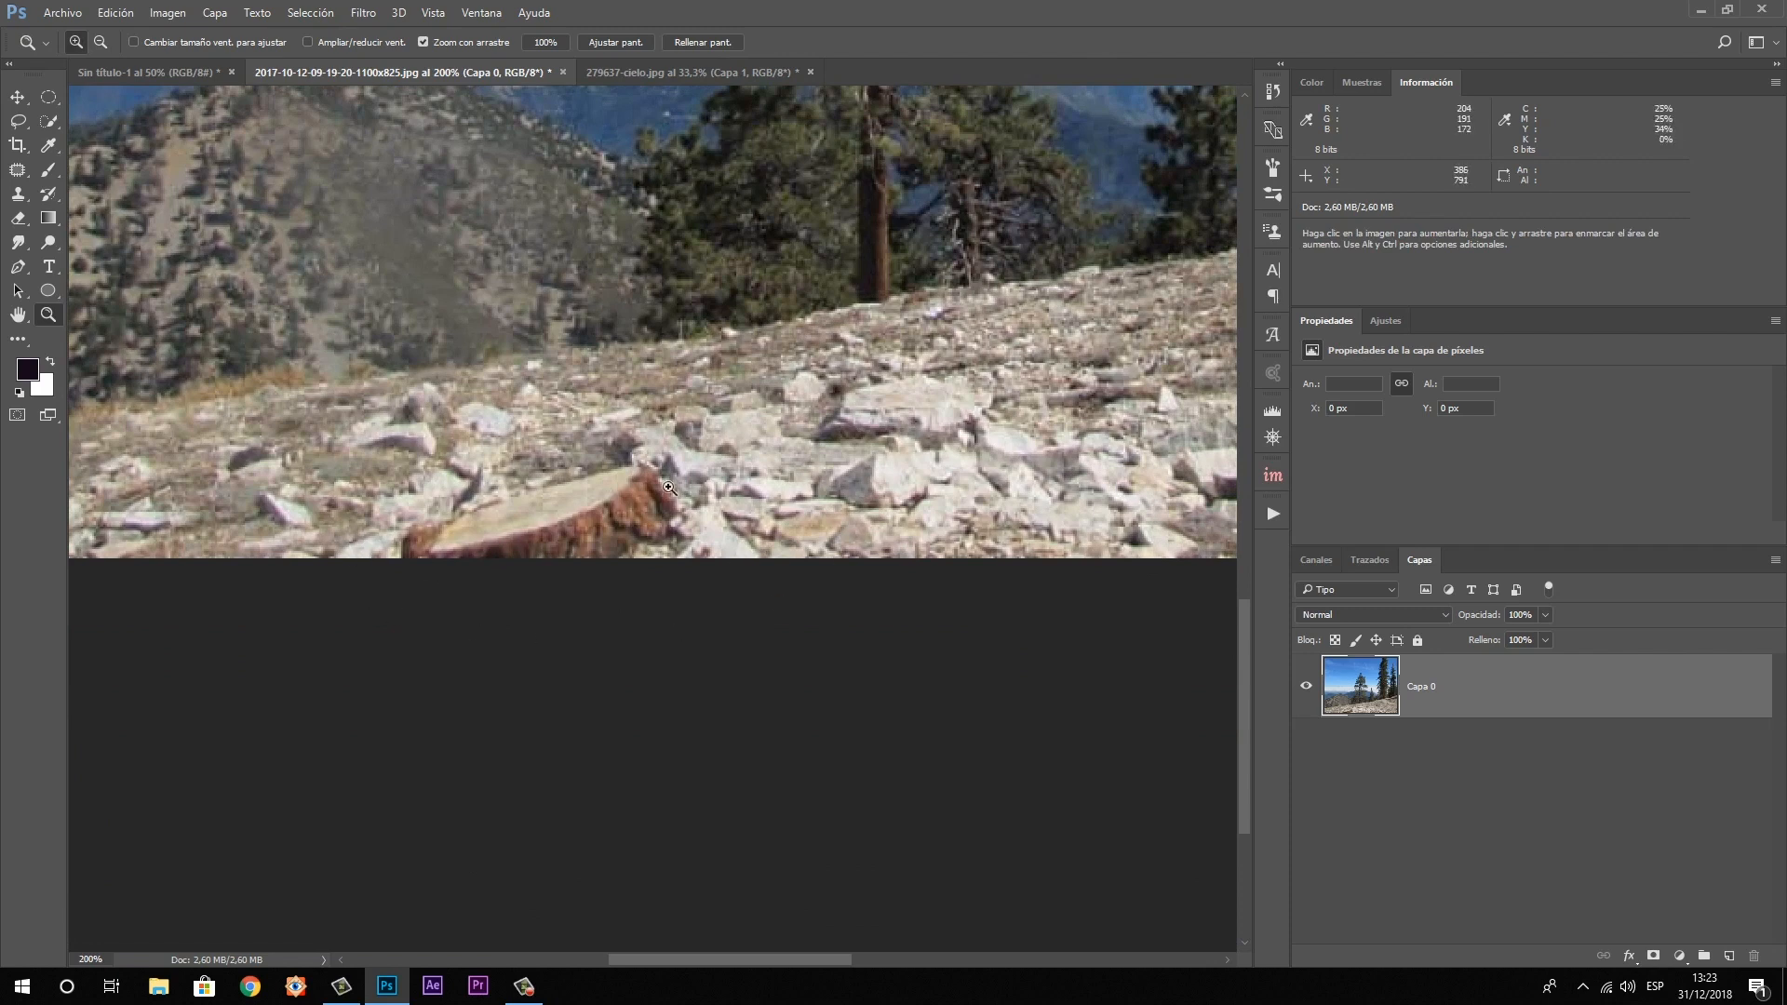
left_click(18, 169)
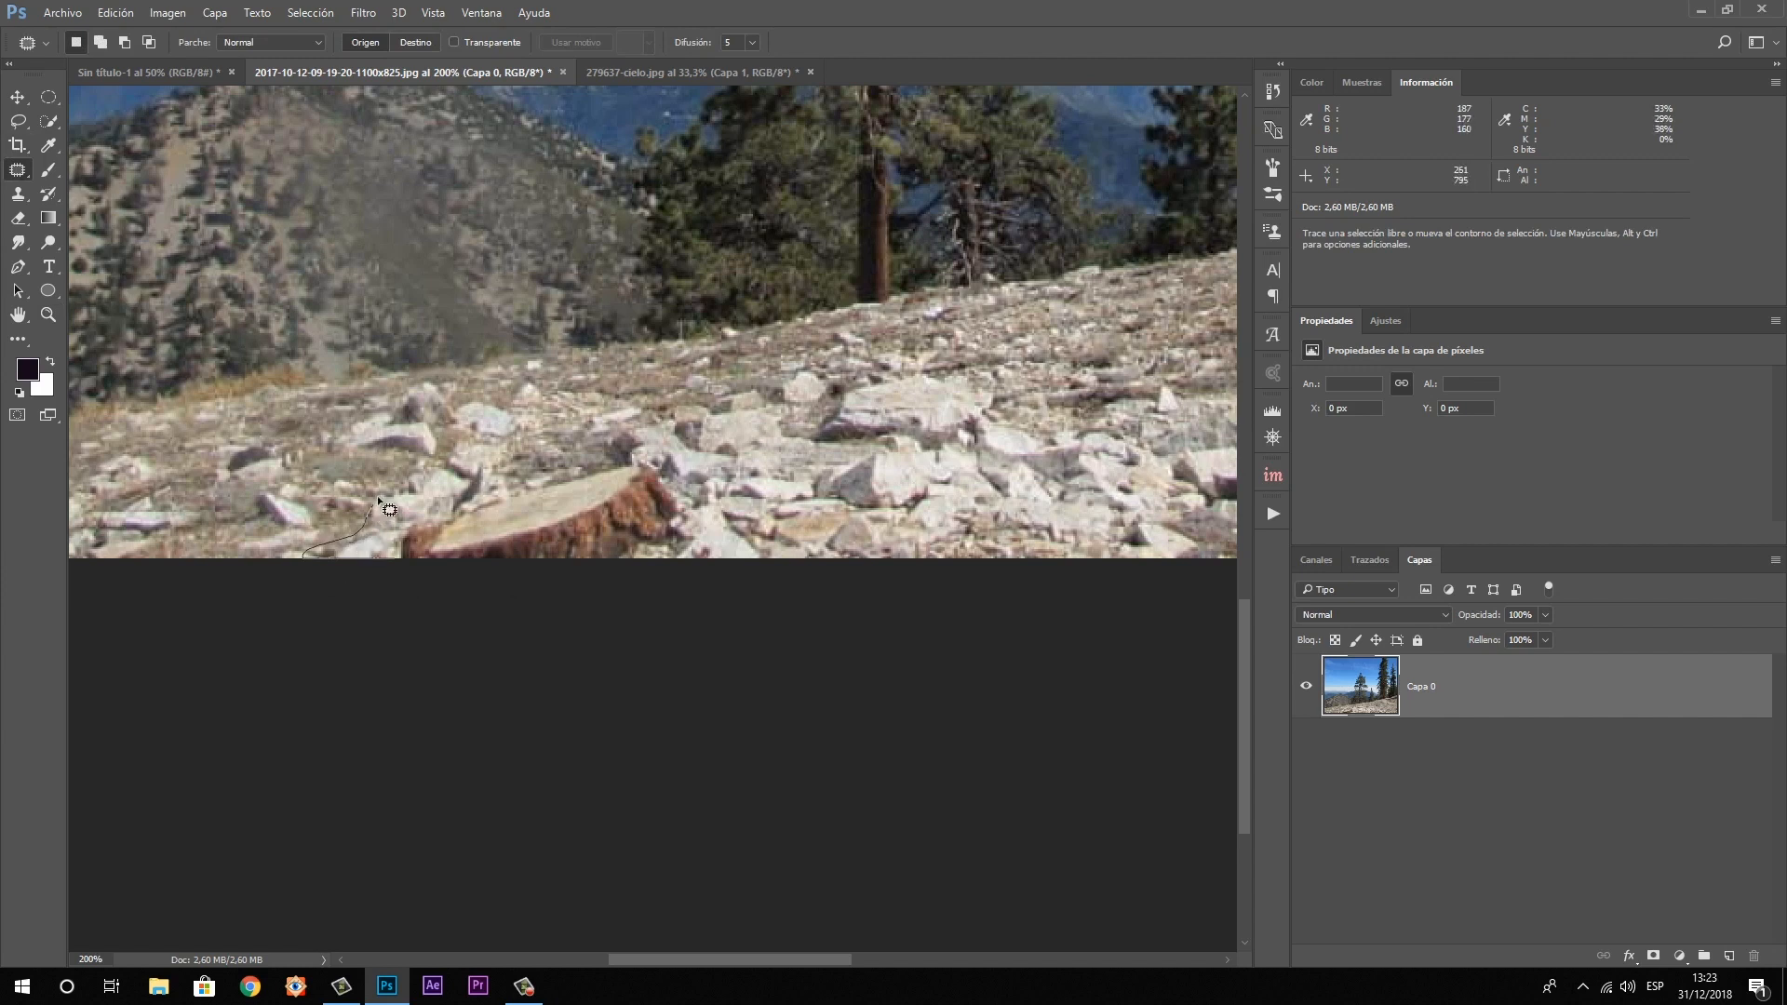
left_click_drag(493, 463, 571, 460)
mouse_move(788, 556)
left_mouse_down()
mouse_move(618, 589)
mouse_move(424, 586)
left_mouse_up()
left_click_drag(857, 463, 624, 444)
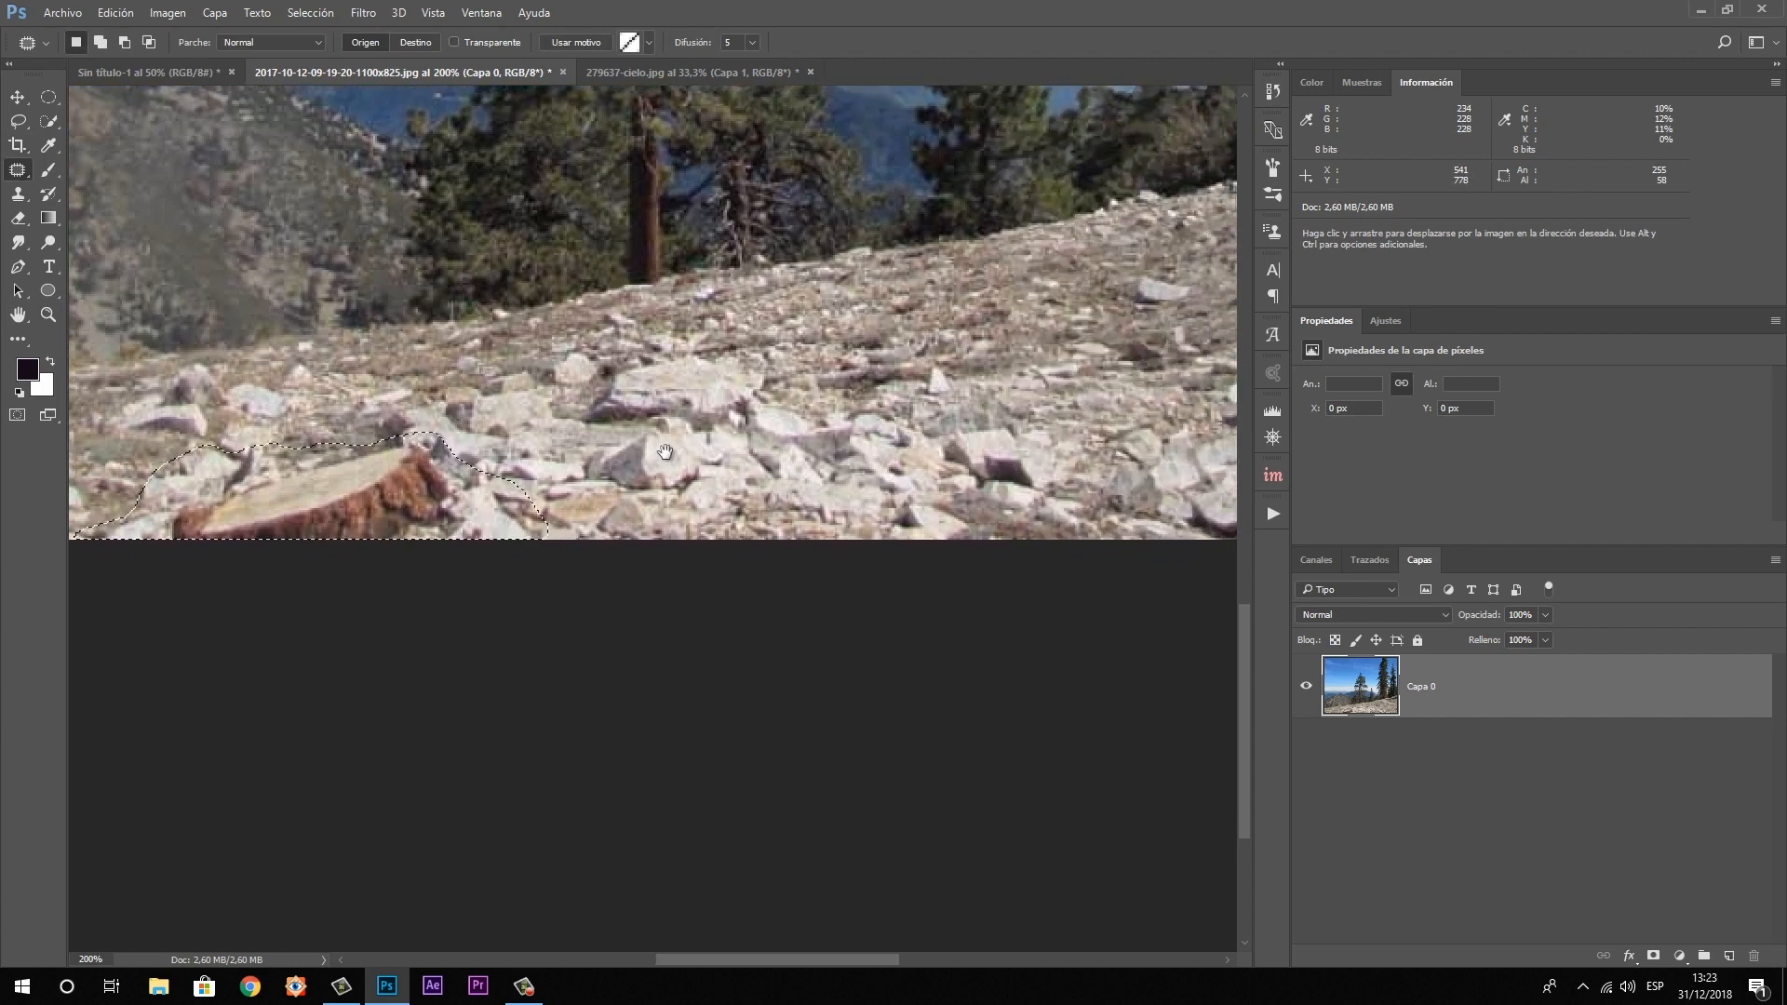
left_click_drag(359, 493, 831, 494)
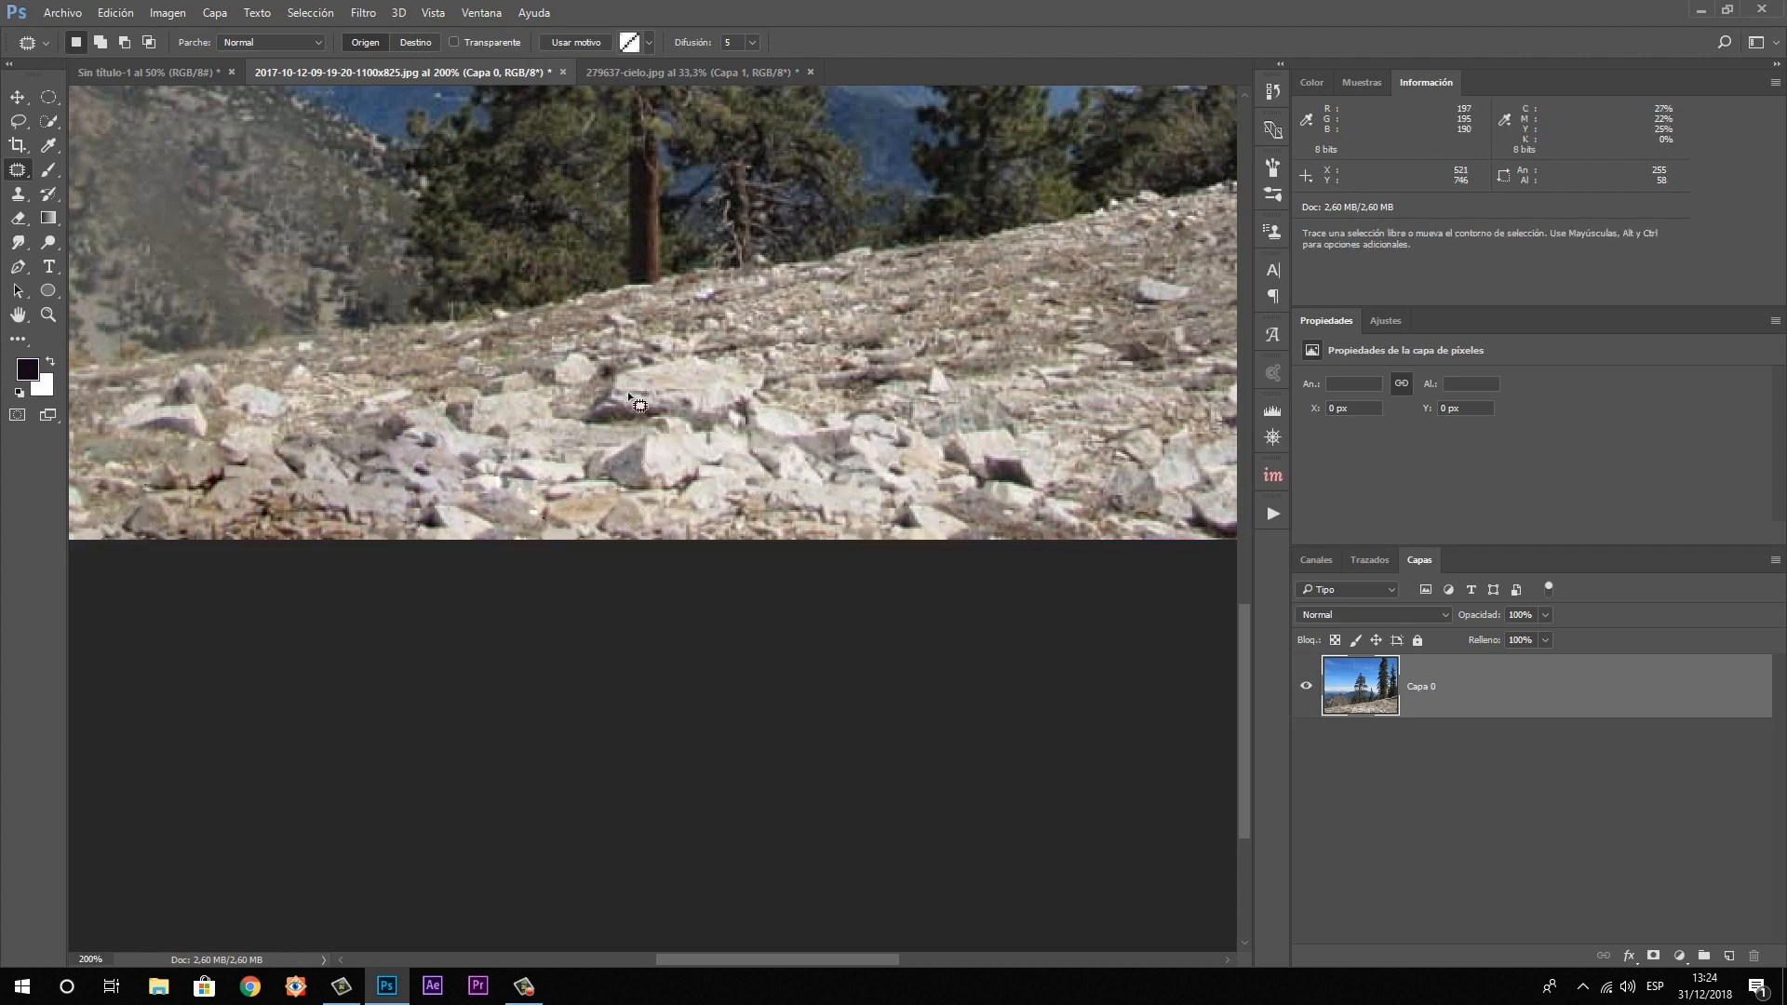
Compare the full photo with and without the patched stump at the lower edge, keeping the patch and clearing its selection
key("ctrl+d")
left_click(48, 314)
key("ctrl+minus")
key("ctrl+minus")
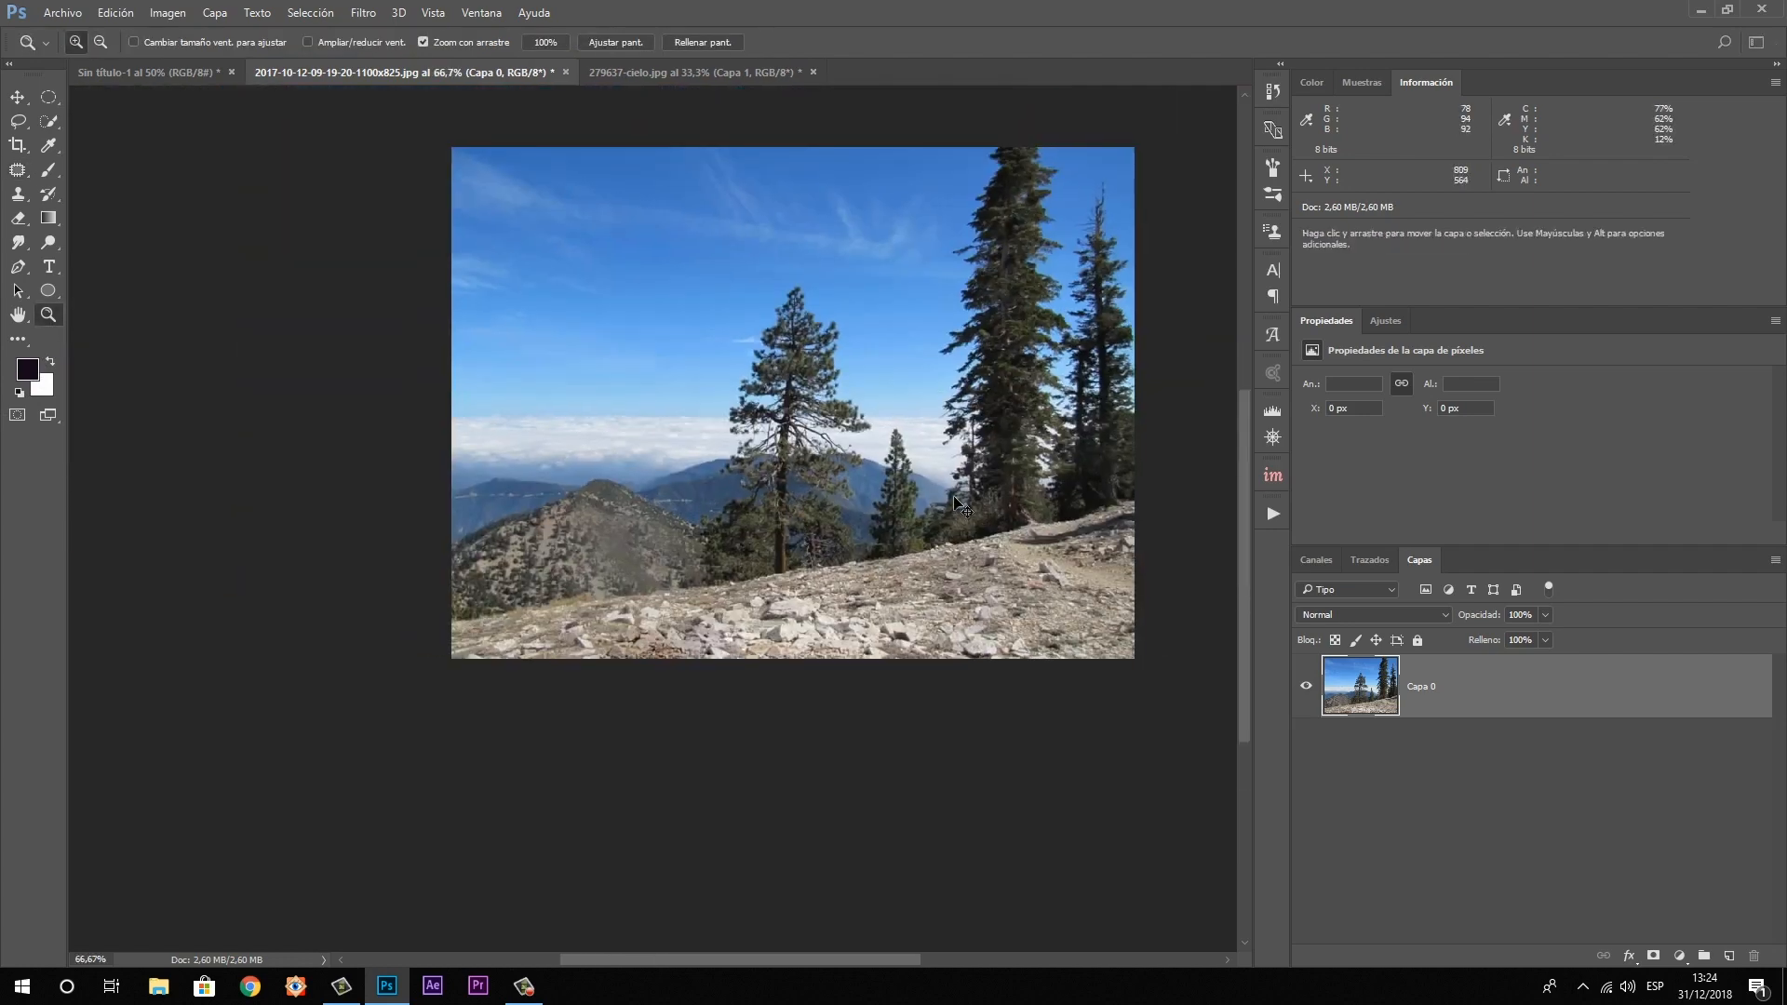
key("ctrl+shift+d")
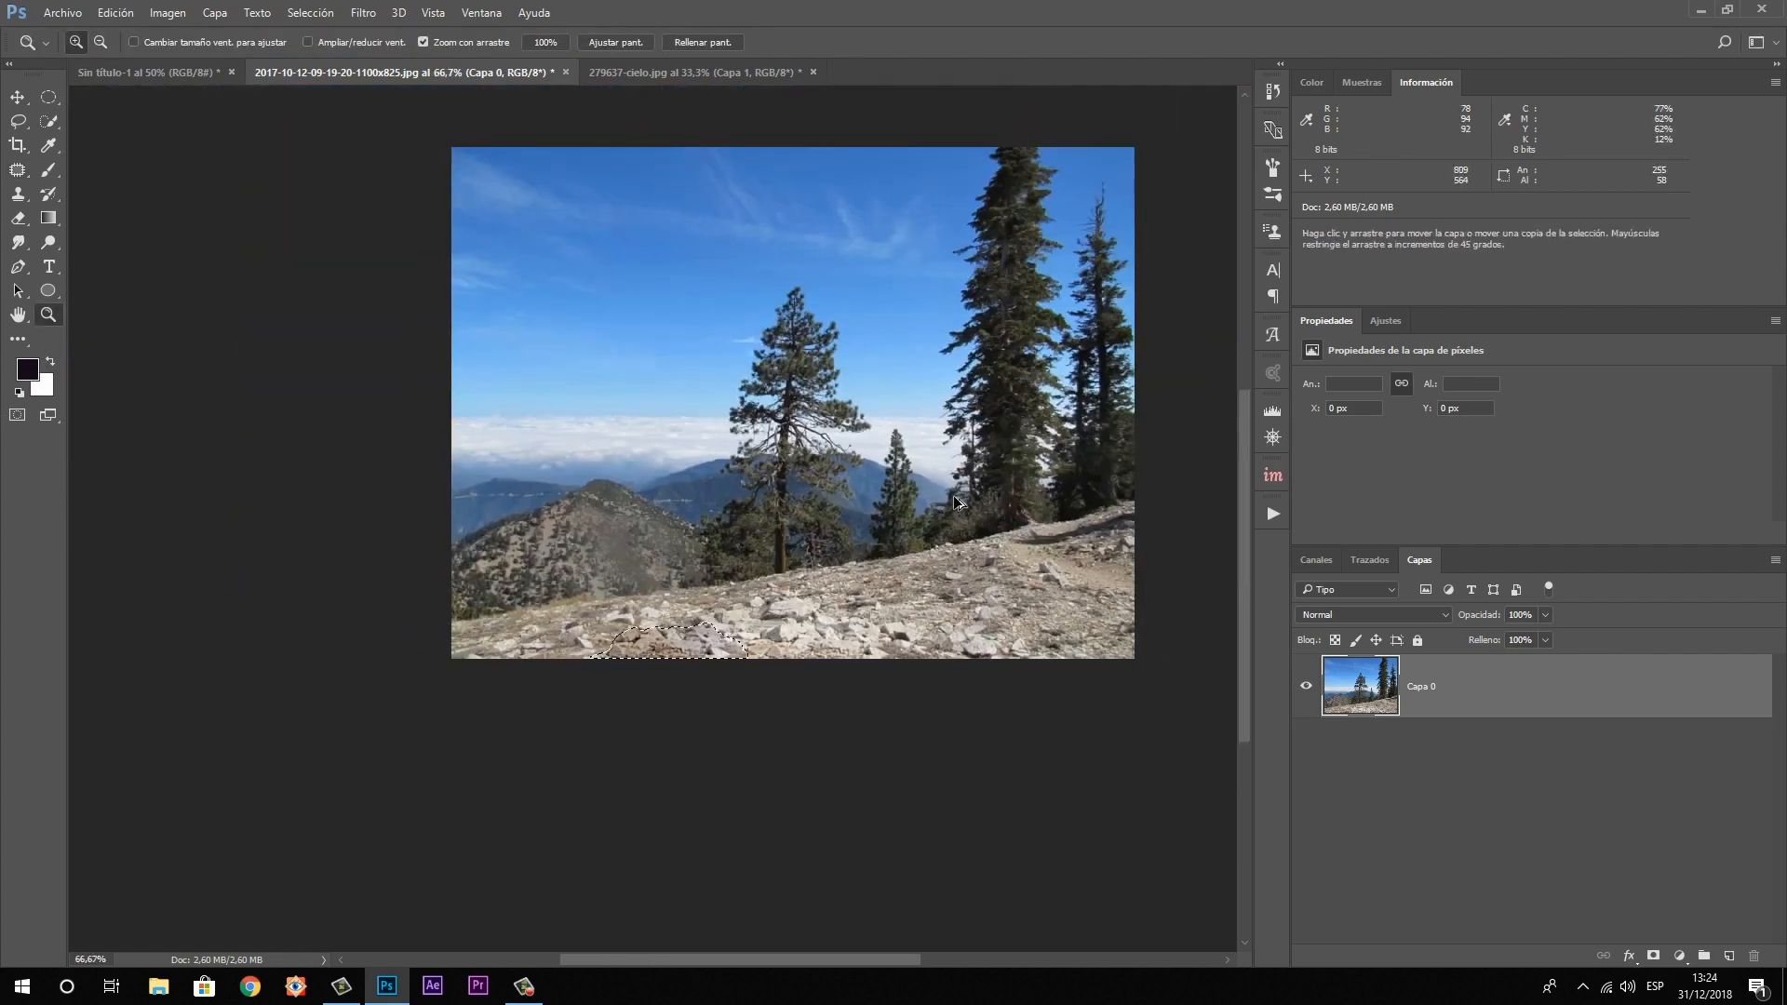
key("ctrl+alt+z")
key("ctrl+shift+z")
left_click(806, 467)
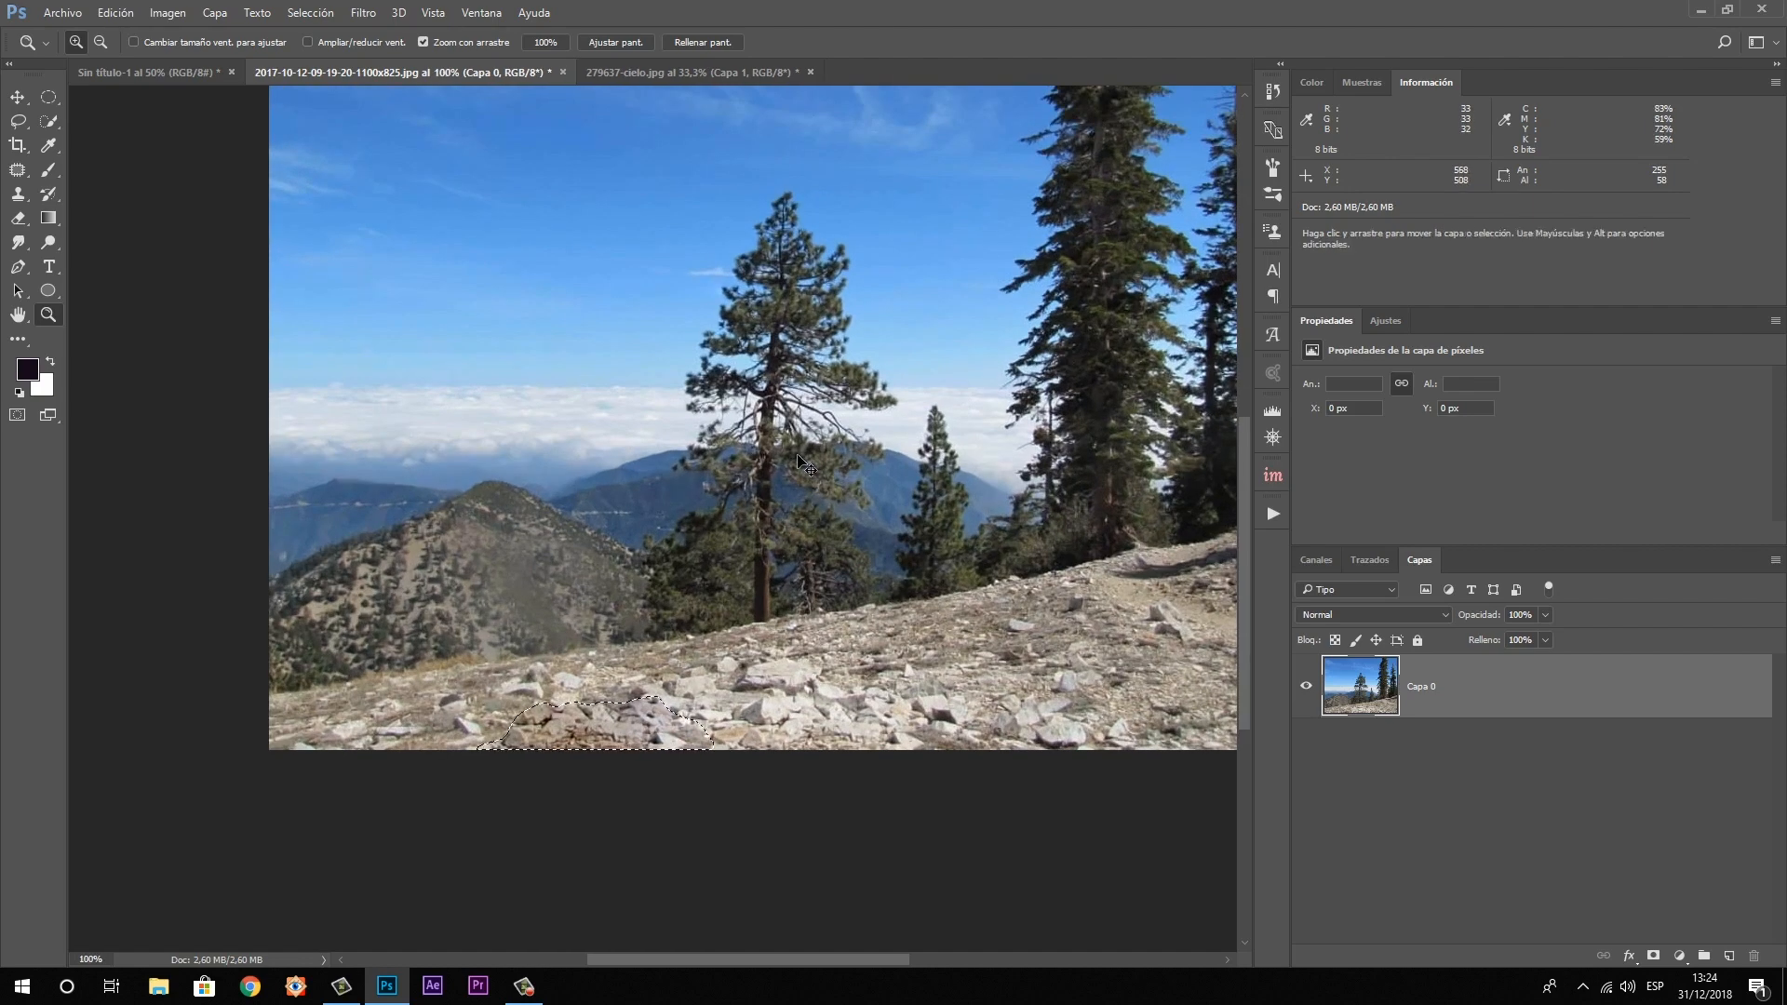
key("ctrl+d")
Remove the small upright grey rock left of the dirt path using the Patch tool in Normal mode, replacing it with nearby ground
left_click(512, 583)
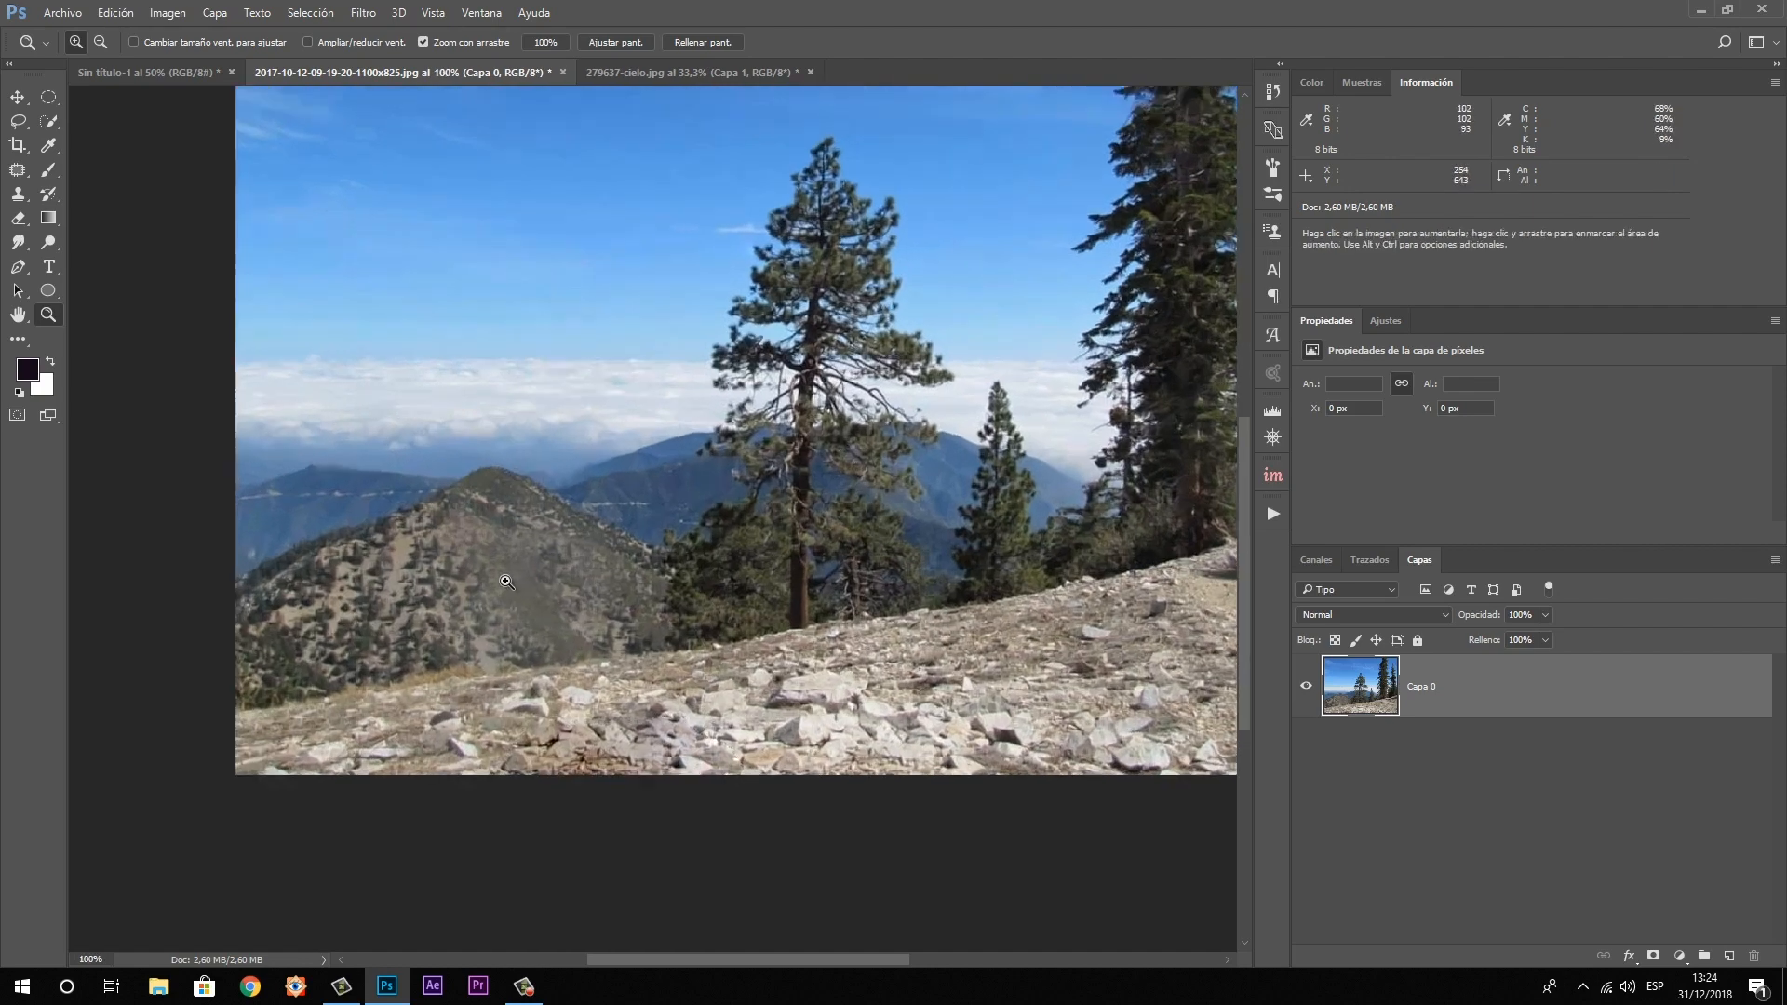
scroll(507, 458, "down", 3)
scroll(507, 459, "left", 2)
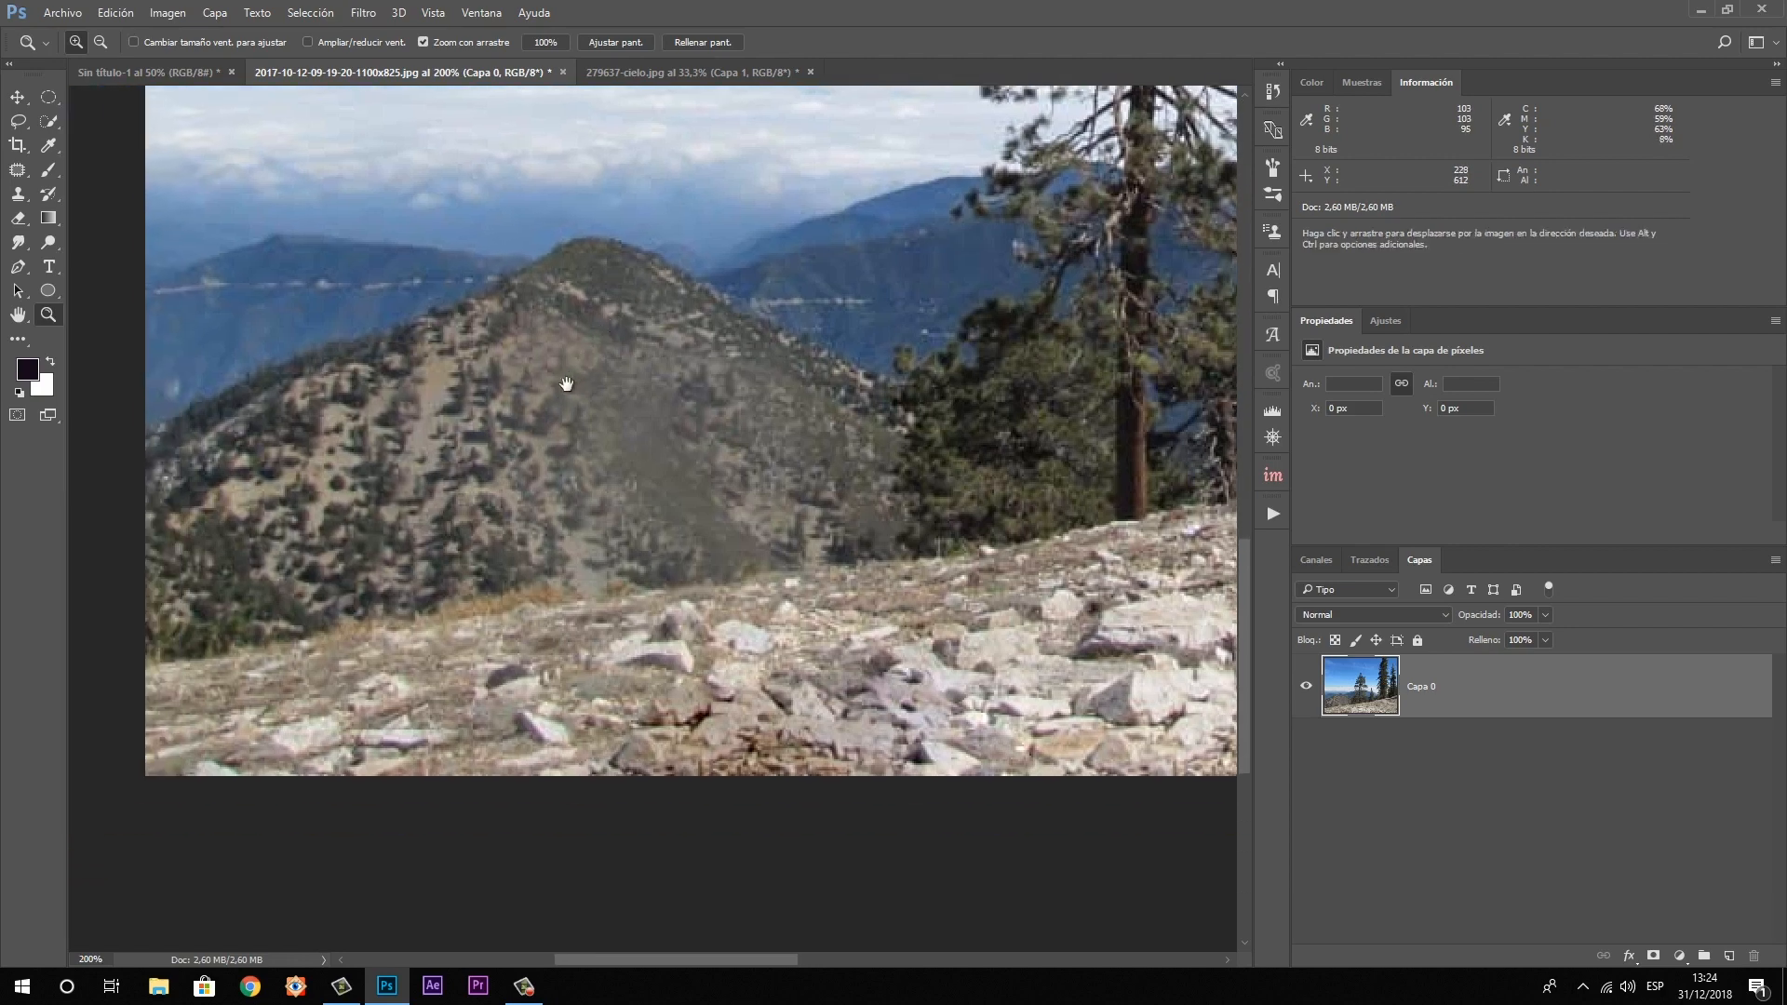
left_click(363, 704)
scroll(838, 423, "right", 5)
scroll(839, 422, "down", 2)
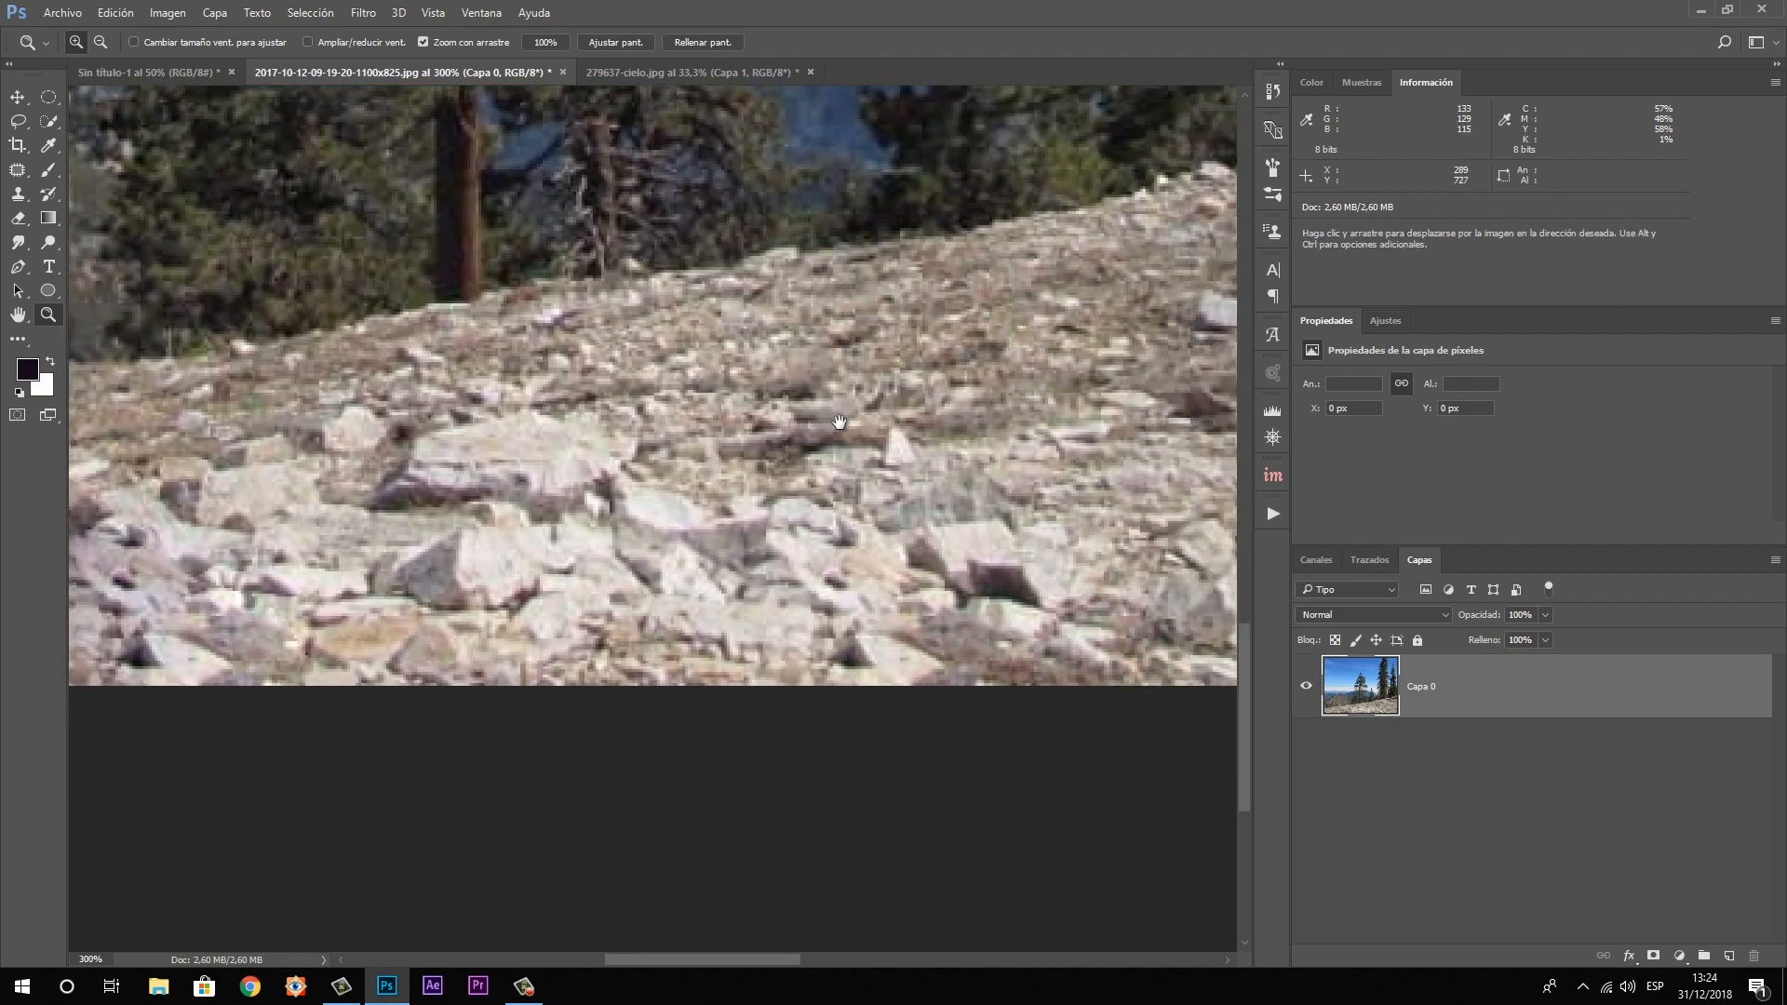
scroll(838, 422, "right", 5)
scroll(839, 422, "up", 2)
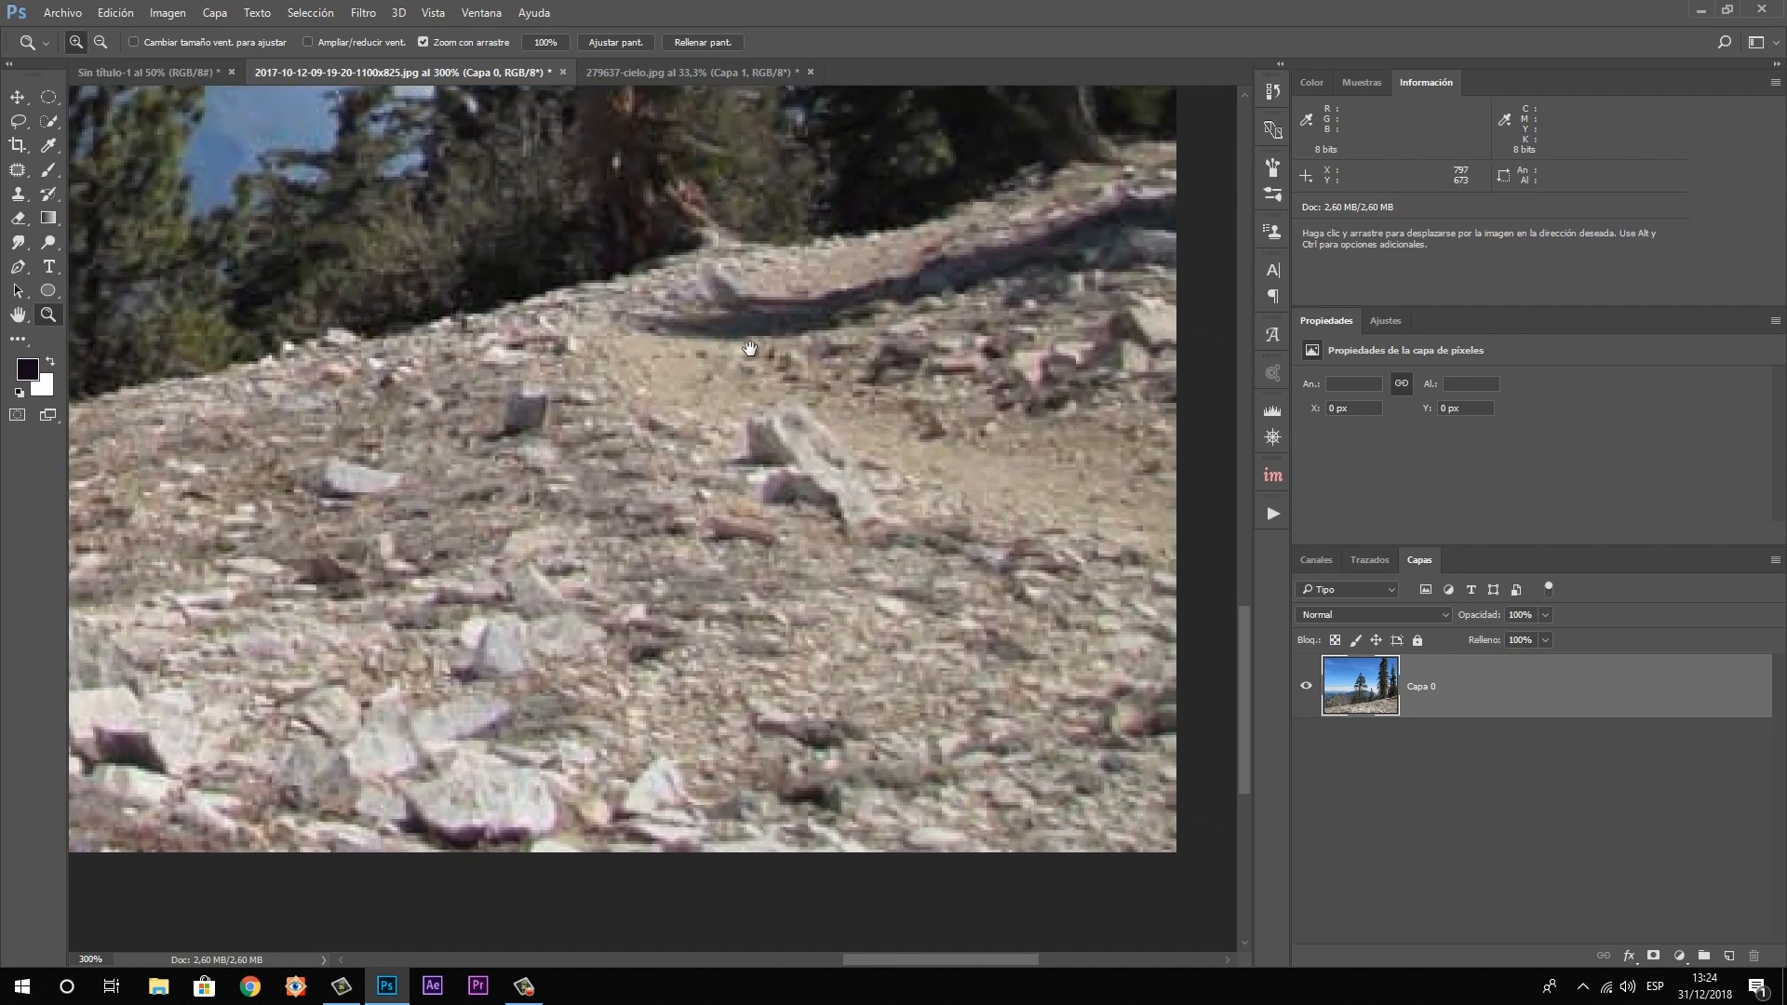
scroll(749, 349, "right", 5)
scroll(749, 349, "down", 1)
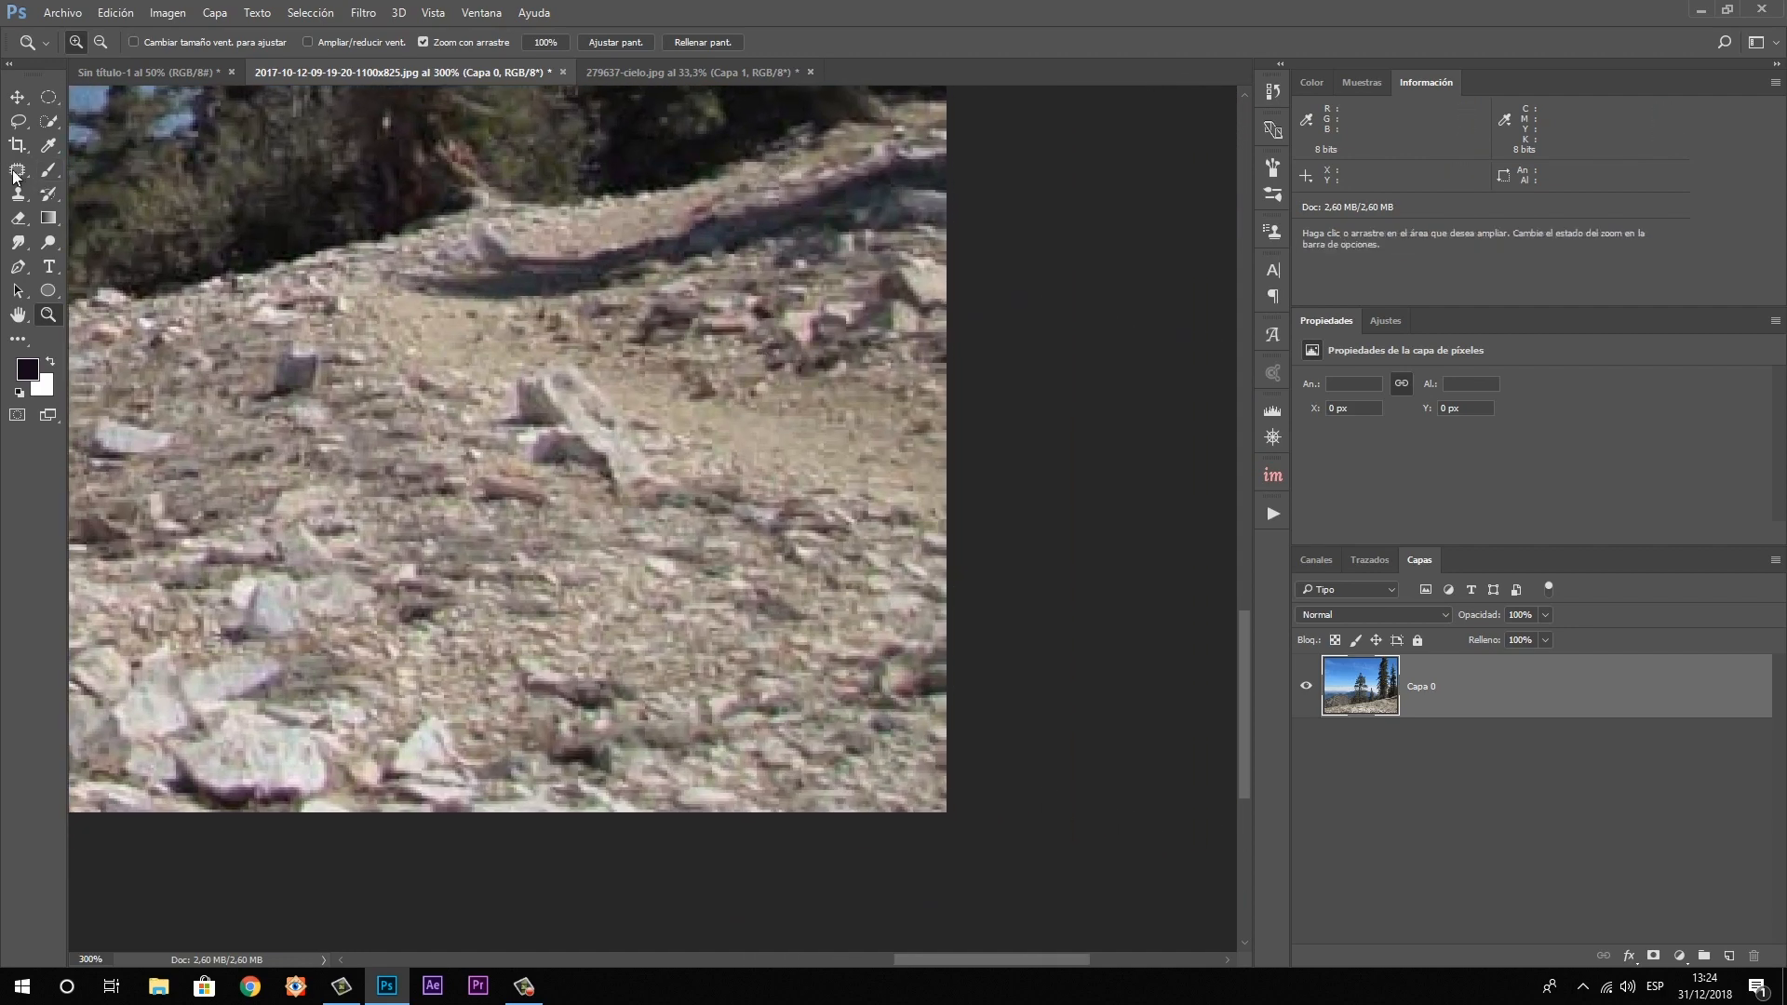
key("j")
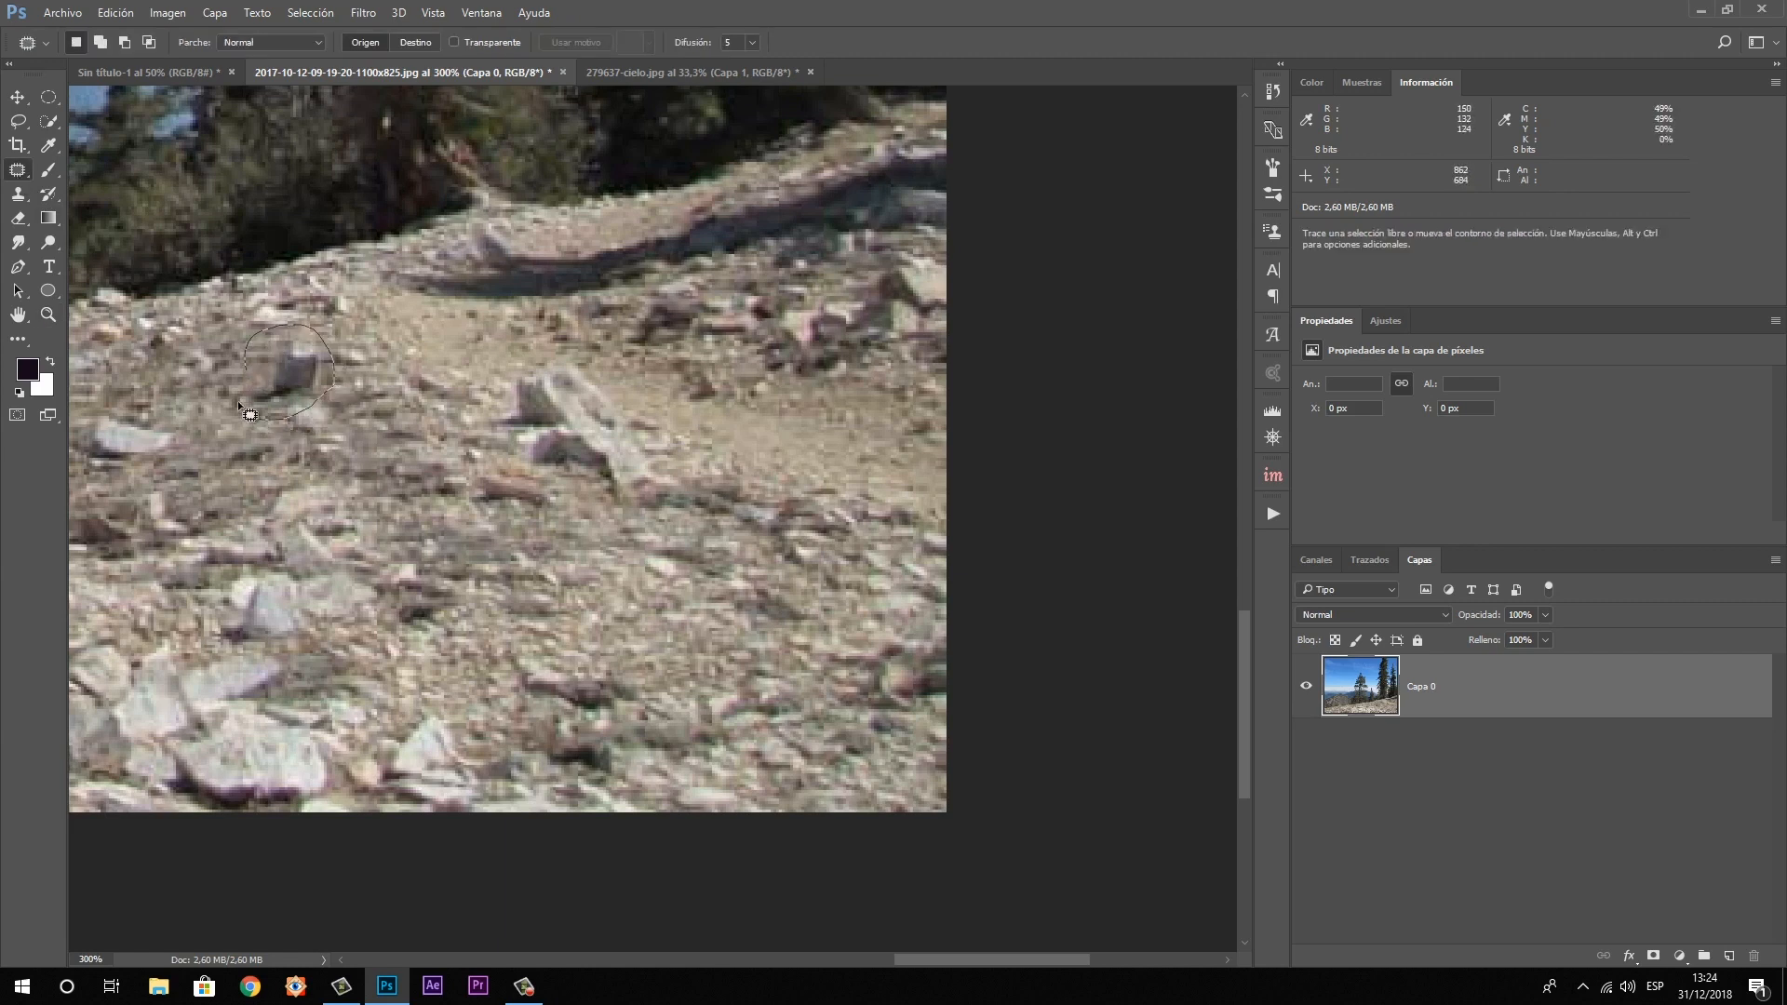
mouse_move(250, 413)
left_mouse_down()
mouse_move(239, 402)
mouse_move(307, 400)
mouse_move(599, 534)
left_mouse_up()
key("ctrl+d")
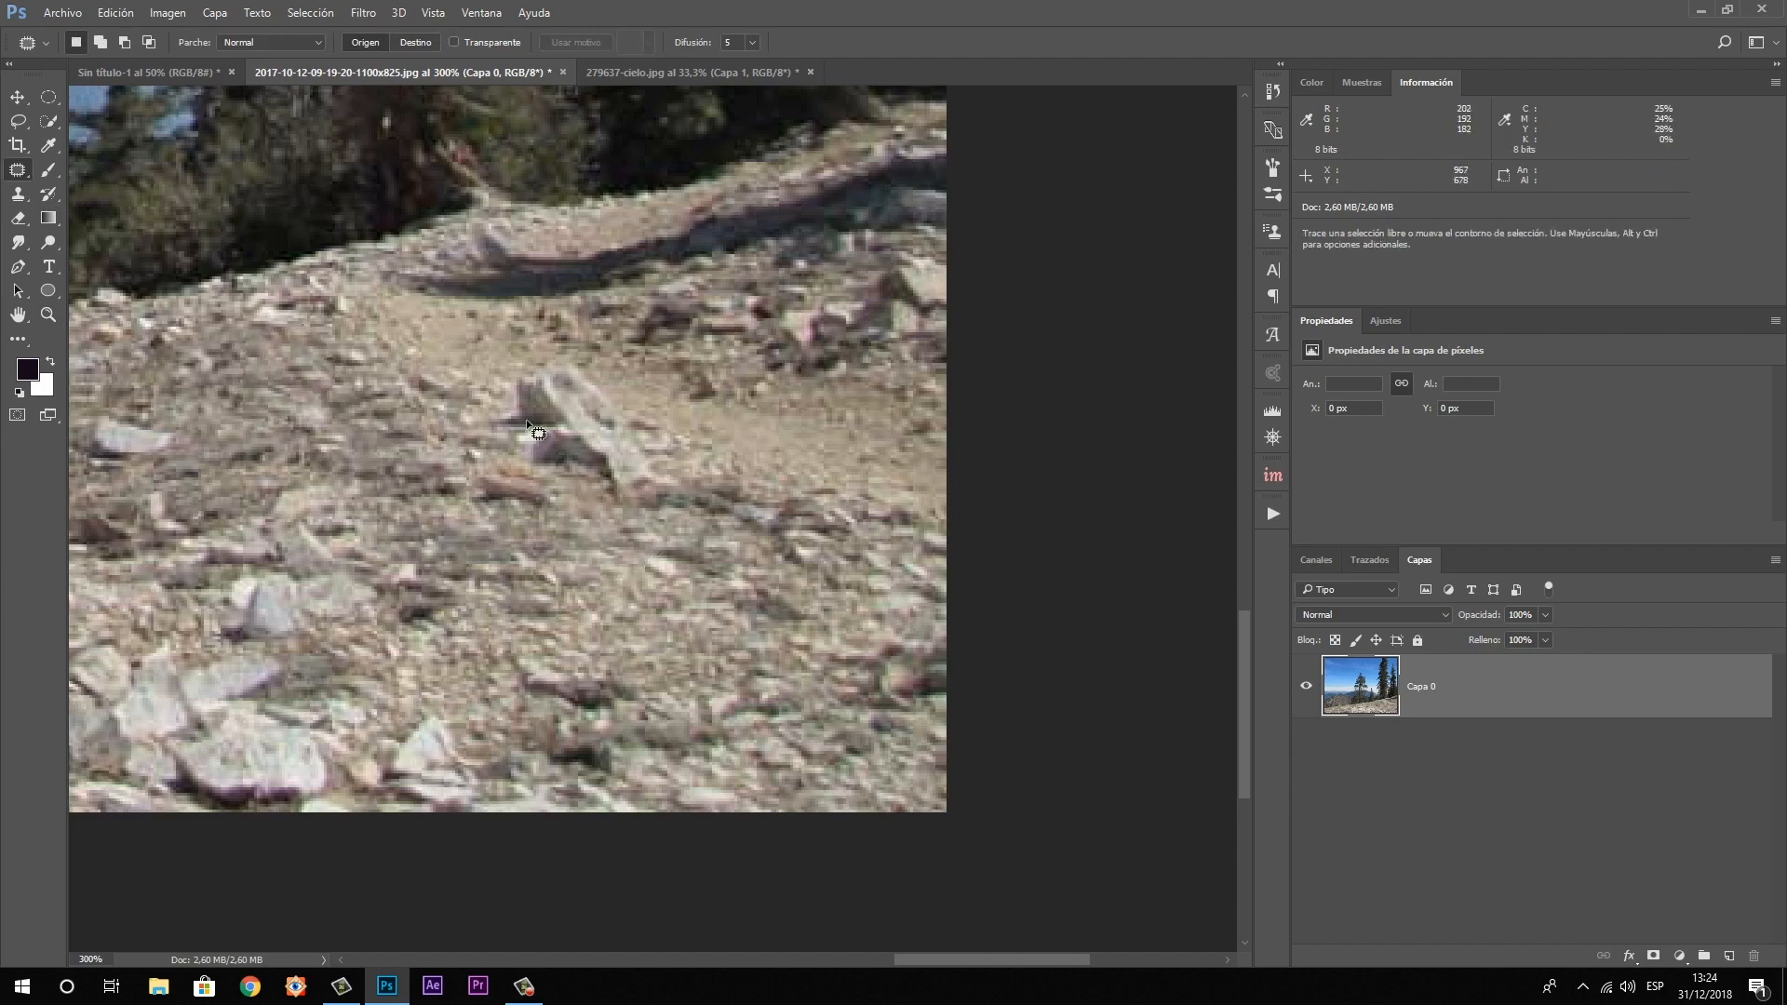
Patch out the large pointed rock beside the dirt path with the ground to its right and review the whole photo
left_click_drag(485, 404, 521, 359)
mouse_move(555, 480)
left_mouse_down()
mouse_move(493, 415)
mouse_move(834, 444)
mouse_move(865, 471)
left_mouse_up()
key("ctrl+d")
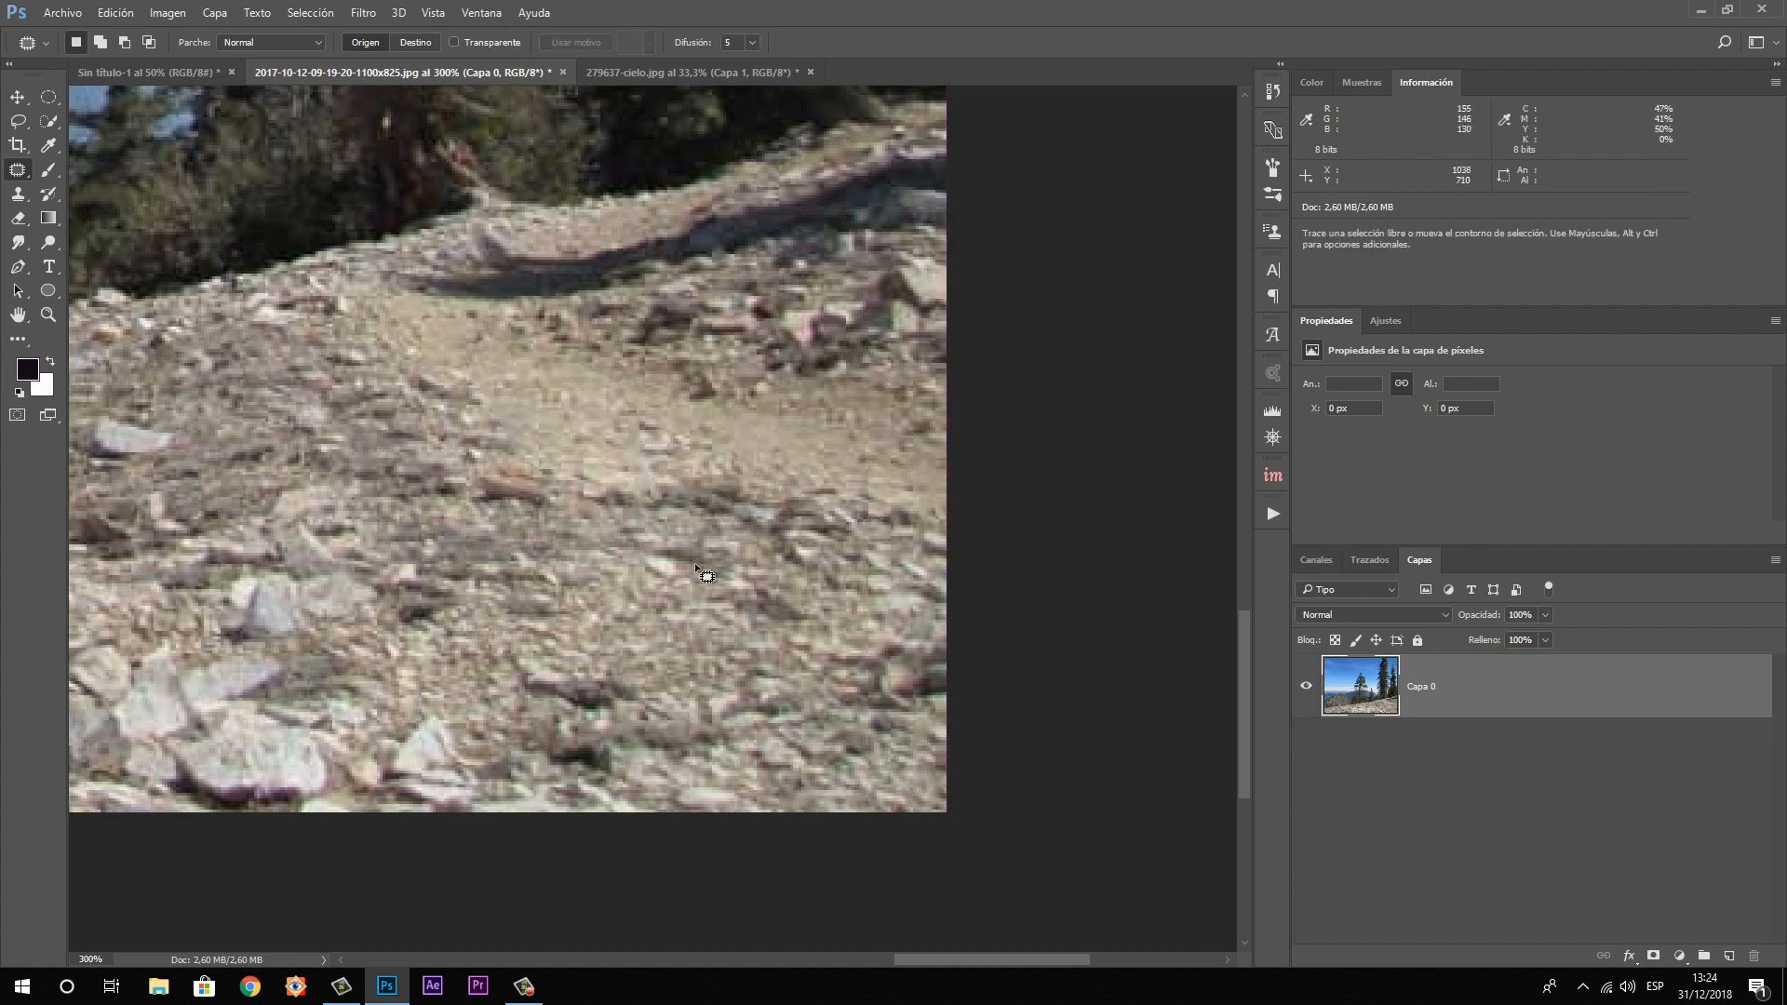
left_click(48, 314)
left_click(405, 391, "alt")
left_click(404, 390, "alt")
left_click(405, 391, "alt")
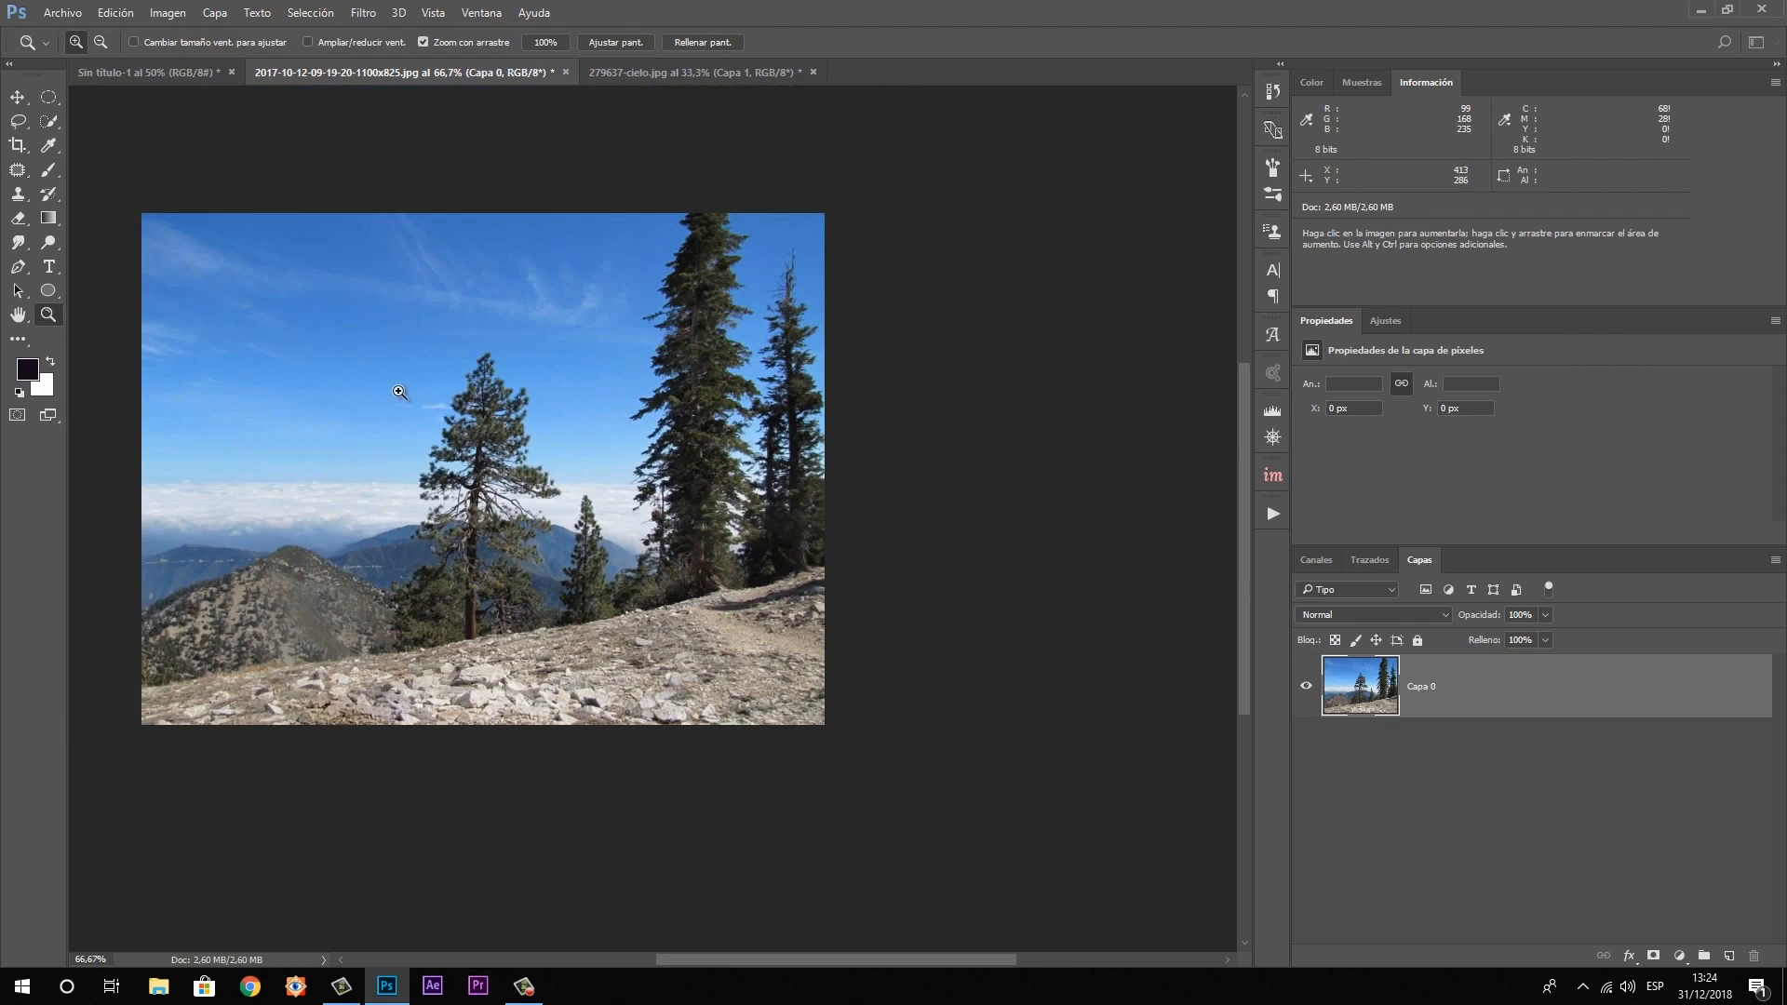
Activate the Brush tool and add a new empty layer above Capa 0 in the mountain photo
left_click(49, 171)
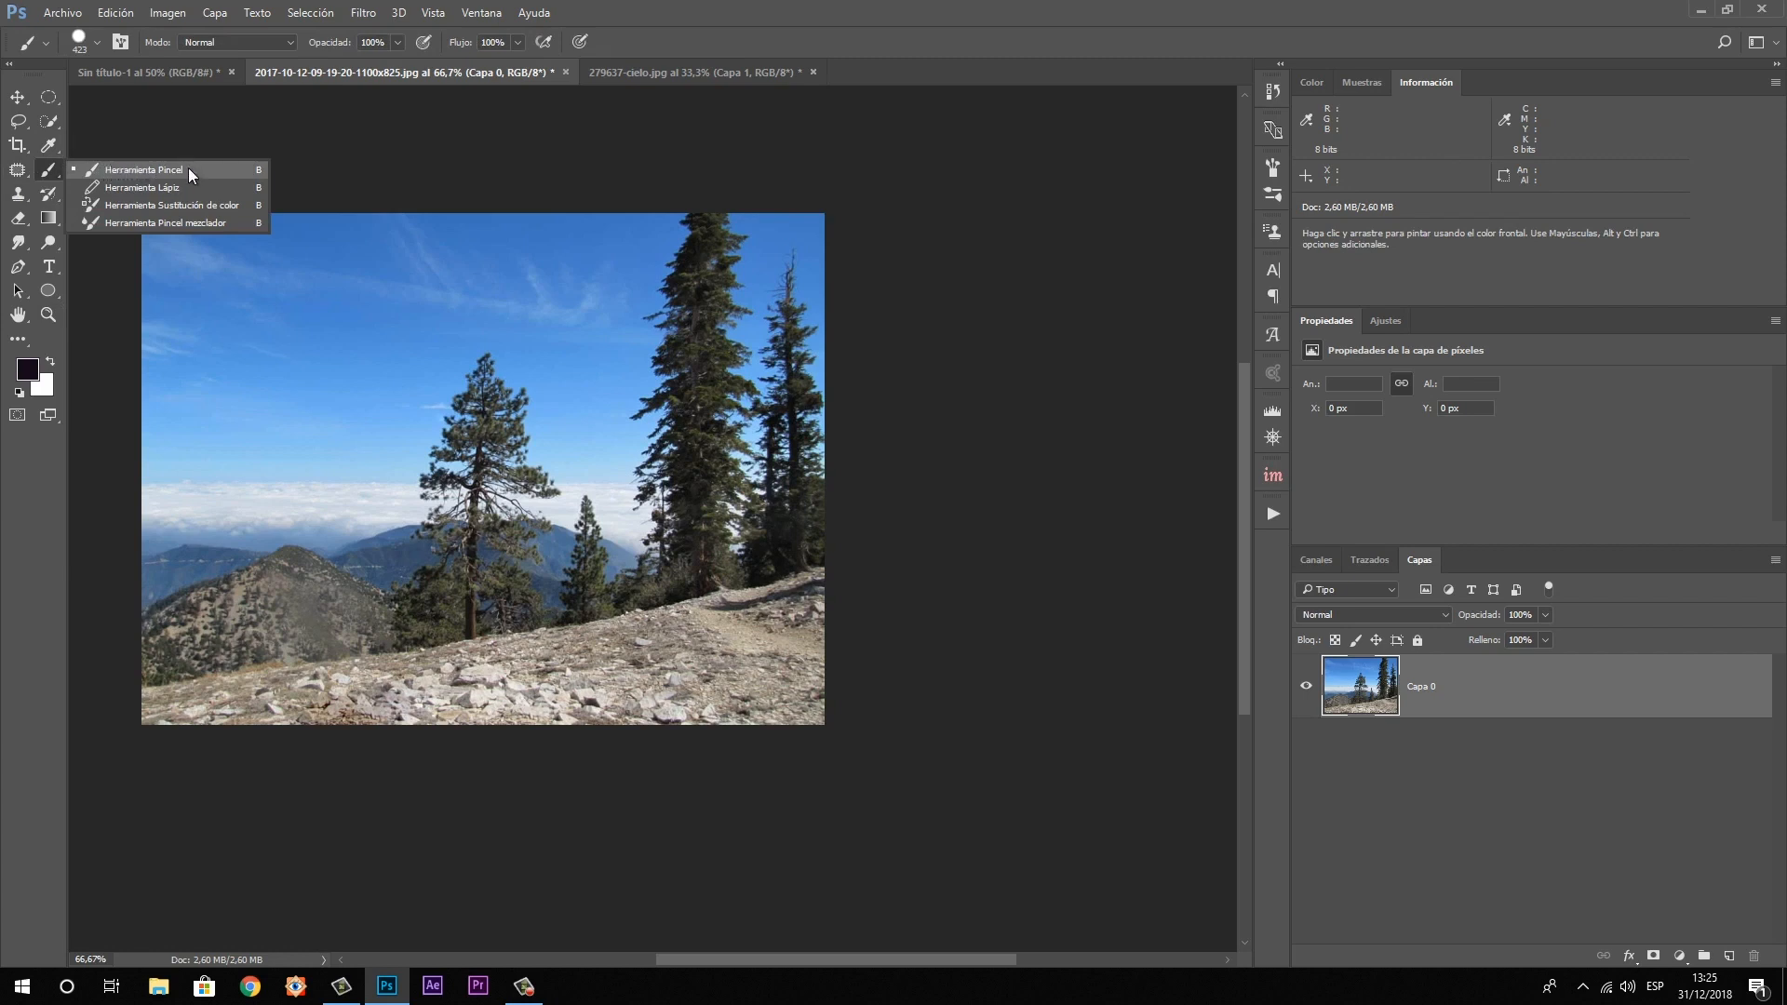
left_click(226, 169)
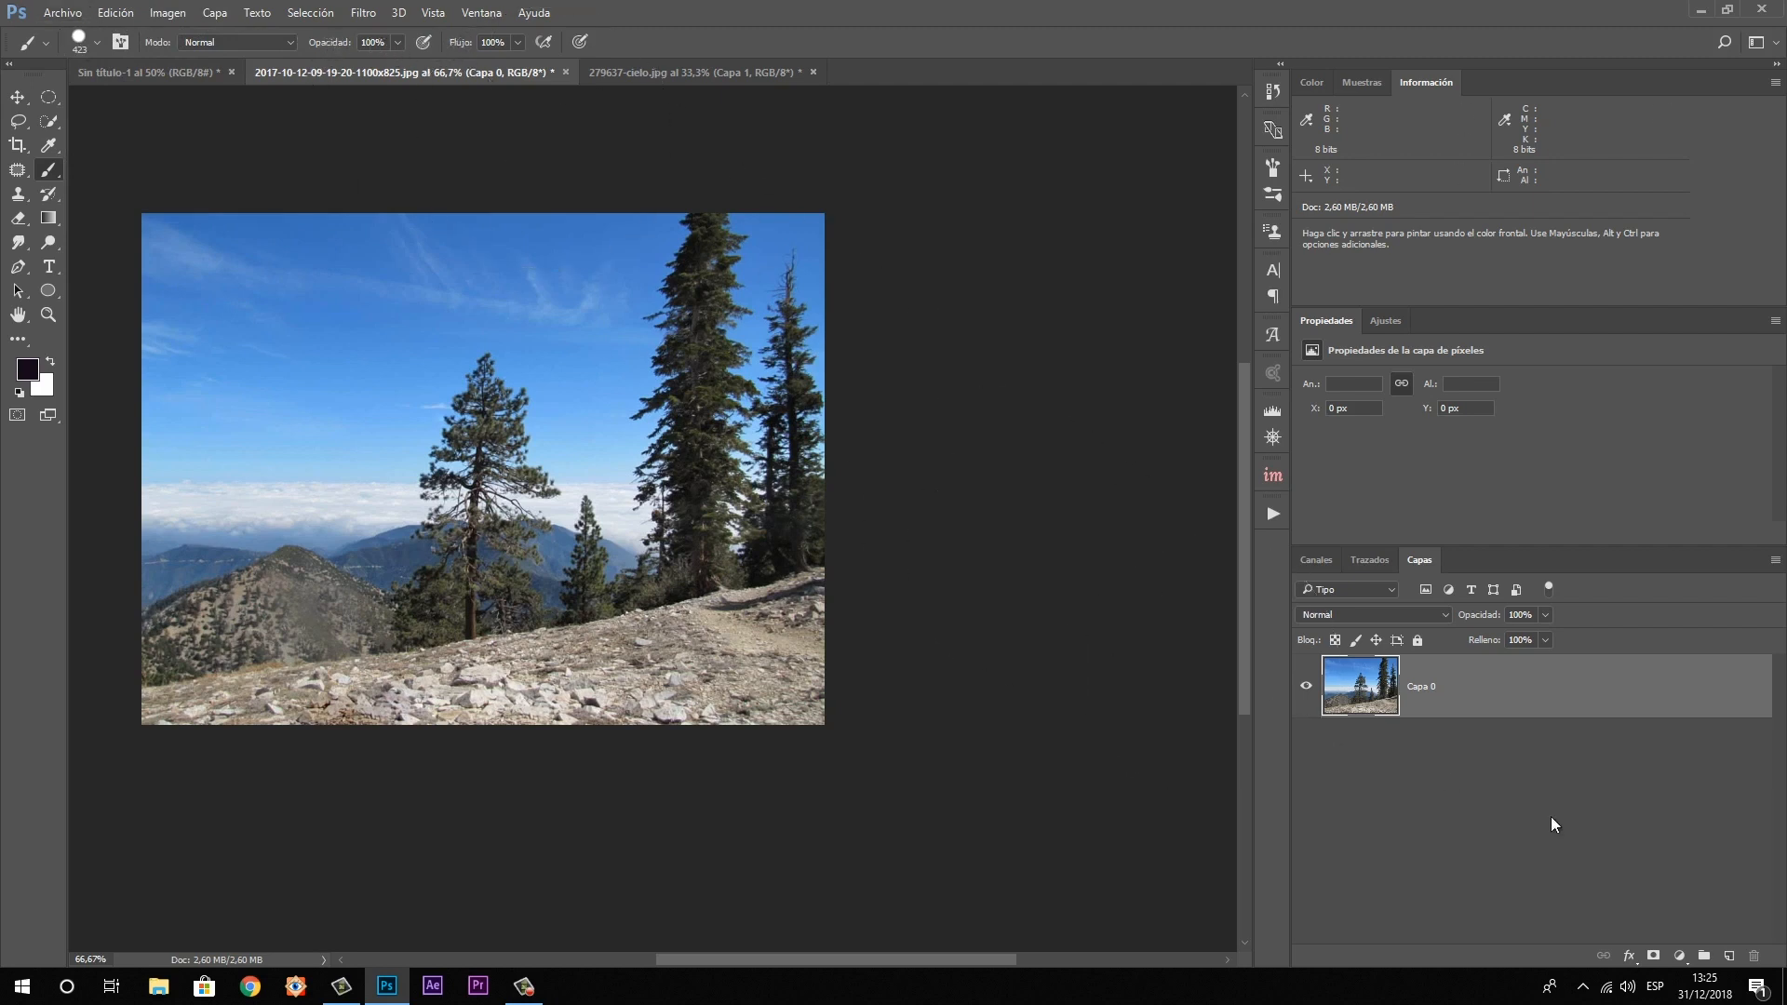
left_click(1728, 955)
Switch to the blank Sin título-1 document and set the brush to 354 px size with 100% hardness
left_click(123, 69)
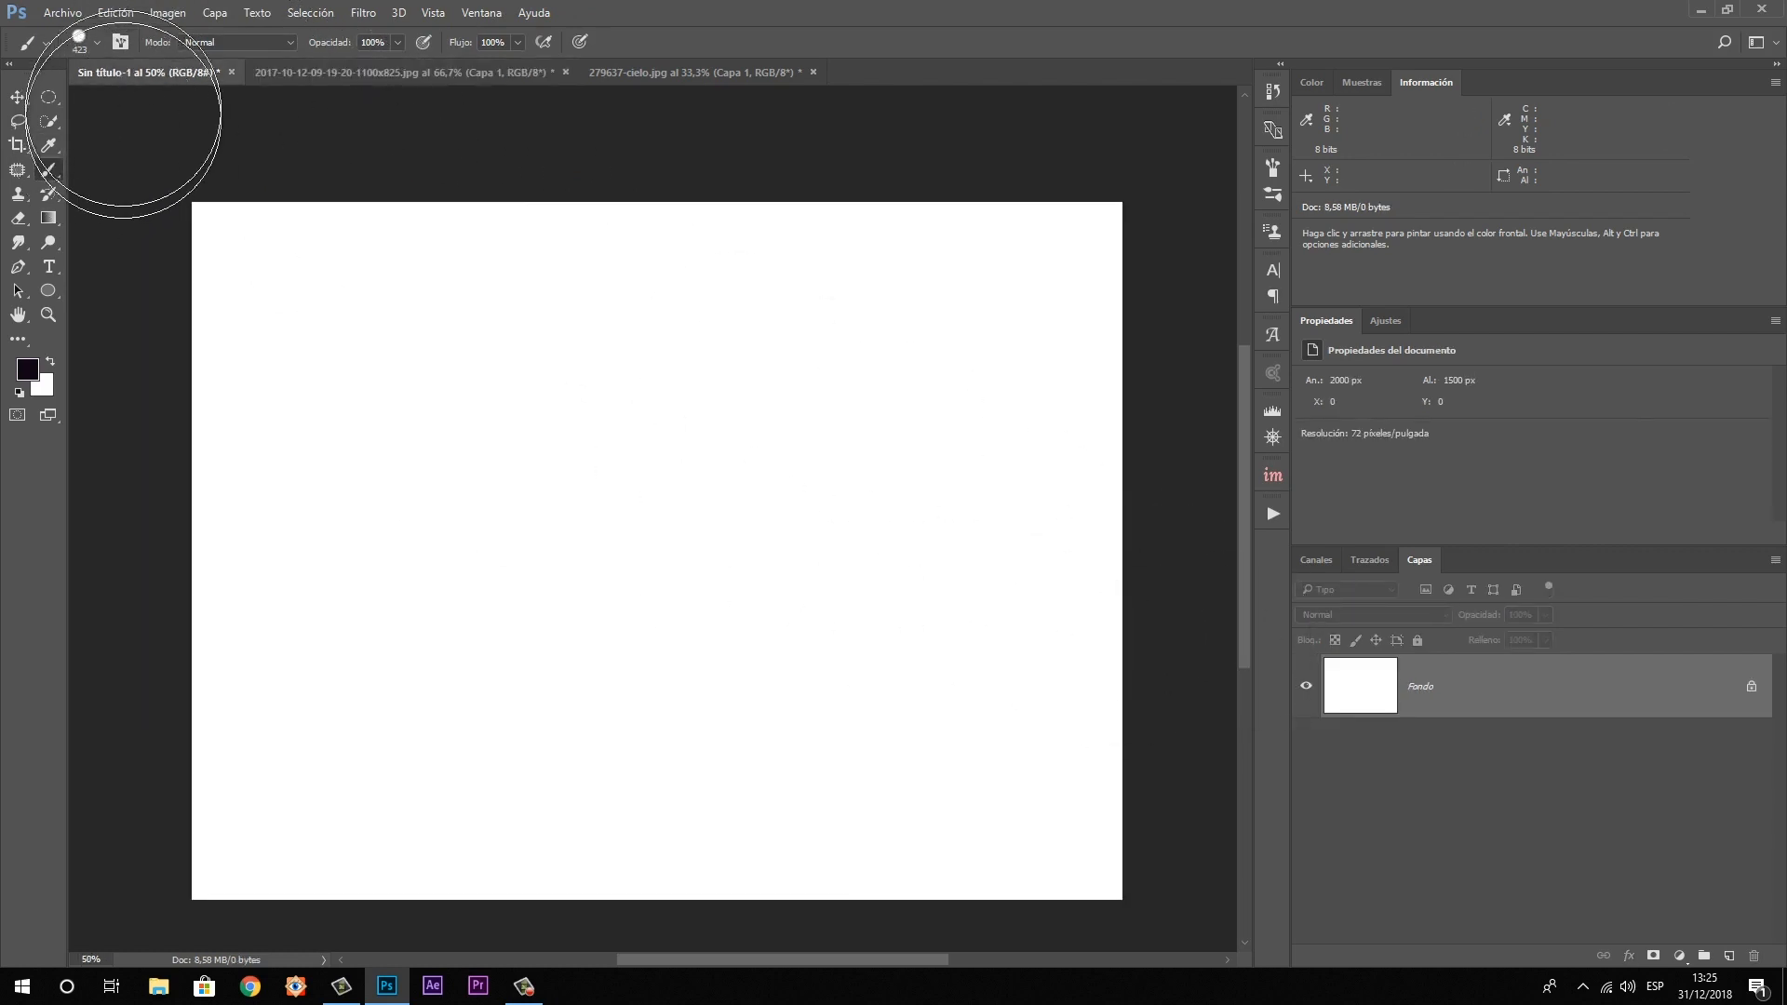
left_click(83, 48)
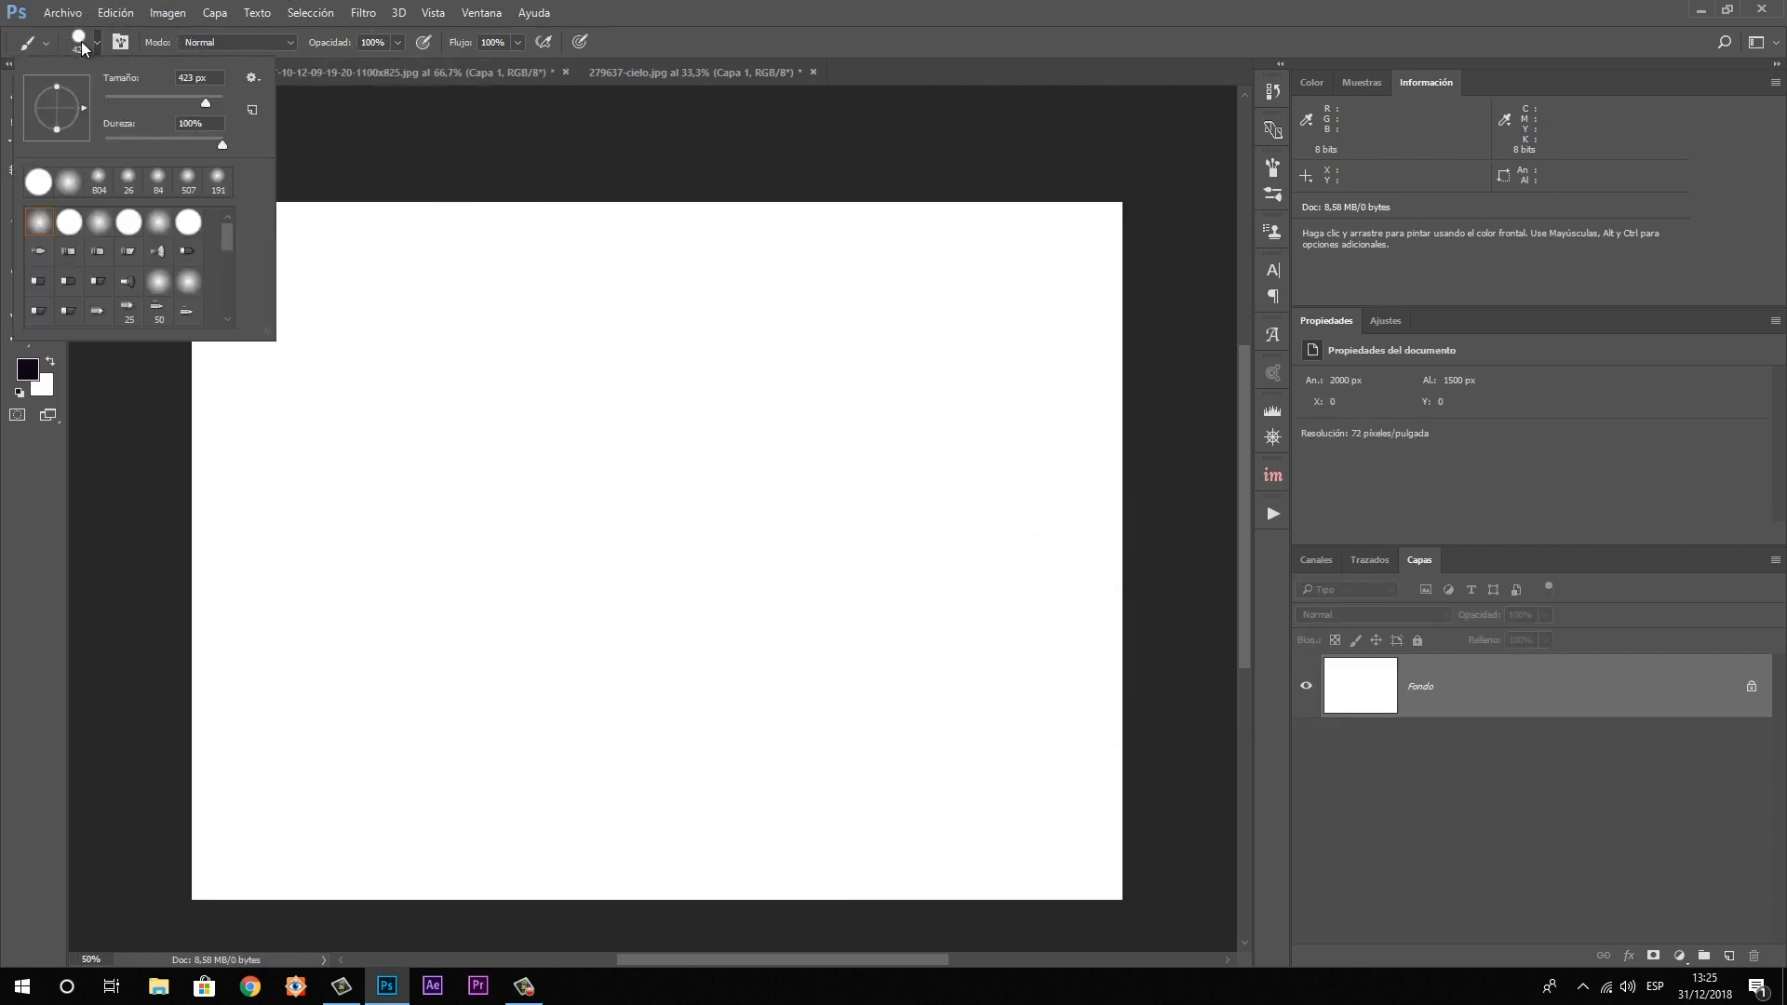
mouse_move(205, 101)
left_mouse_down()
mouse_move(119, 98)
mouse_move(183, 98)
left_mouse_up()
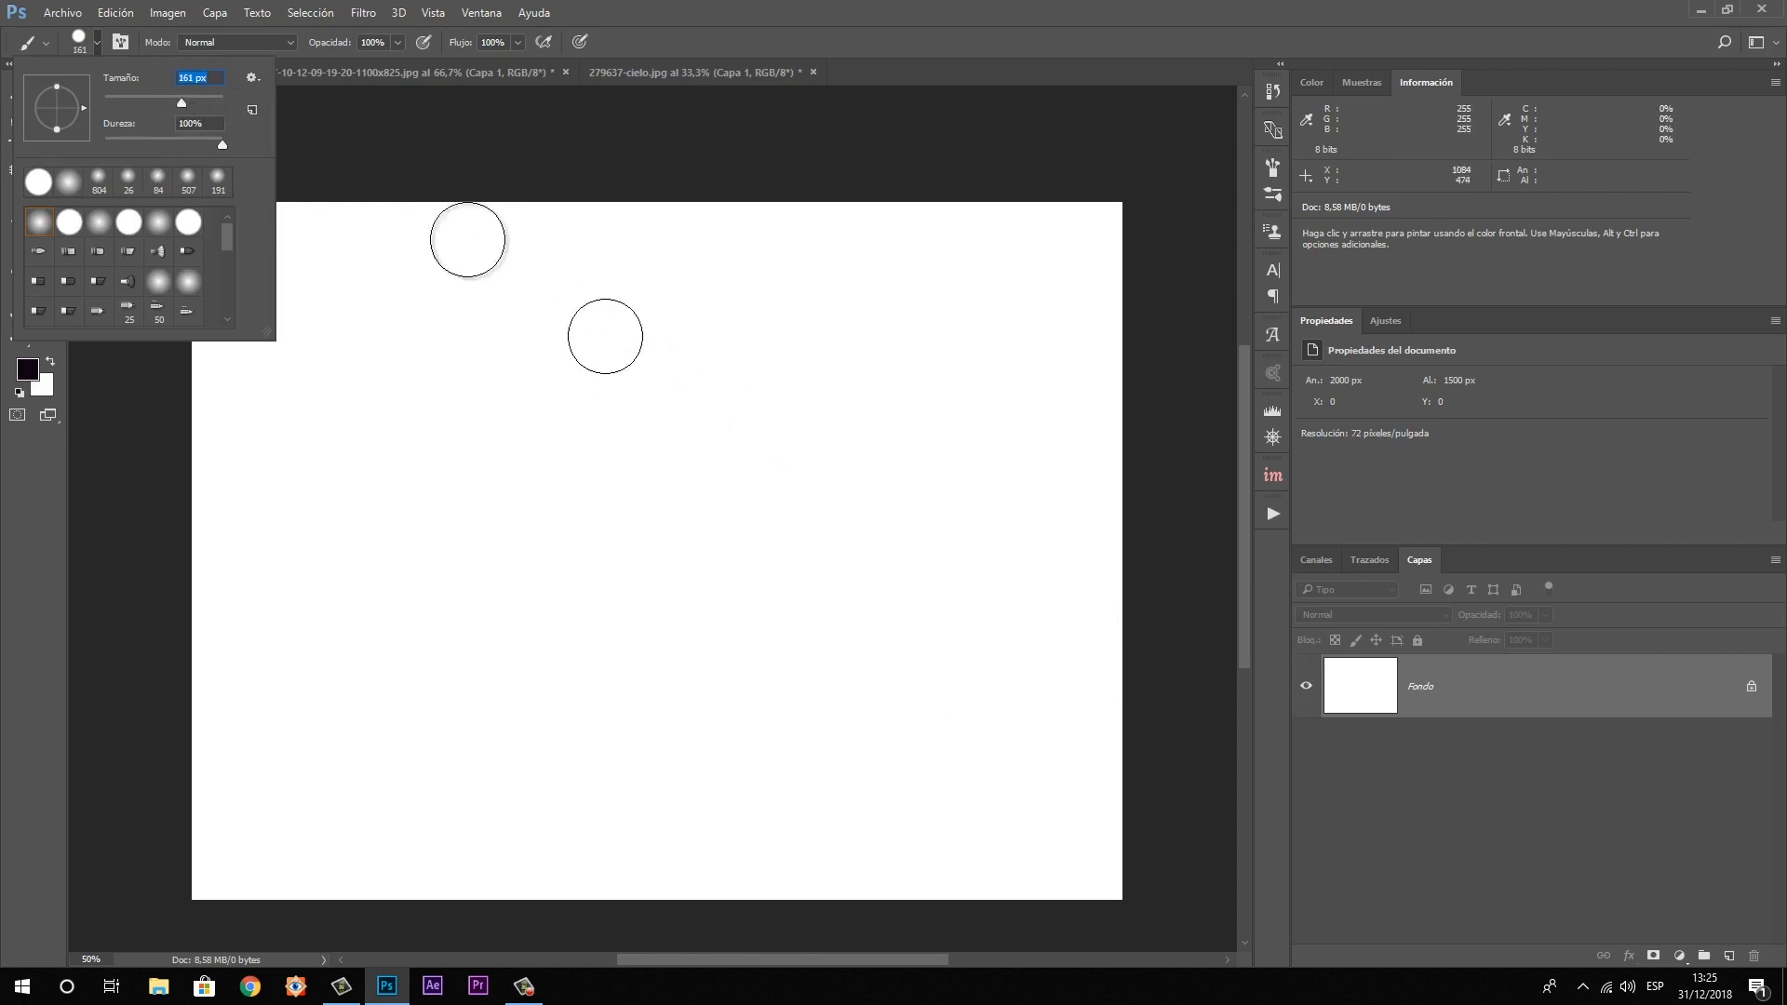
left_click_drag(199, 102, 203, 102)
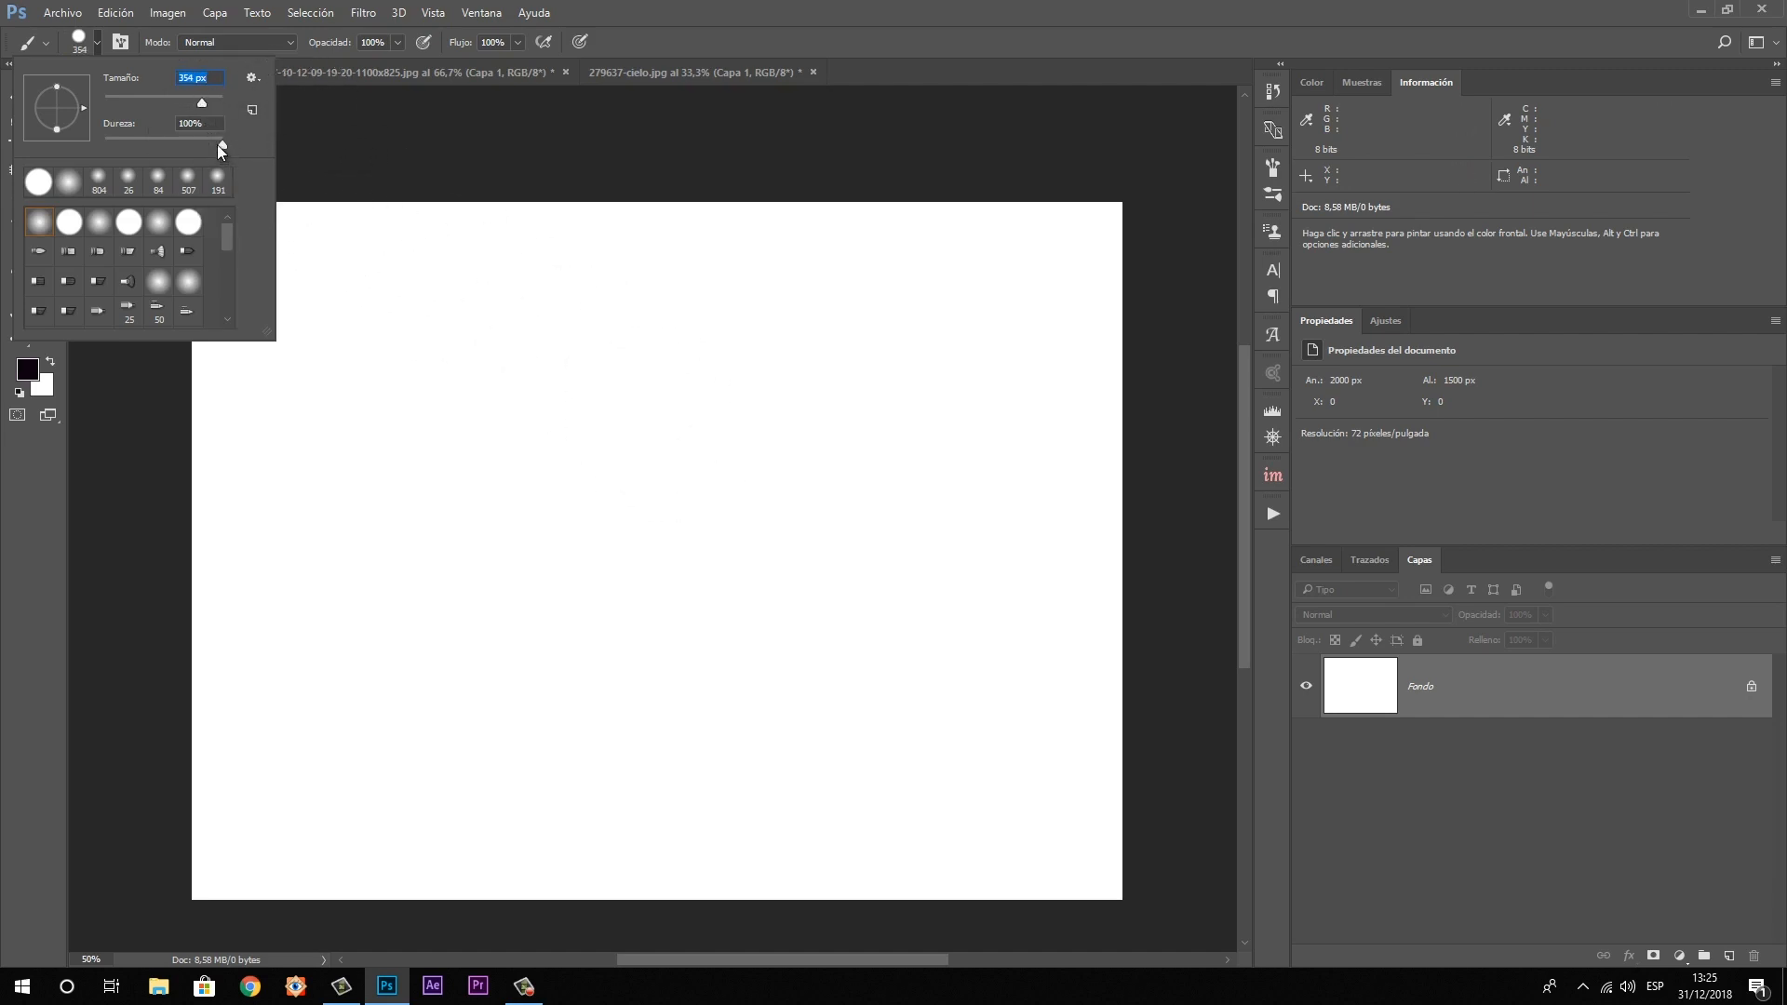
mouse_move(219, 143)
left_mouse_down()
mouse_move(183, 145)
mouse_move(243, 143)
left_mouse_up()
left_click(752, 26)
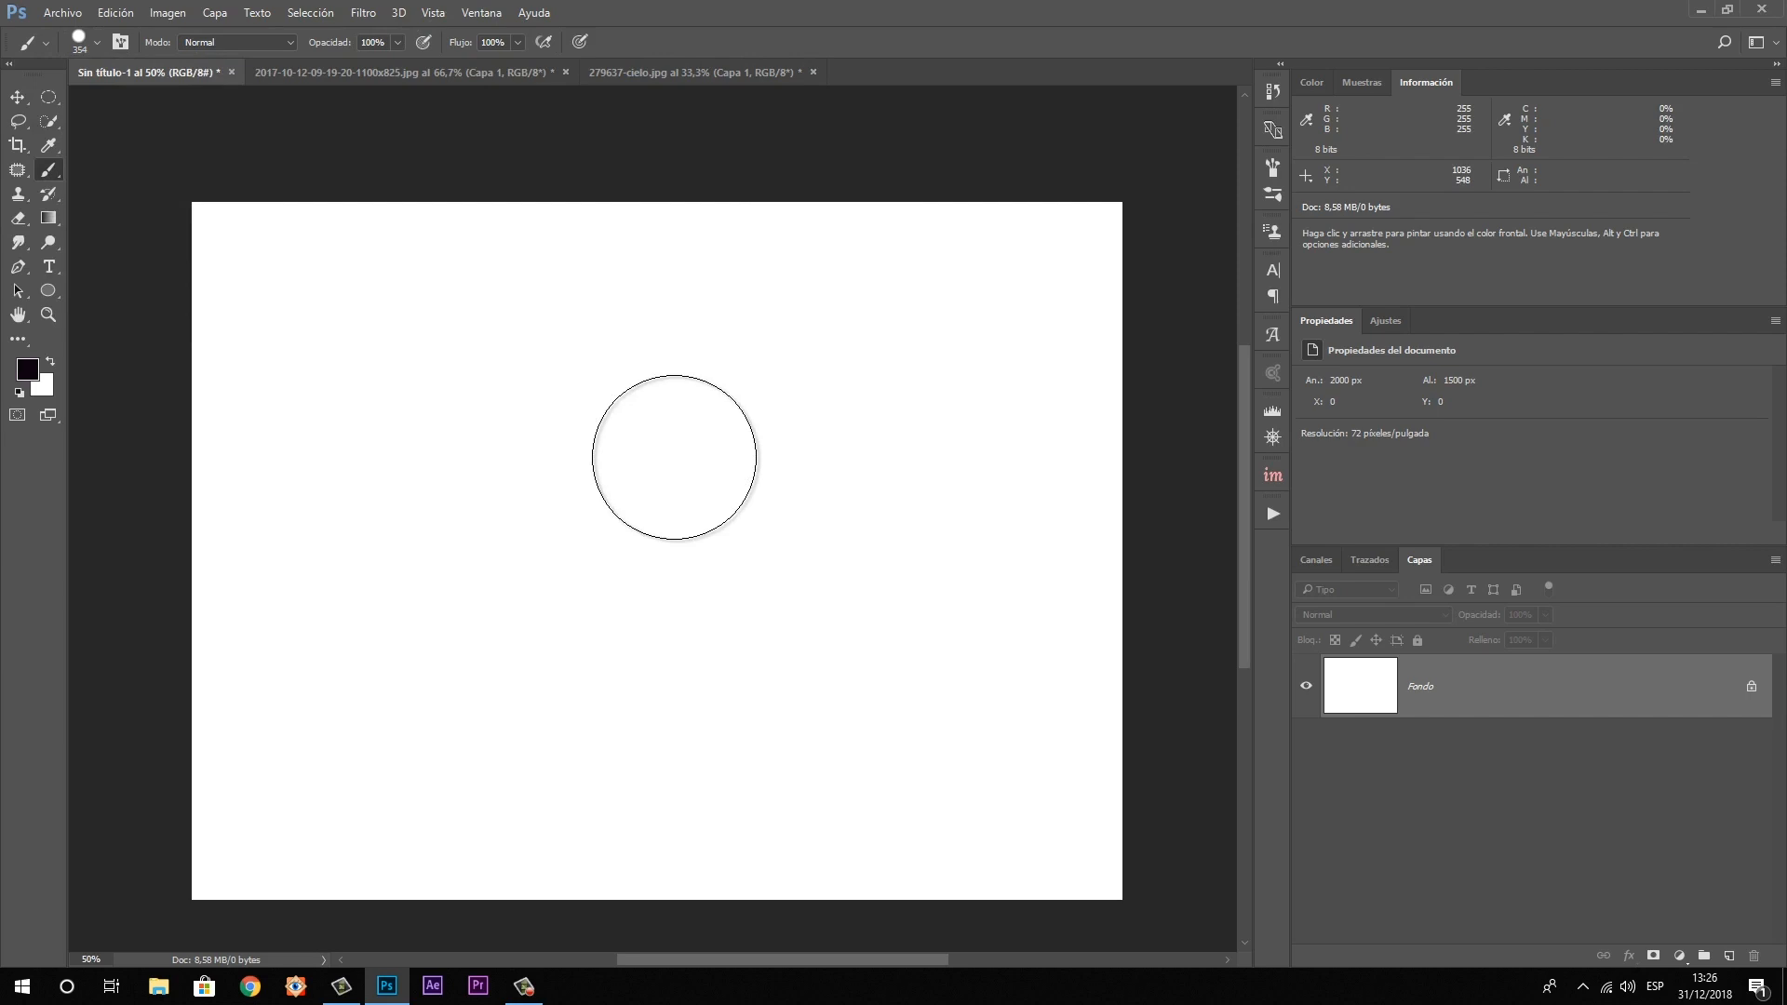
Stamp one solid dark dot about 354 px wide slightly above the canvas centre and open the brush size and hardness settings
left_click(674, 457)
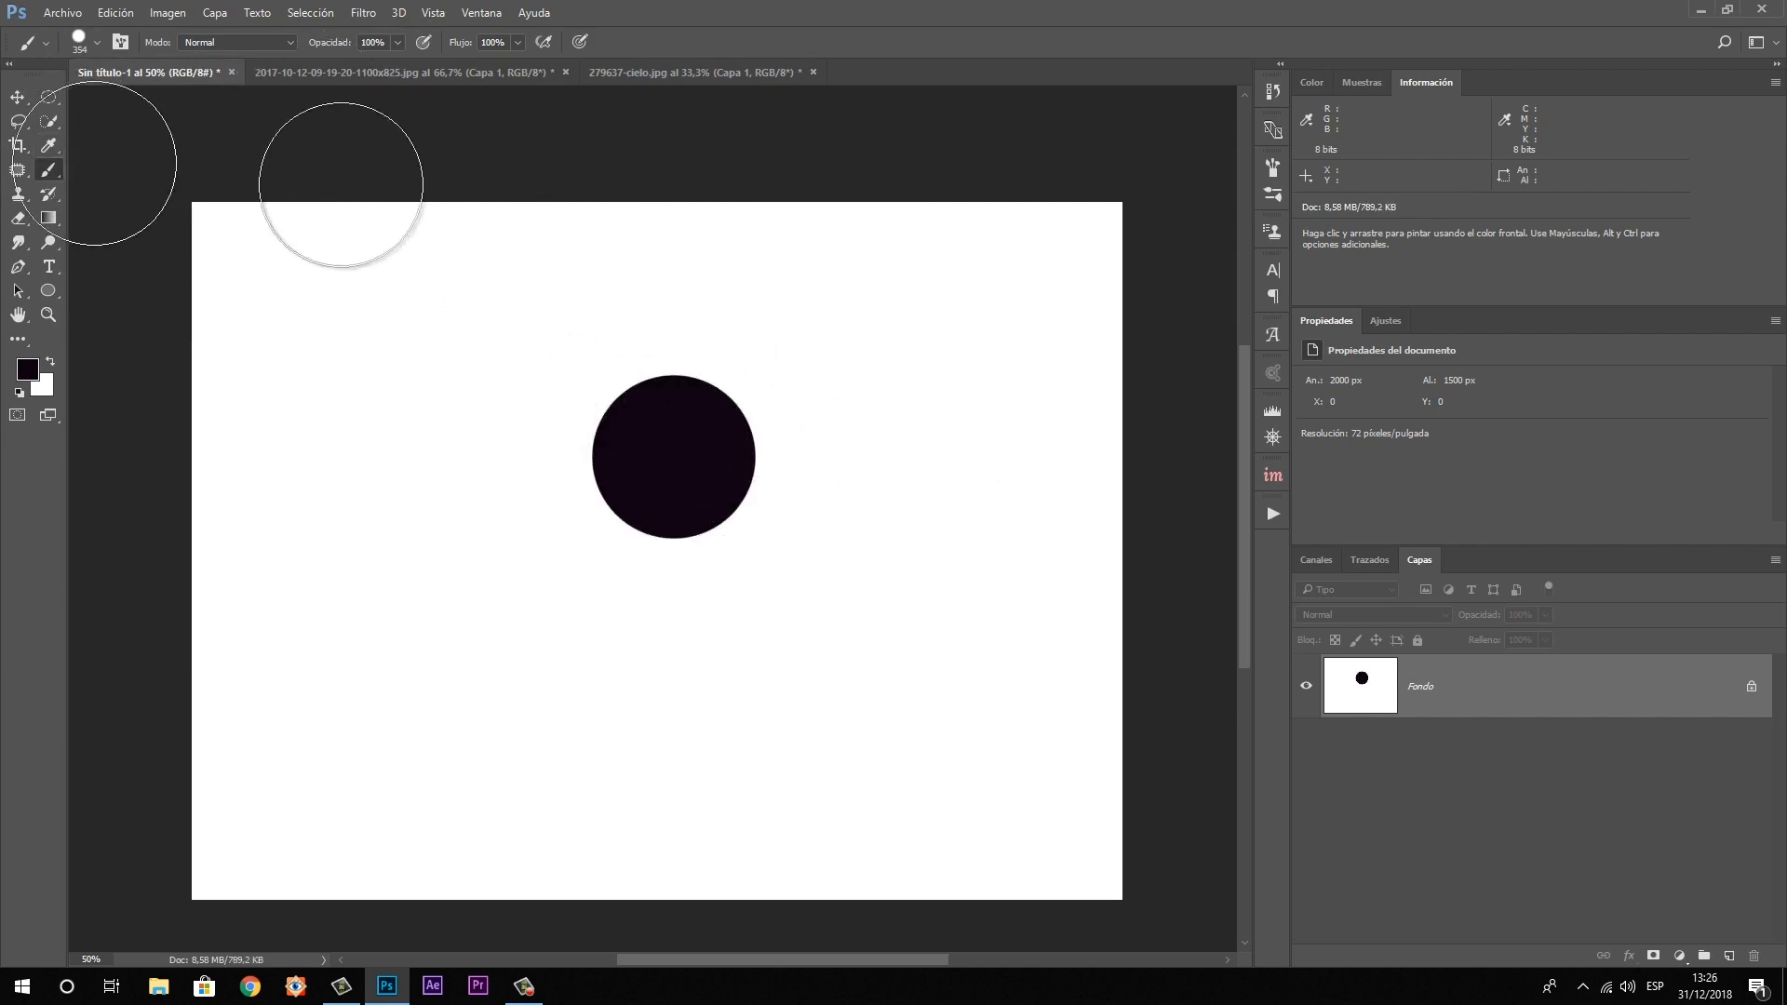
left_click(79, 42)
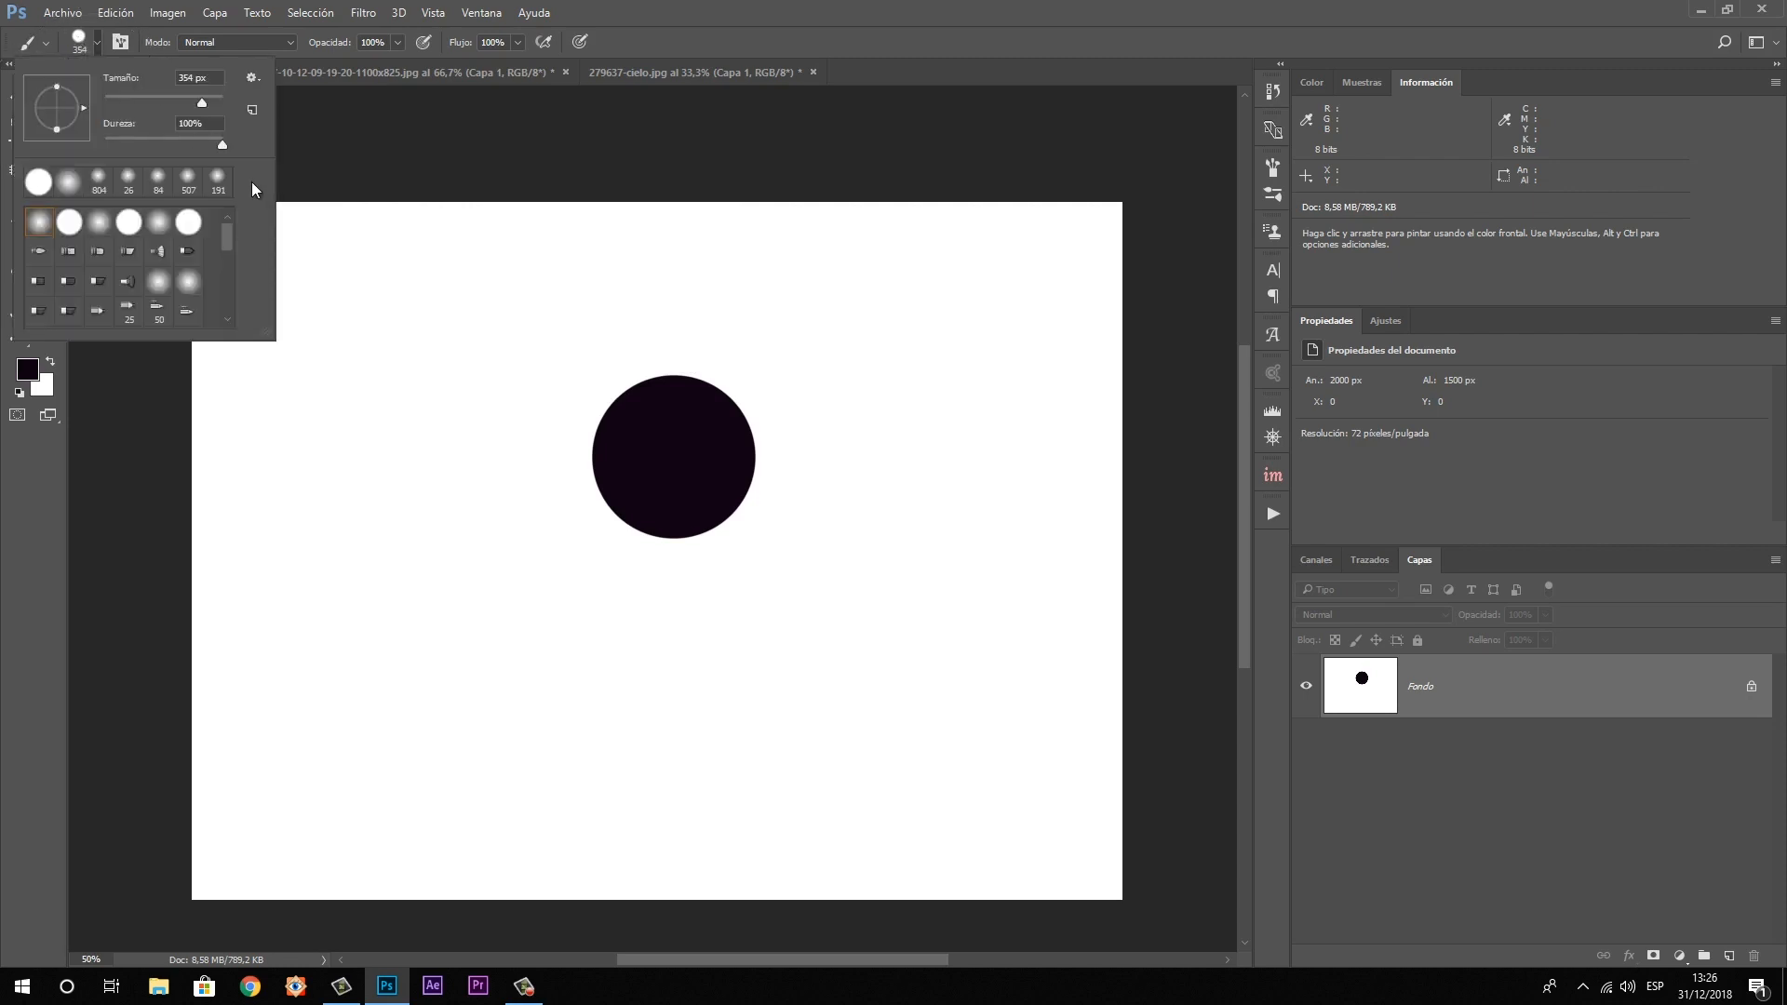
Set the brush hardness to 0% and paint one soft dab beside the hard-edged black circle
left_click_drag(221, 146, 225, 146)
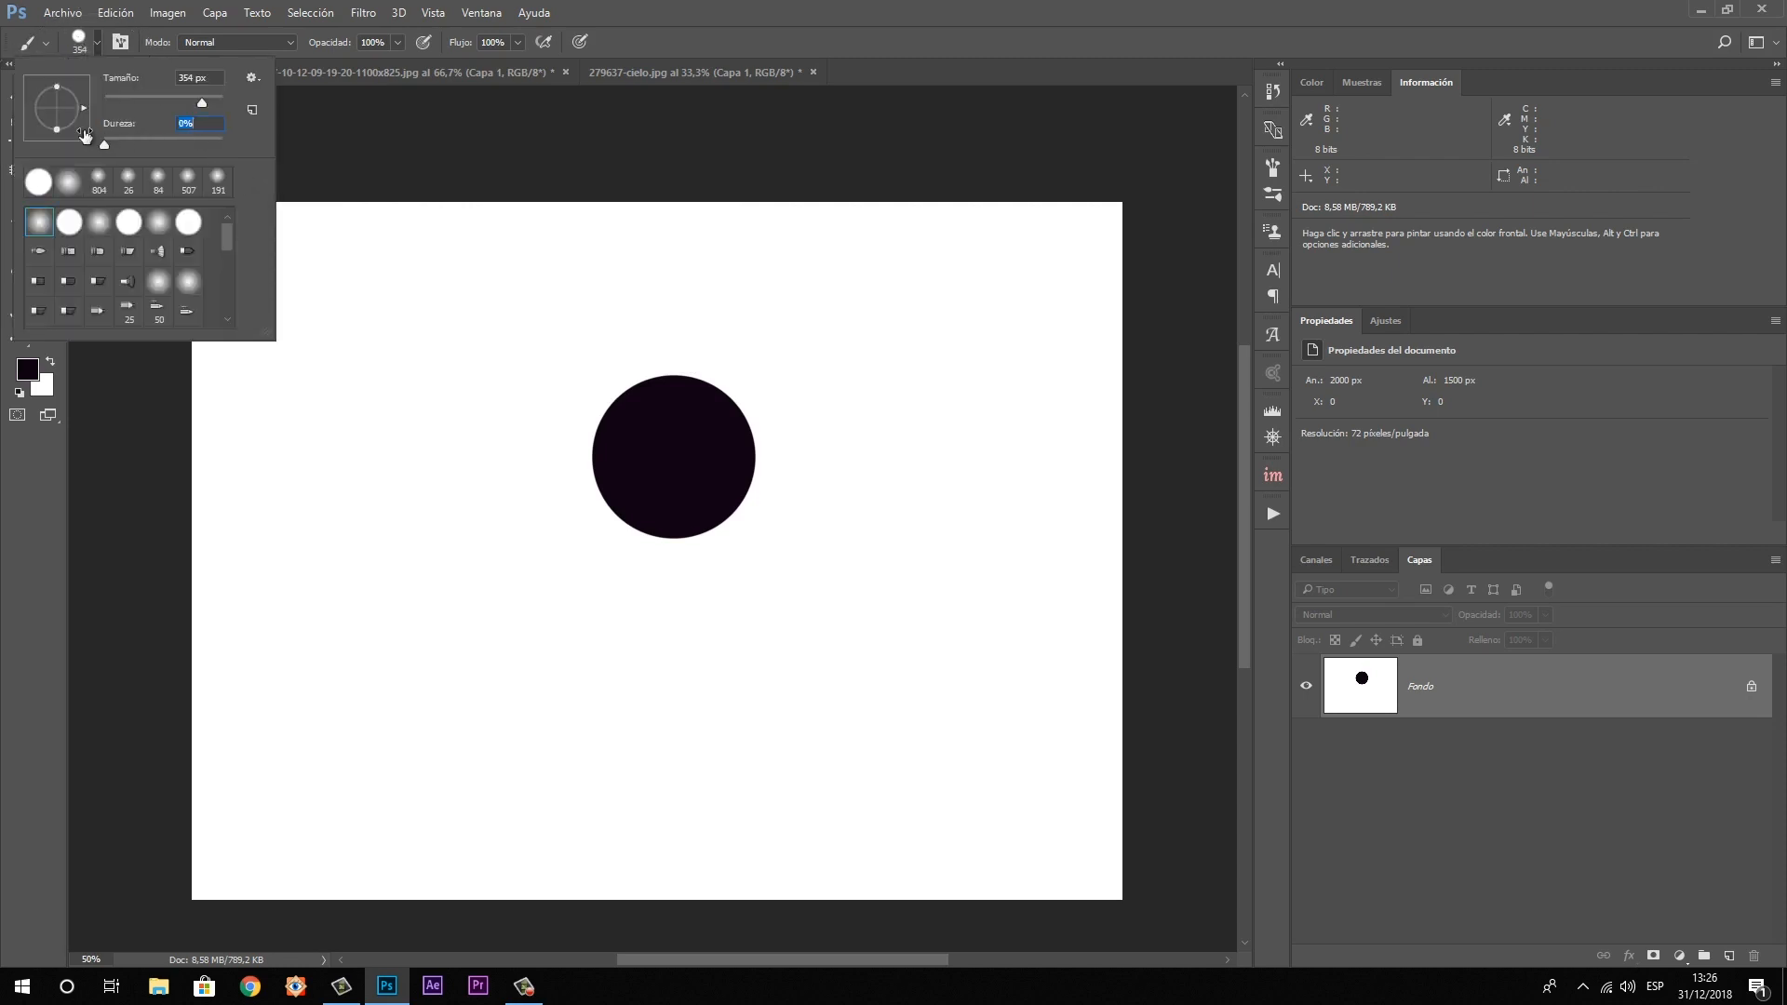
left_click(734, 45)
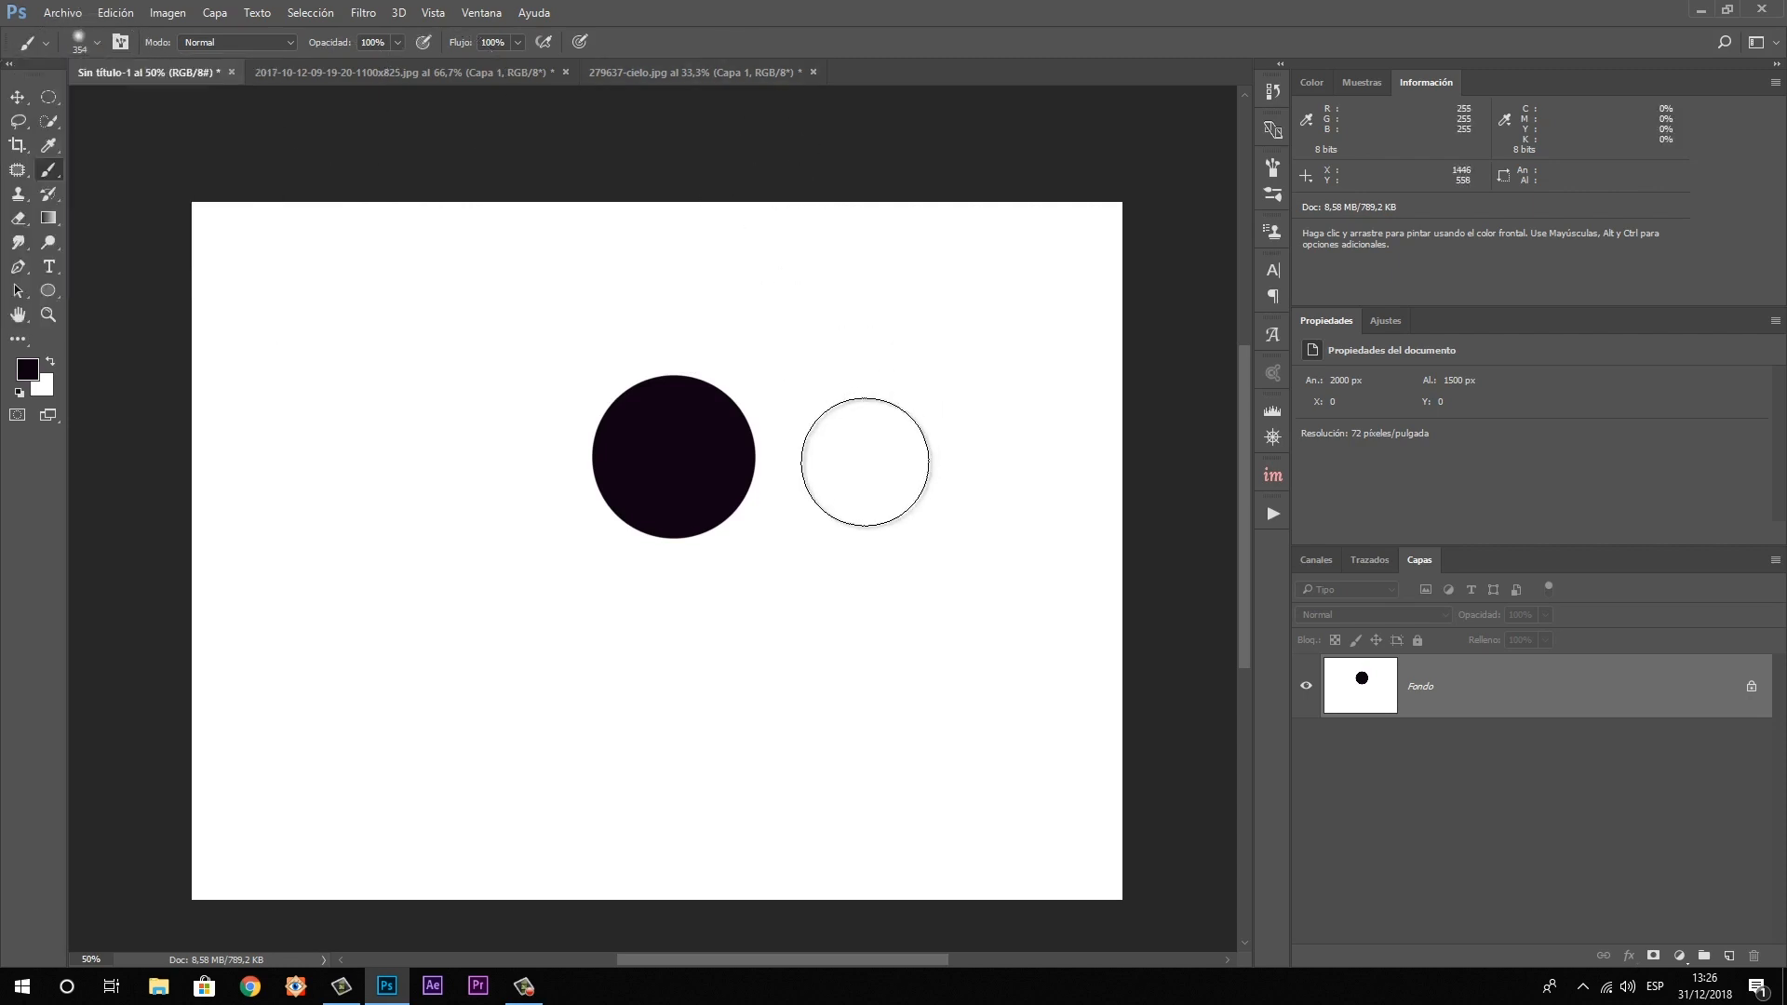
left_click(865, 462)
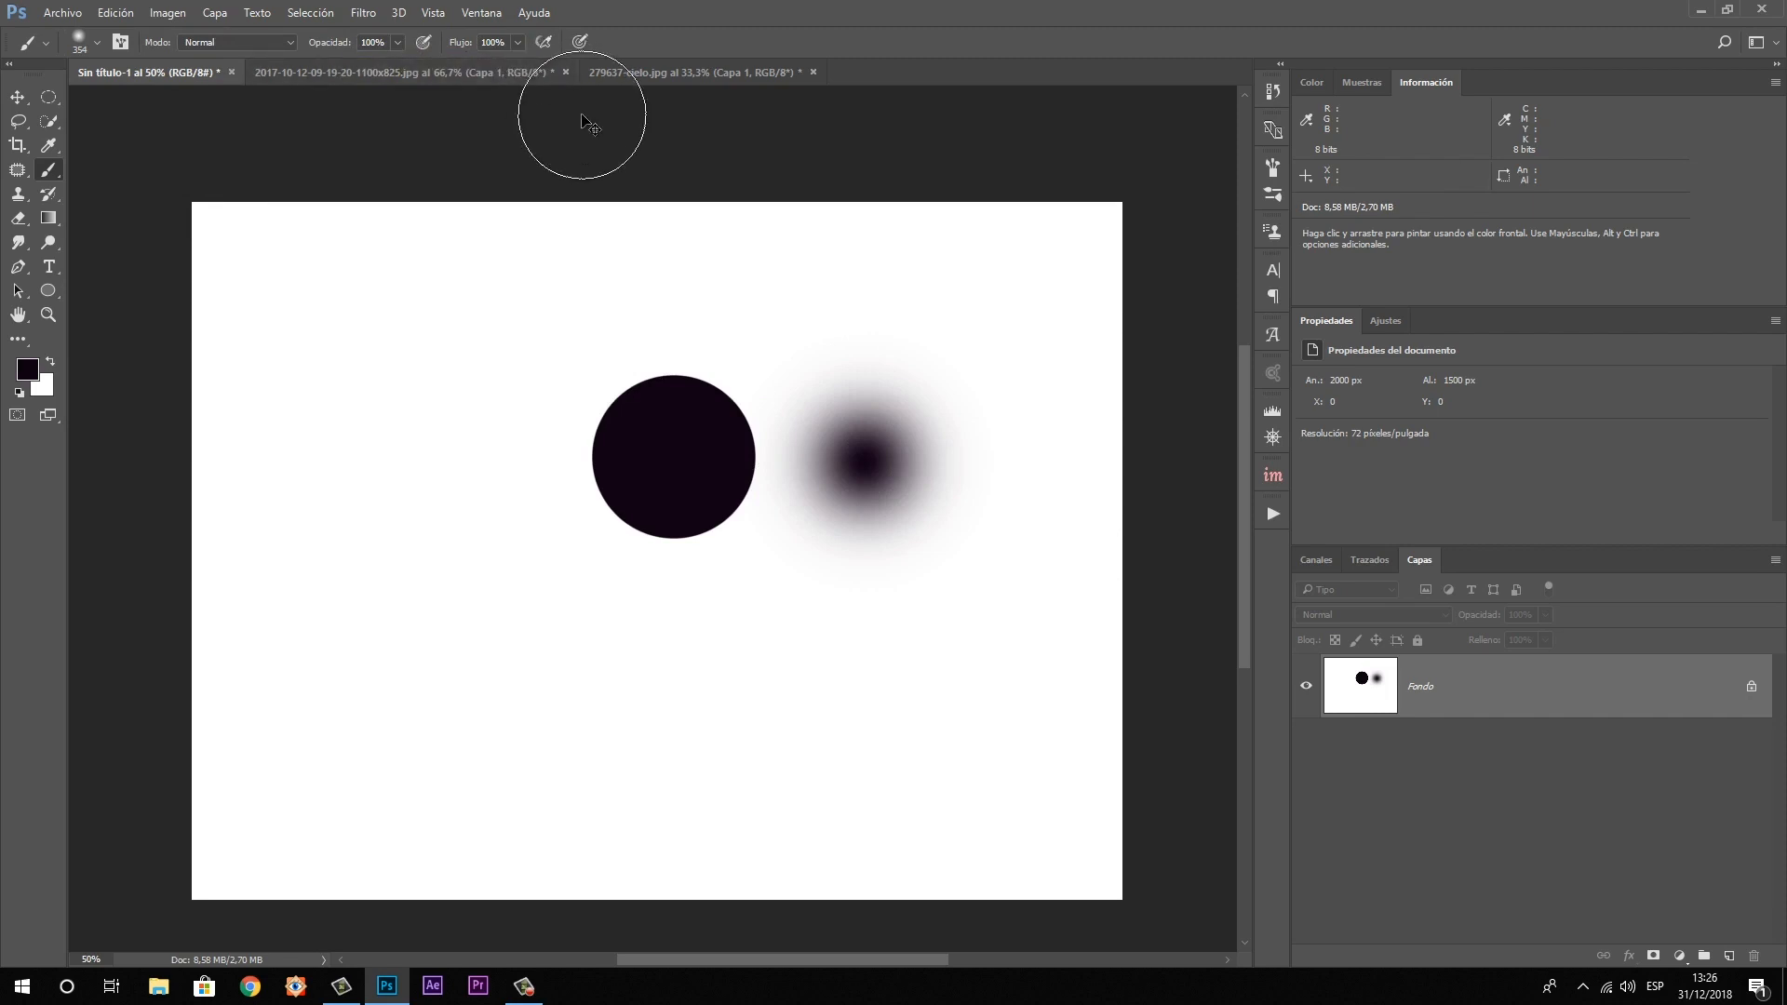
Undo both brush dabs on the canvas and set the brush opacity to 50%
key("ctrl")
key("ctrl+alt+z")
key("ctrl+alt+z")
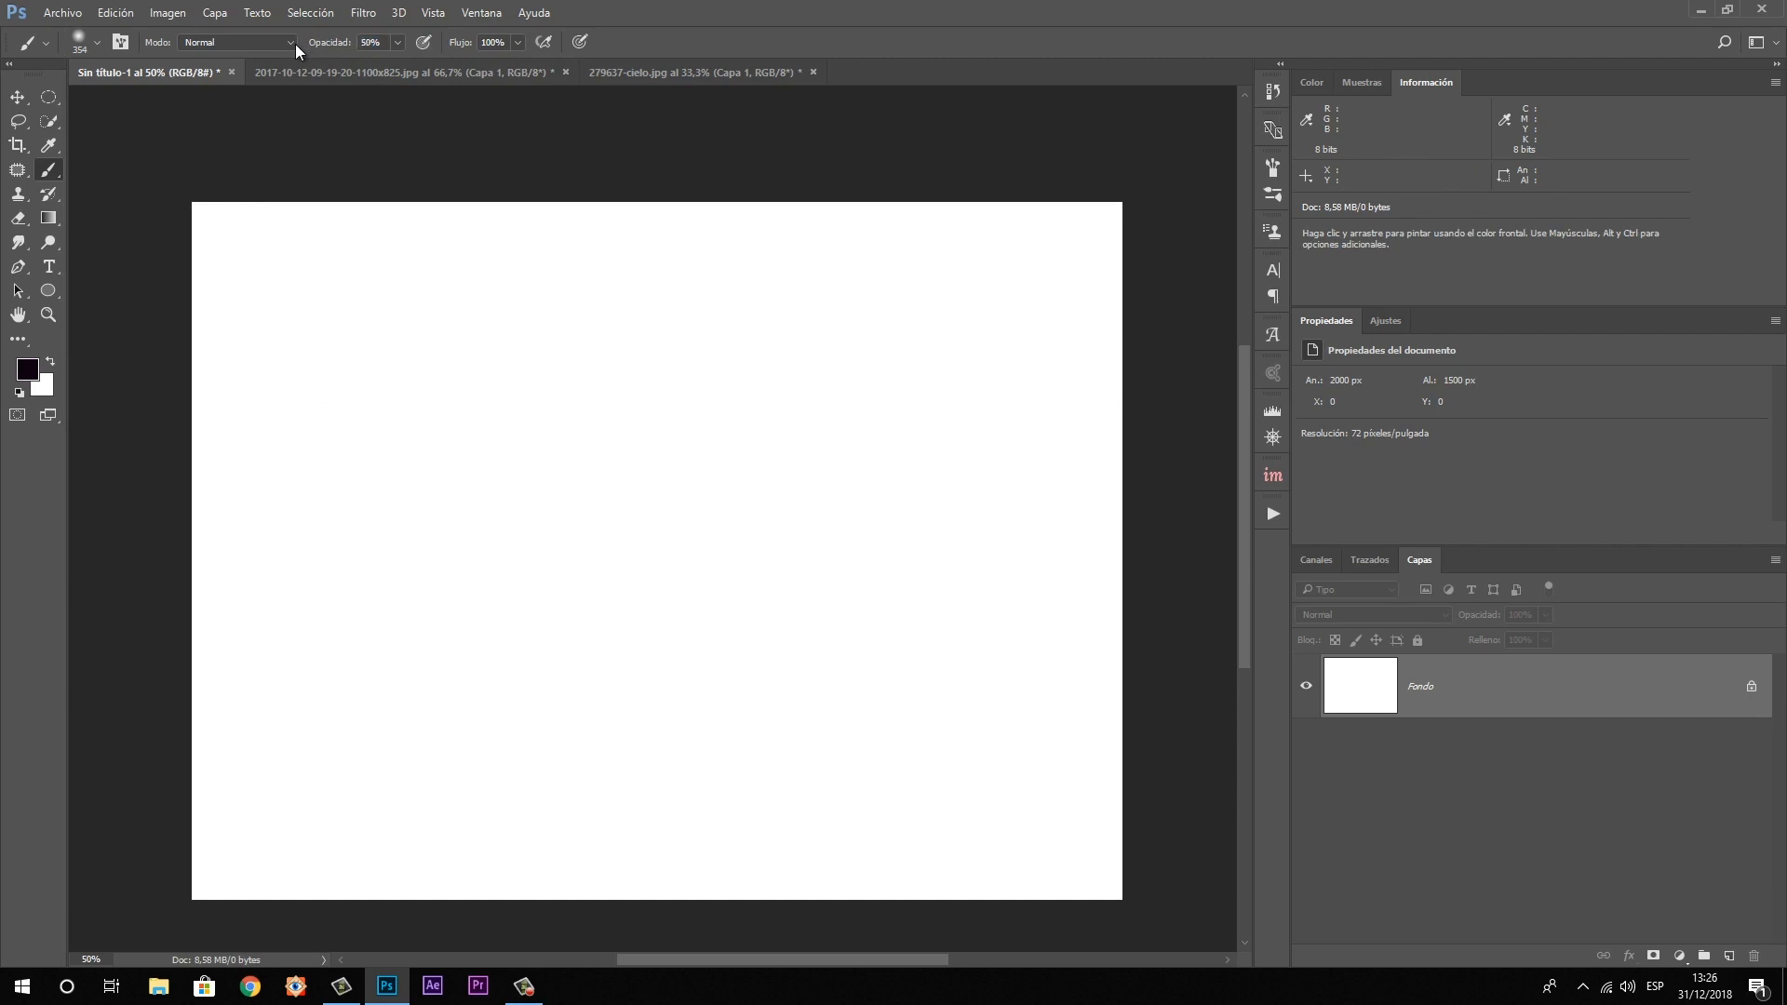
key("Return")
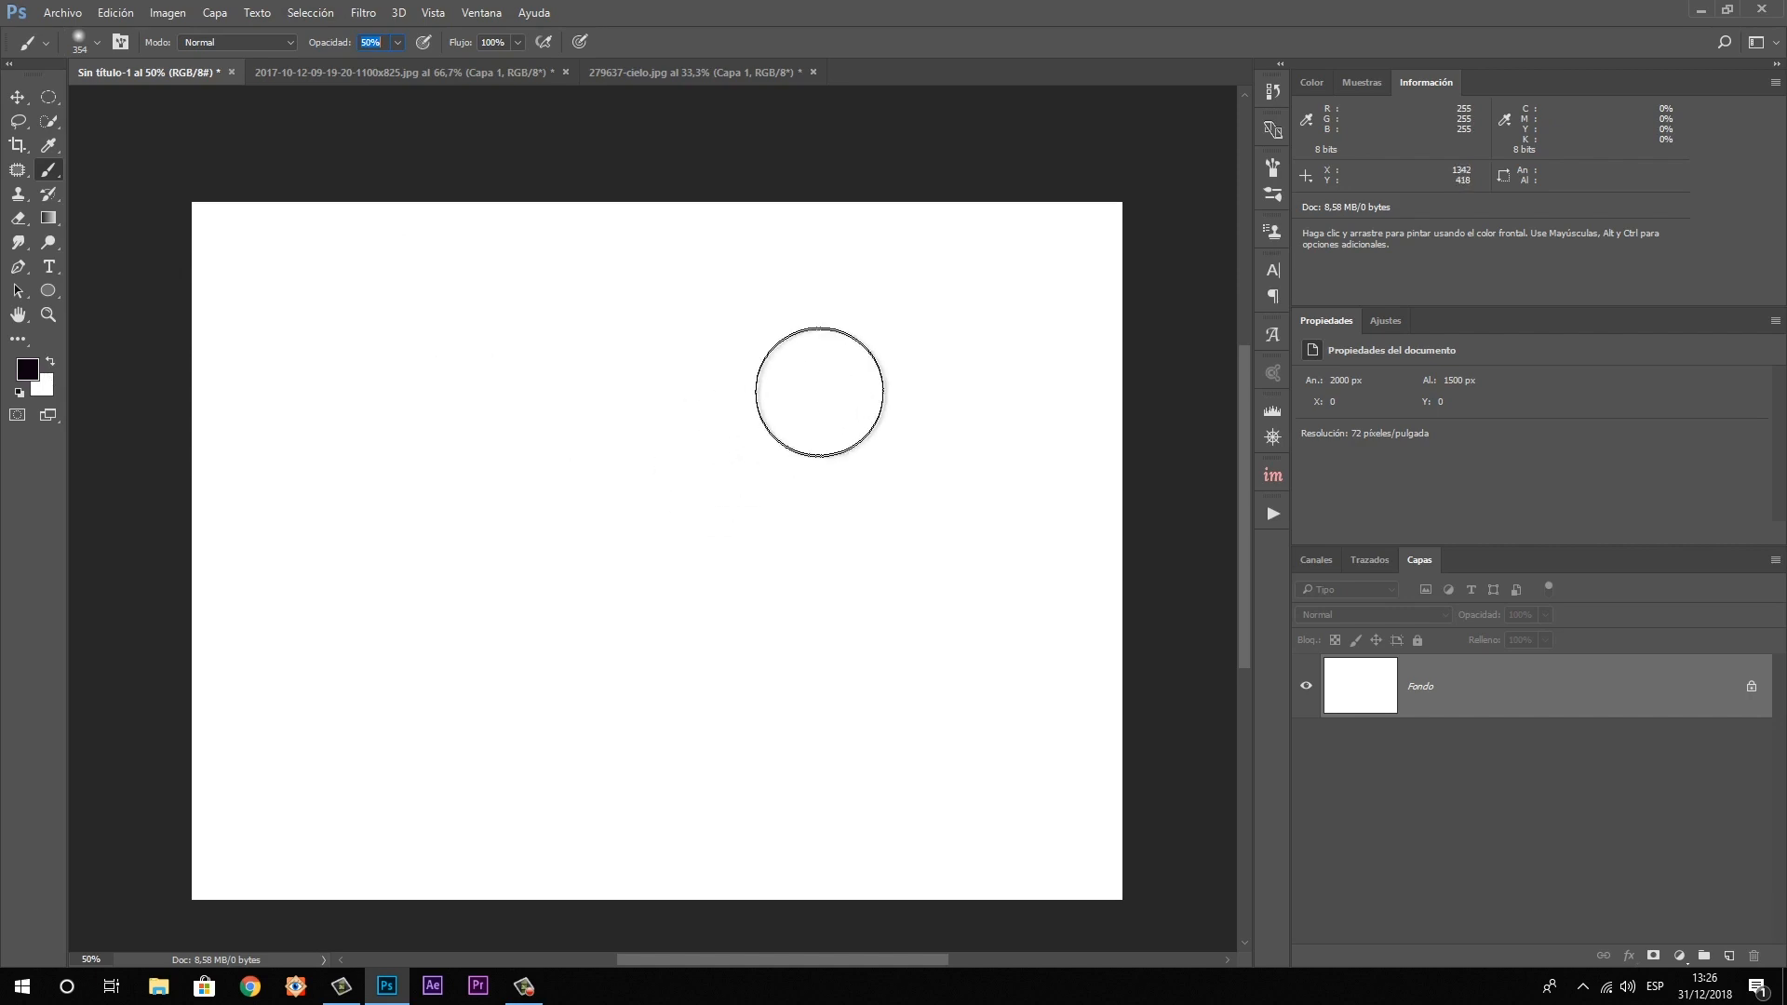
Cover the canvas with 50% opacity paint, overlay a second pass across its middle, and add a broad stroke at 100% opacity
mouse_move(819, 390)
left_mouse_down()
mouse_move(539, 387)
mouse_move(940, 400)
mouse_move(469, 383)
mouse_move(1017, 347)
mouse_move(255, 351)
mouse_move(1104, 271)
mouse_move(115, 224)
mouse_move(1069, 207)
mouse_move(168, 487)
mouse_move(239, 638)
mouse_move(269, 462)
left_mouse_up()
mouse_move(681, 414)
left_mouse_down()
mouse_move(167, 478)
mouse_move(1164, 399)
mouse_move(1164, 287)
mouse_move(897, 251)
mouse_move(1088, 275)
mouse_move(594, 351)
mouse_move(296, 336)
mouse_move(818, 267)
mouse_move(909, 366)
mouse_move(745, 530)
mouse_move(595, 572)
mouse_move(140, 595)
mouse_move(120, 718)
mouse_move(606, 758)
mouse_move(124, 918)
mouse_move(977, 869)
mouse_move(1157, 734)
mouse_move(1077, 577)
mouse_move(961, 719)
left_mouse_up()
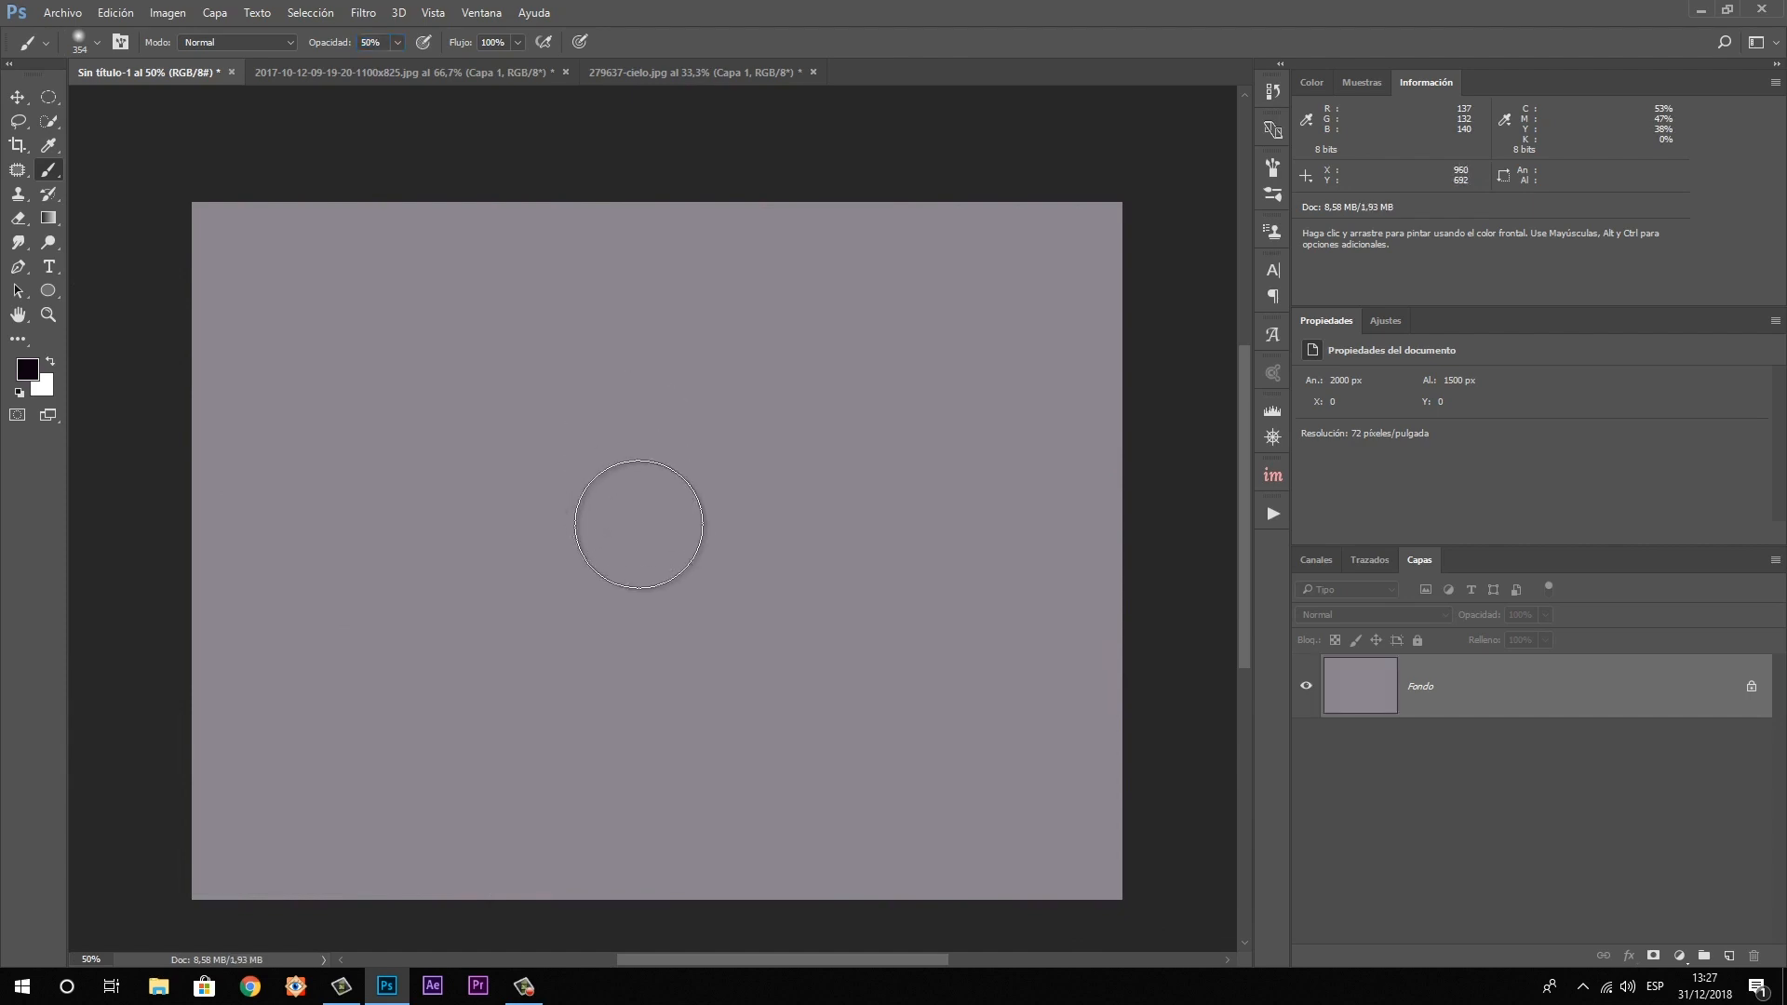
mouse_move(638, 524)
left_mouse_down()
mouse_move(873, 514)
mouse_move(554, 516)
mouse_move(903, 535)
mouse_move(785, 560)
mouse_move(454, 506)
mouse_move(814, 493)
mouse_move(871, 514)
mouse_move(522, 555)
mouse_move(598, 451)
mouse_move(626, 353)
mouse_move(667, 309)
mouse_move(680, 236)
mouse_move(550, 532)
mouse_move(871, 482)
mouse_move(792, 482)
mouse_move(746, 514)
mouse_move(888, 496)
mouse_move(387, 557)
mouse_move(731, 490)
mouse_move(853, 501)
mouse_move(497, 532)
mouse_move(406, 559)
mouse_move(844, 522)
mouse_move(858, 472)
mouse_move(768, 505)
mouse_move(631, 507)
mouse_move(468, 543)
mouse_move(838, 519)
mouse_move(700, 547)
left_mouse_up()
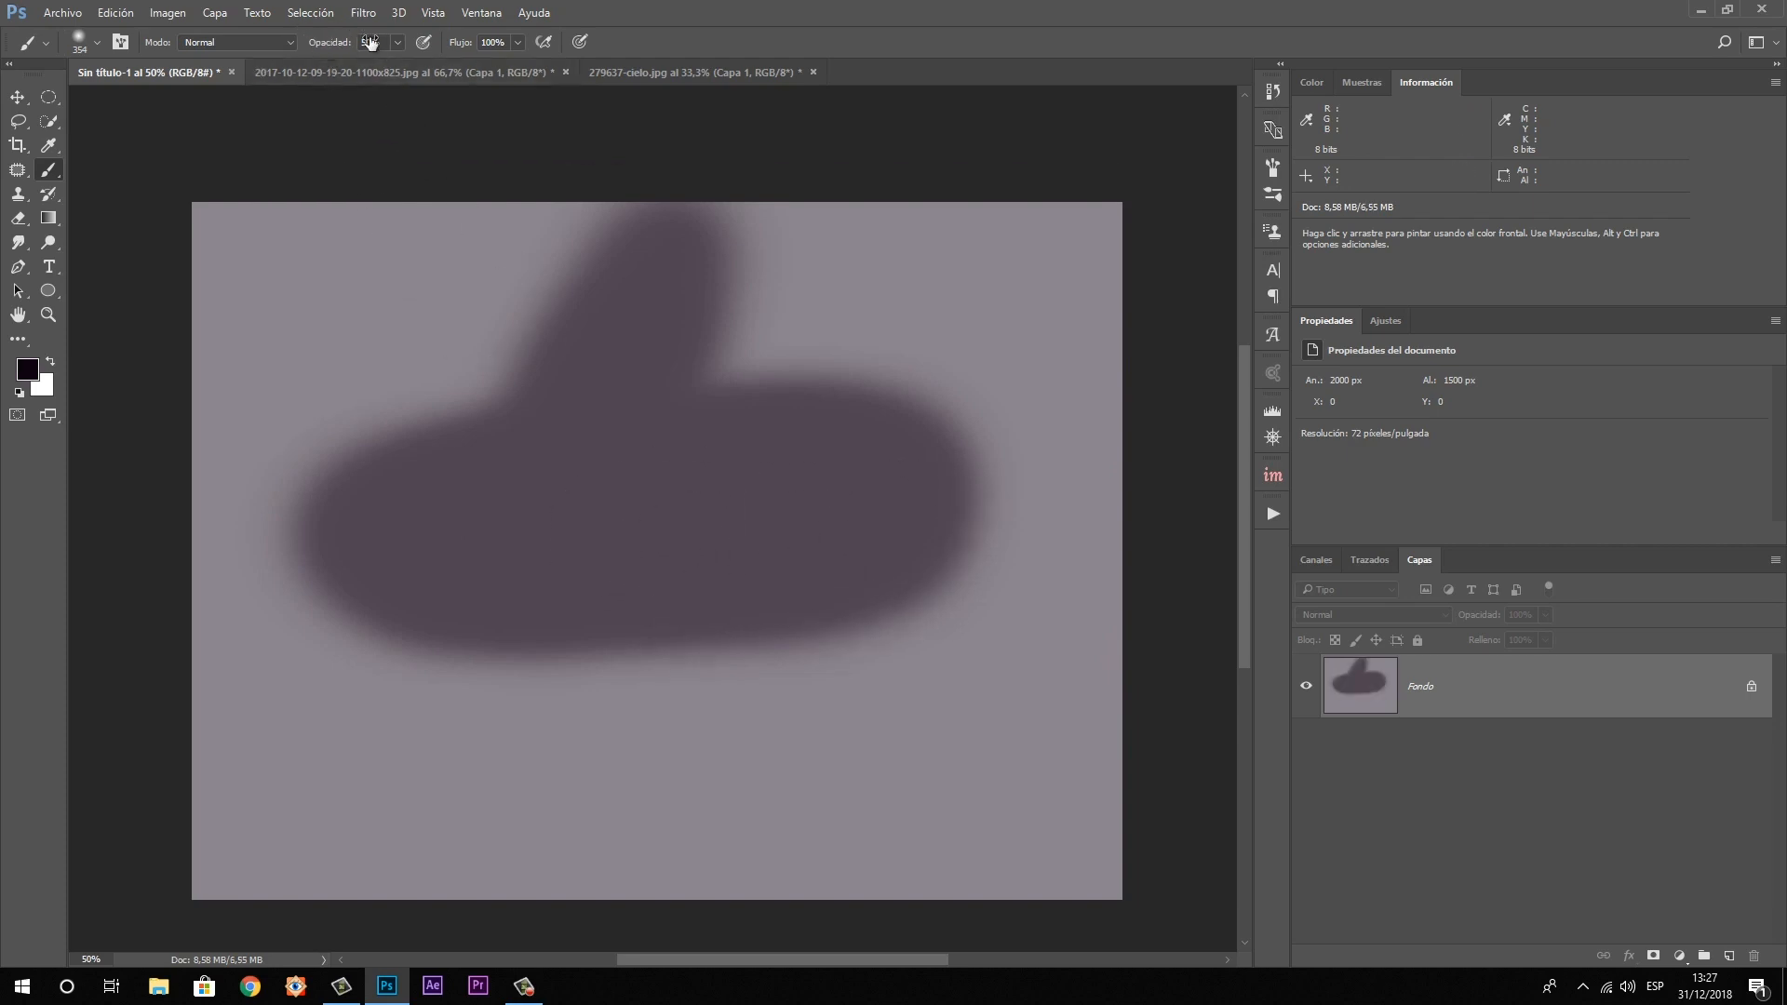
mouse_move(605, 523)
left_mouse_down()
mouse_move(894, 482)
mouse_move(393, 552)
mouse_move(907, 495)
mouse_move(536, 584)
mouse_move(482, 621)
mouse_move(607, 584)
mouse_move(543, 543)
left_mouse_up()
Set the foreground colour to 000000 and refill the canvas, first with that black and finally with the white background colour
left_click(27, 369)
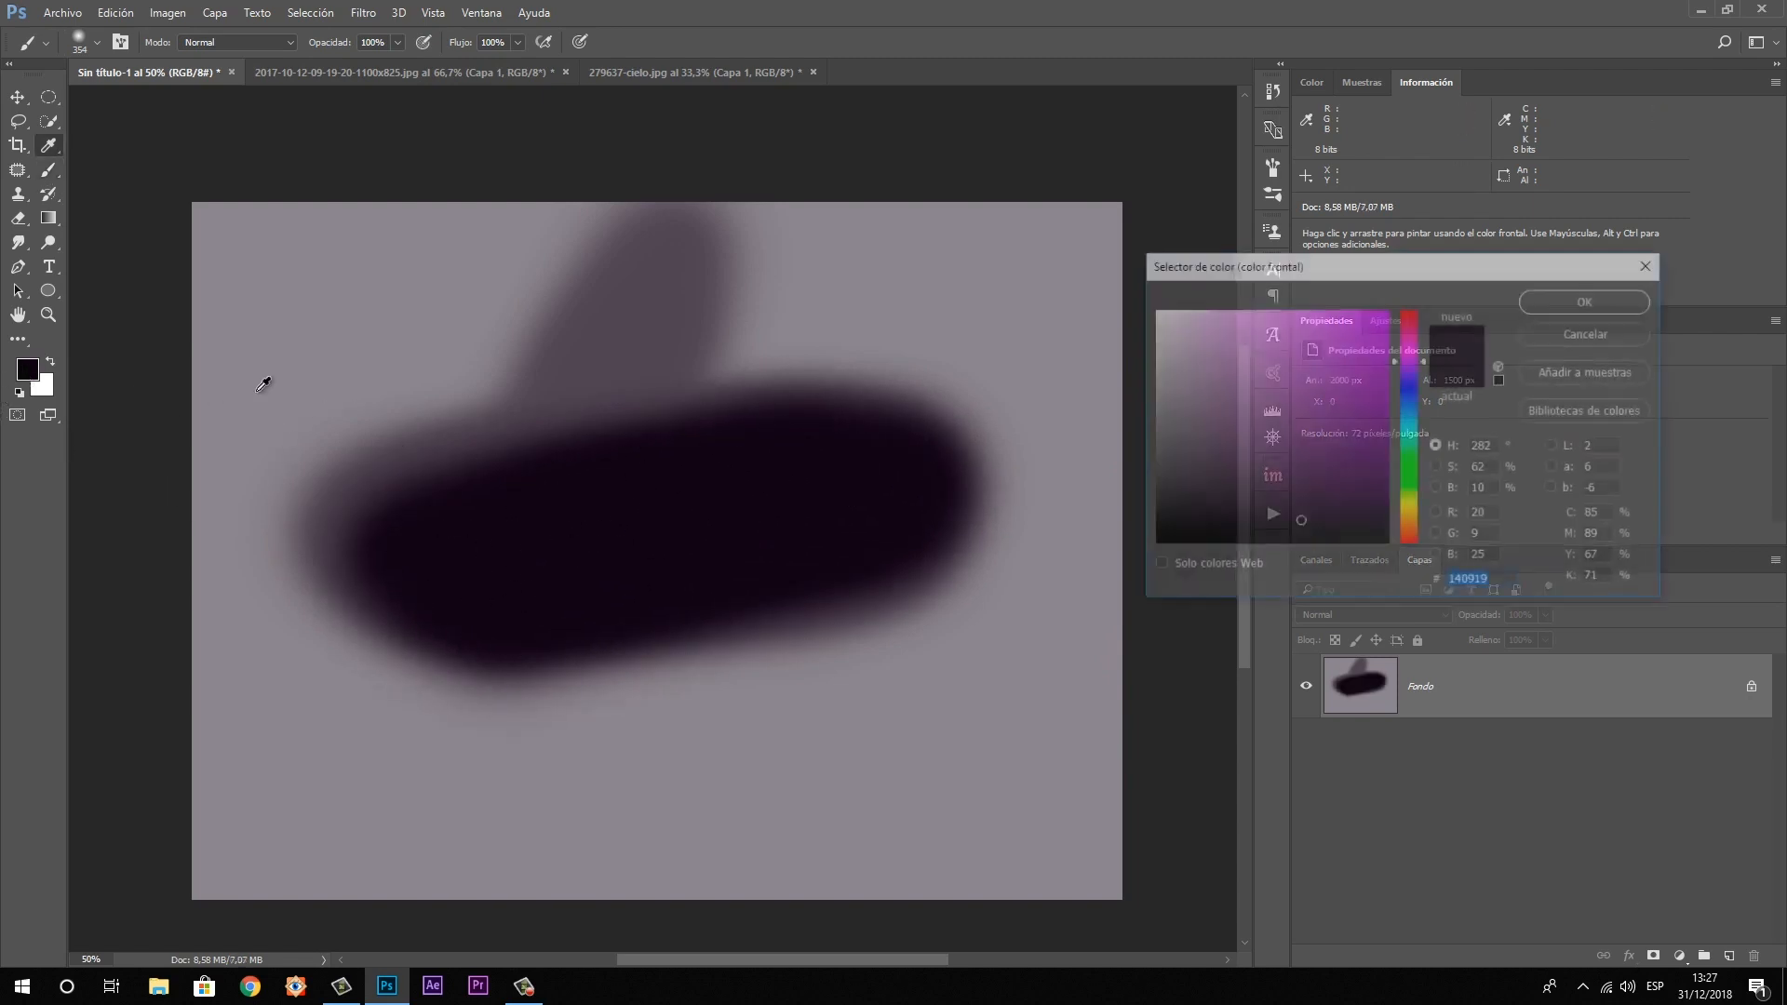
type("000000")
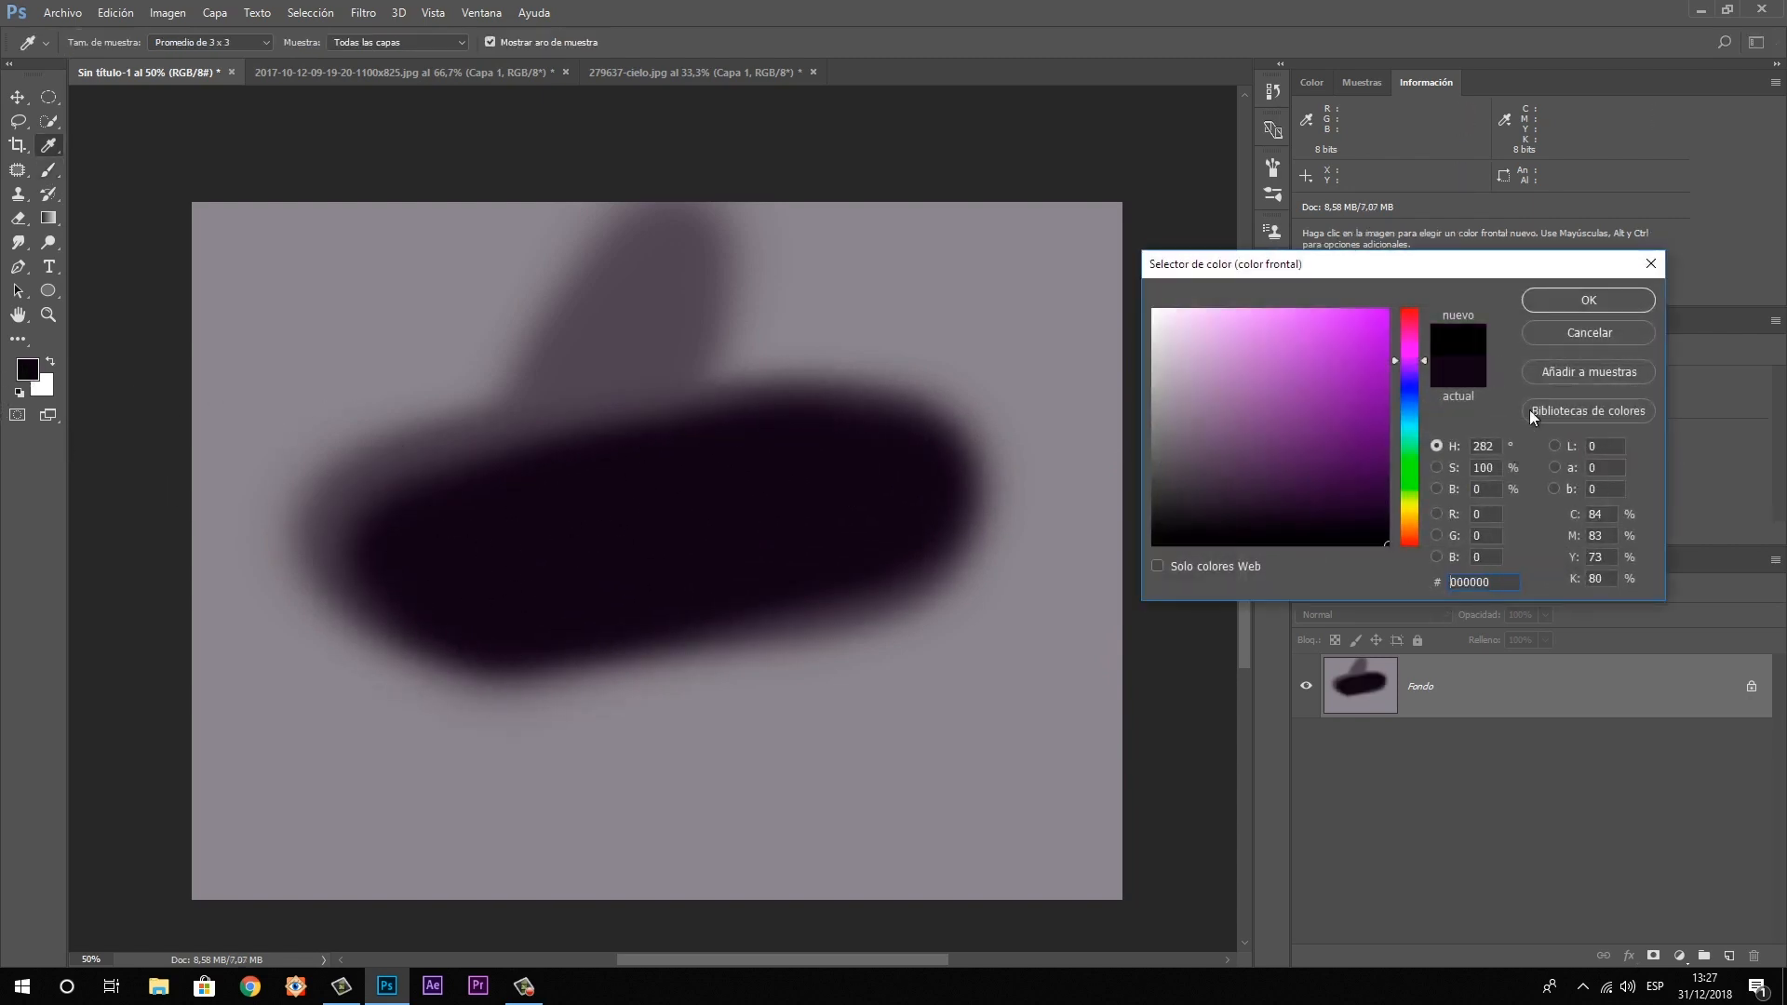
left_click(1605, 296)
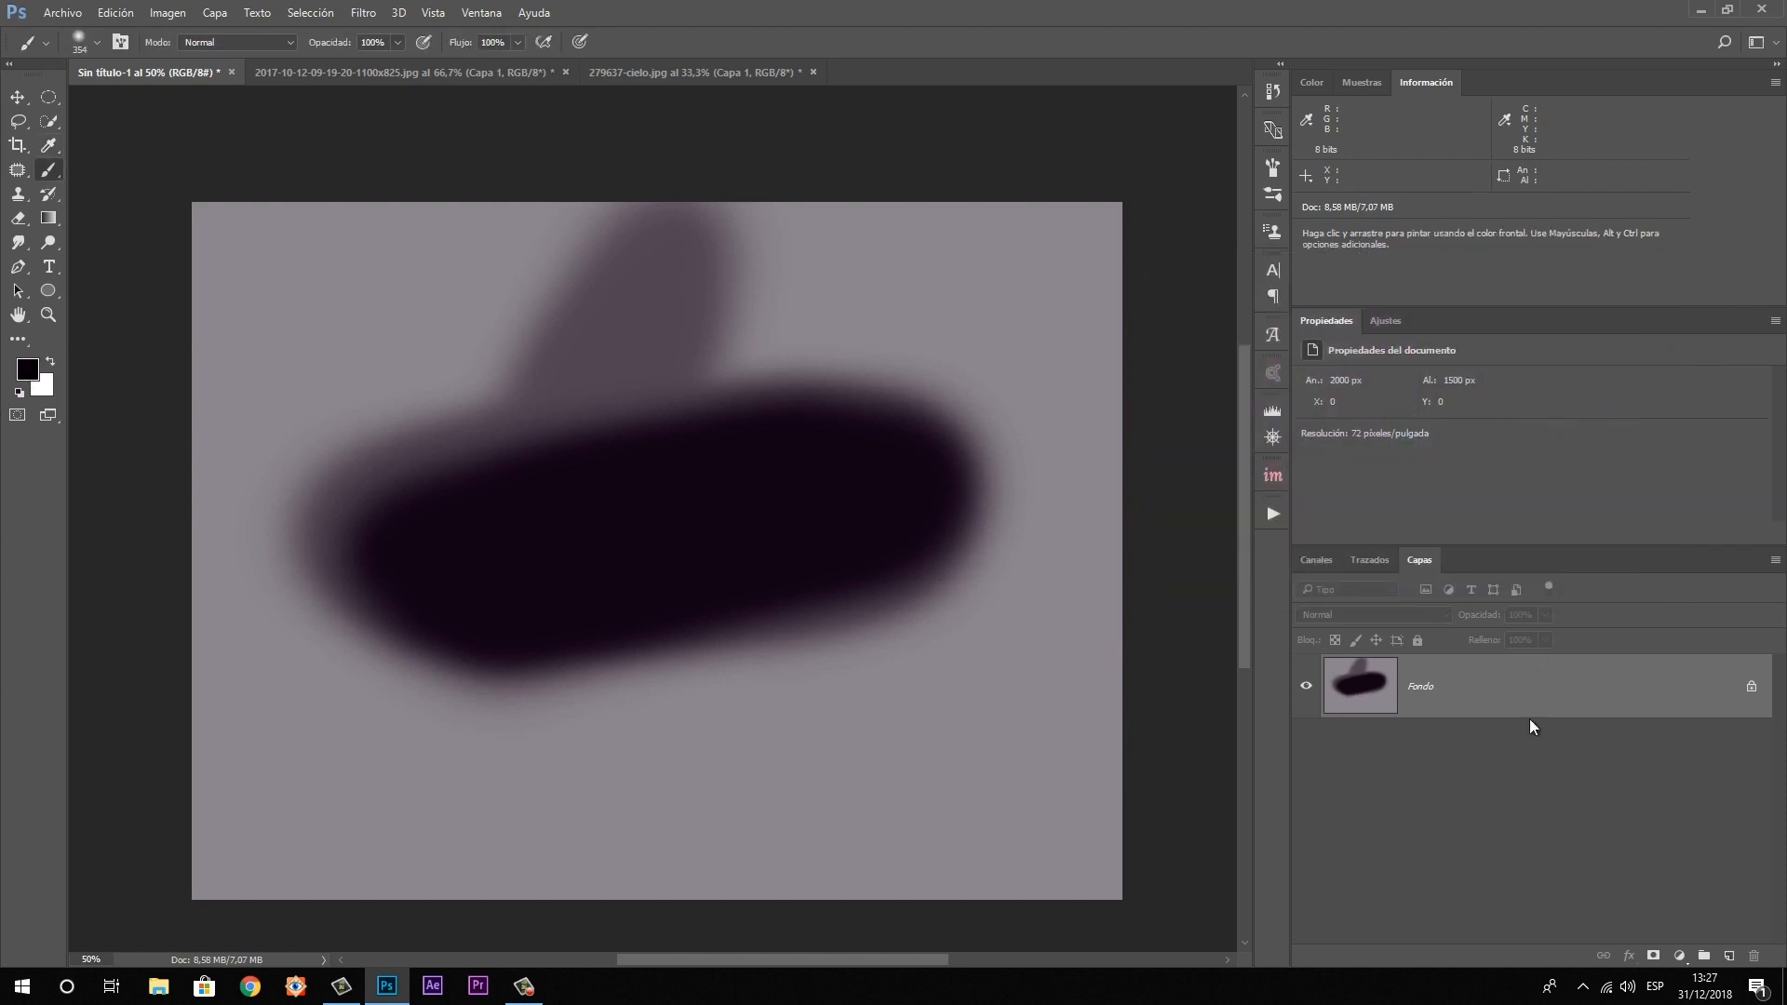
key("alt+BackSpace")
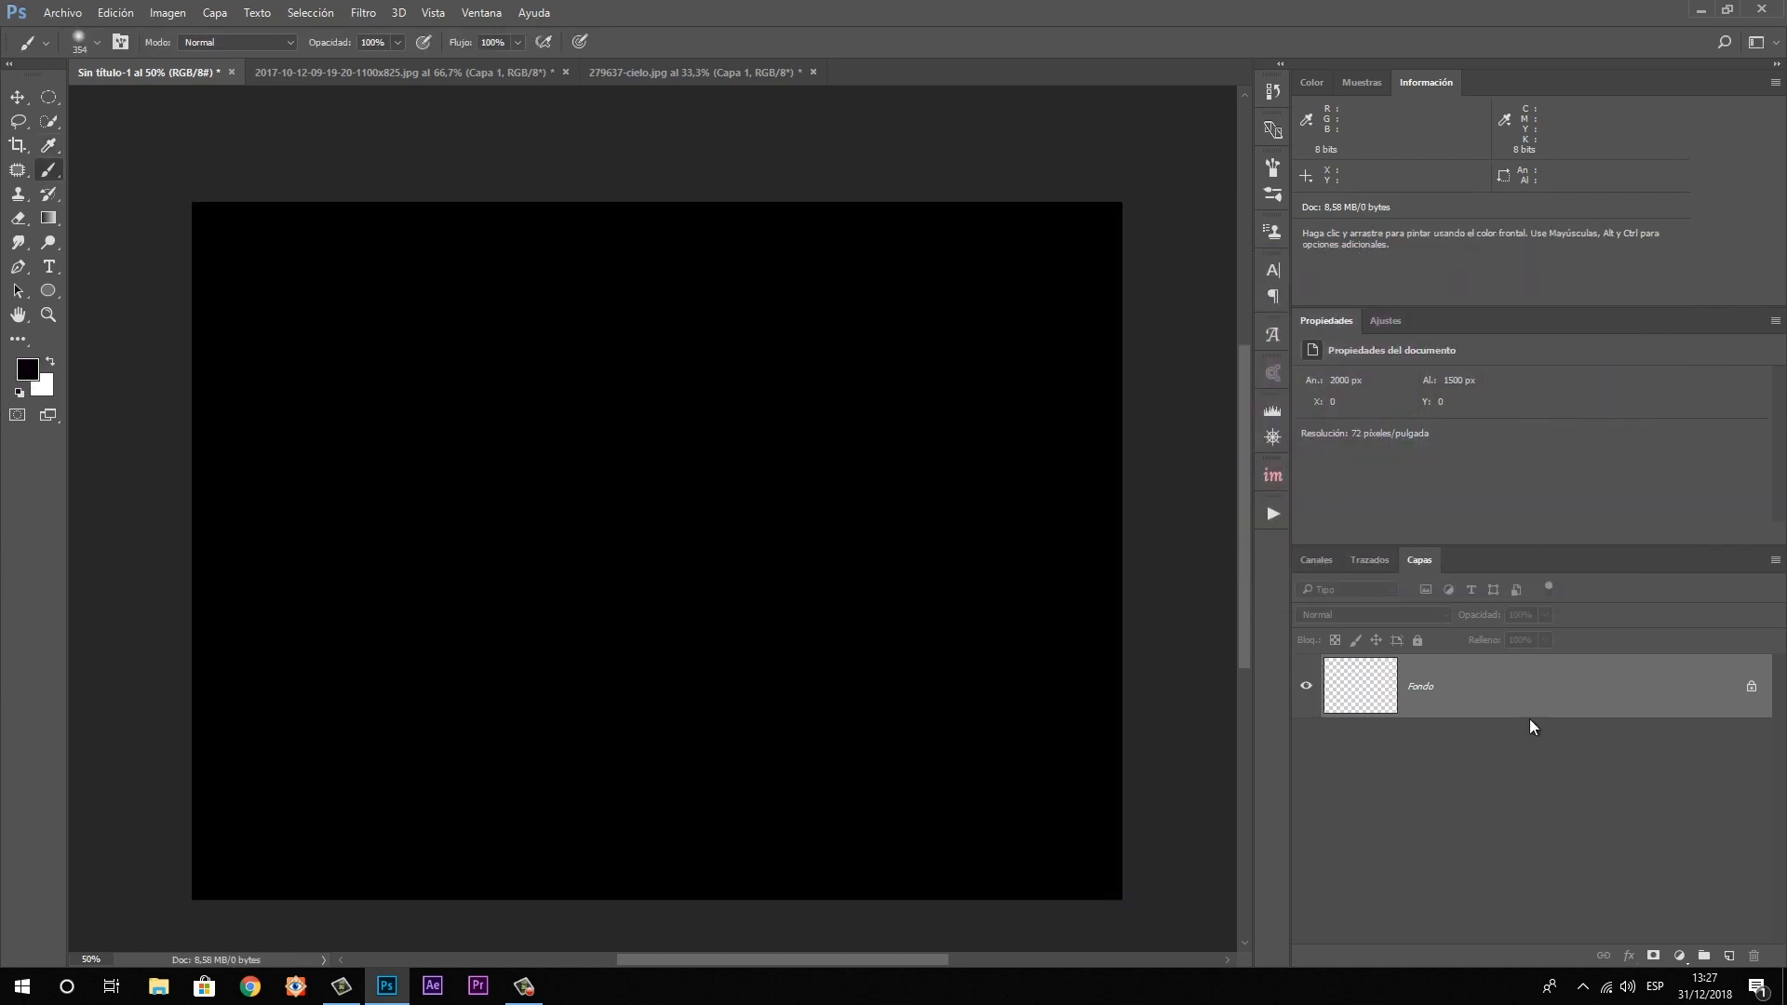
key("ctrl+BackSpace")
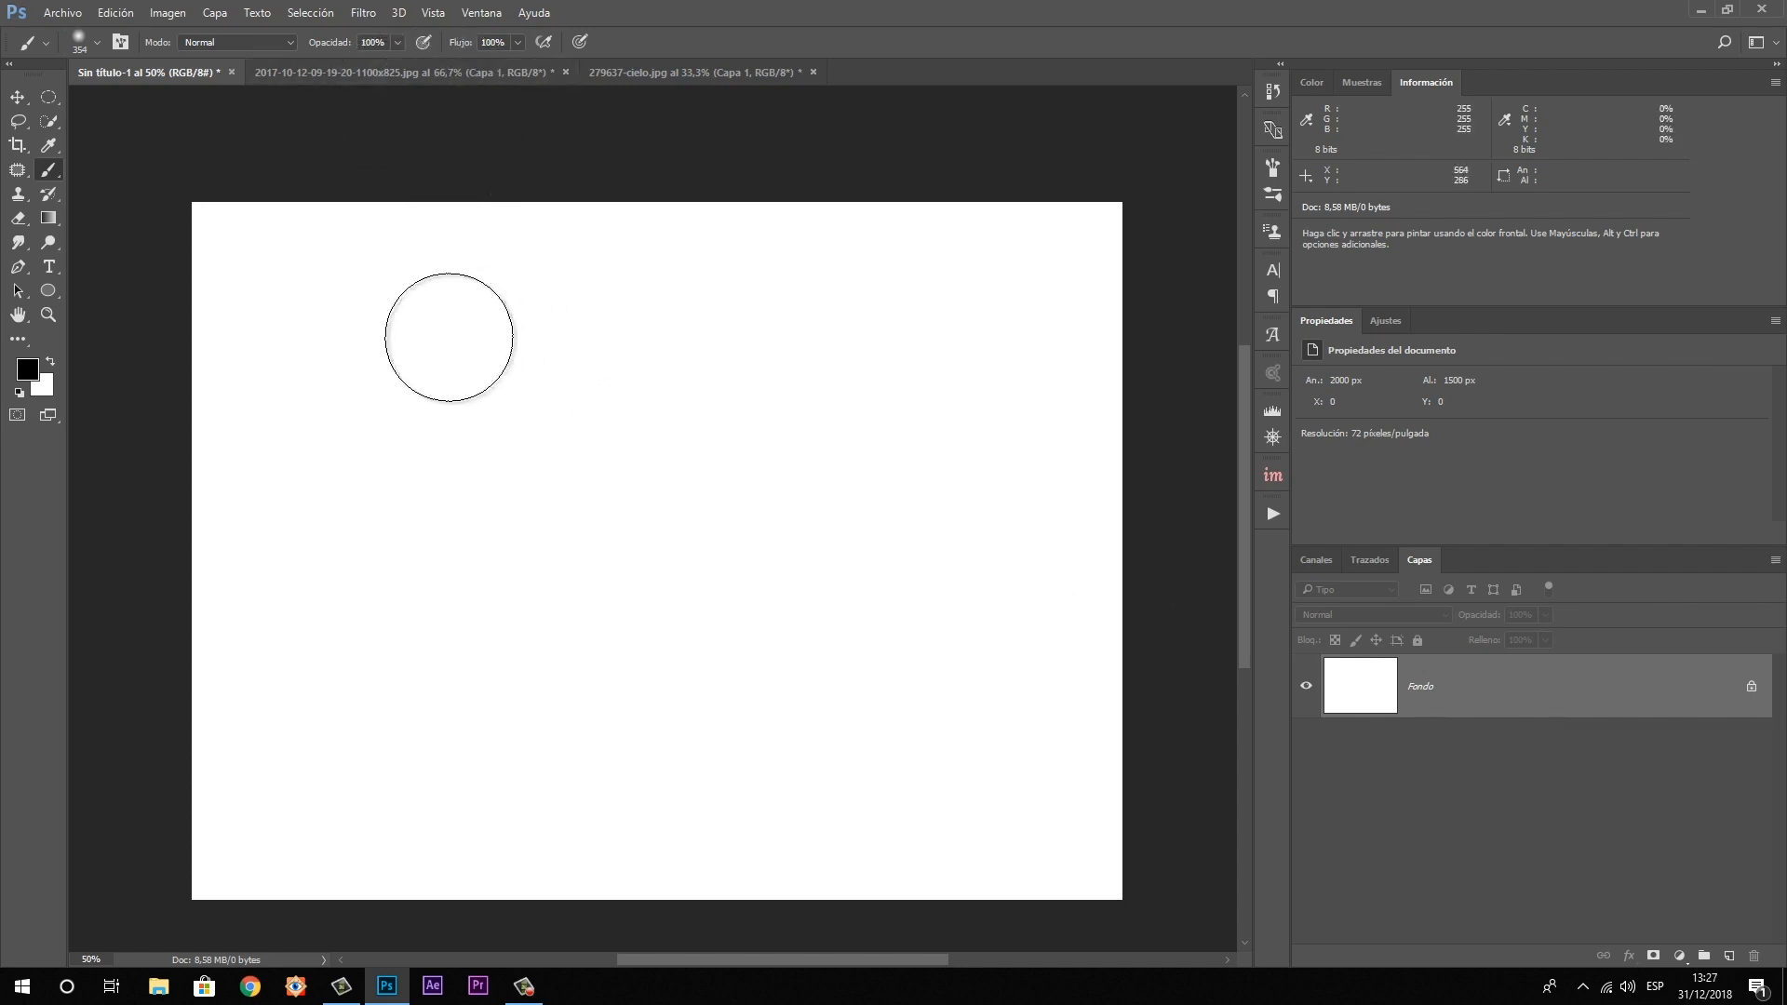
Try a soft black stroke at 100% flow, undo it, and set the brush flow to 20%
mouse_move(349, 367)
left_mouse_down()
mouse_move(899, 371)
mouse_move(297, 347)
mouse_move(981, 330)
mouse_move(315, 353)
mouse_move(900, 371)
mouse_move(712, 385)
mouse_move(450, 365)
mouse_move(944, 358)
mouse_move(303, 324)
mouse_move(790, 327)
left_mouse_up()
key("ctrl+z")
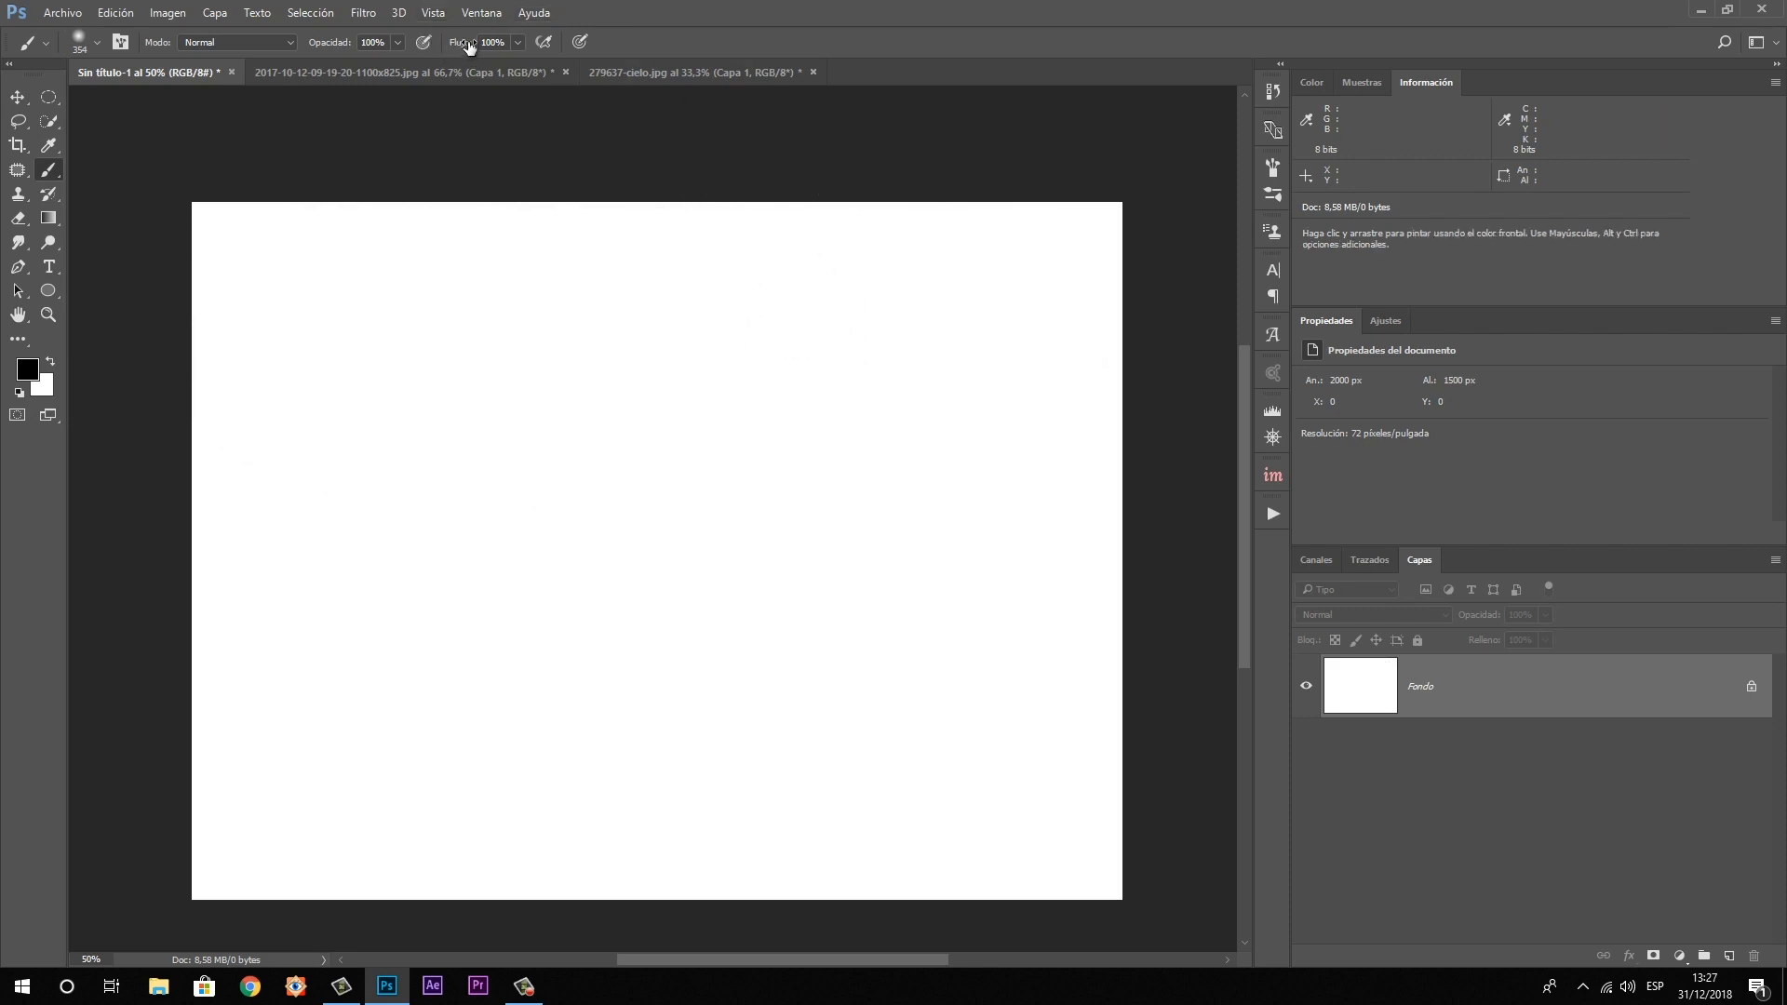
type("20")
key("Return")
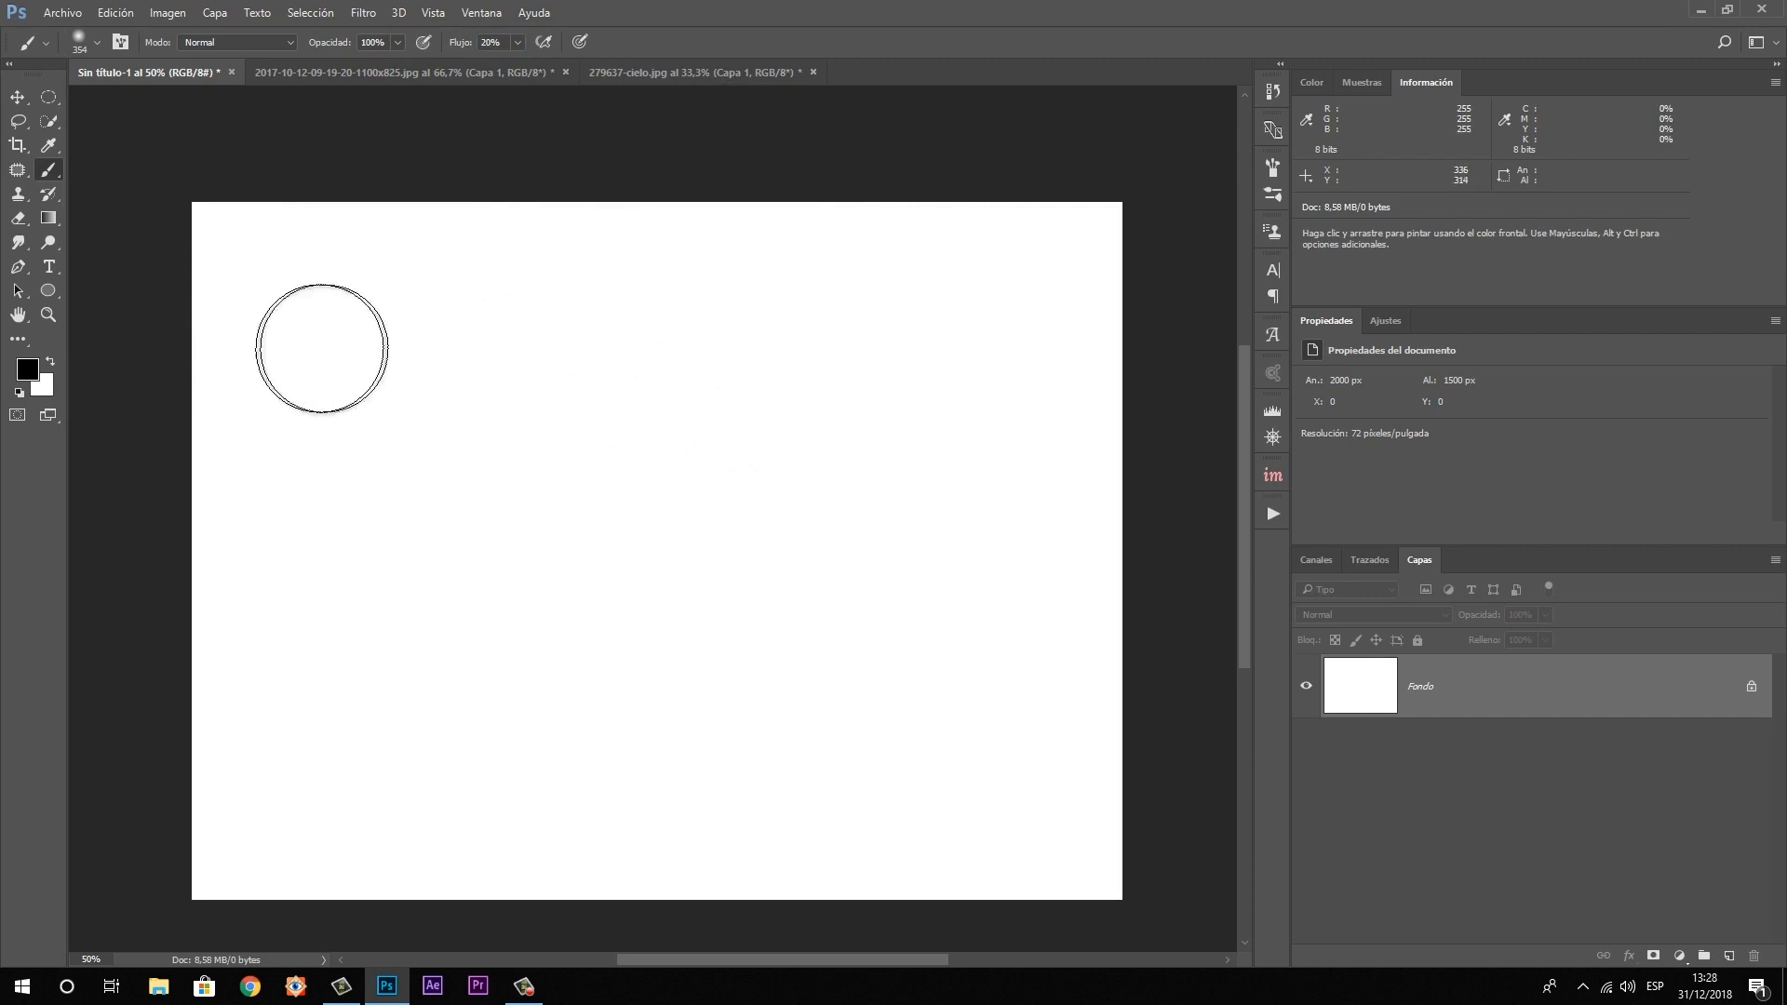
Build up a soft black horizontal band across the upper canvas with overlapping 20% flow strokes, and reduce the brush size to 86 px
left_click(318, 348)
left_click_drag(317, 348, 1036, 353)
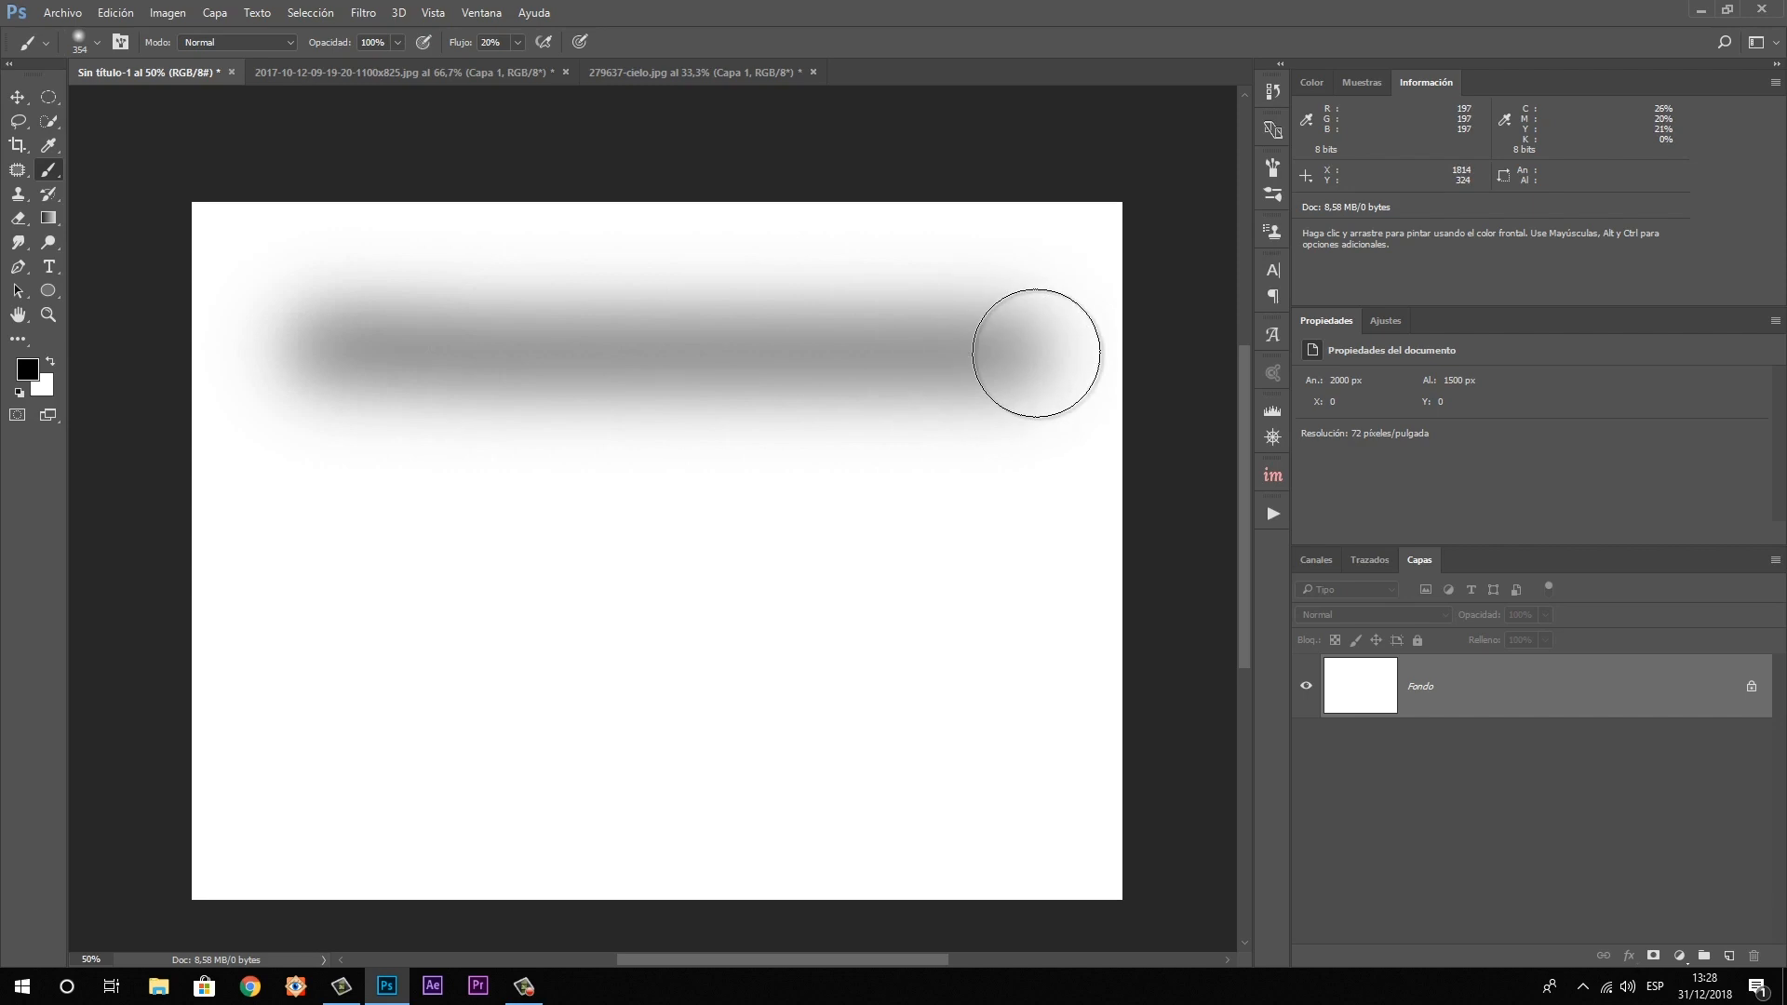
mouse_move(1036, 352)
left_mouse_down()
mouse_move(331, 352)
mouse_move(1027, 353)
mouse_move(350, 369)
mouse_move(967, 368)
mouse_move(660, 369)
mouse_move(298, 332)
mouse_move(969, 332)
mouse_move(585, 352)
mouse_move(354, 330)
mouse_move(936, 327)
mouse_move(397, 350)
mouse_move(994, 350)
mouse_move(393, 365)
mouse_move(995, 365)
mouse_move(673, 362)
mouse_move(284, 311)
mouse_move(888, 312)
mouse_move(479, 339)
left_mouse_up()
key("bracketleft")
key("bracketleft")
key("bracketleft")
key("bracketleft")
key("bracketleft")
key("bracketleft")
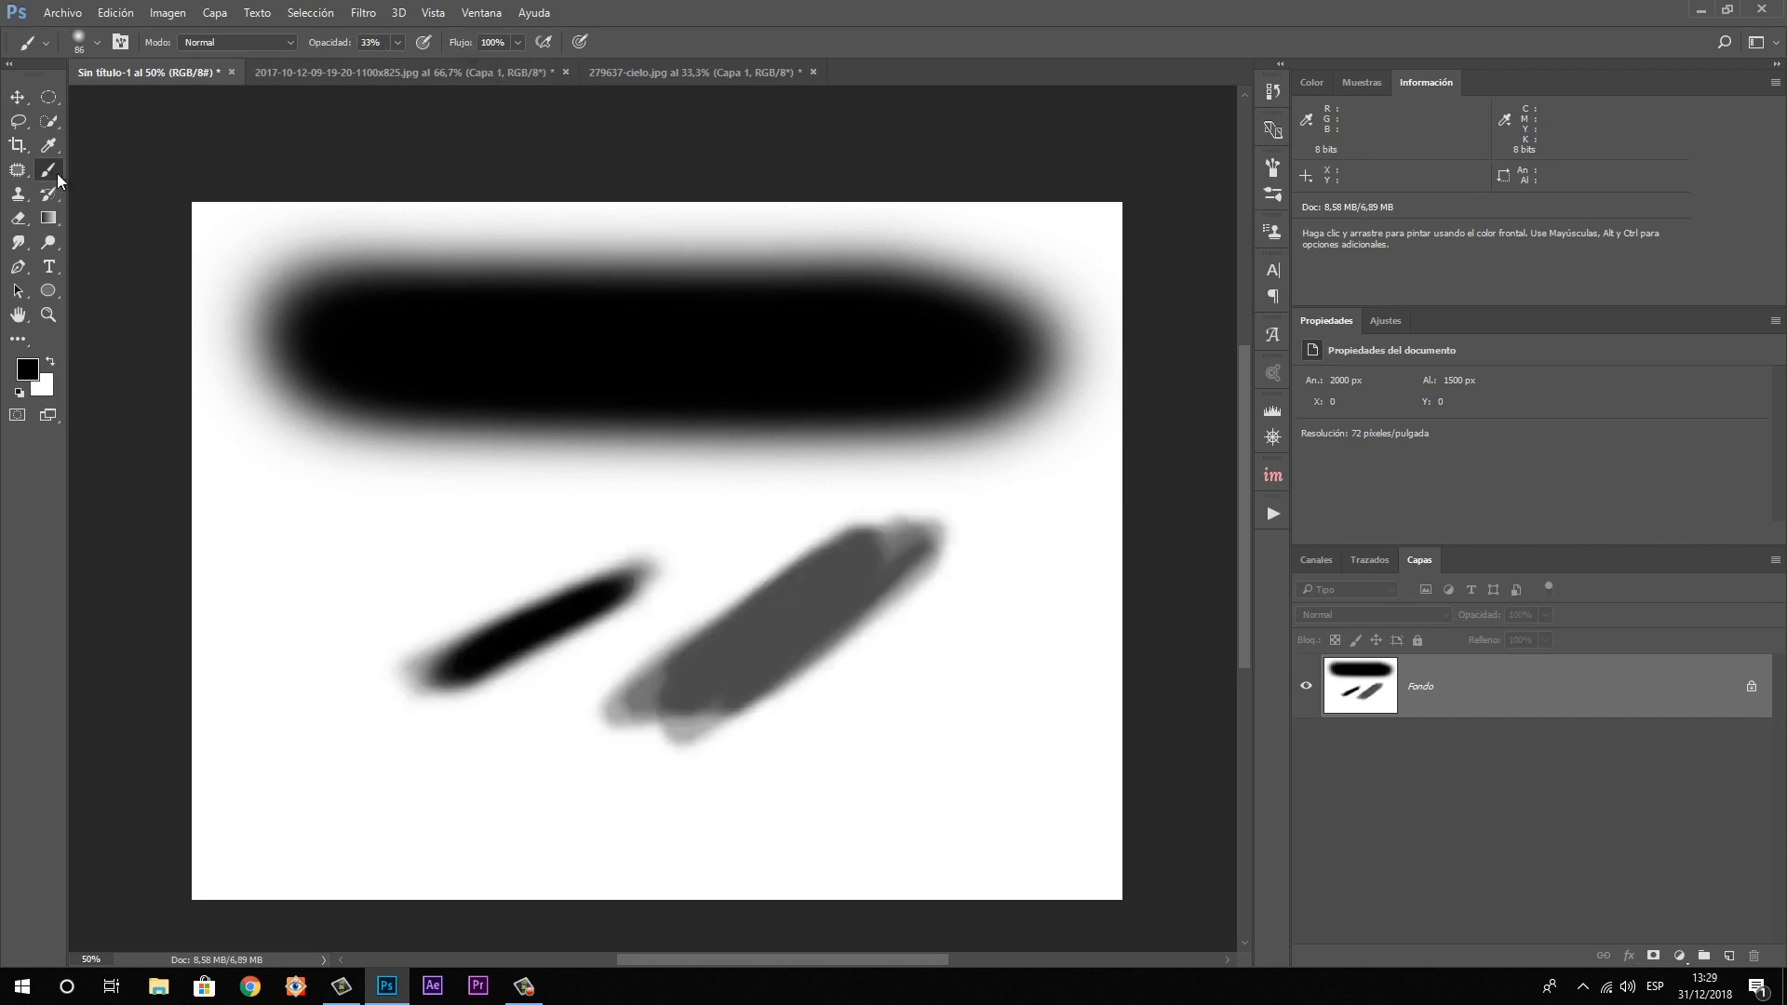
Draw hard-edged freehand strokes below the black band with the Pencil tool, first at 100% and again at 69% opacity
right_click(50, 170)
left_click(140, 189)
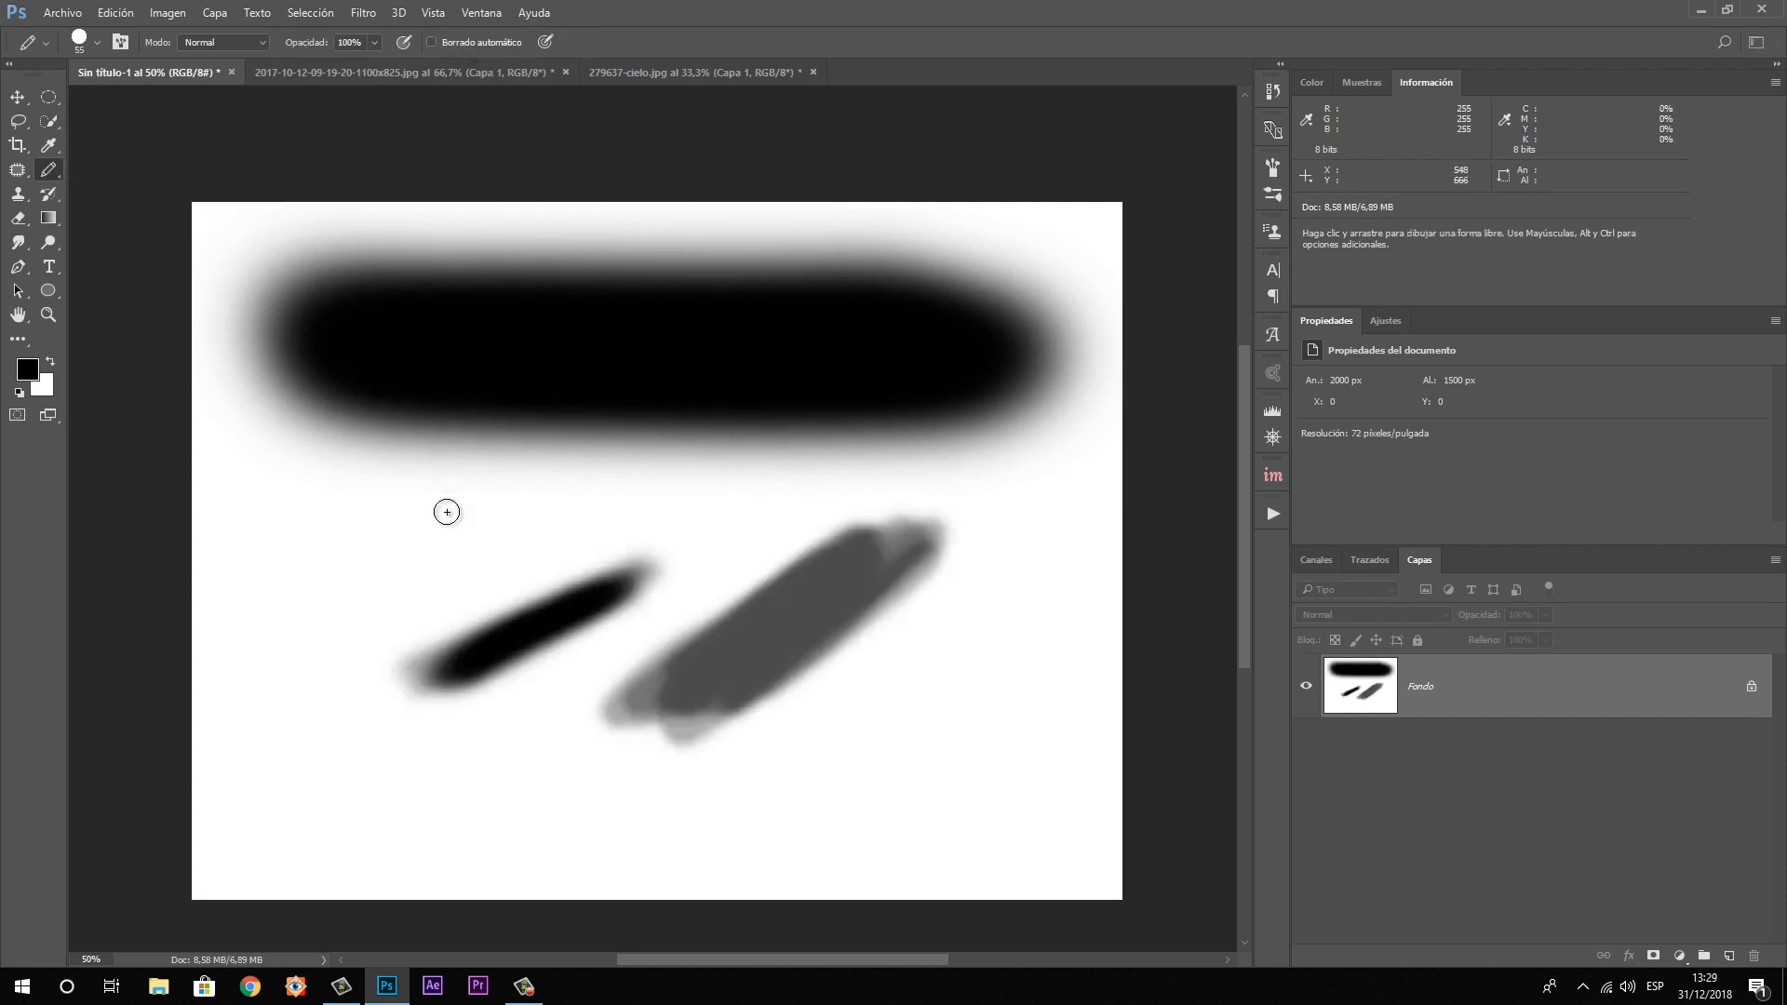
left_click_drag(447, 511, 535, 491)
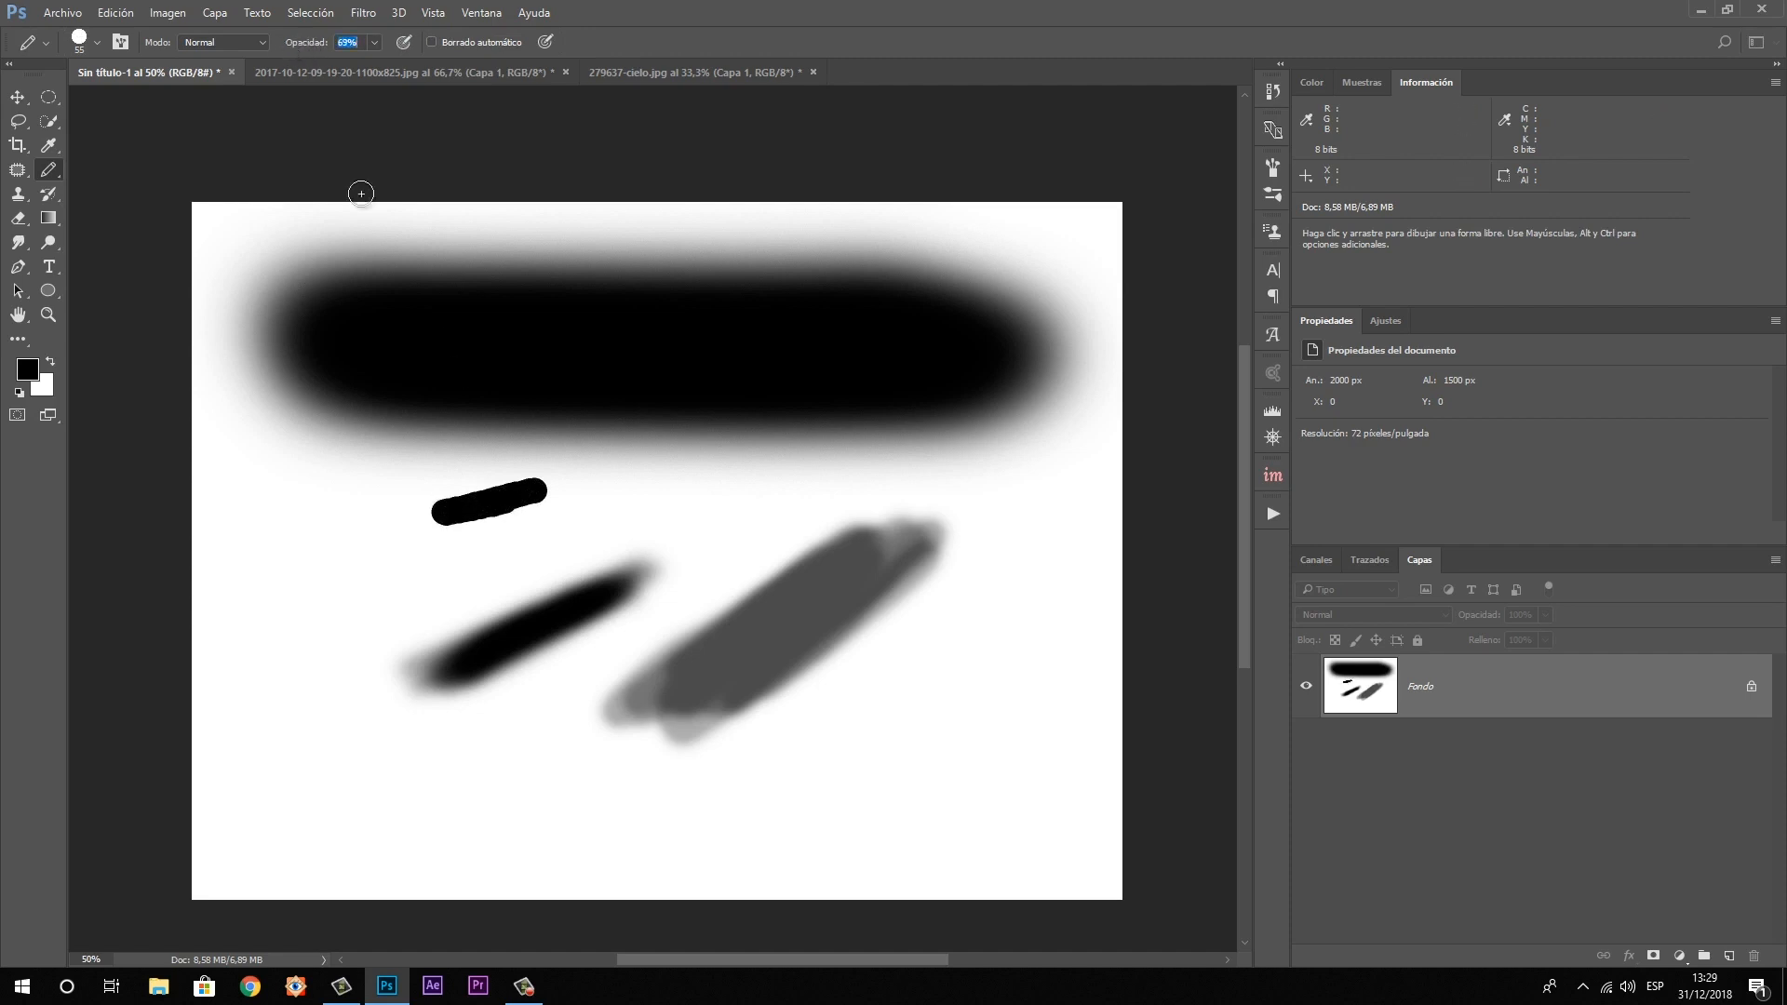
left_click_drag(732, 518, 809, 484)
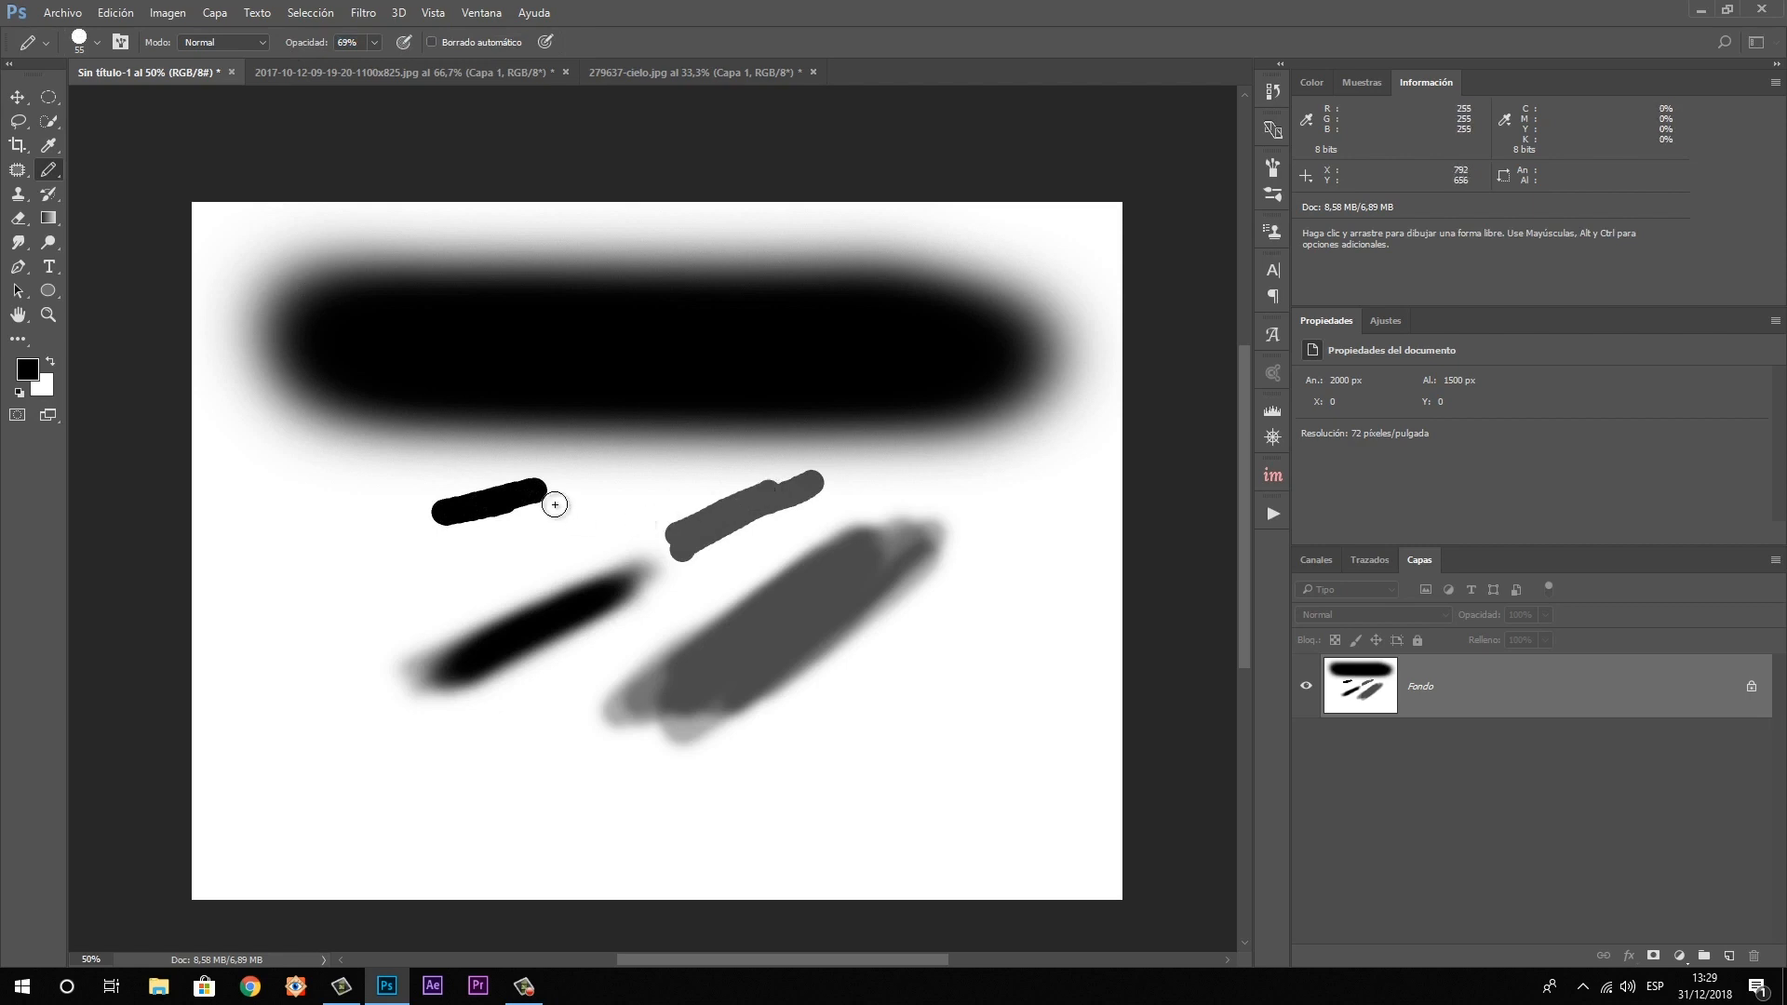
mouse_move(595, 478)
left_mouse_down()
mouse_move(776, 699)
mouse_move(544, 465)
mouse_move(559, 577)
left_mouse_up()
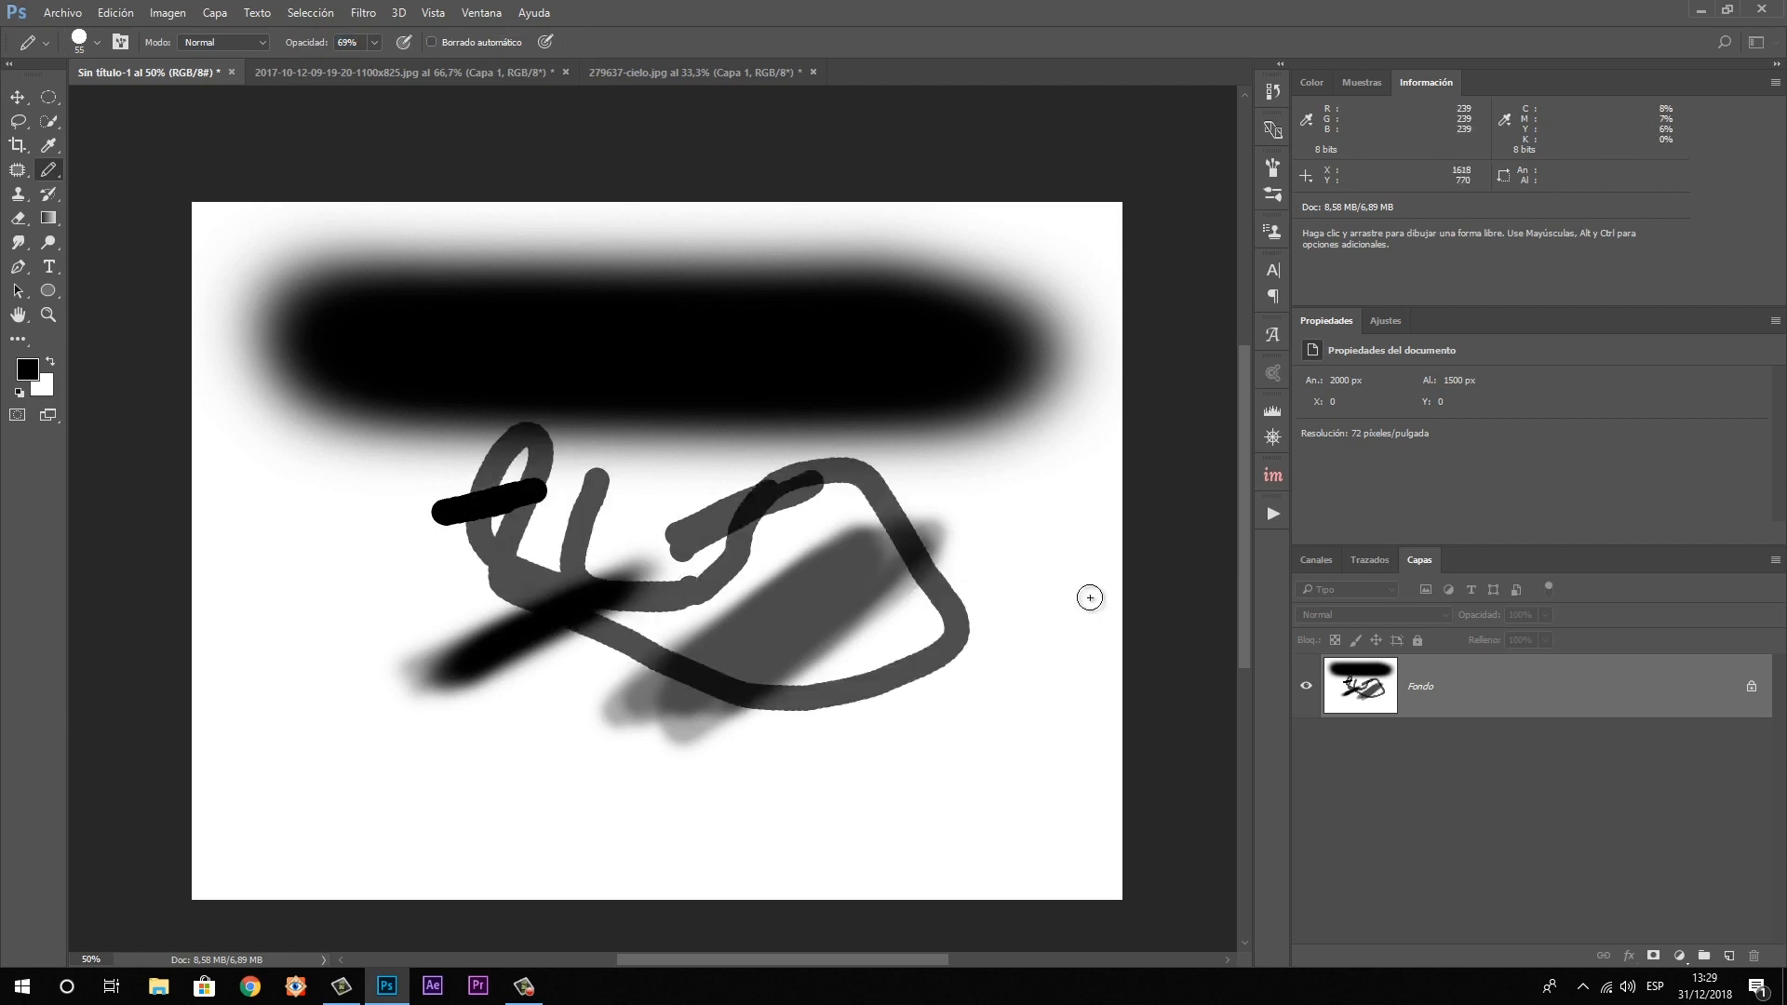
key("F12")
right_click(48, 171)
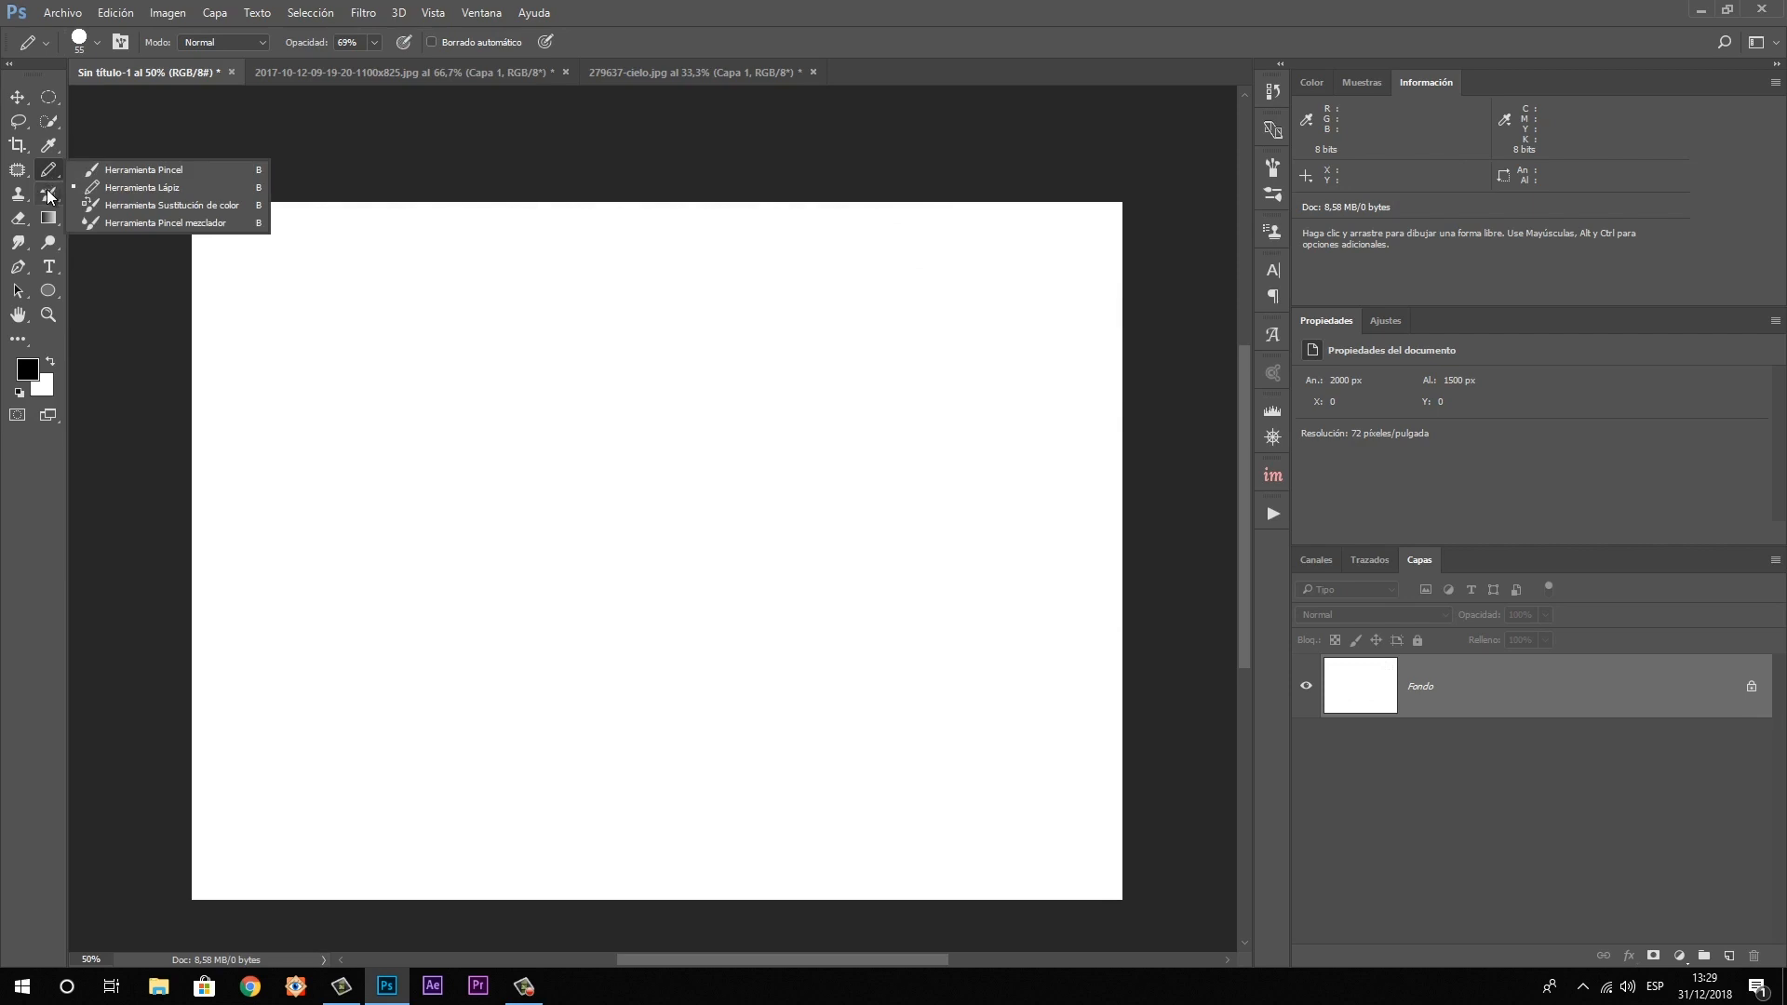
left_click(449, 74)
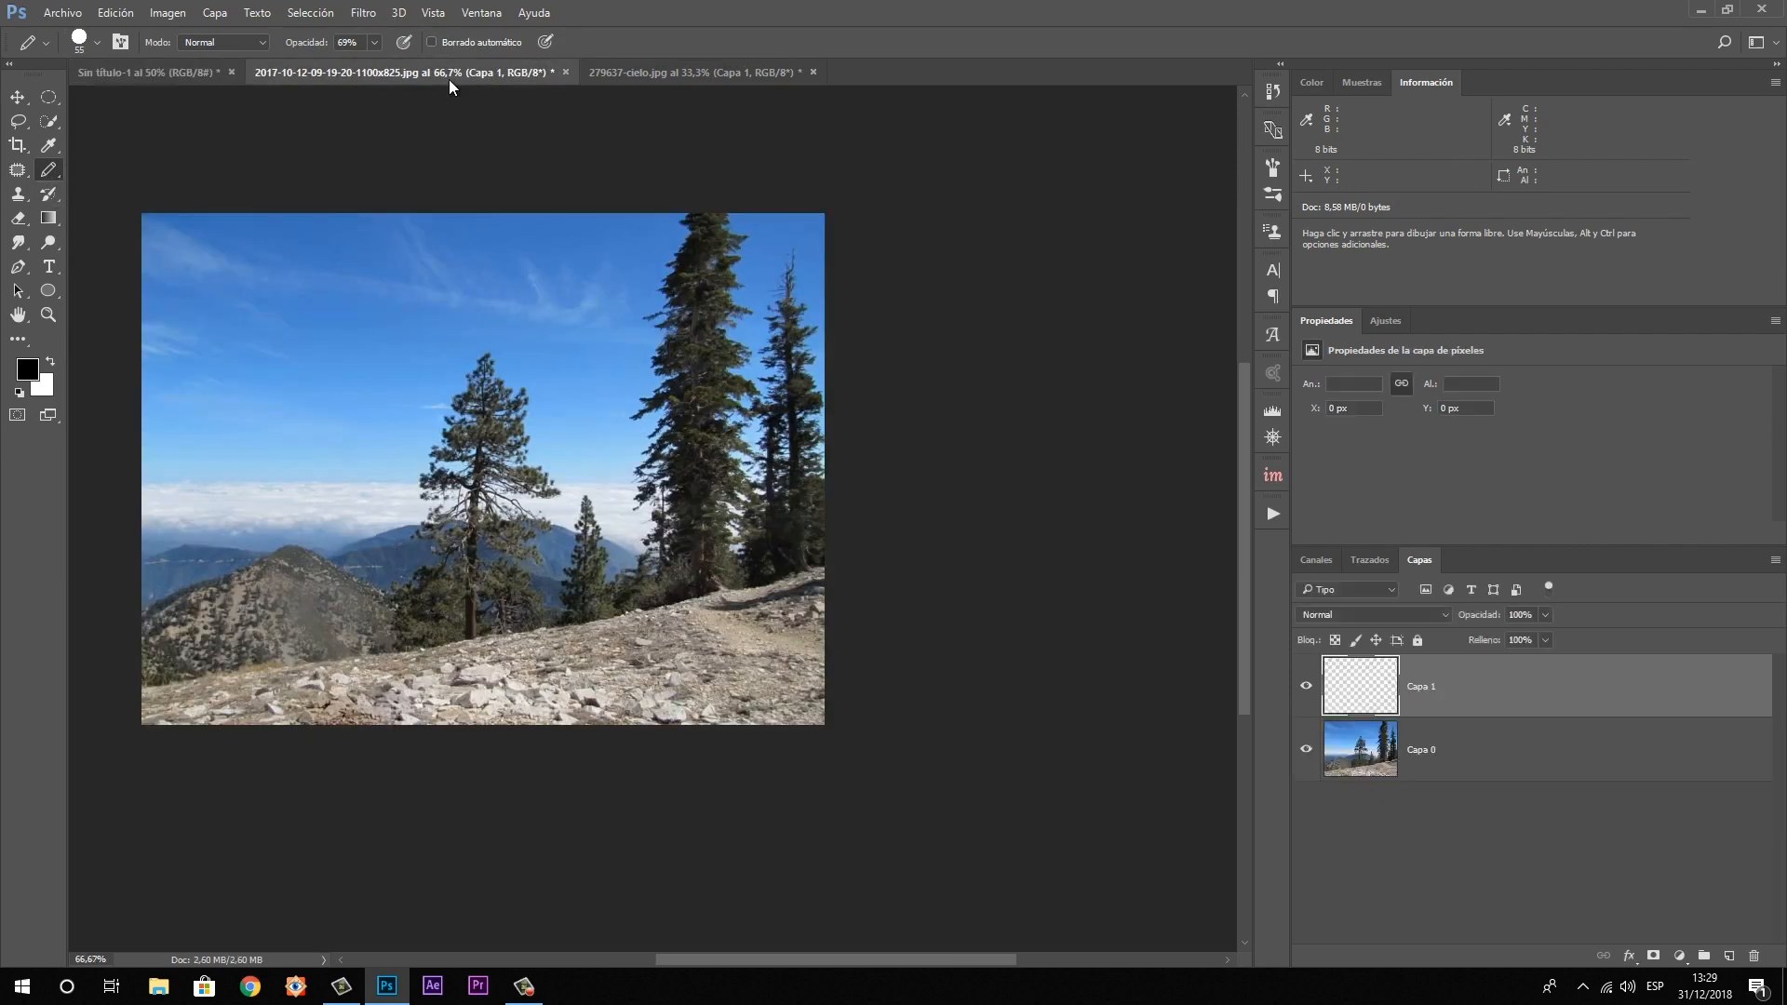
Choose the Clone Stamp tool for the mountain photo and reduce its soft brush to 73 px
left_click(48, 314)
right_click(546, 449)
left_click(595, 462)
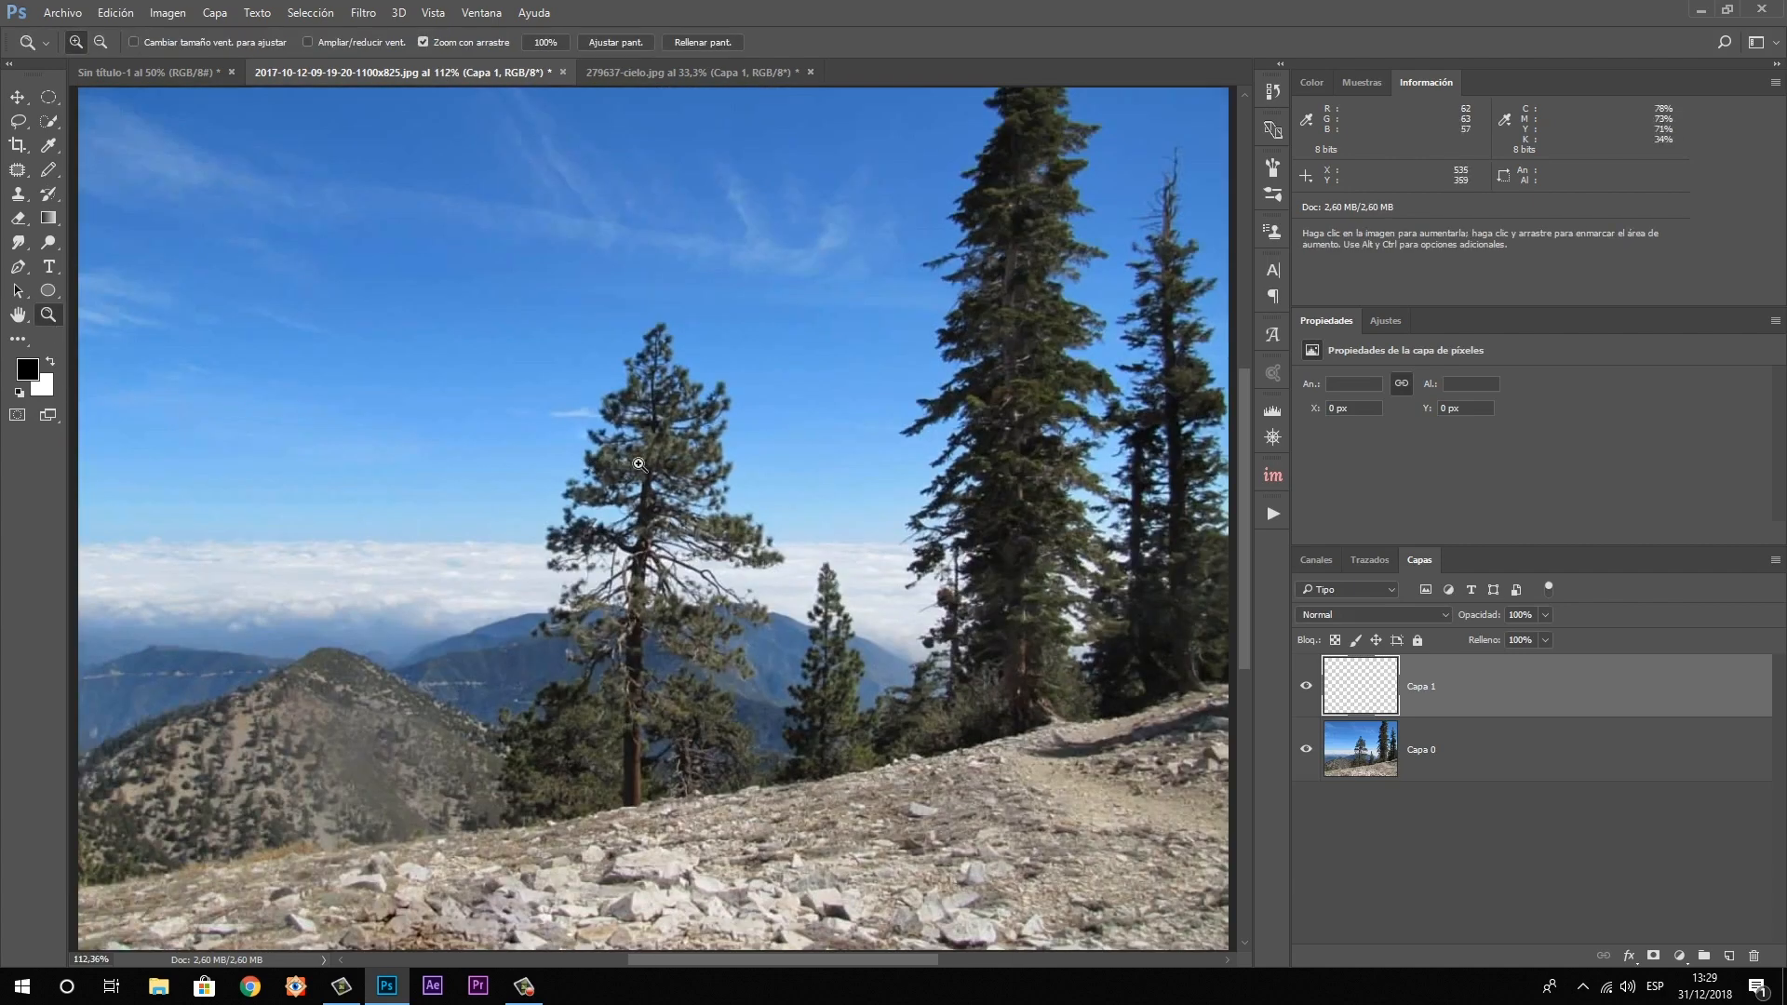
left_click(26, 201)
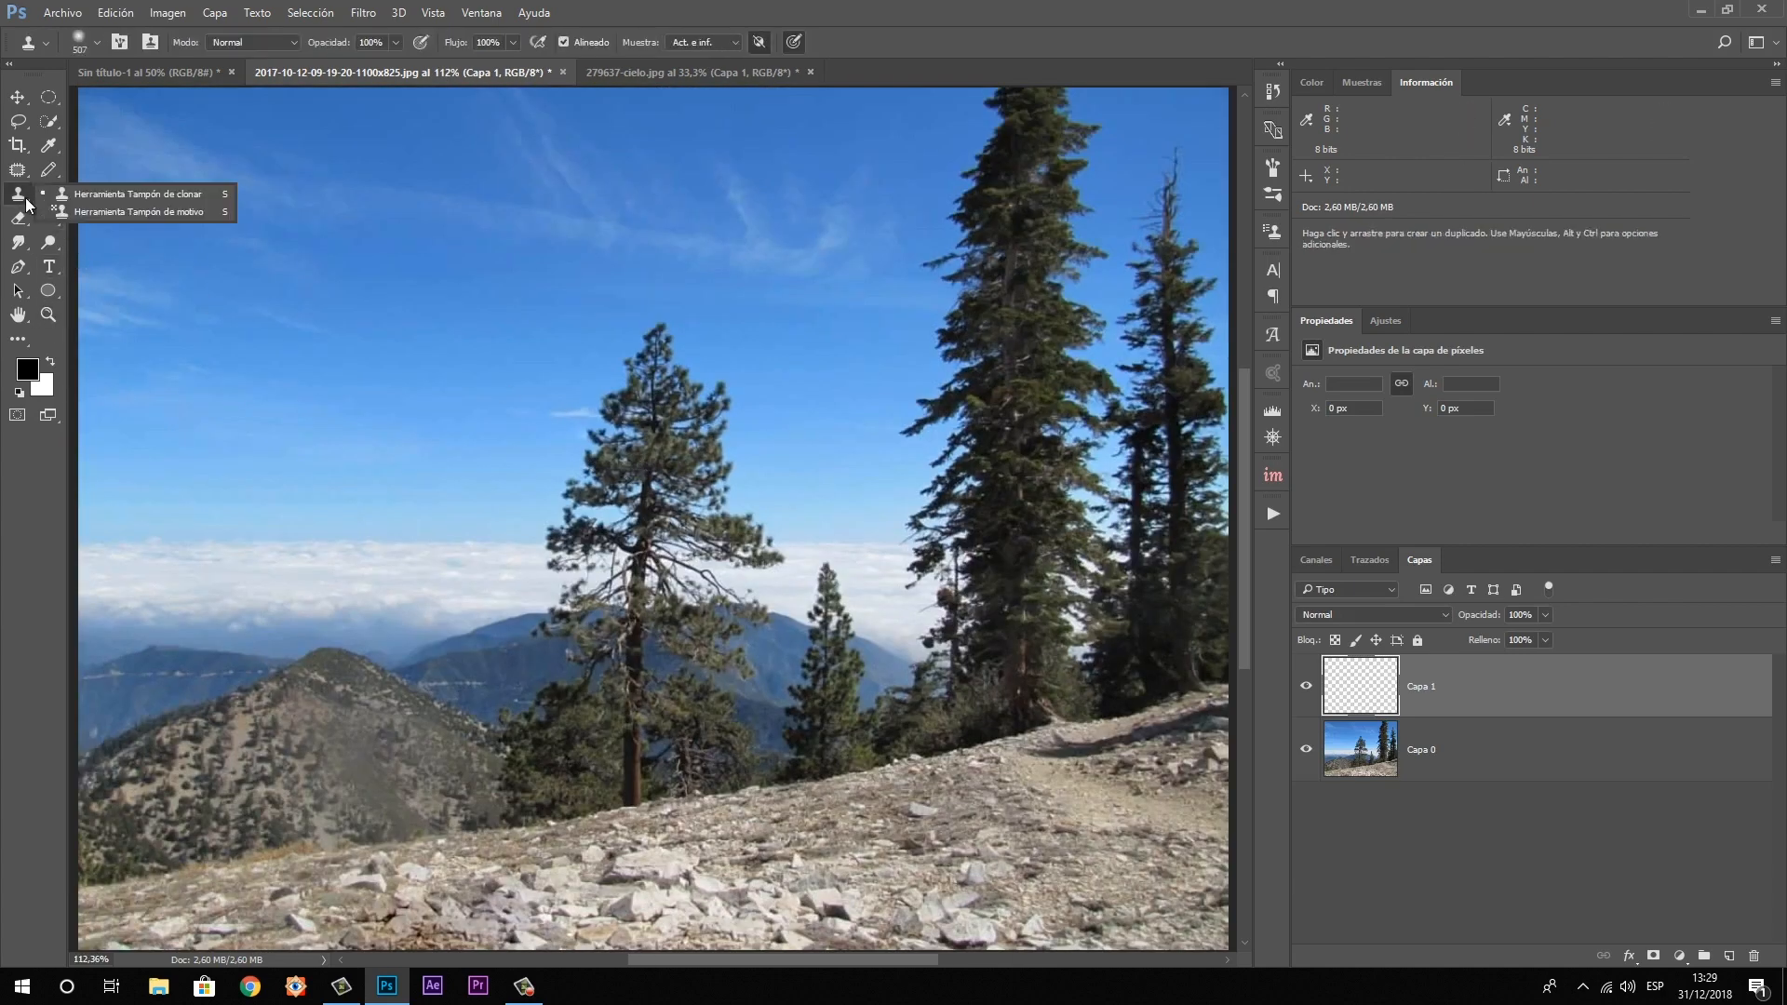
left_click(79, 197)
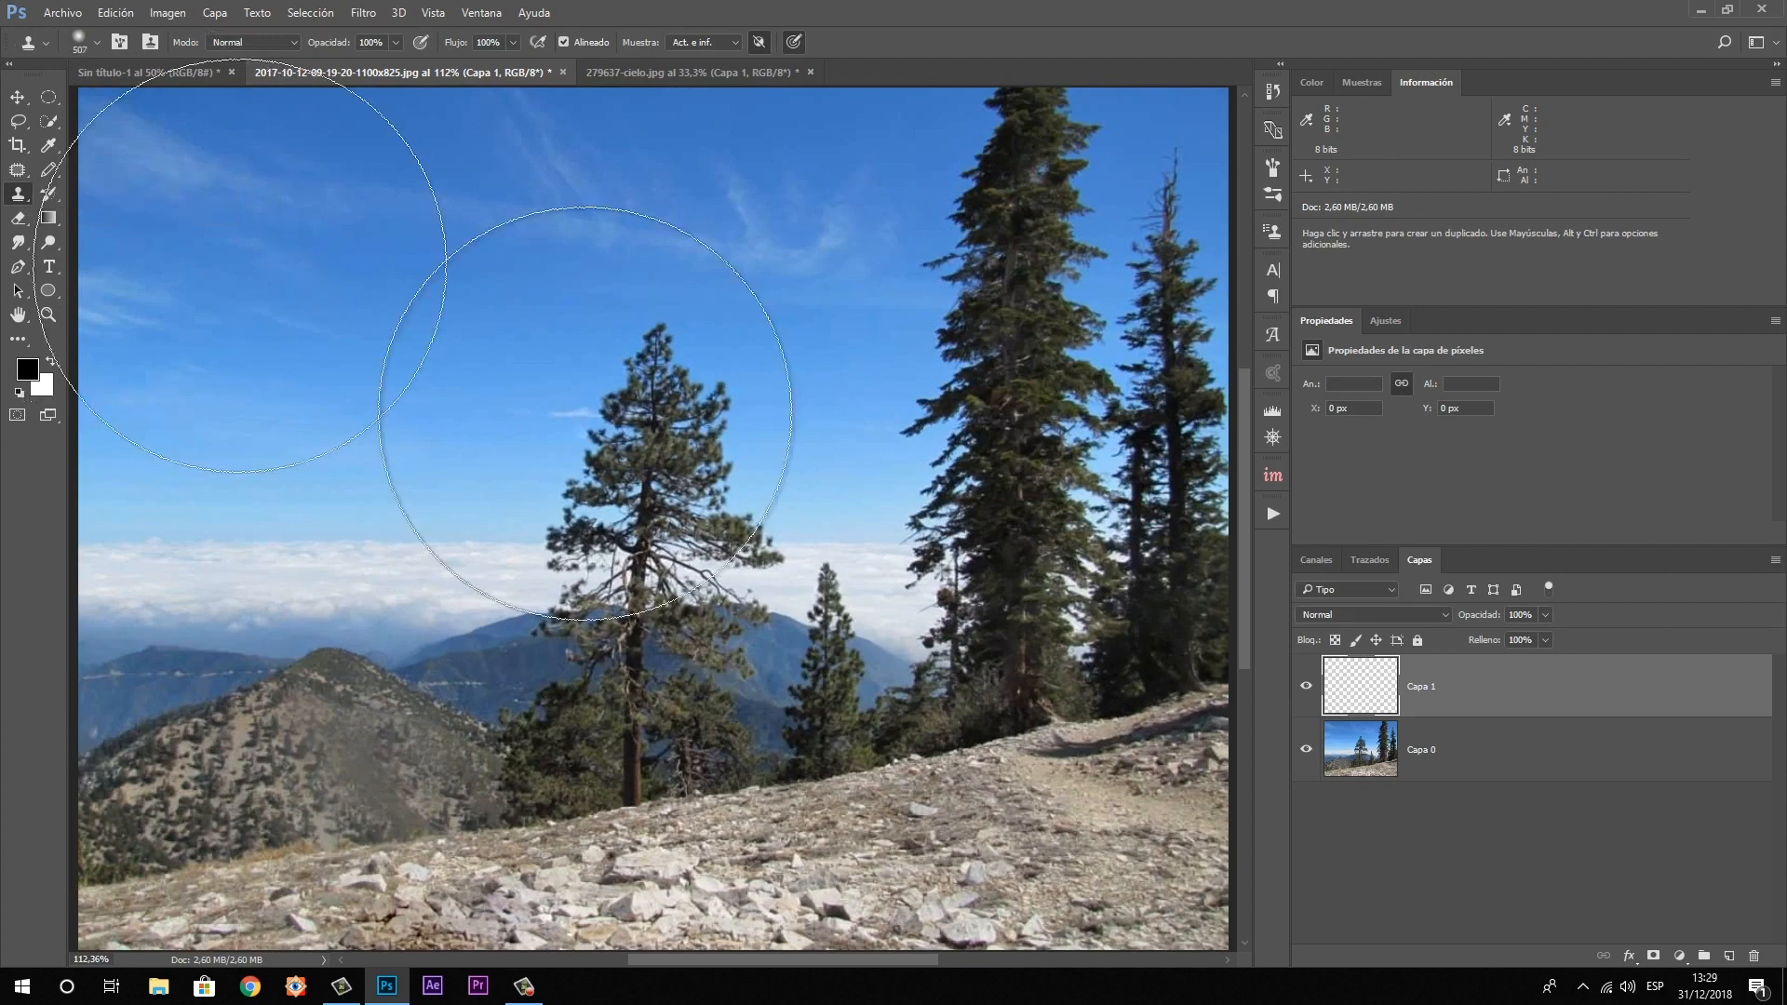
left_click_drag(725, 447, 538, 430)
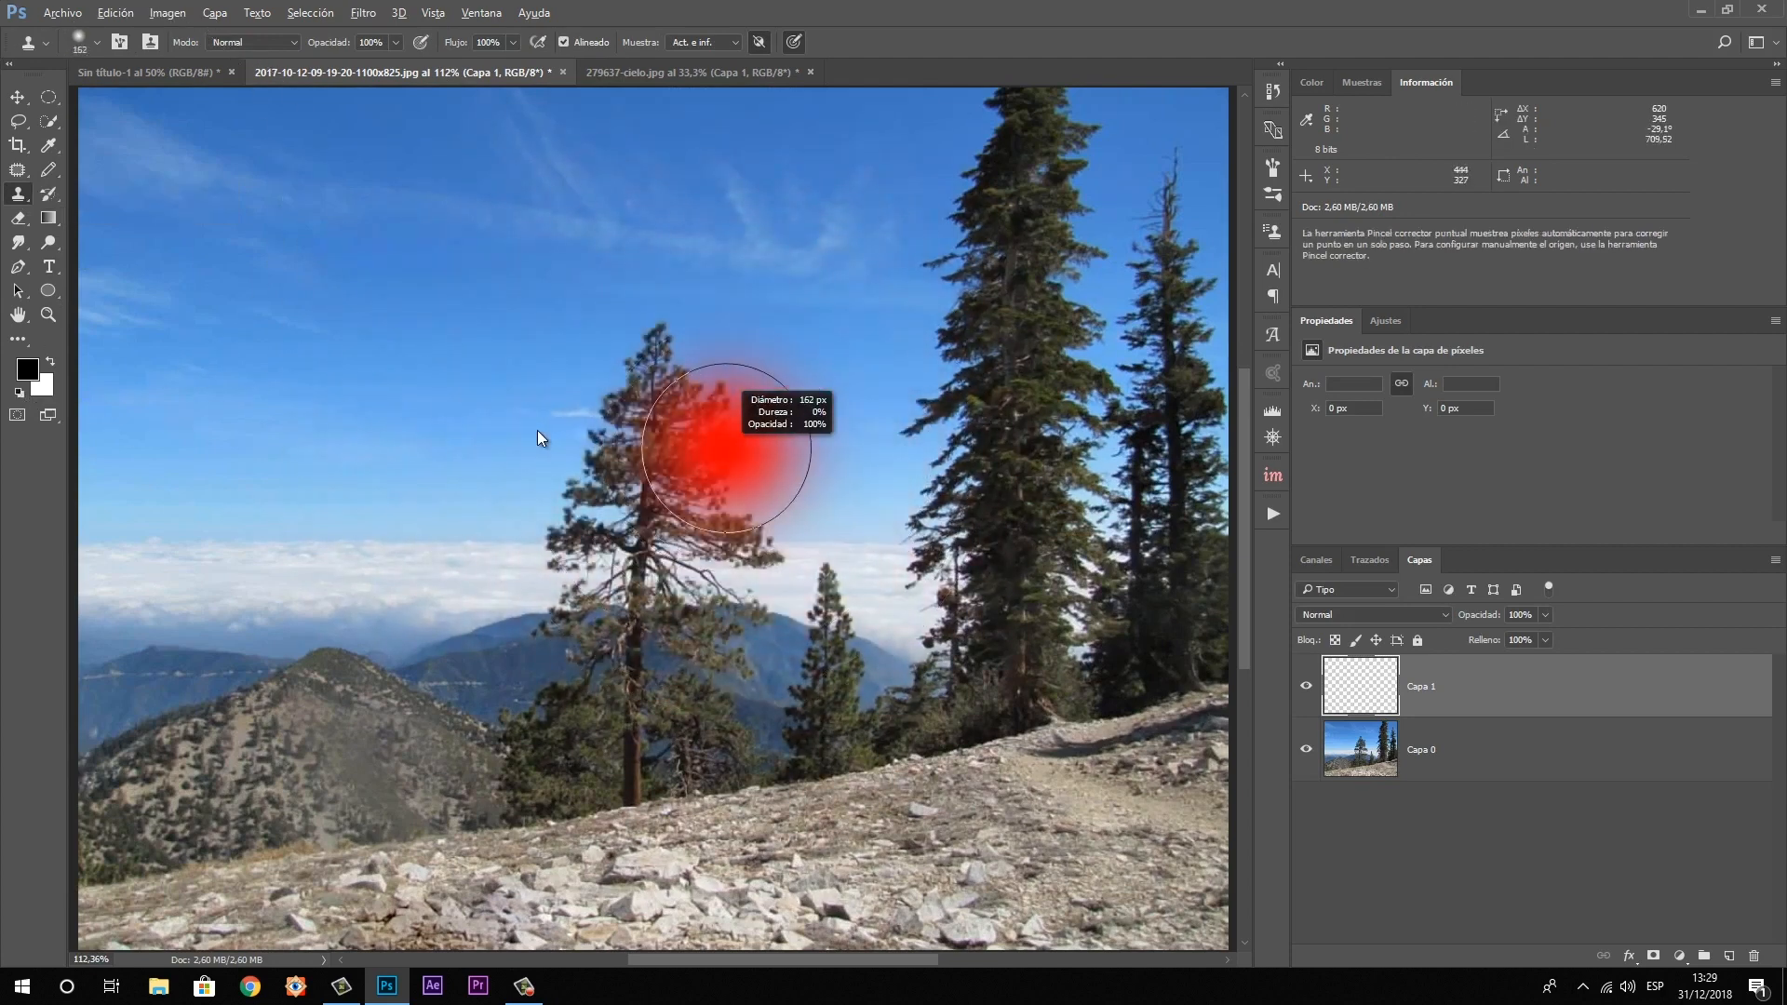
mouse_move(817, 532)
left_mouse_down()
mouse_move(898, 453)
mouse_move(959, 493)
mouse_move(965, 523)
left_mouse_up()
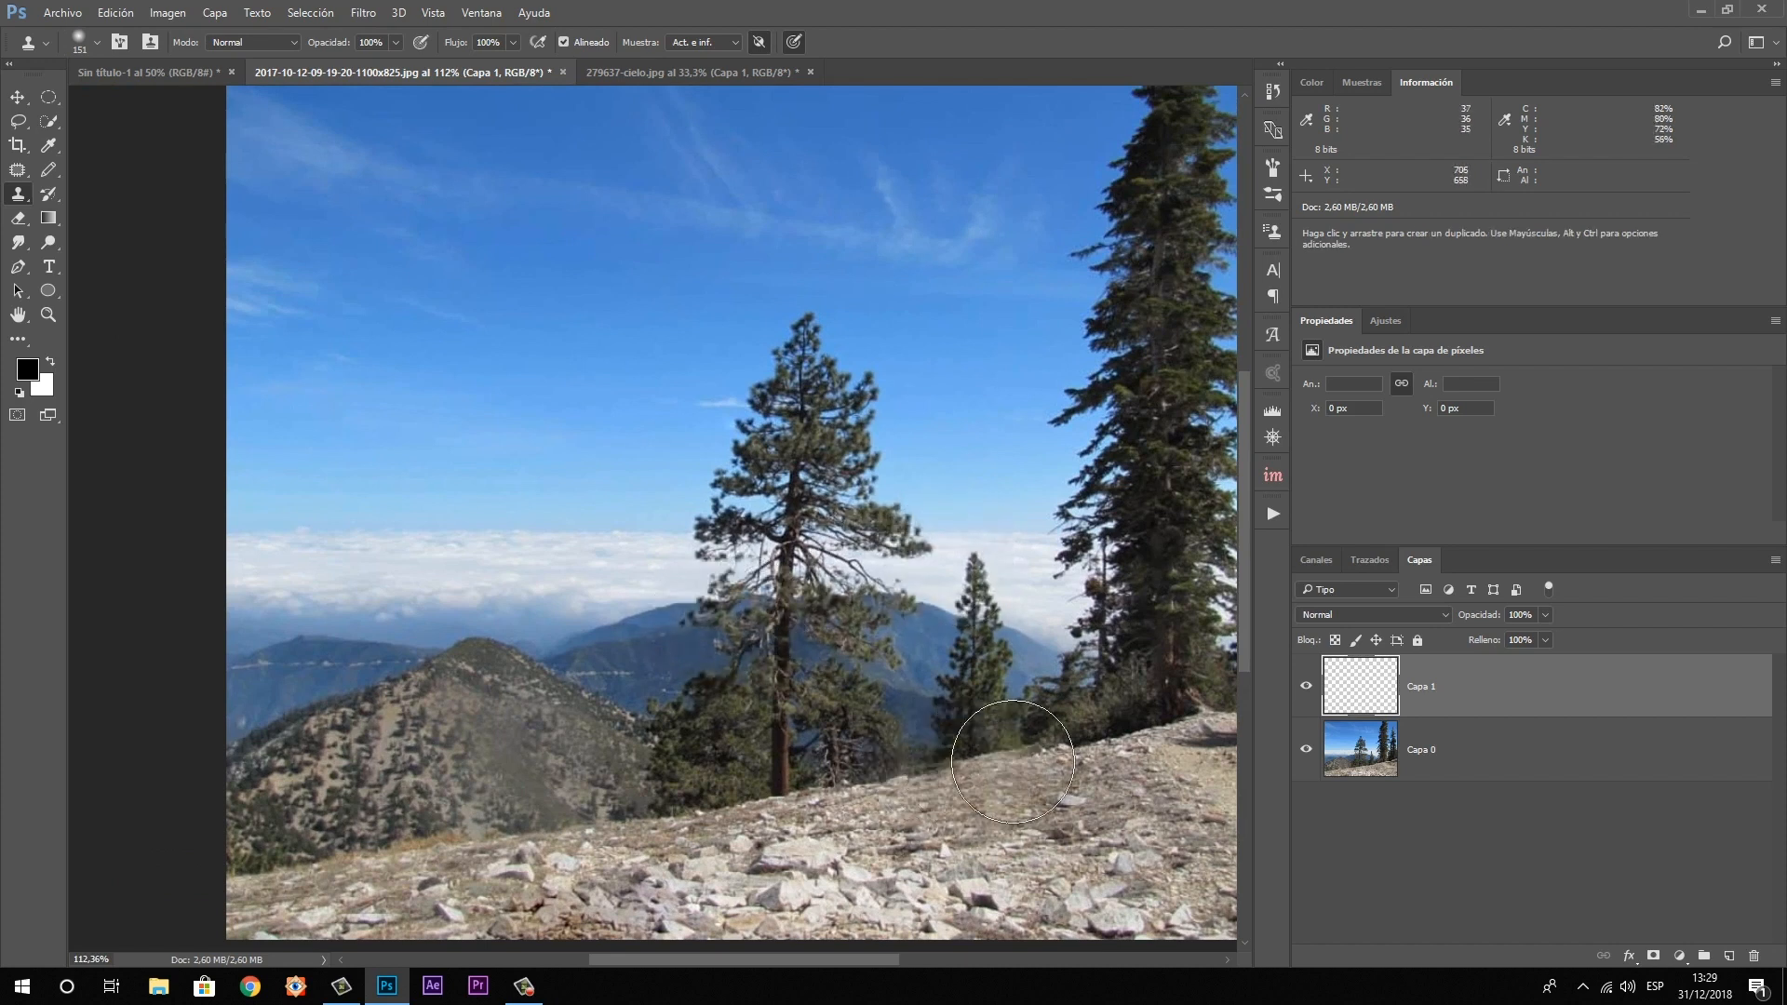
left_click_drag(1014, 754, 974, 764)
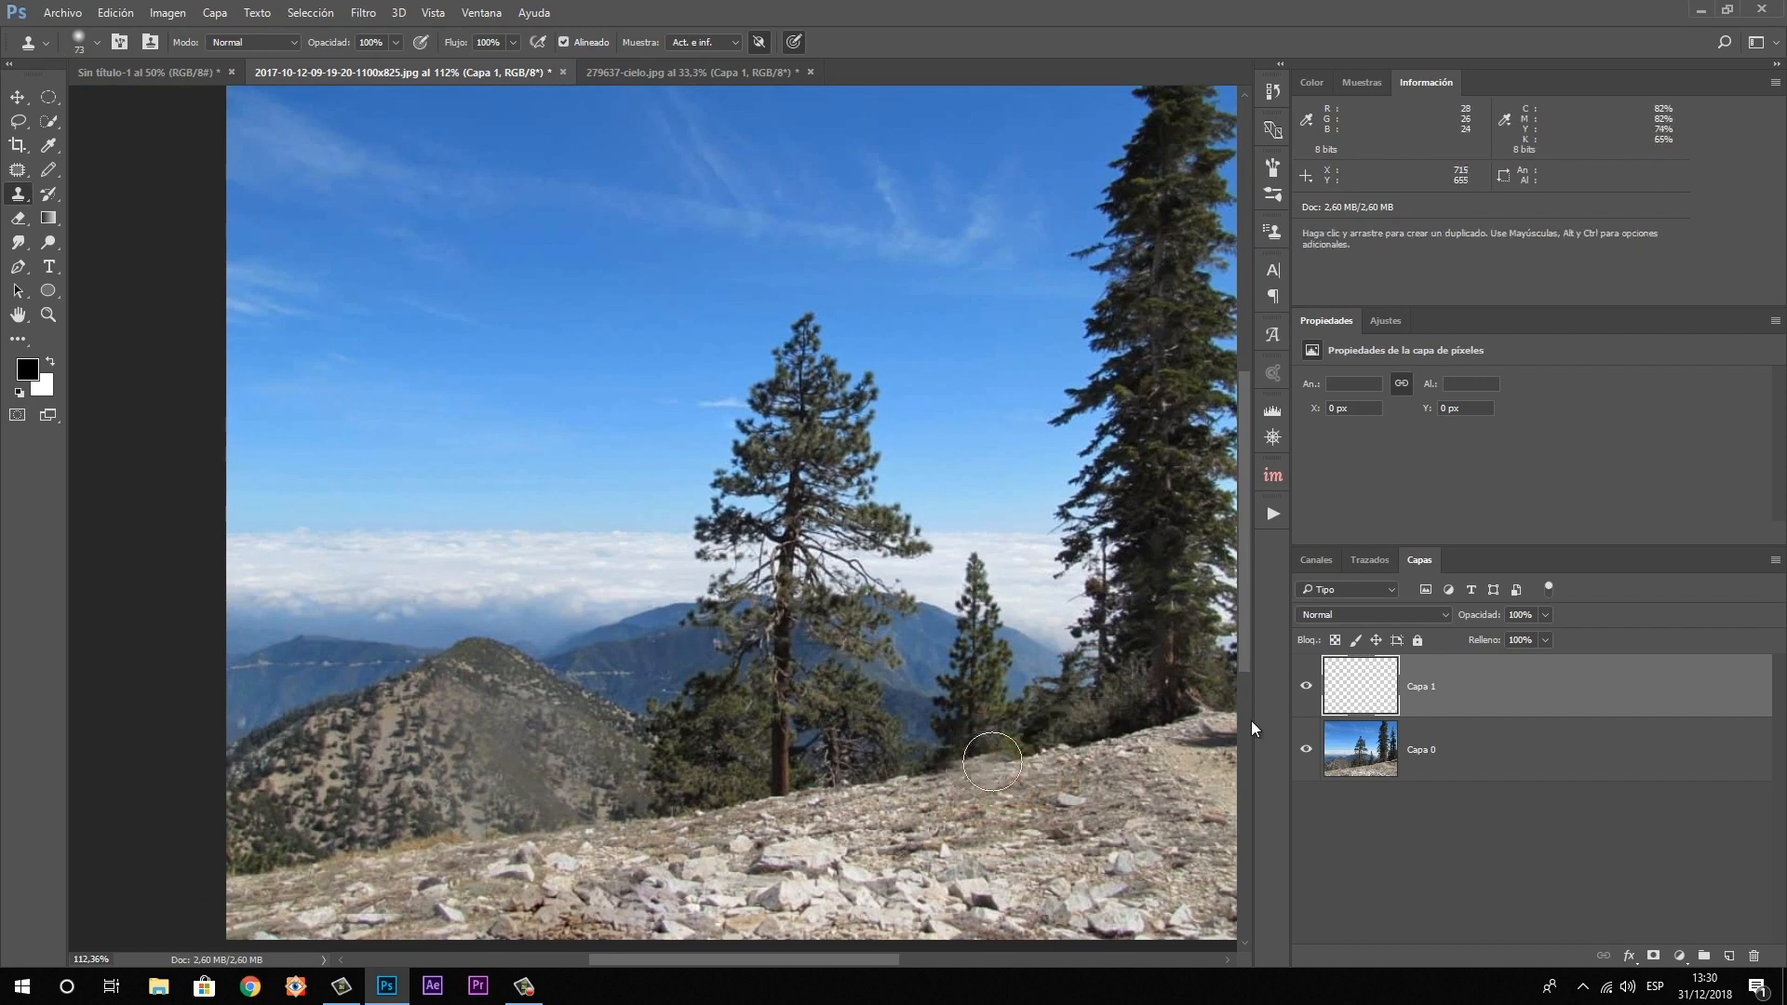
Sample the base of the small fir tree and clone it onto Capa 1 just to the right of the original
left_click(1307, 688)
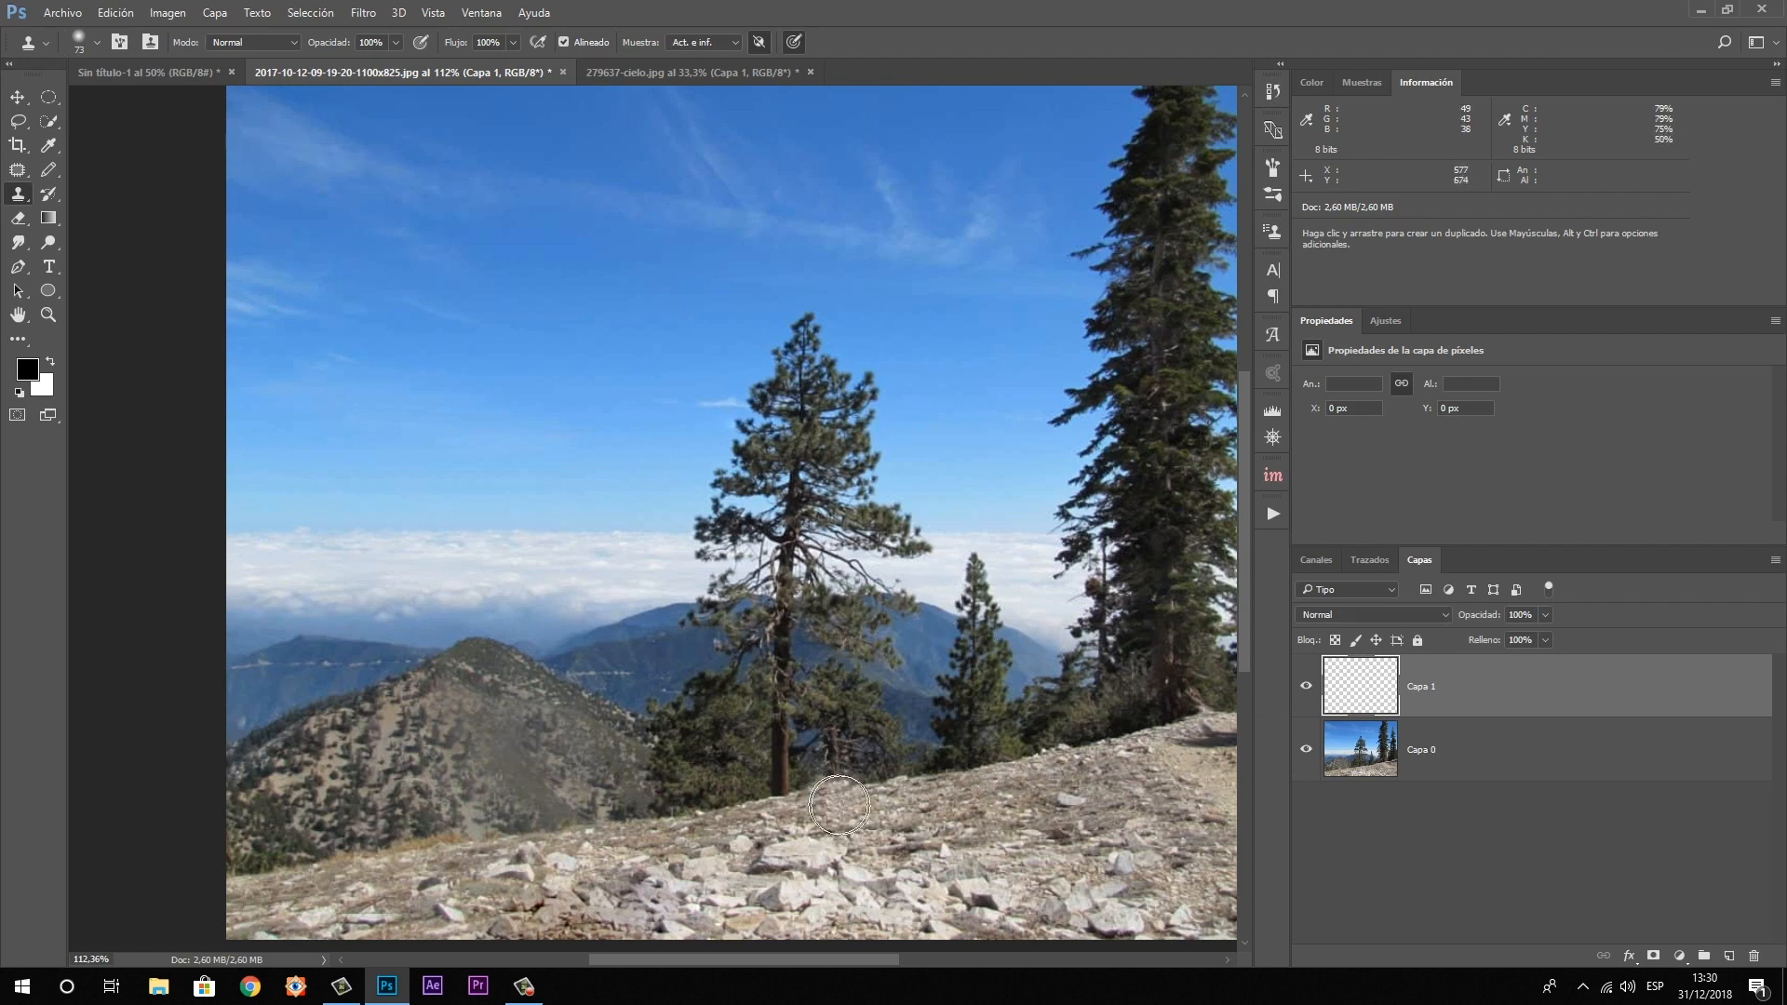
left_click(974, 769, "alt")
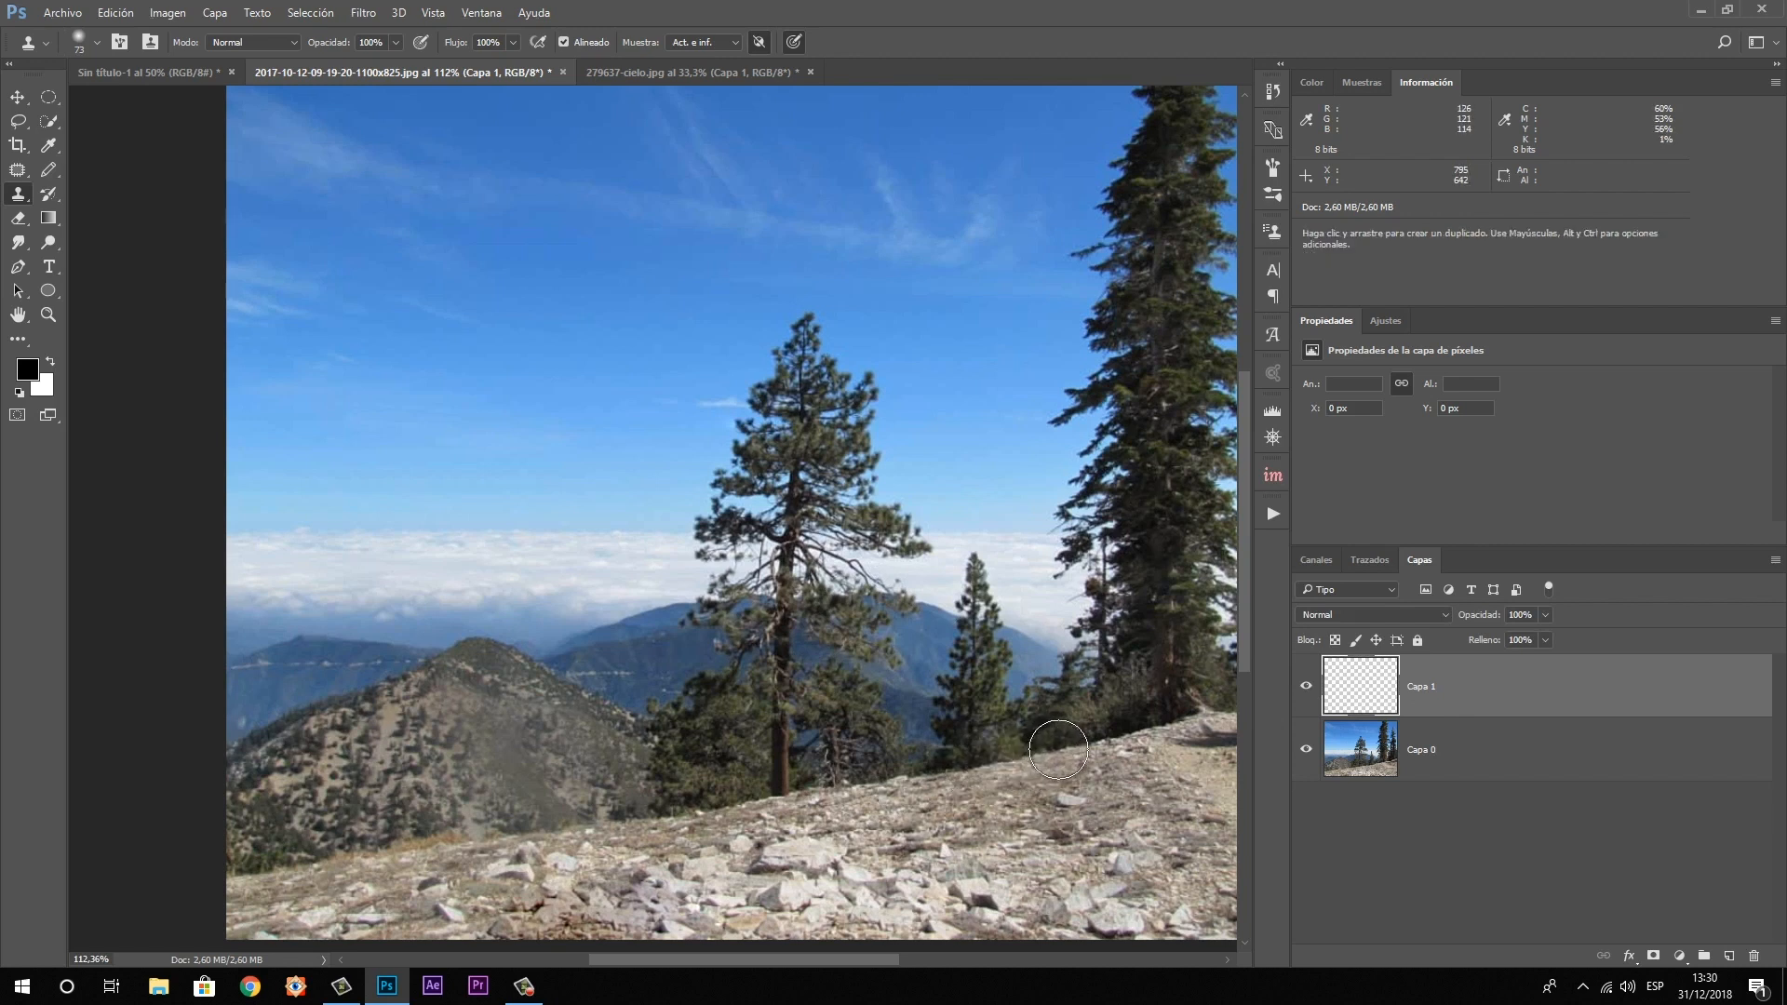
mouse_move(1063, 746)
left_mouse_down()
mouse_move(1068, 704)
mouse_move(1045, 678)
mouse_move(1052, 742)
left_mouse_up()
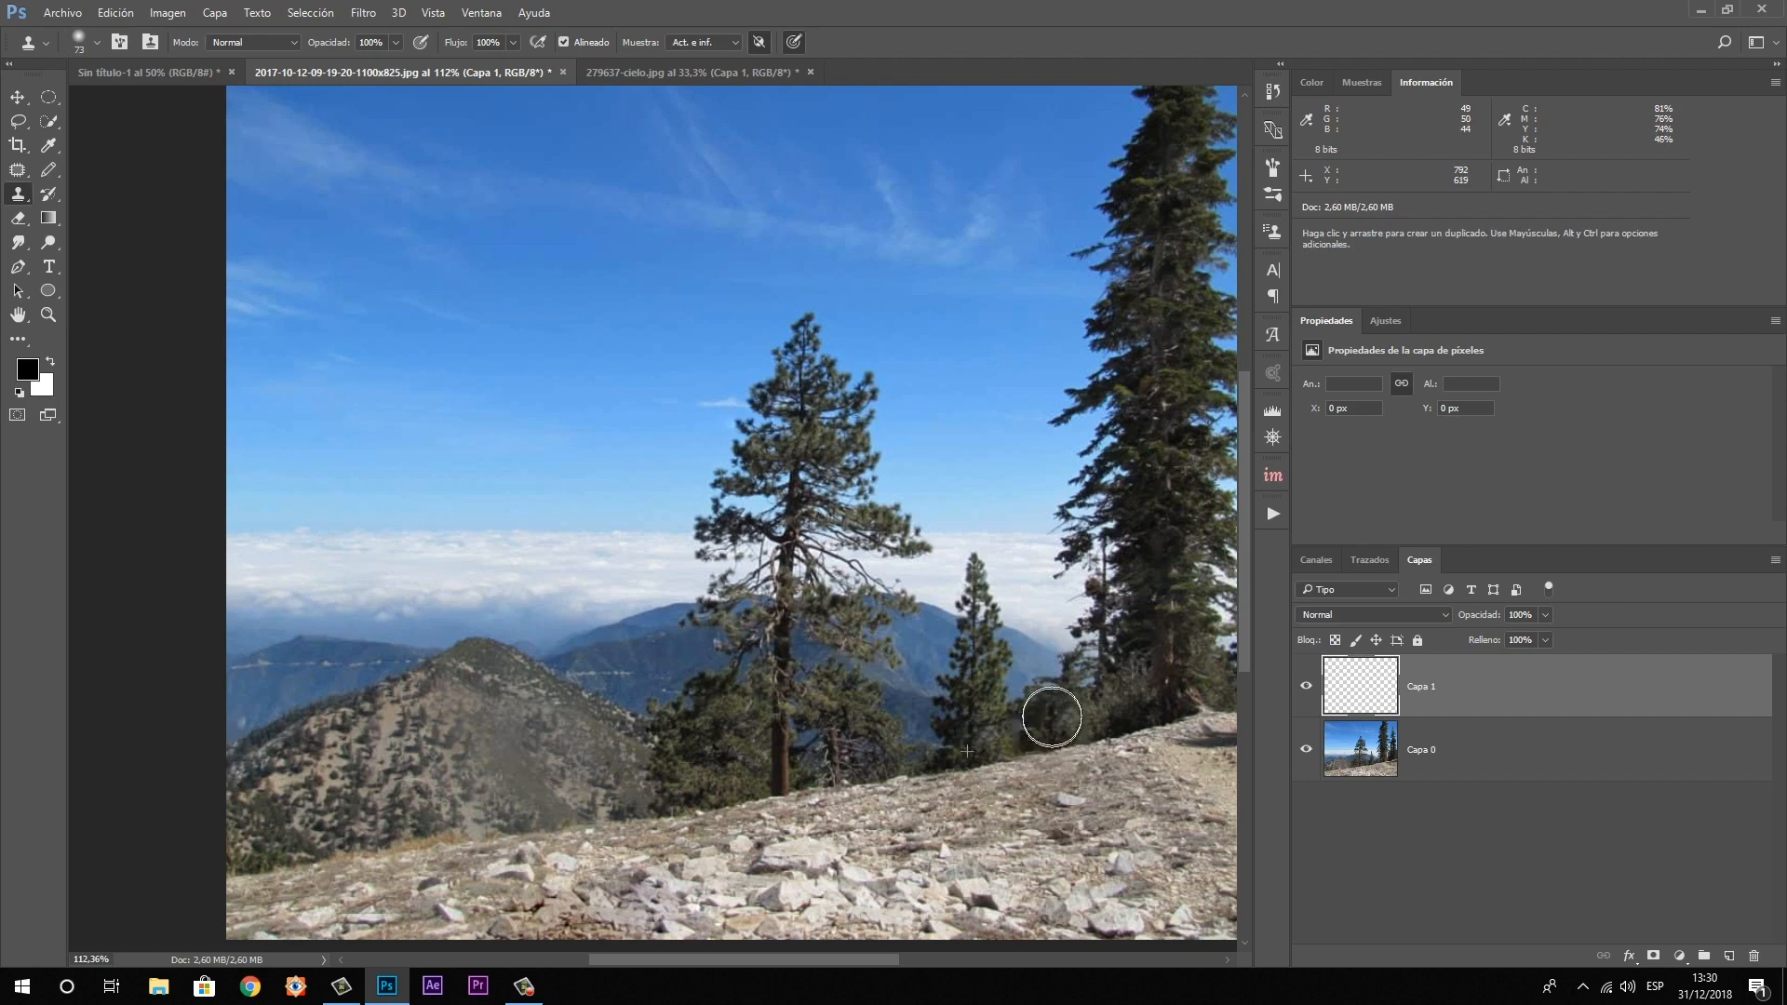
mouse_move(1052, 716)
left_mouse_down()
mouse_move(1059, 553)
mouse_move(1057, 716)
left_mouse_up()
left_click_drag(1074, 786, 1077, 793)
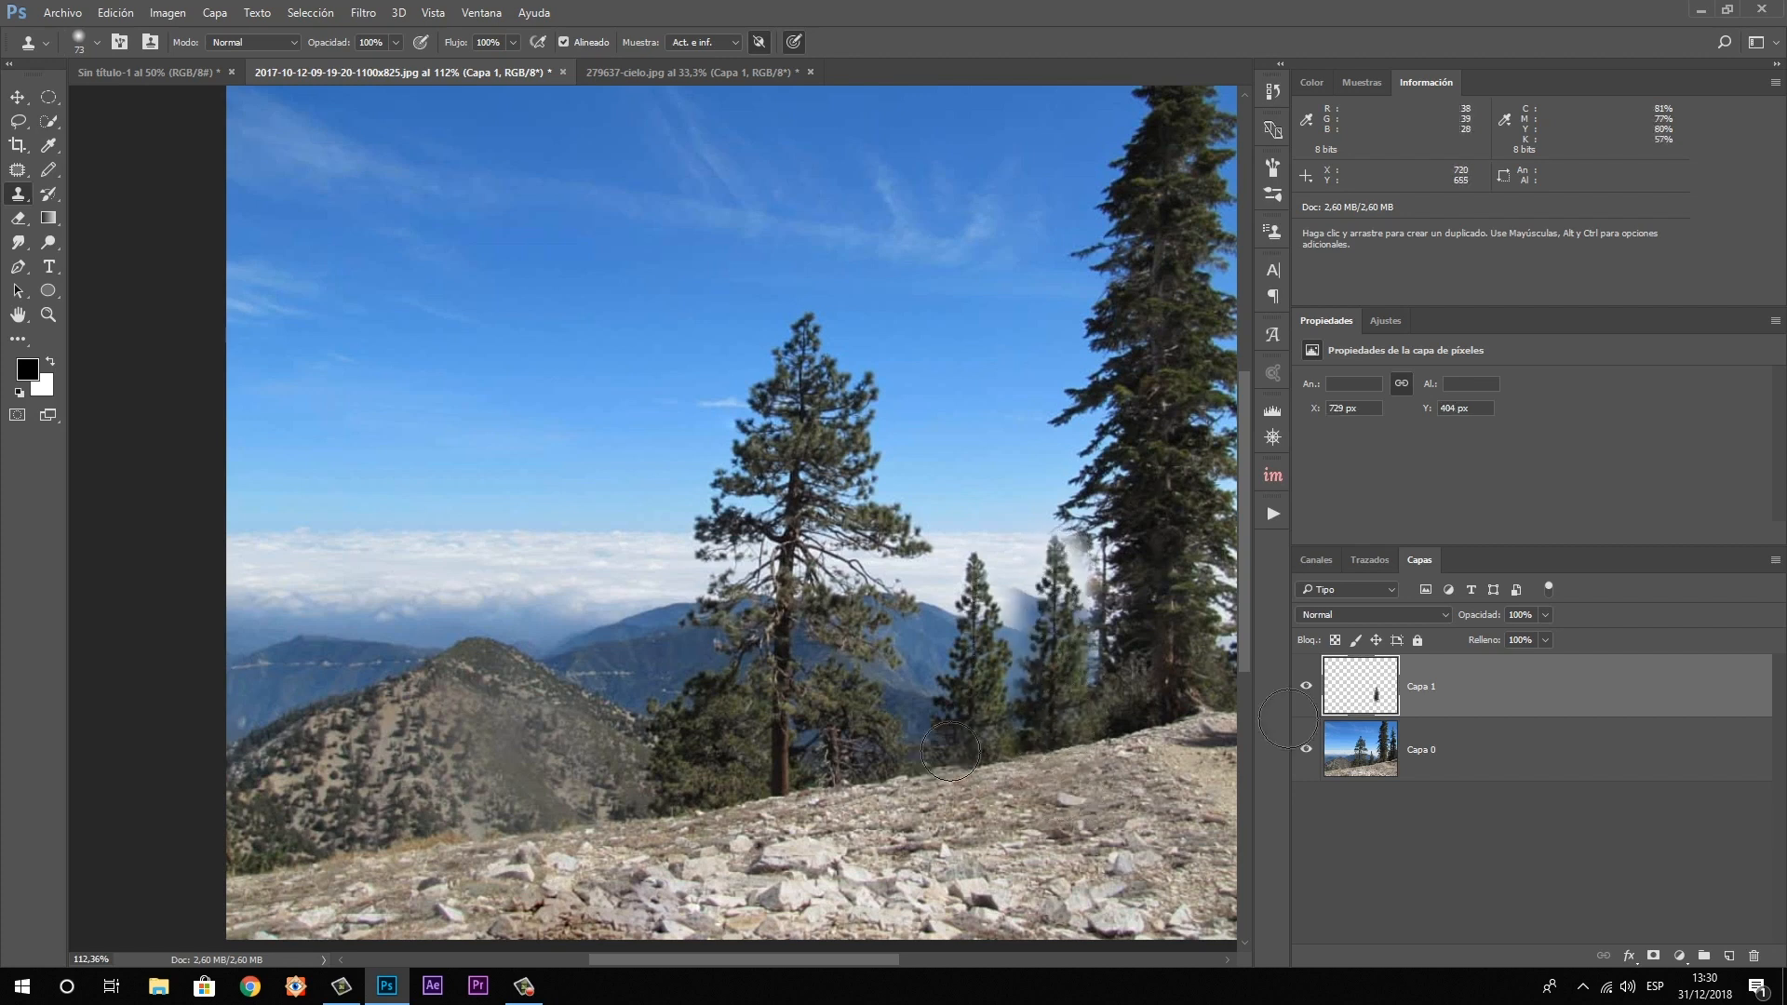
Delete the Capa 1 layer holding the cloned tree and activate the Zoom tool
left_click(1307, 688)
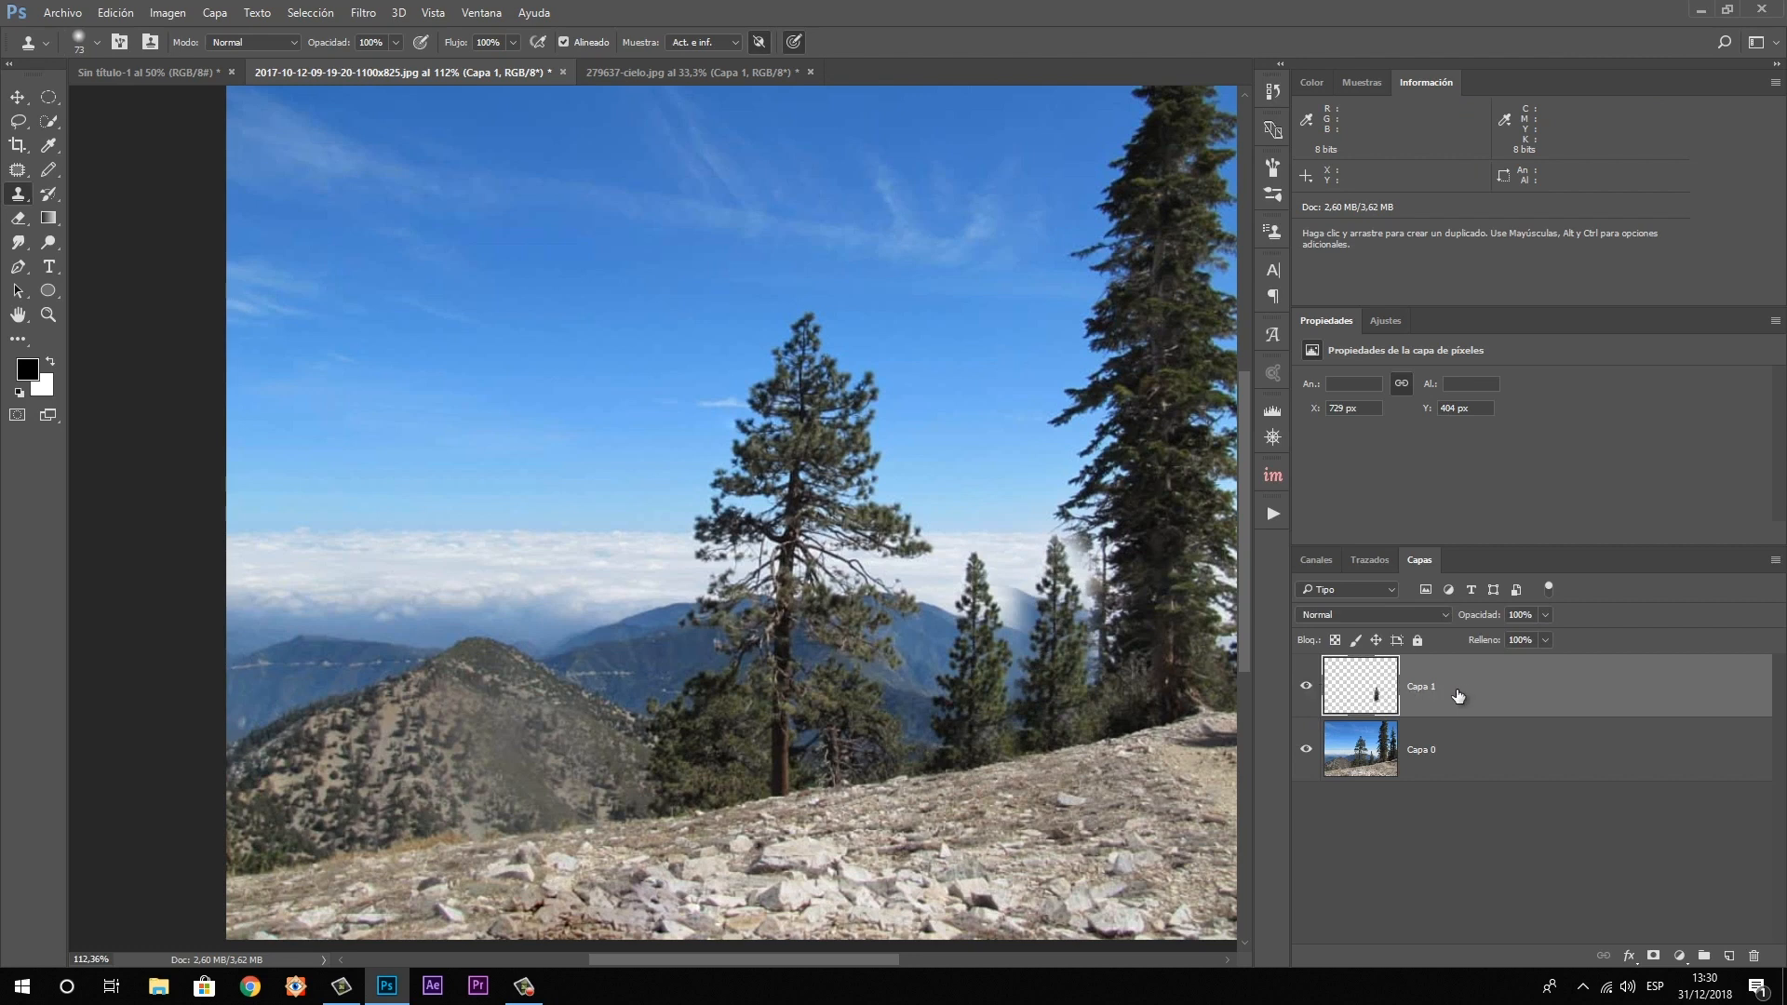
key("Delete")
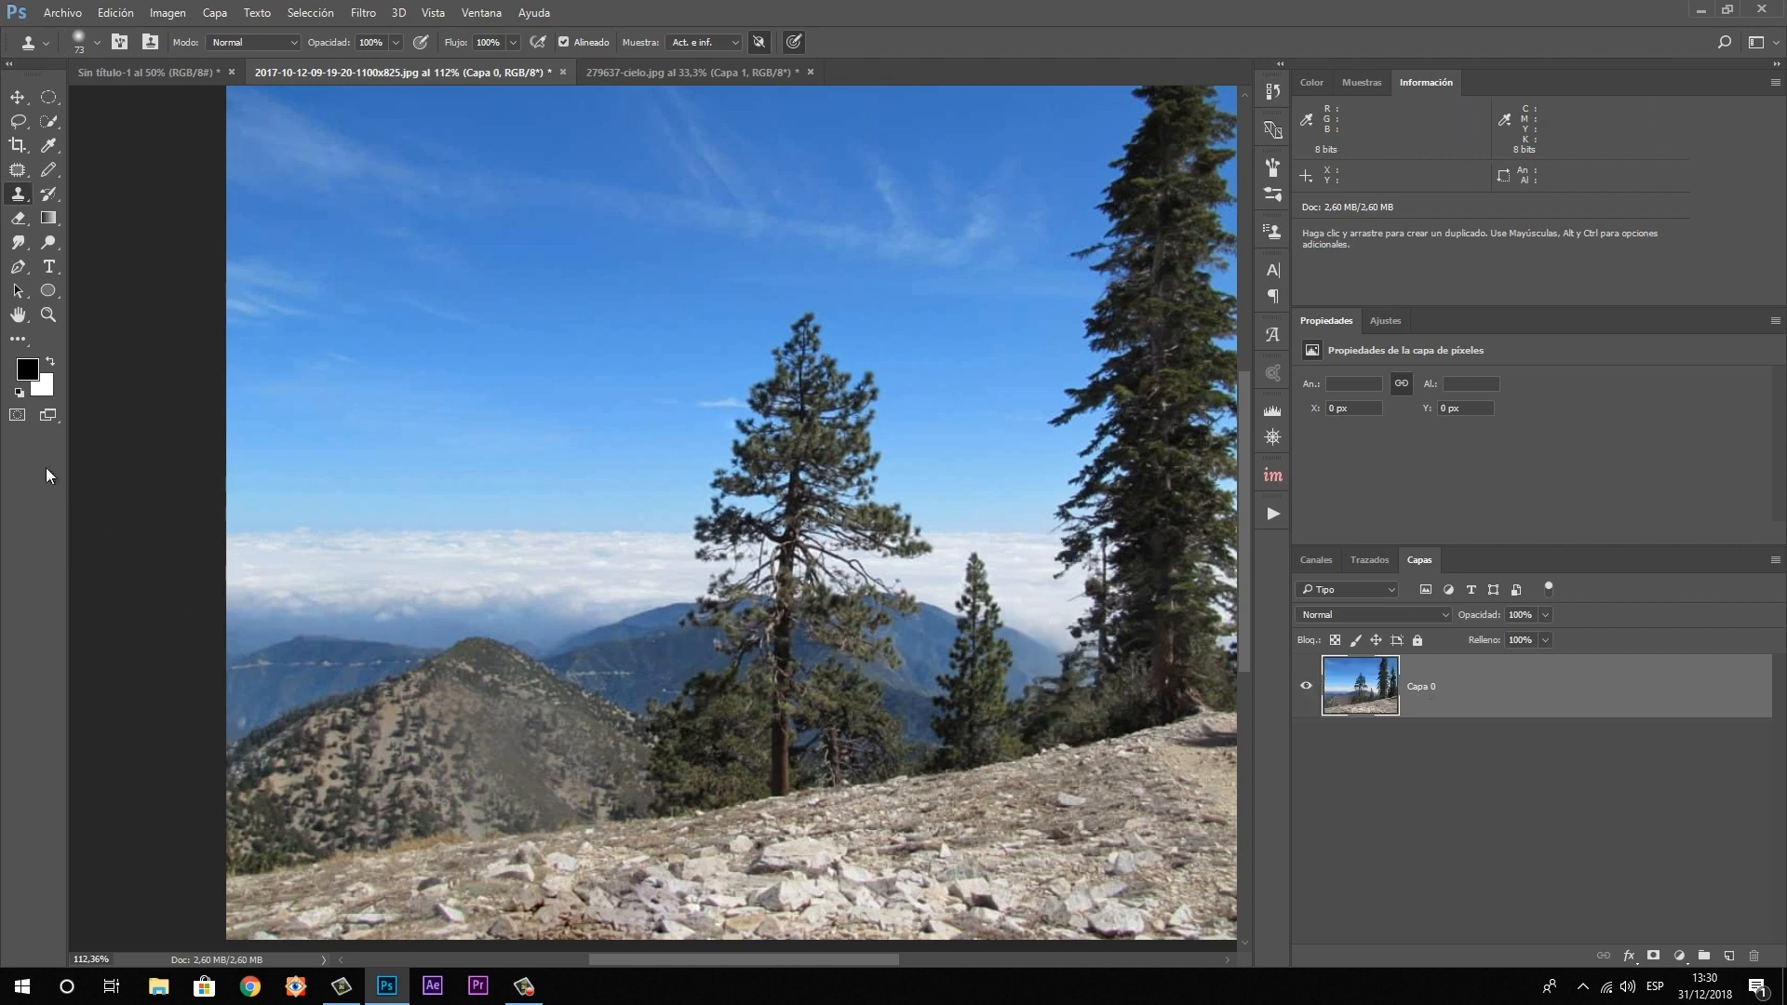
left_click(49, 316)
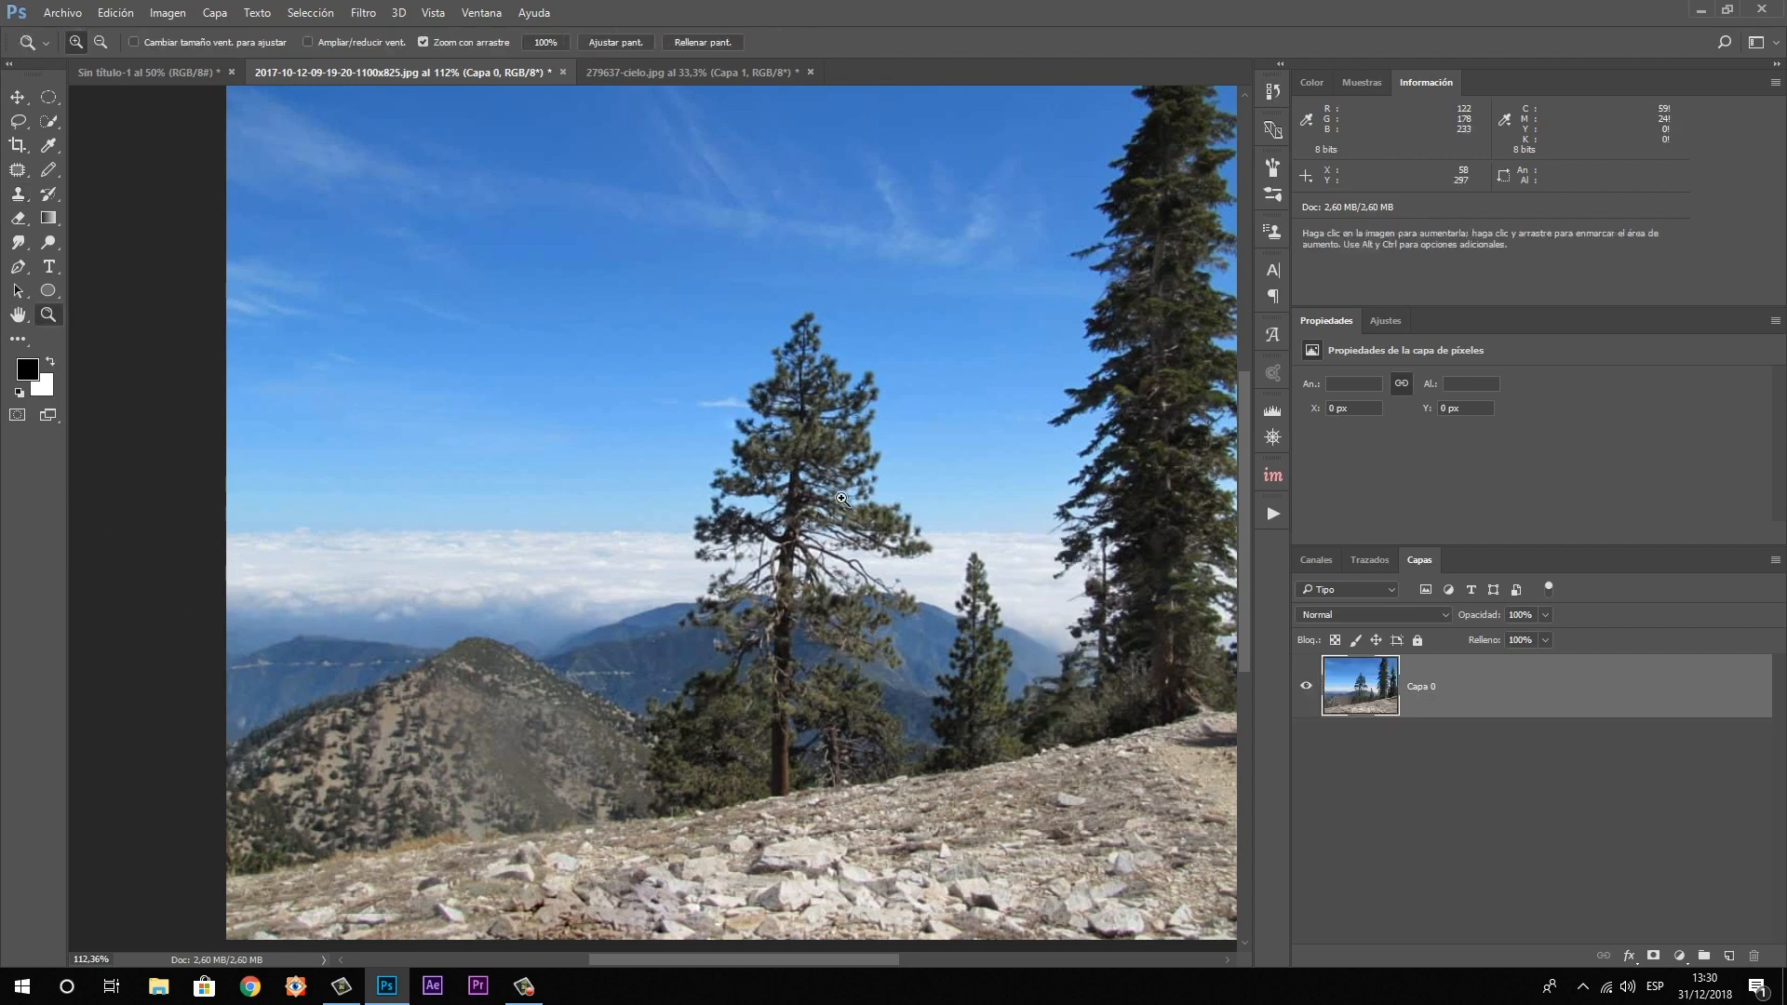
left_click(968, 596)
key("space")
left_click_drag(819, 758, 847, 526)
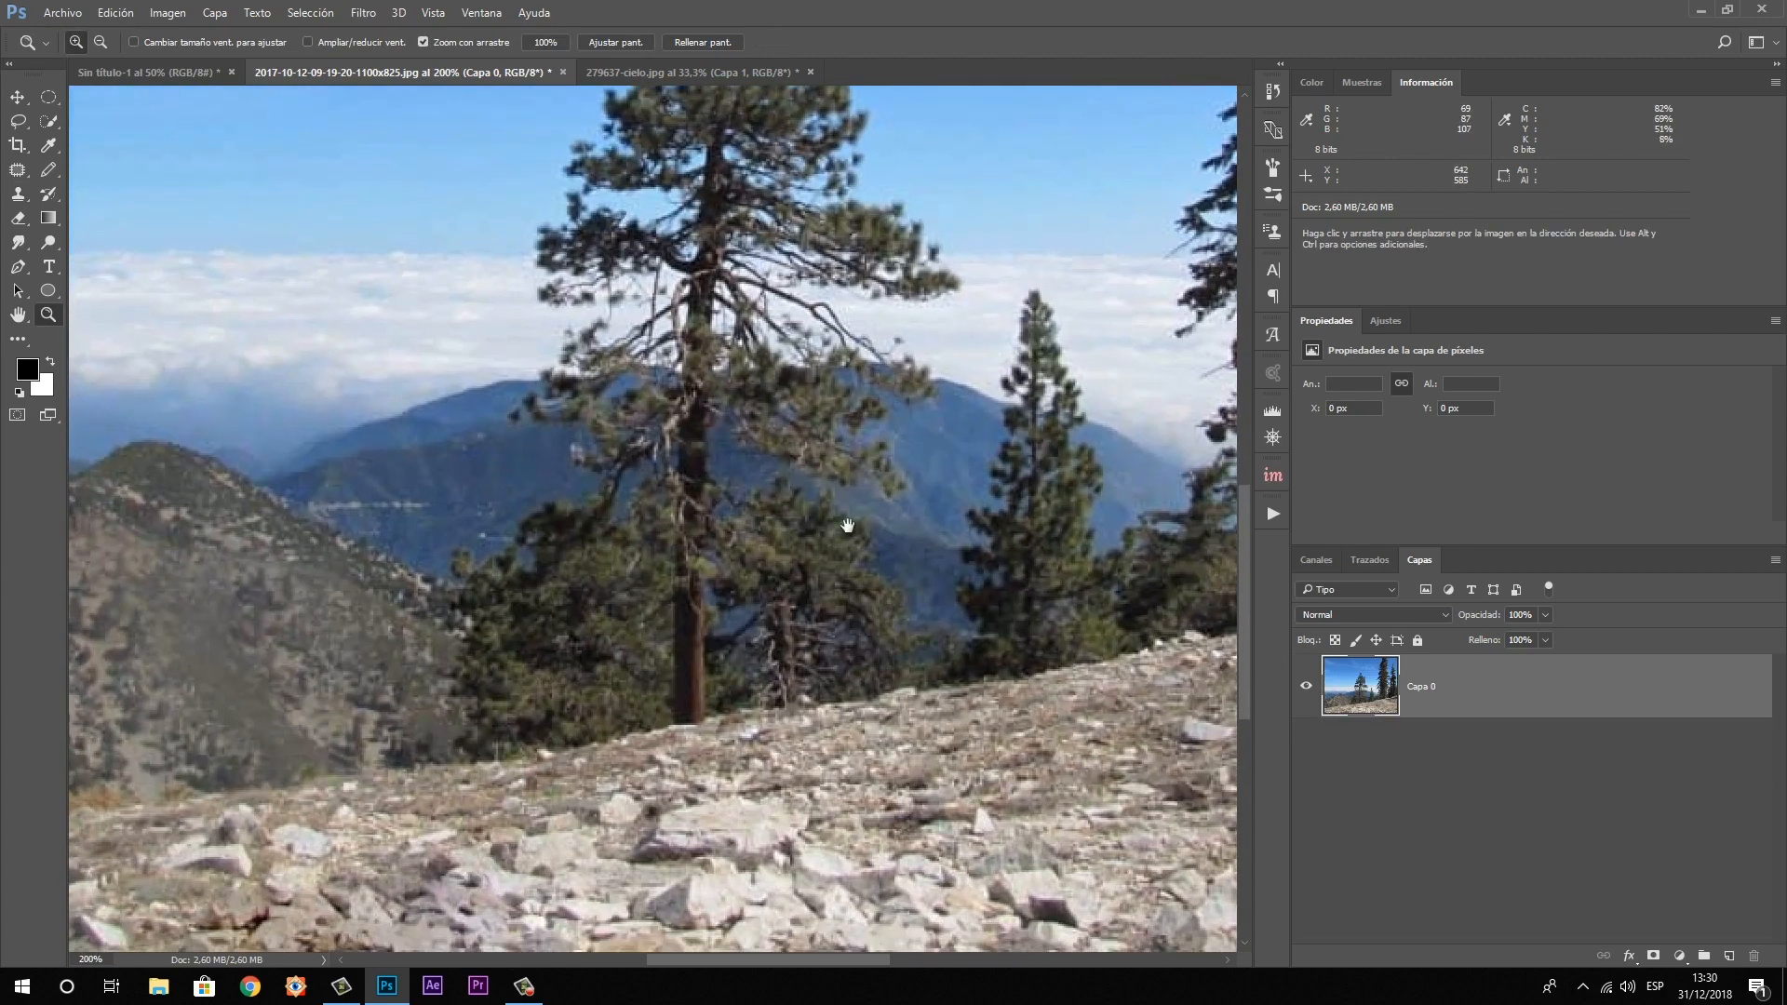
scroll(847, 526, "down", 3)
left_click(1033, 368, "alt")
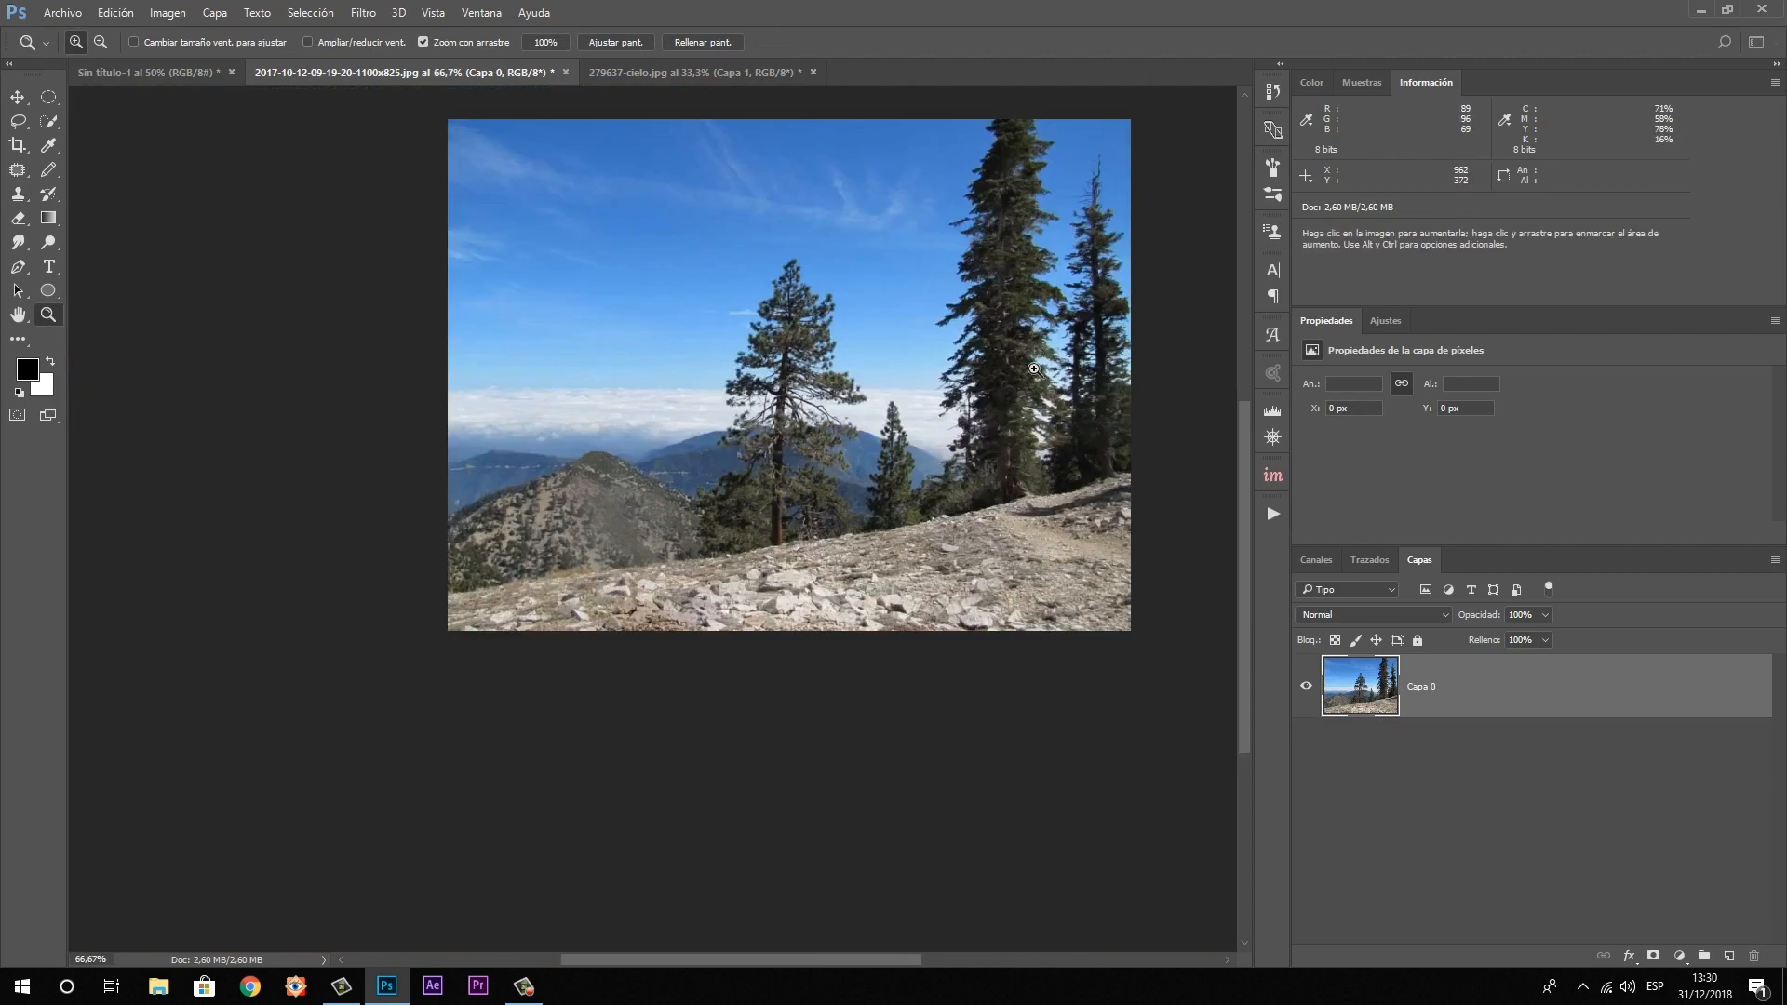
Clone blue sky over the bare spire of the rightmost tall tree with the Clone Stamp, sampling the clear sky beside it
left_click(1112, 192)
key("space")
left_click_drag(1108, 187, 921, 298)
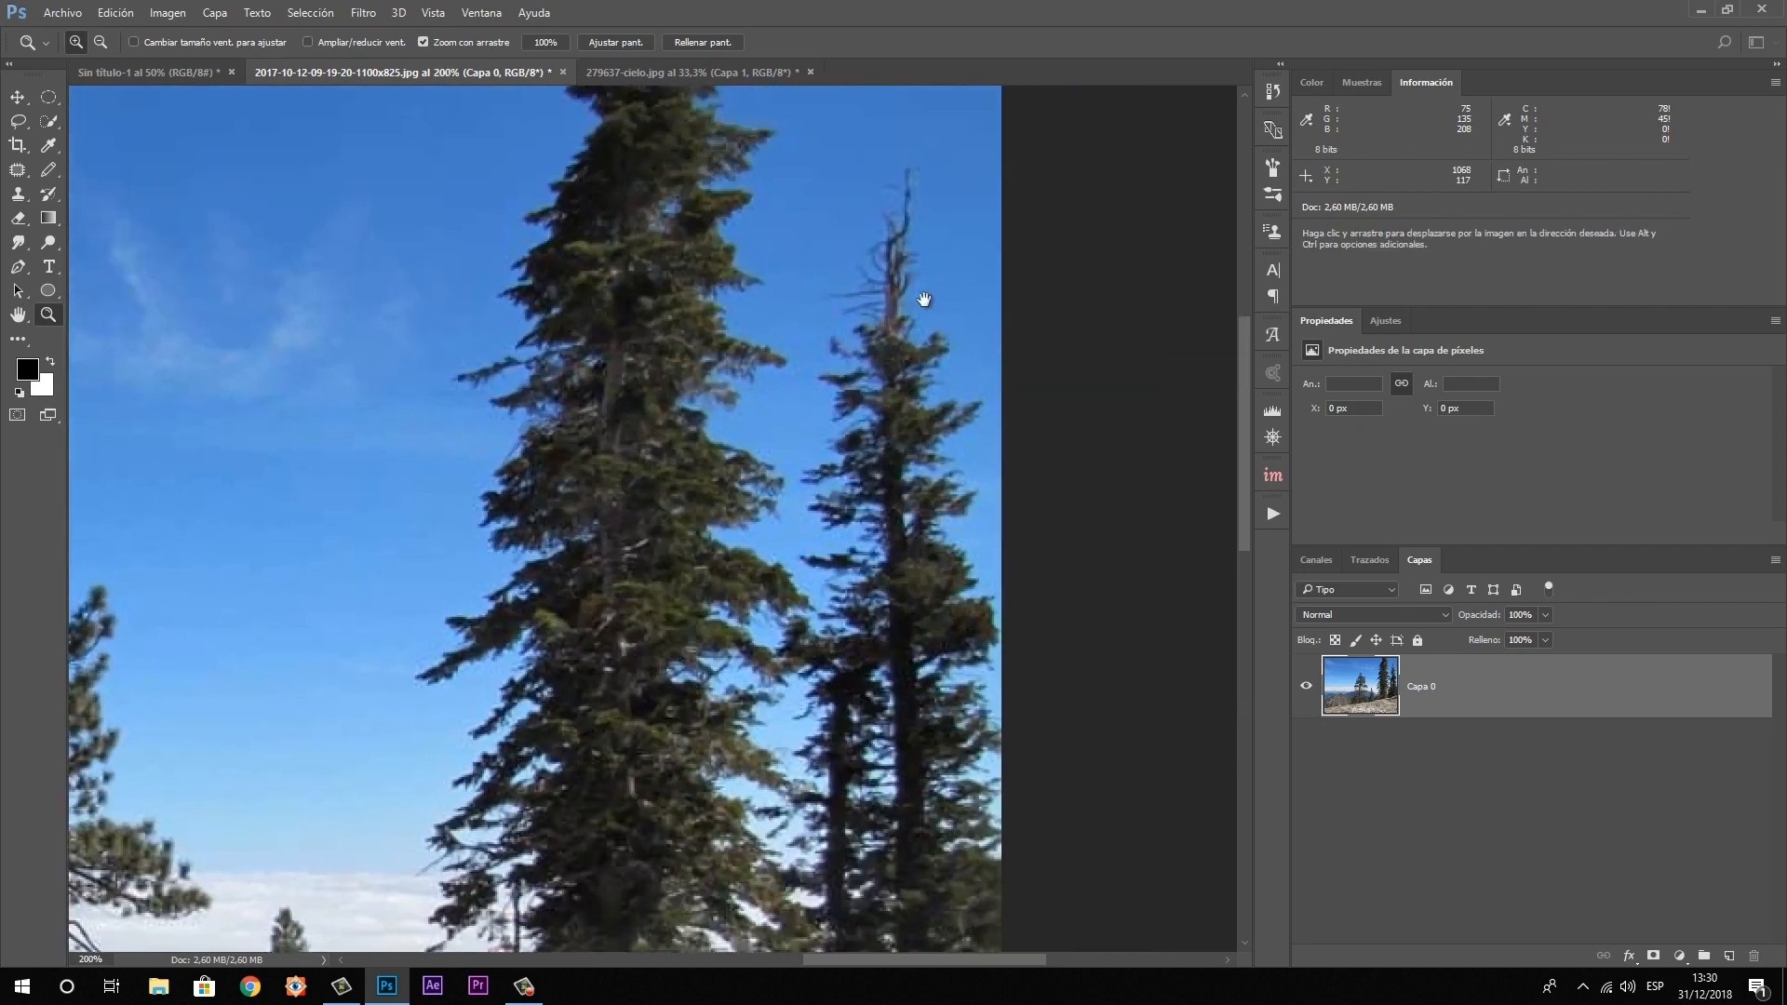
left_click(18, 194)
mouse_move(787, 275)
left_mouse_down()
mouse_move(786, 301)
mouse_move(855, 266)
left_mouse_up()
left_click(780, 307, "alt")
key("alt")
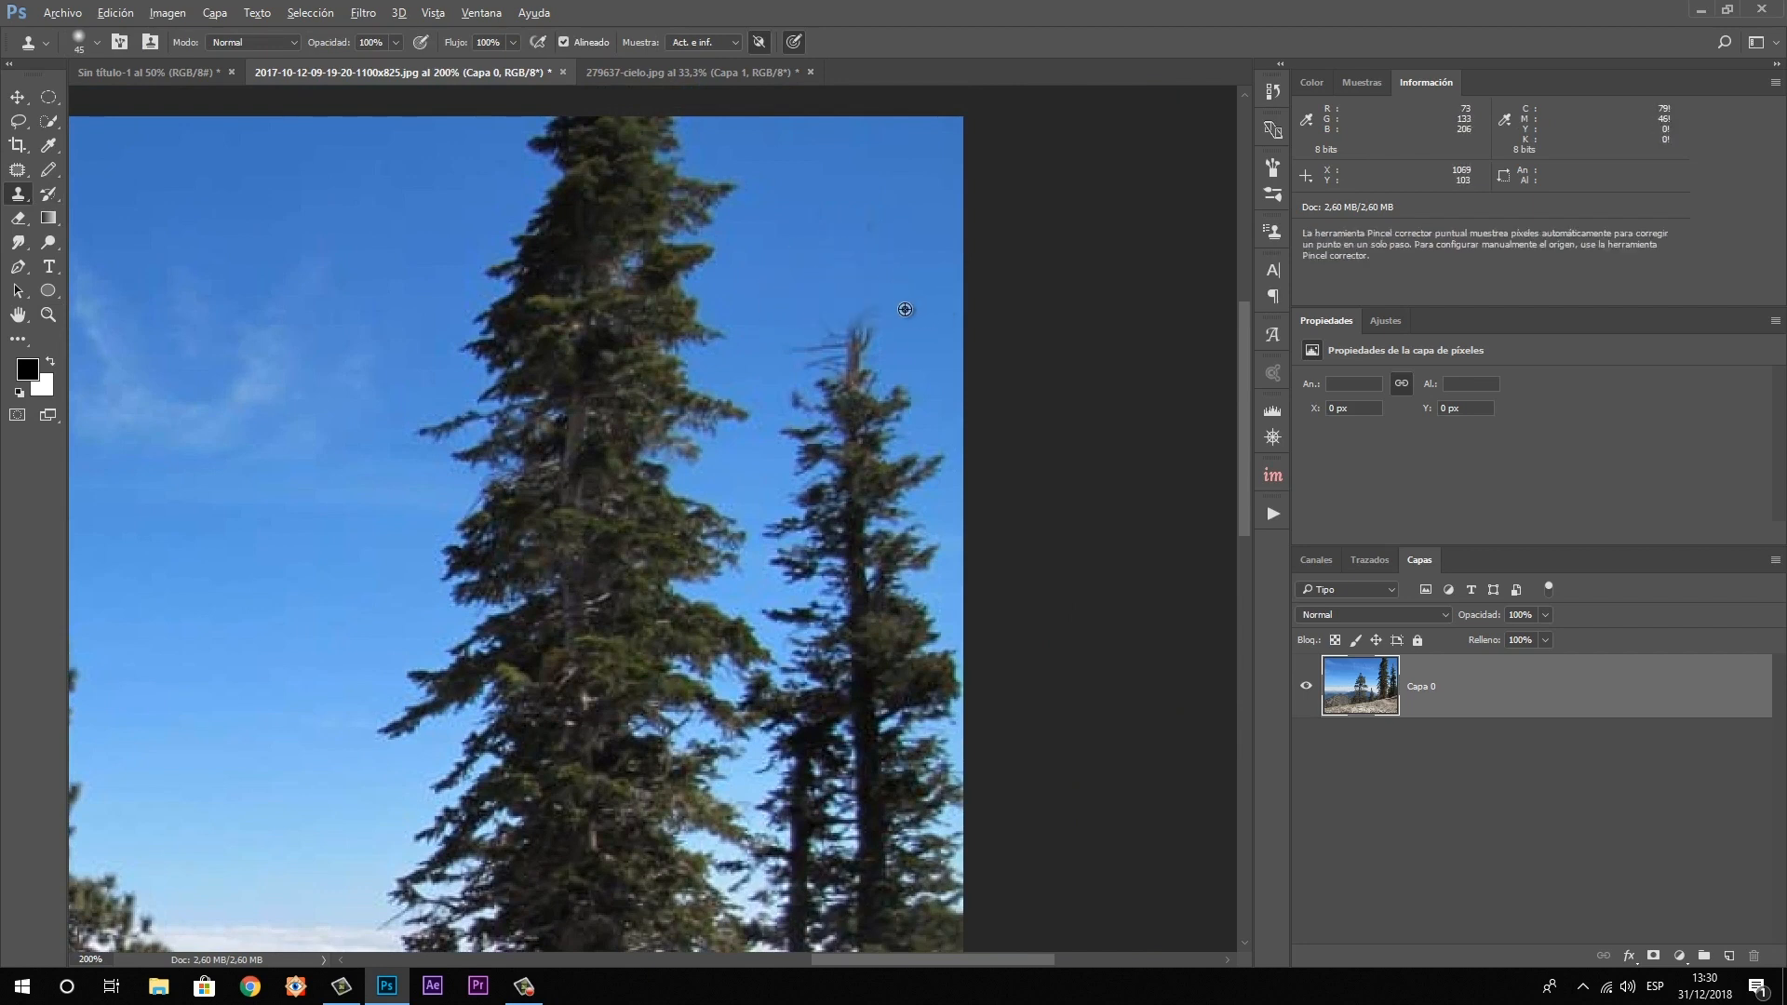
left_click(897, 306, "alt")
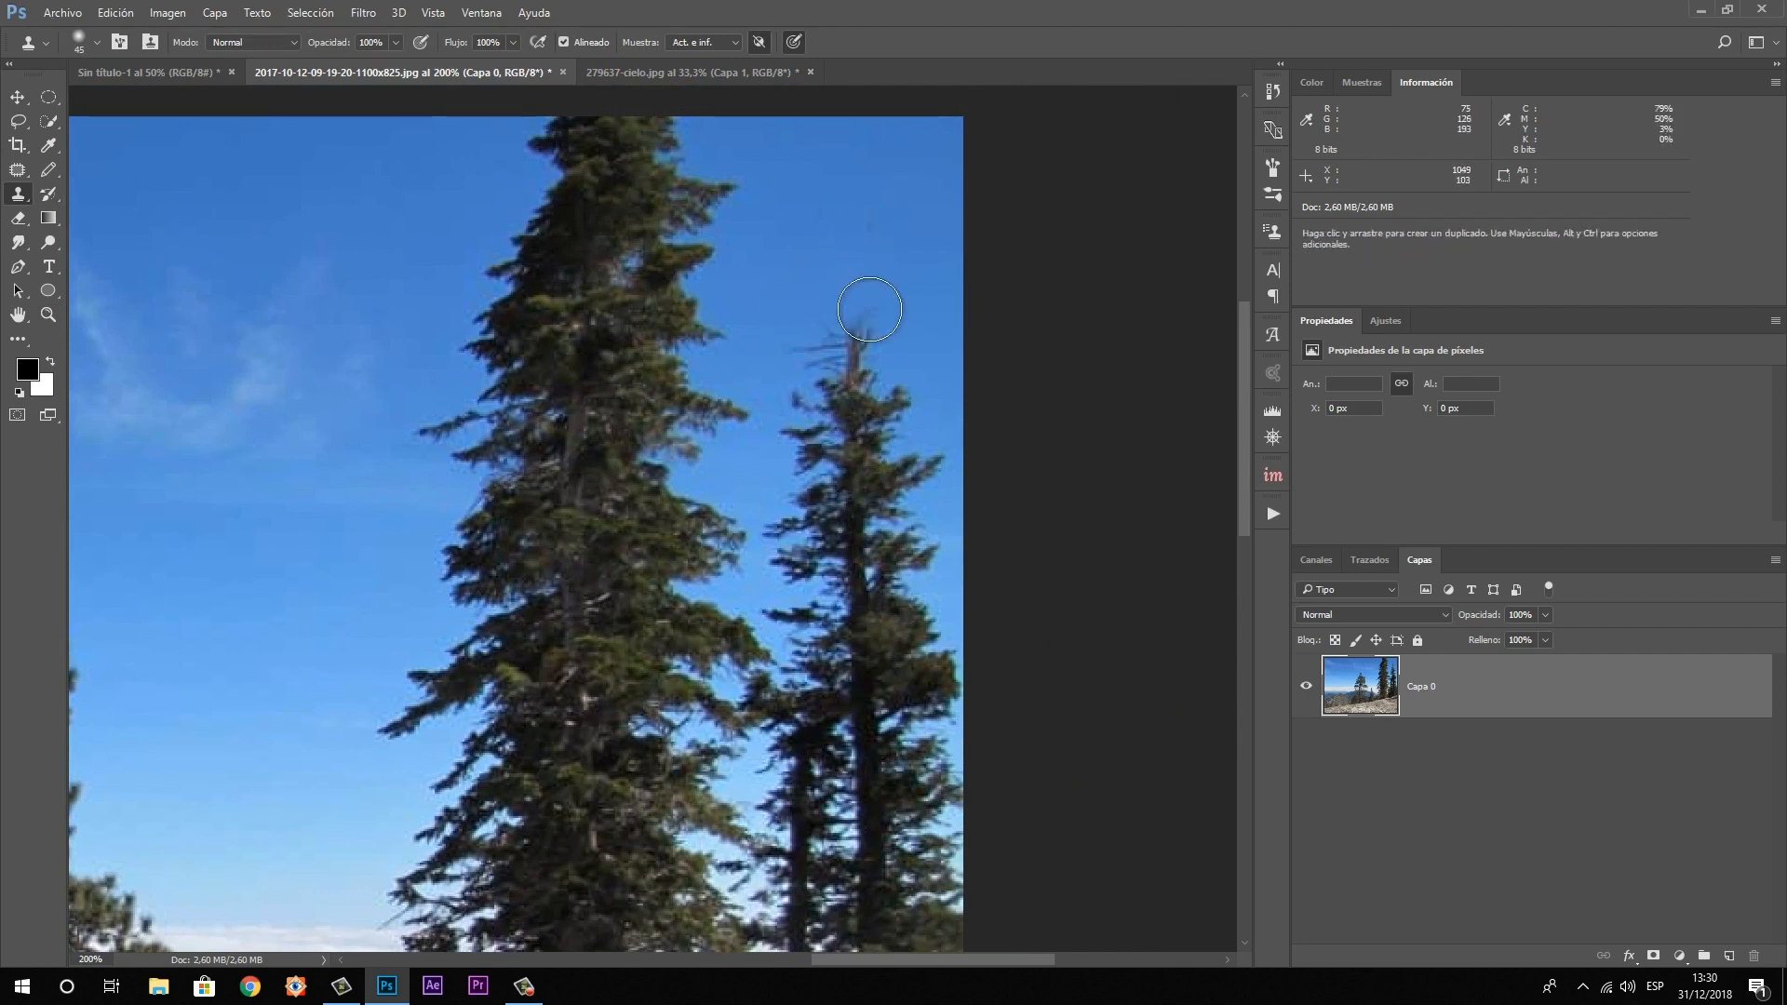
left_click(791, 247, "alt")
mouse_move(822, 279)
left_mouse_down()
mouse_move(830, 311)
mouse_move(854, 303)
left_mouse_up()
Enlarge the Clone Stamp brush to 99 px, sample the tip of the central pine and clone it onto the rightmost tree's top
left_click(48, 314)
left_click(745, 422, "alt")
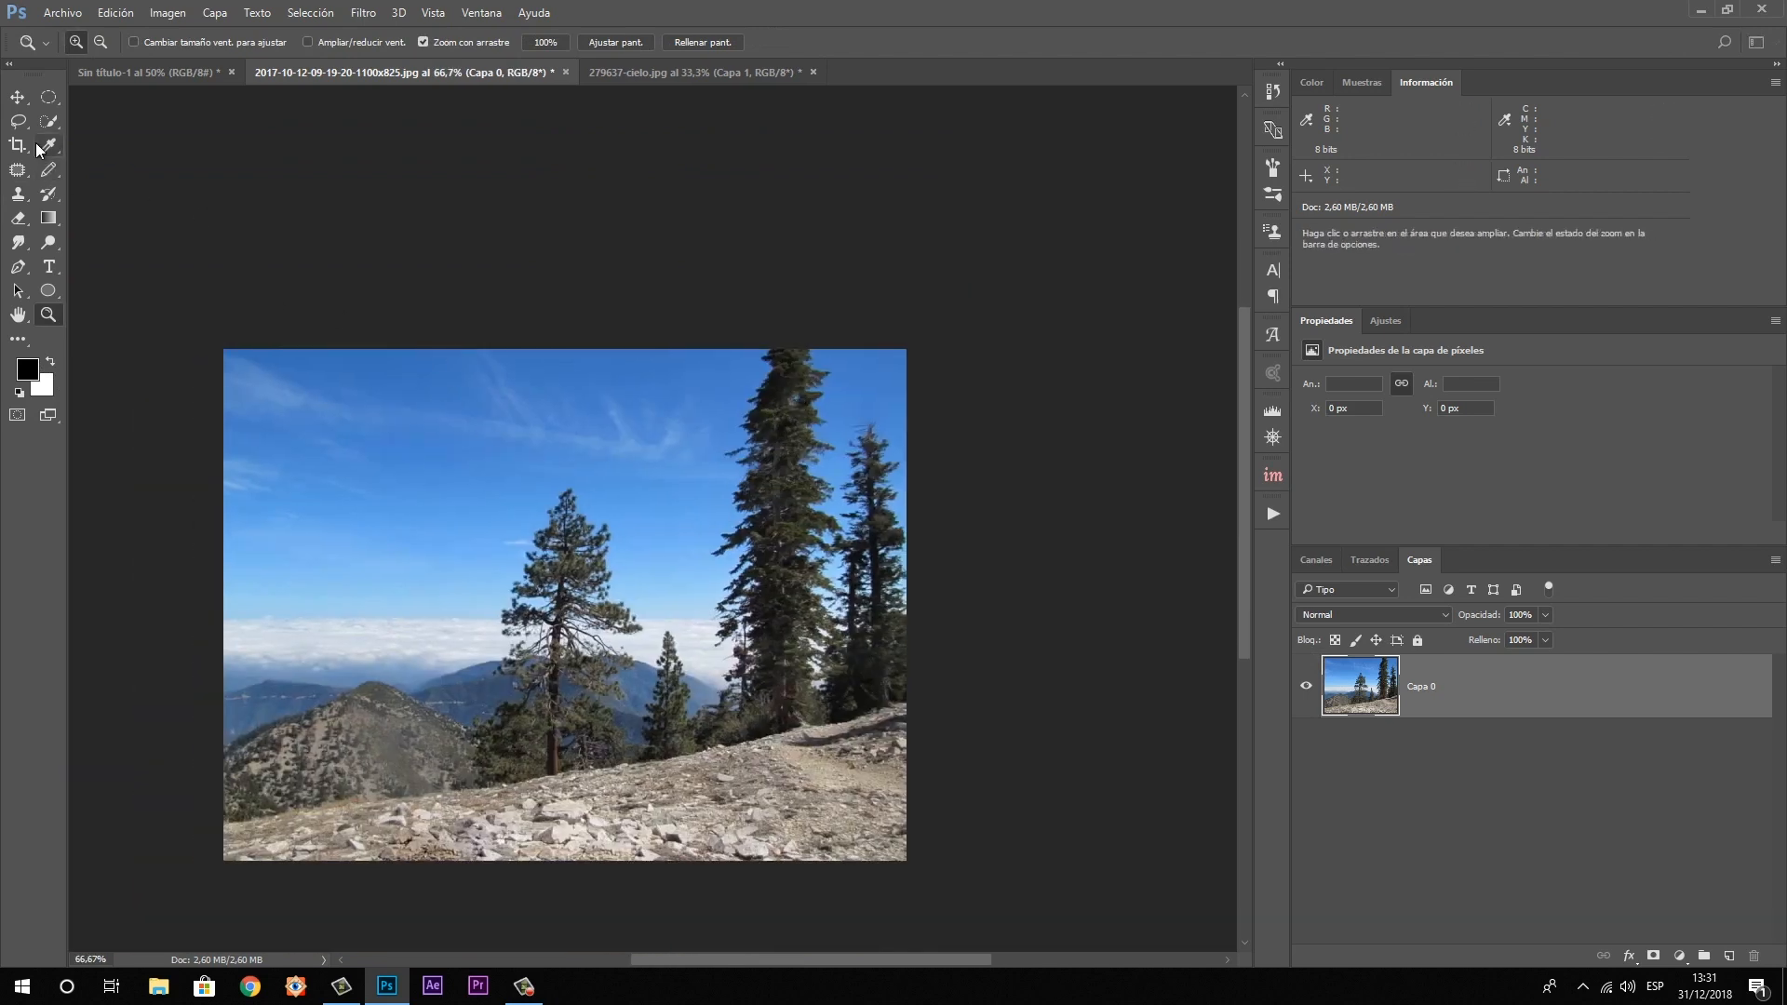
left_click(18, 193)
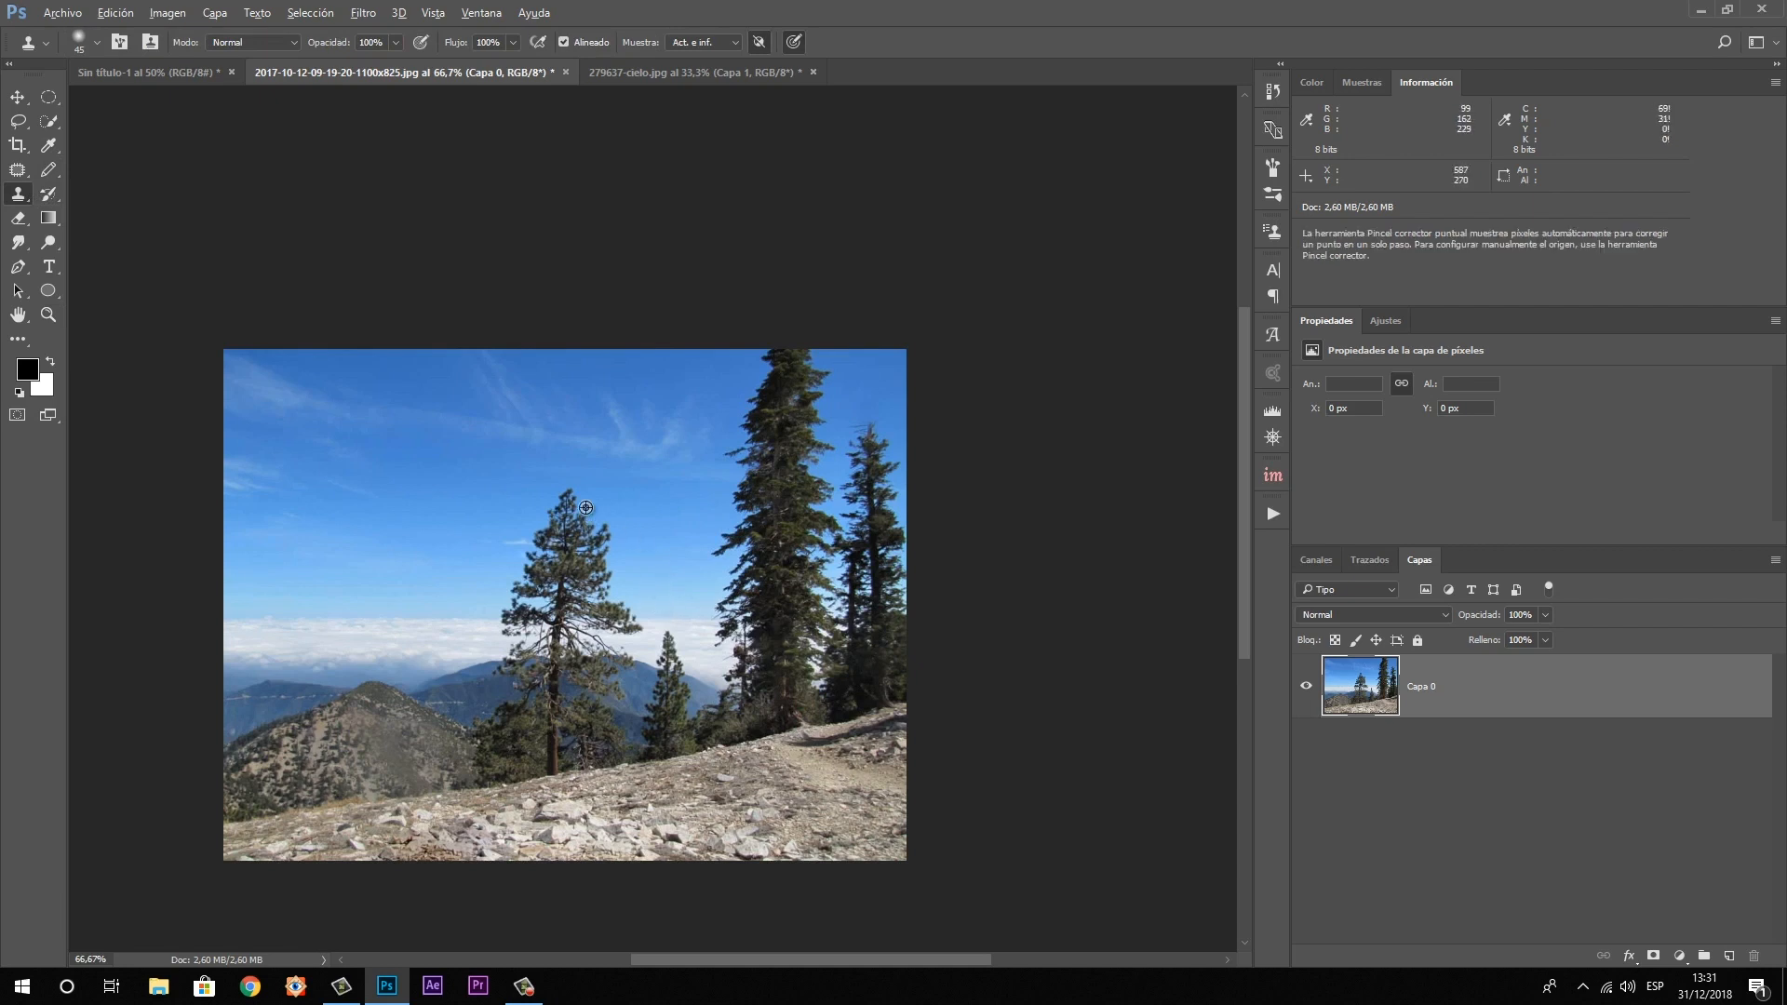
left_click_drag(582, 501, 599, 501)
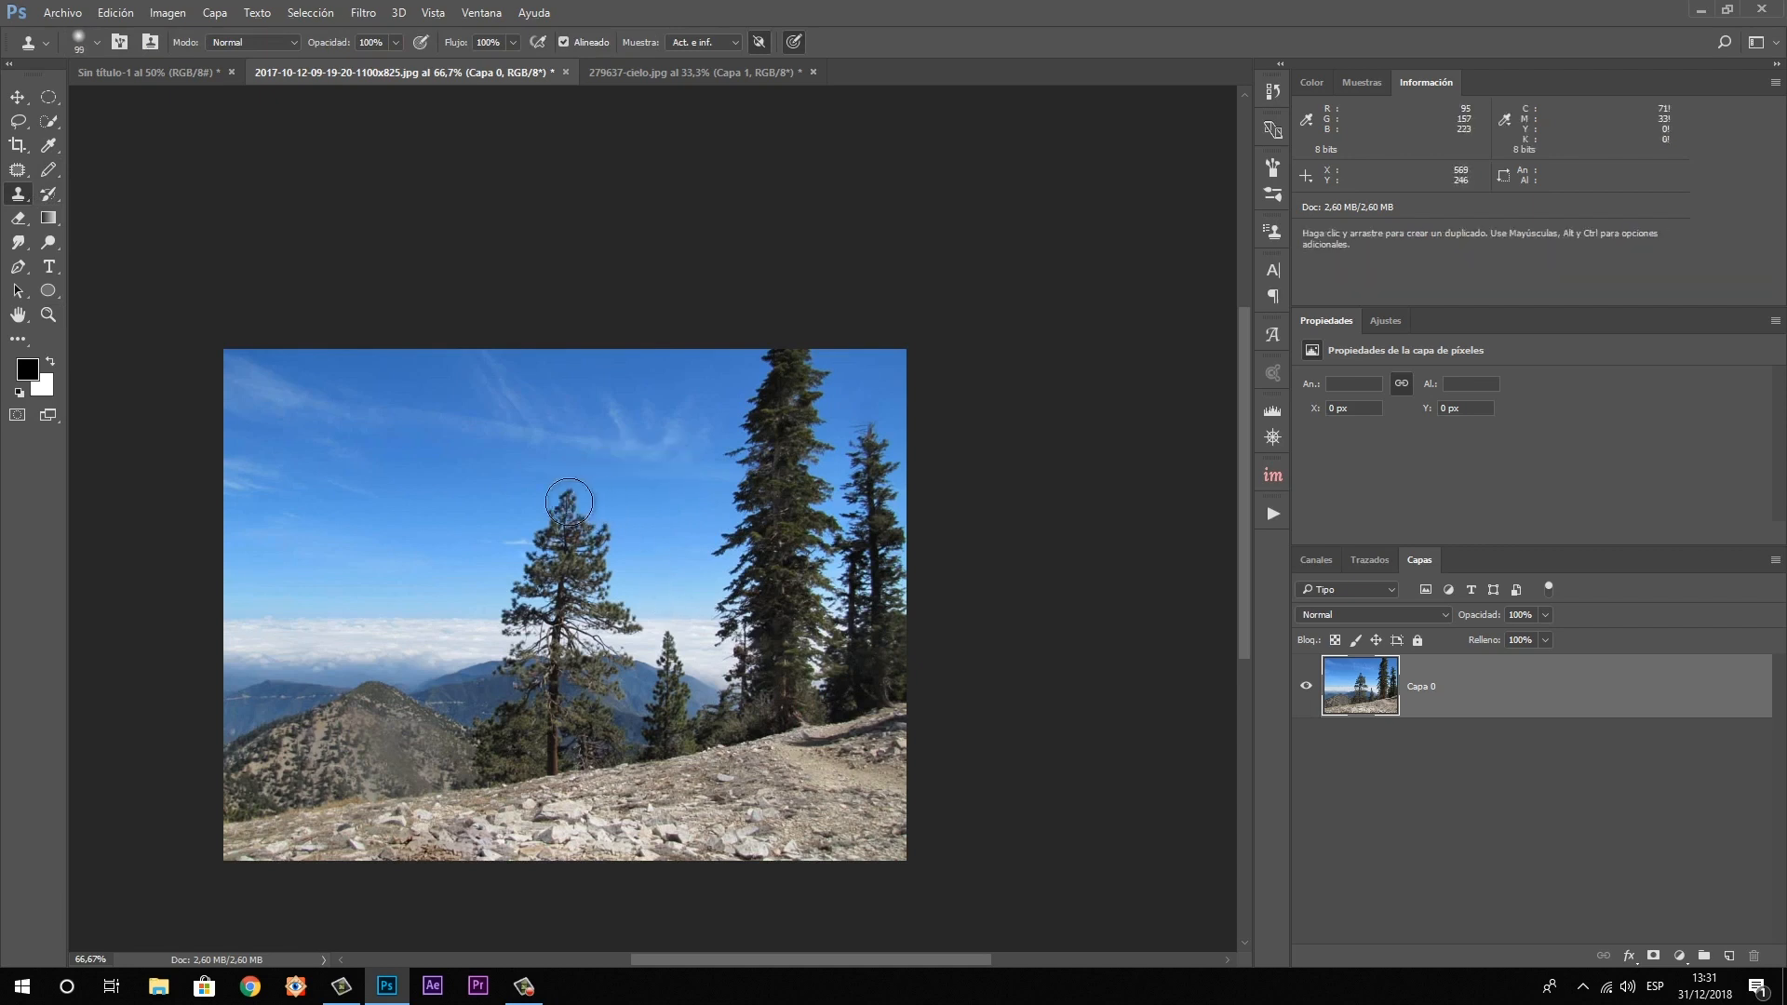
left_click(570, 498, "alt")
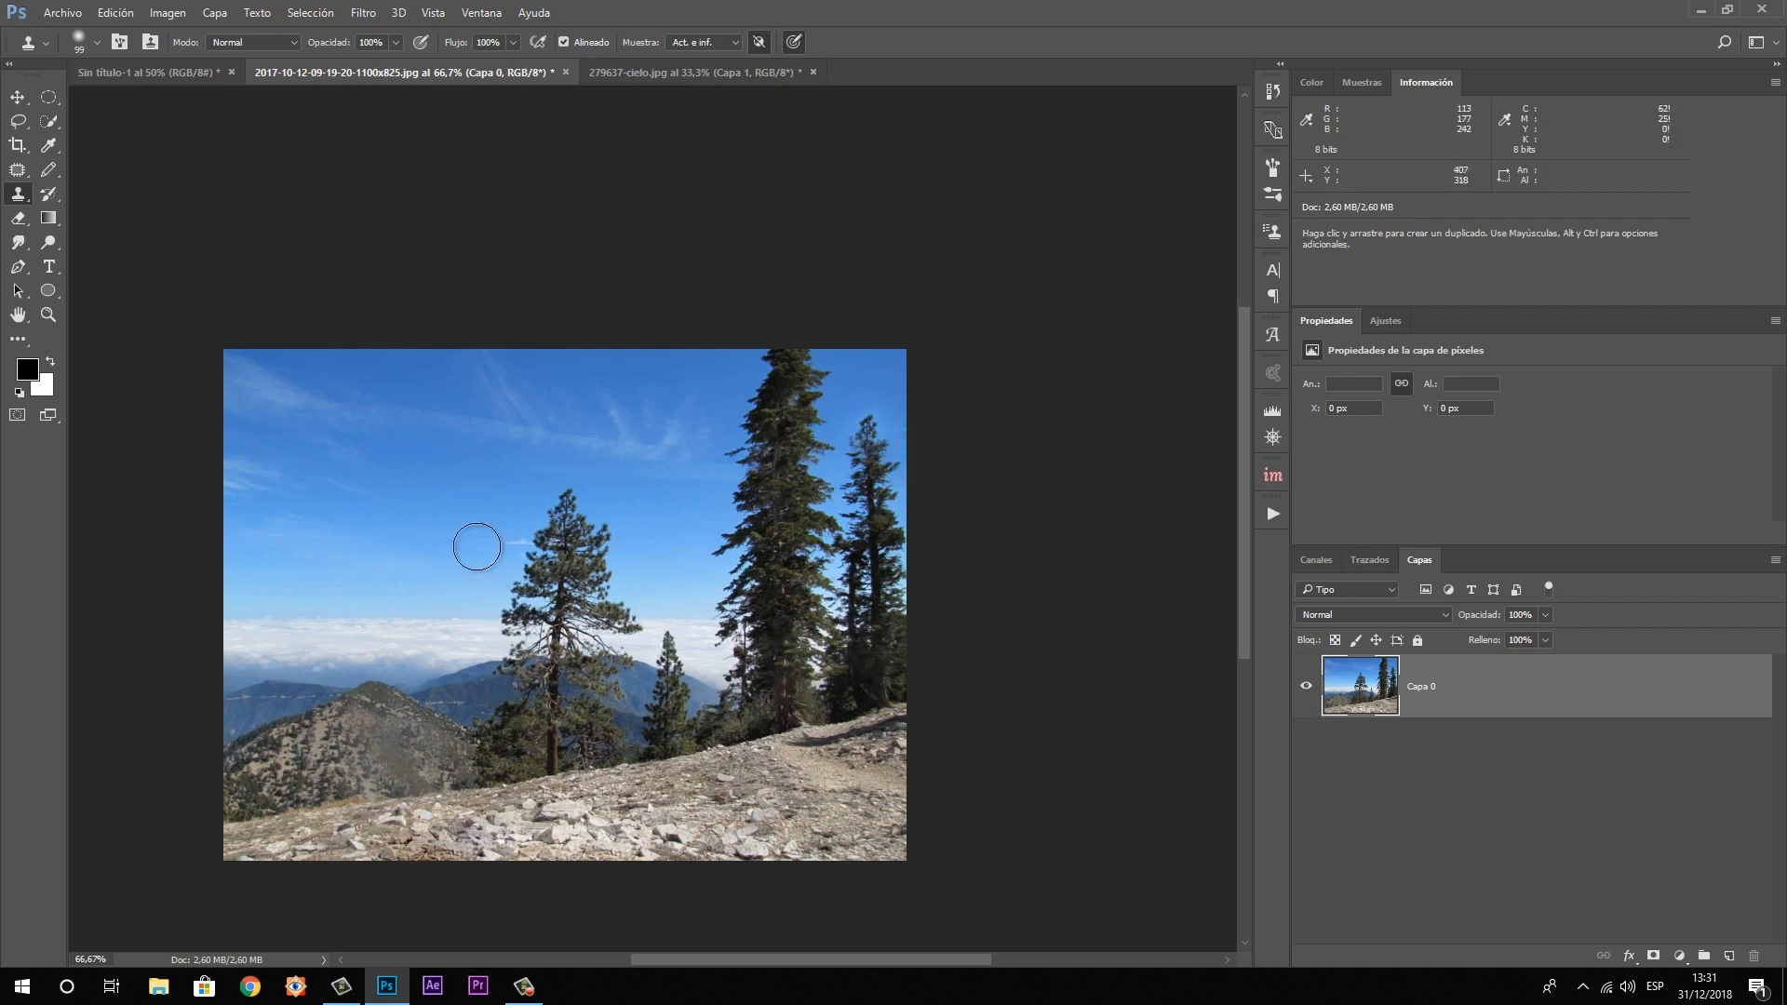
Try the Eraser tool across the upper part of the sky
left_click(49, 315)
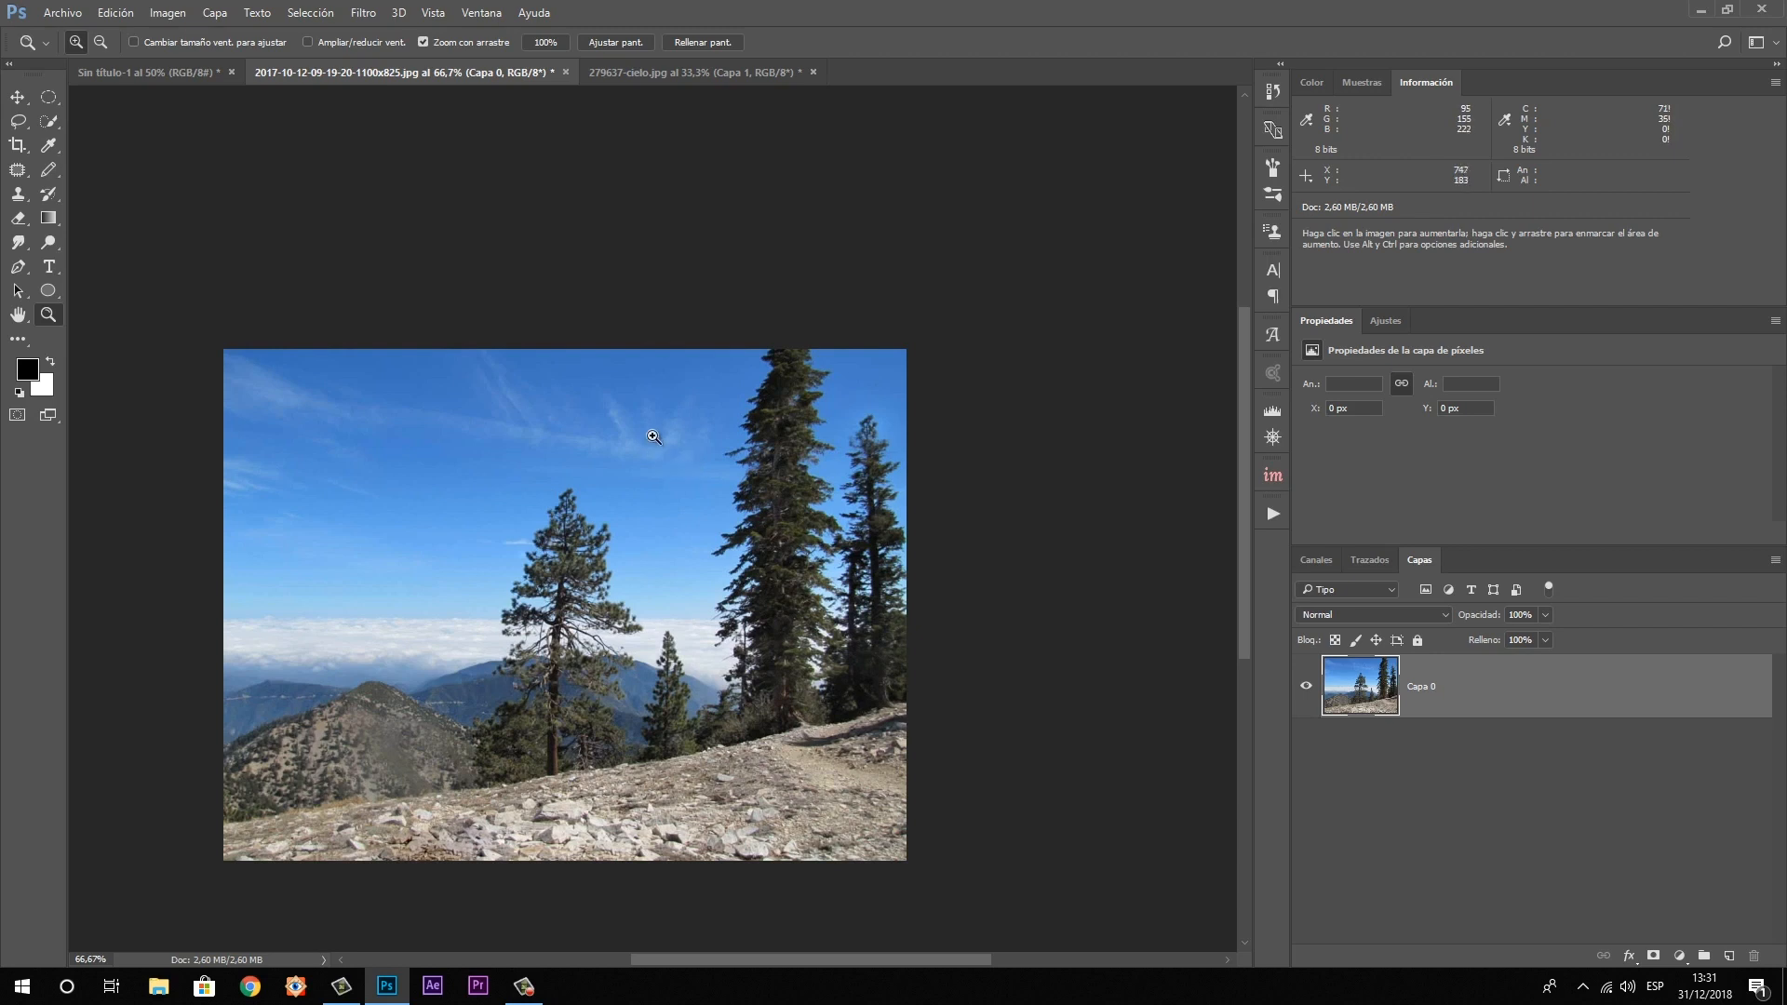
key("m")
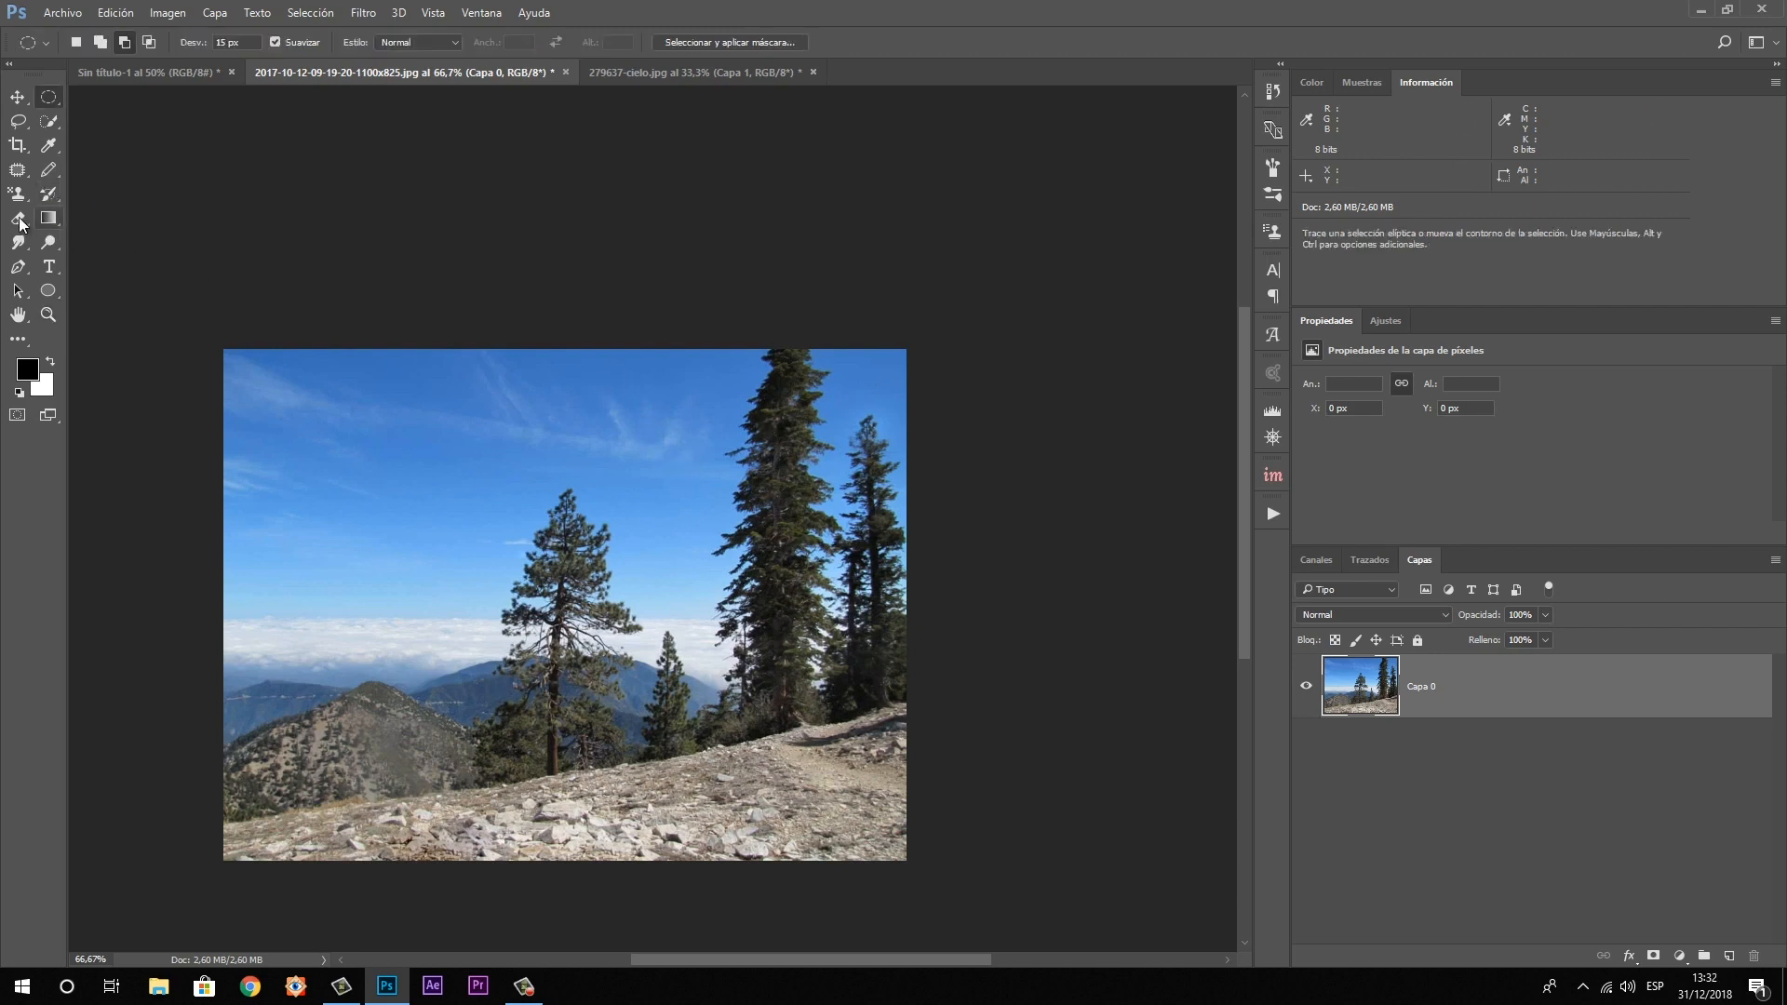
left_click(20, 221)
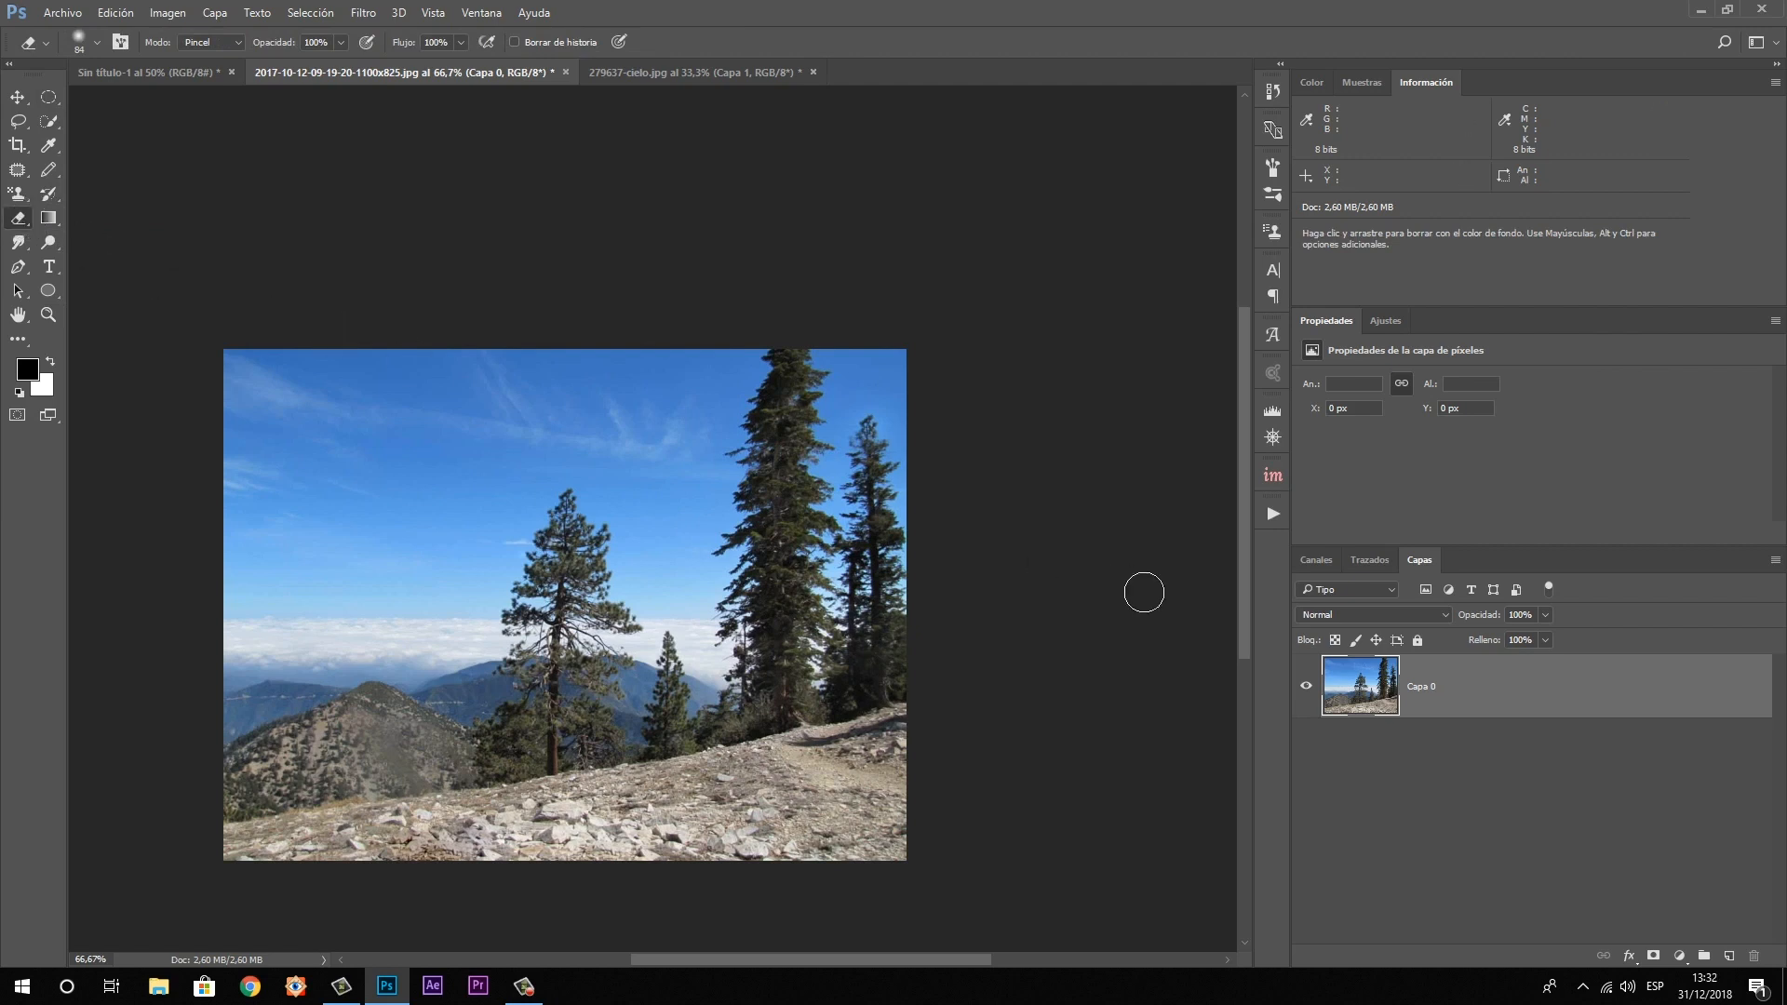
left_click_drag(413, 367, 521, 367)
Choose the Brush tool and raise its opacity to 100%
right_click(58, 171)
left_click(130, 170)
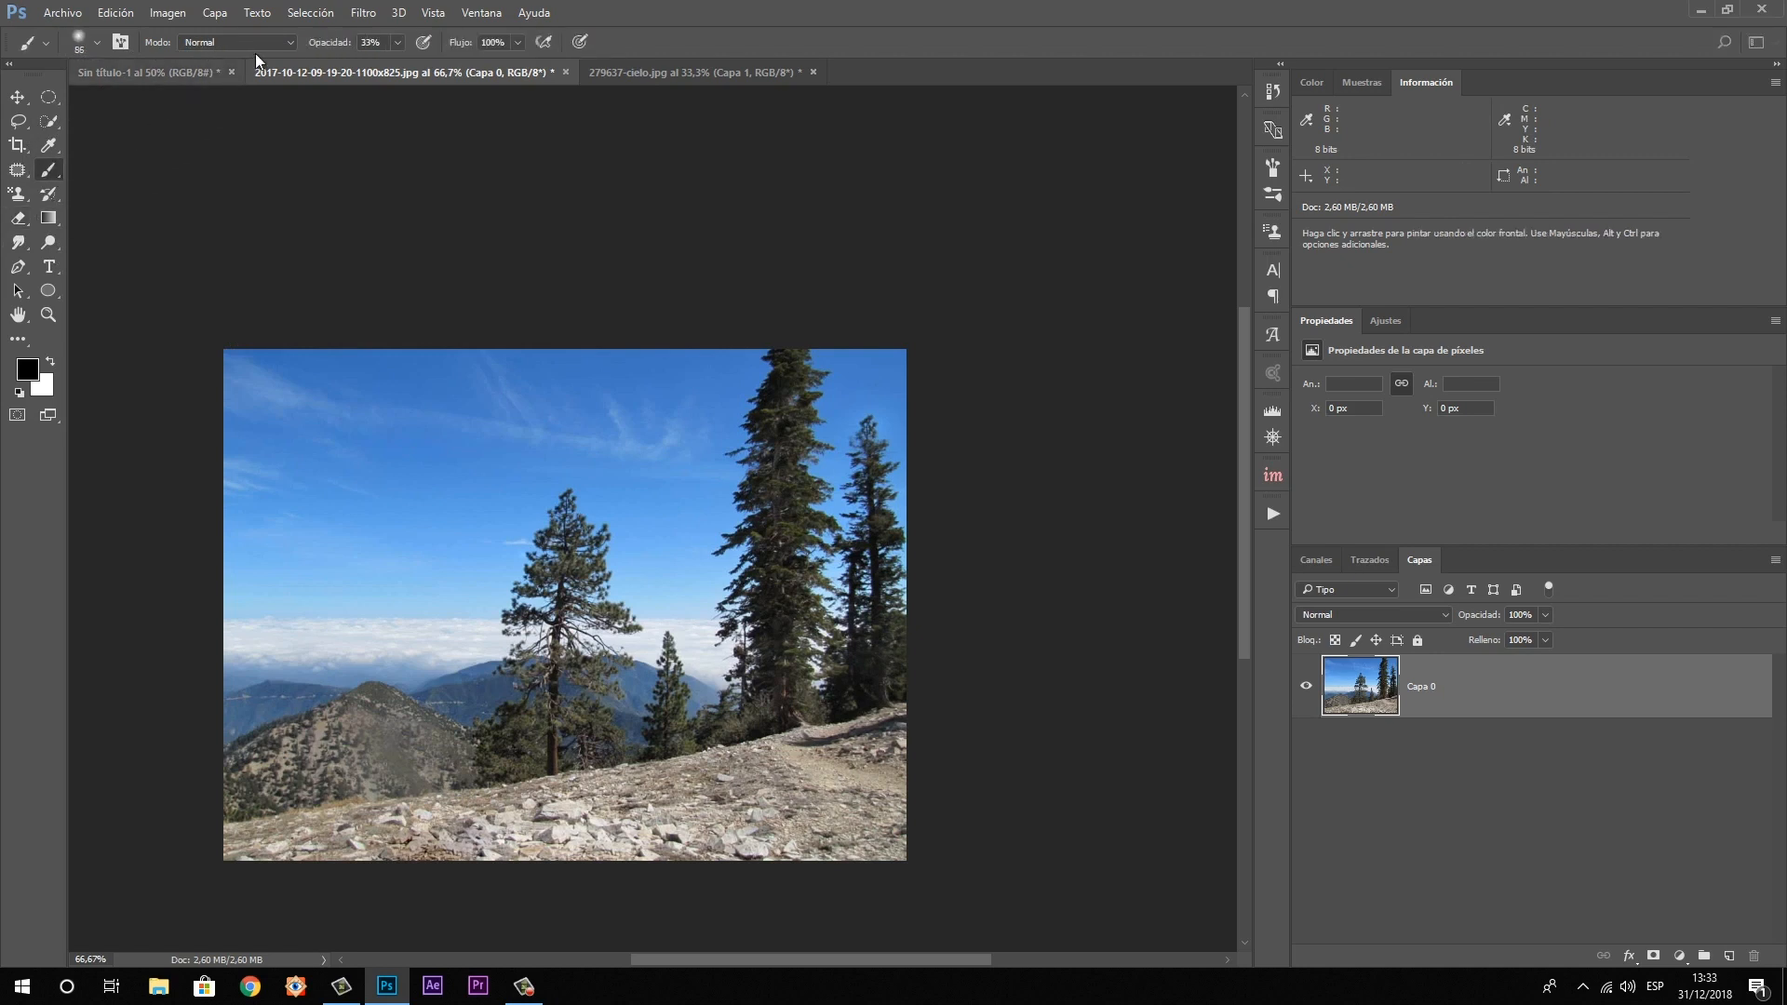
left_click_drag(339, 48, 413, 50)
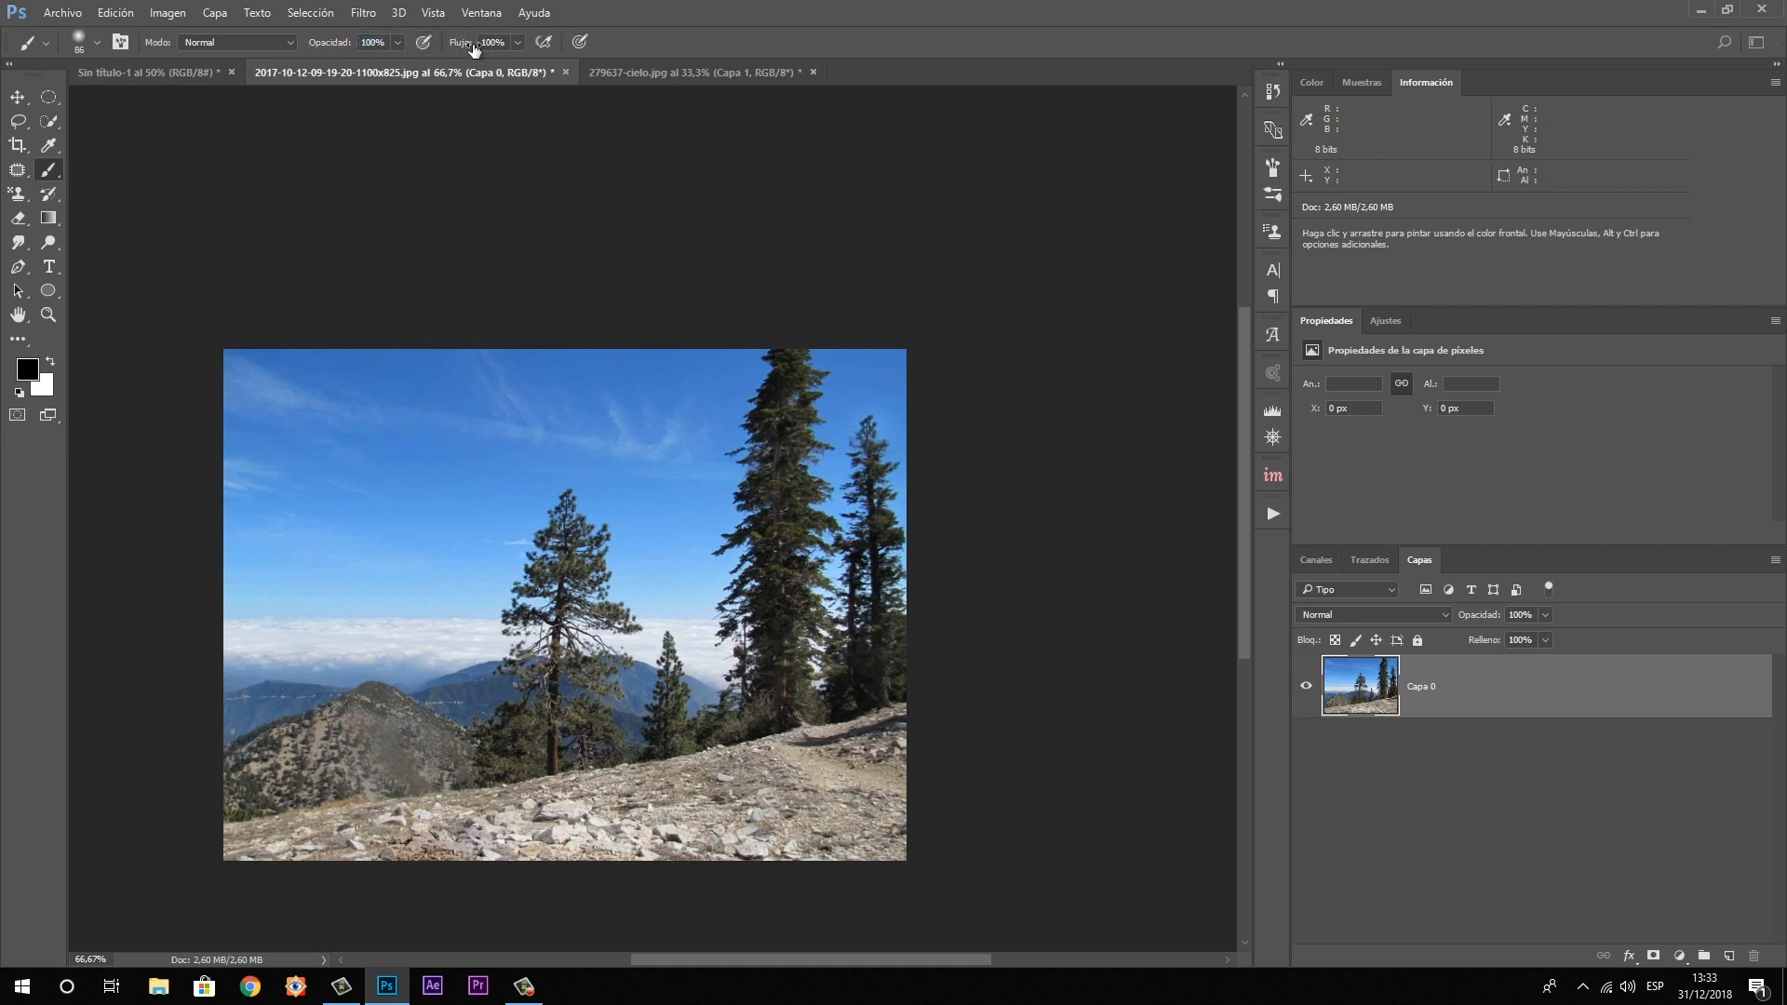
Return to the Eraser tool and set its soft brush size to 130 px
left_click(28, 221)
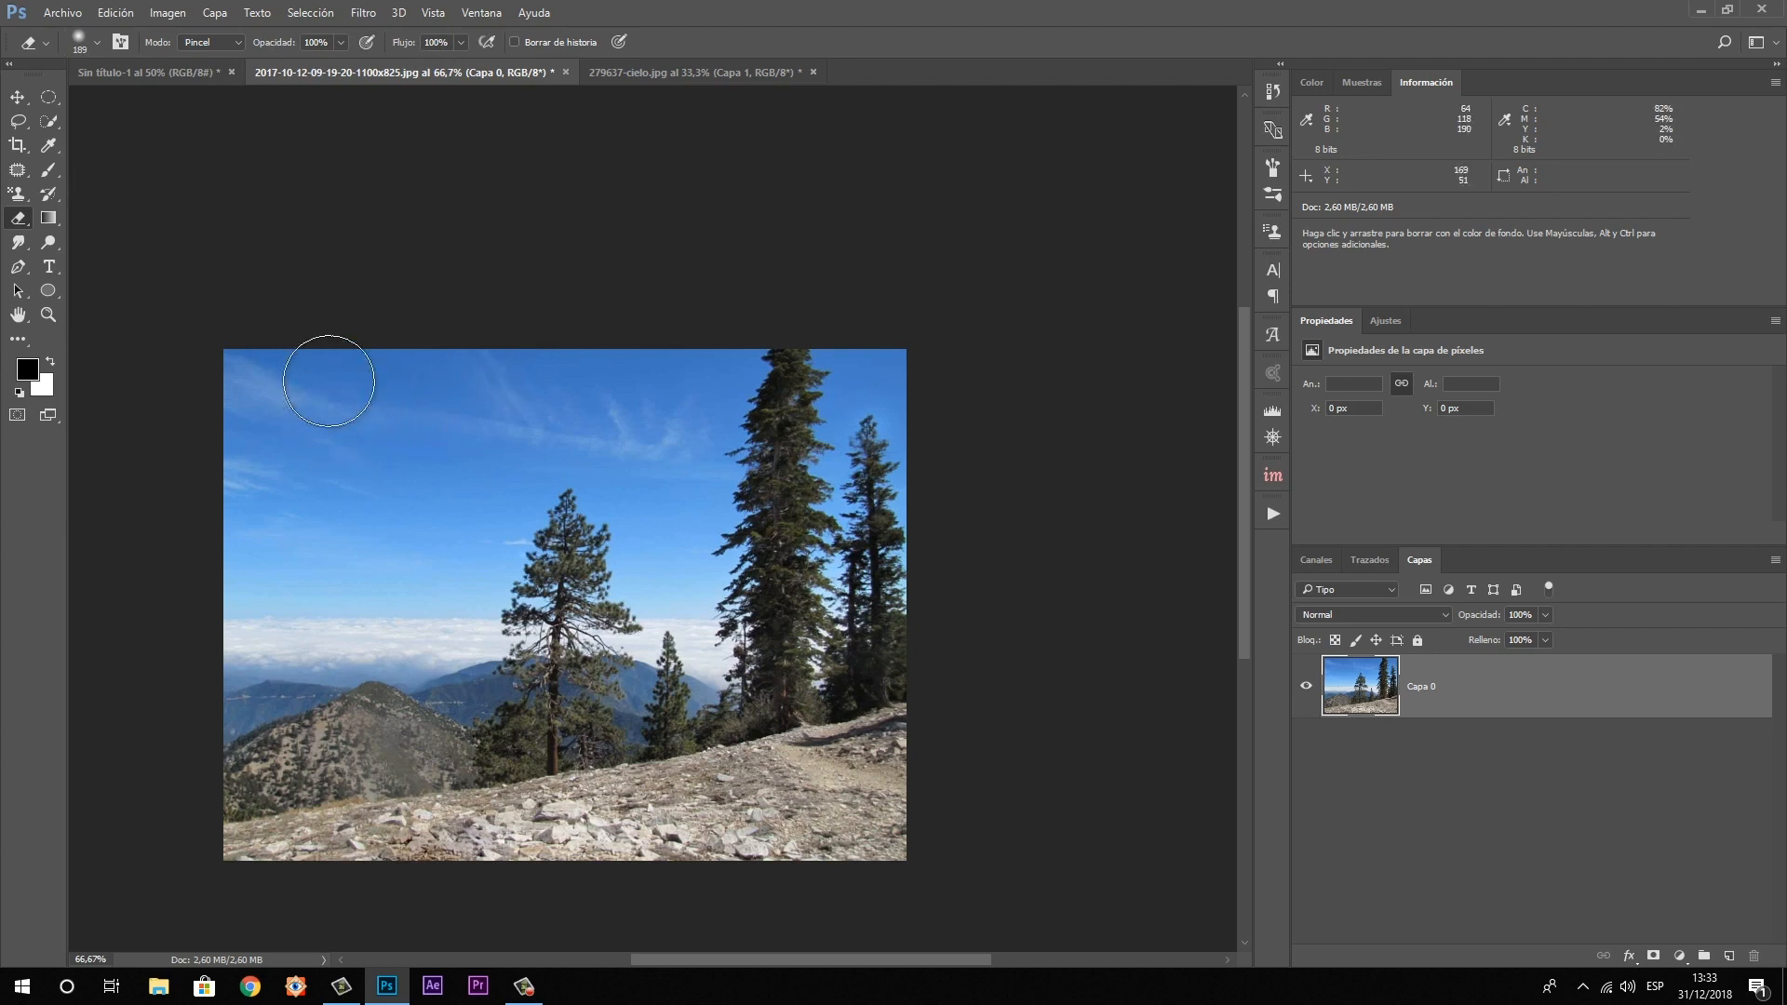
left_click(84, 44)
left_click_drag(105, 146, 123, 149)
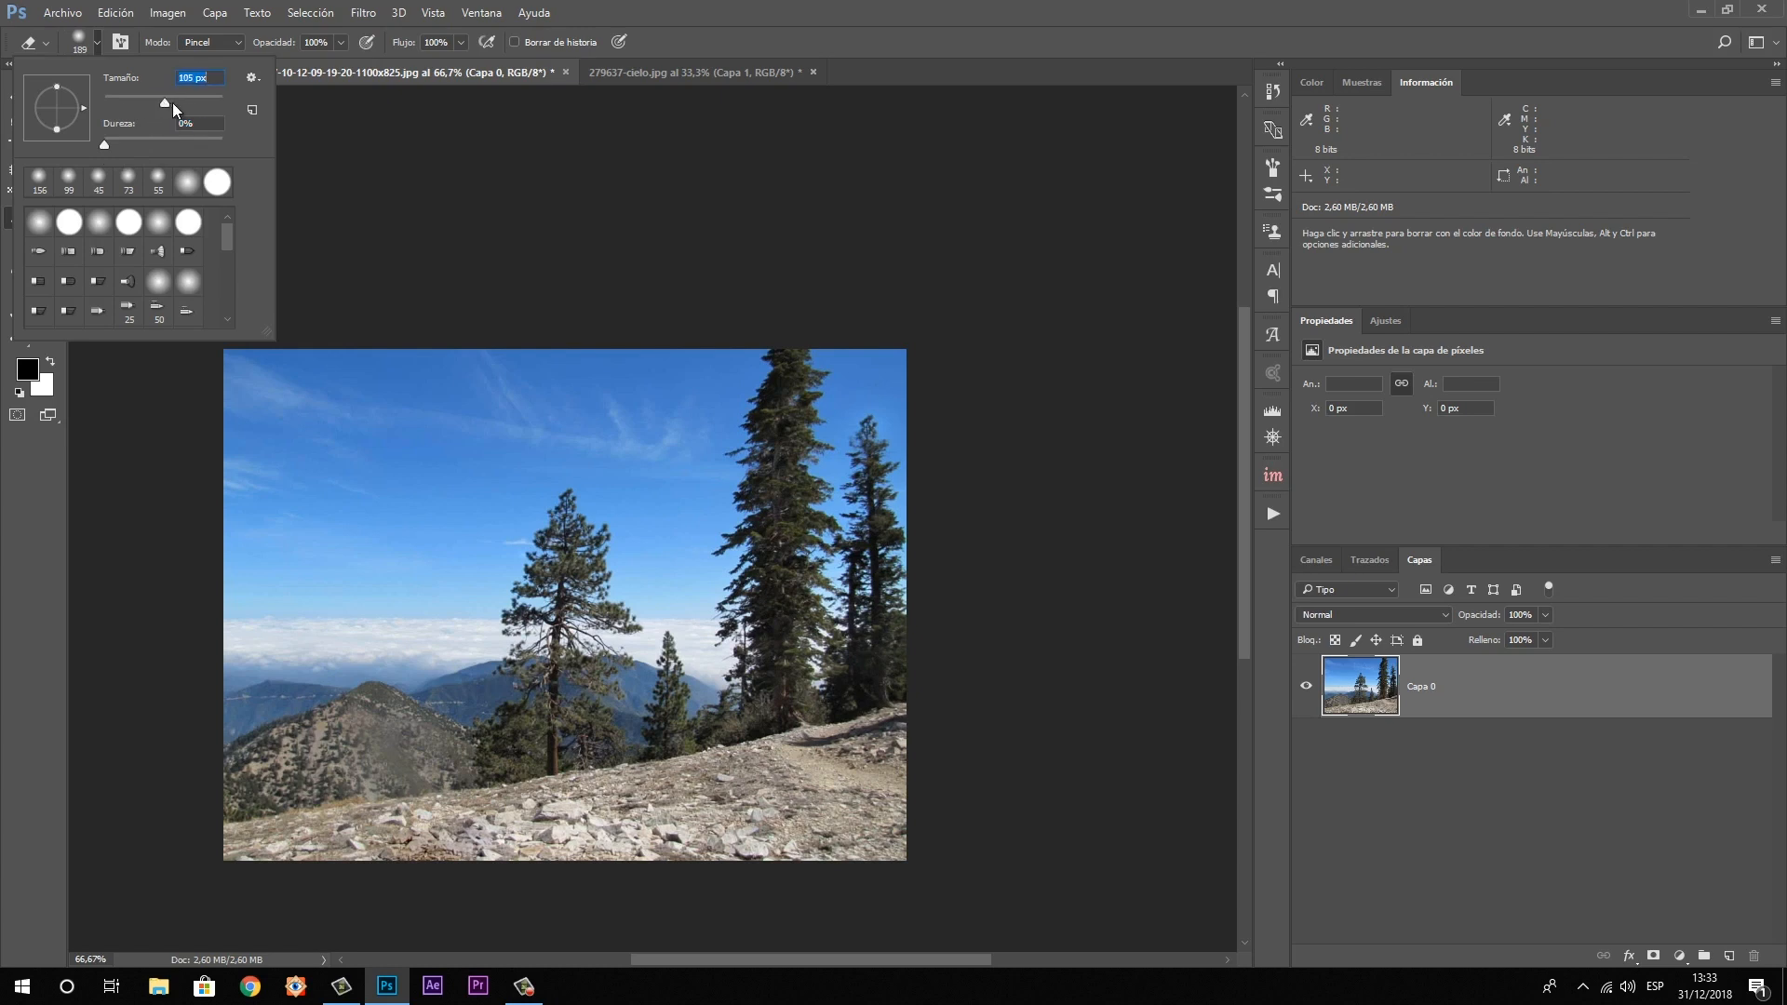
left_click_drag(172, 103, 173, 103)
left_click(739, 29)
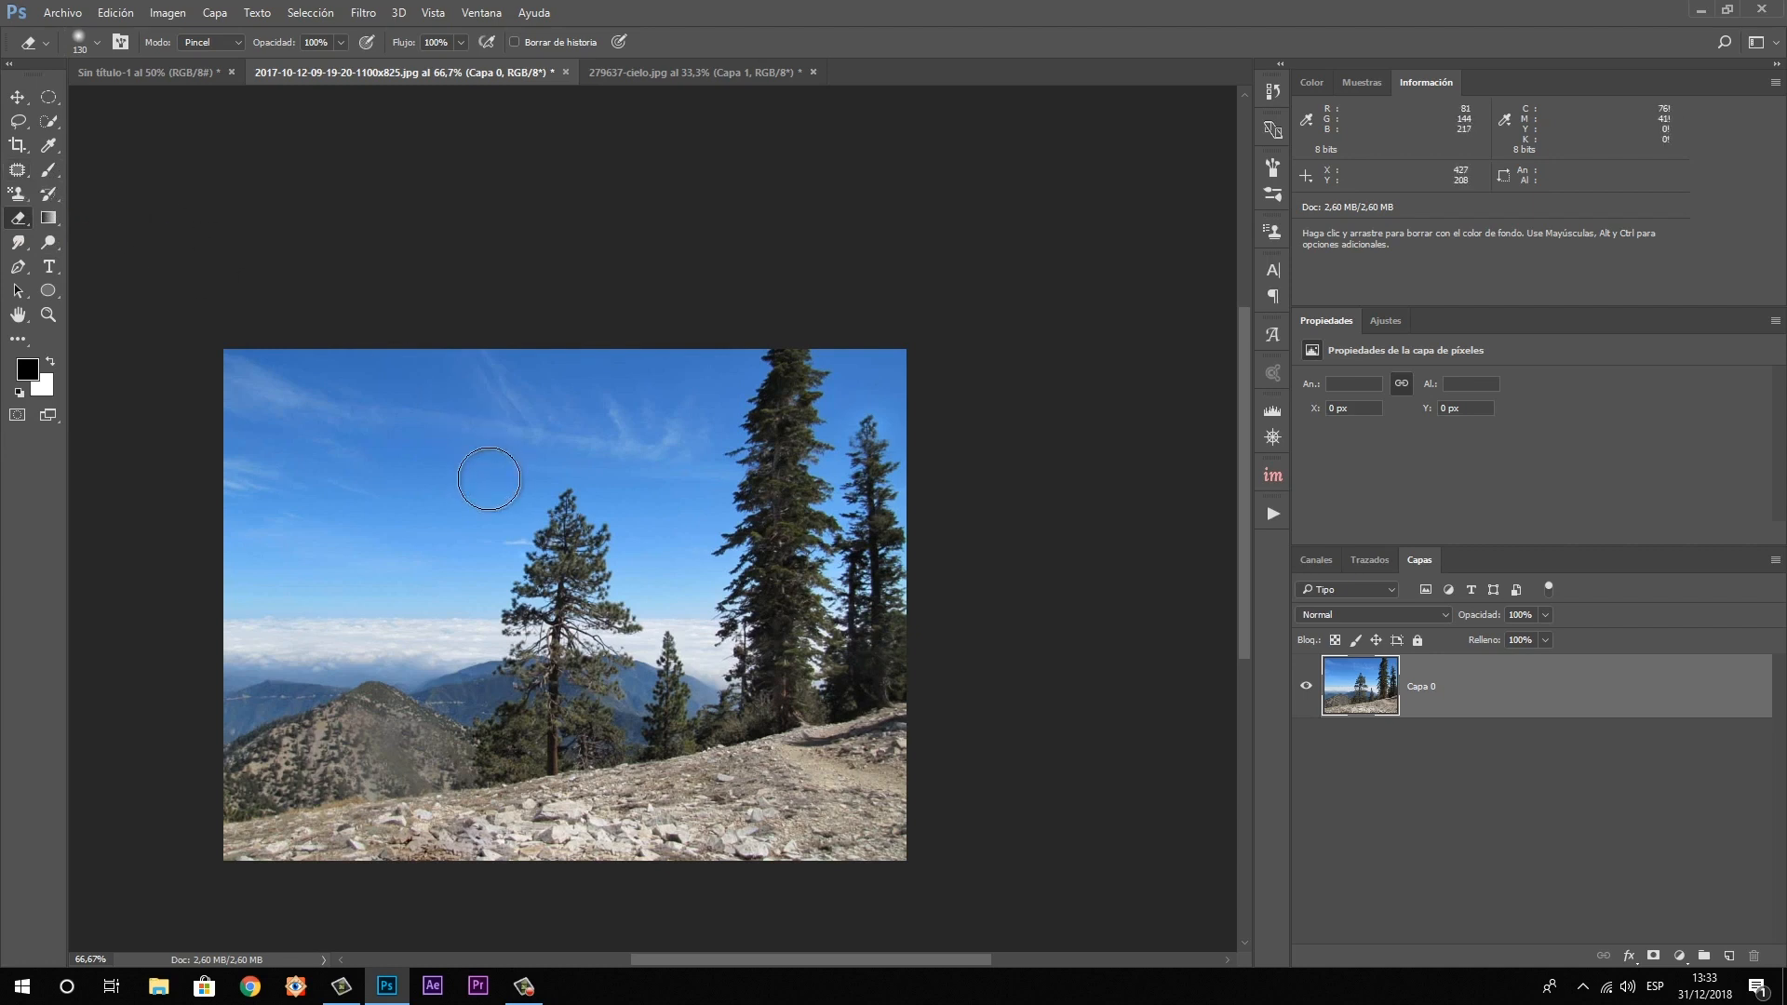
Enlarge the eraser brush to 316 px interactively over the sky and vary its hardness
key("alt")
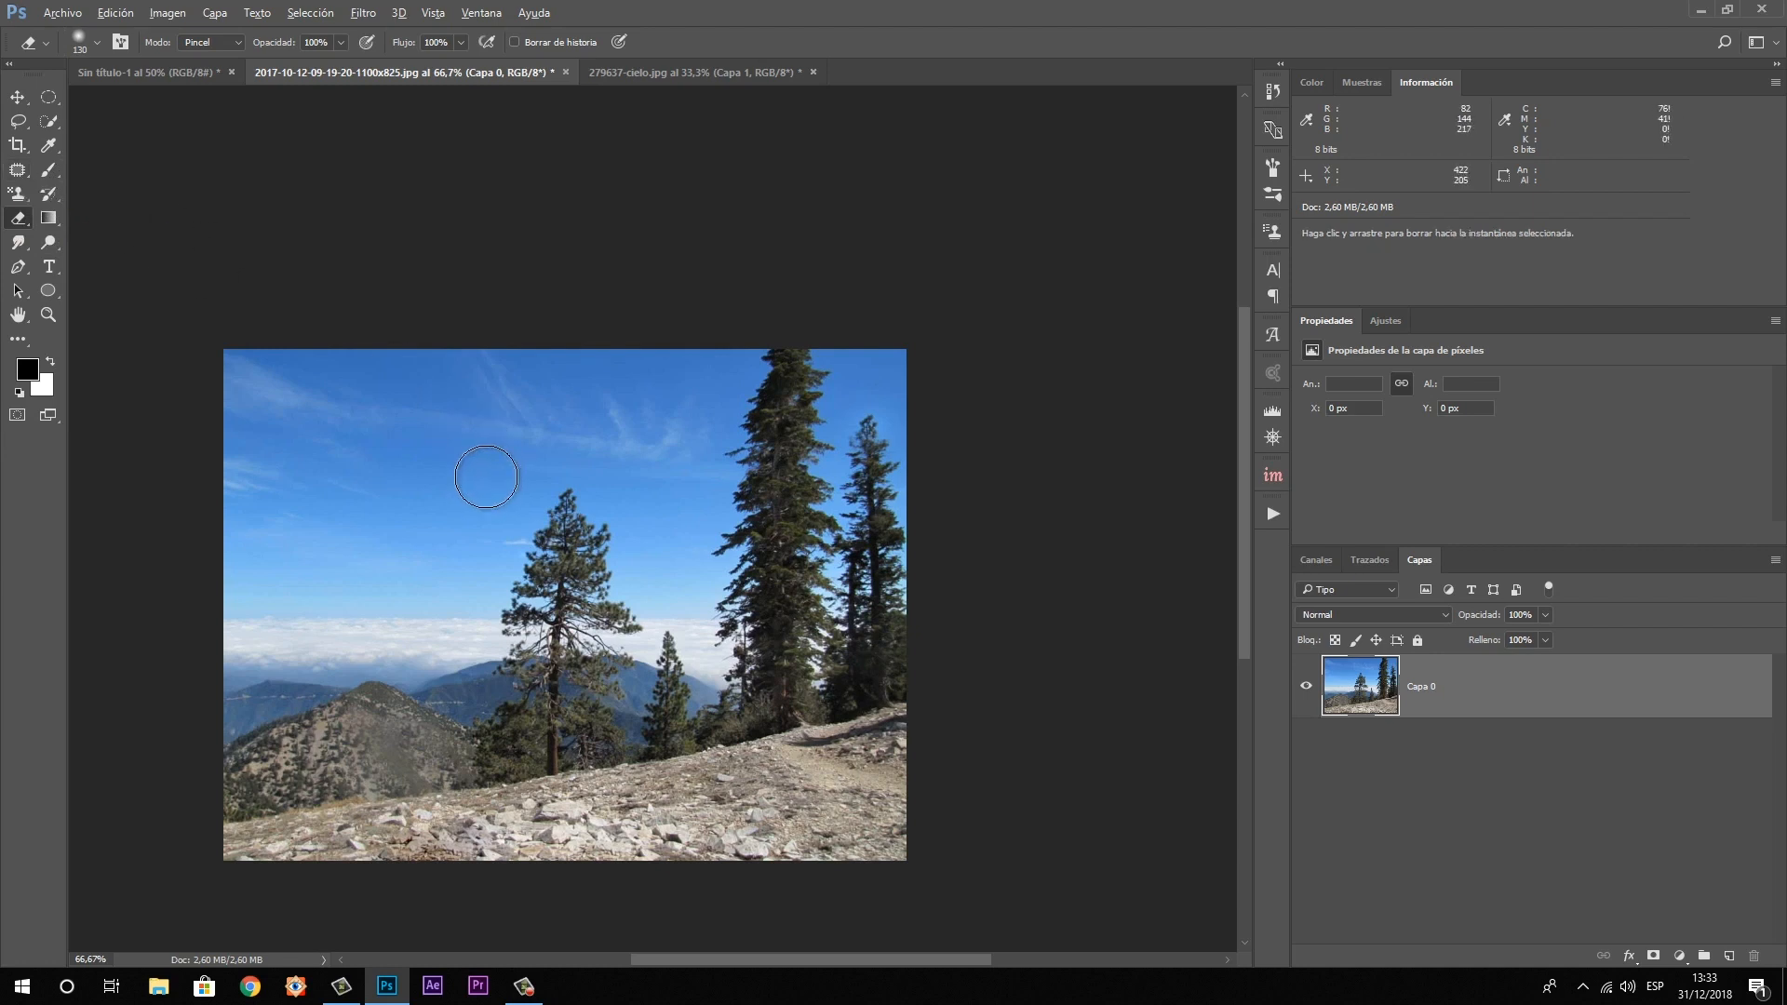
right_click(486, 477, "alt")
mouse_move(489, 476)
left_mouse_down()
mouse_move(678, 471)
mouse_move(456, 472)
mouse_move(533, 469)
mouse_move(539, 500)
left_mouse_up()
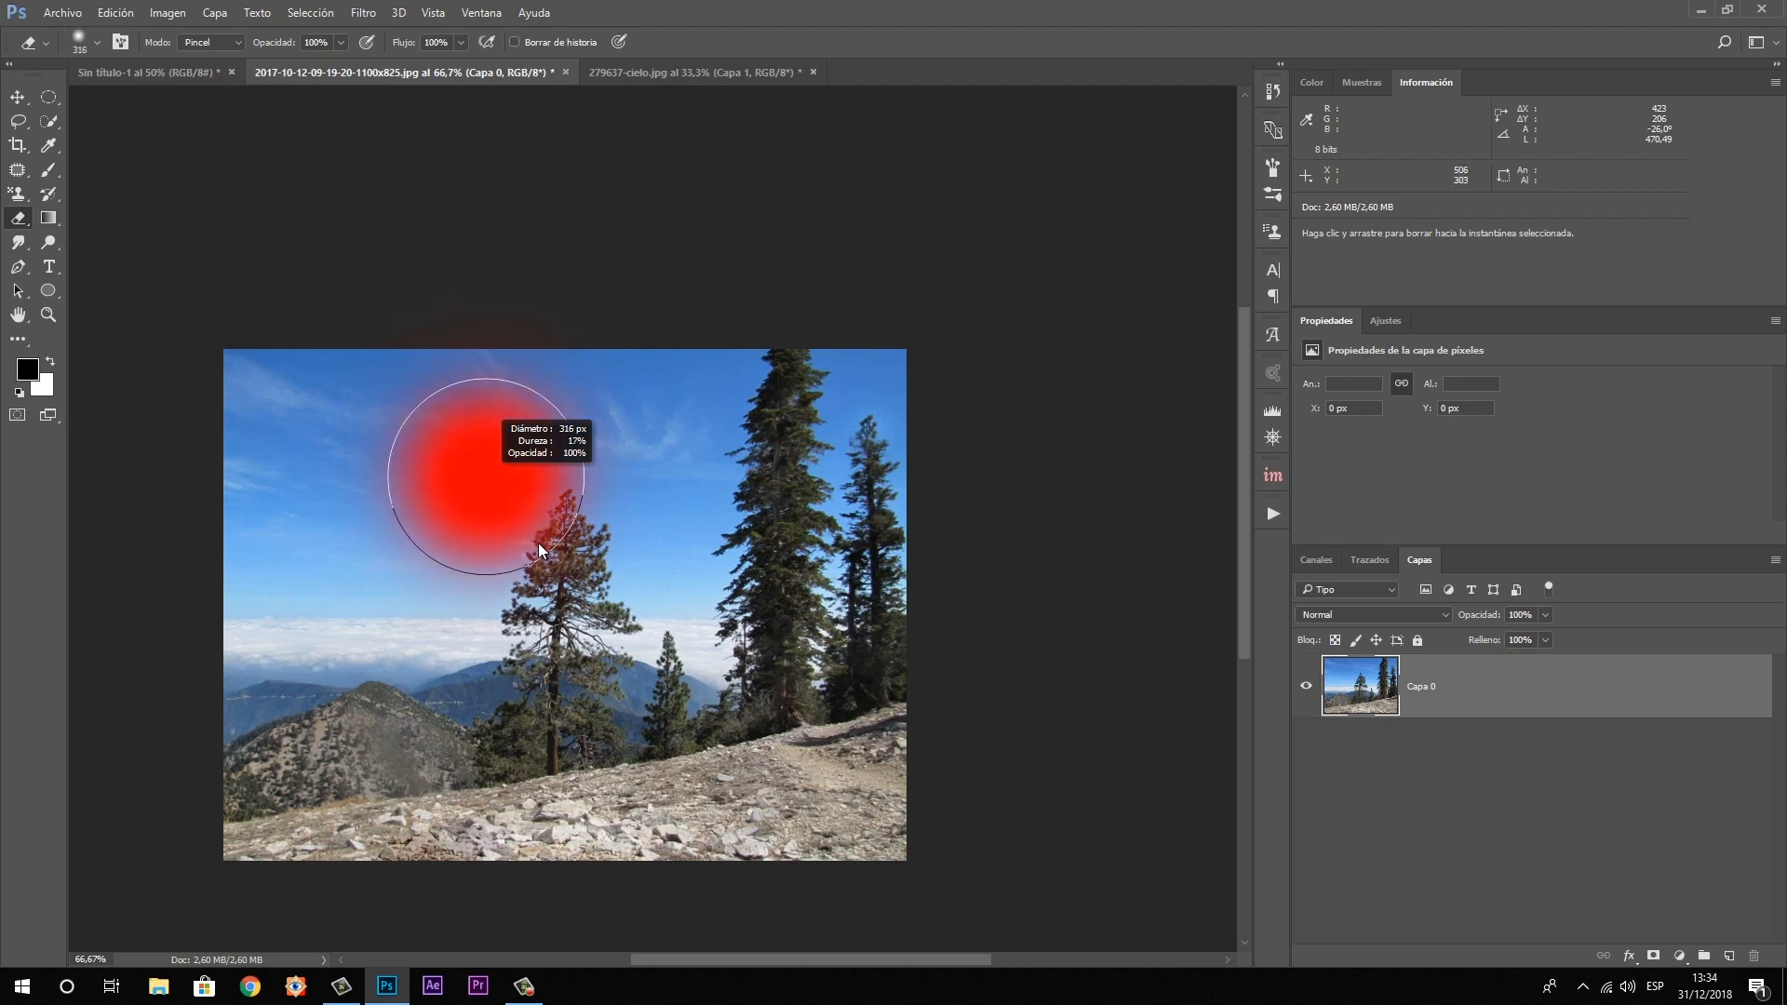
left_click_drag(540, 585, 553, 743)
mouse_move(571, 822)
left_mouse_down()
mouse_move(583, 880)
mouse_move(602, 544)
left_mouse_up()
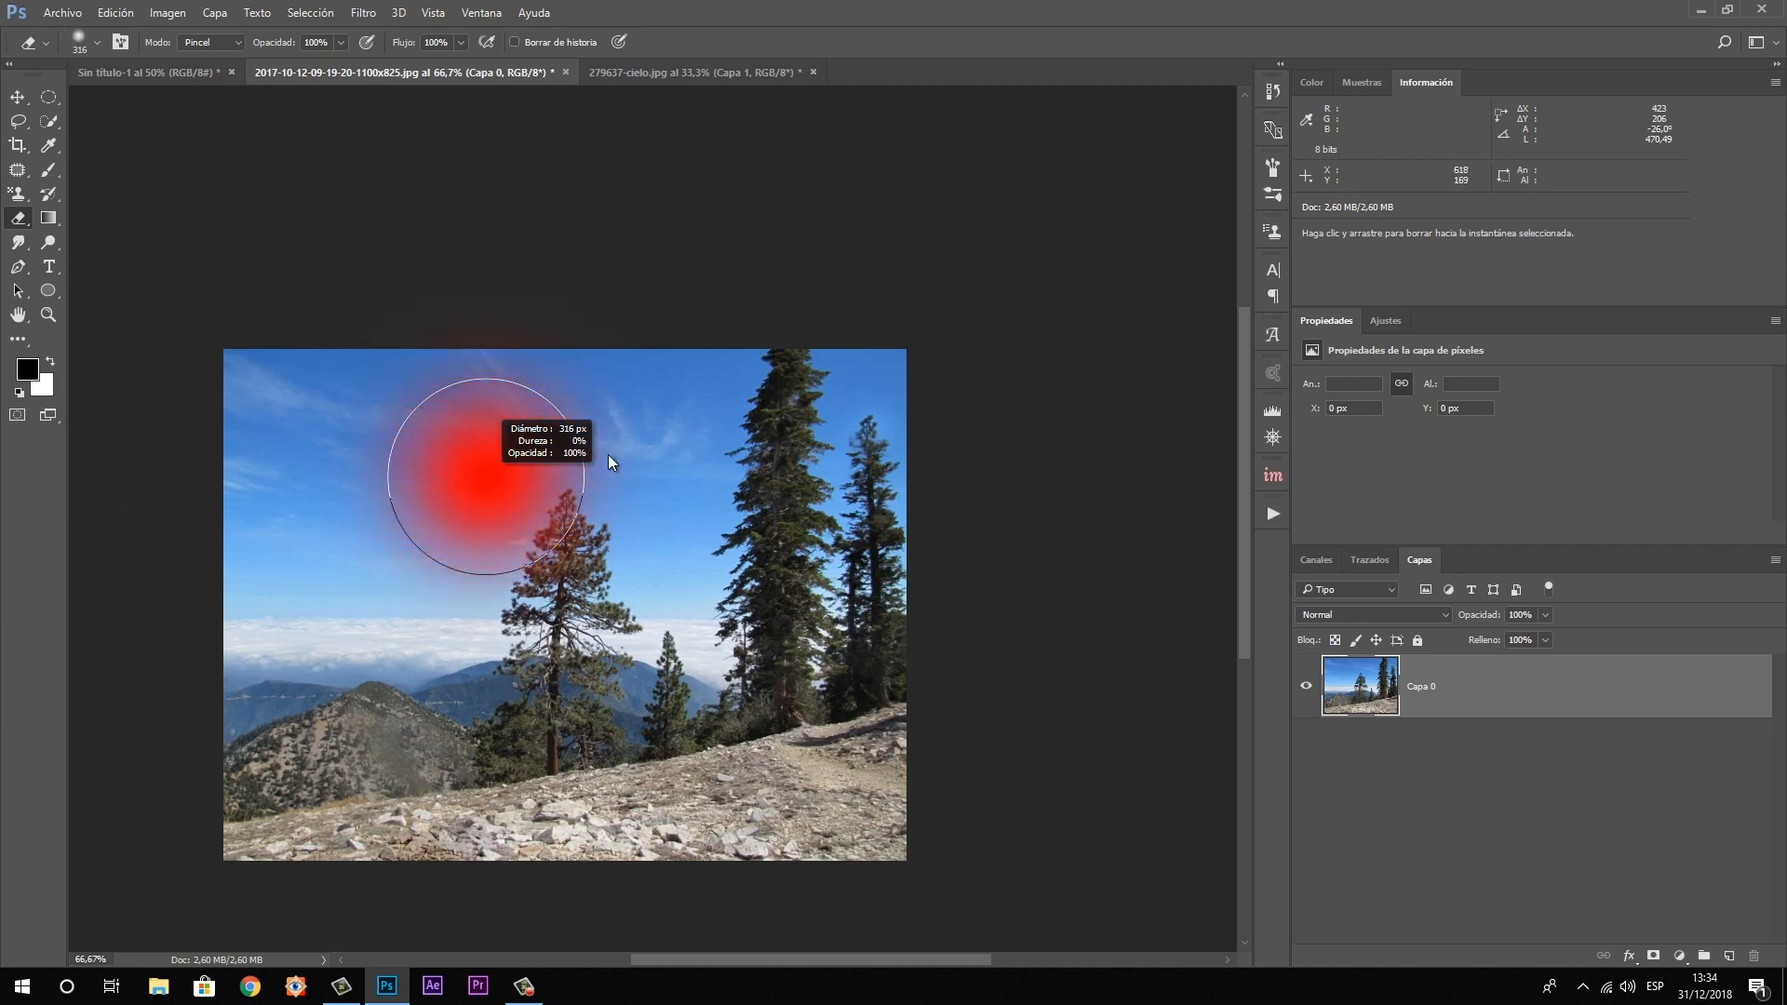
left_click_drag(607, 460, 593, 631)
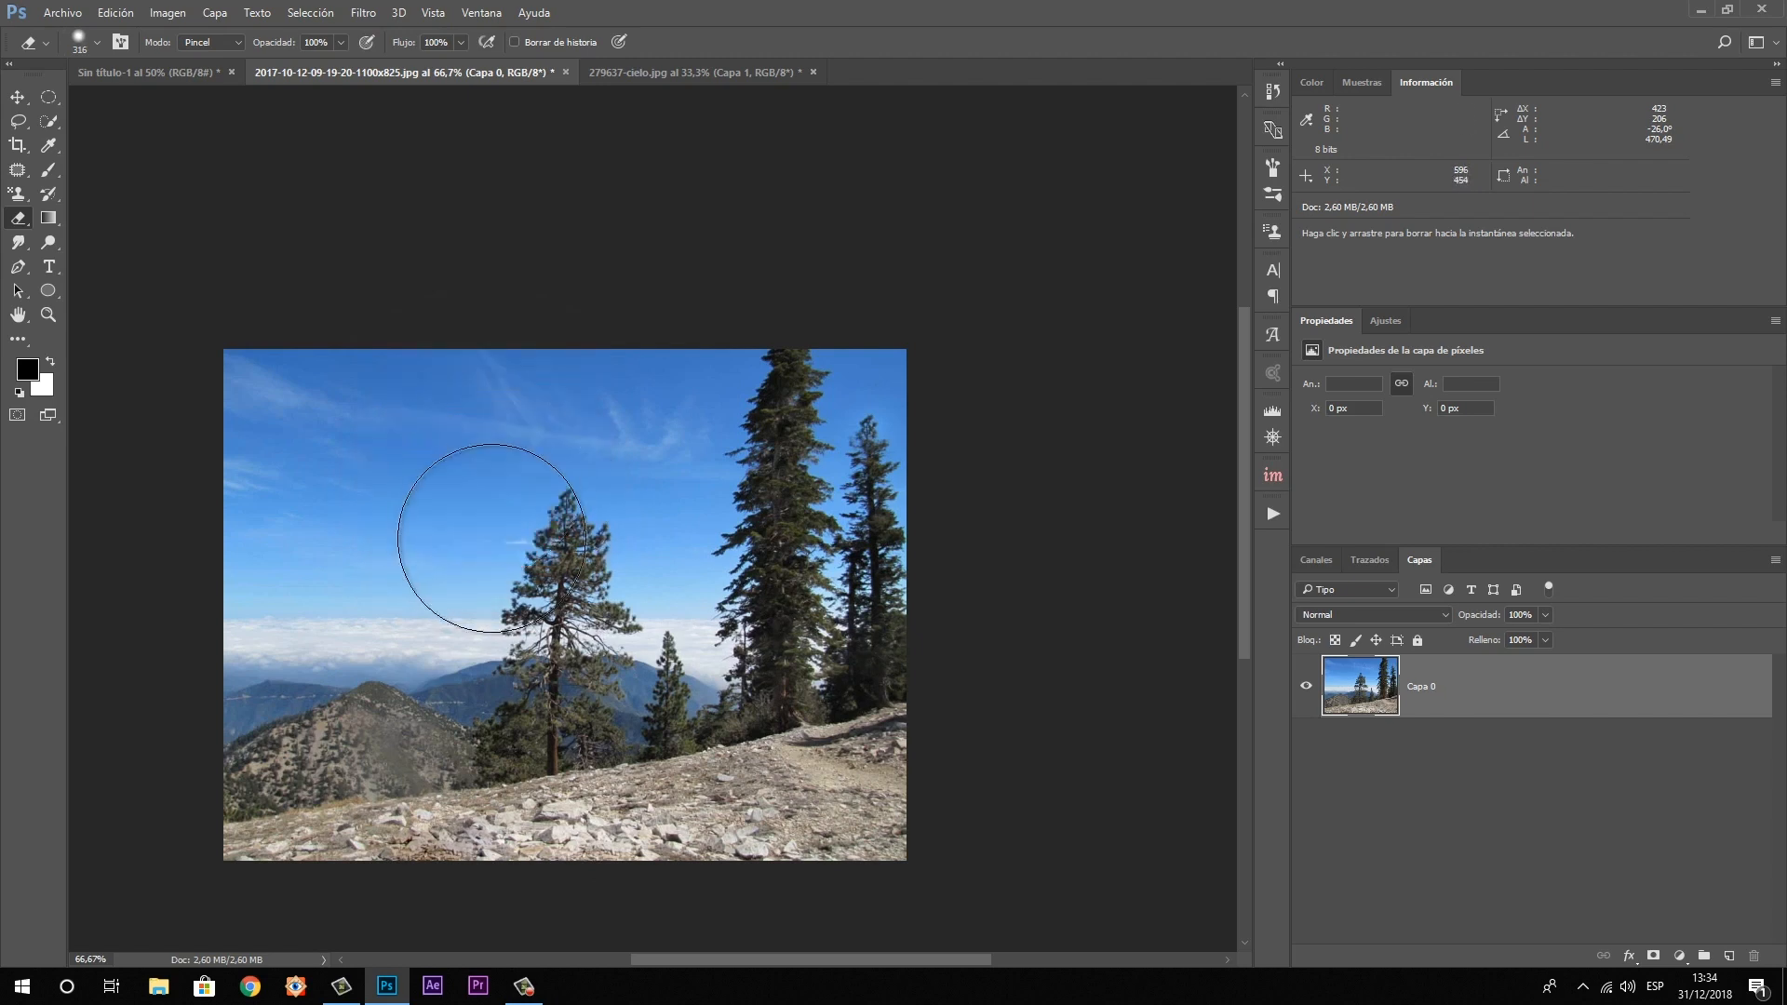
Reduce the eraser to 124 px, test a stroke in the sky's upper-left area and undo it
left_click_drag(491, 499, 431, 487)
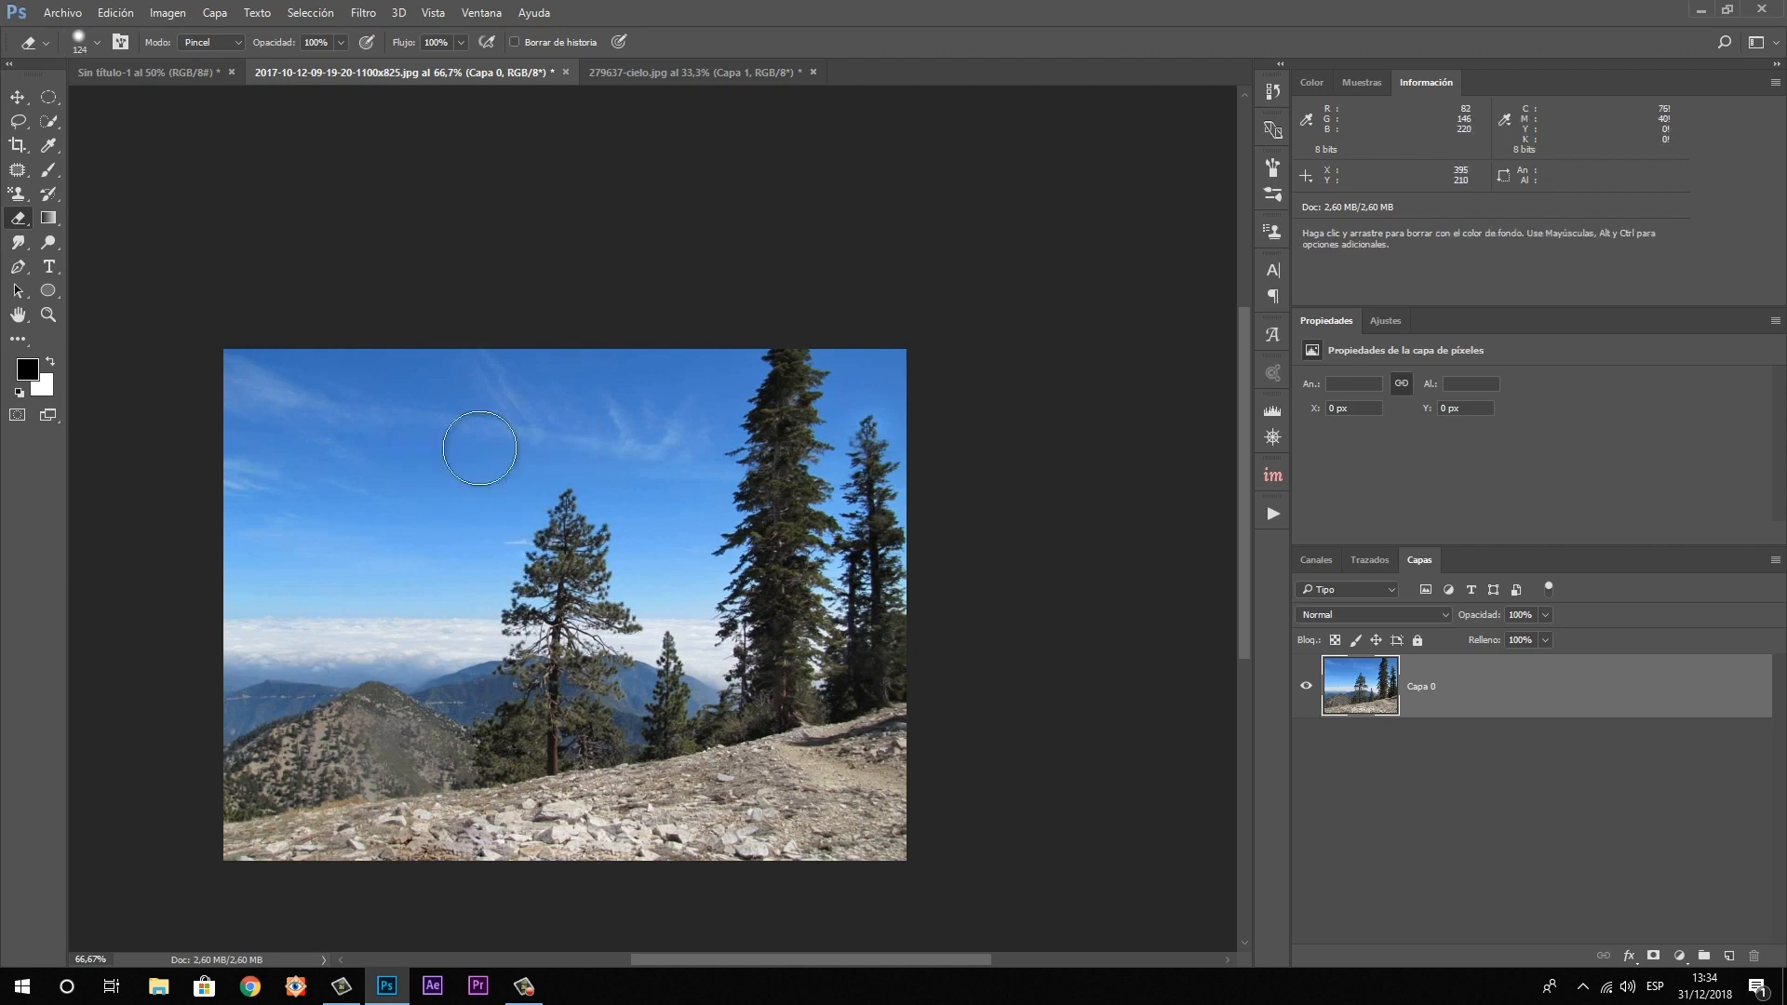
mouse_move(313, 370)
left_mouse_down()
mouse_move(232, 364)
mouse_move(225, 488)
mouse_move(393, 308)
mouse_move(212, 506)
mouse_move(262, 307)
mouse_move(207, 444)
mouse_move(465, 300)
mouse_move(347, 414)
mouse_move(423, 364)
mouse_move(377, 409)
mouse_move(270, 450)
mouse_move(241, 531)
mouse_move(363, 442)
mouse_move(399, 451)
mouse_move(617, 381)
mouse_move(396, 423)
mouse_move(285, 533)
mouse_move(382, 388)
left_mouse_up()
key("ctrl+z")
Choose the Background Eraser tool and set its limits to Hallar bordes
right_click(17, 217)
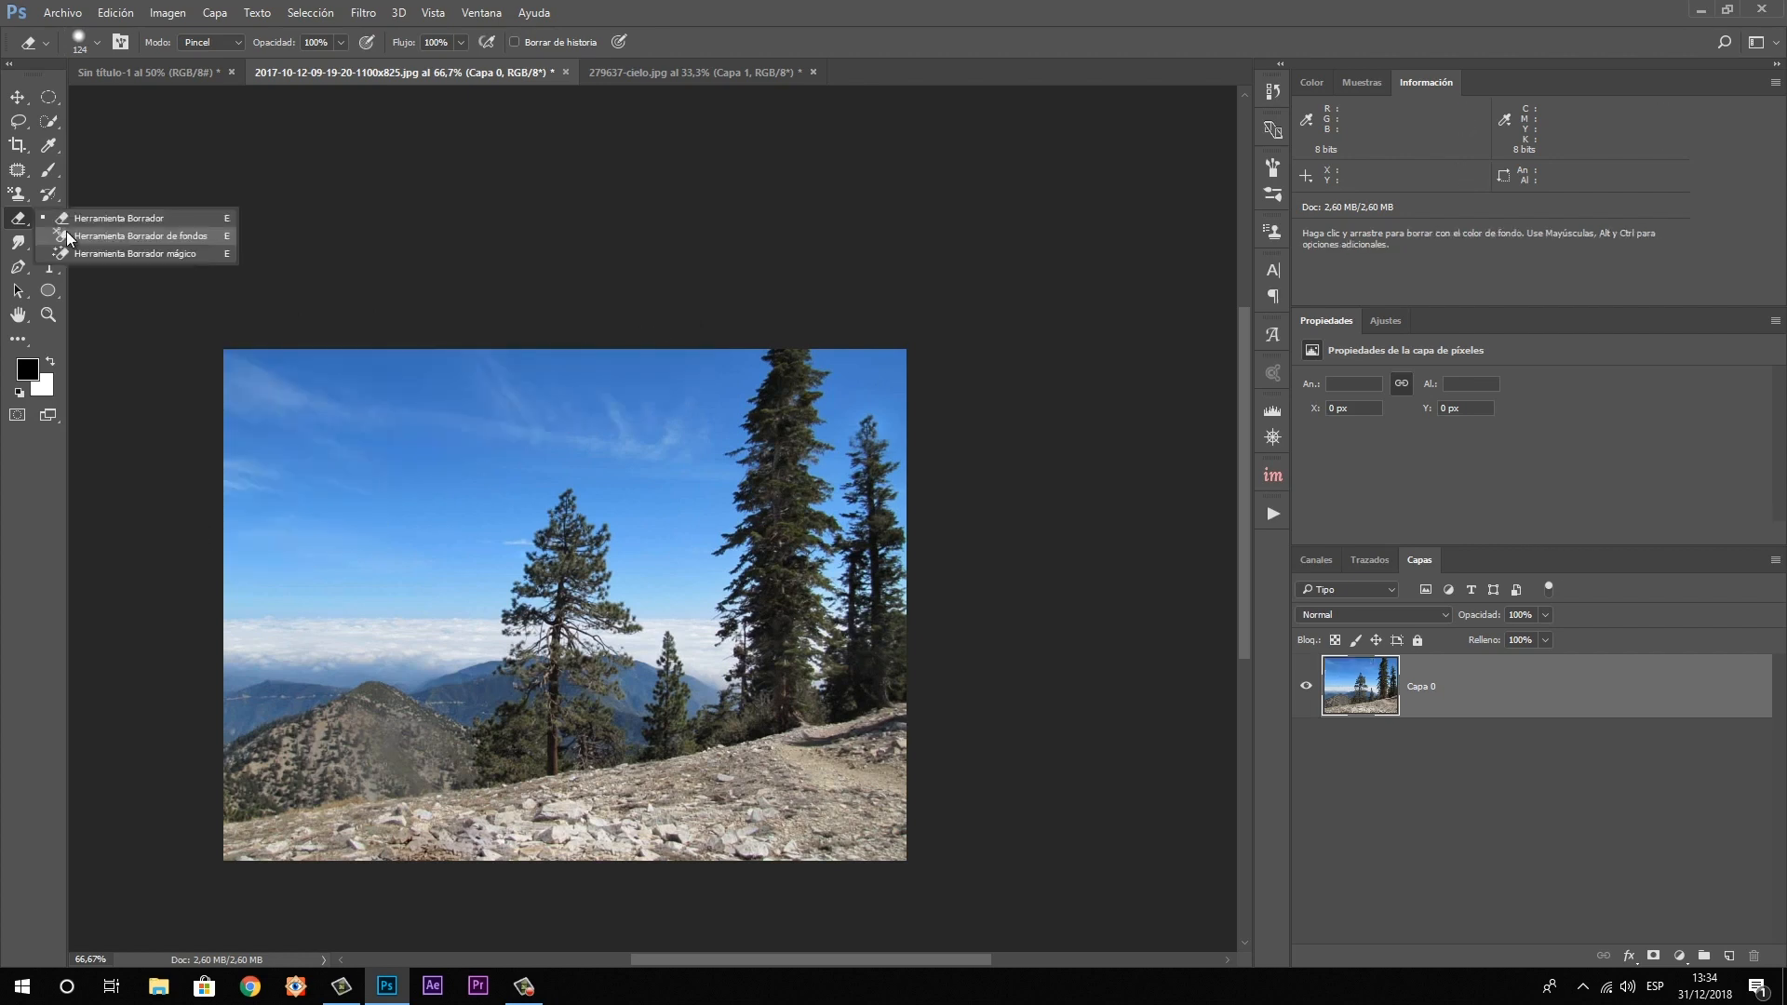
left_click(67, 236)
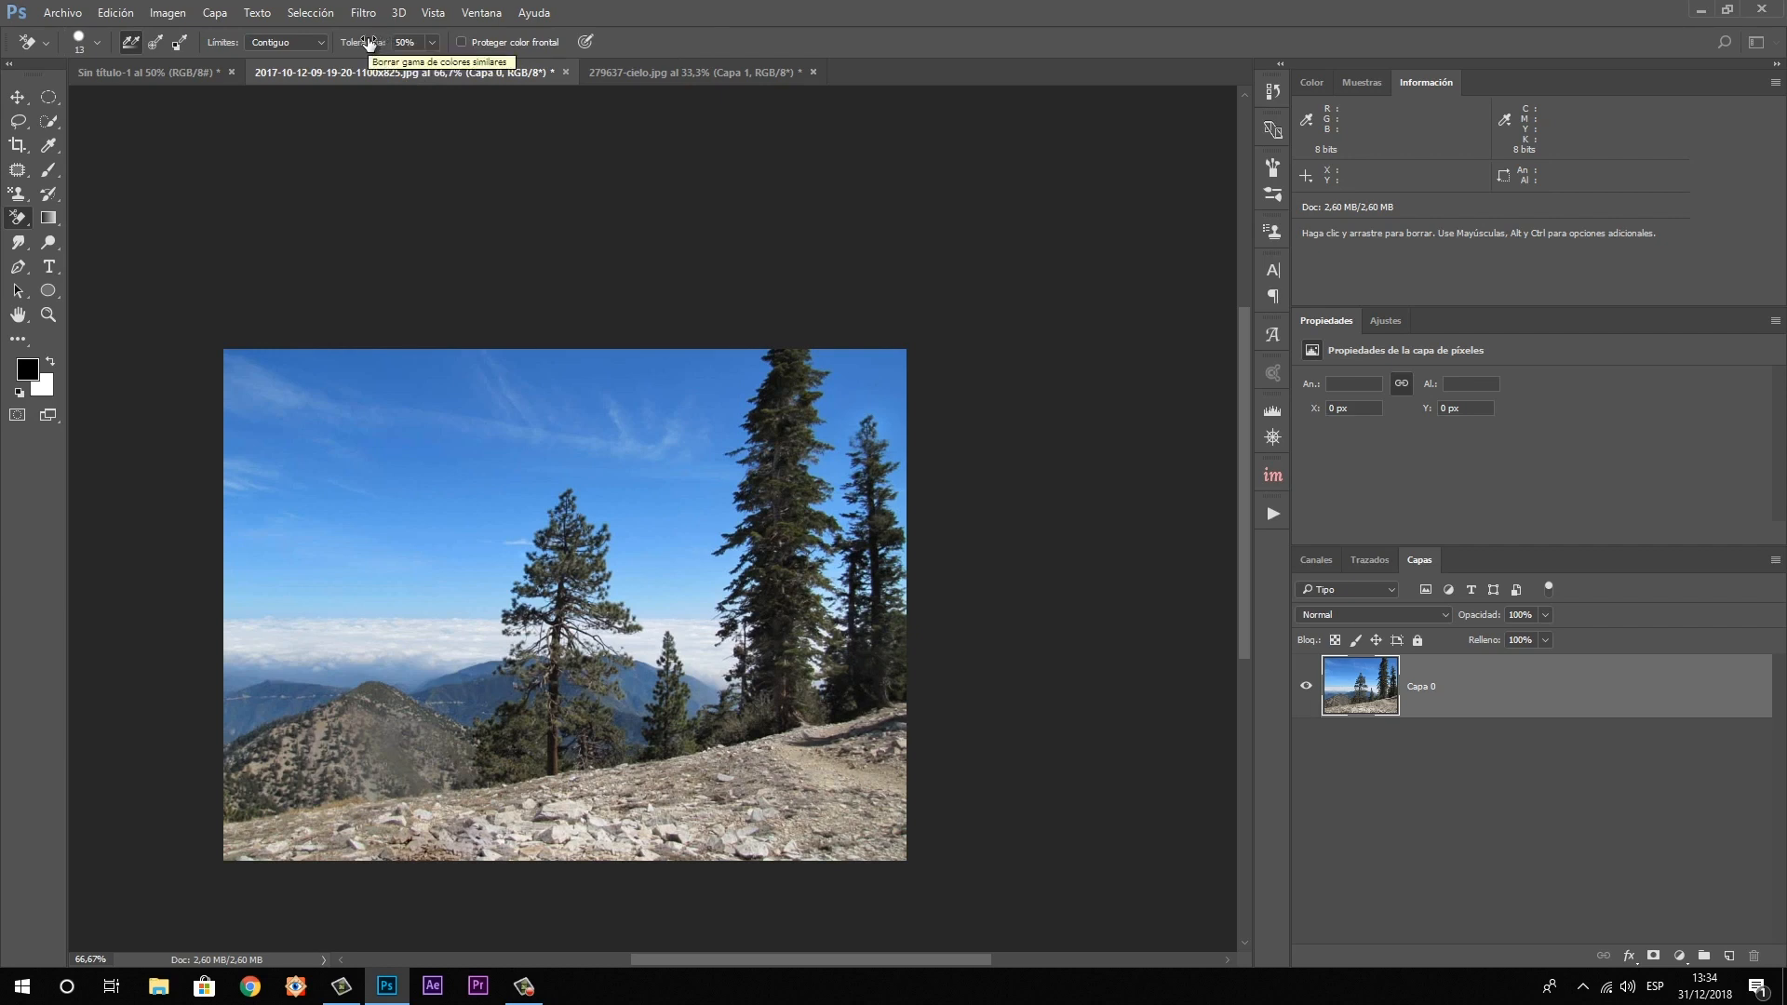
left_click(316, 41)
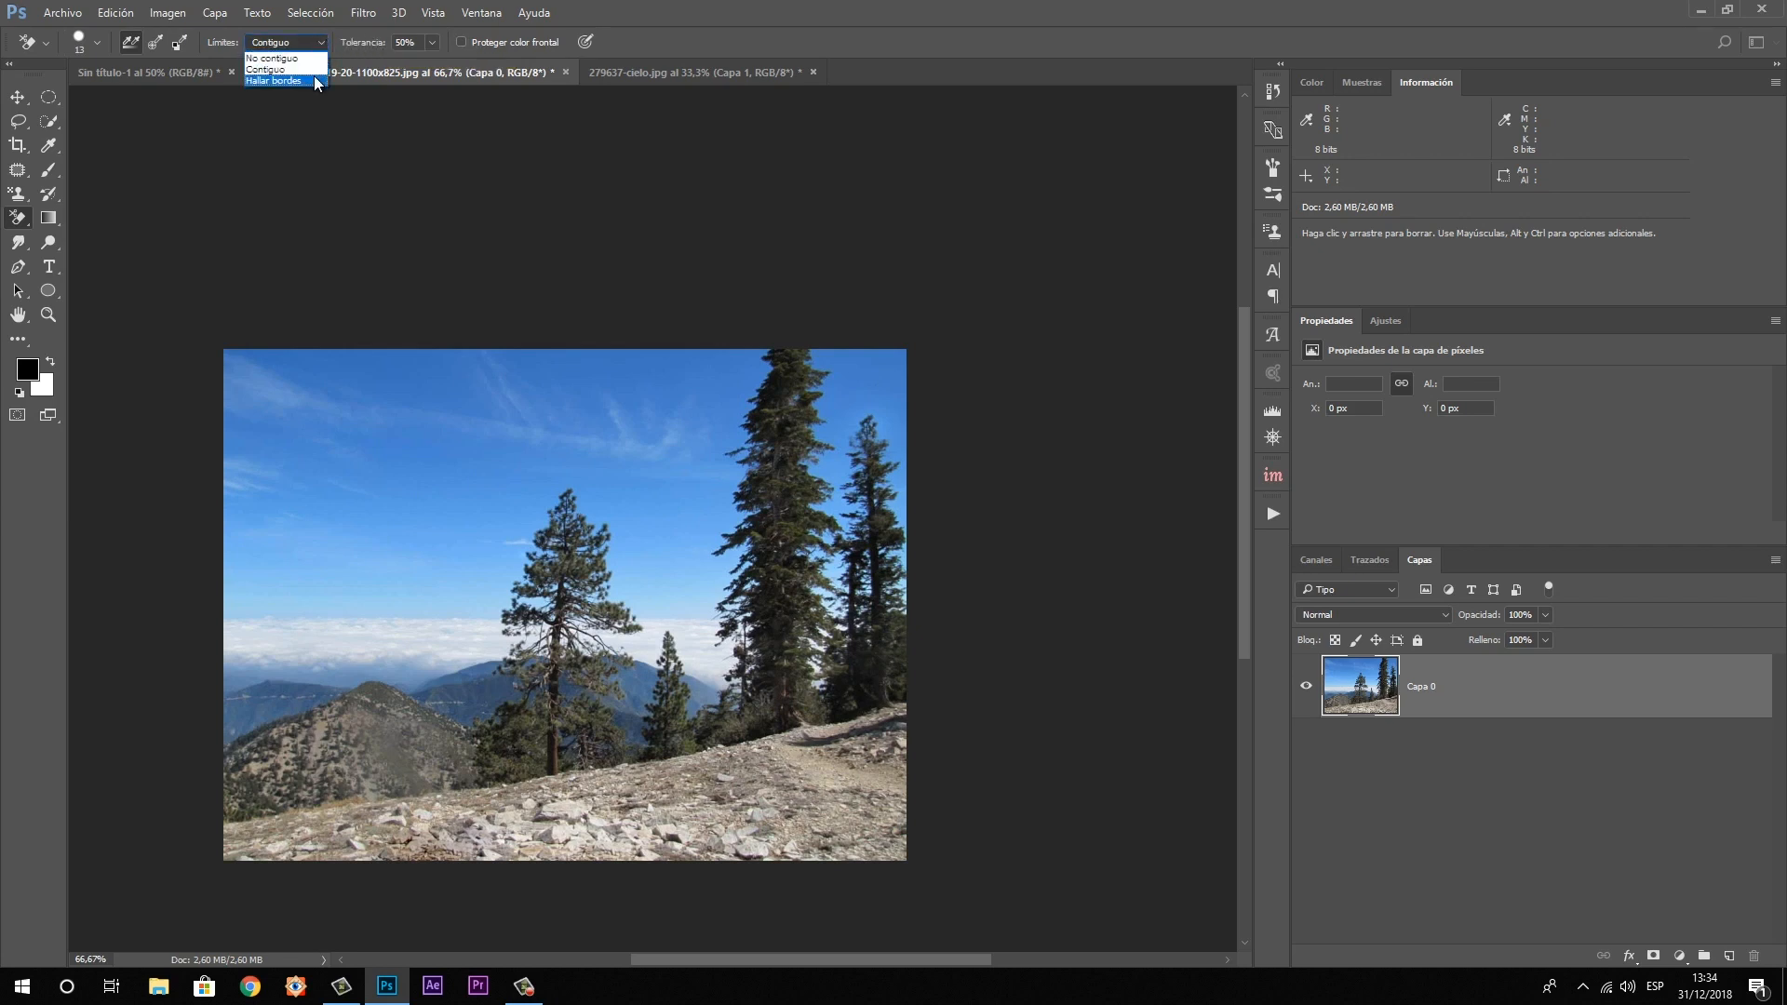
left_click(314, 77)
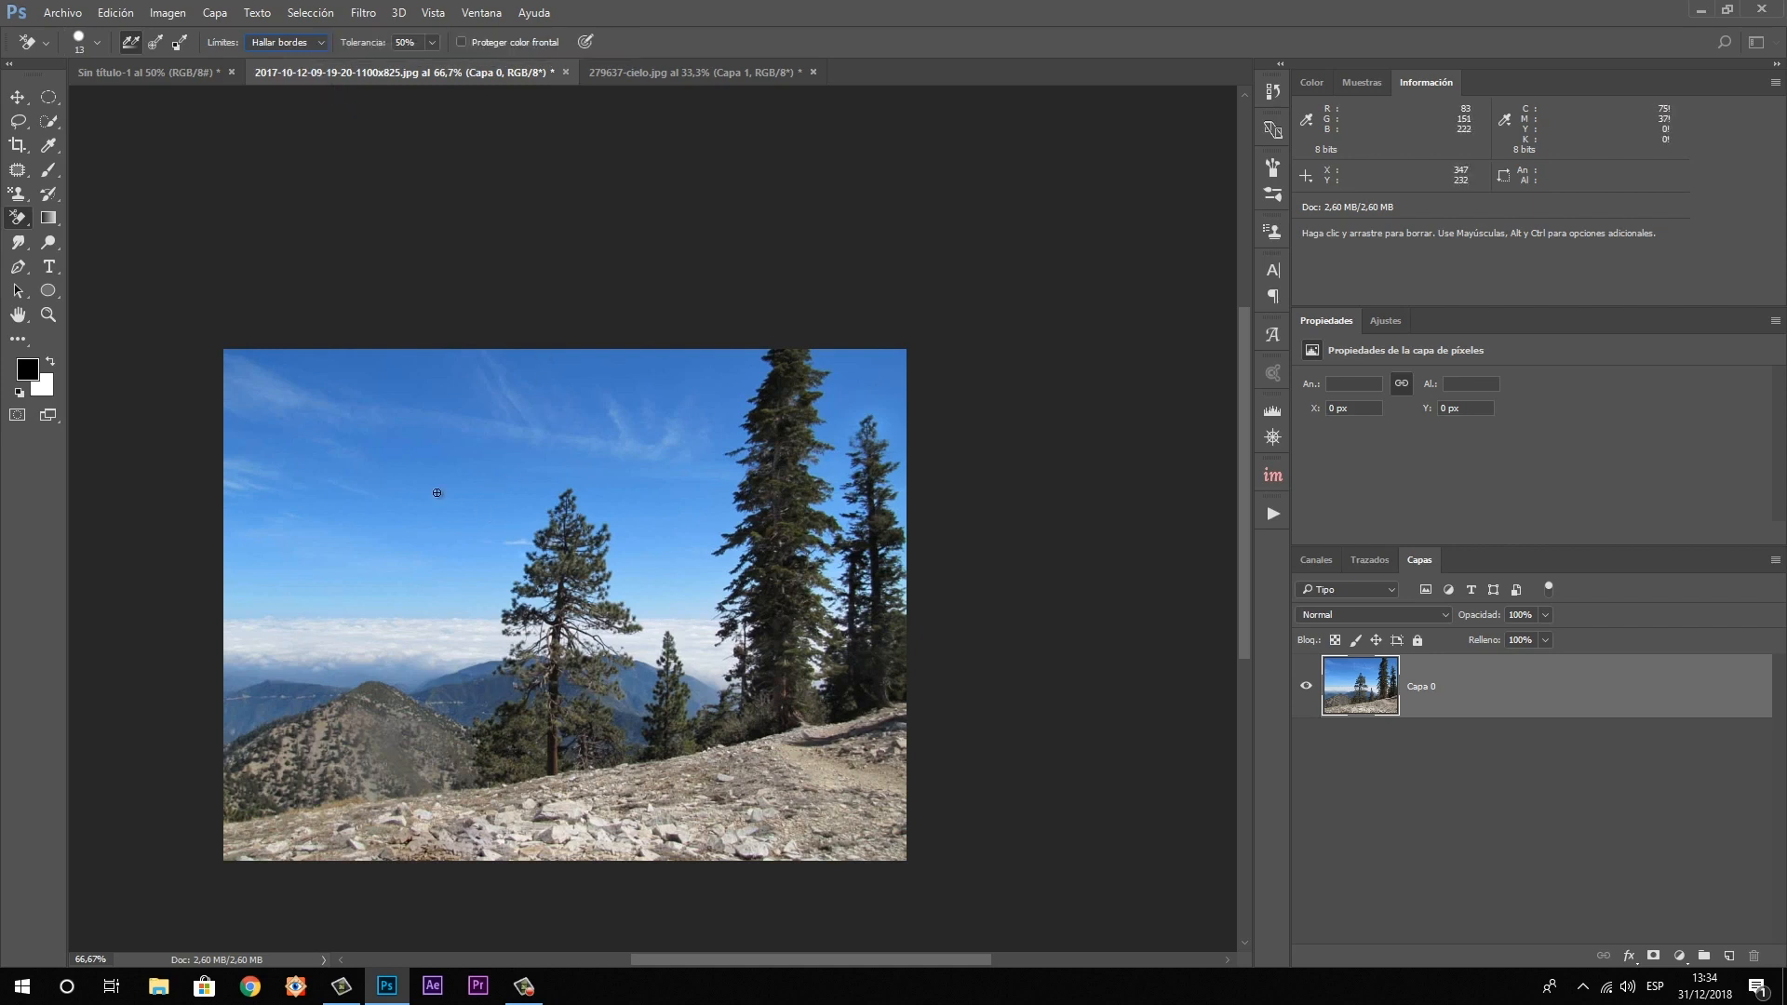
Enlarge the Background Eraser brush and try erasing the sky around the central pine's branches
left_click(46, 318)
left_click_drag(459, 499, 754, 498)
key("b")
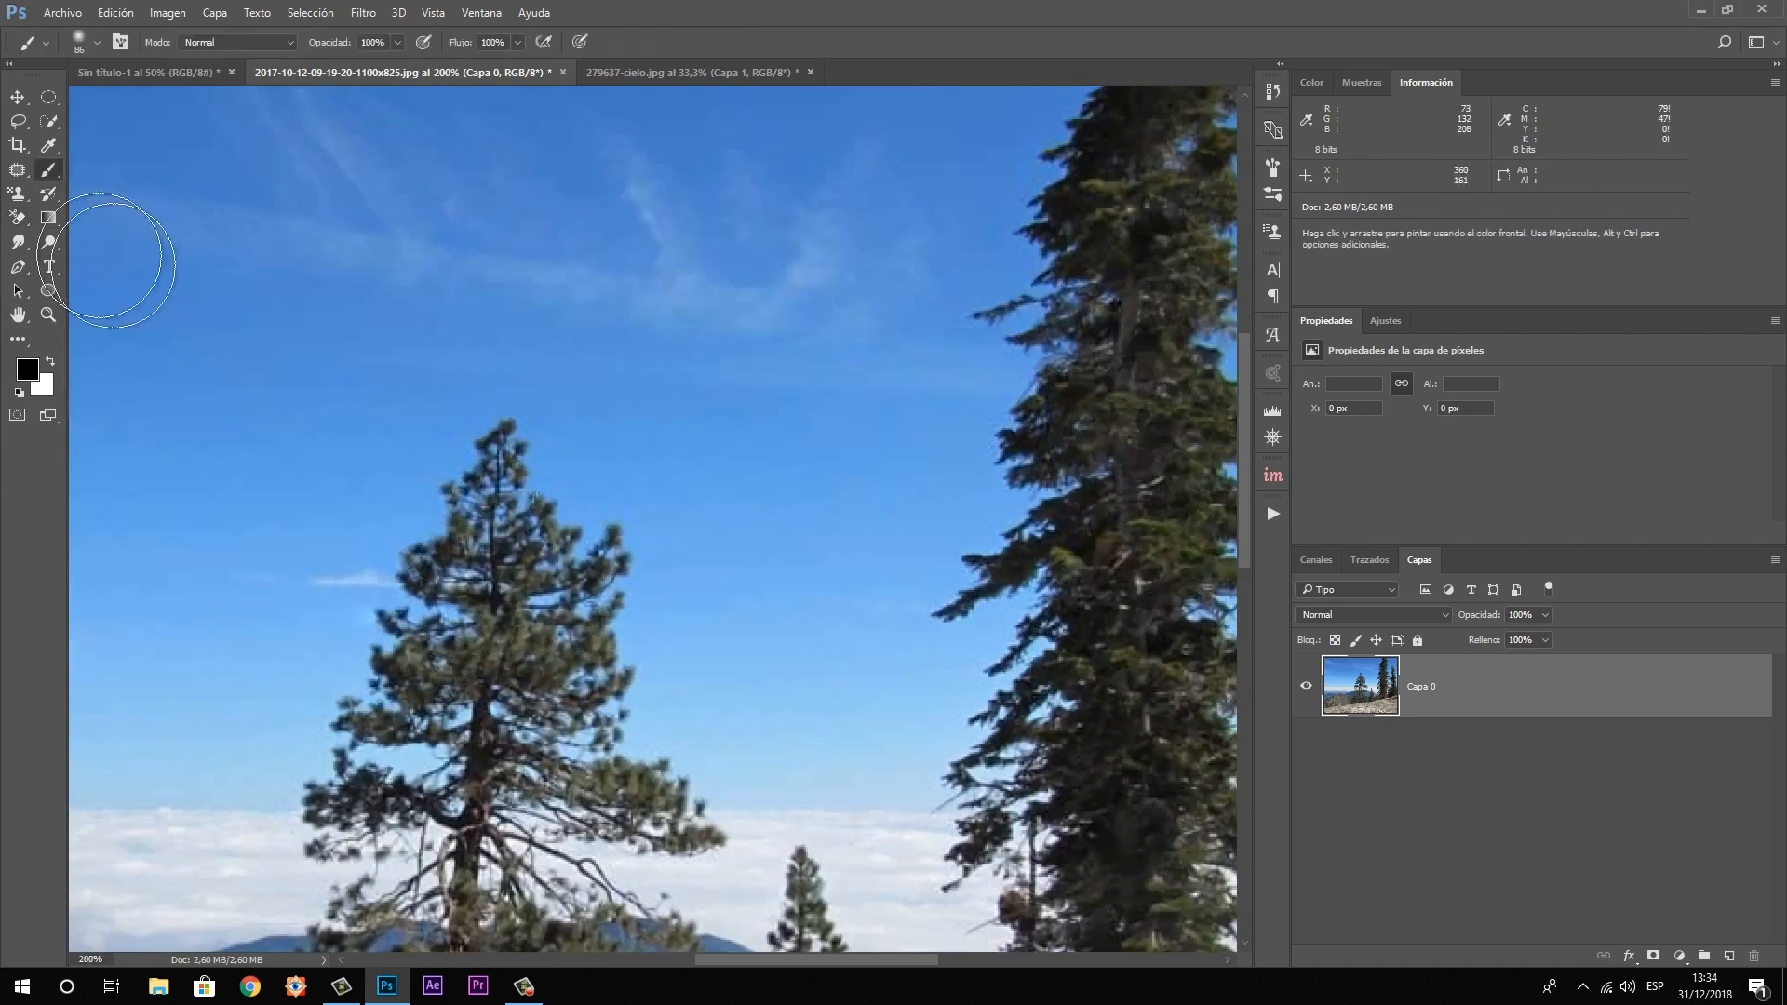
left_click(18, 217)
right_click(601, 439, "alt")
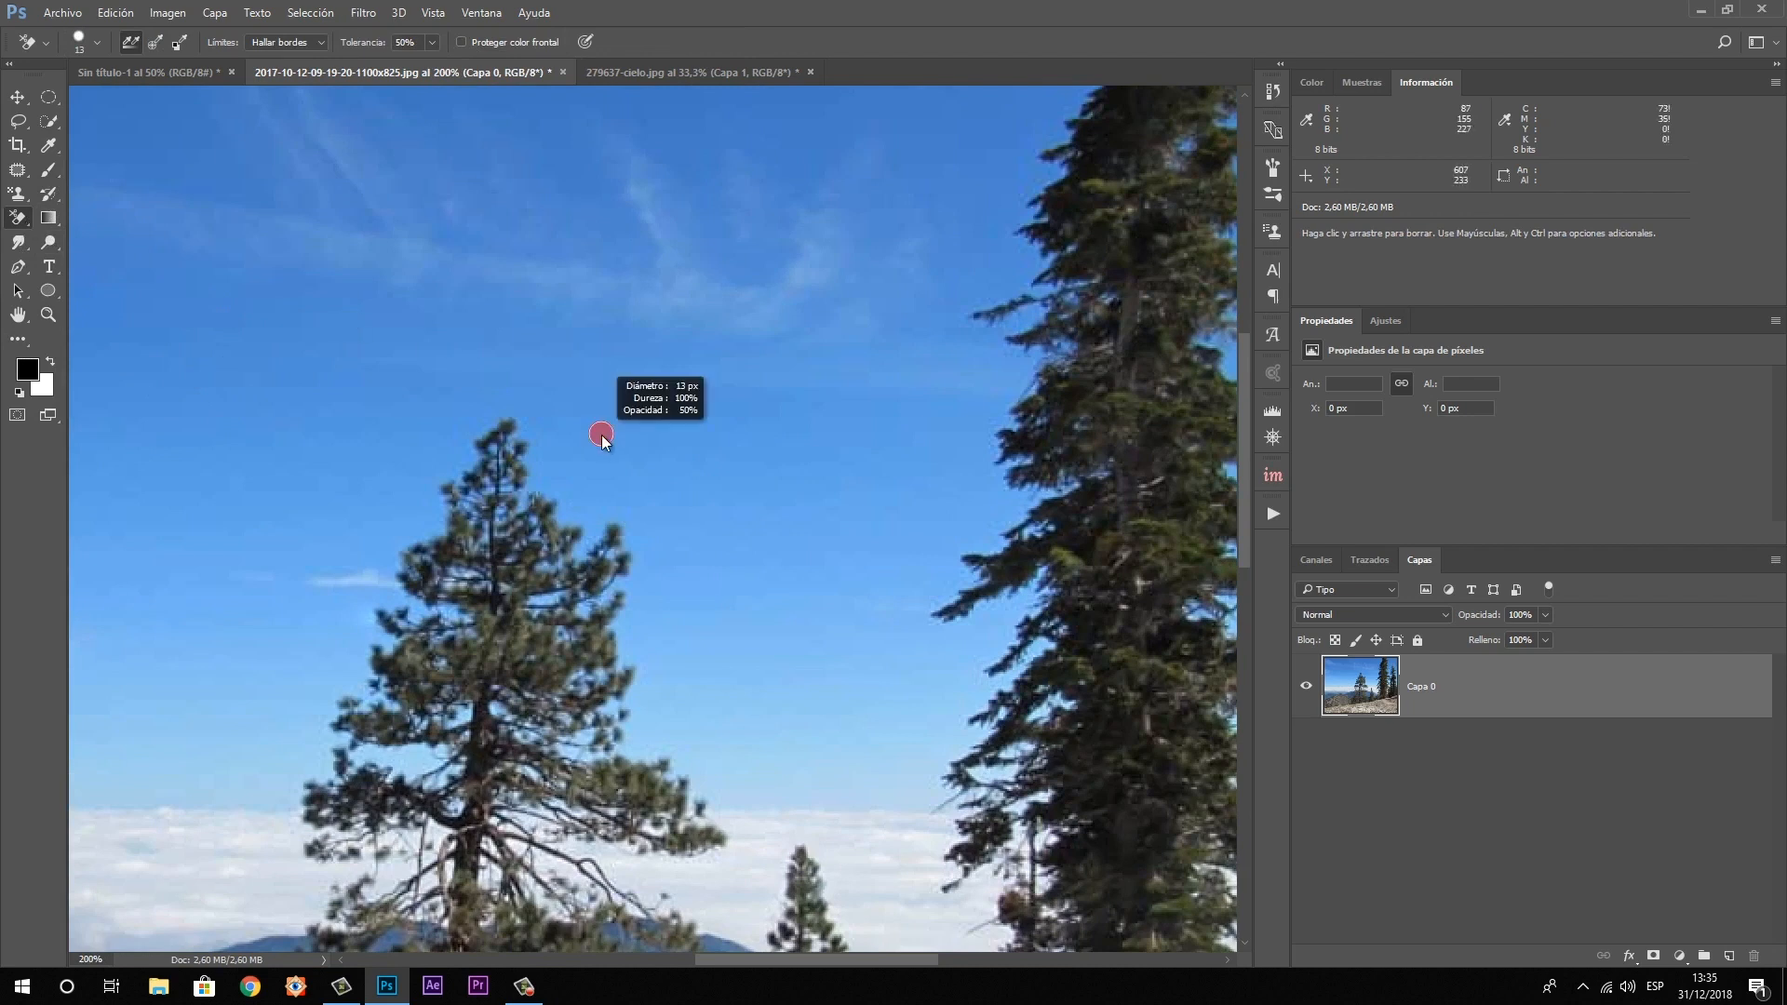
mouse_move(601, 439)
left_mouse_down()
mouse_move(638, 439)
mouse_move(623, 261)
left_mouse_up()
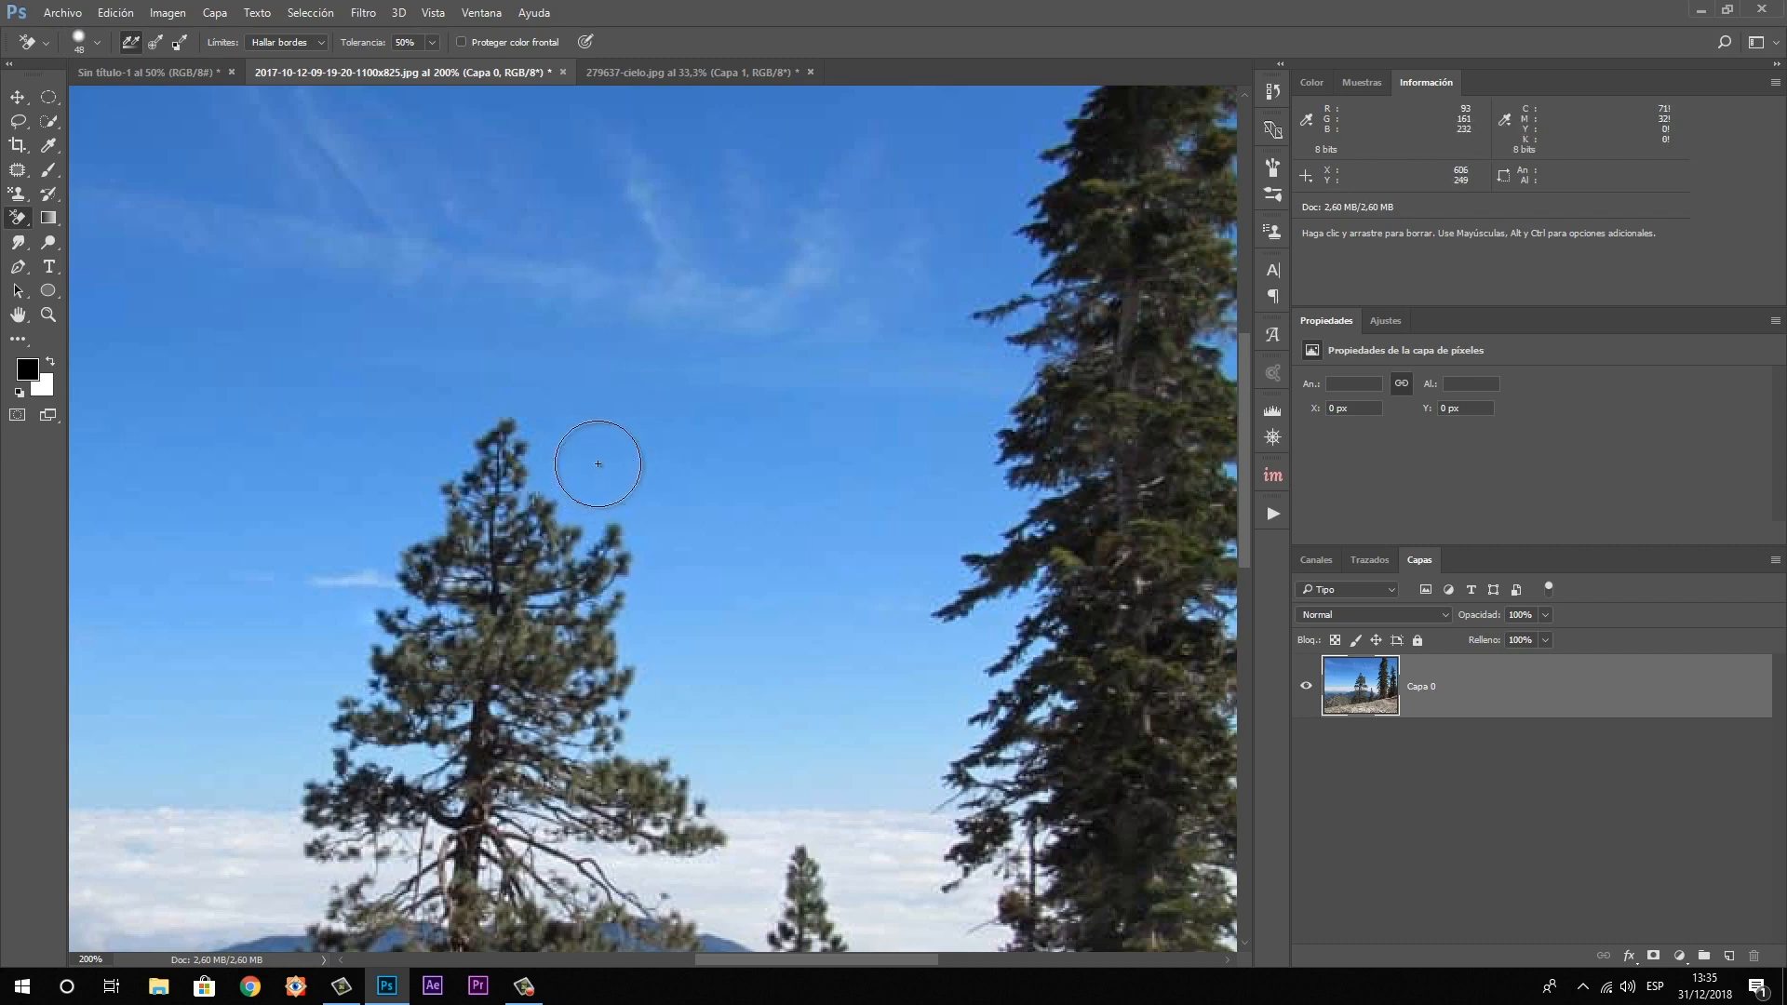
left_click(597, 464)
mouse_move(597, 463)
left_mouse_down()
mouse_move(574, 523)
mouse_move(578, 477)
mouse_move(569, 460)
mouse_move(542, 477)
mouse_move(549, 428)
mouse_move(529, 403)
mouse_move(554, 393)
mouse_move(634, 454)
mouse_move(645, 512)
mouse_move(620, 562)
mouse_move(633, 494)
mouse_move(545, 406)
mouse_move(488, 388)
mouse_move(463, 407)
mouse_move(379, 558)
mouse_move(385, 600)
mouse_move(305, 730)
left_mouse_up()
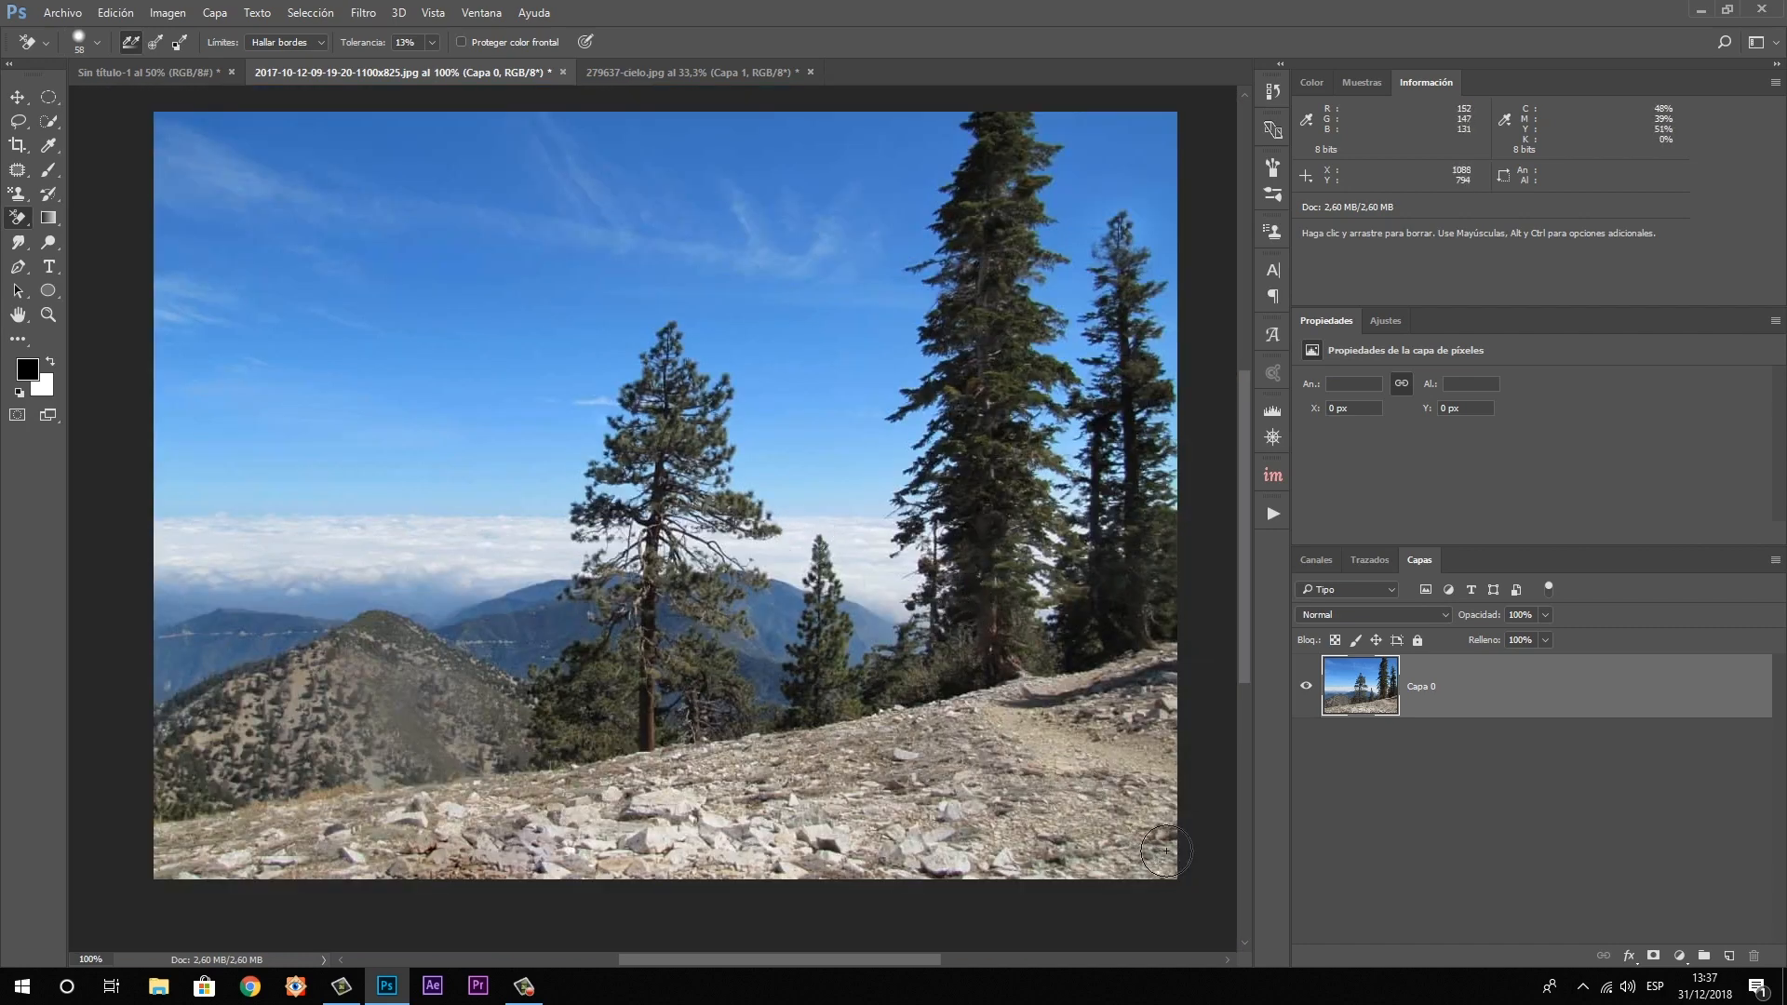
Try erasing the rocky ground across the whole foreground with the Background Eraser, using a 58 px brush and 25% tolerance
mouse_move(1165, 844)
left_mouse_down()
mouse_move(1146, 879)
mouse_move(1154, 818)
mouse_move(1108, 857)
mouse_move(1118, 888)
mouse_move(1159, 874)
mouse_move(1172, 893)
mouse_move(1161, 736)
mouse_move(973, 807)
mouse_move(1185, 714)
mouse_move(1131, 765)
mouse_move(1174, 817)
mouse_move(1090, 885)
mouse_move(1048, 821)
mouse_move(1095, 751)
mouse_move(1042, 749)
mouse_move(1166, 676)
mouse_move(1048, 725)
mouse_move(1030, 705)
mouse_move(961, 724)
mouse_move(969, 760)
left_mouse_up()
mouse_move(965, 790)
left_mouse_down()
mouse_move(898, 873)
mouse_move(1199, 805)
mouse_move(1156, 770)
left_mouse_up()
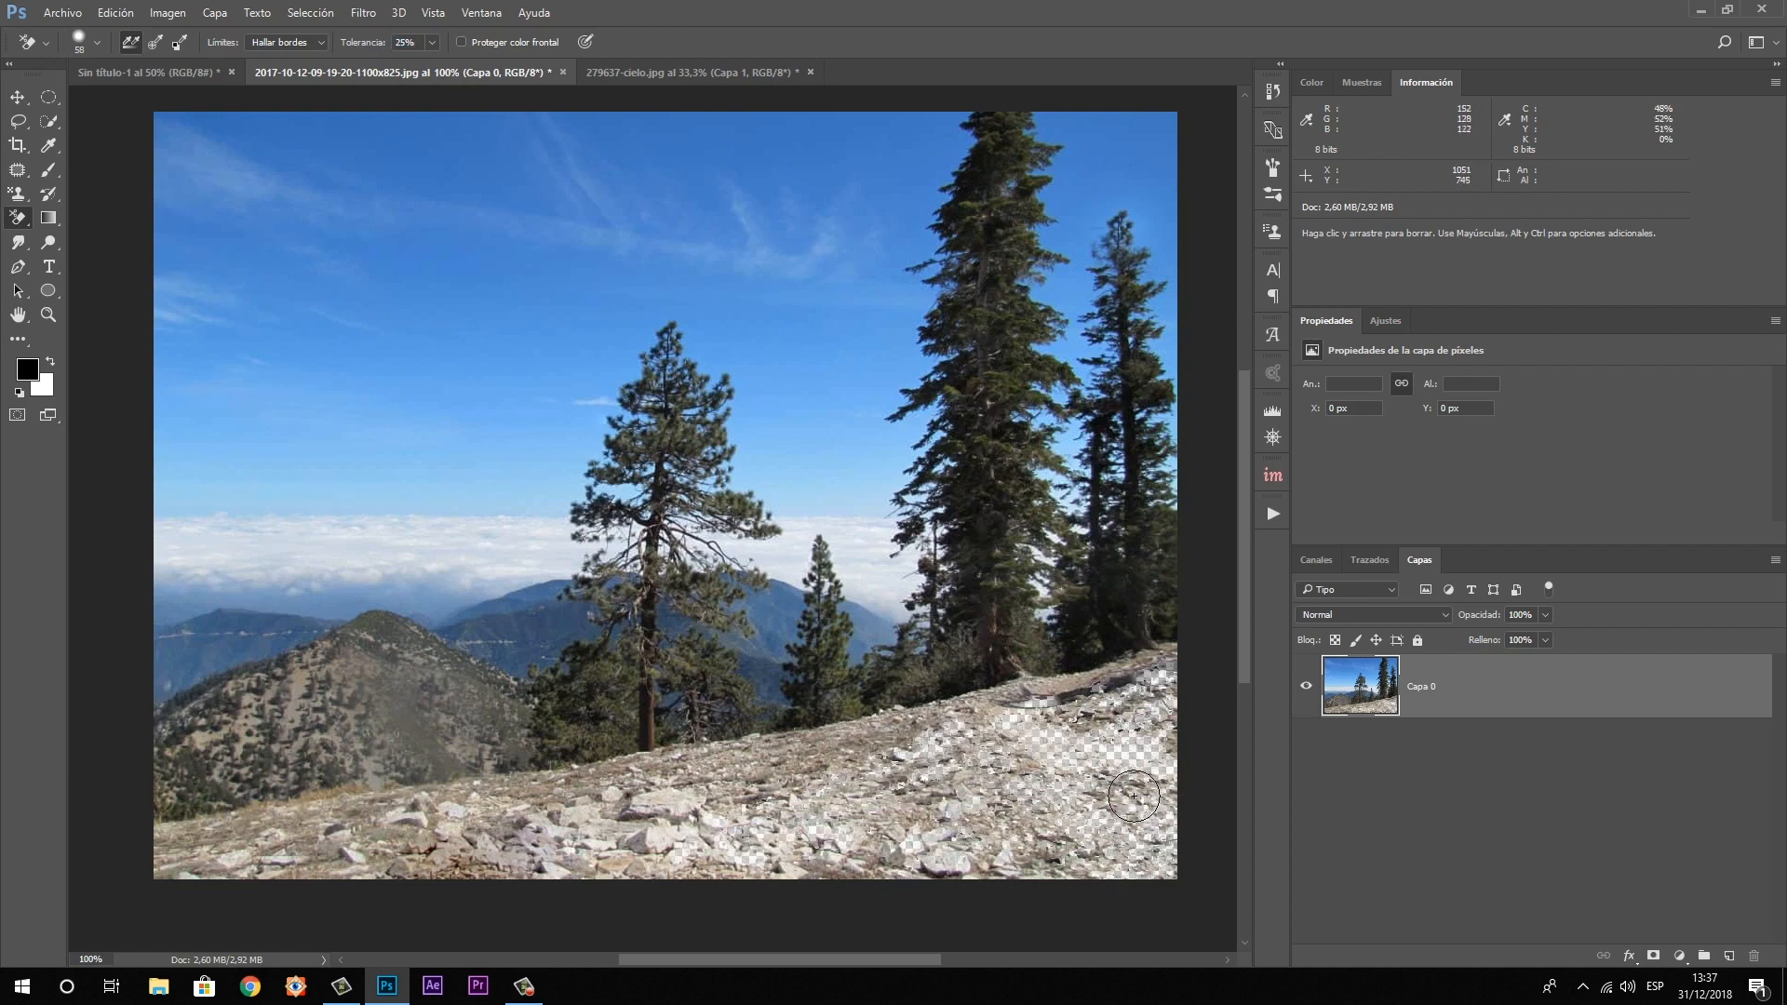
mouse_move(1180, 740)
left_mouse_down()
mouse_move(1090, 881)
mouse_move(1191, 788)
mouse_move(997, 863)
mouse_move(814, 892)
mouse_move(838, 764)
mouse_move(399, 877)
mouse_move(503, 842)
mouse_move(226, 867)
mouse_move(282, 843)
mouse_move(183, 848)
mouse_move(179, 832)
mouse_move(466, 800)
mouse_move(490, 812)
mouse_move(209, 857)
mouse_move(664, 878)
mouse_move(774, 764)
mouse_move(541, 809)
mouse_move(623, 764)
mouse_move(446, 805)
mouse_move(493, 815)
mouse_move(867, 726)
mouse_move(644, 767)
mouse_move(710, 749)
mouse_move(672, 756)
mouse_move(1127, 681)
mouse_move(1148, 663)
mouse_move(1093, 685)
mouse_move(1177, 651)
mouse_move(1088, 688)
mouse_move(1145, 670)
mouse_move(1107, 726)
mouse_move(1140, 707)
mouse_move(1061, 730)
mouse_move(1089, 705)
mouse_move(978, 710)
mouse_move(768, 758)
mouse_move(170, 830)
left_mouse_up()
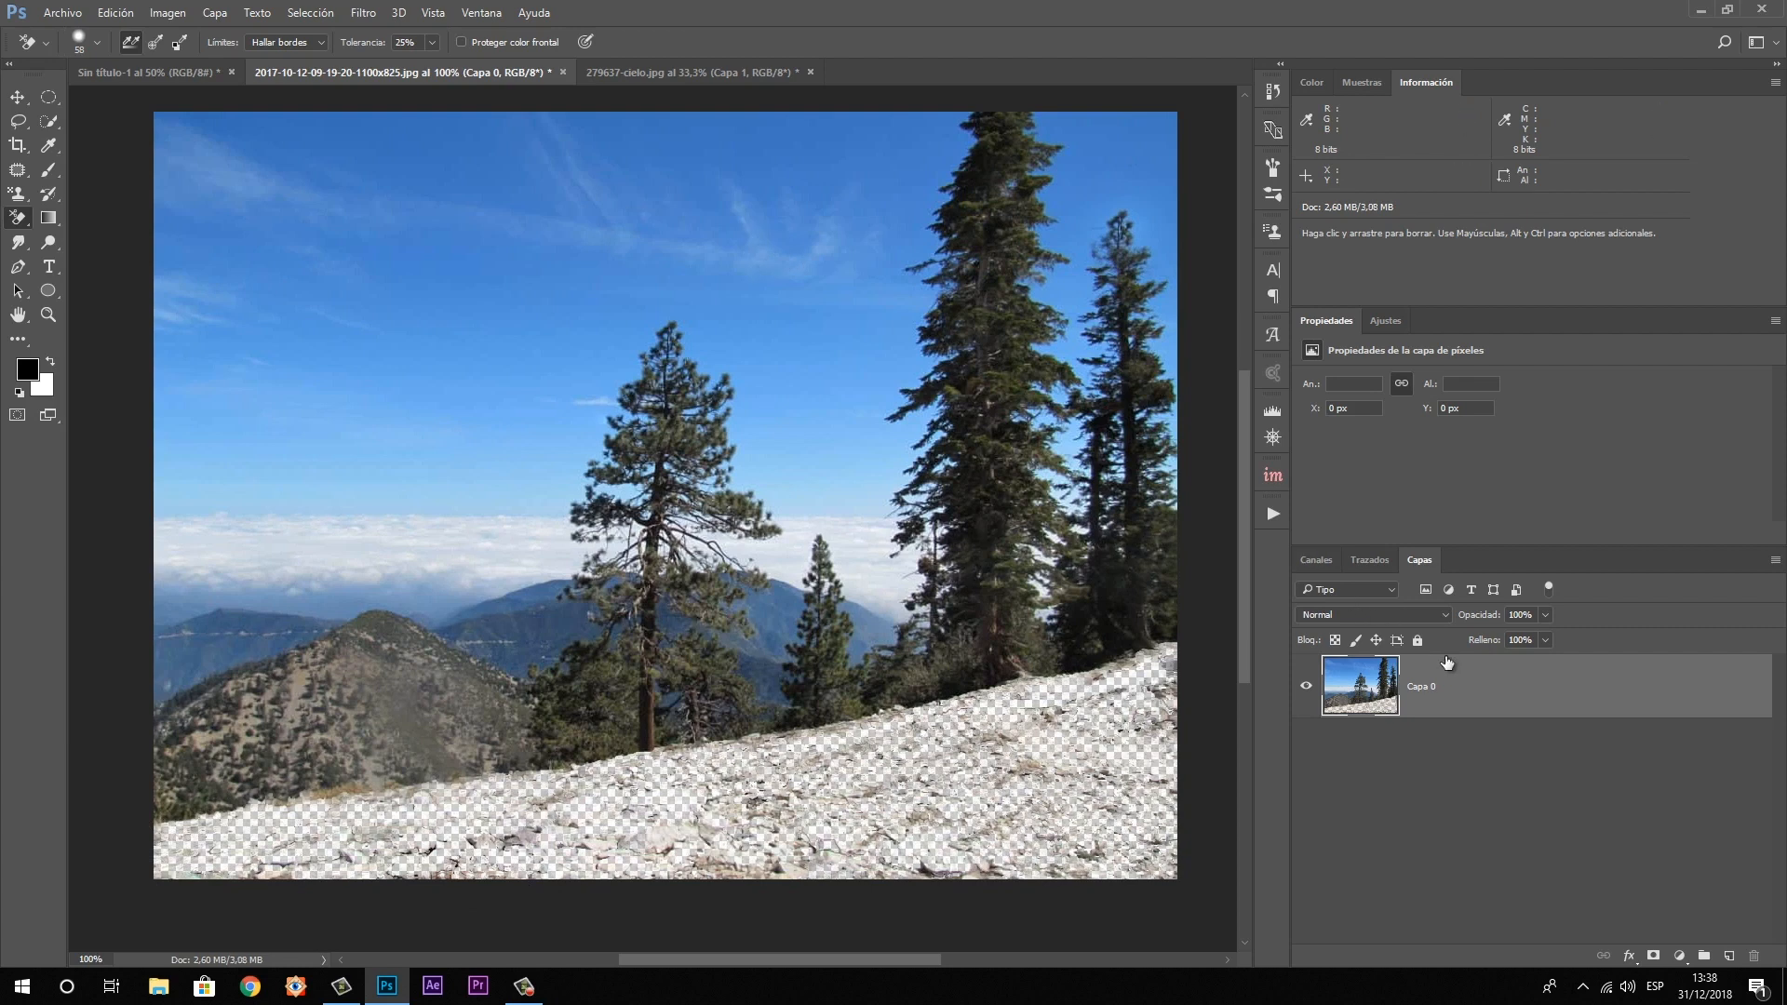
Switch to the blank Sin título-1 document and activate the Gradient tool
right_click(21, 217)
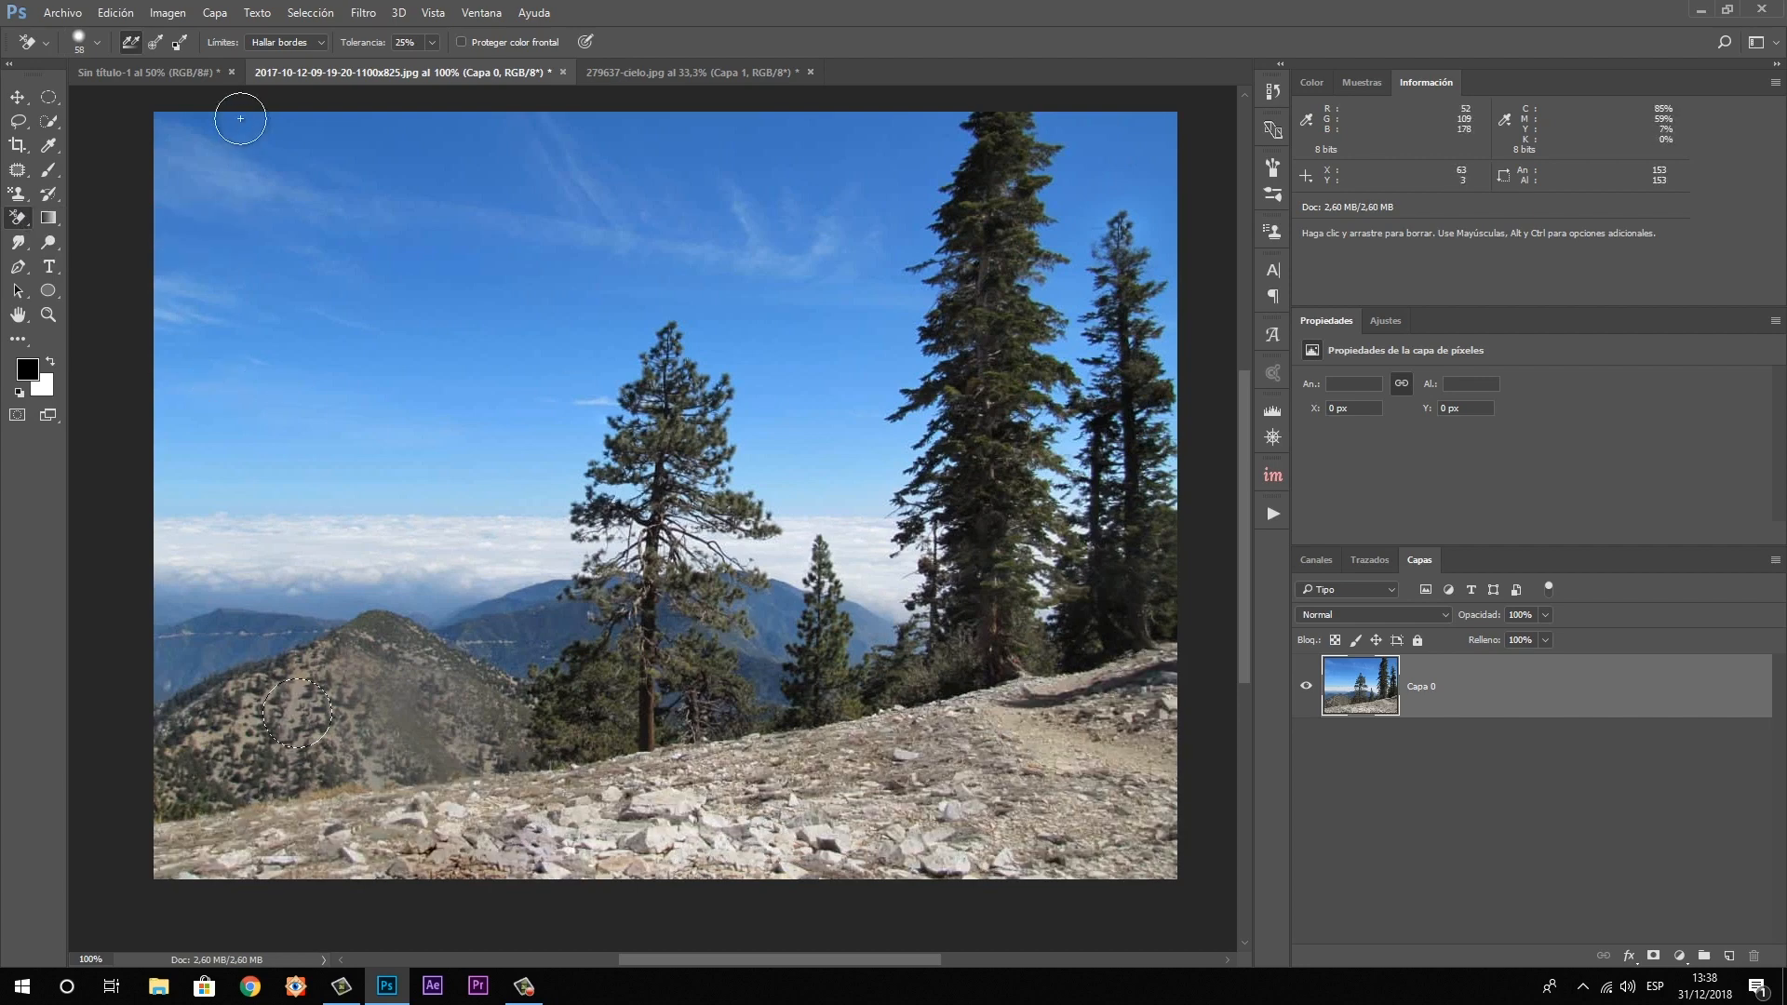
left_click(166, 78)
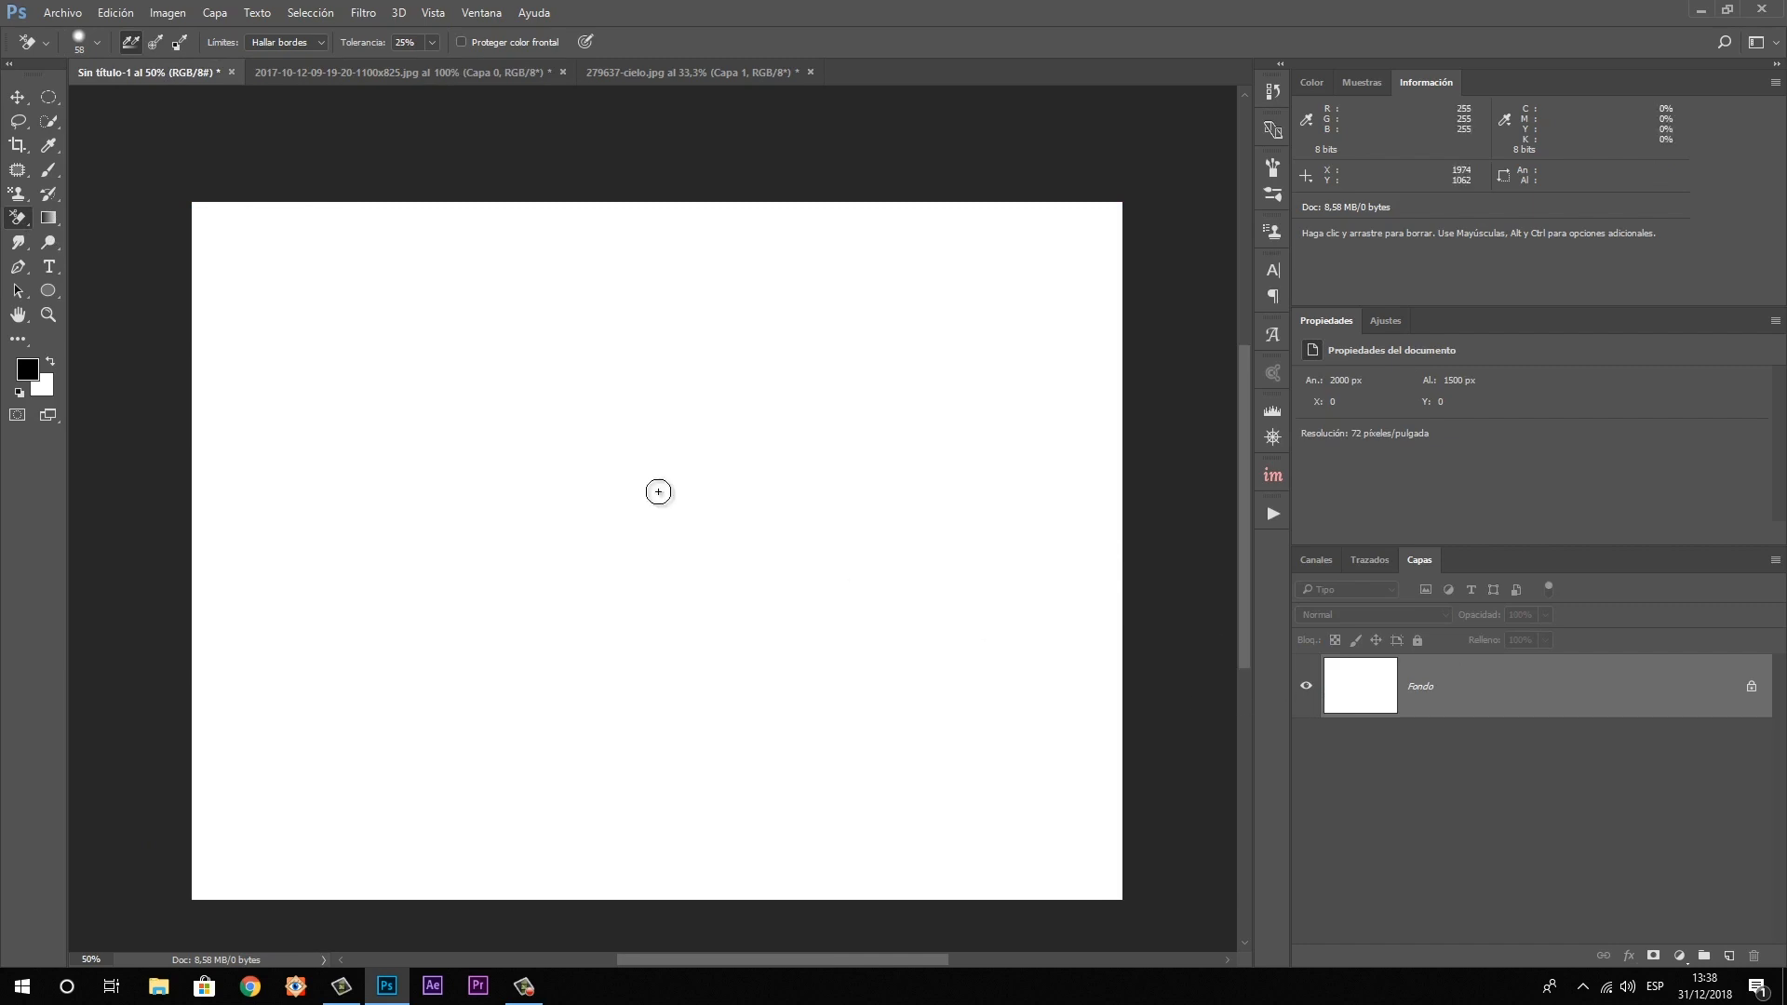
left_click(47, 219)
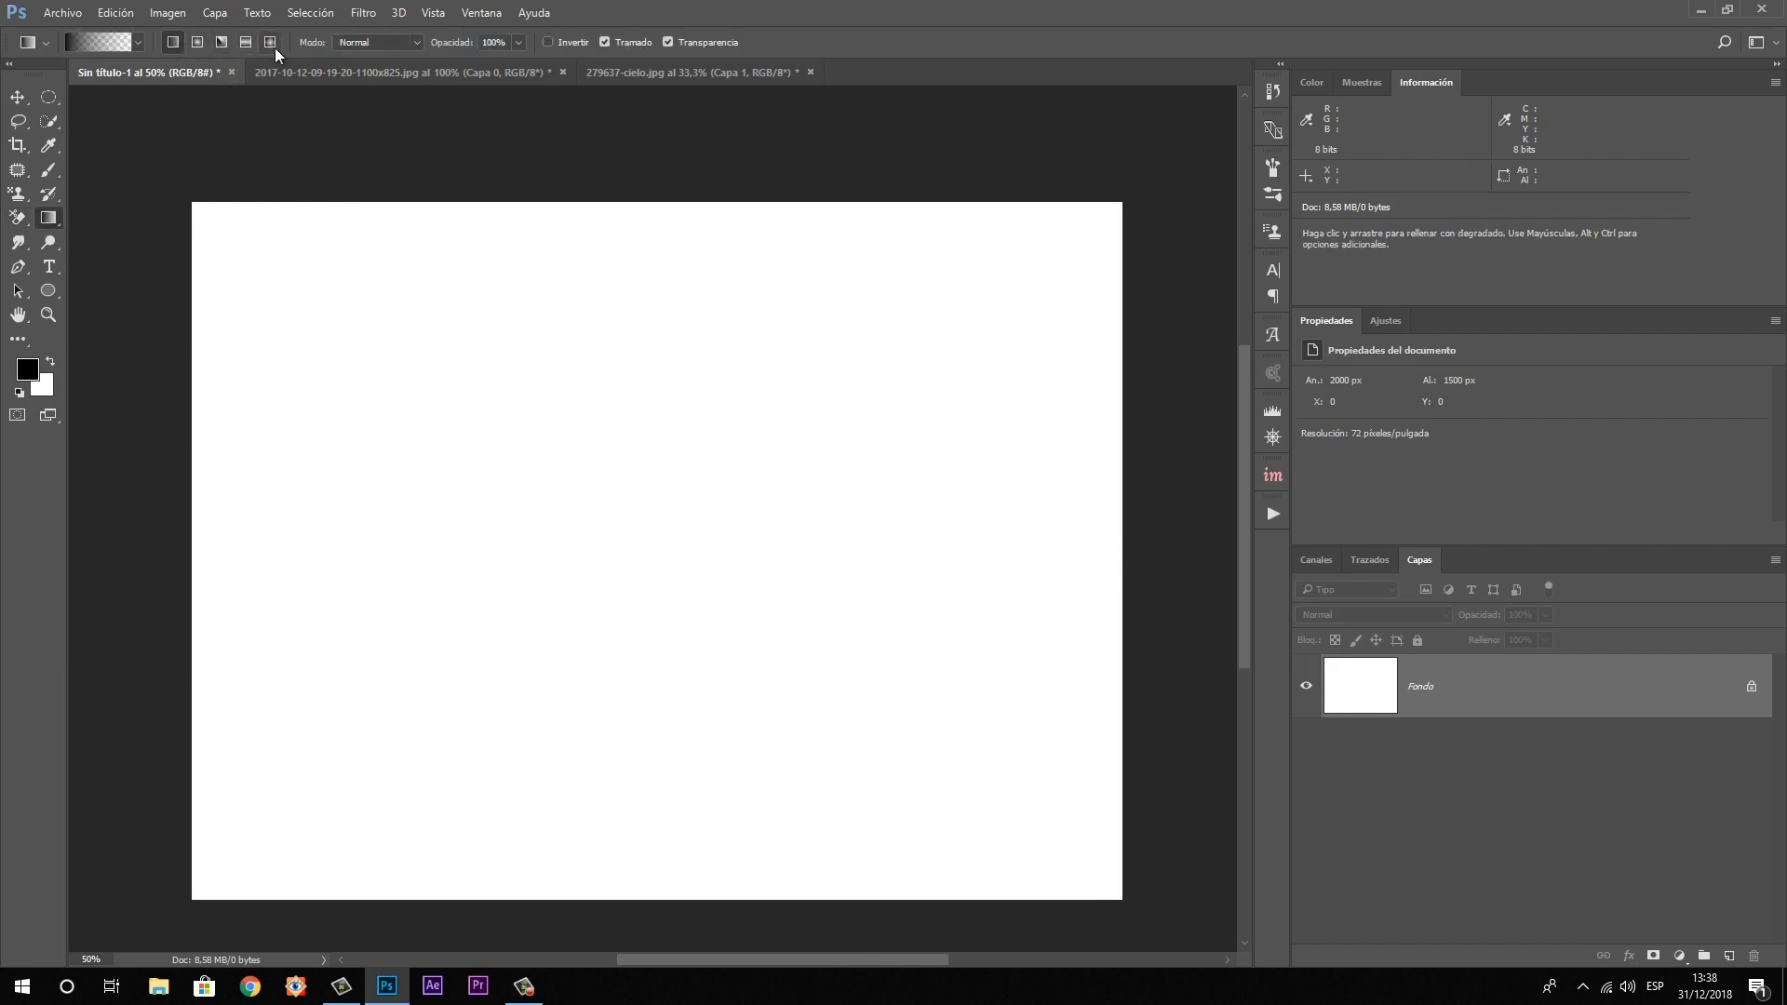
Choose the foreground-to-background gradient preset and set the background colour to bright red
left_click(136, 44)
left_click(49, 86)
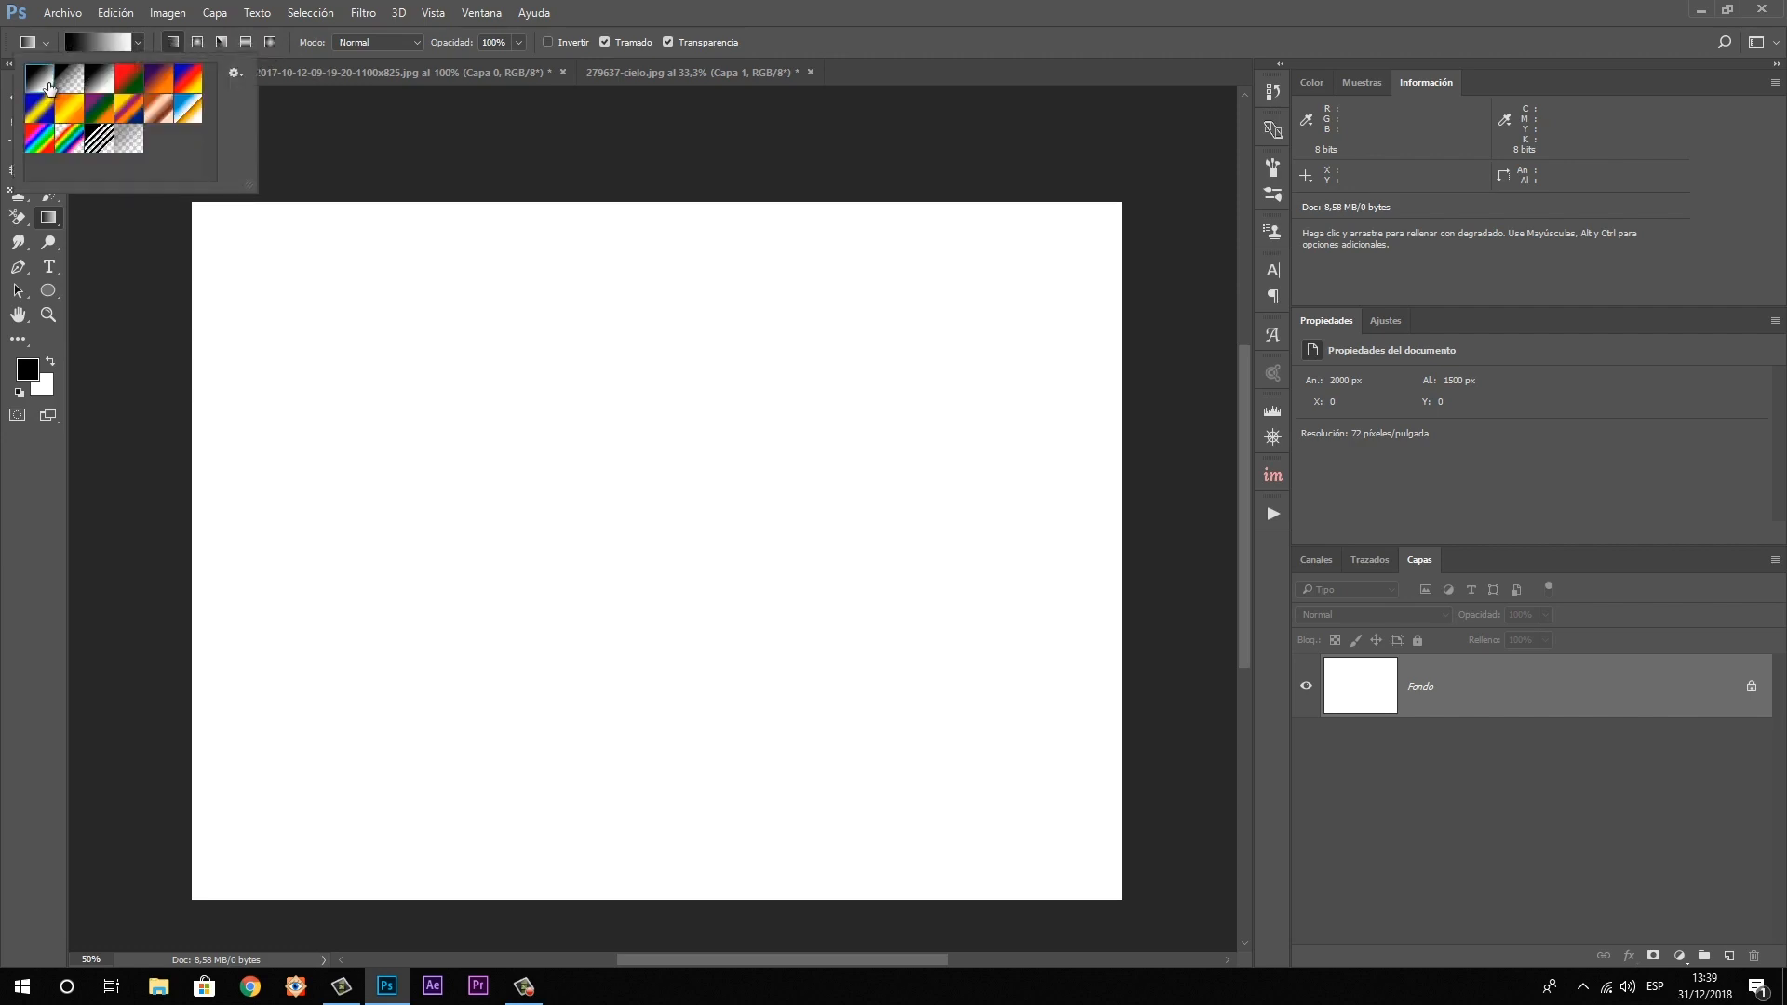
left_click(348, 26)
left_click(52, 391)
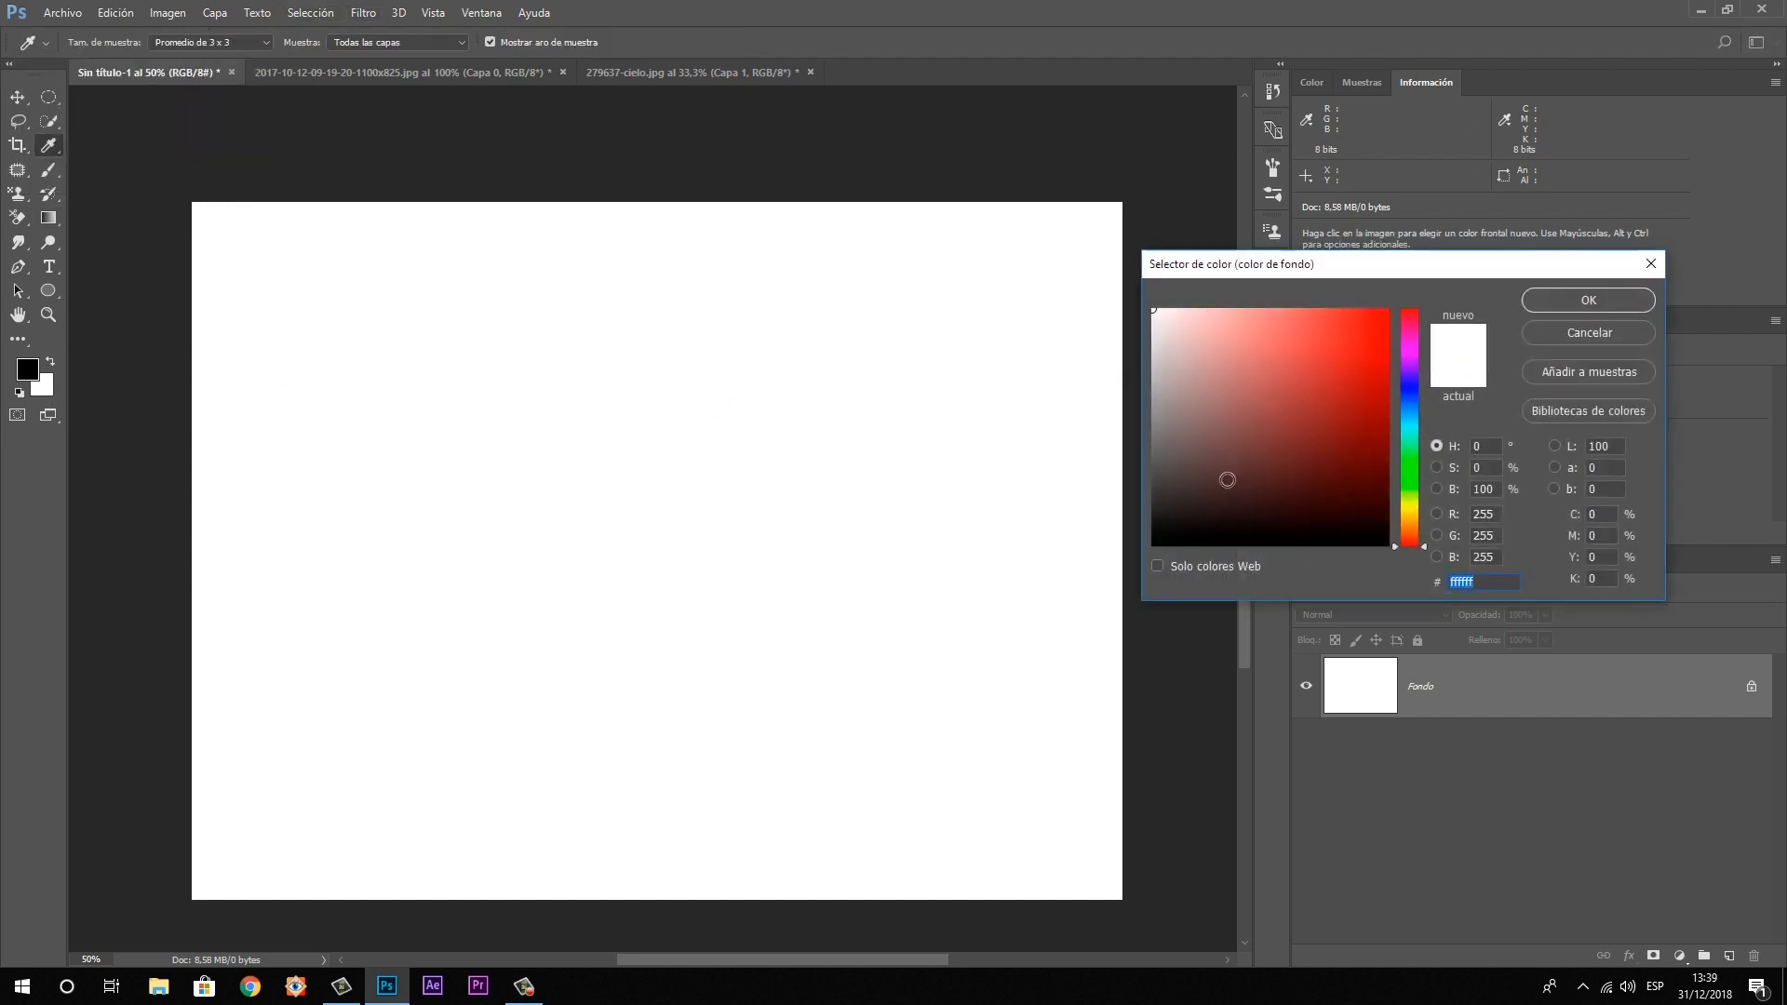
left_click(1347, 406)
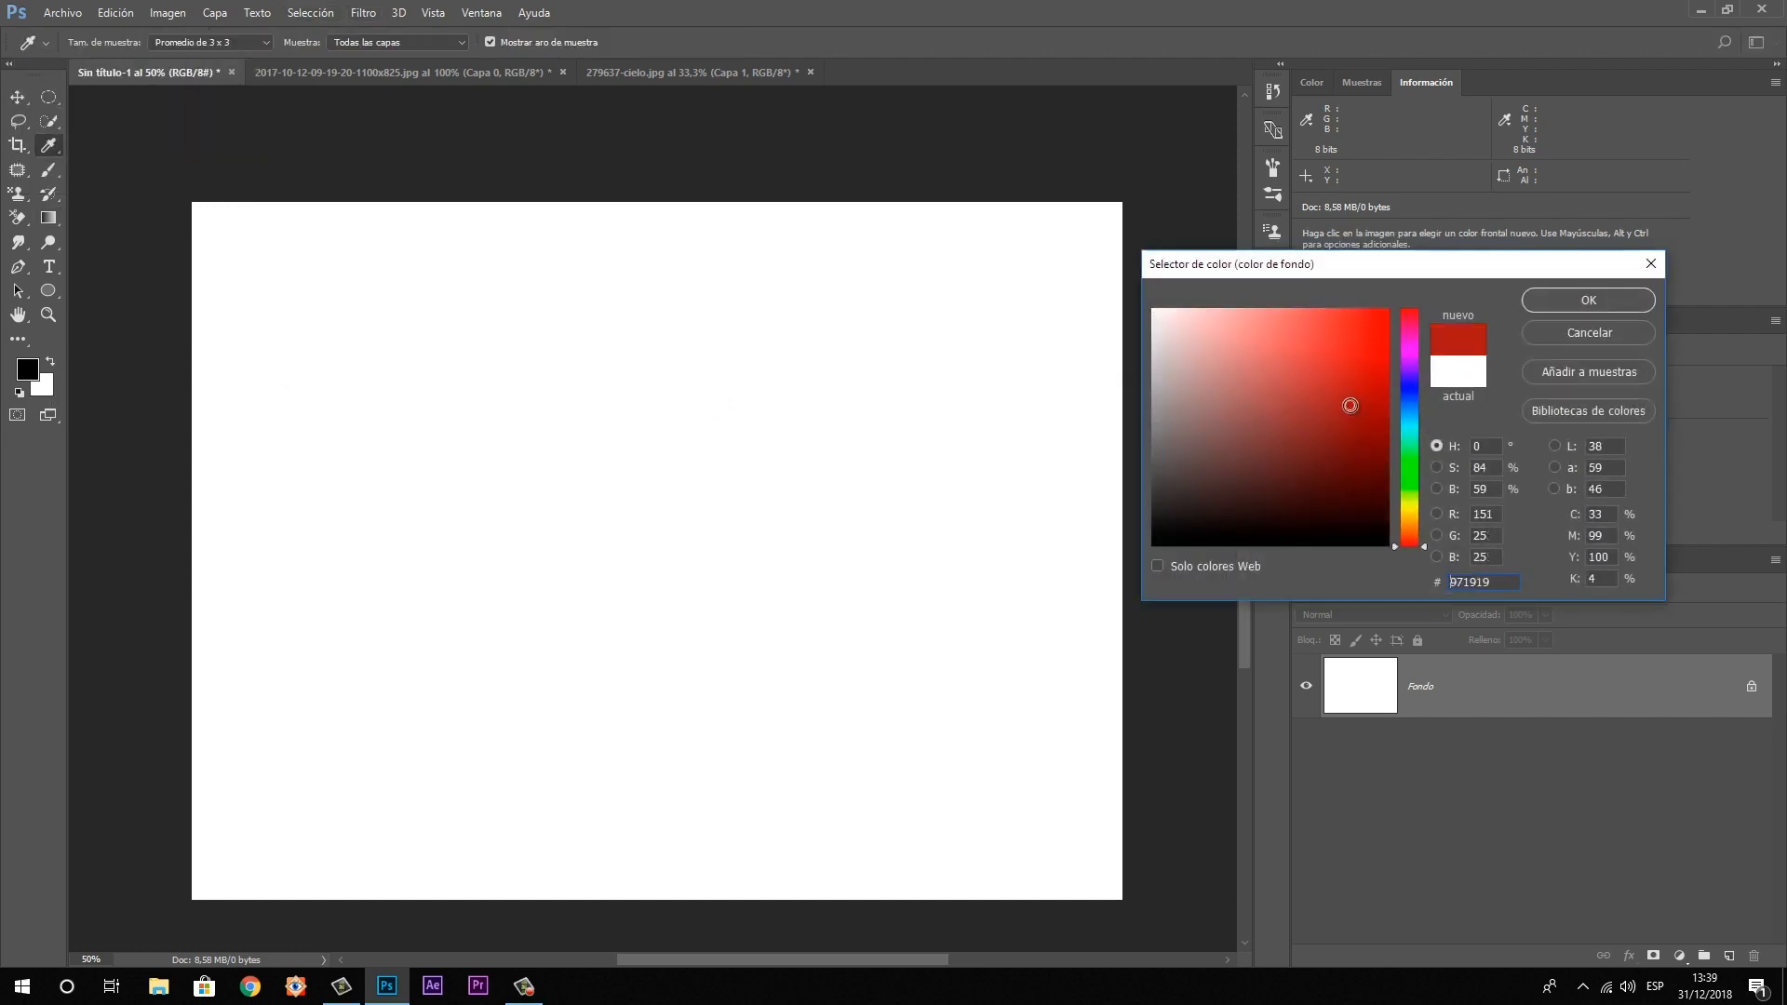
left_click(1620, 304)
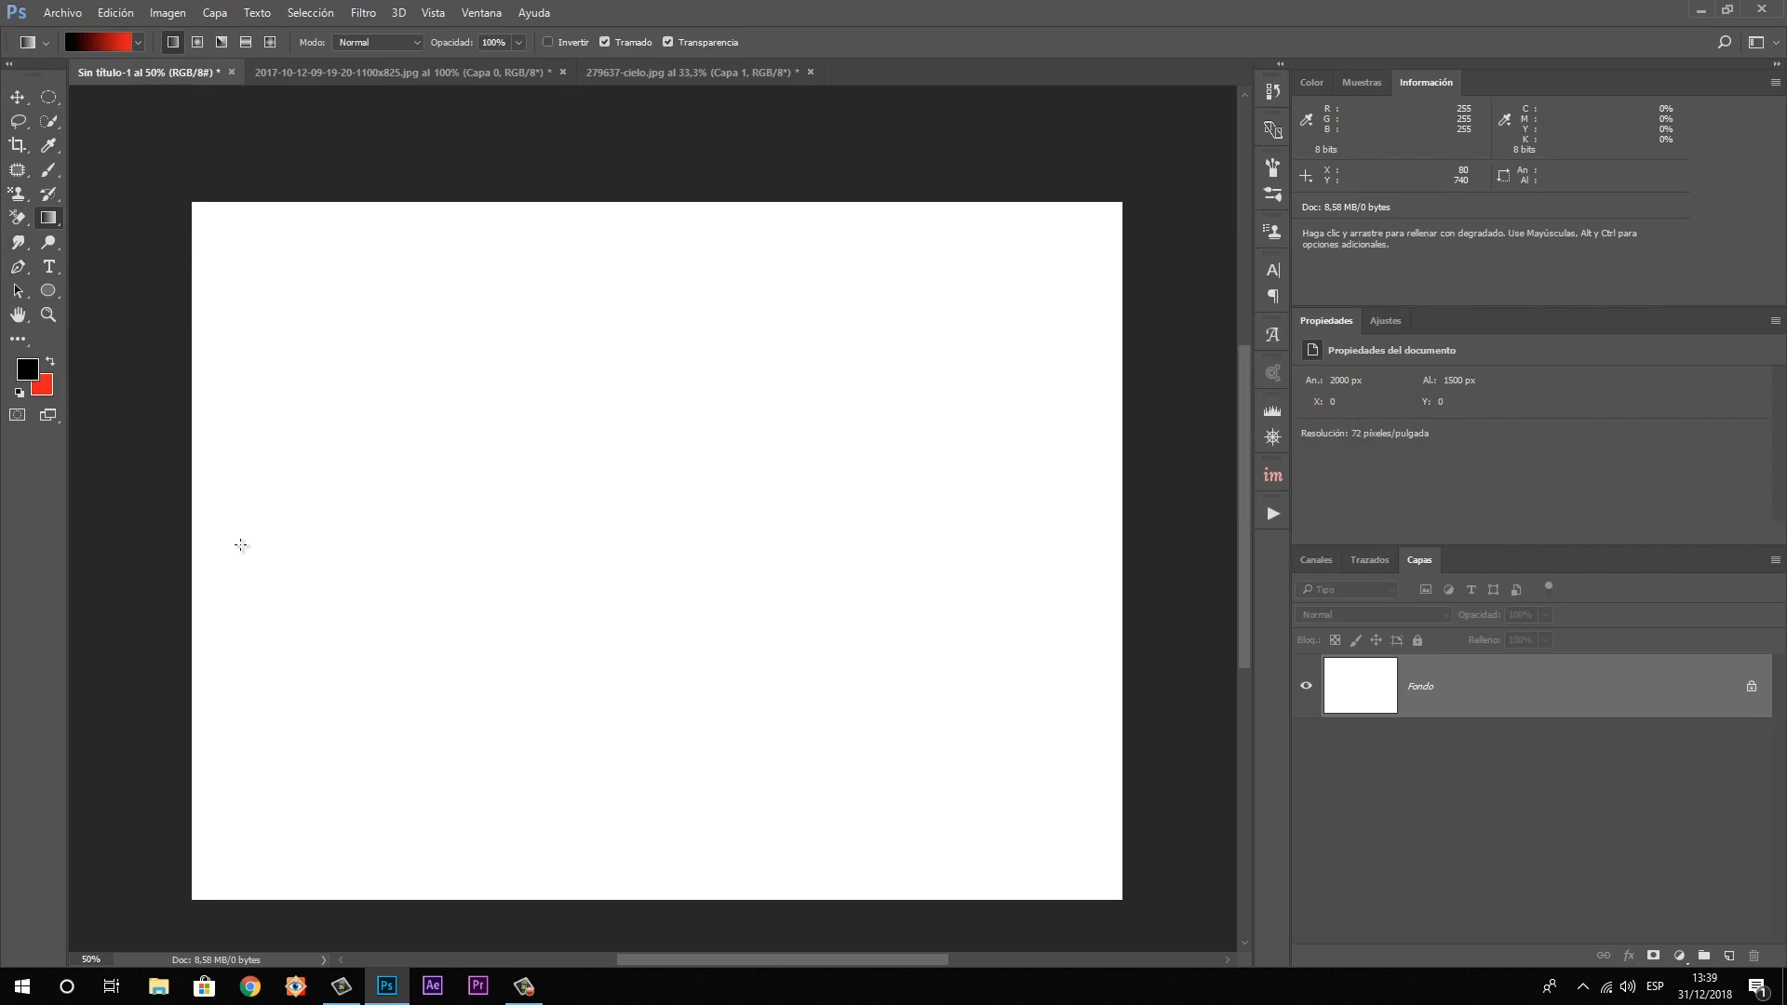
Try a horizontal black-to-red linear gradient across the full width of the blank canvas, and undo it
left_click_drag(229, 545, 428, 259)
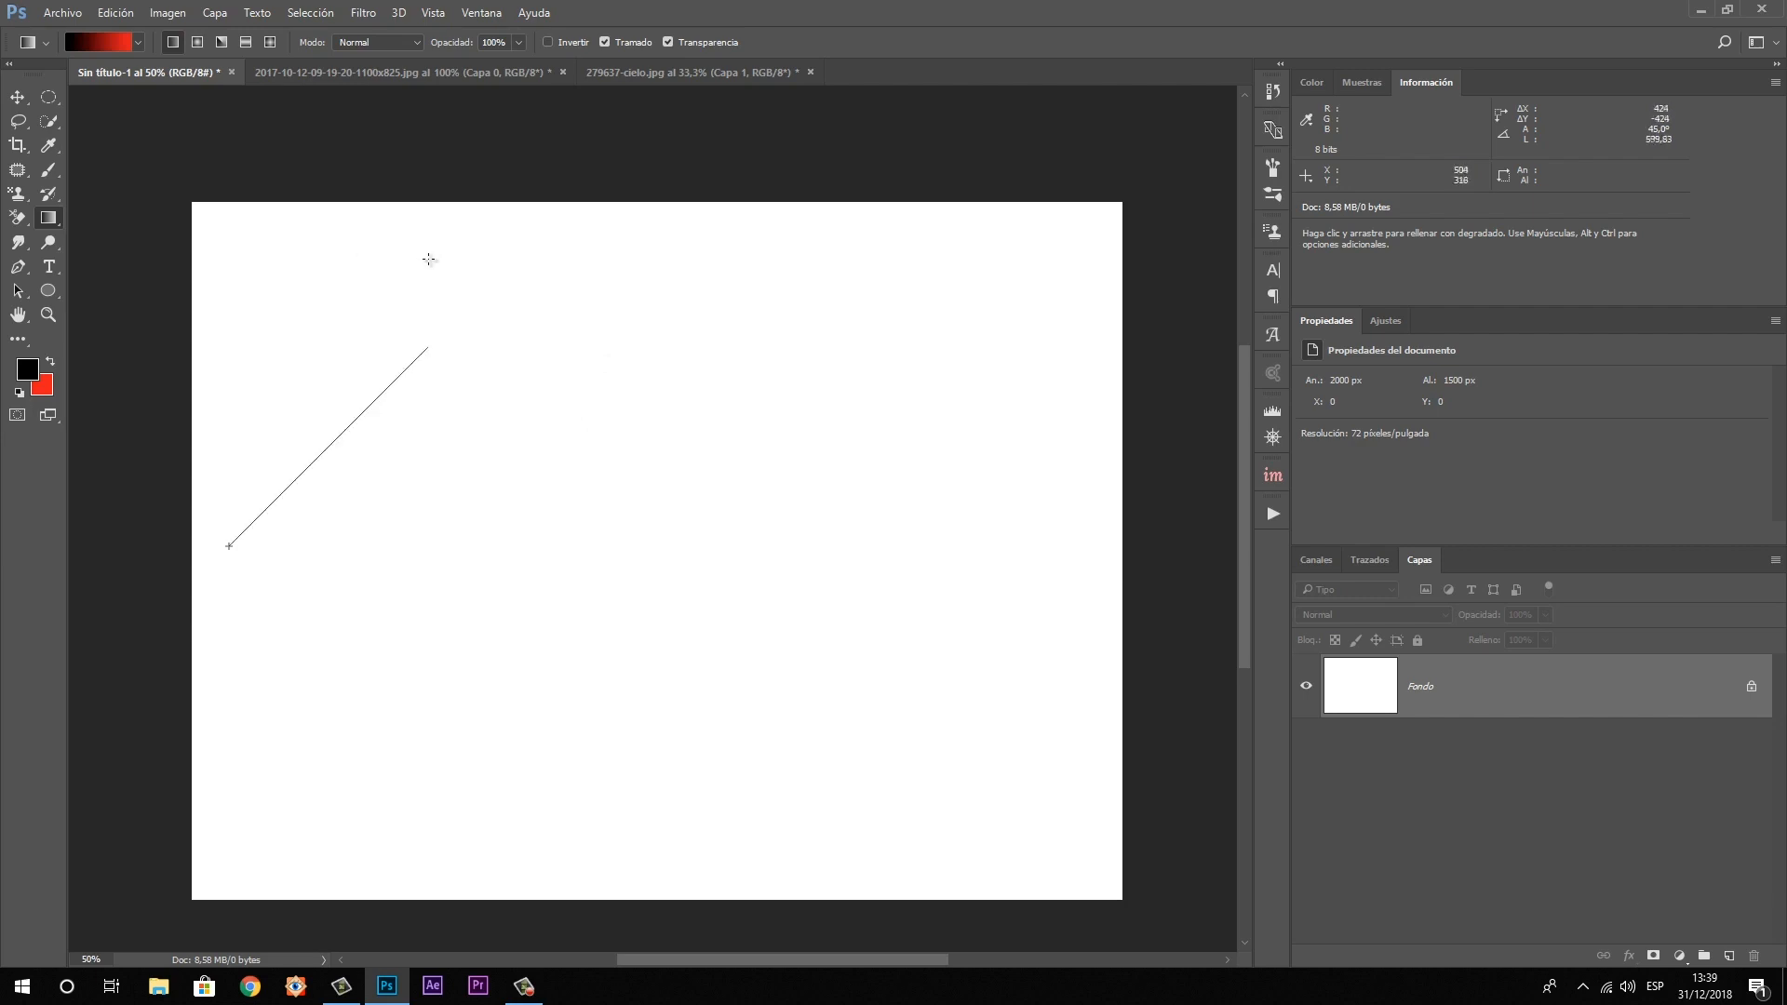
left_click_drag(551, 329, 651, 466)
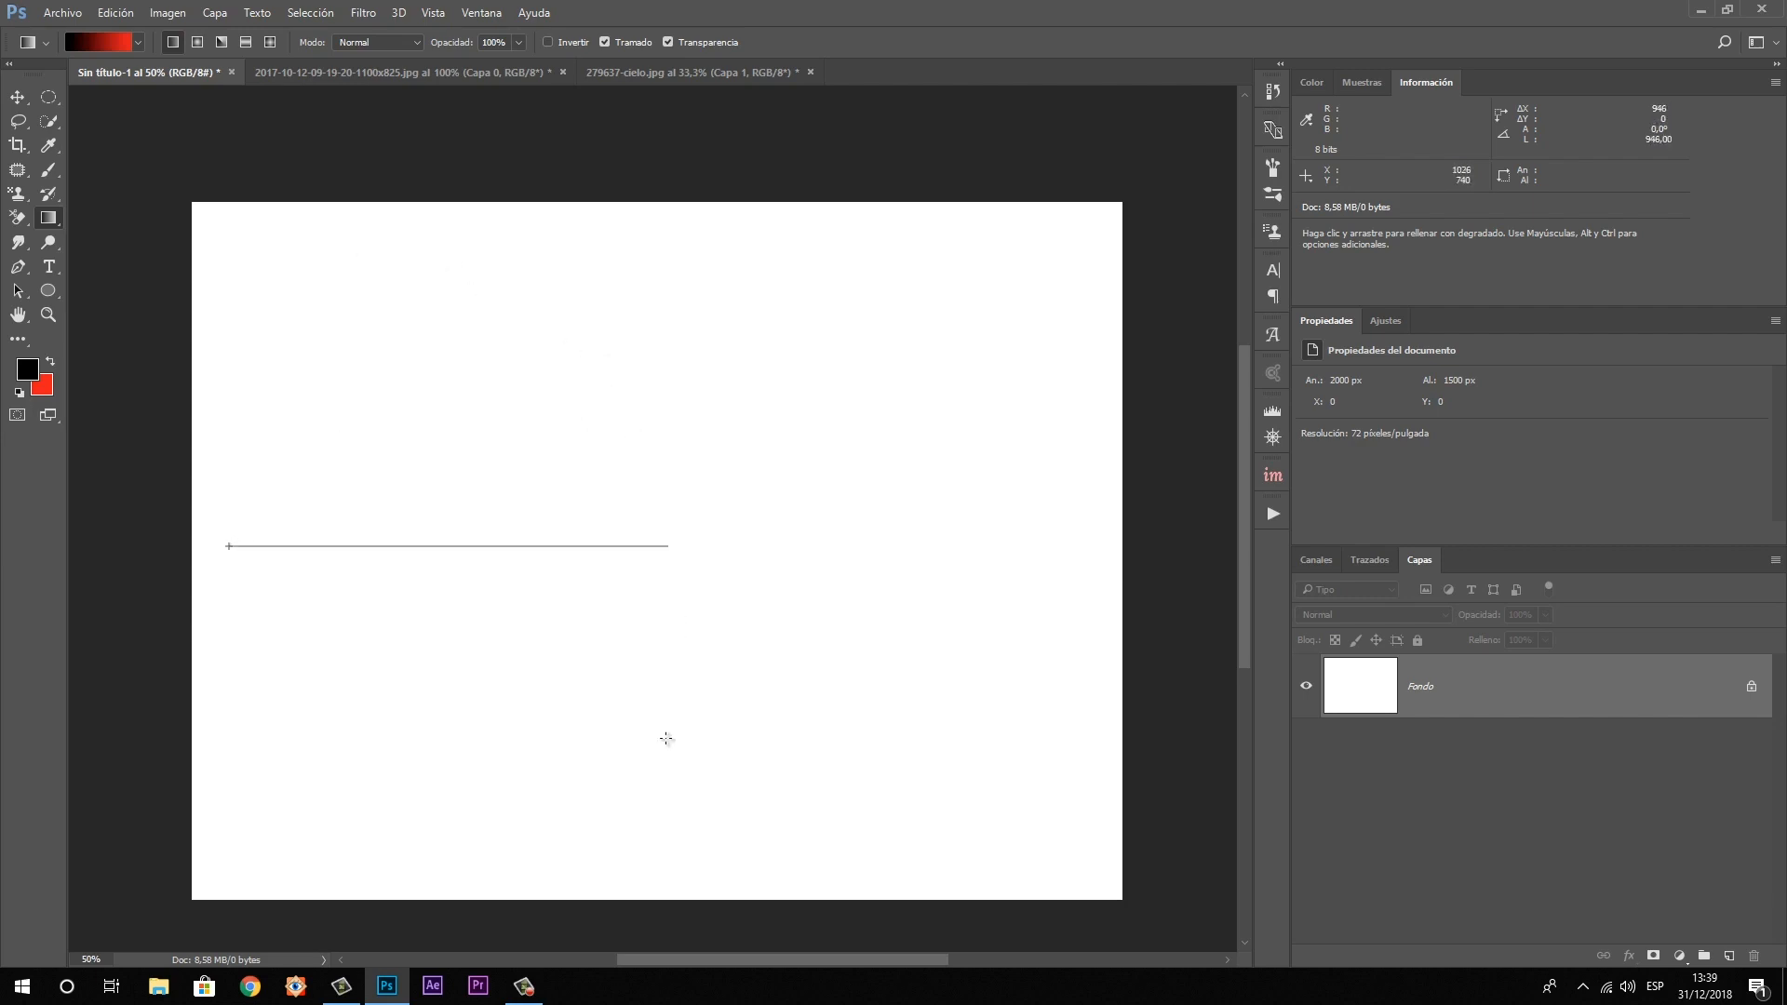
left_click_drag(666, 738, 974, 556)
left_click_drag(1096, 538, 1097, 539)
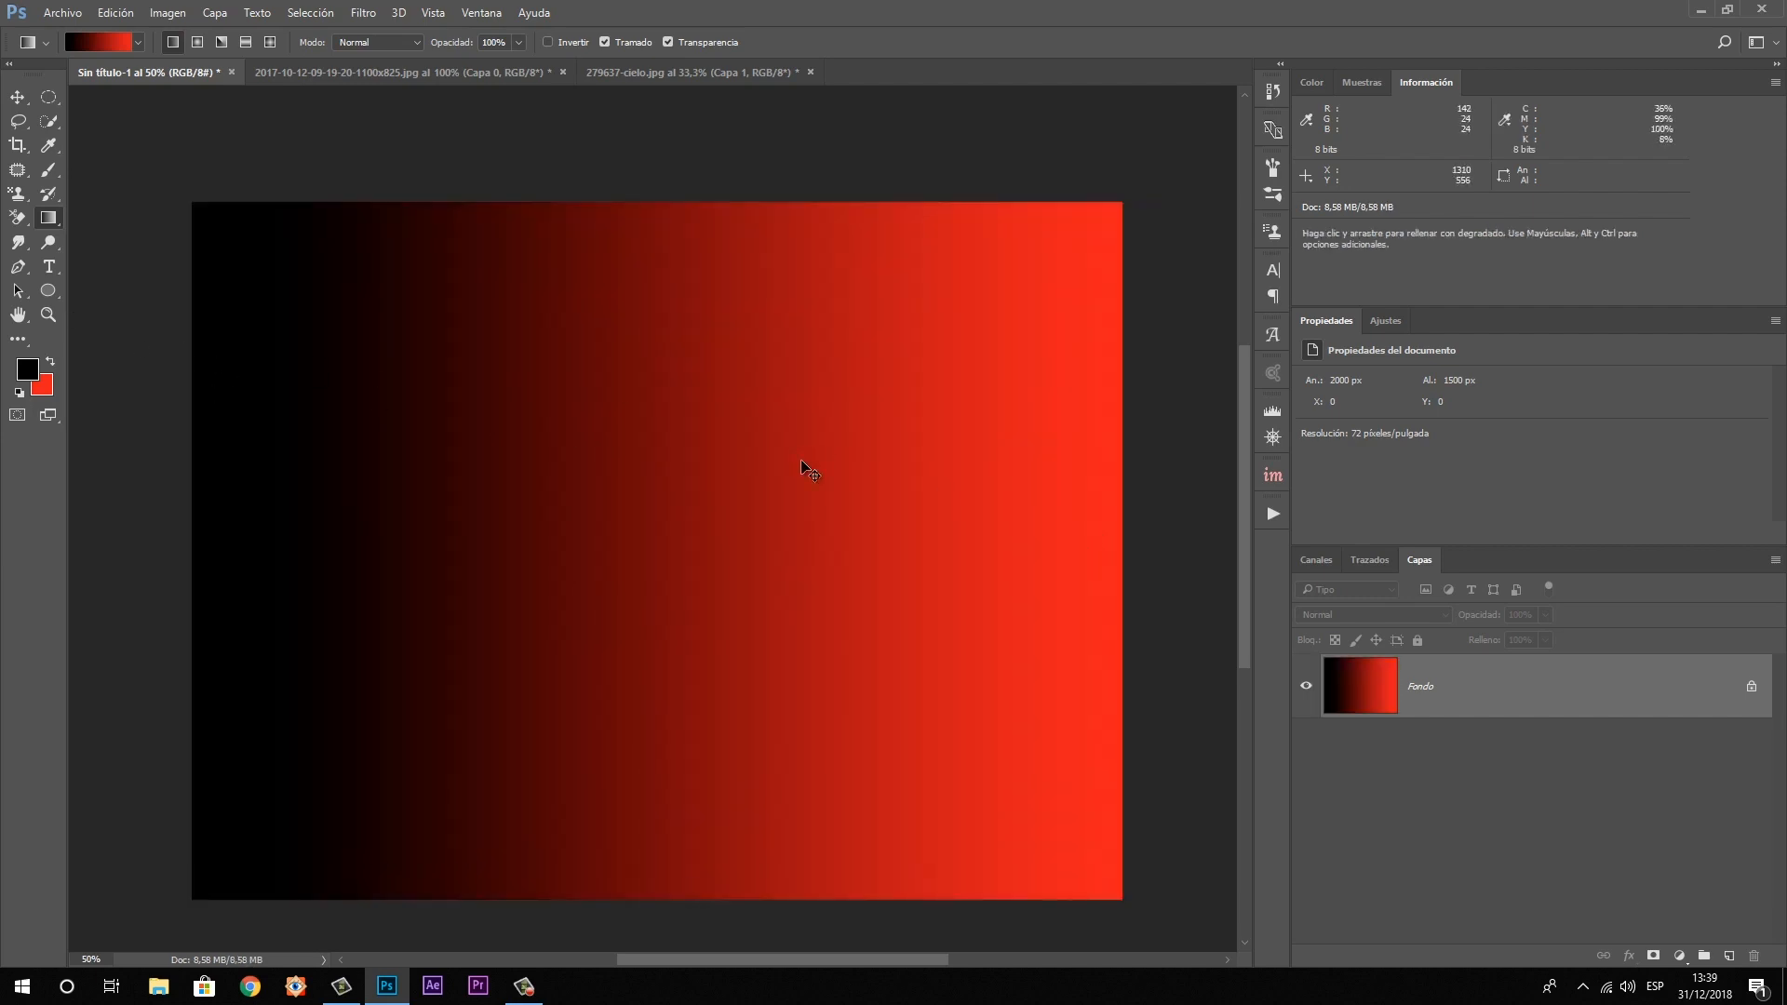
key("ctrl+z")
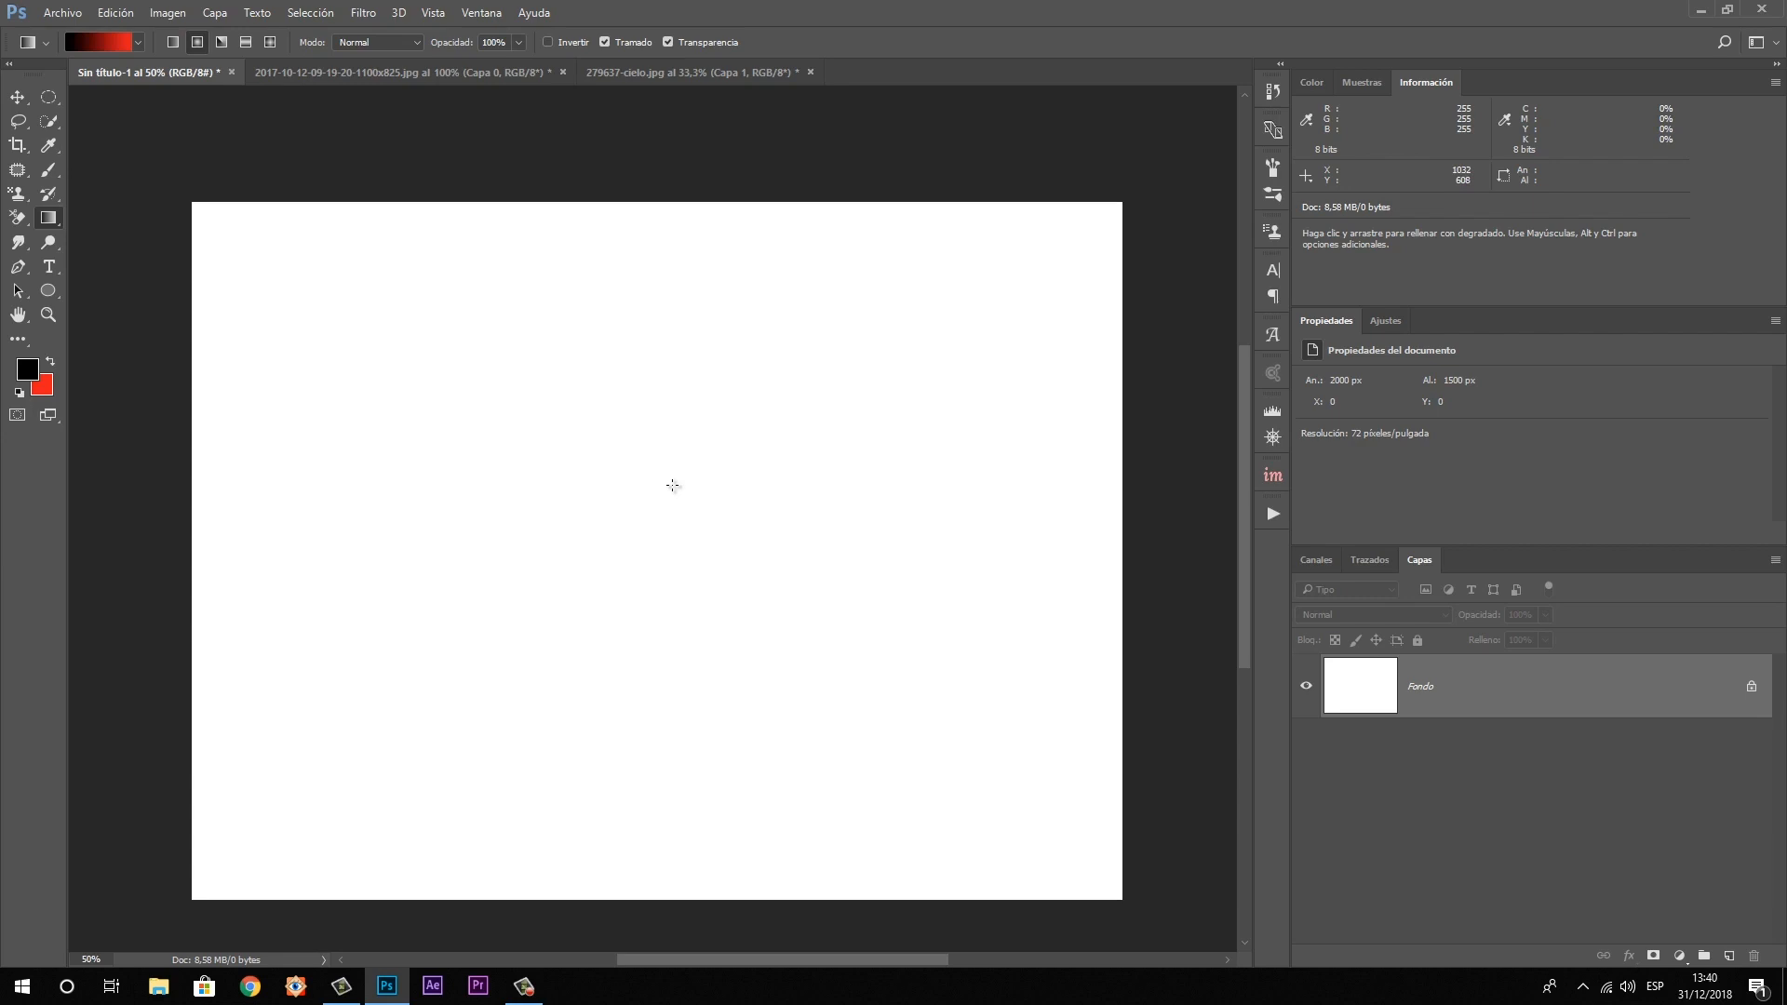
Try a radial black-to-red gradient from near the canvas centre towards its lower-right corner, and undo it
left_click_drag(673, 485, 1066, 803)
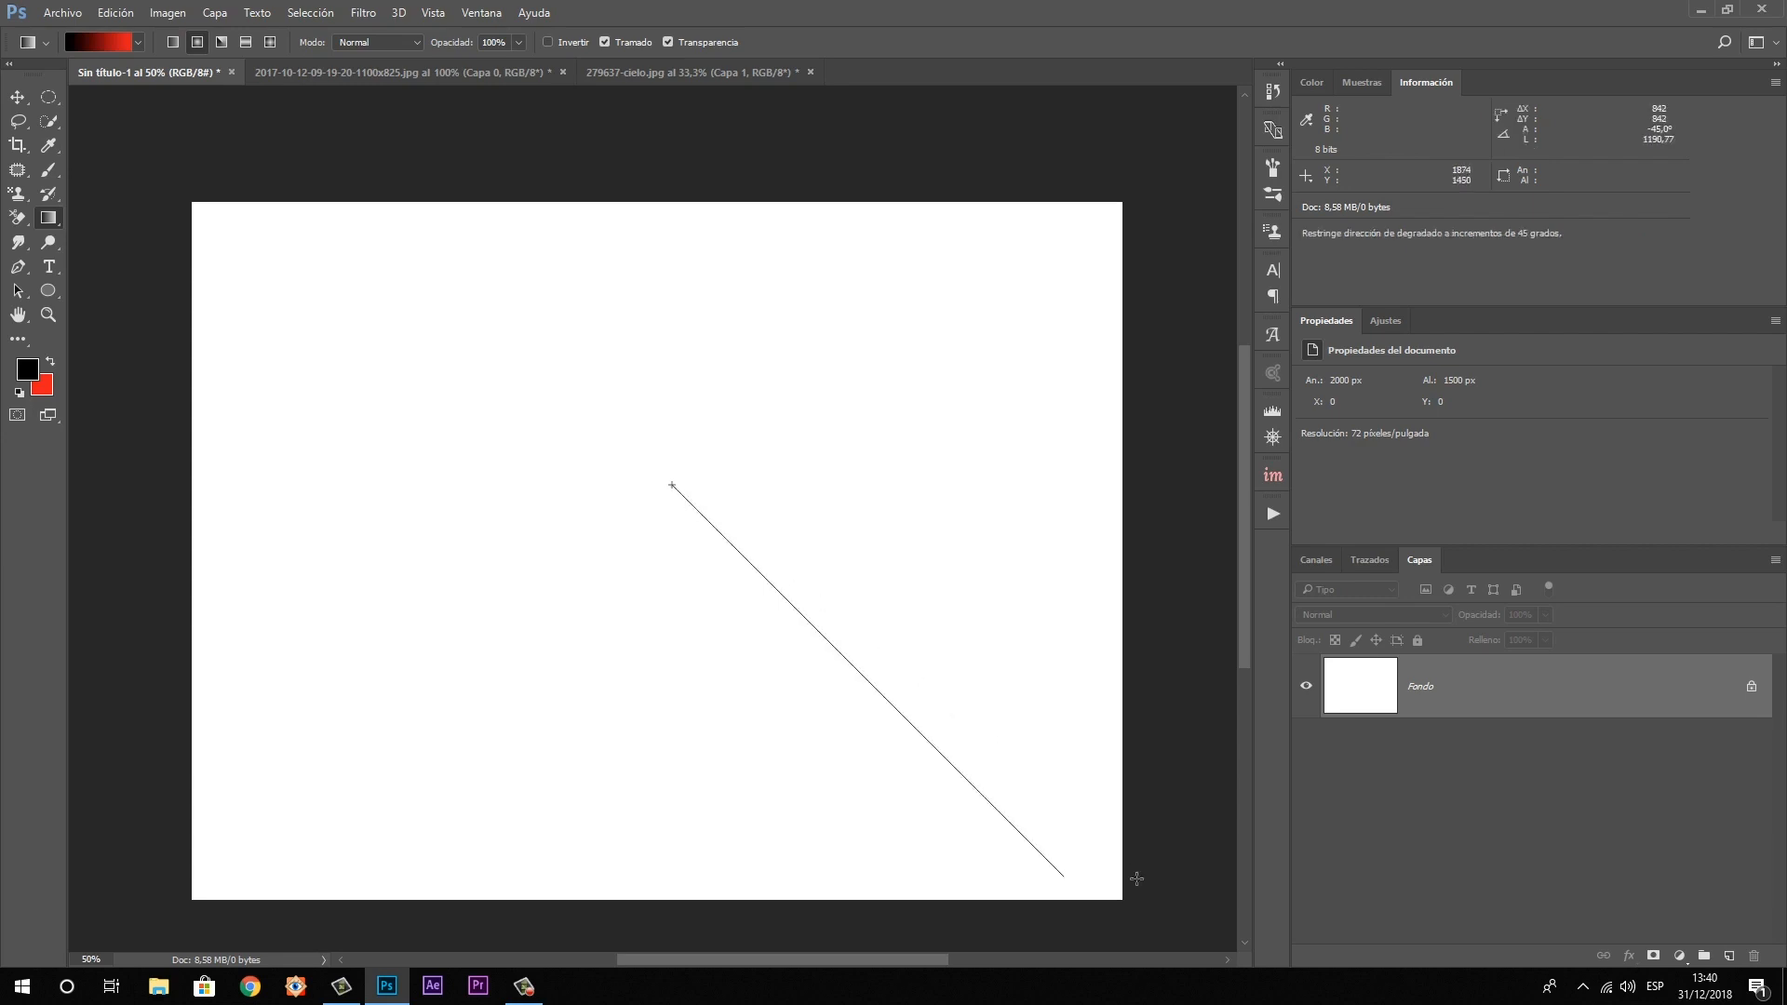
left_click_drag(1066, 880, 1066, 880)
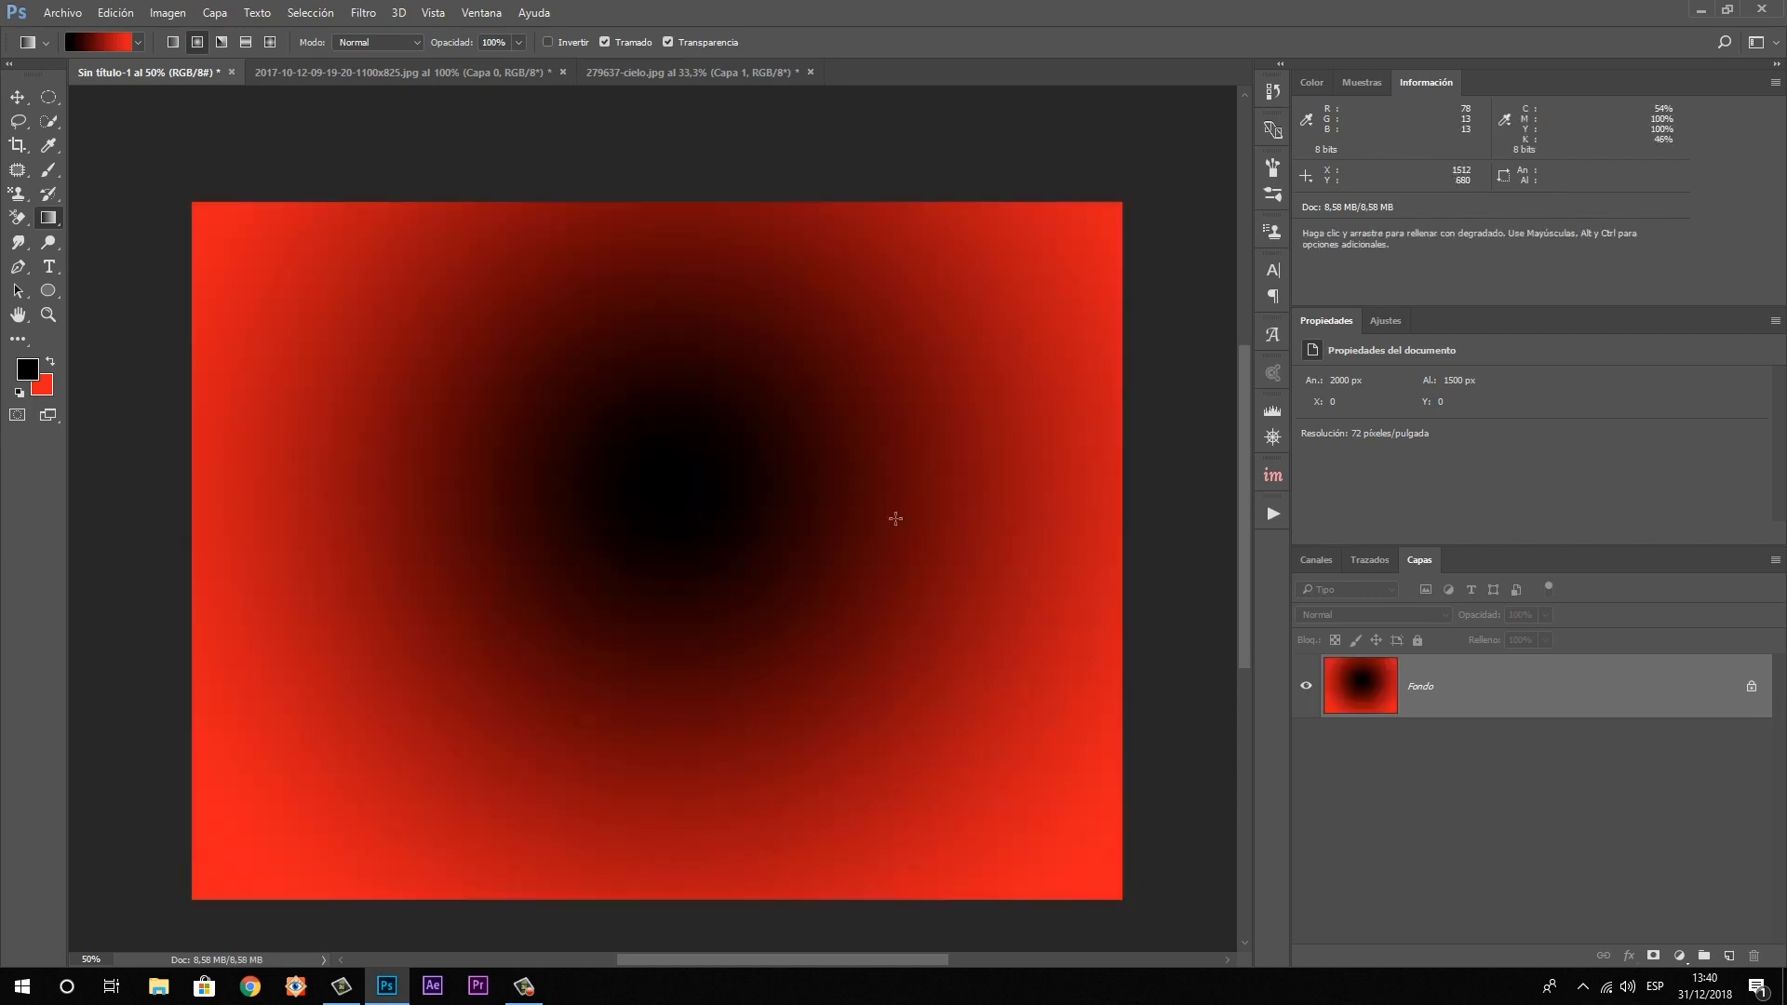
key("ctrl+z")
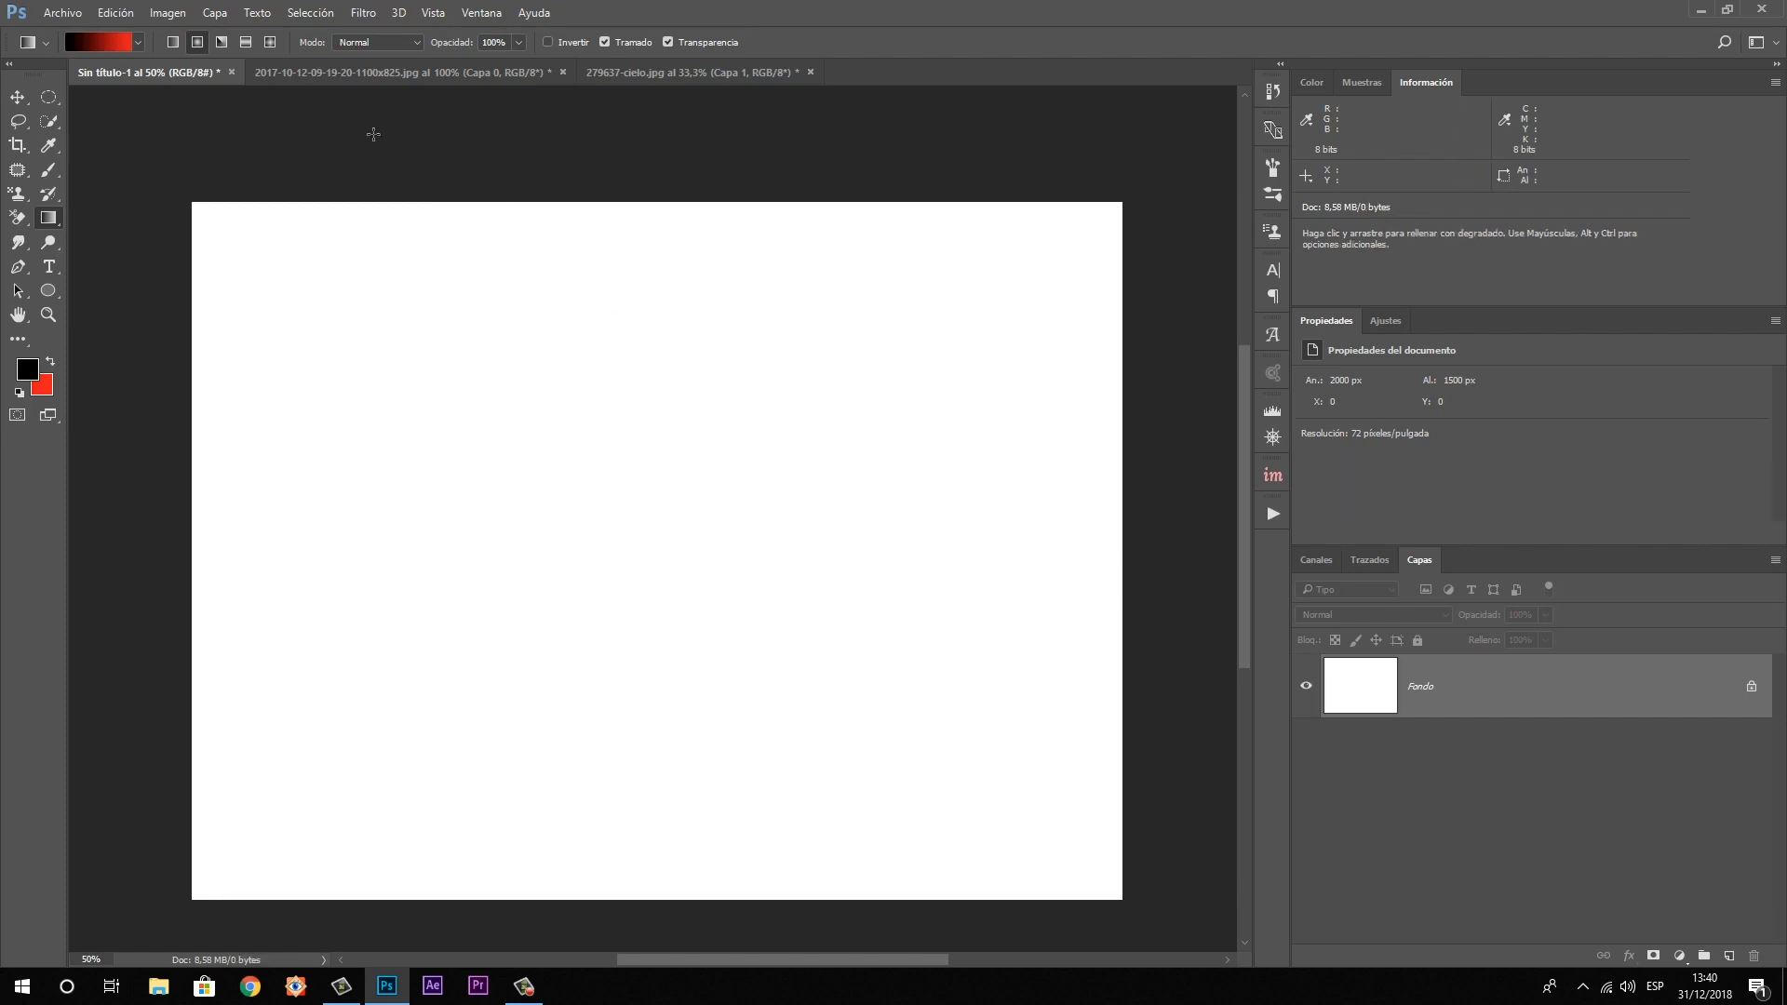
Try an angle gradient from the canvas centre diagonally past the lower-right corner, and undo it
left_click(219, 44)
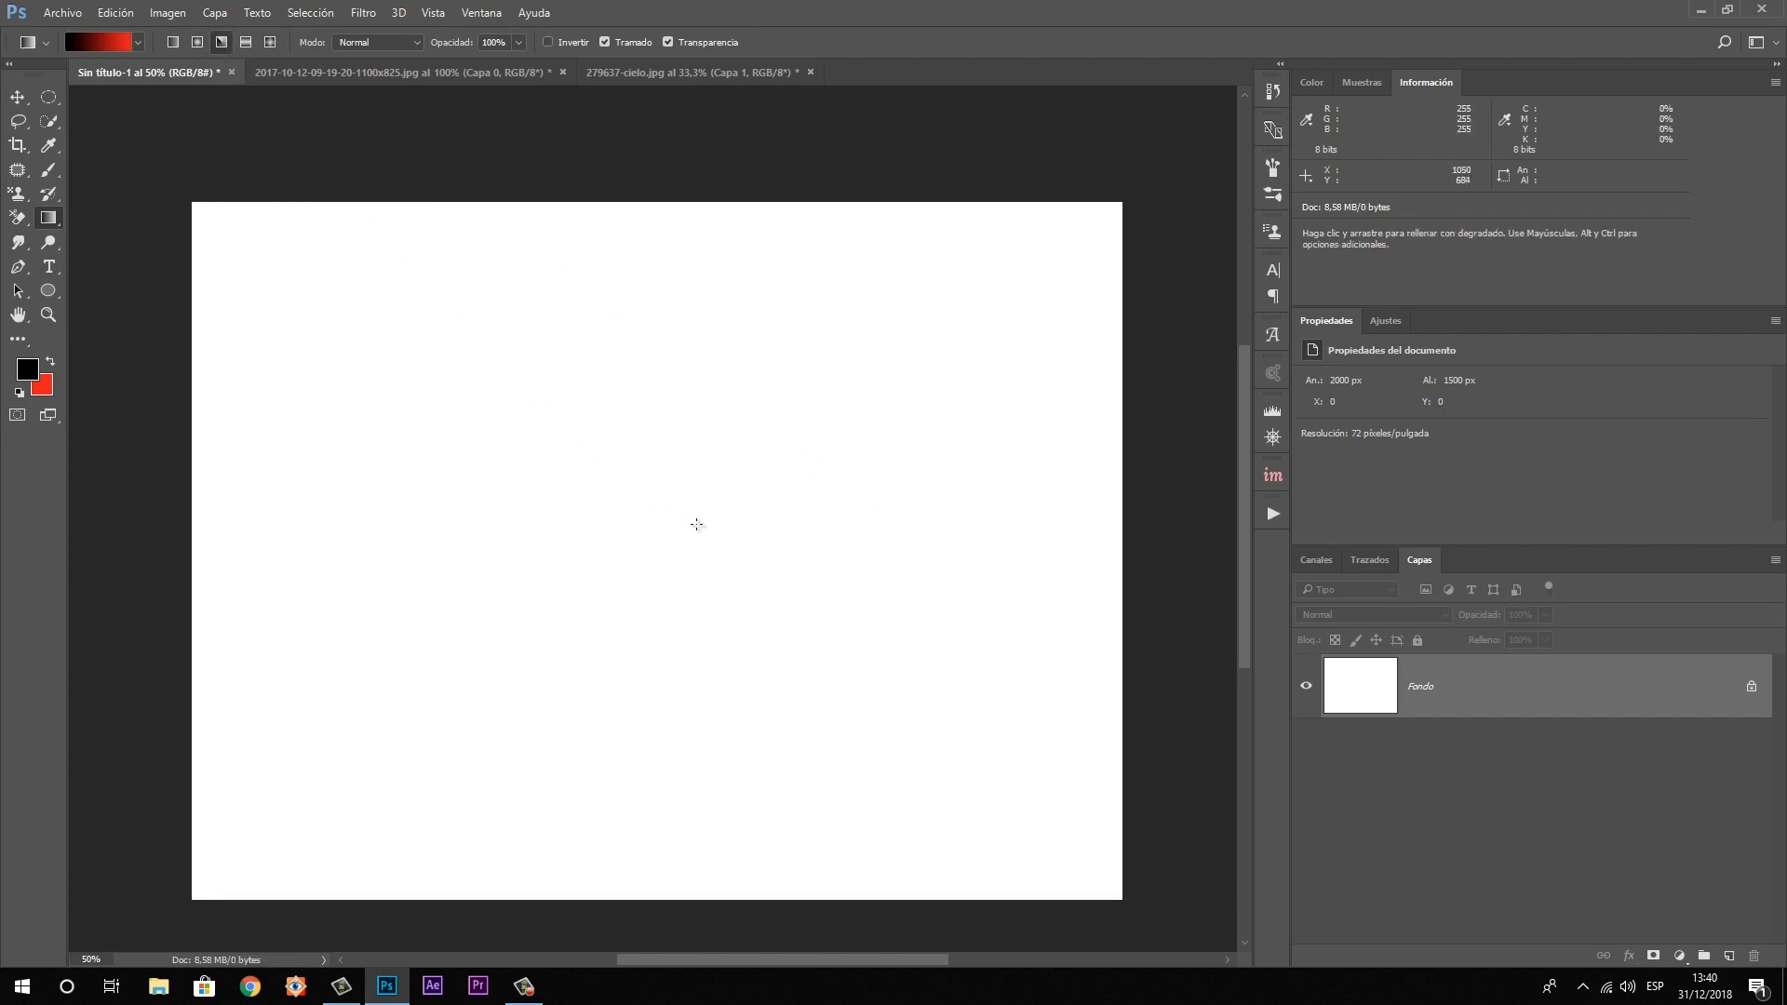
left_click_drag(696, 523, 1181, 900)
key("ctrl")
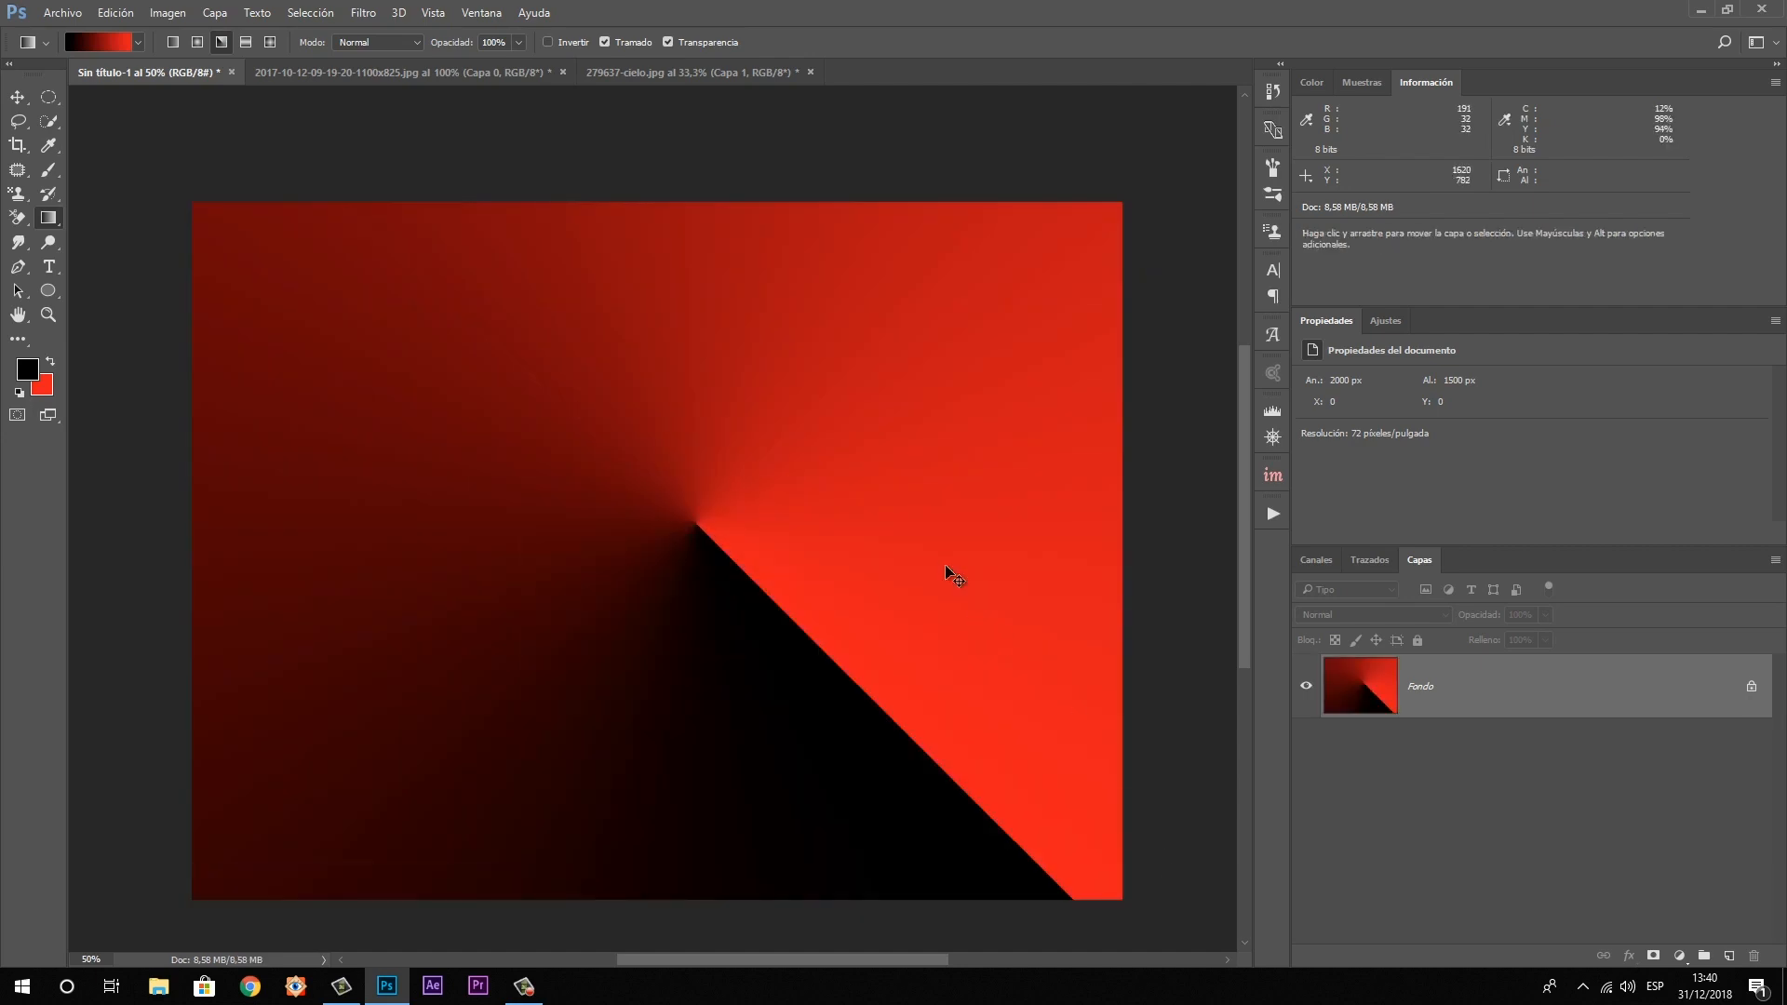
key("ctrl+z")
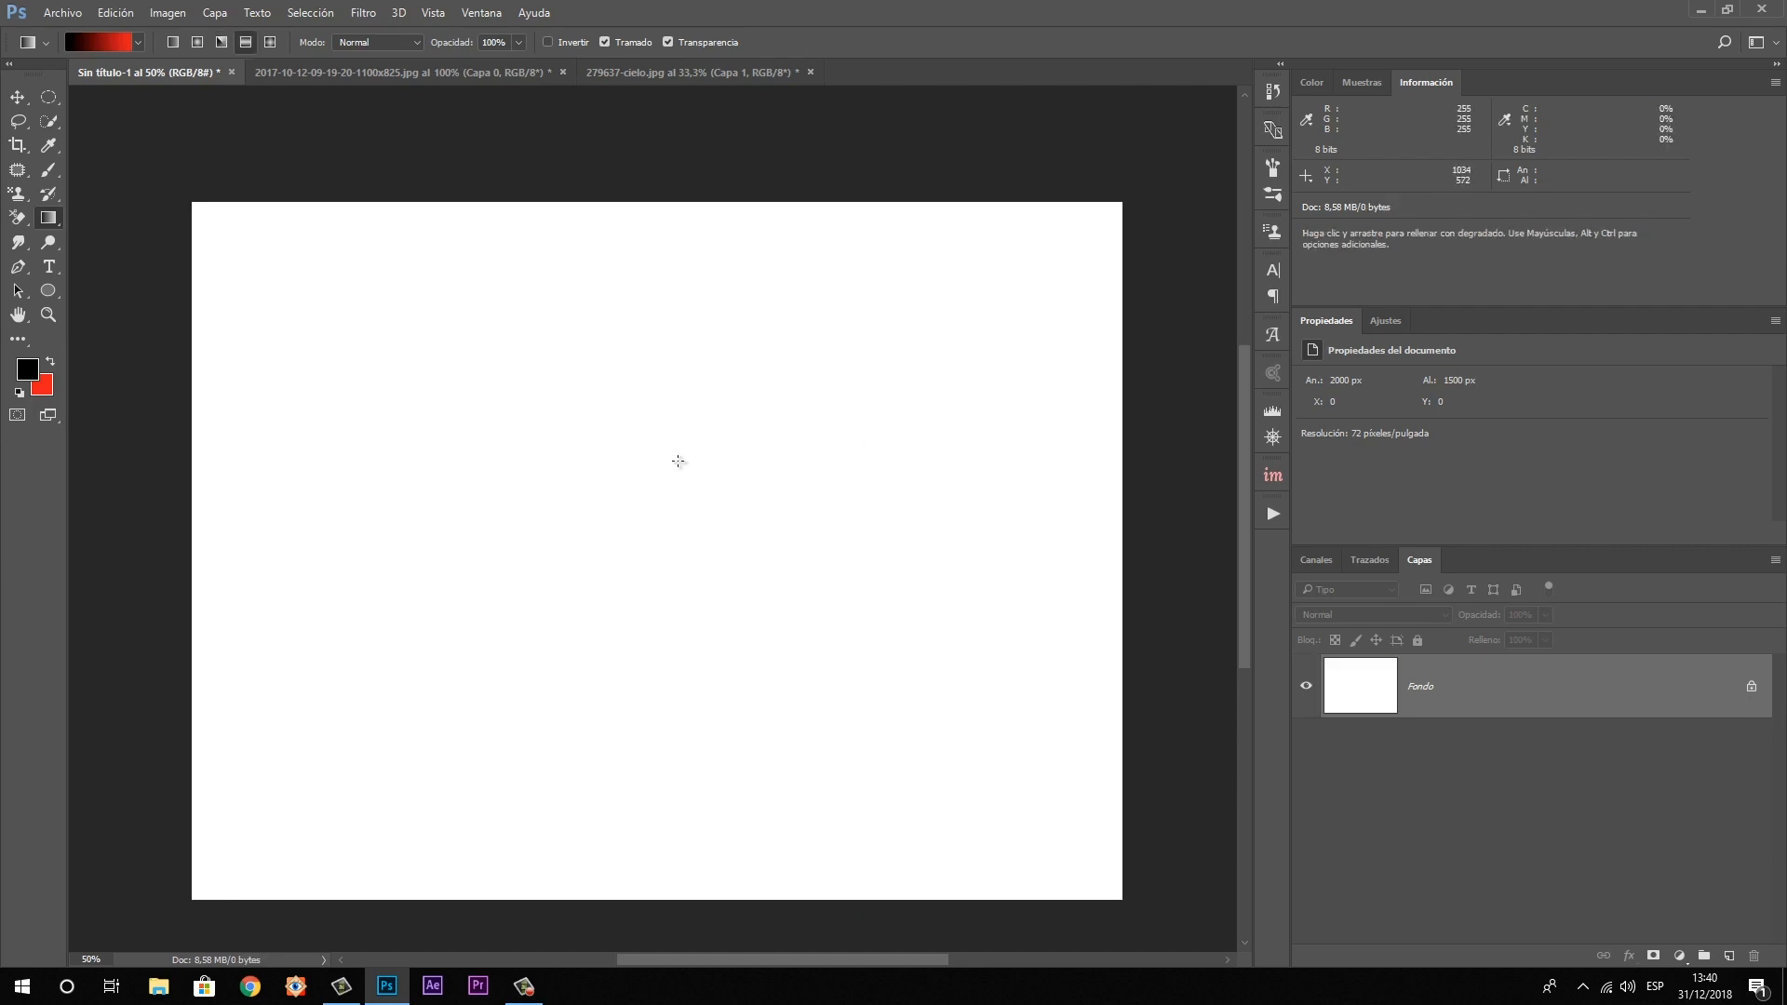
Try a reflected gradient straight down from just above the canvas centre, and undo it
left_click_drag(678, 461, 682, 585)
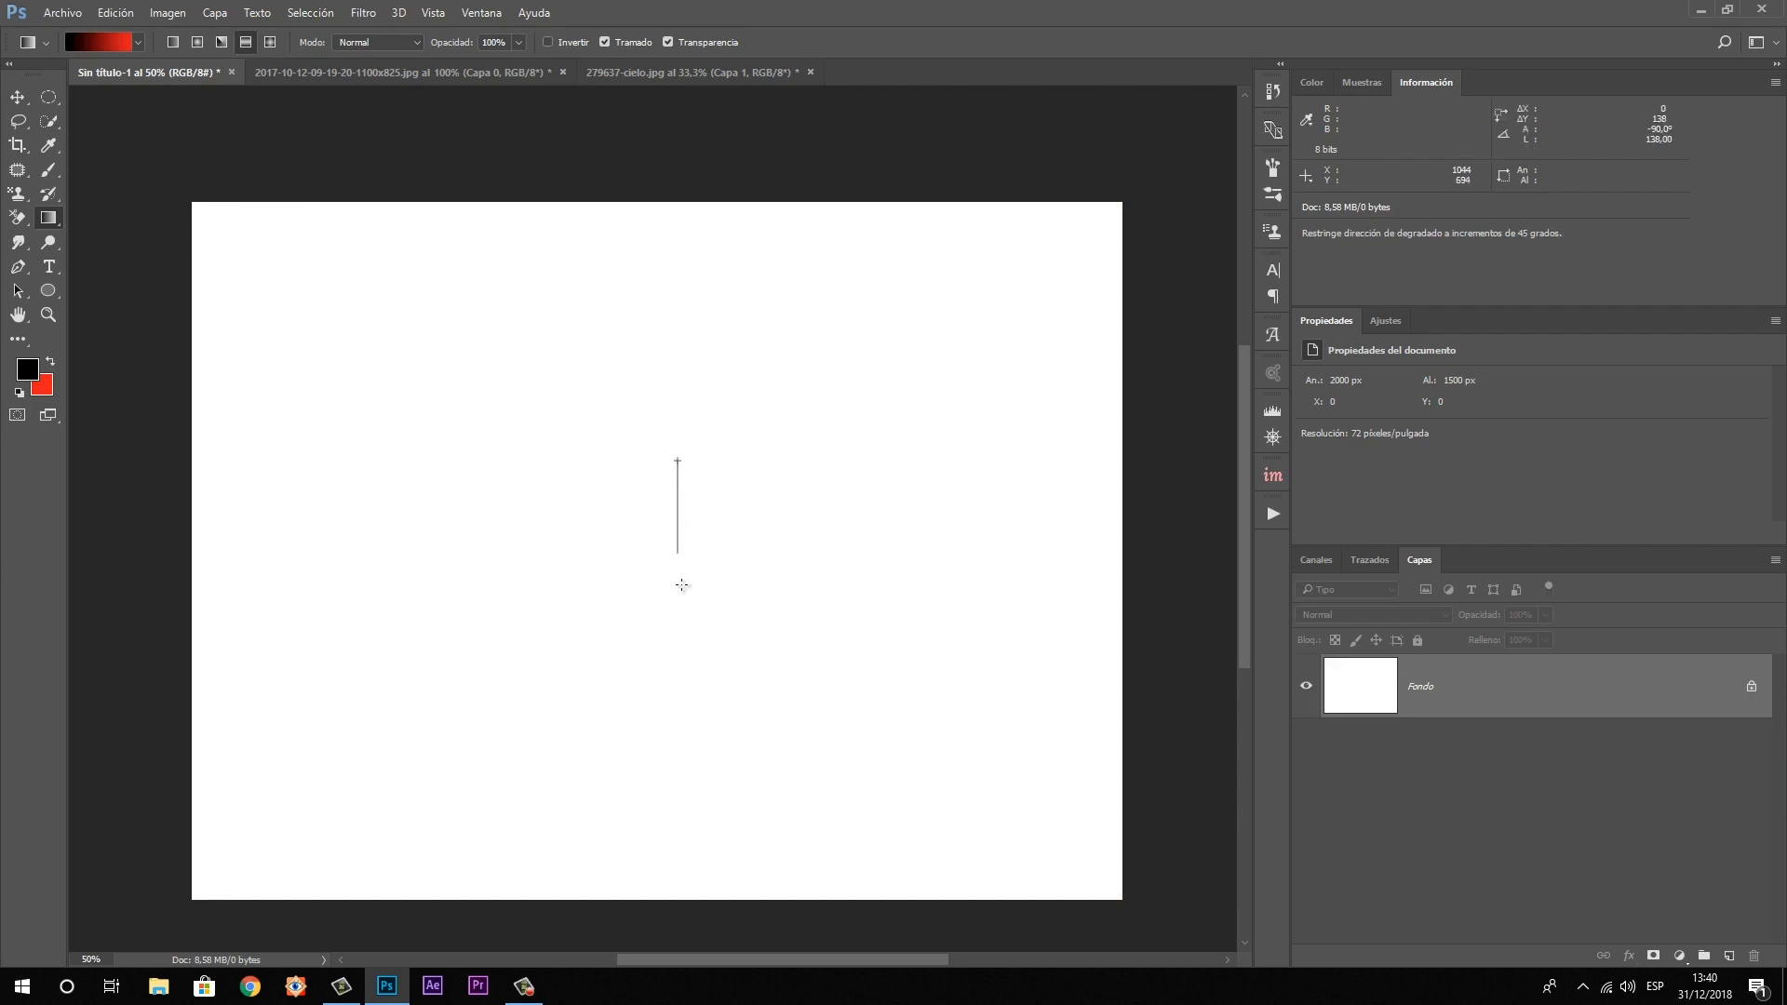
left_click_drag(682, 703, 683, 705)
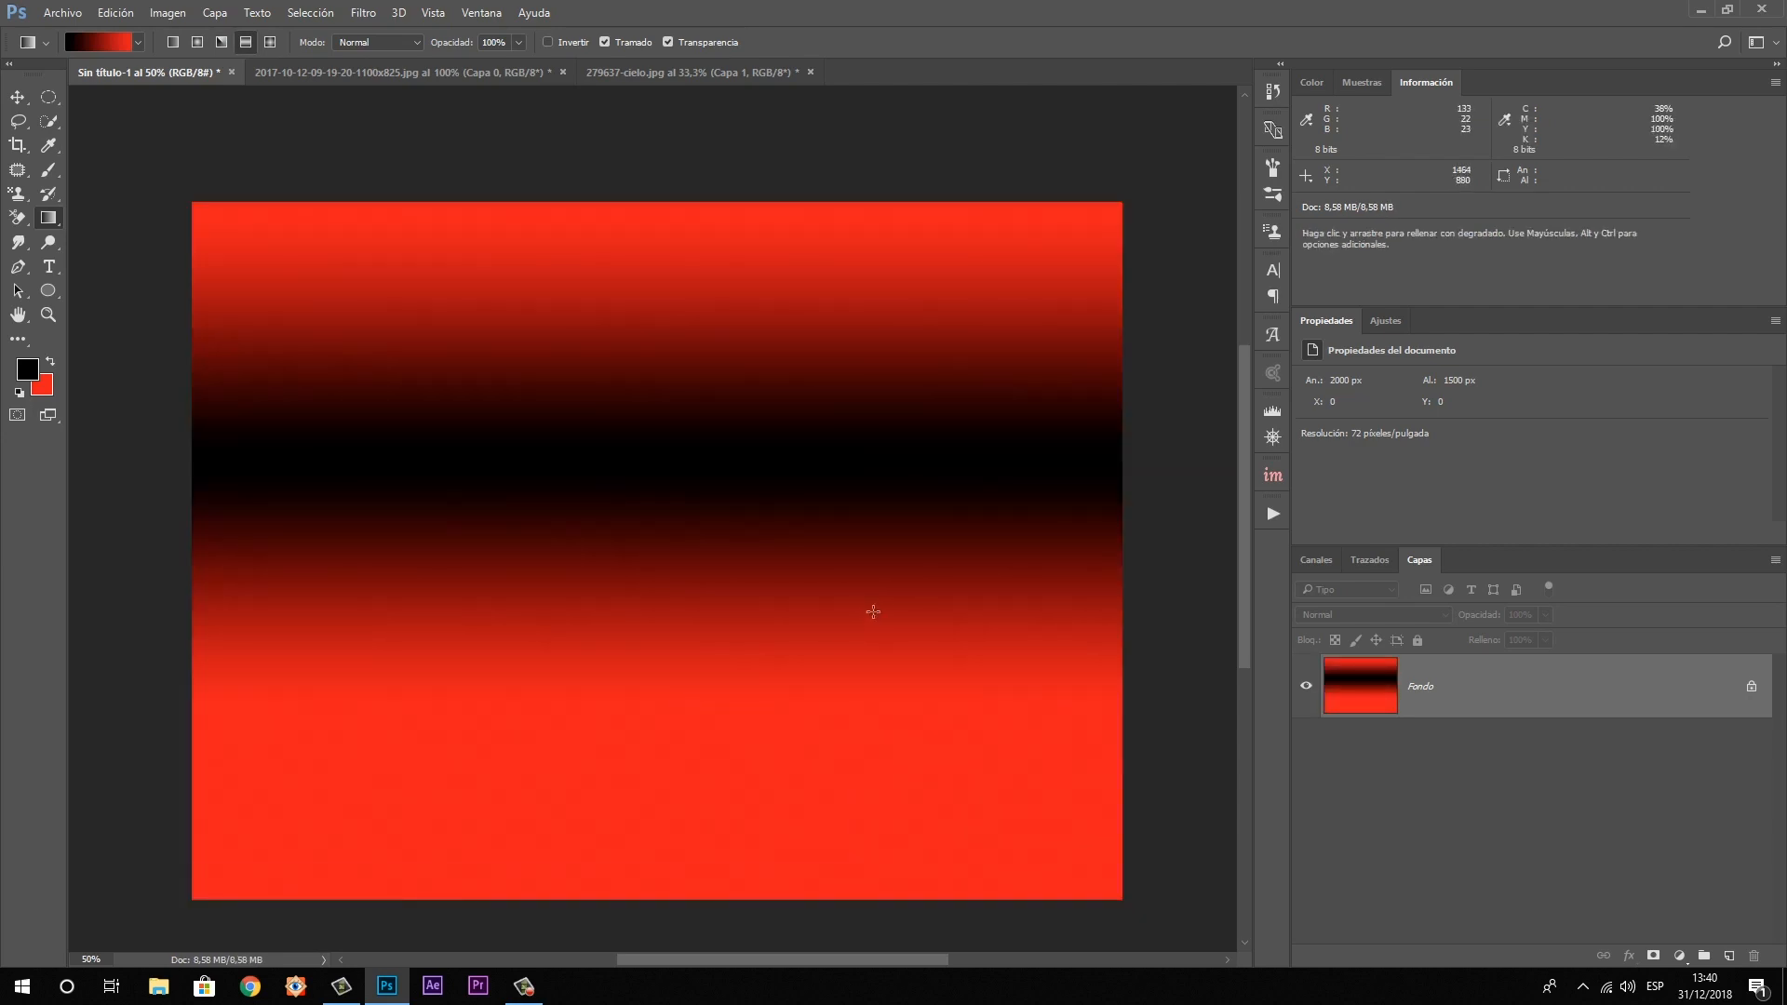
key("ctrl+z")
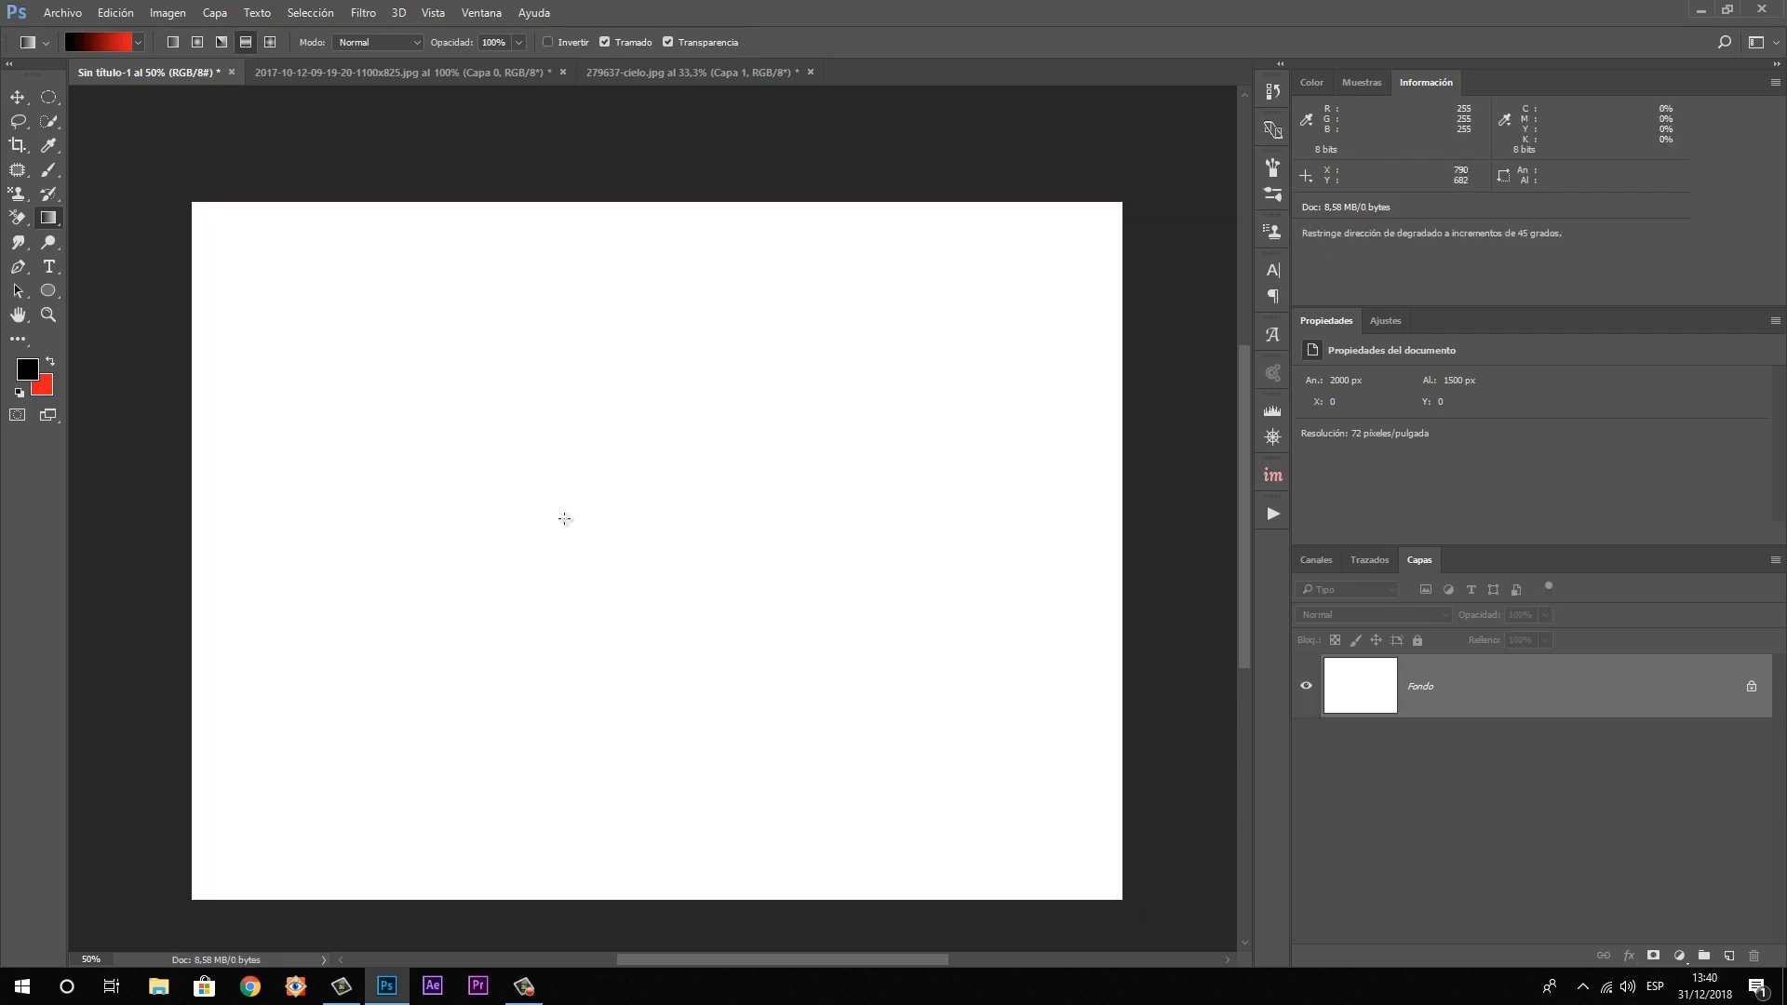
Try a horizontal reflected gradient across the canvas, and switch the gradient type to diamond
left_click_drag(559, 519, 1033, 522)
key("Escape")
left_click(270, 42)
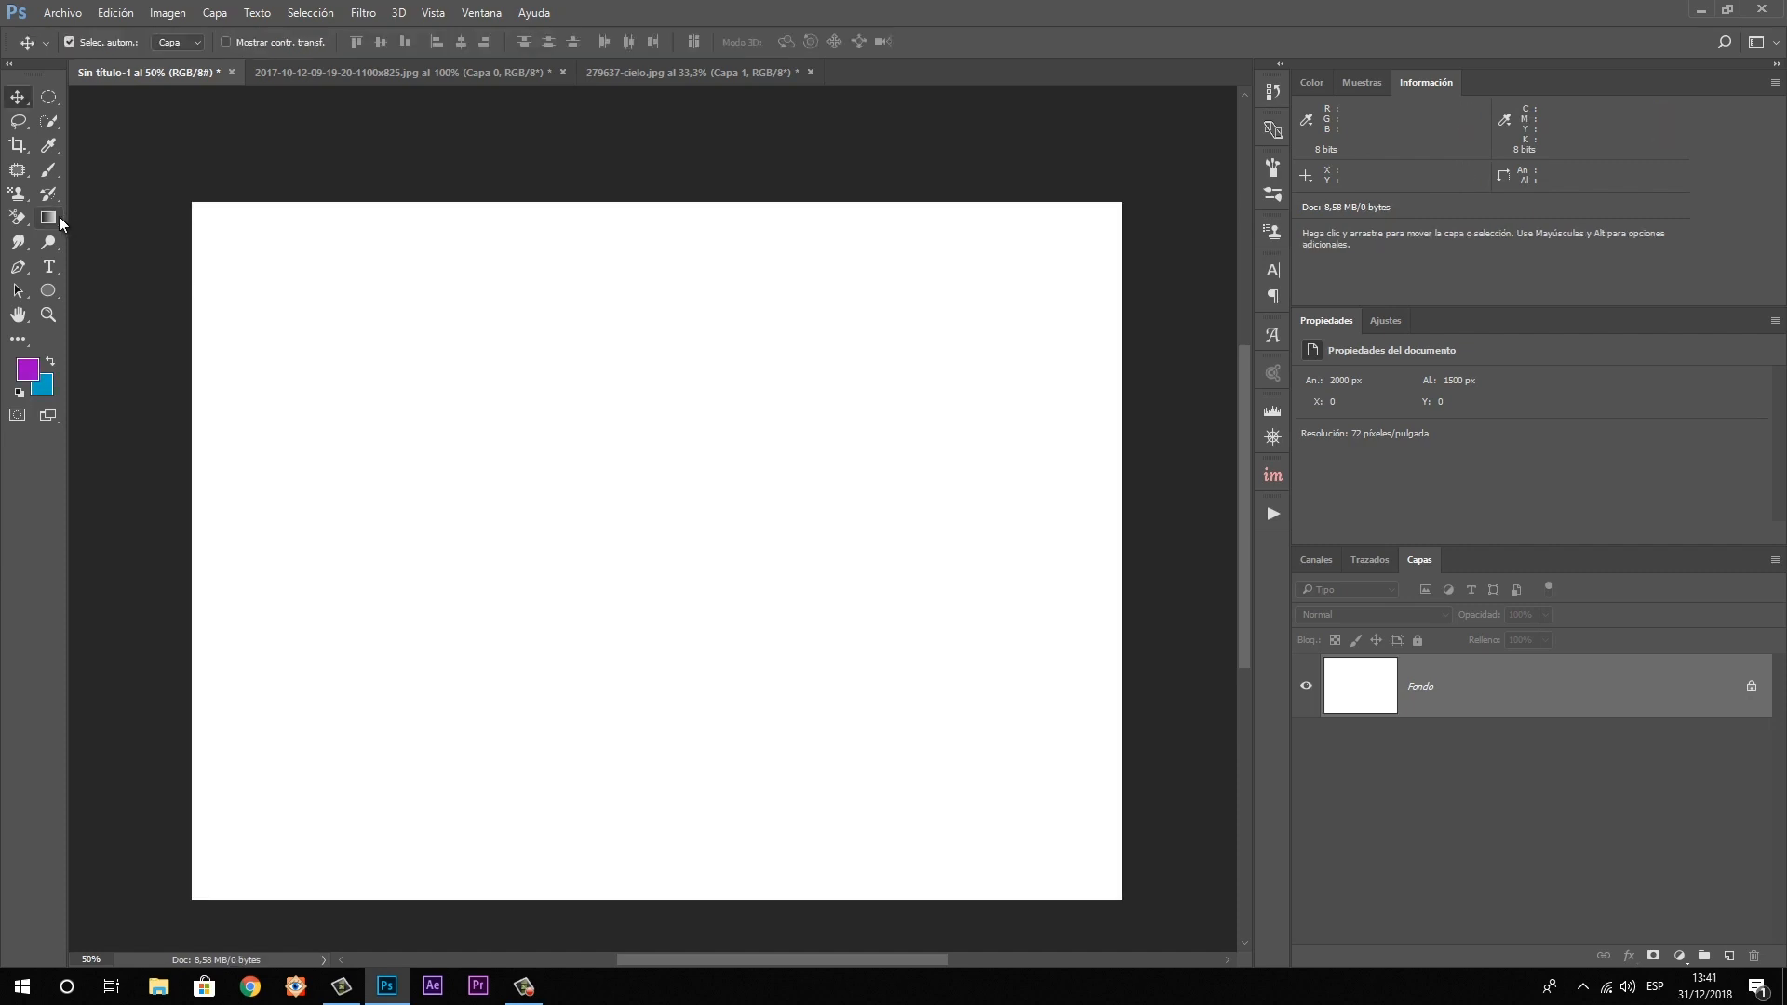
Replace the Gradient tool with the Paint Bucket tool (Bote de pintura) from the same tool group
left_click(56, 217)
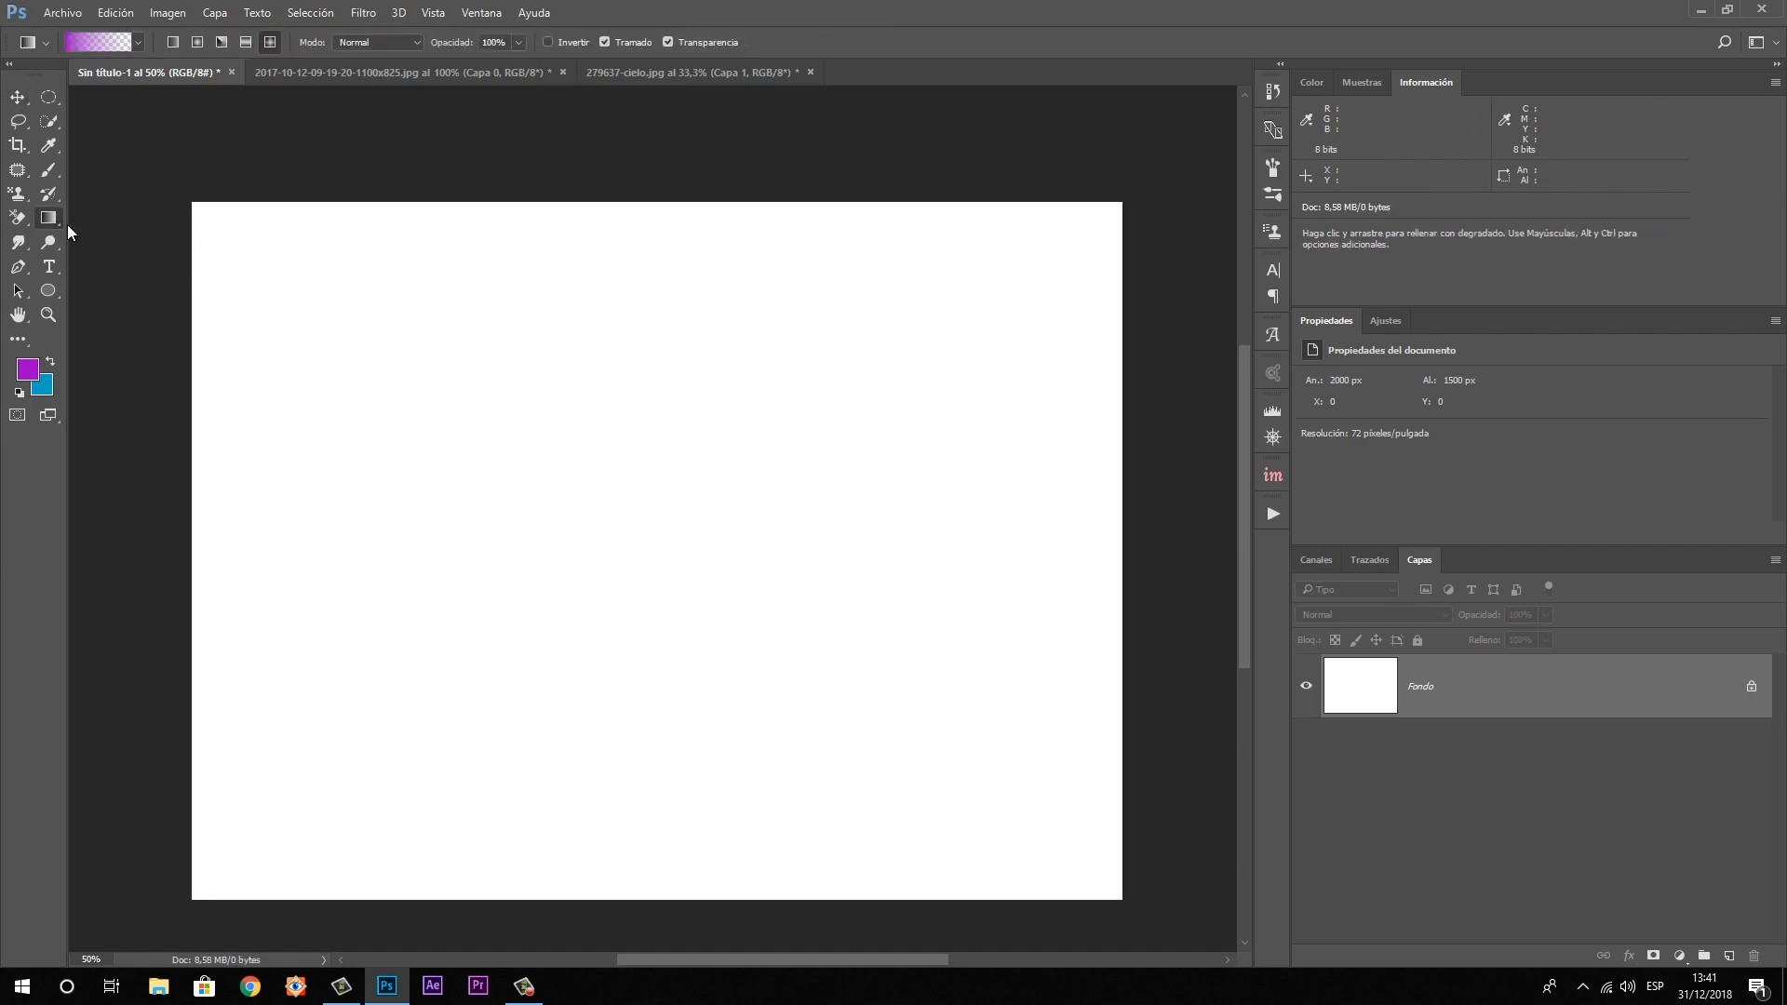
right_click(53, 221)
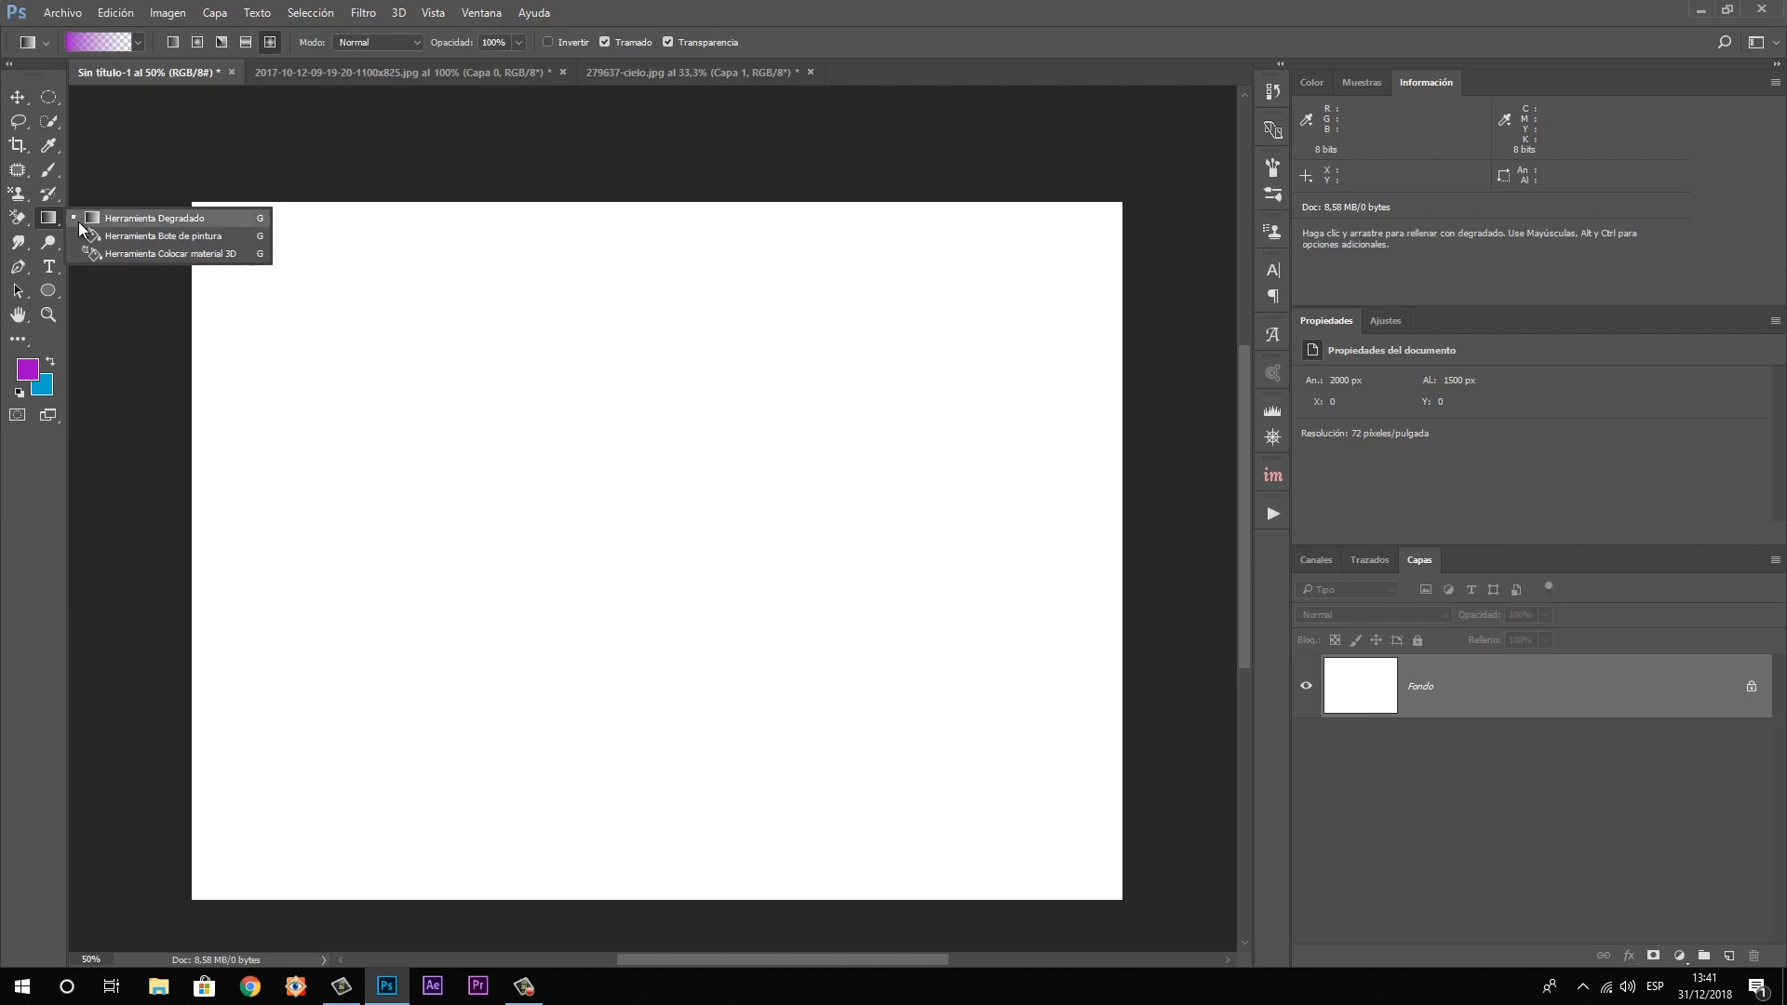
left_click(86, 235)
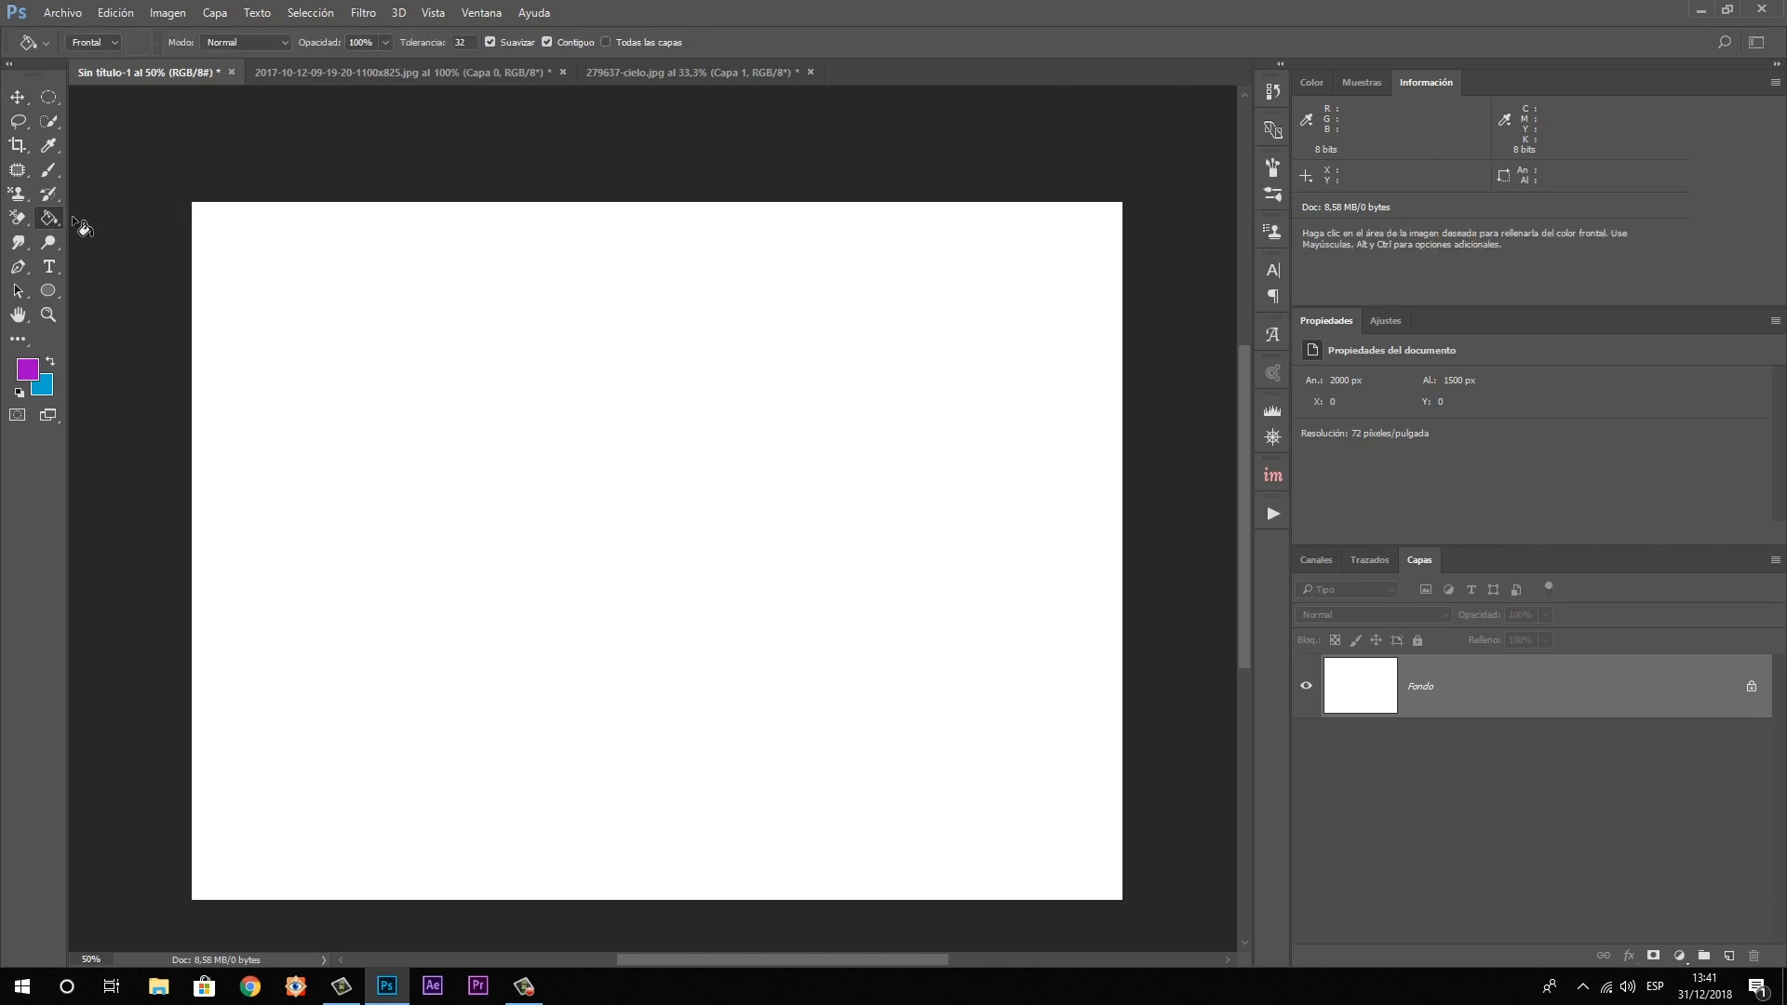
Make three separate circular selections of different sizes on the canvas with the 15 px feathered elliptical marquee
left_click(43, 98)
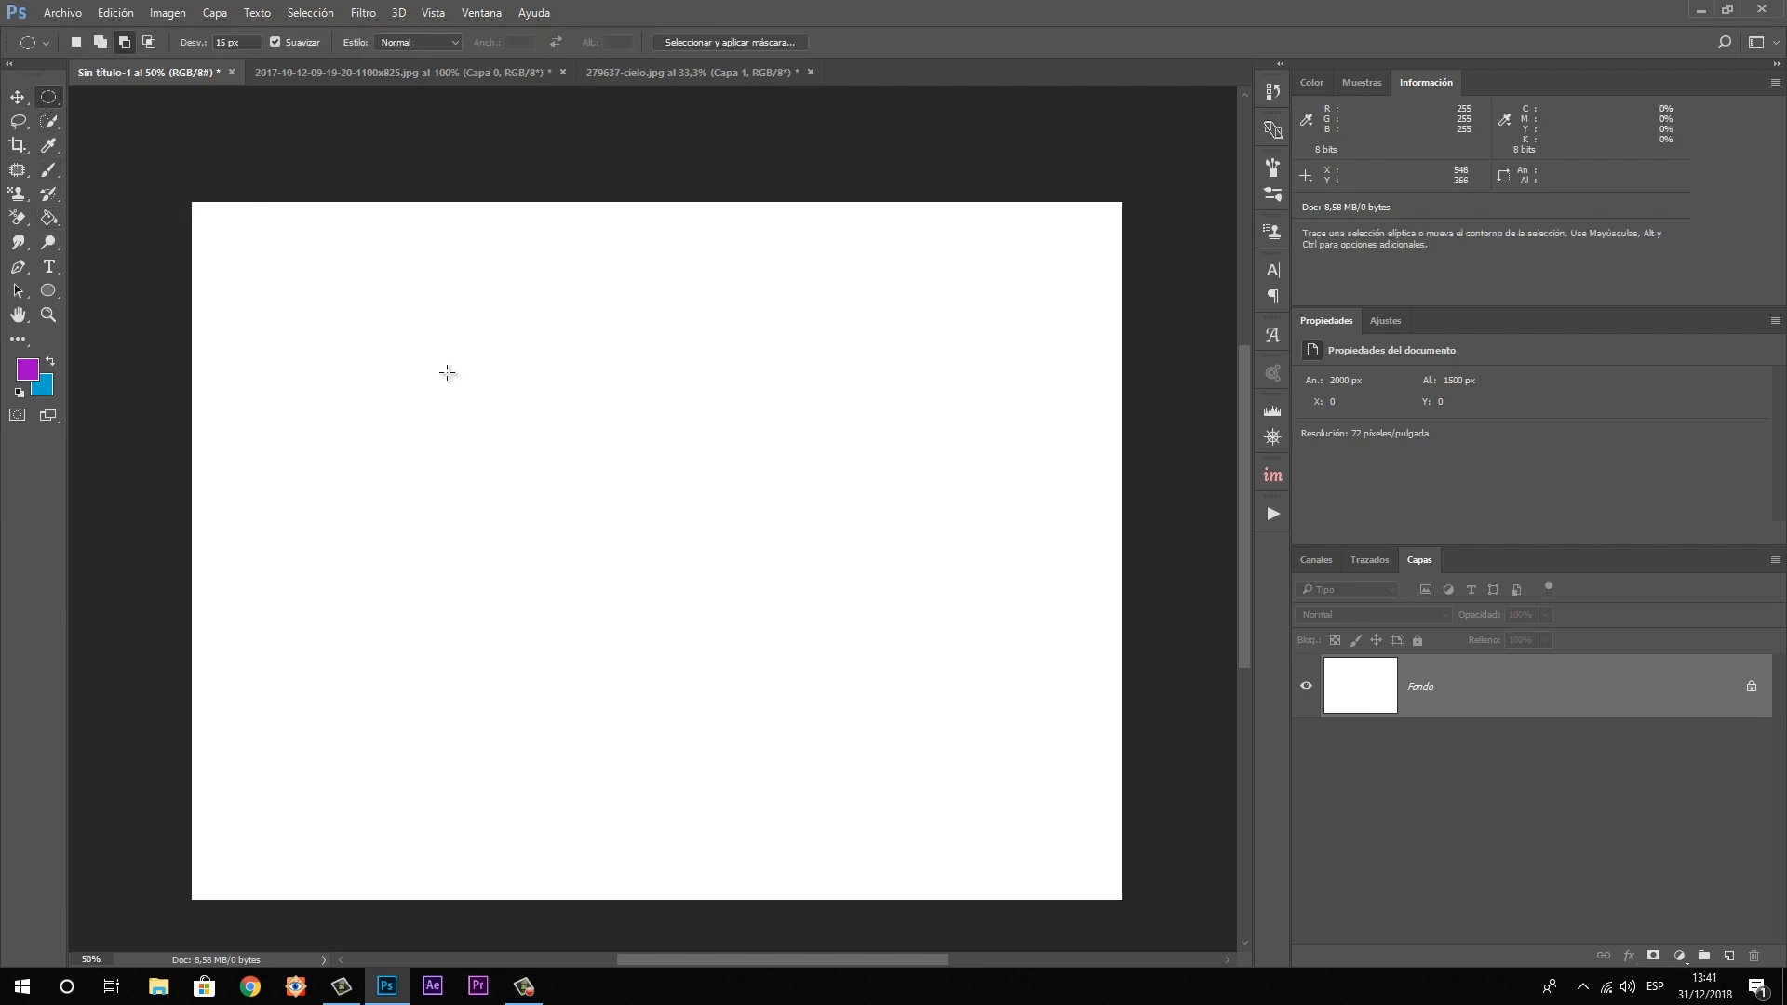
left_click_drag(493, 410, 626, 571)
left_click_drag(833, 351, 1036, 551)
left_click_drag(679, 670, 821, 801)
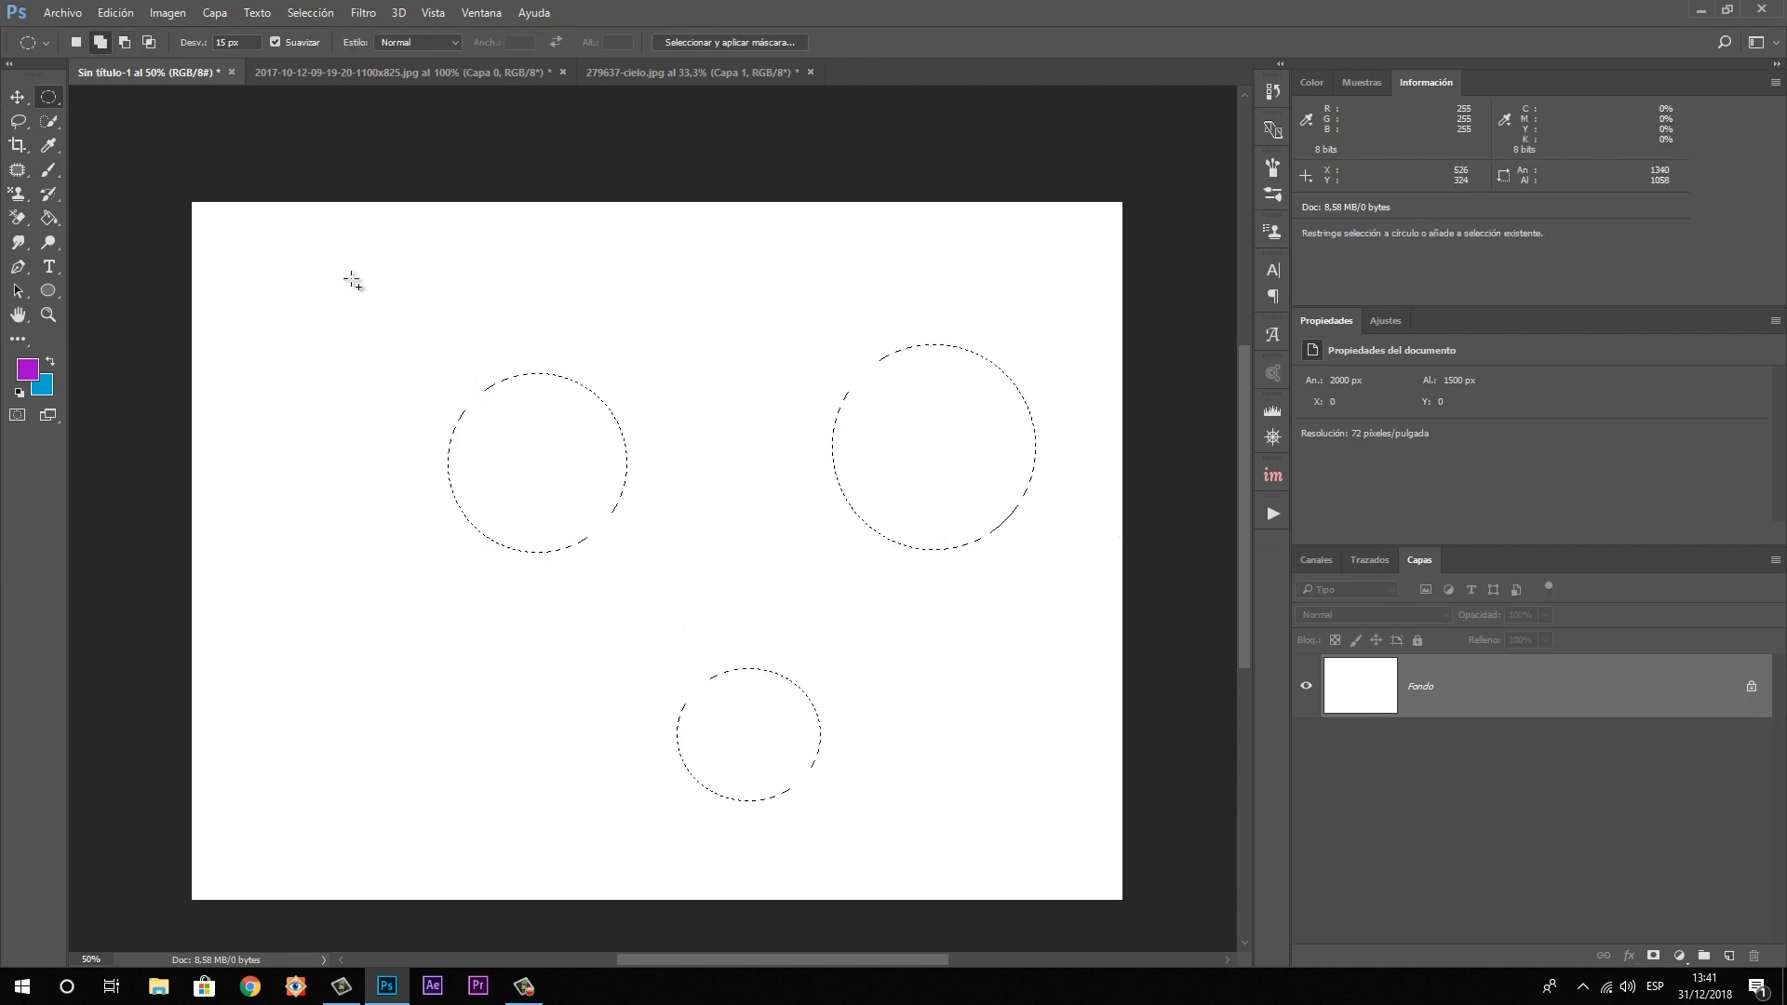
Add five separate rectangular selections with unfeathered edges around the circular ones, using the Rectangular Marquee tool
right_click(51, 102)
left_click(81, 100)
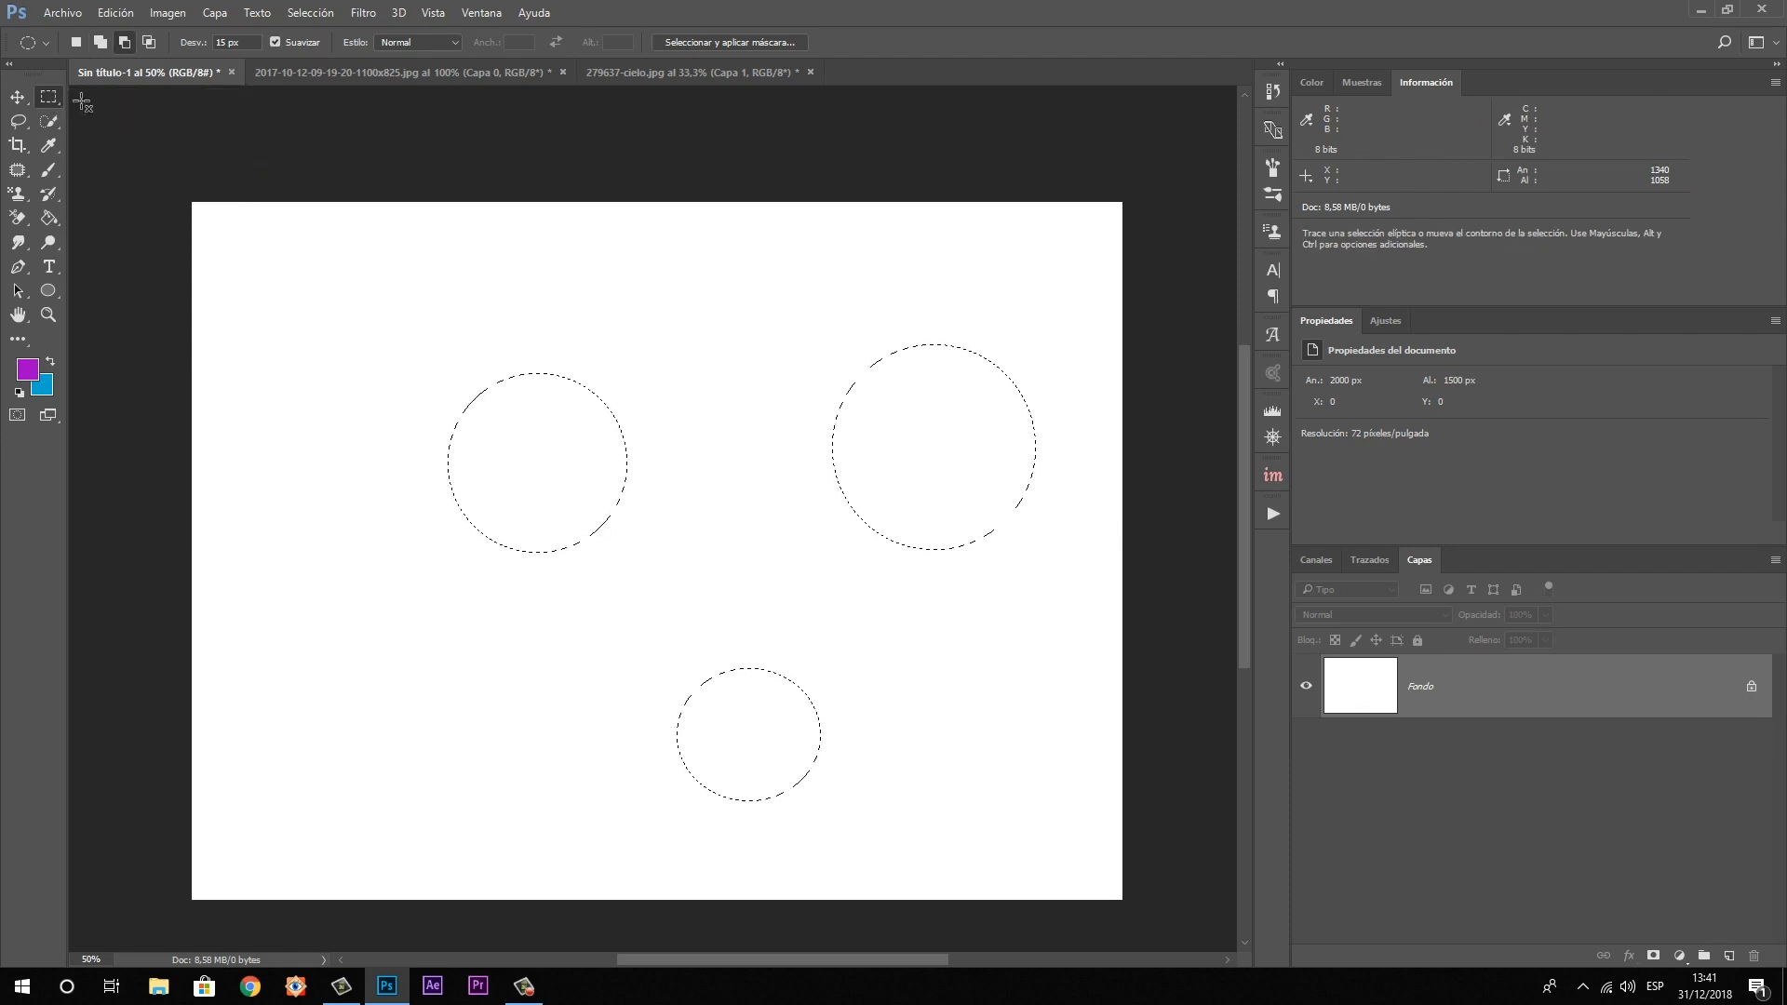
left_click_drag(274, 236, 357, 328)
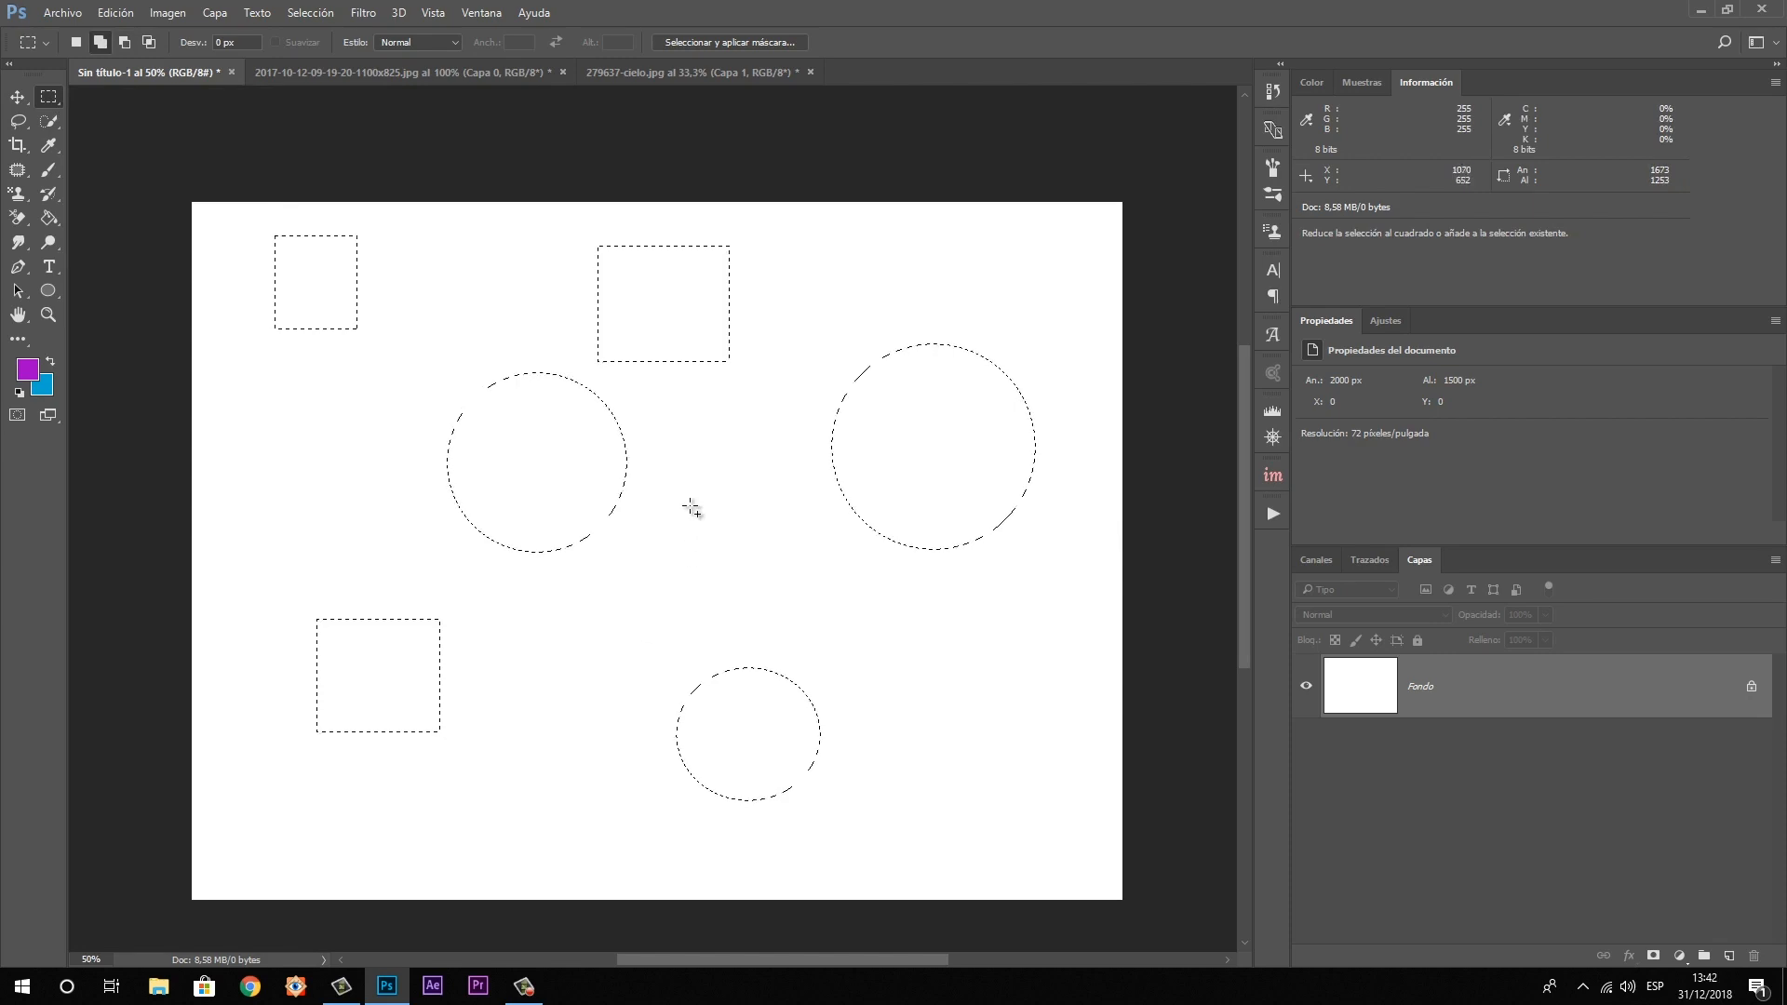
left_click_drag(689, 505, 771, 596)
left_click_drag(963, 679, 1051, 804)
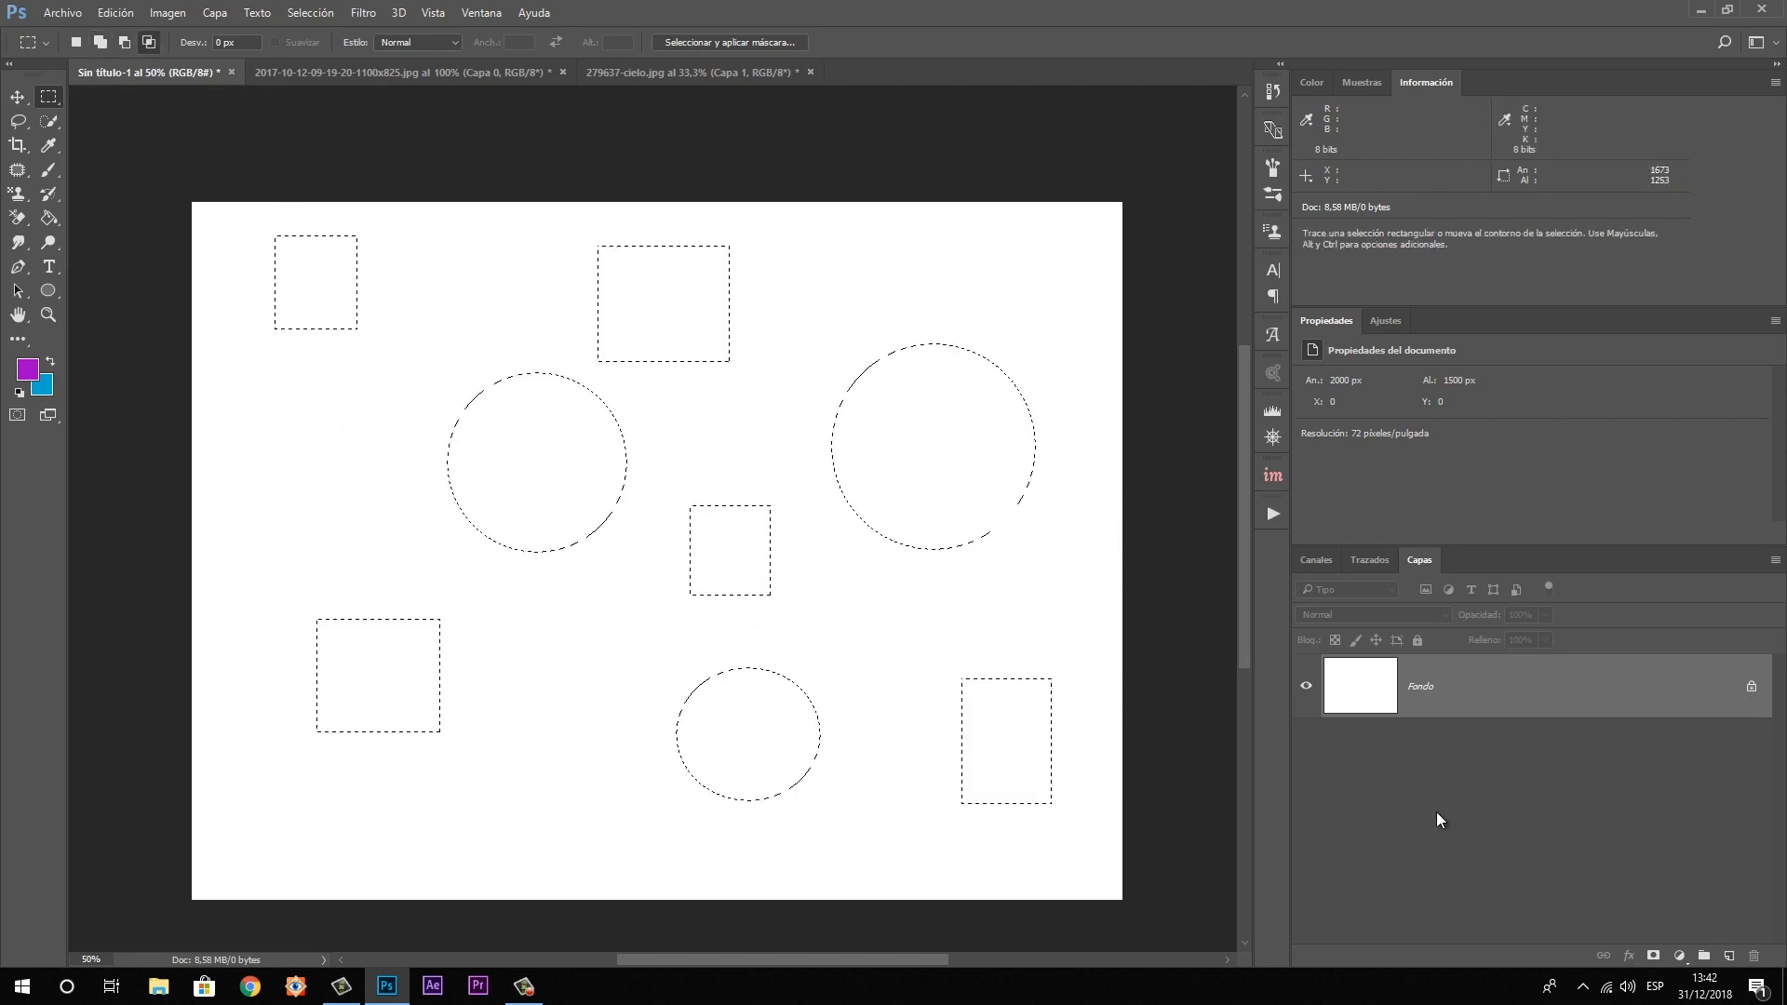
Create a new layer above Fondo and set the Paint Bucket's foreground colour to pure red, ff0000
left_click(1728, 956)
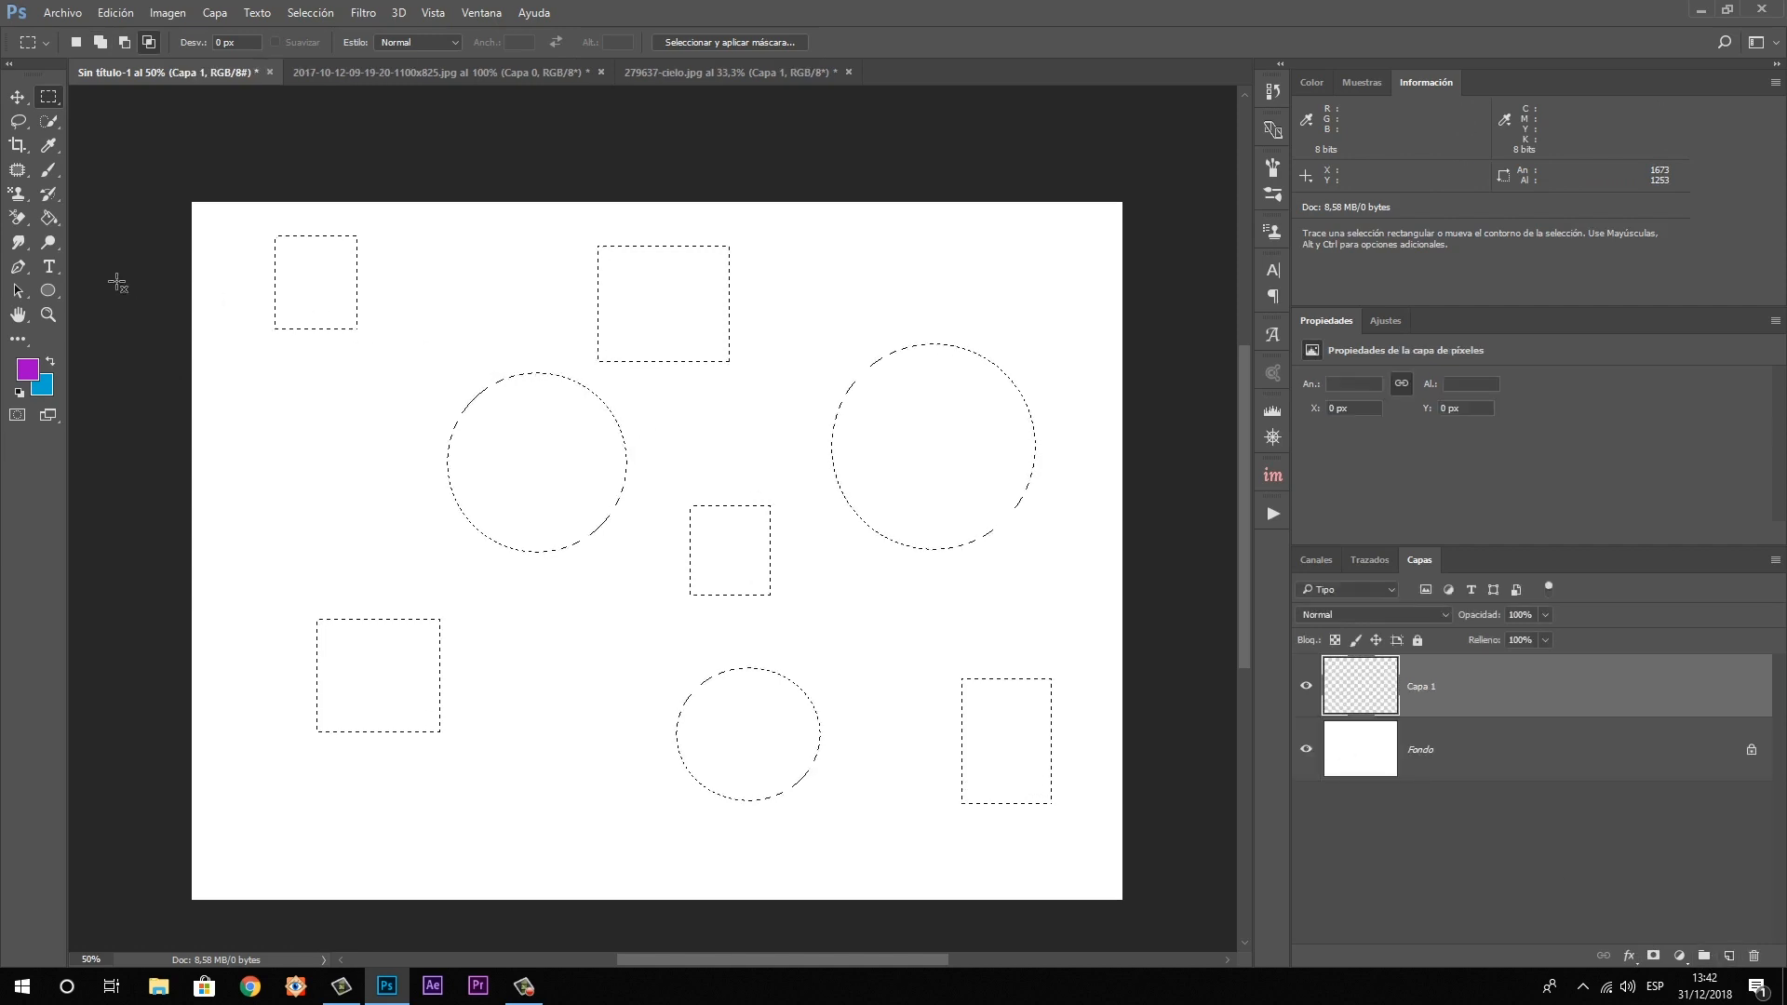
left_click(49, 223)
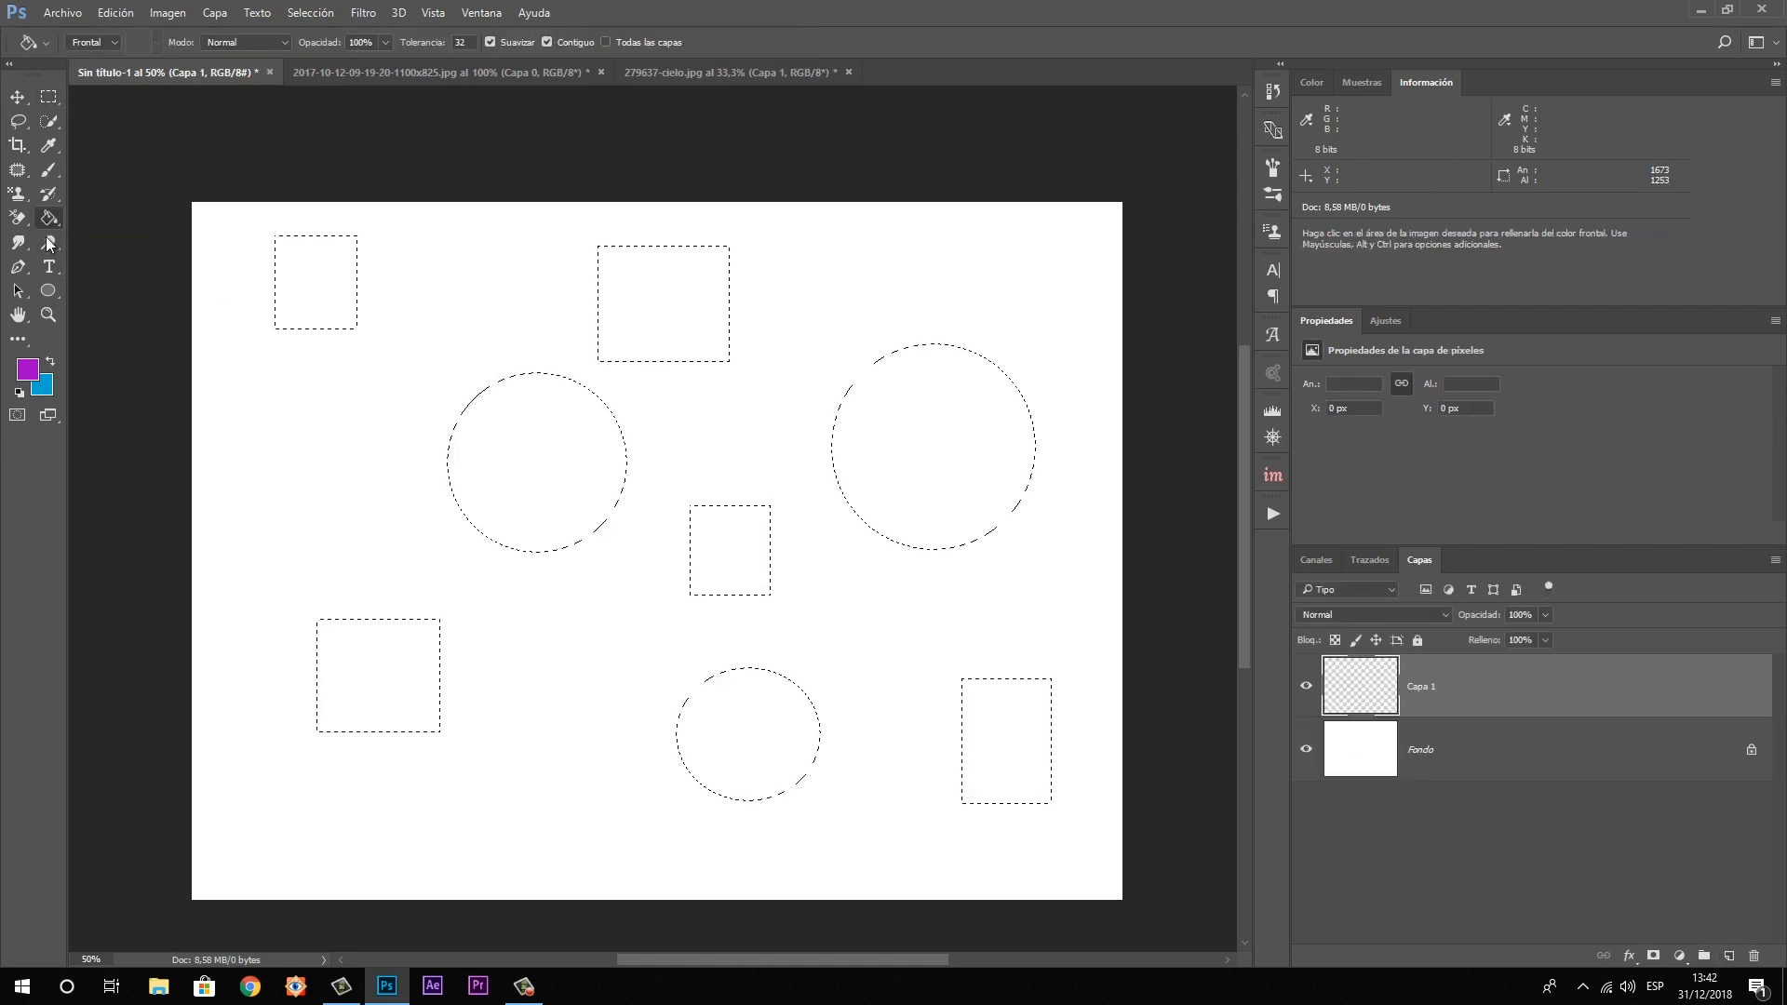
left_click(27, 369)
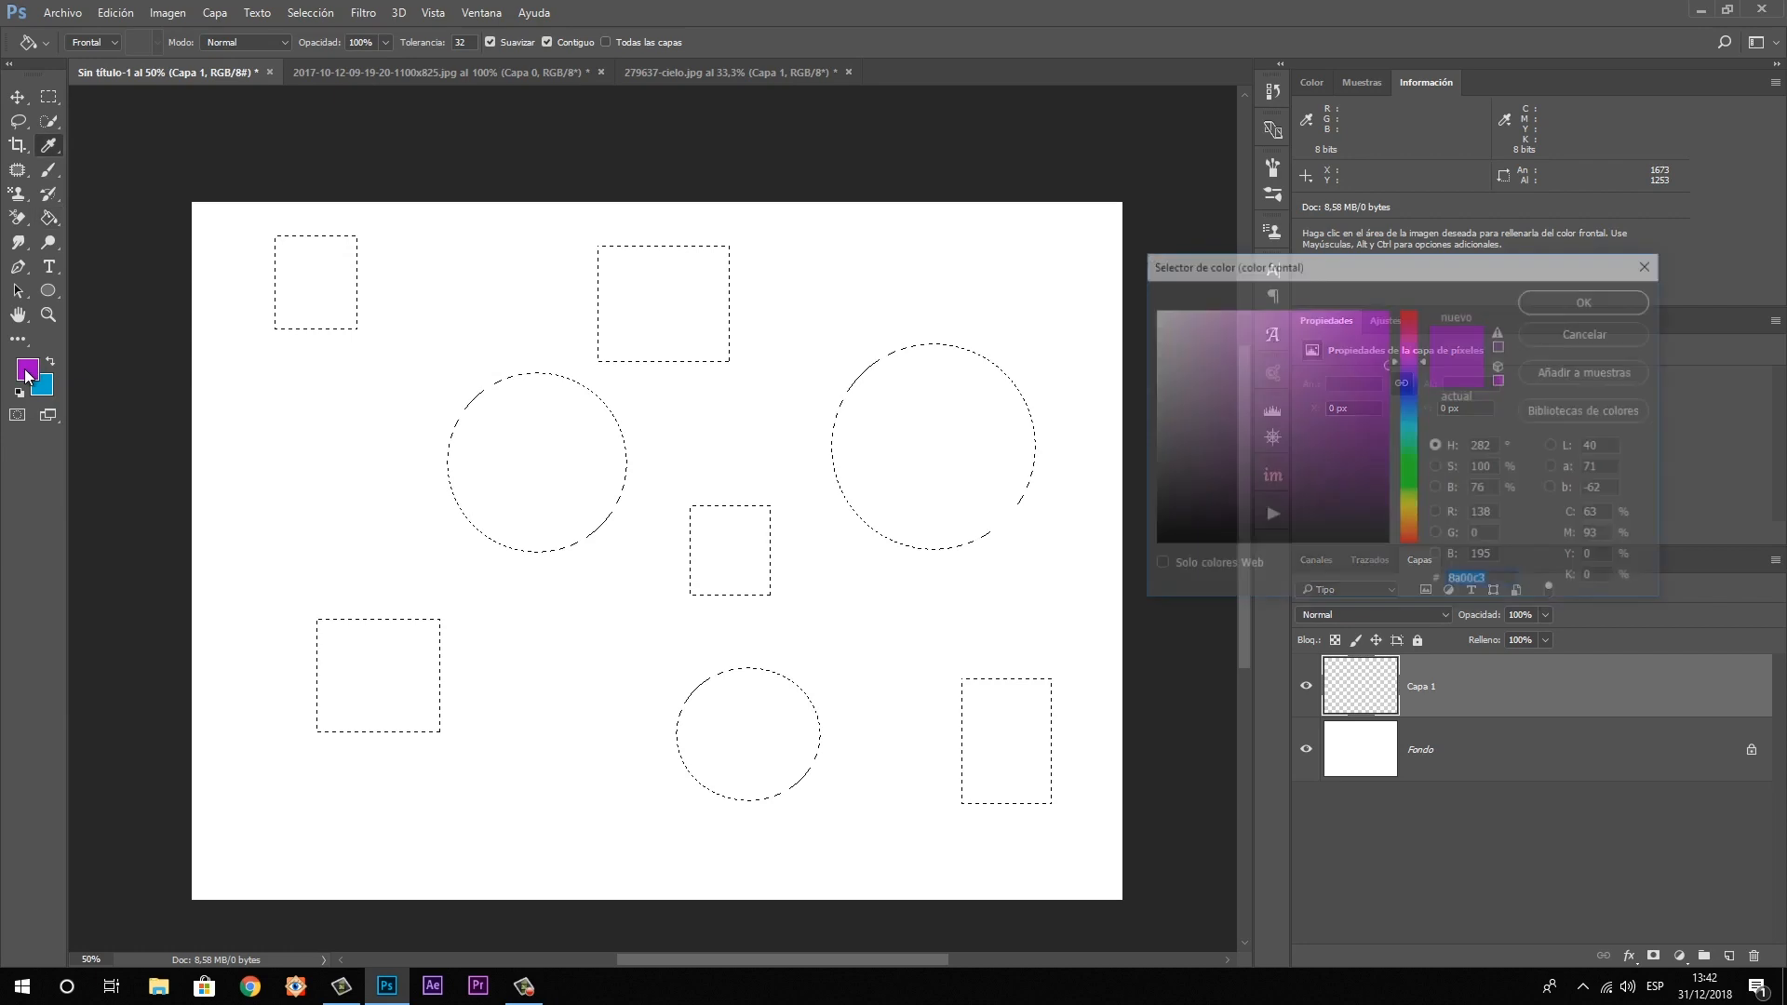
left_click(1412, 445)
mouse_move(1415, 445)
left_mouse_down()
mouse_move(1412, 308)
mouse_move(1426, 324)
left_mouse_up()
left_click(1371, 331)
left_click(1600, 298)
key("g")
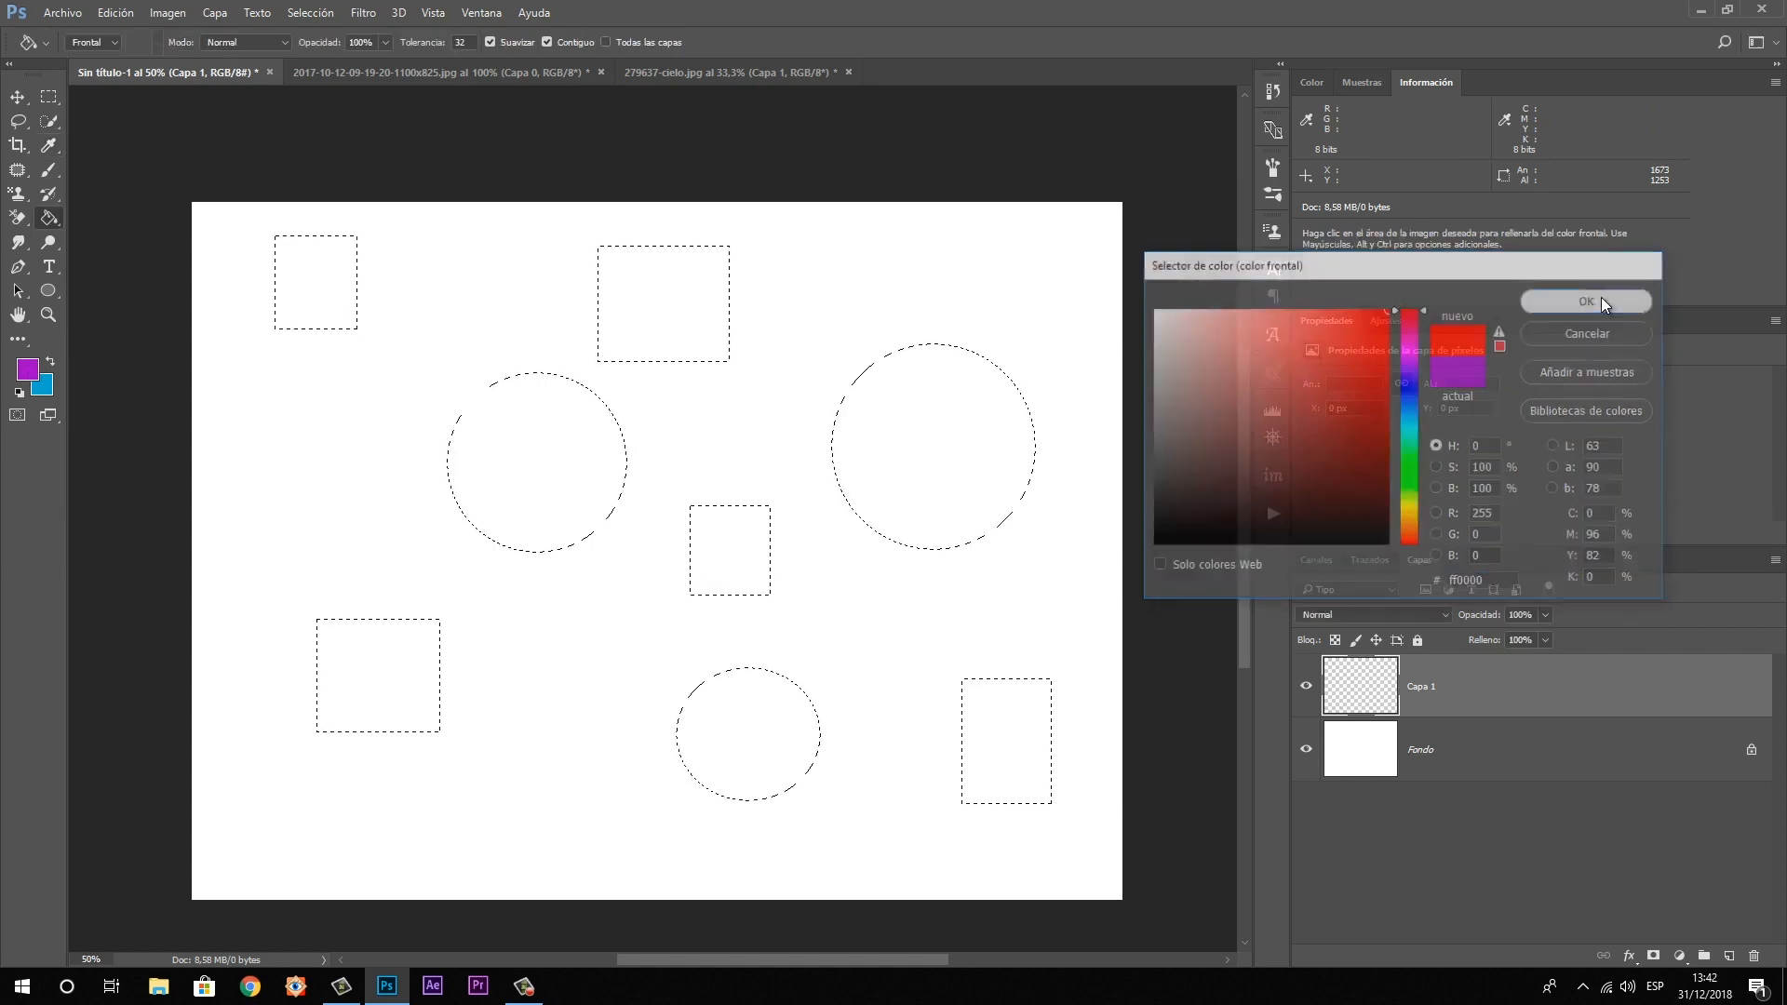
Fill all the selected circles and rectangles with red on Capa 1, and clear the selection
left_click(663, 293)
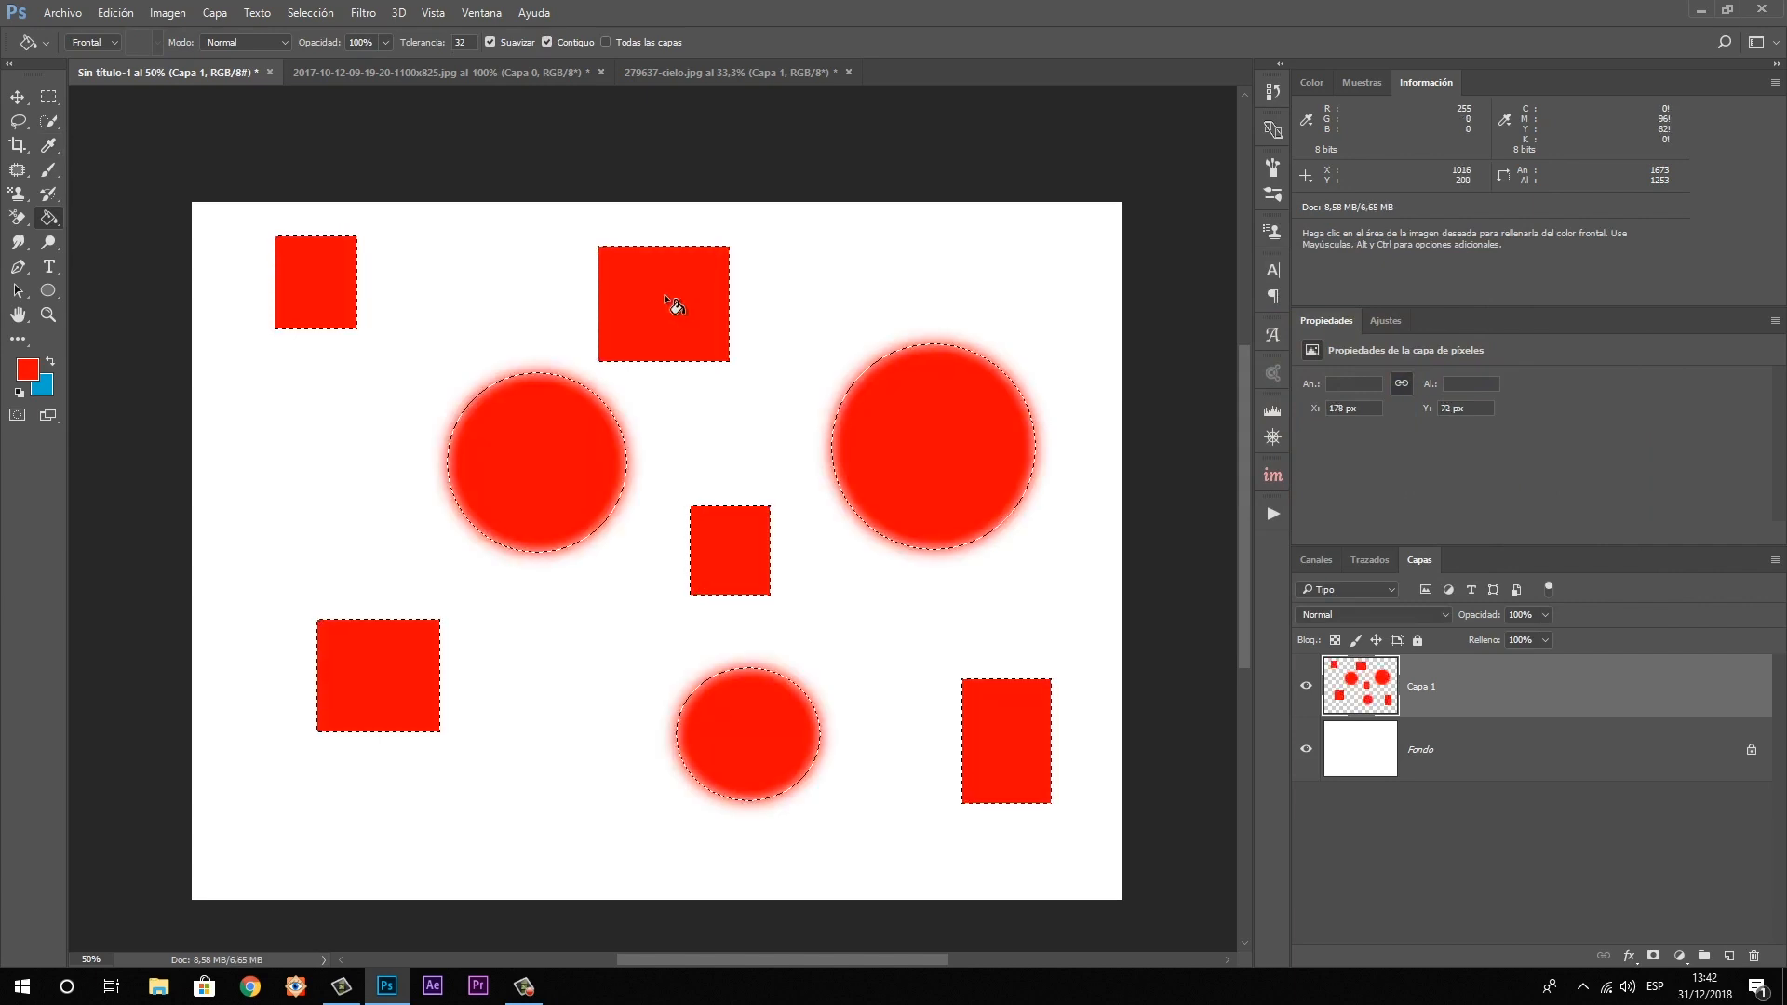
key("ctrl")
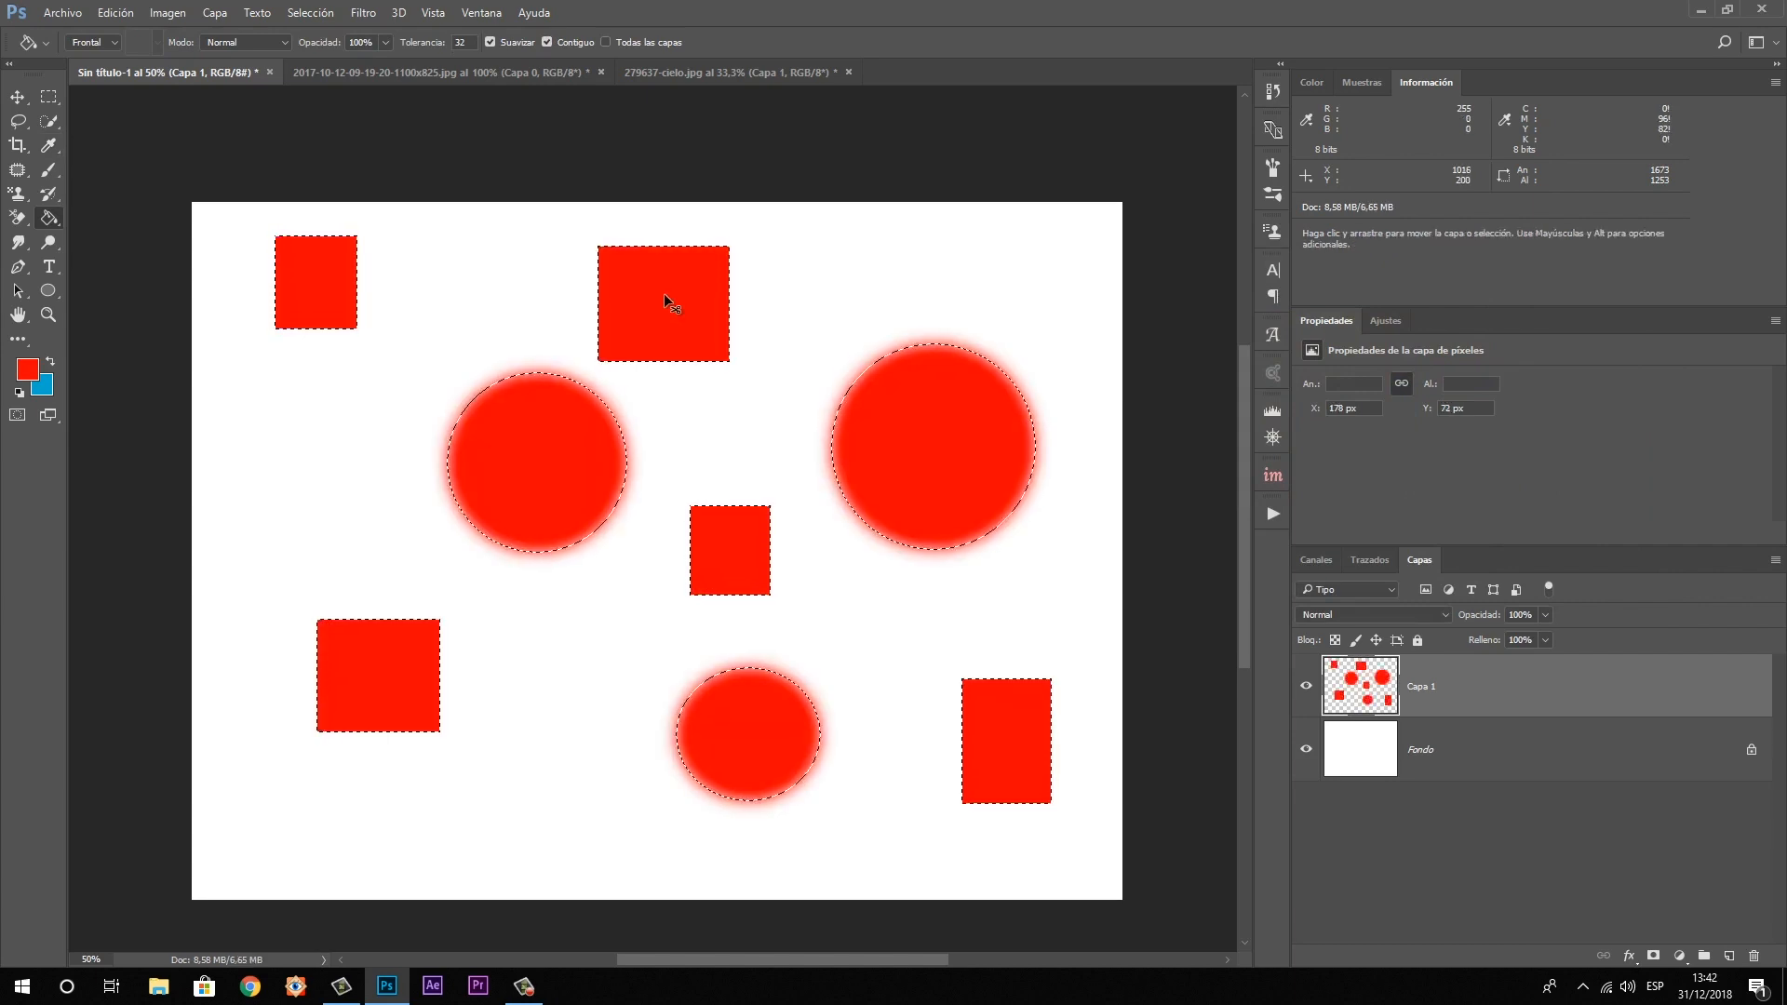
key("ctrl+d")
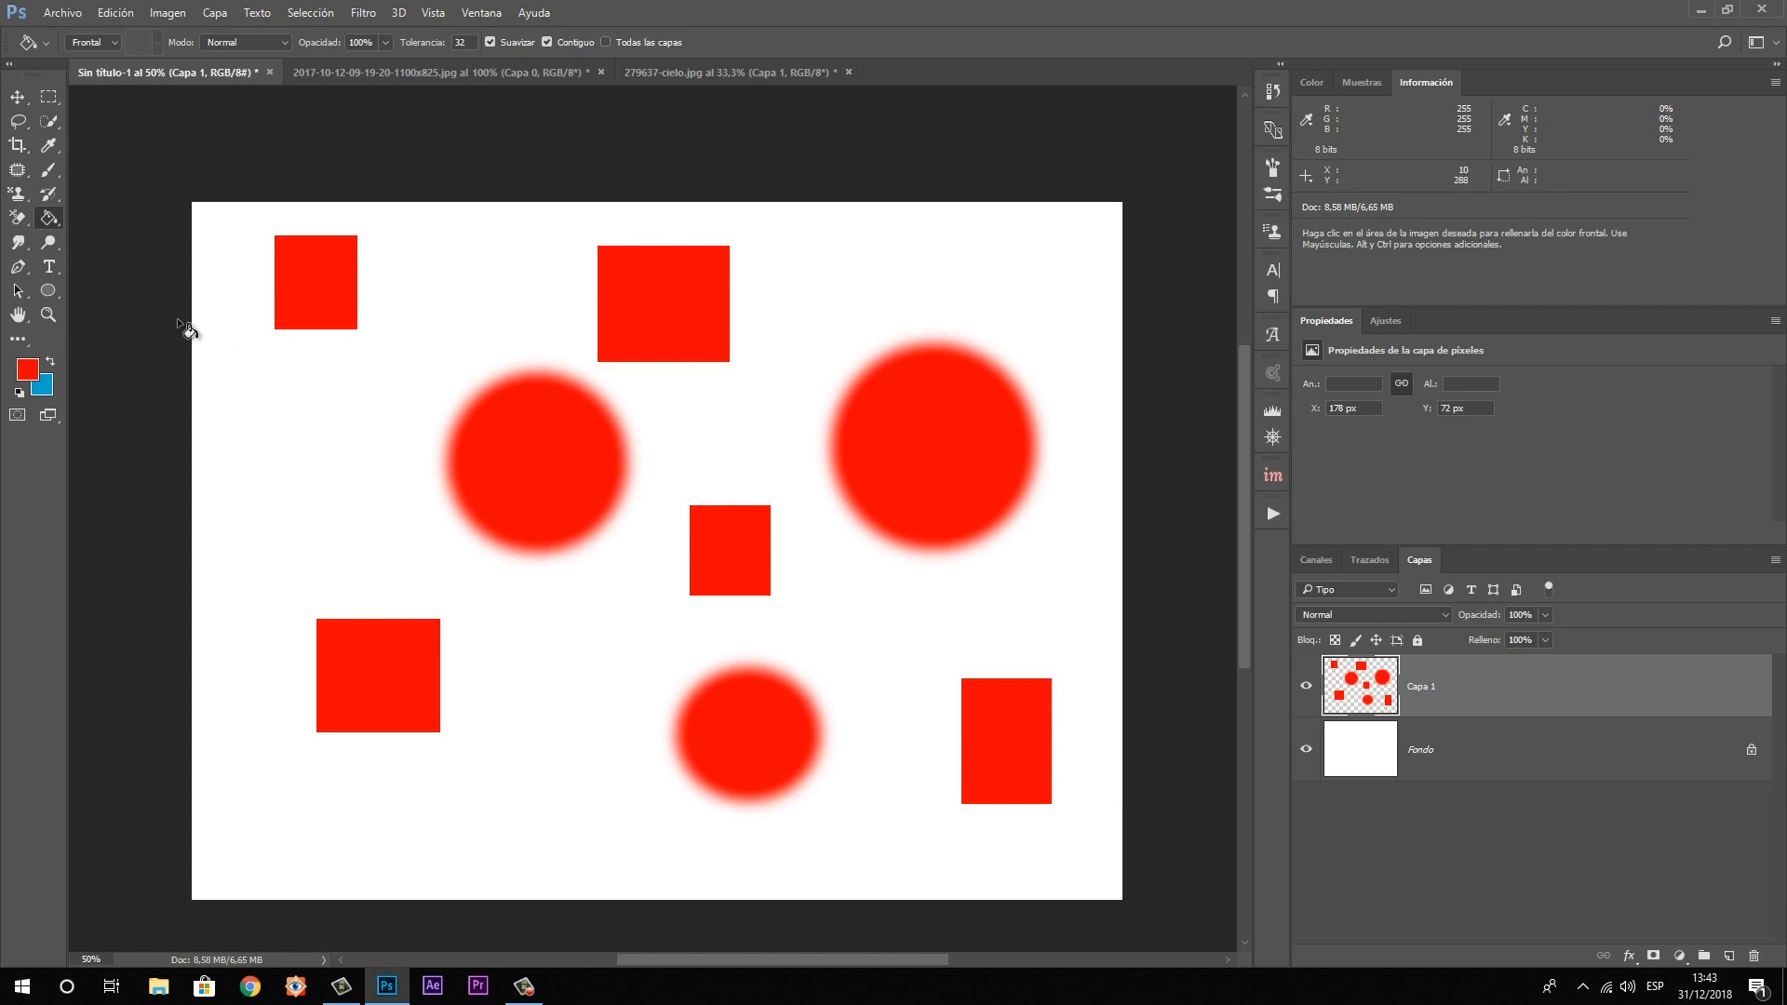
Make four small circular selections in the empty areas between the red shapes, using the Elliptical Marquee with 0 px feather
left_click(46, 109)
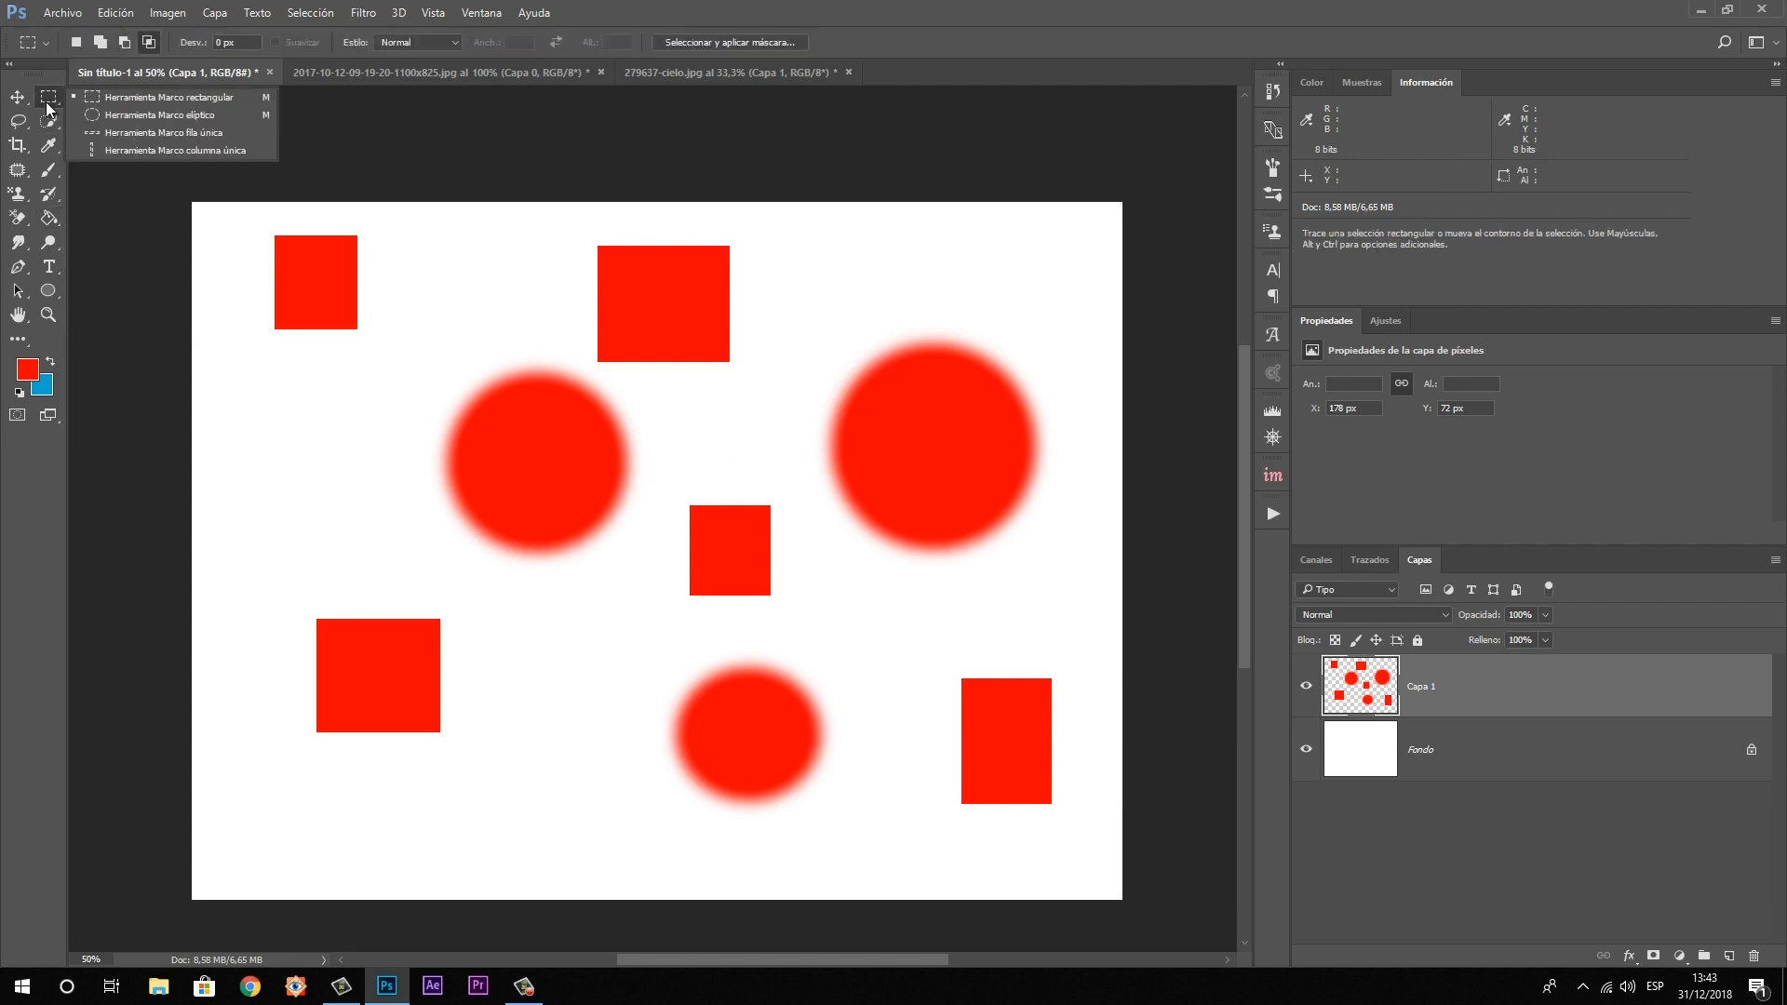
left_click(82, 99)
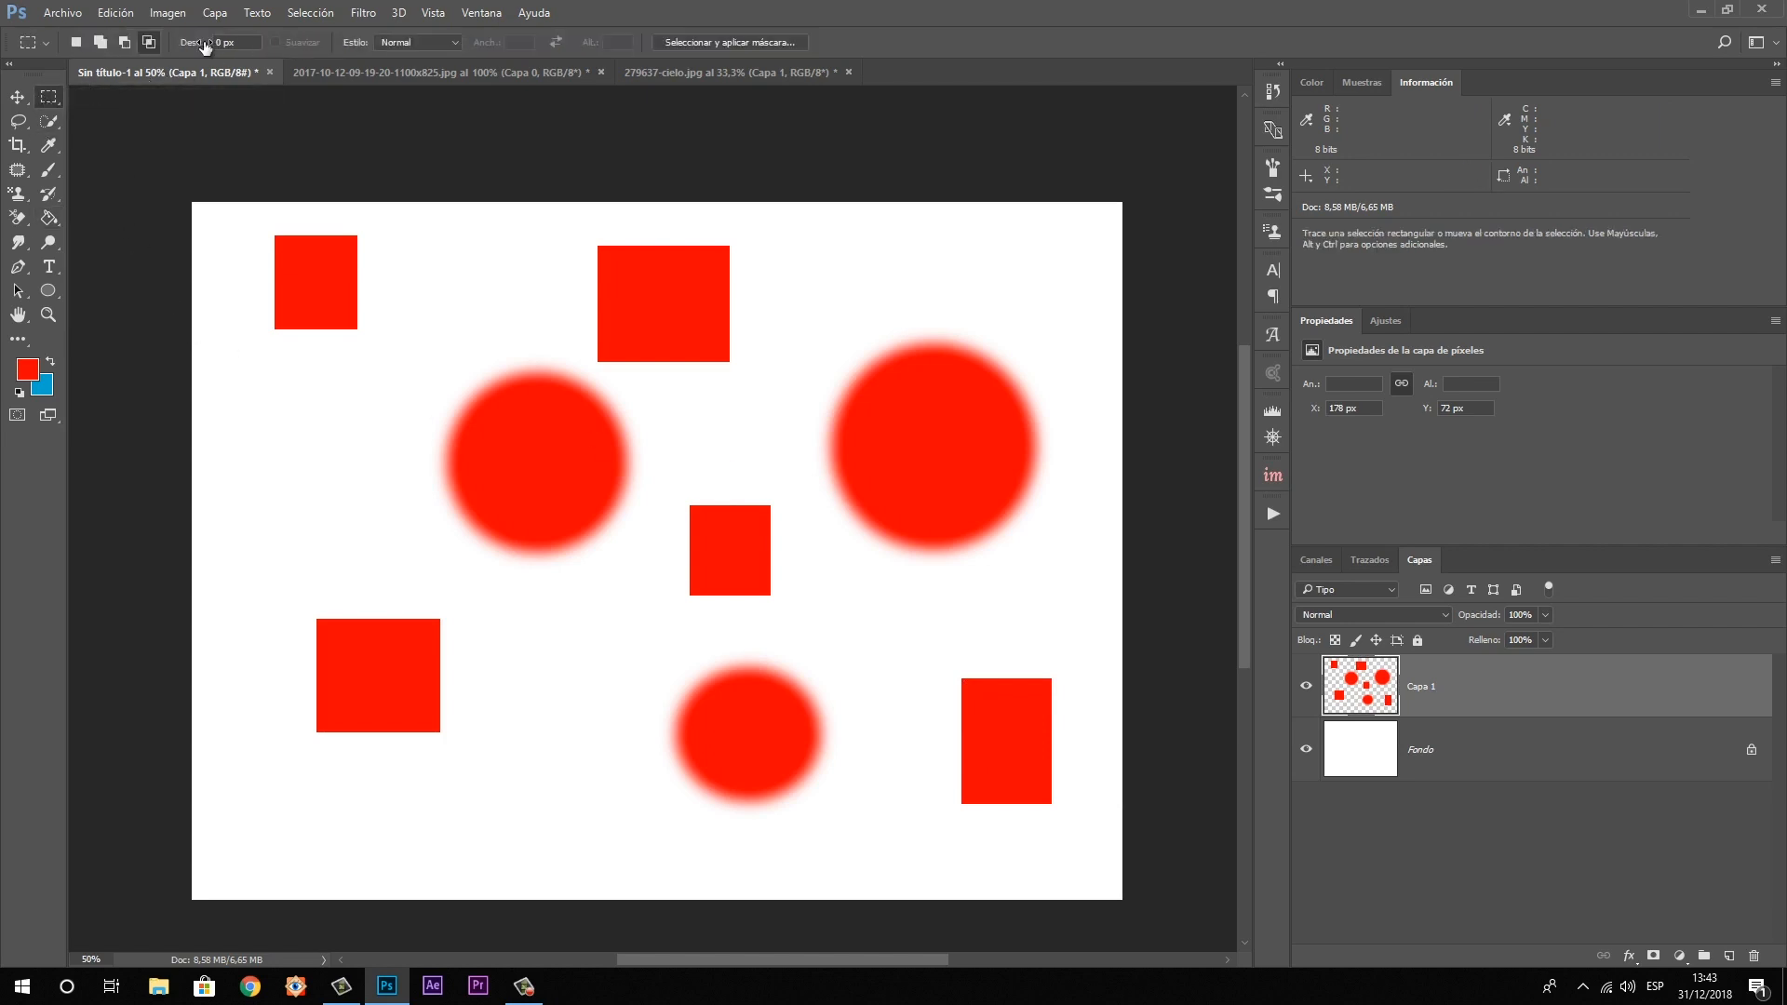
left_click(48, 96)
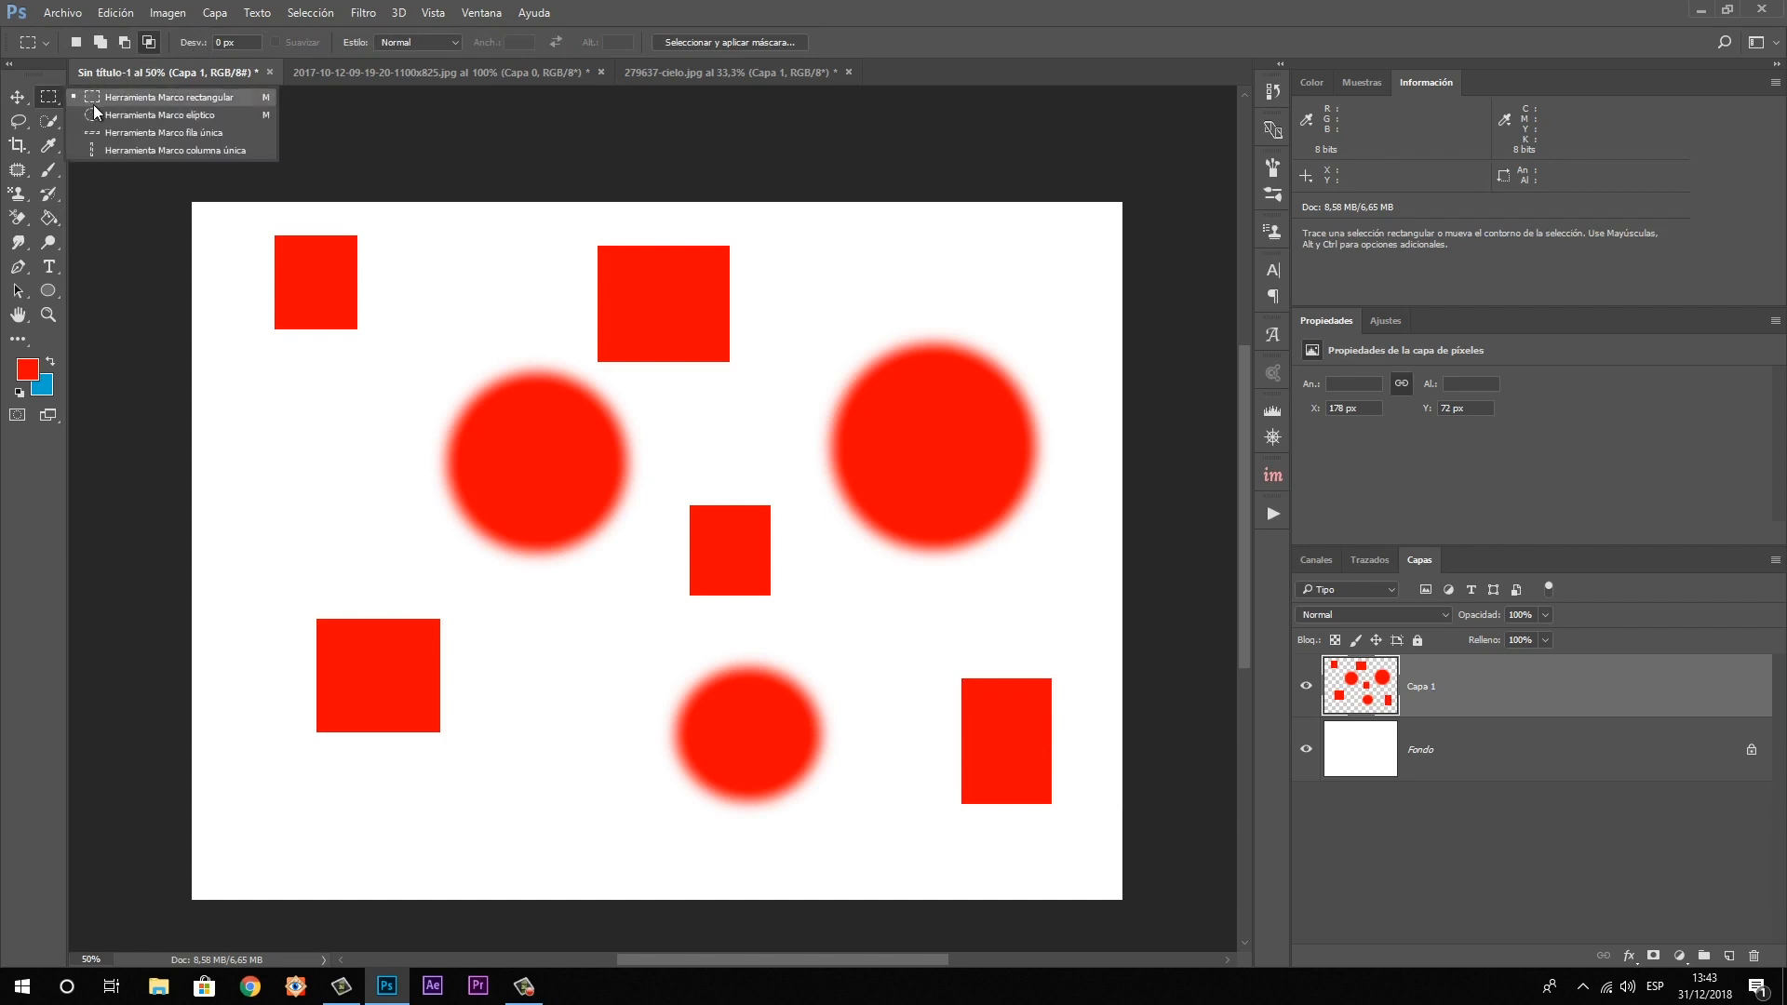
left_click(195, 118)
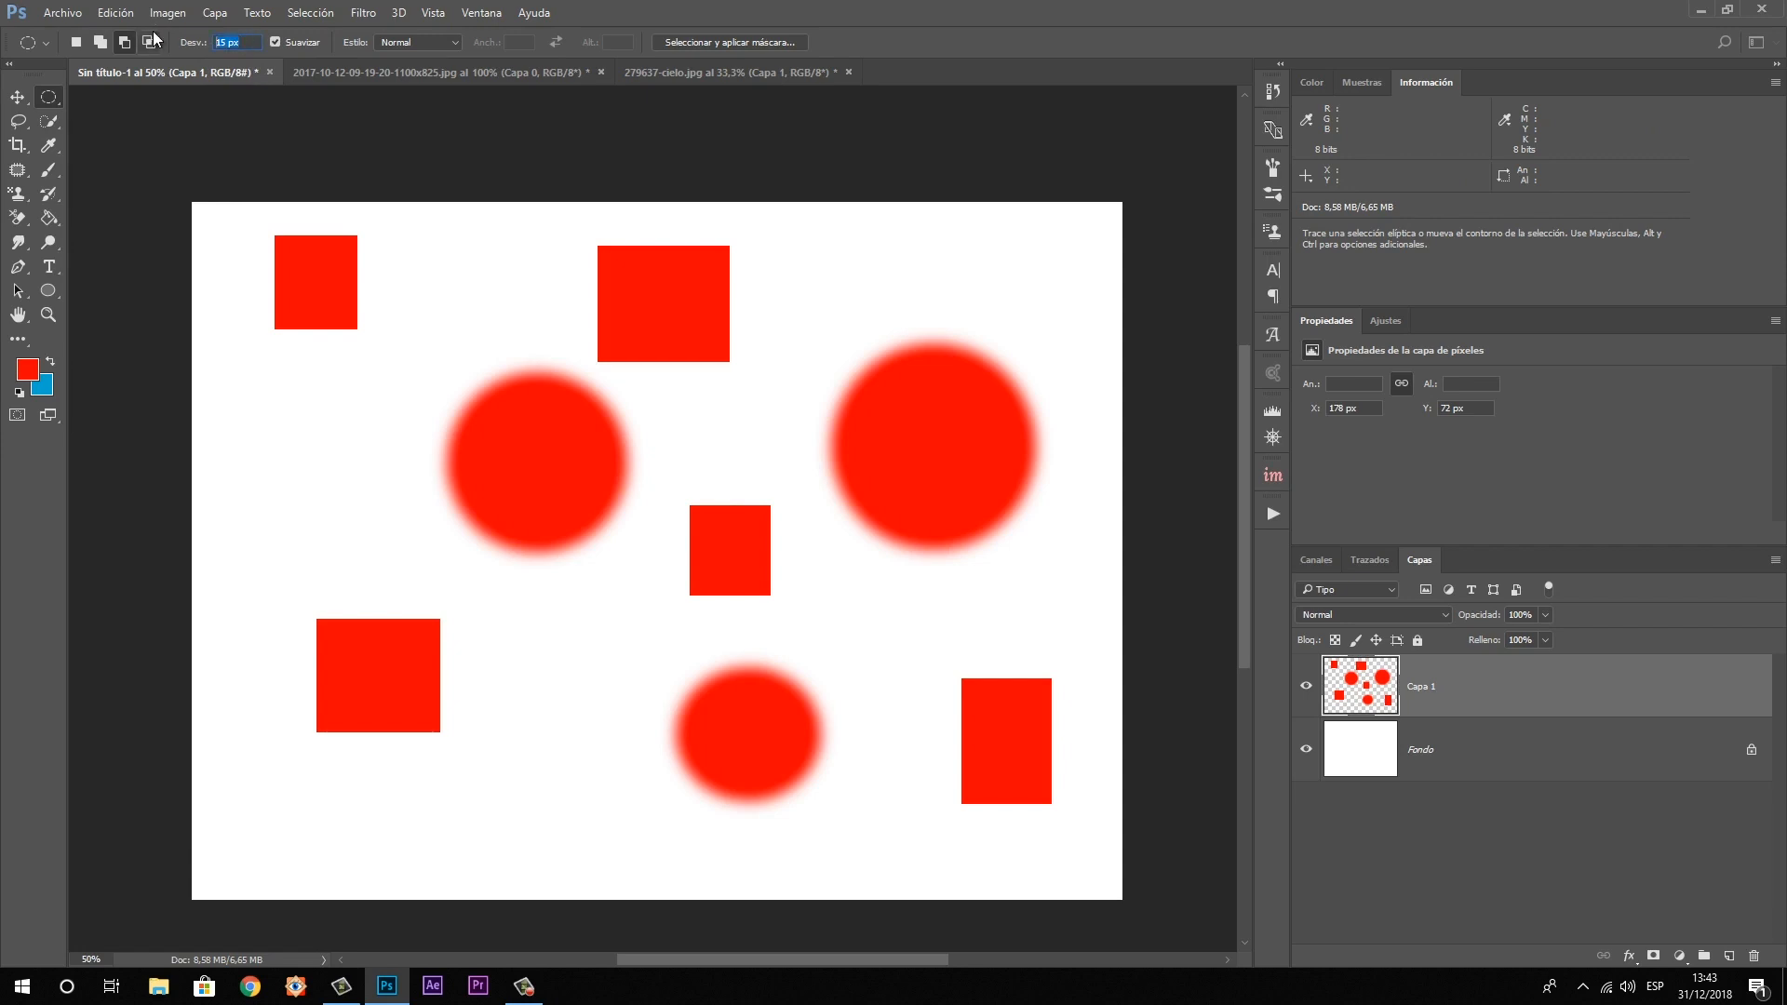
type("0")
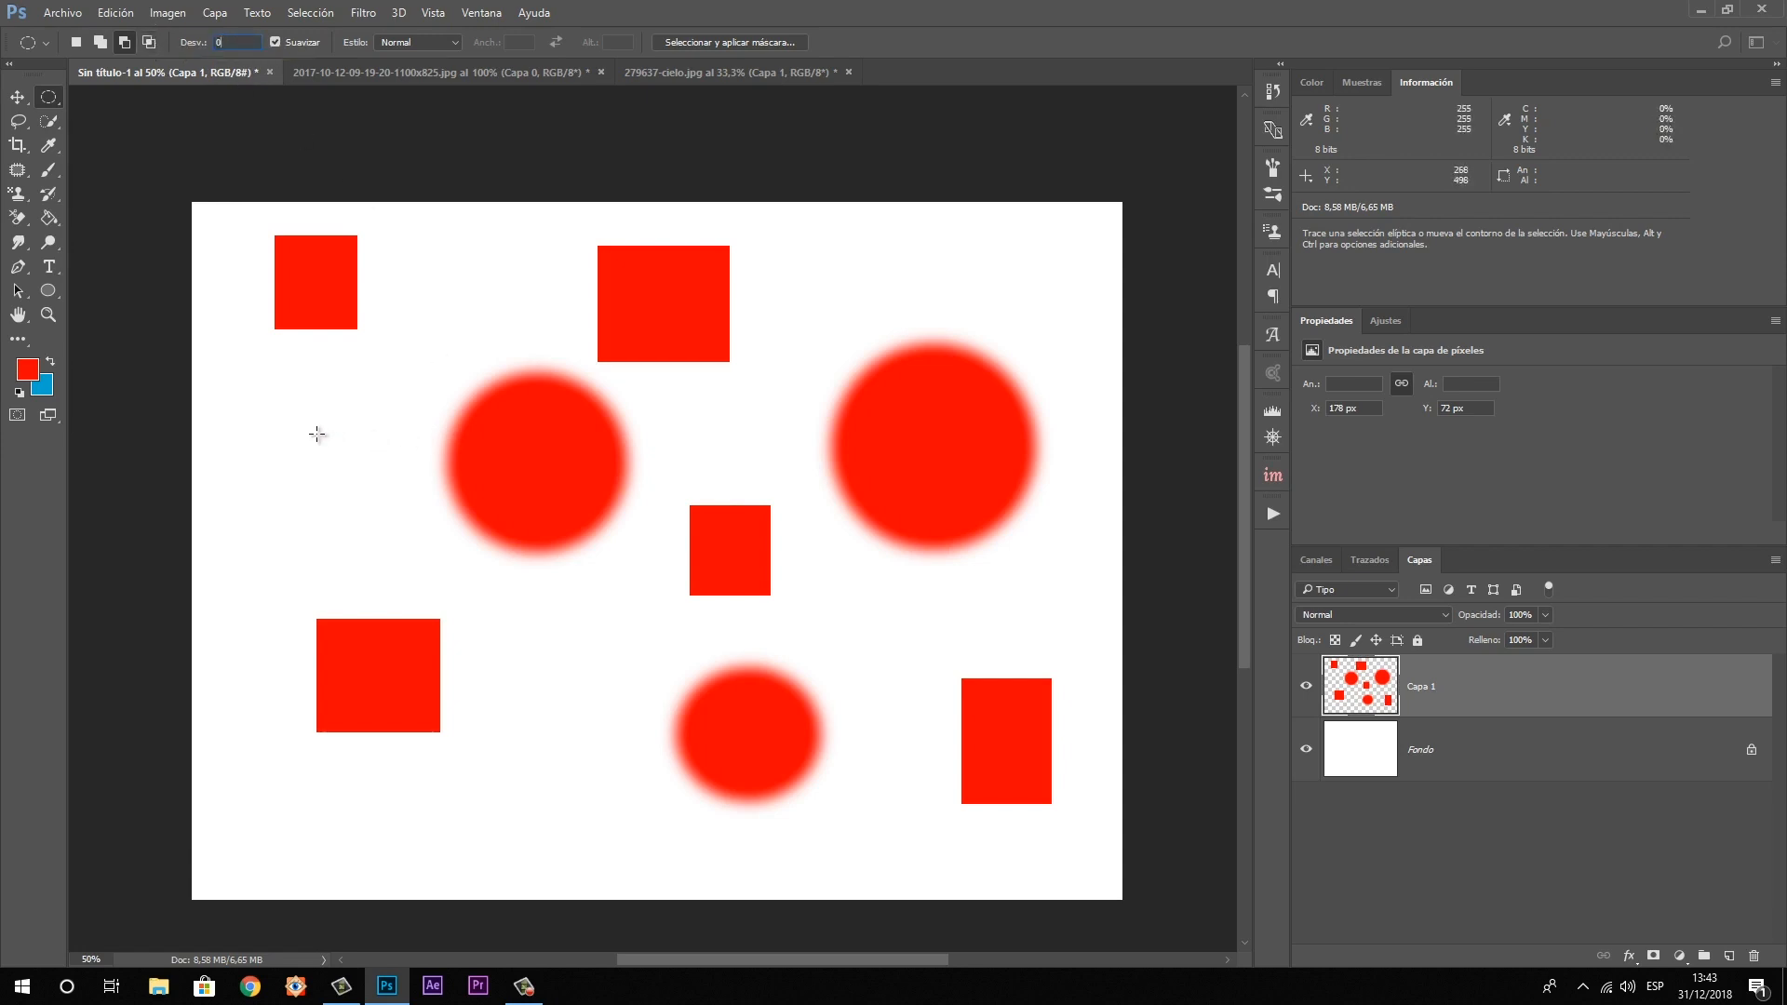
left_click_drag(316, 434, 367, 490)
left_click_drag(545, 634, 609, 699)
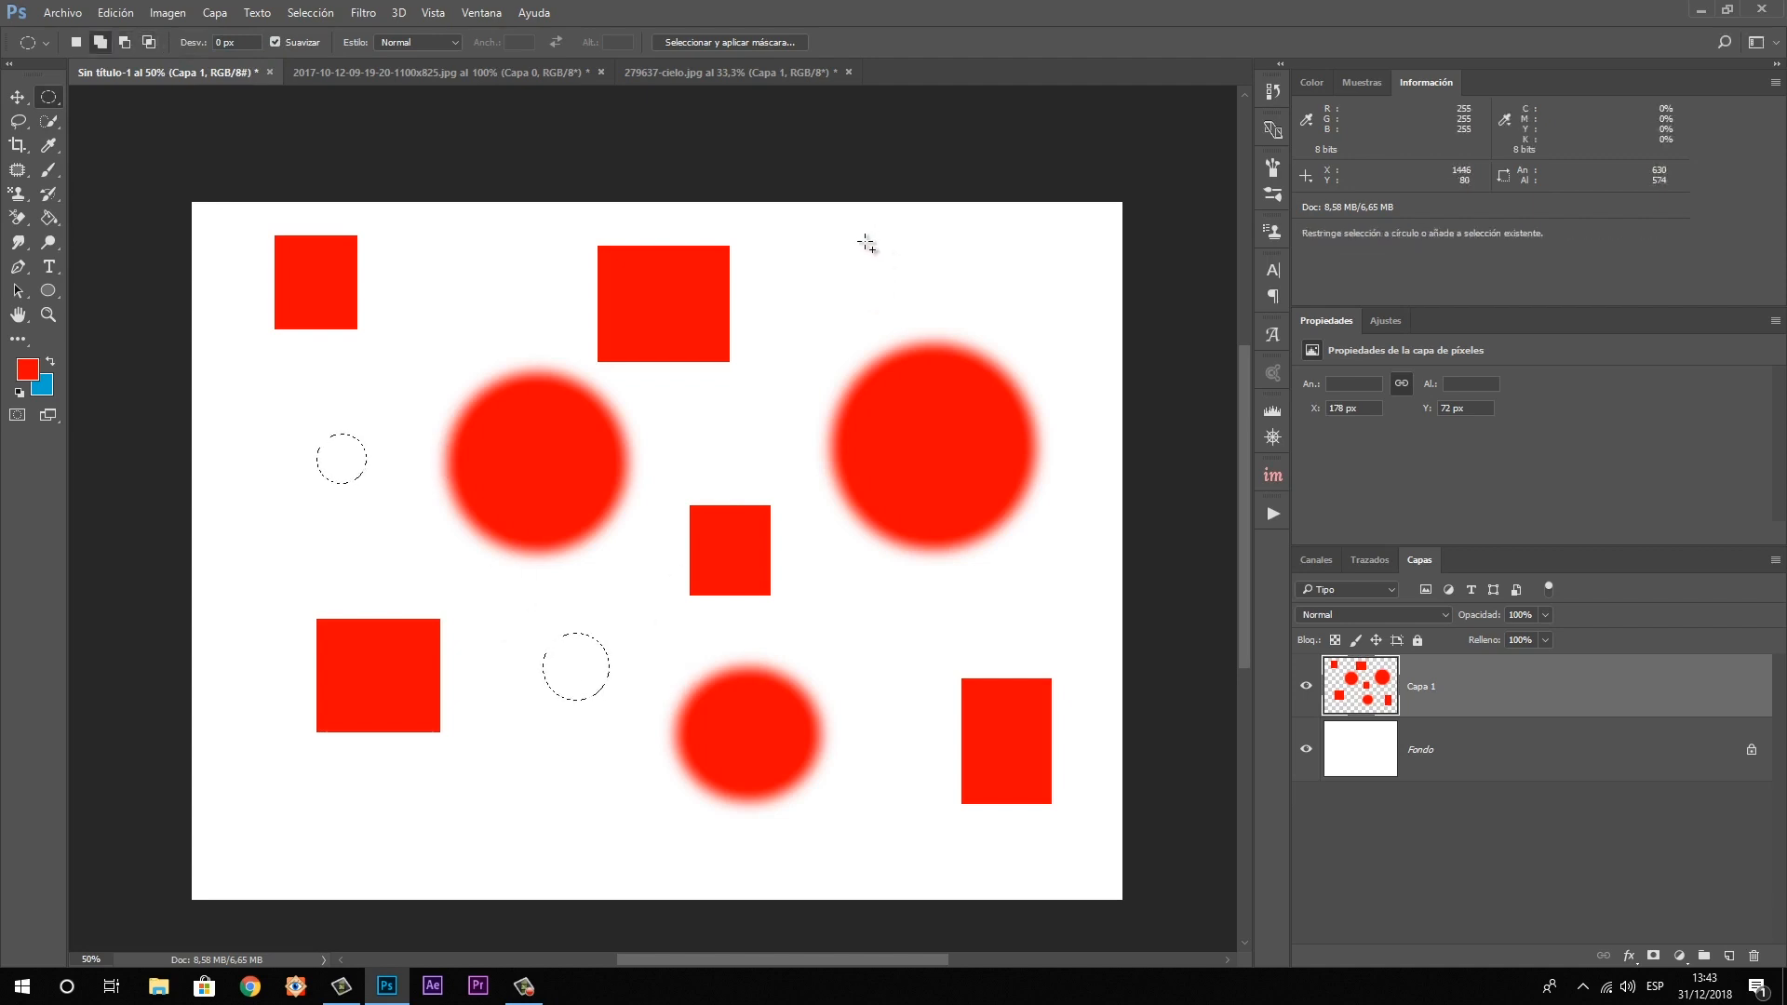
left_click_drag(865, 242, 945, 309)
left_click_drag(509, 808, 568, 866)
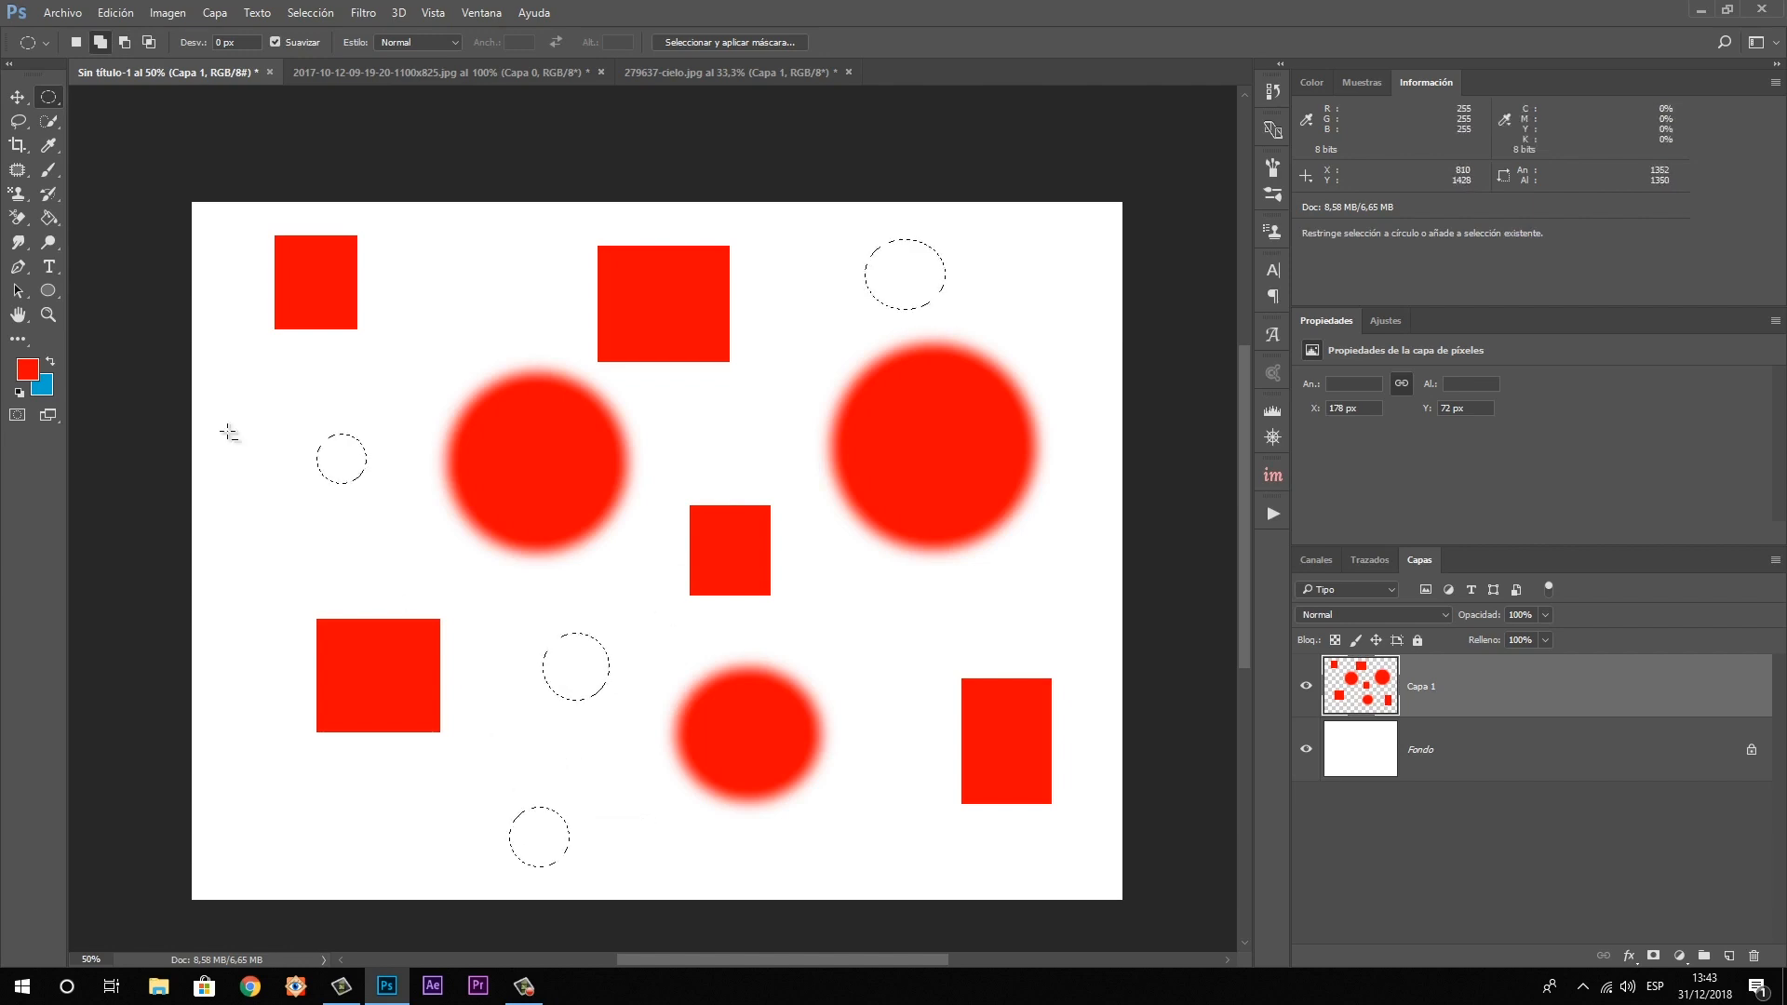
Fill the four small circular selections with red on Capa 1 using the Paint Bucket, and clear the selection
left_click(50, 217)
left_click(337, 456)
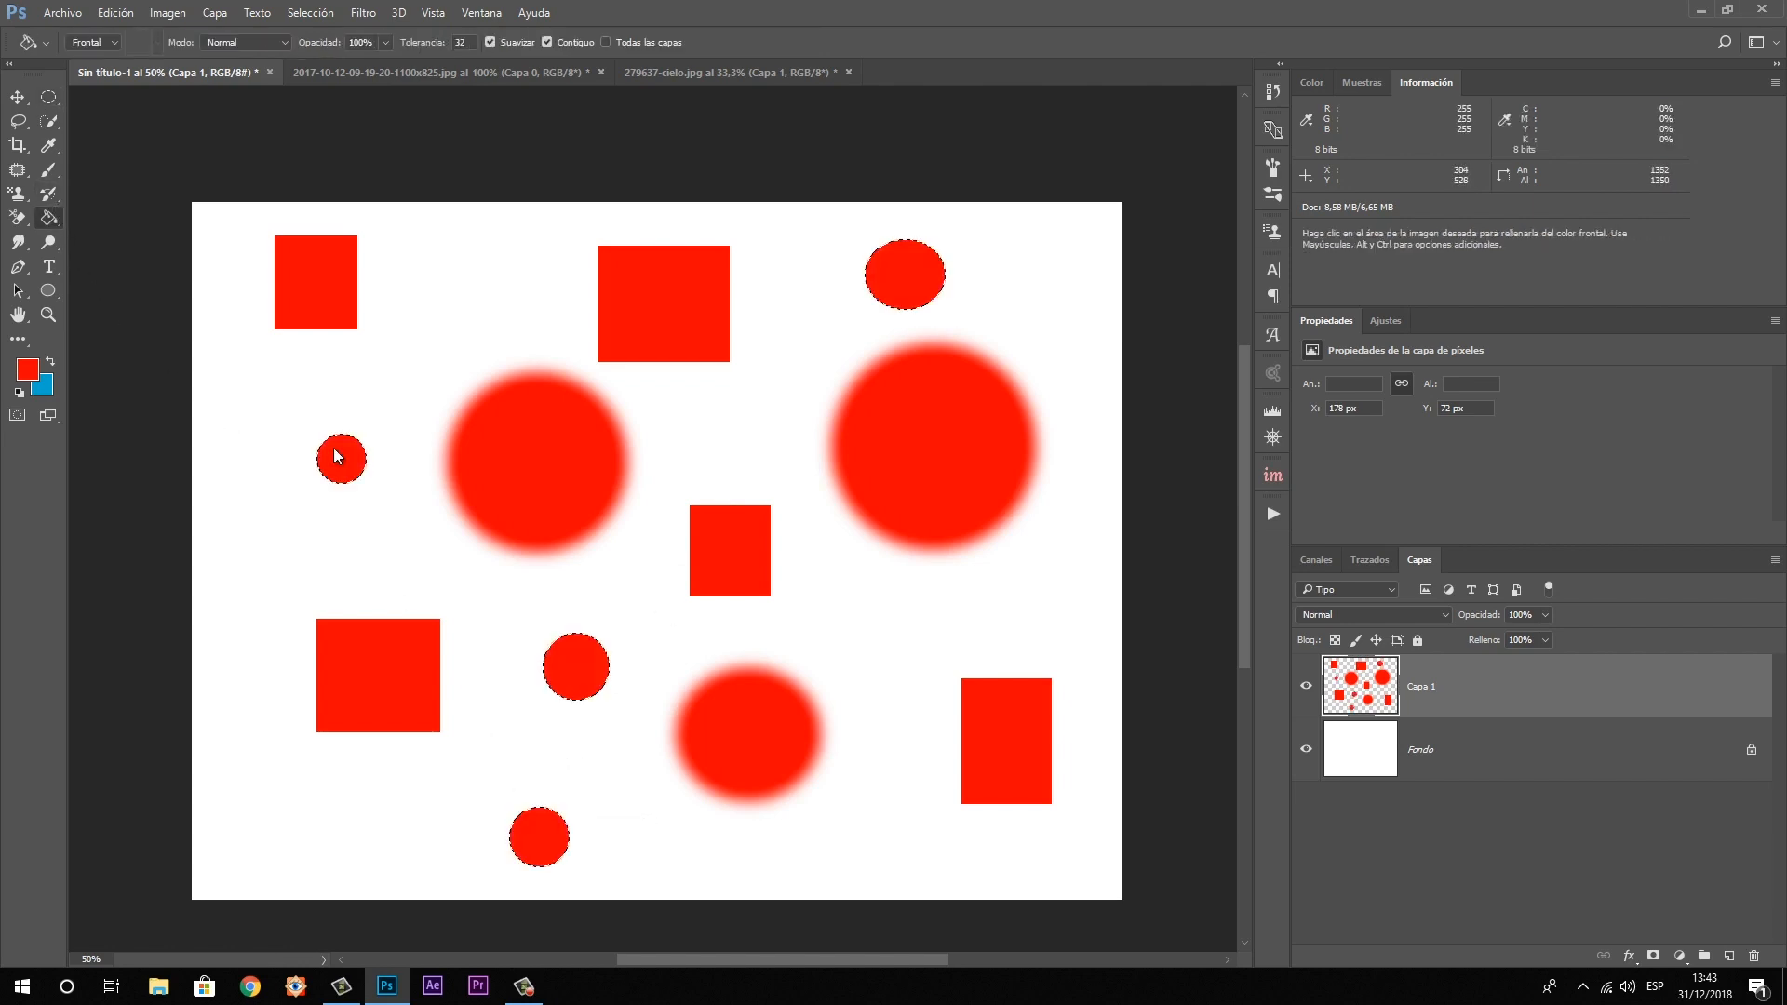
key("ctrl+d")
left_click(395, 73)
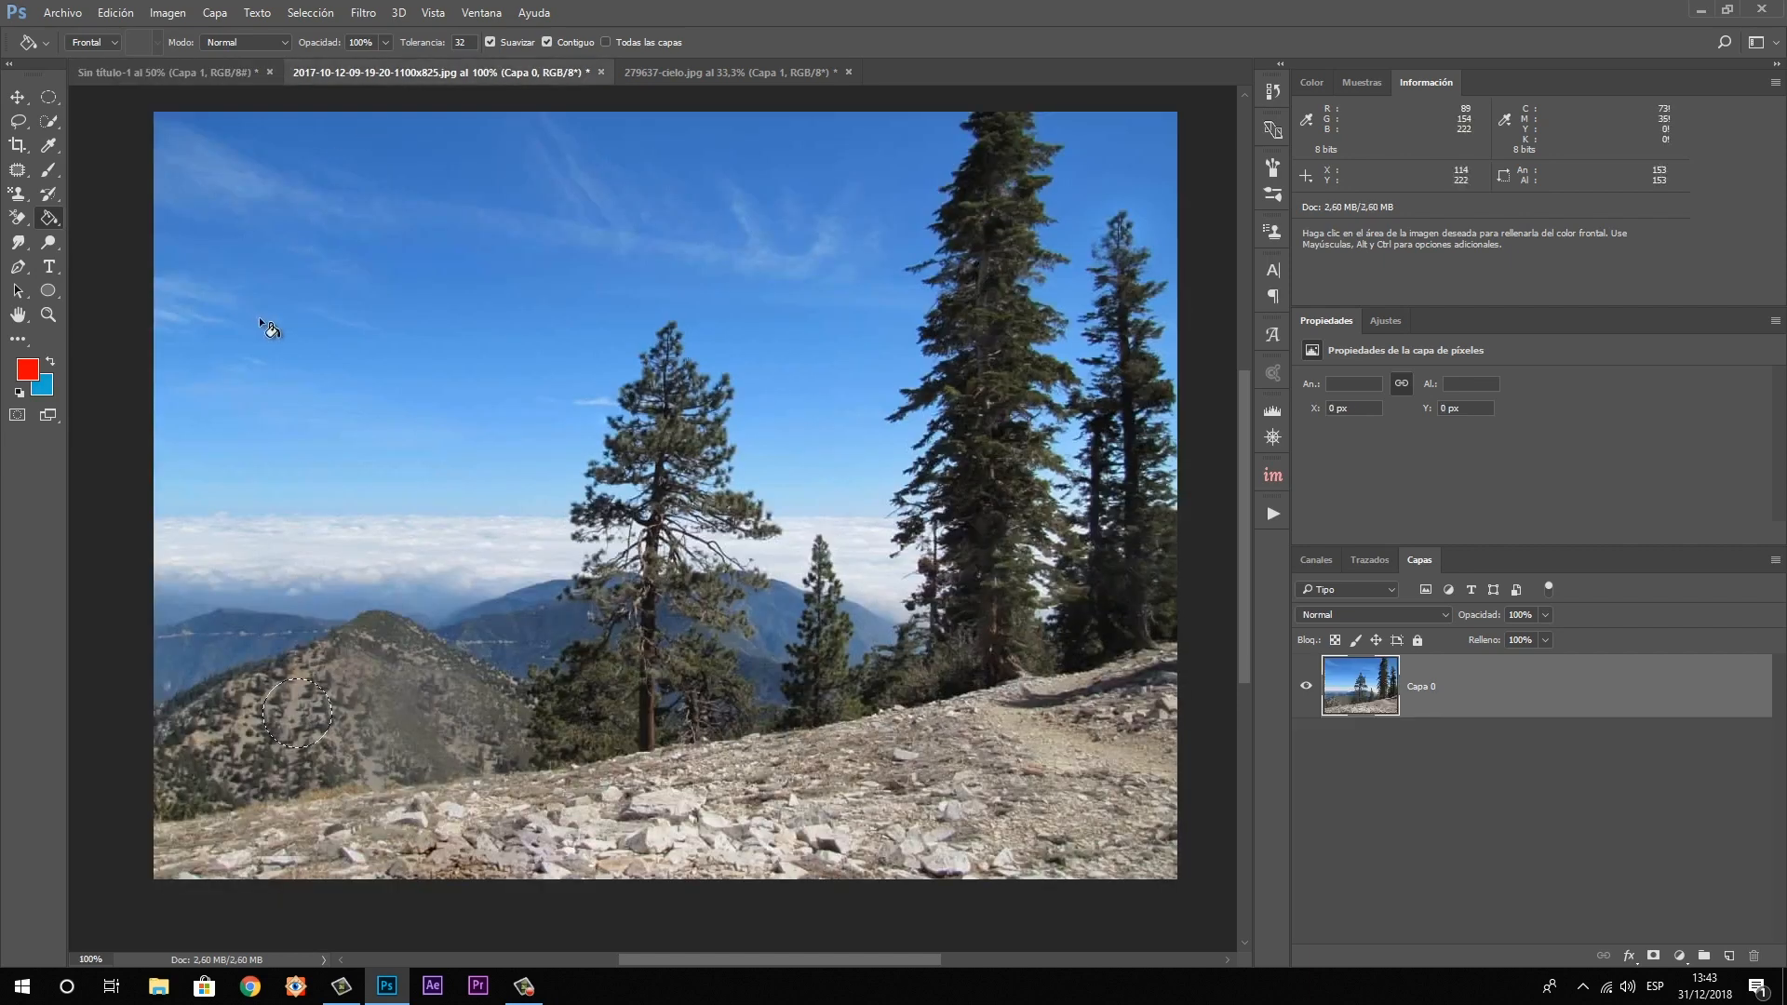
left_click(16, 244)
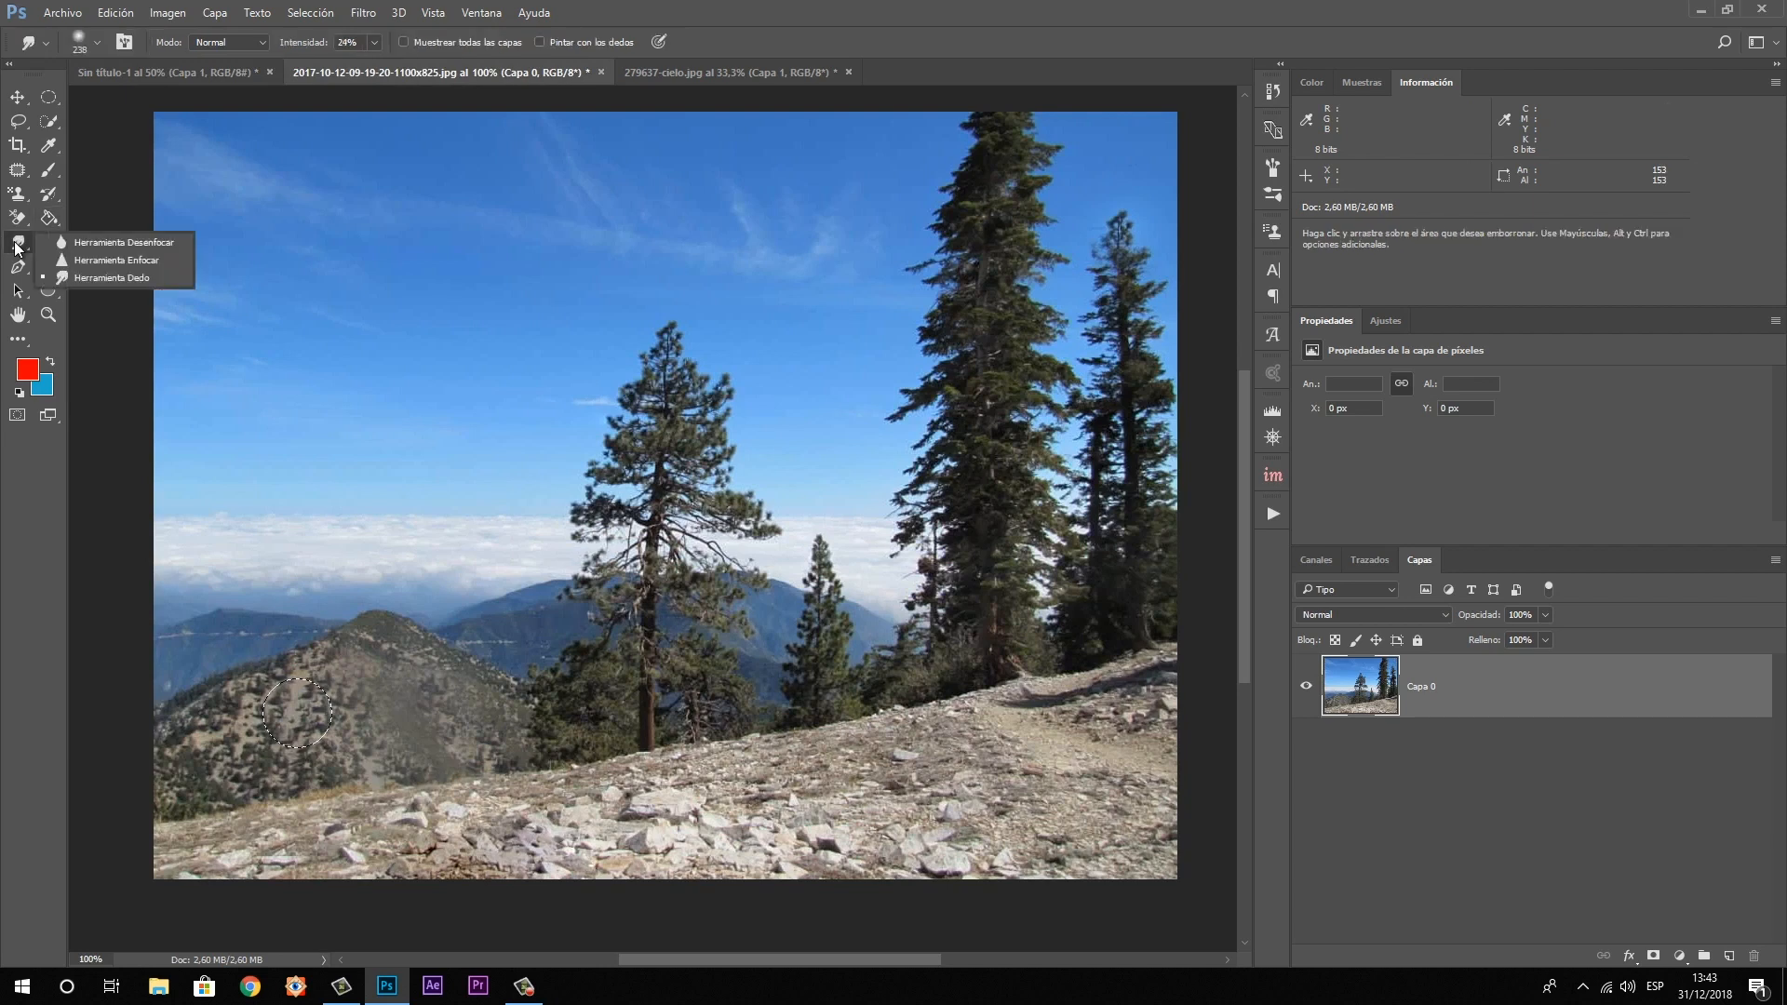
left_click(69, 246)
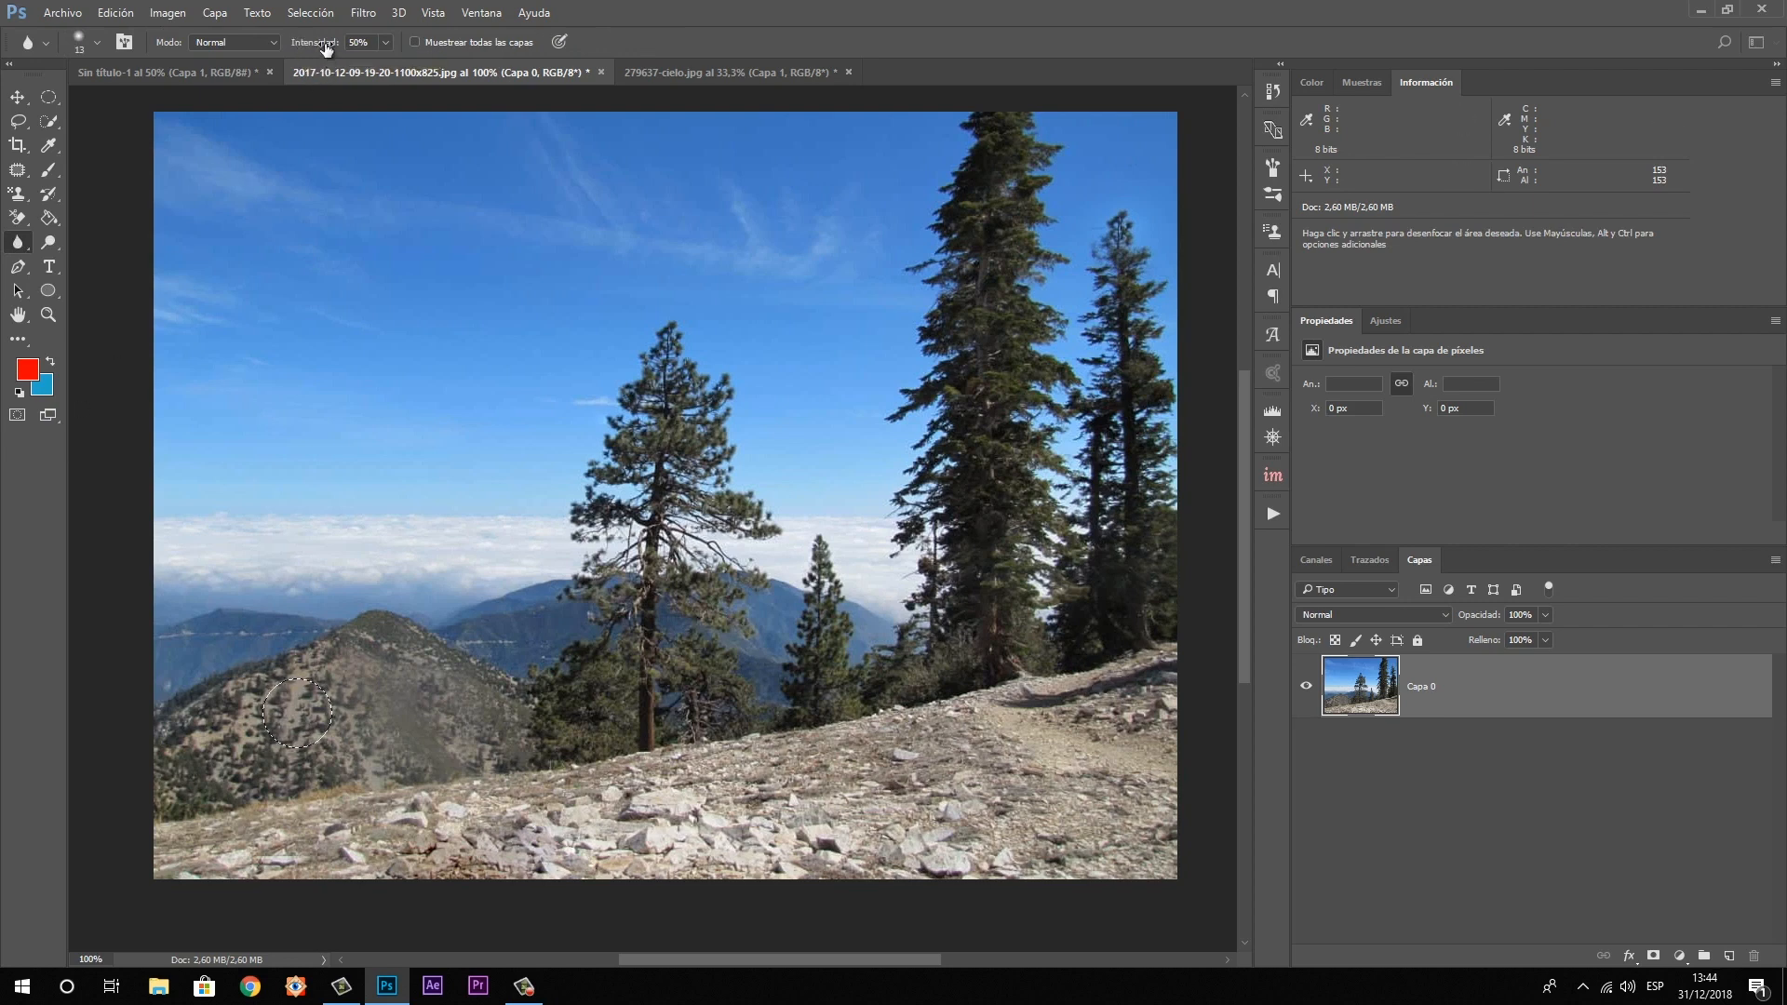
left_click_drag(326, 49, 405, 41)
left_click(47, 315)
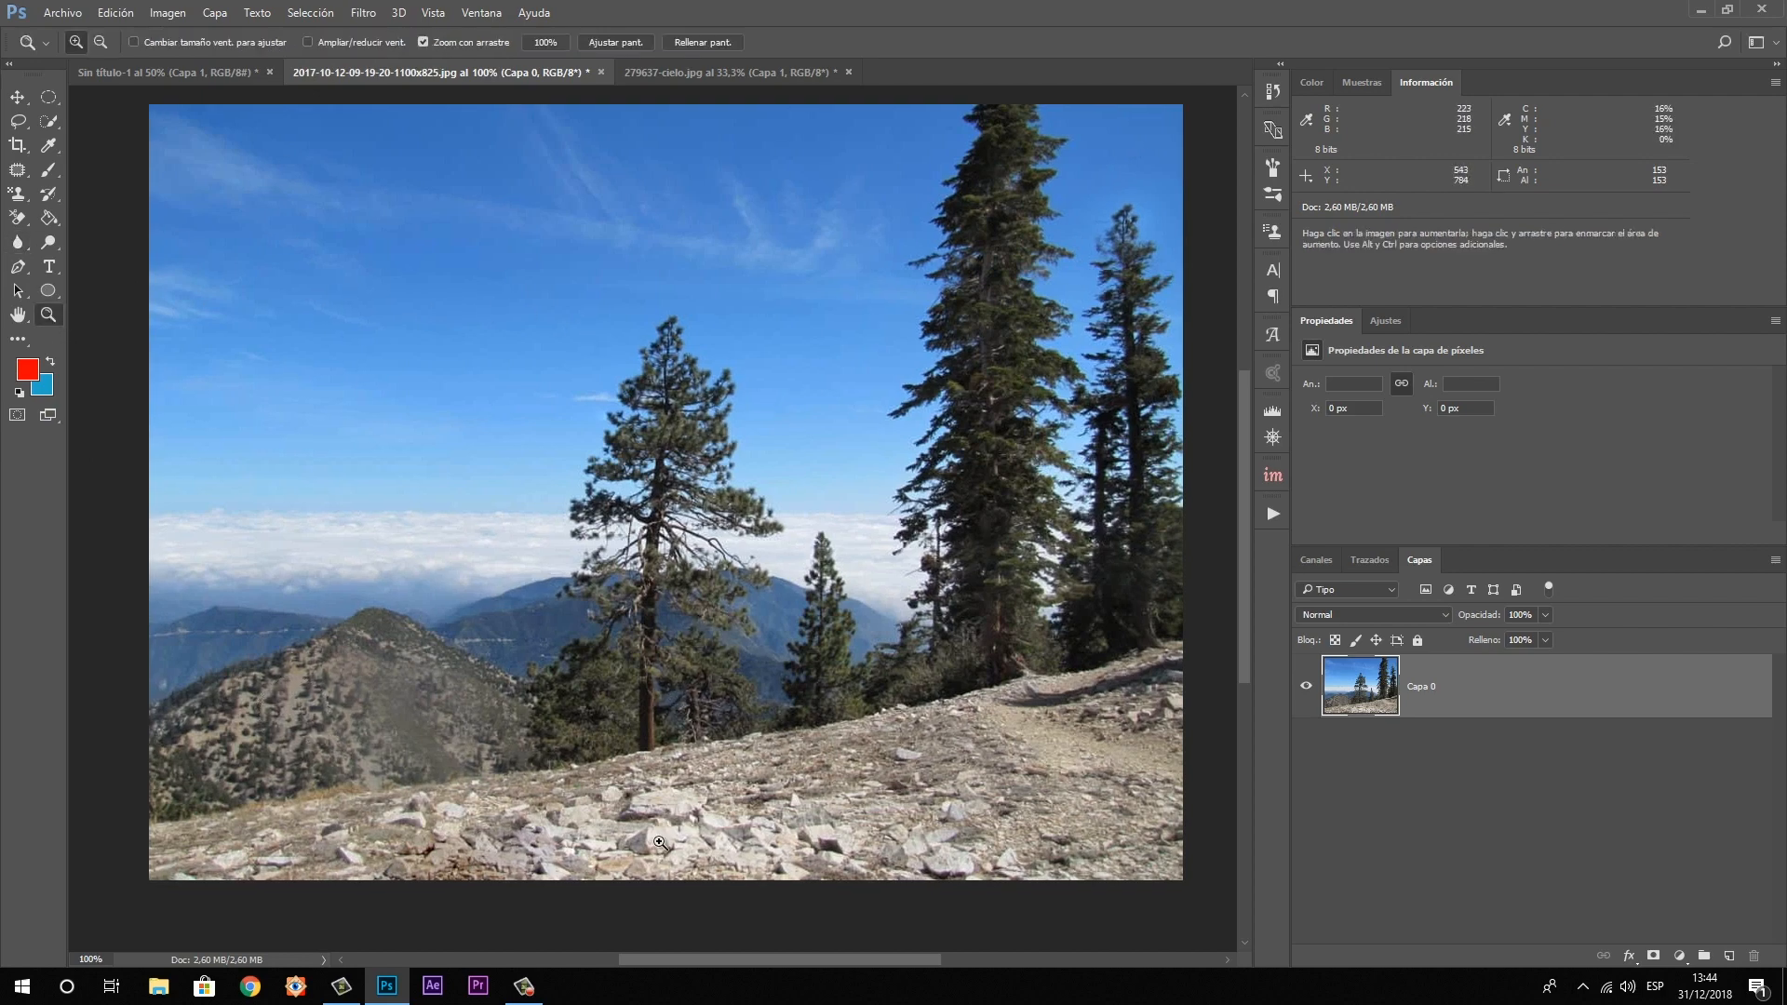
left_click(685, 761)
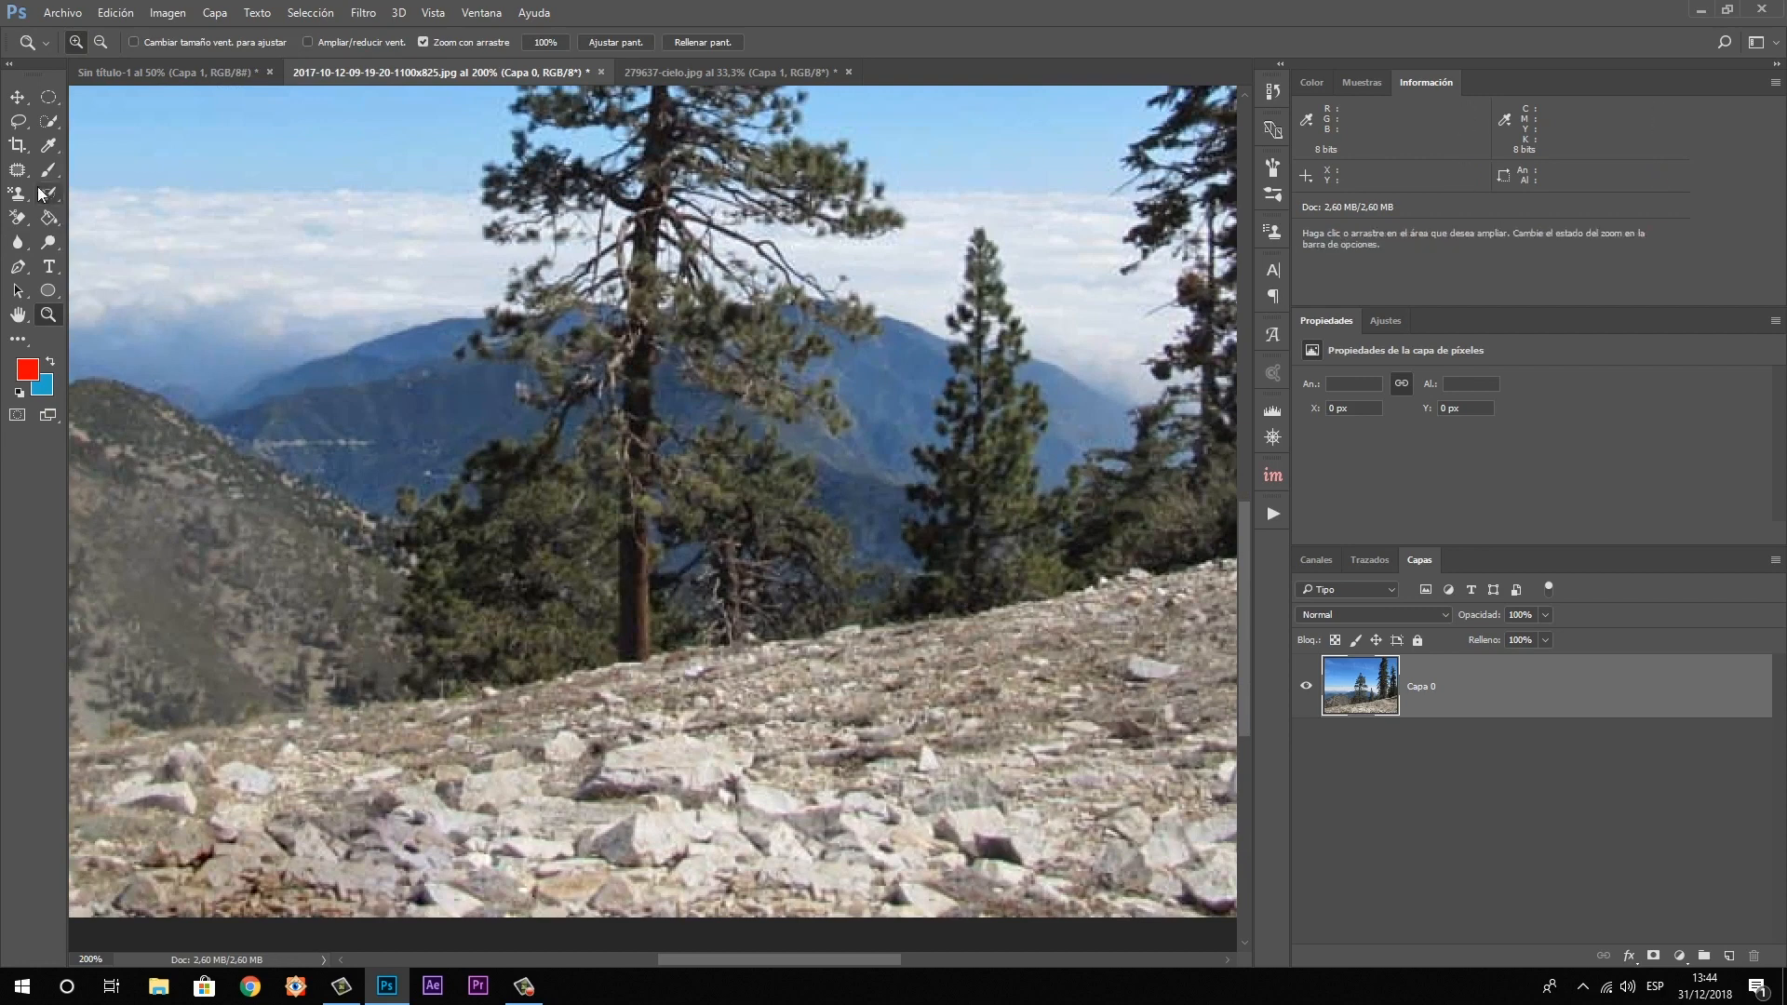
left_click(16, 242)
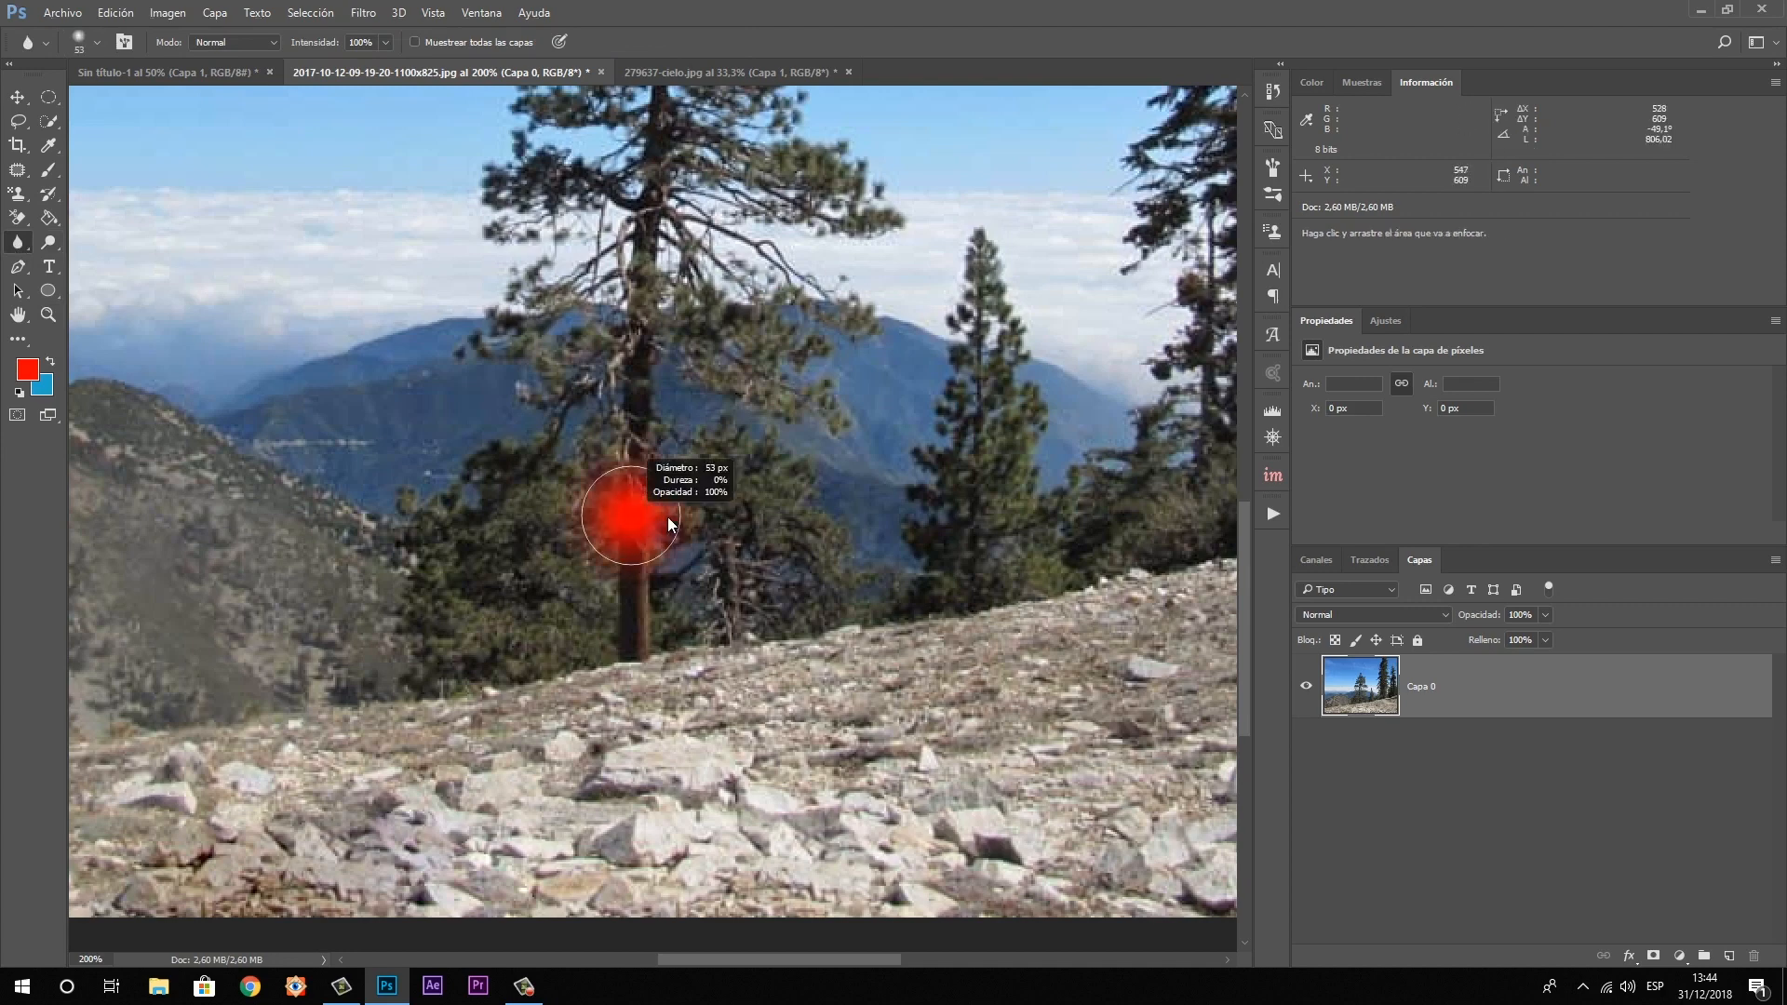
Sharpen the small tree beside the central trunk at 50% intensity, undoing the first heavy strokes and repainting with a 57 px brush
right_click(16, 243)
left_click(89, 260)
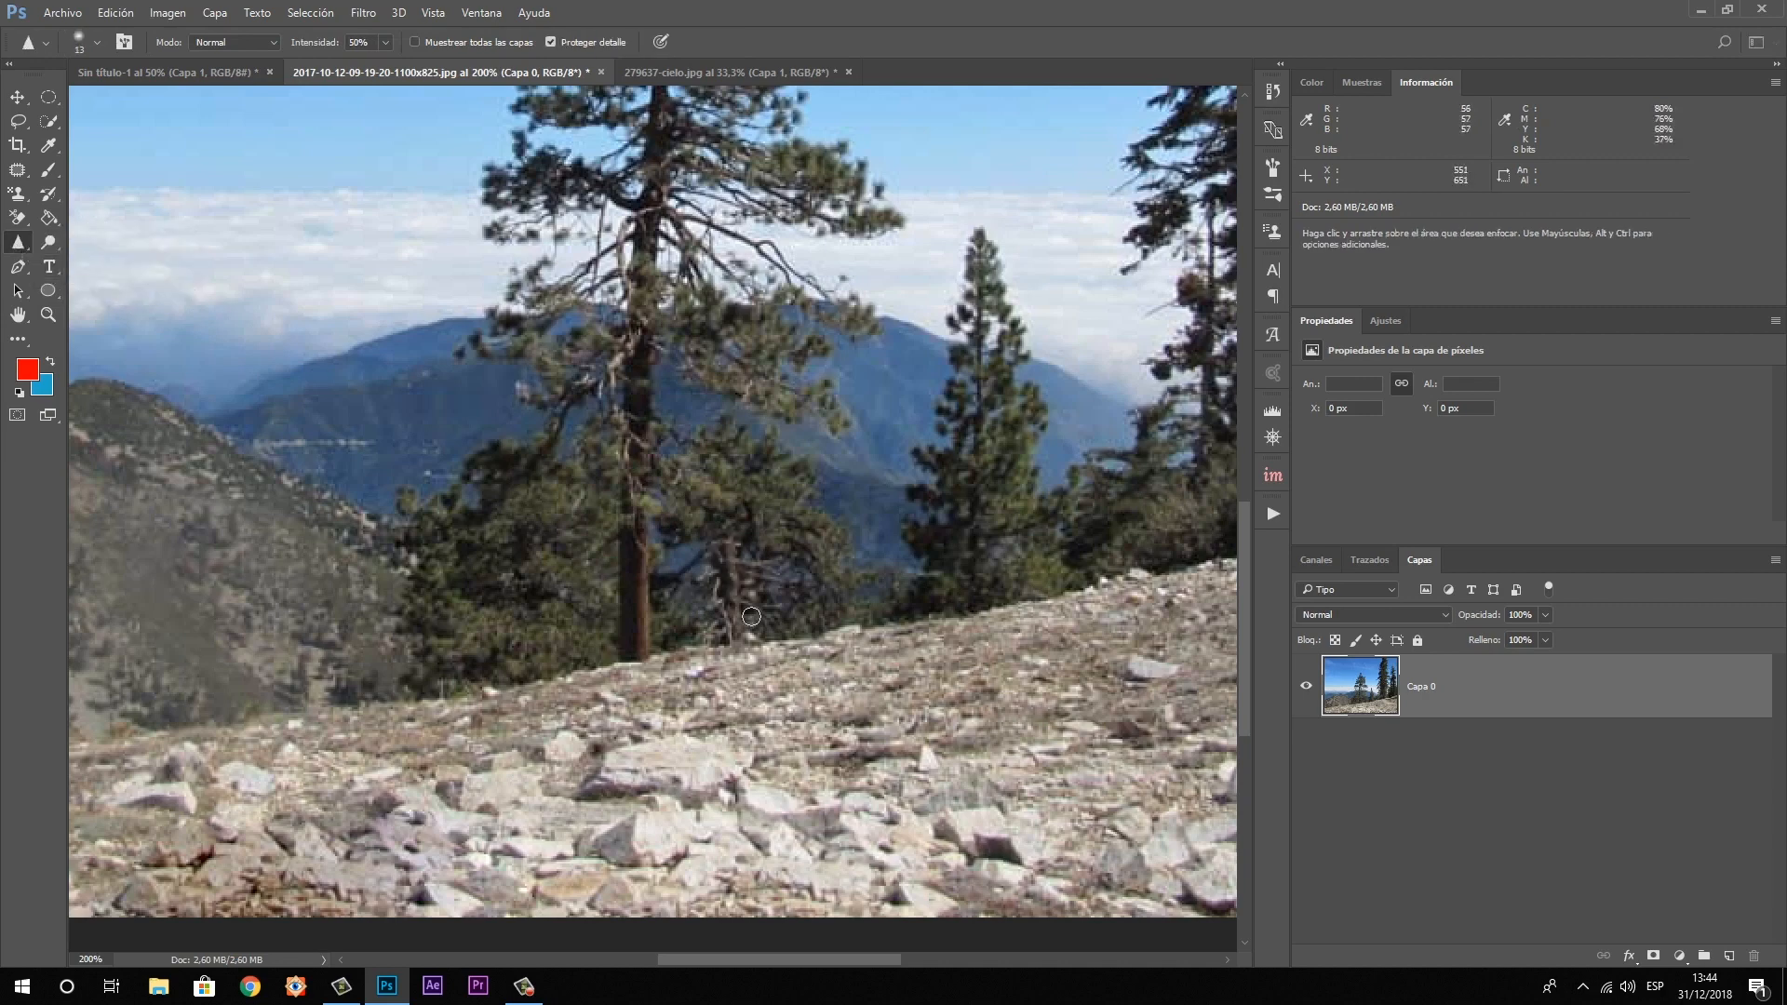
mouse_move(655, 589)
left_mouse_down()
mouse_move(739, 573)
mouse_move(729, 603)
mouse_move(707, 572)
mouse_move(766, 595)
mouse_move(700, 575)
mouse_move(732, 626)
mouse_move(771, 572)
mouse_move(701, 544)
mouse_move(768, 601)
mouse_move(755, 537)
mouse_move(720, 633)
mouse_move(780, 589)
mouse_move(698, 532)
mouse_move(717, 632)
mouse_move(757, 613)
mouse_move(677, 557)
mouse_move(759, 620)
mouse_move(761, 546)
mouse_move(701, 611)
mouse_move(771, 609)
mouse_move(694, 562)
mouse_move(749, 622)
mouse_move(766, 558)
mouse_move(720, 605)
mouse_move(791, 594)
mouse_move(702, 560)
mouse_move(760, 613)
mouse_move(707, 548)
mouse_move(746, 612)
mouse_move(749, 538)
mouse_move(692, 581)
mouse_move(755, 558)
mouse_move(765, 605)
mouse_move(736, 571)
mouse_move(785, 541)
left_mouse_up()
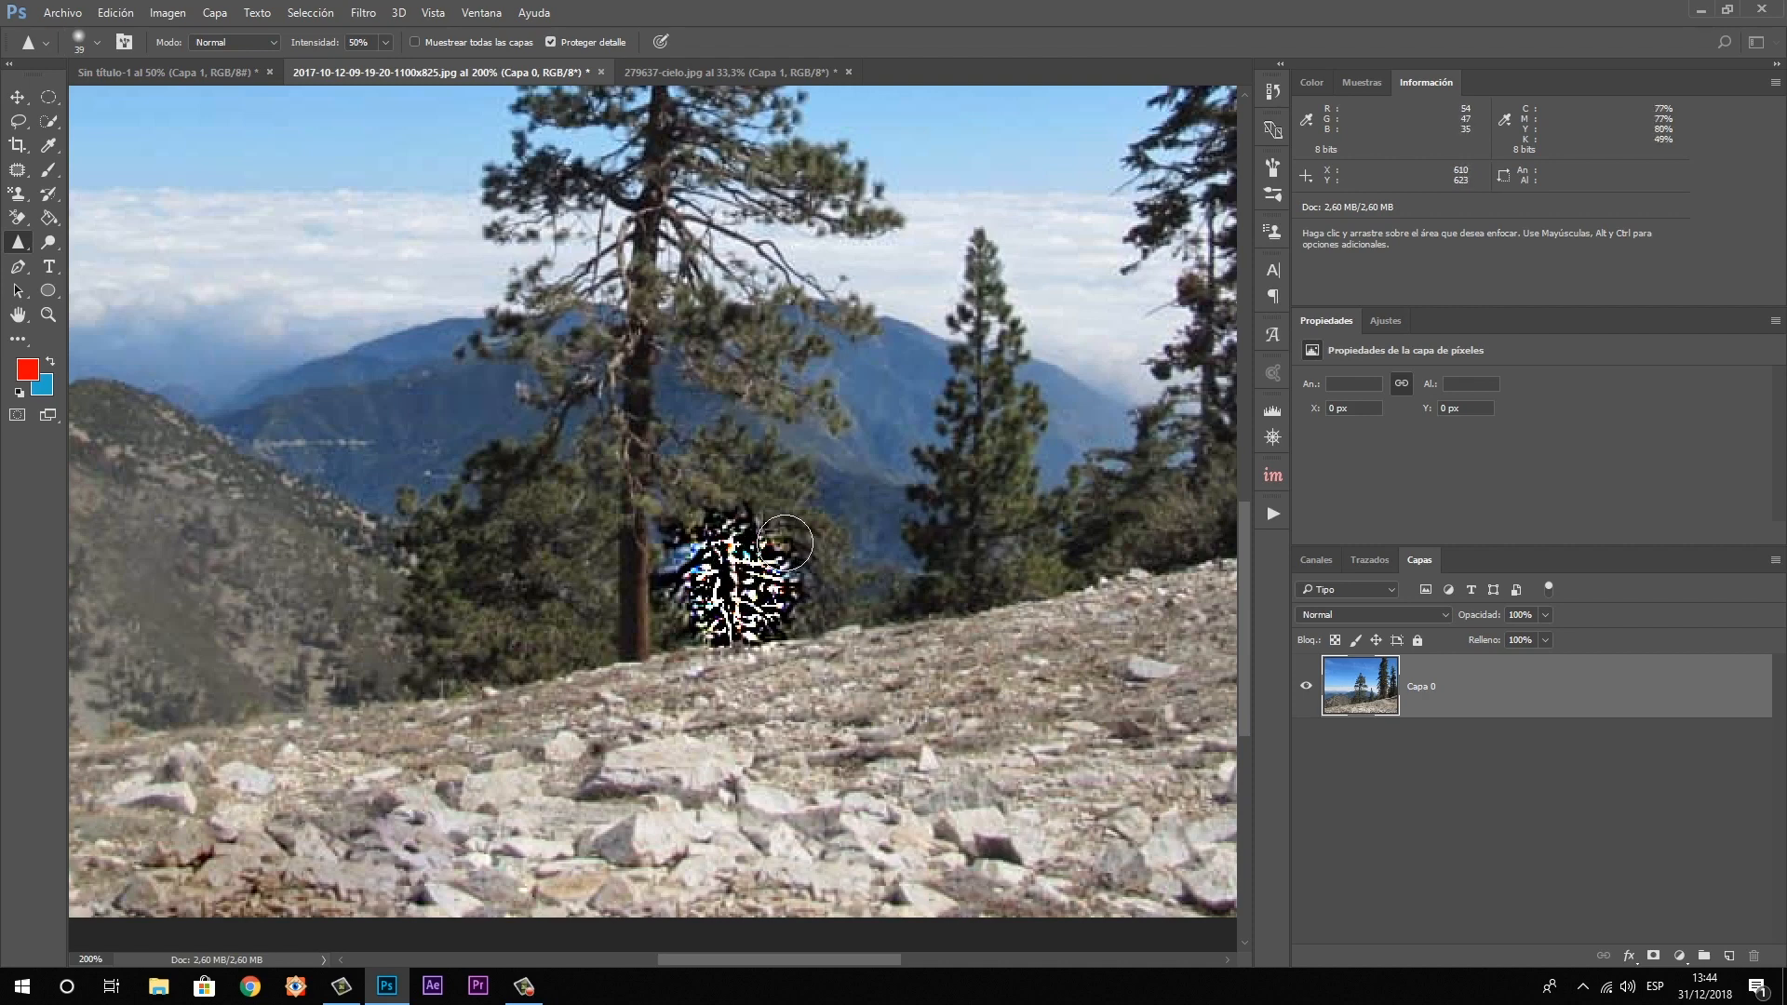
key("ctrl+z")
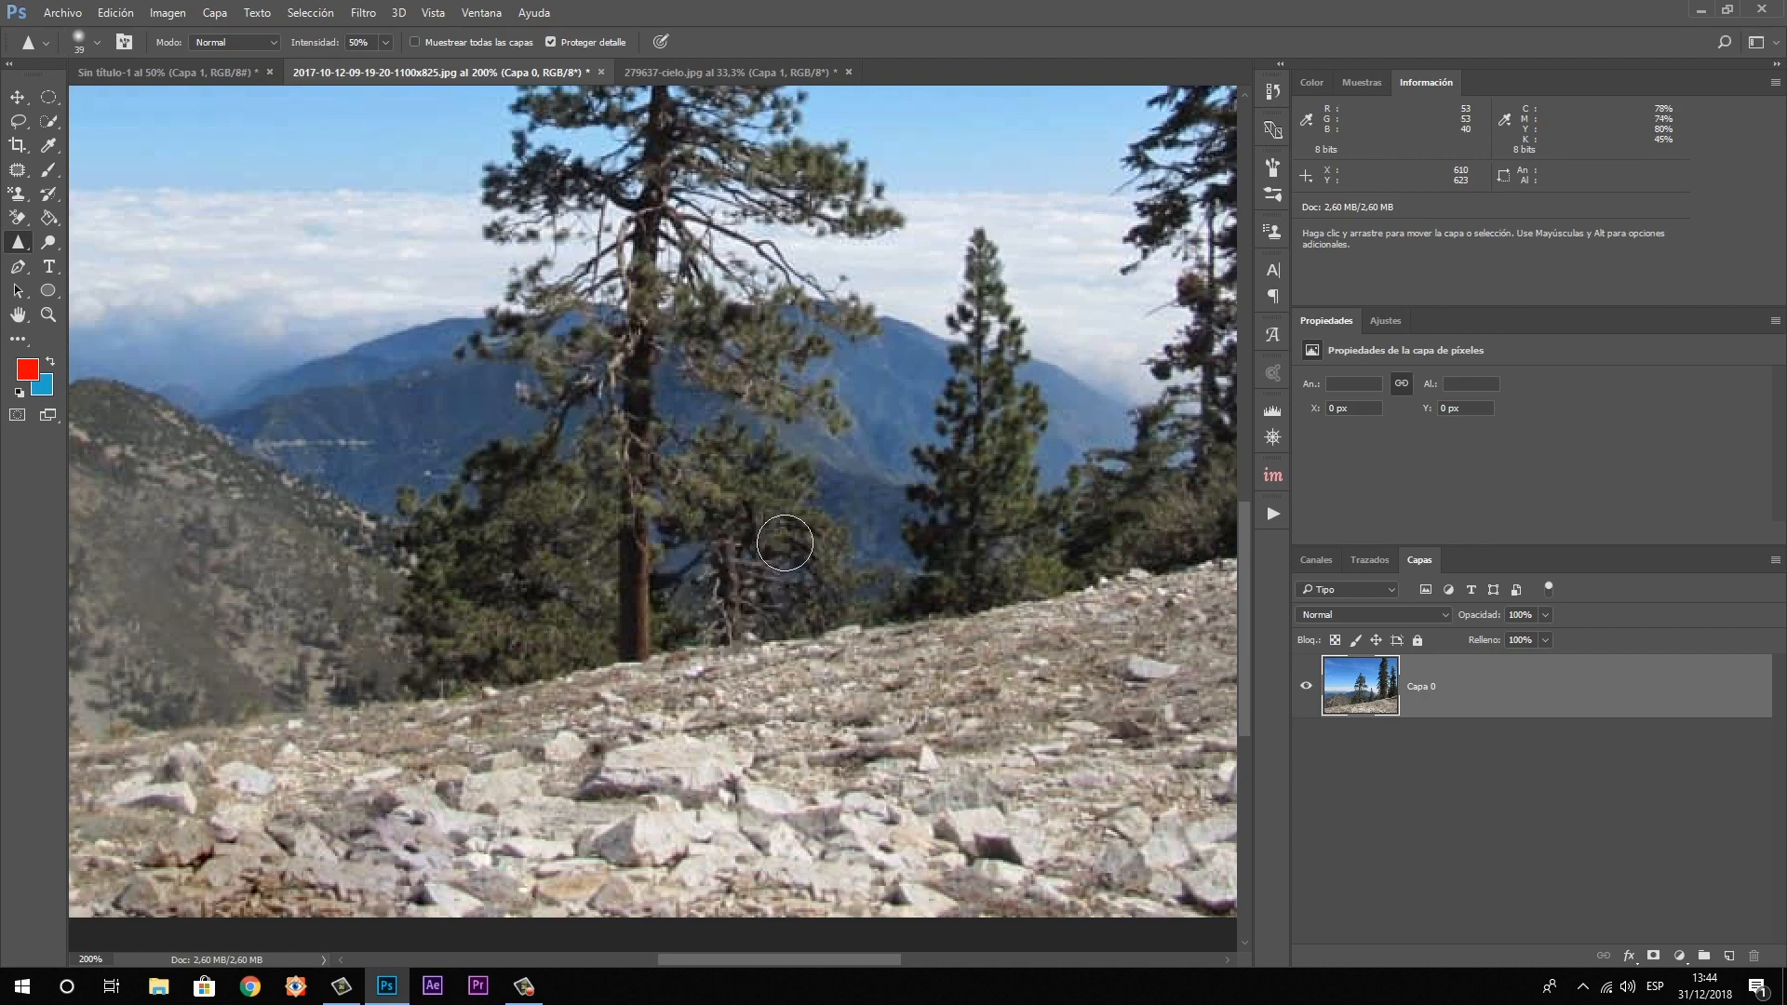
left_click_drag(963, 315, 979, 316)
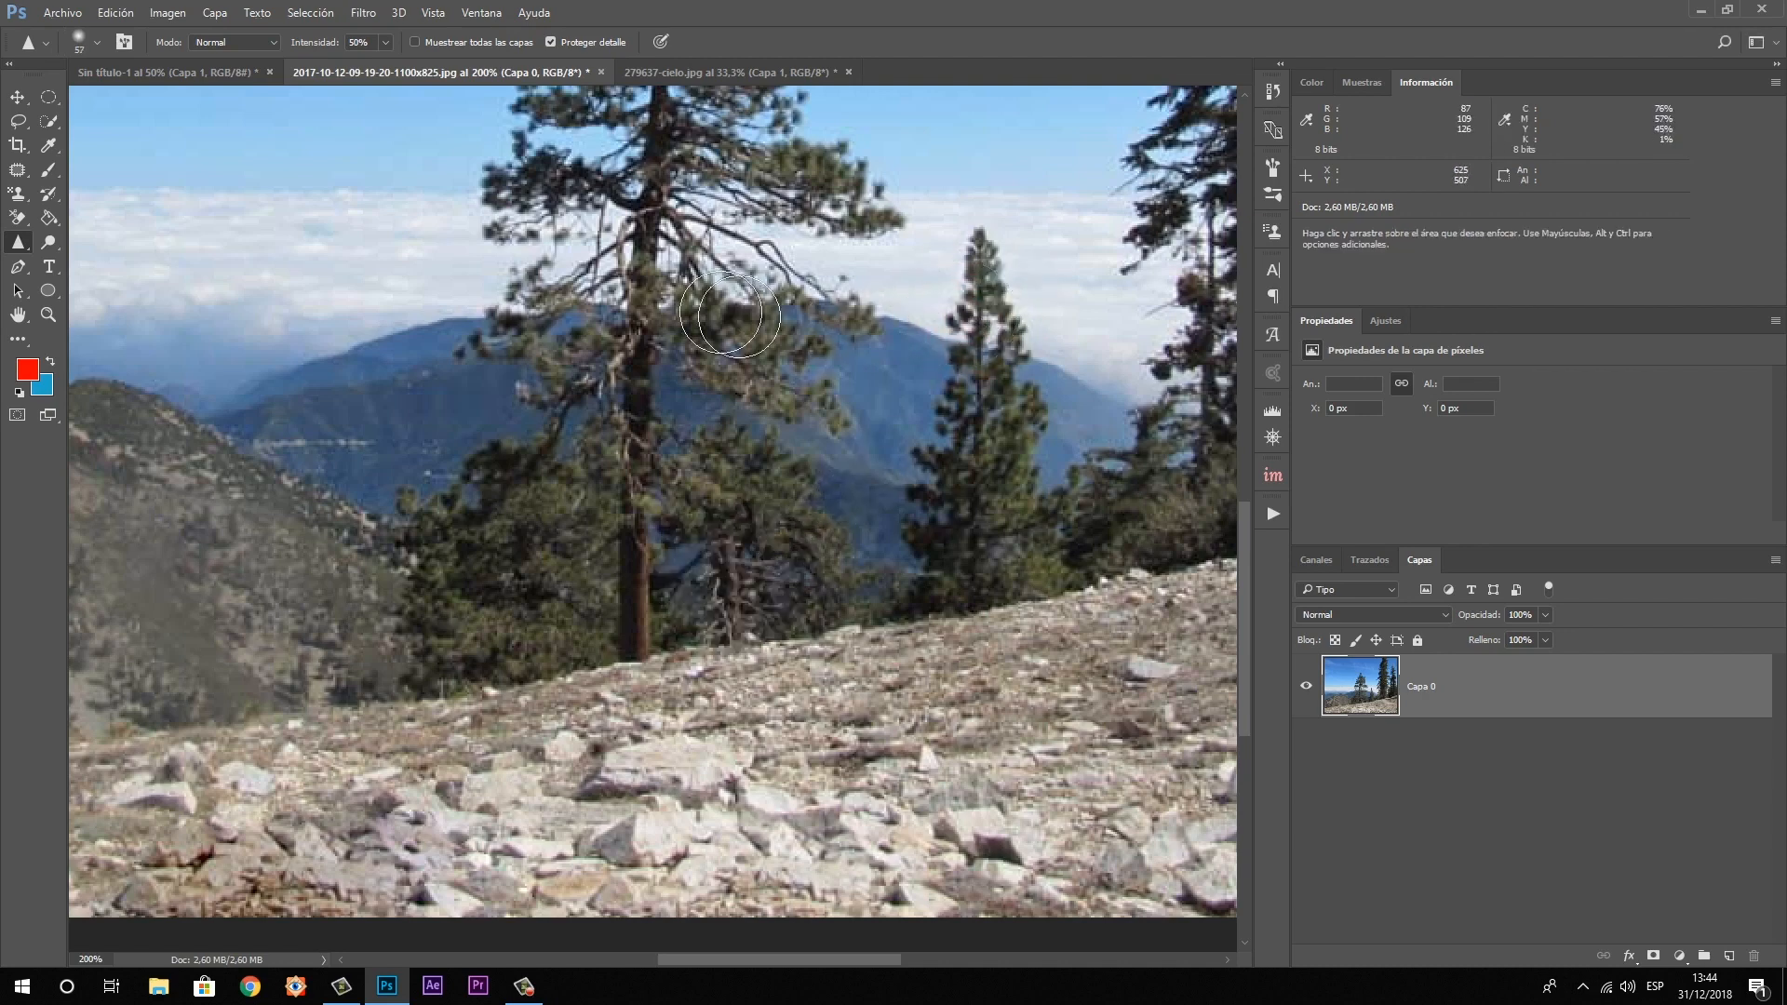
mouse_move(738, 479)
left_mouse_down()
mouse_move(710, 571)
mouse_move(720, 618)
mouse_move(768, 555)
mouse_move(727, 481)
left_mouse_up()
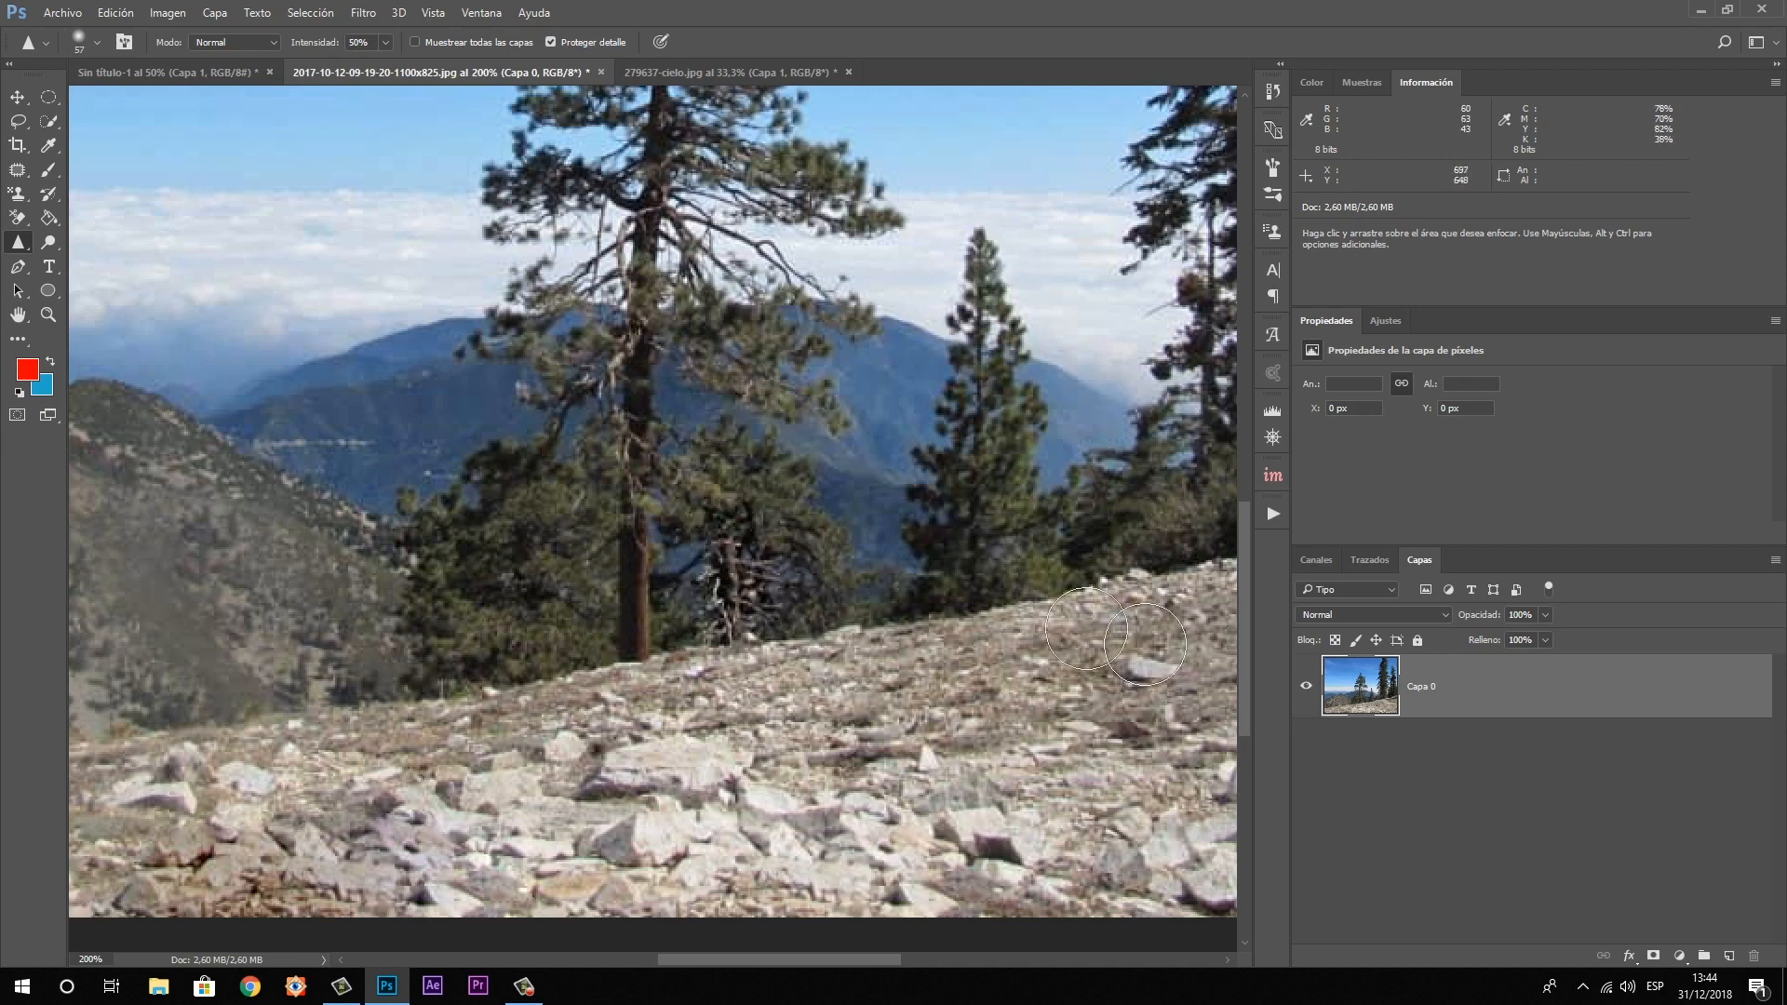
Duplicate the Capa 0 layer of the mountain photo
left_click(48, 315)
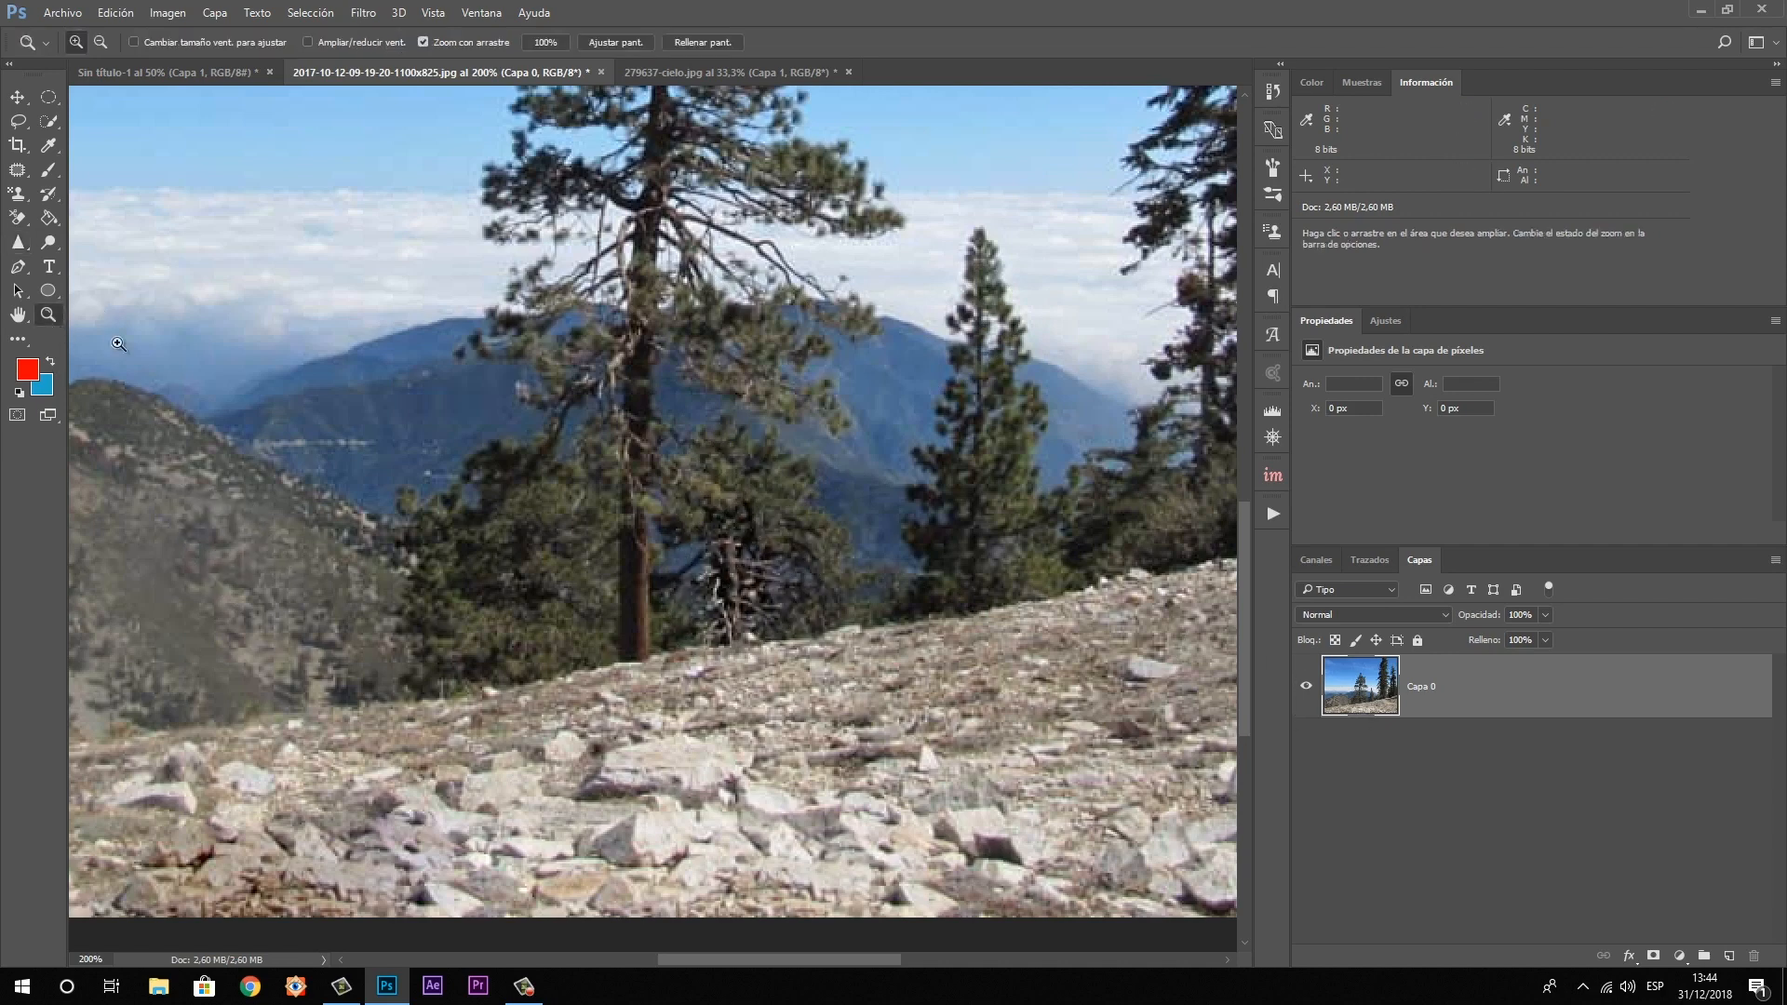
left_click(763, 577)
key("ctrl")
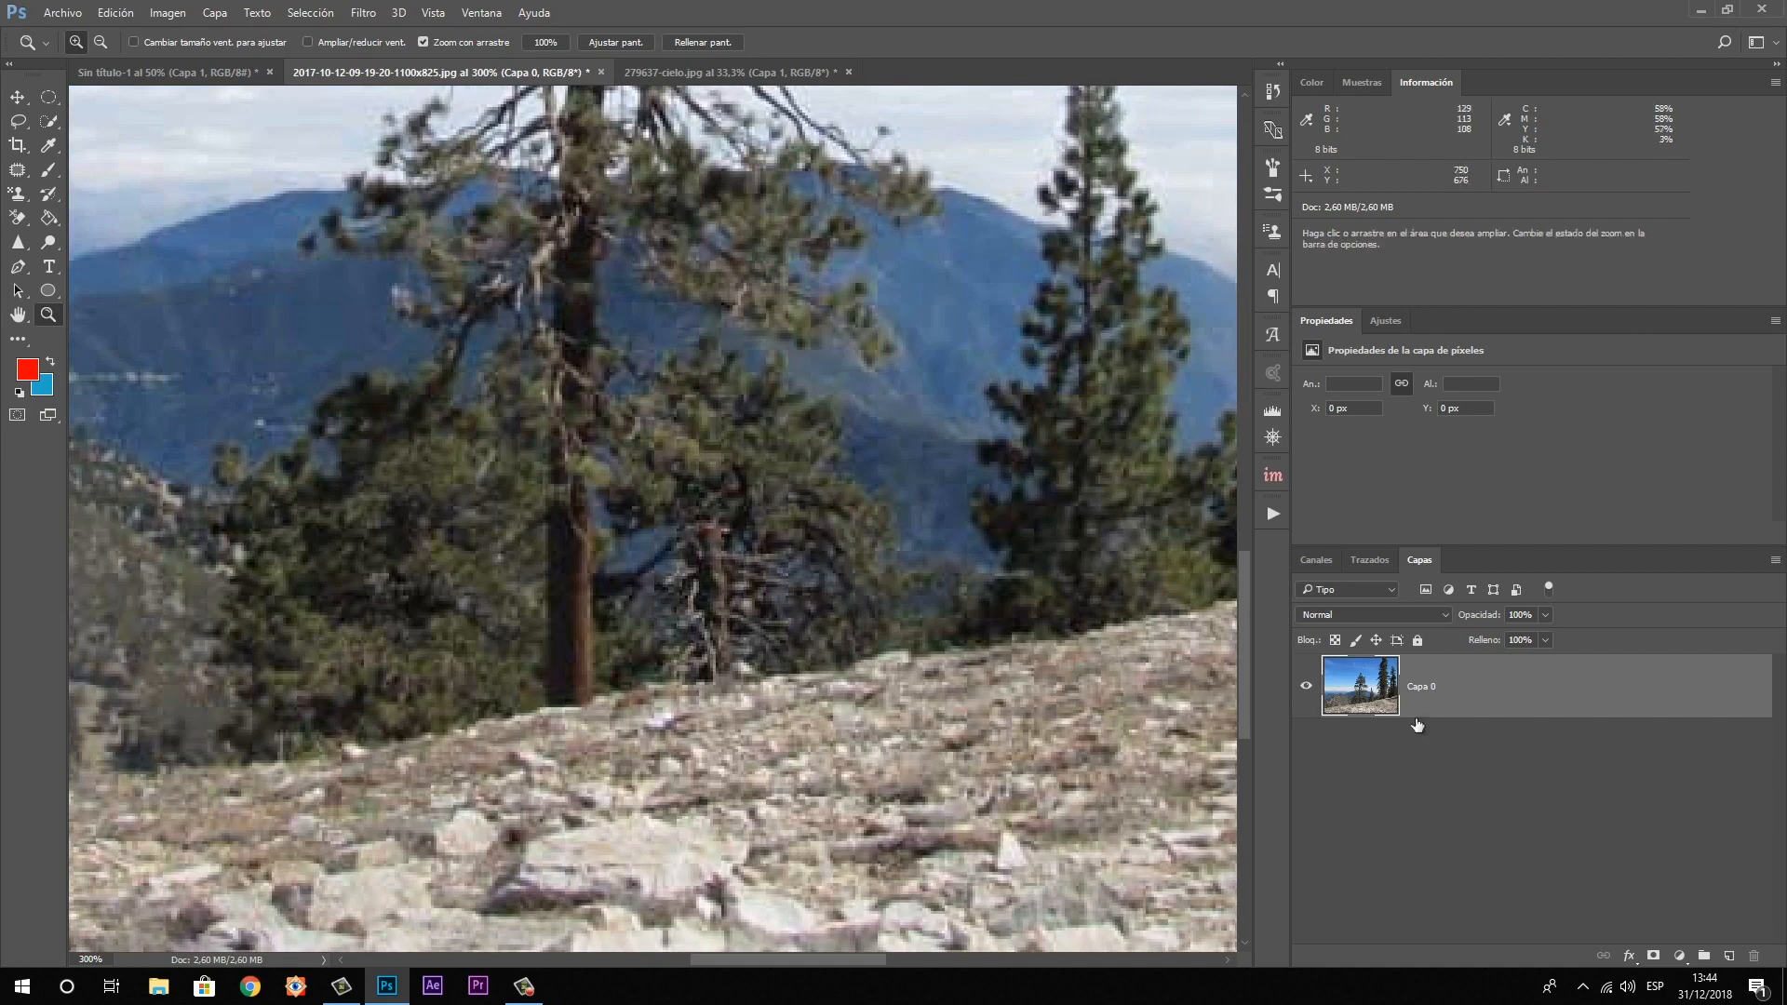
key("ctrl+j")
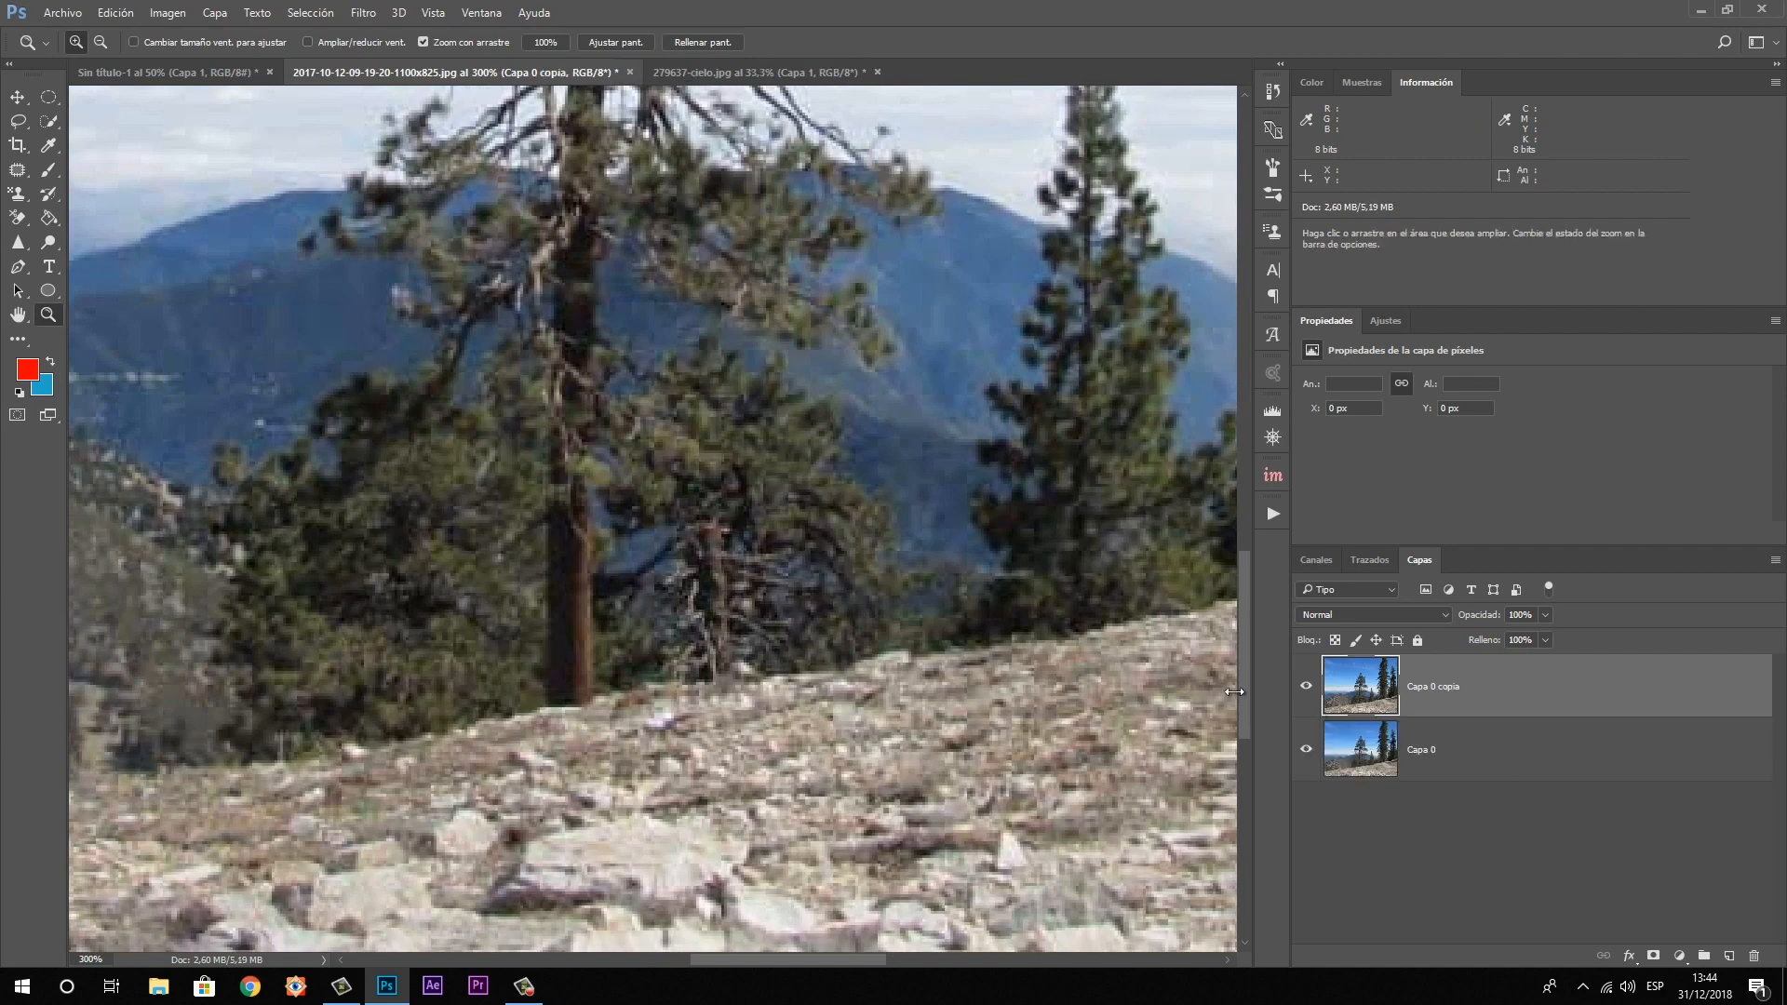
scroll(594, 335, "up", 10)
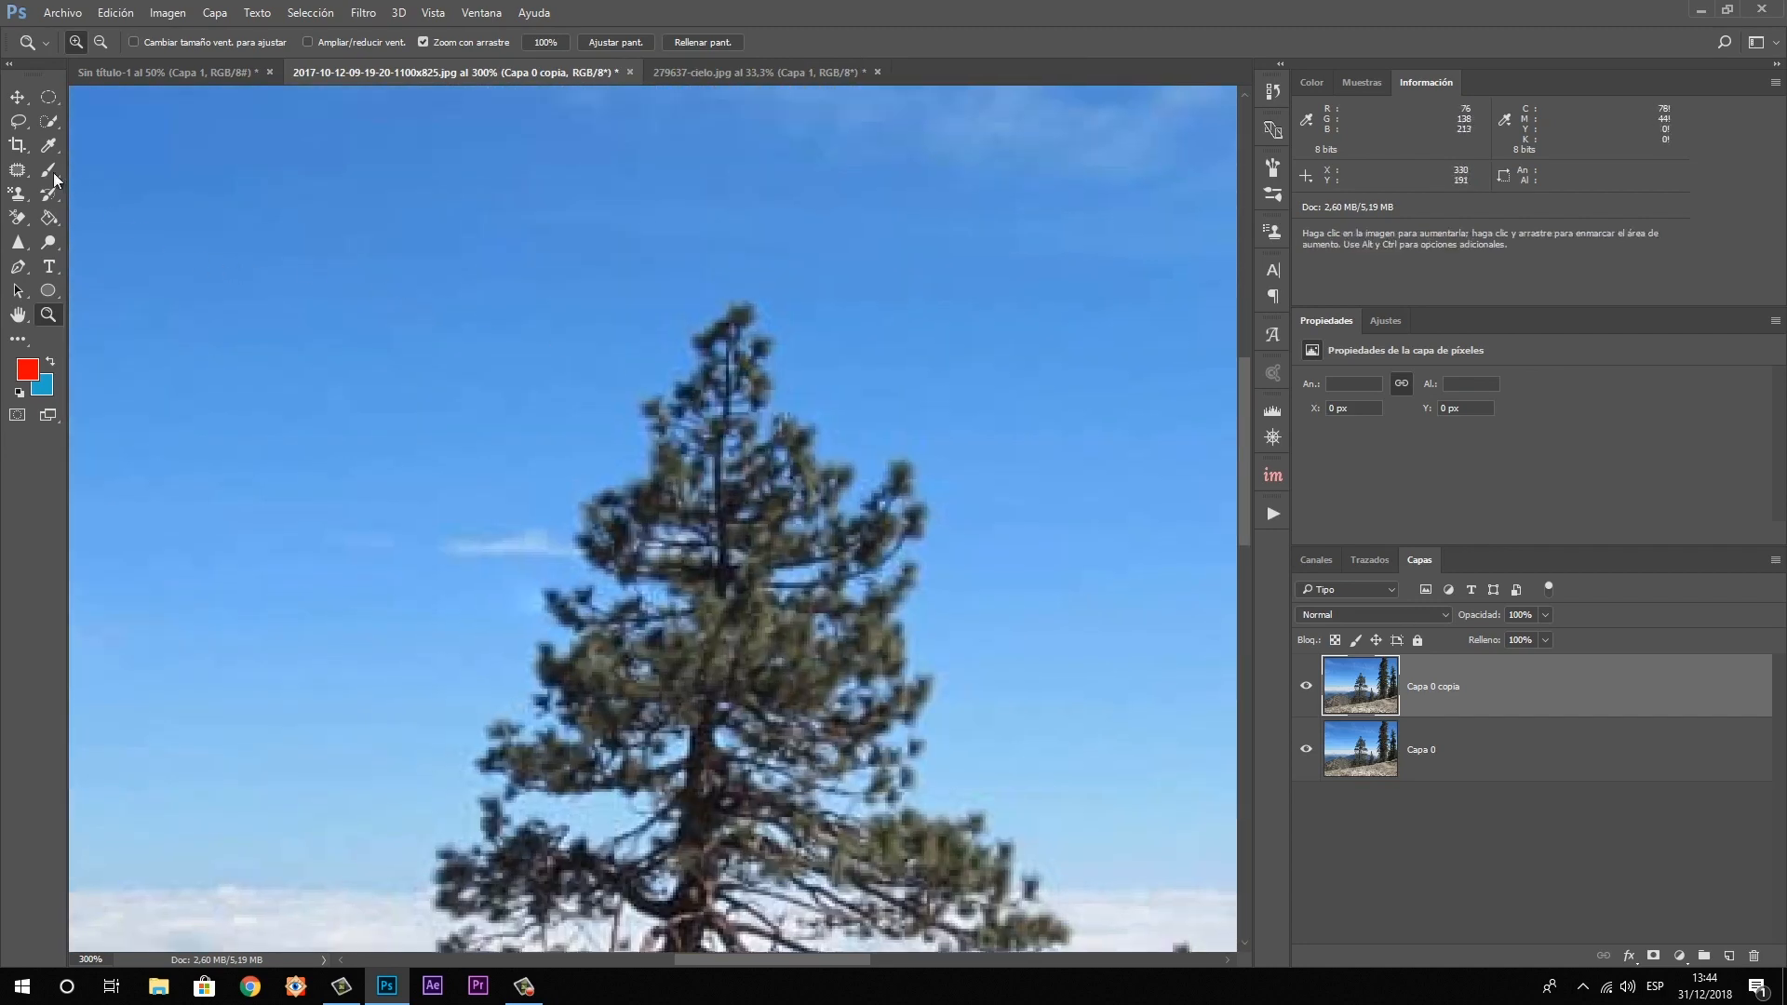
left_click(50, 172)
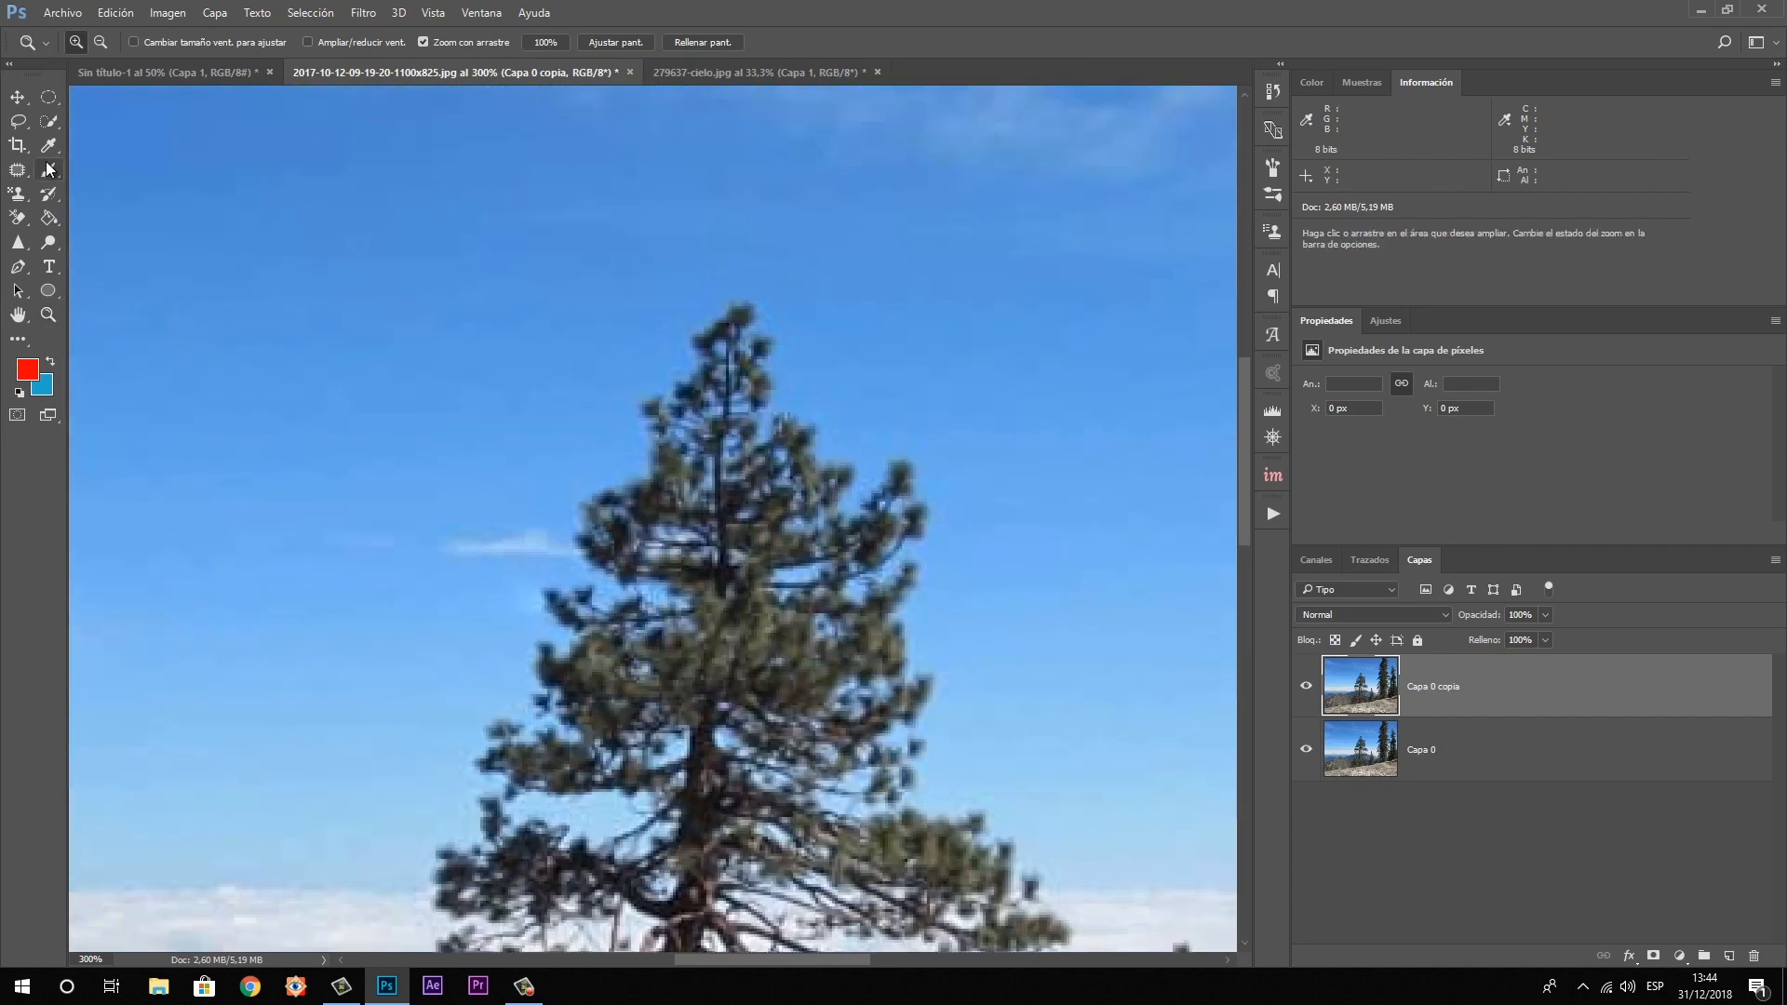
left_click(735, 342)
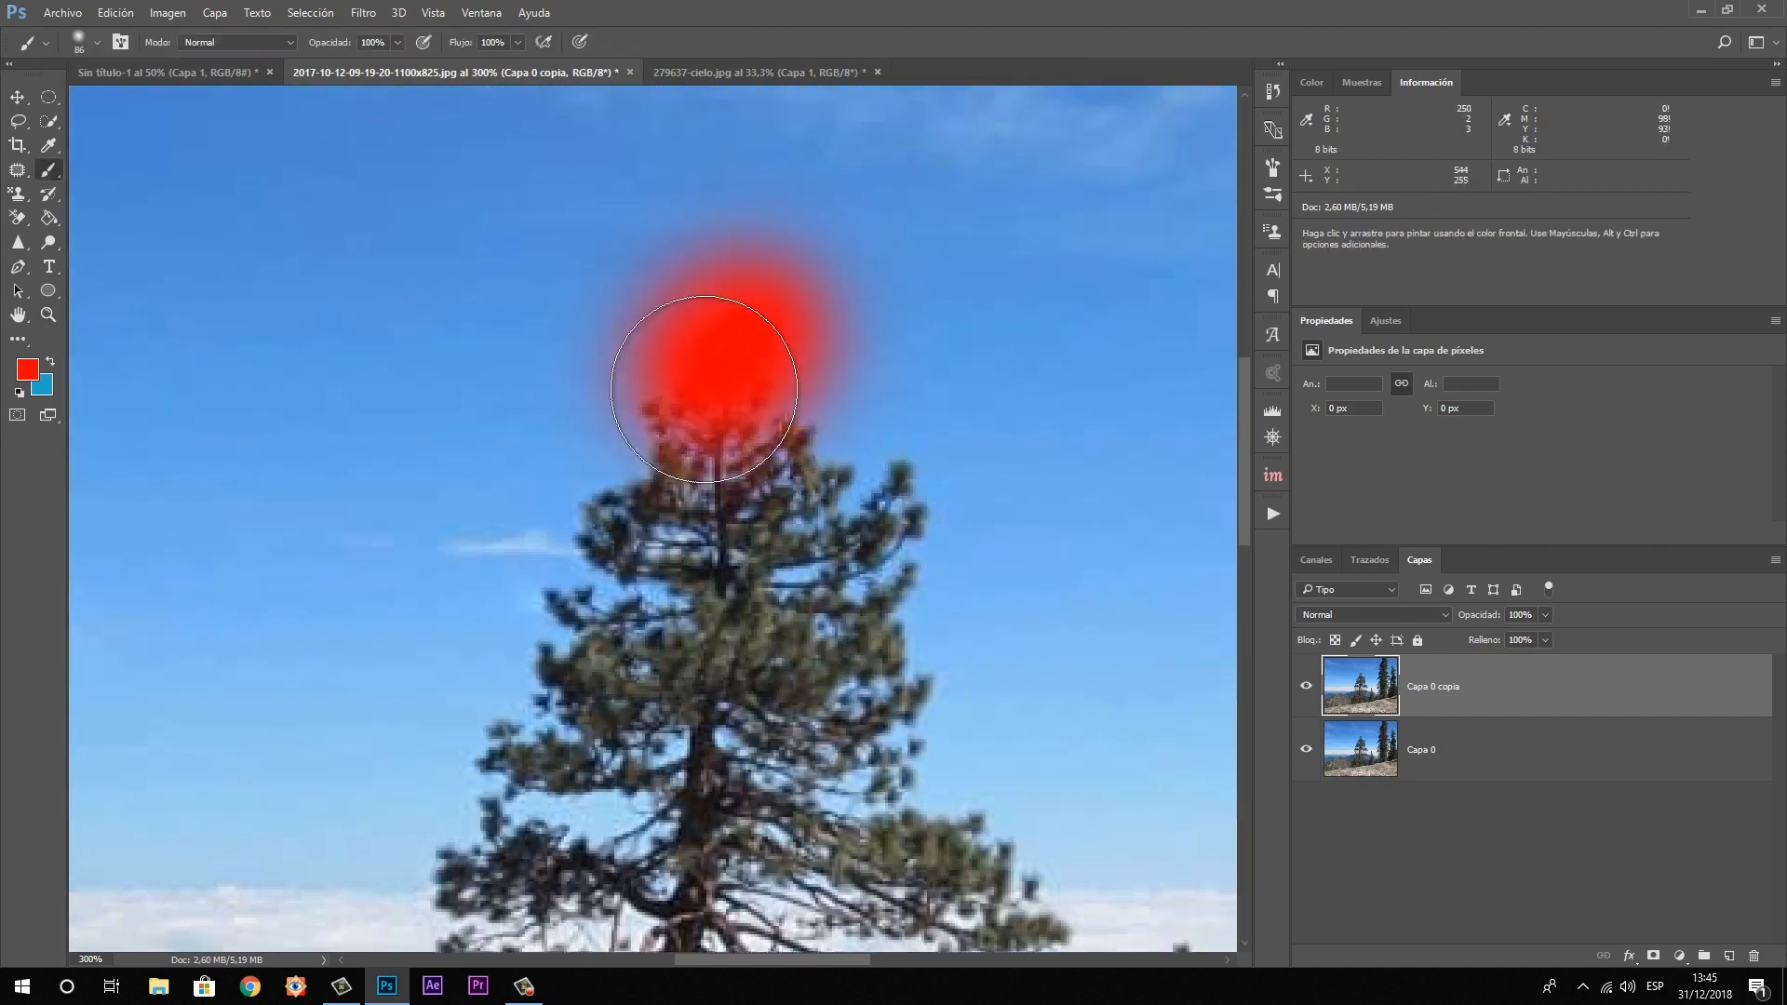
key("ctrl+z")
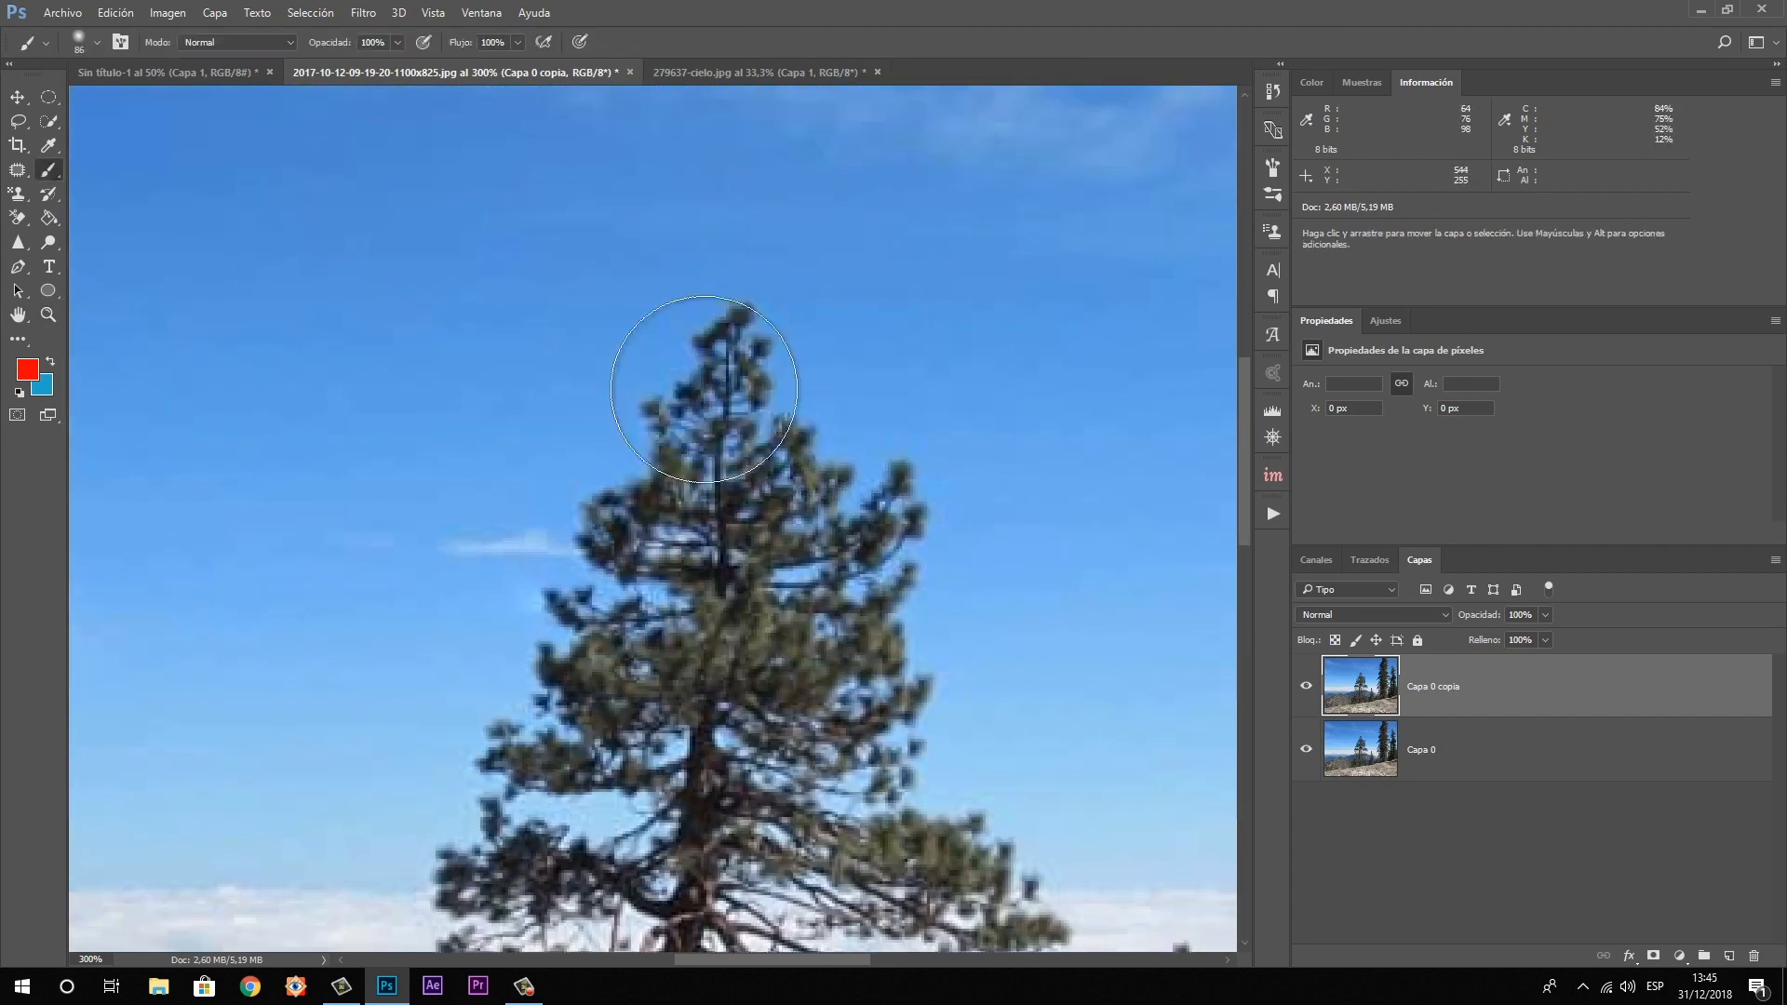
Sharpen the upper half of the tall central tree on Capa 0 copia with the Sharpen tool
left_click(17, 242)
mouse_move(744, 380)
left_mouse_down()
mouse_move(762, 321)
mouse_move(690, 392)
mouse_move(722, 338)
left_mouse_up()
mouse_move(734, 515)
left_mouse_down()
mouse_move(937, 518)
mouse_move(577, 559)
mouse_move(831, 684)
mouse_move(605, 605)
mouse_move(910, 518)
mouse_move(697, 377)
mouse_move(736, 484)
mouse_move(937, 598)
mouse_move(917, 627)
mouse_move(536, 591)
left_mouse_up()
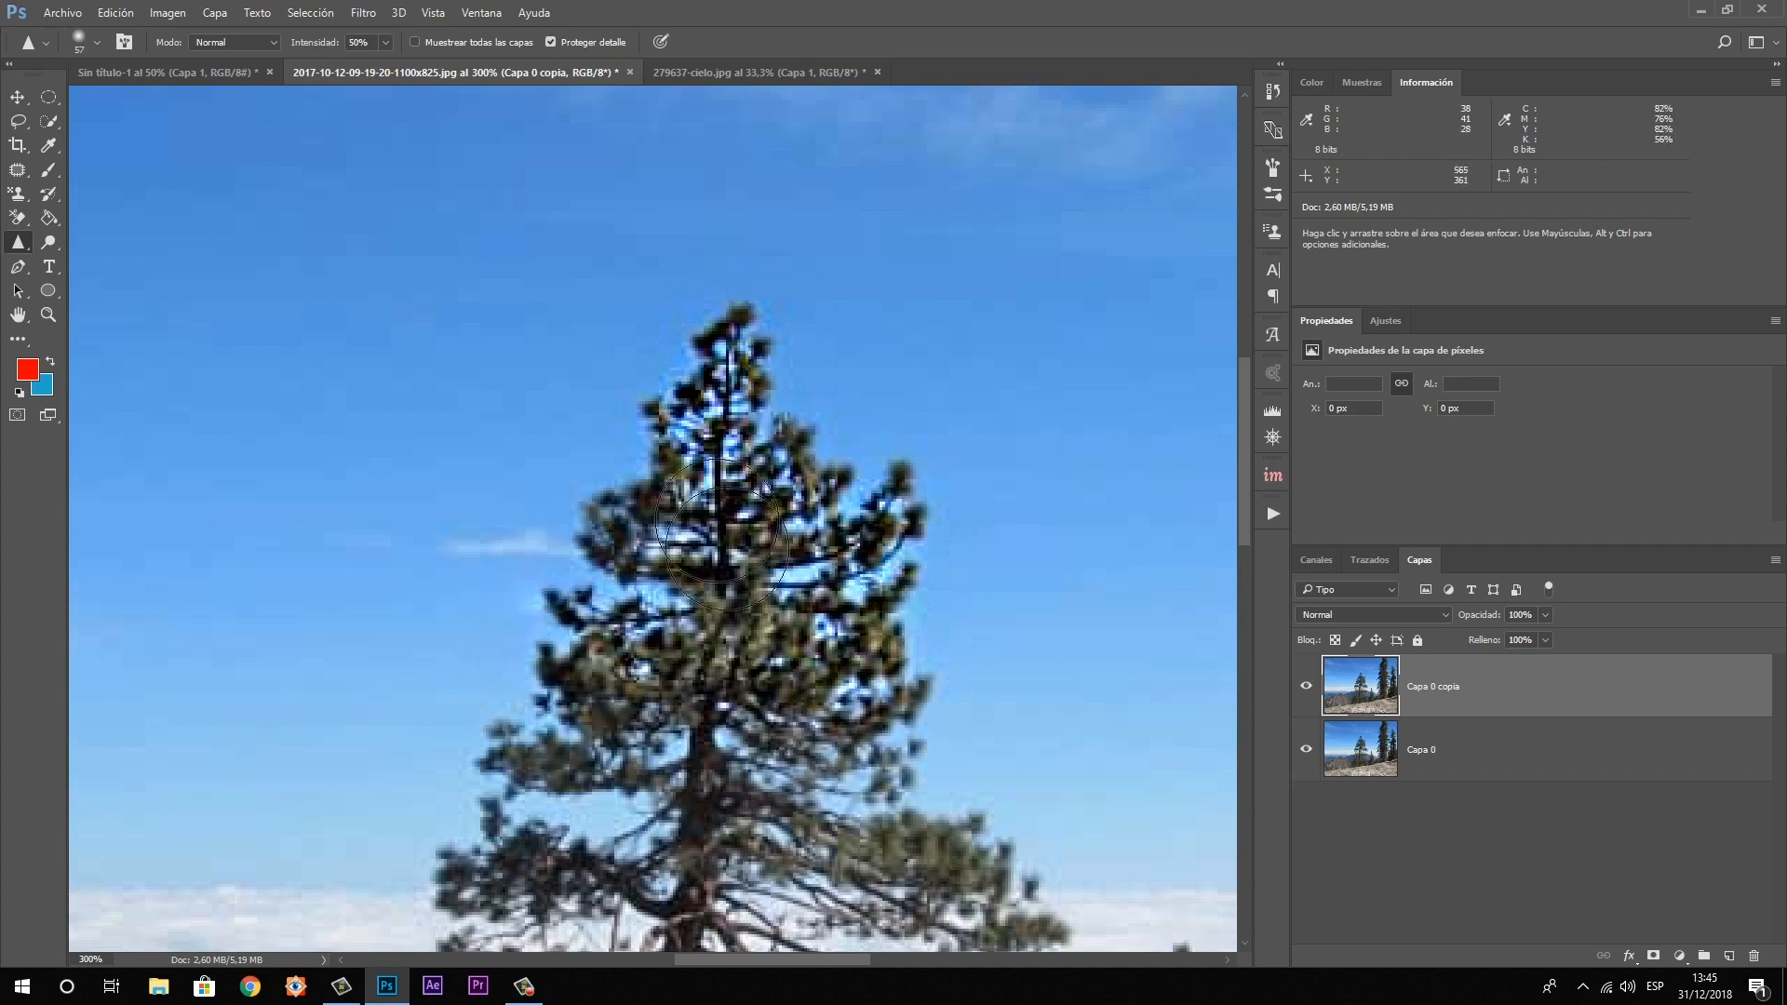
Compare the sharpened tree with the original by repeatedly hiding and showing the Capa 0 copia layer
left_click(1307, 688)
left_click(1306, 688)
left_click(1306, 688)
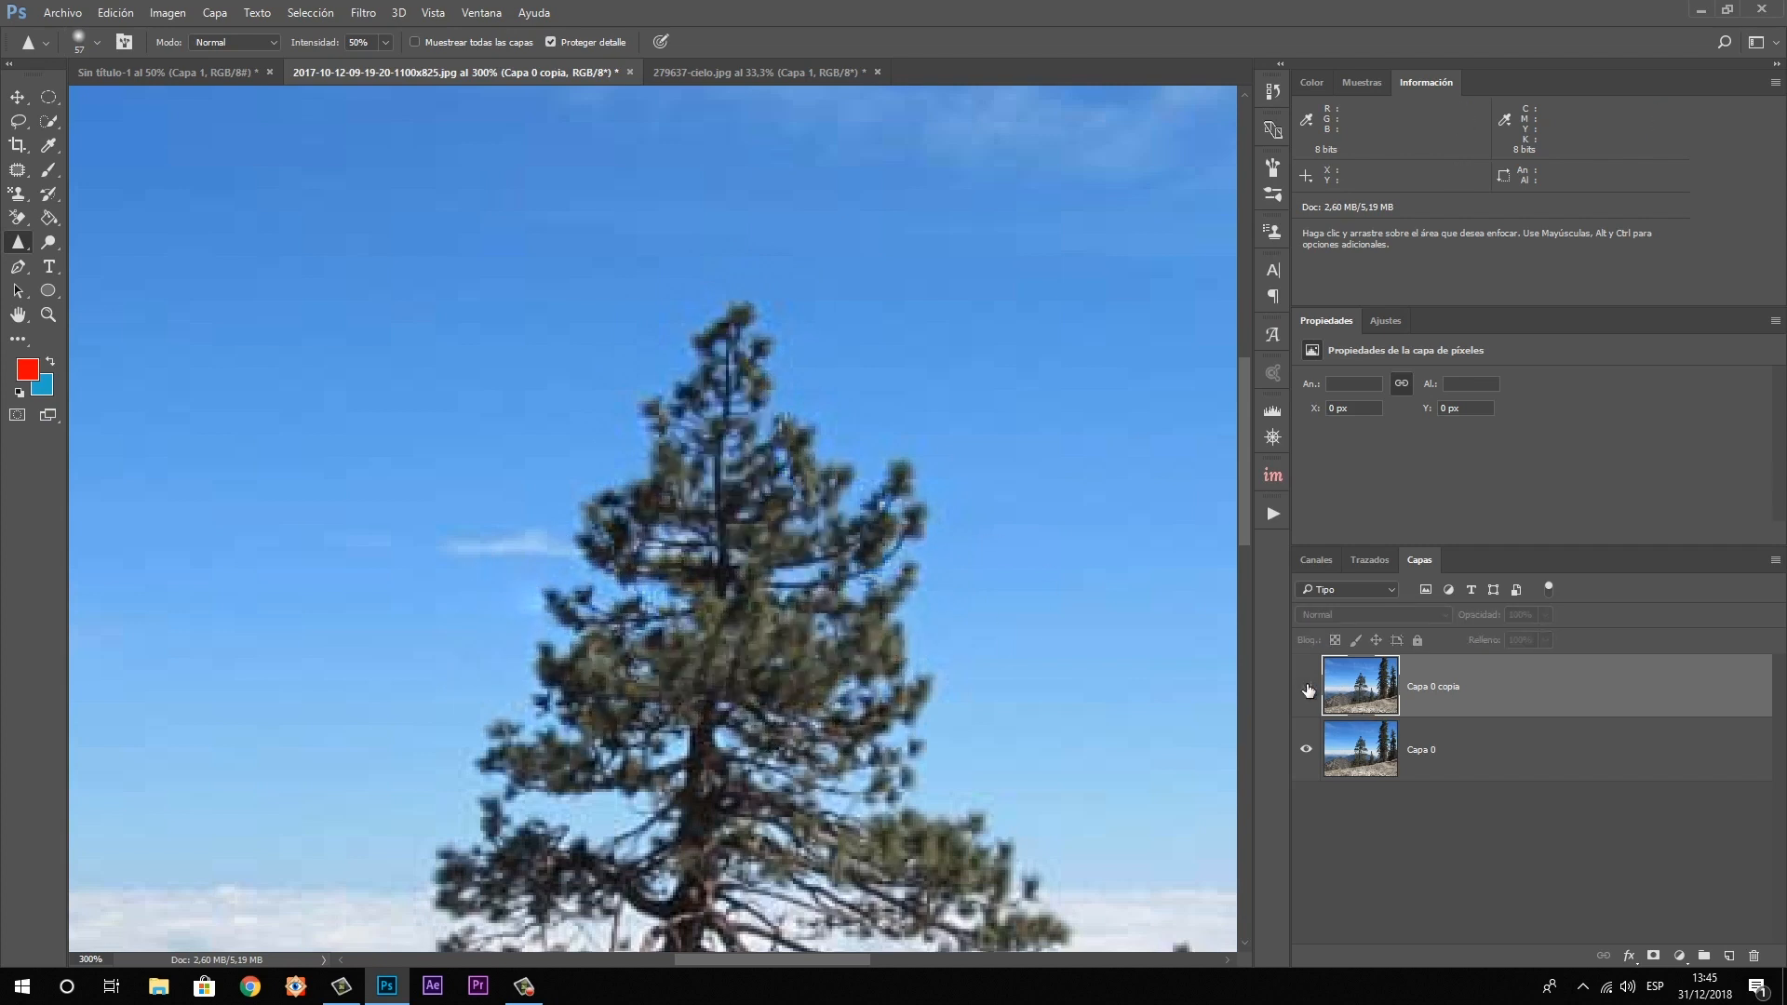
left_click(1307, 688)
left_click(1306, 688)
left_click(1306, 688)
Blur the middle branches and trunk of the tall central tree with the Blur tool at 50% intensity
right_click(18, 242)
left_click(93, 243)
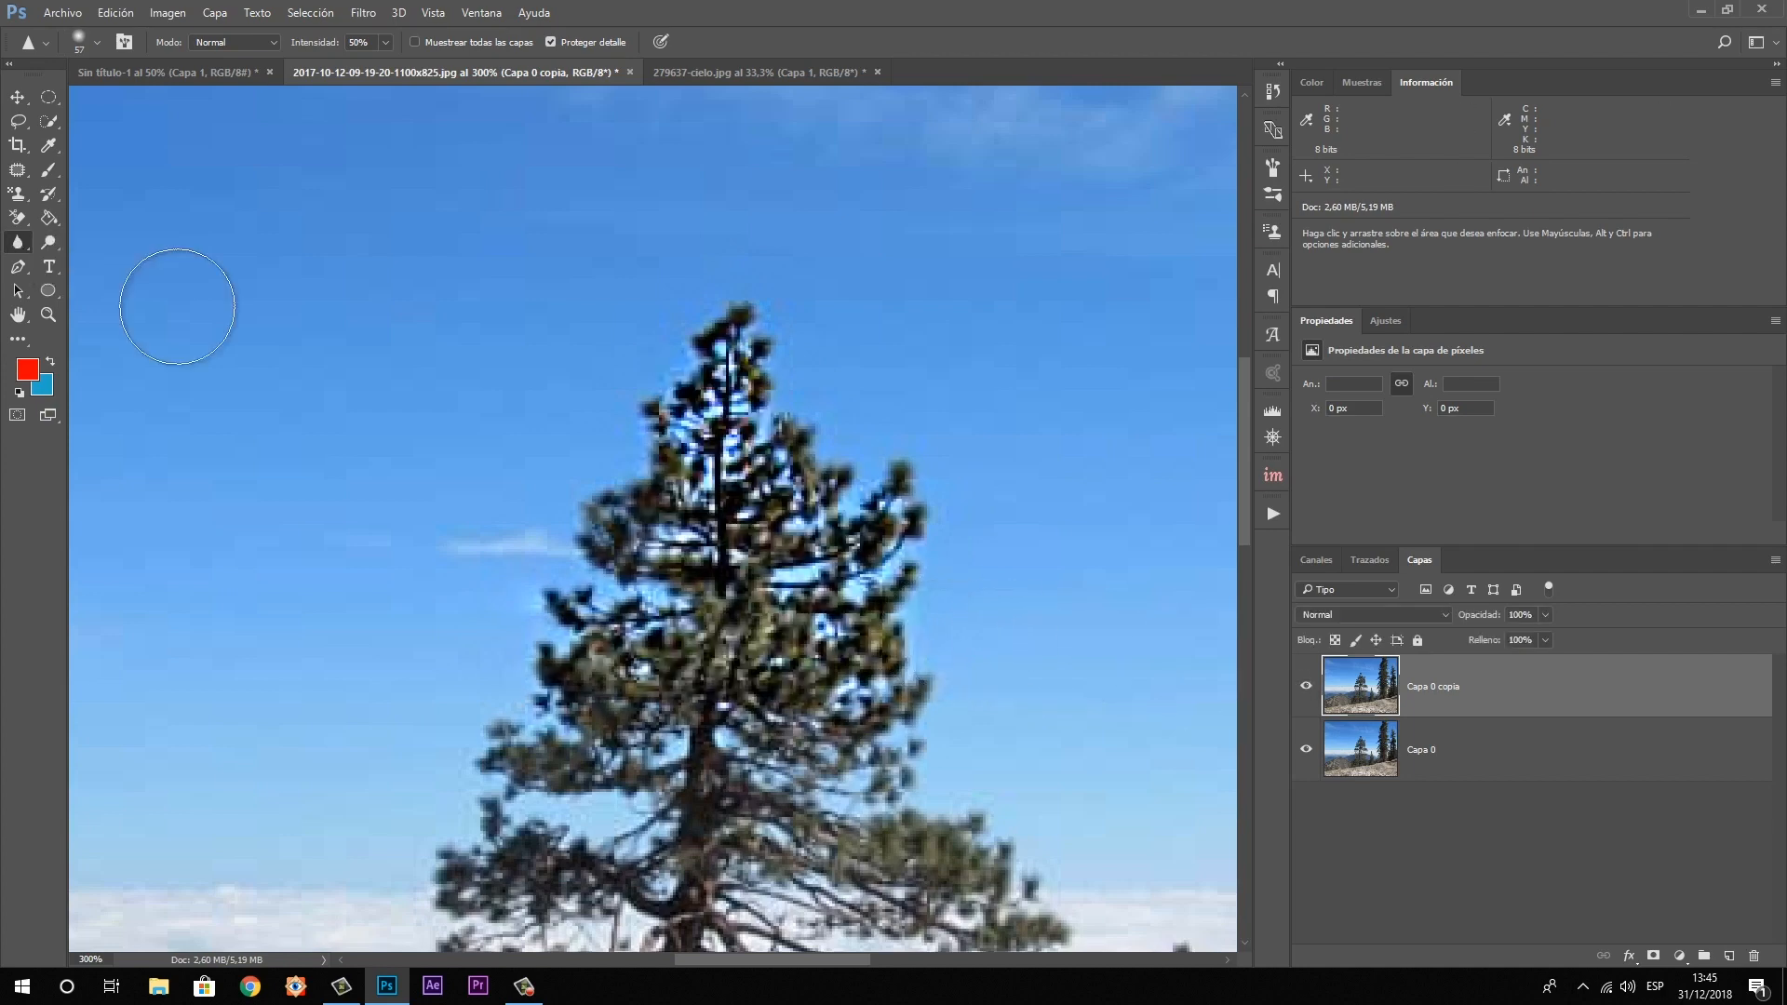
left_click_drag(789, 383, 796, 335)
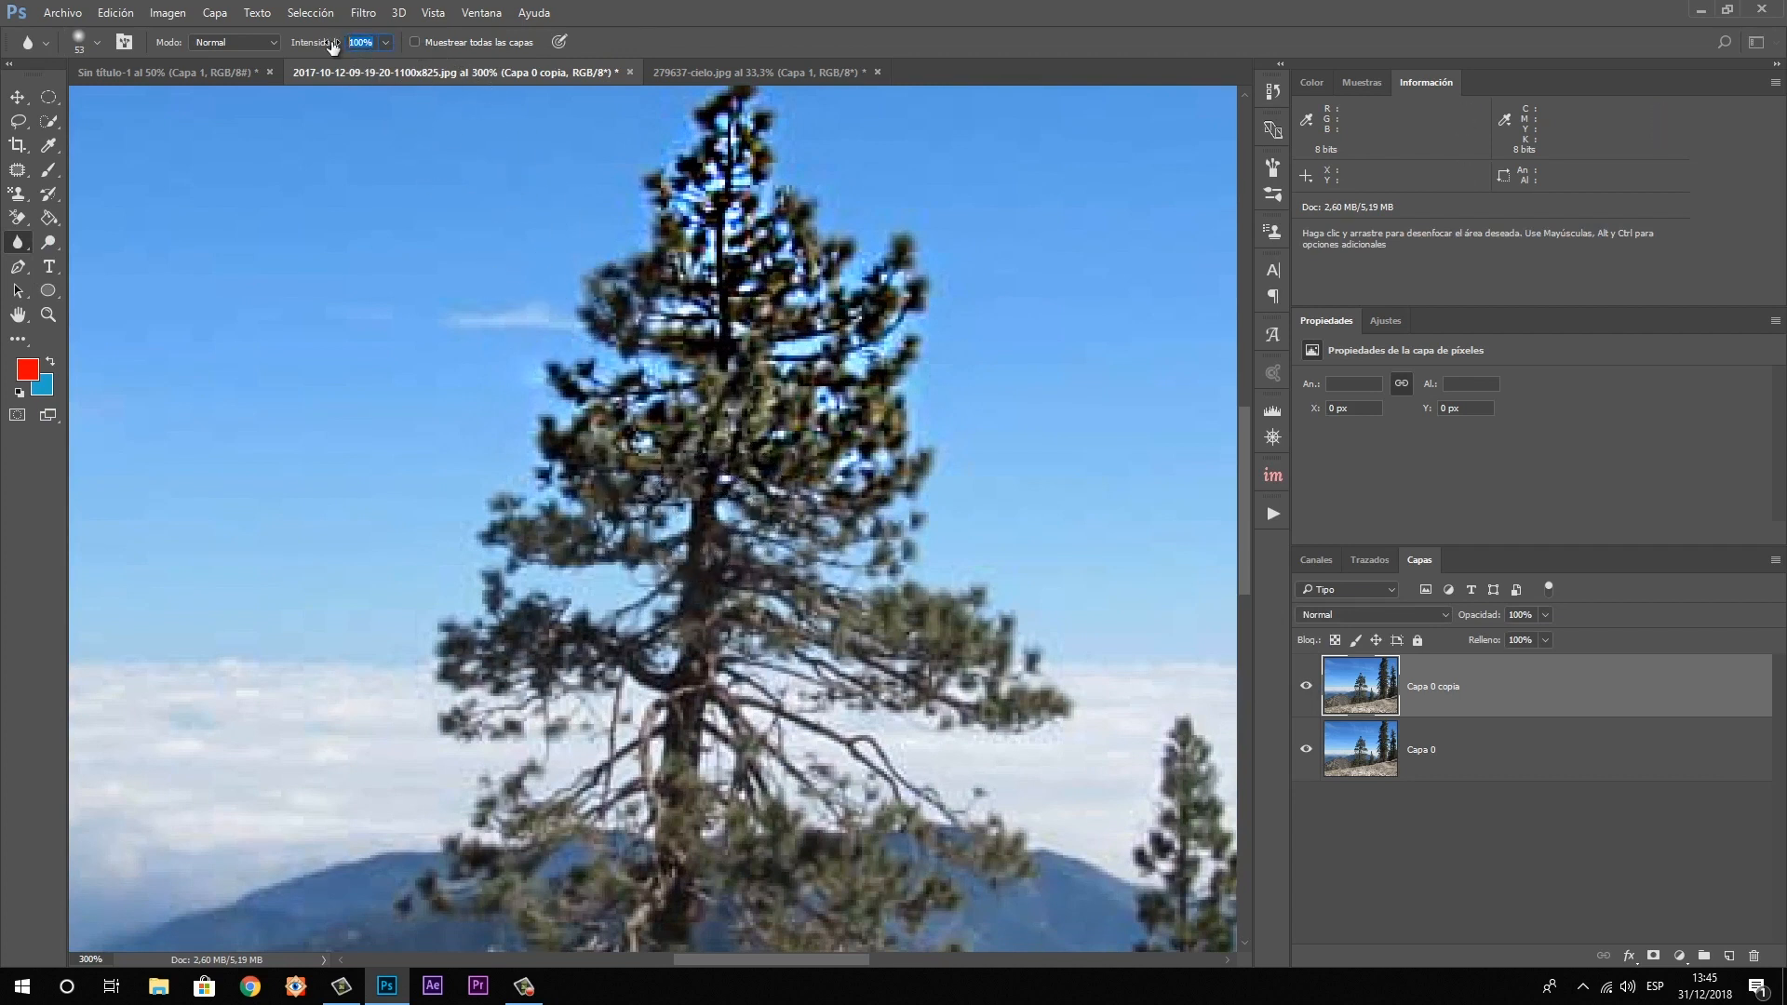
type("5")
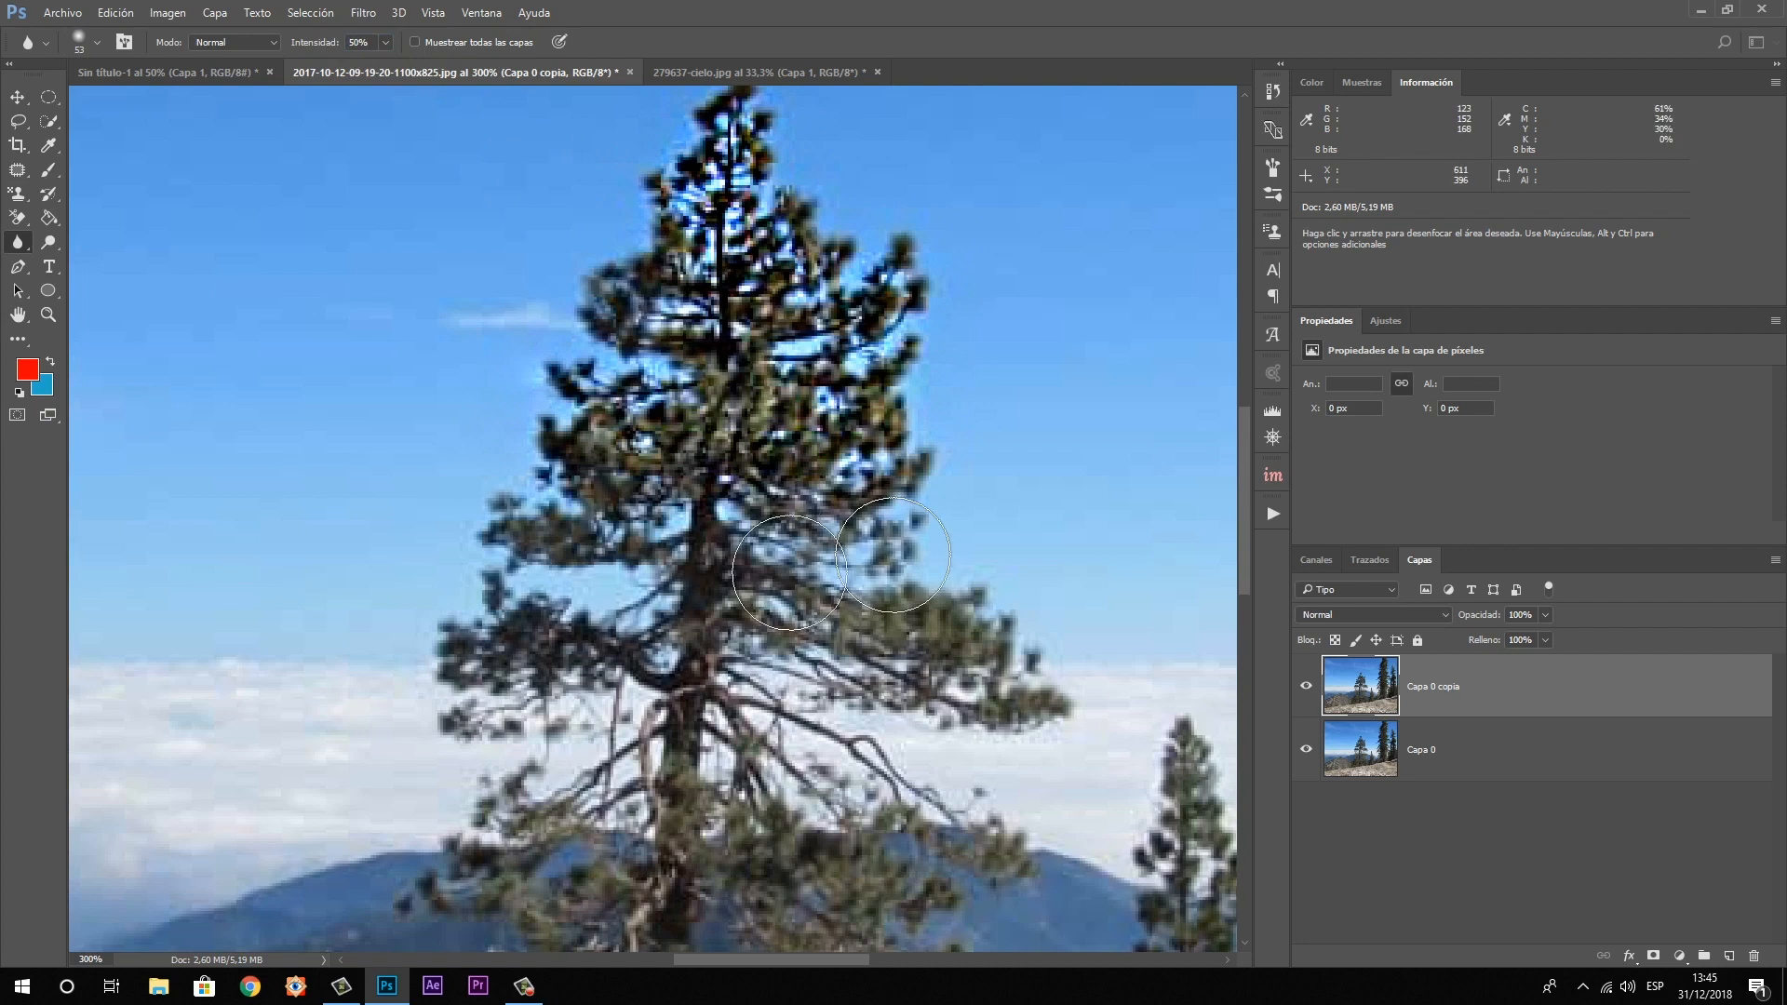
mouse_move(698, 558)
left_mouse_down()
mouse_move(654, 621)
mouse_move(695, 548)
mouse_move(594, 537)
mouse_move(423, 637)
mouse_move(555, 623)
mouse_move(831, 640)
mouse_move(1049, 689)
mouse_move(976, 623)
mouse_move(994, 650)
mouse_move(866, 673)
mouse_move(875, 562)
mouse_move(620, 625)
mouse_move(684, 686)
left_mouse_up()
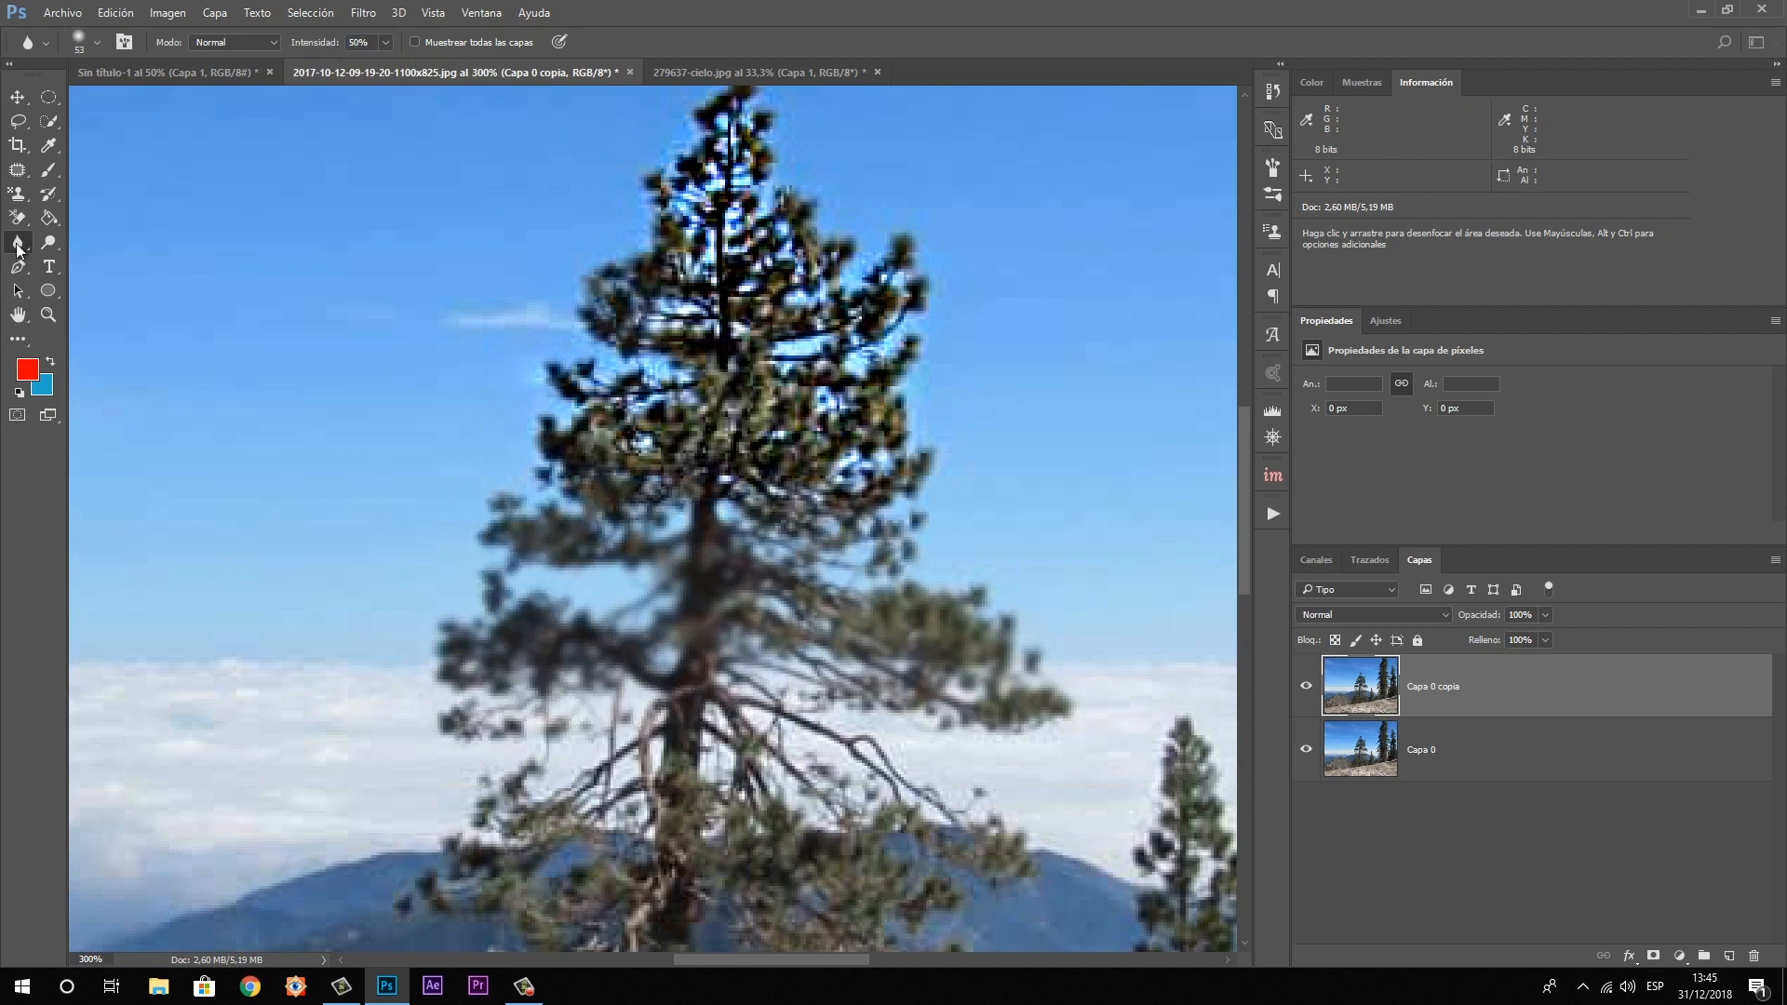
Smudge the upper right branch tips of the tall central tree outward with a 22 px Smudge brush at 24% intensity
right_click(18, 242)
left_click(88, 277)
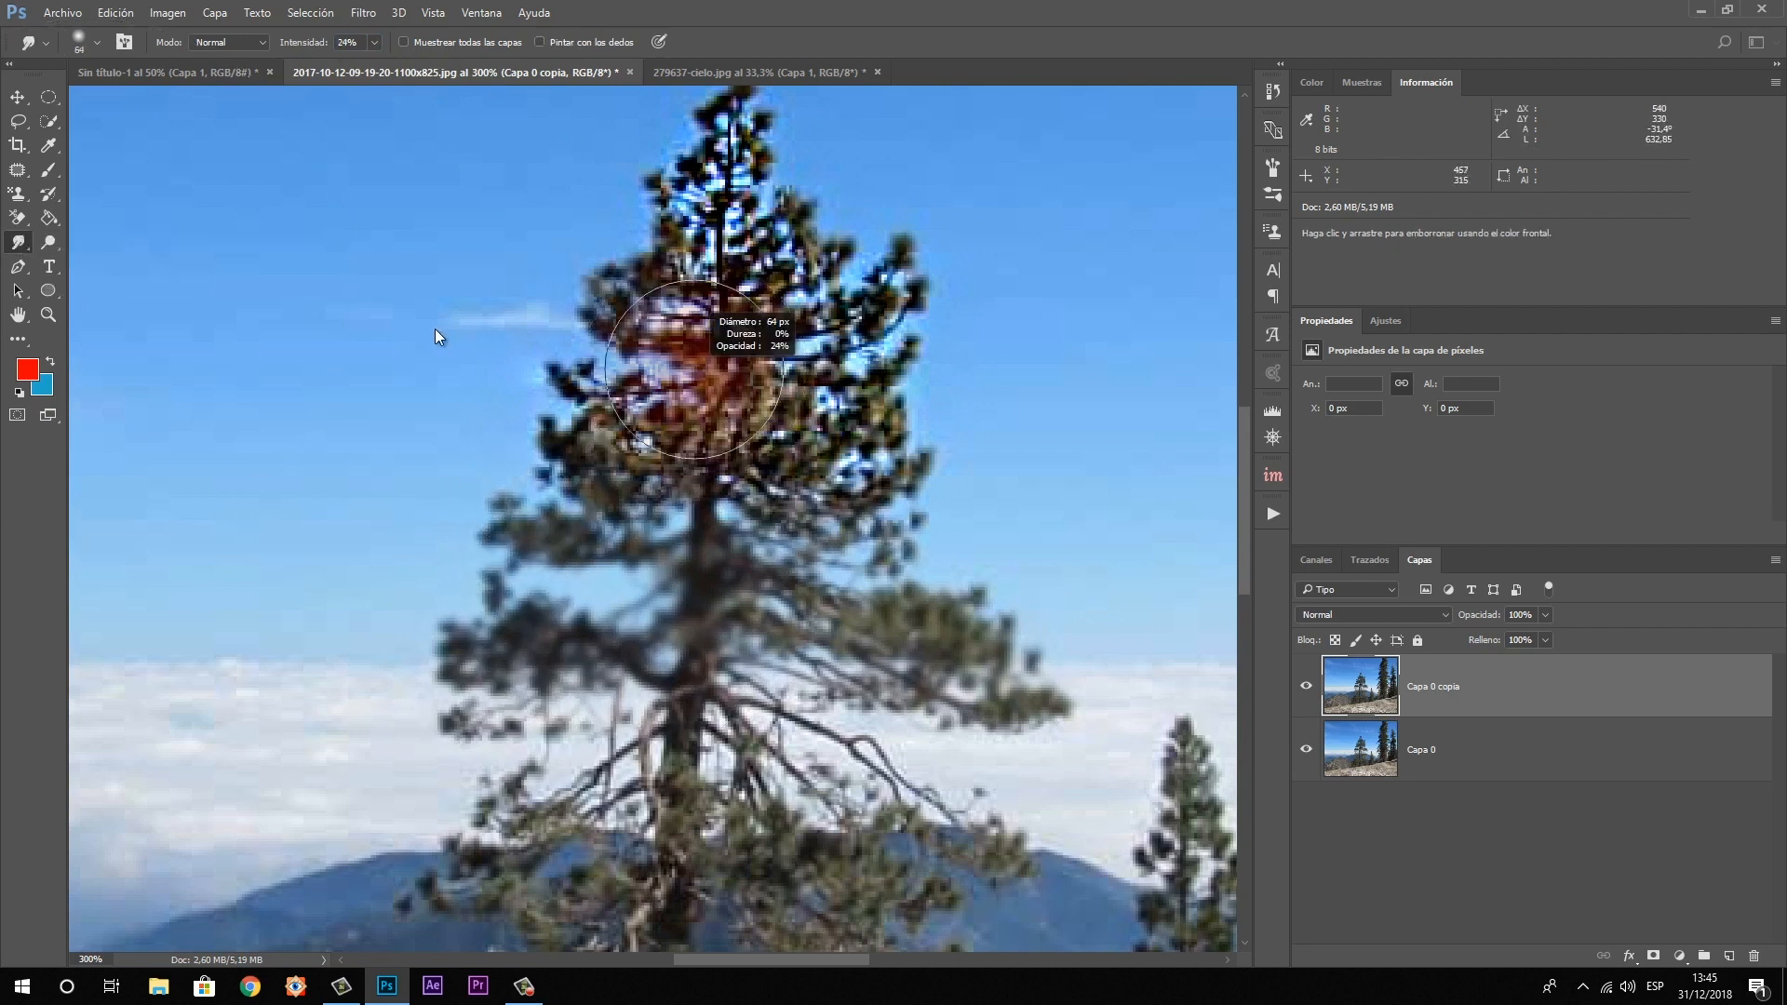
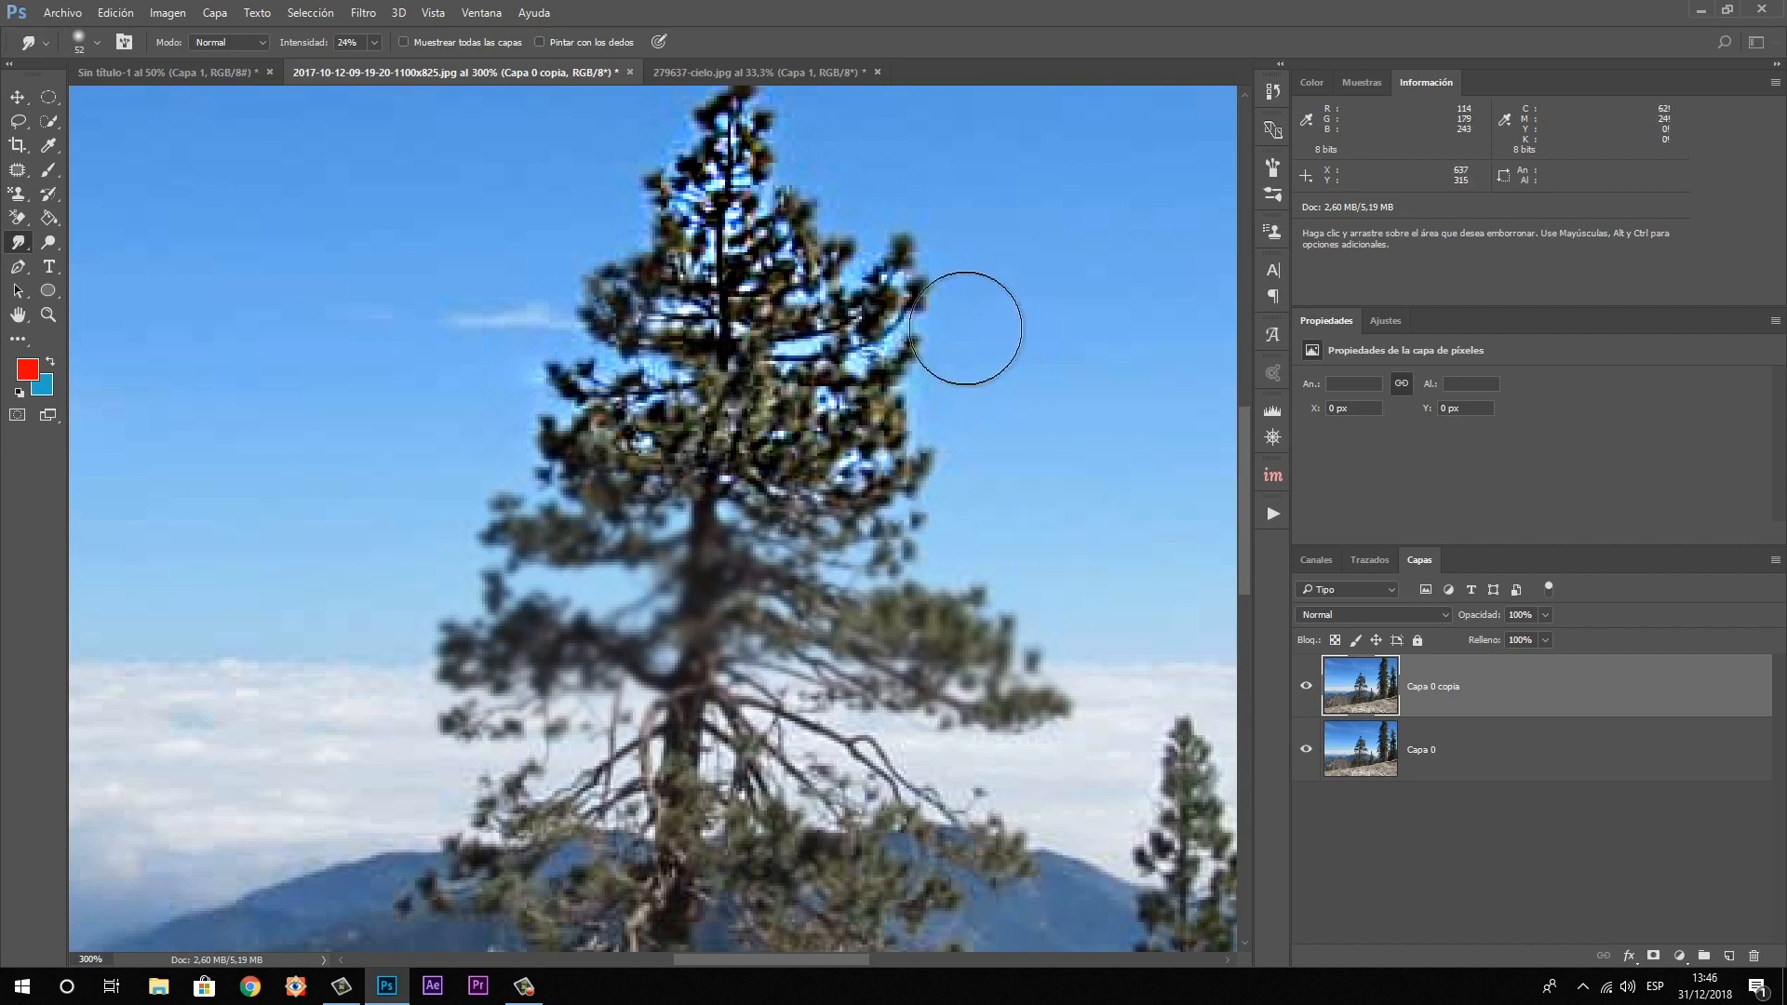
key("bracketleft")
key("bracketleft")
key("bracketleft")
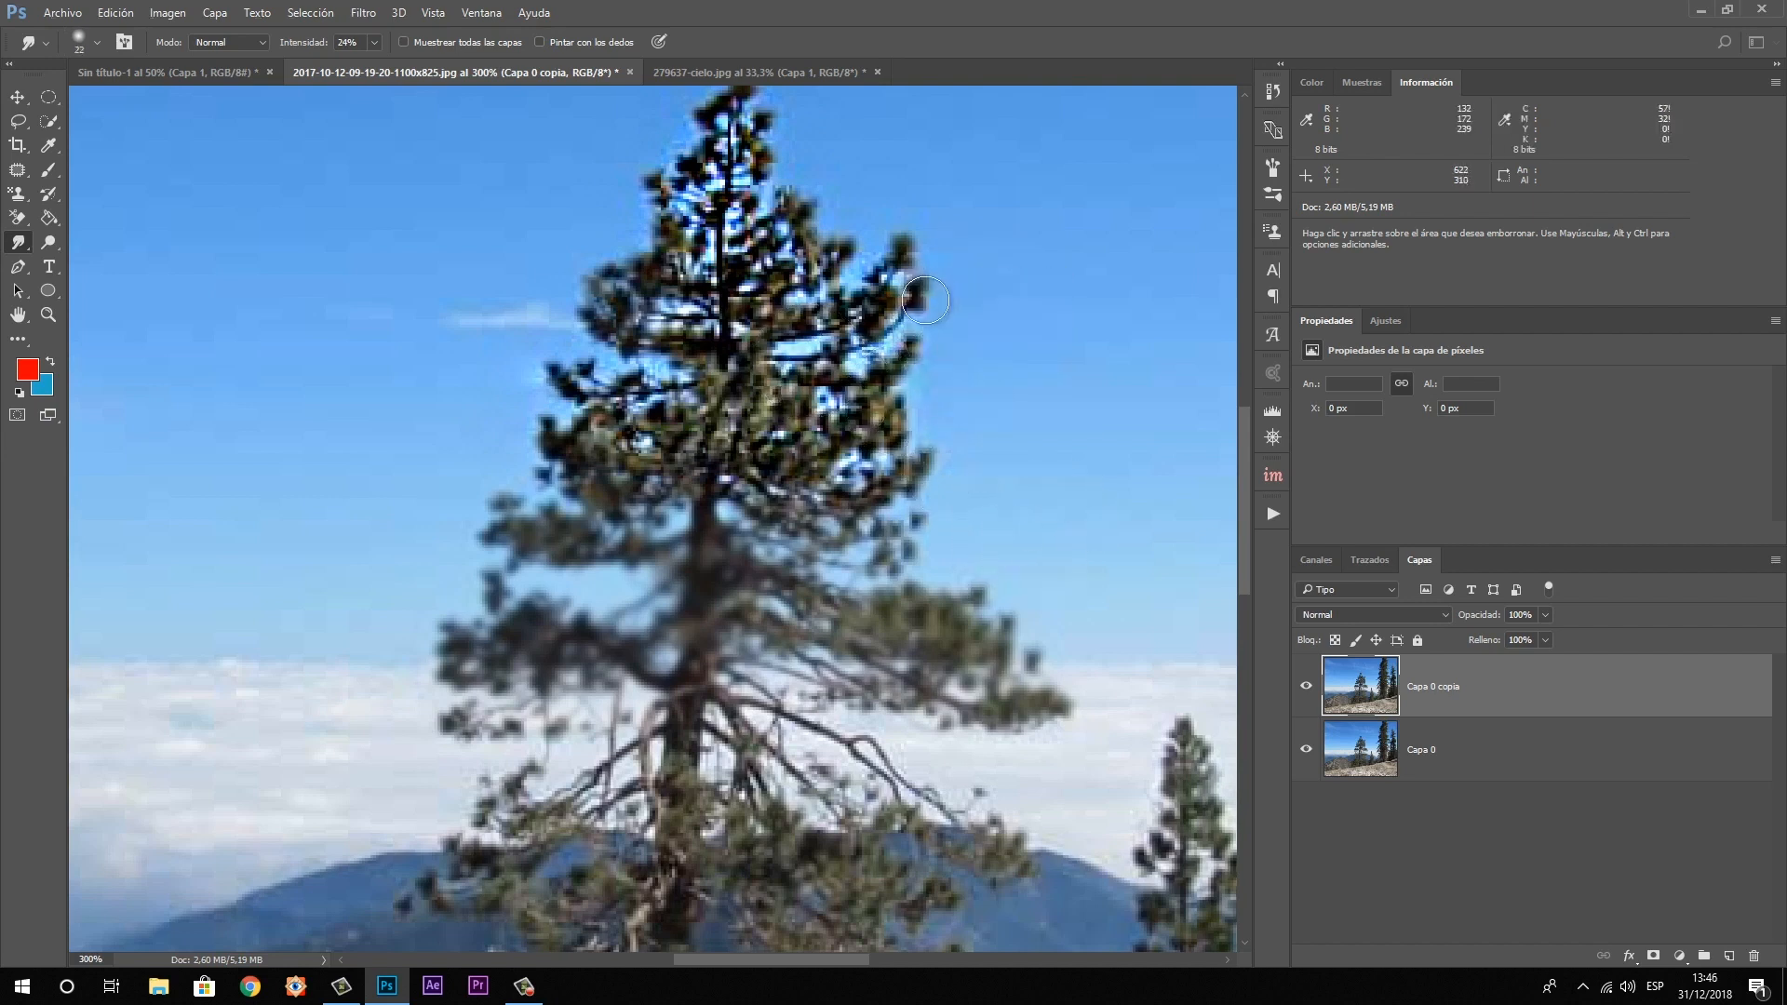
mouse_move(925, 300)
left_mouse_down()
mouse_move(1030, 206)
mouse_move(909, 251)
mouse_move(948, 221)
left_mouse_up()
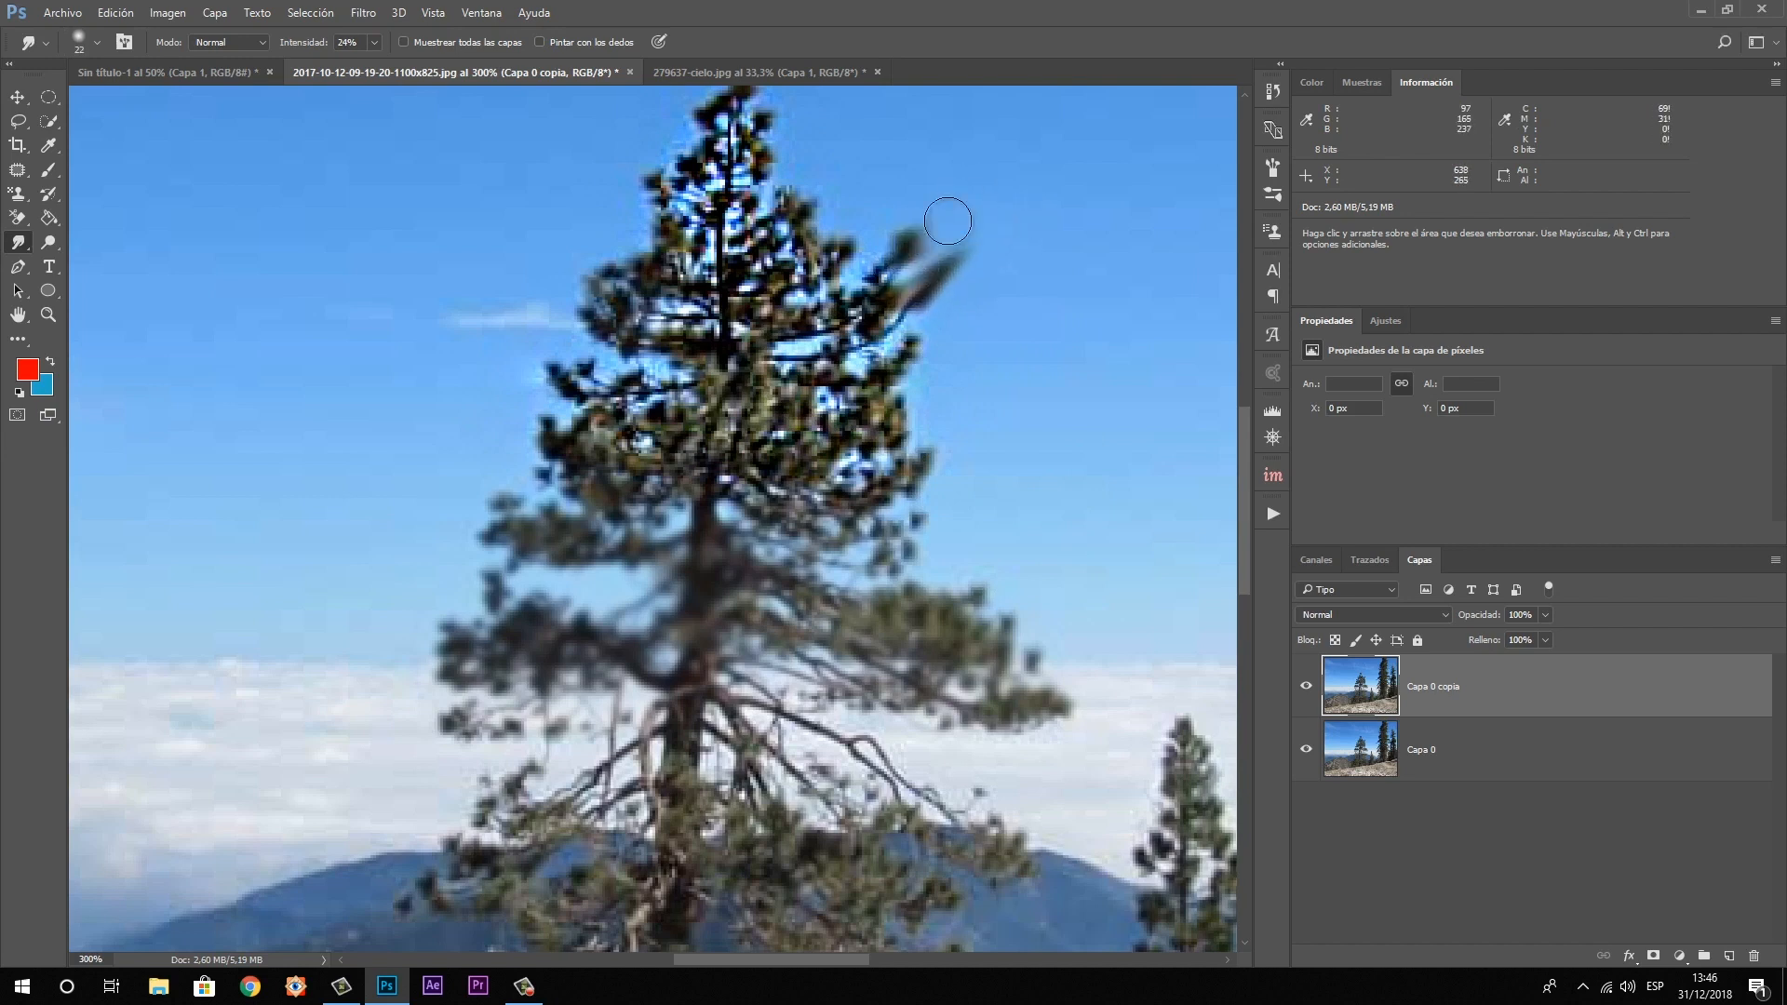
mouse_move(888, 279)
left_mouse_down()
mouse_move(940, 223)
mouse_move(973, 244)
left_mouse_up()
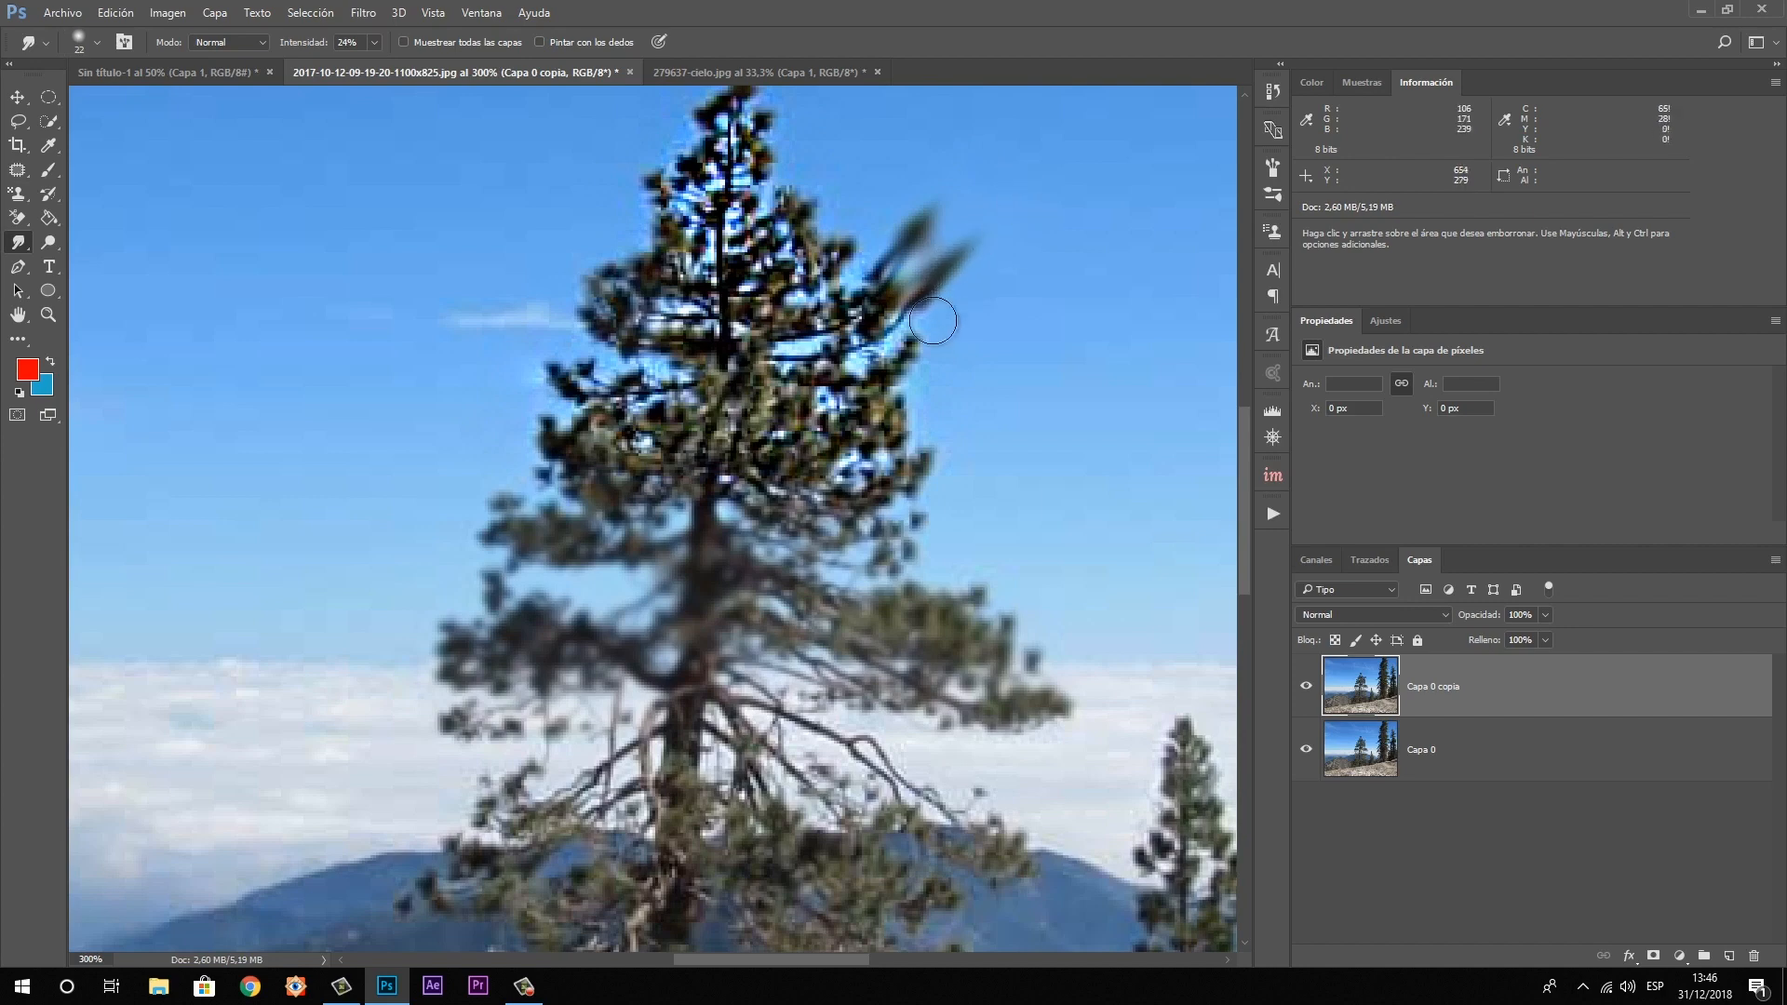
left_click_drag(884, 390, 930, 326)
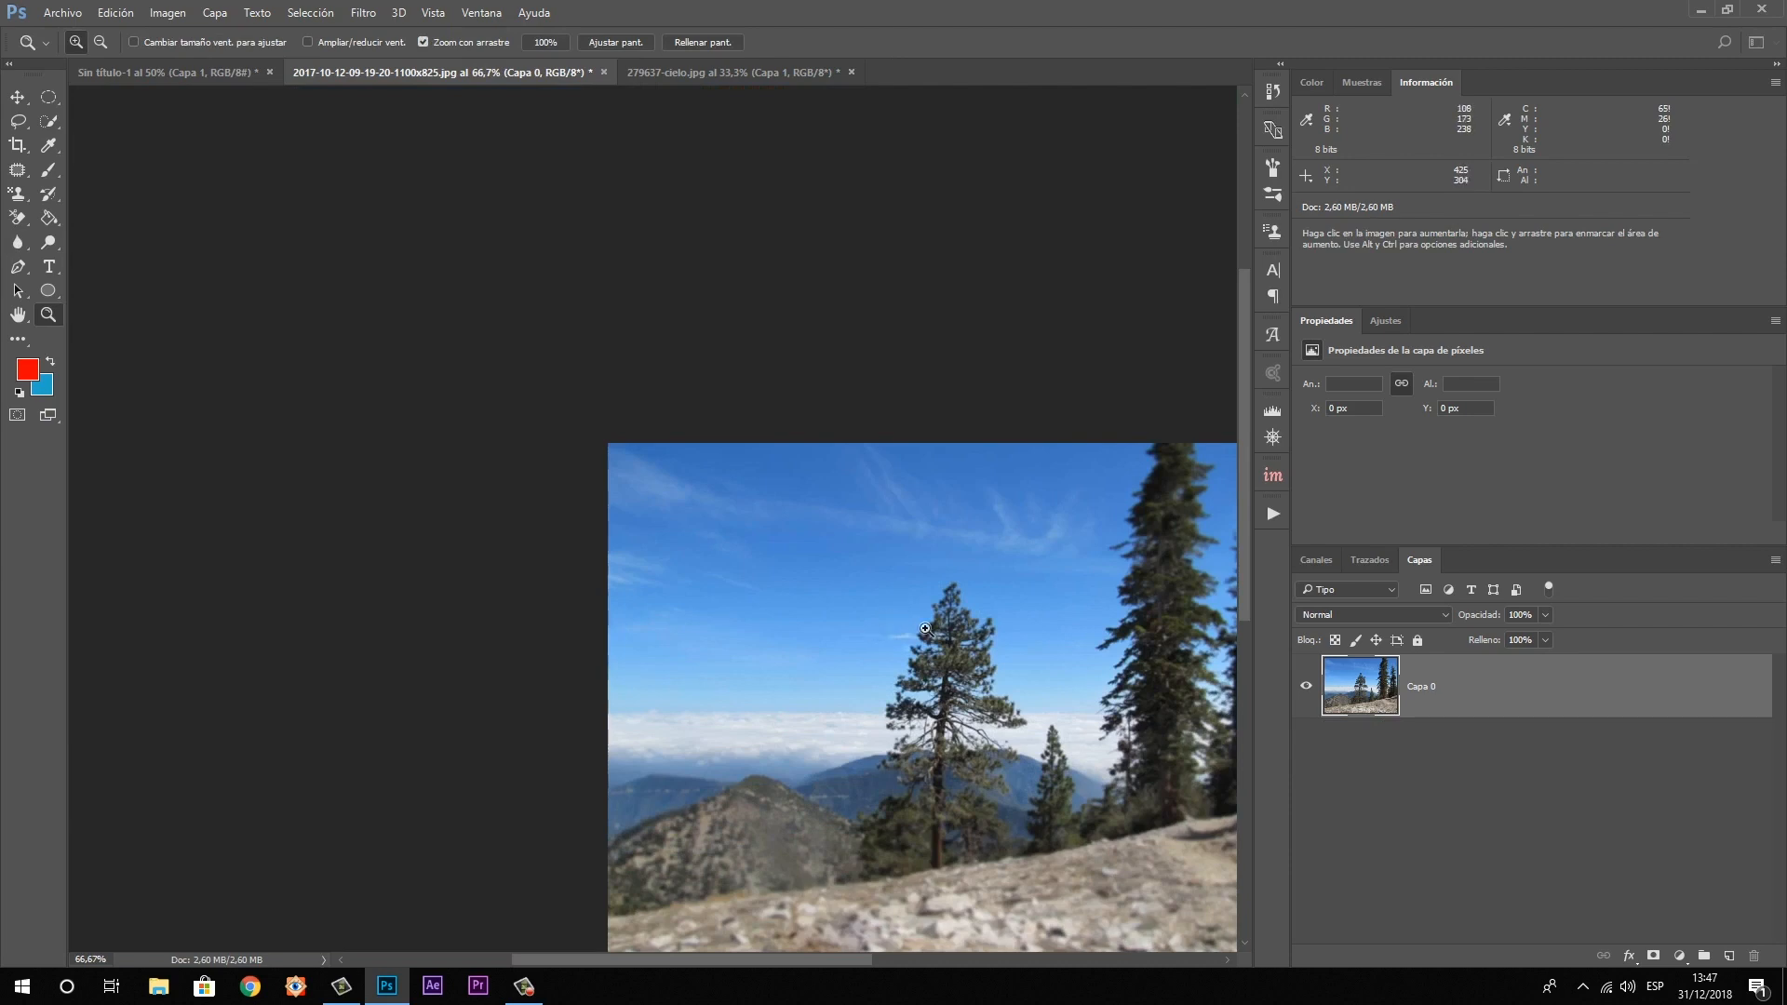
Activate the Dodge tool for the mountain photo, enlarge its brush to 152 px and set its range to Medios tonos
left_click_drag(930, 511, 746, 276)
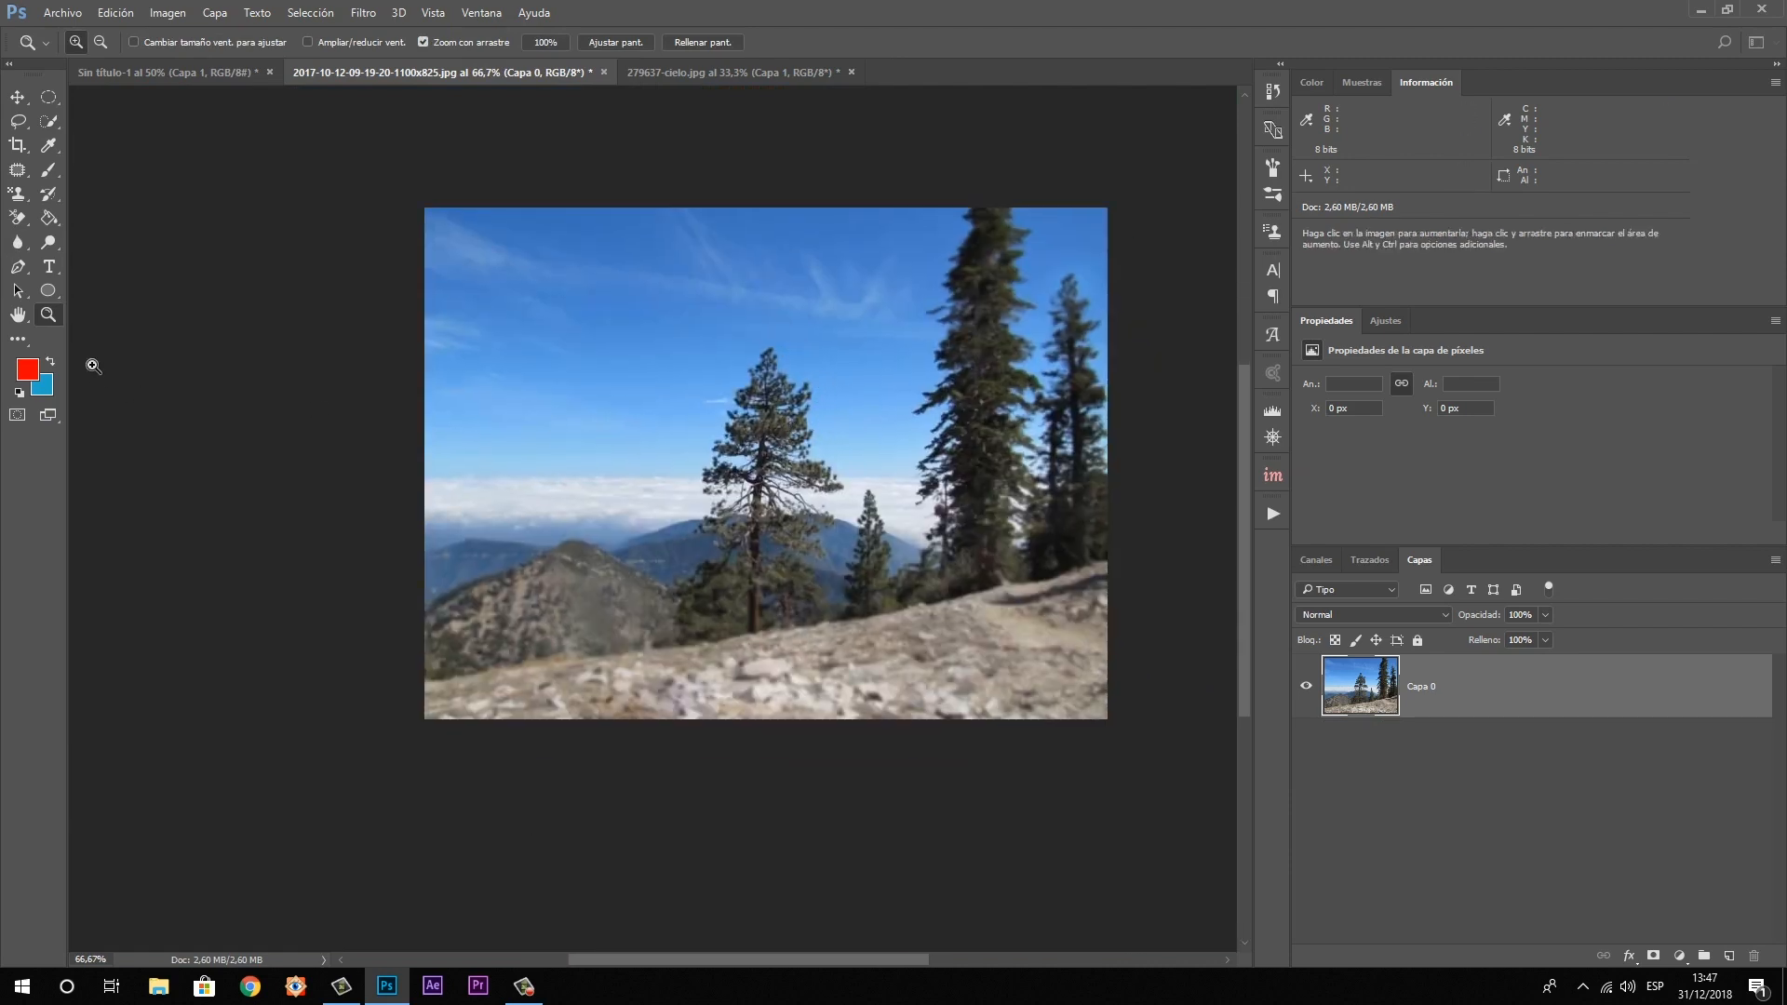
left_click(54, 244)
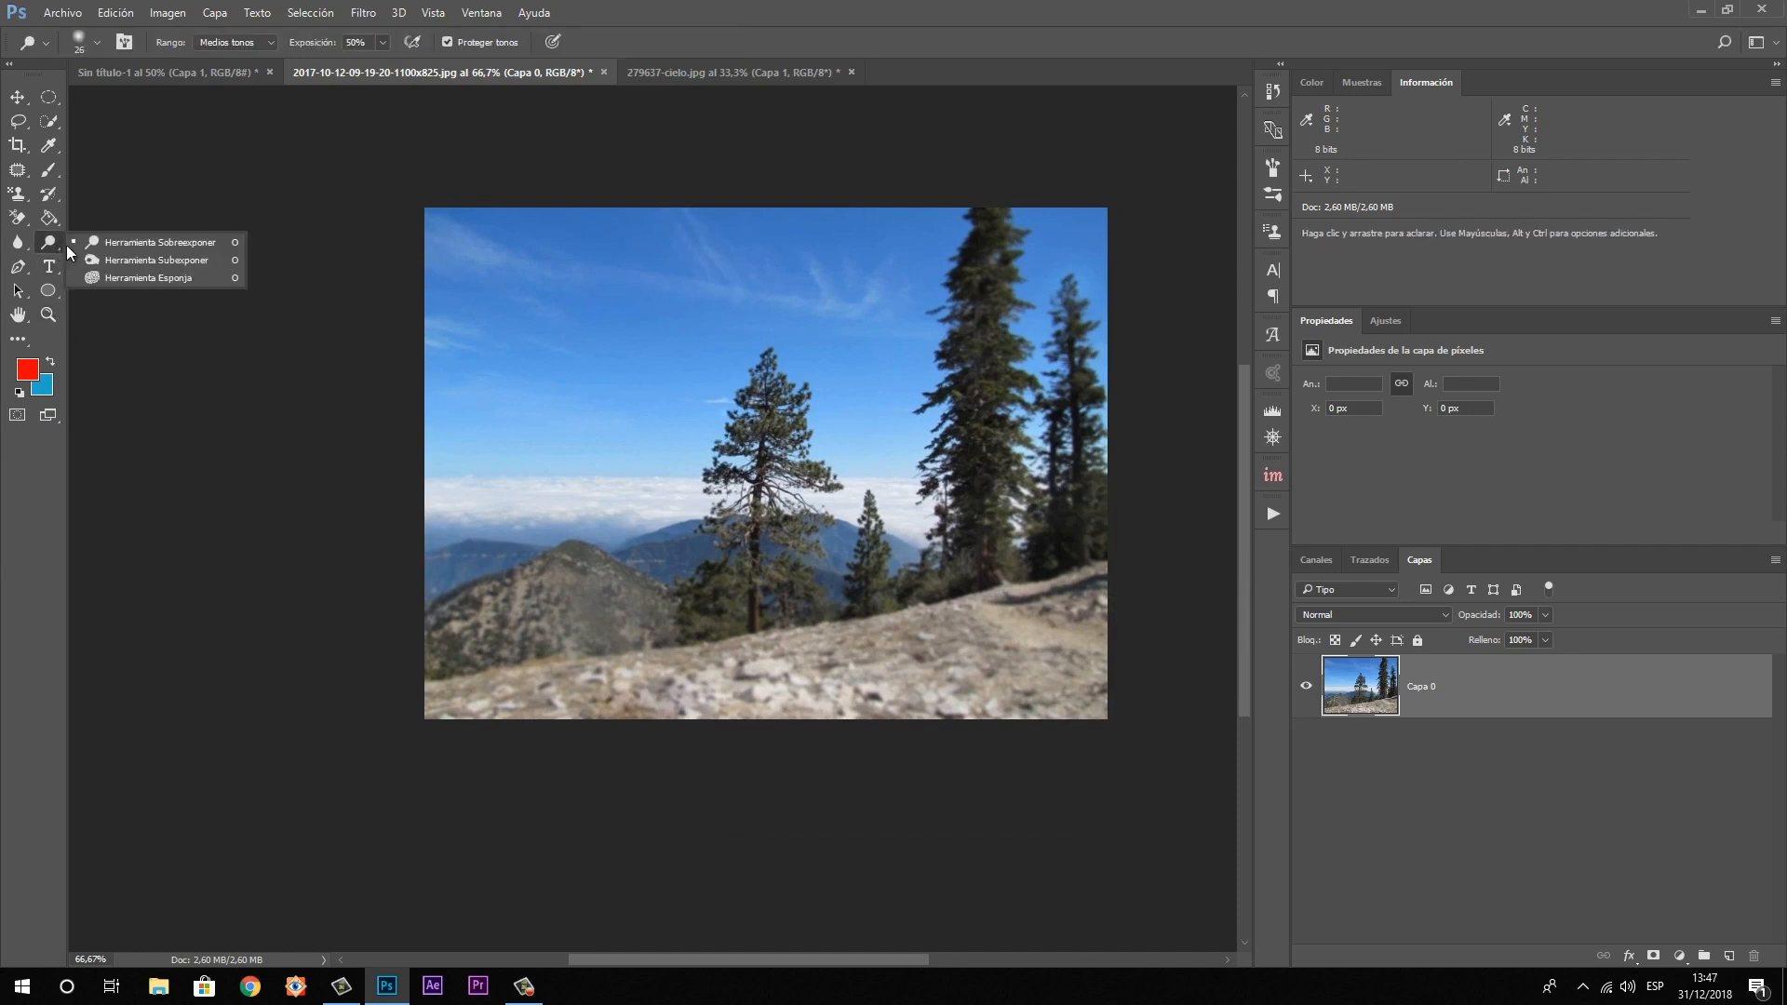
left_click(124, 244)
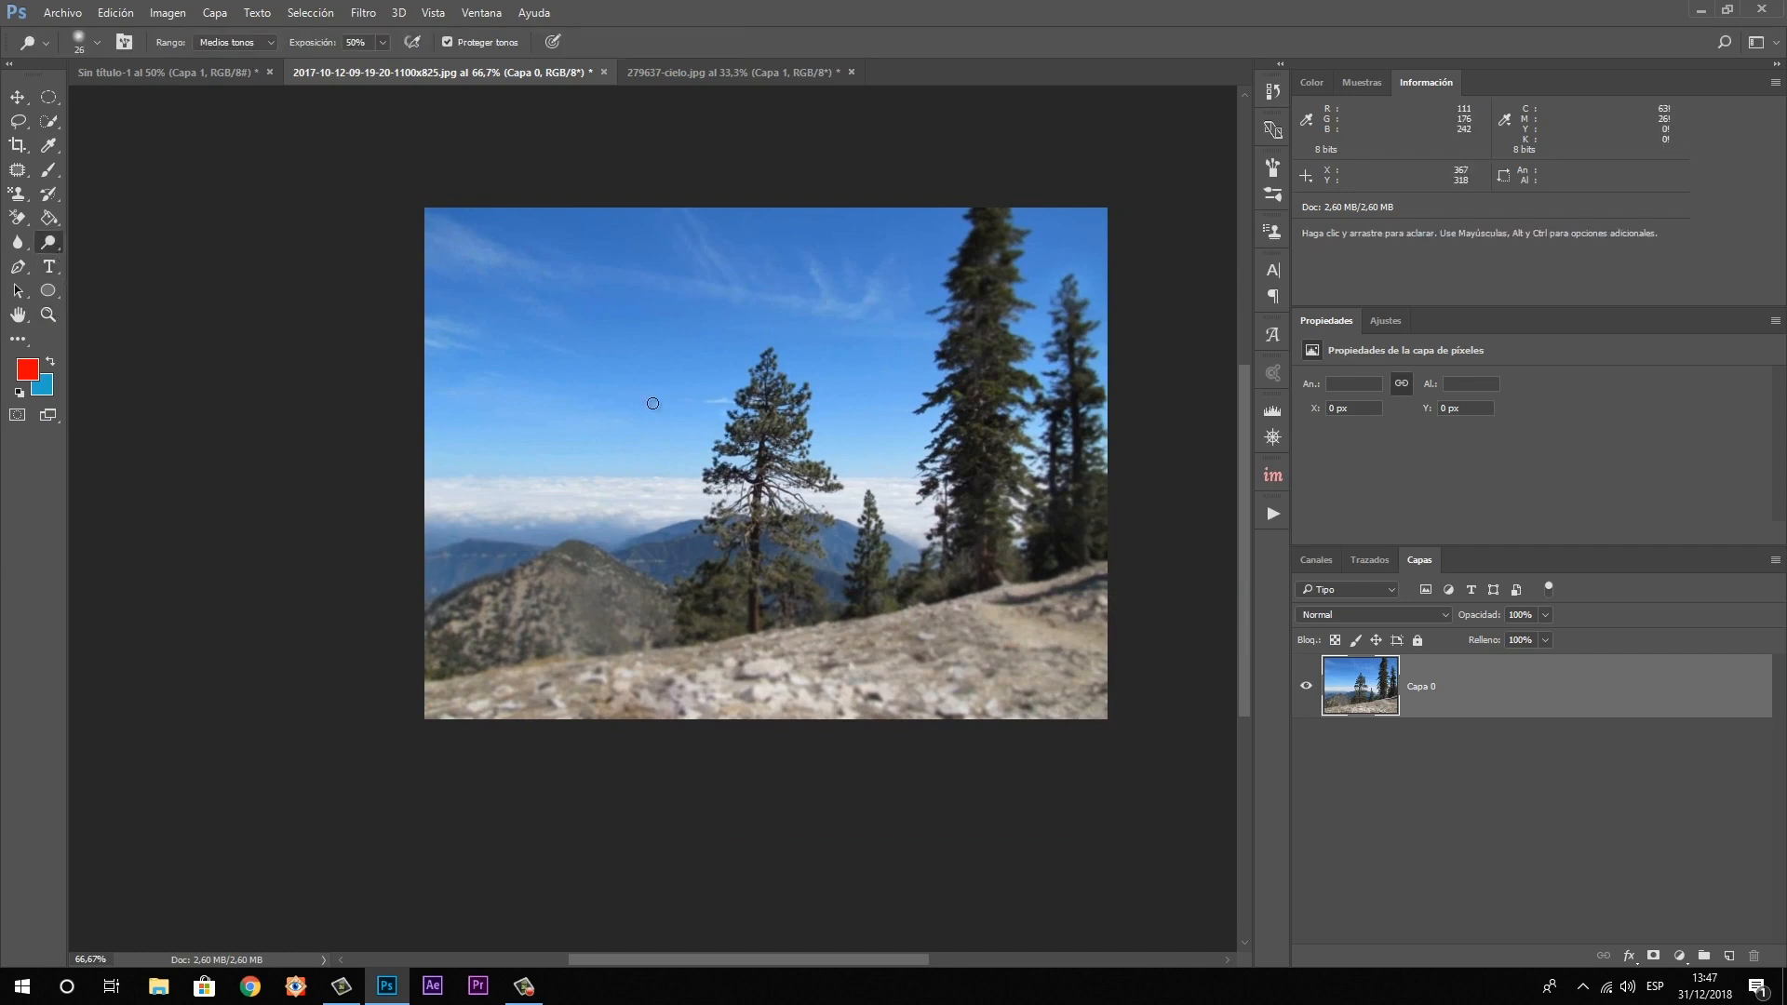
left_click_drag(657, 410, 690, 404)
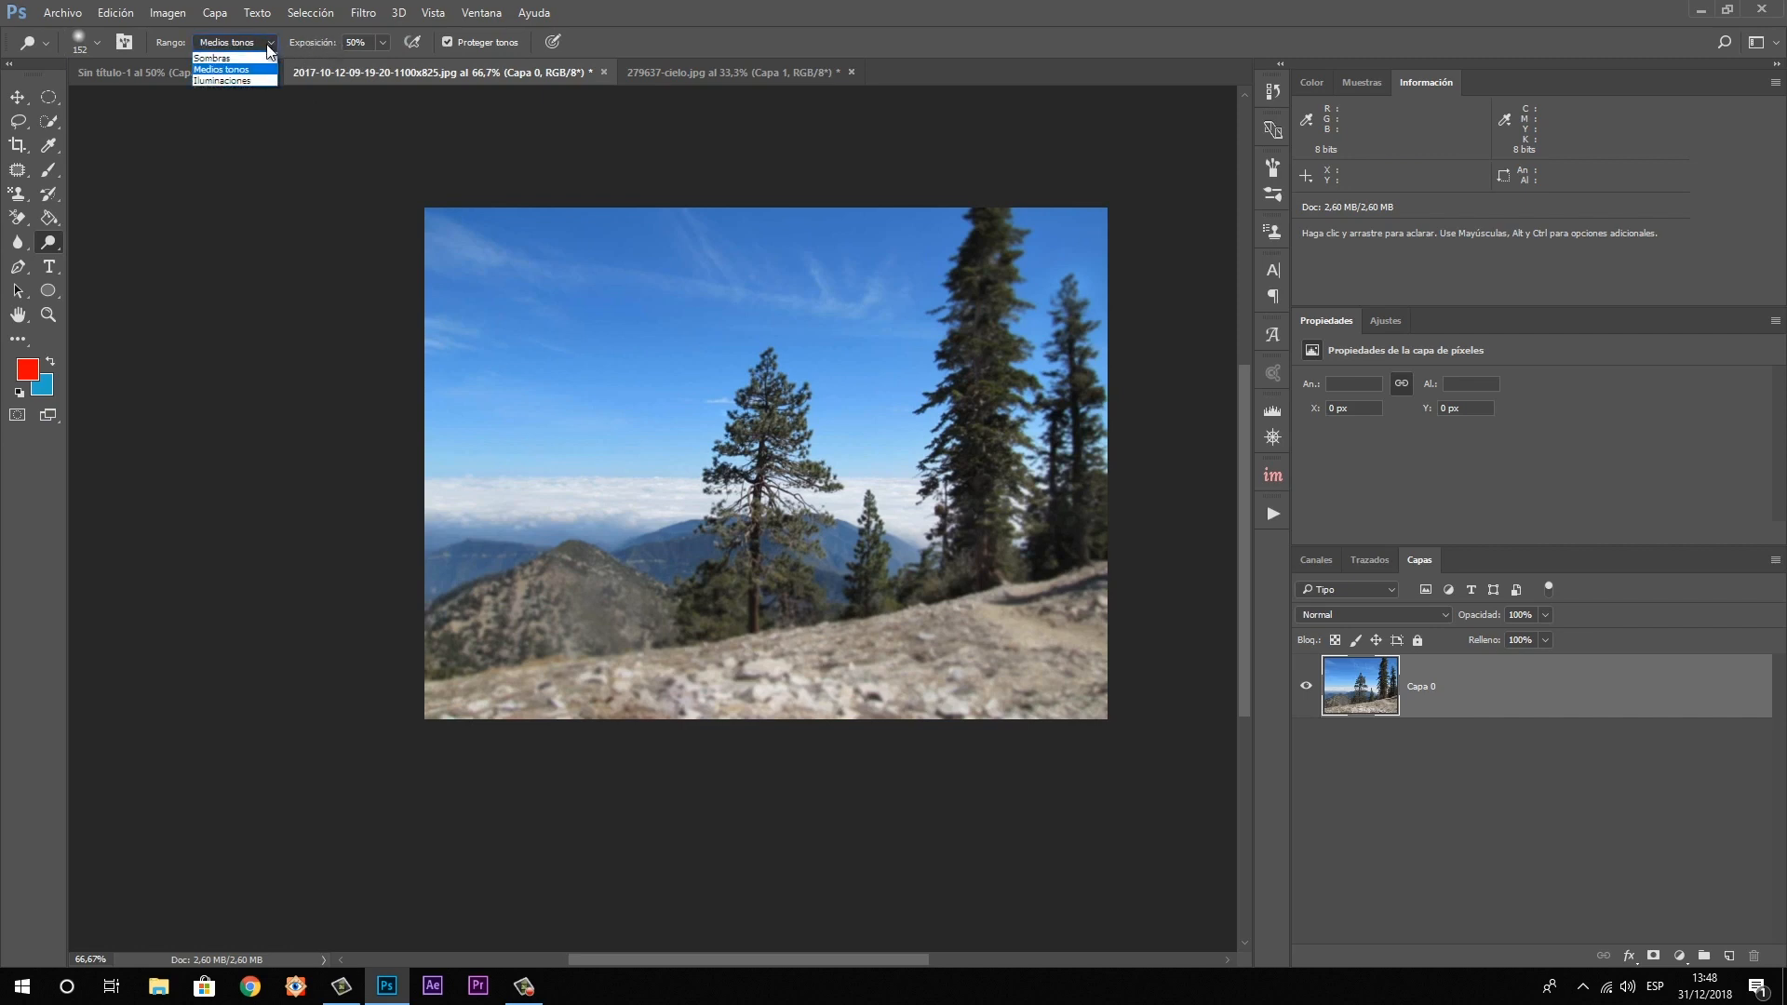
left_click(249, 57)
left_click(265, 43)
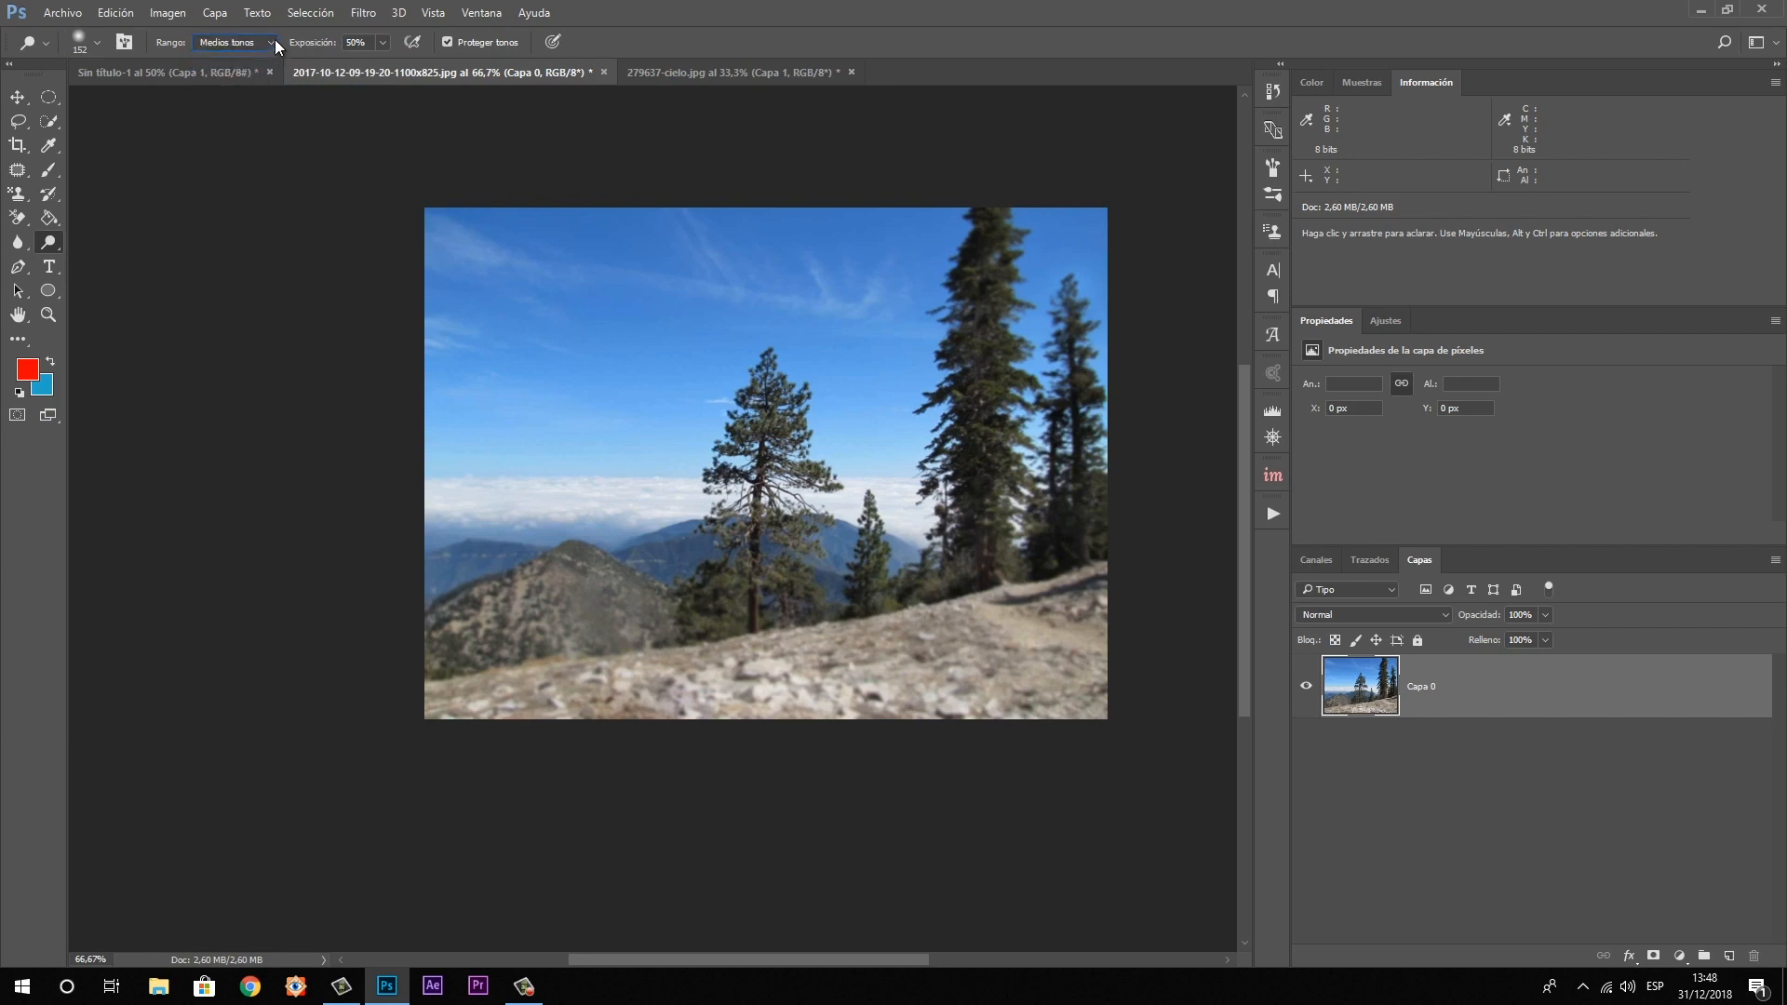
left_click(272, 42)
left_click(244, 69)
key("alt+shift+h")
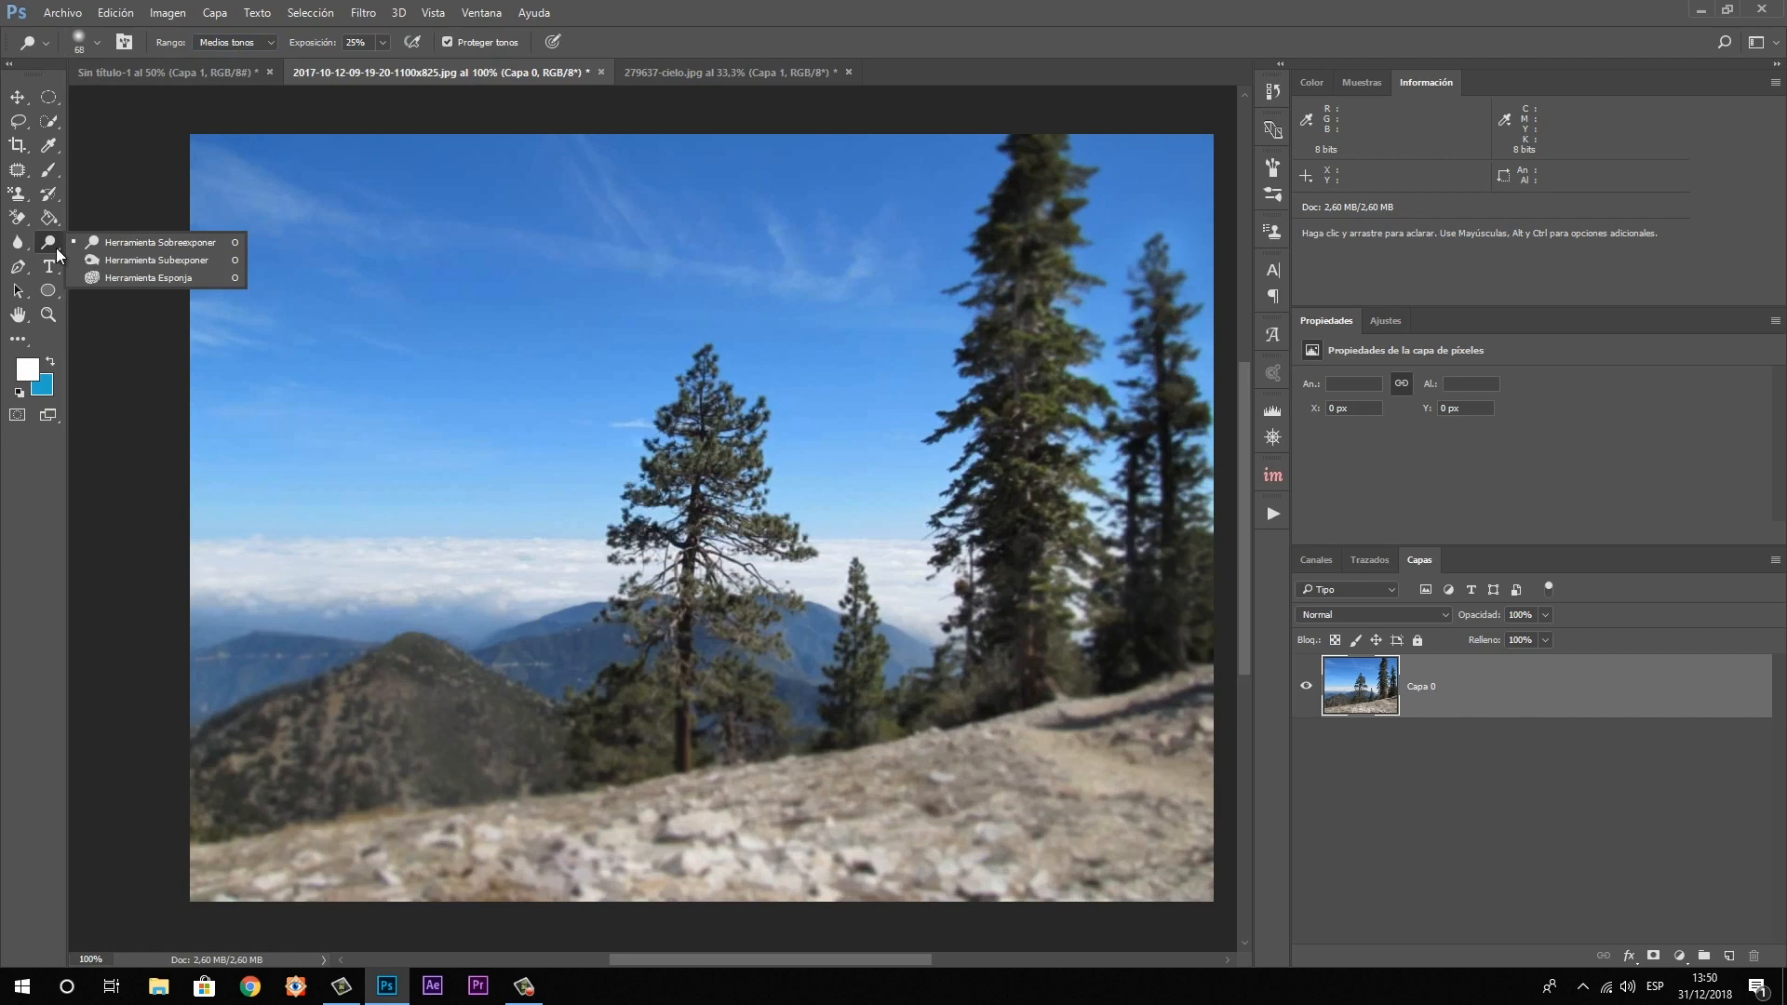
Lighten the cloudy sky above the central tree with the Dodge tool, using midtones at 25% exposure and a 122 px brush
left_click(824, 84)
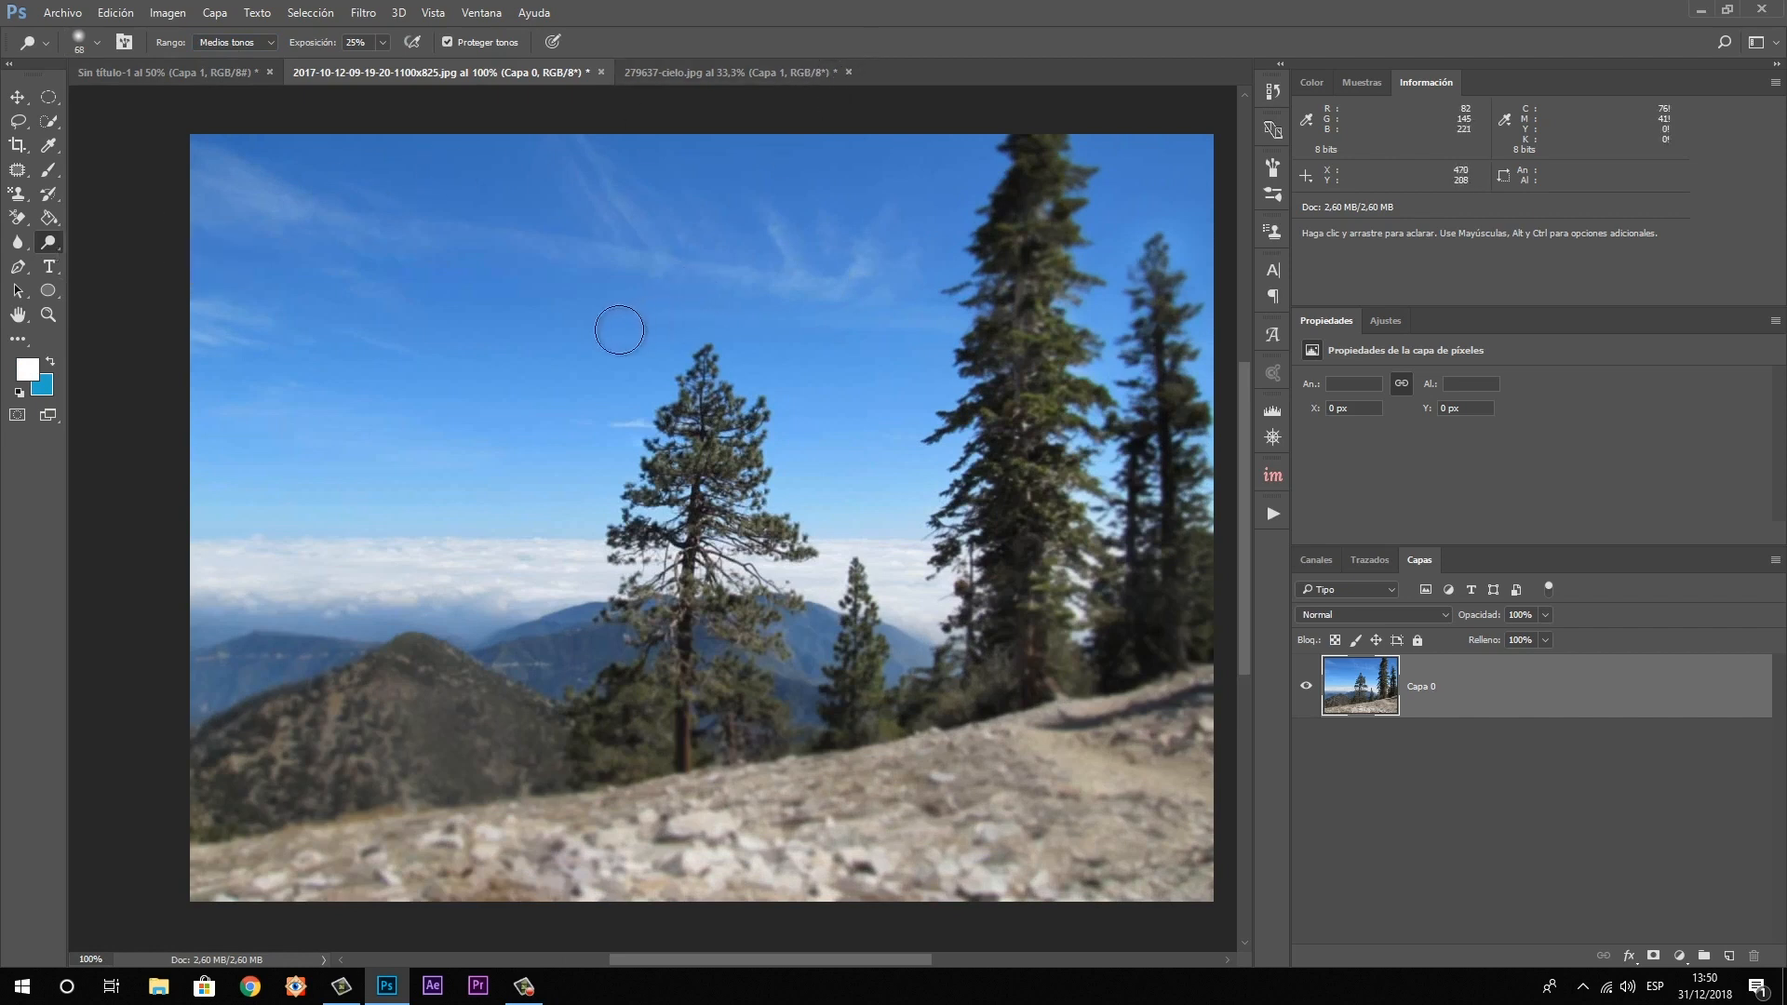
right_click(568, 333, "alt")
mouse_move(471, 265)
left_mouse_down()
mouse_move(578, 253)
mouse_move(453, 252)
mouse_move(756, 258)
mouse_move(801, 283)
mouse_move(567, 248)
mouse_move(456, 260)
mouse_move(699, 259)
mouse_move(599, 274)
mouse_move(494, 274)
mouse_move(760, 252)
mouse_move(492, 248)
mouse_move(731, 250)
mouse_move(547, 249)
mouse_move(655, 262)
mouse_move(566, 265)
mouse_move(737, 254)
mouse_move(632, 256)
mouse_move(732, 257)
mouse_move(765, 281)
mouse_move(553, 277)
mouse_move(464, 245)
mouse_move(701, 257)
mouse_move(531, 251)
mouse_move(510, 233)
mouse_move(791, 253)
left_mouse_up()
mouse_move(356, 214)
left_mouse_down()
mouse_move(805, 268)
mouse_move(559, 259)
left_mouse_up()
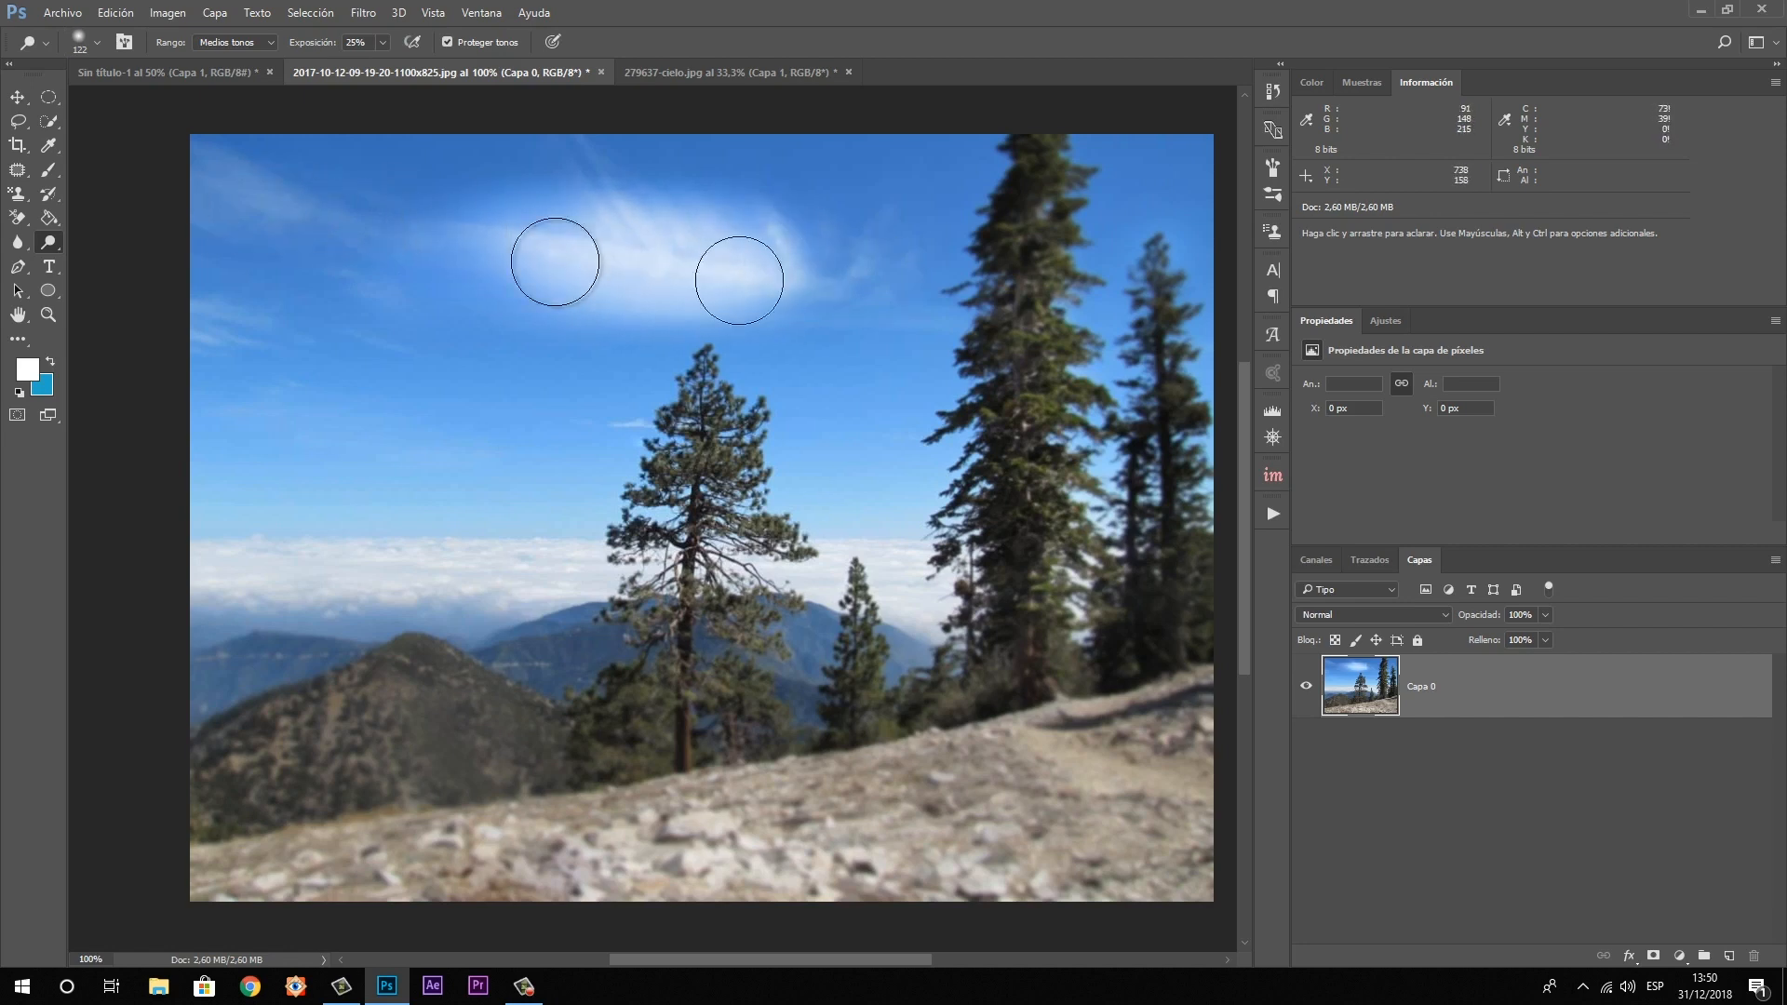
Darken the sky between the lightened cloud and the tall right tree with a 115 px Burn brush at 25% exposure
right_click(52, 245)
left_click(121, 260)
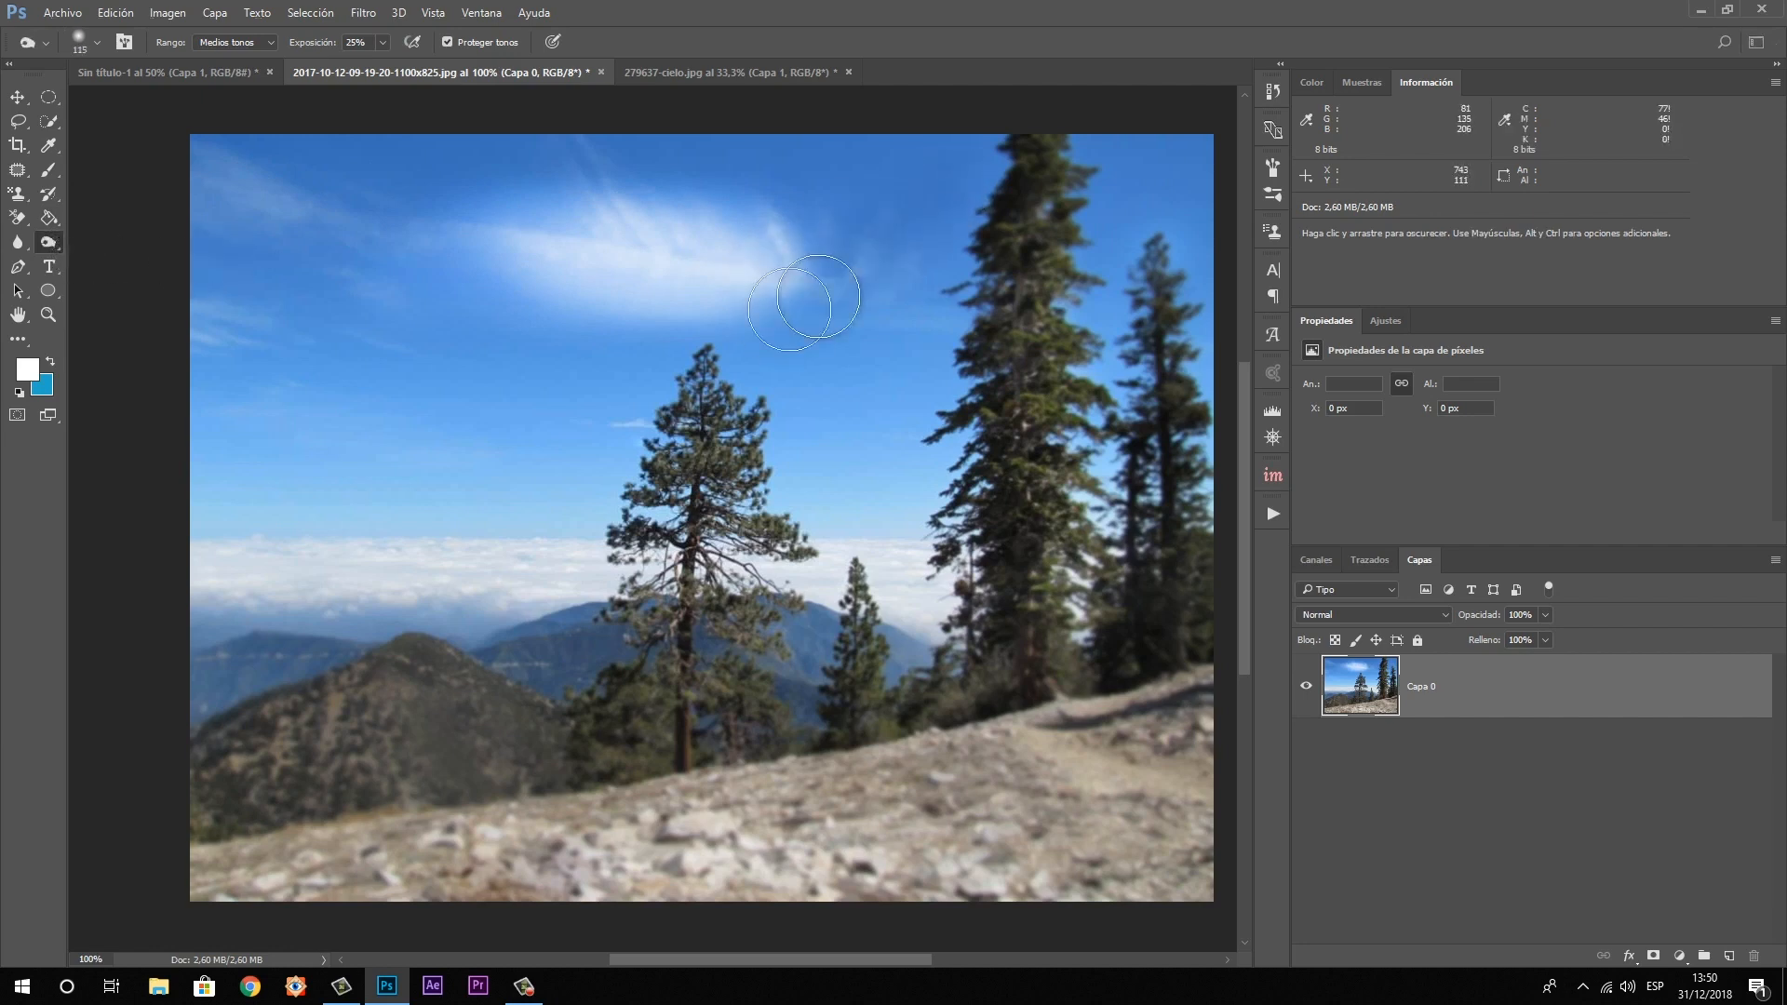
mouse_move(818, 307)
left_mouse_down()
mouse_move(896, 284)
mouse_move(952, 193)
mouse_move(808, 339)
mouse_move(974, 189)
mouse_move(766, 343)
mouse_move(793, 358)
mouse_move(935, 230)
mouse_move(790, 340)
mouse_move(918, 225)
mouse_move(884, 261)
mouse_move(912, 261)
mouse_move(814, 372)
left_mouse_up()
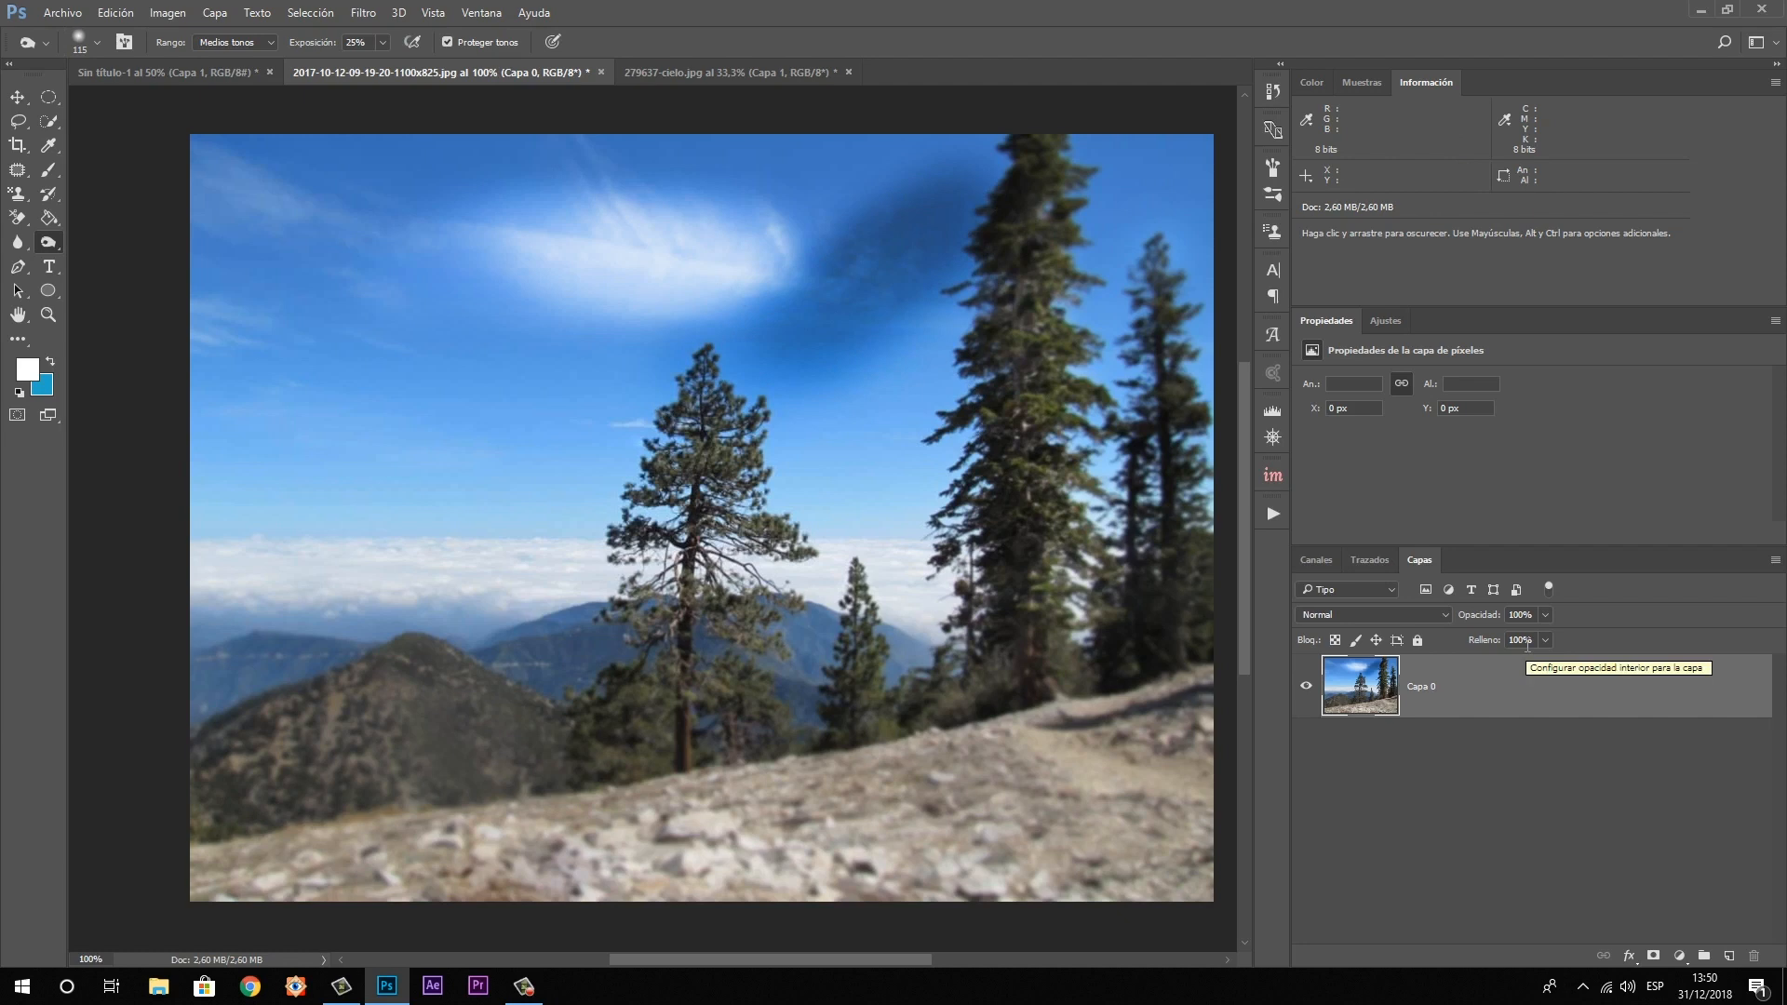
Switch to the Sin título-1 document and activate the Horizontal Type tool
key("ctrl+shift+Tab")
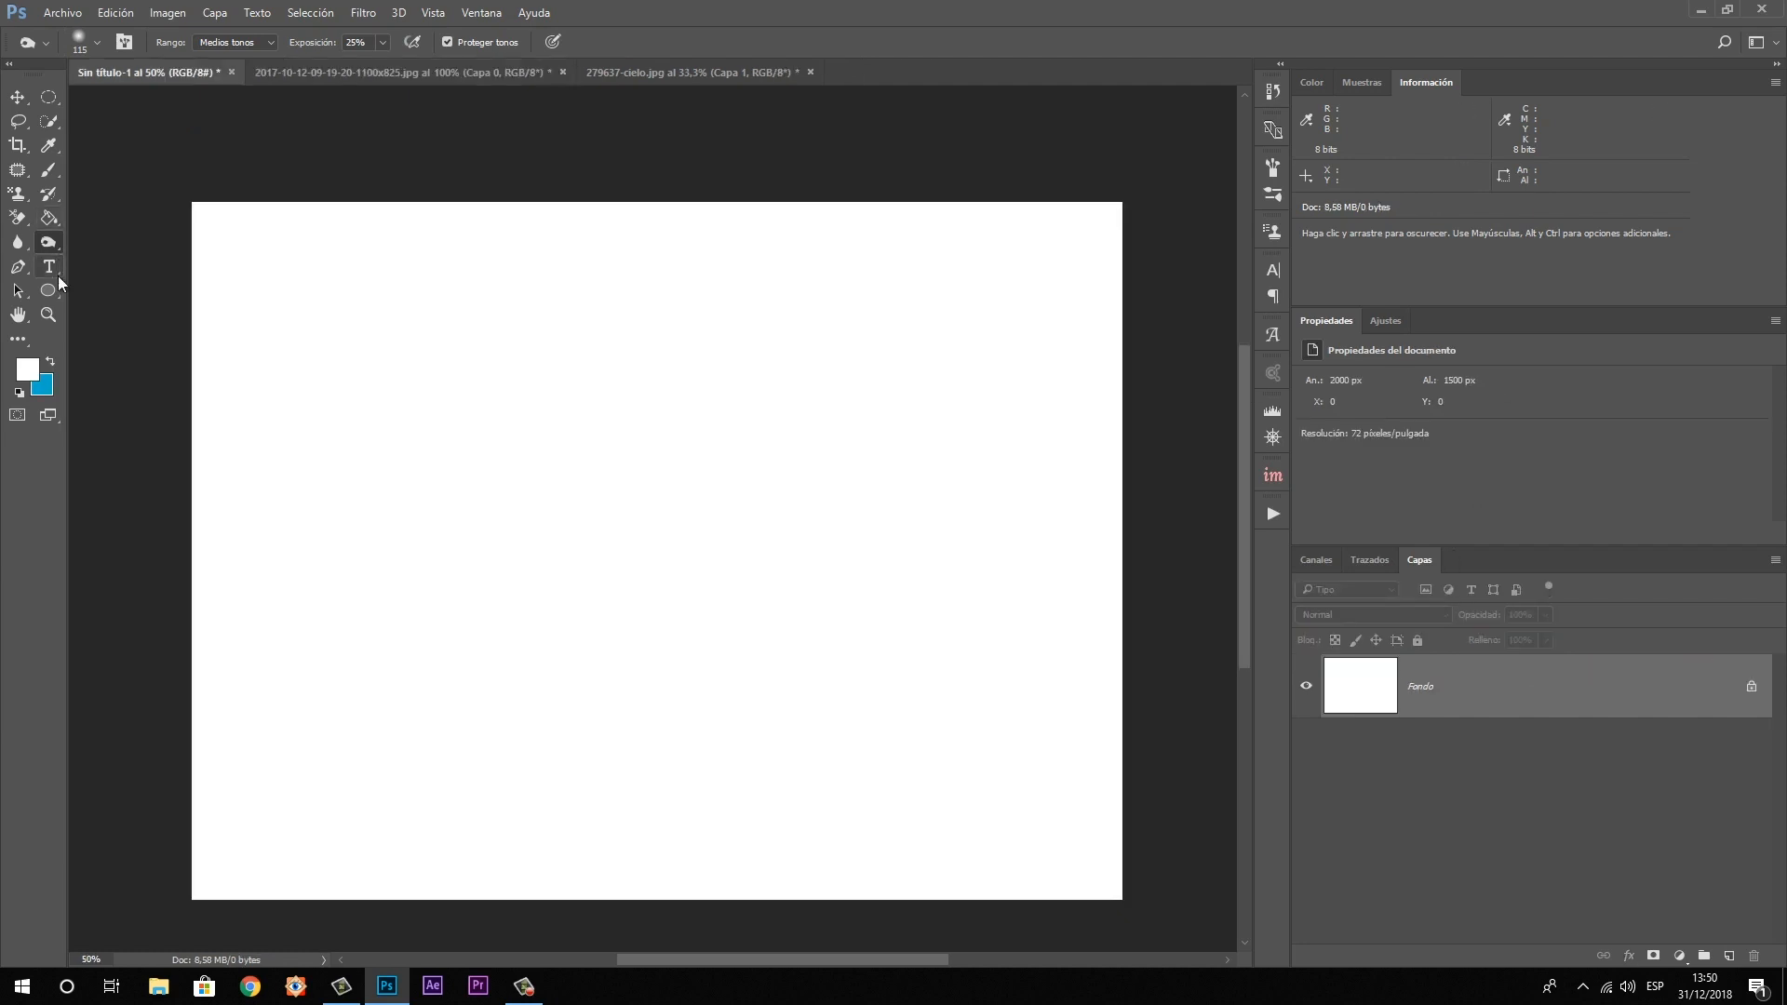
left_click(51, 267)
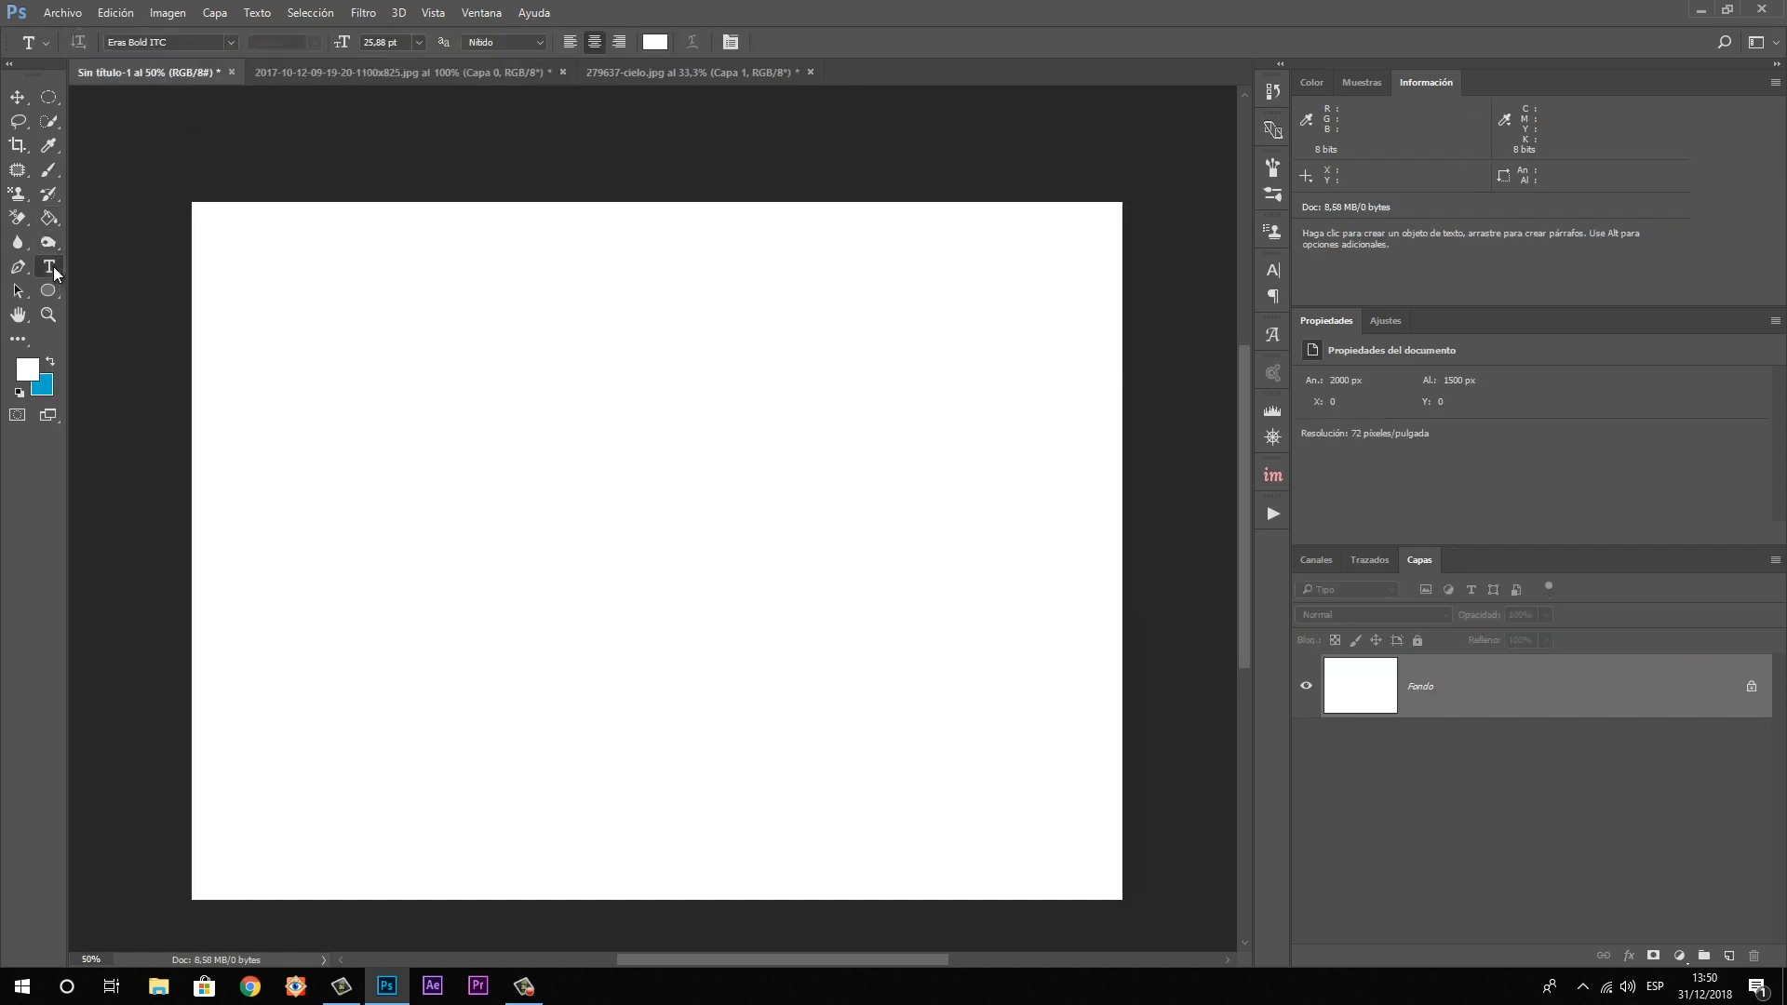
right_click(51, 267)
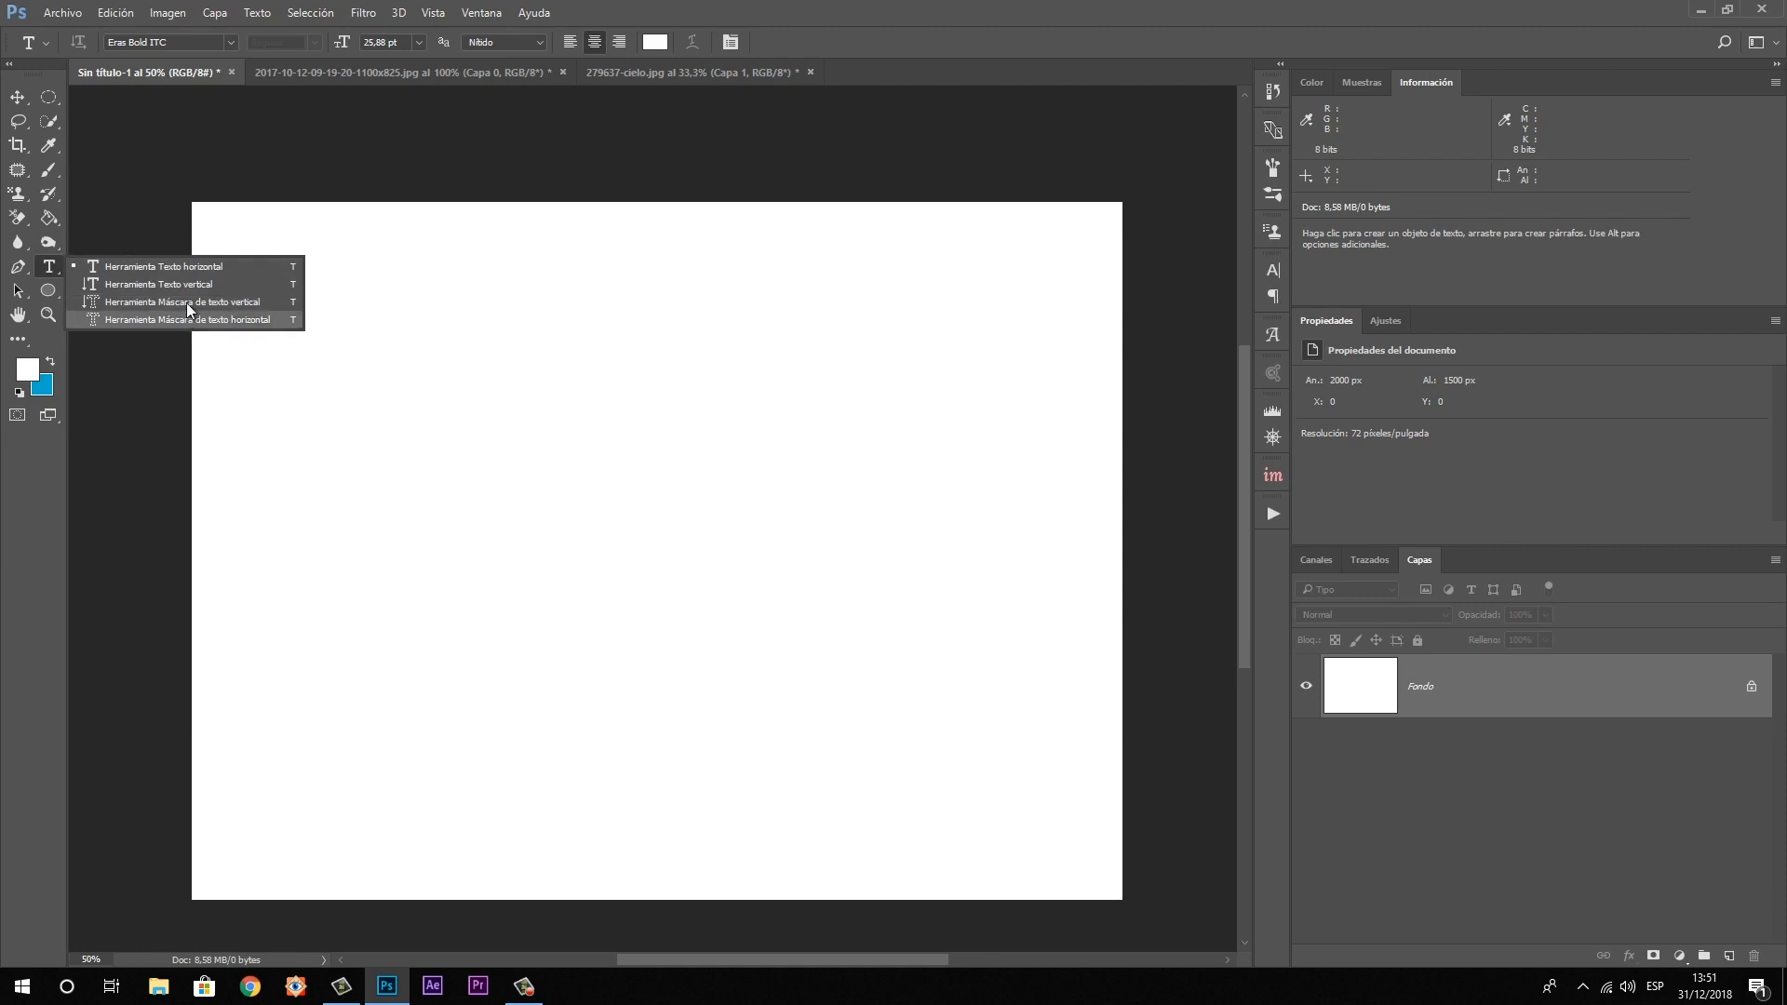
left_click(174, 267)
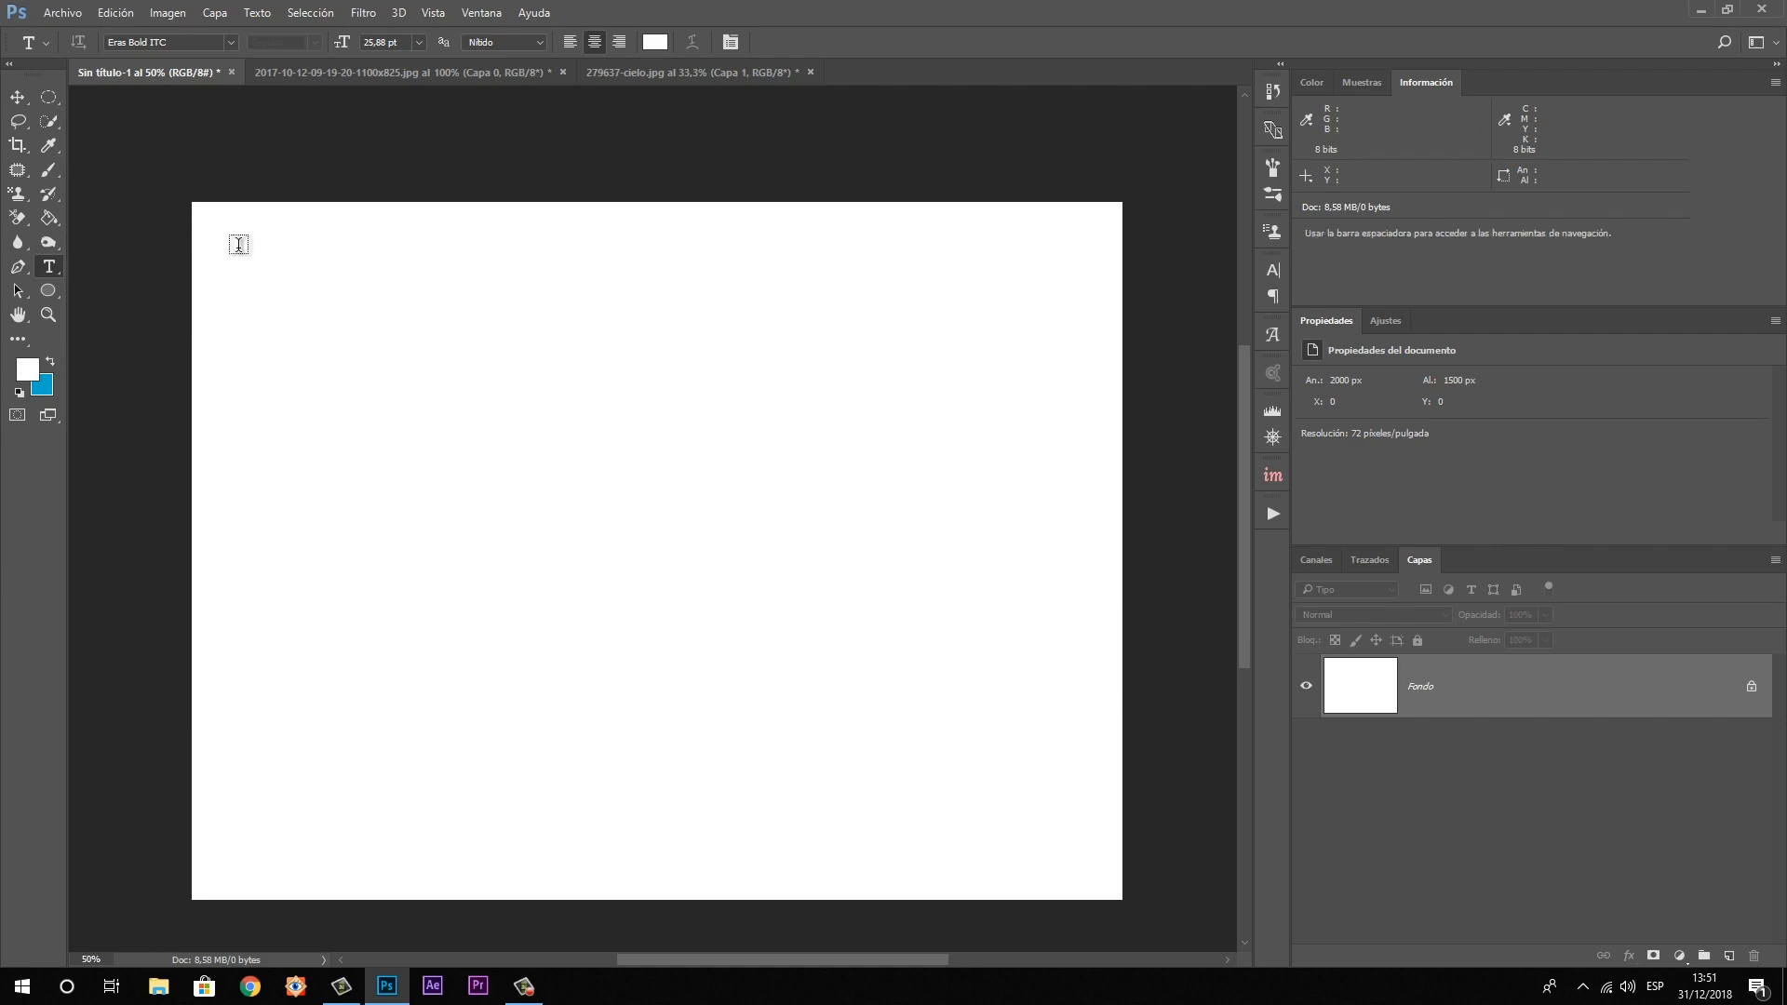
Set the type tool's text color to red and its font to chalkboard
left_click(663, 43)
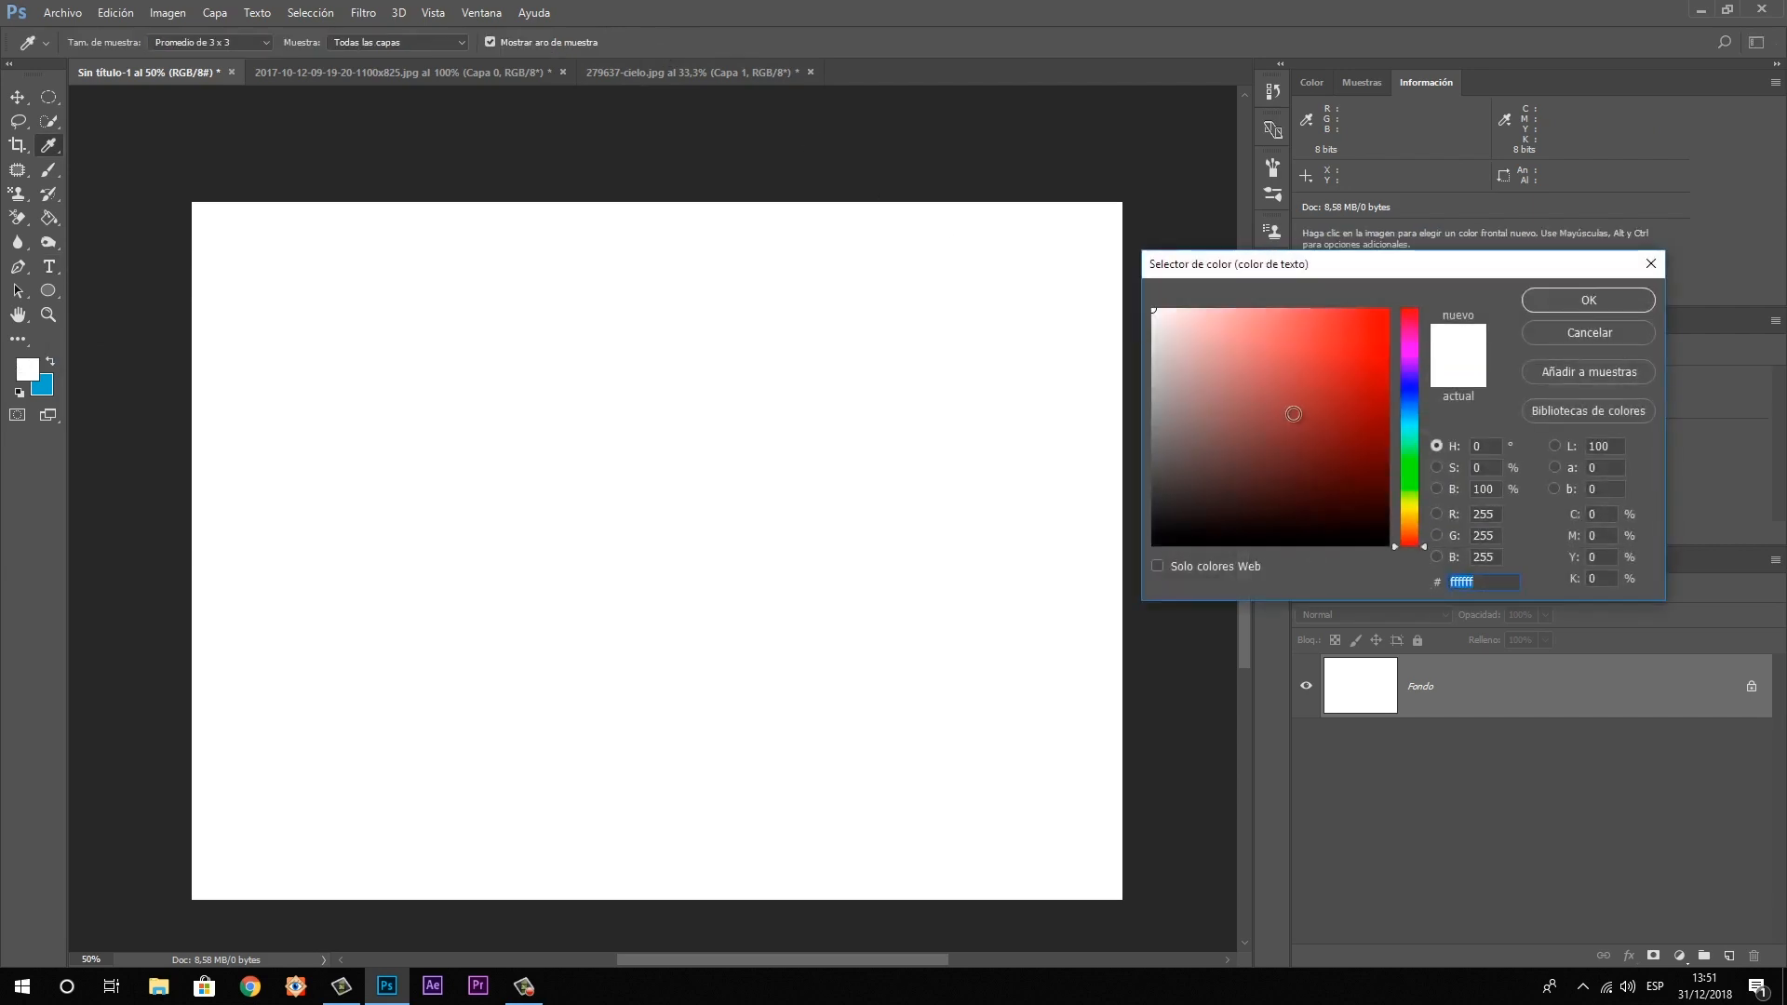
left_click(1387, 366)
left_click(1602, 298)
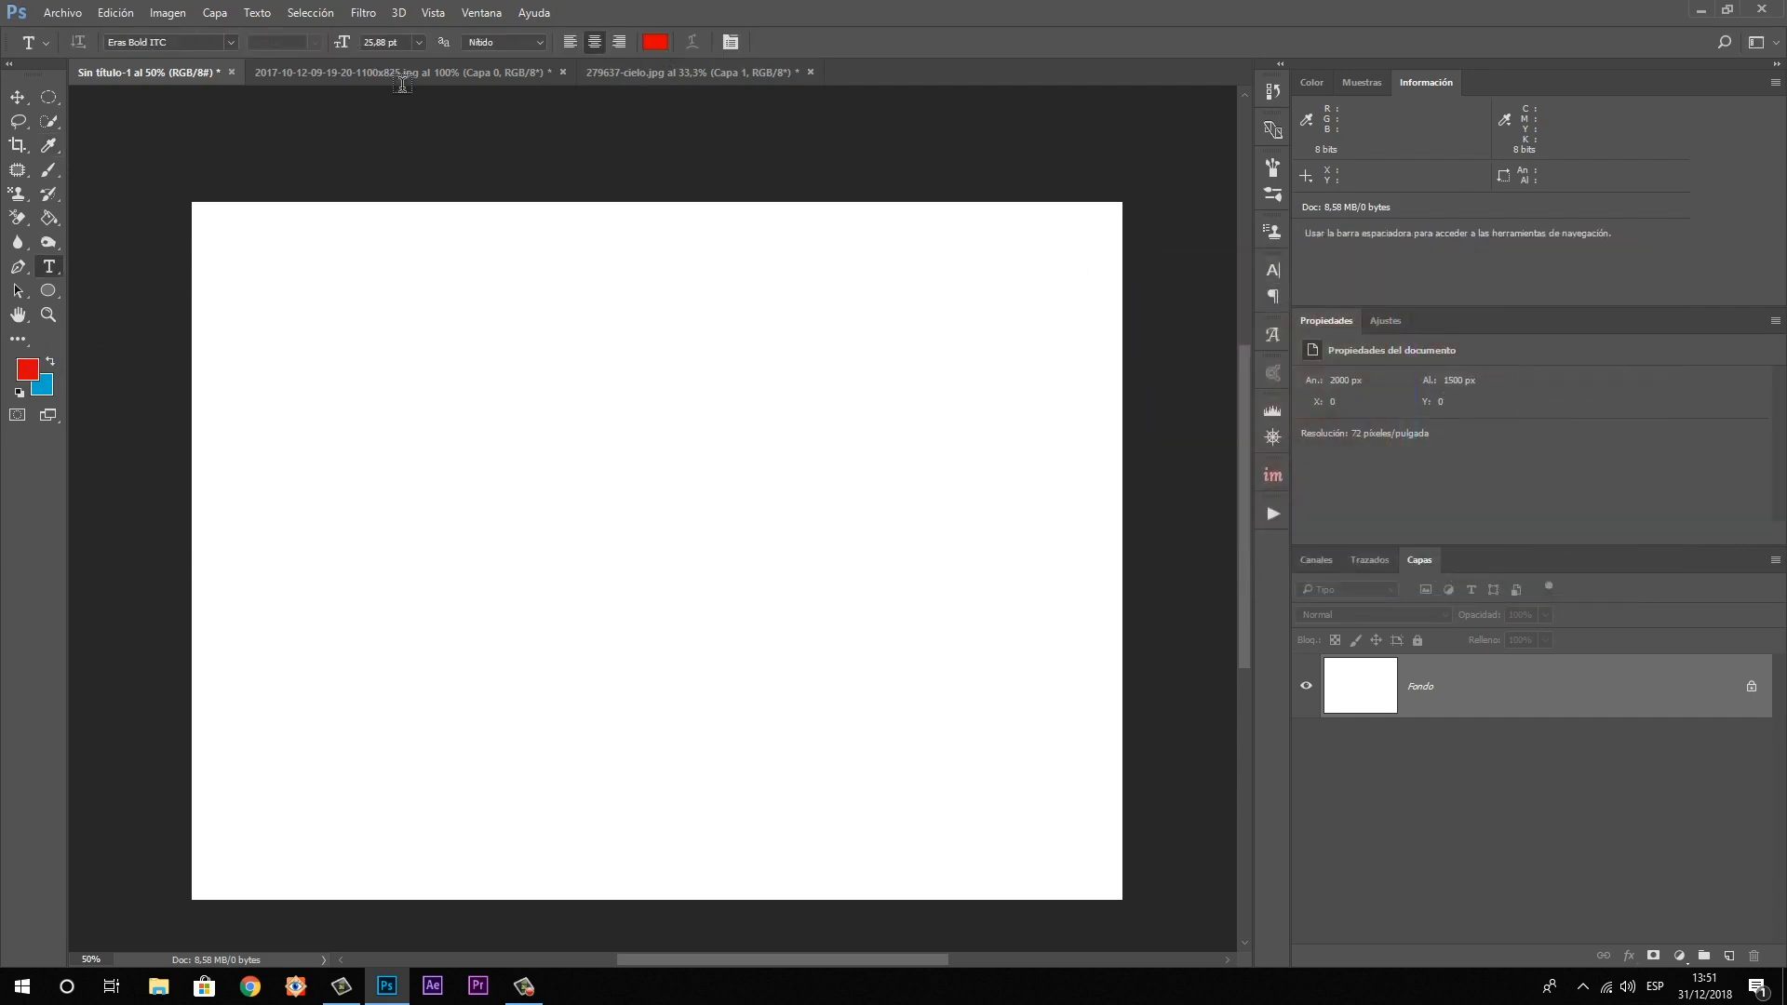
left_click(195, 43)
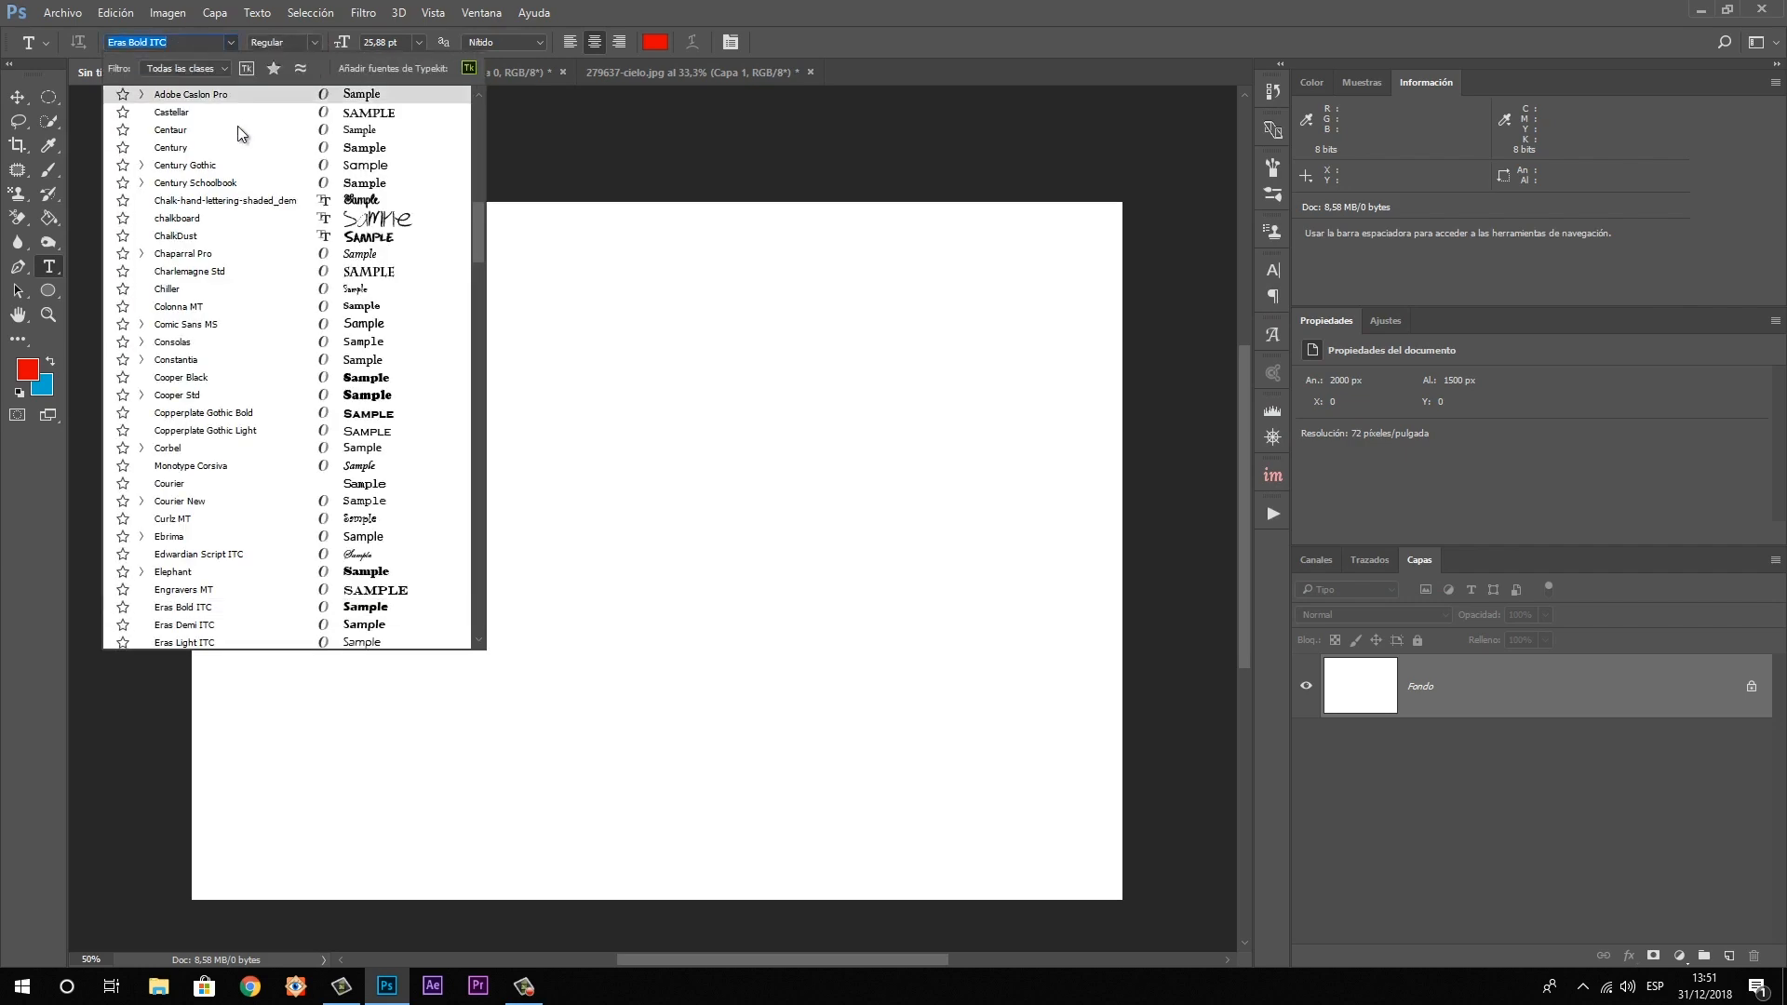
left_click(261, 217)
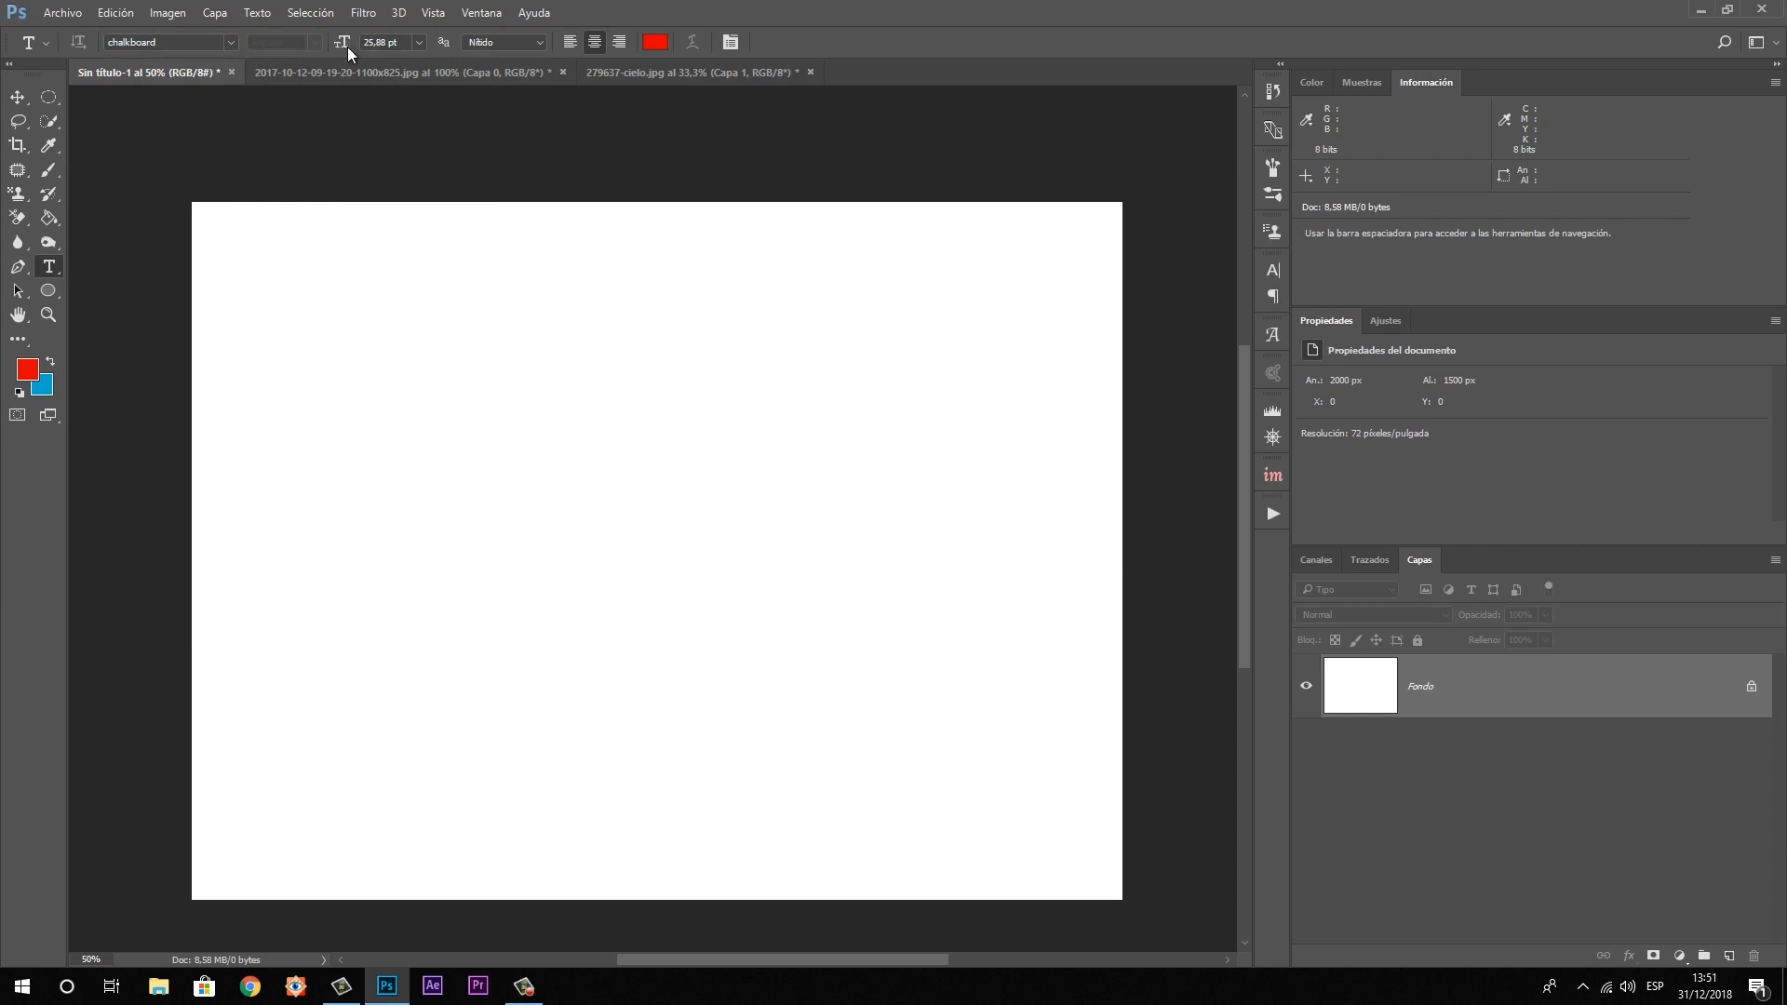
left_click(545, 39)
Add the text "Photoshop" in the left half of the canvas and set its size to 150 pt
left_click(417, 452)
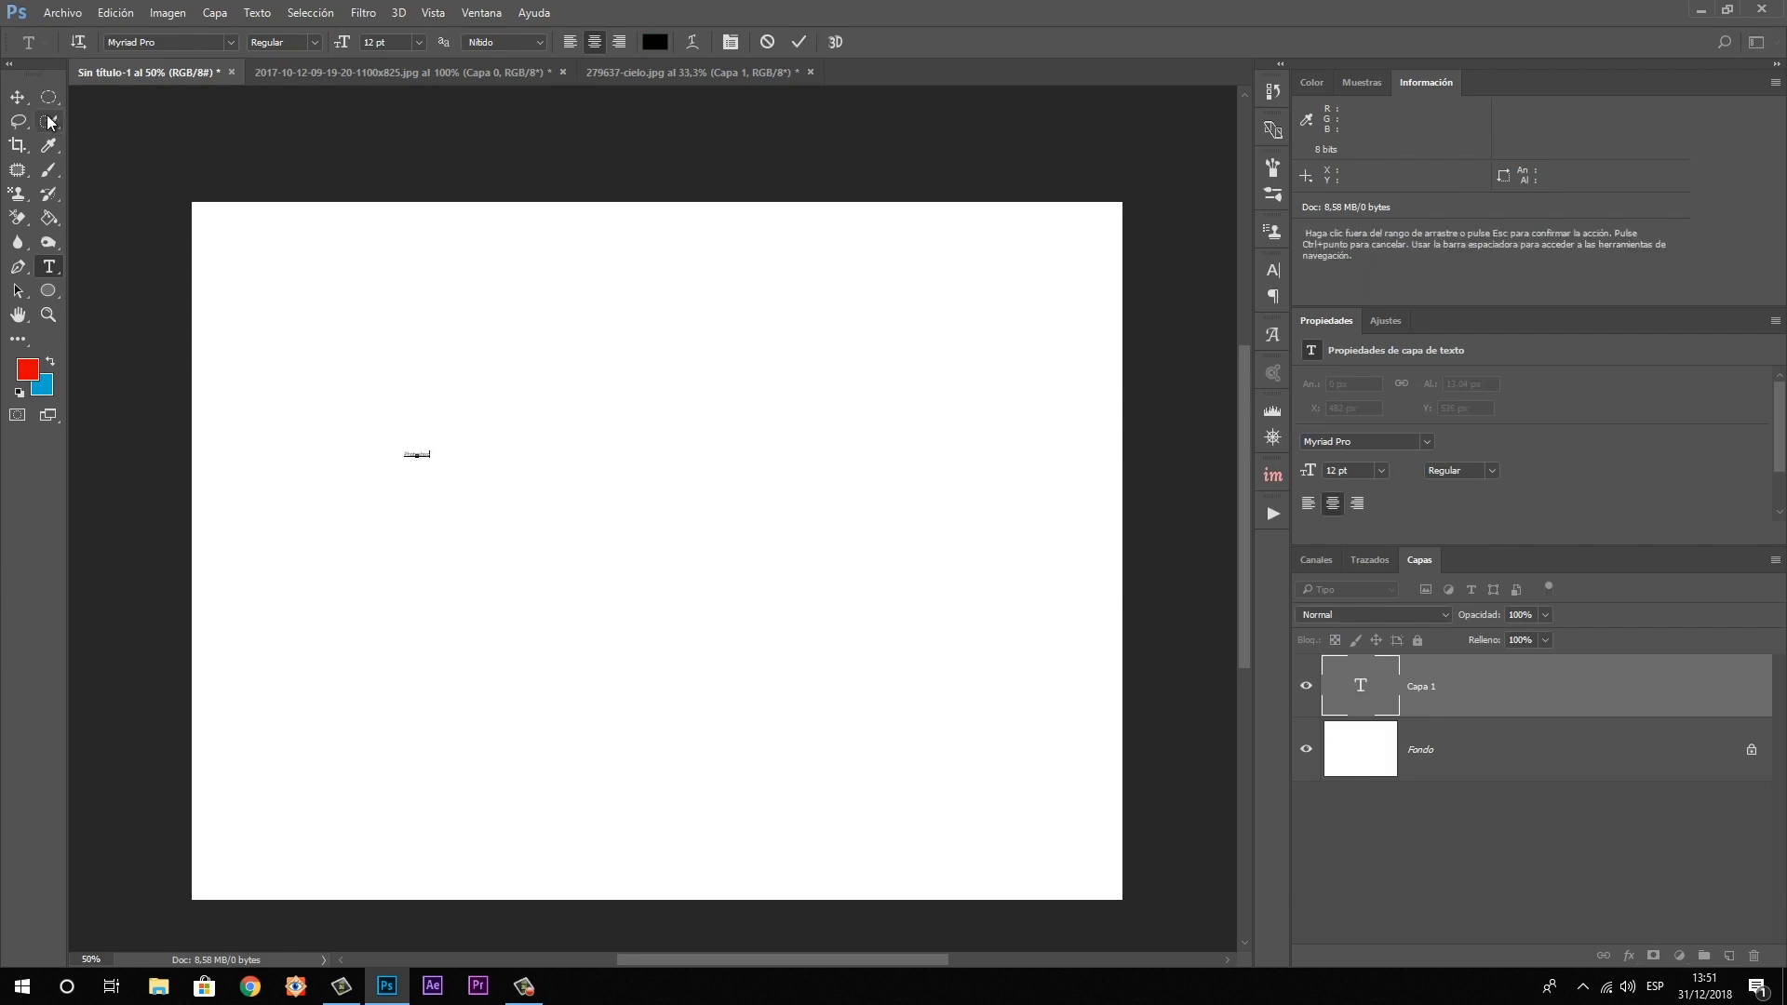
left_click(17, 96)
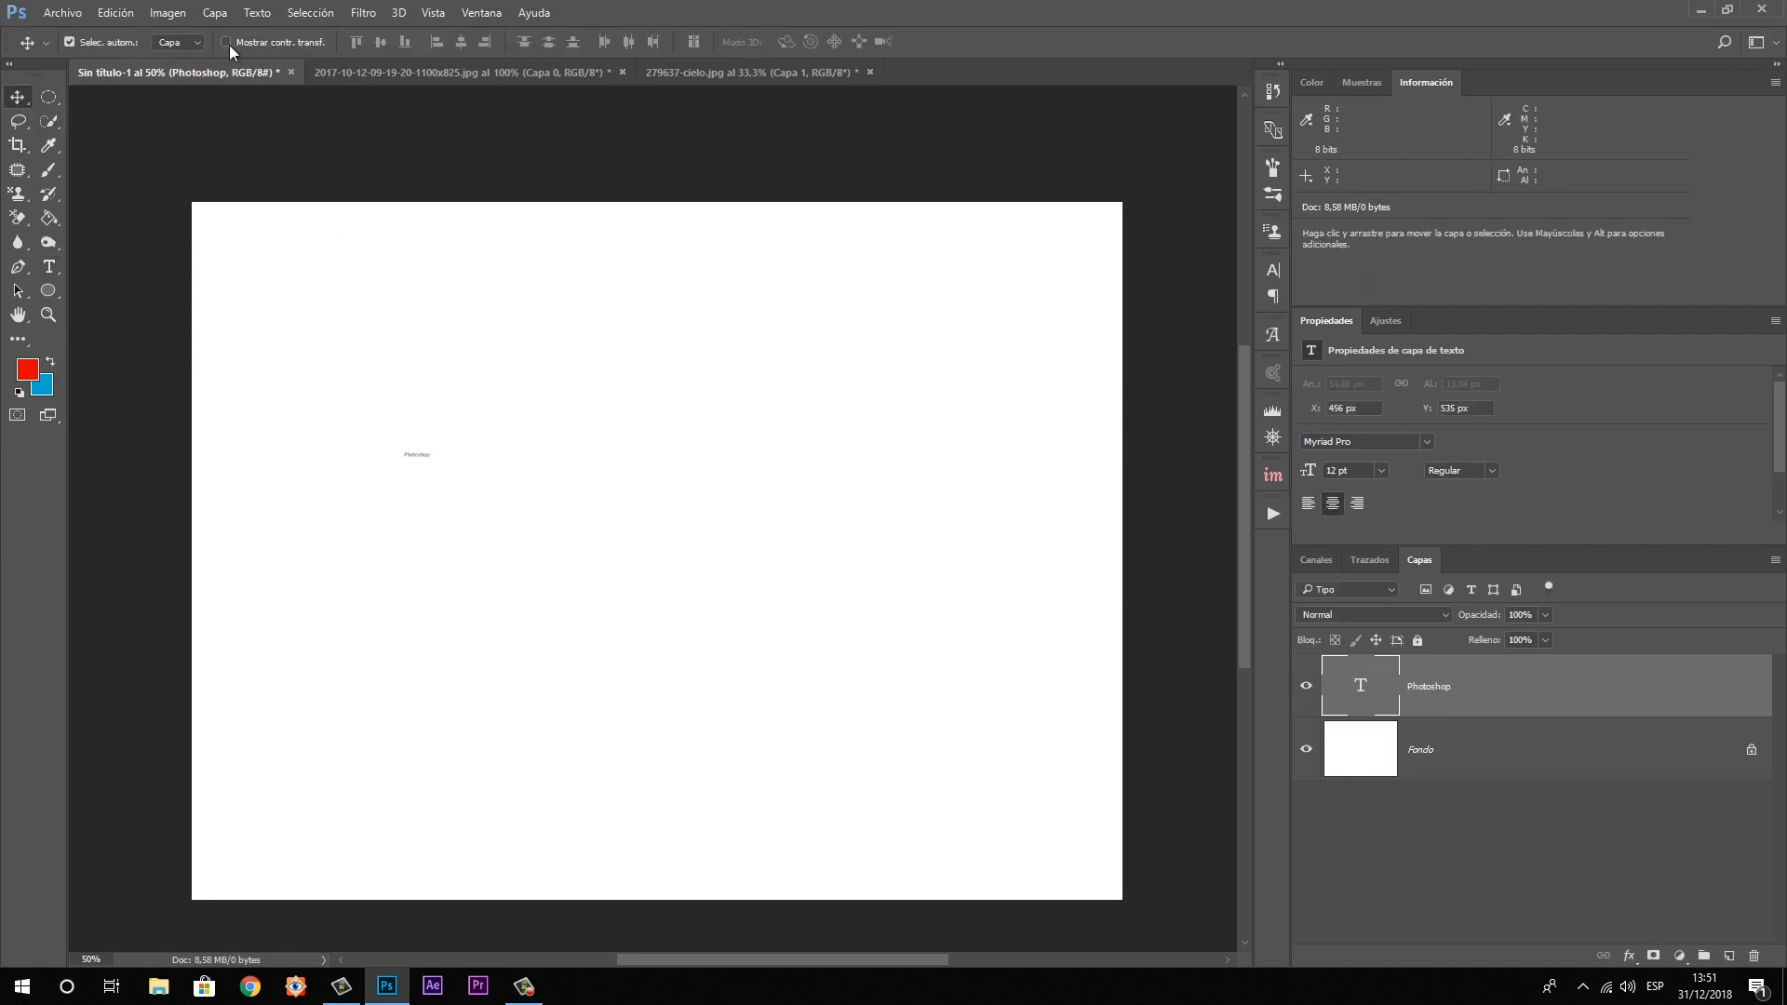
double_click(426, 454)
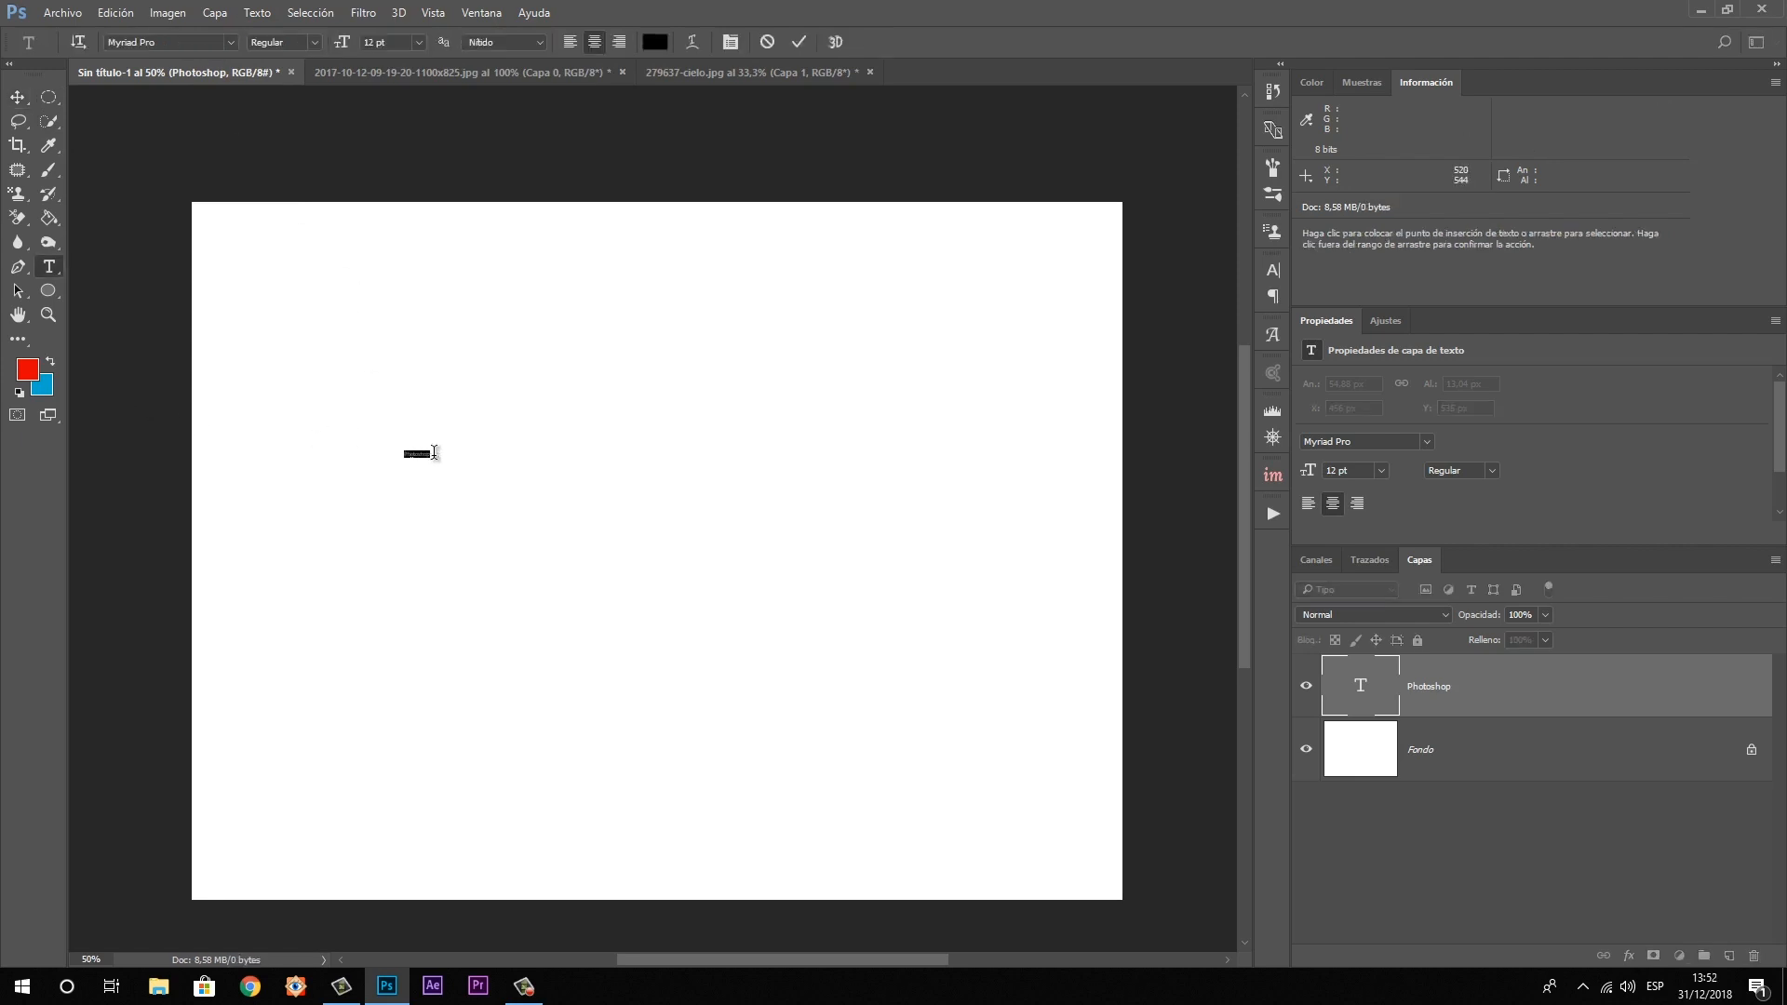
mouse_move(344, 44)
left_mouse_down()
mouse_move(406, 51)
mouse_move(359, 44)
left_mouse_up()
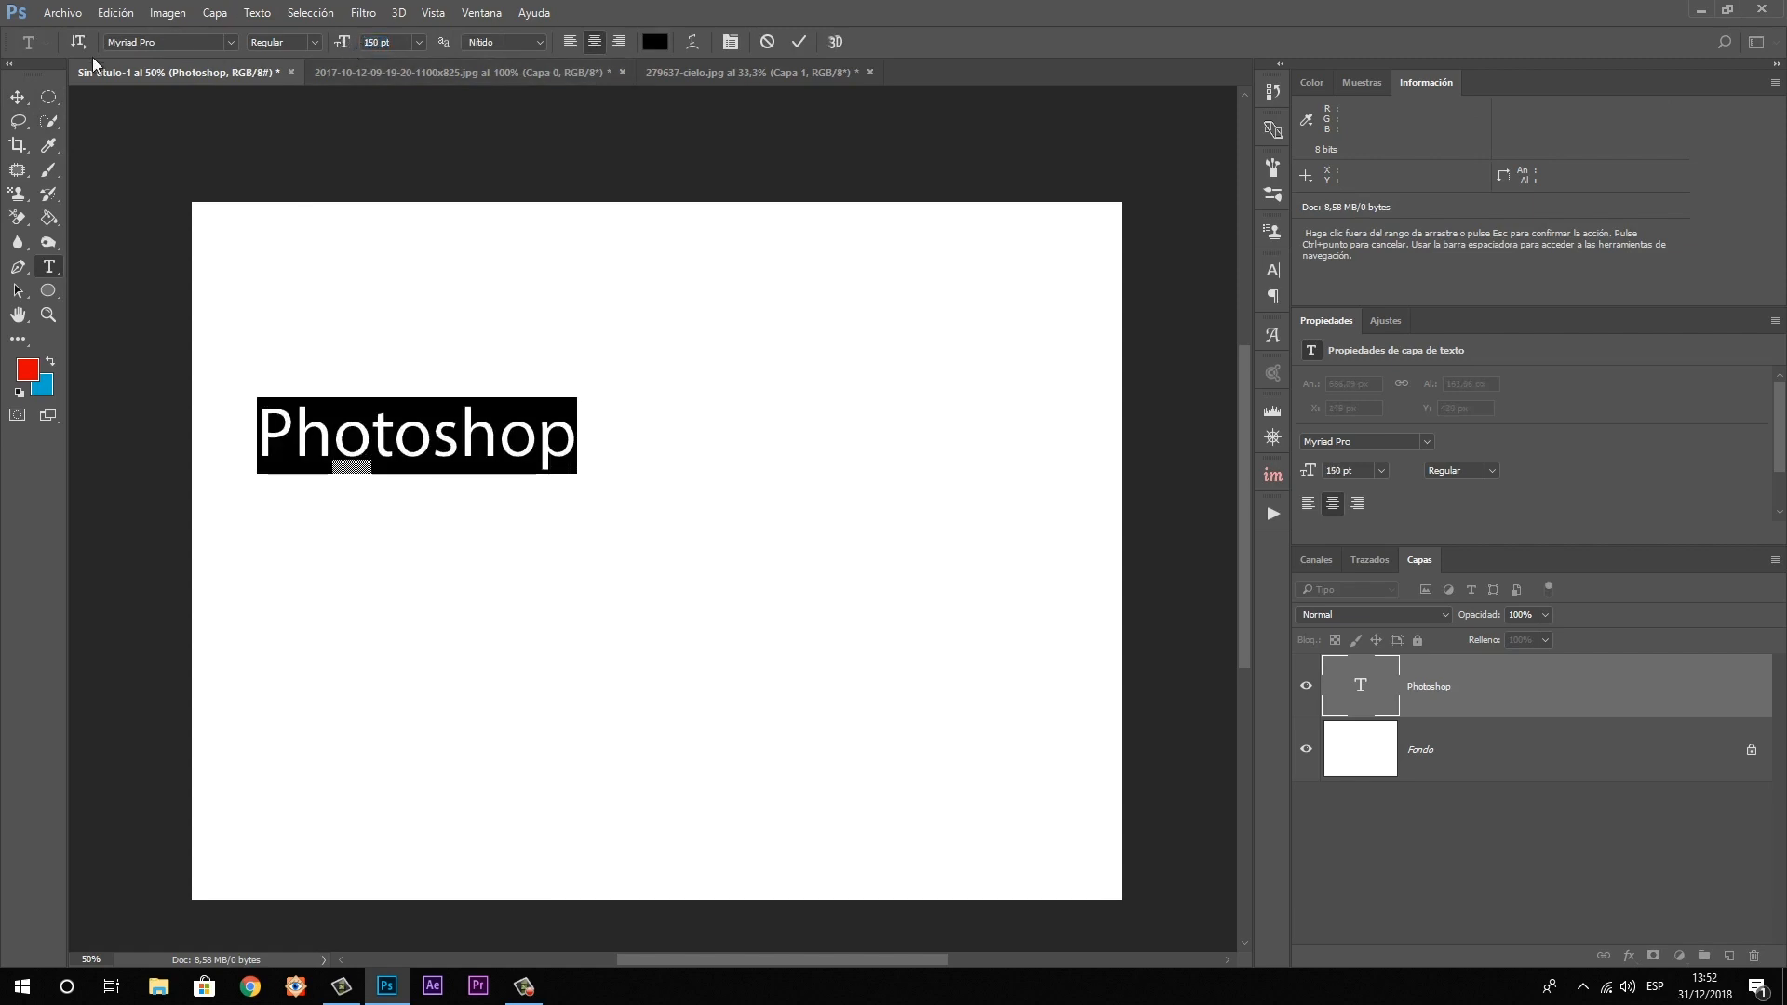
Change the Photoshop text's color to red (ff0000) and commit the text
left_click(655, 42)
type("ff0000")
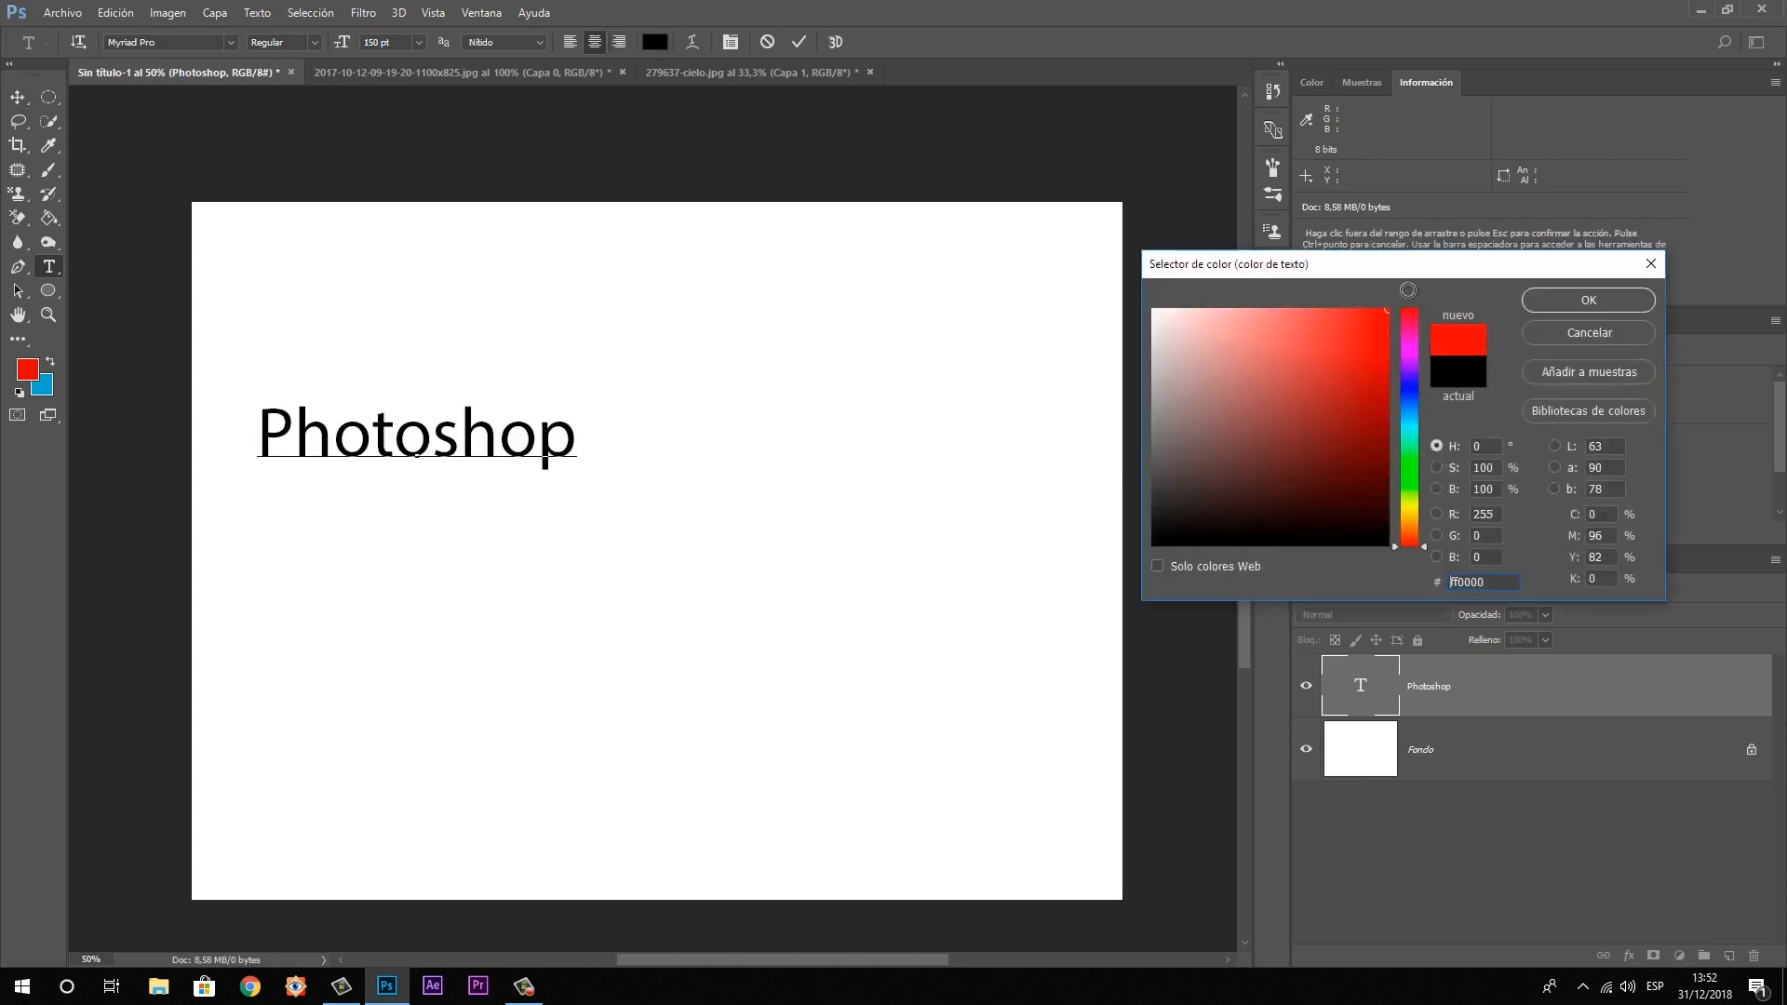
left_click(1575, 303)
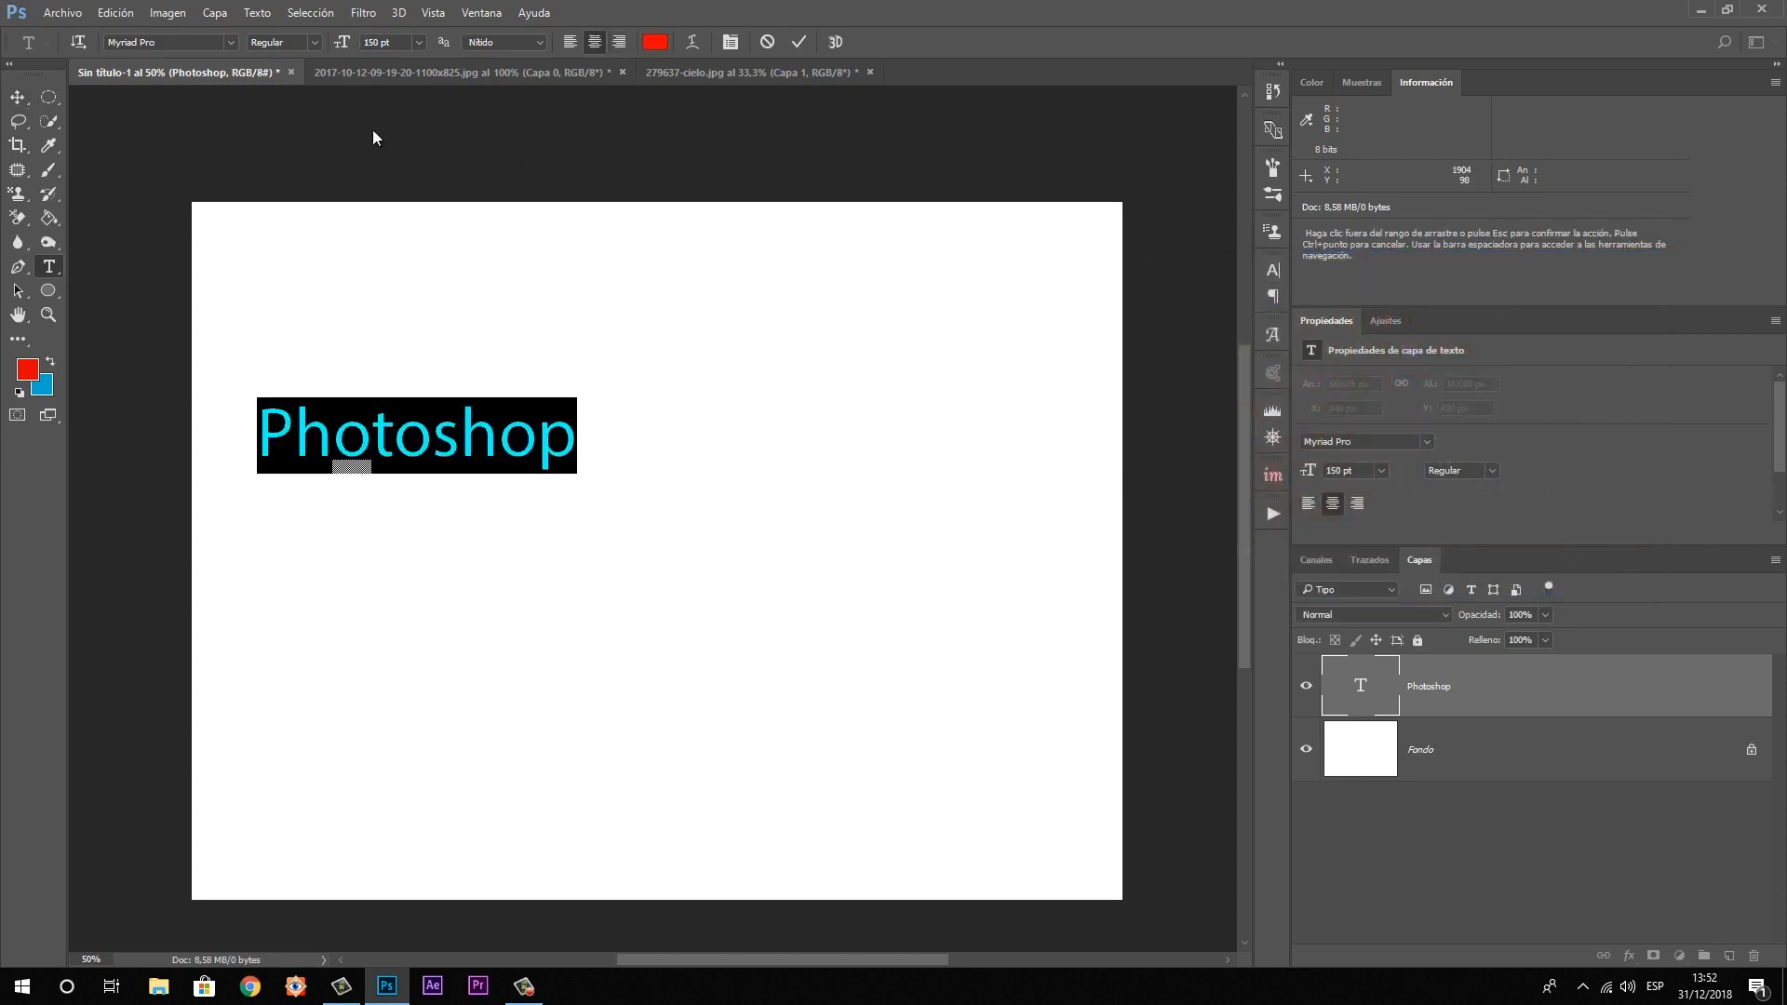
left_click(21, 98)
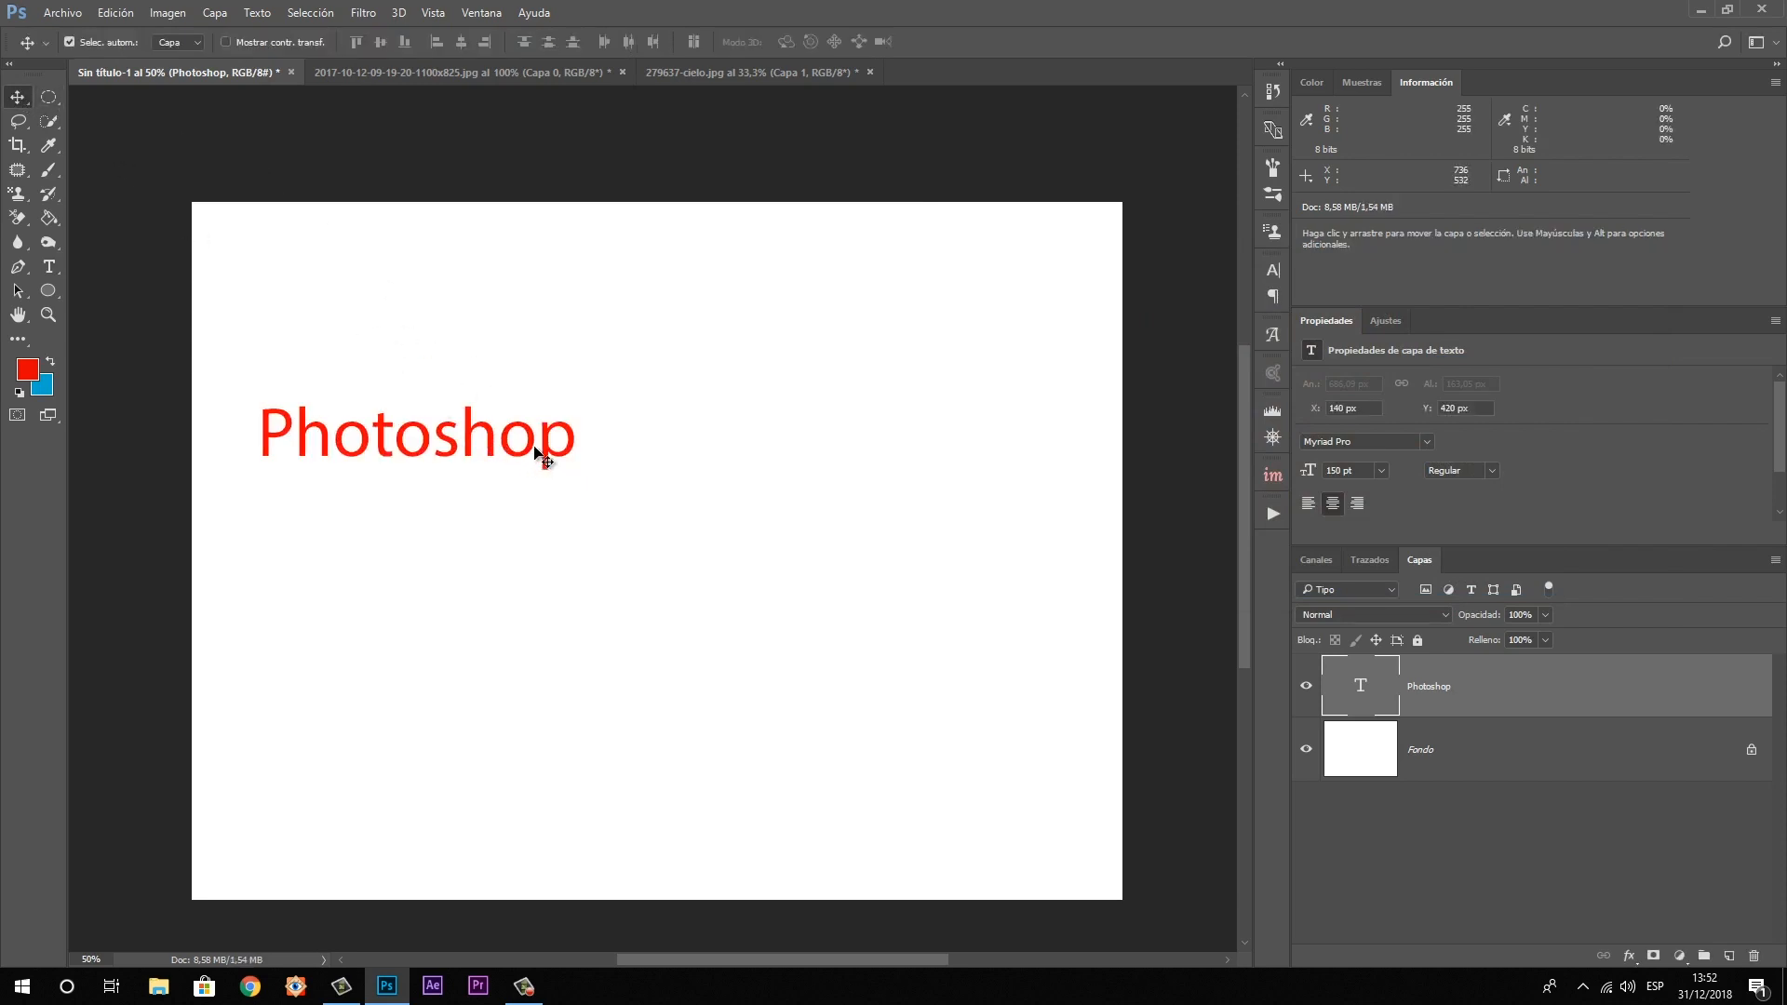
Move the Photoshop text to the center of the canvas, and briefly hide and reshow the Fondo layer
left_click_drag(516, 446, 662, 537)
left_click(1304, 752)
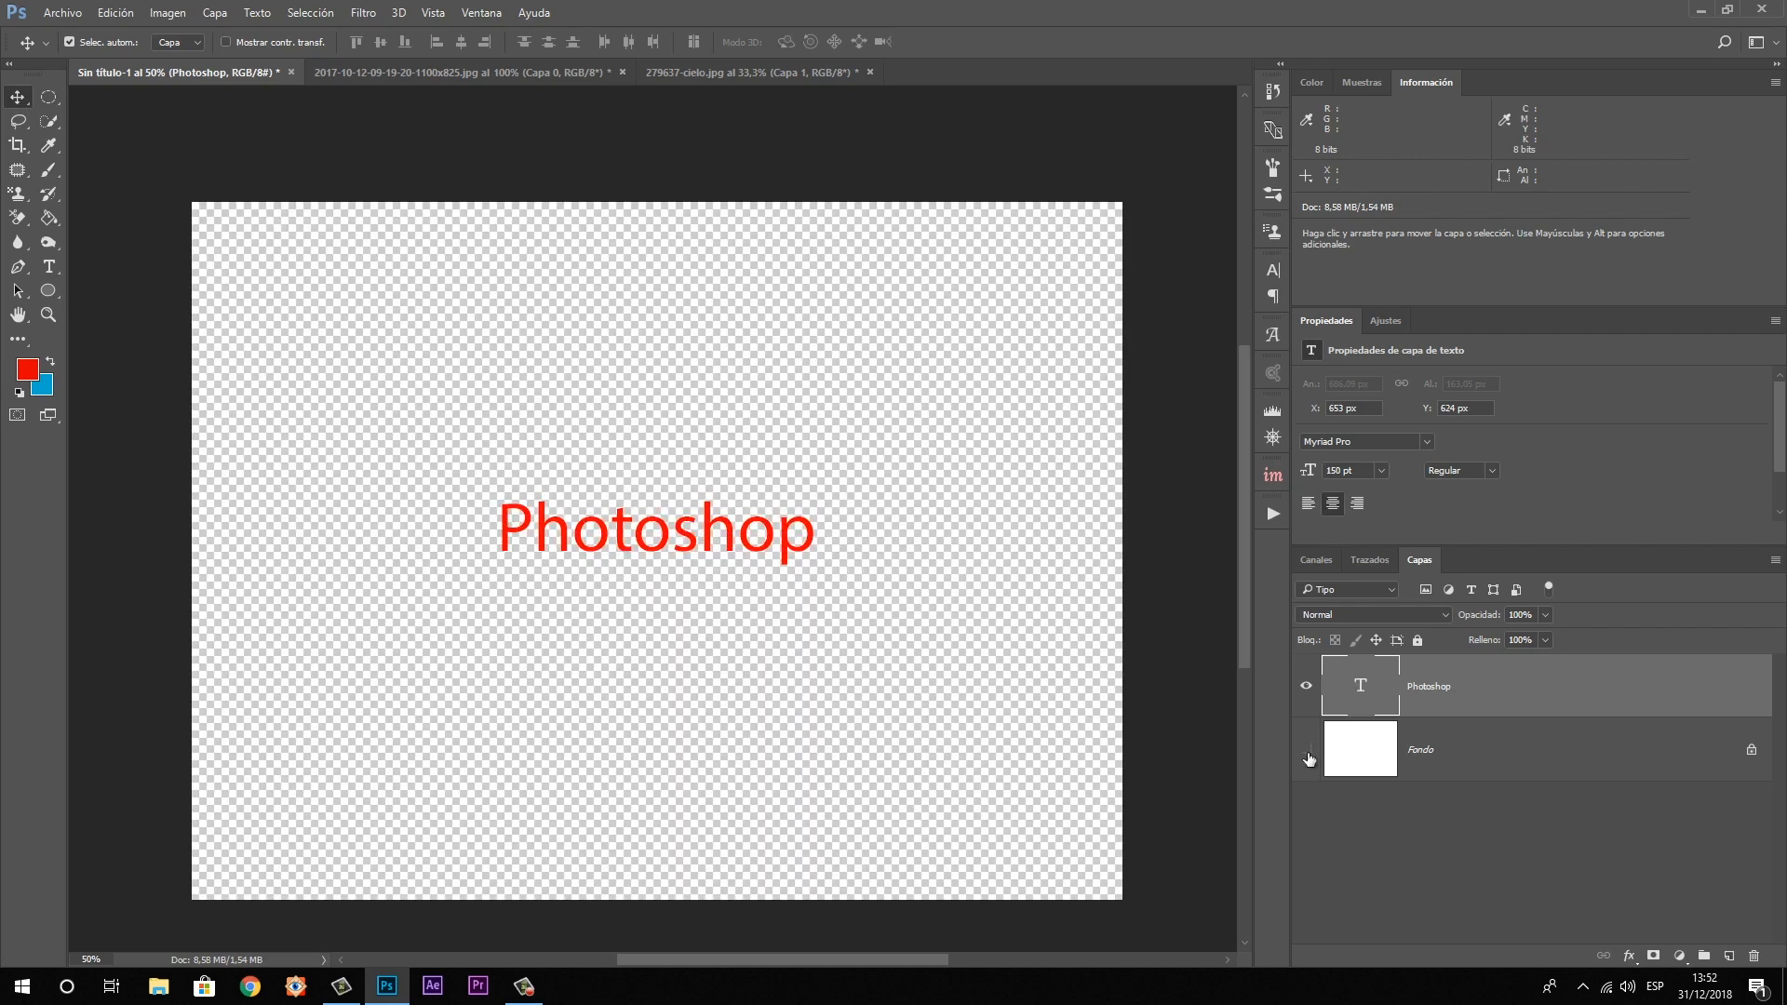
left_click(1305, 750)
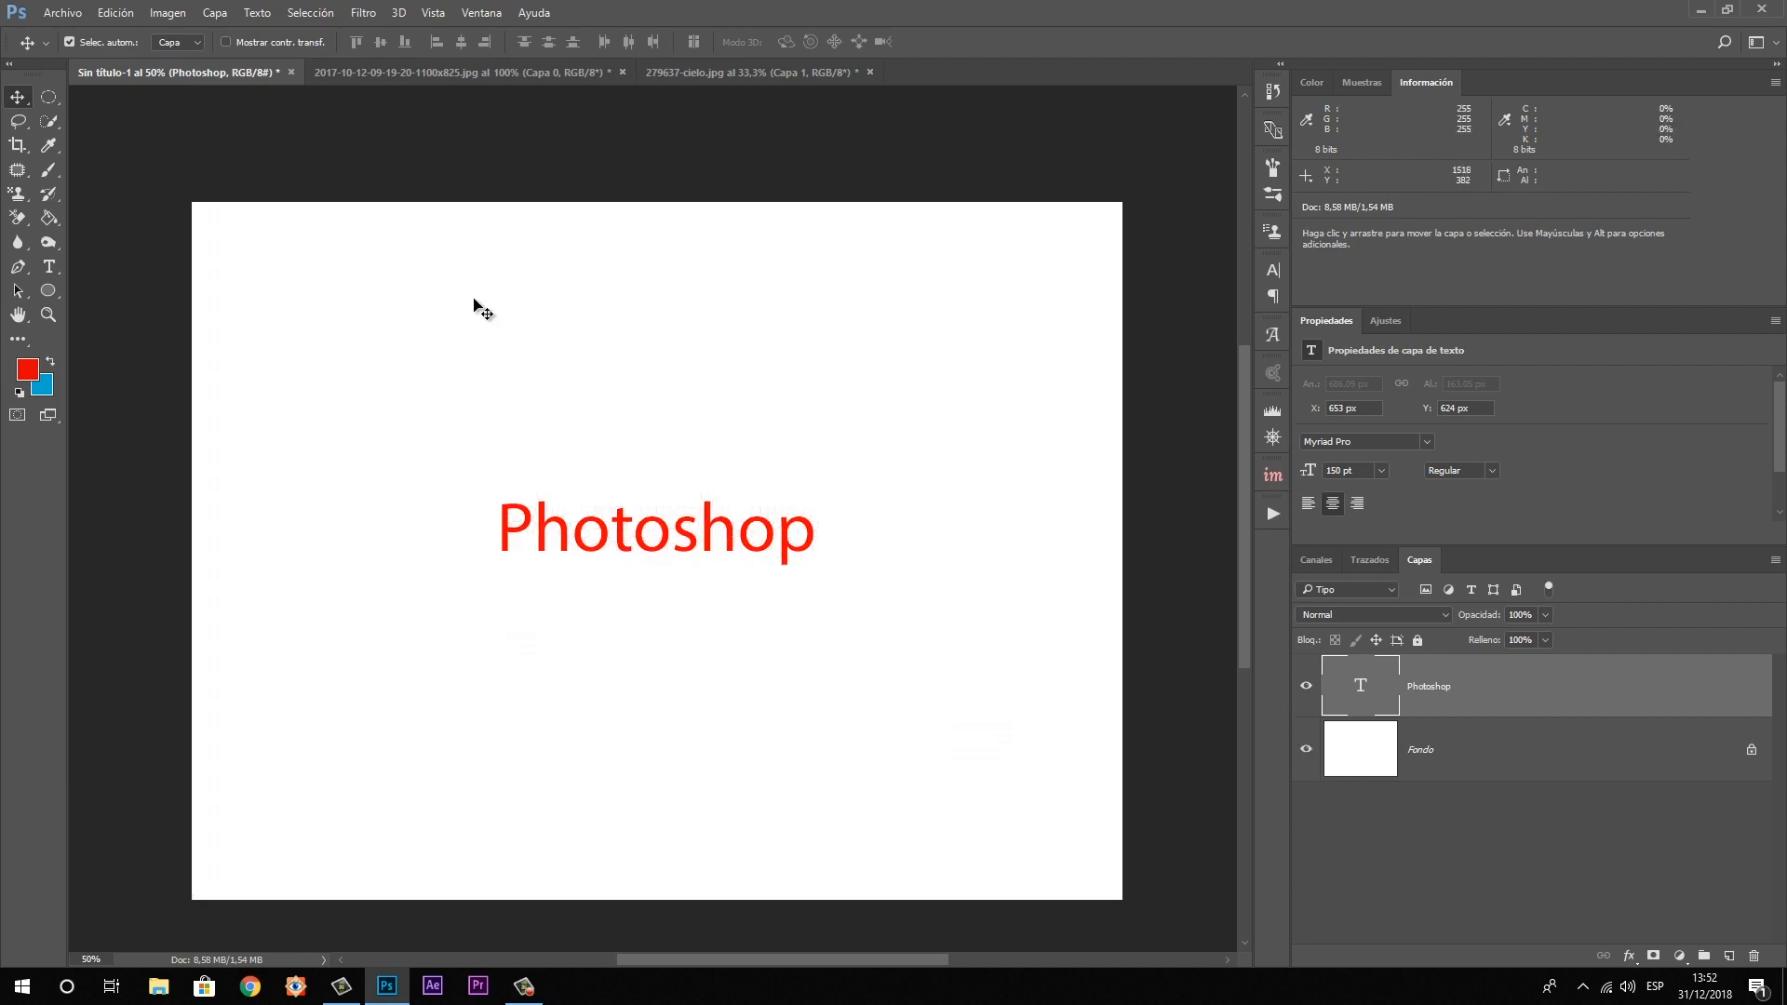
Try the Arco warp on the Photoshop text with a +38% bend, comparing the vertical and horizontal orientations
left_click(50, 267)
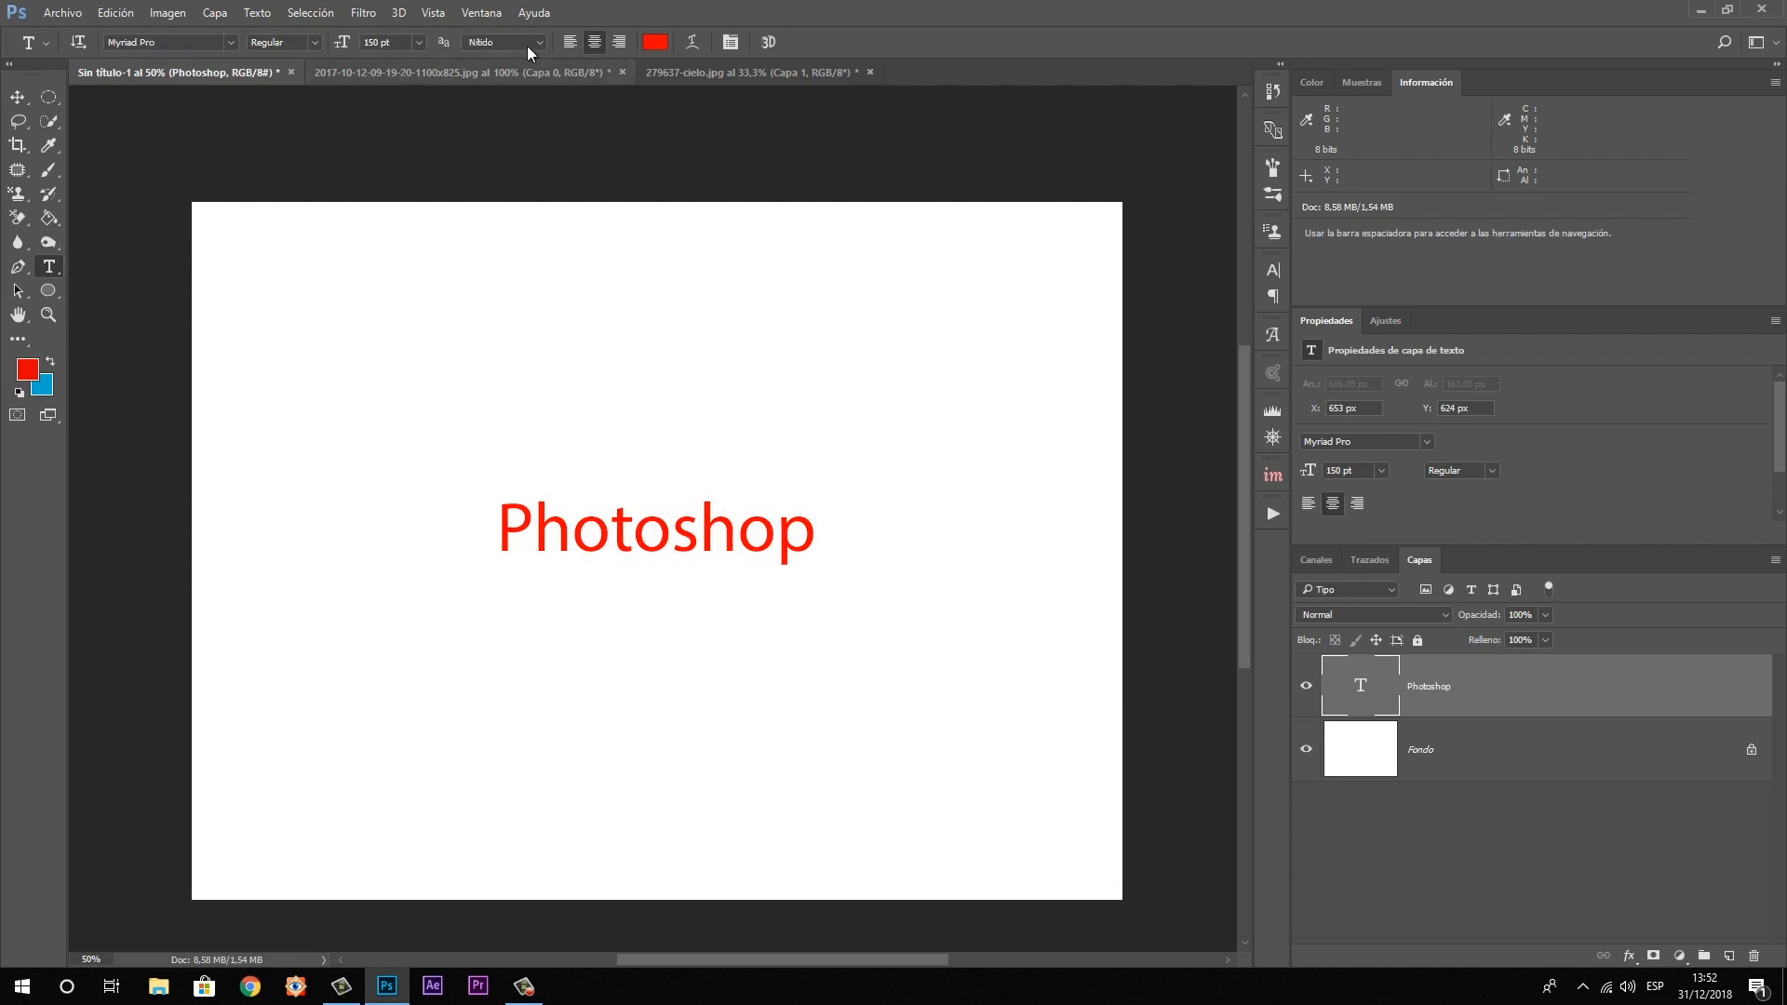
left_click(691, 43)
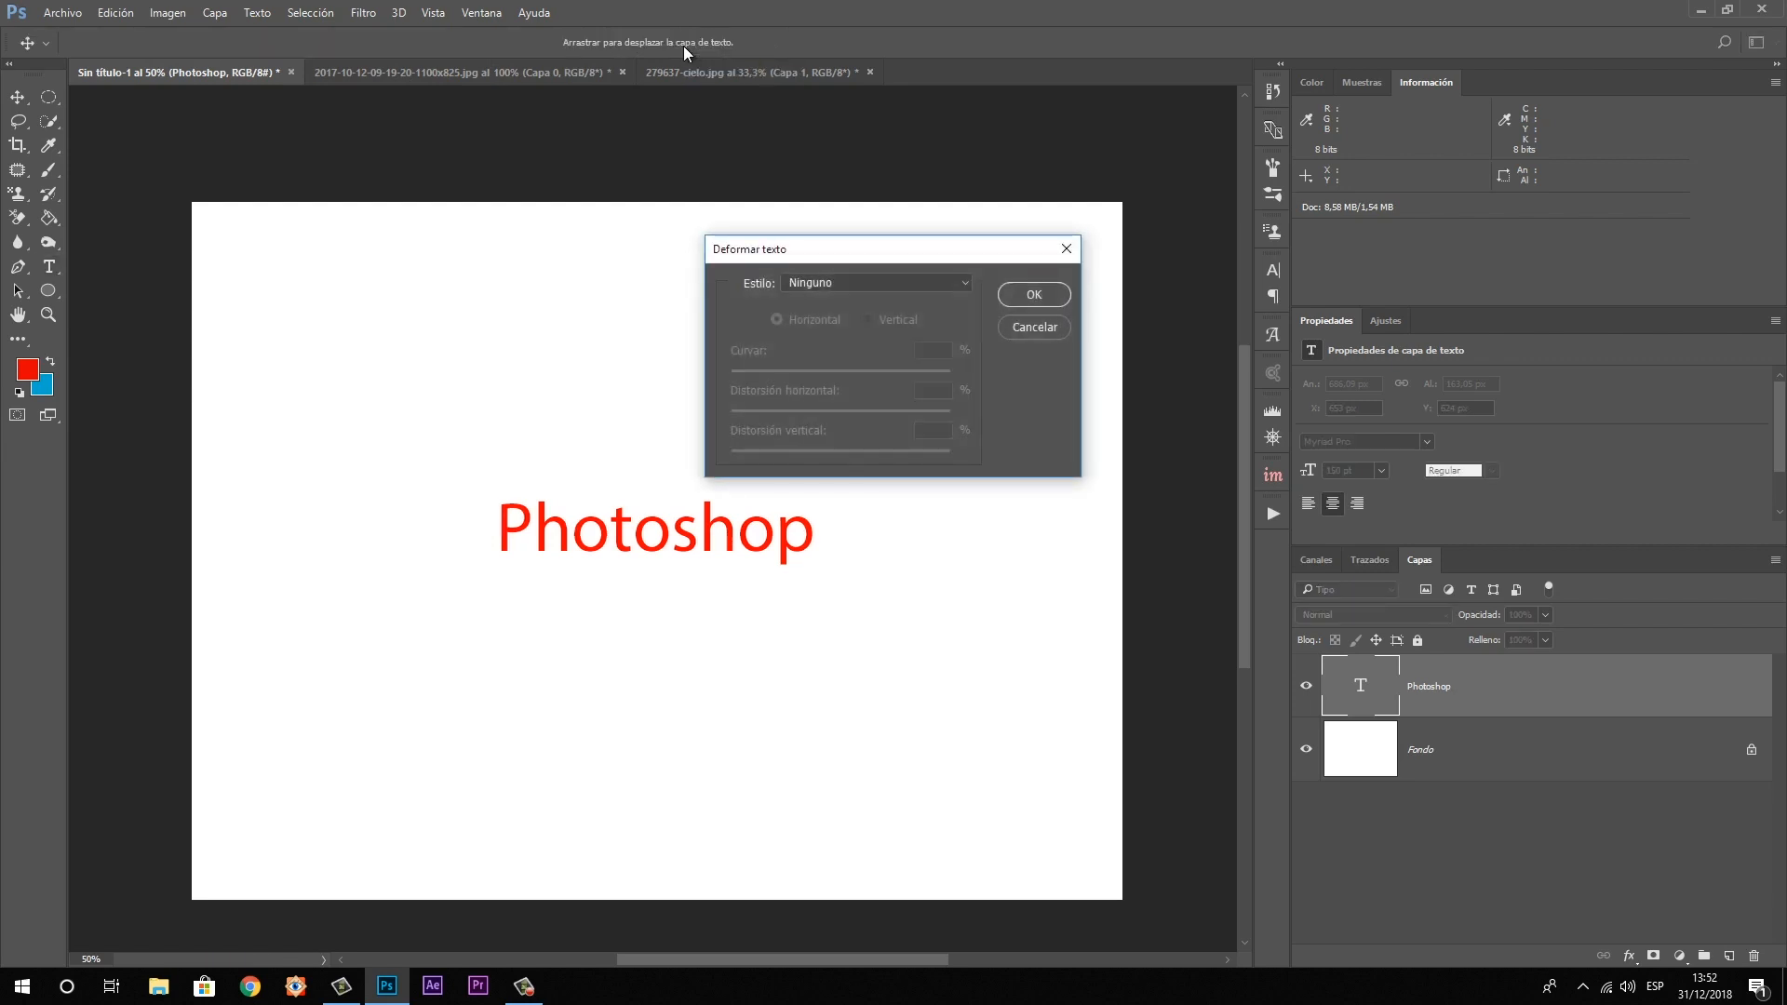
left_click(965, 282)
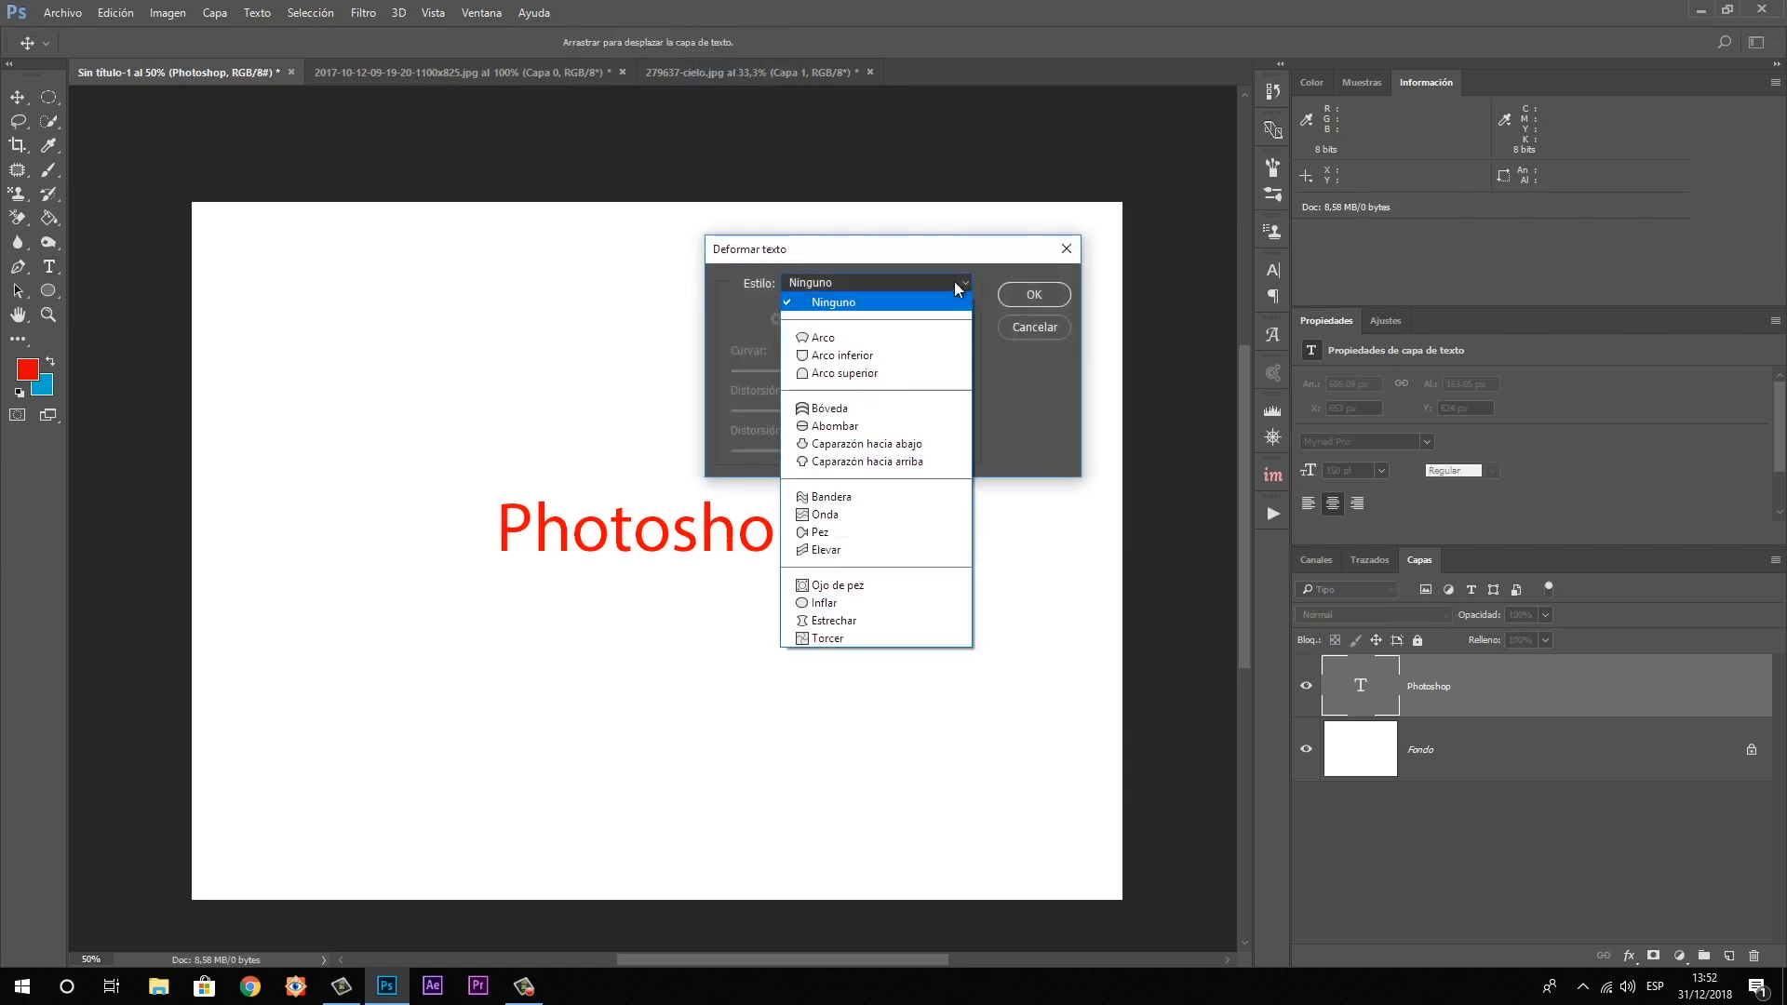
left_click(907, 337)
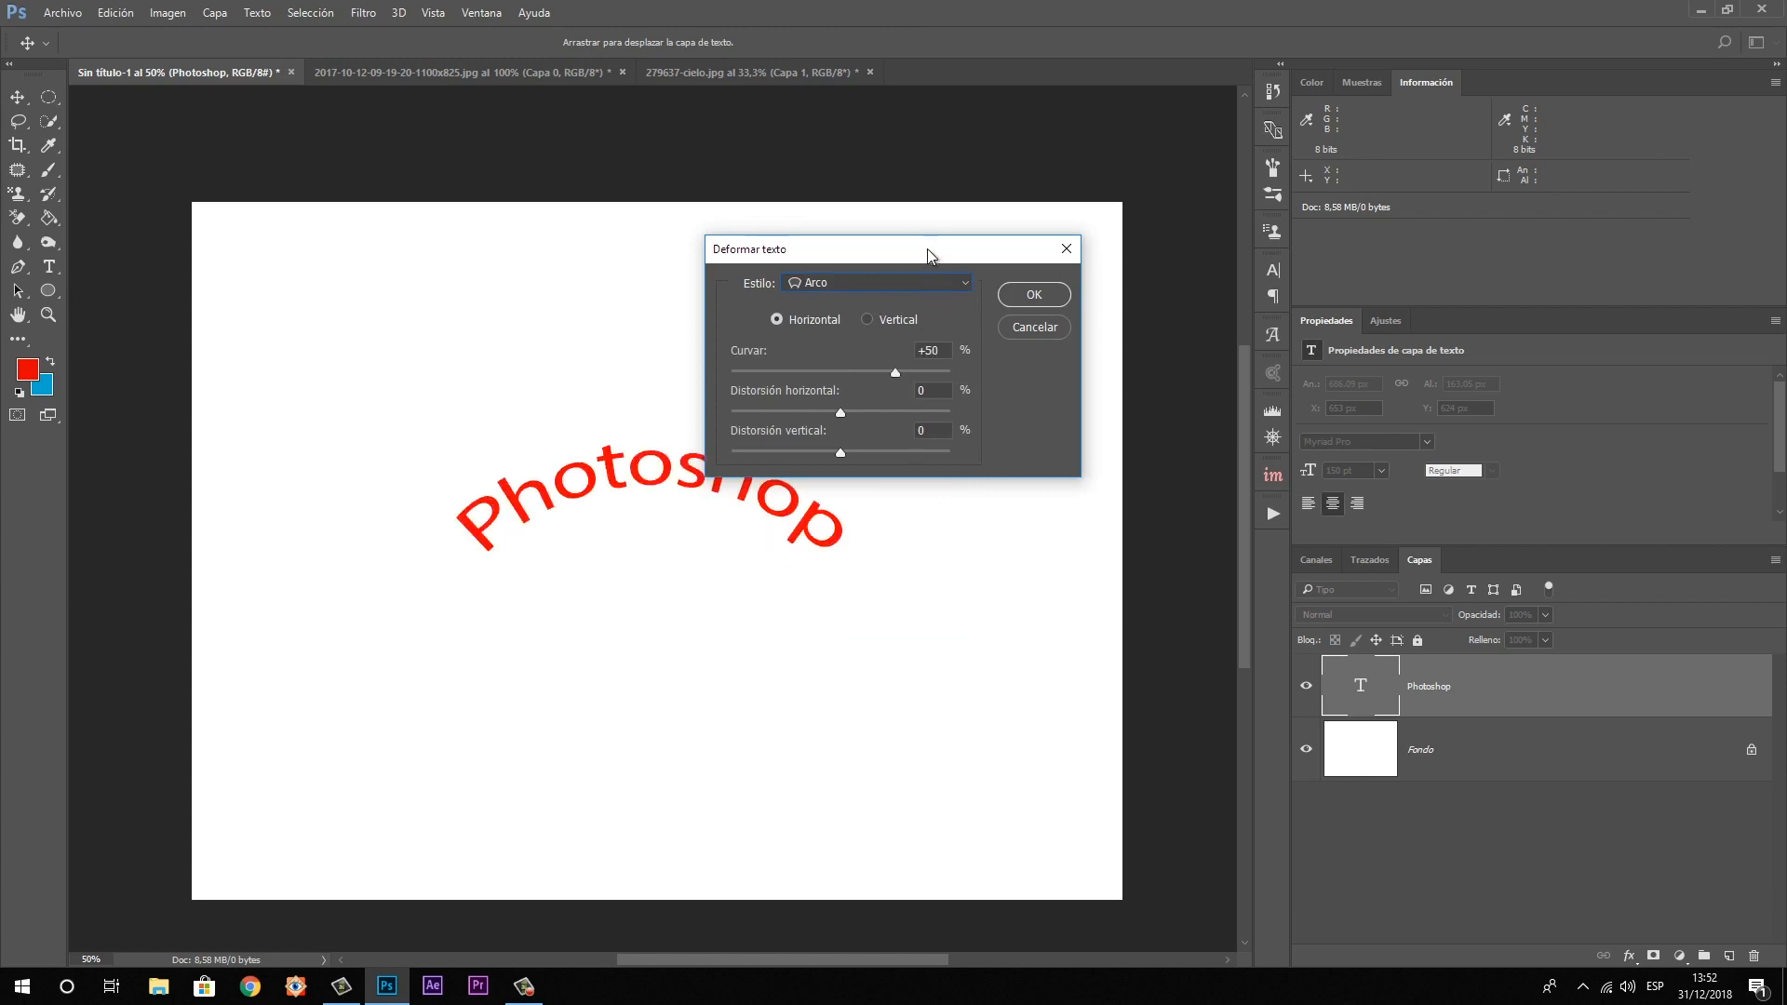
left_click_drag(927, 249, 981, 234)
left_click(947, 357)
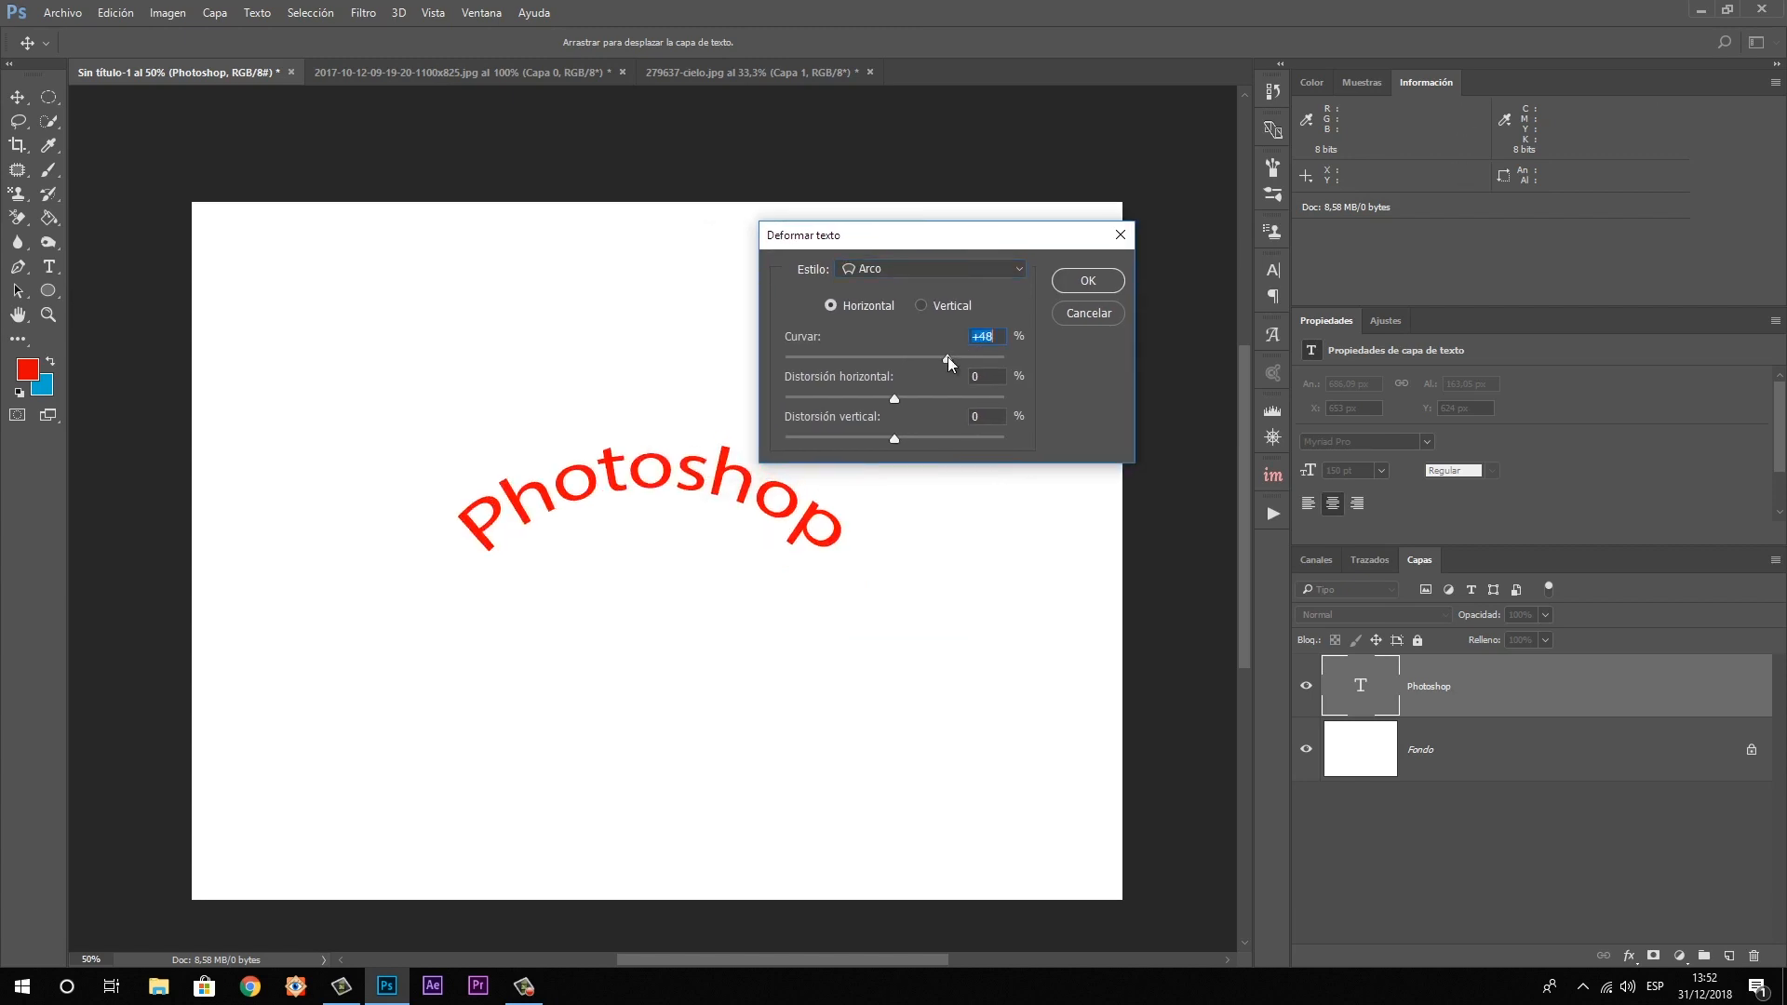
left_click_drag(920, 357, 935, 357)
left_click(922, 306)
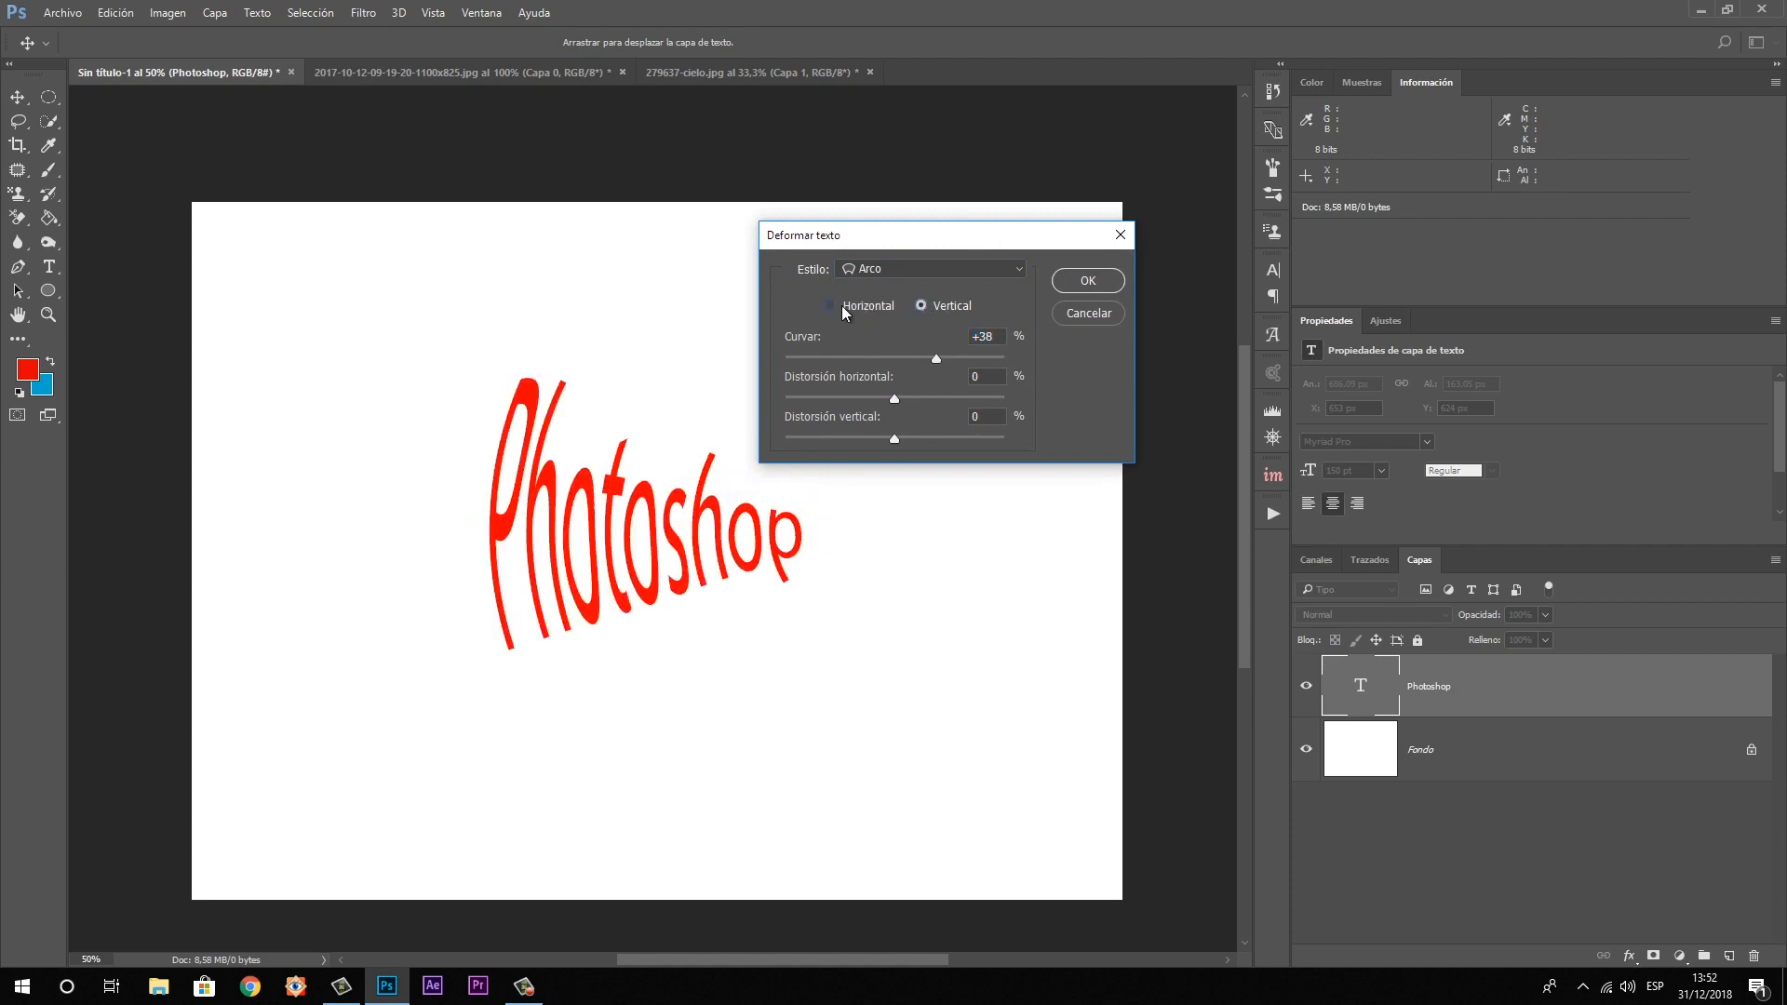
left_click(841, 305)
Try the Arco inferior and Arco superior warp styles on the text, reducing the bend to +5%
left_click(929, 271)
left_click(934, 341)
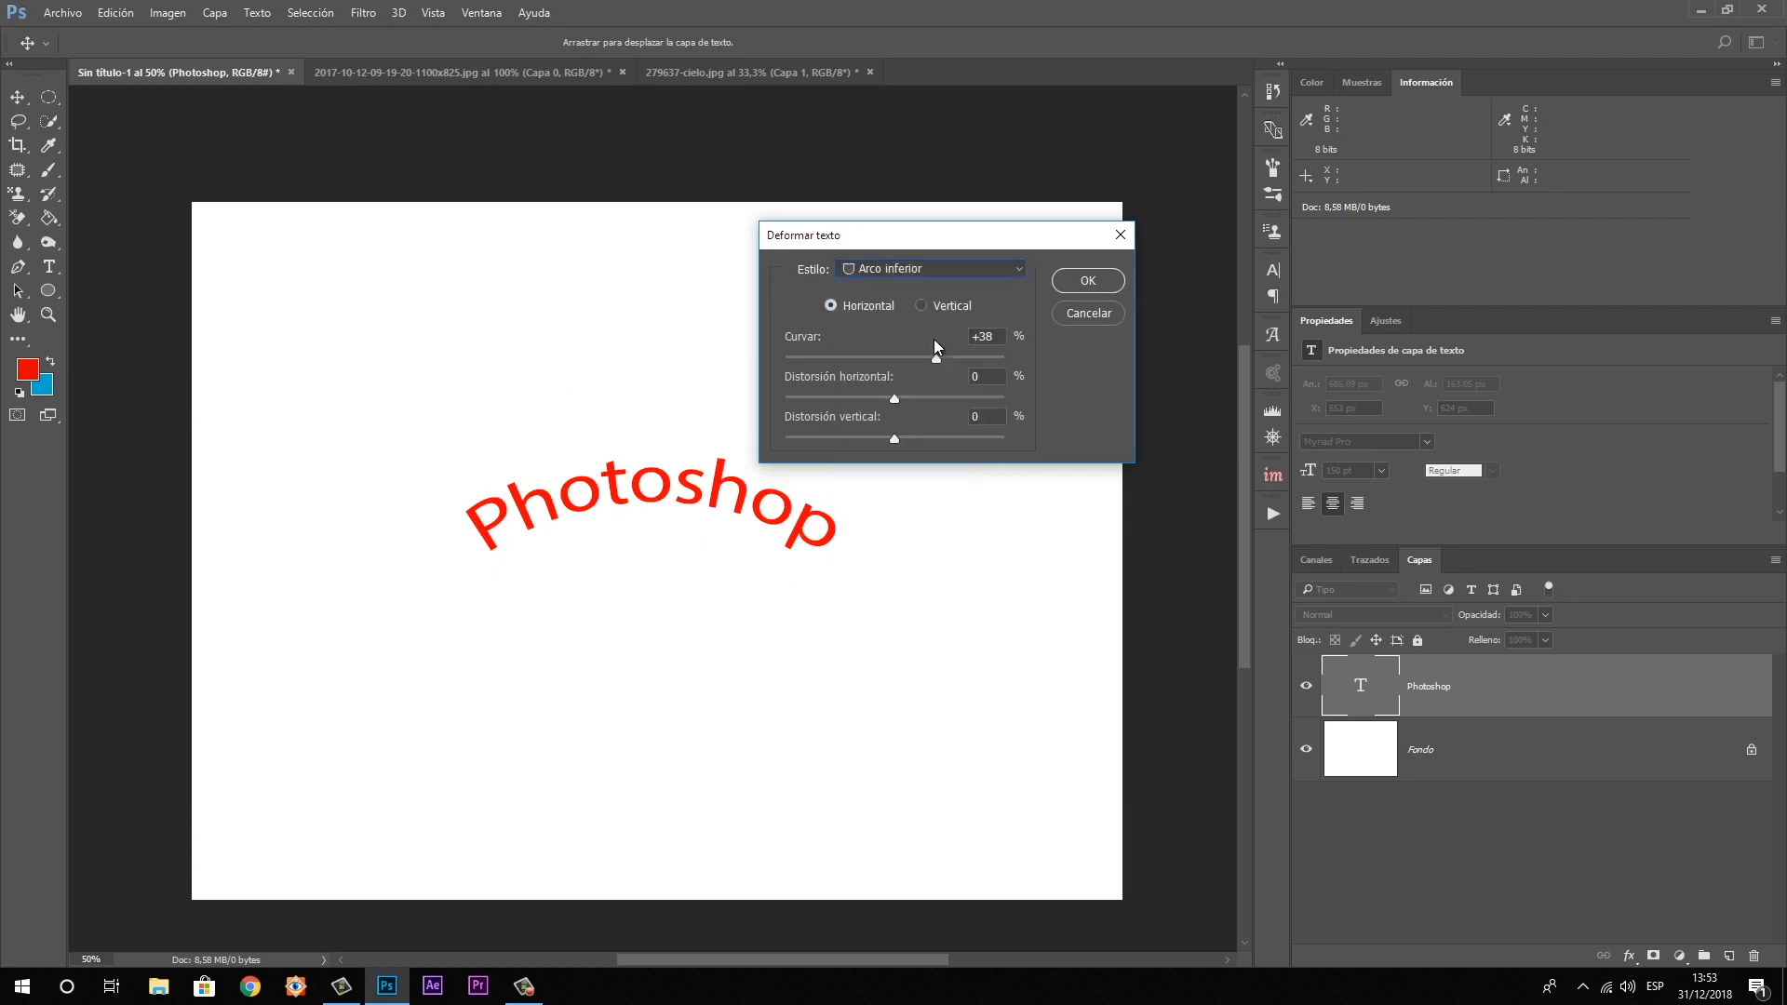
left_click(929, 268)
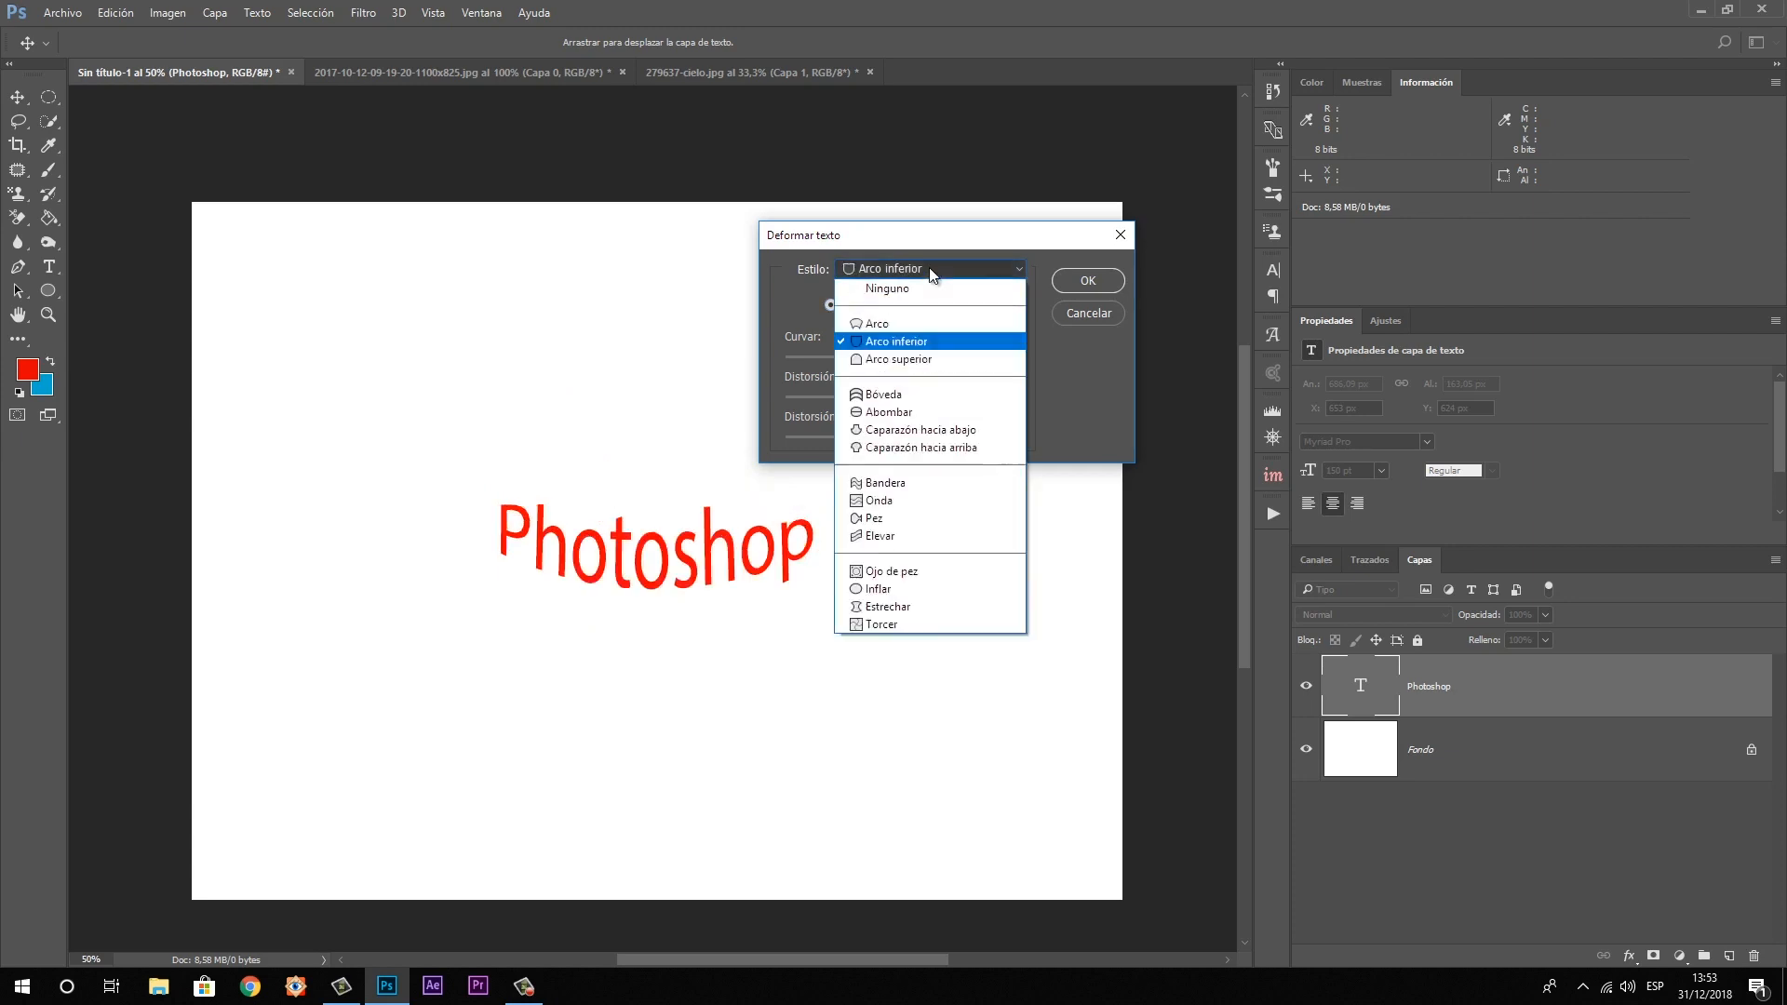
left_click(928, 351)
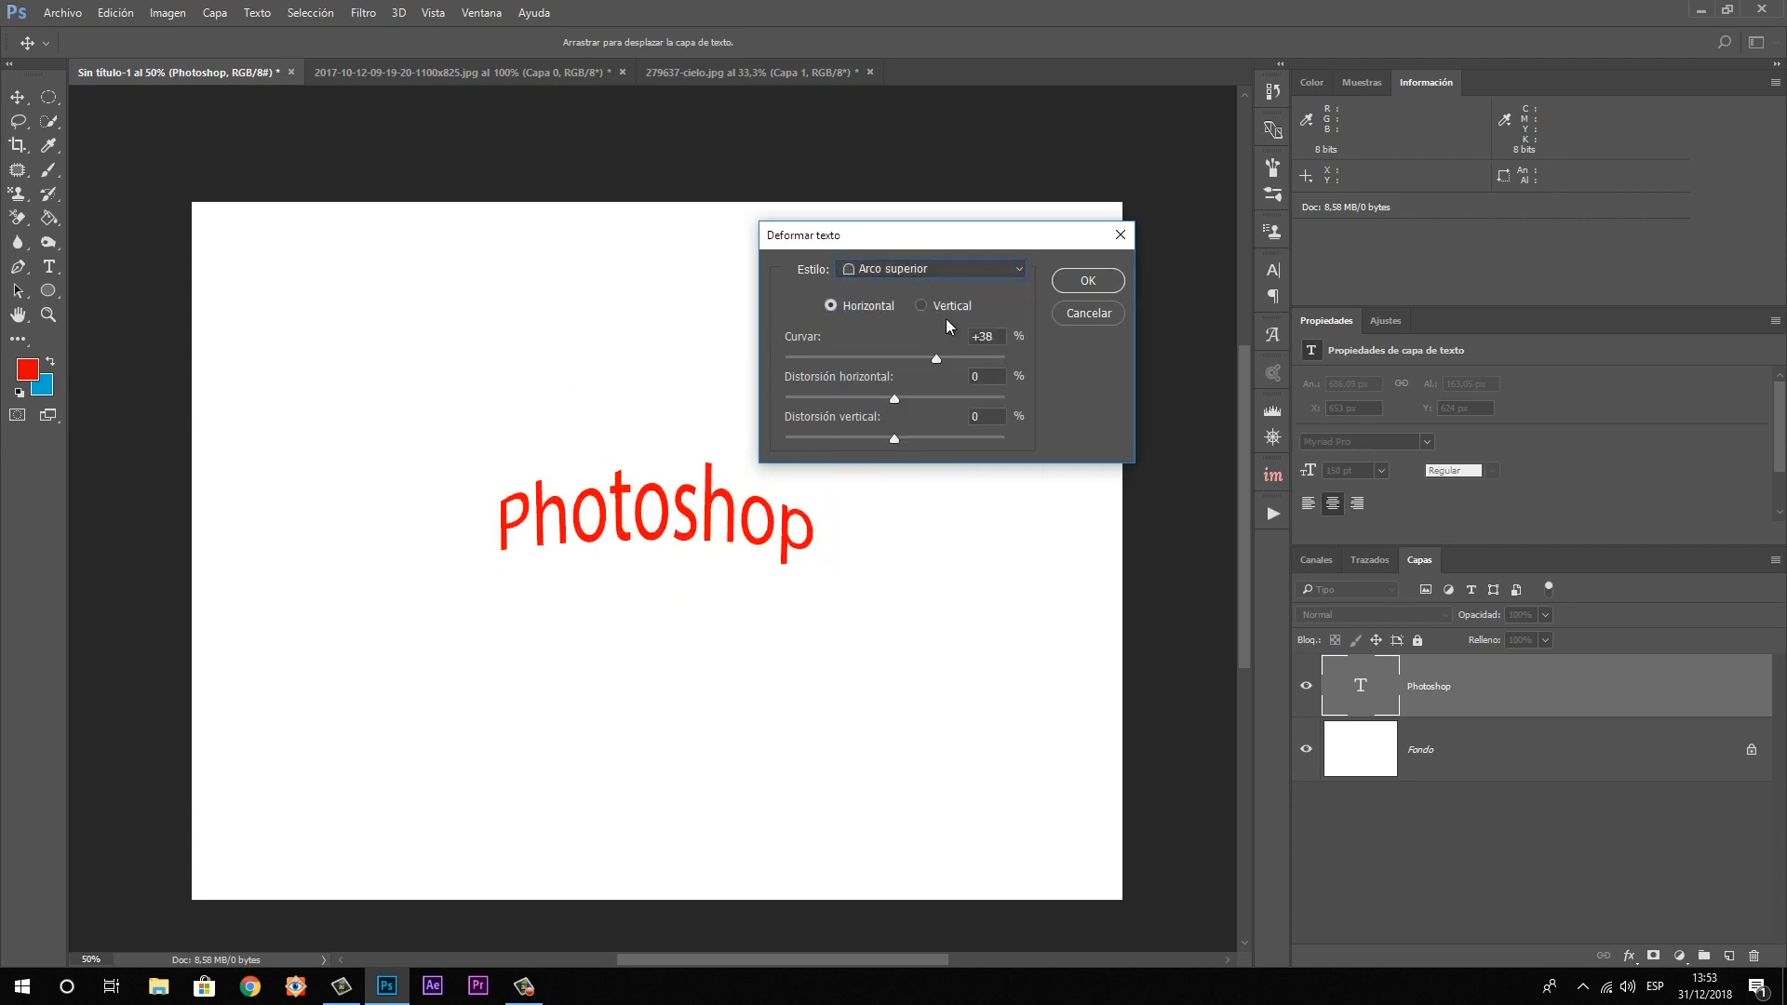
left_click_drag(936, 361, 899, 354)
Try the Bóveda and Ojo de pez warp styles, the latter with a +52% bend, and discard the text warp
left_click(926, 268)
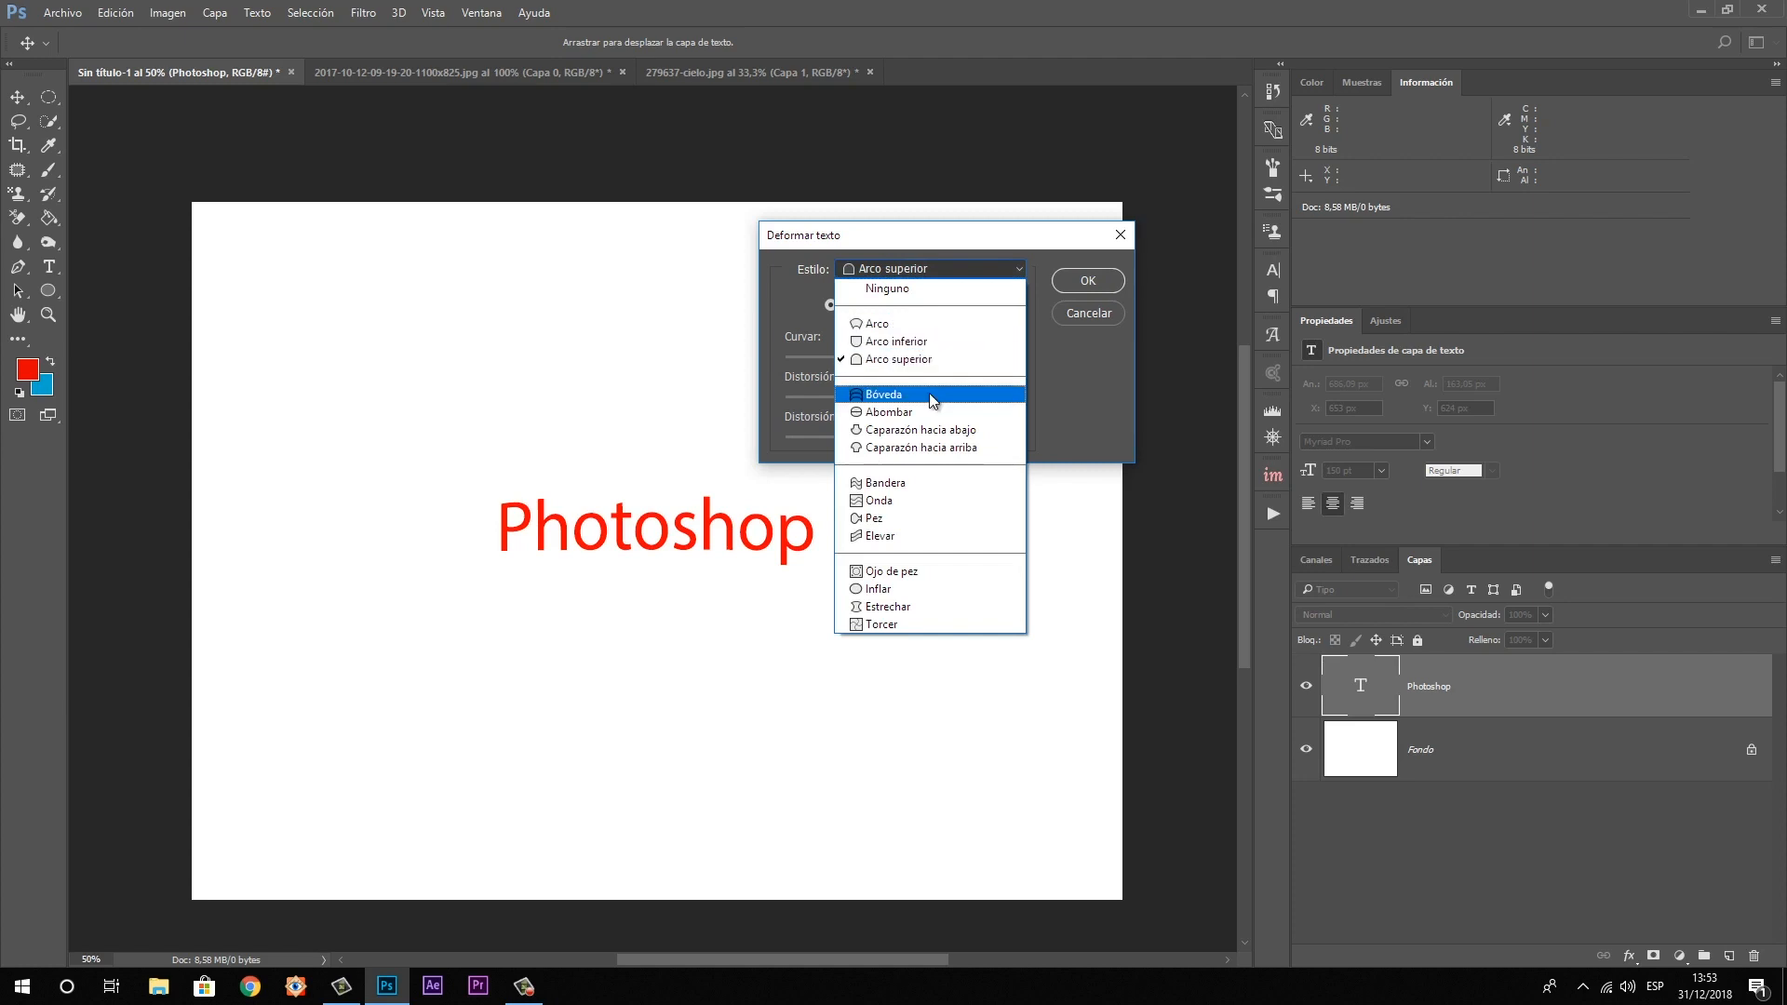
left_click(929, 392)
left_click(924, 269)
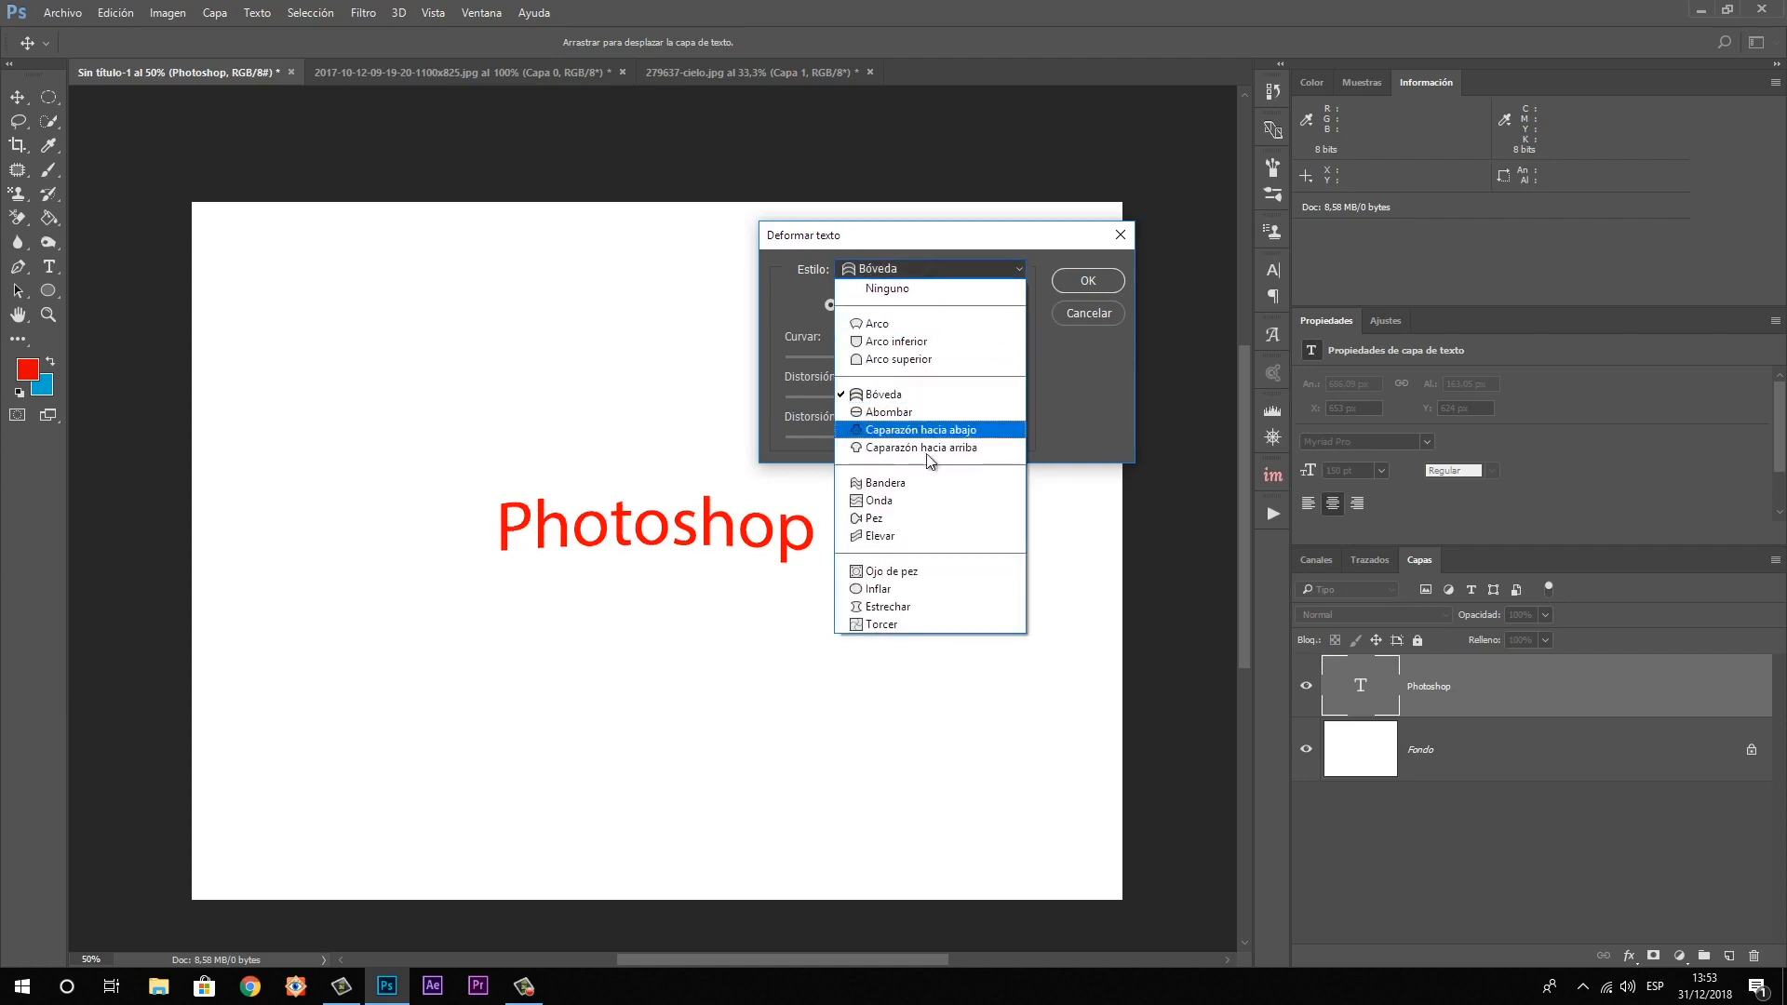
left_click(927, 572)
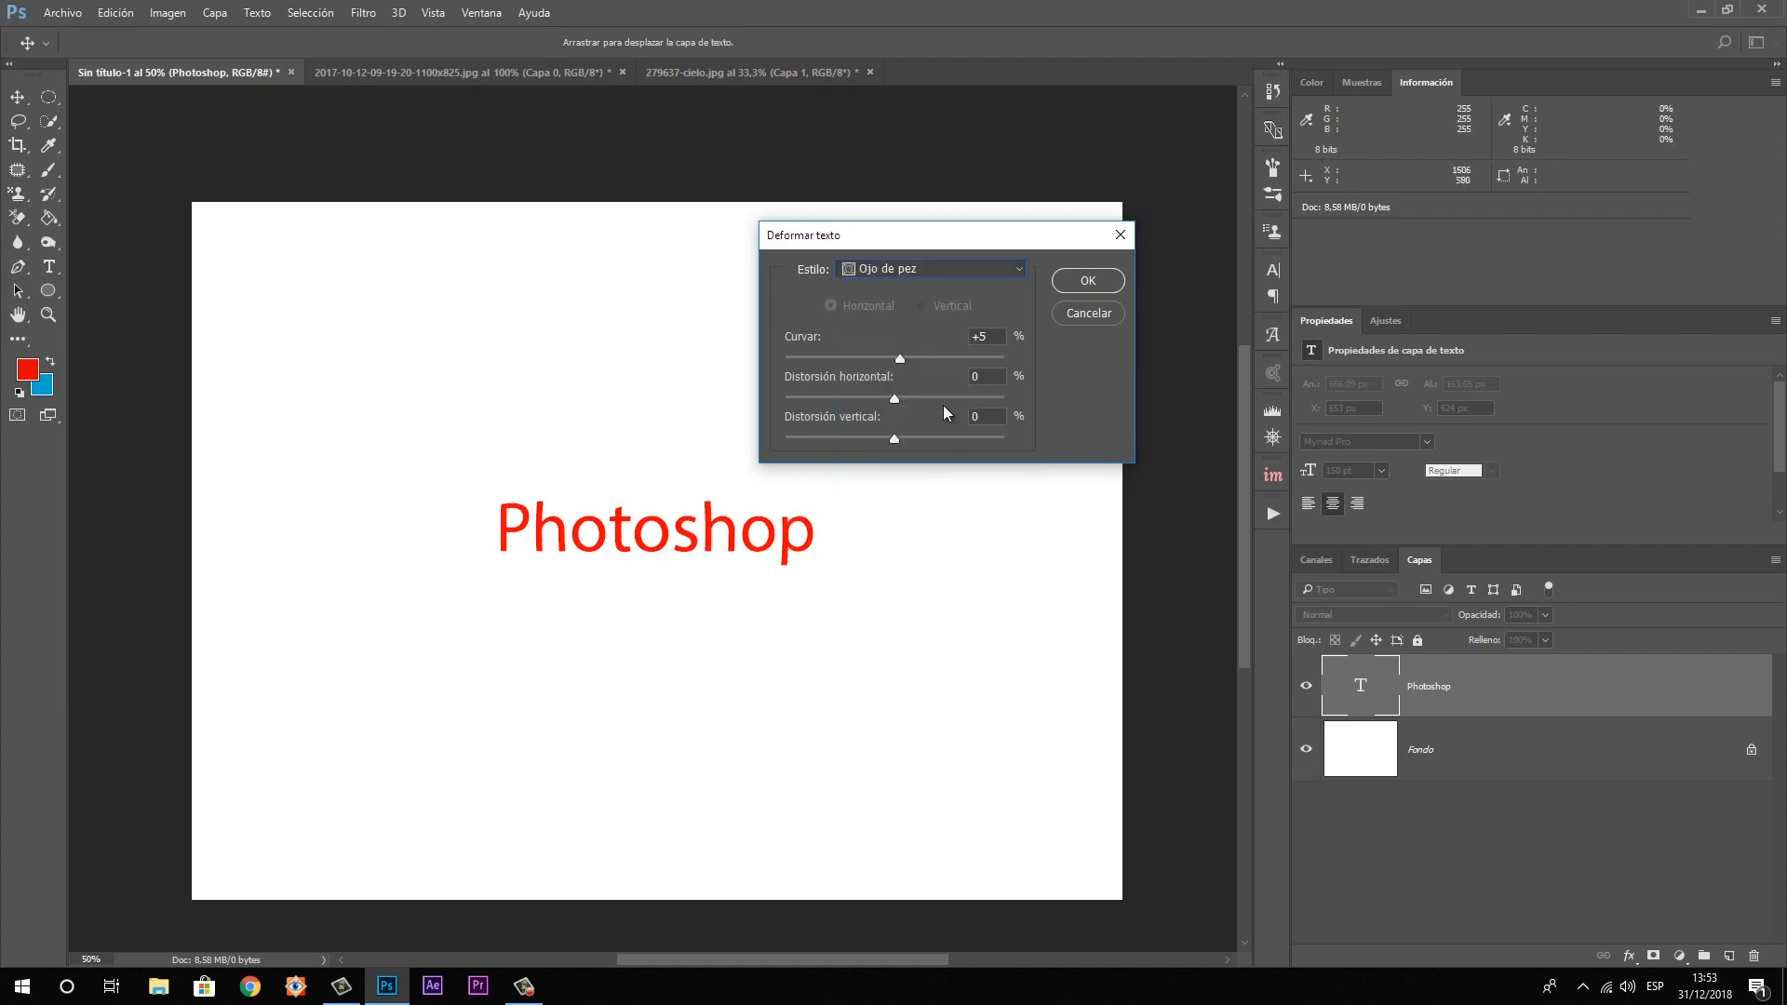
left_click_drag(936, 361, 951, 358)
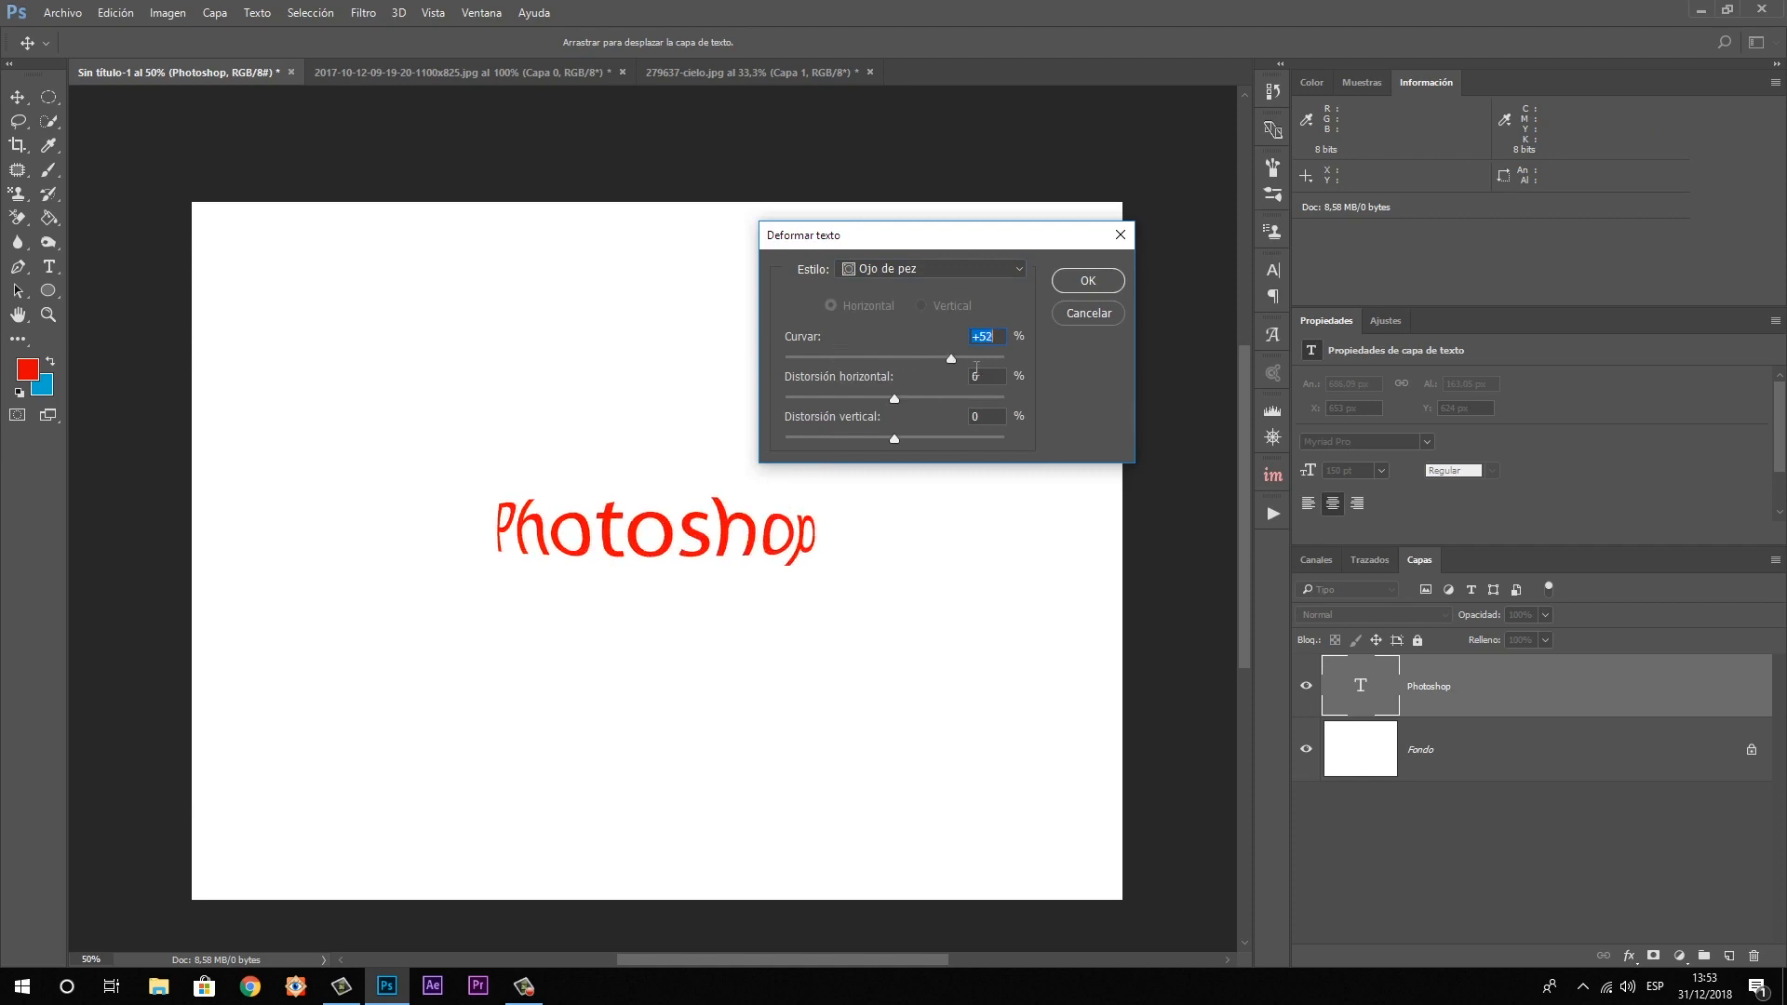
left_click(1107, 314)
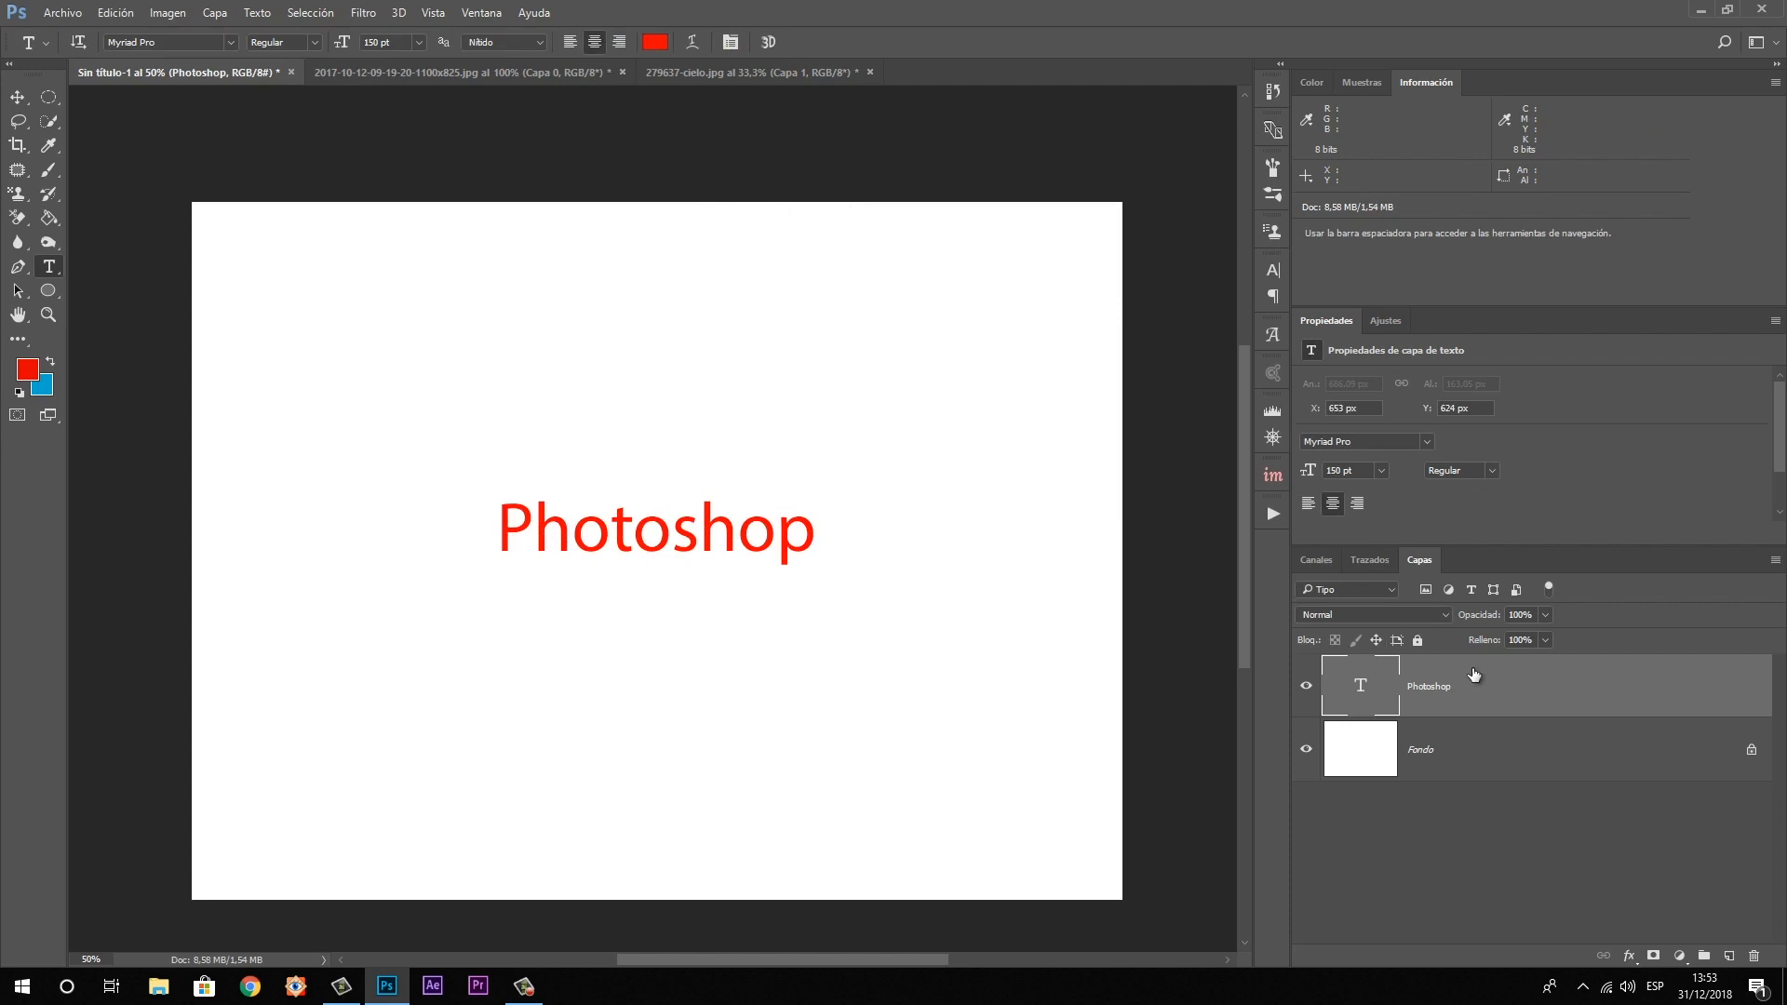
Delete the Photoshop text layer and draw a red rectangle about 812 by 548 px in the canvas's upper-left area
key("Delete")
left_click(48, 290)
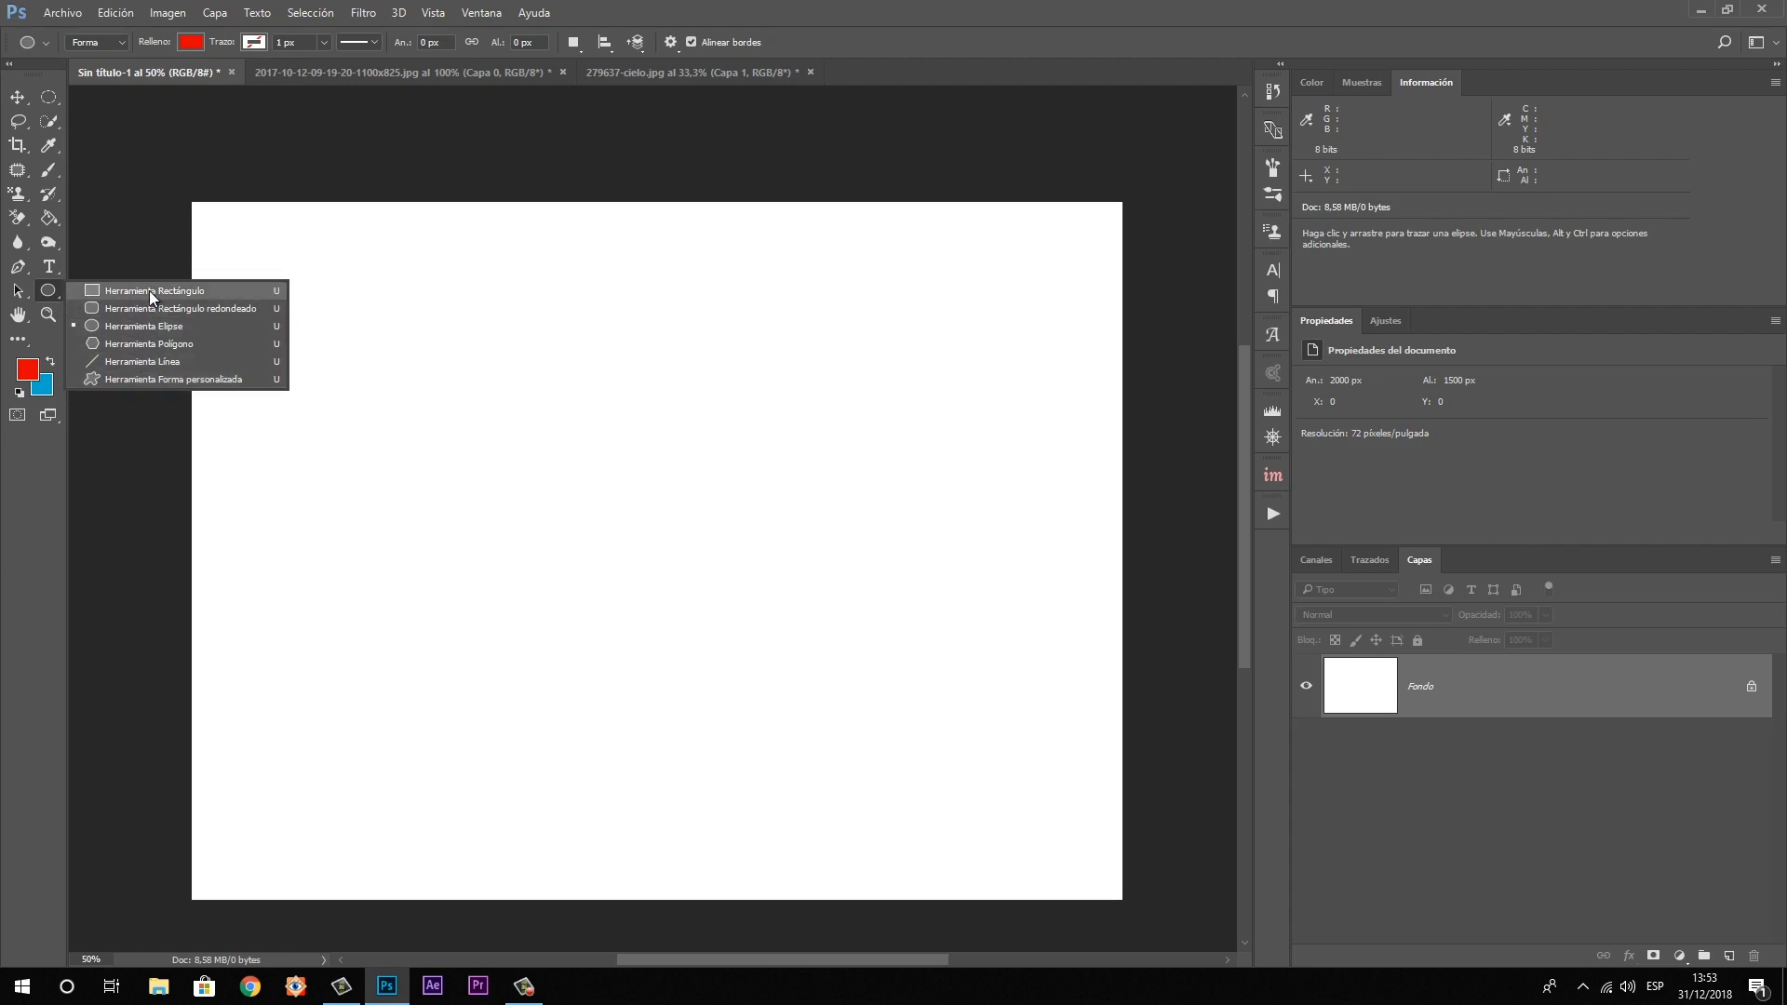
left_click(148, 291)
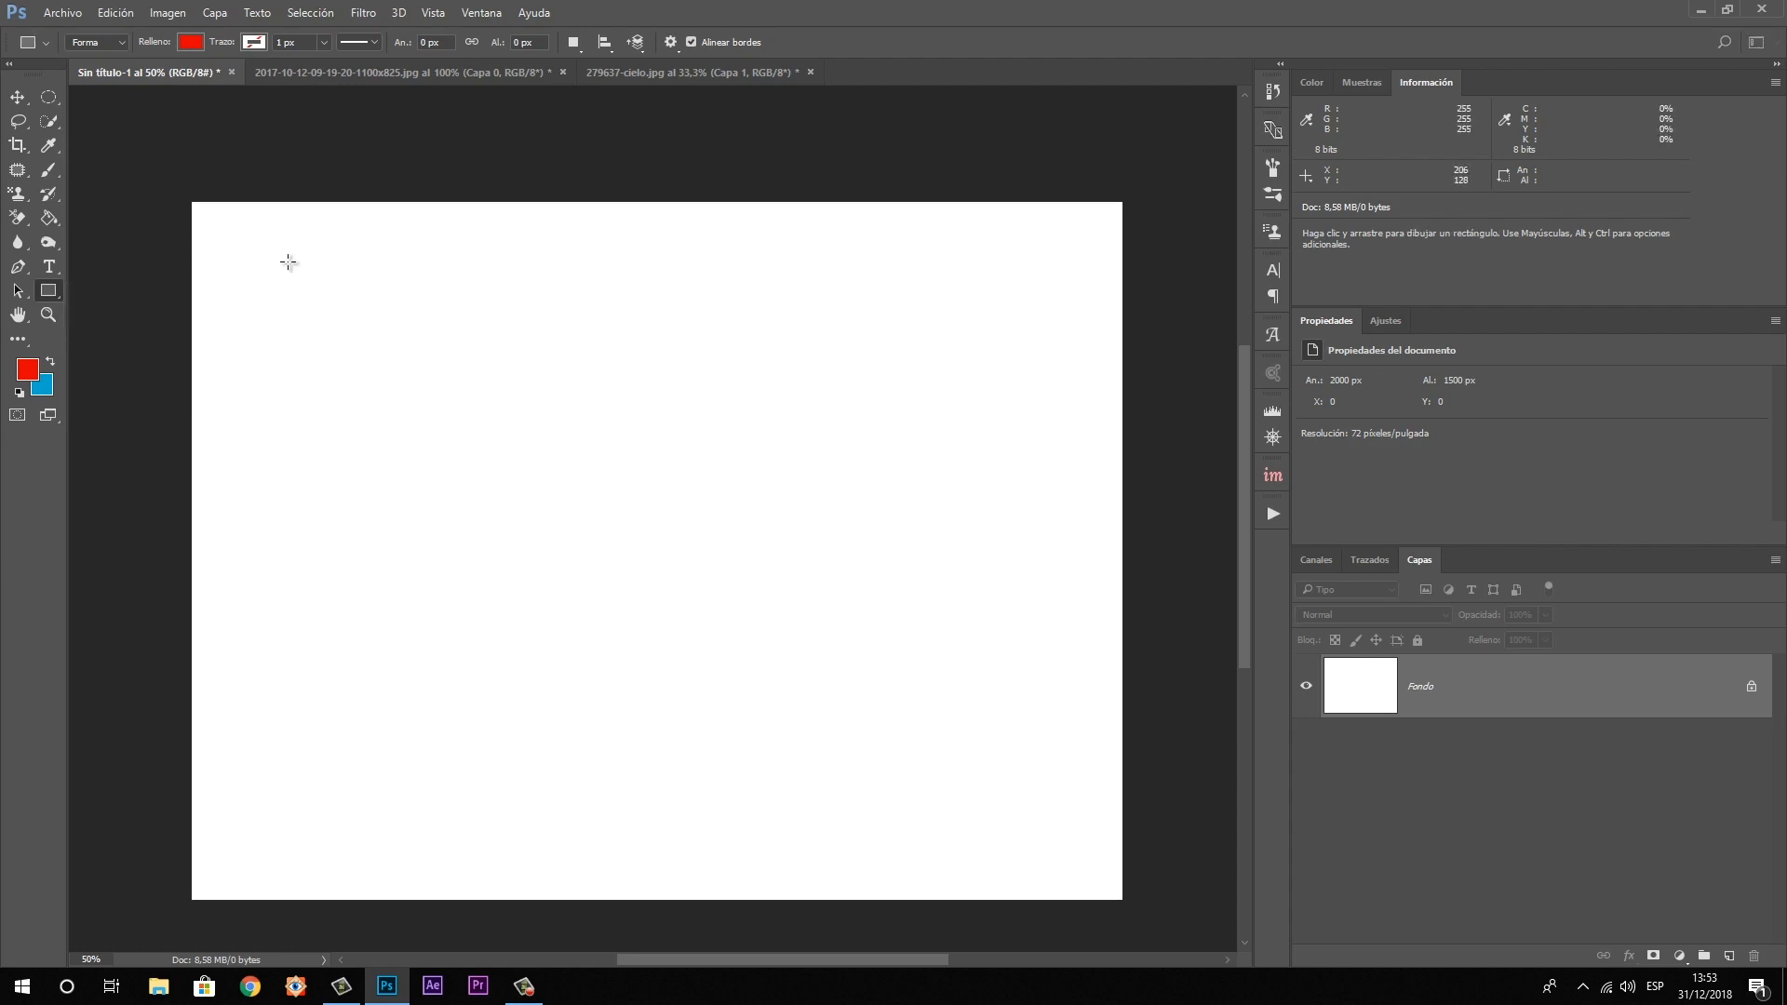
left_click_drag(315, 304, 664, 516)
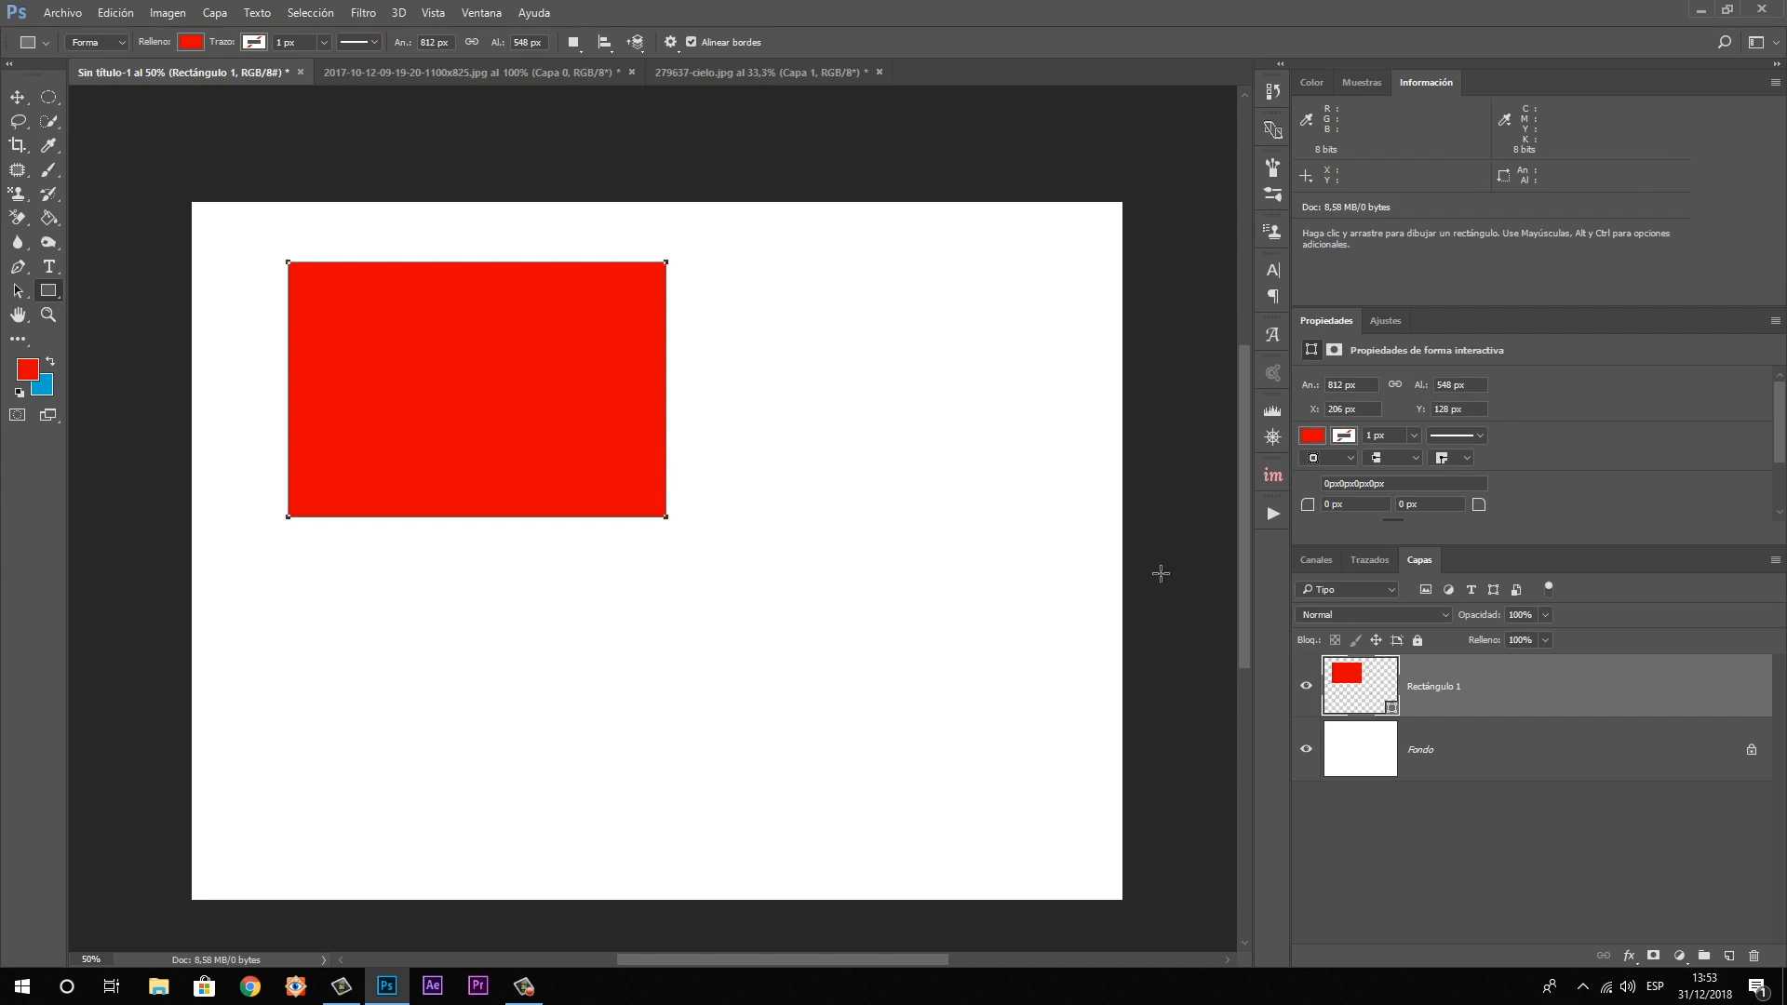
Change the rectangle's fill color to yellow
left_click(192, 43)
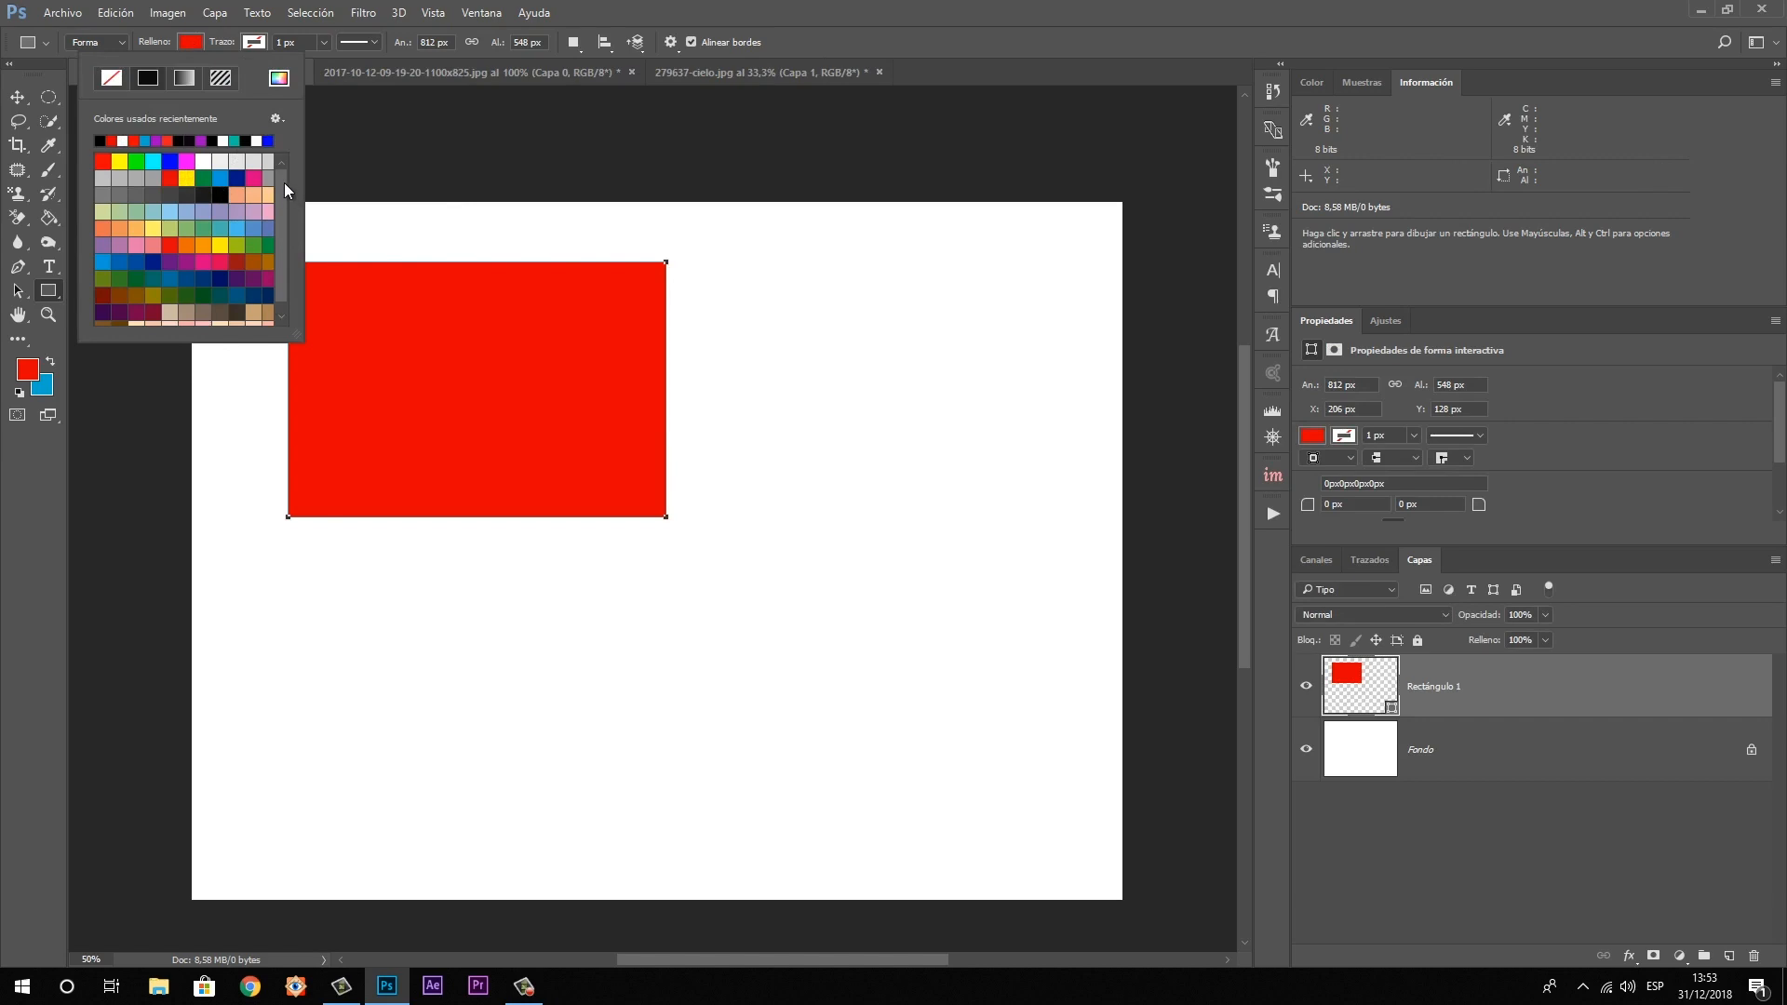
left_click(113, 78)
left_click(120, 161)
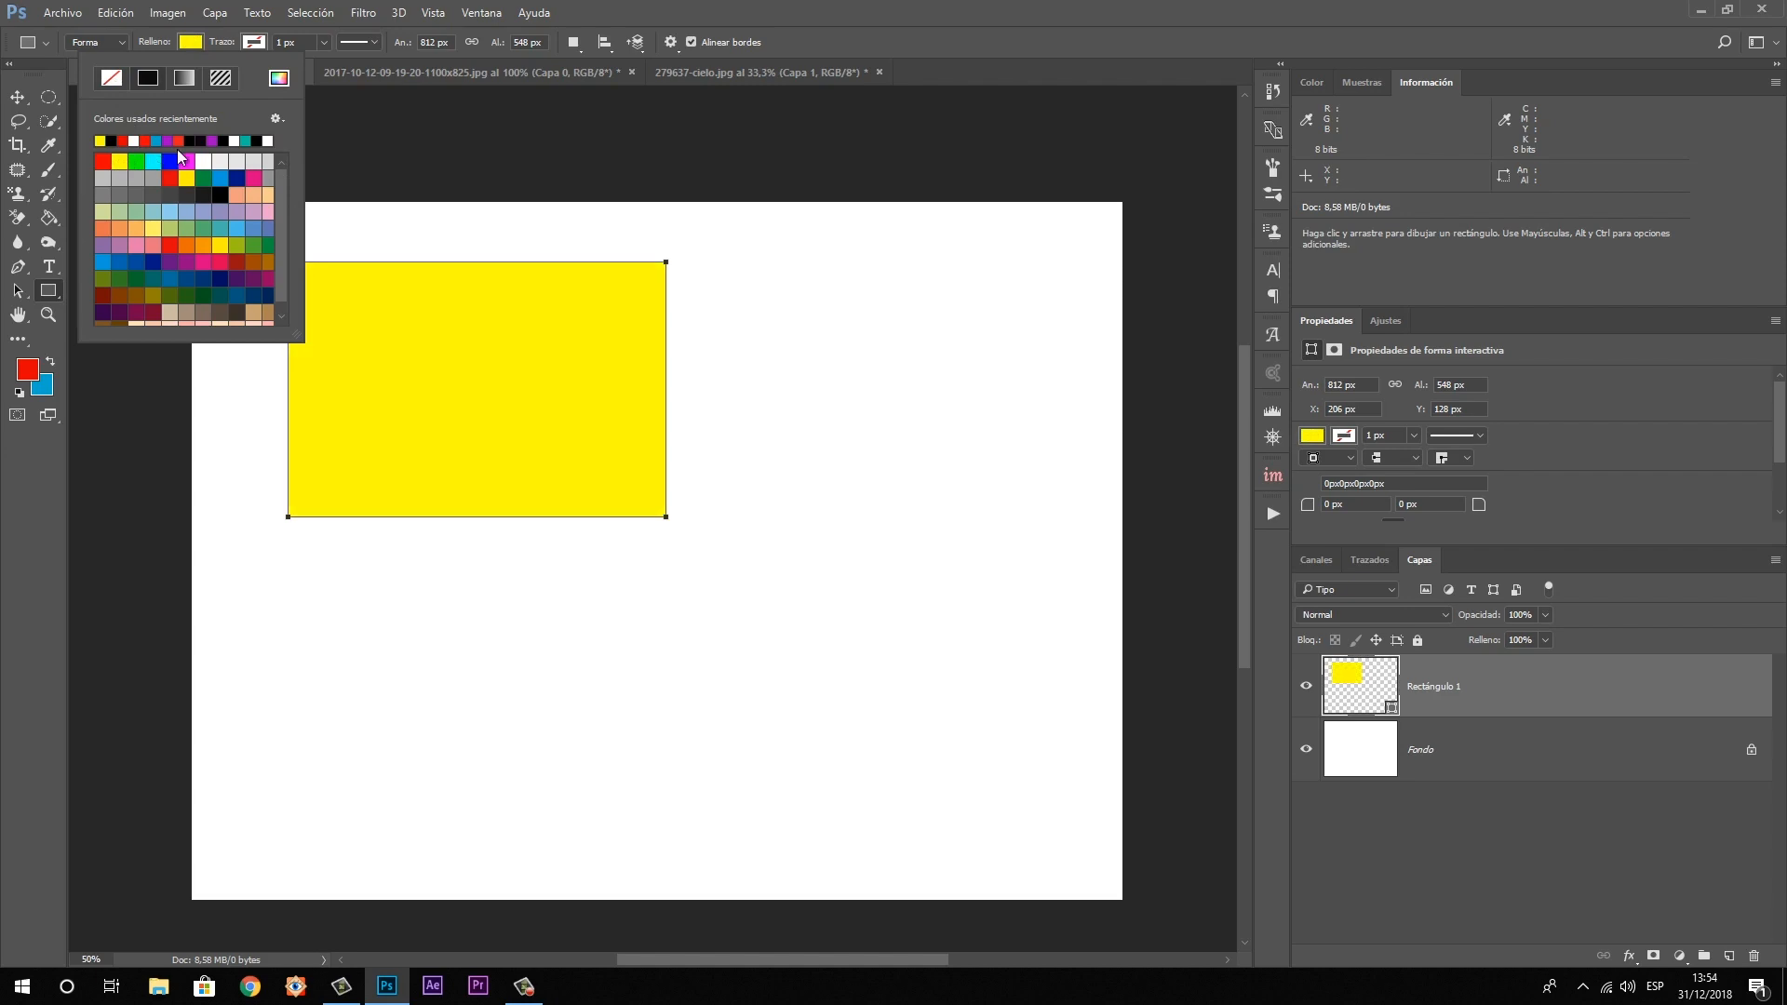
Give the rectangle a red stroke 10.84 px wide
left_click(261, 41)
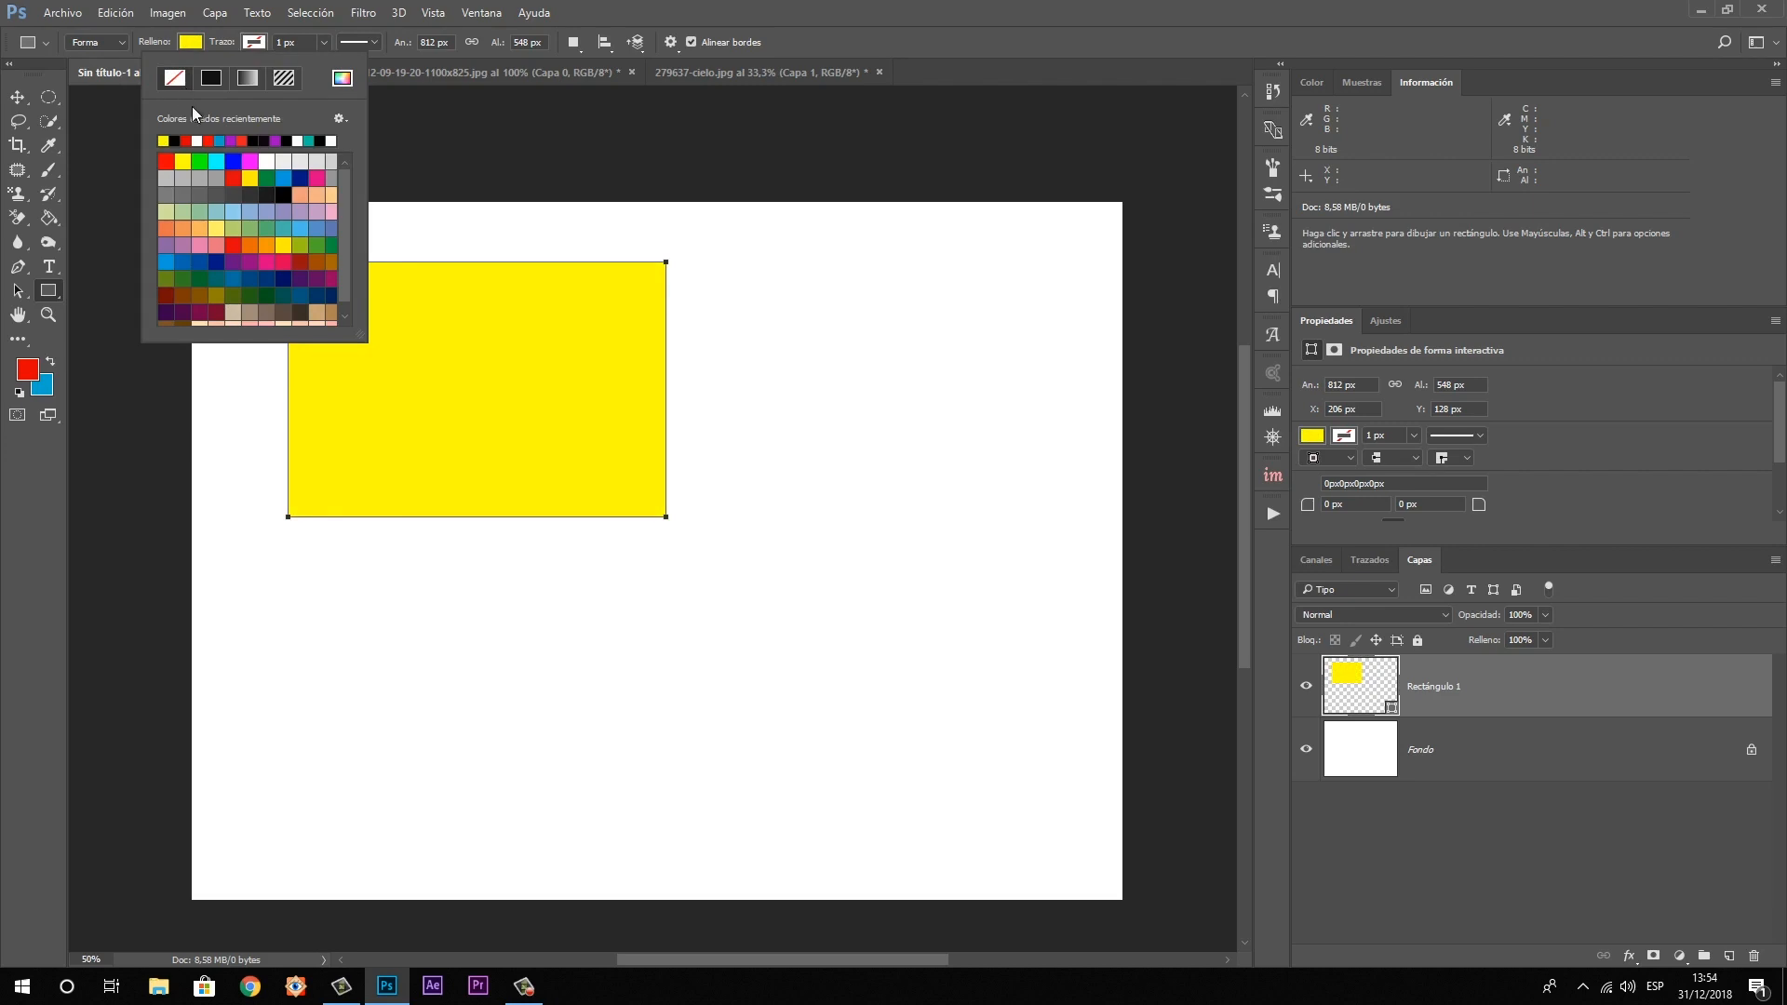
left_click(168, 162)
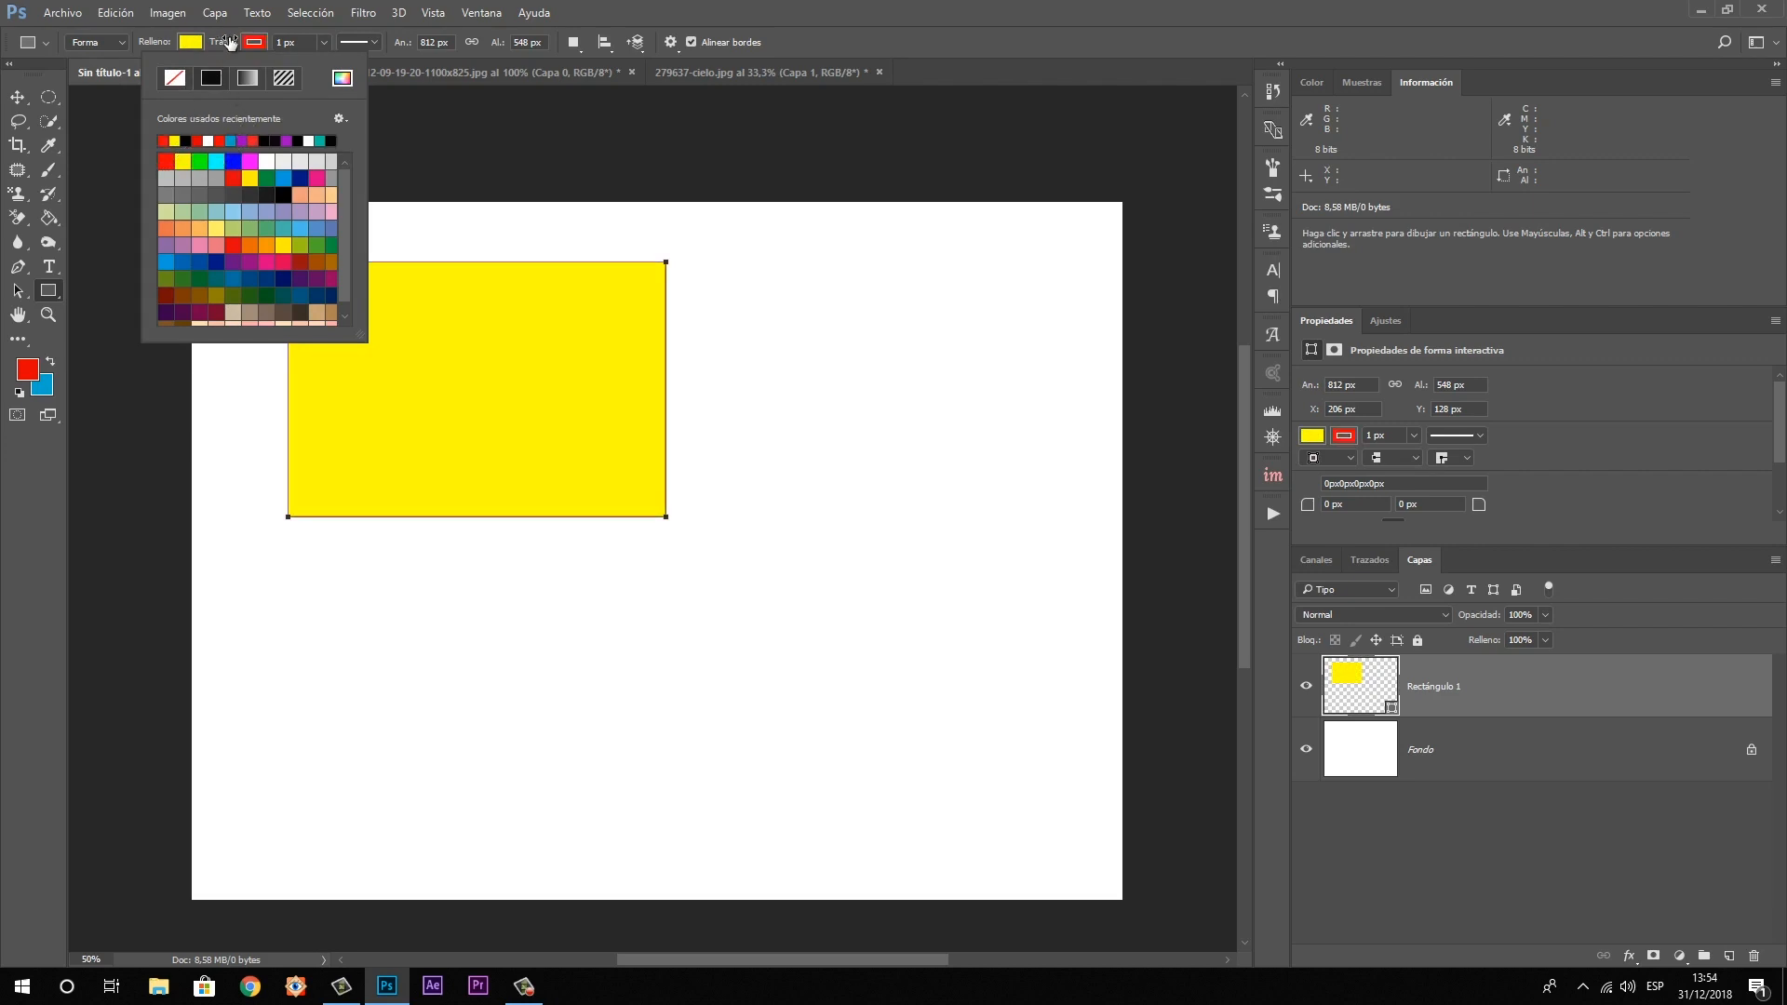
left_click(302, 37)
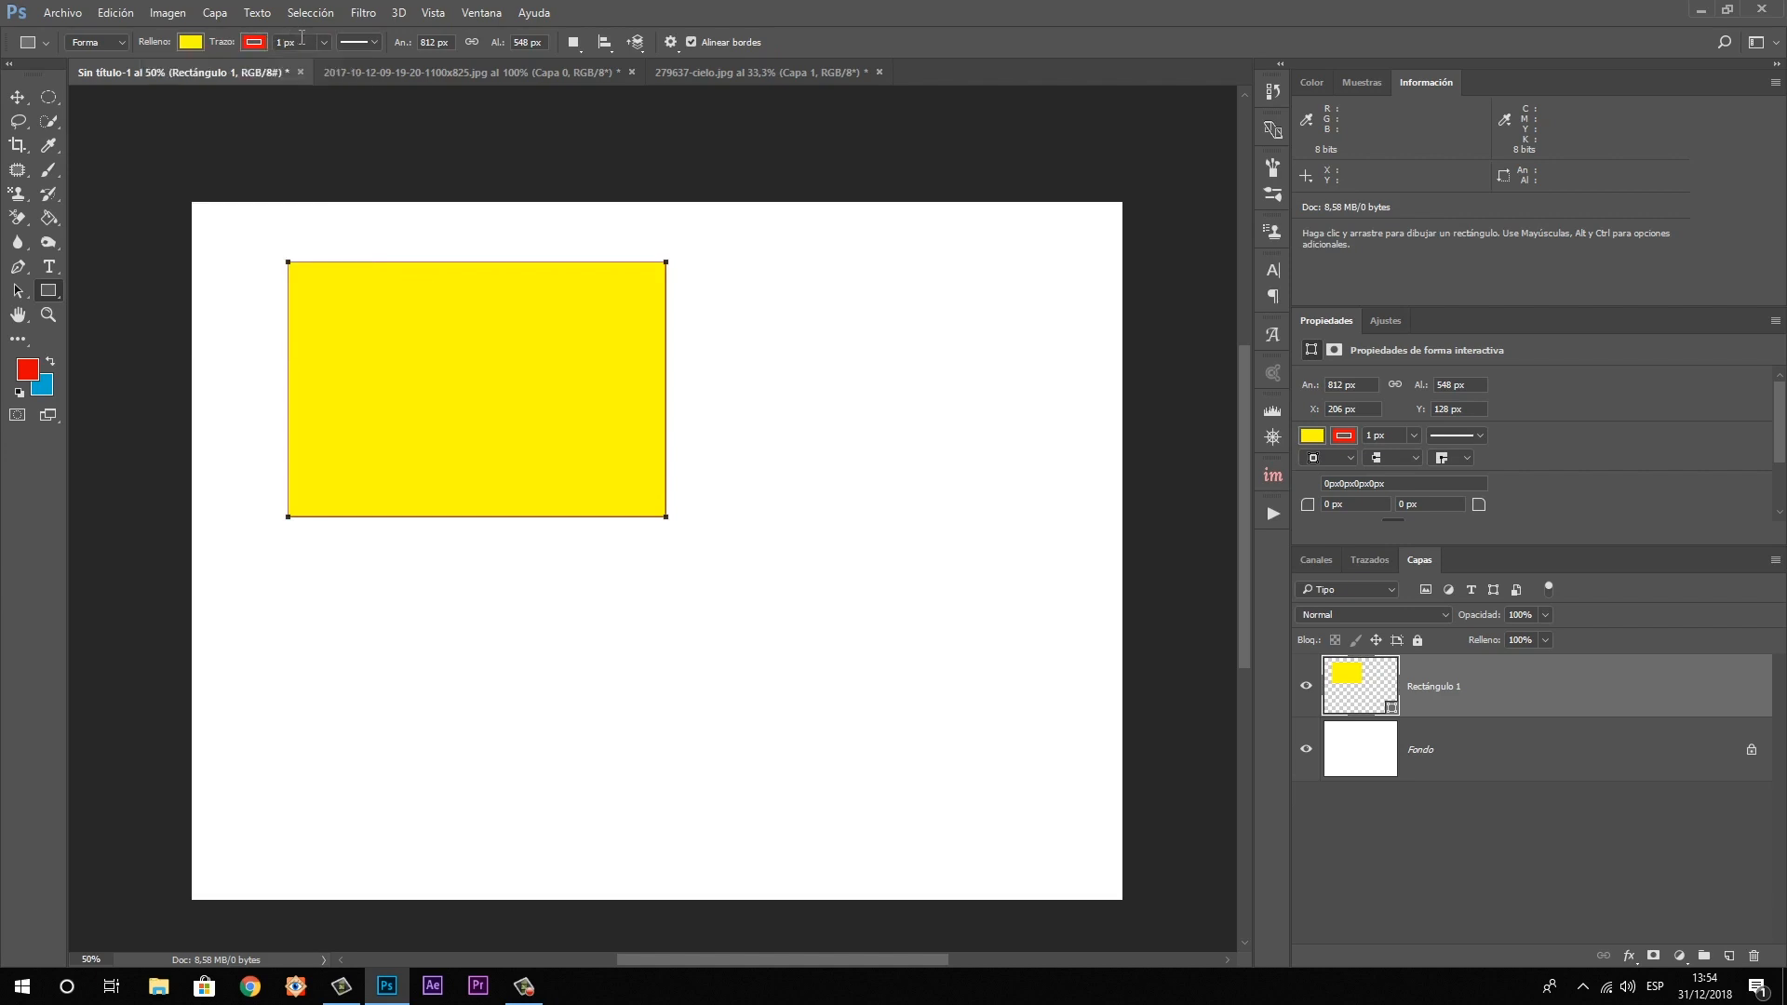
left_click(323, 42)
left_click_drag(338, 64, 338, 65)
Try the dashed and dotted stroke styles on the rectangle's outline and restore the solid line
left_click(375, 41)
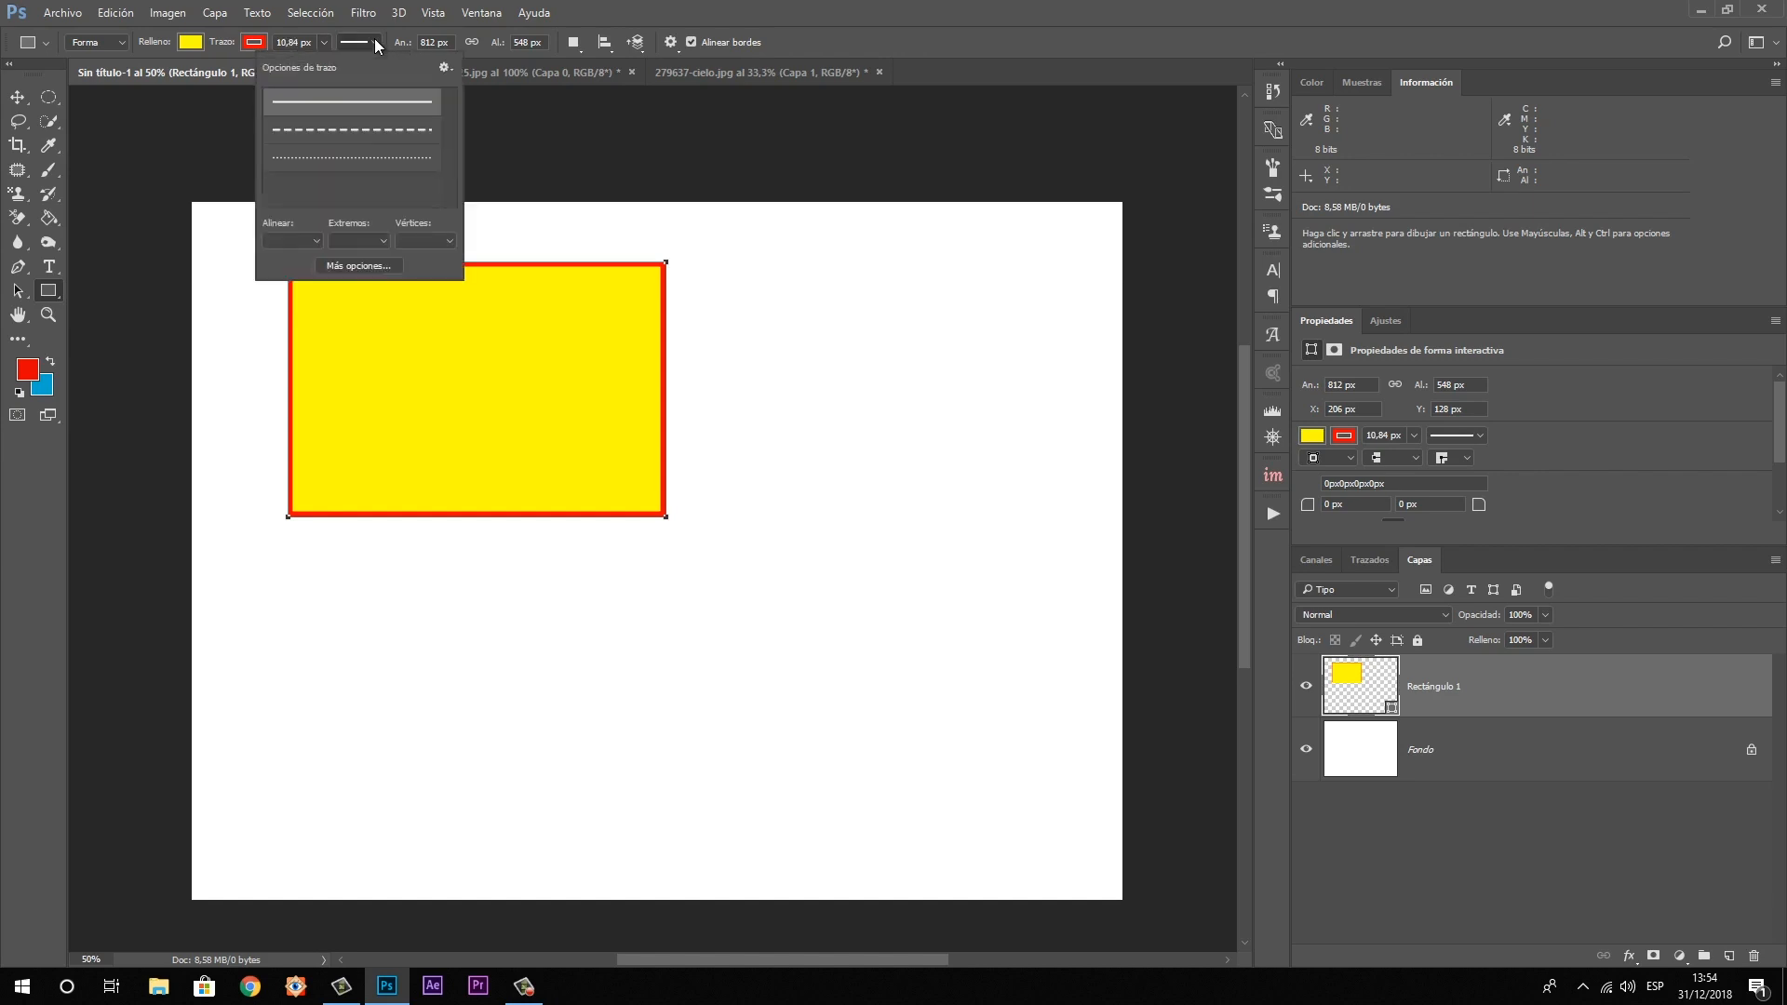
left_click(386, 132)
left_click(382, 158)
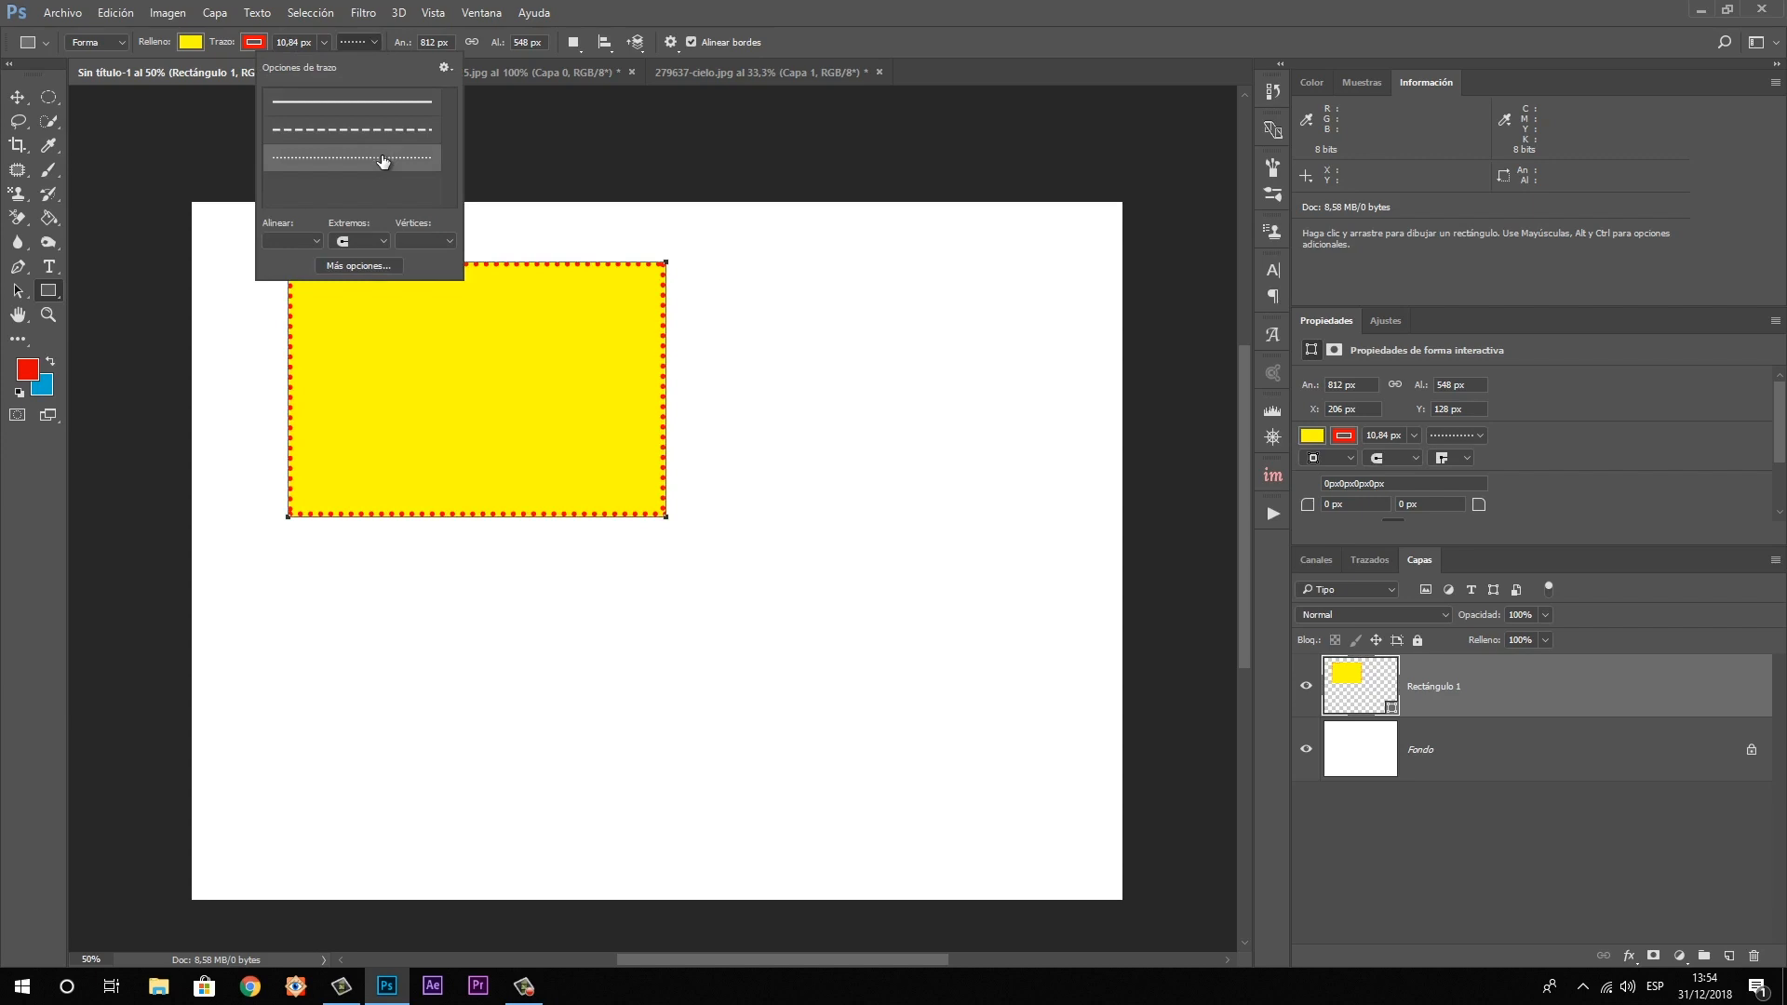
left_click(474, 54)
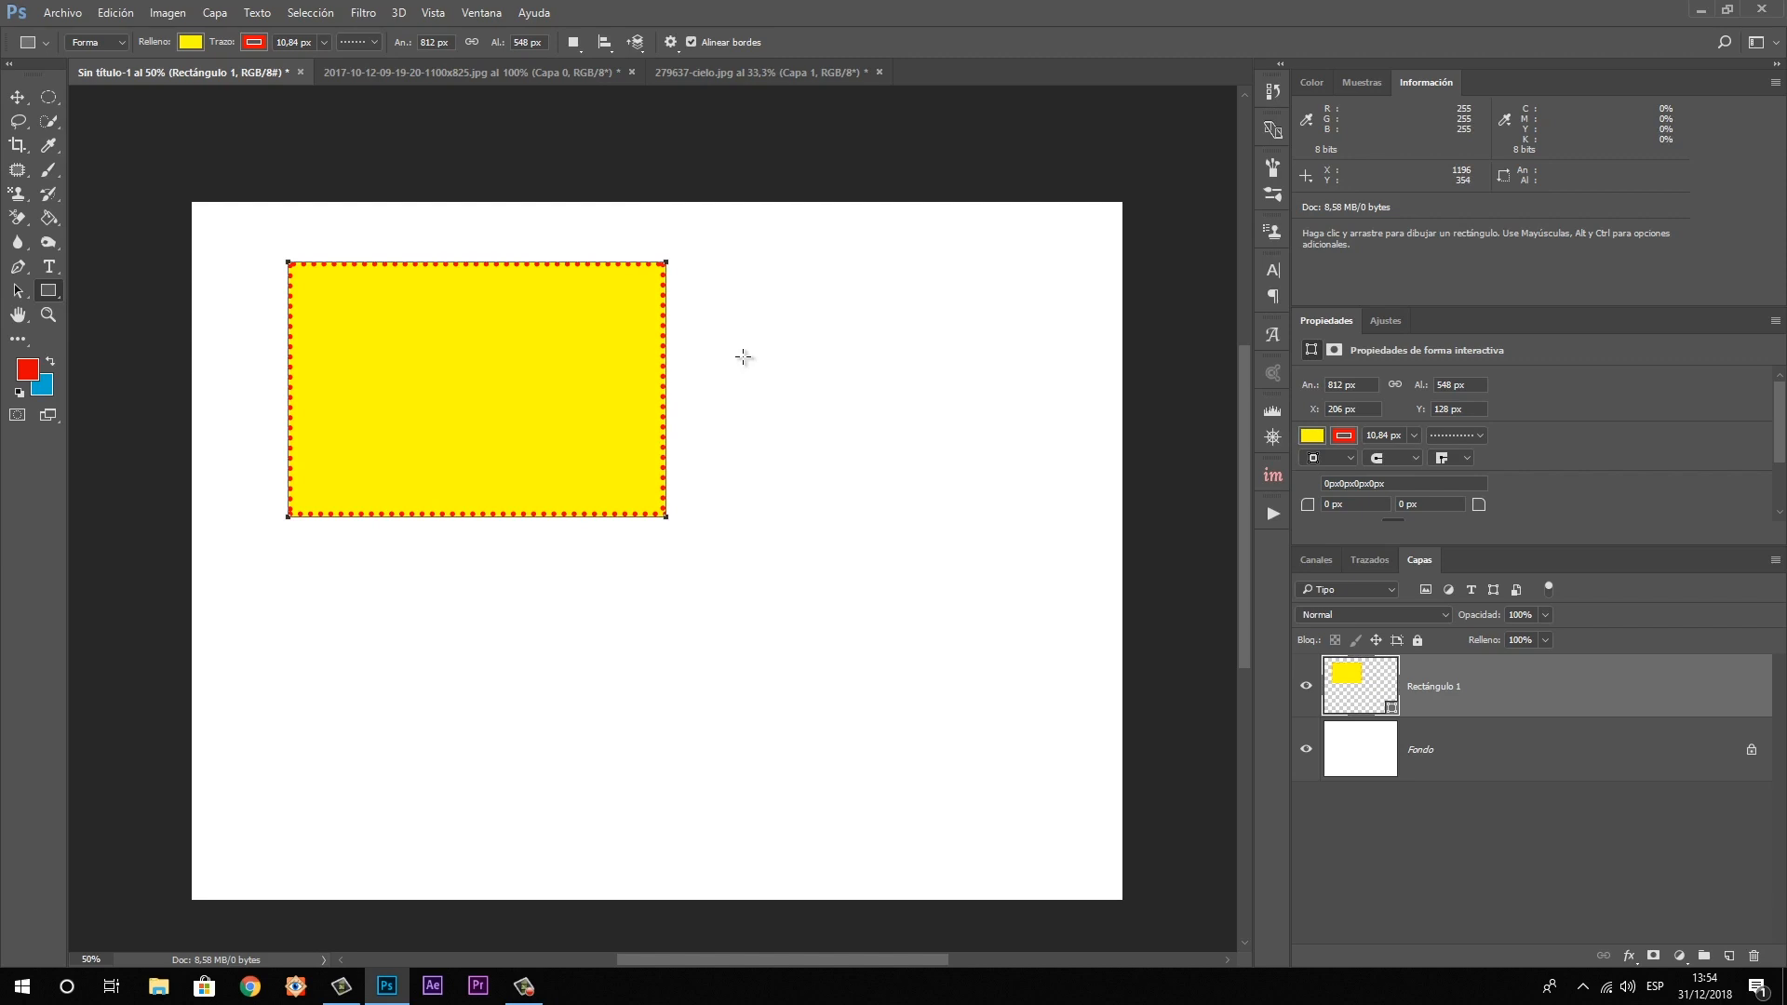
left_click(373, 42)
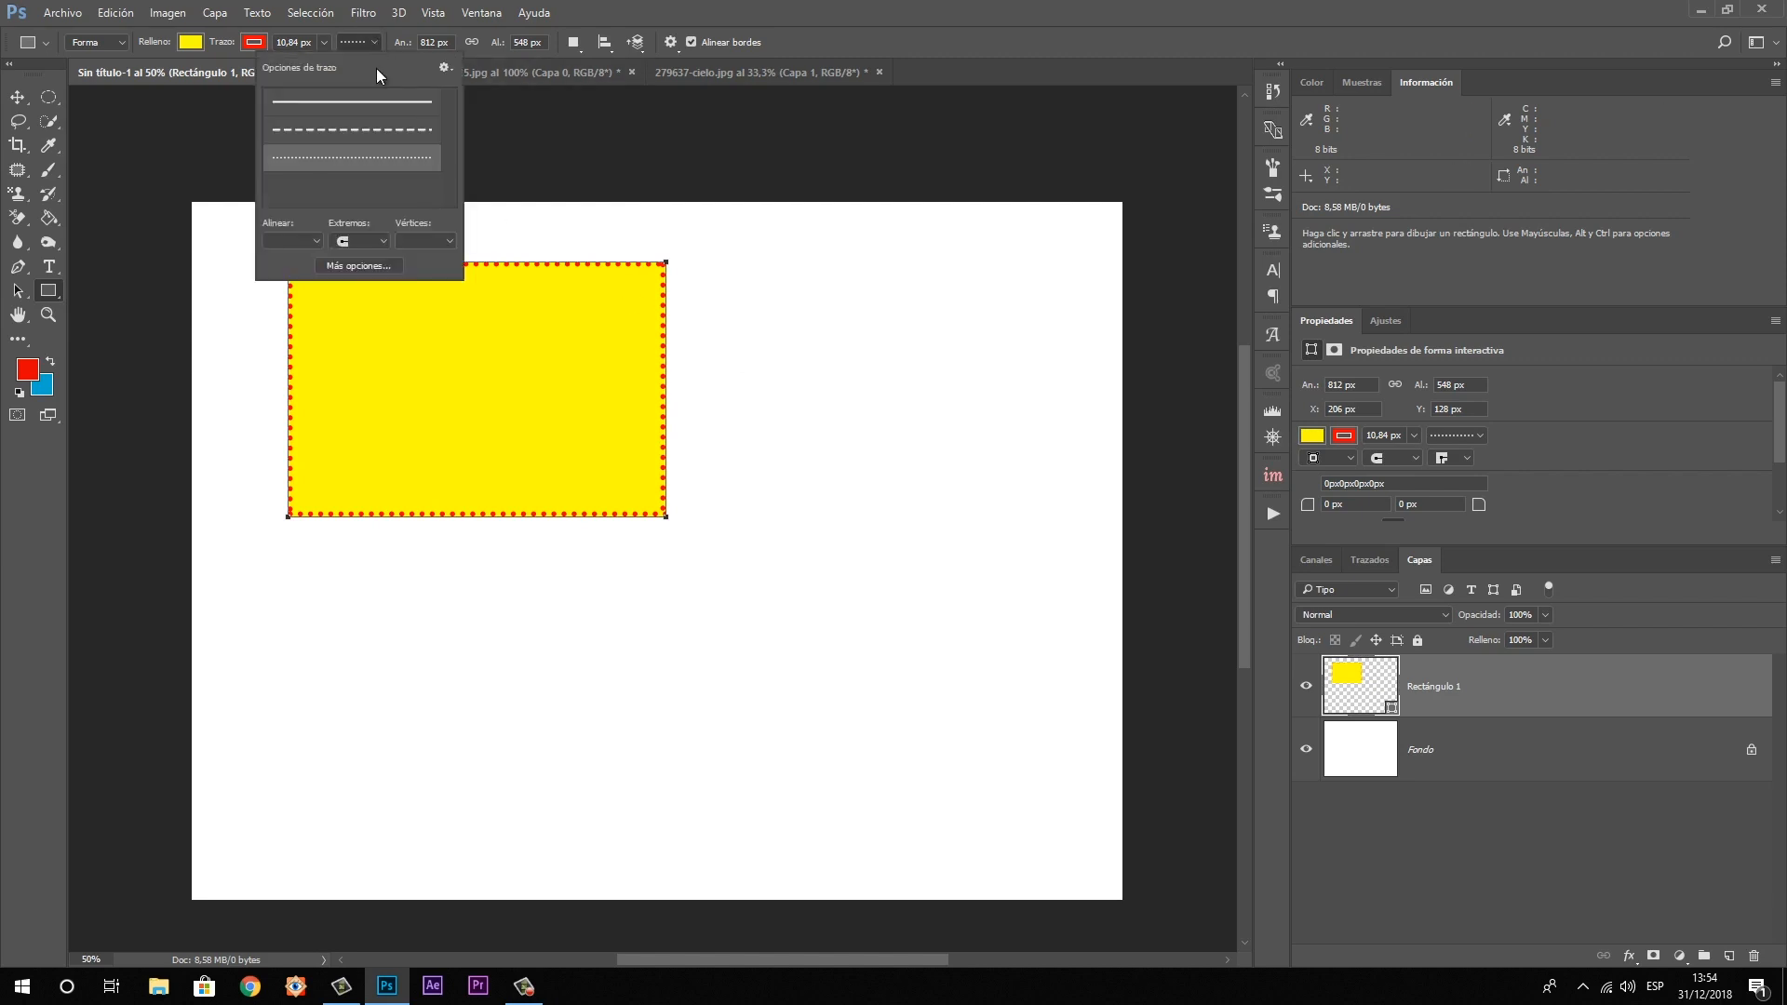
left_click(398, 102)
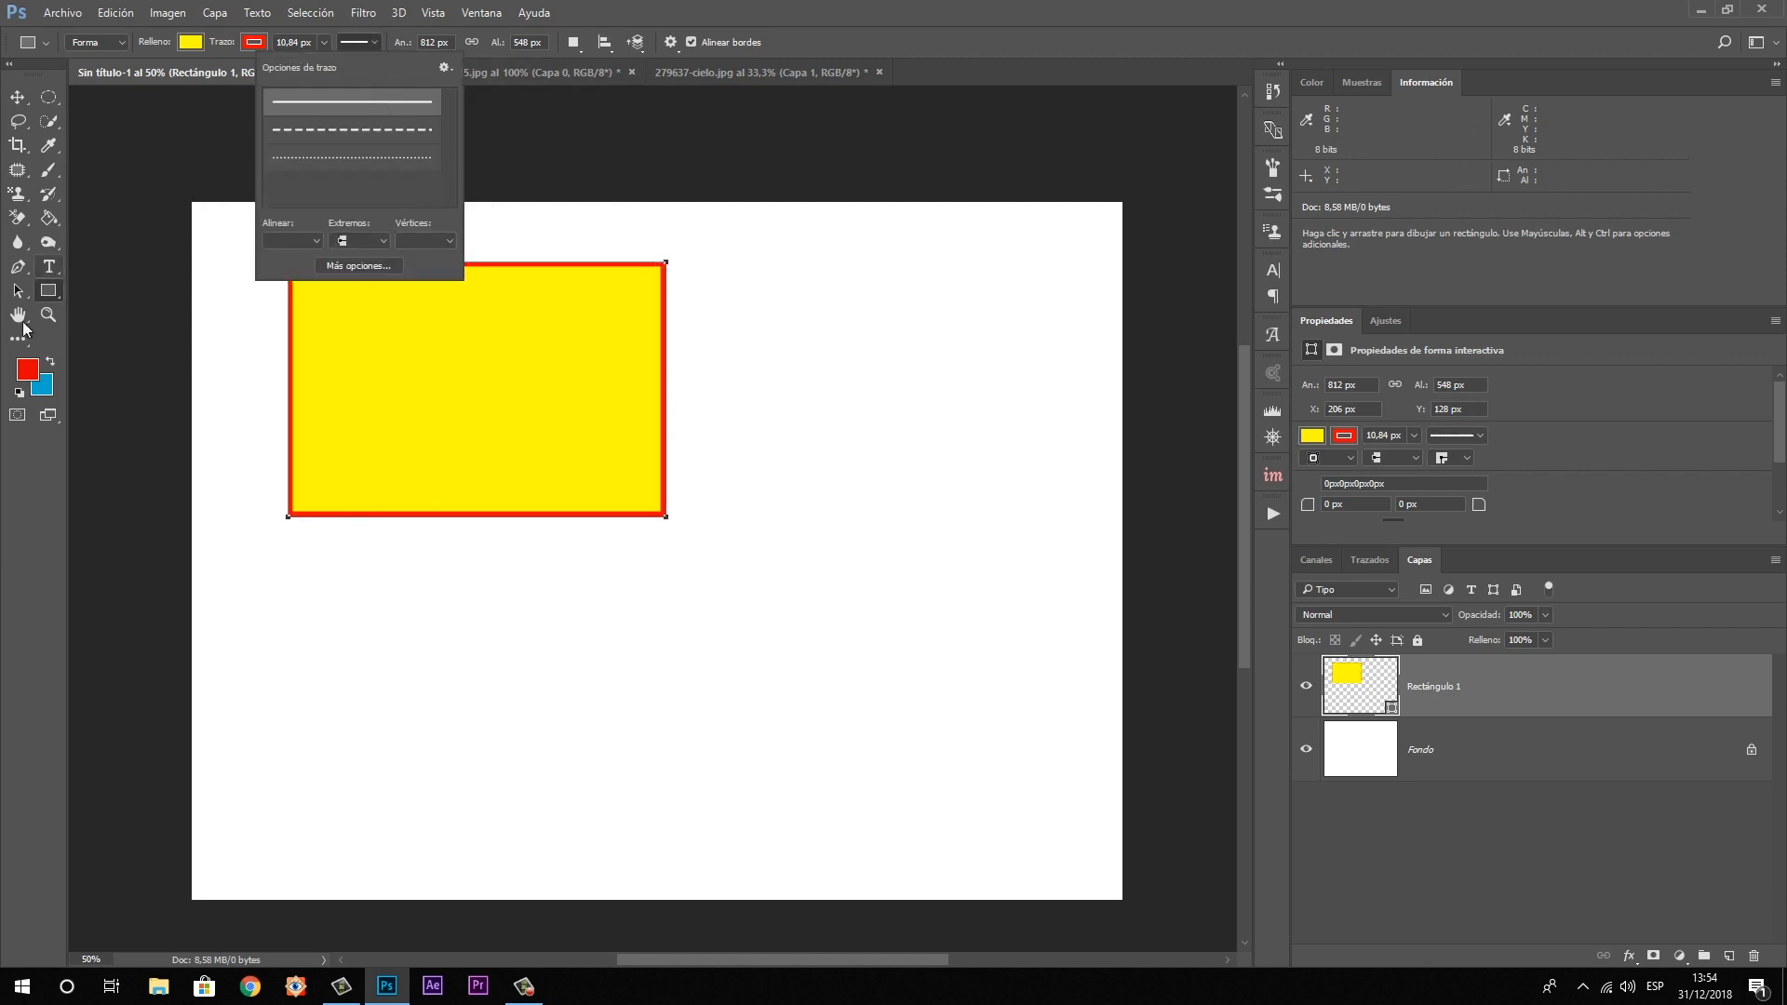
Draw two rounded rectangles beside the large rectangle, about 328 by 316 px and about 674 by 142 px
right_click(49, 293)
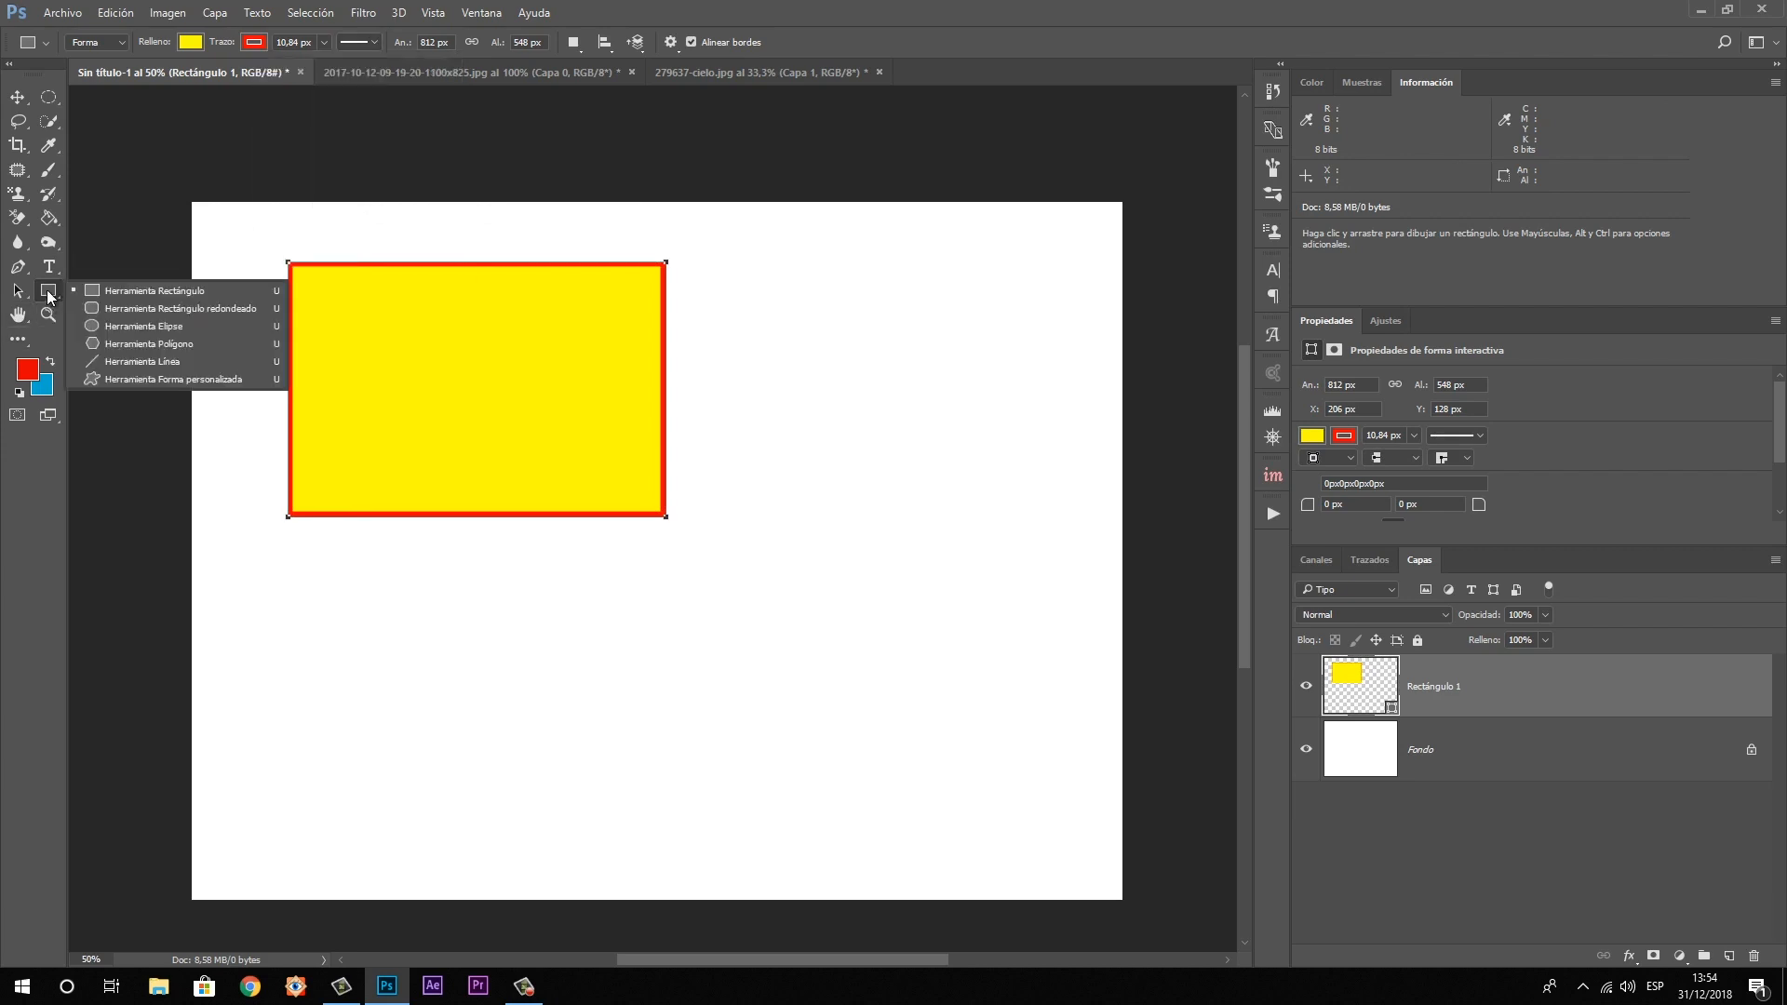
left_click(116, 305)
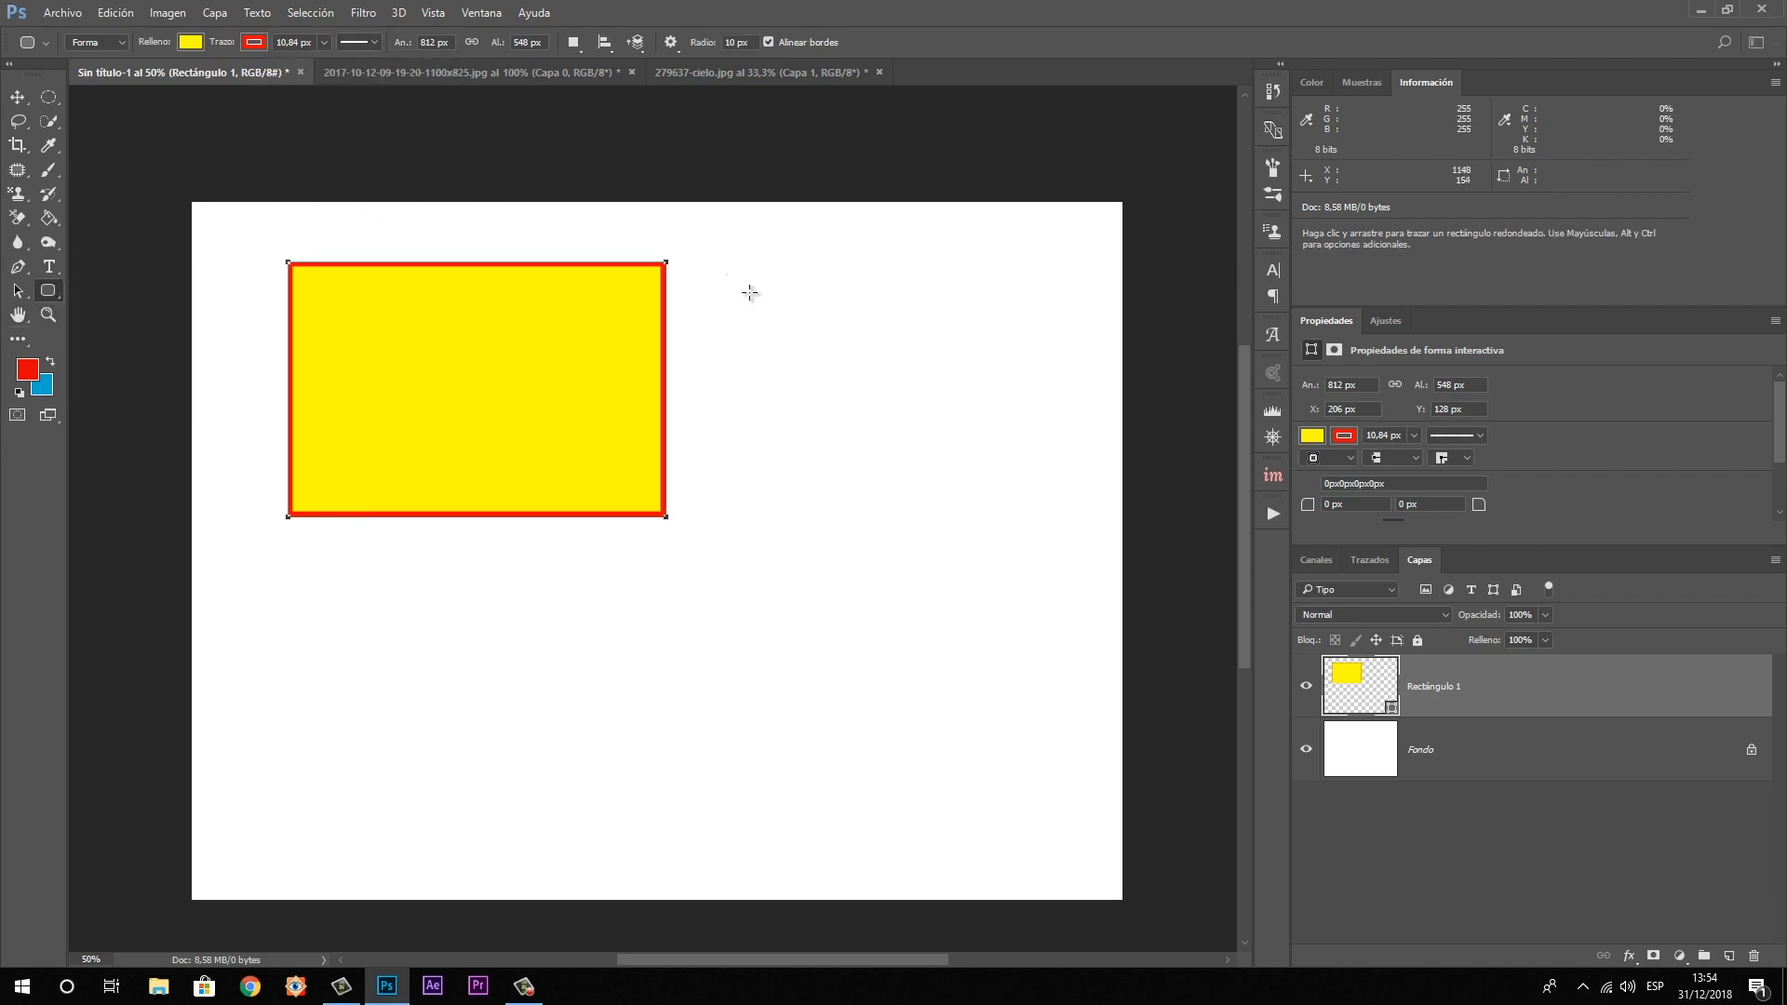
left_click_drag(727, 276, 878, 420)
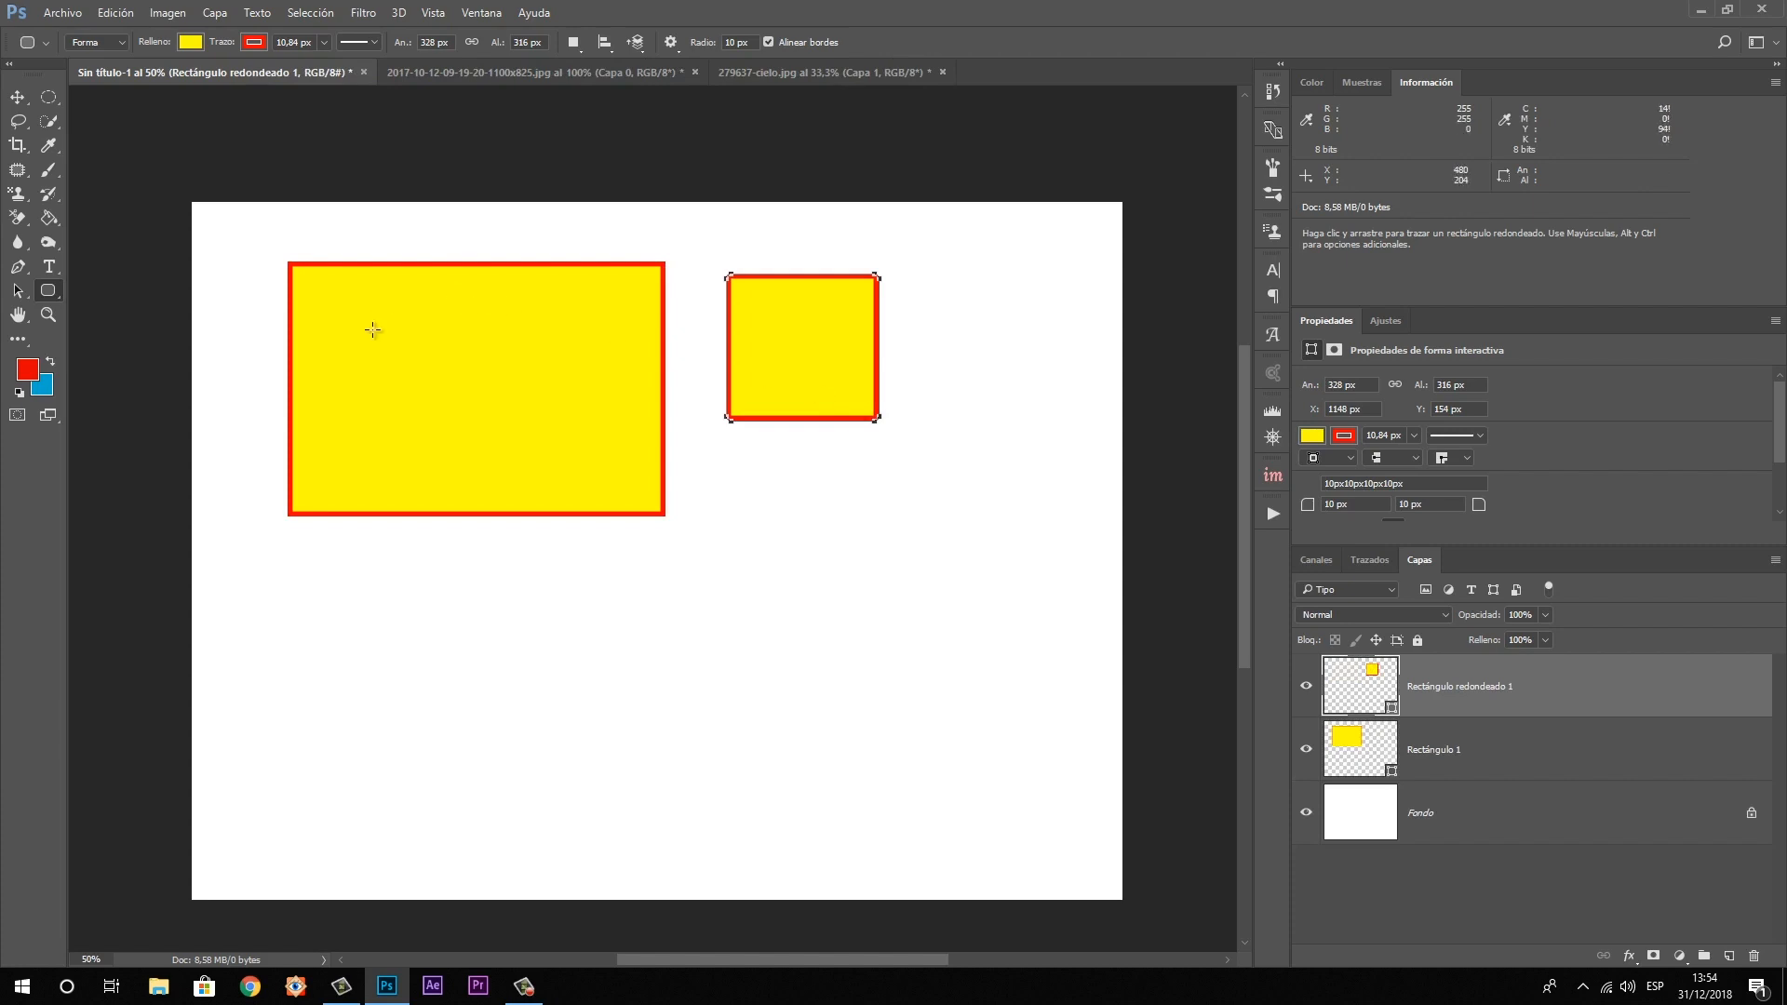
mouse_move(751, 501)
left_mouse_down()
mouse_move(1023, 588)
mouse_move(1064, 564)
left_mouse_up()
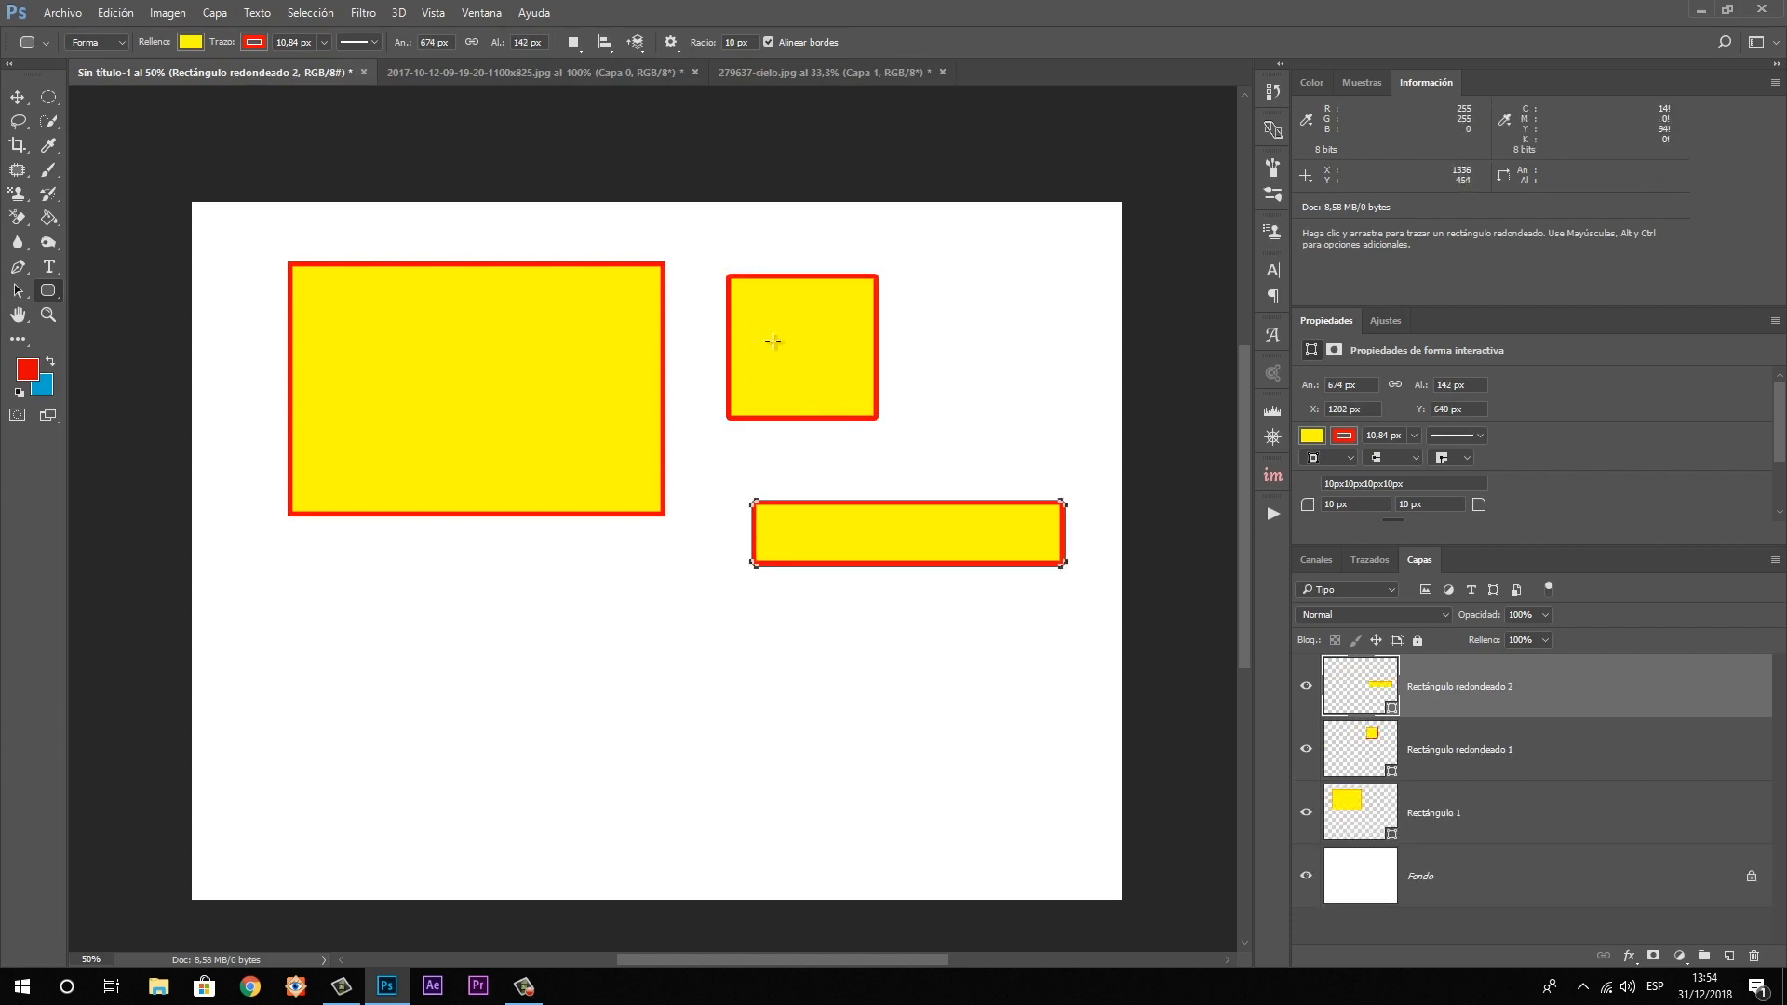
Draw a nearly circular ellipse about 412 by 422 px below the large rectangle
right_click(51, 291)
left_click(135, 322)
mouse_move(383, 609)
left_mouse_down()
mouse_move(463, 666)
mouse_move(572, 806)
left_mouse_up()
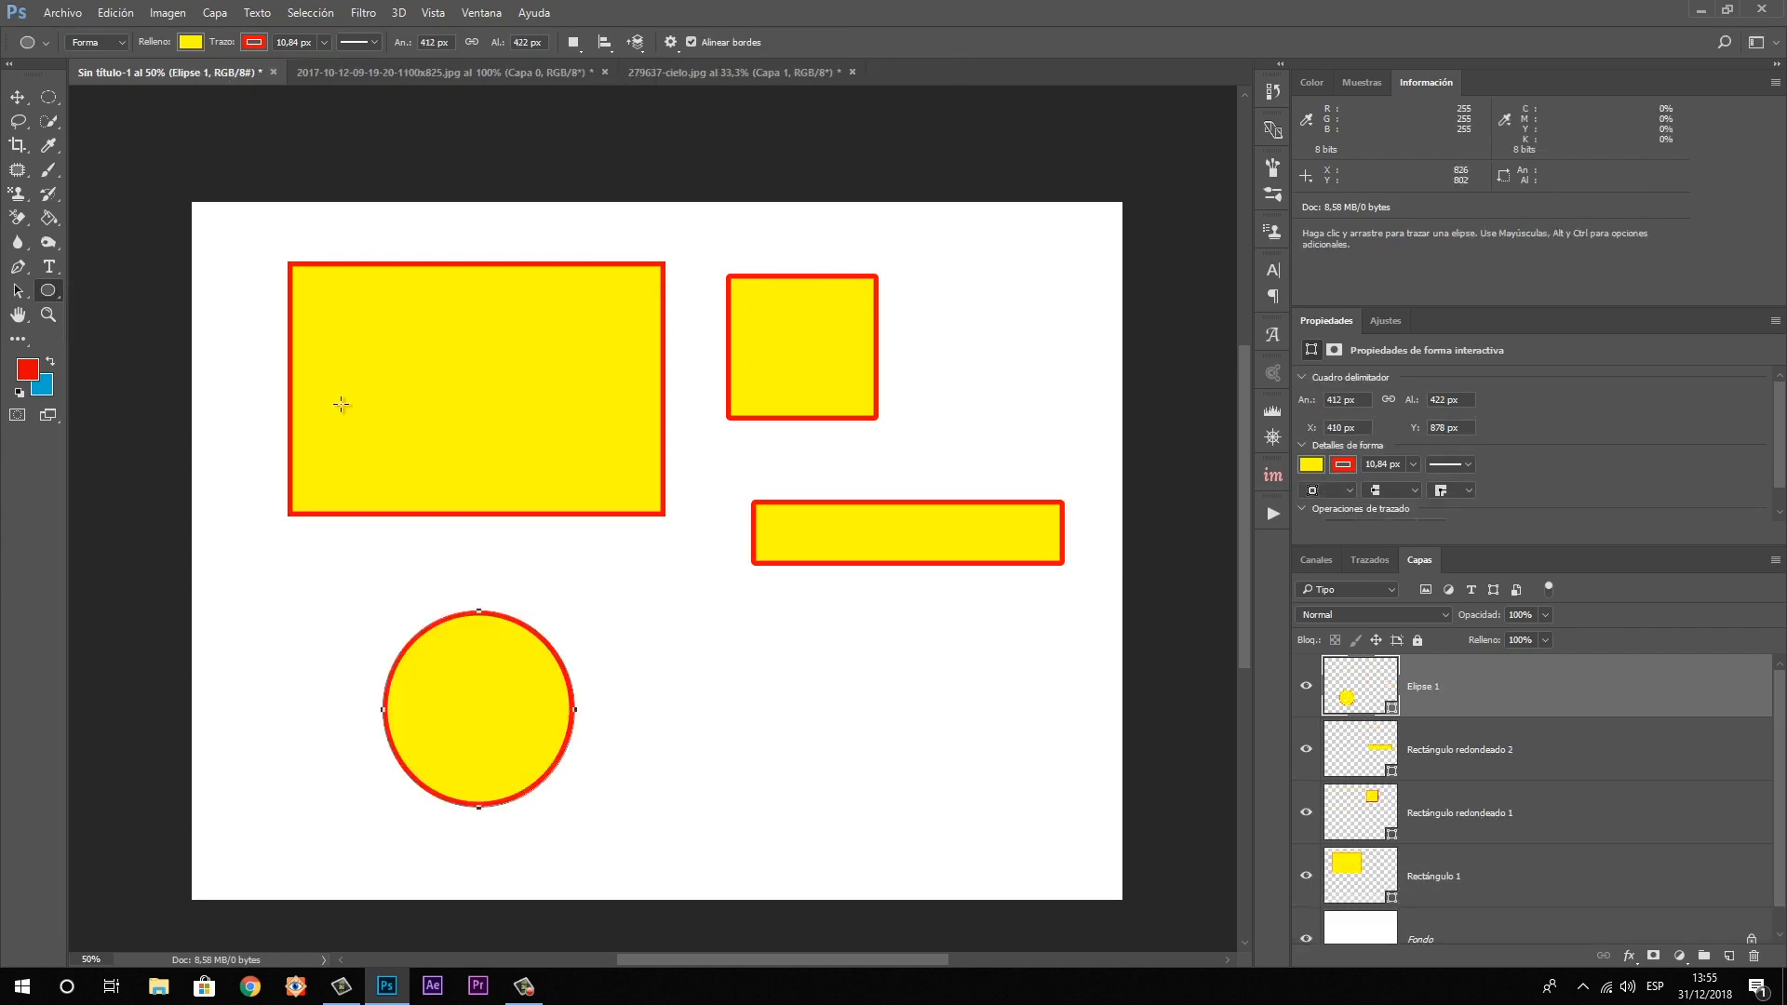
Draw a five-sided polygon about 638 by 632 px to the right of the circle
right_click(53, 294)
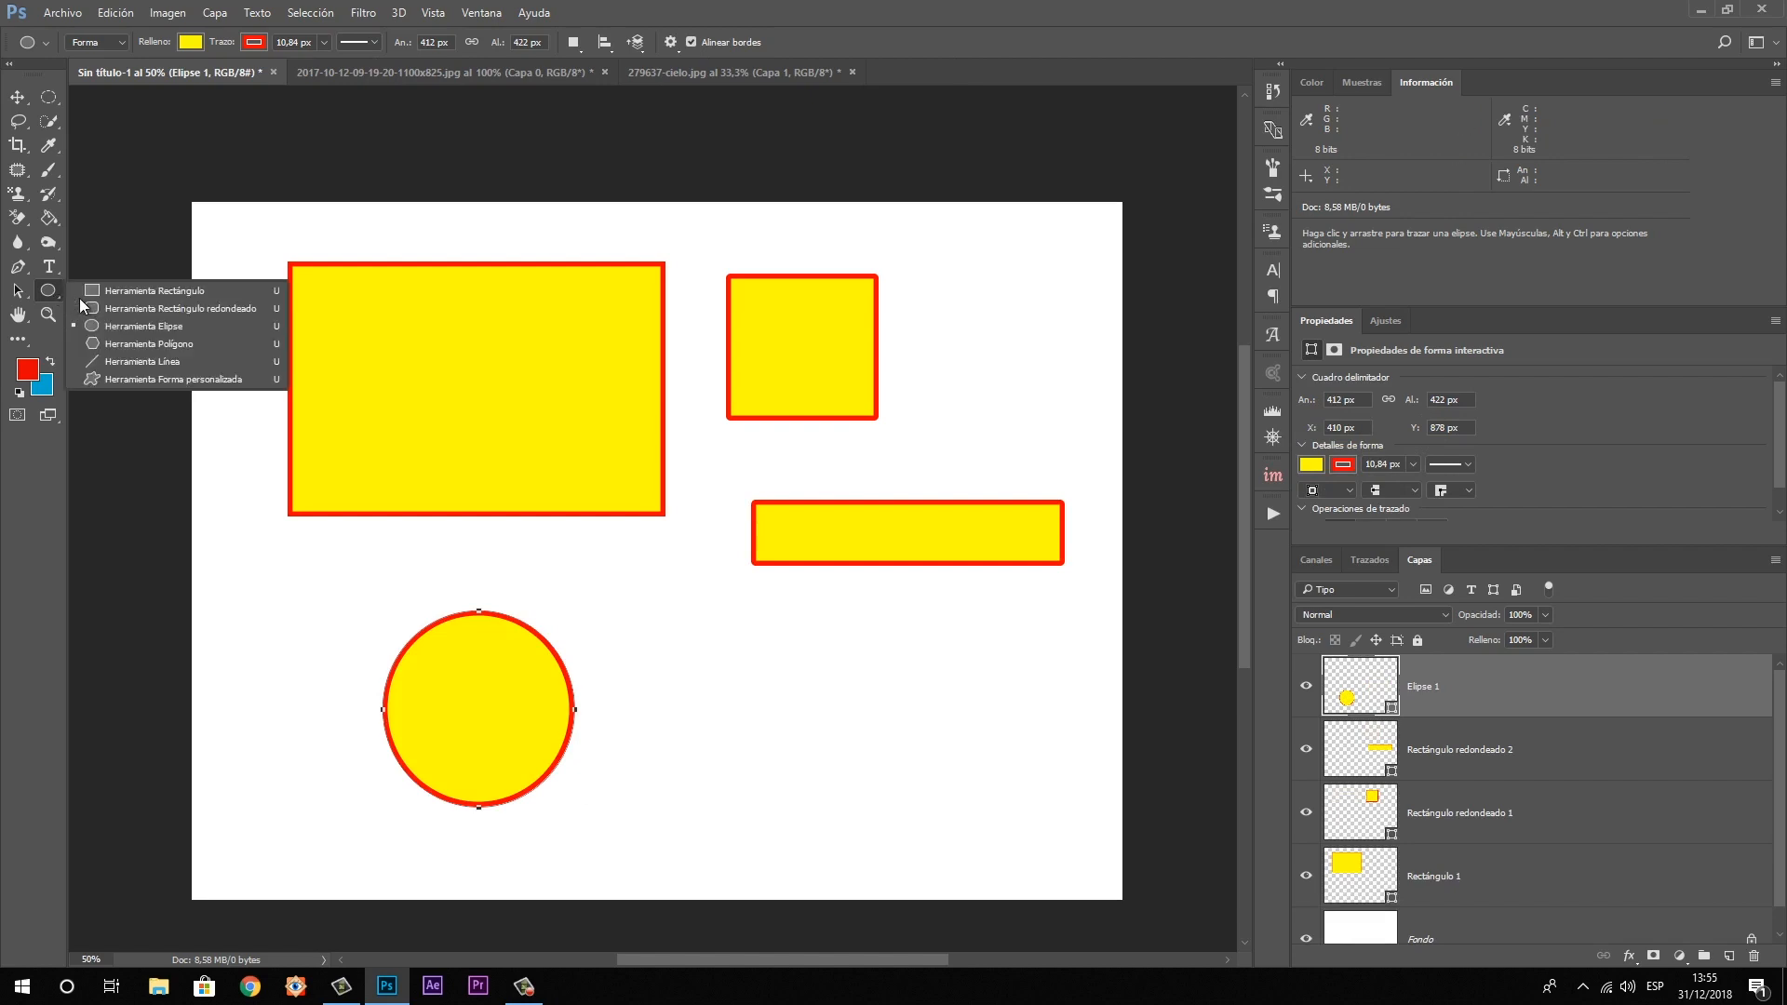
left_click(157, 342)
left_click_drag(744, 652, 848, 761)
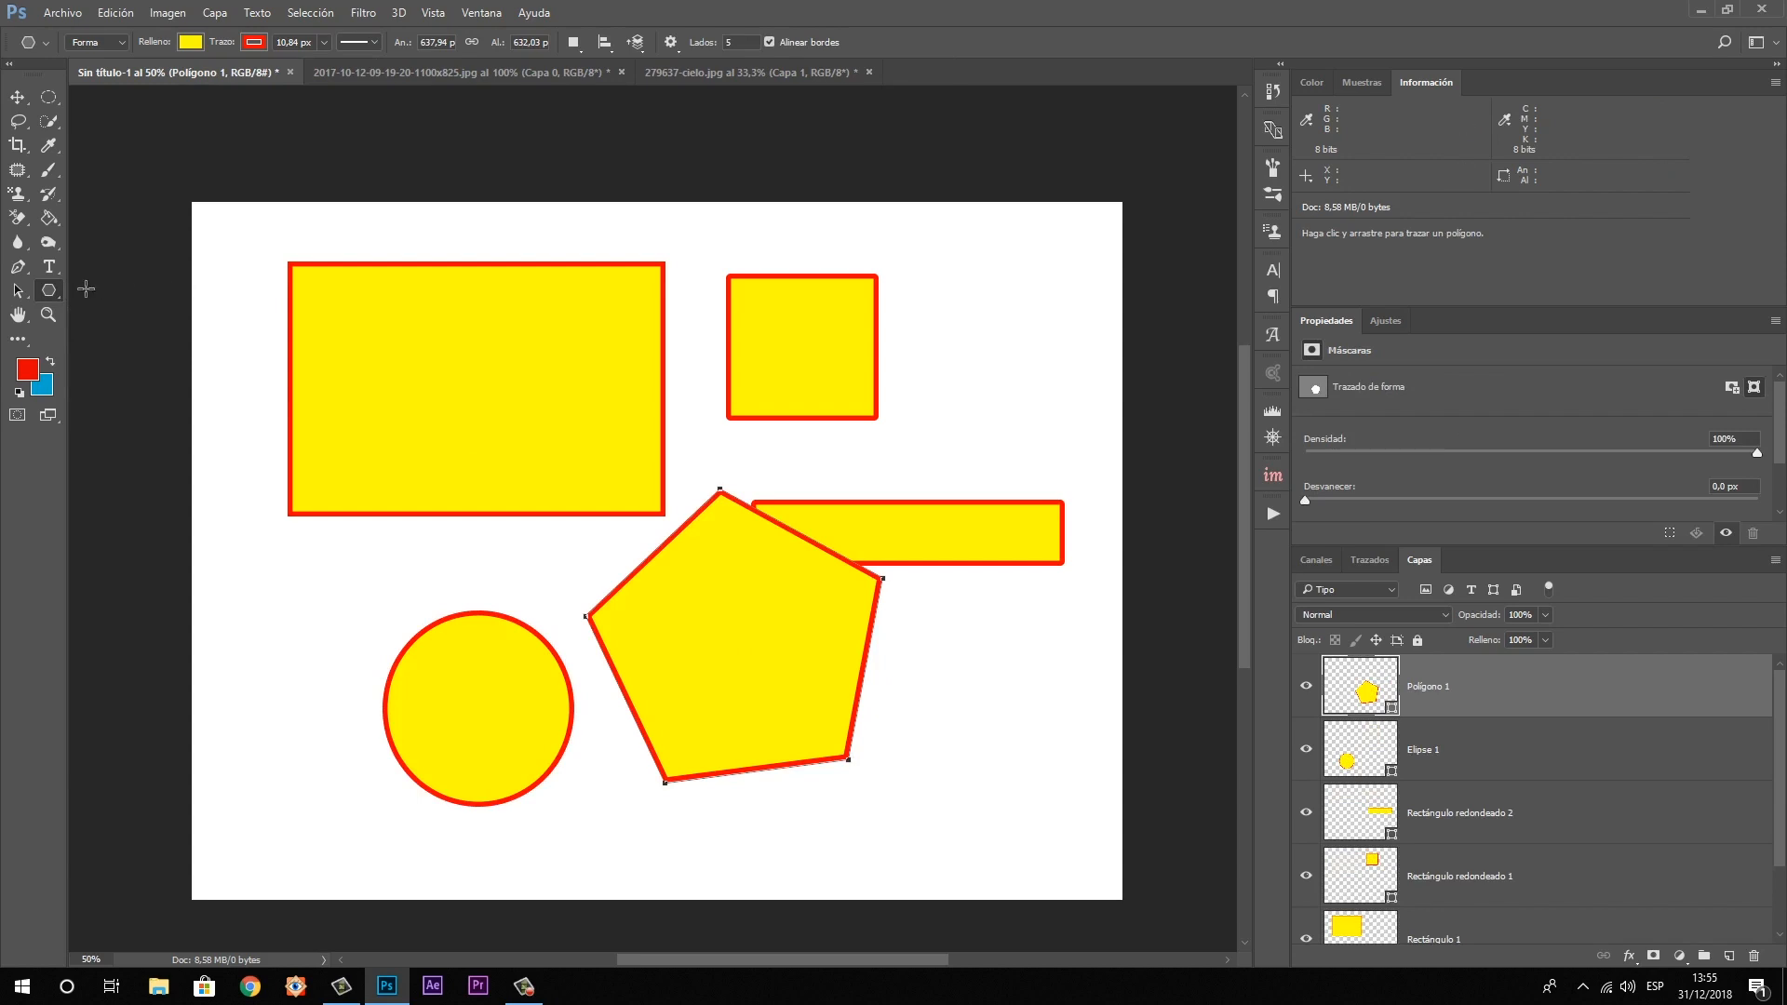
Draw a nearly horizontal line about 1510 px long above the rectangles, near the canvas's top edge
right_click(57, 292)
left_click(165, 361)
left_click_drag(267, 233, 970, 225)
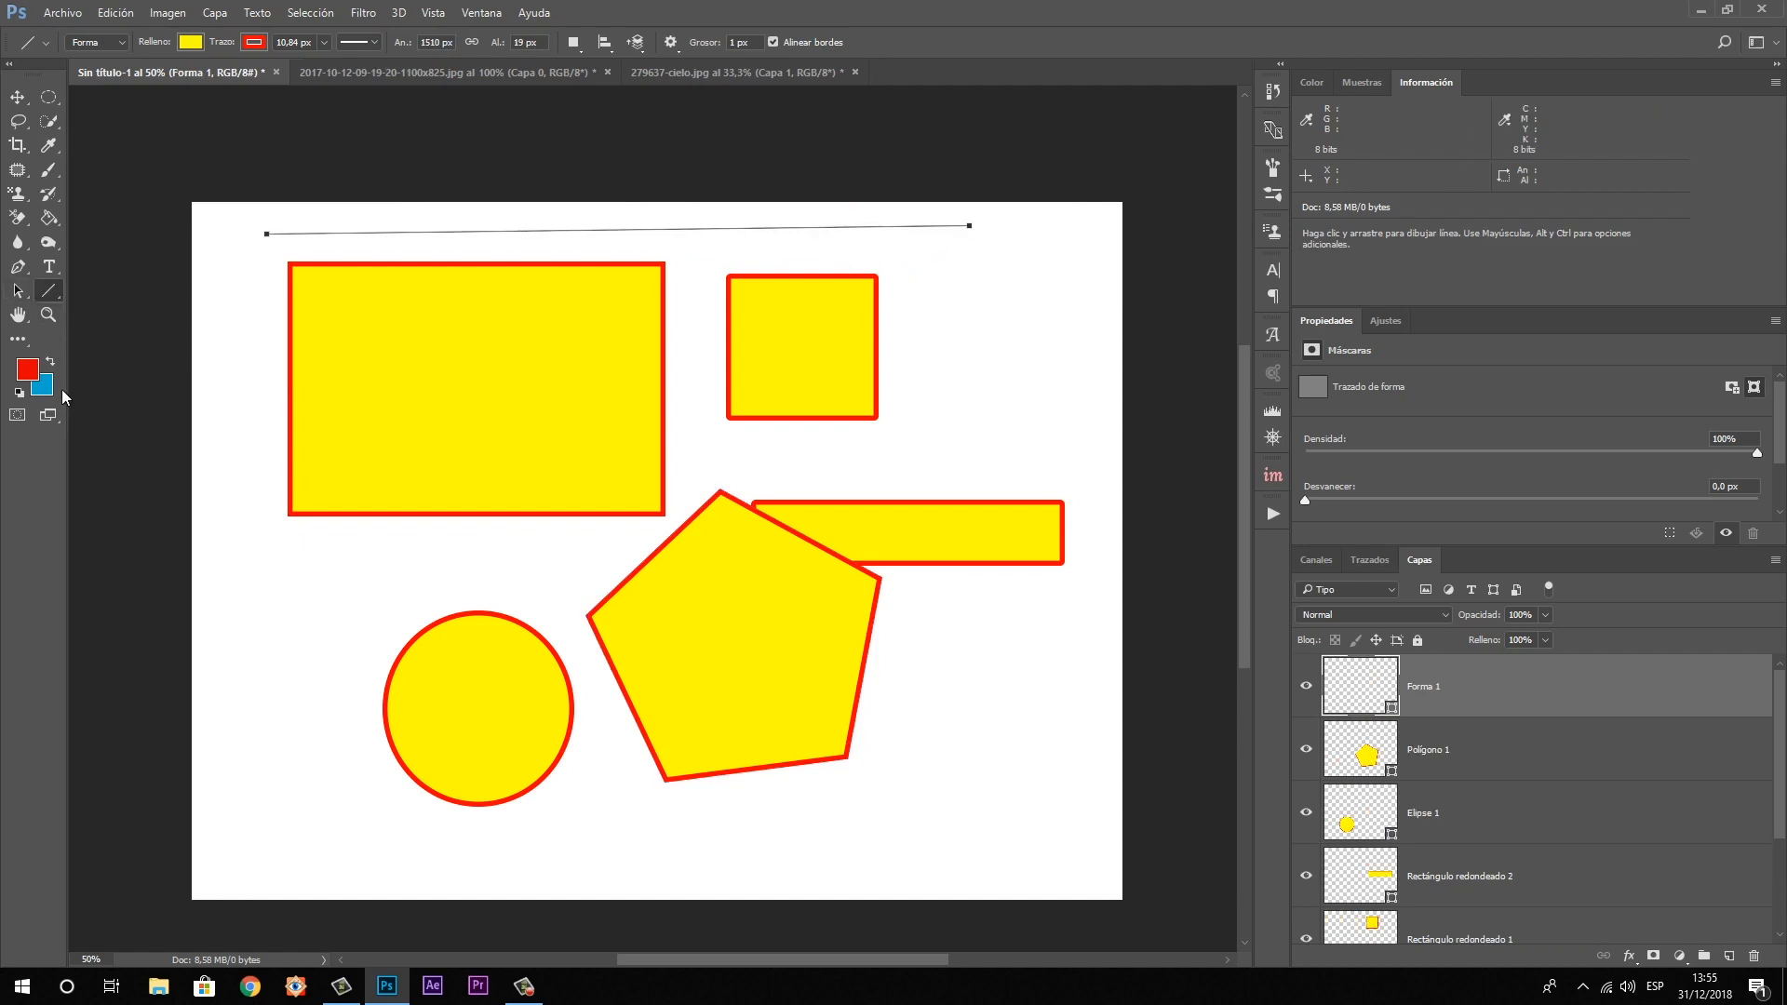
Draw a sun-shaped custom shape about 232 by 210 px above and to the left of the circle
right_click(56, 290)
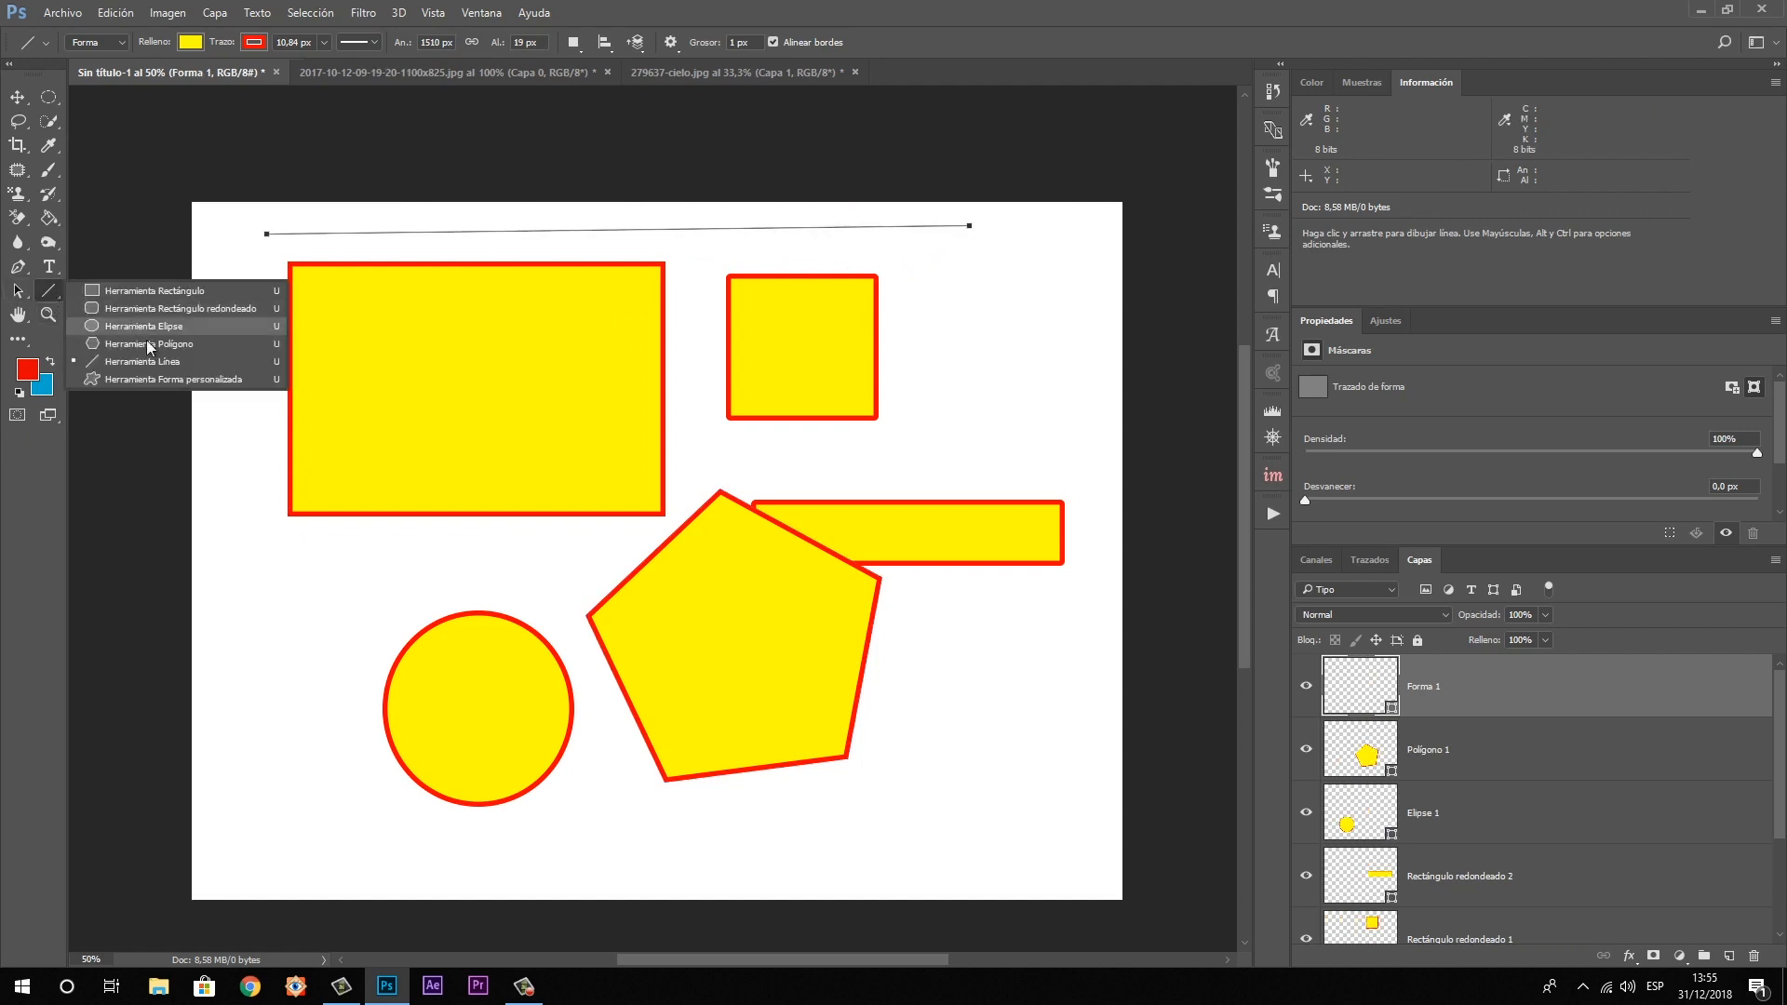
left_click(181, 380)
left_click_drag(289, 673, 396, 577)
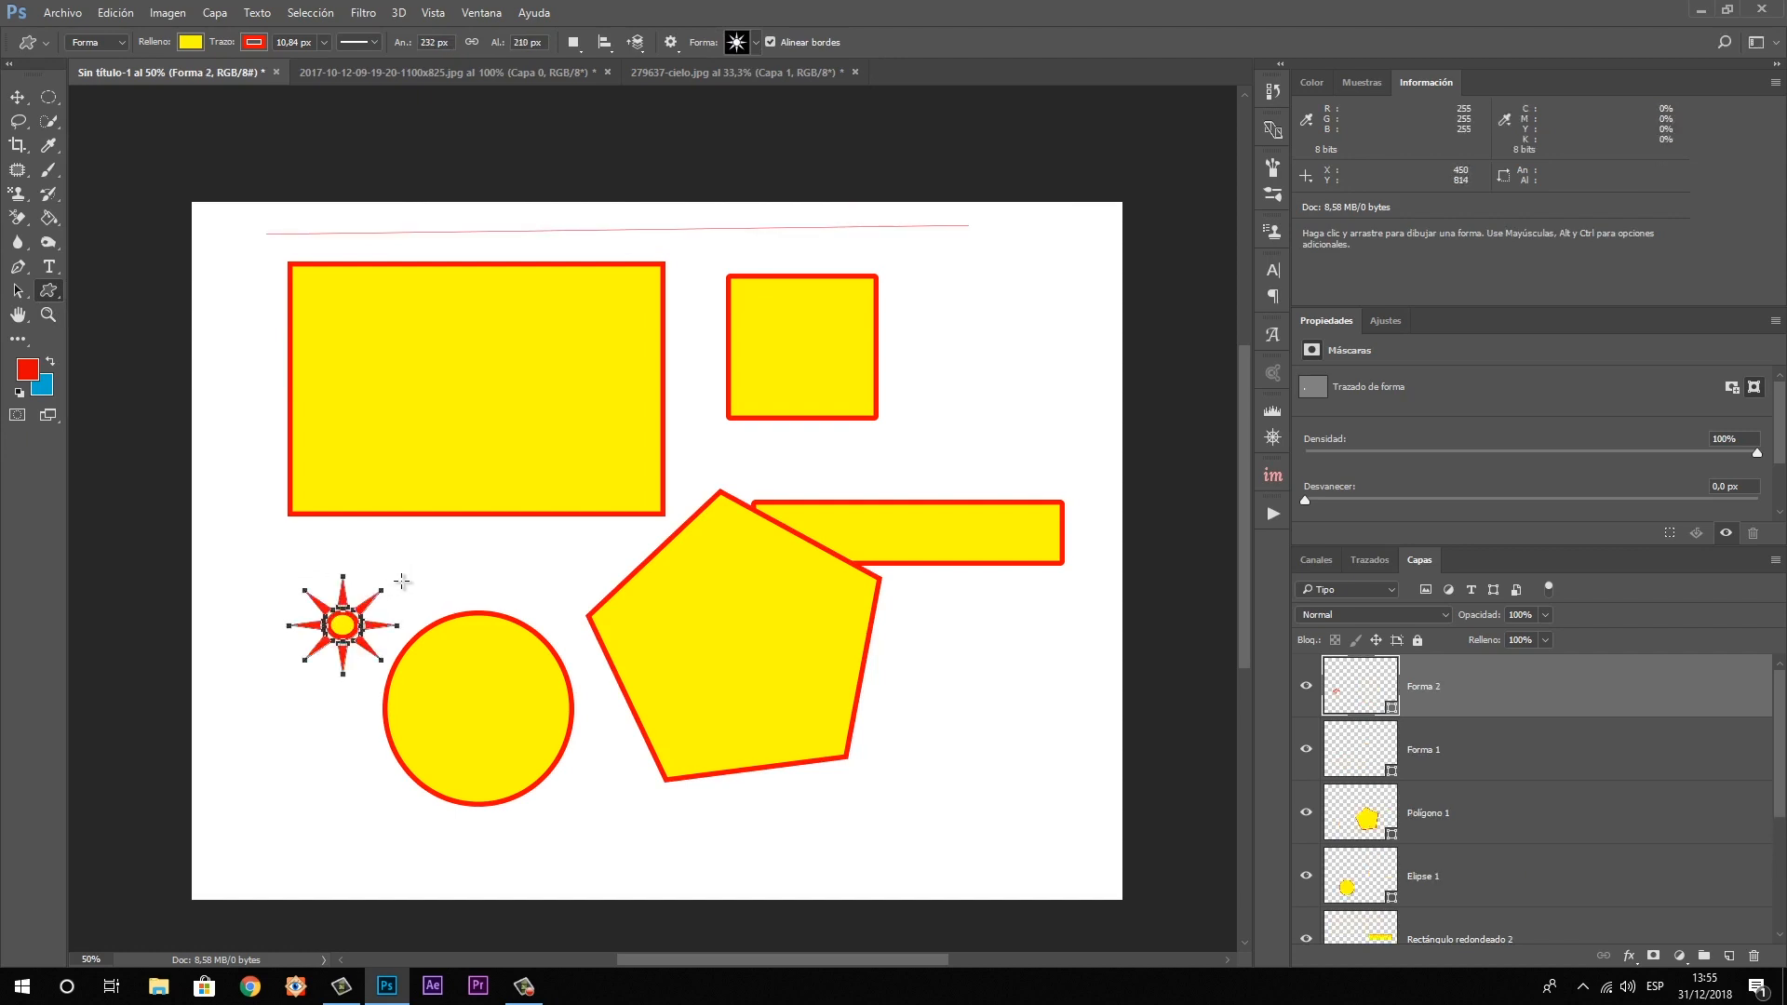
Draw a flower custom shape about 278 by 226 px to the right of the small rounded rectangle
left_click(755, 42)
scroll(812, 110, "down", 2)
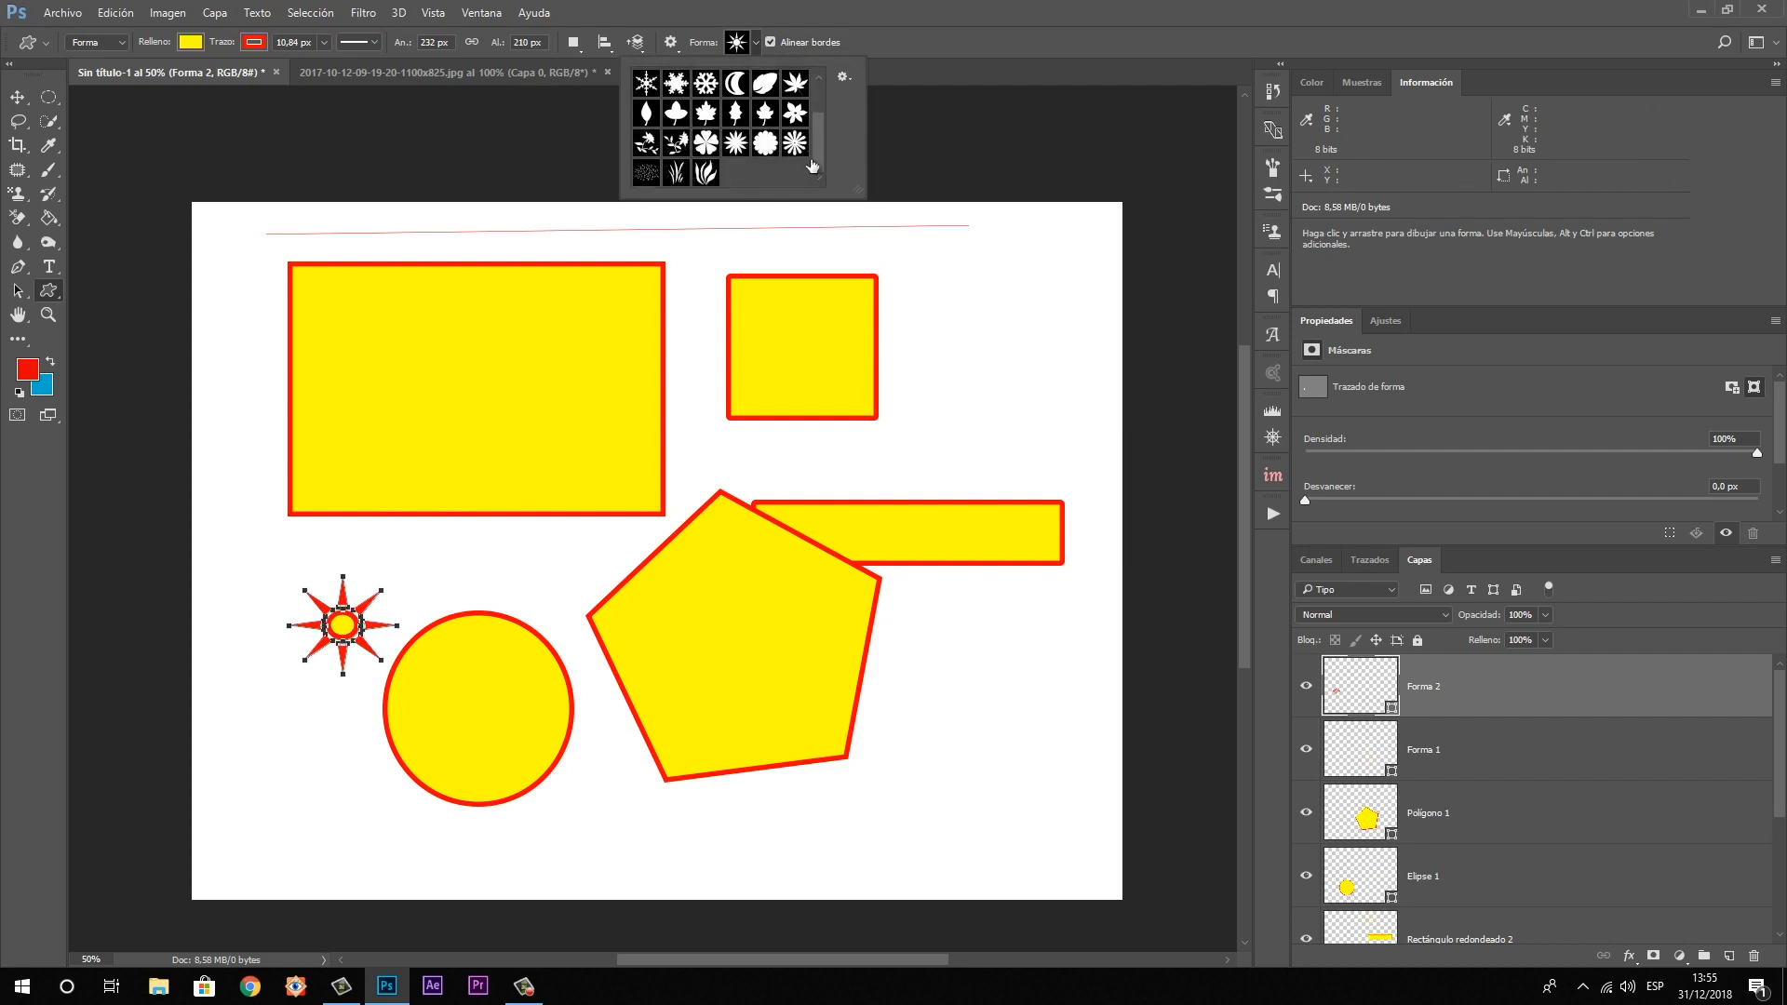
left_click(795, 112)
left_click_drag(951, 291, 1081, 393)
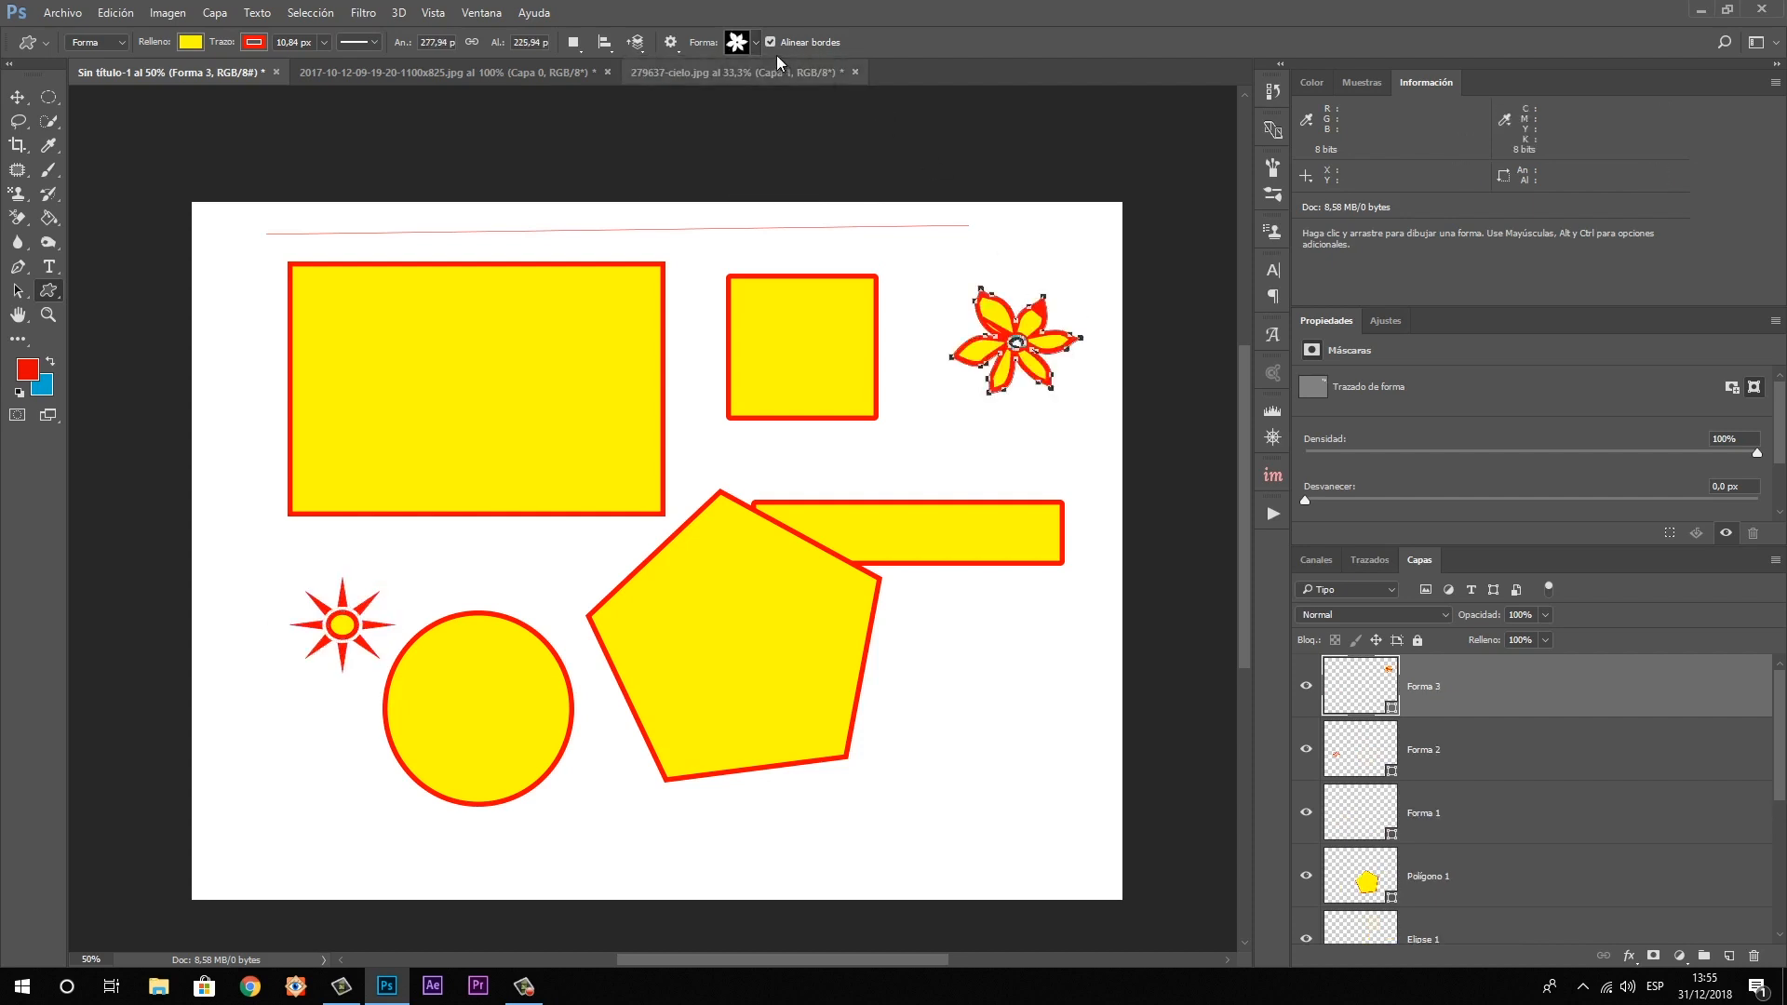
Draw a grass custom shape about 198 by 262 px near the canvas's lower-right corner
left_click(755, 41)
double_click(705, 172)
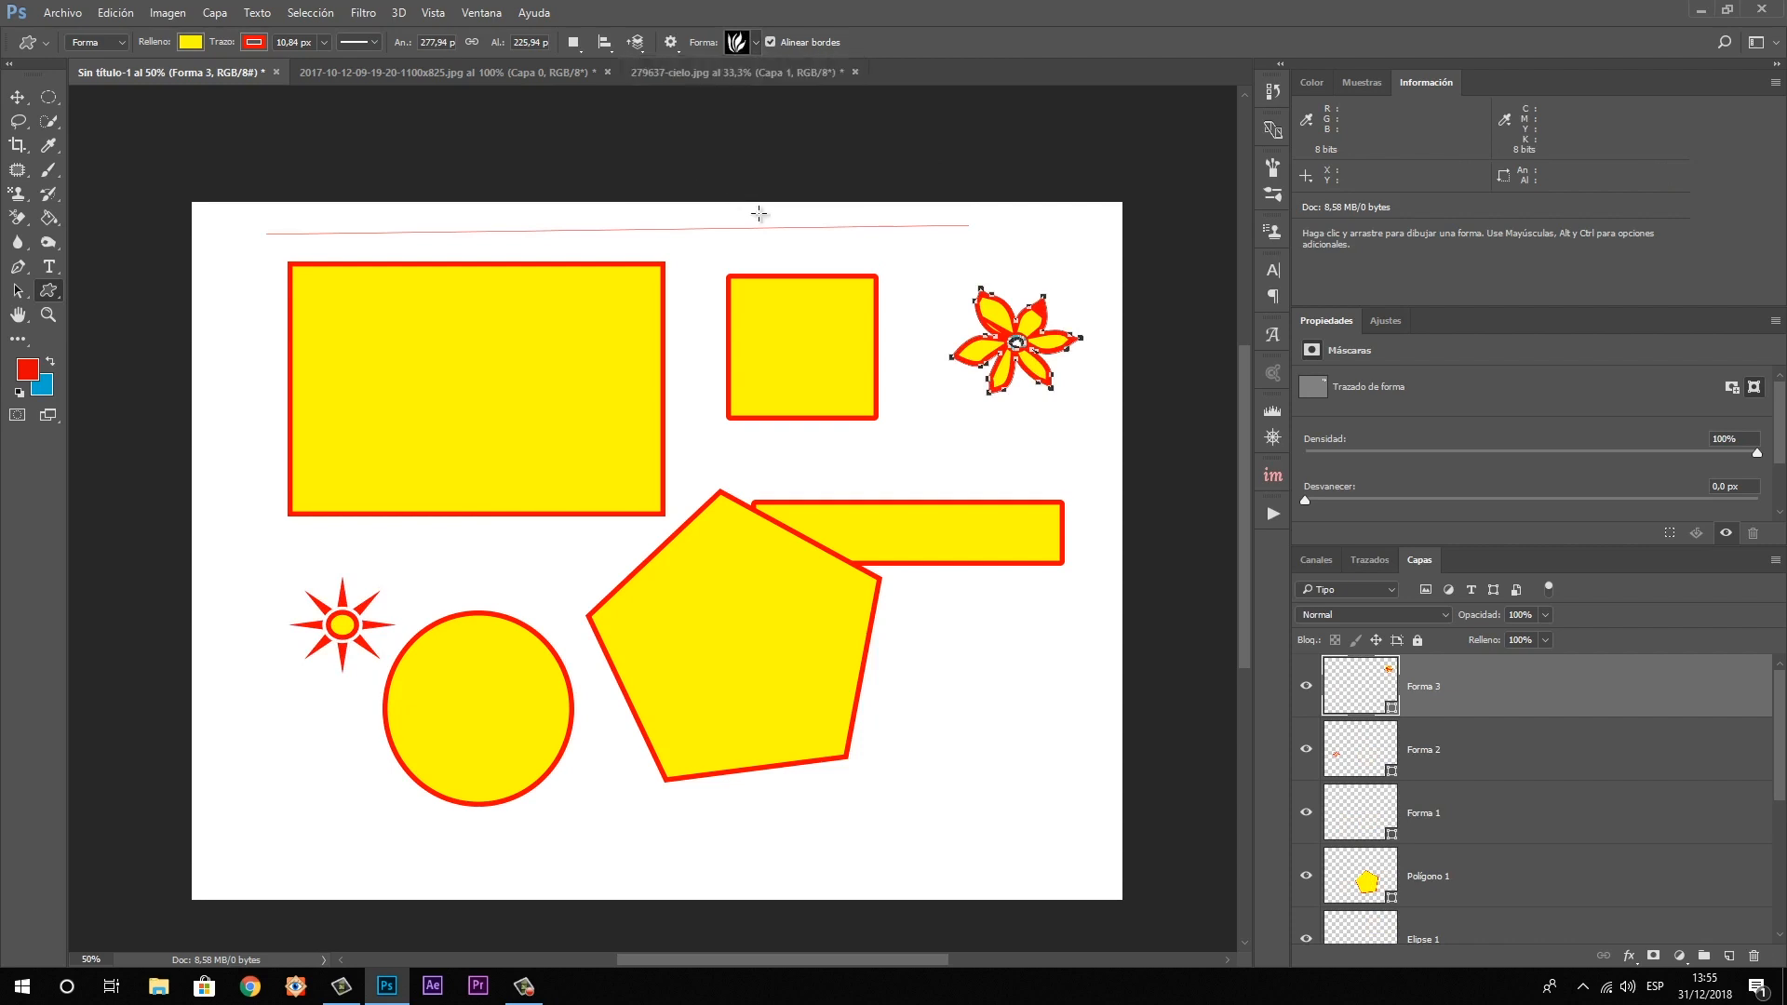
left_click_drag(945, 740, 1026, 848)
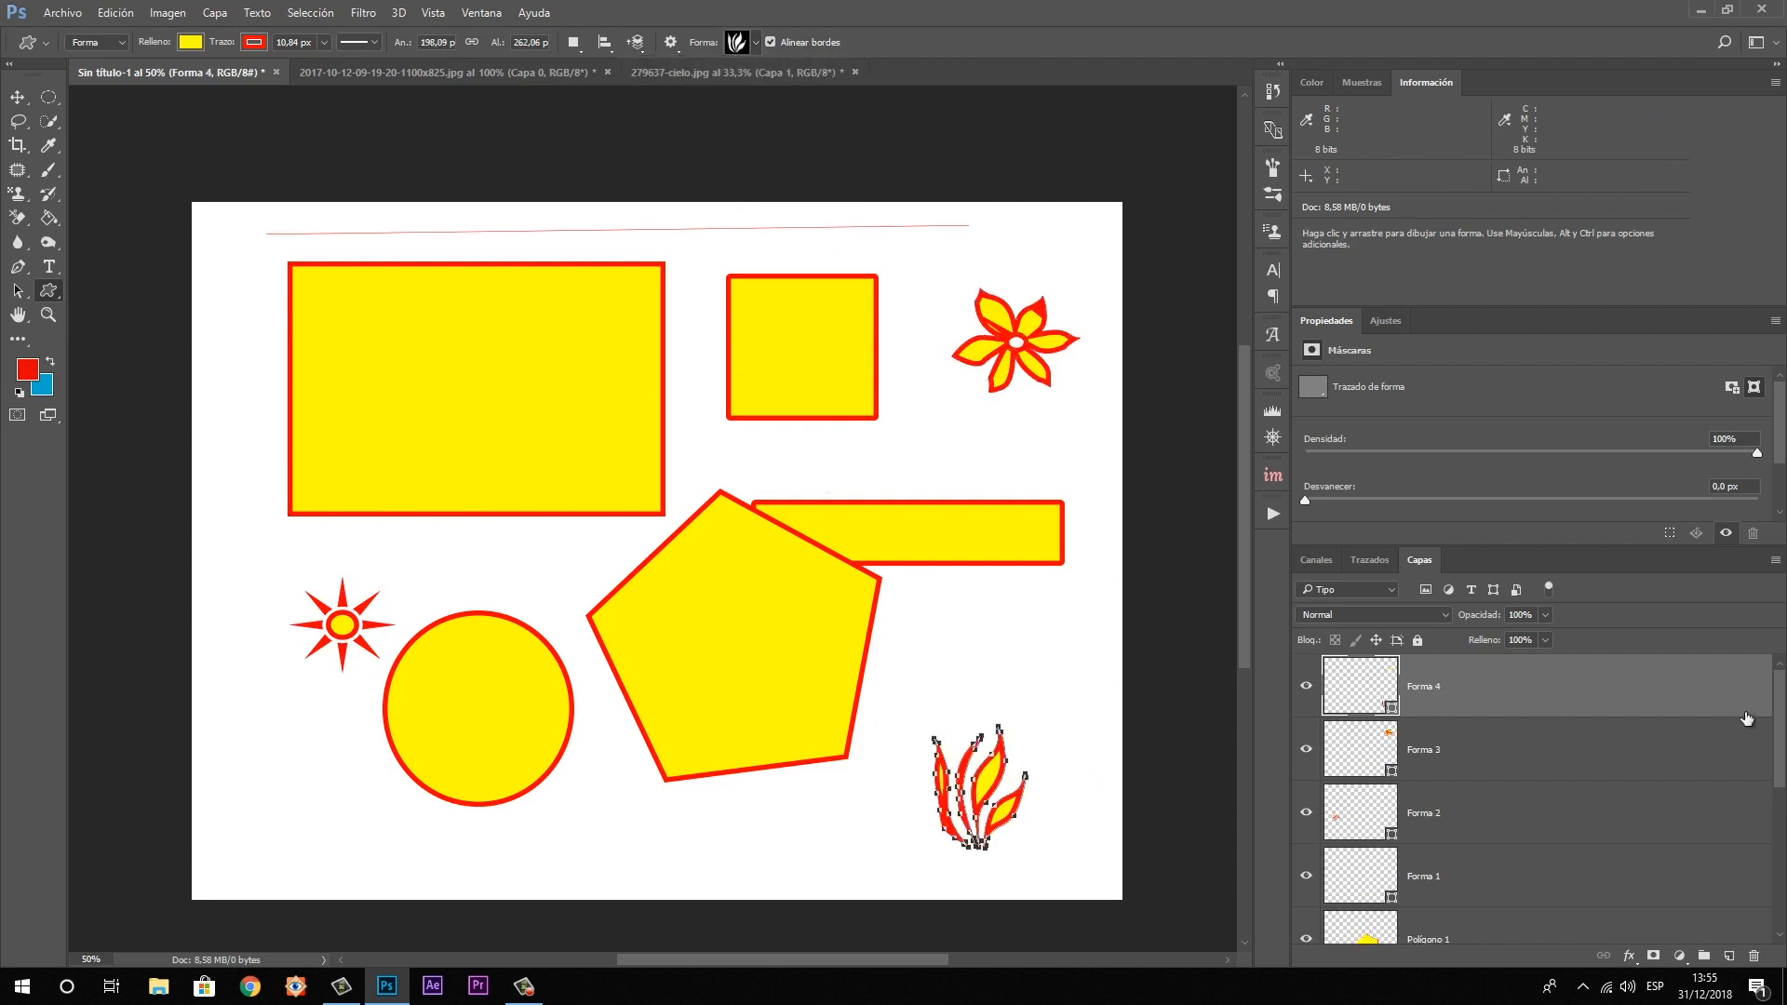
Examine the shape paths of the wide rounded rectangle and the large rectangle
left_click_drag(1781, 724, 1780, 874)
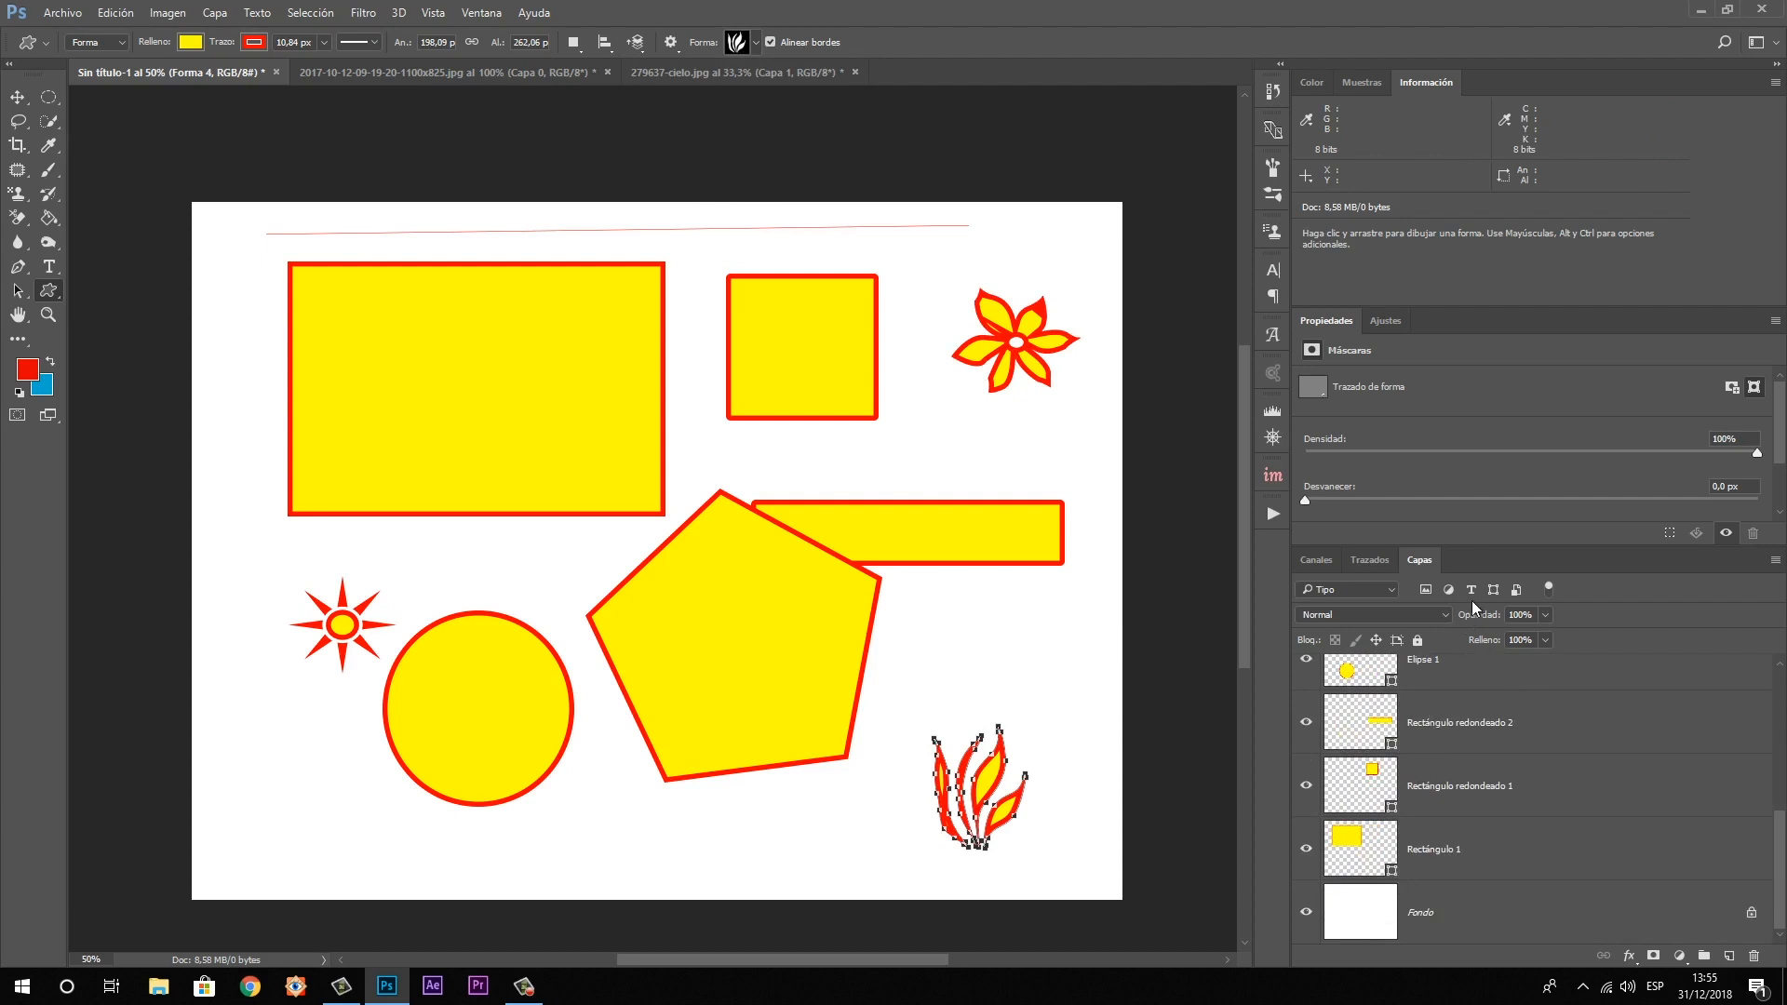
left_click(1370, 560)
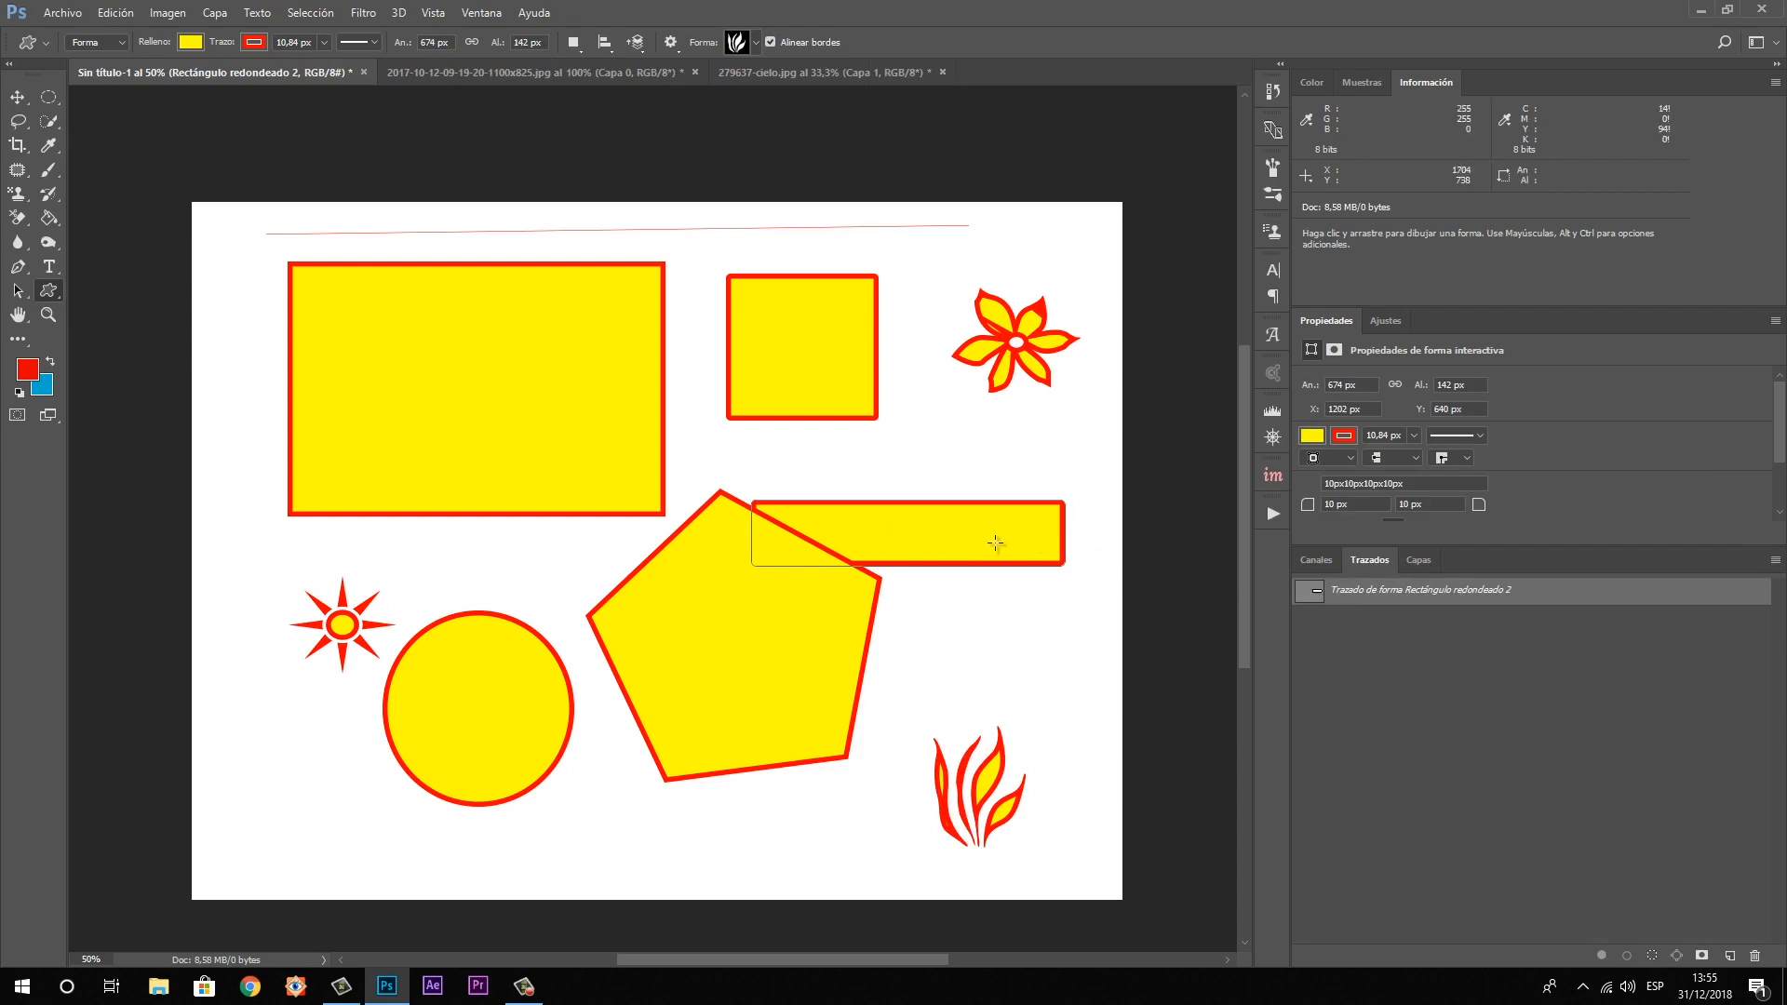
left_click(1418, 560)
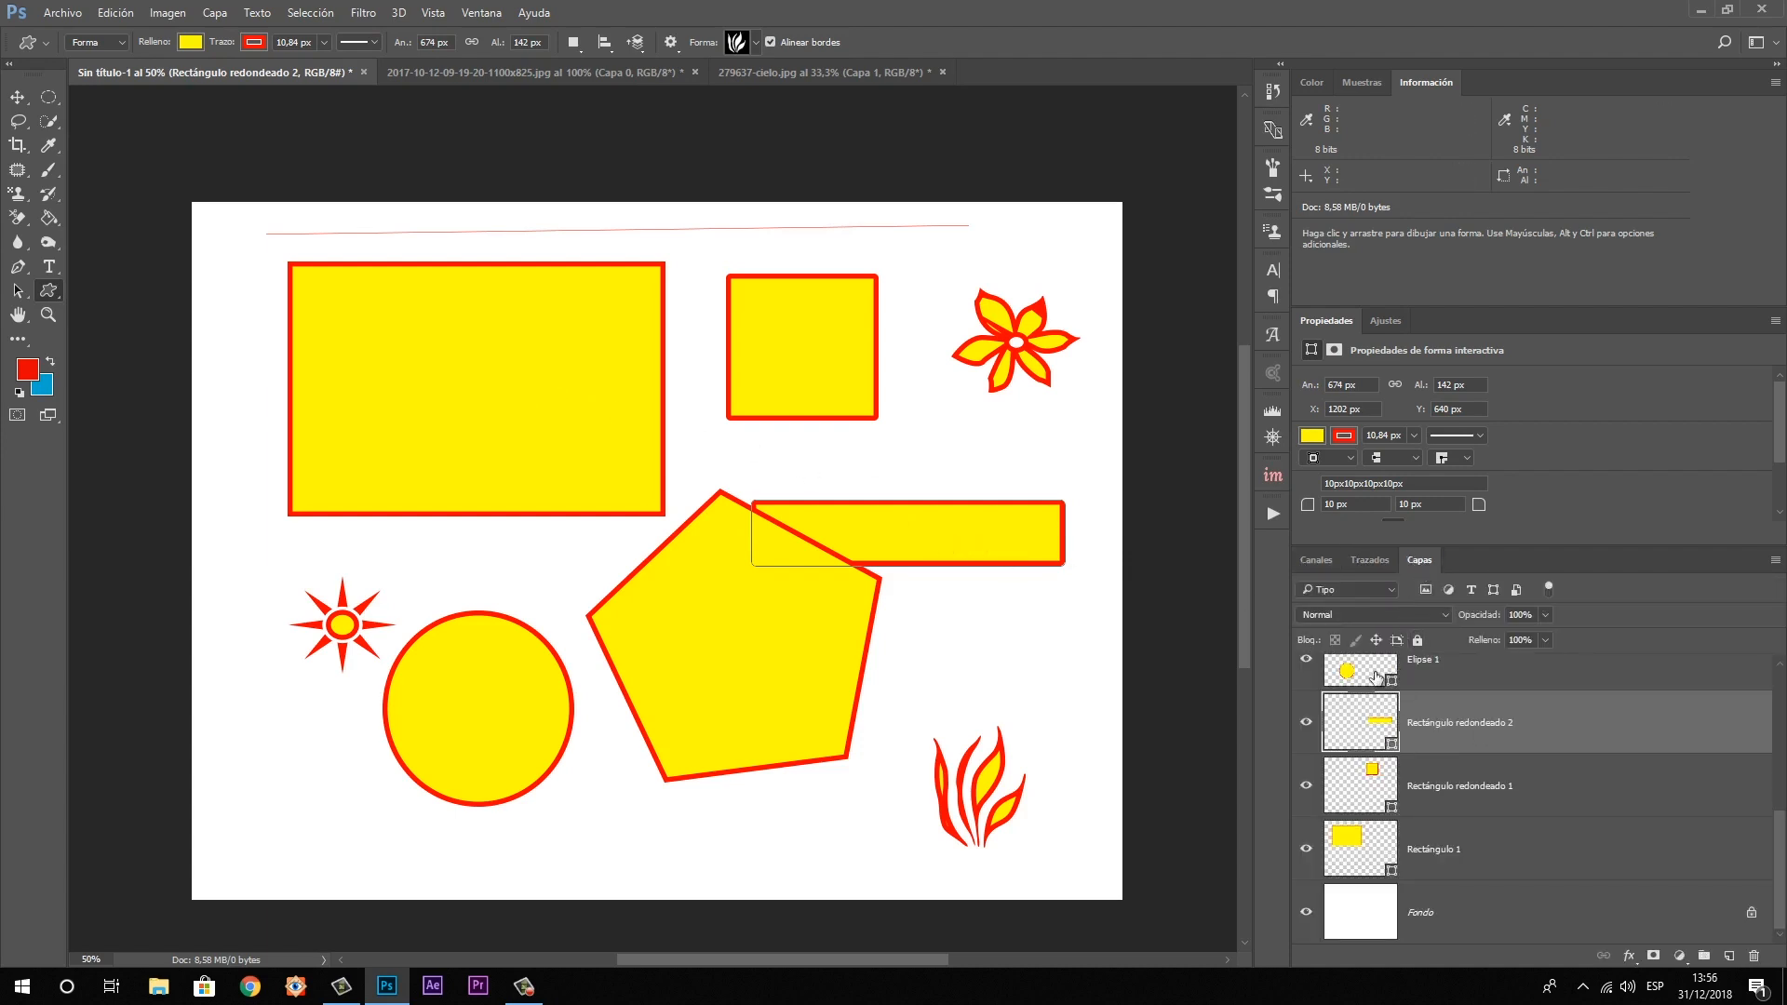
left_click(1500, 848)
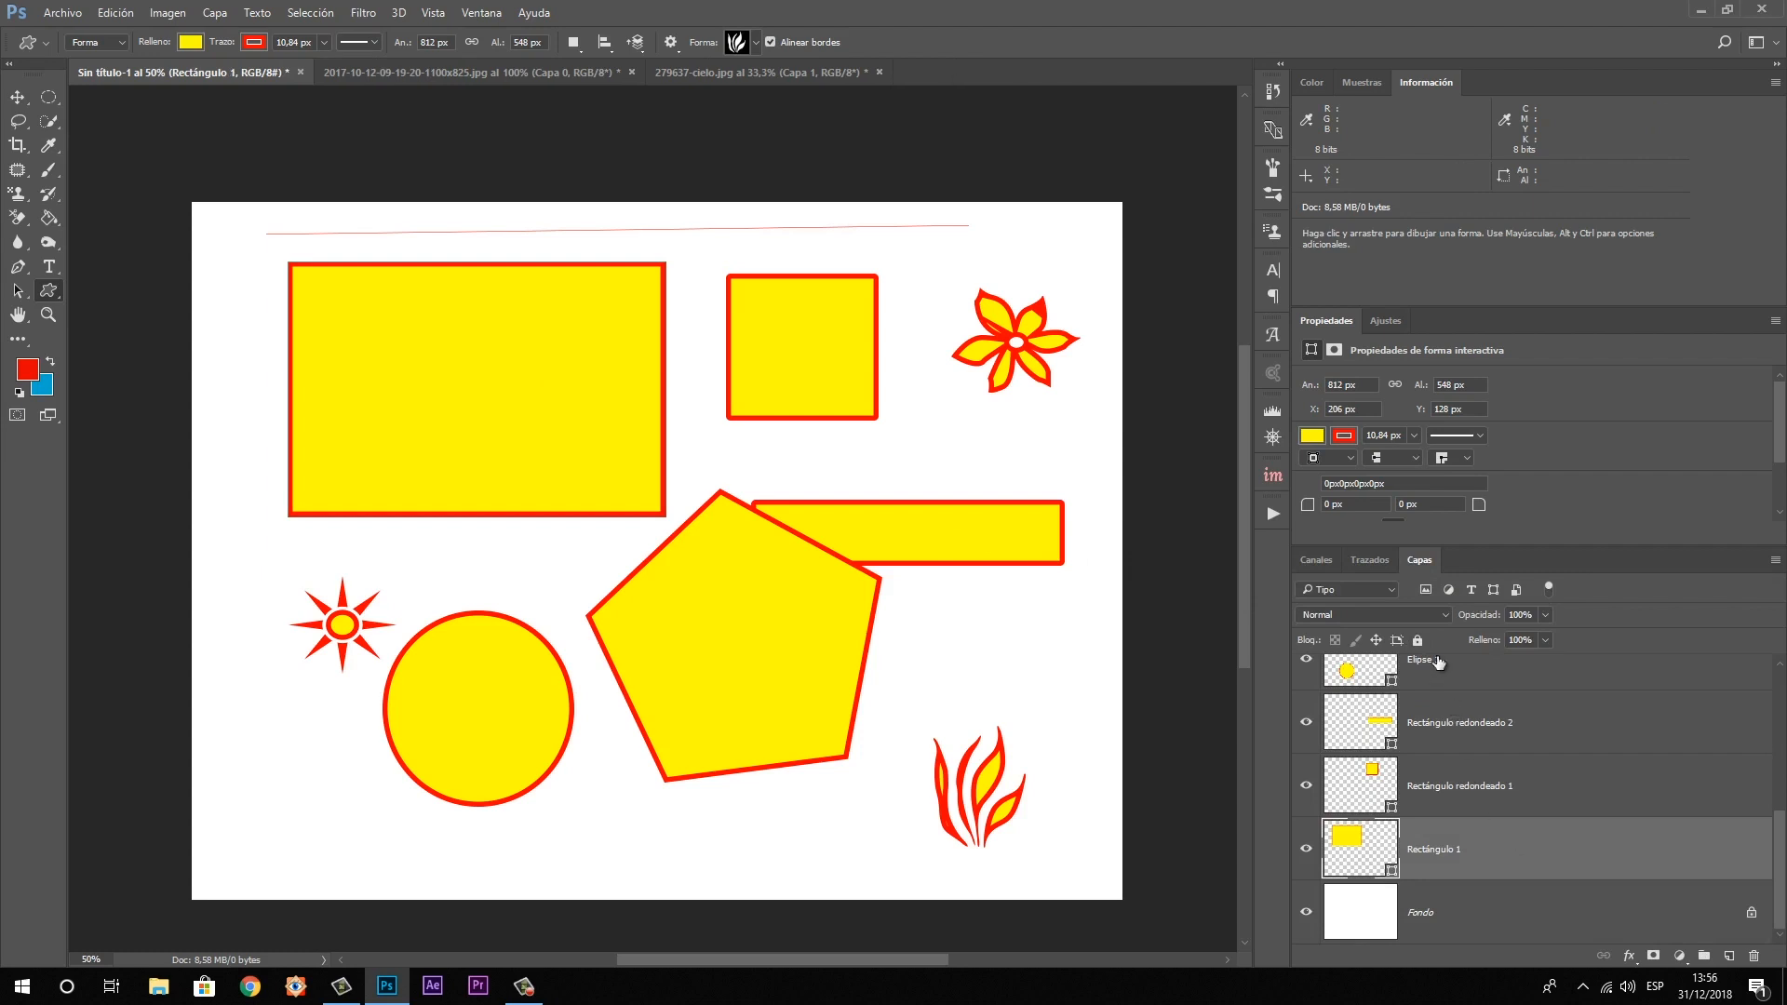
left_click(1381, 558)
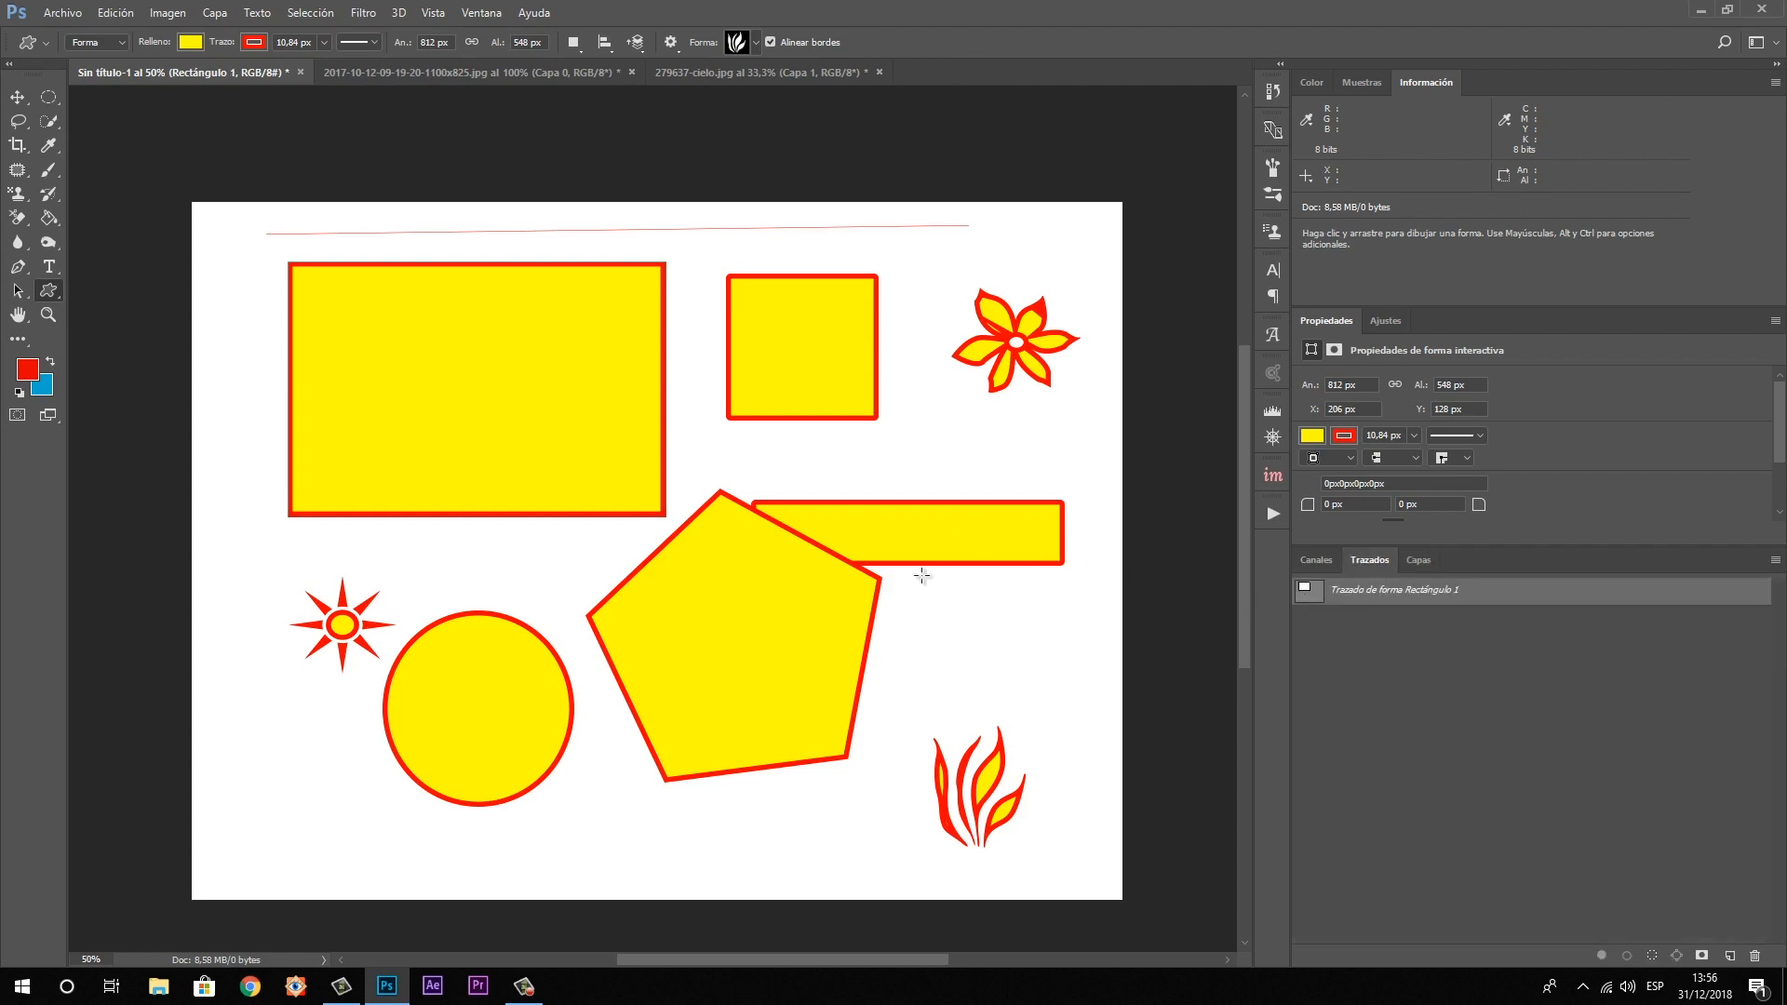
left_click(1431, 562)
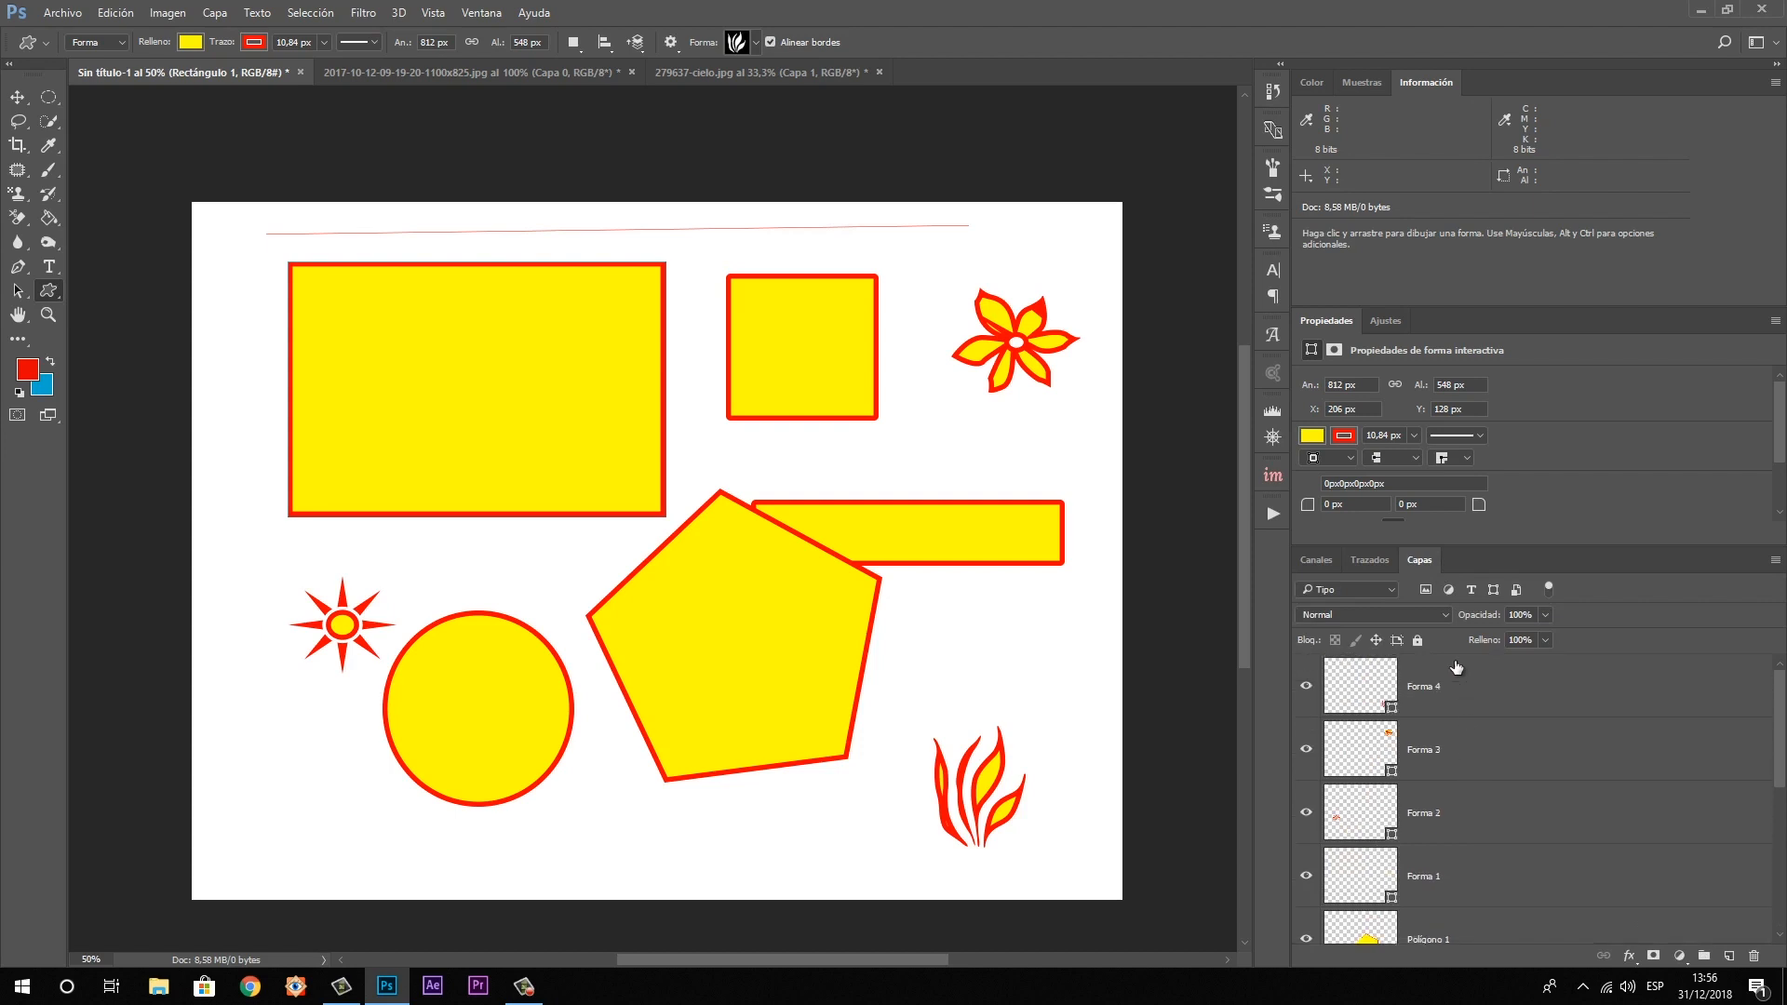
Select all shape layers from Forma 4 down to Rectángulo 1, view their paths, and delete the layers
left_click(1456, 682)
scroll(1503, 745, "down", 5)
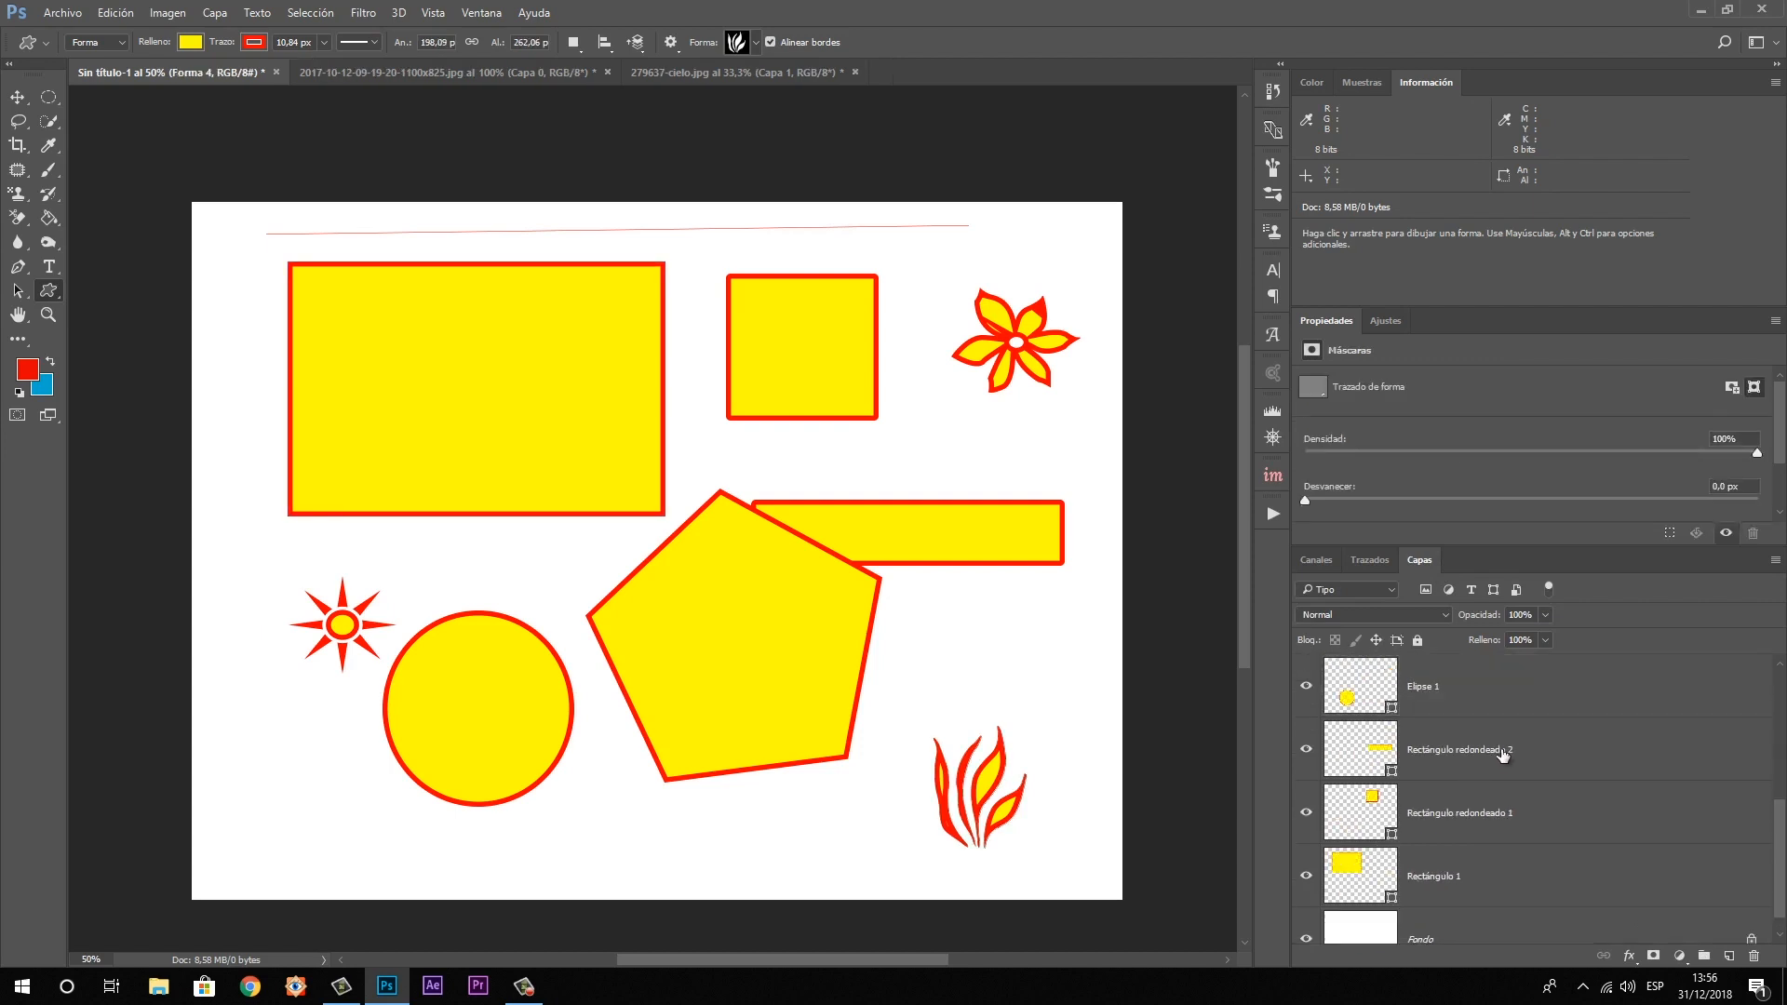
left_click(1508, 857, "shift")
left_click(1385, 560)
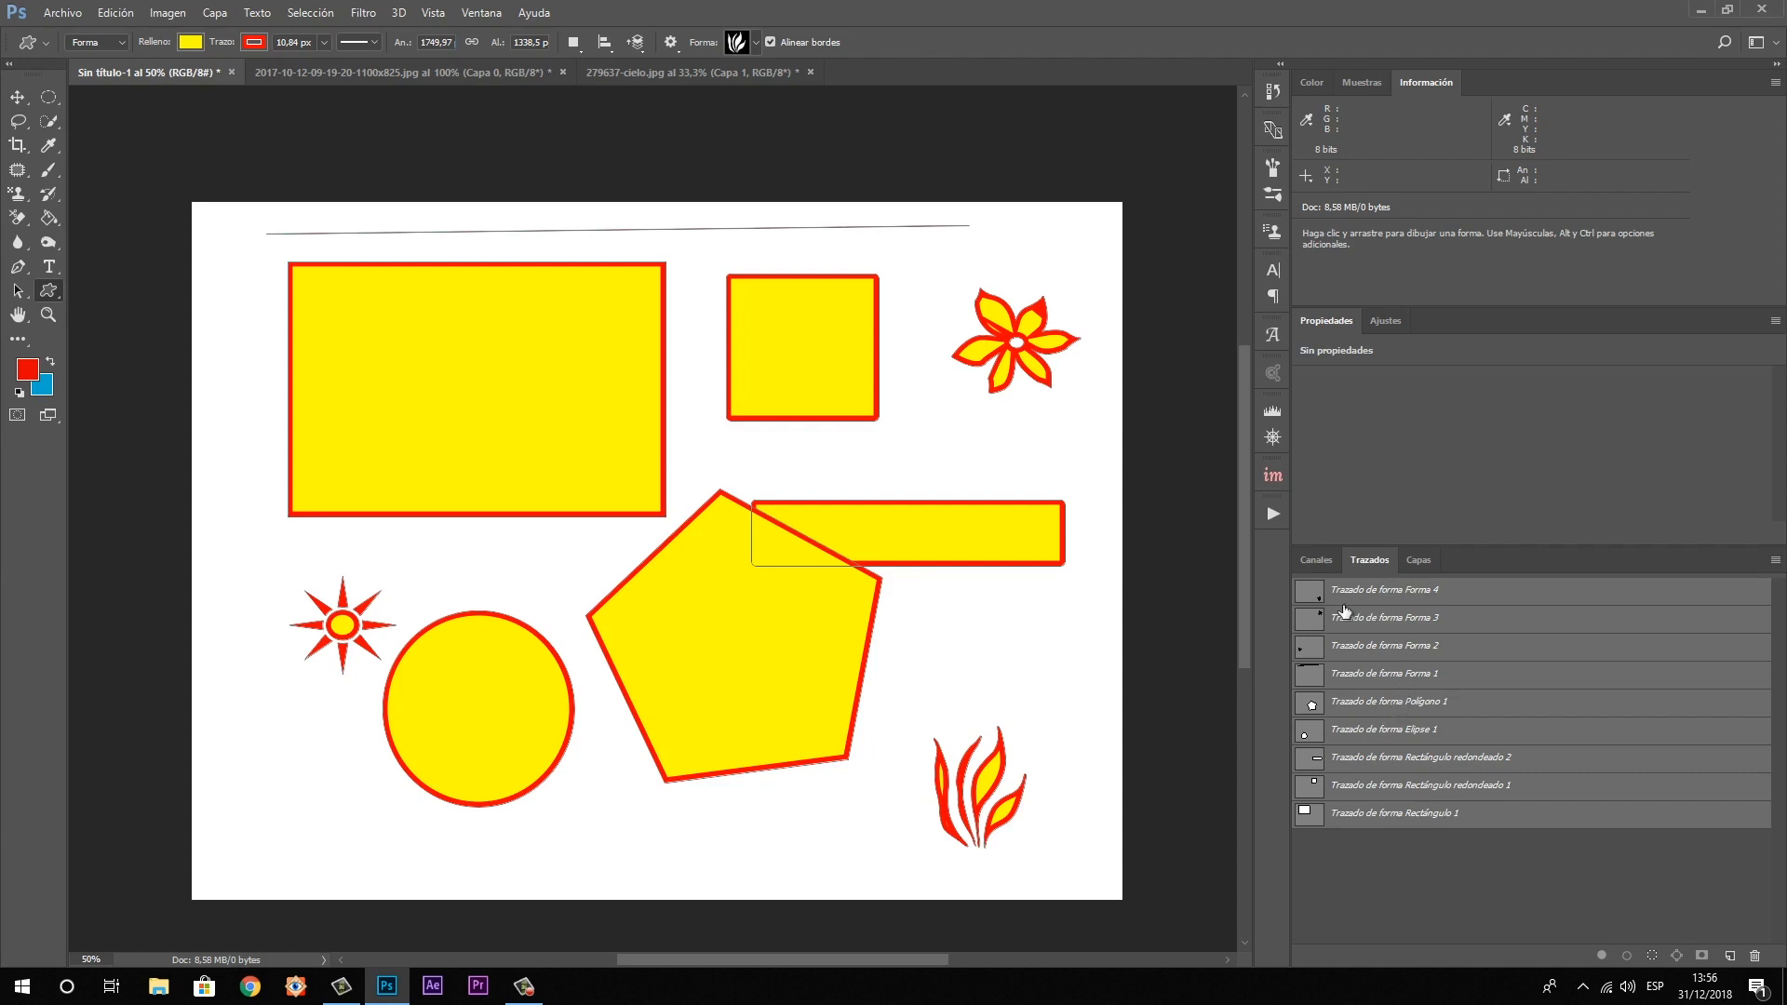
left_click(1419, 560)
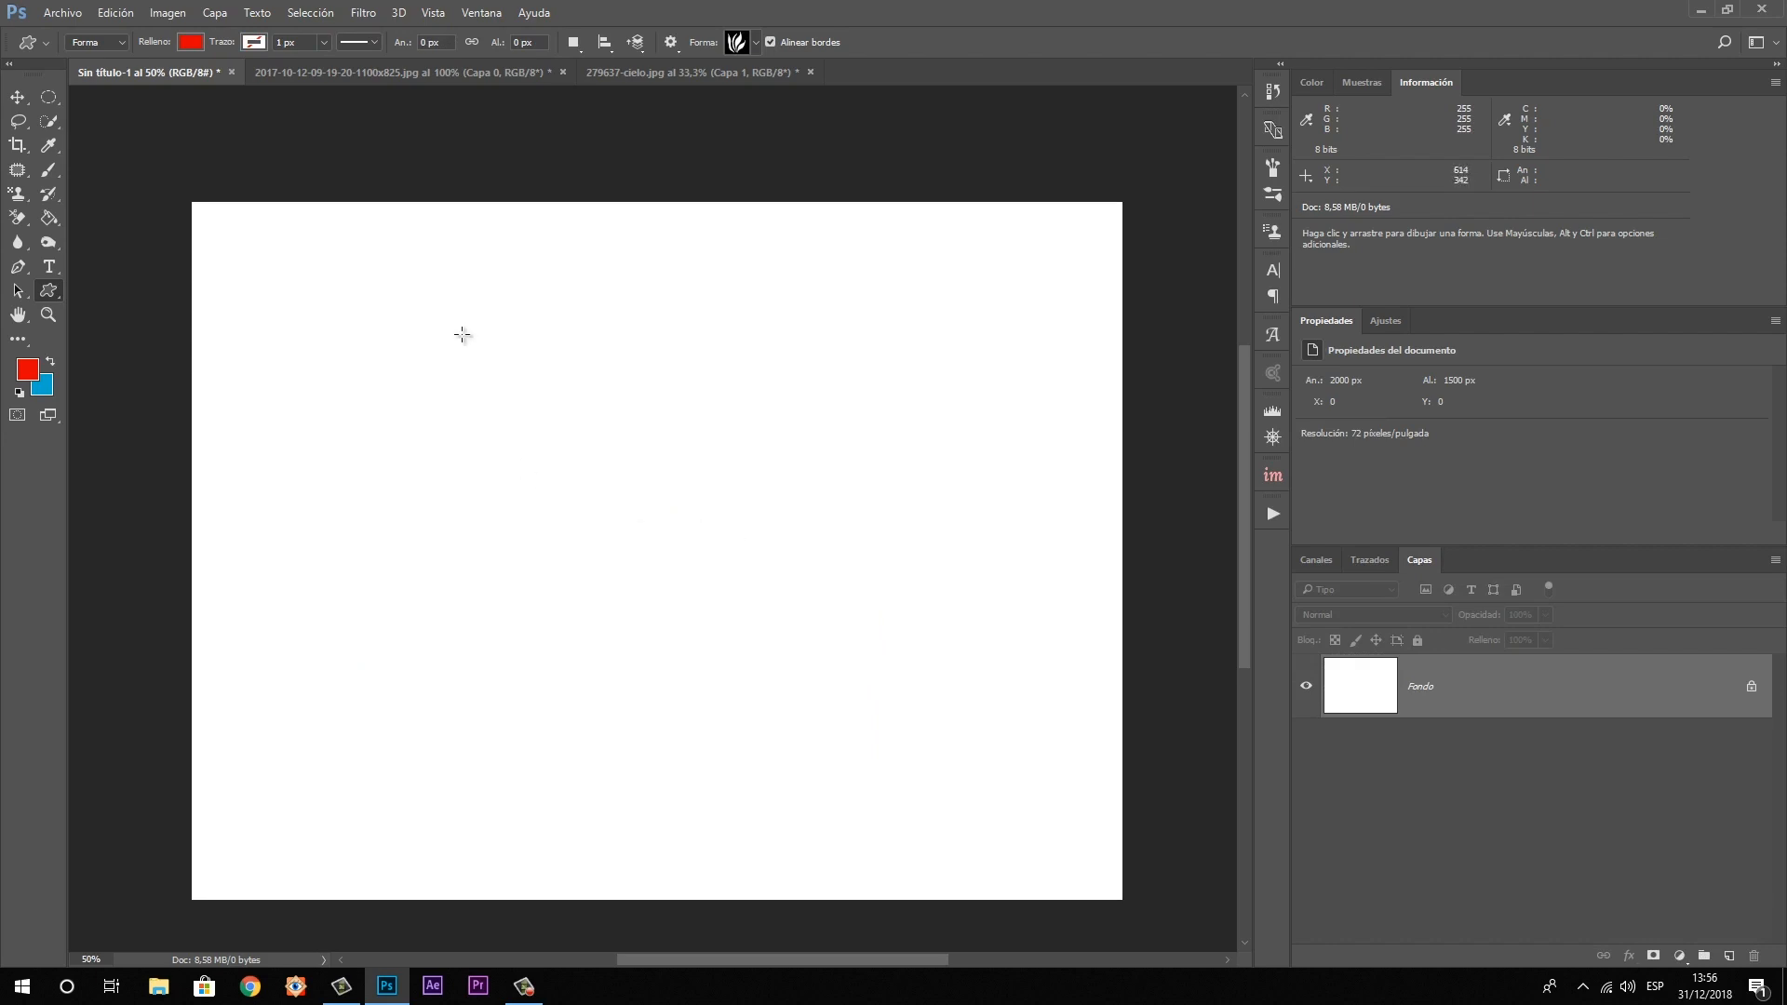
In the mountain photo document, add a new layer and paint a red dot in the sky with a 124 px brush
left_click(352, 75)
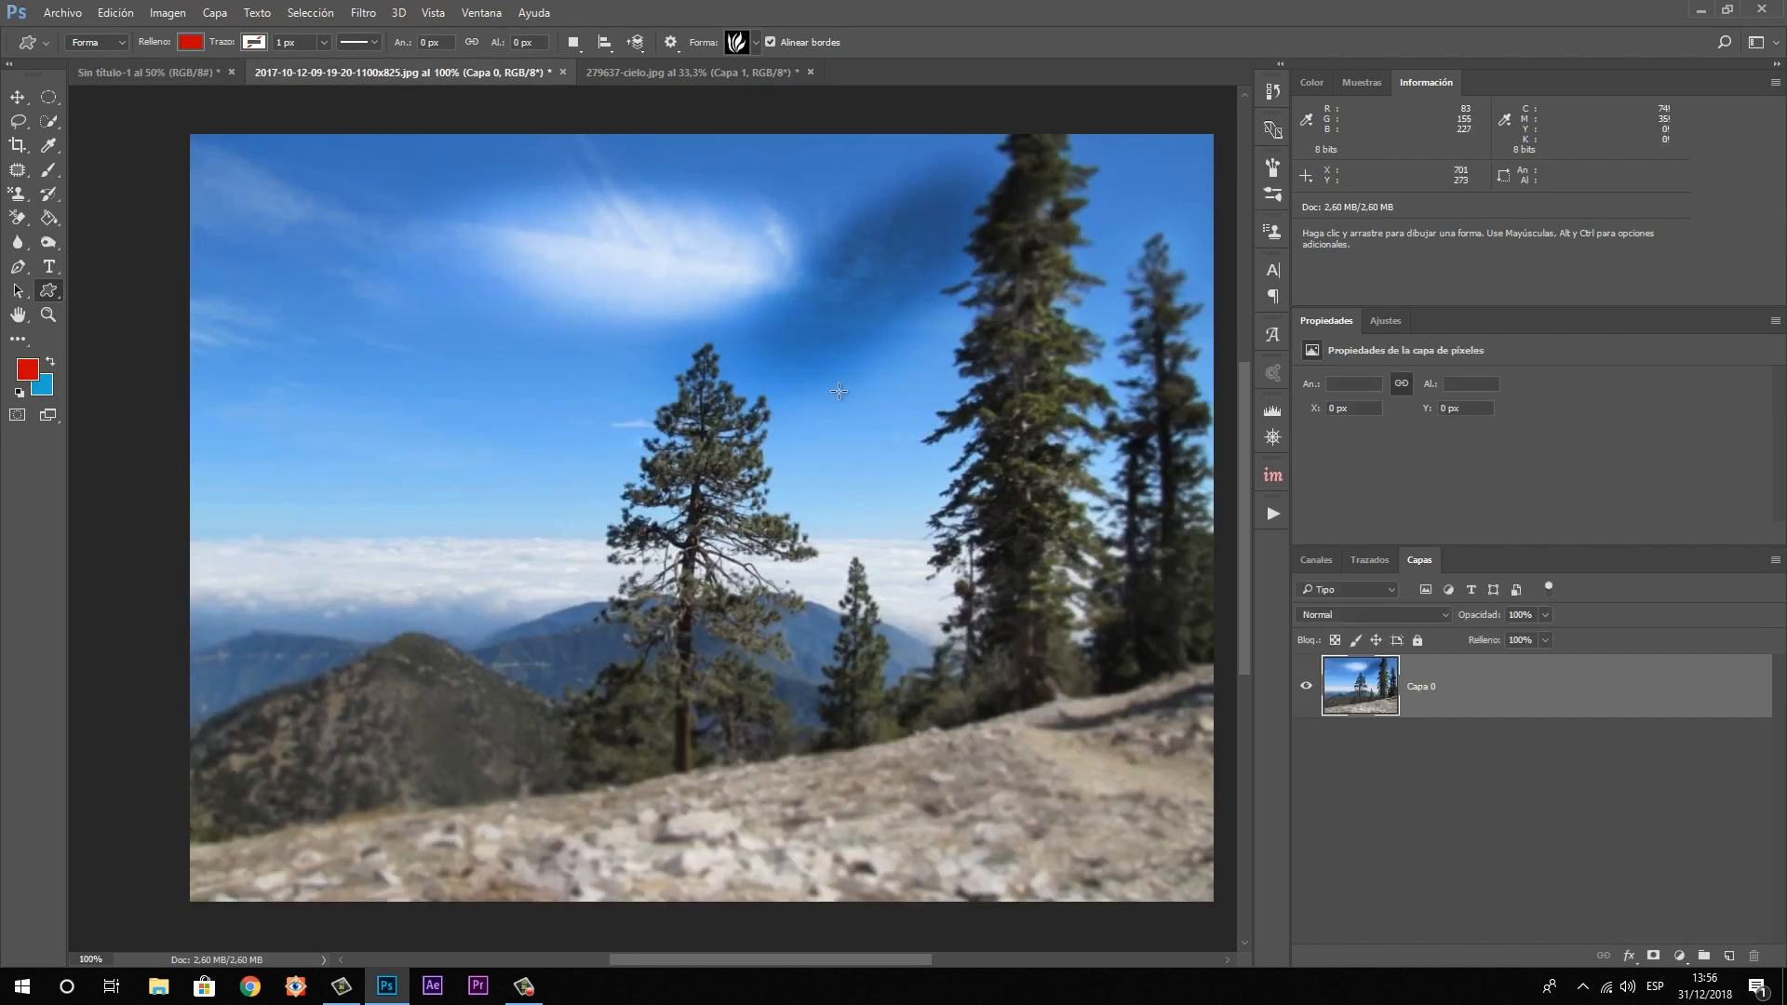
left_click(1728, 956)
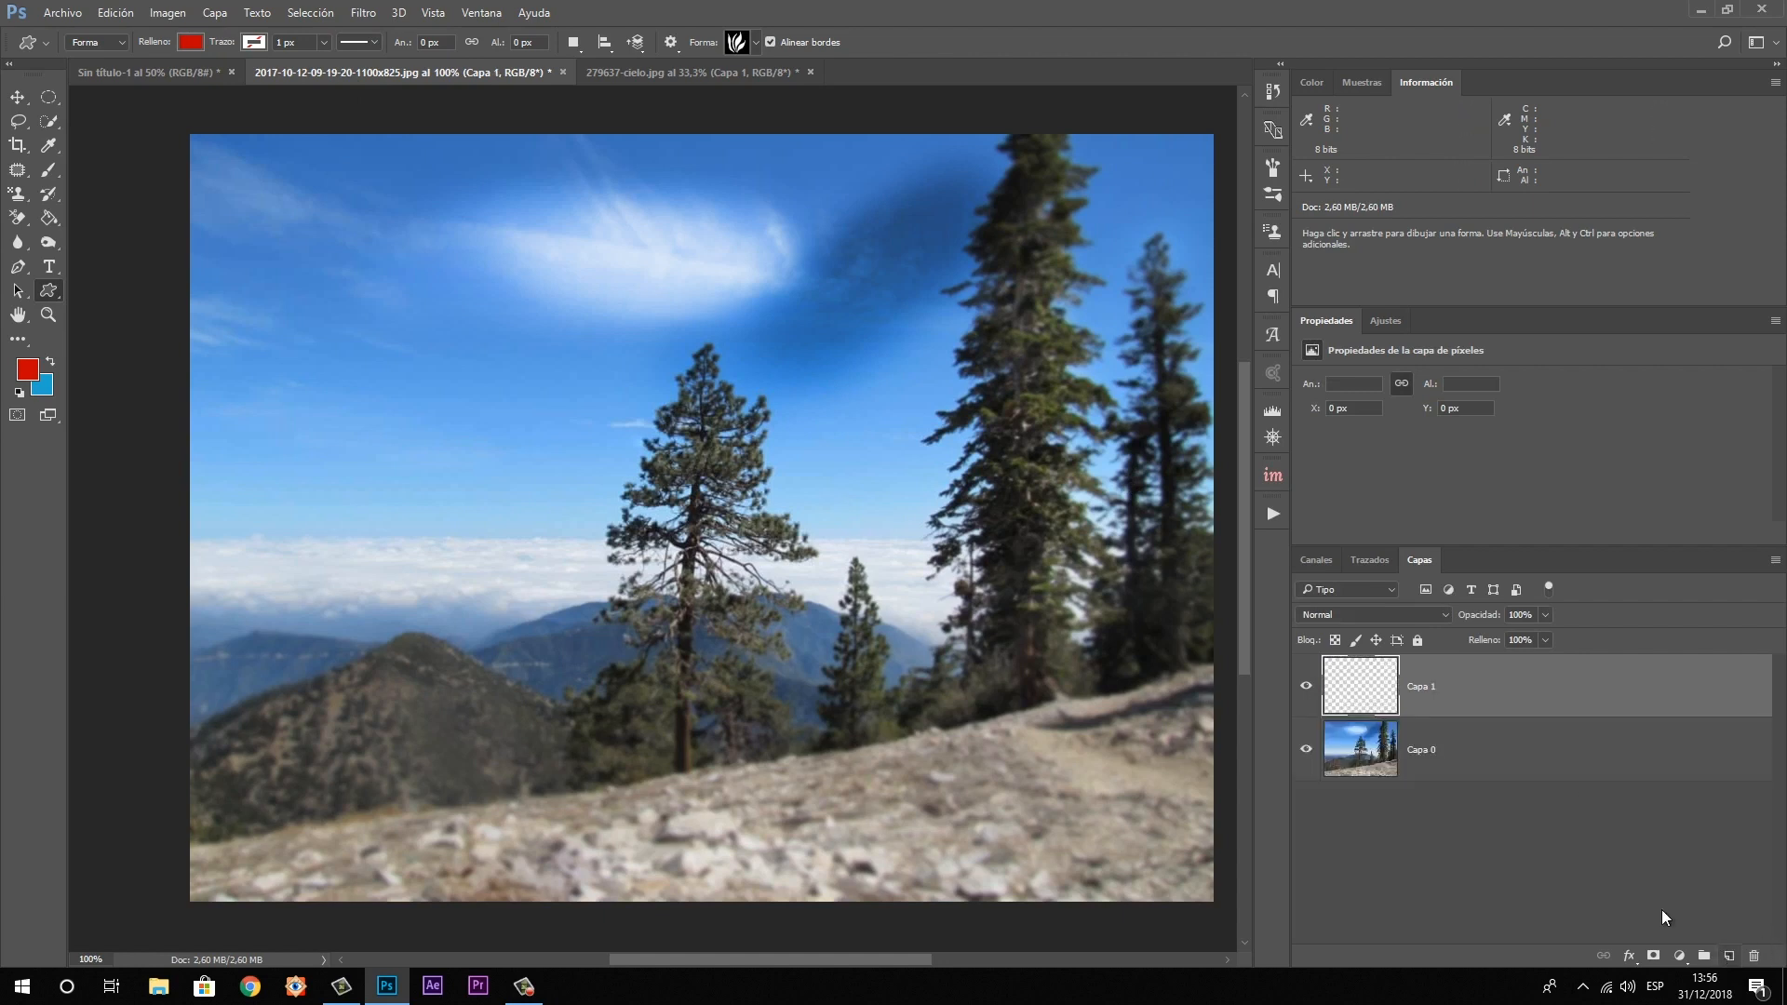
left_click(49, 170)
mouse_move(572, 434)
left_mouse_down()
mouse_move(583, 210)
mouse_move(633, 782)
left_mouse_up()
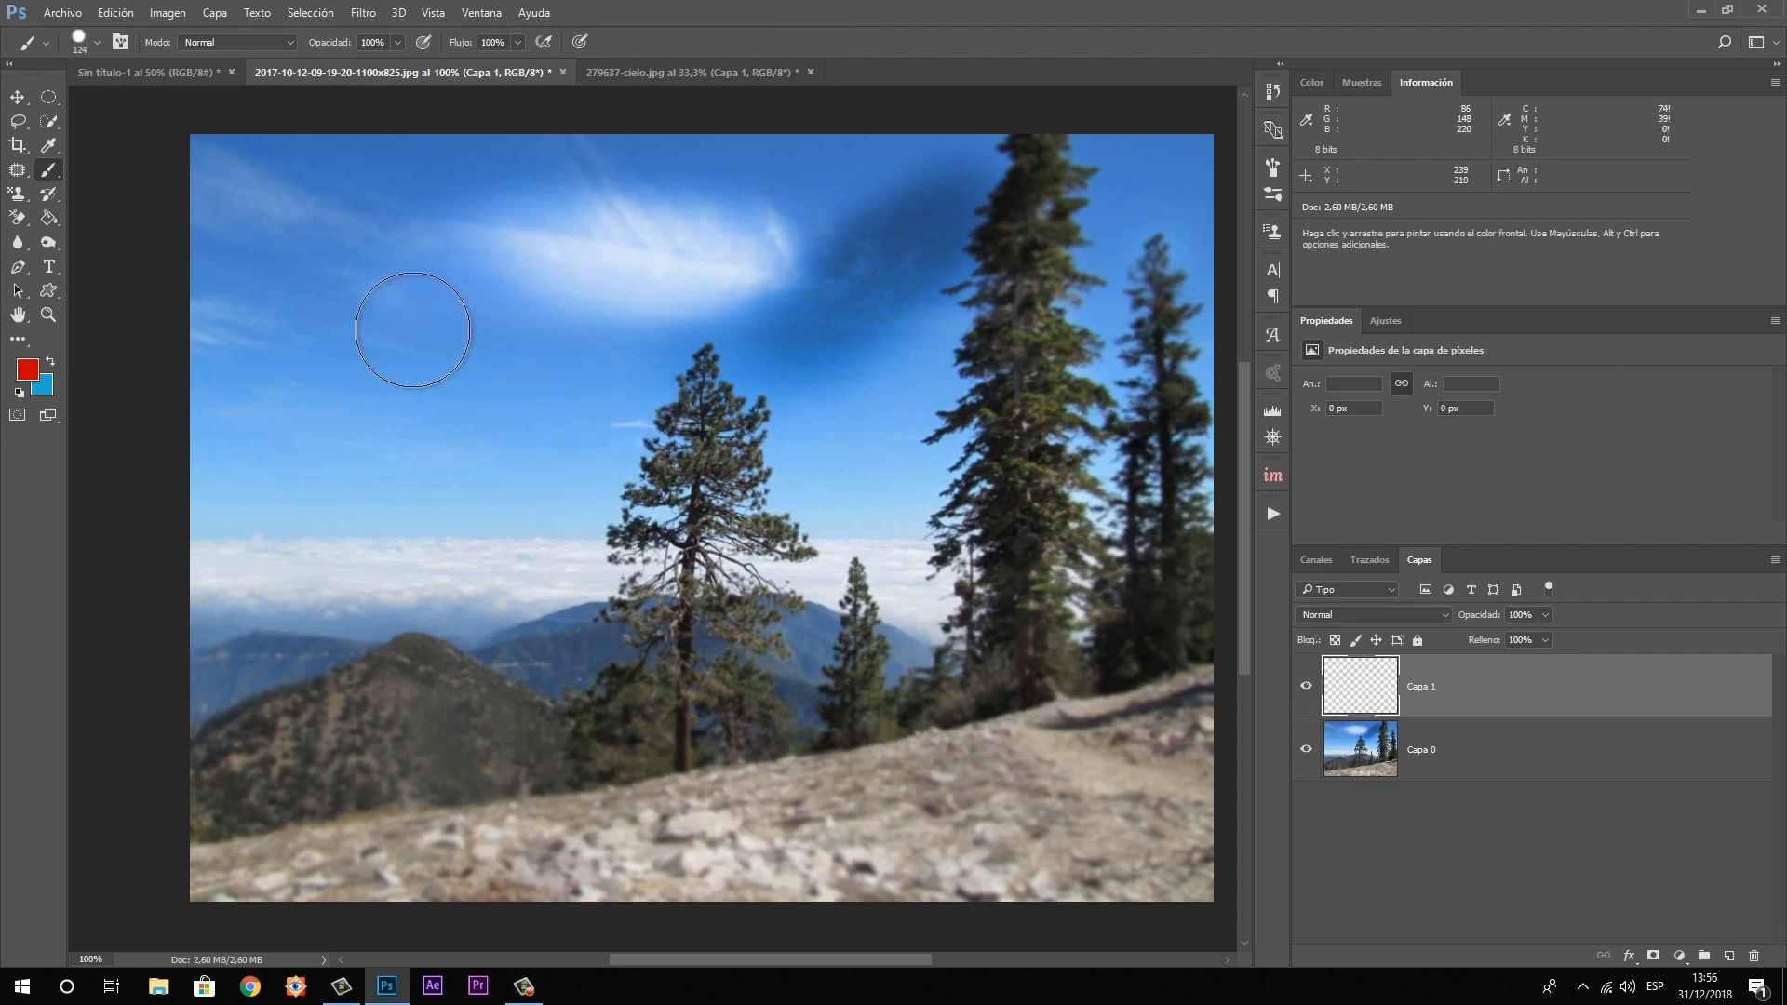
left_click(412, 330)
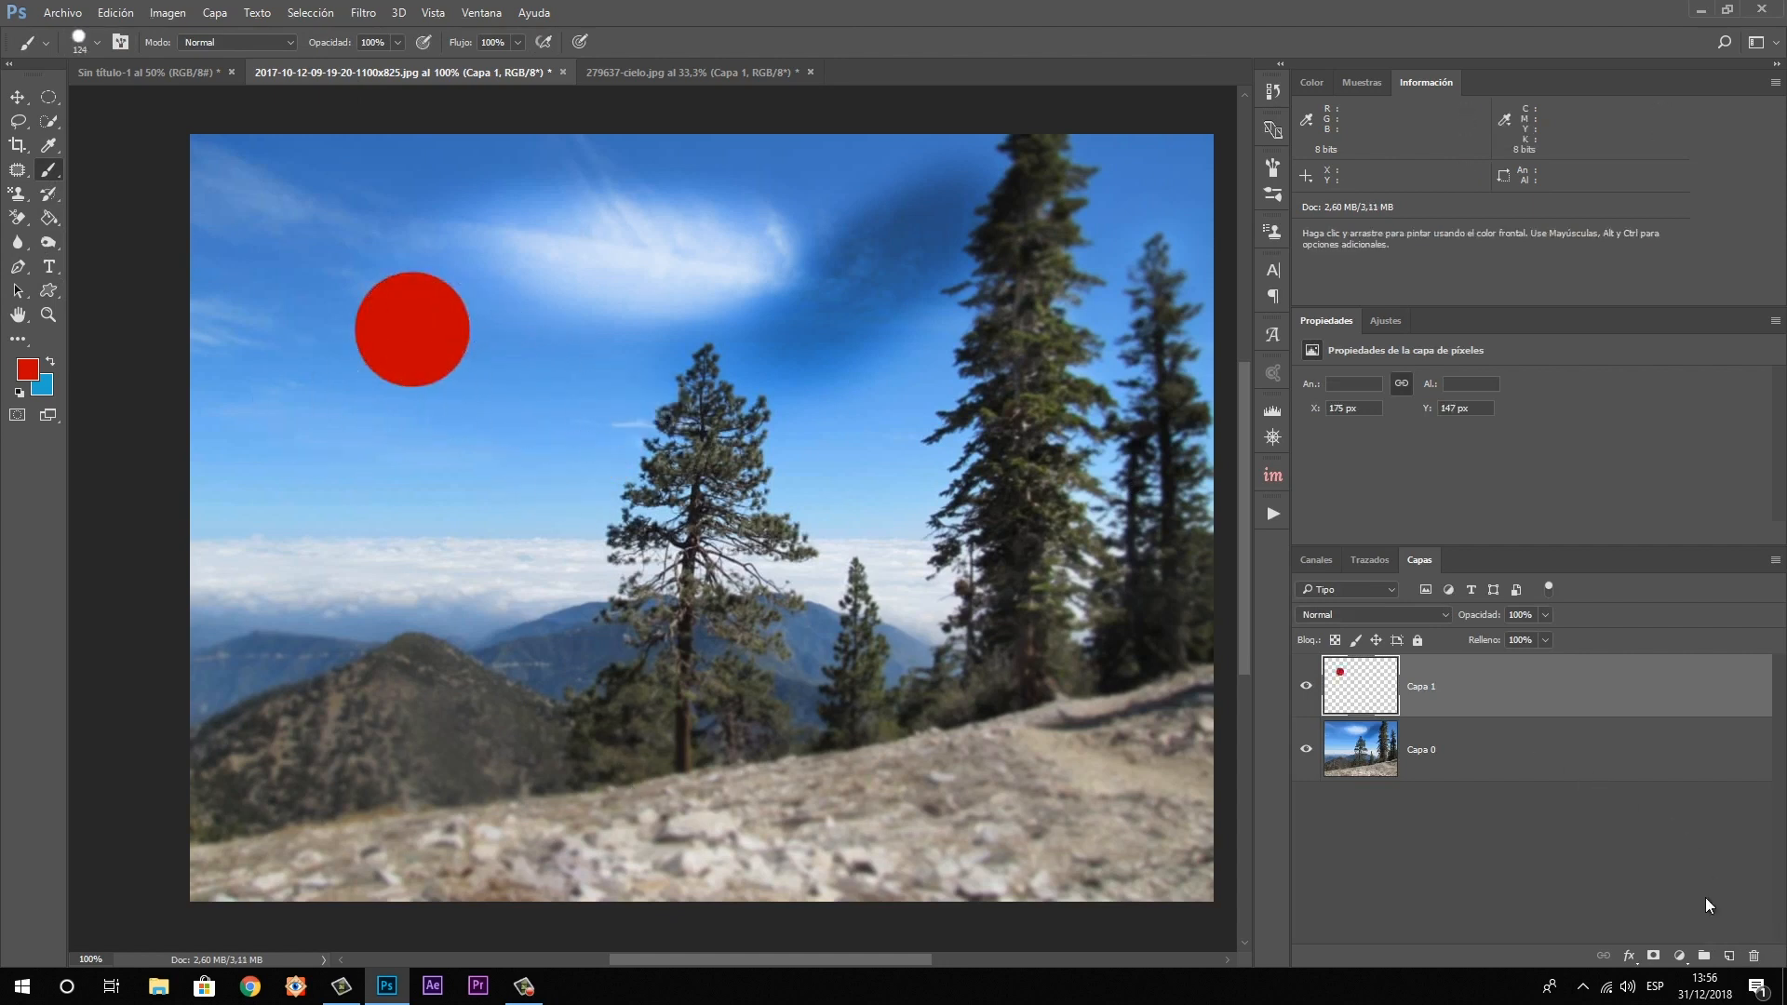
Add another layer, set the foreground color to green 4e953e, and paint a dot beside the white cloud
left_click(1727, 957)
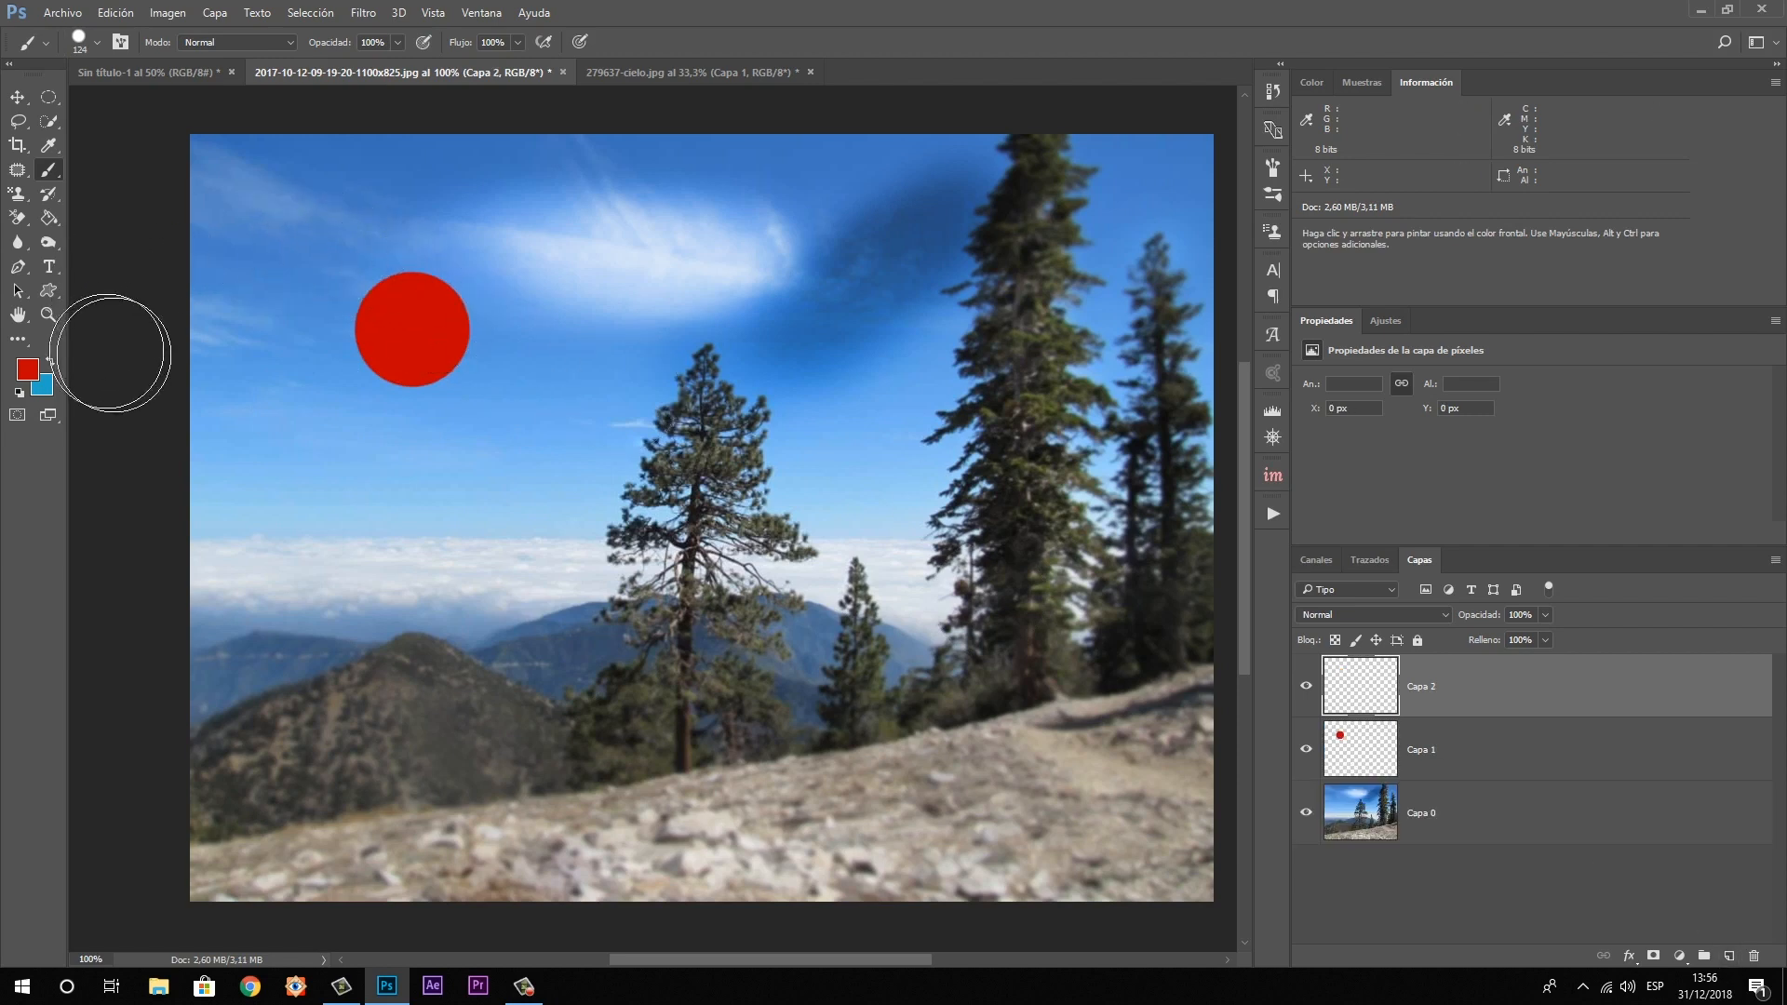
left_click(27, 369)
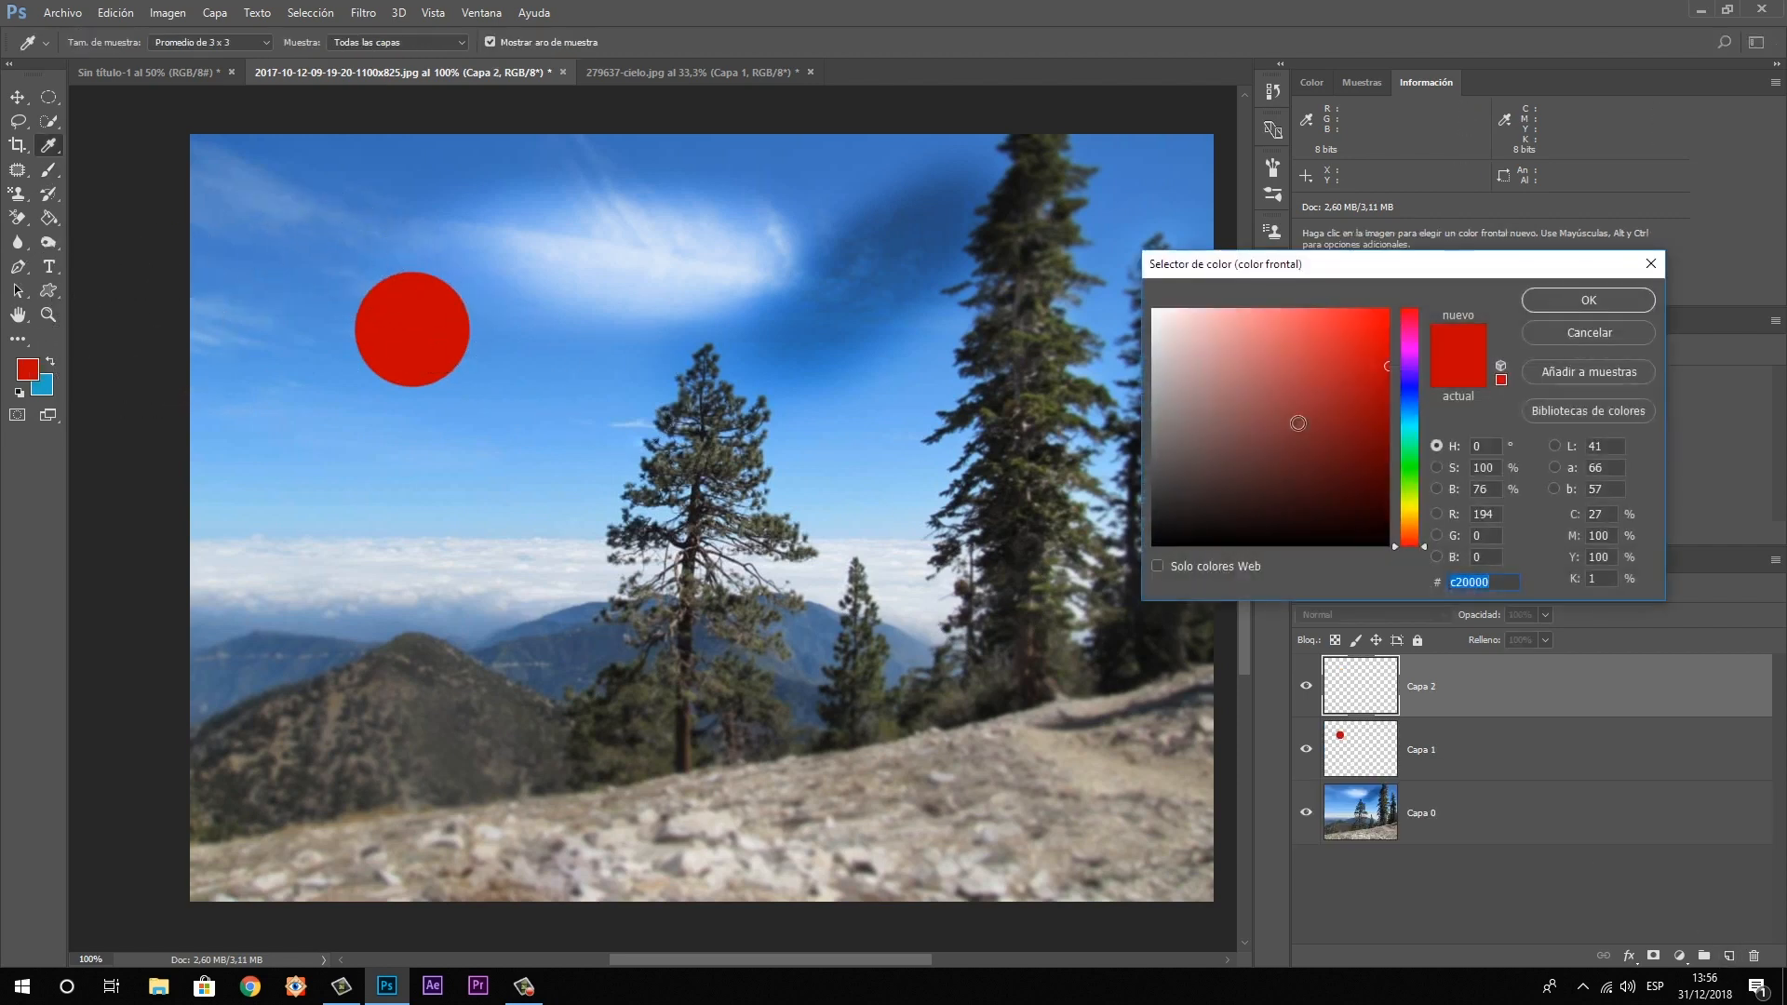
left_click_drag(1407, 428, 1407, 475)
left_click(1290, 407)
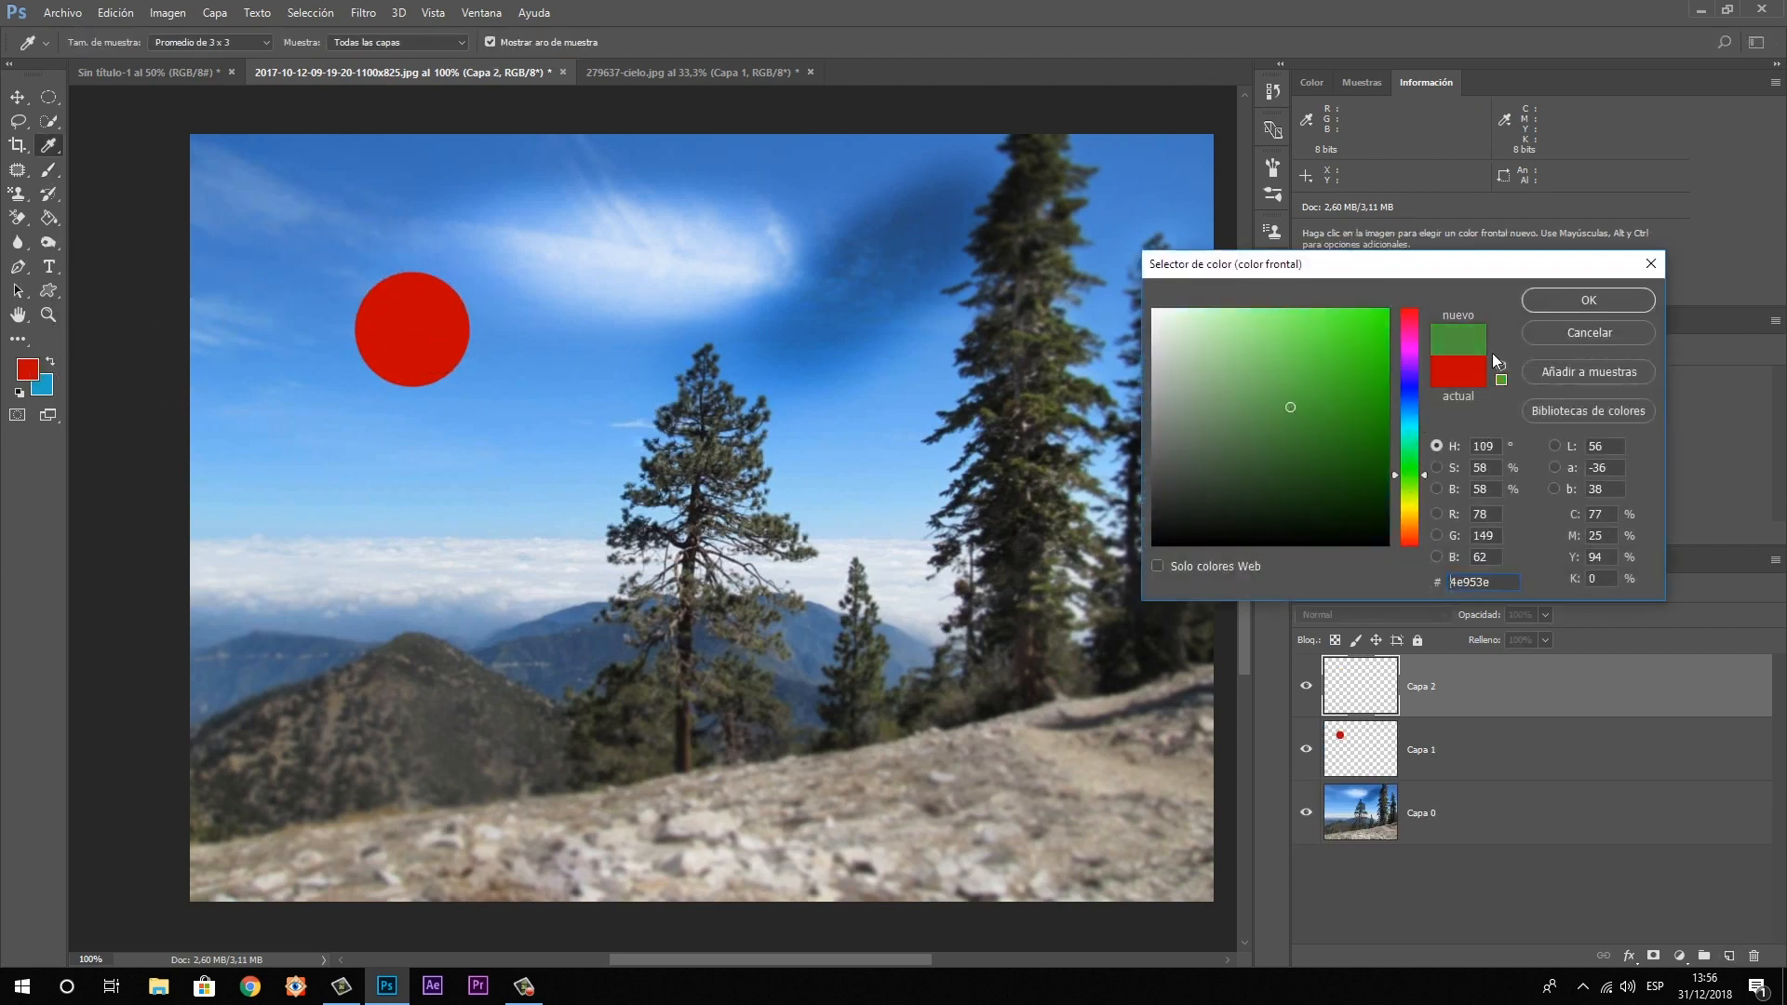
left_click(1588, 299)
left_click(747, 233)
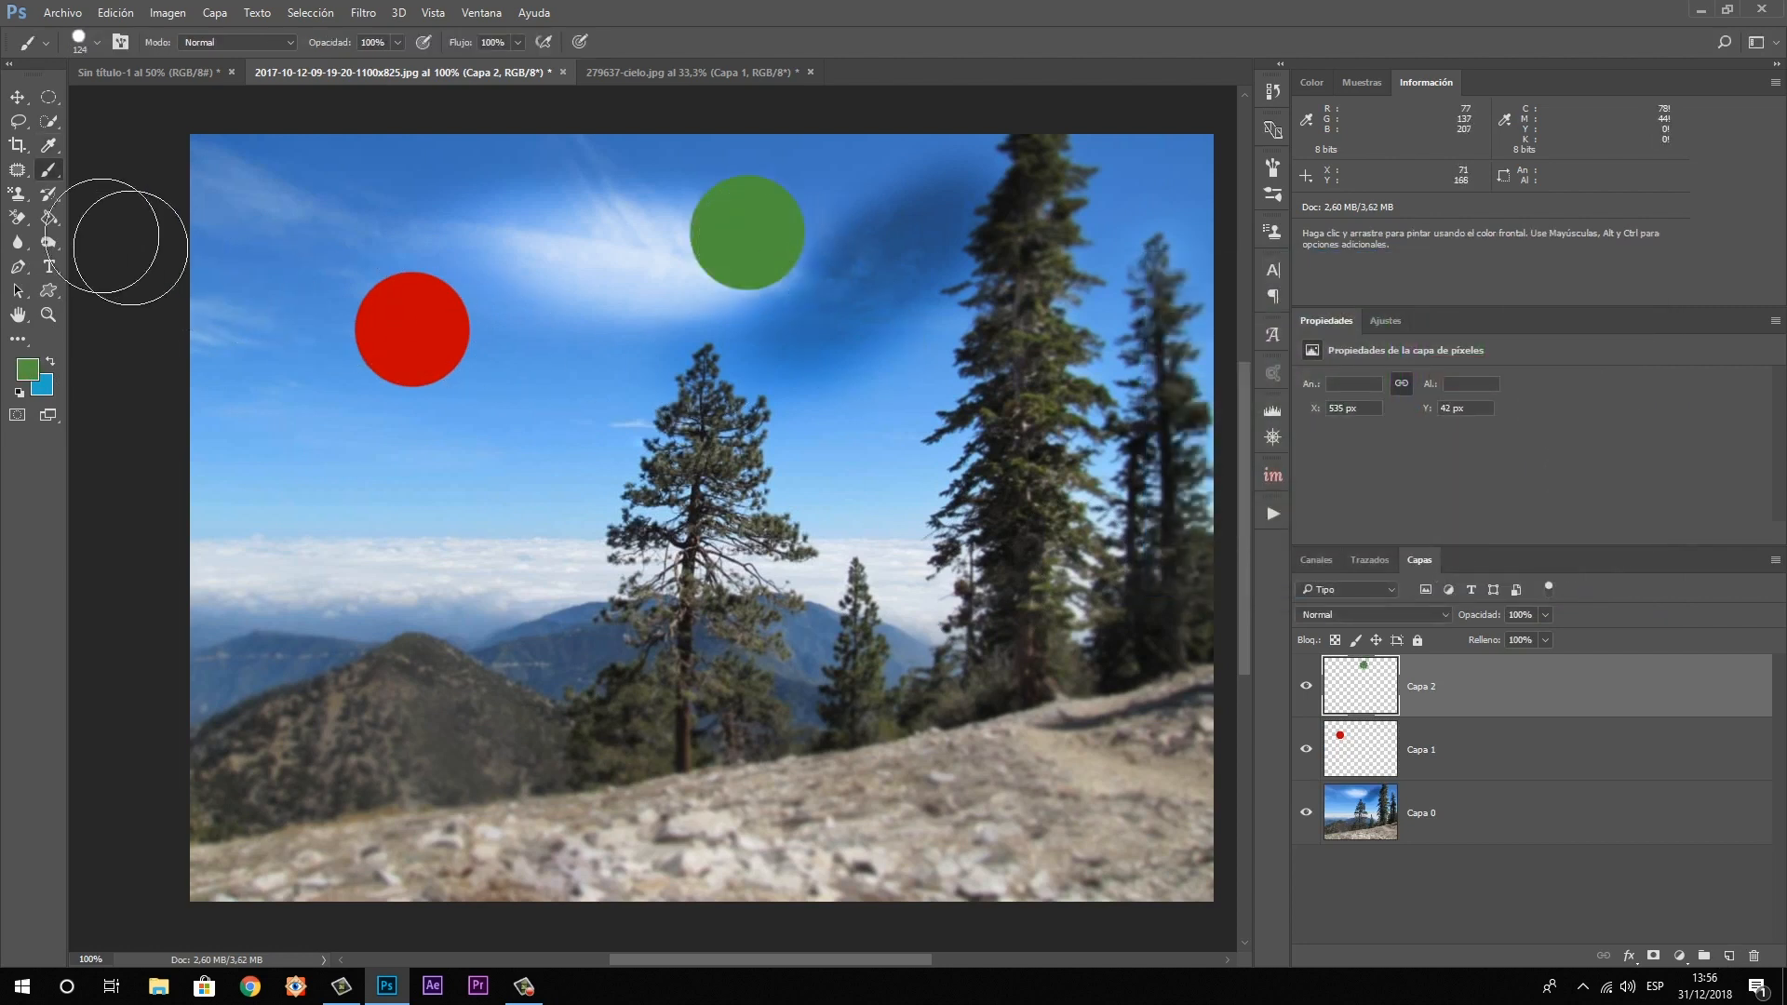
Move the green dot to the horizon clouds at the far left and the red dot onto the dark sky patch
left_click(18, 98)
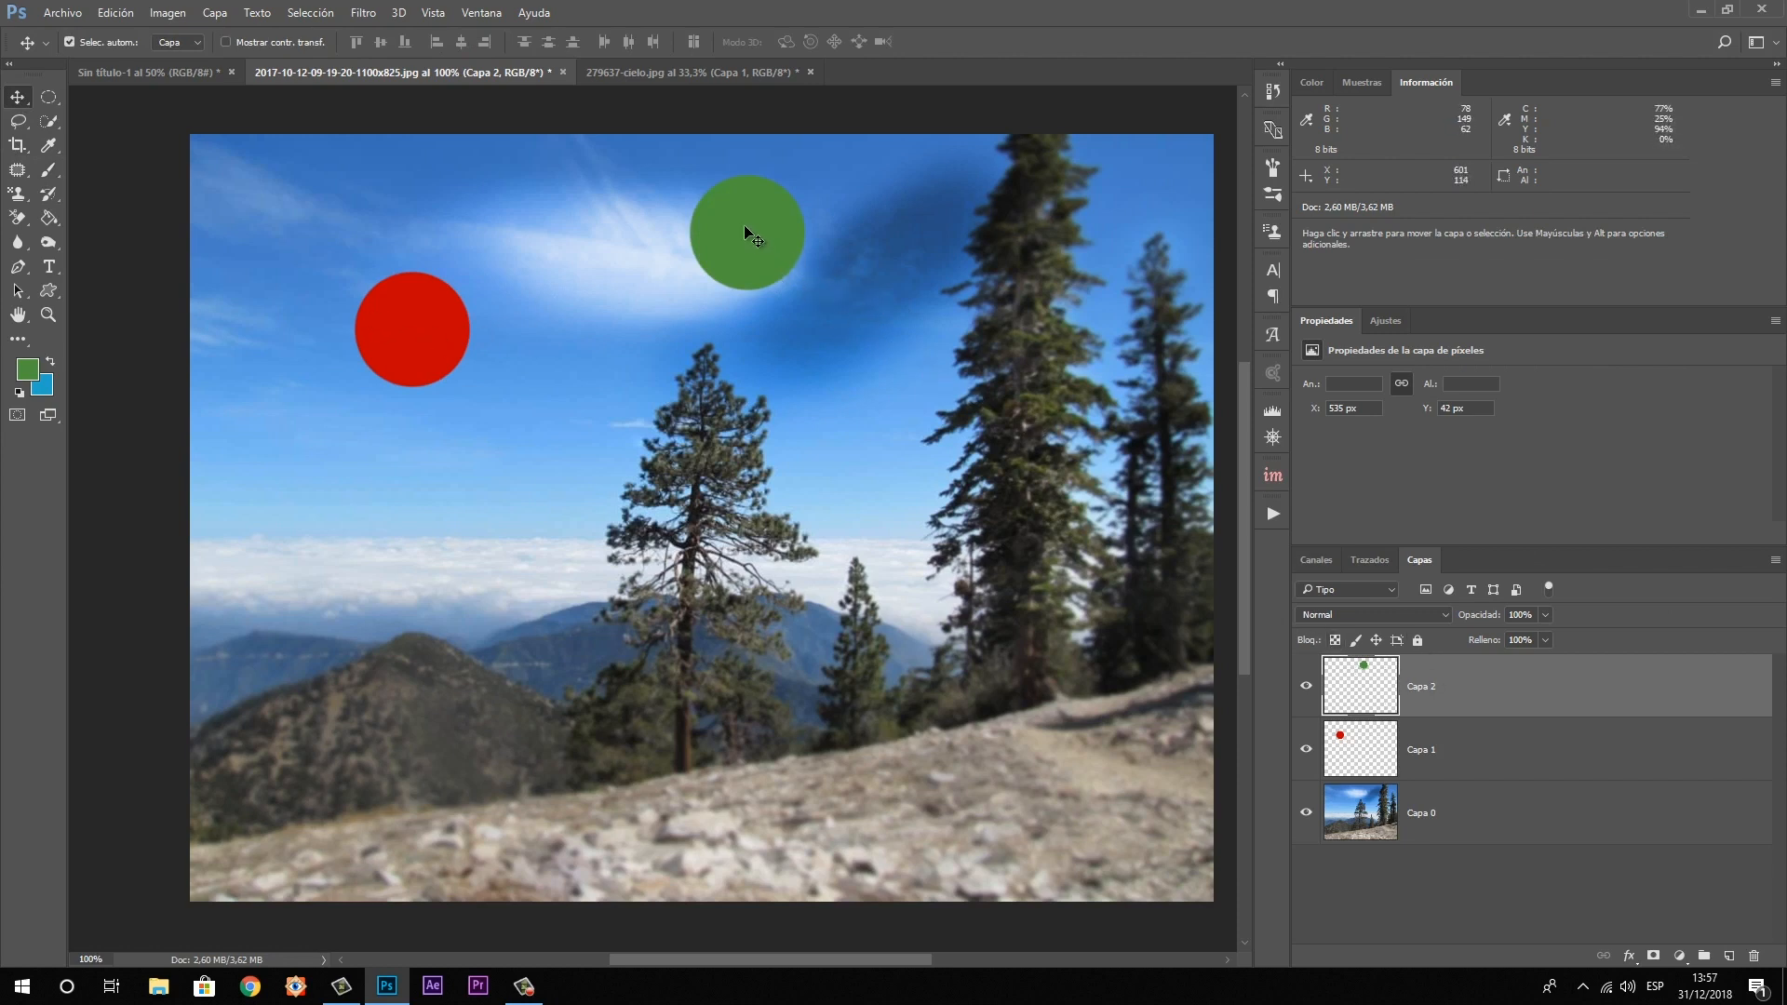
left_click_drag(760, 249, 308, 508)
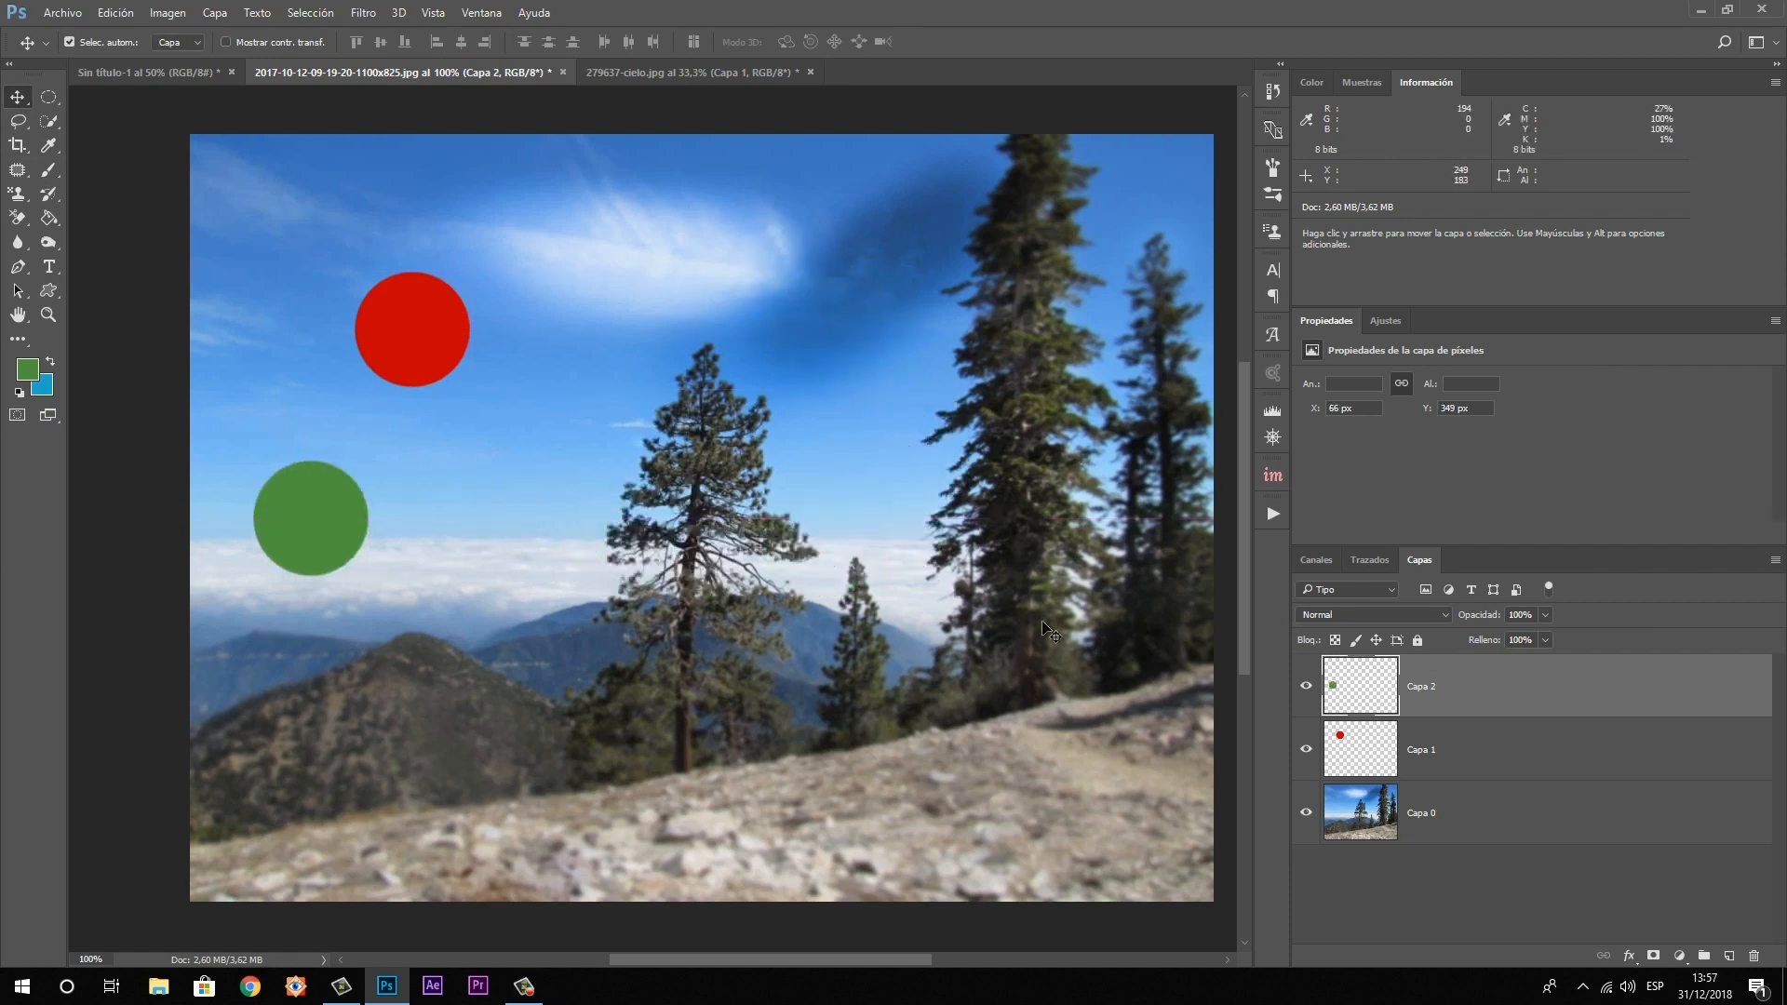
left_click(1365, 761)
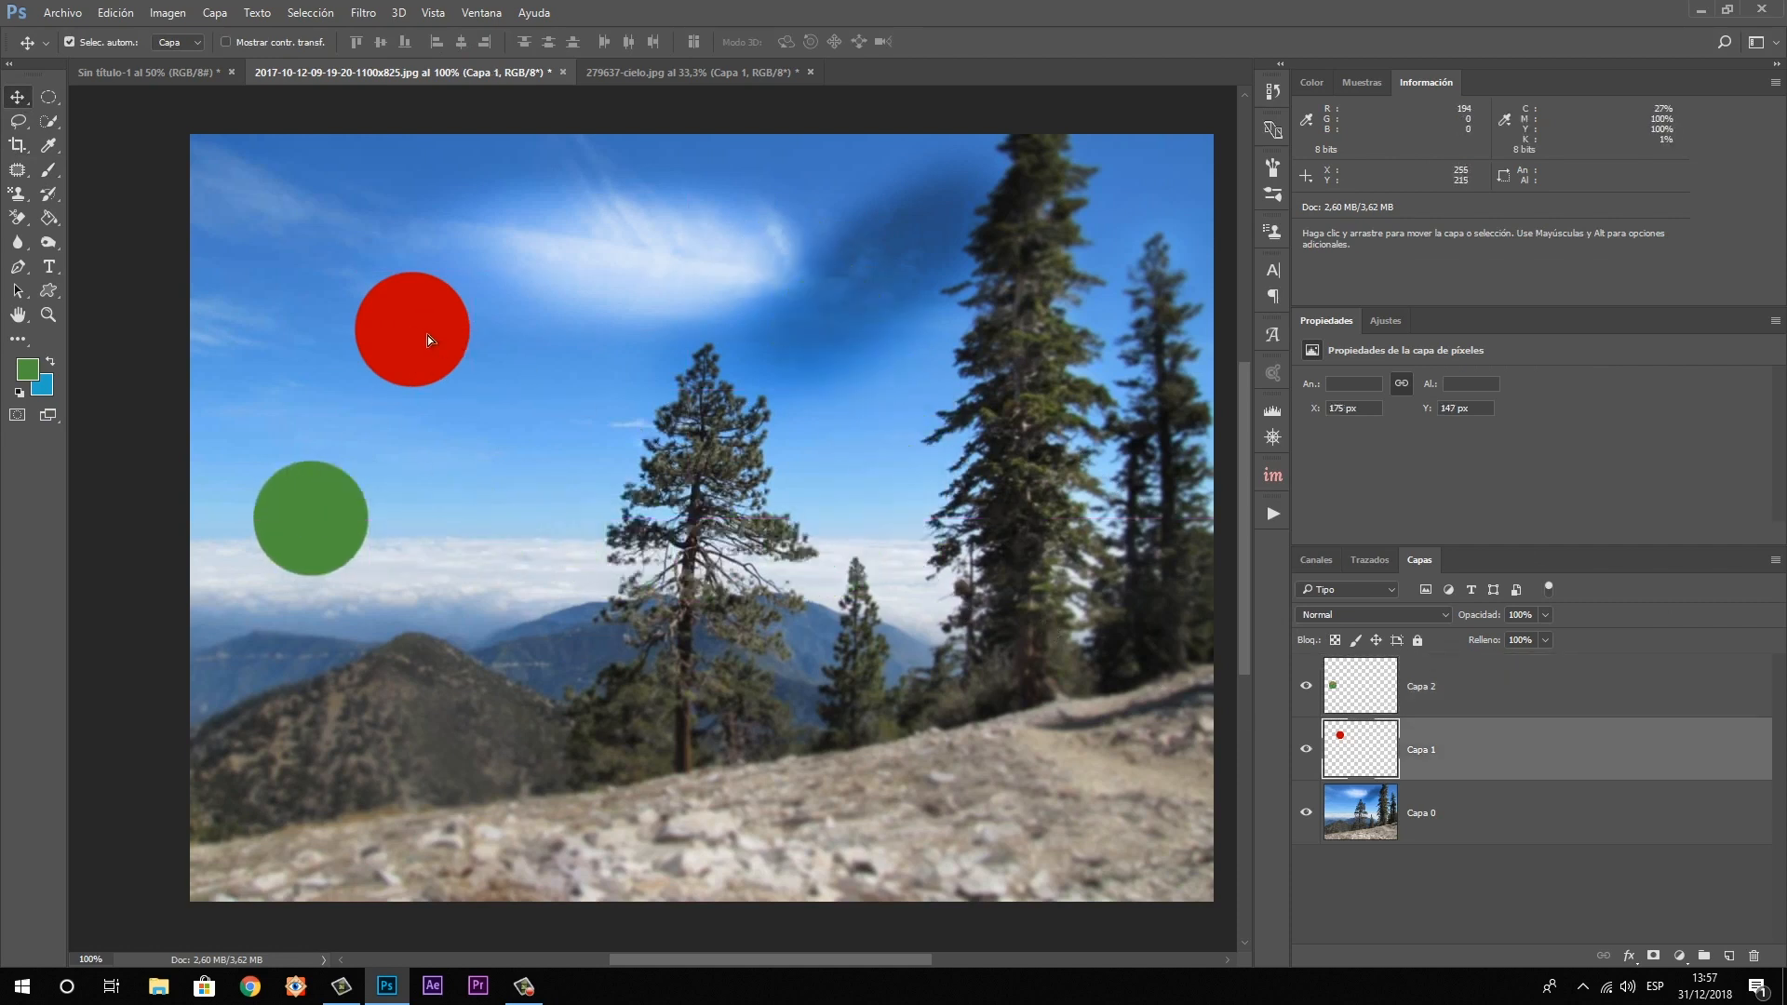
left_click_drag(430, 337, 870, 255)
Duplicate the red dot 253 px to its left and the green dot about 193 px to its right
left_click(16, 97)
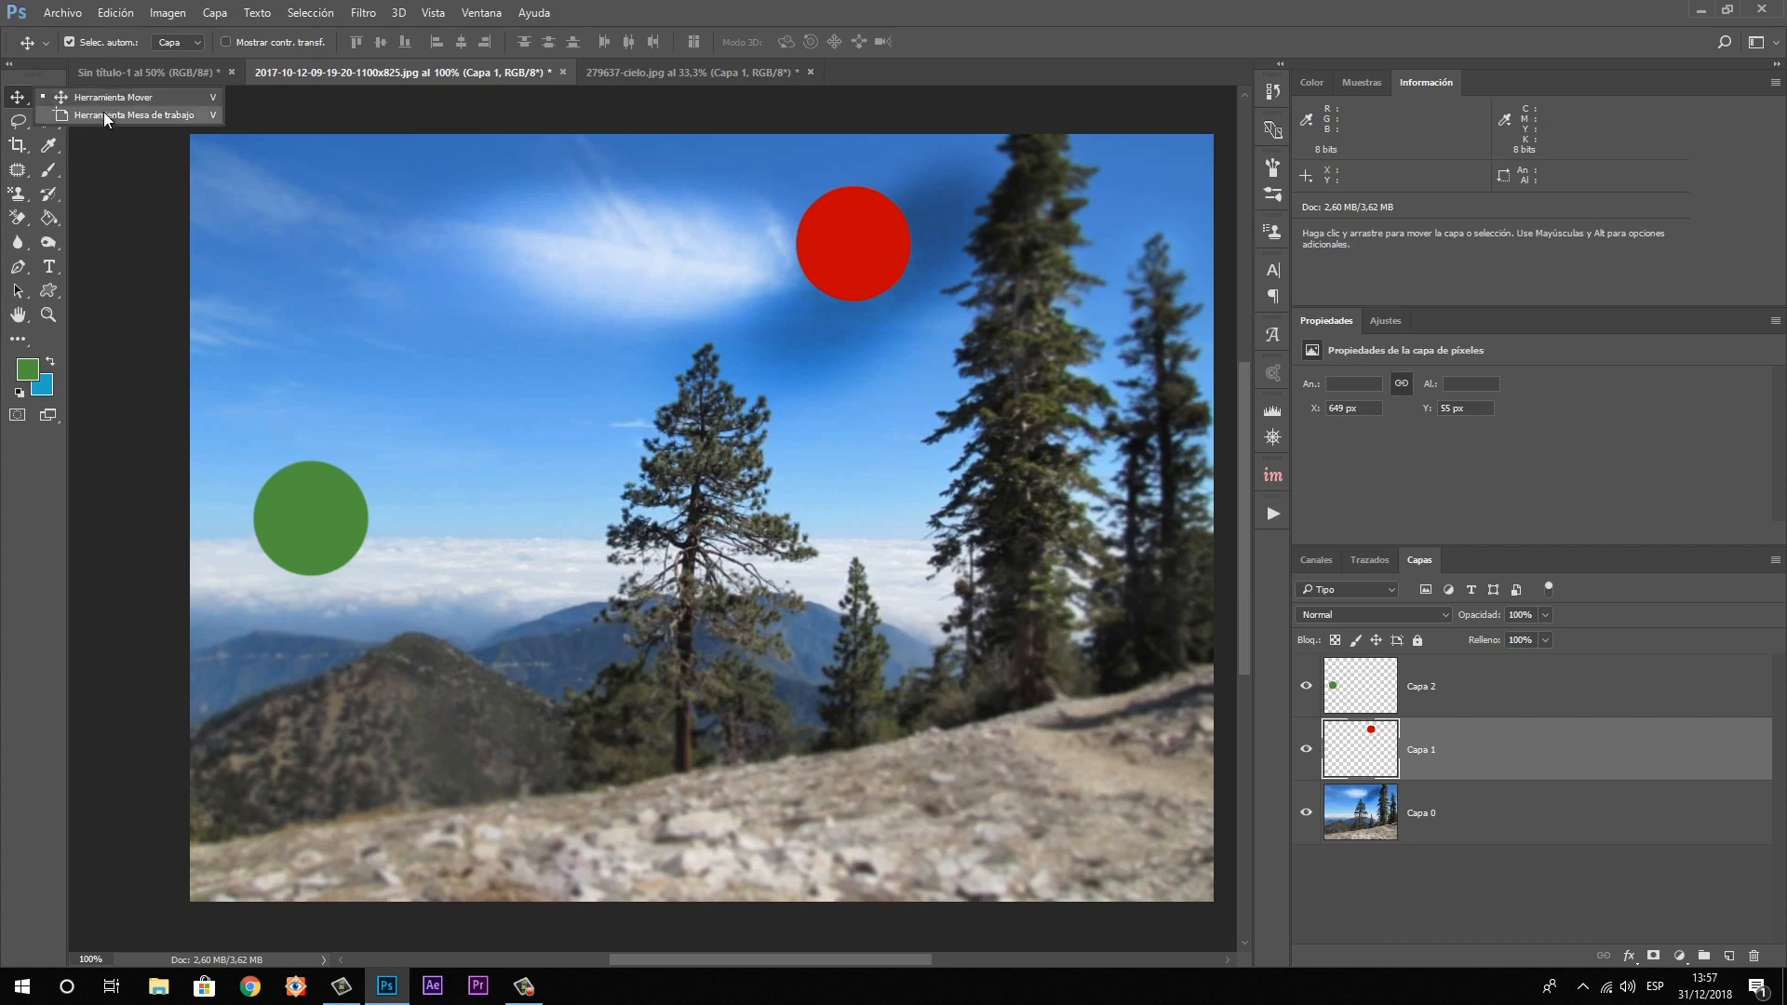
left_click(20, 100)
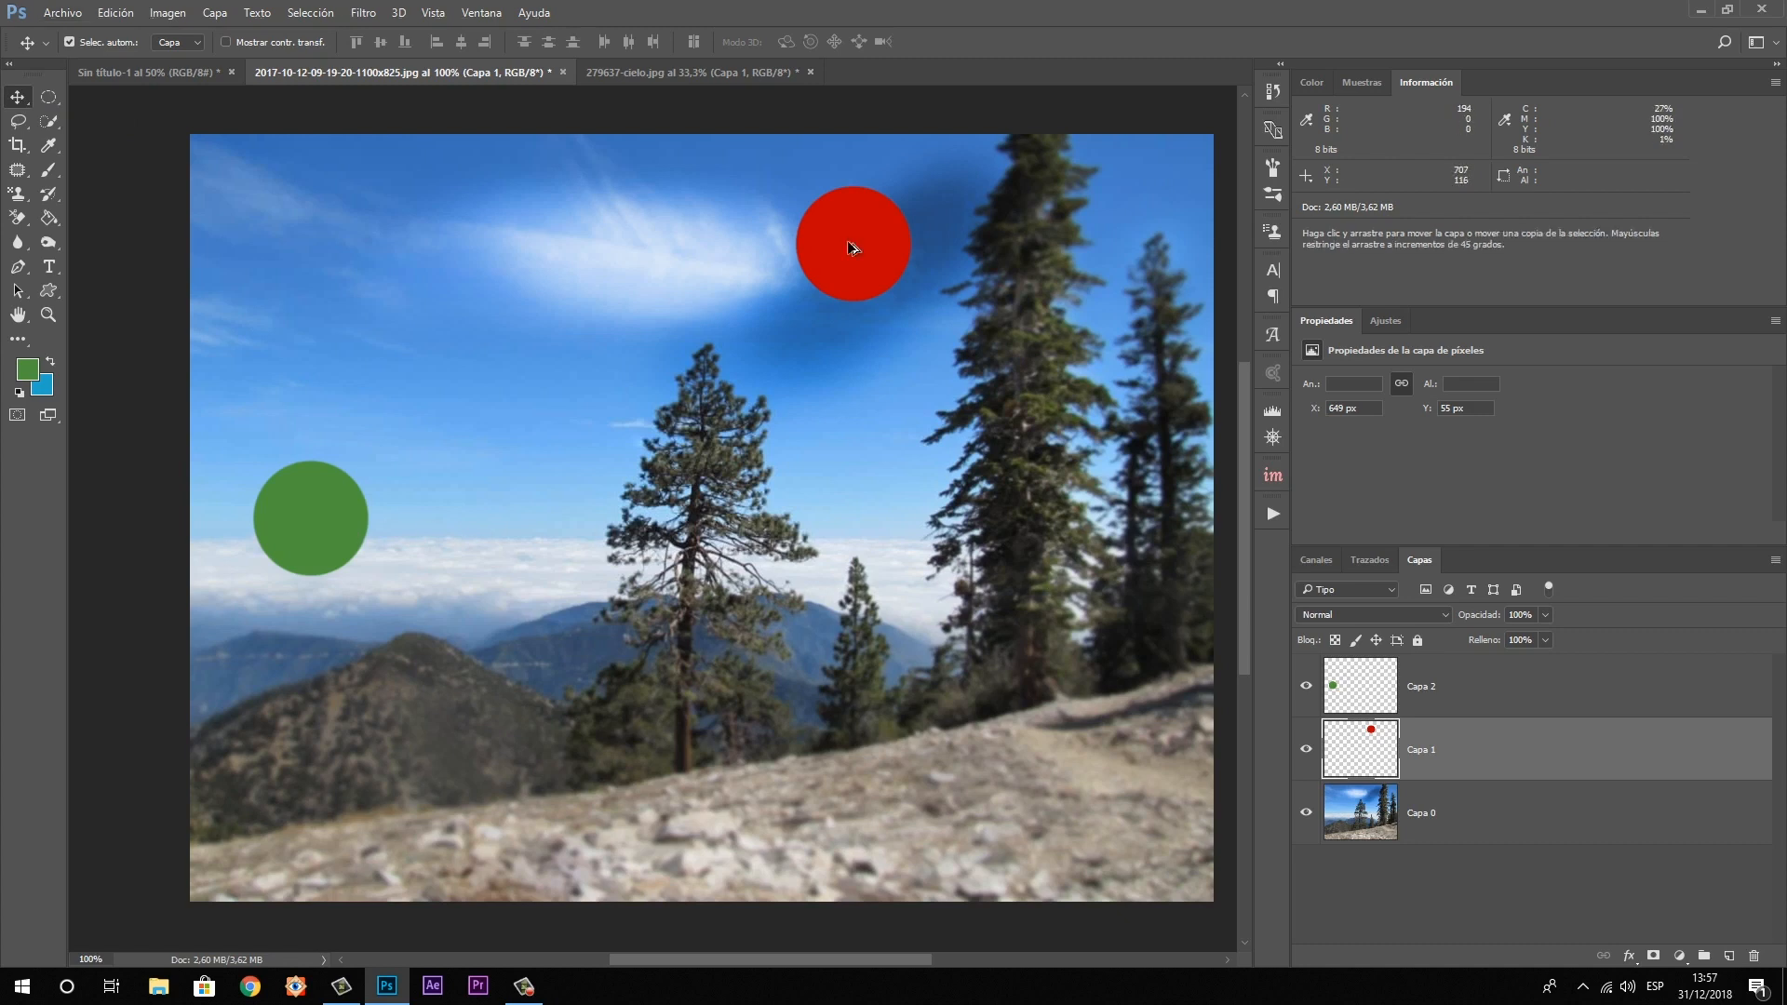
left_click_drag(824, 246, 613, 250)
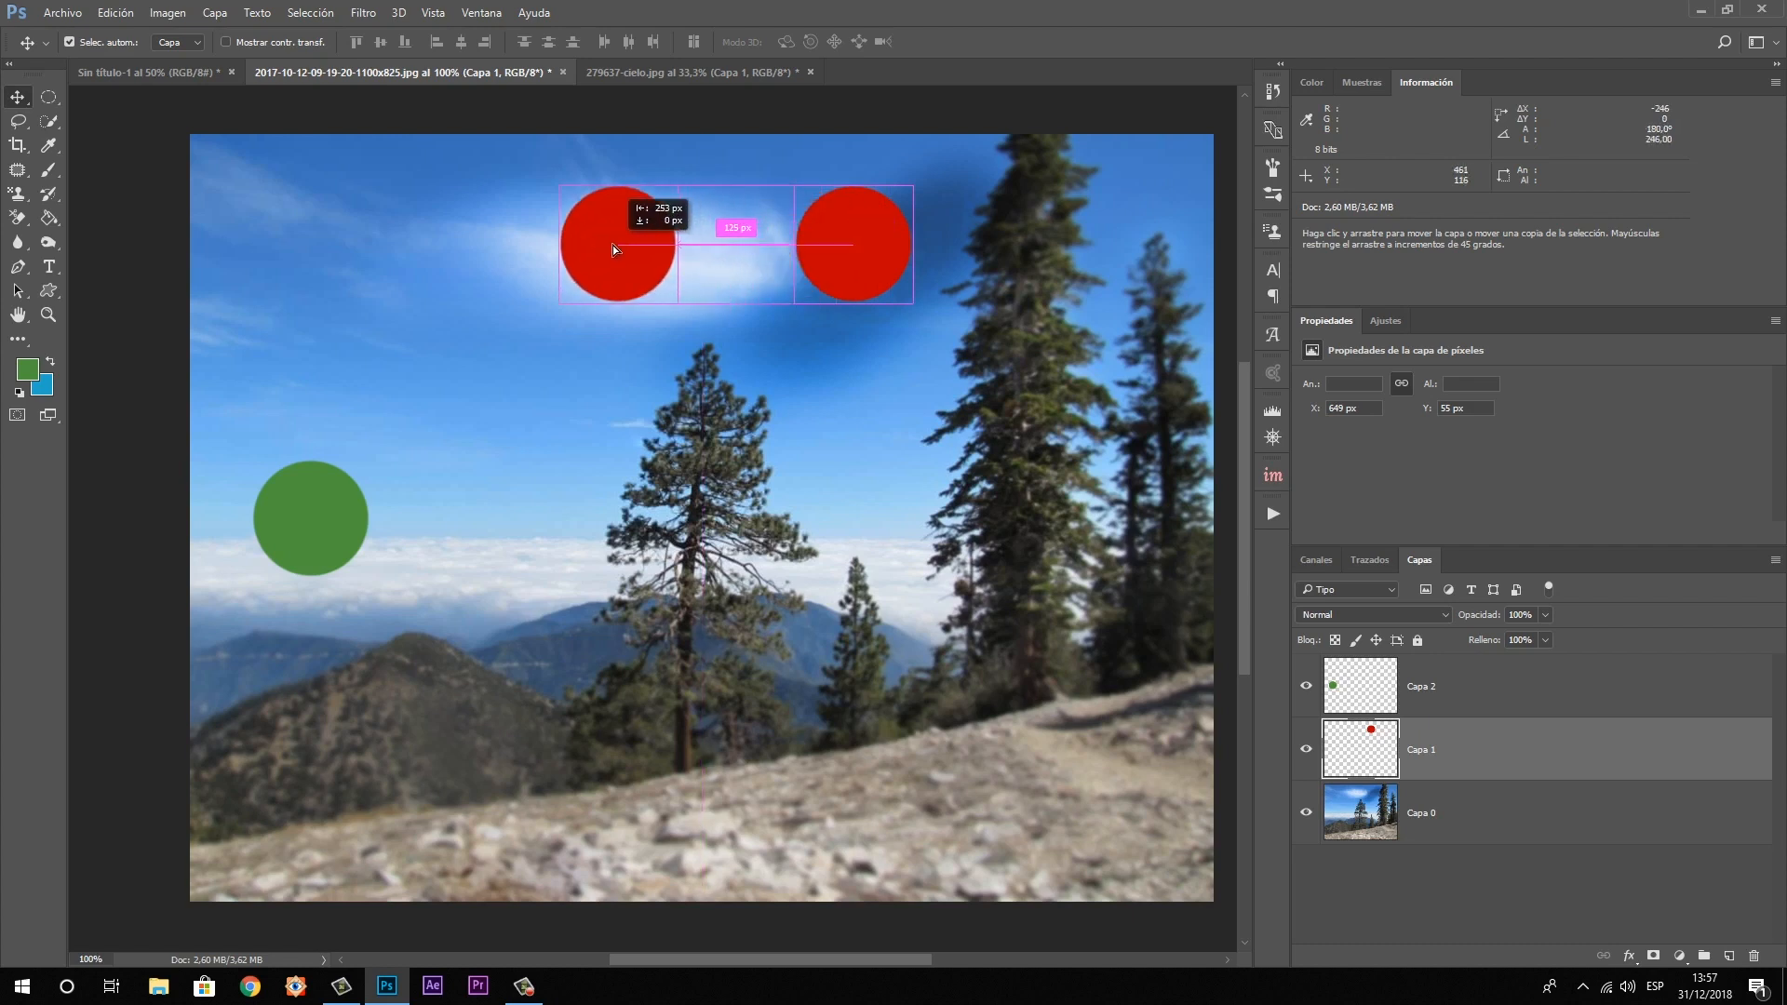
left_click_drag(613, 249, 614, 249)
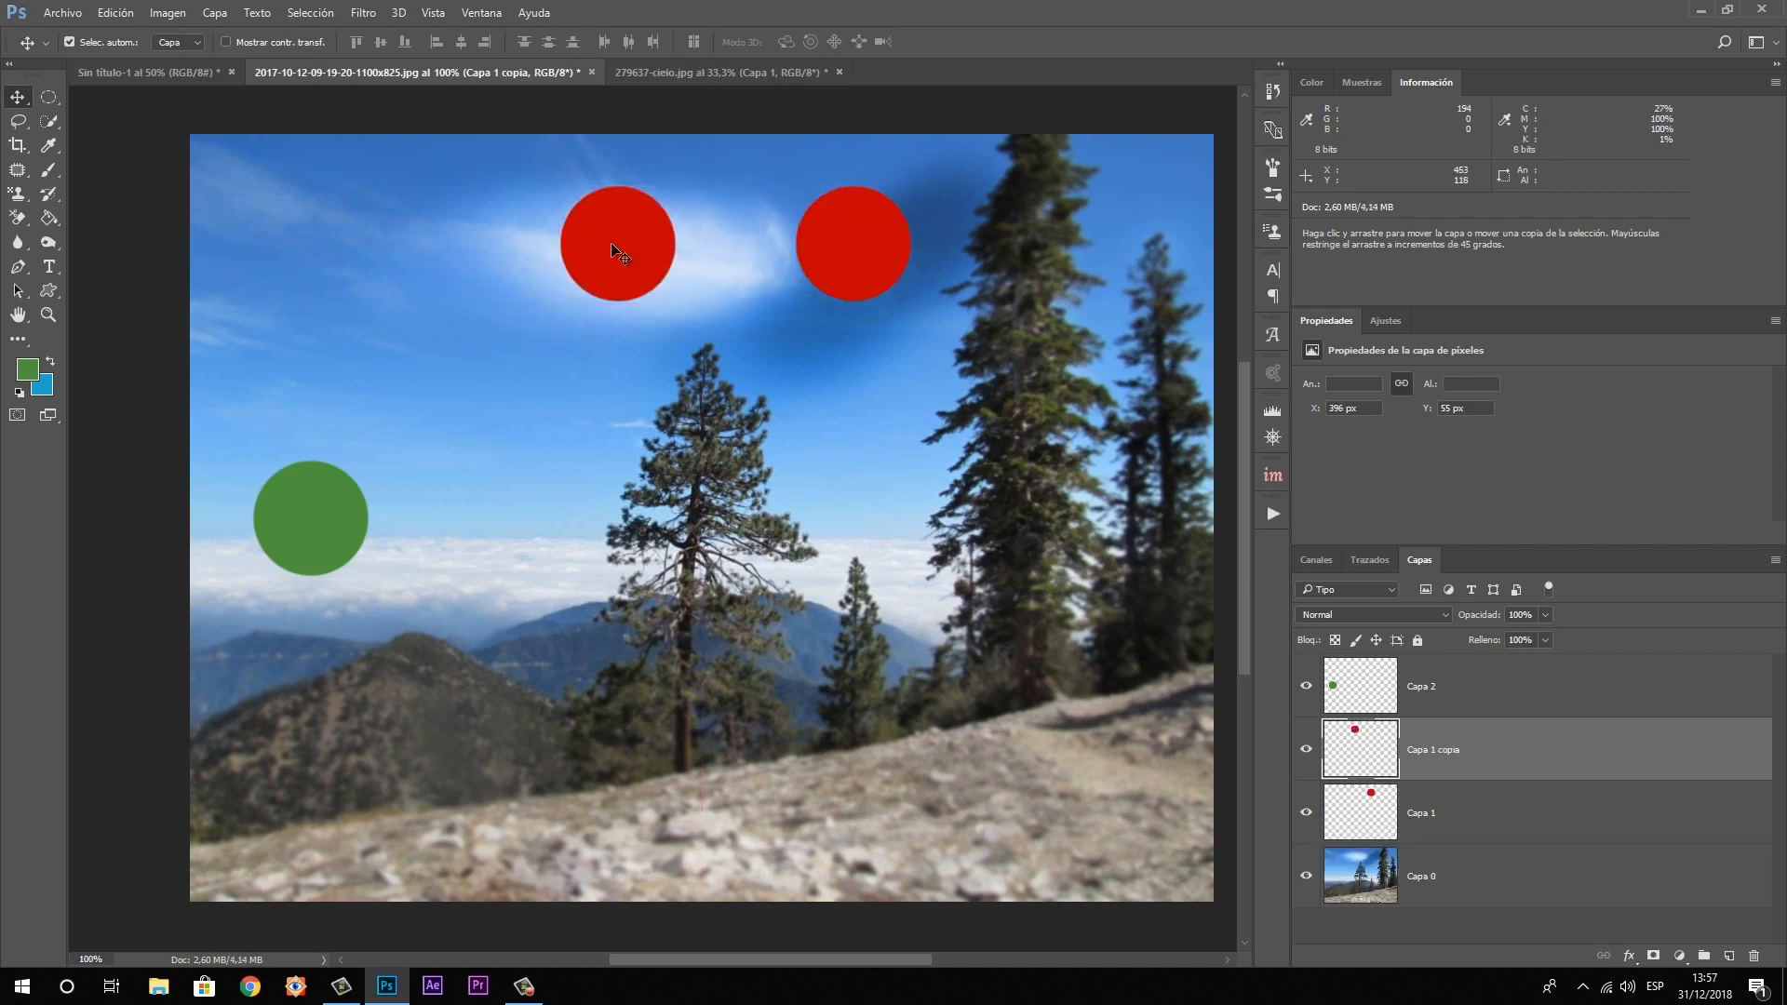
left_click(324, 523)
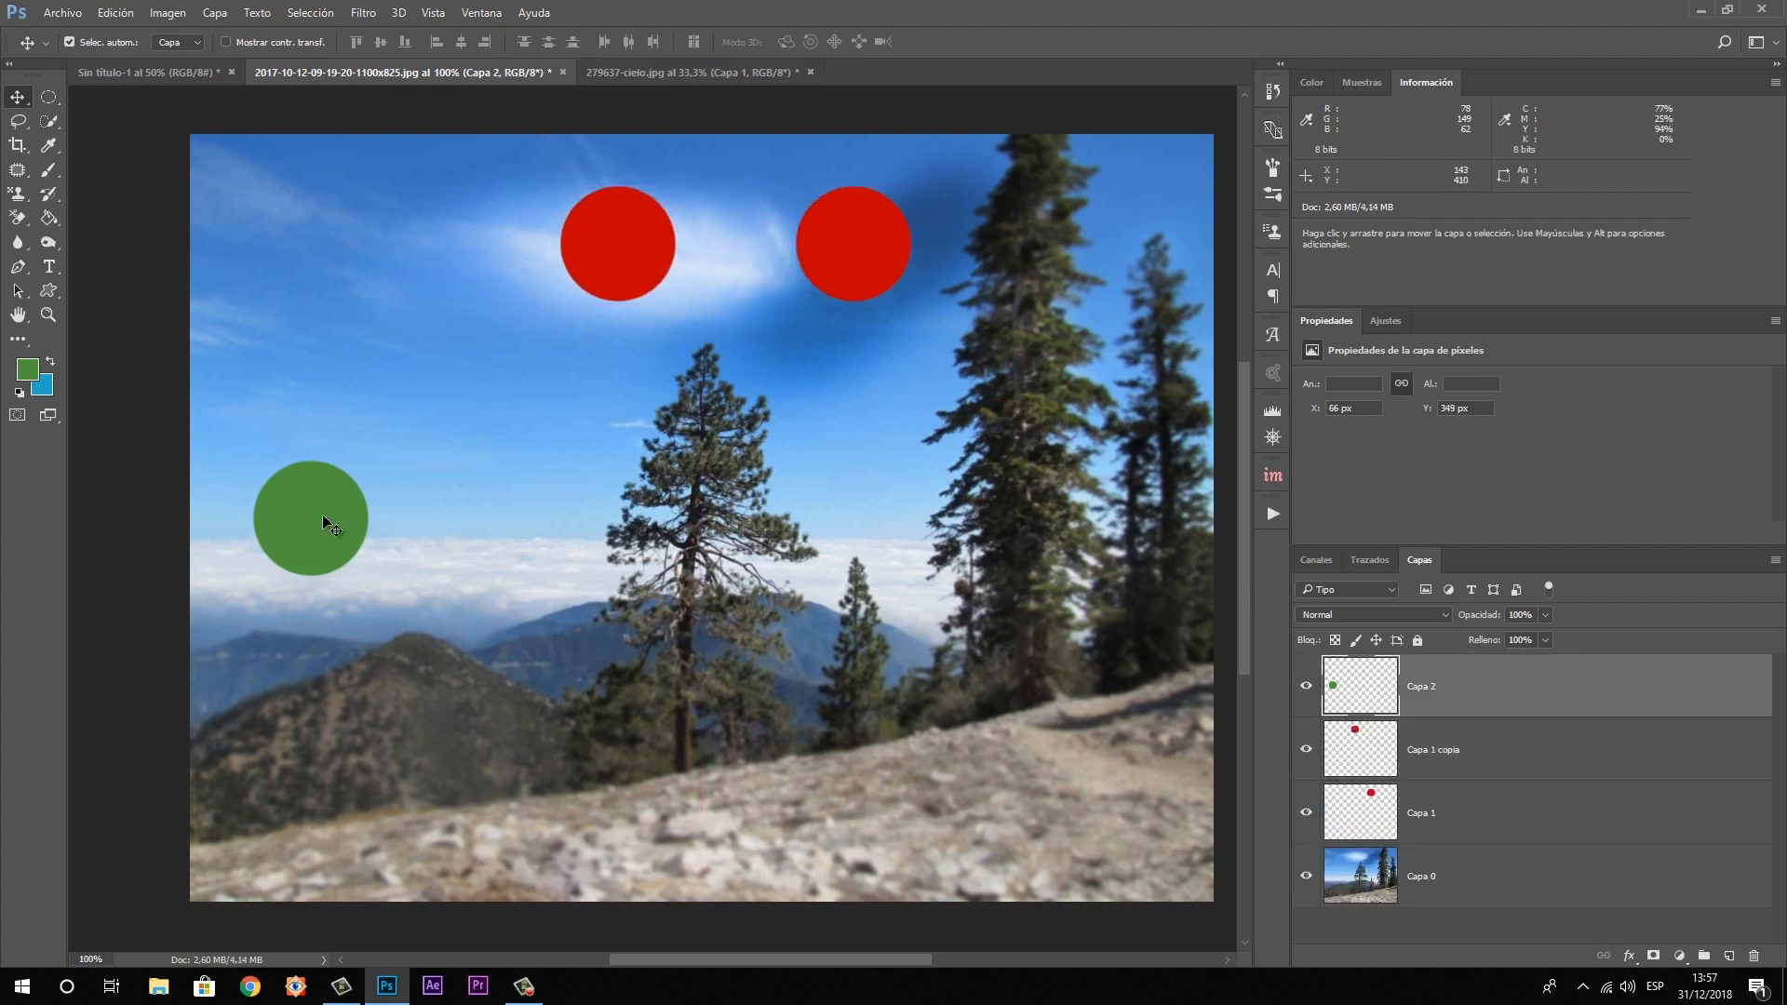
left_click_drag(326, 522, 503, 521)
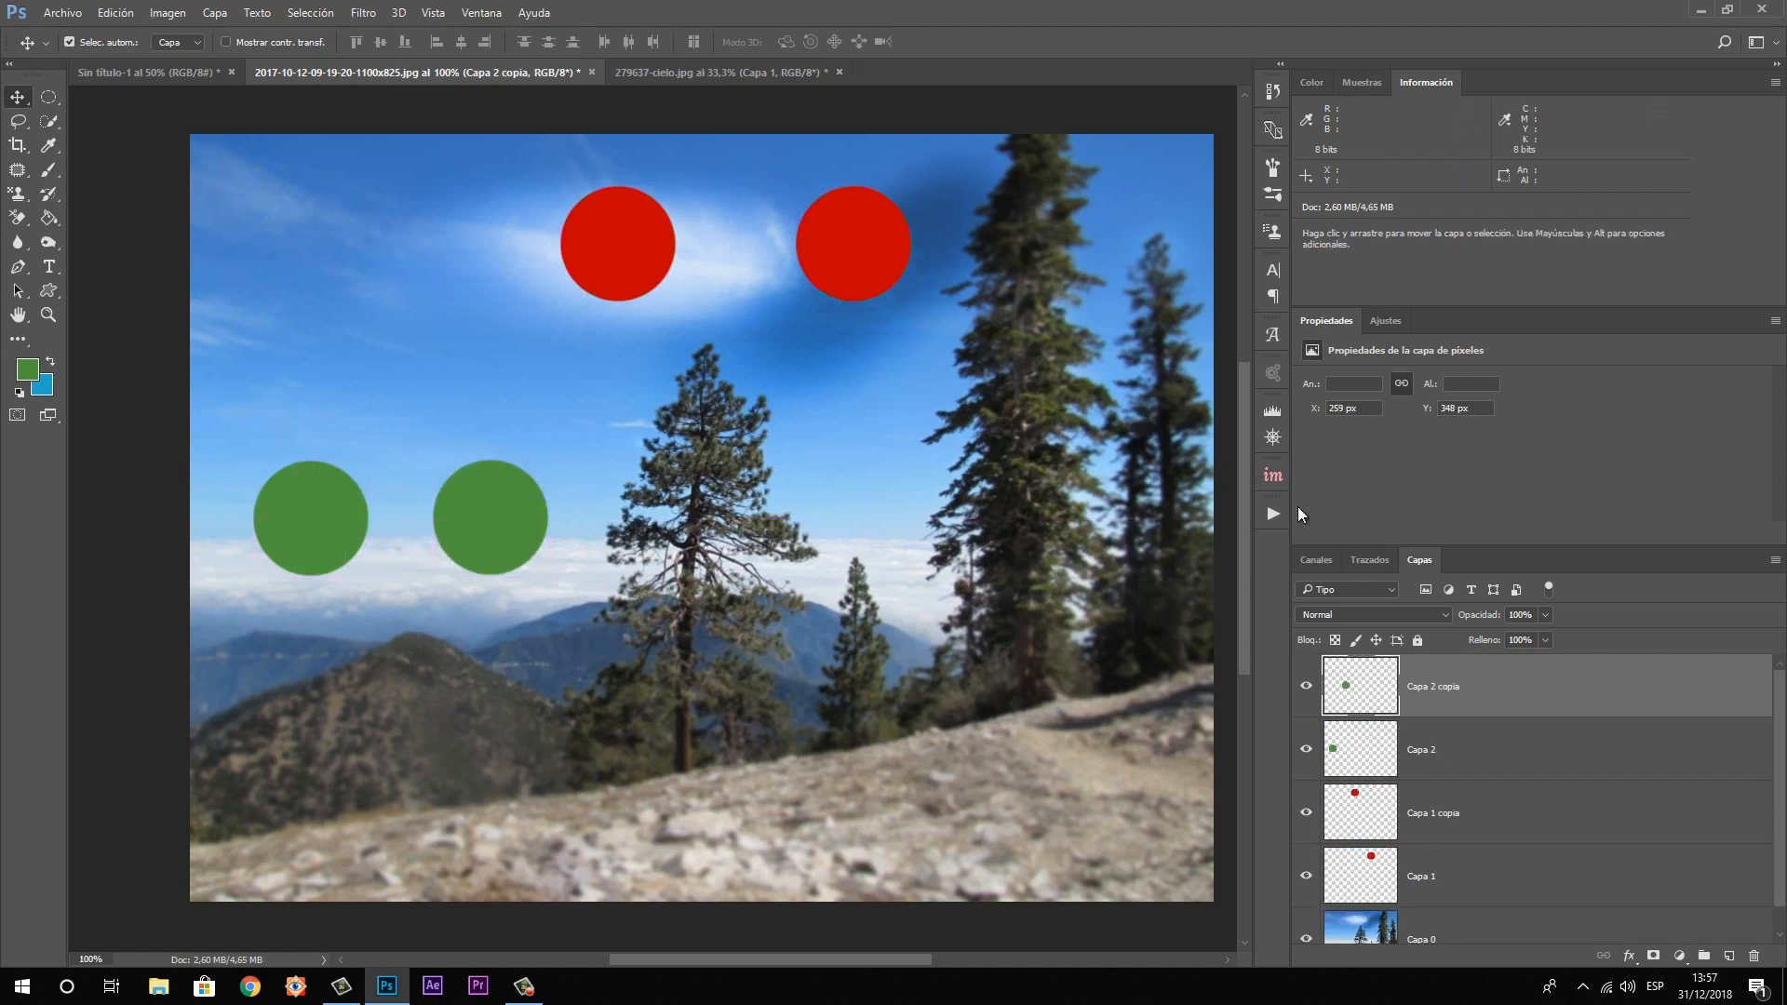
Select the four dot layers from Capa 1 to Capa 2 copia and delete them
left_click(1536, 876)
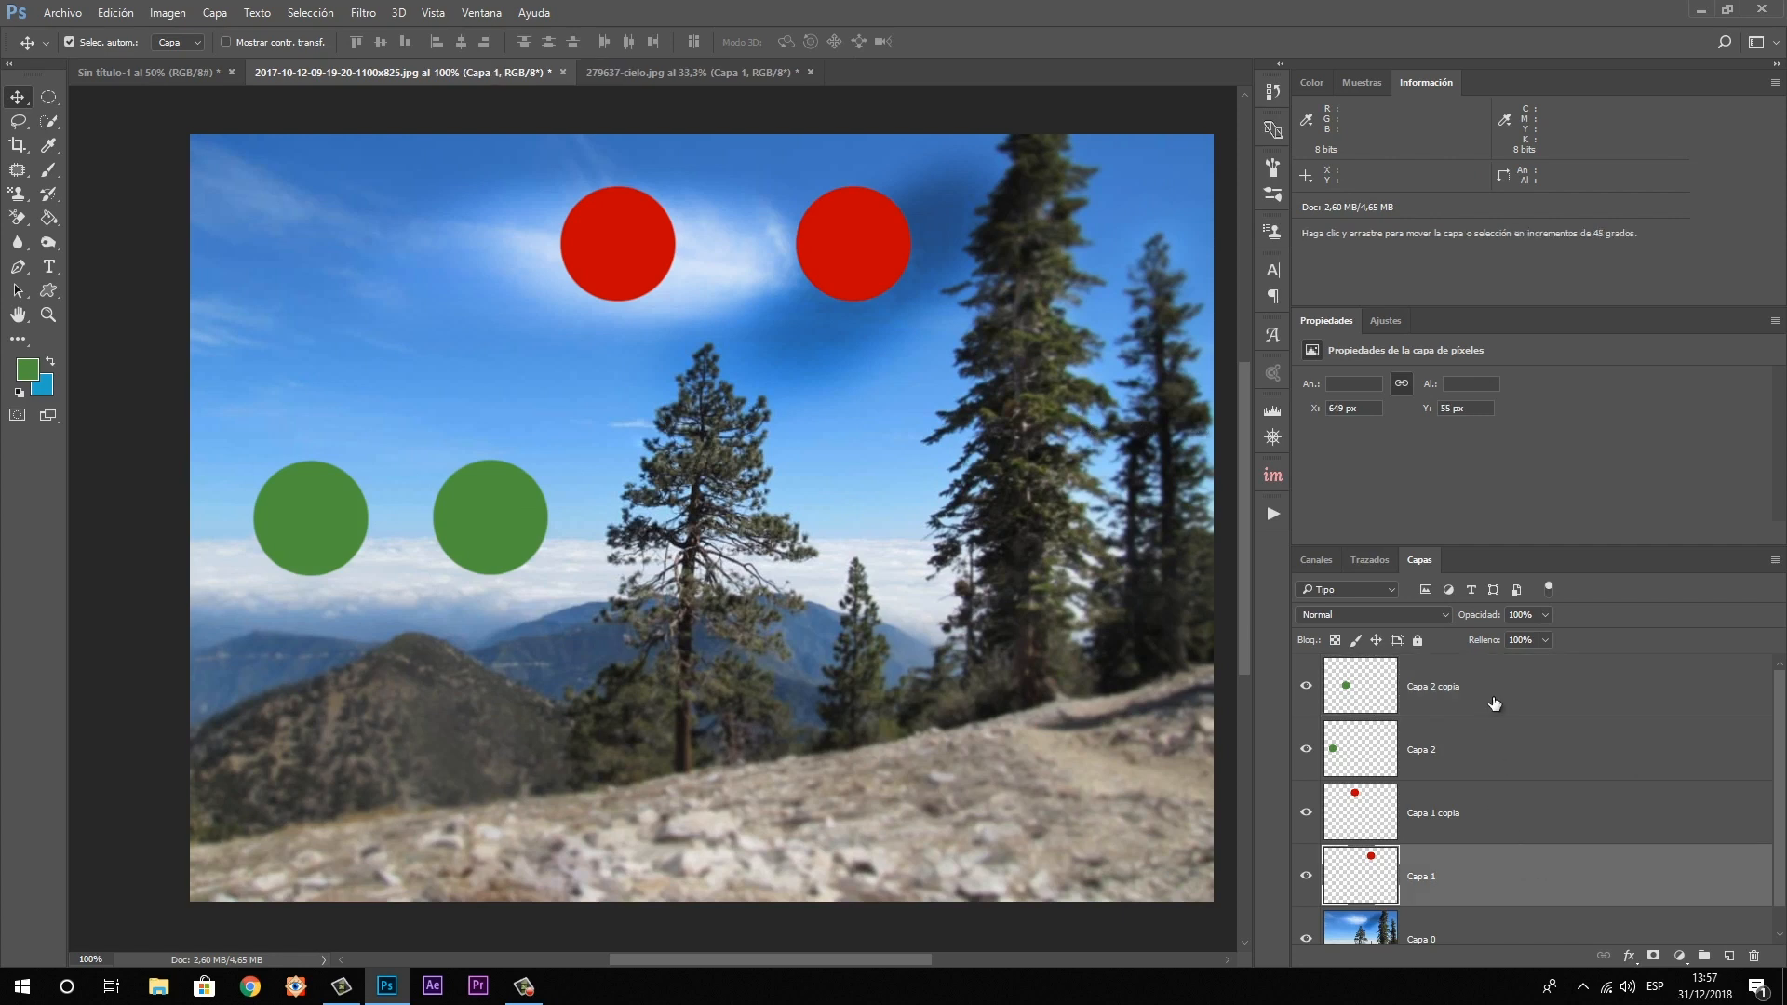
left_click(1493, 703, "shift")
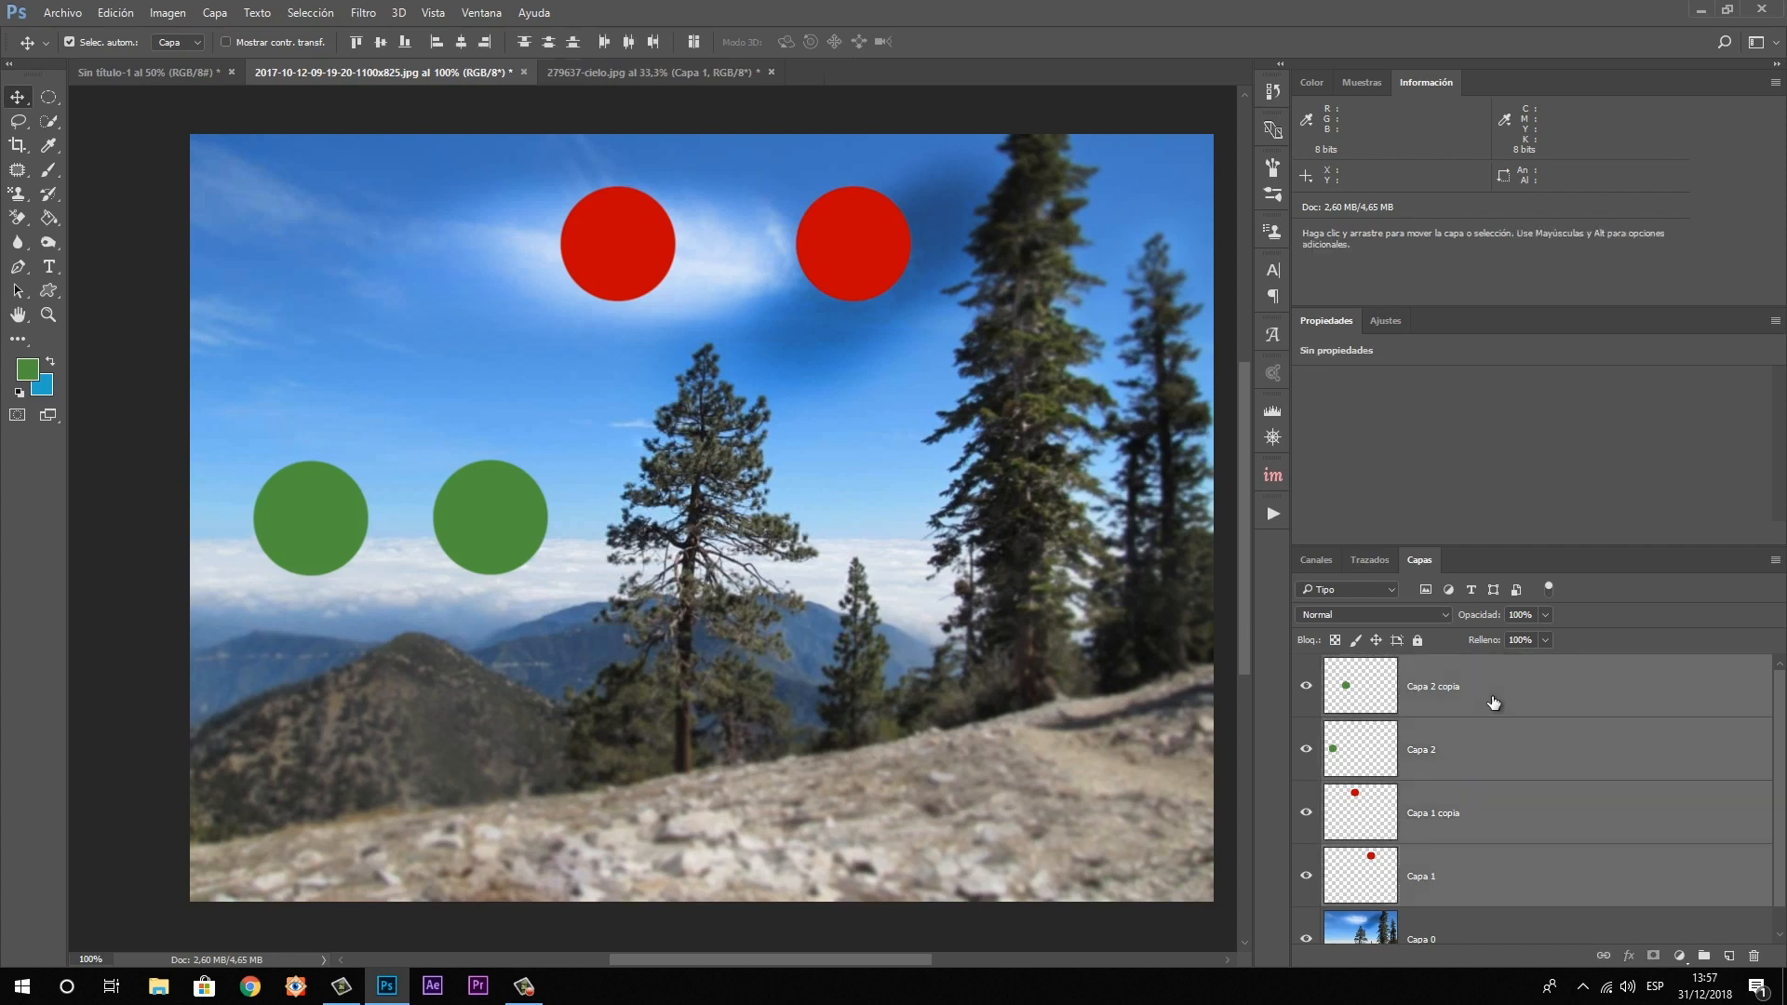
key("Delete")
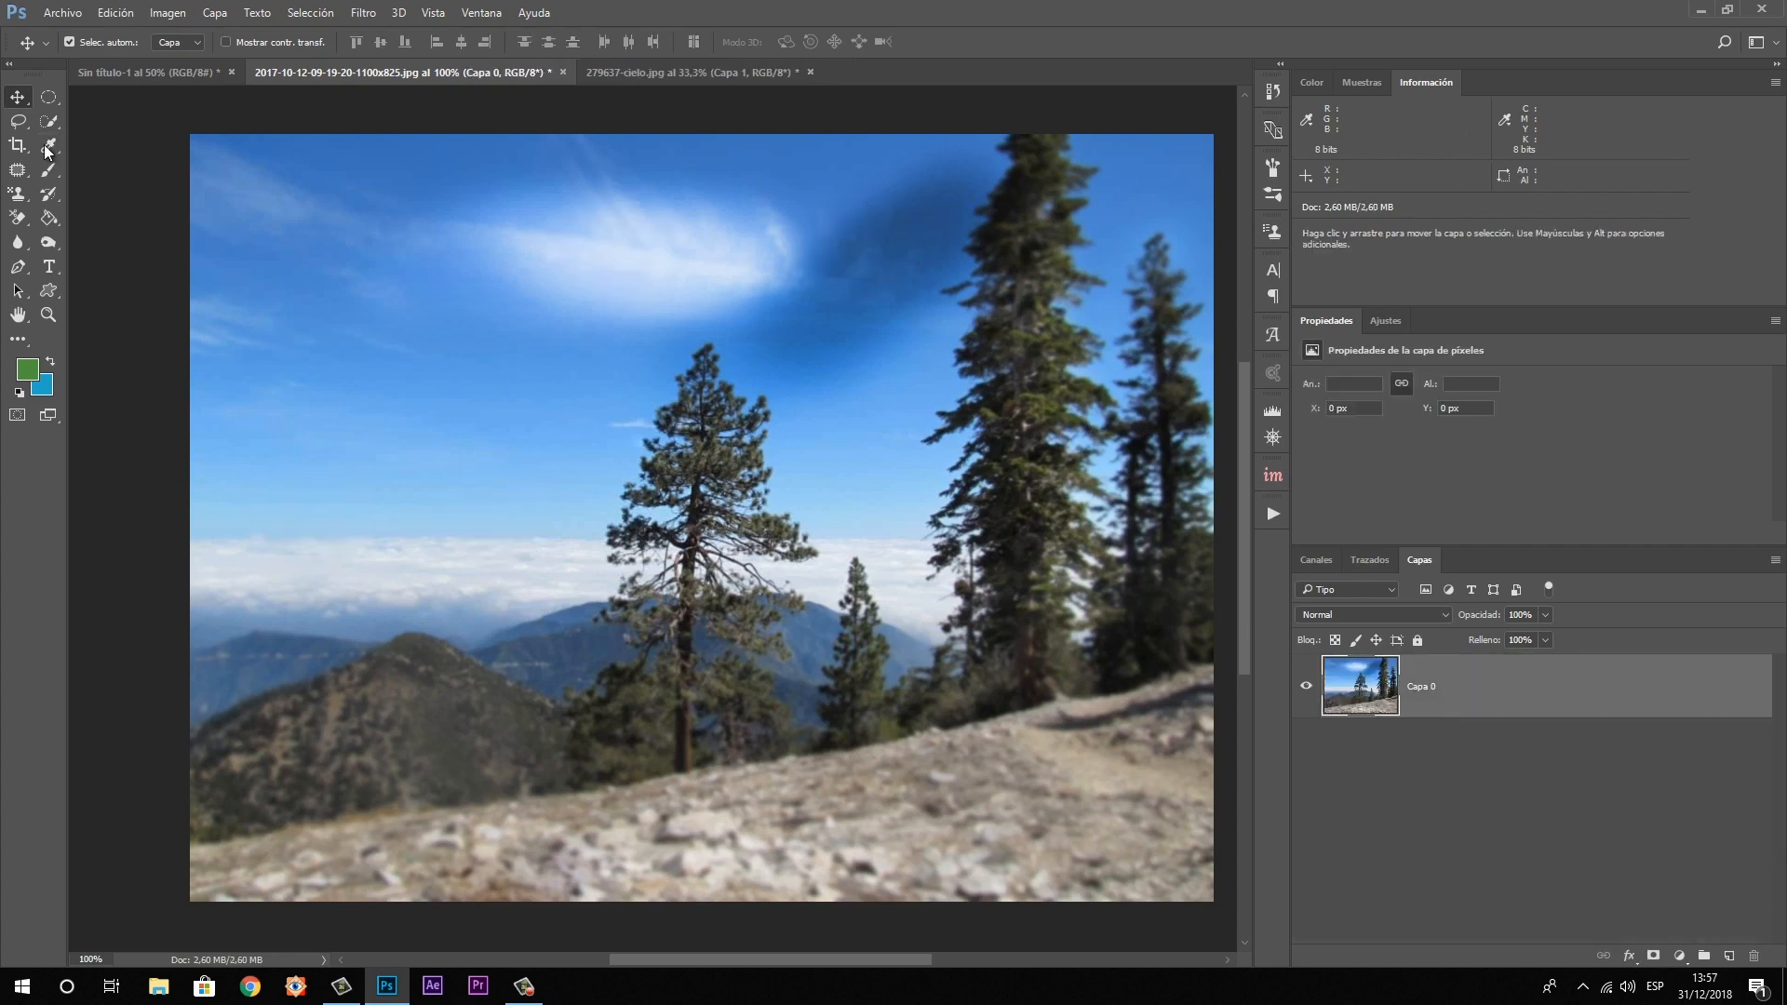
Sample the sky blue and the dark olive of the tall tree as foreground colors with the Eyedropper
left_click(48, 149)
right_click(48, 152)
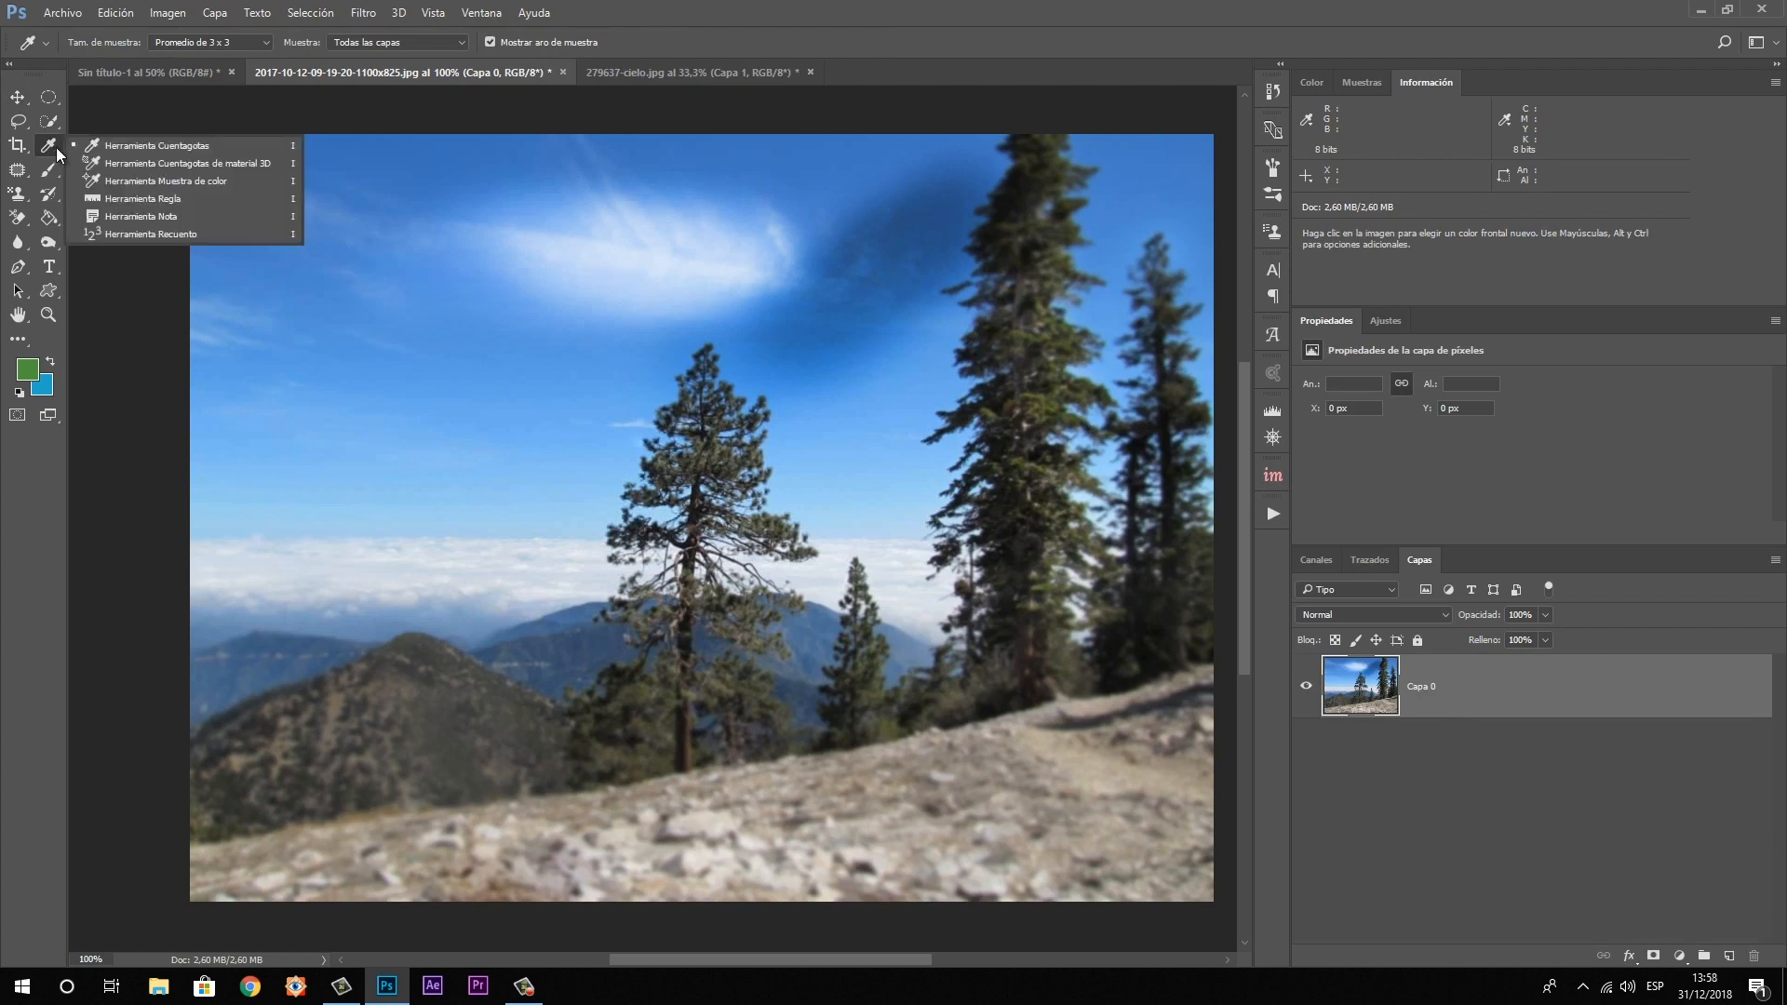
left_click(124, 148)
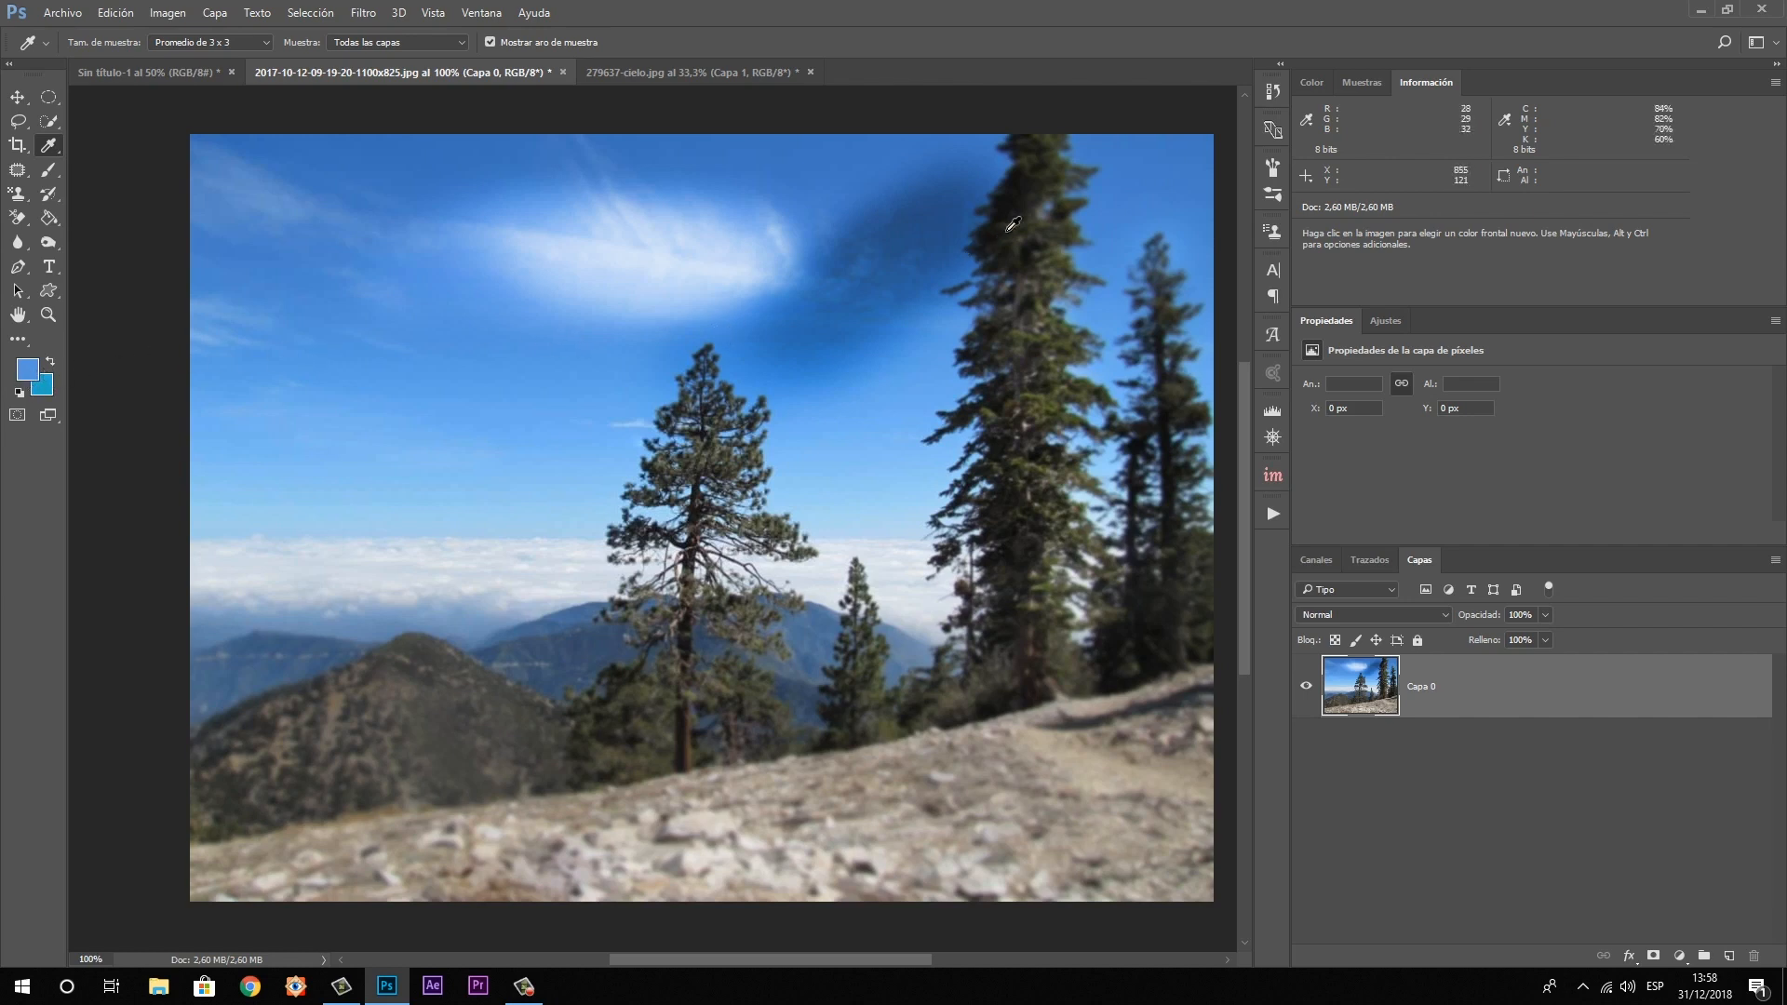
left_click(1059, 258)
left_click(18, 290)
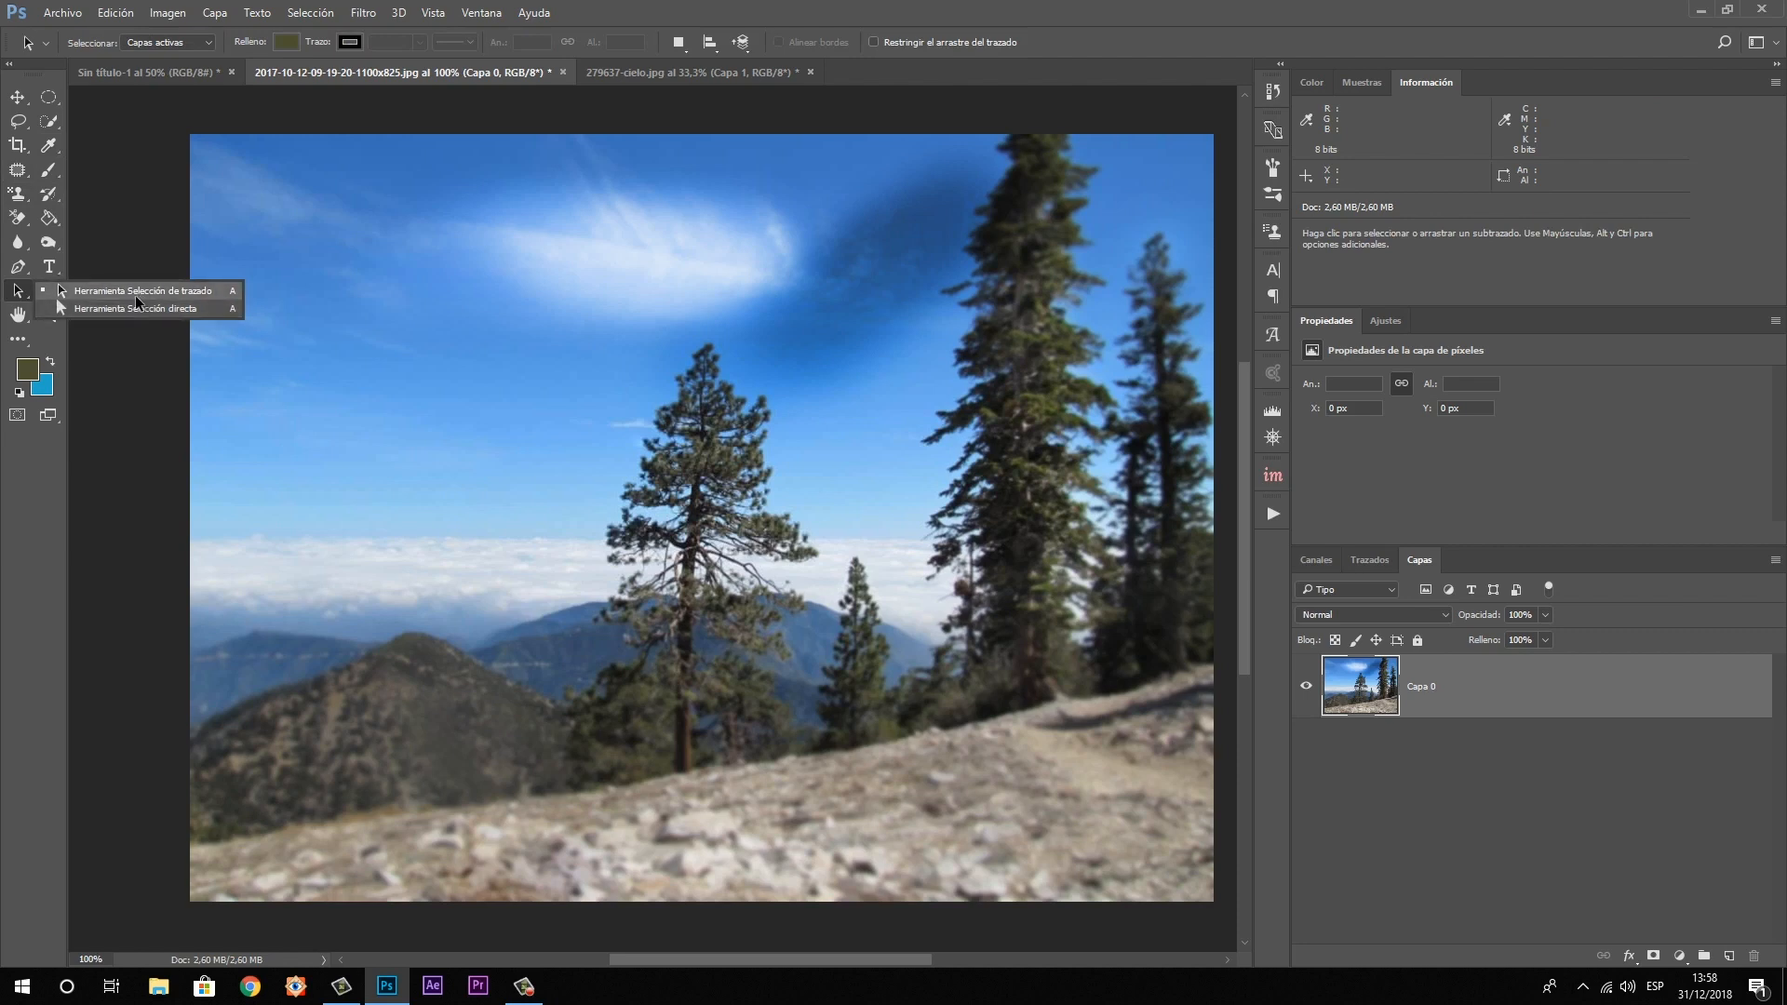
left_click(56, 289)
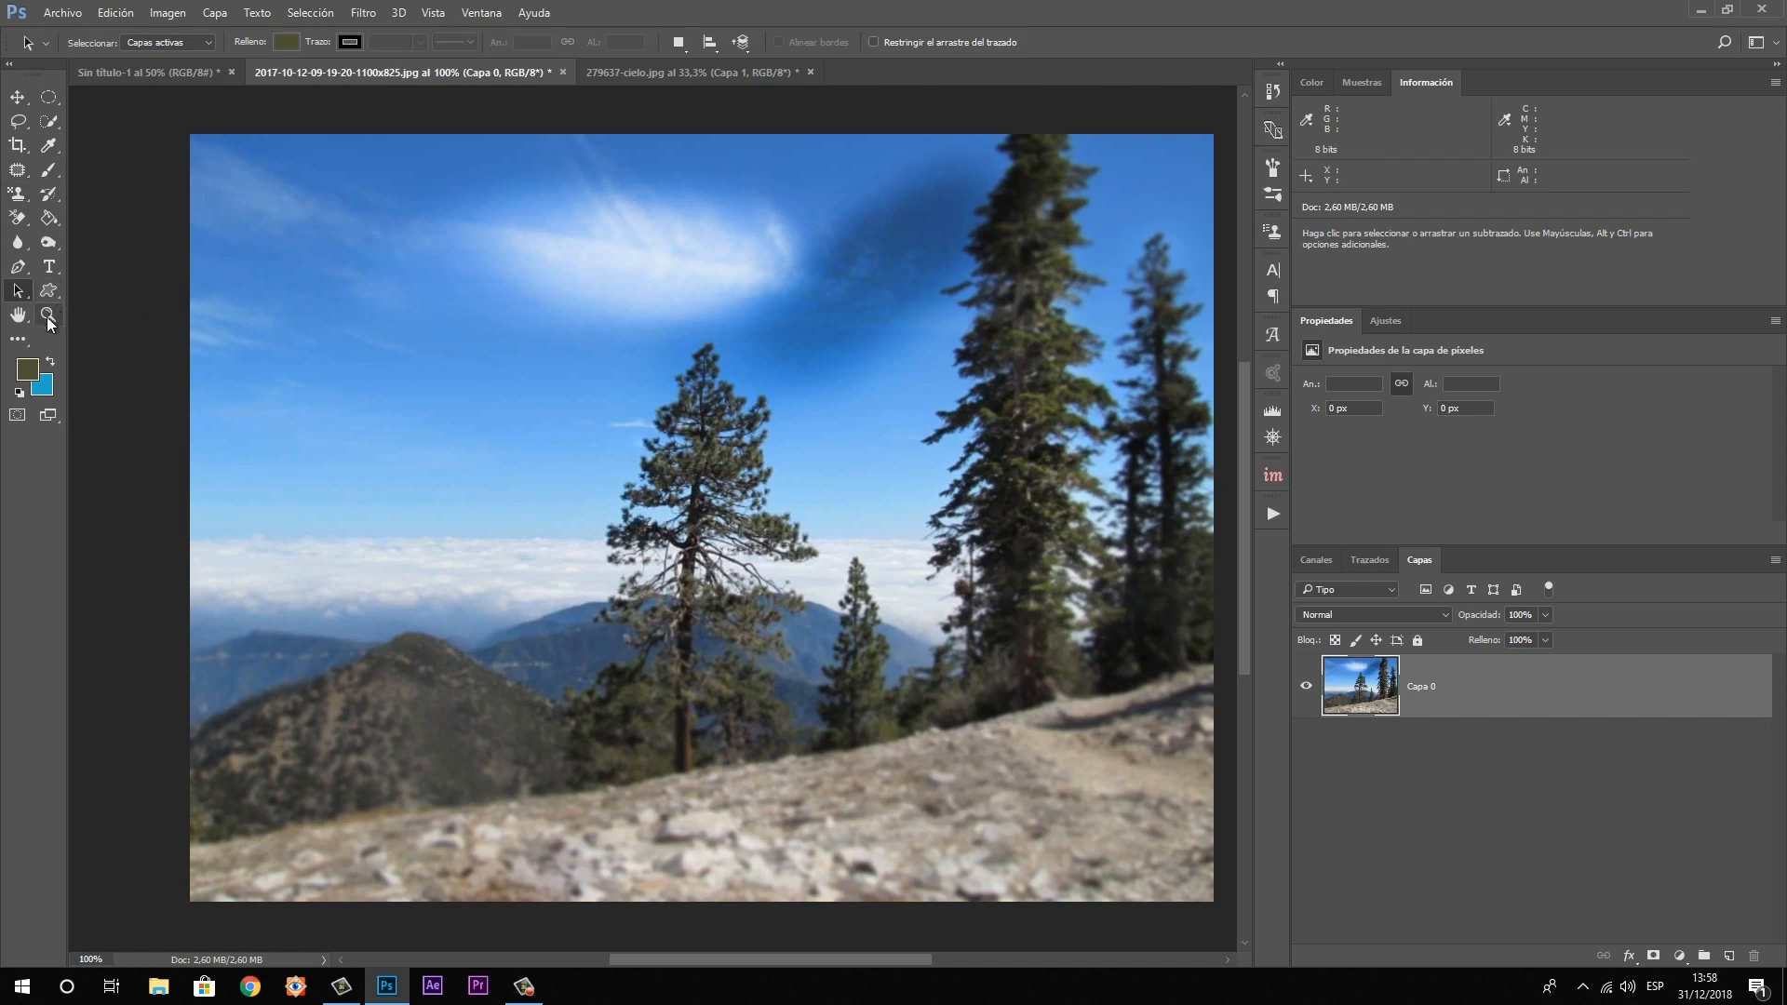
Pan the photo around the canvas at 100% with the Hand tool
left_click(19, 317)
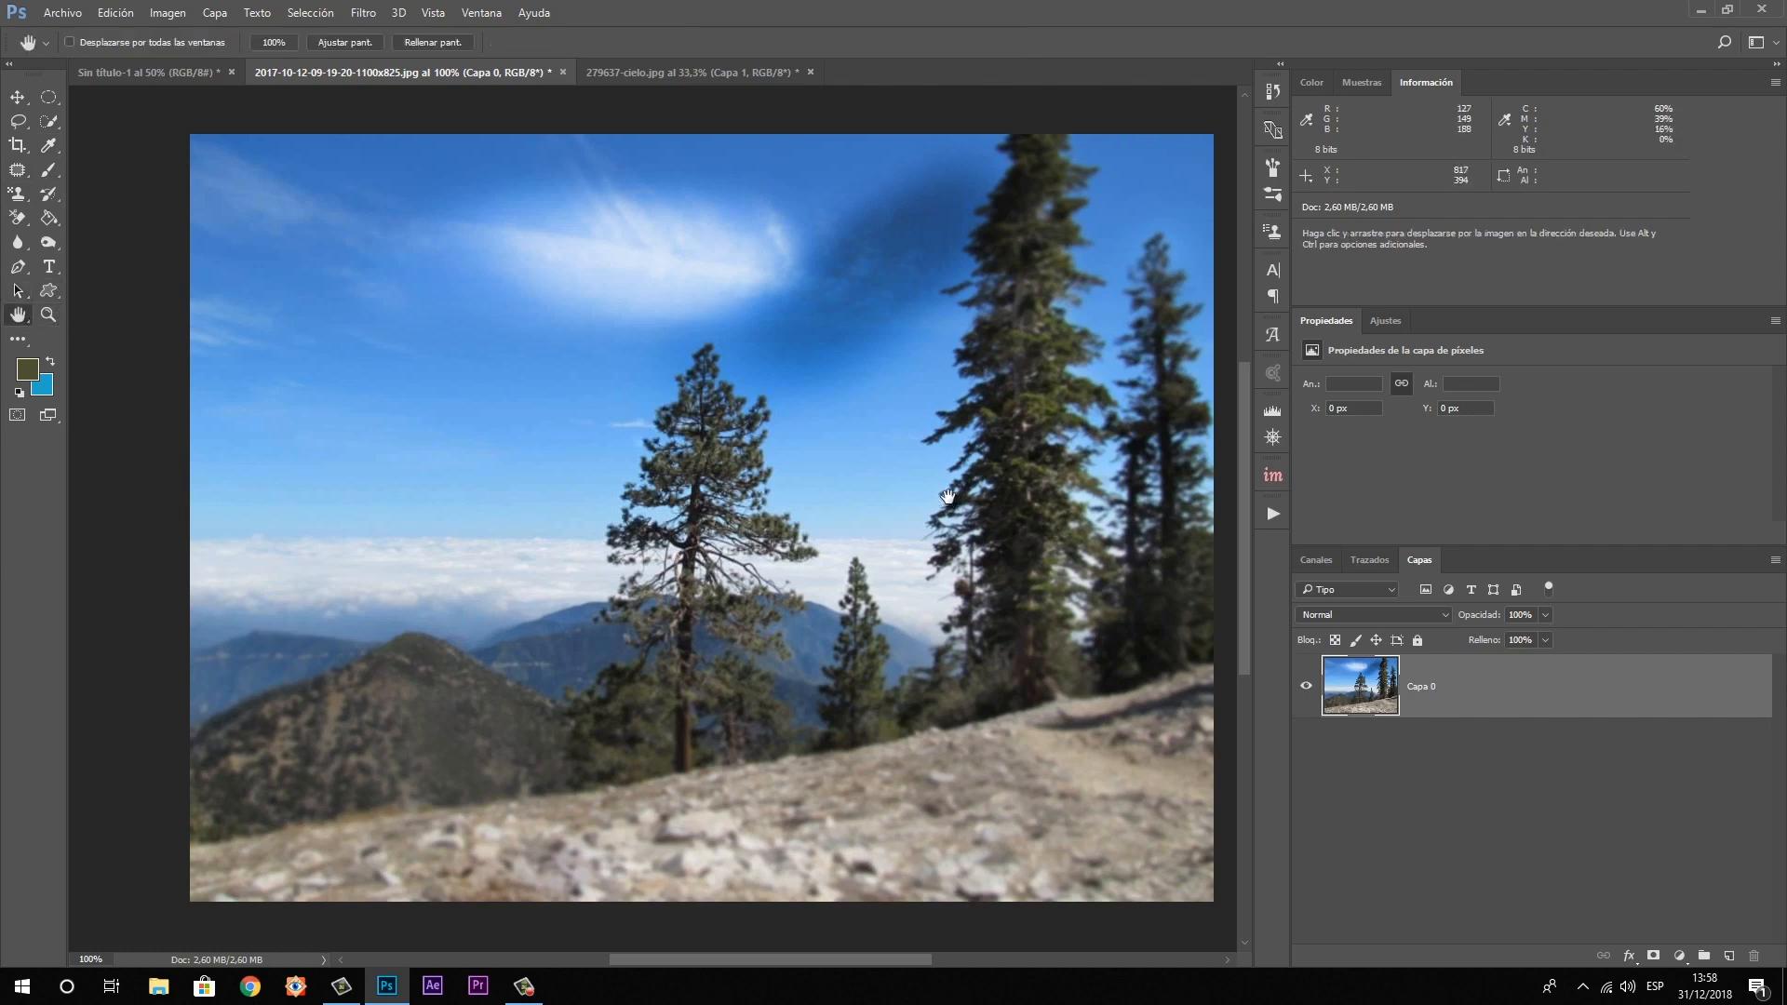
left_click_drag(947, 496, 808, 380)
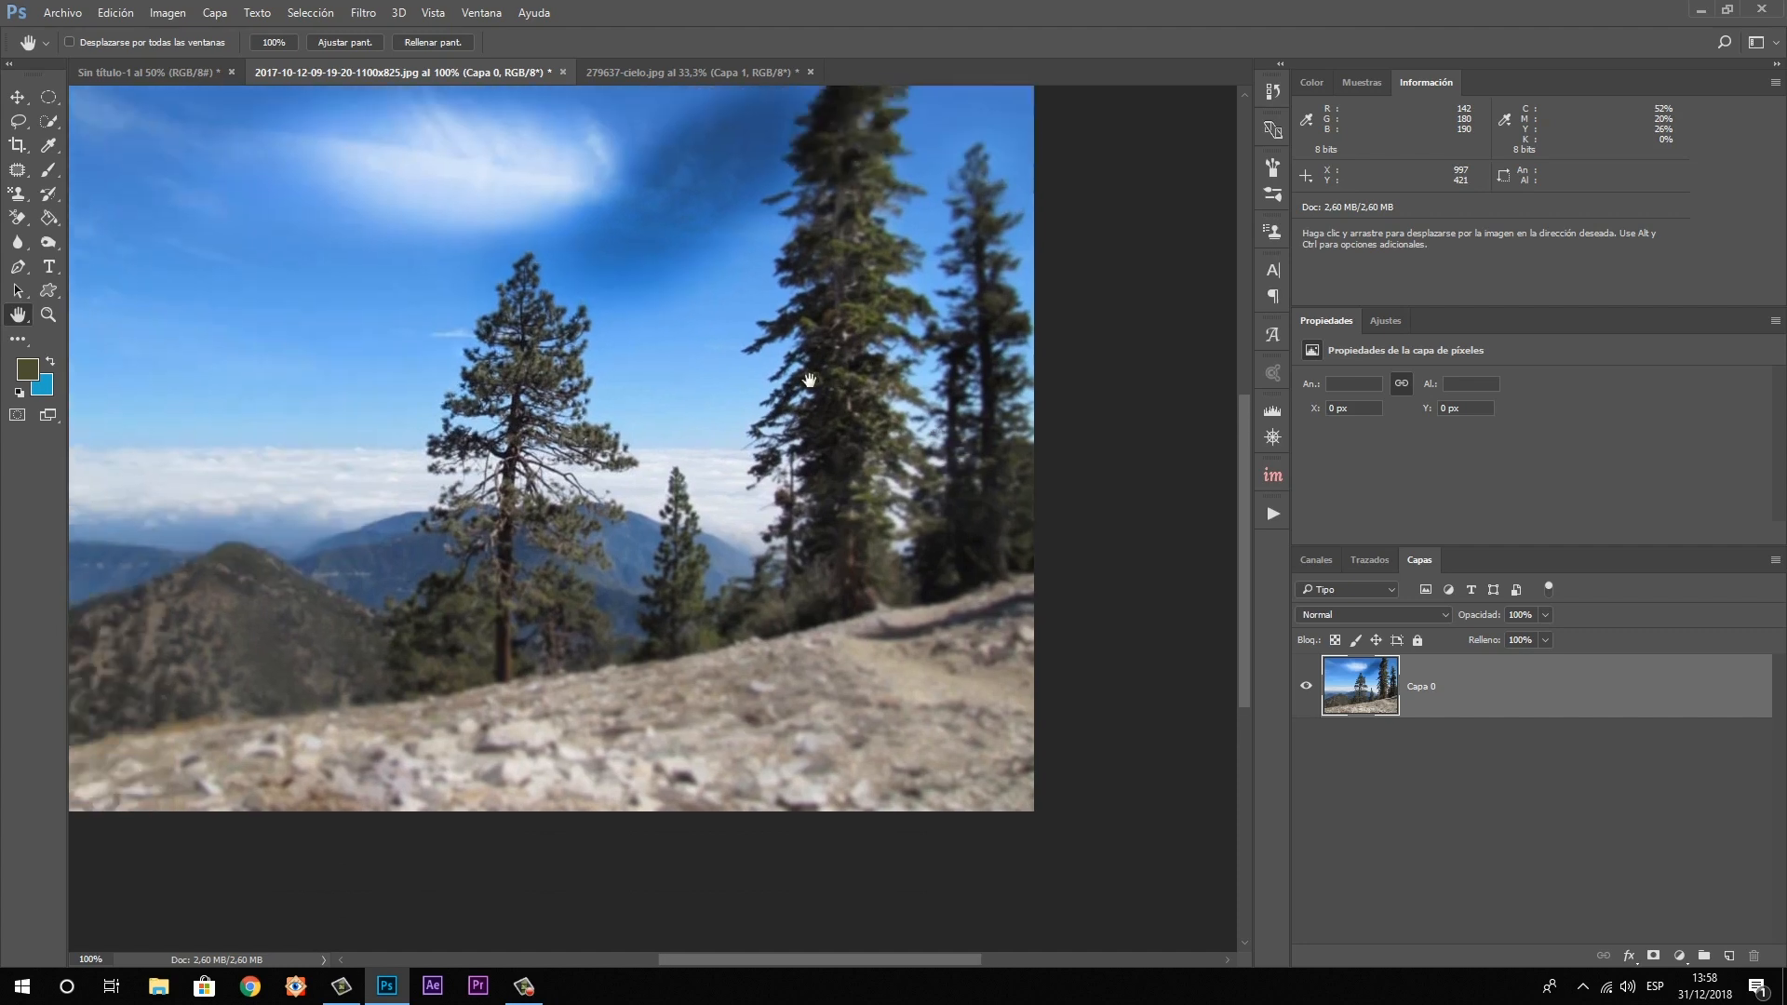
left_click_drag(657, 337, 895, 347)
left_click_drag(756, 421, 851, 349)
left_click_drag(677, 426, 598, 463)
left_click_drag(893, 307, 713, 366)
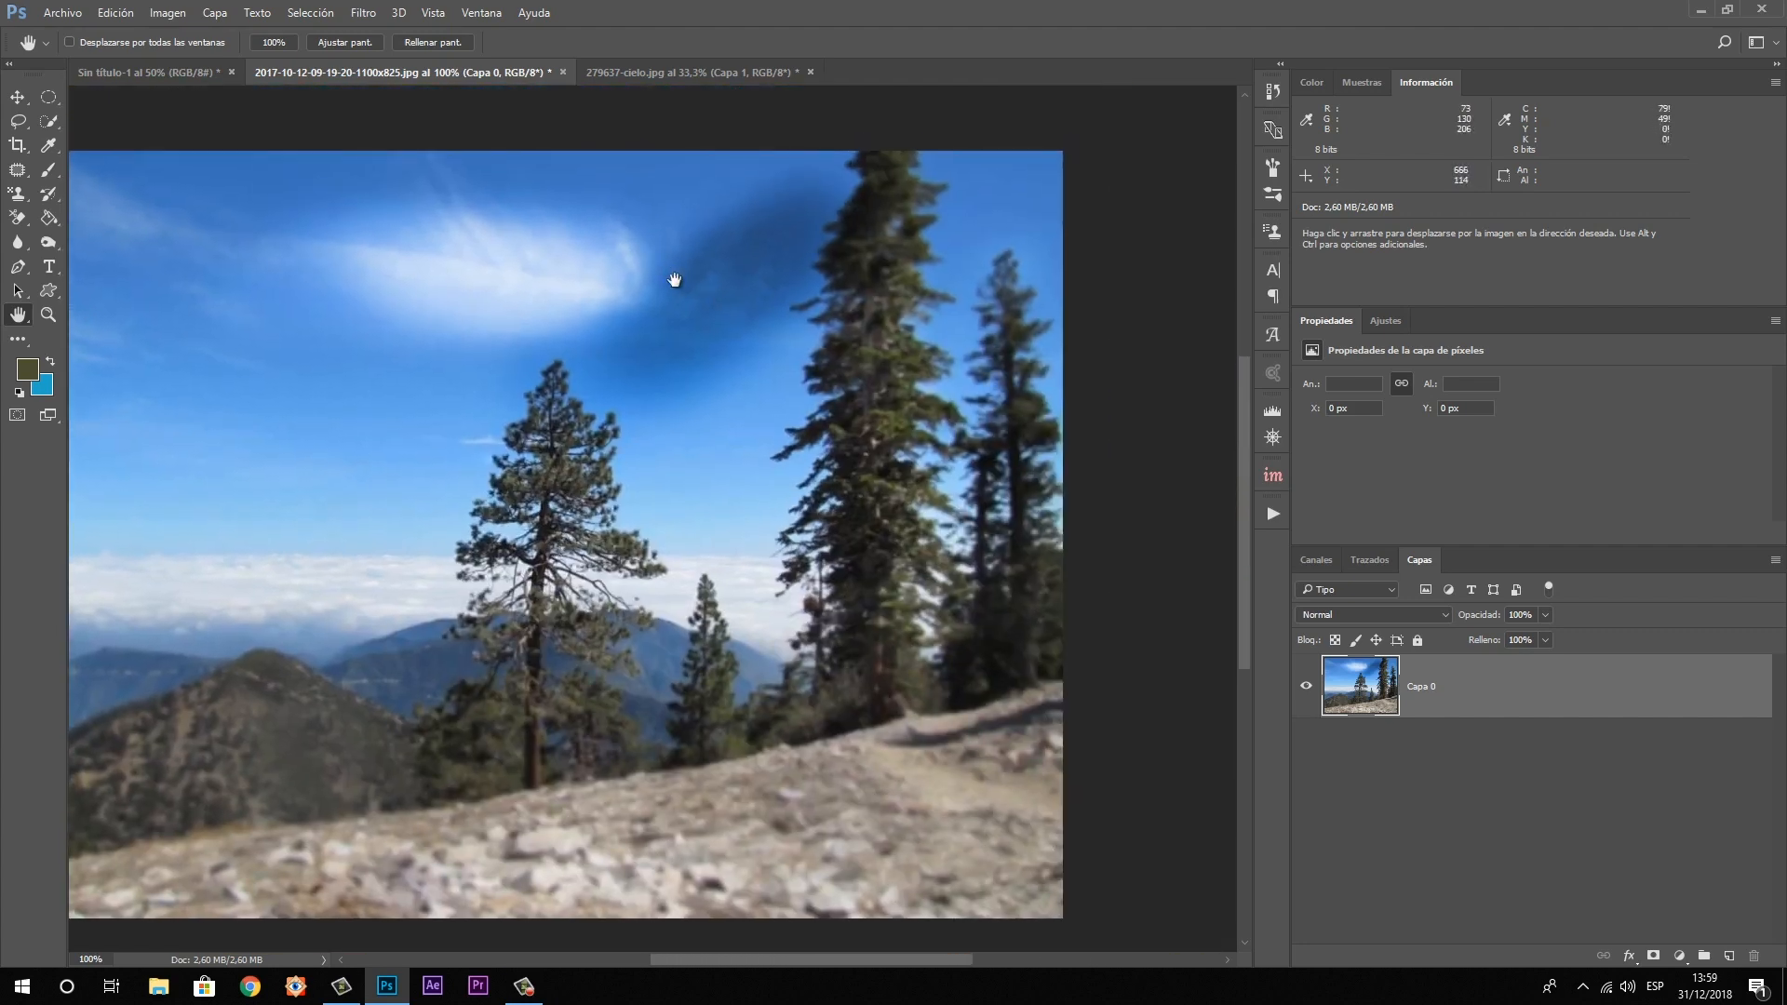
left_click_drag(674, 280, 700, 309)
Zoom in to 300% on the tall tree and the smaller one beside it, and pan across them
left_click(48, 315)
left_click(700, 417)
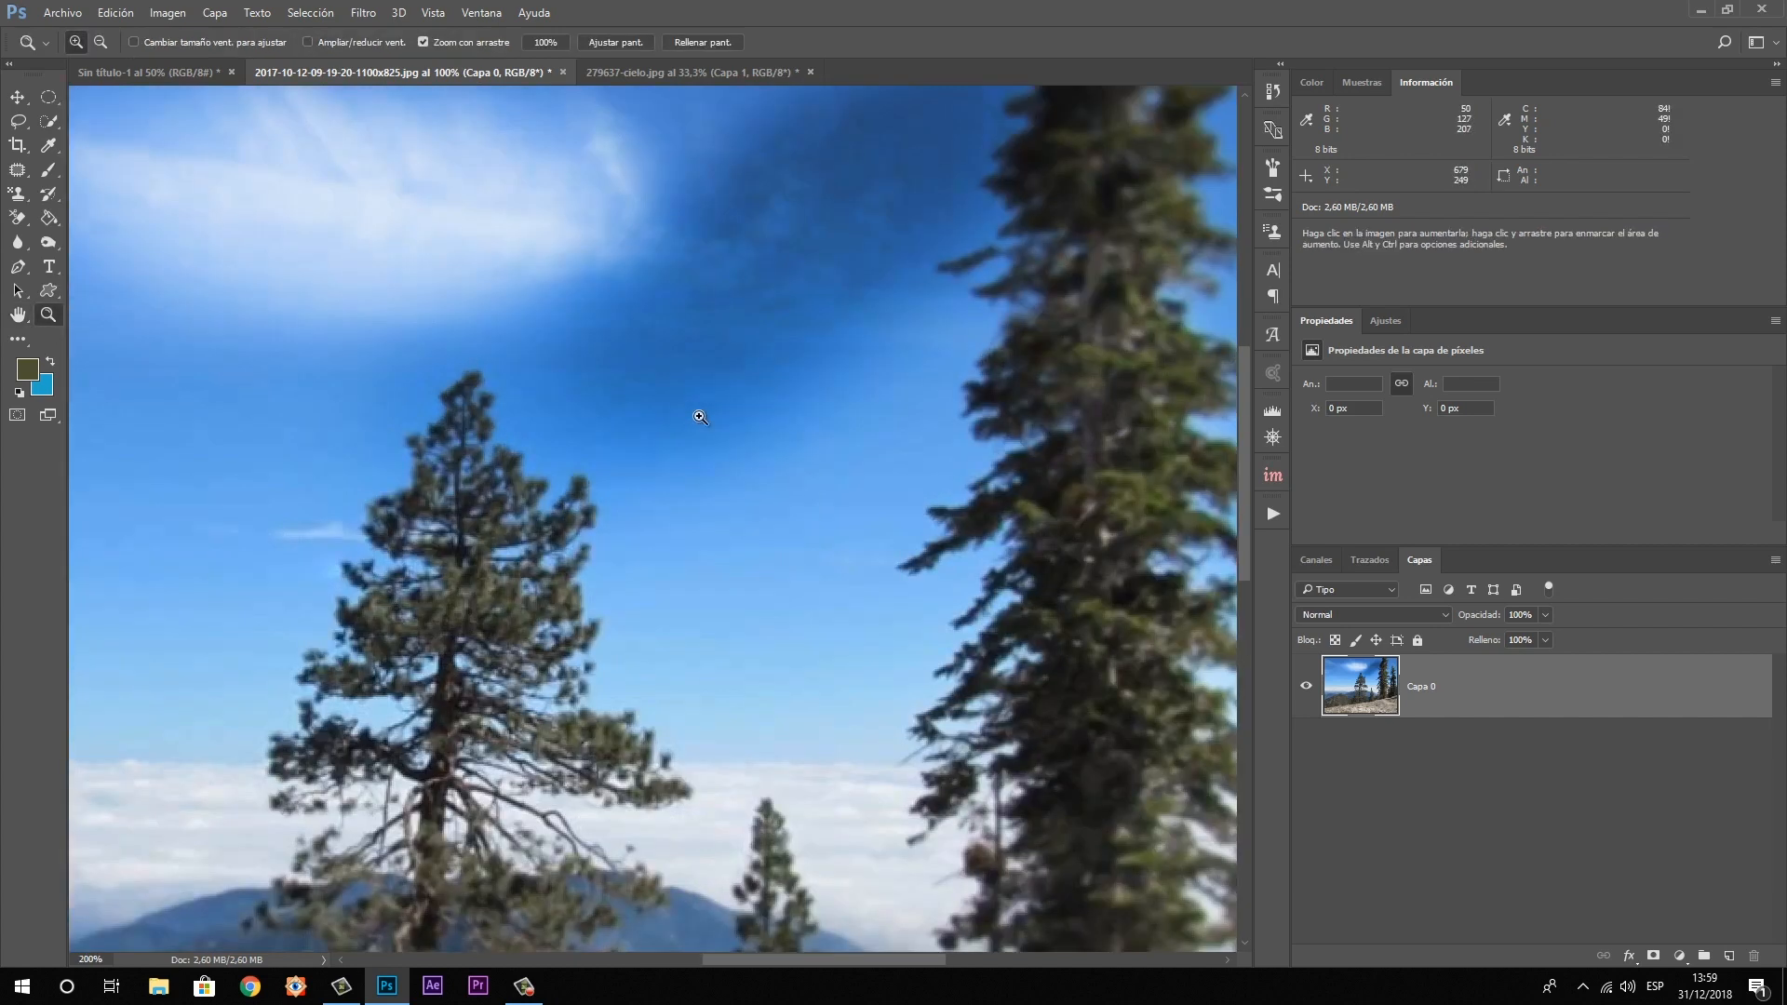
left_click(707, 417)
left_click_drag(961, 471, 486, 641)
left_click_drag(848, 291, 638, 591)
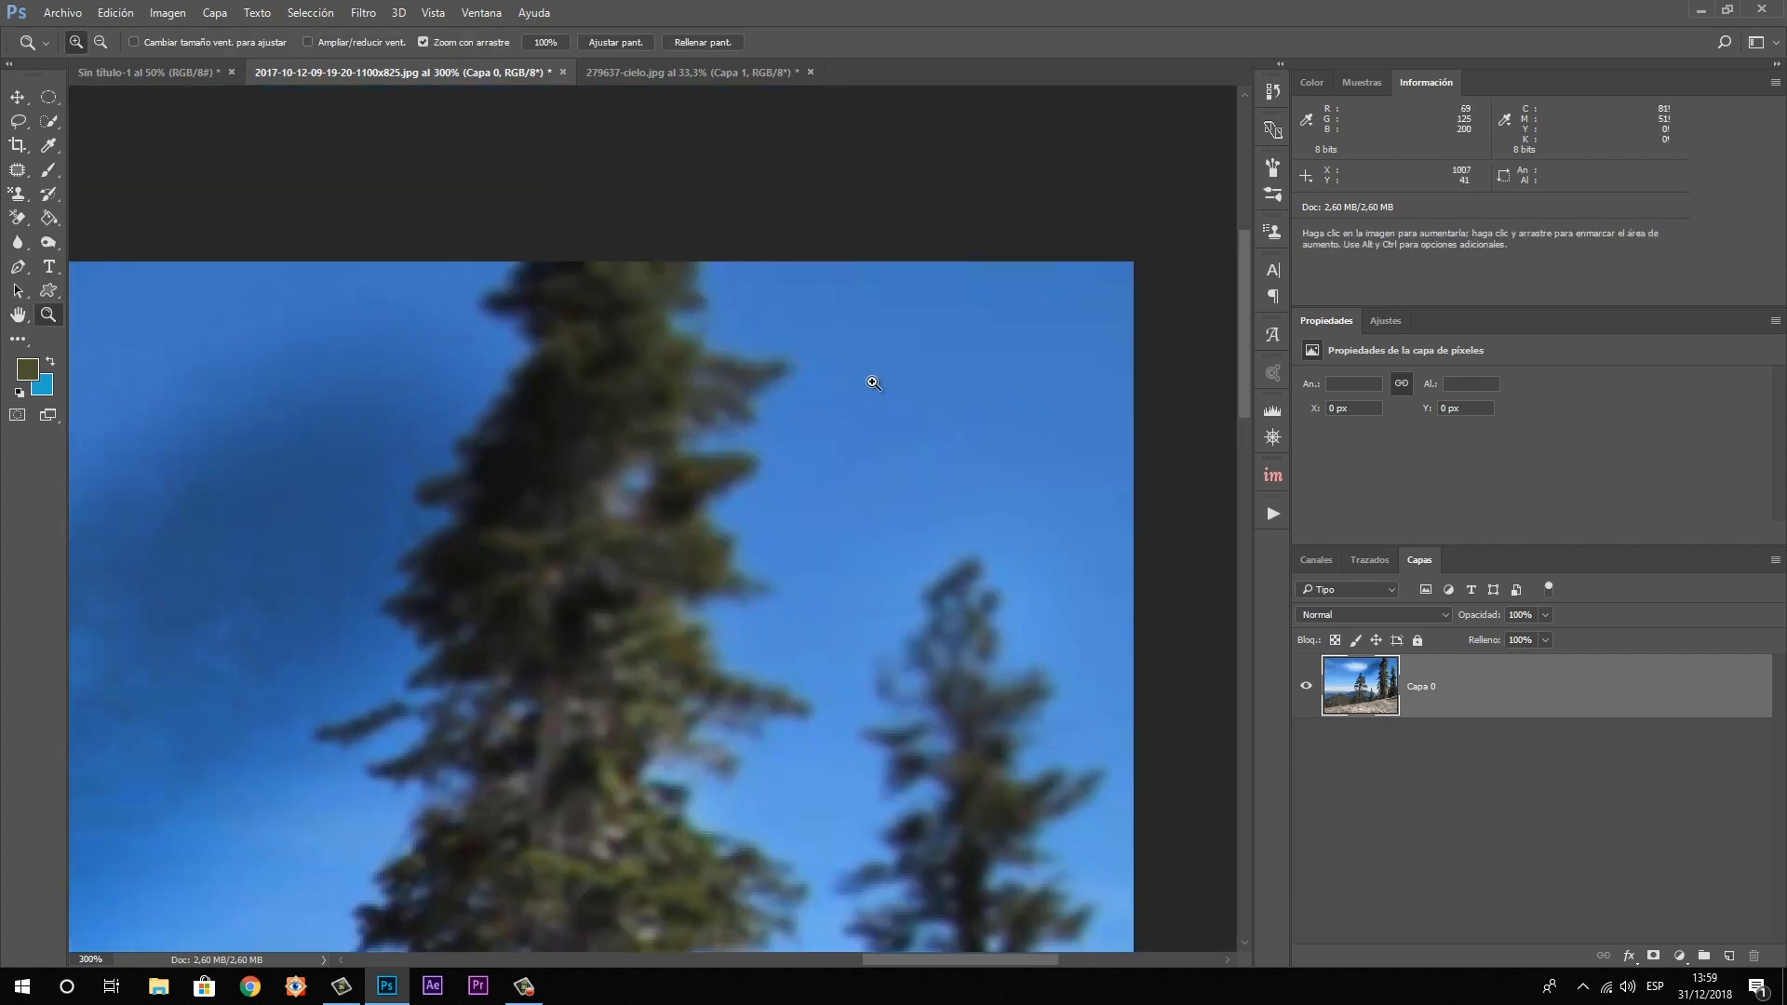
left_click(18, 315)
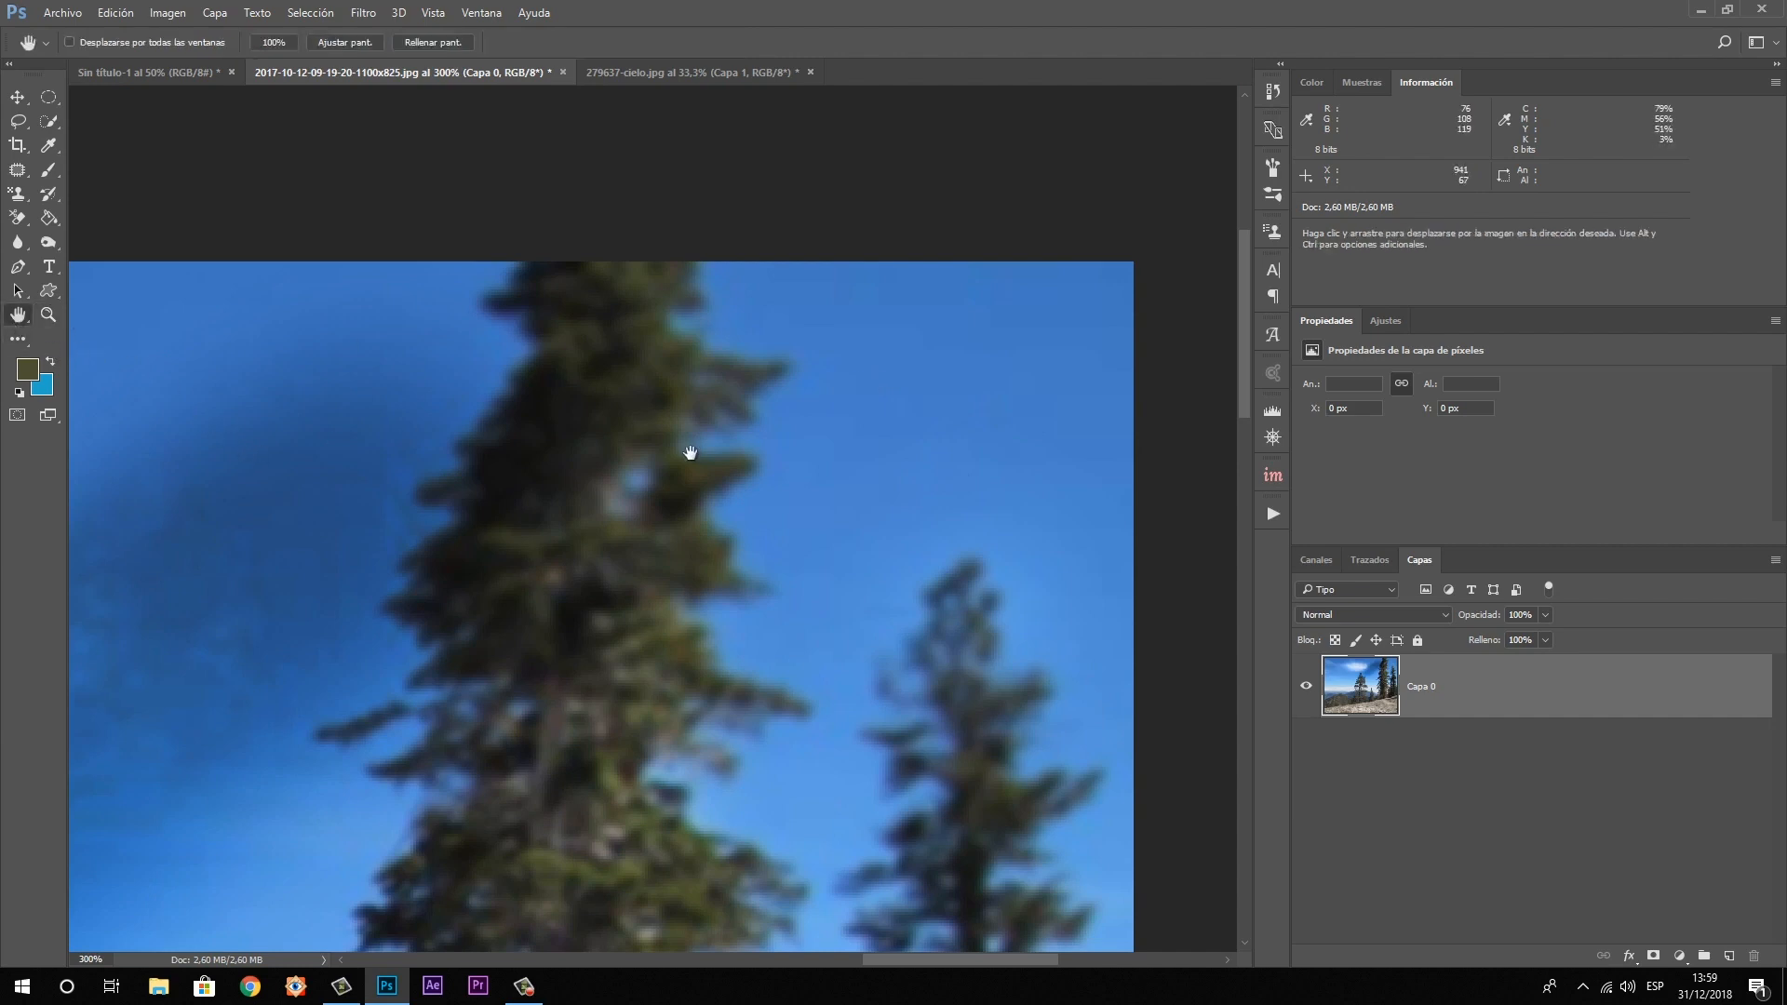
left_click_drag(686, 455, 744, 366)
left_click_drag(954, 651, 969, 419)
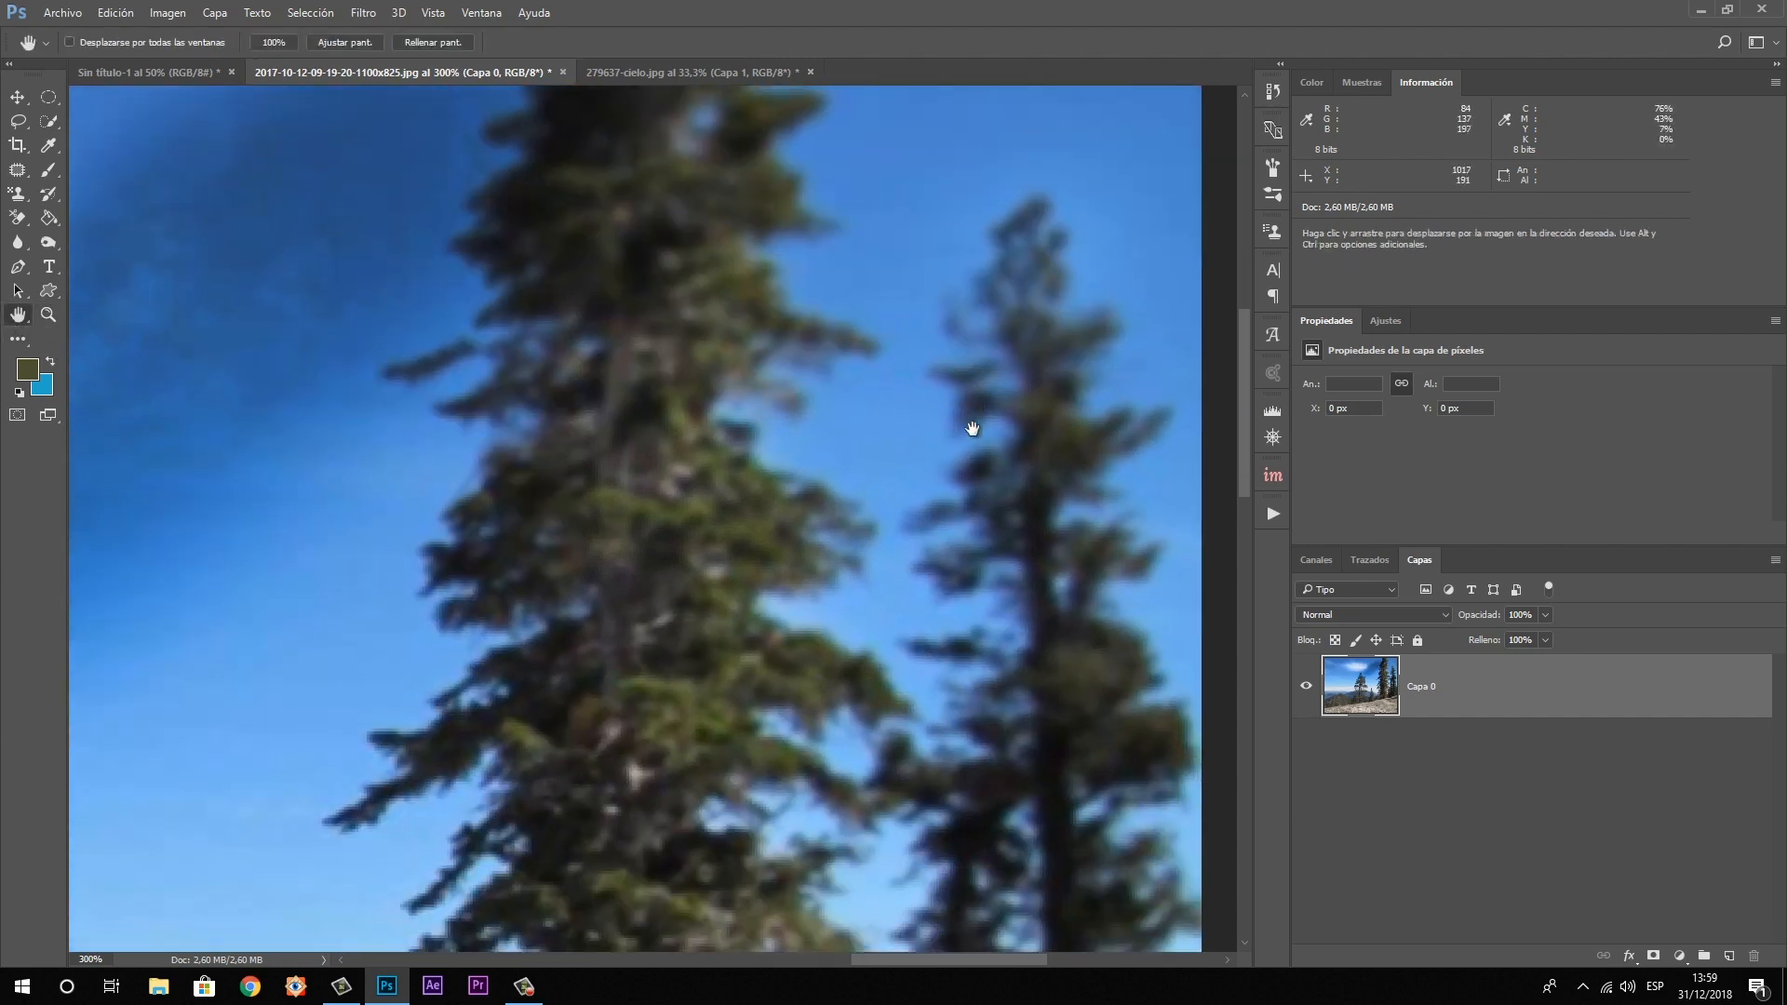
mouse_move(916, 489)
left_mouse_down()
mouse_move(877, 367)
mouse_move(667, 442)
mouse_move(511, 423)
left_mouse_up()
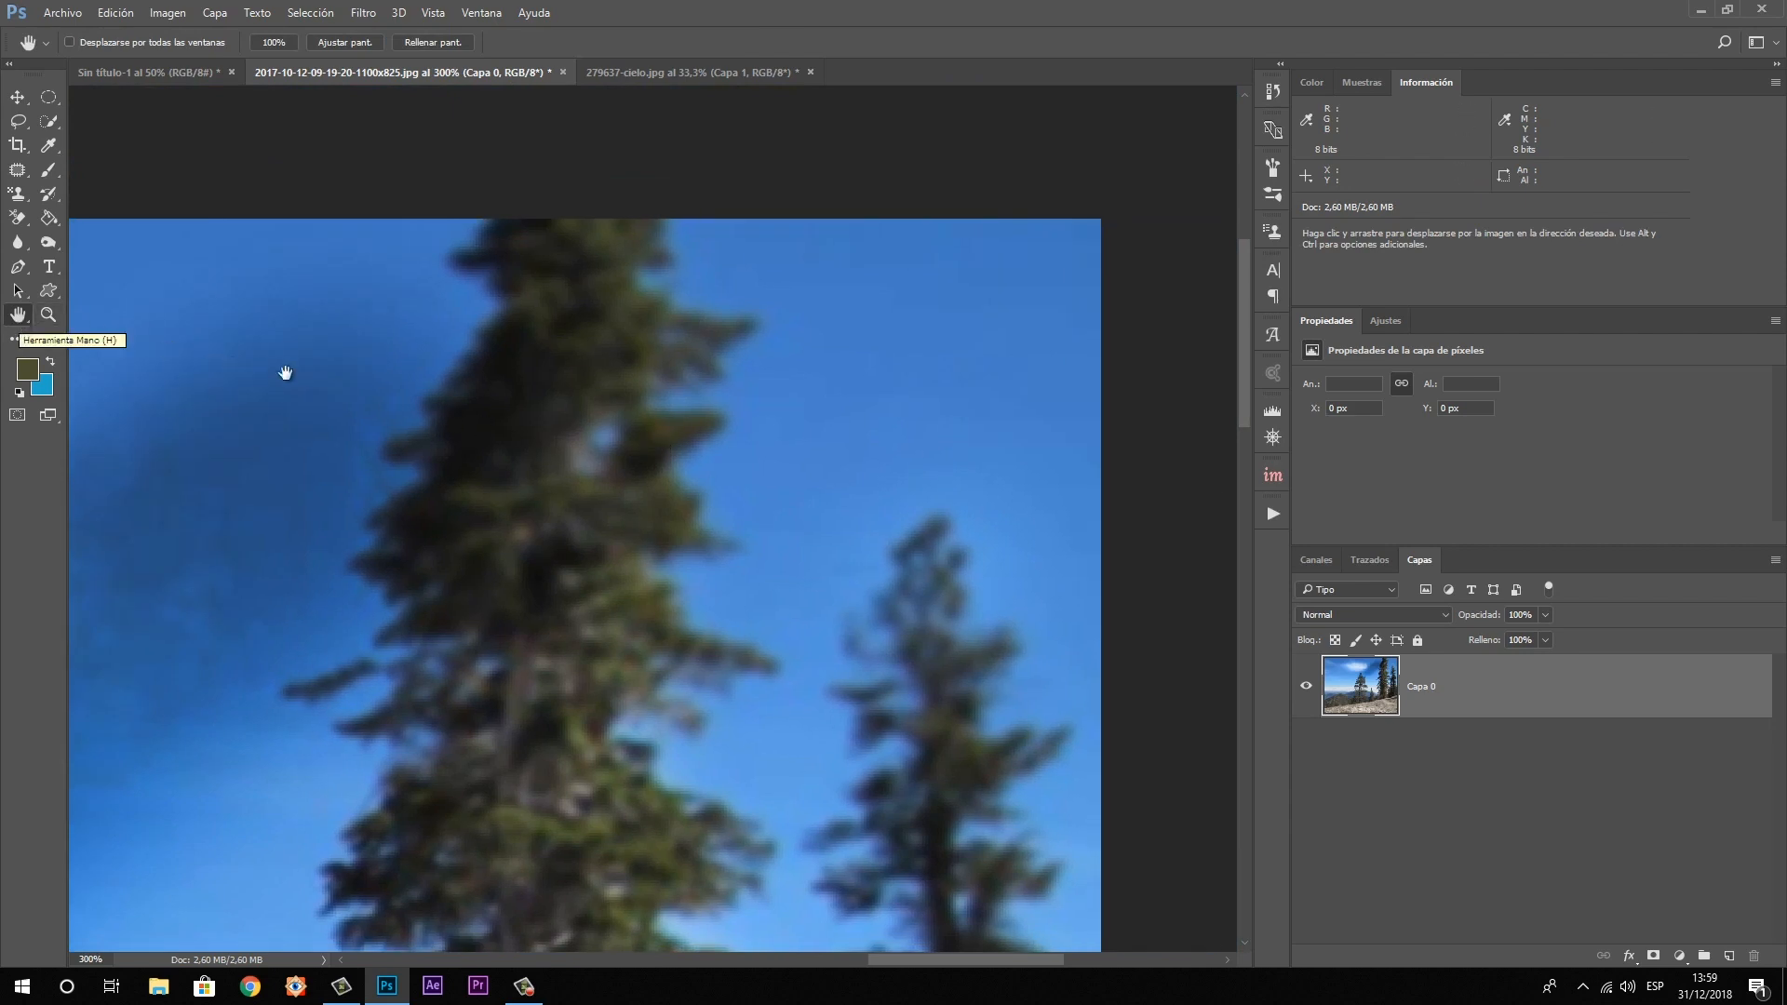
Add a new layer and paint an olive squiggle with a small brush in the sky beside the tall tree
key("b")
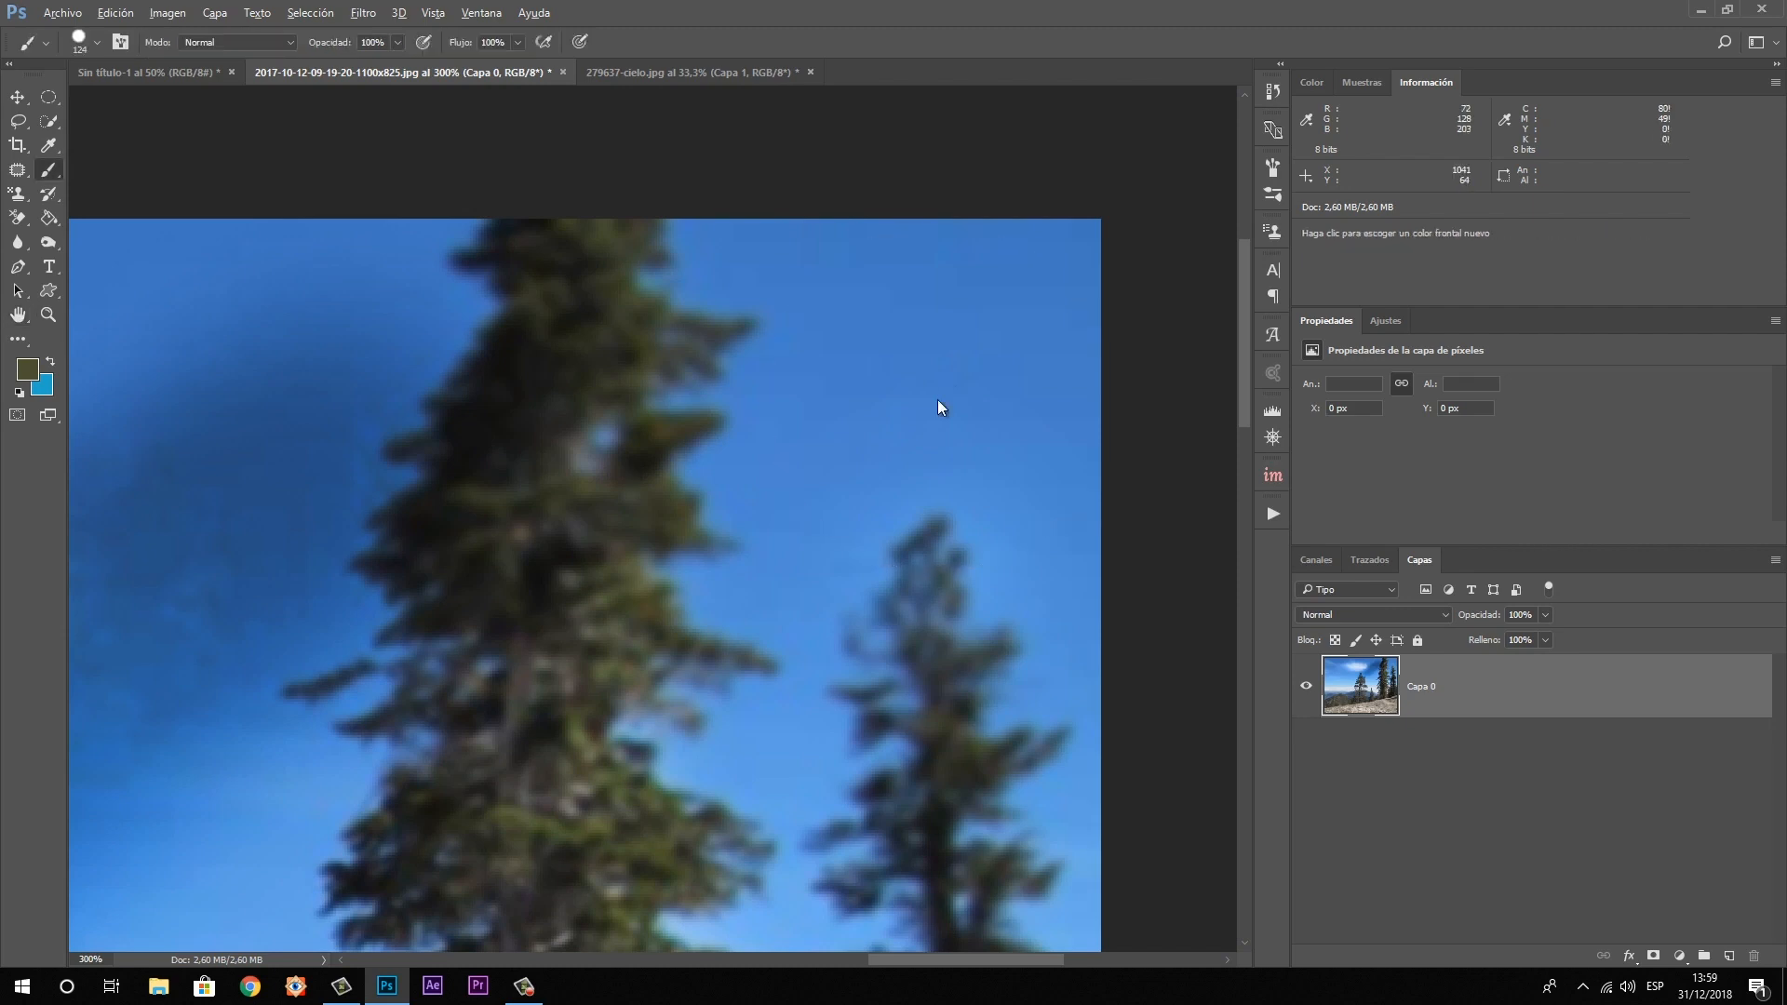
left_click_drag(936, 399, 765, 368)
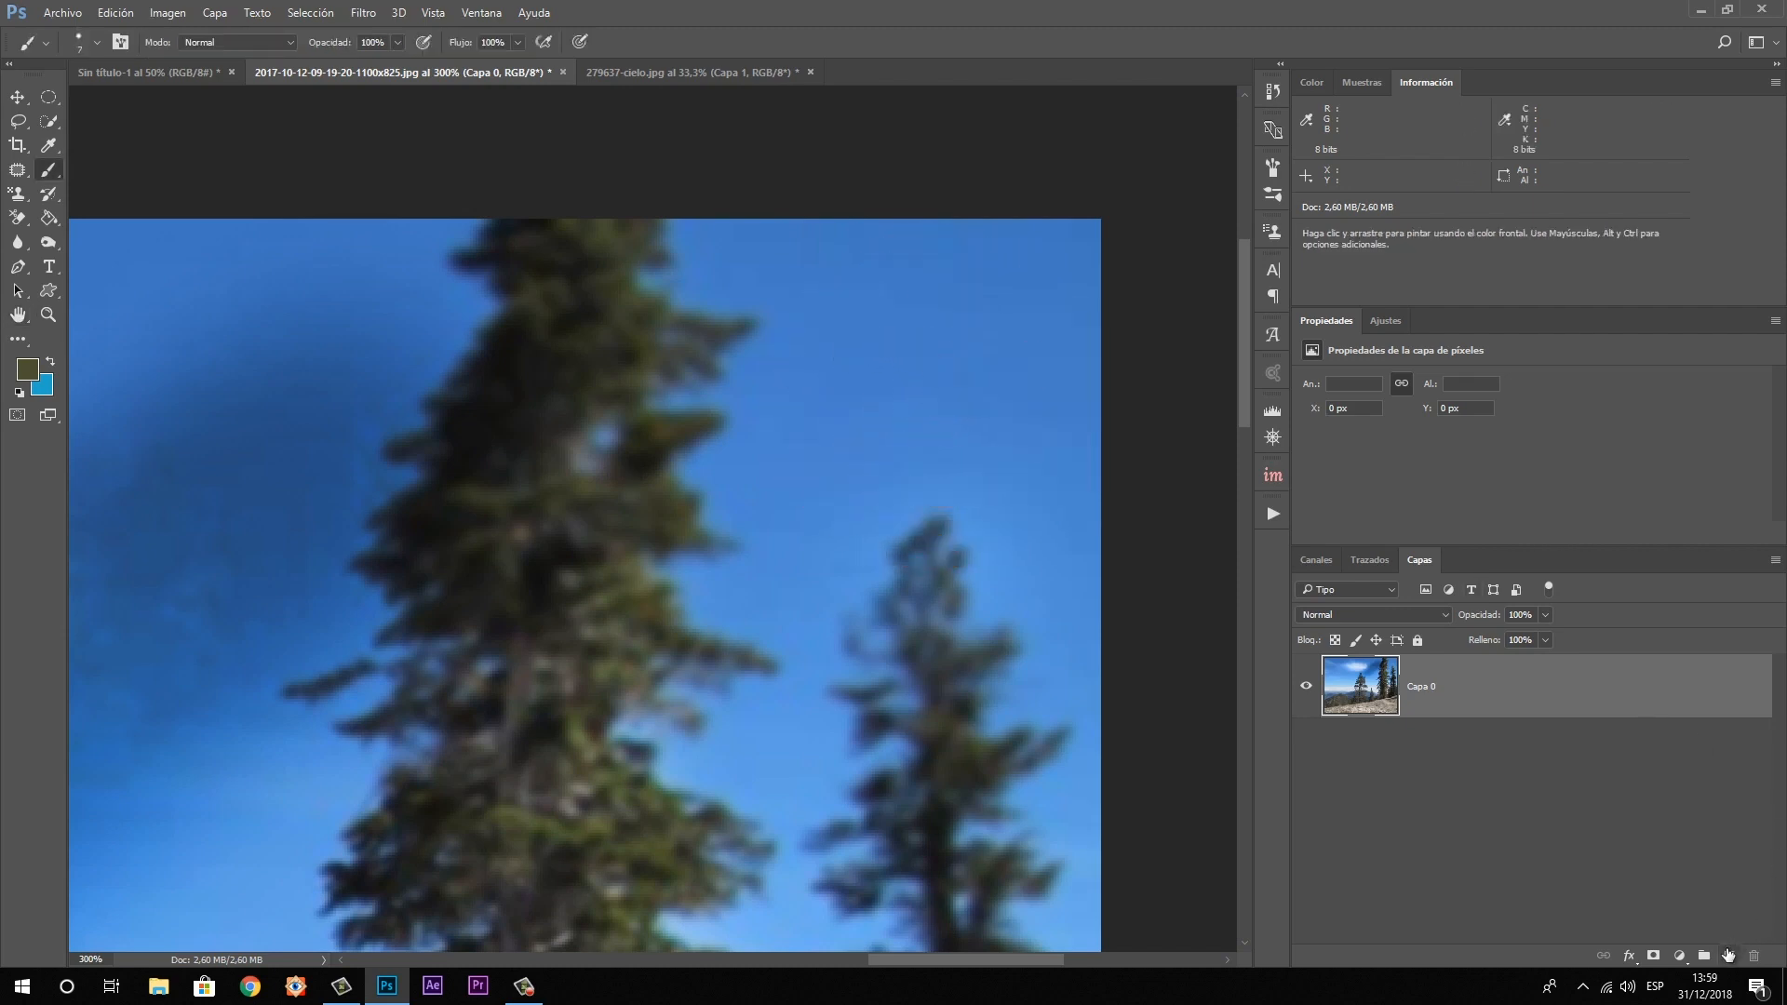
left_click(1727, 955)
mouse_move(889, 383)
left_mouse_down()
mouse_move(933, 339)
mouse_move(969, 356)
mouse_move(1010, 430)
mouse_move(947, 418)
left_mouse_up()
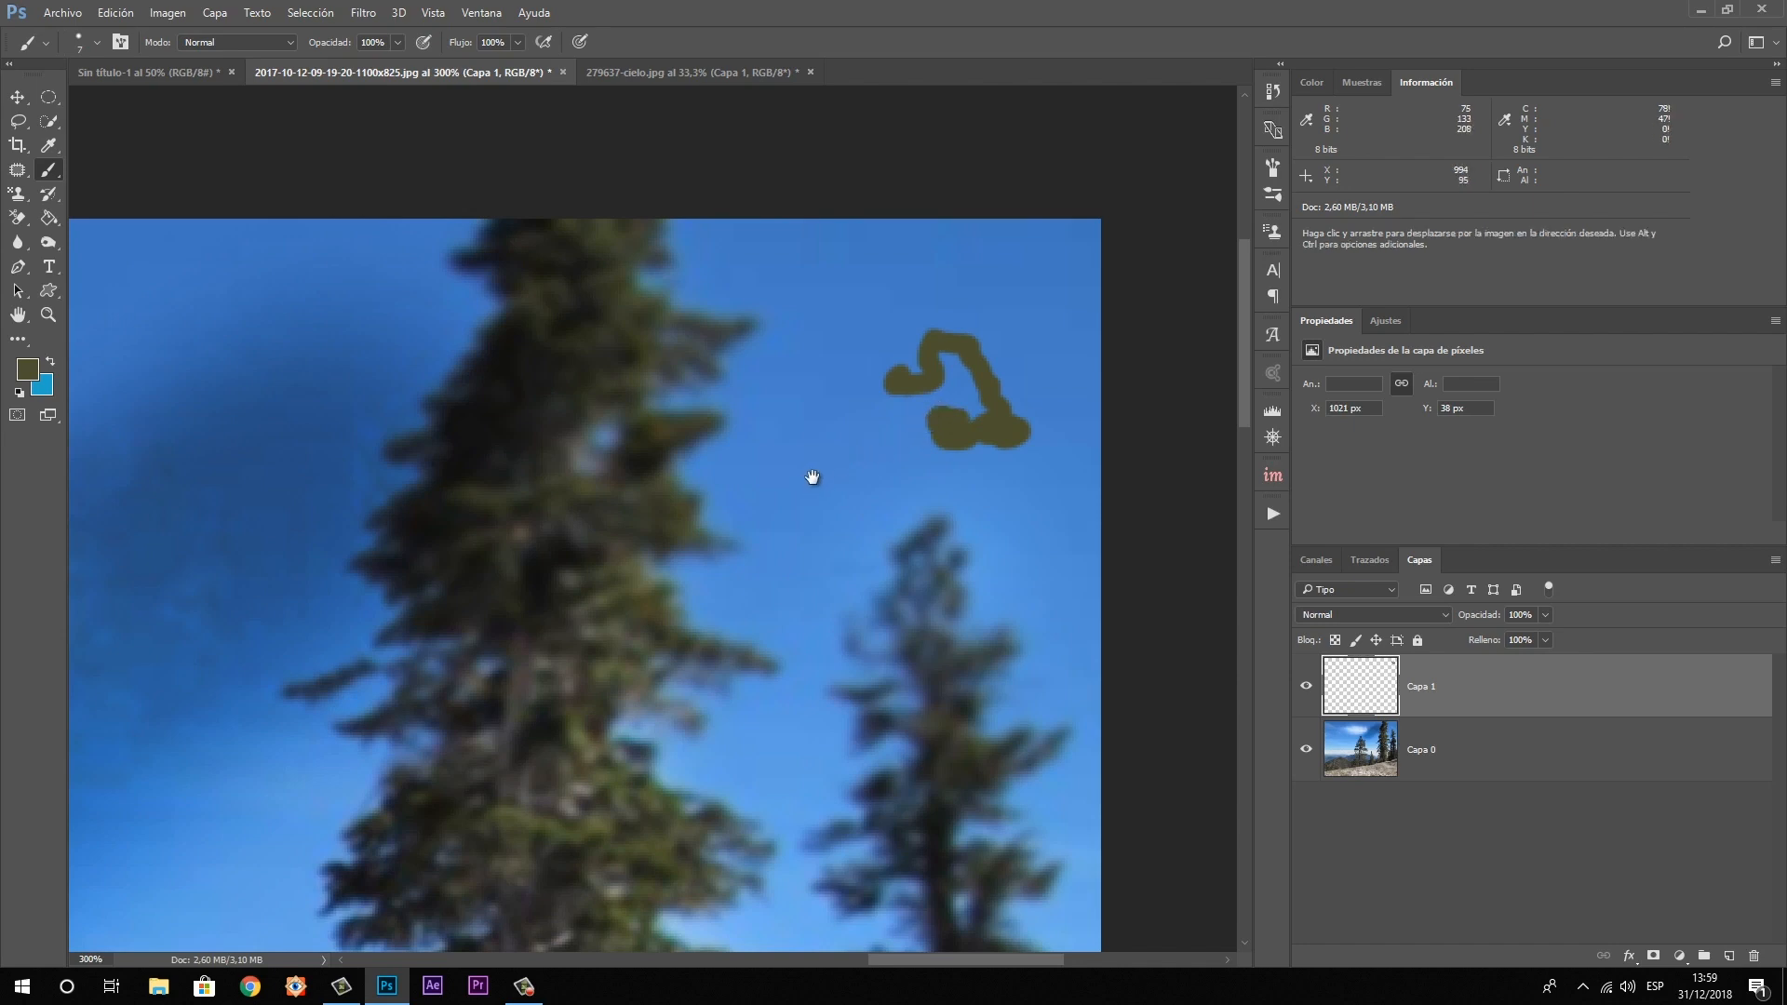
Extend the olive squiggle with a U-shaped curve on its left, using temporary panning between strokes
left_click_drag(812, 478, 879, 370)
mouse_move(722, 371)
left_mouse_down()
mouse_move(969, 505)
mouse_move(674, 371)
left_mouse_up()
left_click_drag(945, 344, 918, 522)
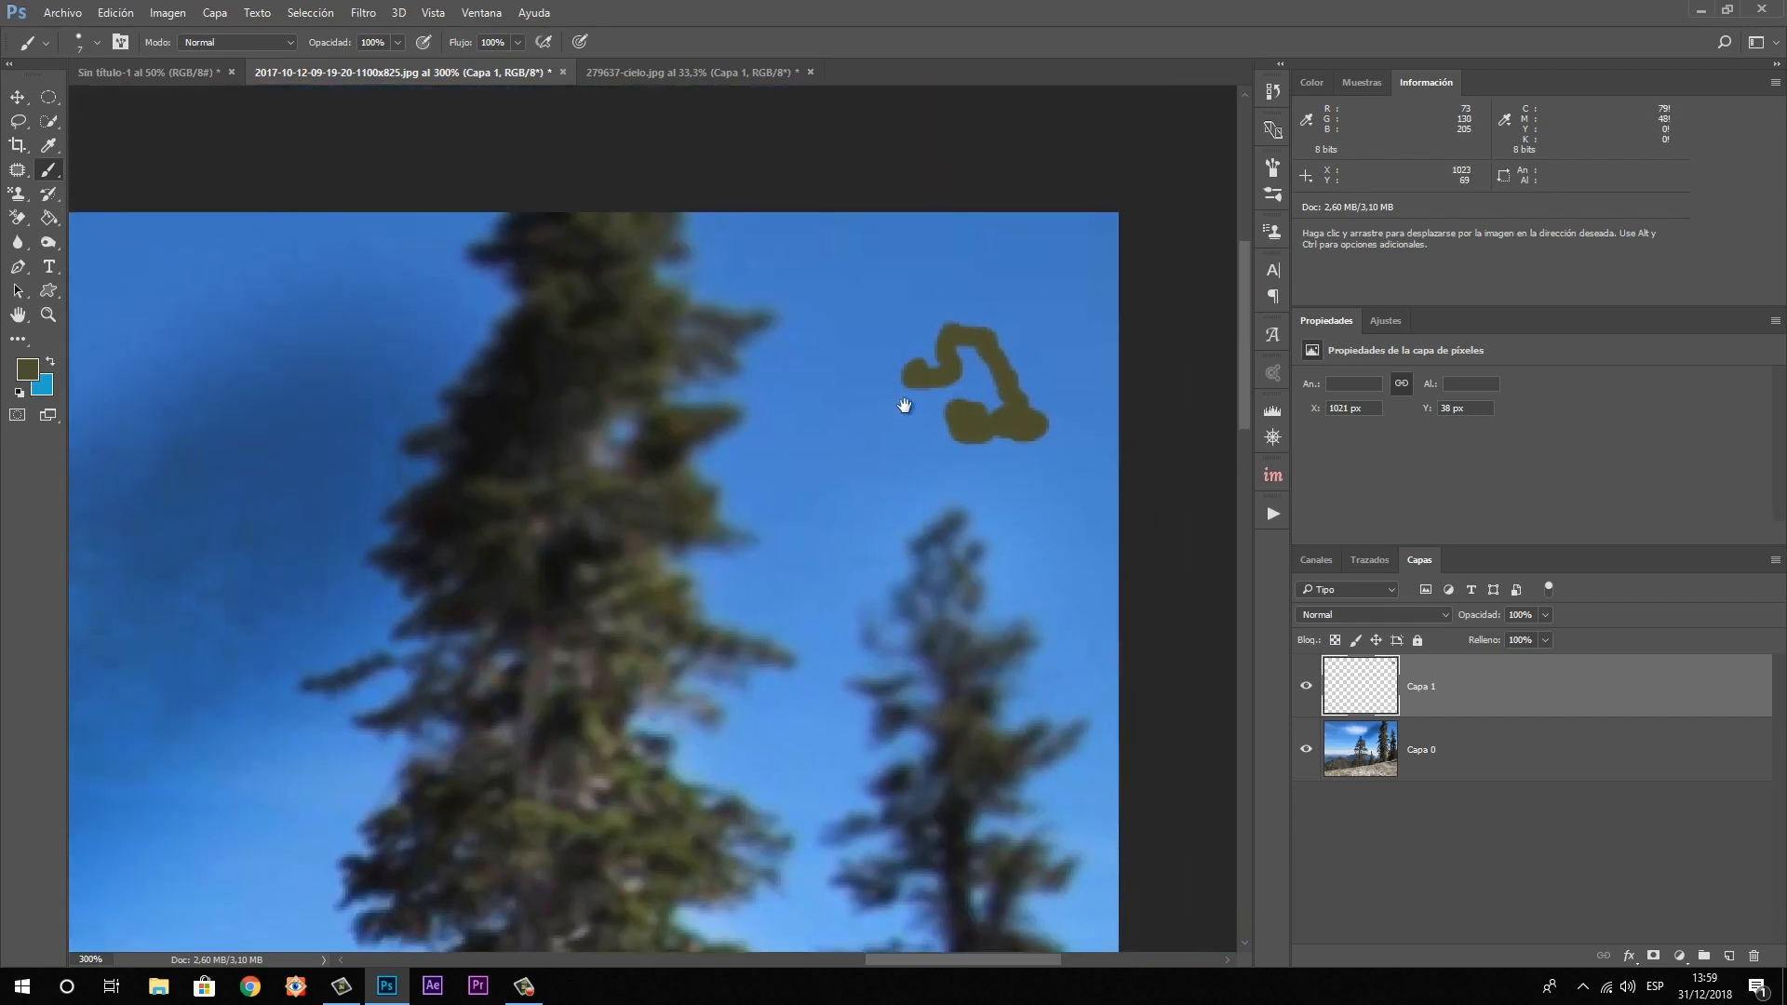
left_click_drag(905, 406, 938, 440)
mouse_move(884, 353)
left_mouse_down()
mouse_move(879, 423)
mouse_move(977, 331)
mouse_move(1042, 386)
mouse_move(1127, 354)
left_mouse_up()
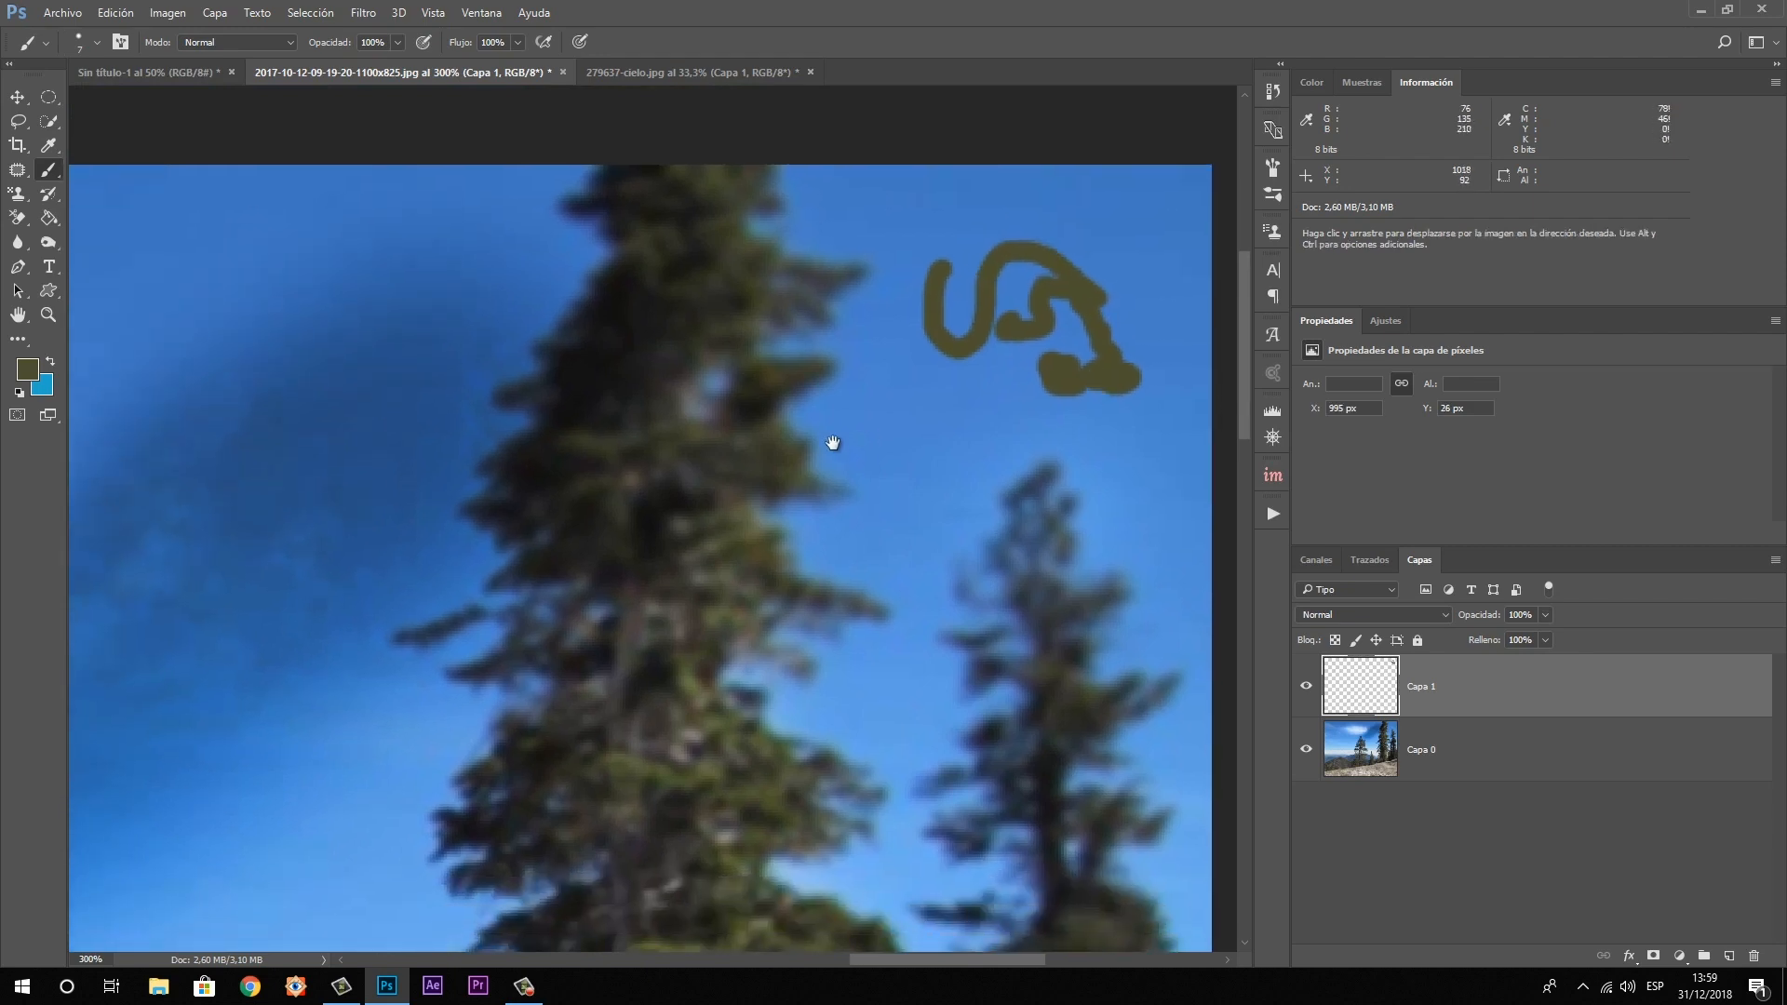
left_click_drag(825, 443, 893, 438)
Rotate the view of the whole photo to 82° at a reduced zoom with the Rotate View tool
left_click(48, 314)
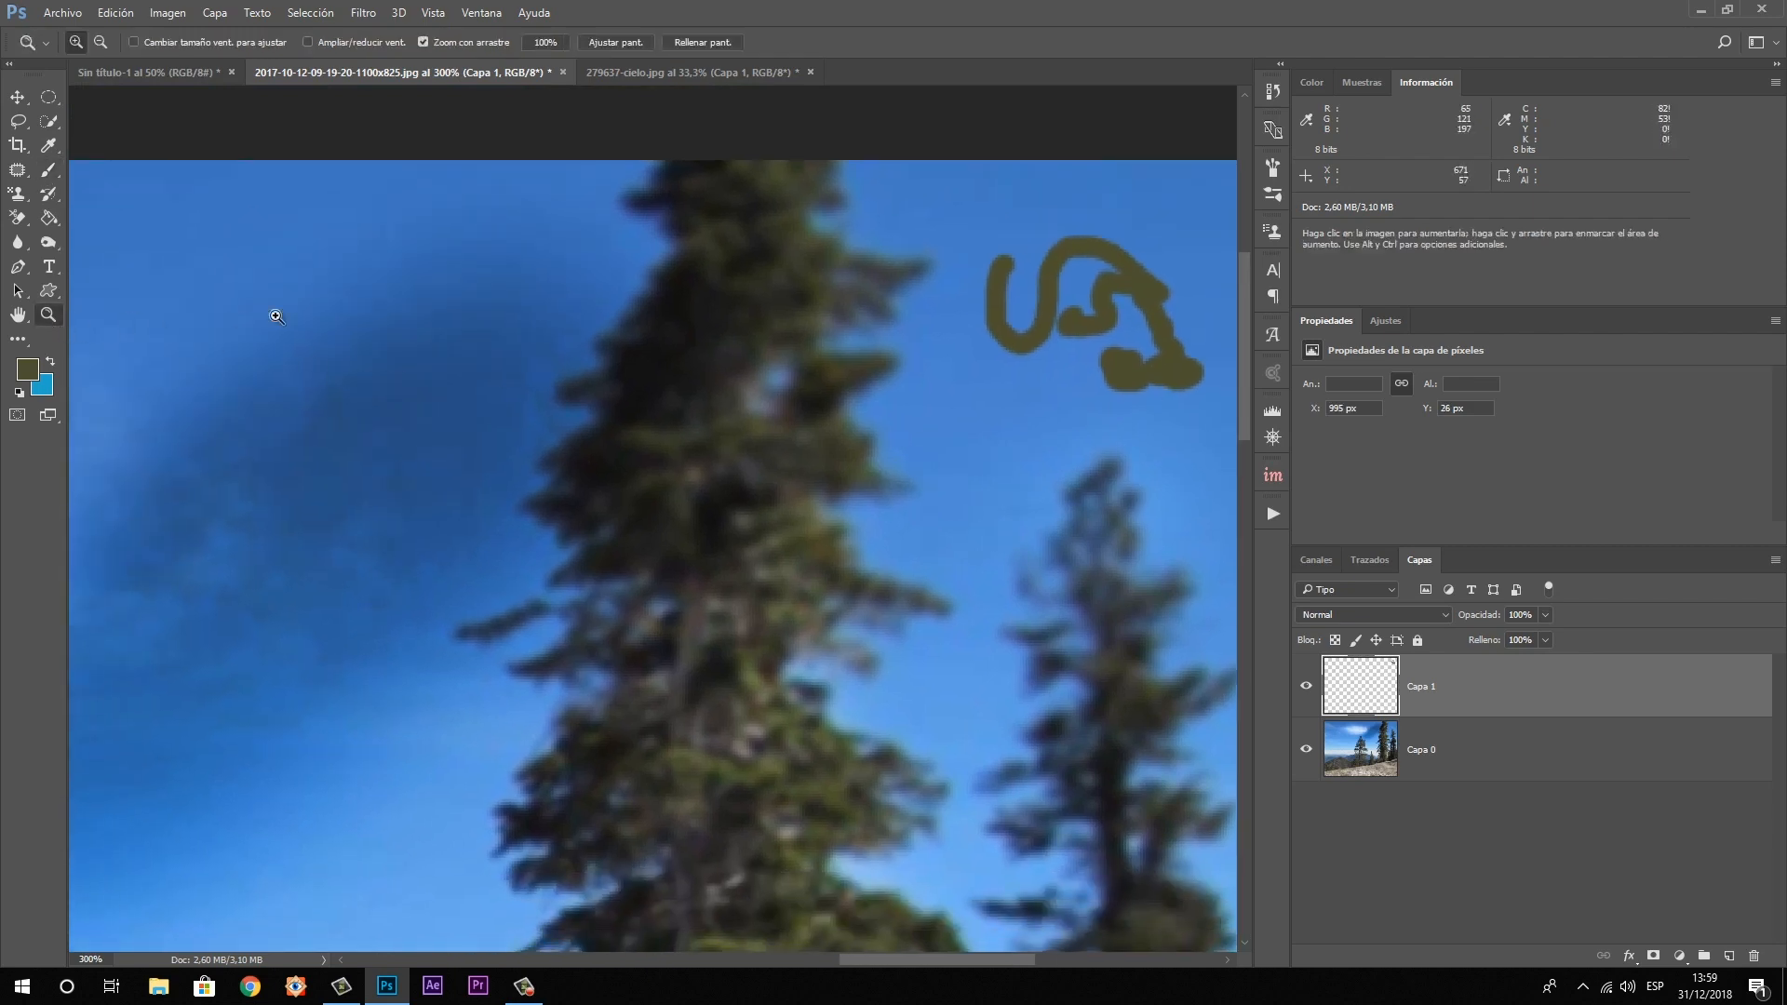
left_click(383, 314, "alt")
left_click(382, 315, "alt")
left_click(512, 552, "alt")
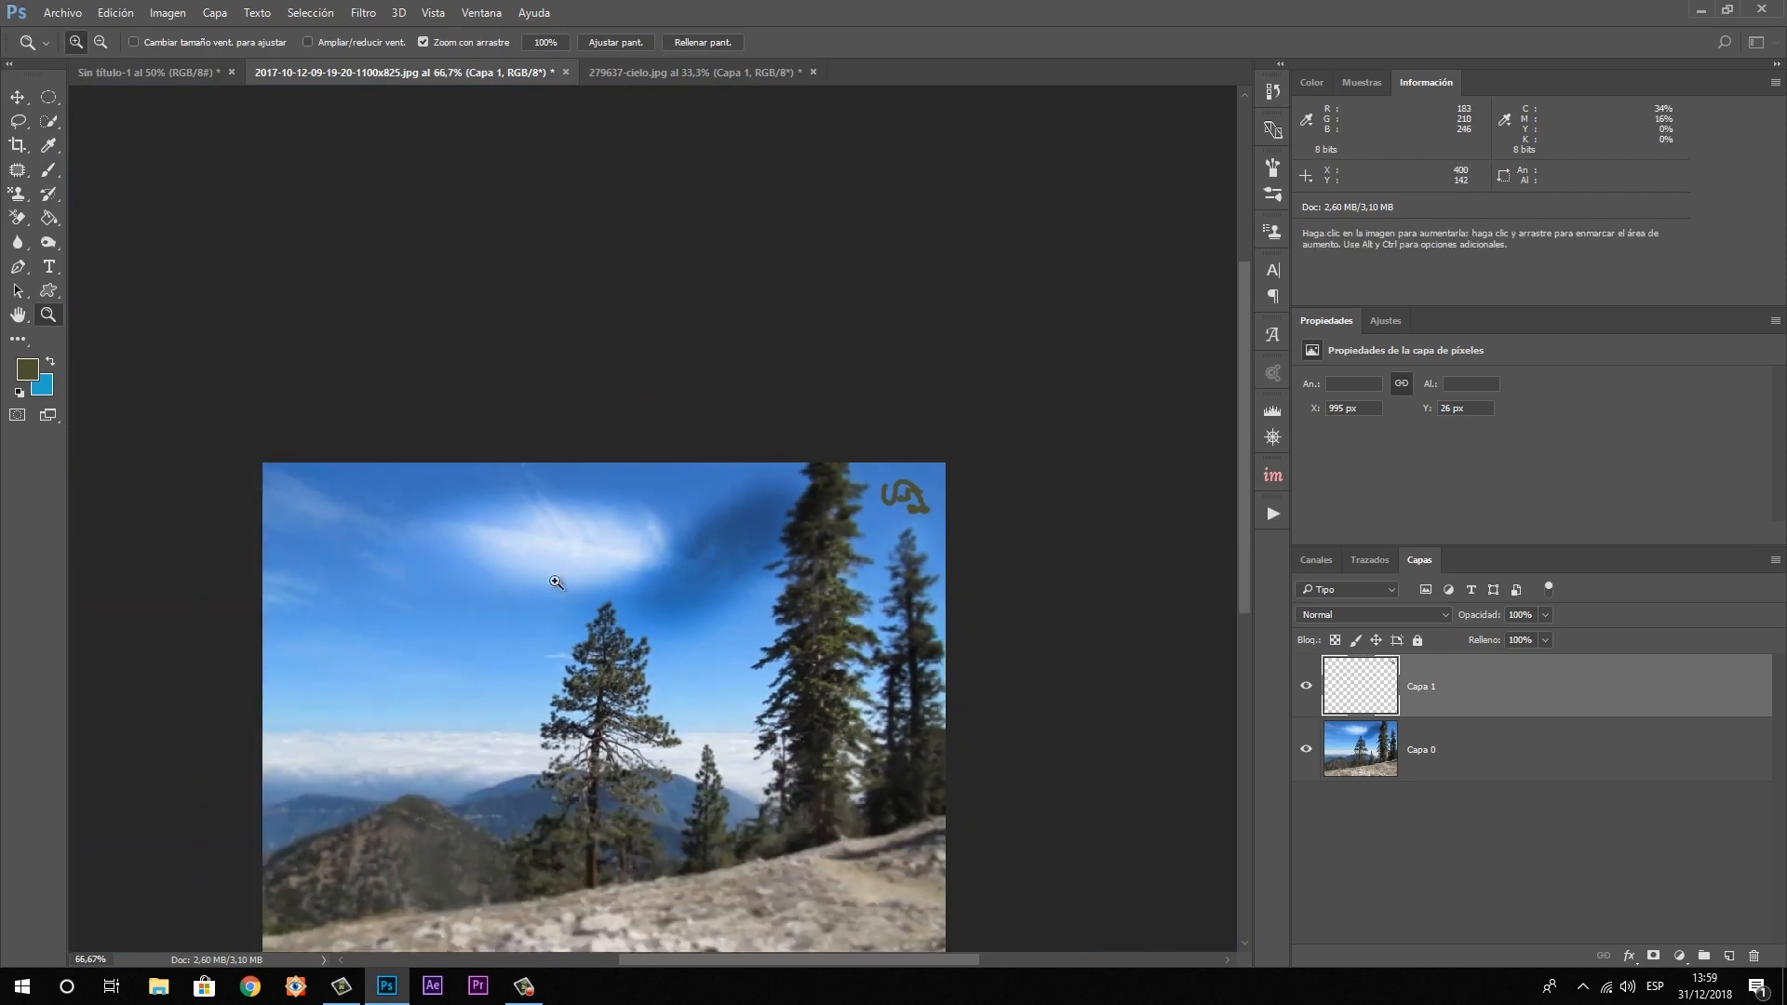
left_click(556, 582, "alt")
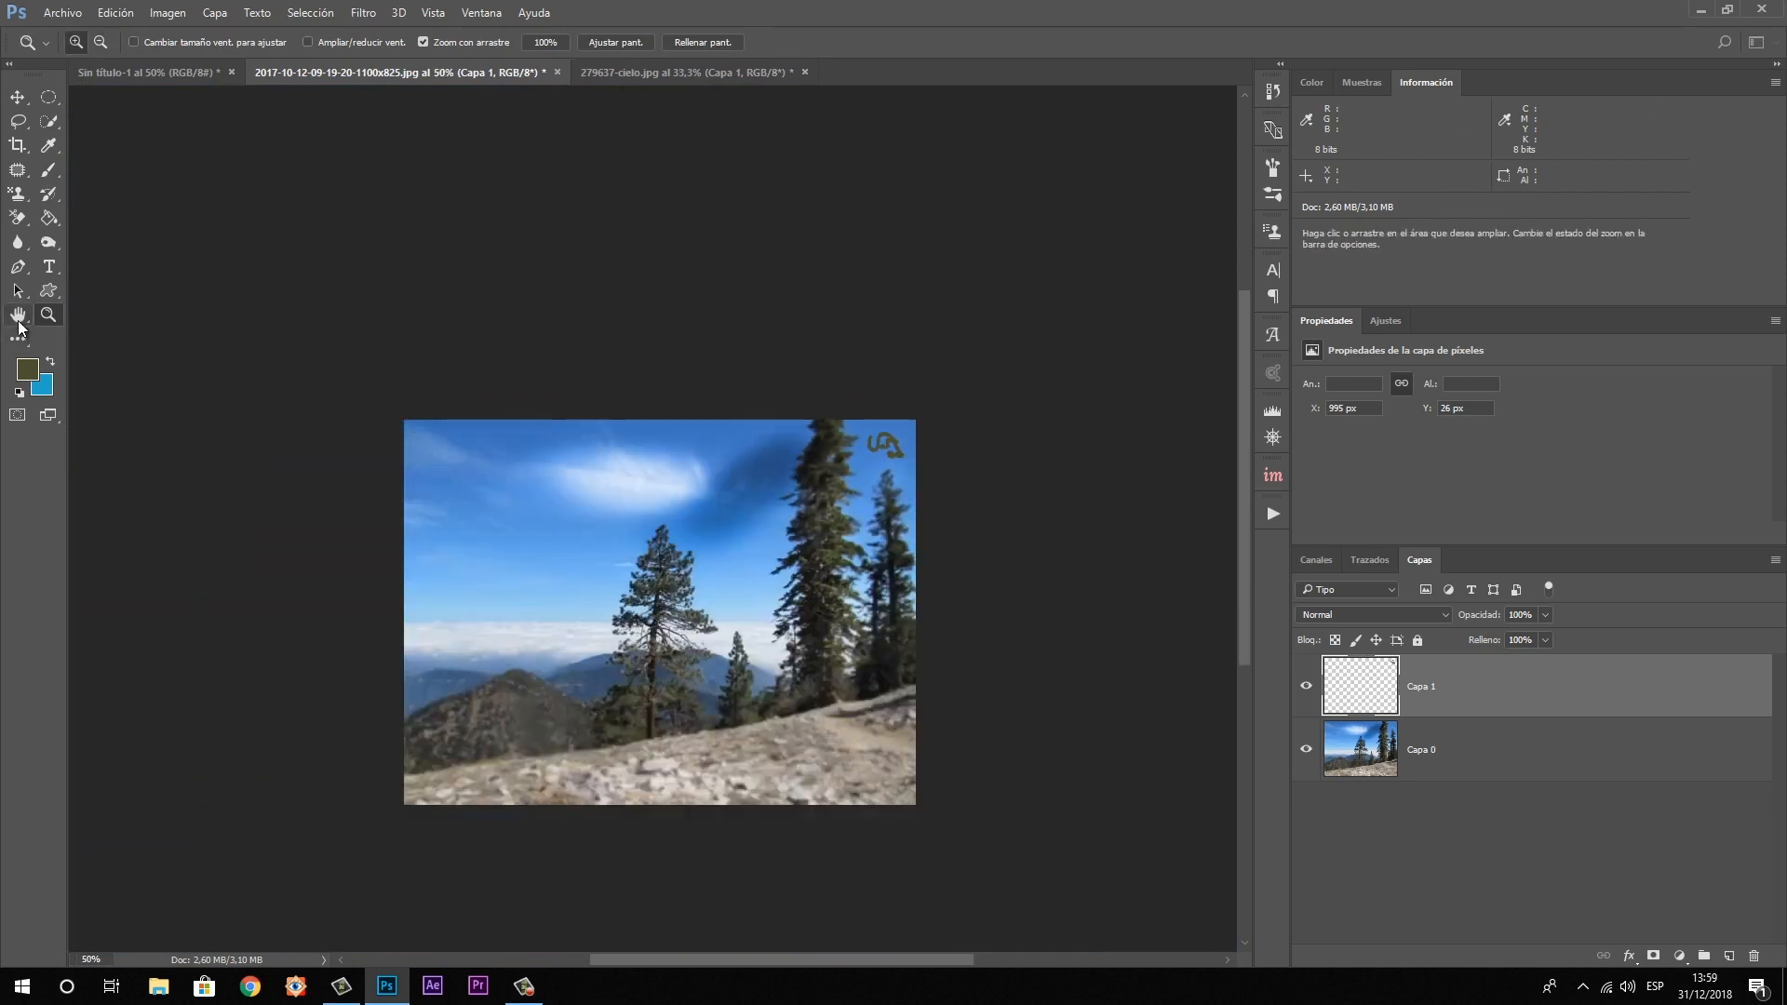
left_click(18, 322)
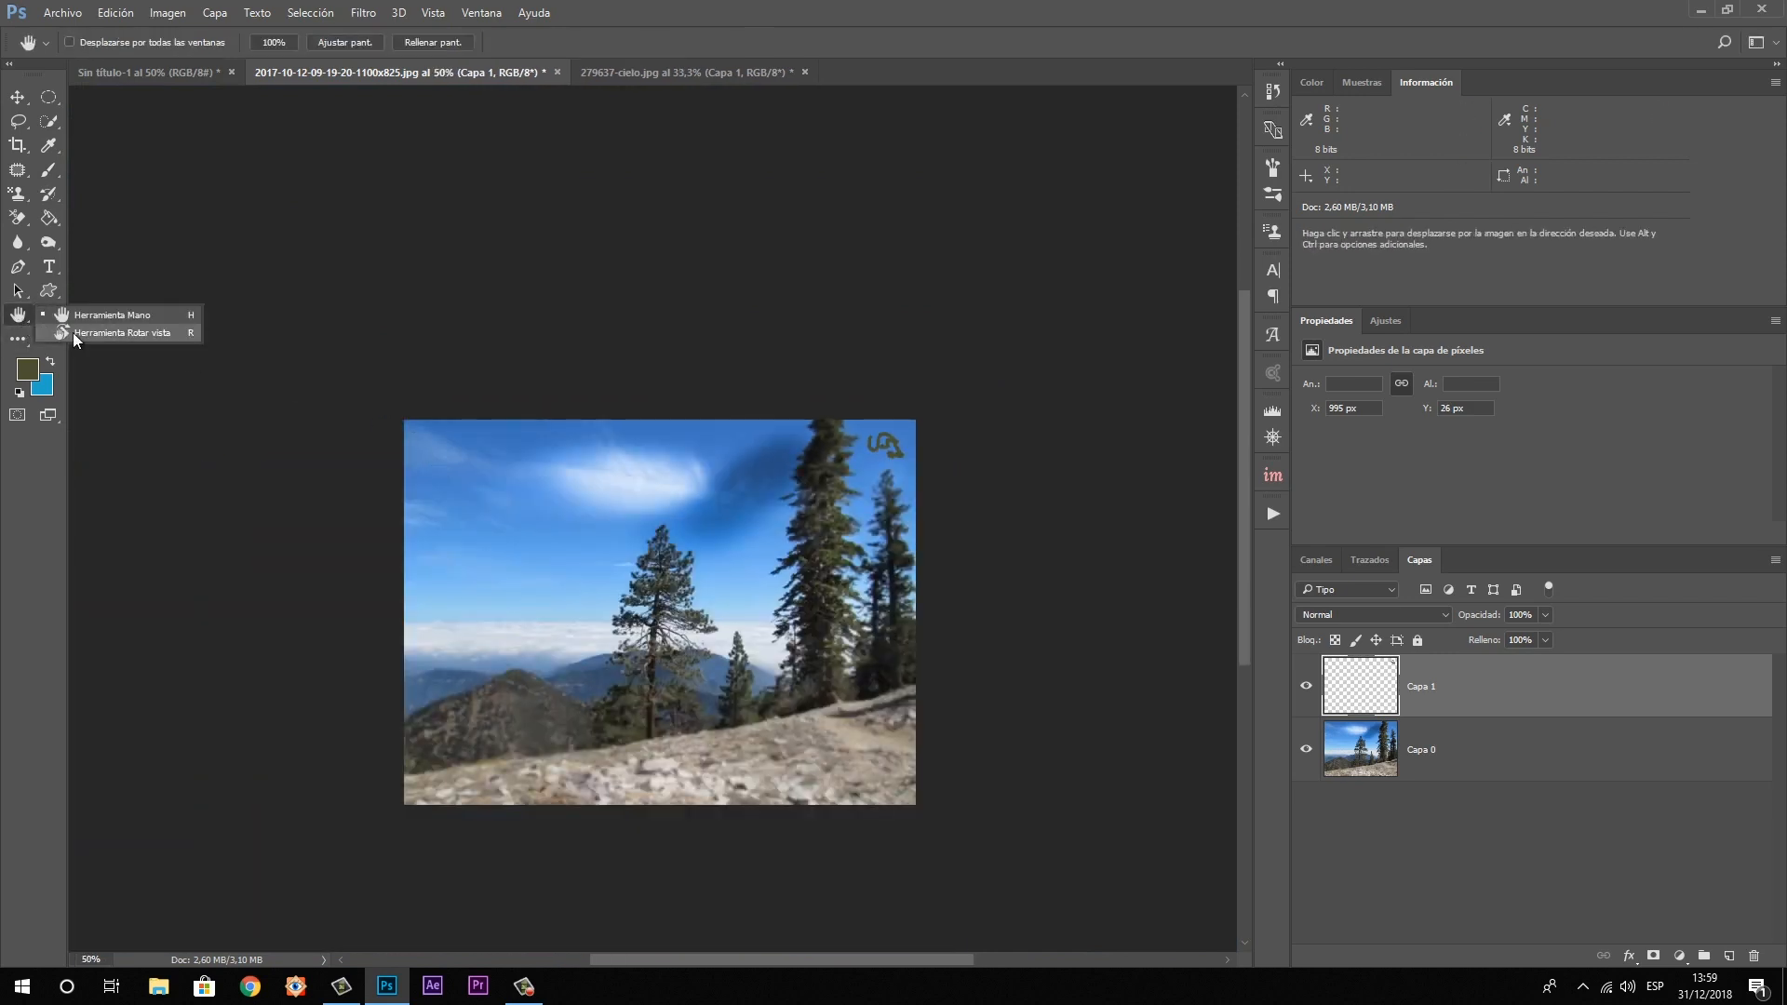
left_click(103, 332)
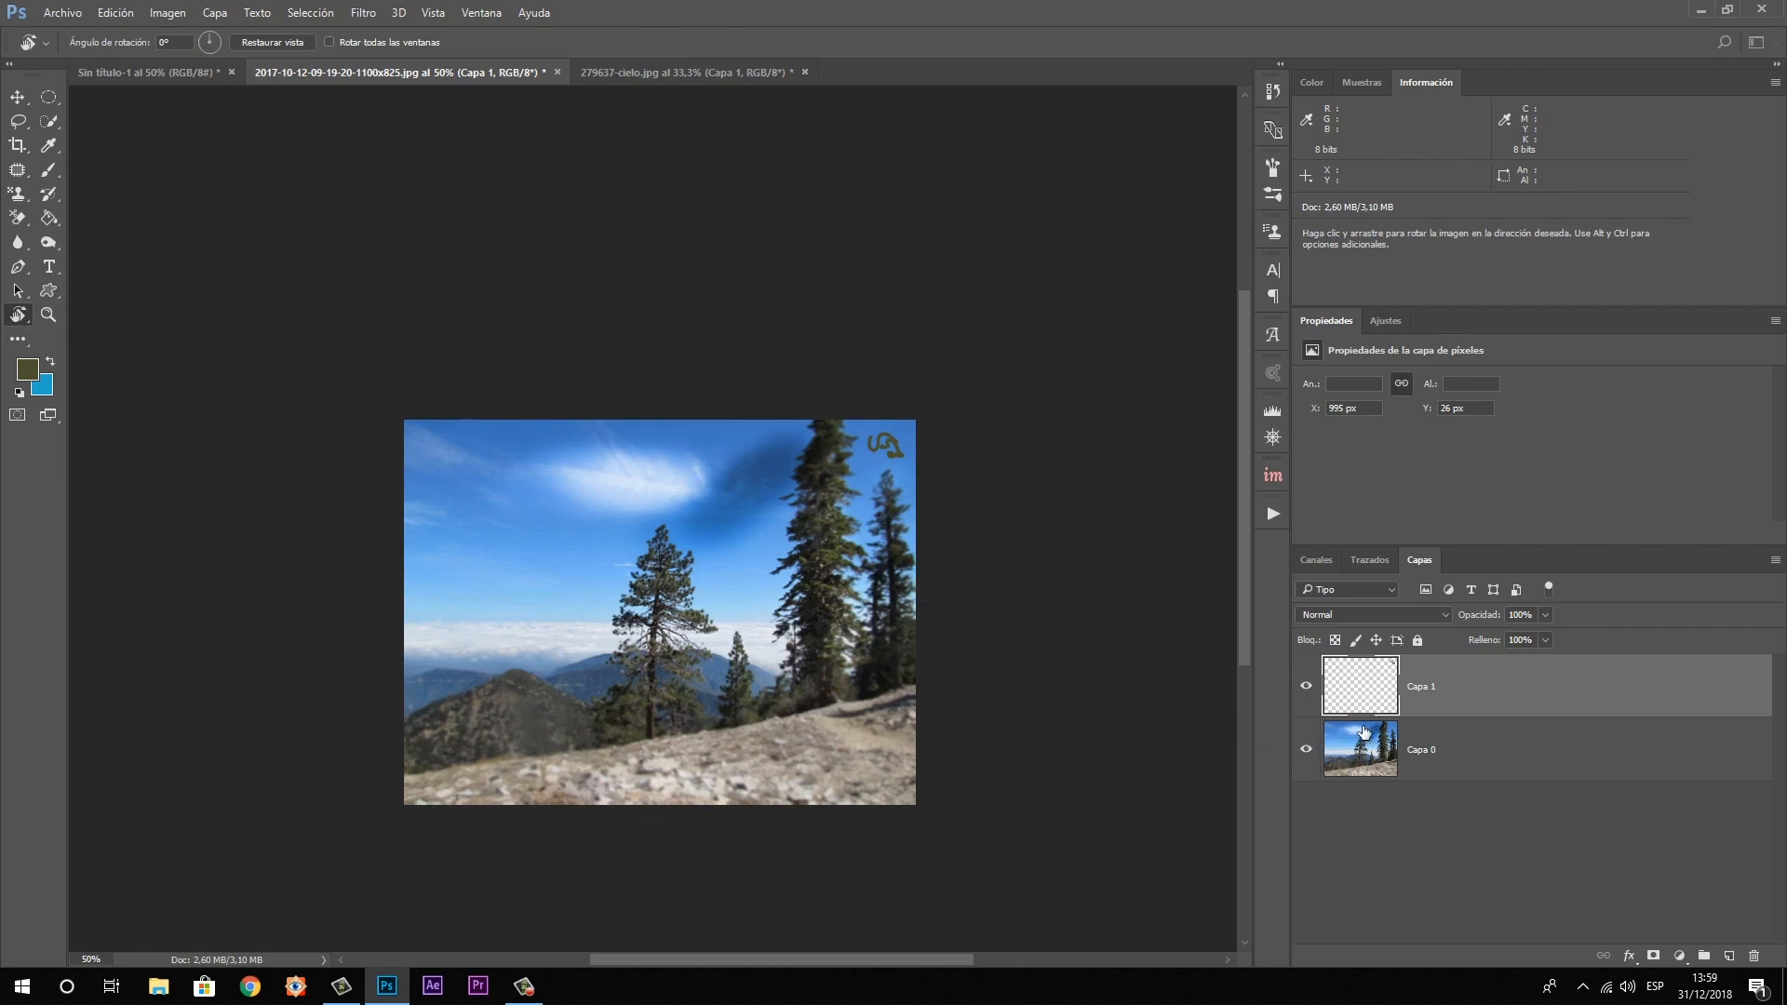
left_click(1359, 743)
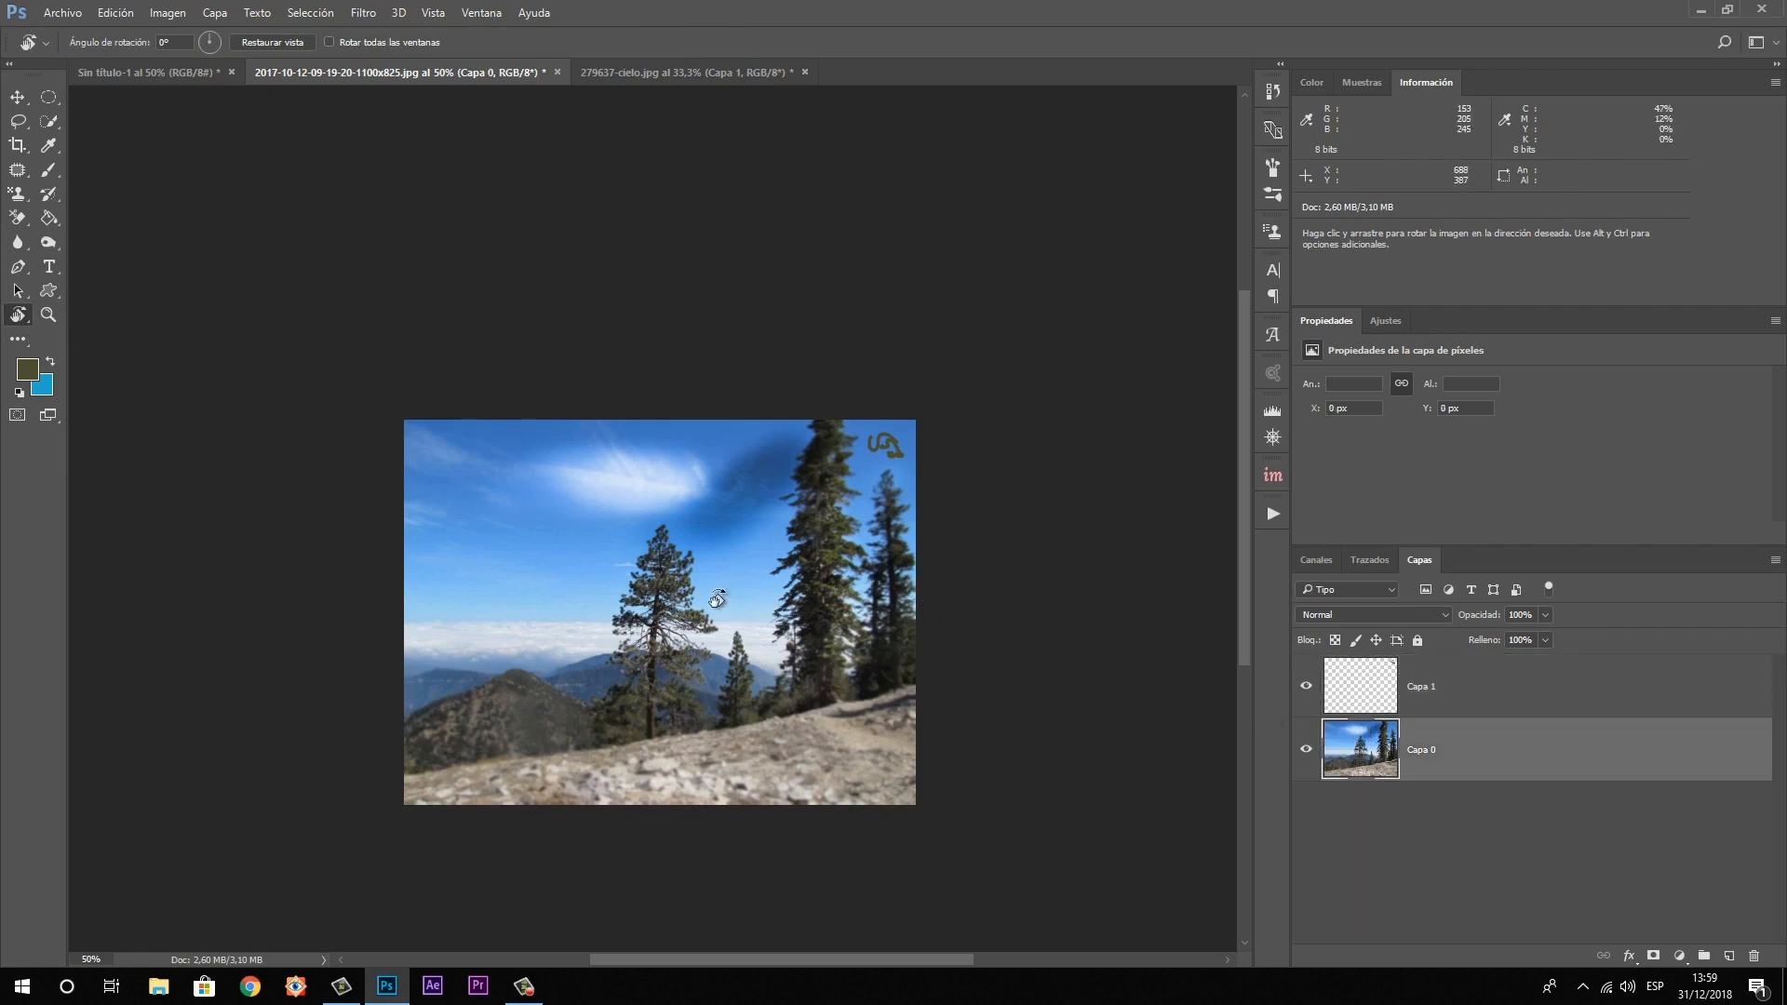
mouse_move(661, 577)
left_mouse_down()
mouse_move(601, 600)
mouse_move(517, 562)
mouse_move(641, 400)
mouse_move(688, 636)
mouse_move(771, 548)
mouse_move(610, 594)
mouse_move(667, 564)
left_mouse_up()
Check the pine at 200%, return to an upright 66.67% view, and undo the painted squiggle and its layer
left_click(45, 316)
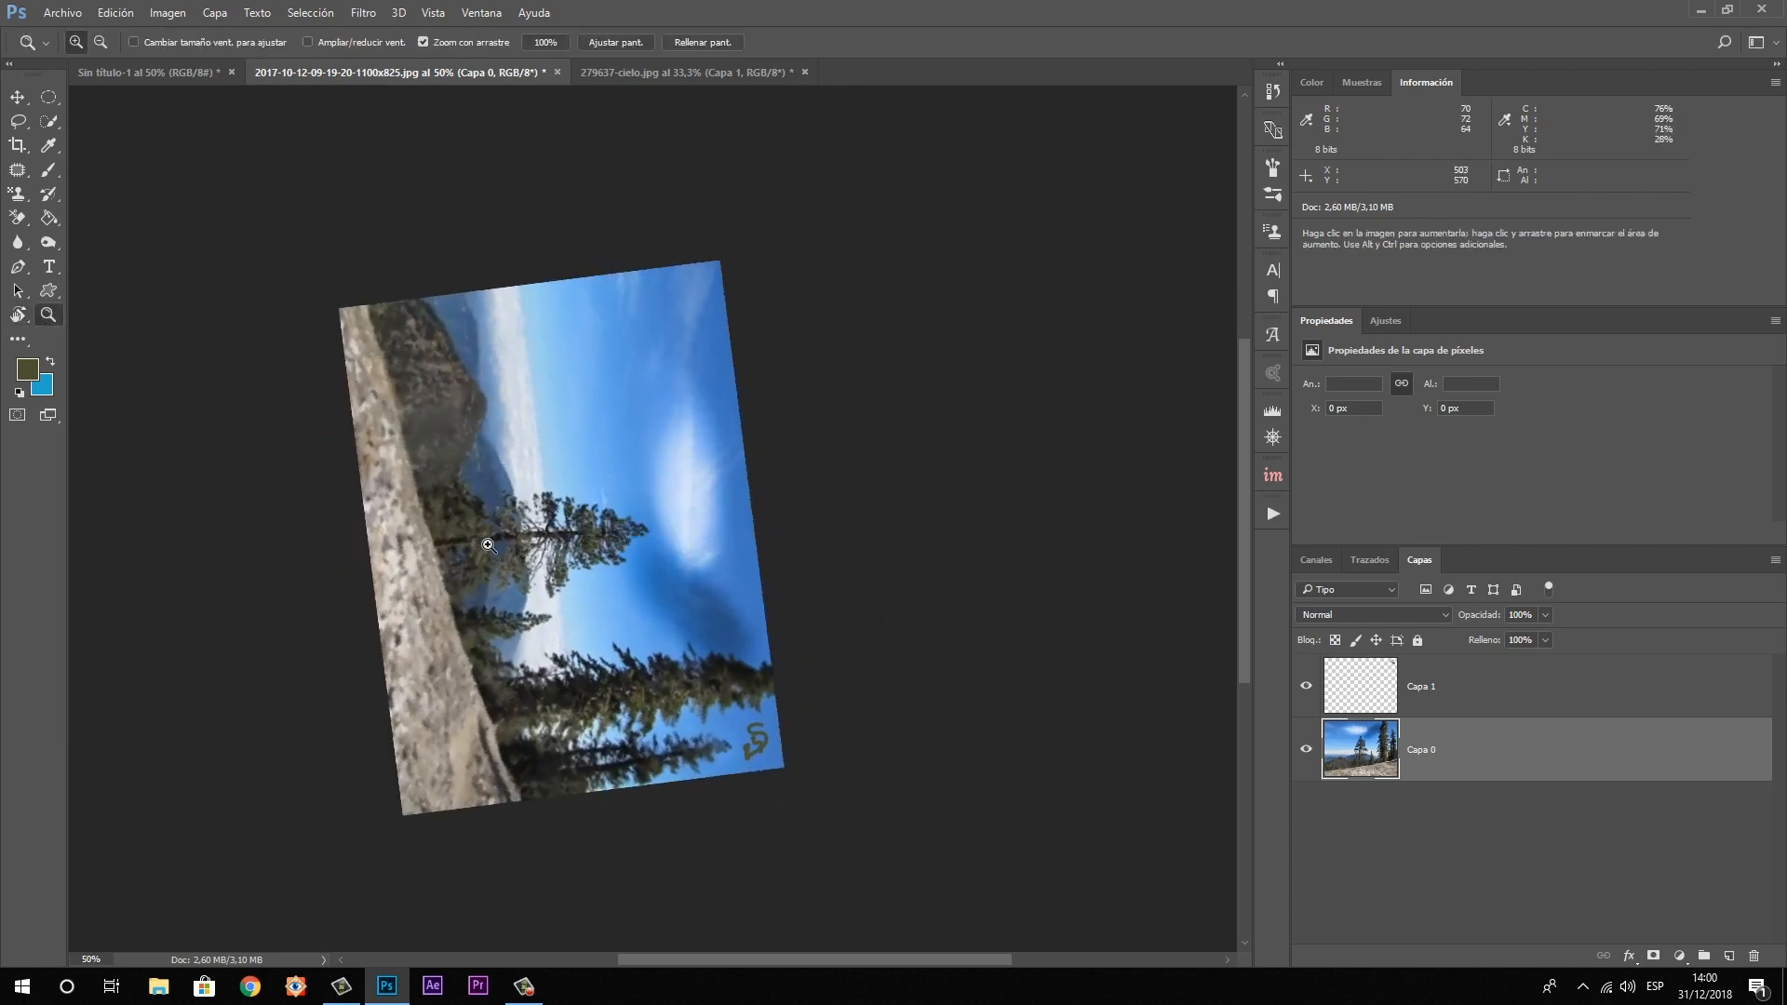
left_click_drag(486, 540, 577, 448)
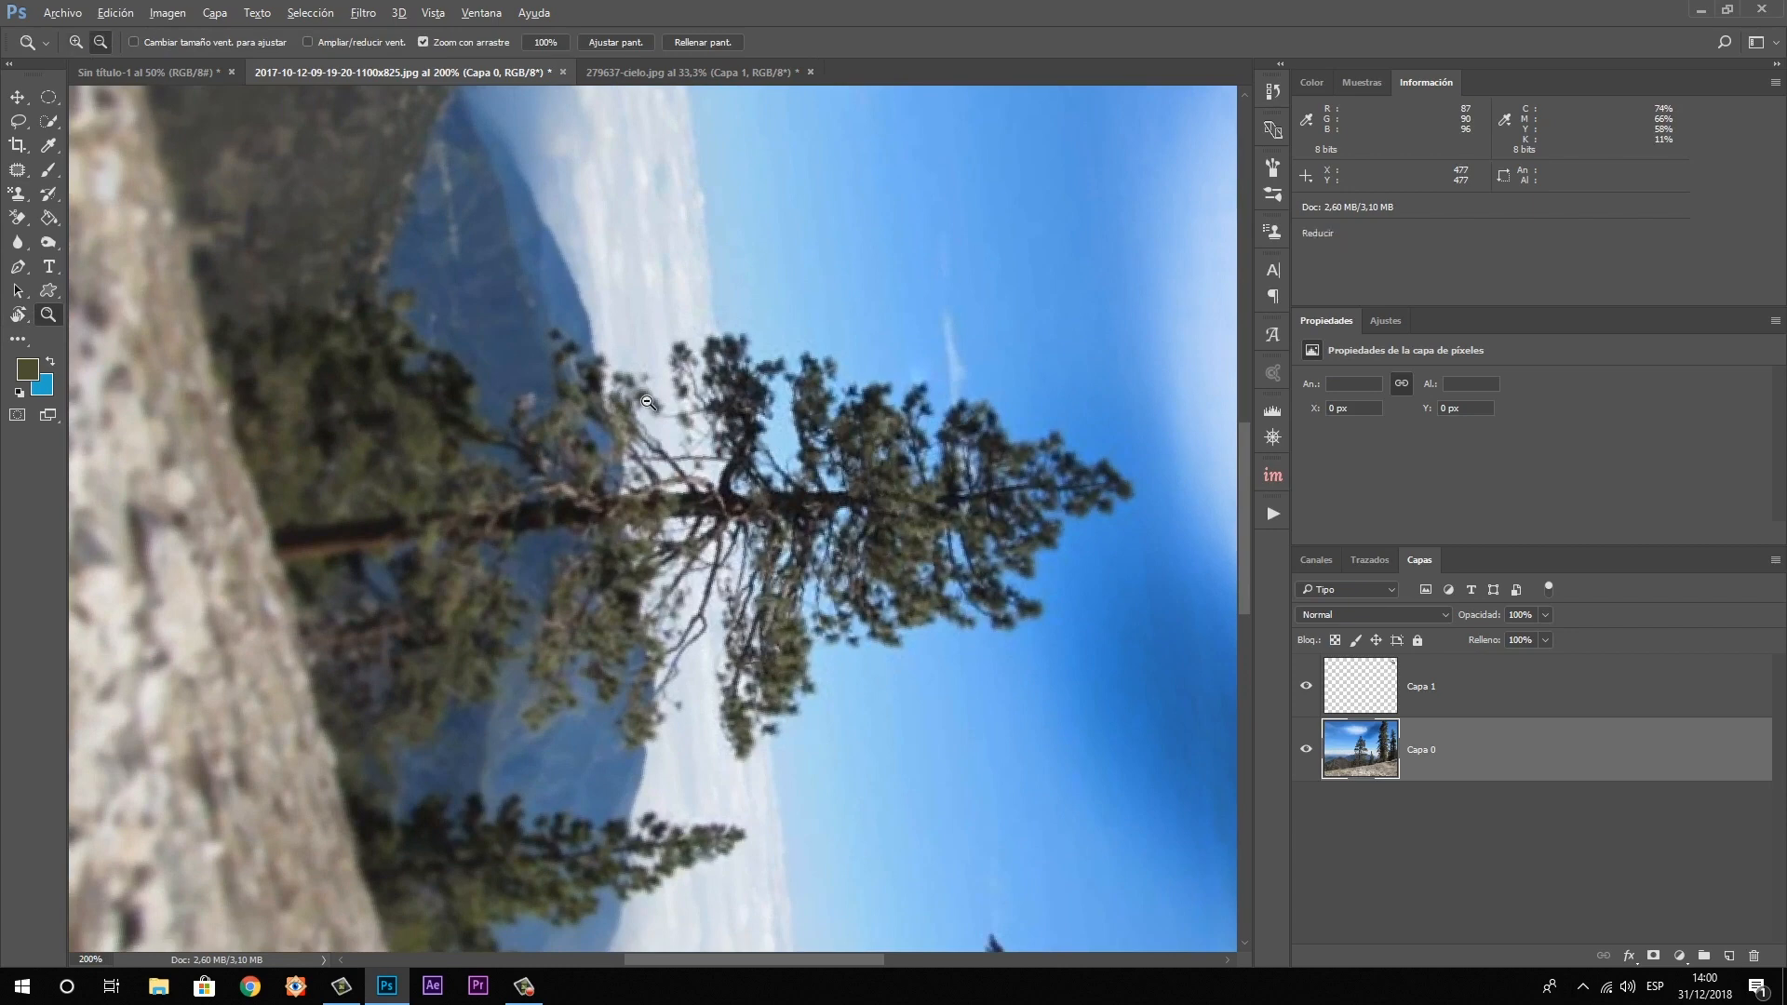
left_click(648, 402, "alt")
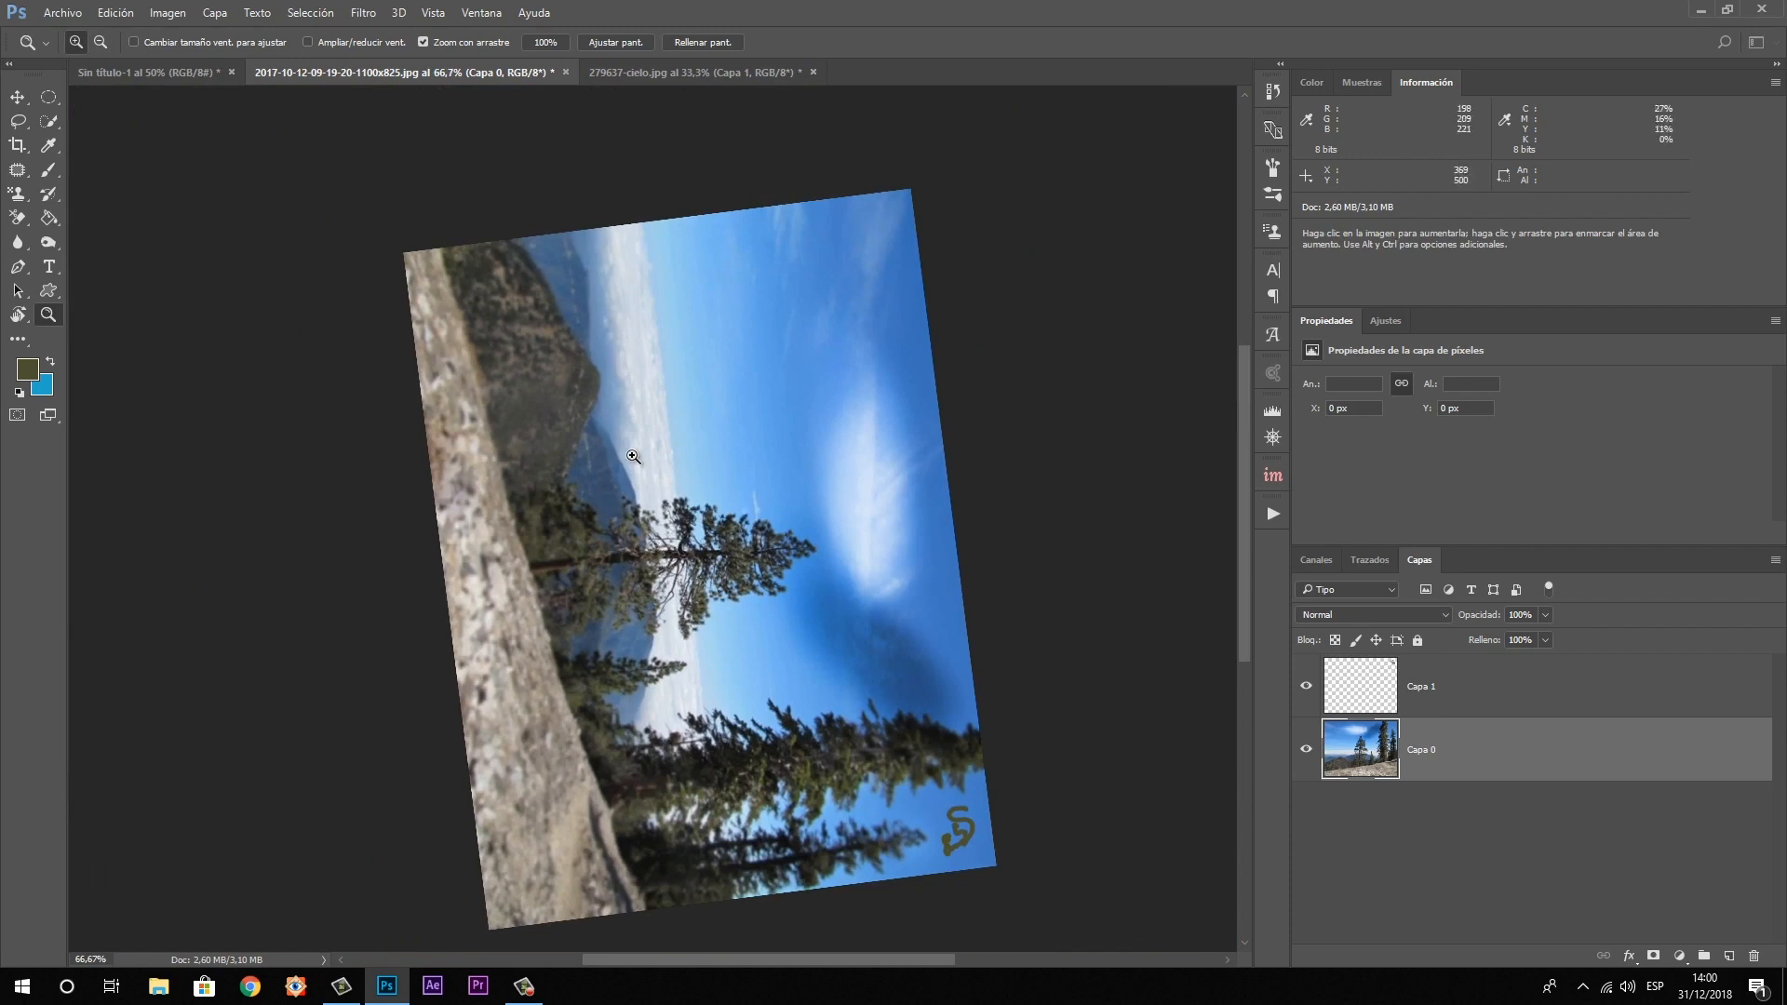
left_click(21, 316)
left_click(60, 333)
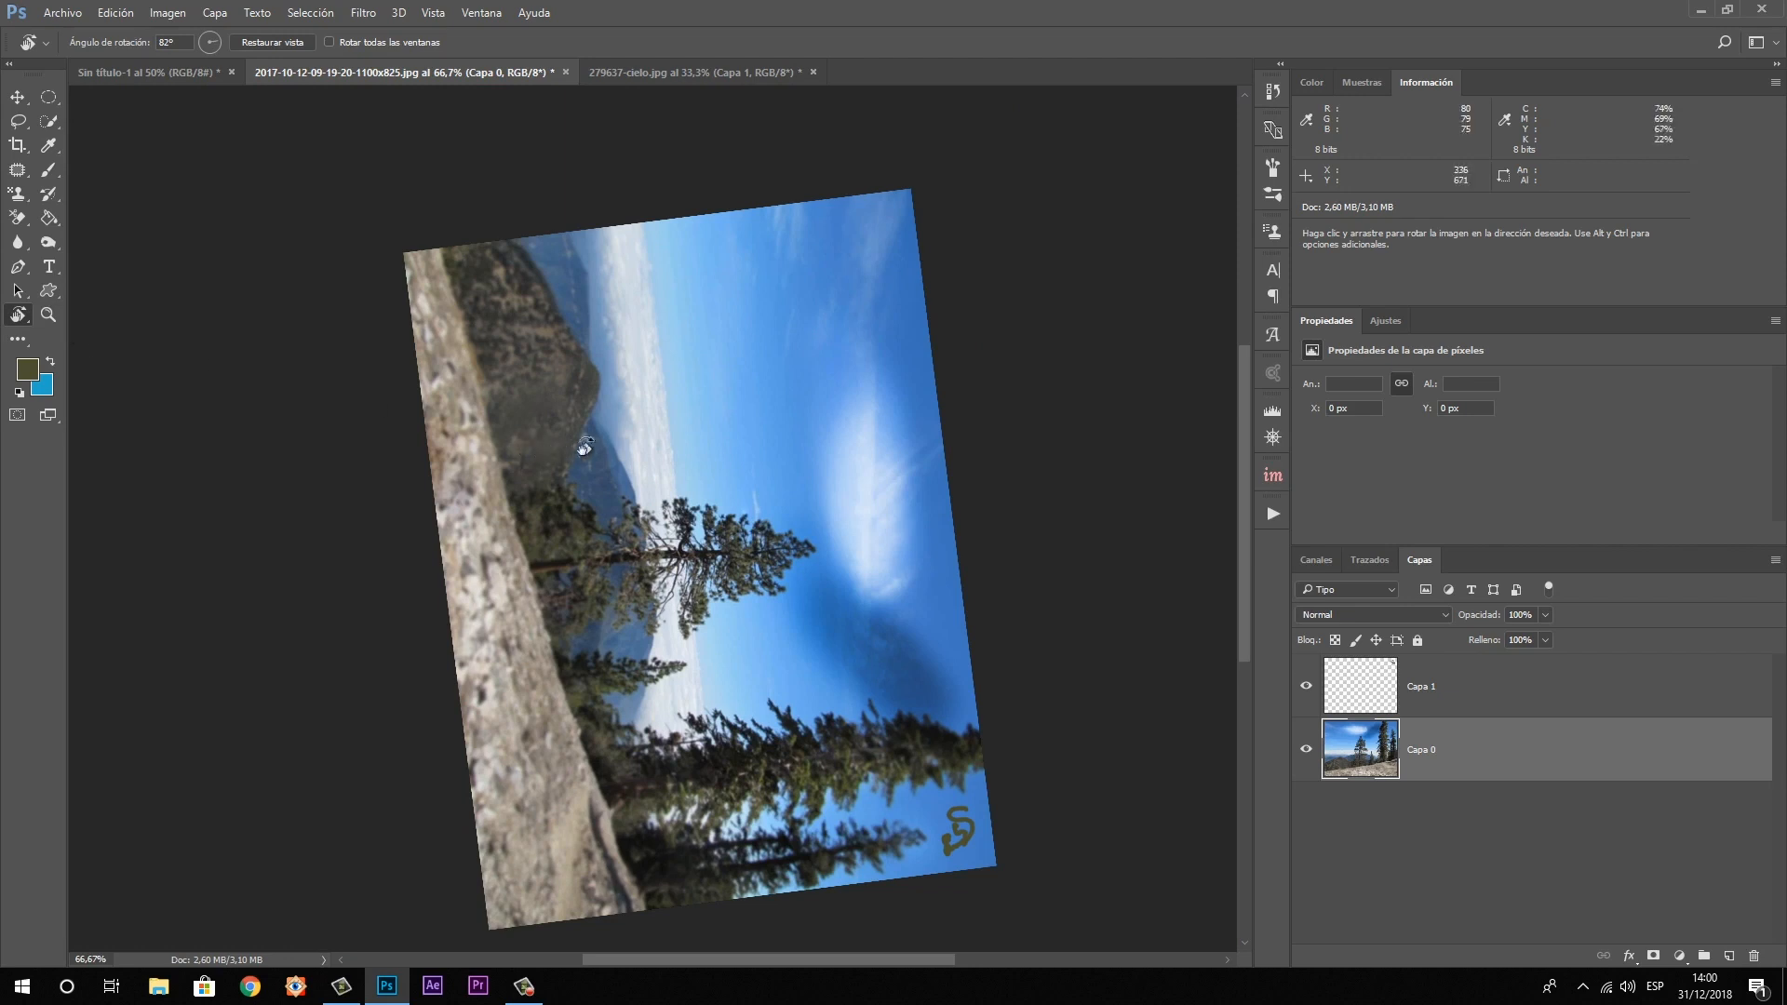
left_click_drag(633, 428, 552, 528)
key("ctrl+z")
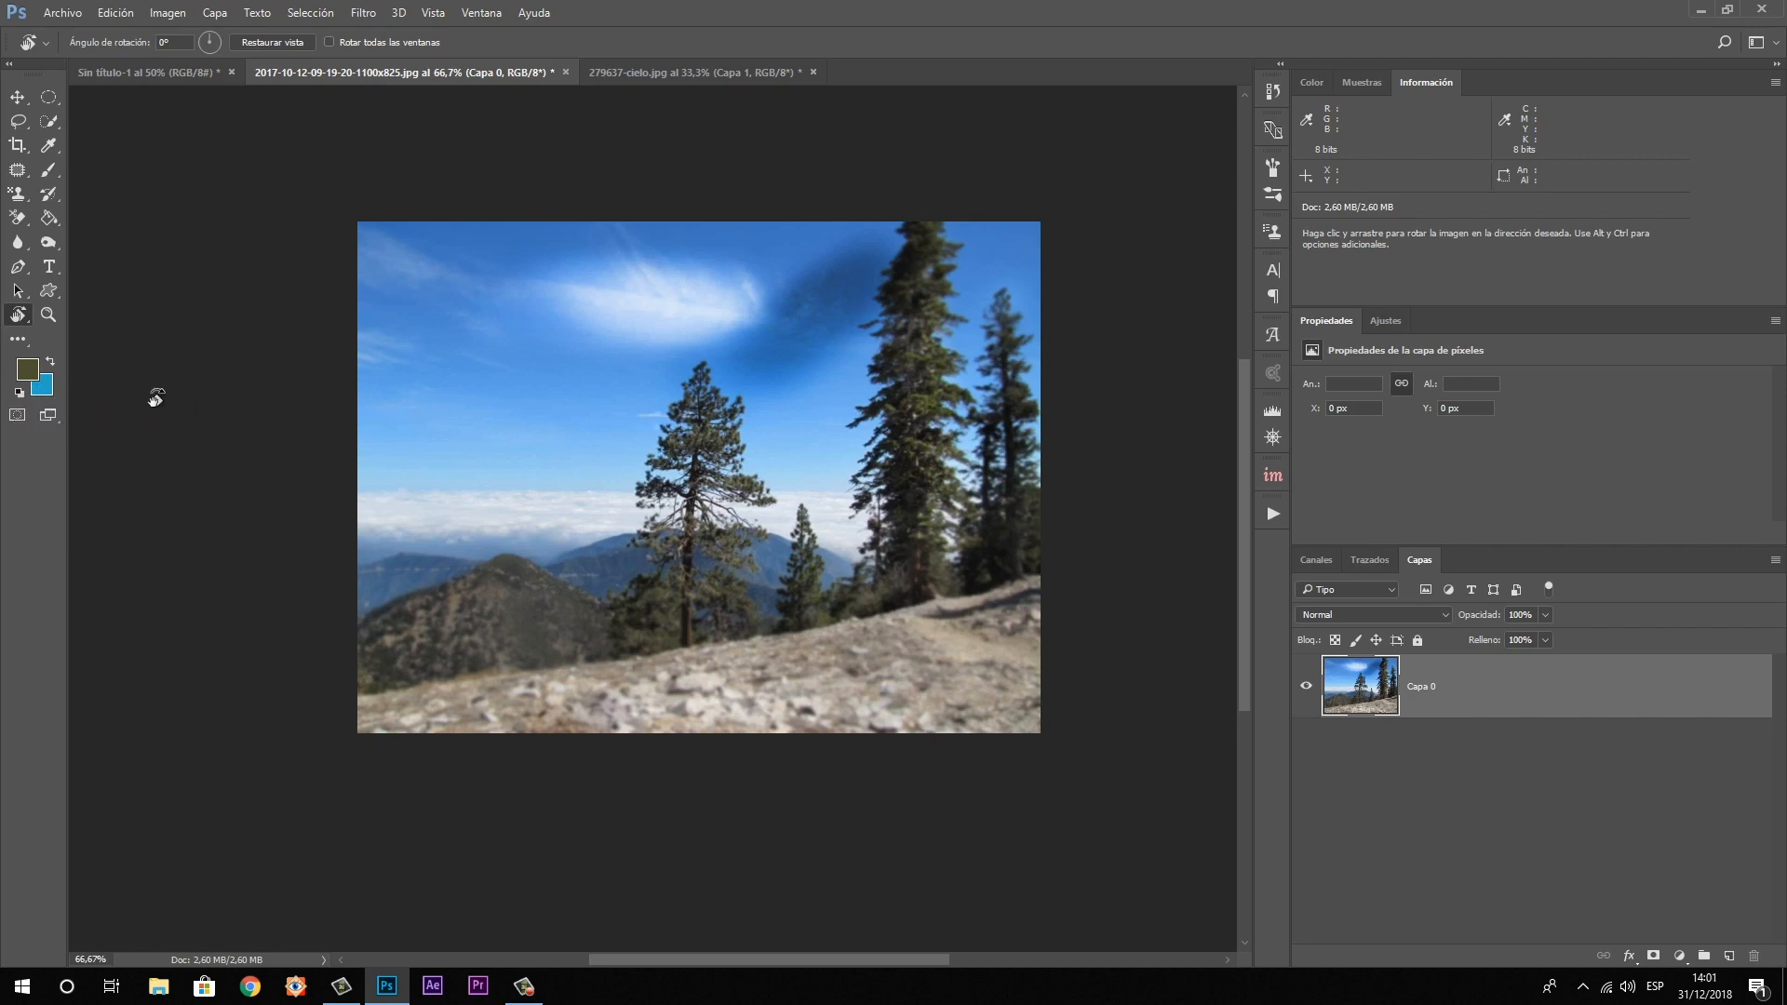
Reset the colors to the defaults and set the foreground color to dark red 761212
key("d")
left_click(50, 361)
left_click(28, 369)
left_click(1352, 436)
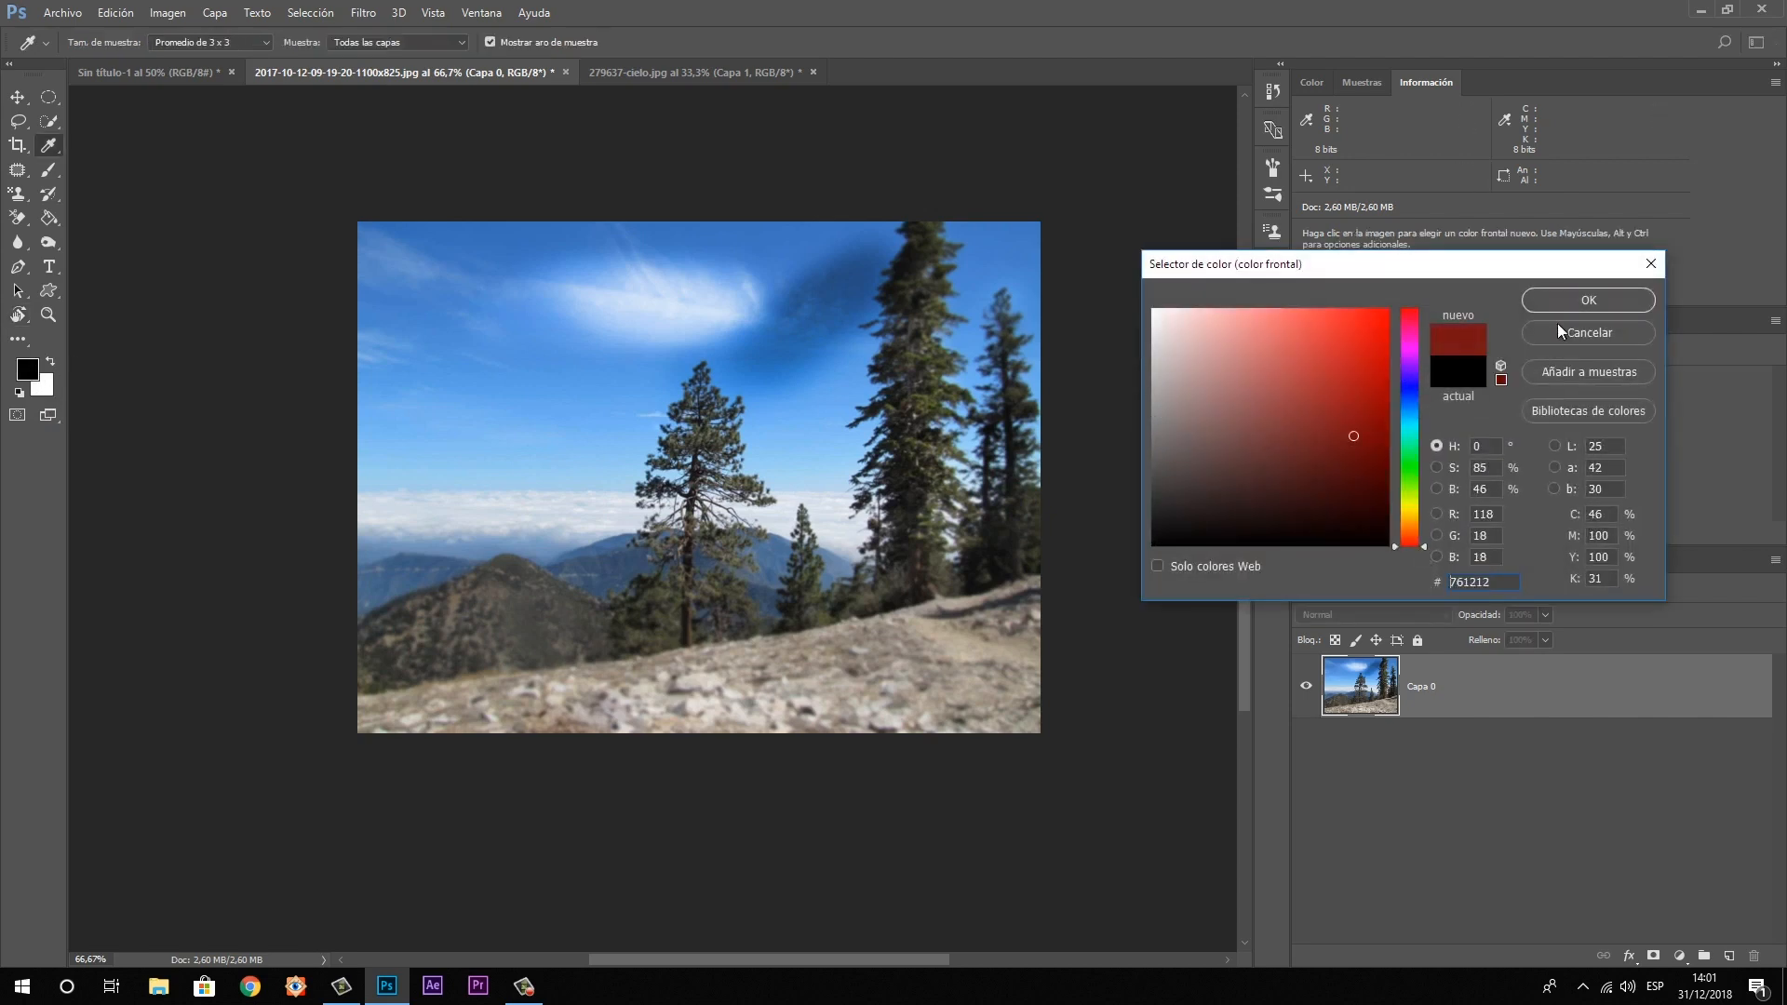
left_click(1545, 303)
Set the background color to teal green 088065
left_click(42, 391)
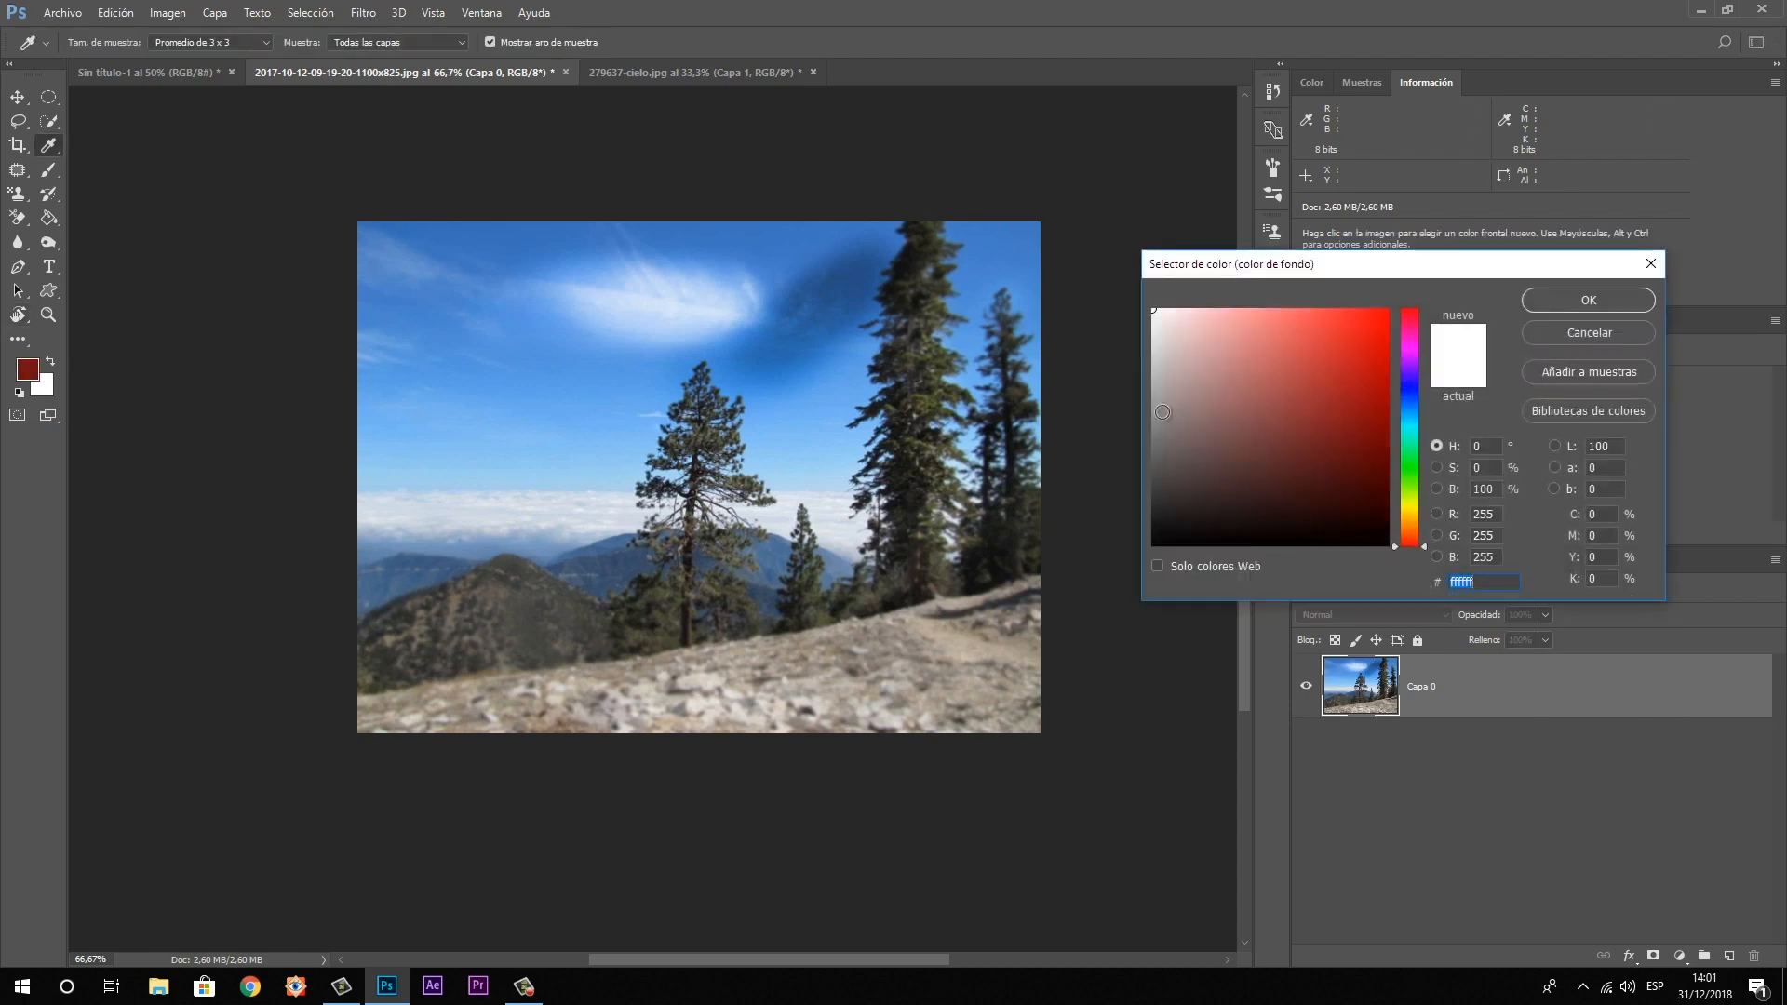
left_click(1411, 436)
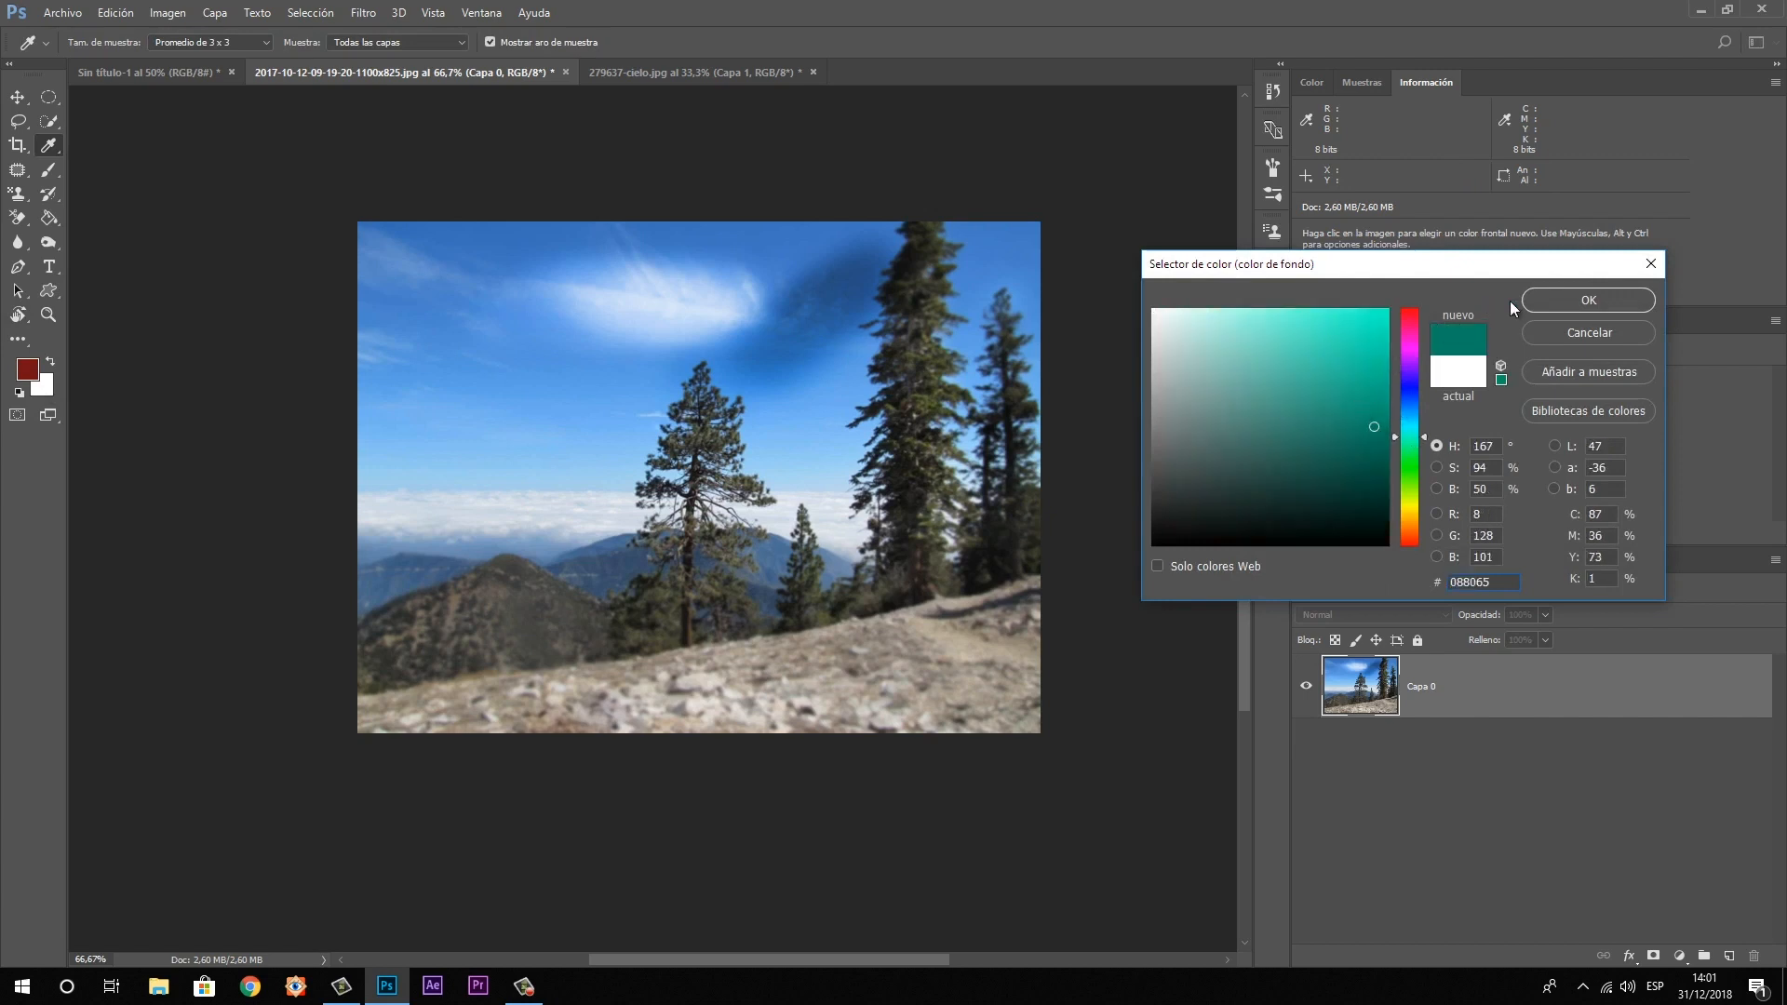
left_click(1550, 301)
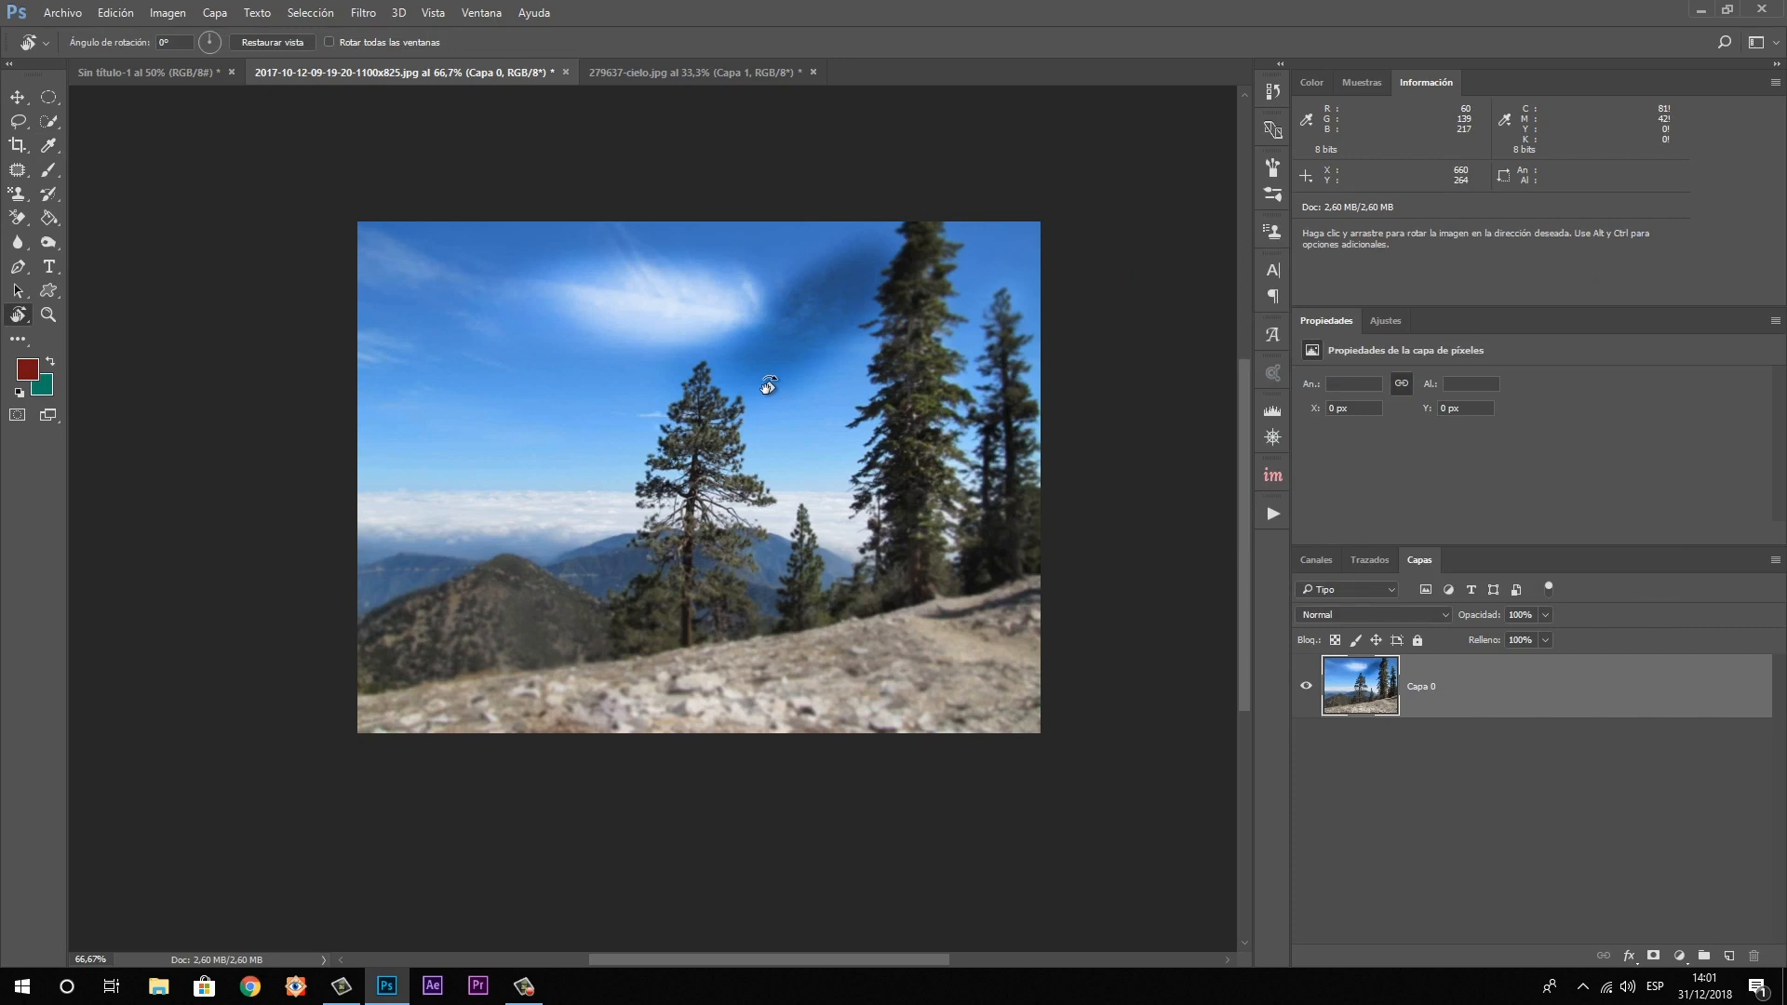
Reset the colors to black and white, enter Quick Mask mode, and paint a large rounded mask over the sky left of the central pine
key("d")
left_click(17, 415)
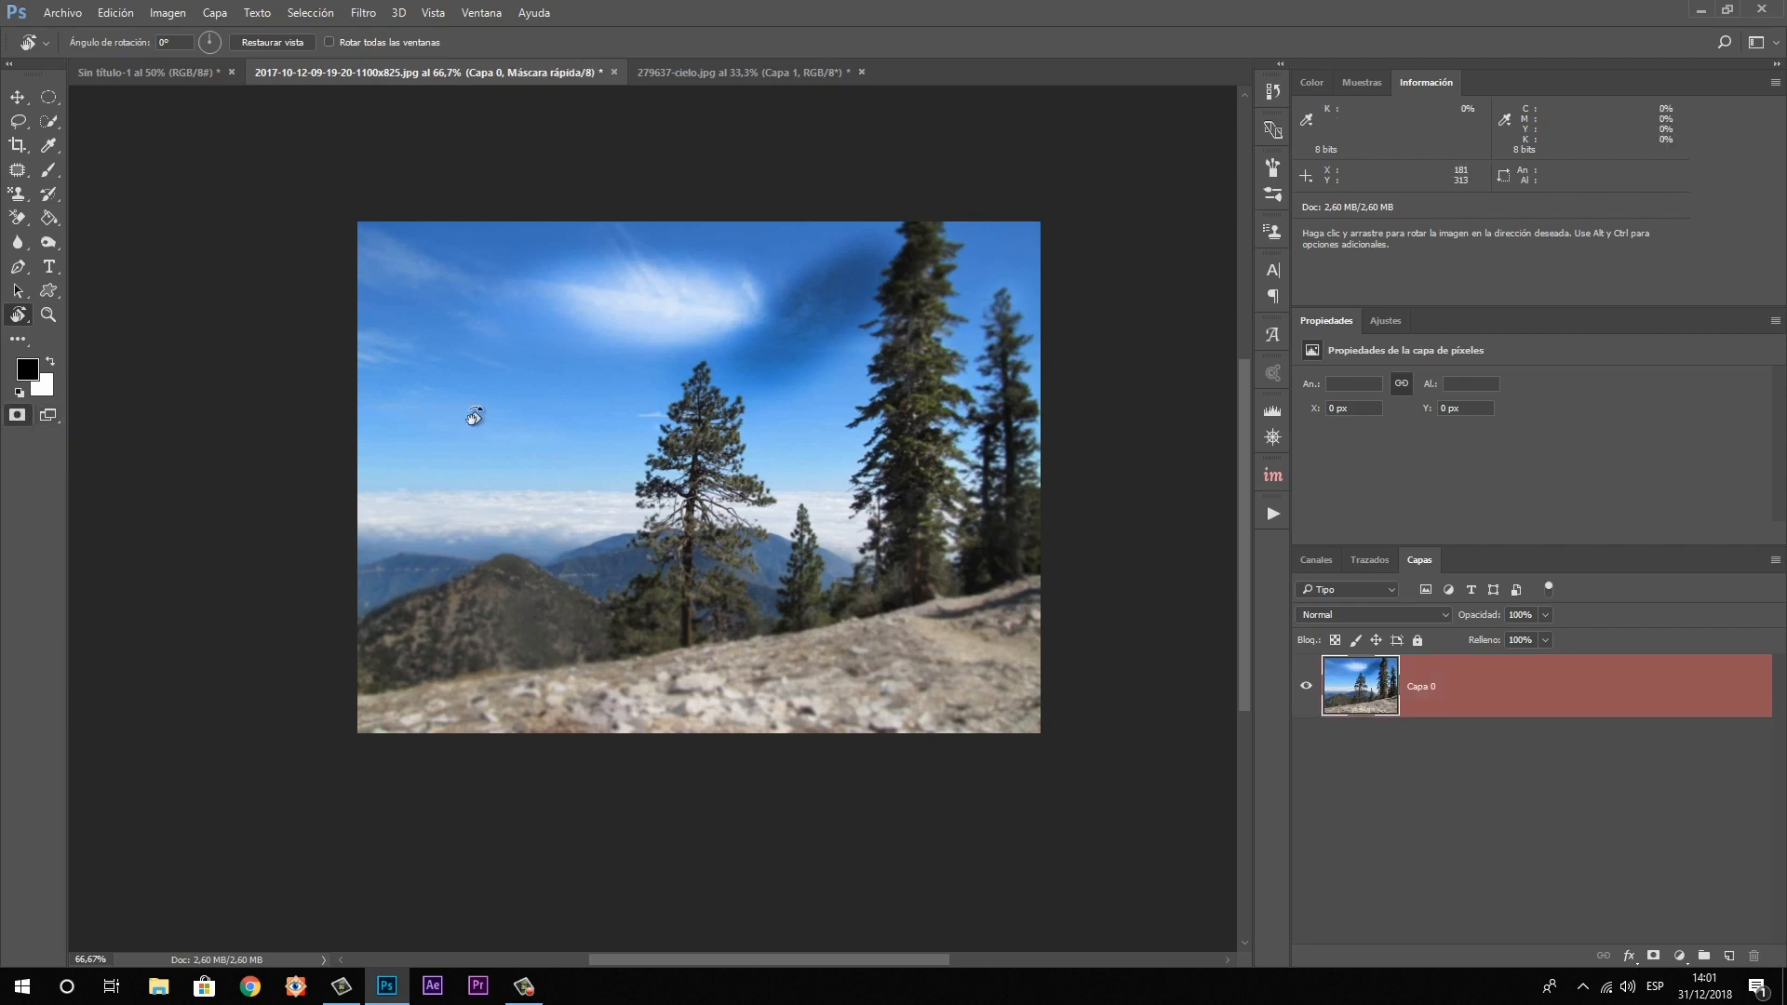
key("b")
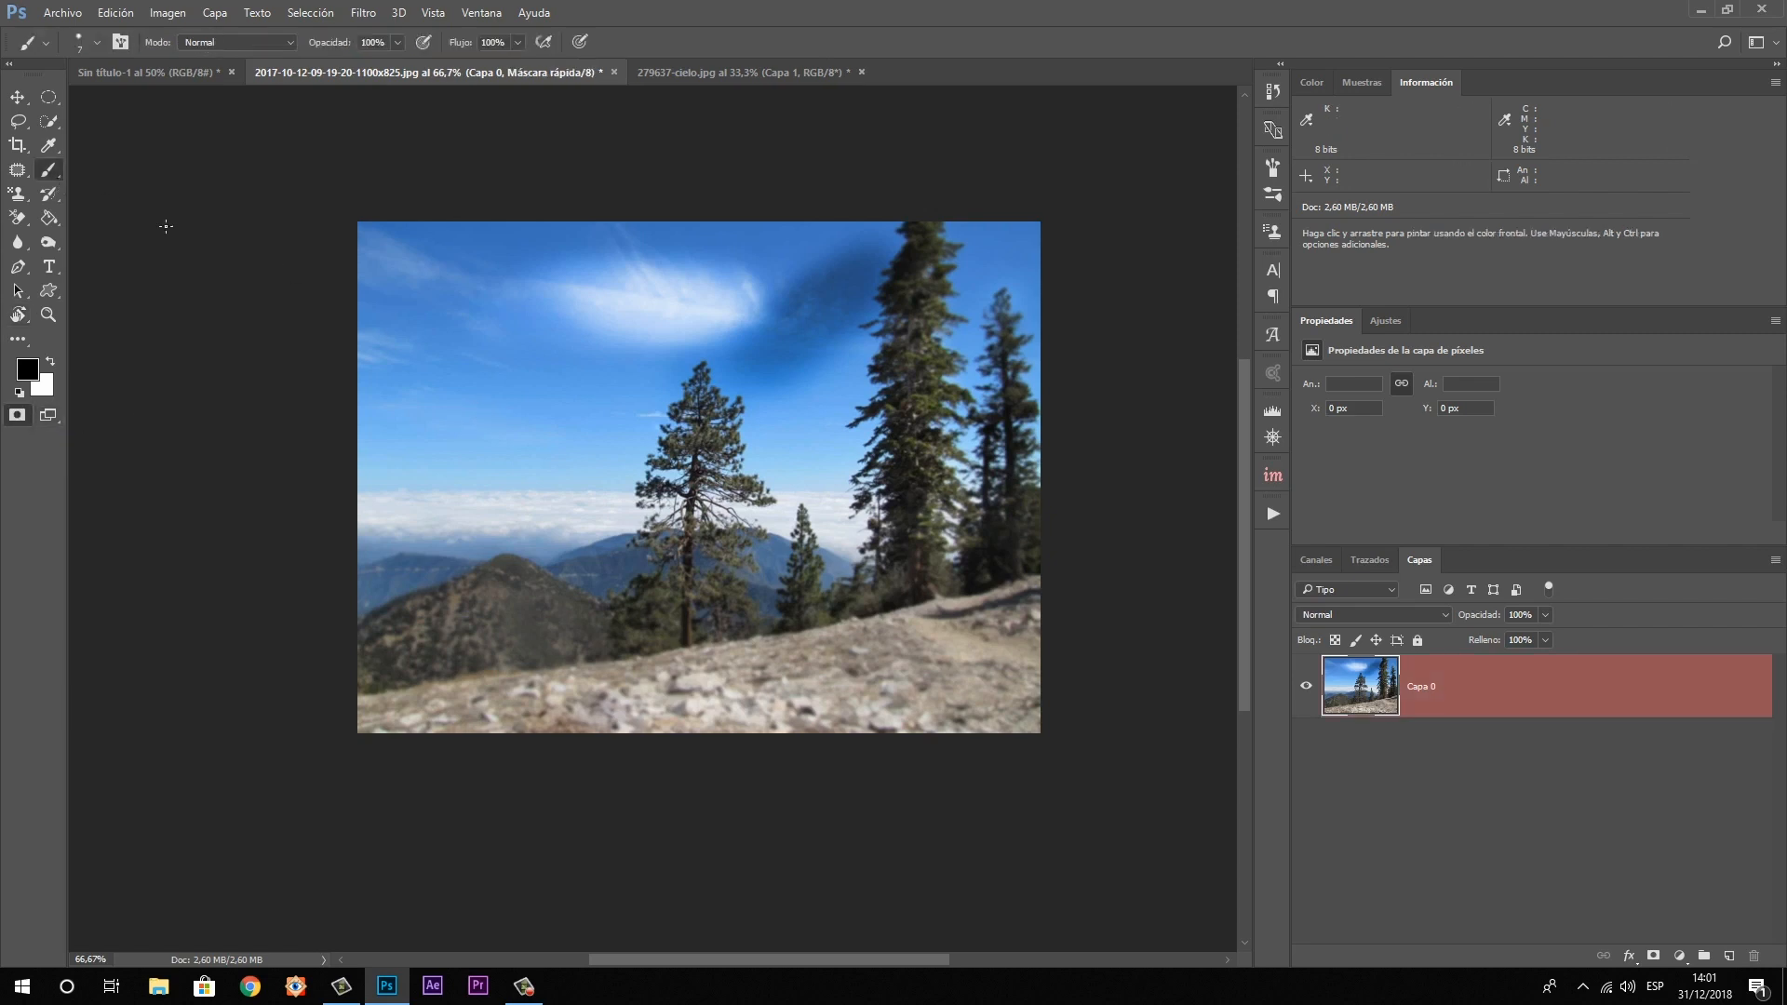
mouse_move(547, 381)
left_mouse_down()
mouse_move(539, 427)
mouse_move(583, 433)
mouse_move(599, 379)
mouse_move(545, 426)
mouse_move(511, 424)
mouse_move(516, 370)
mouse_move(591, 373)
mouse_move(604, 343)
mouse_move(533, 366)
left_mouse_up()
left_click(568, 381)
left_click(553, 389)
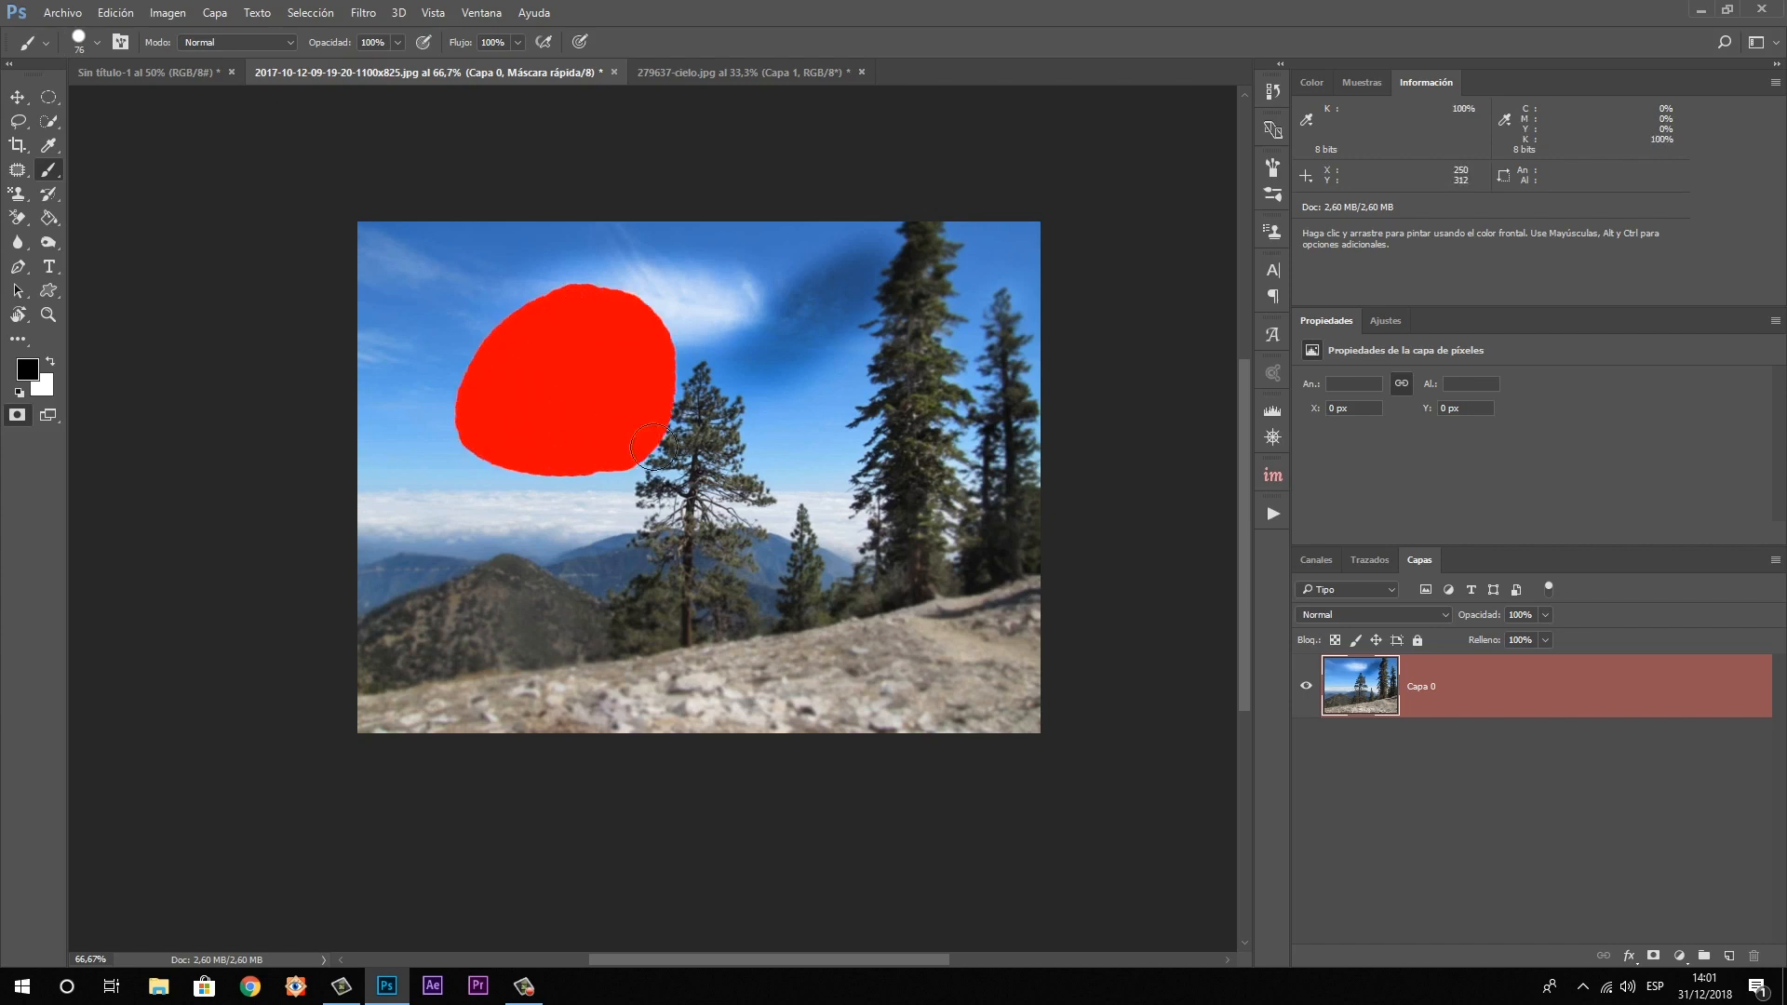
Exit Quick Mask mode to turn the painted sky mask into a selection, and deselect it
left_click(18, 417)
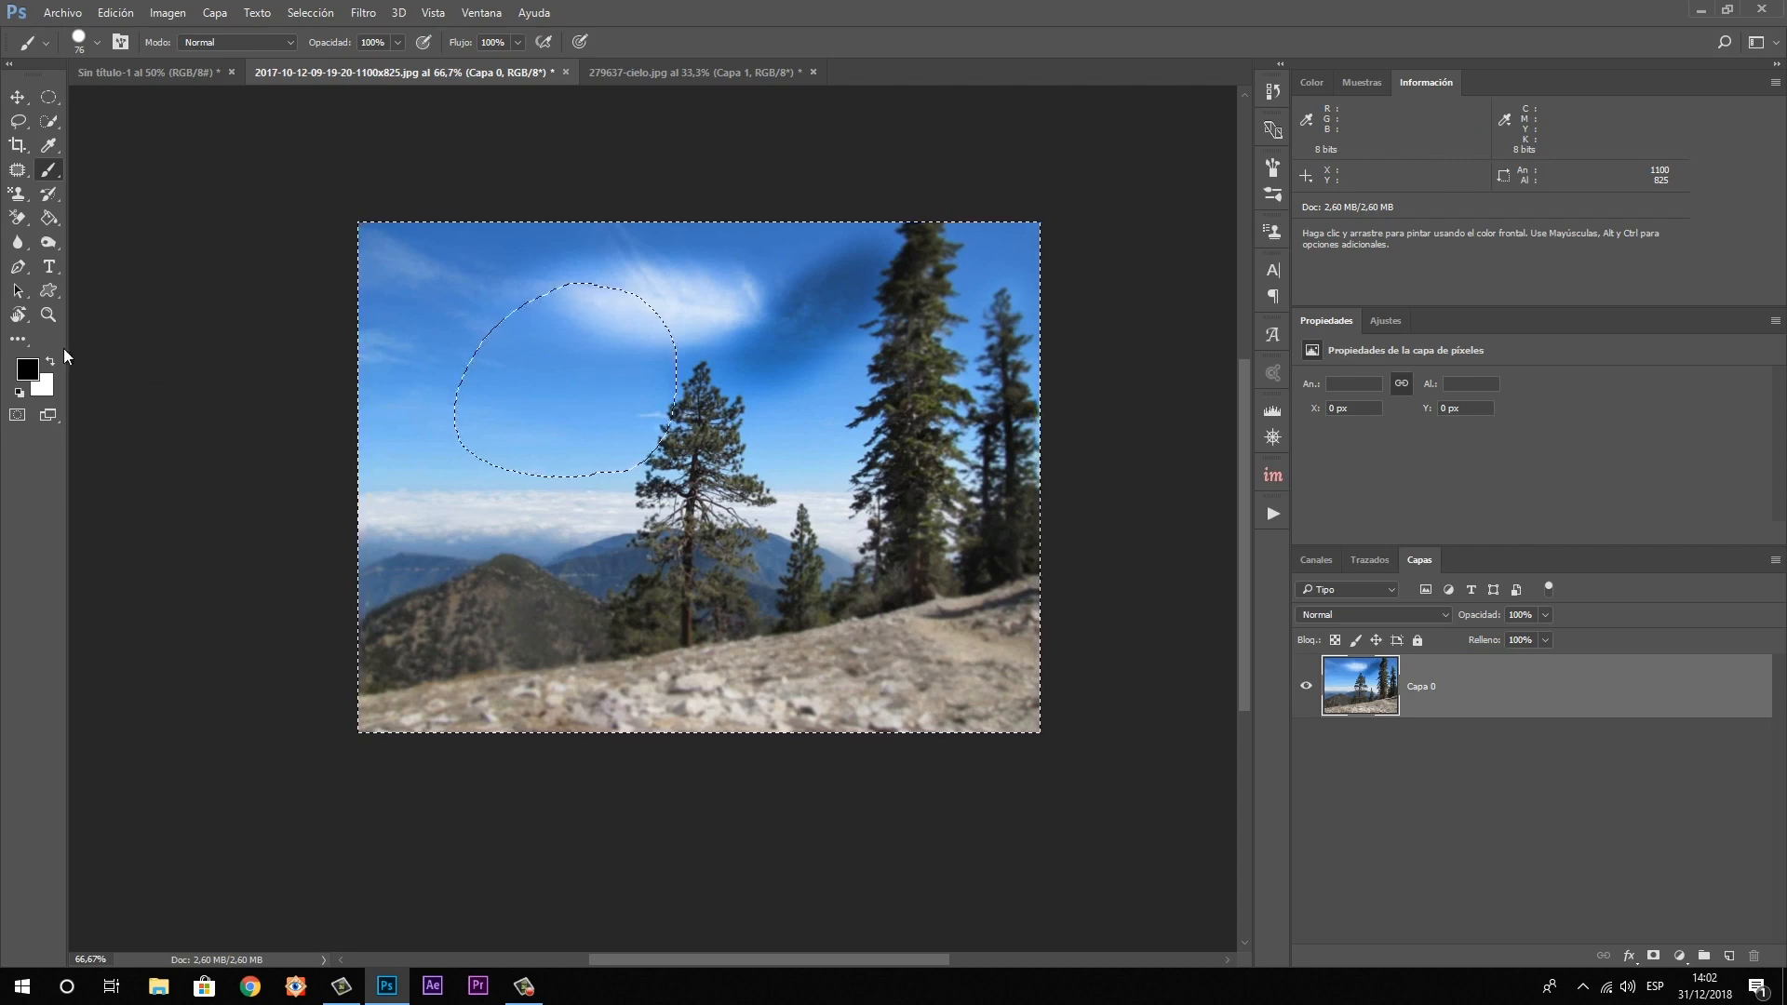
key("ctrl")
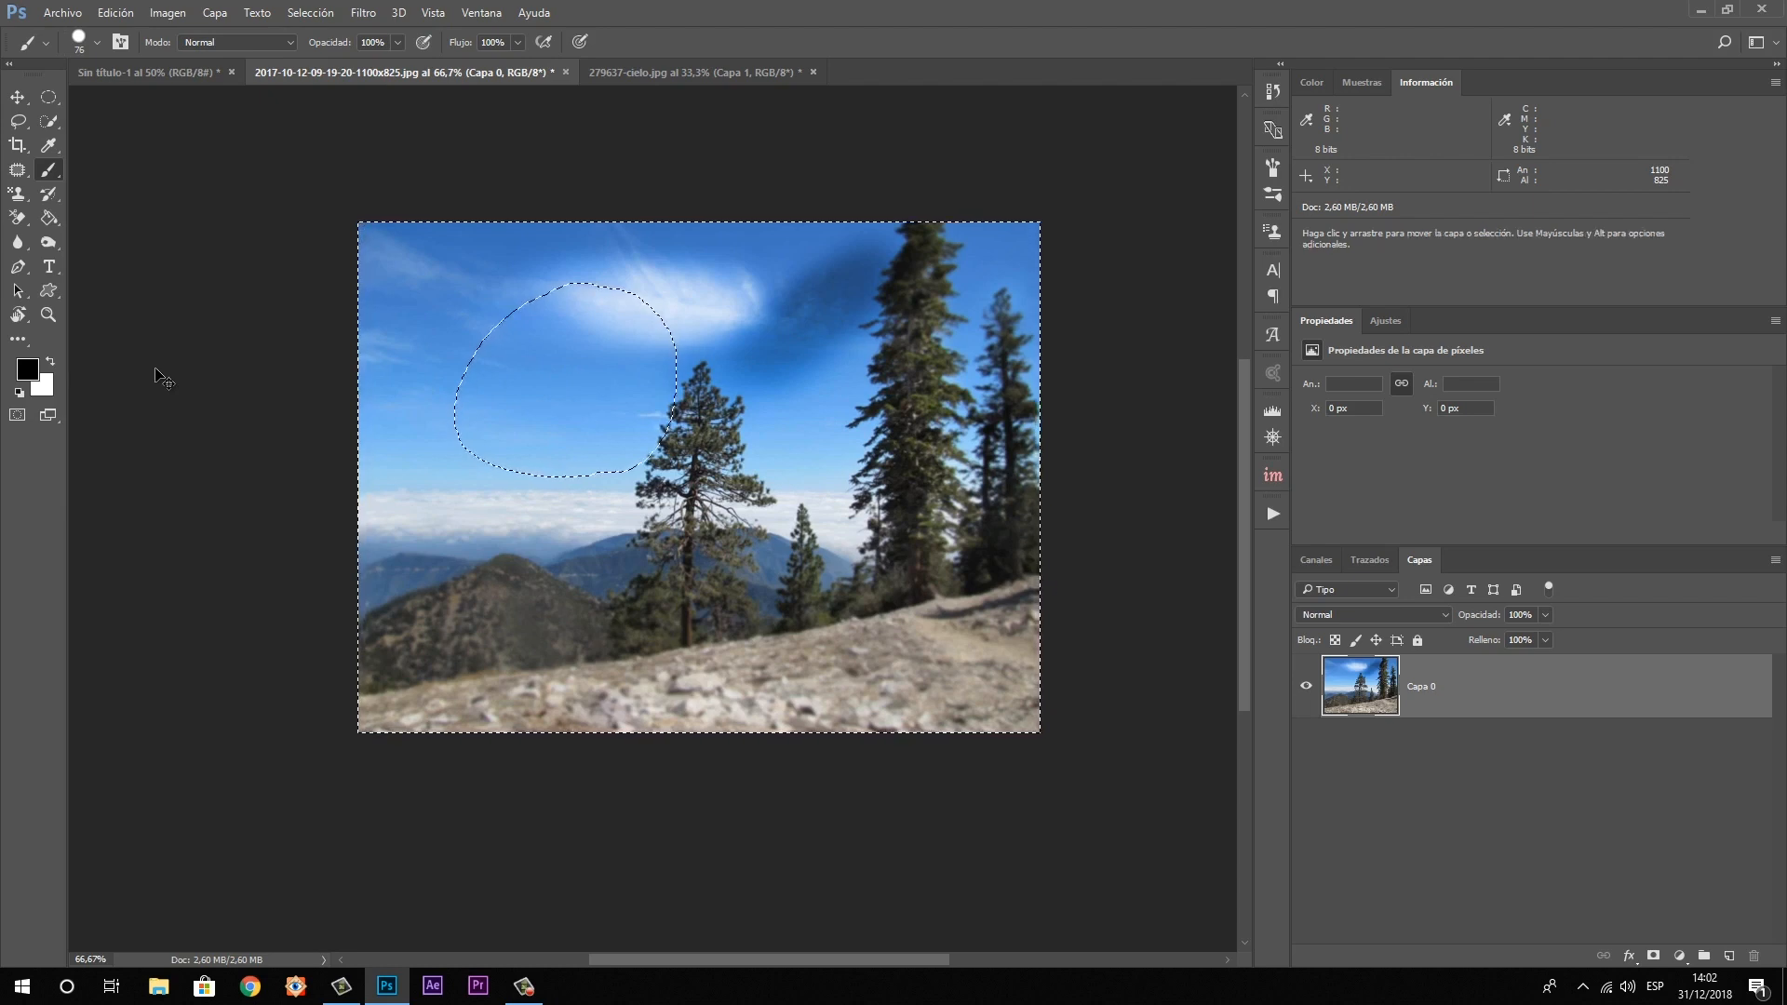
key("ctrl+d")
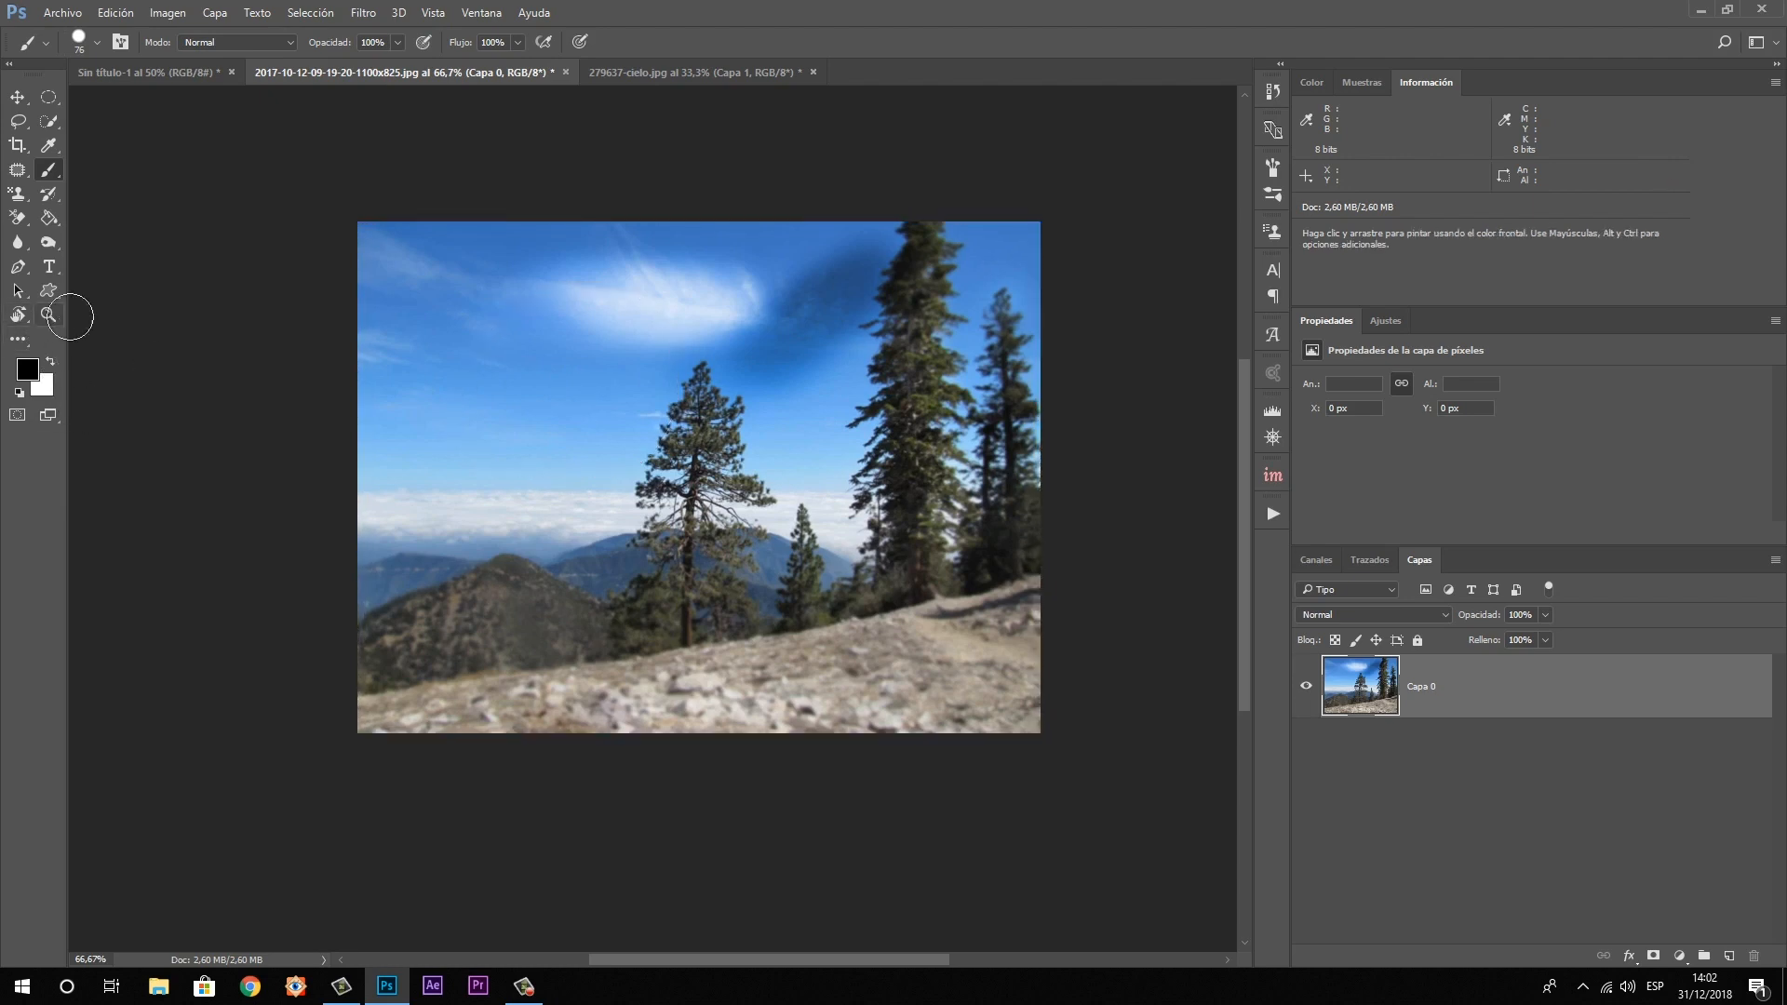
Paint a Quick Mask over the rocky hill with a 52 px brush, and convert it to a selection
right_click(652, 606, "alt")
left_click(16, 414)
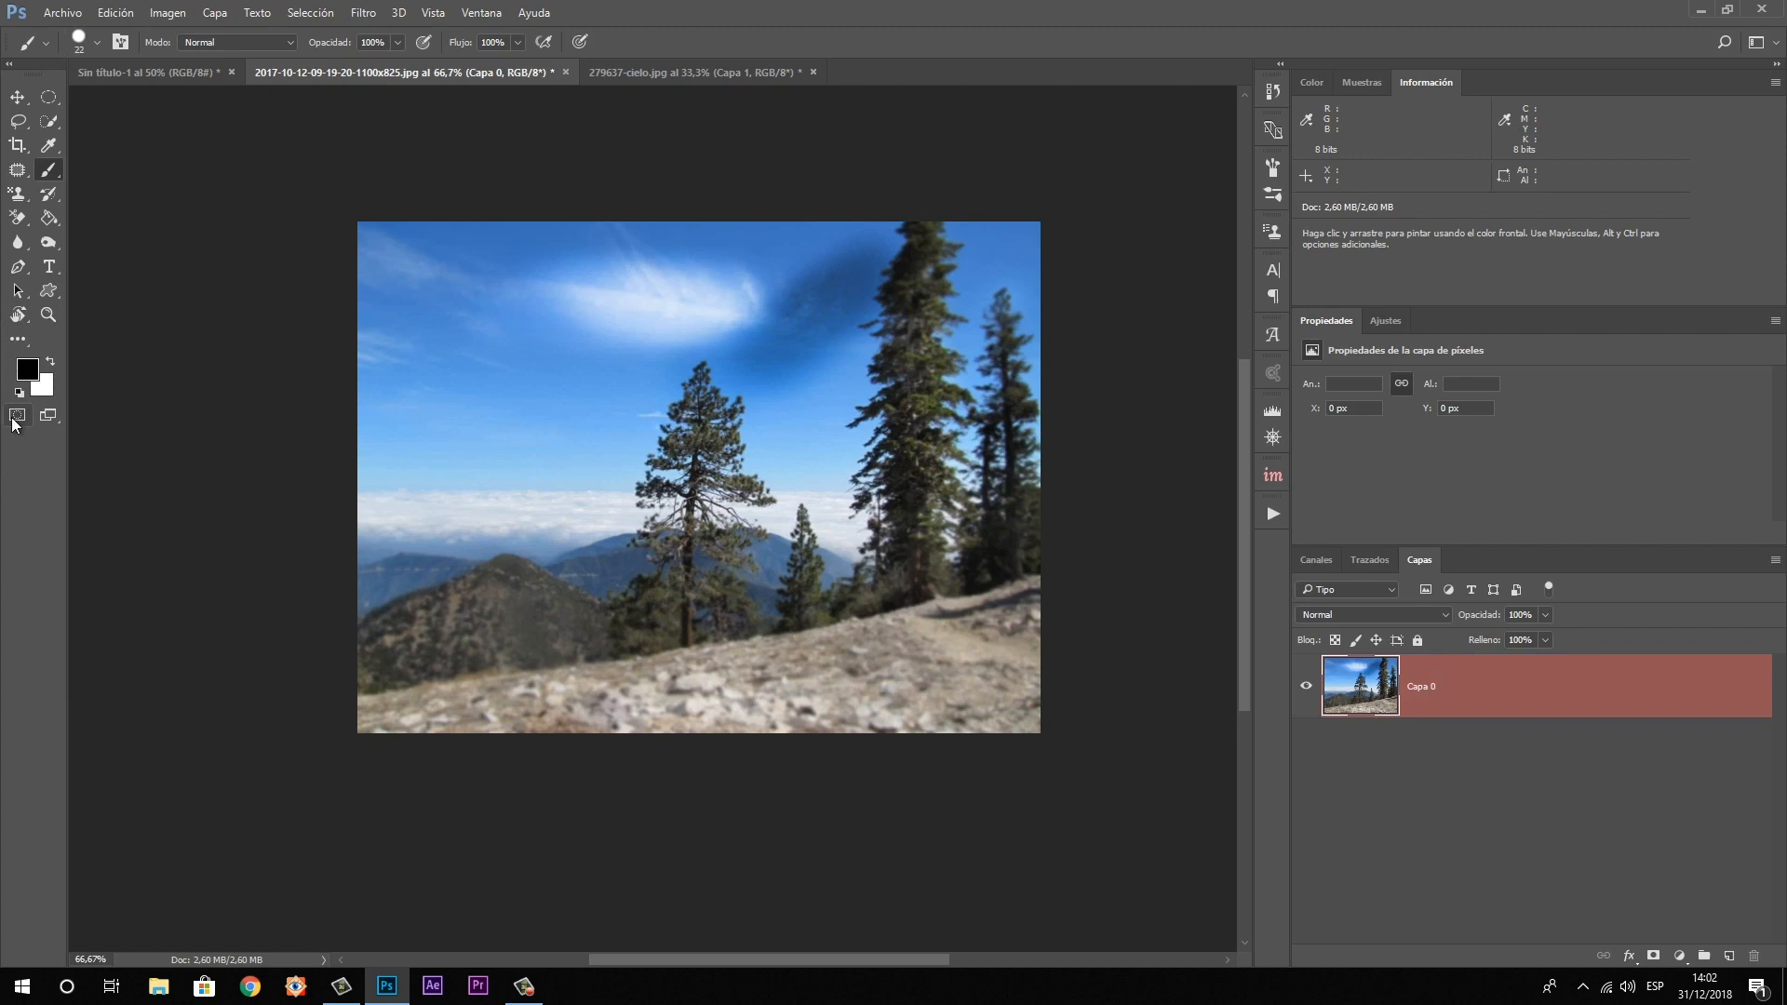
right_click(472, 605, "alt")
left_click(475, 586)
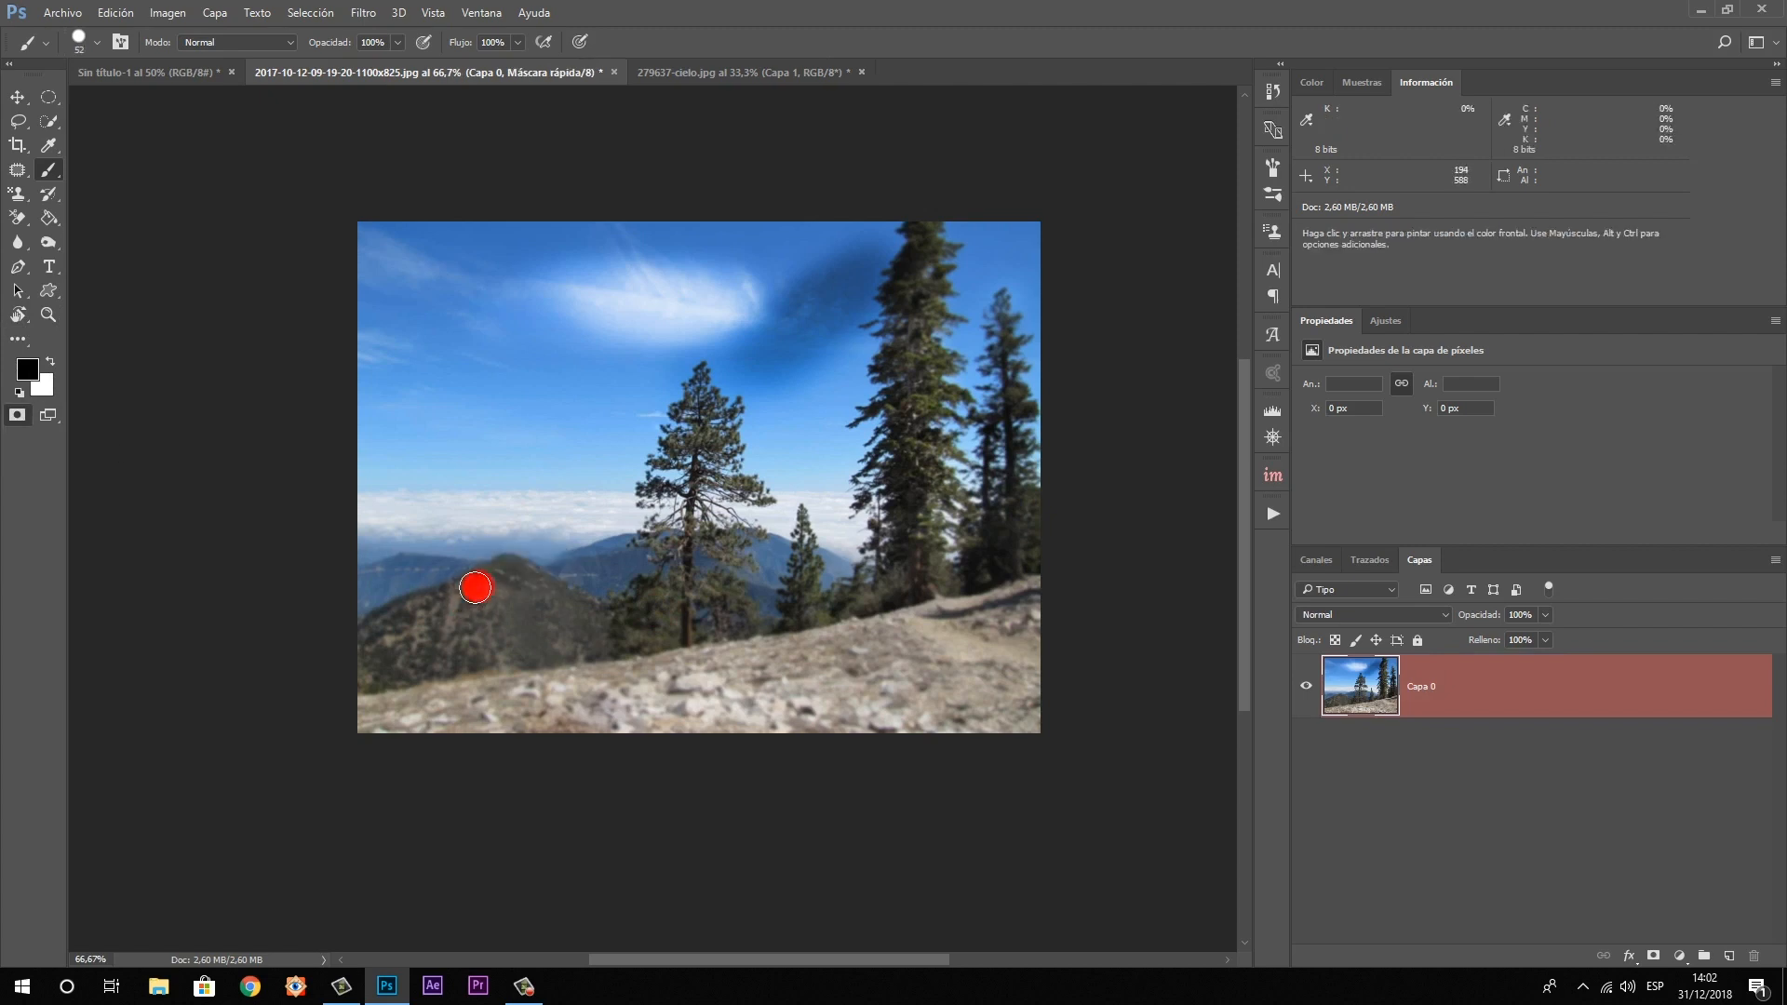
left_click(452, 597)
mouse_move(466, 589)
left_mouse_down()
mouse_move(381, 625)
mouse_move(417, 608)
mouse_move(374, 634)
mouse_move(356, 678)
mouse_move(605, 645)
mouse_move(598, 620)
mouse_move(496, 574)
mouse_move(468, 585)
mouse_move(505, 587)
mouse_move(362, 652)
mouse_move(465, 628)
mouse_move(390, 655)
mouse_move(569, 633)
mouse_move(554, 613)
mouse_move(480, 618)
mouse_move(554, 610)
mouse_move(485, 616)
mouse_move(575, 627)
left_mouse_up()
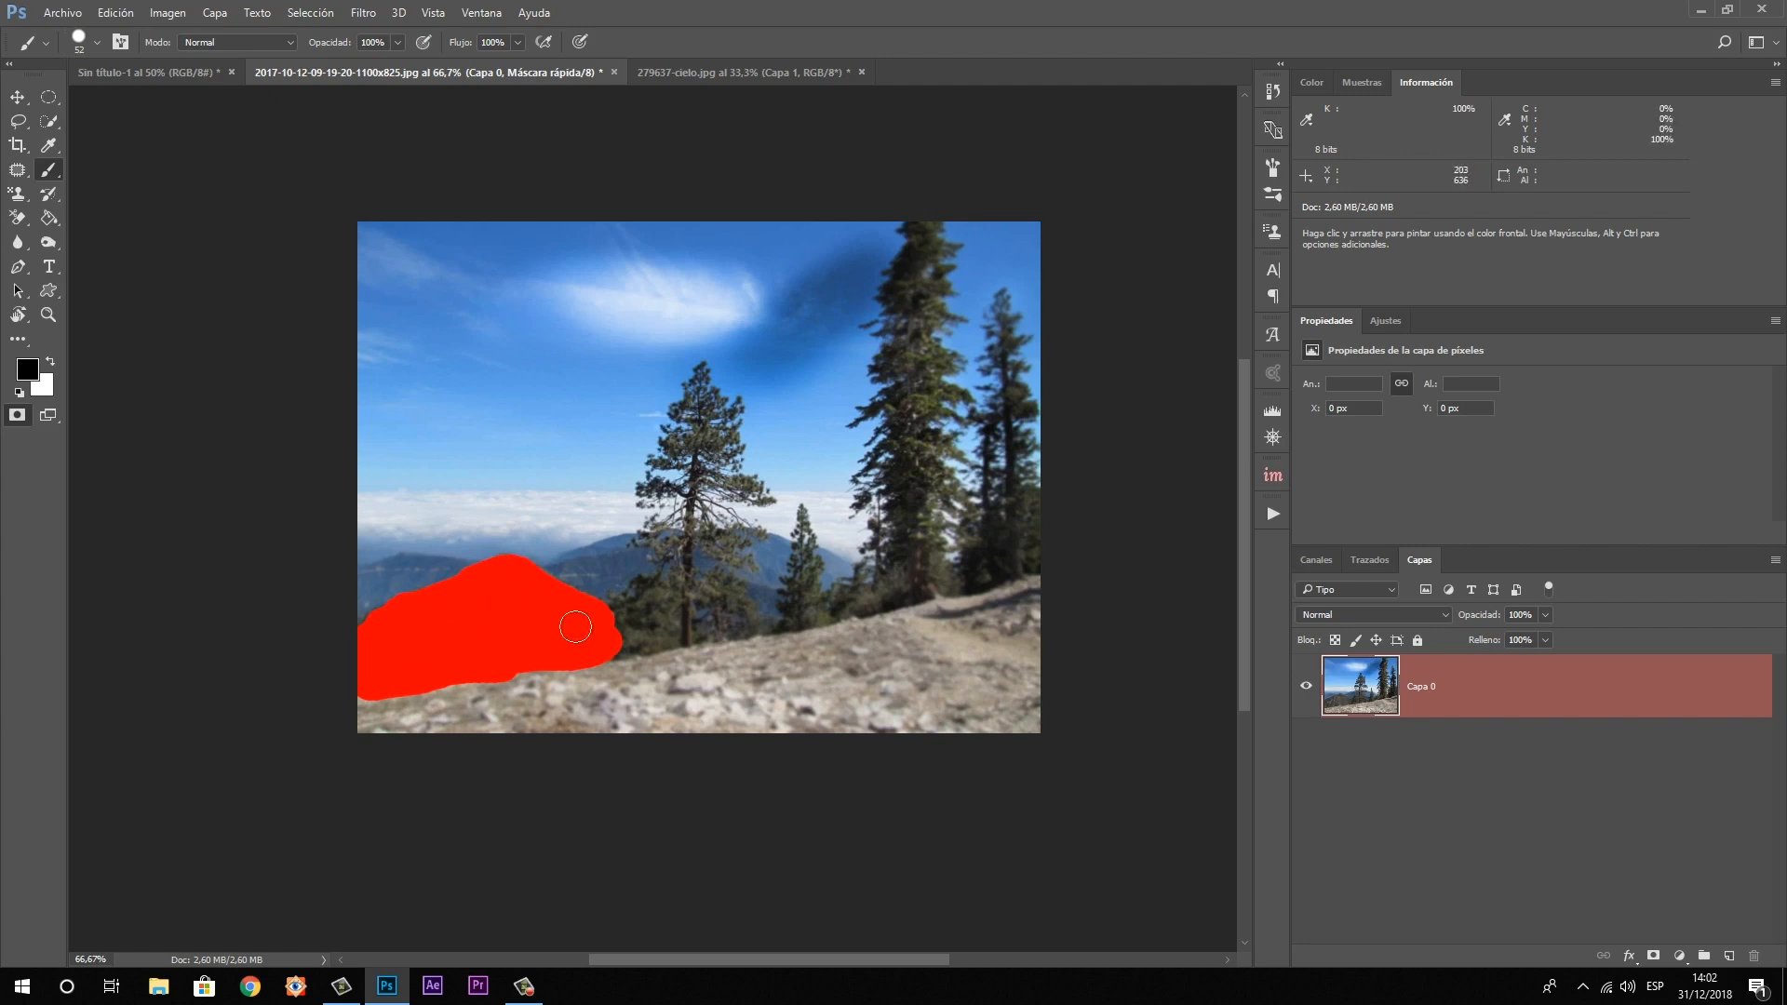
left_click(18, 421)
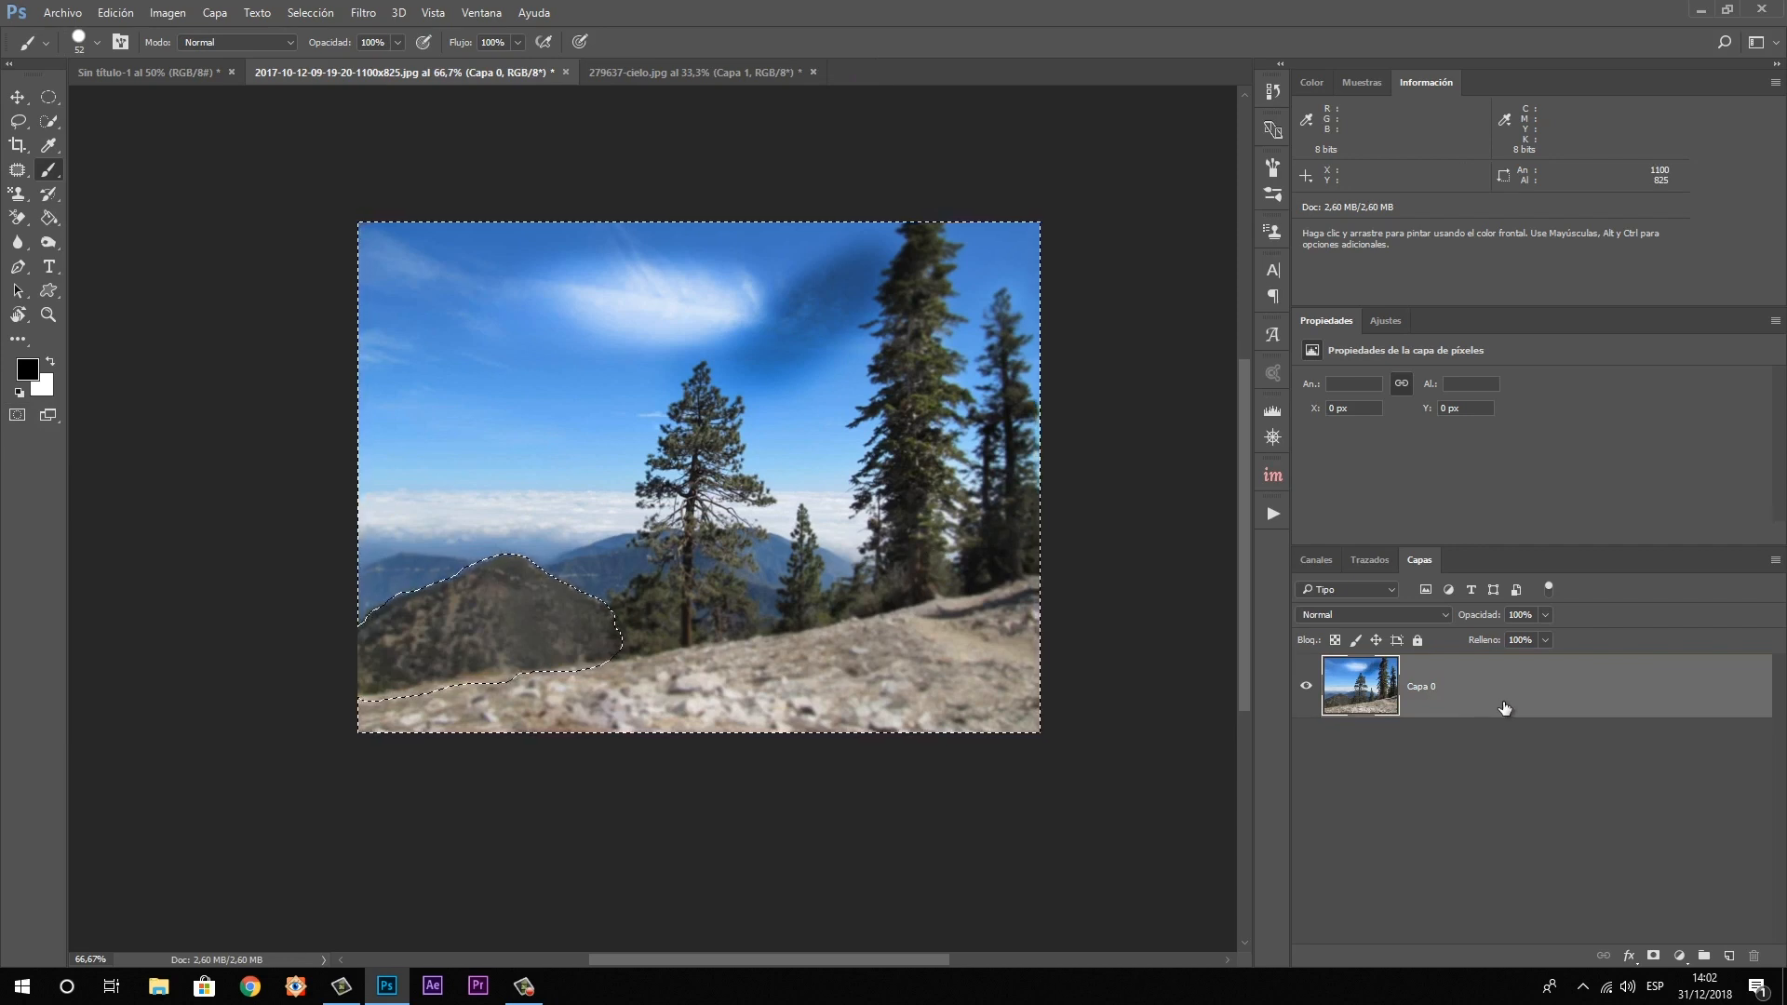
Copy the selected area around the hill to a new layer, hide the original photo layer, and undo both changes
key("ctrl+j")
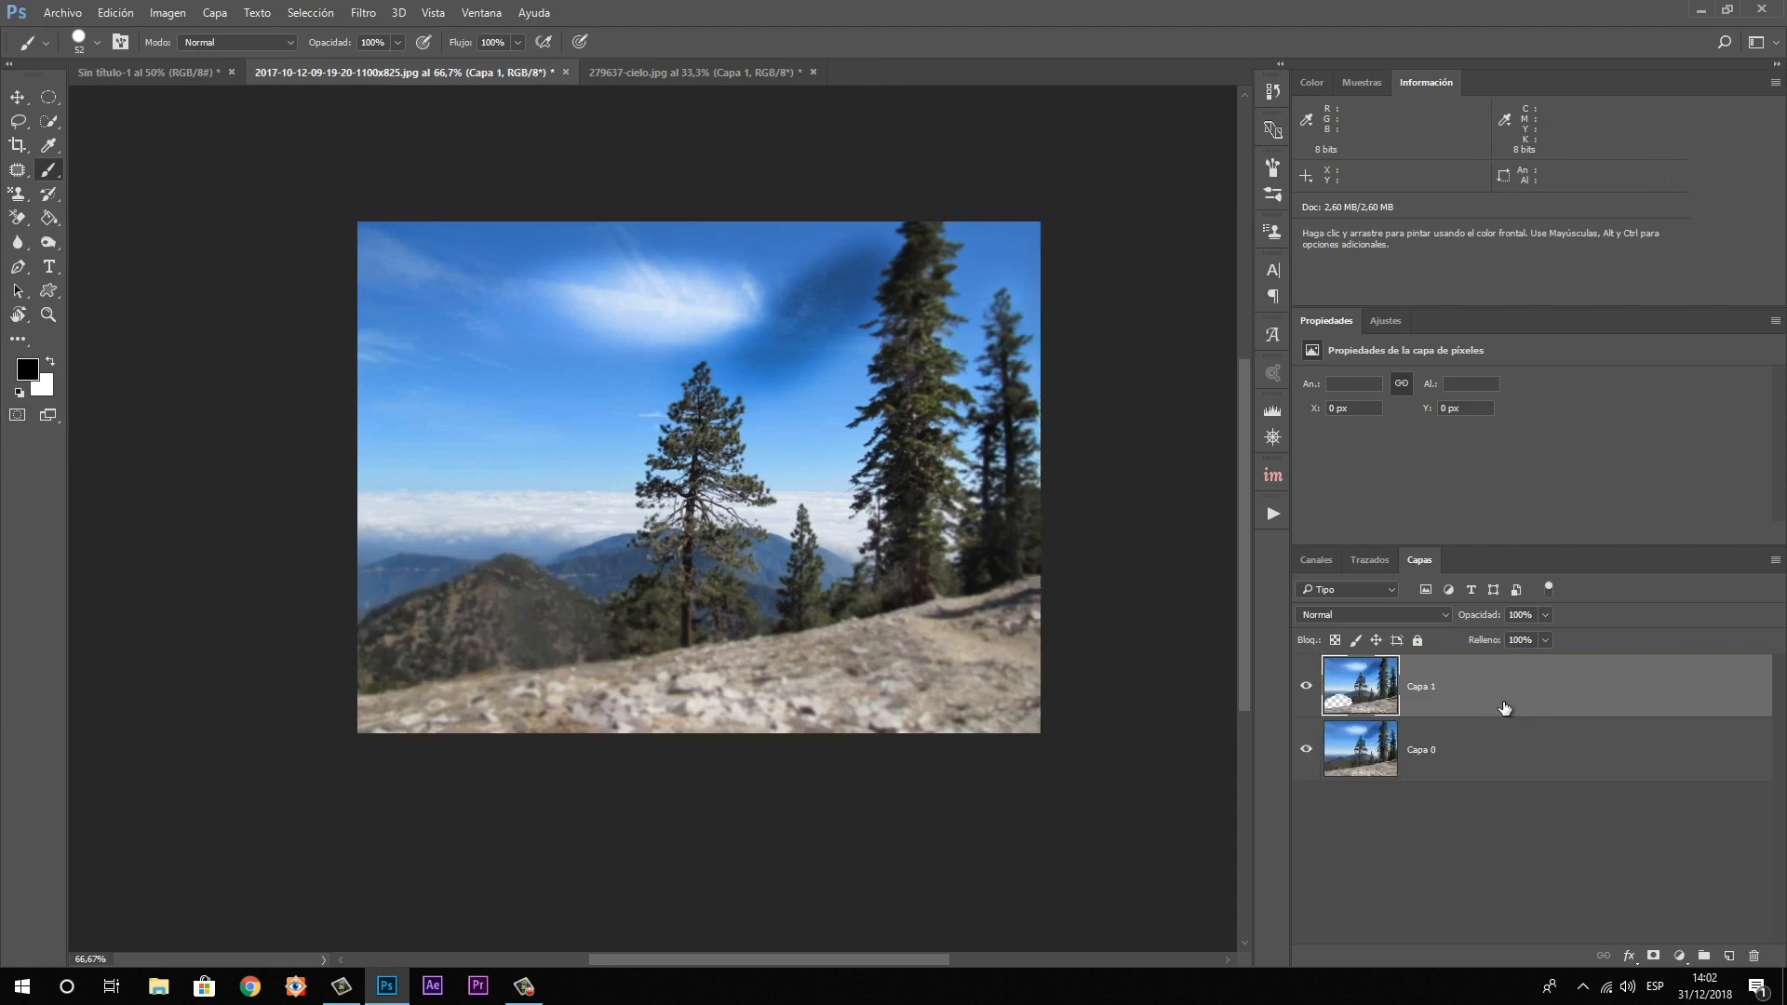
left_click(1306, 749)
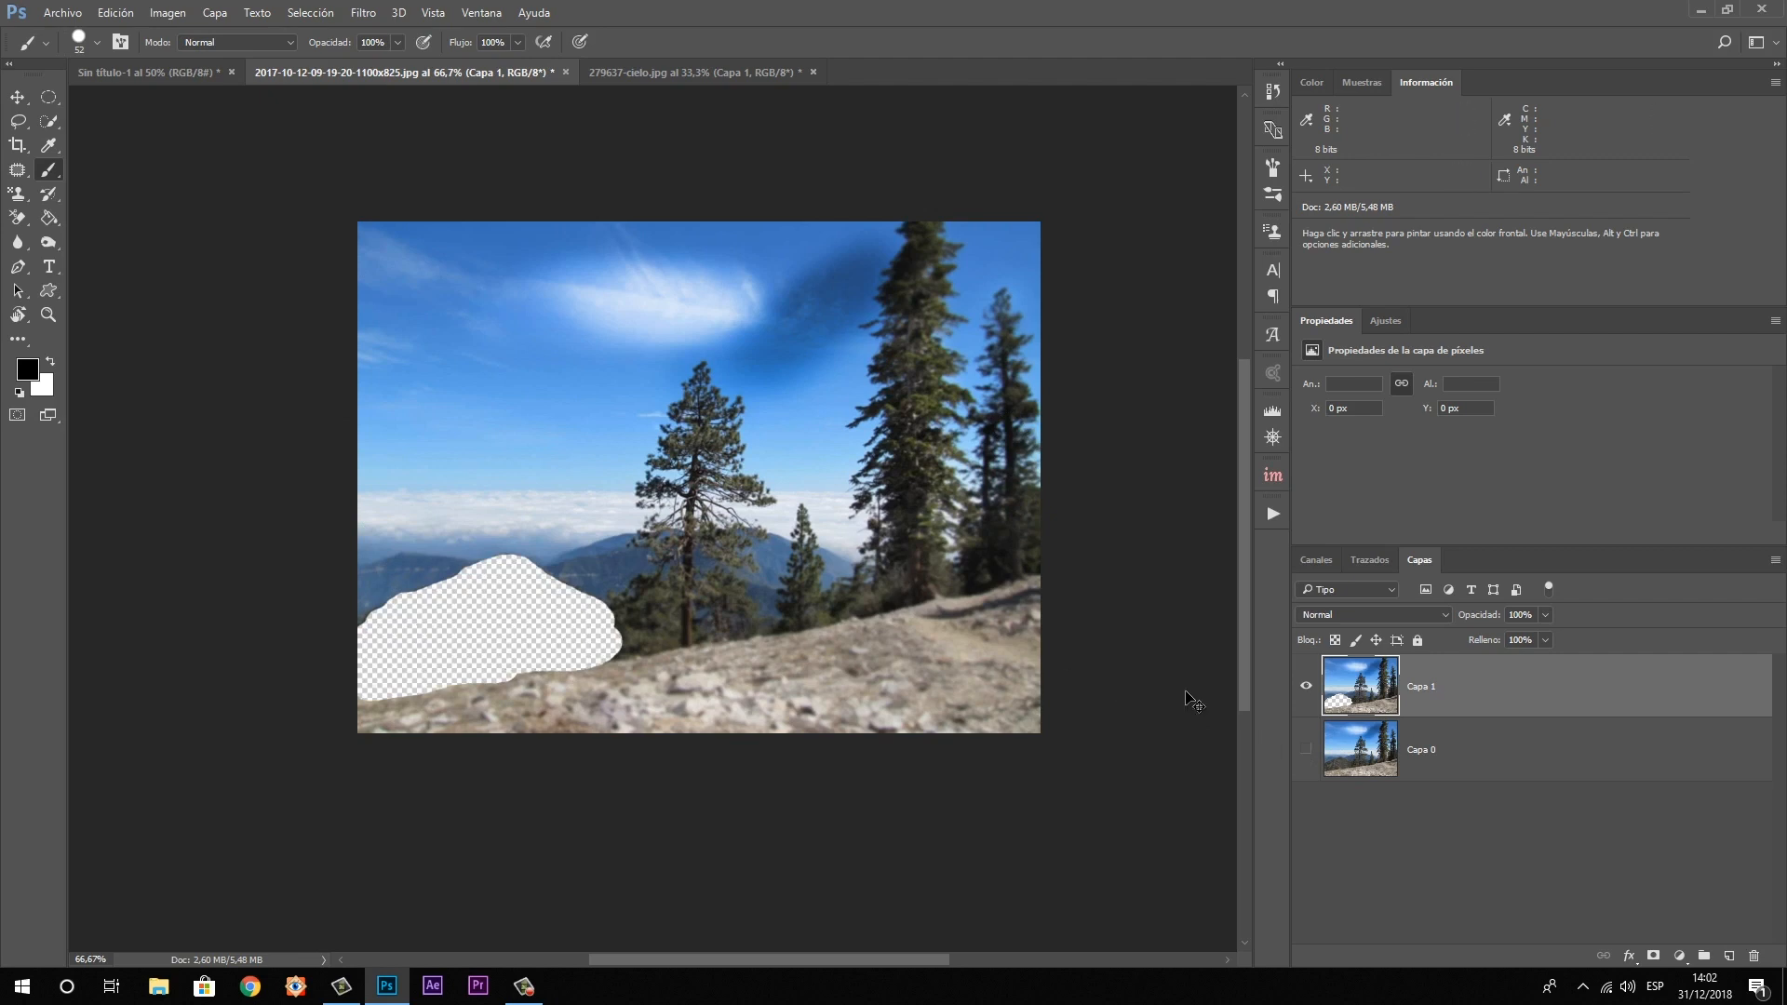
key("ctrl+alt+z")
key("ctrl+alt+z")
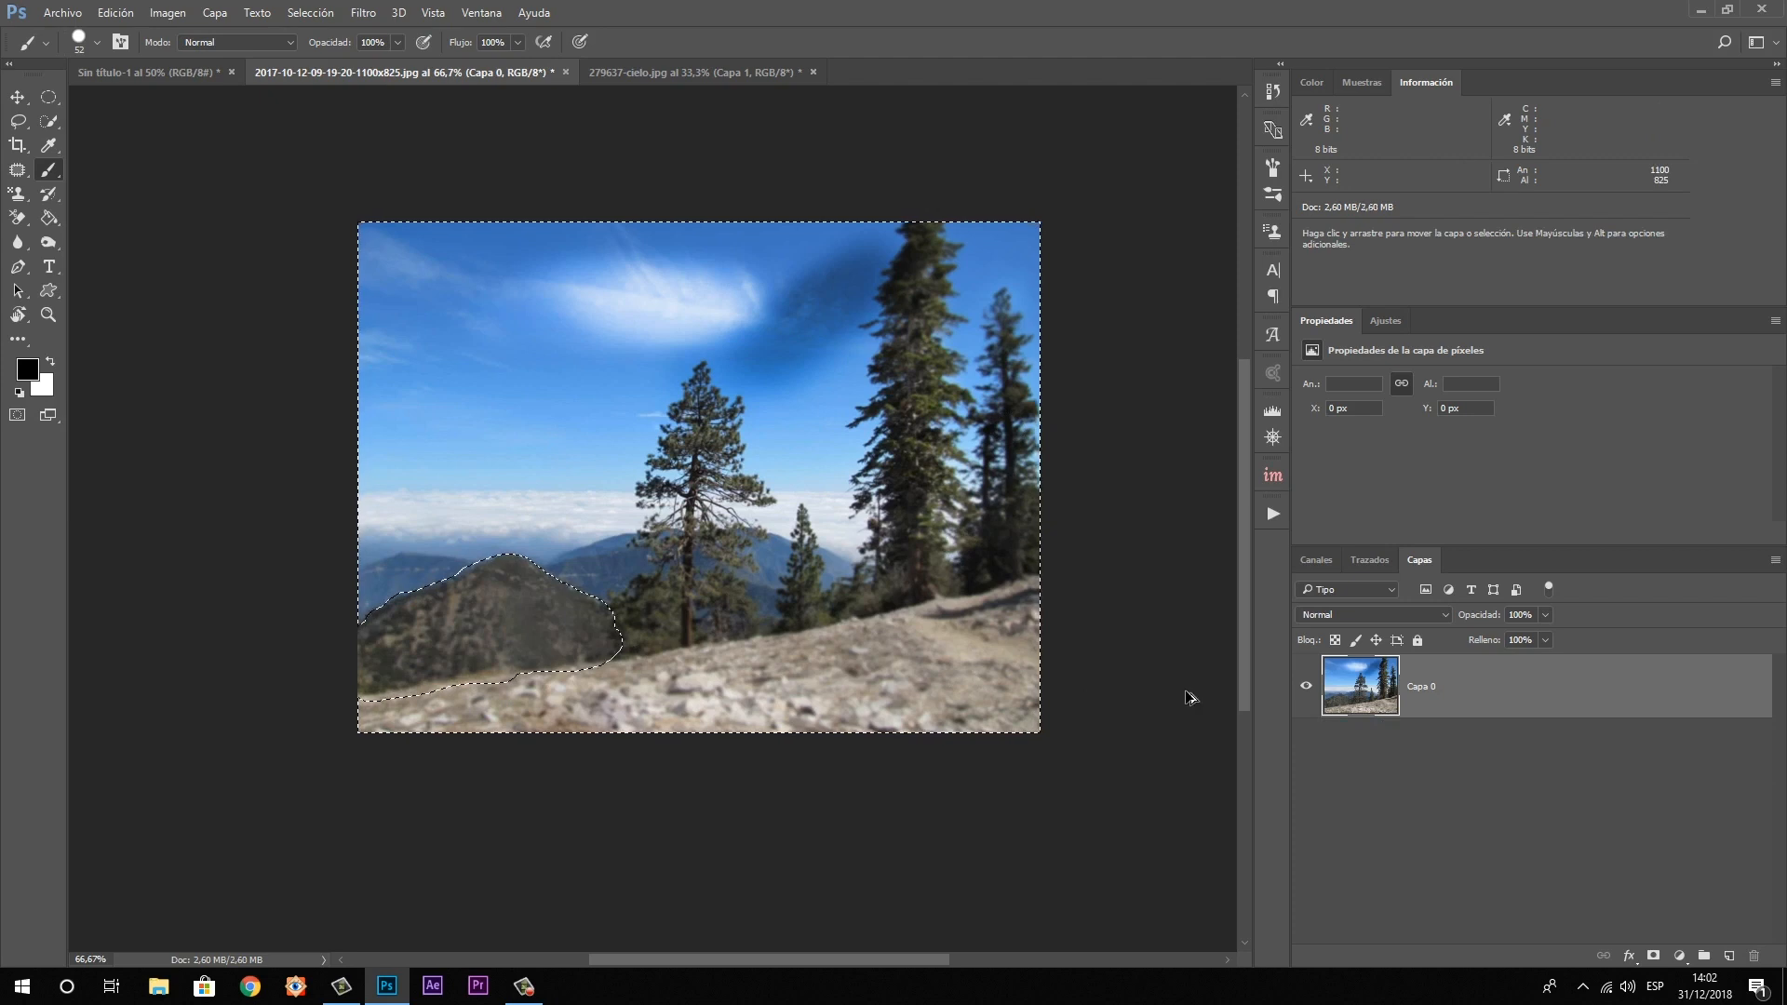
Return to Quick Mask mode, clear the mask, repaint it over the rocky hill, and convert it to a selection
key("q")
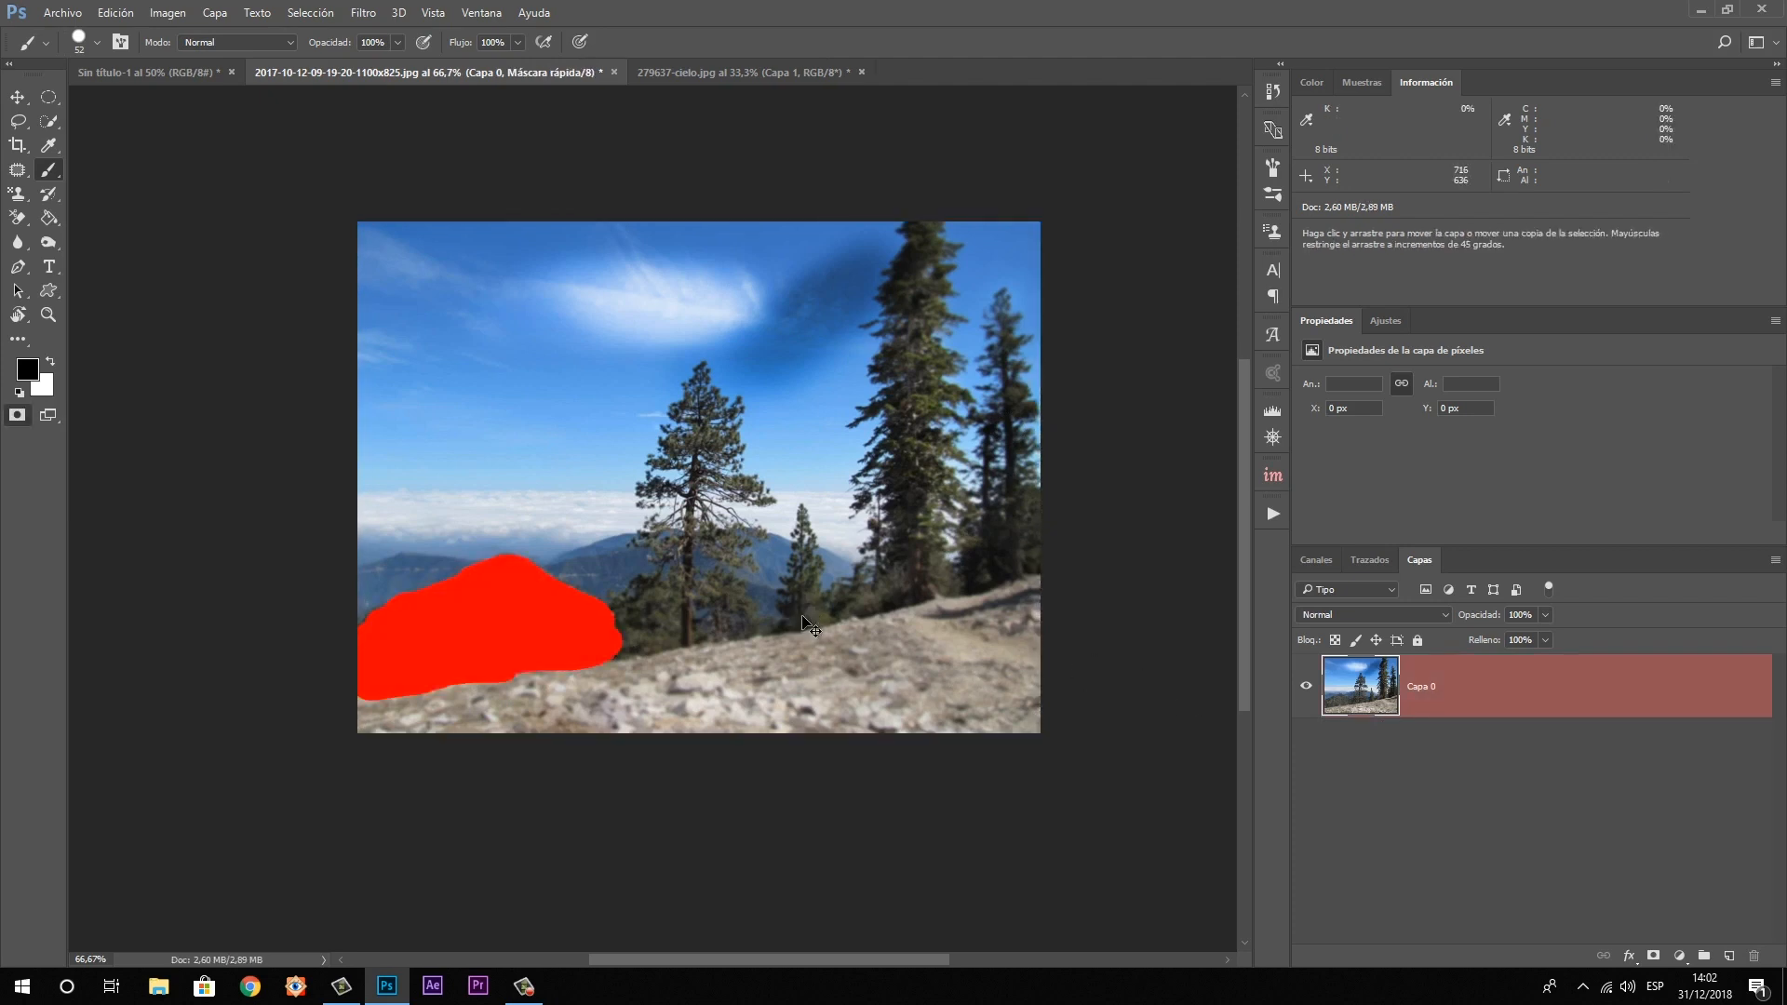
key("ctrl+d")
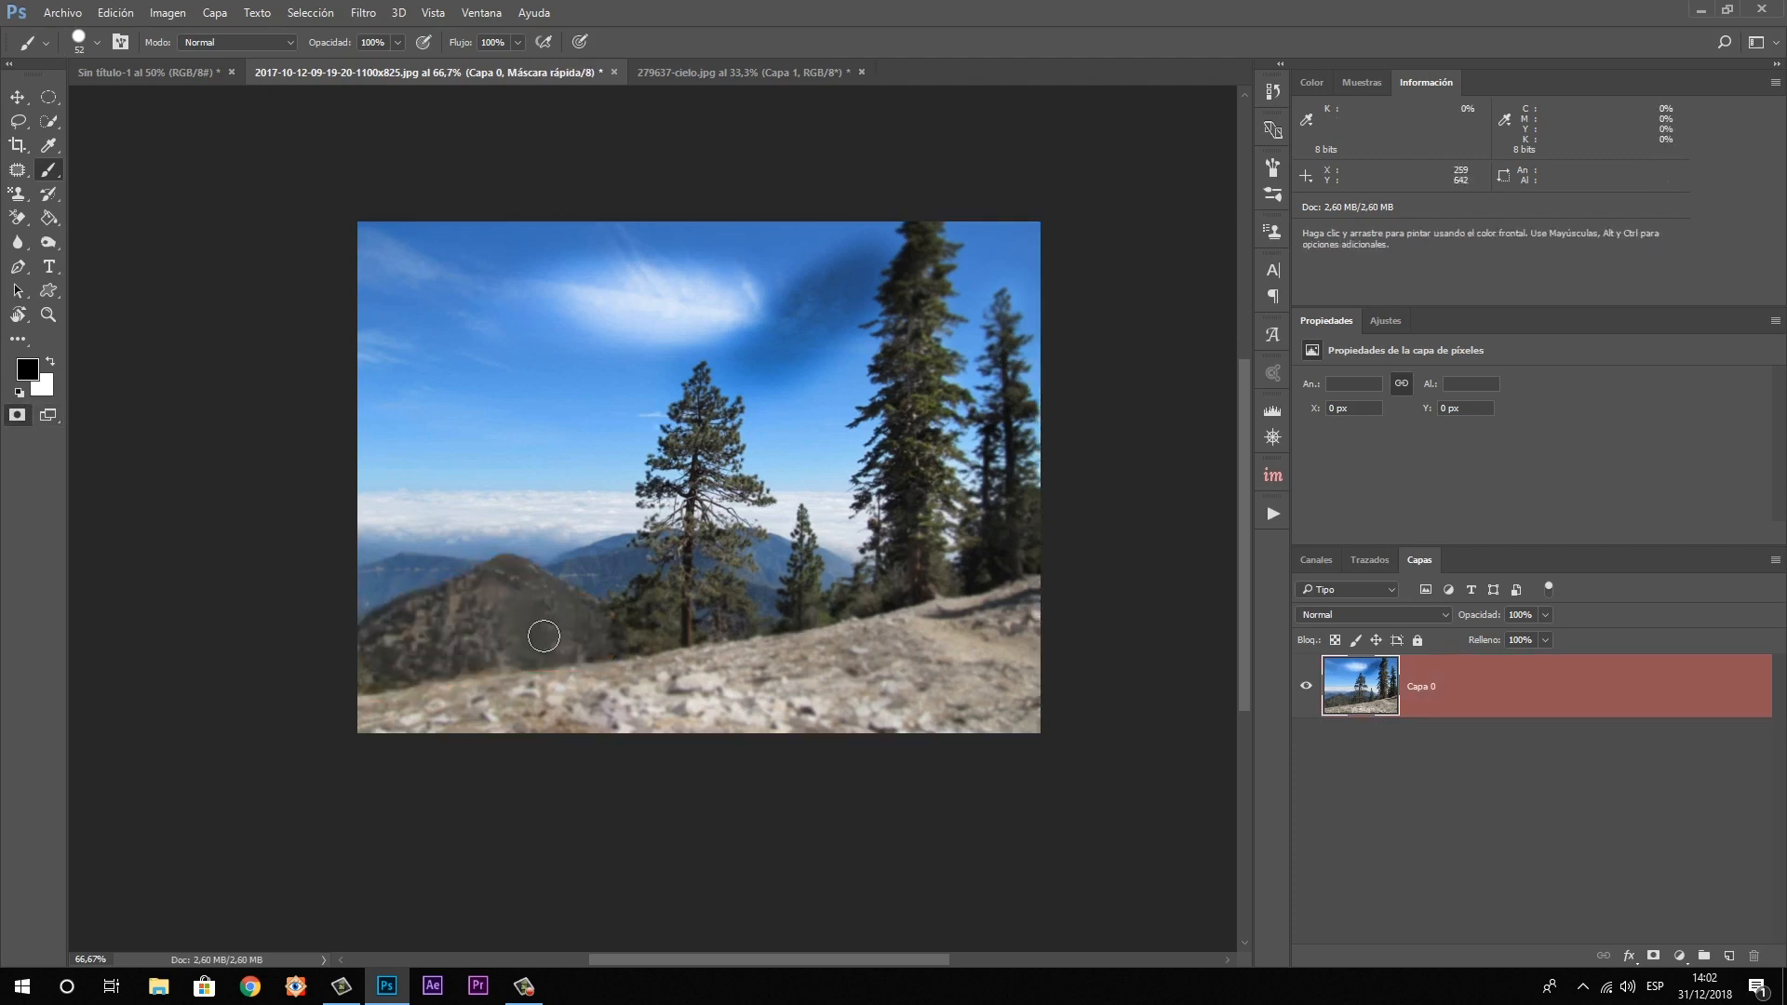
mouse_move(498, 605)
left_mouse_down()
mouse_move(463, 616)
mouse_move(457, 593)
mouse_move(384, 622)
mouse_move(368, 684)
mouse_move(587, 645)
mouse_move(616, 621)
mouse_move(507, 568)
mouse_move(587, 605)
mouse_move(567, 634)
mouse_move(382, 642)
mouse_move(537, 638)
mouse_move(511, 599)
mouse_move(531, 618)
left_mouse_up()
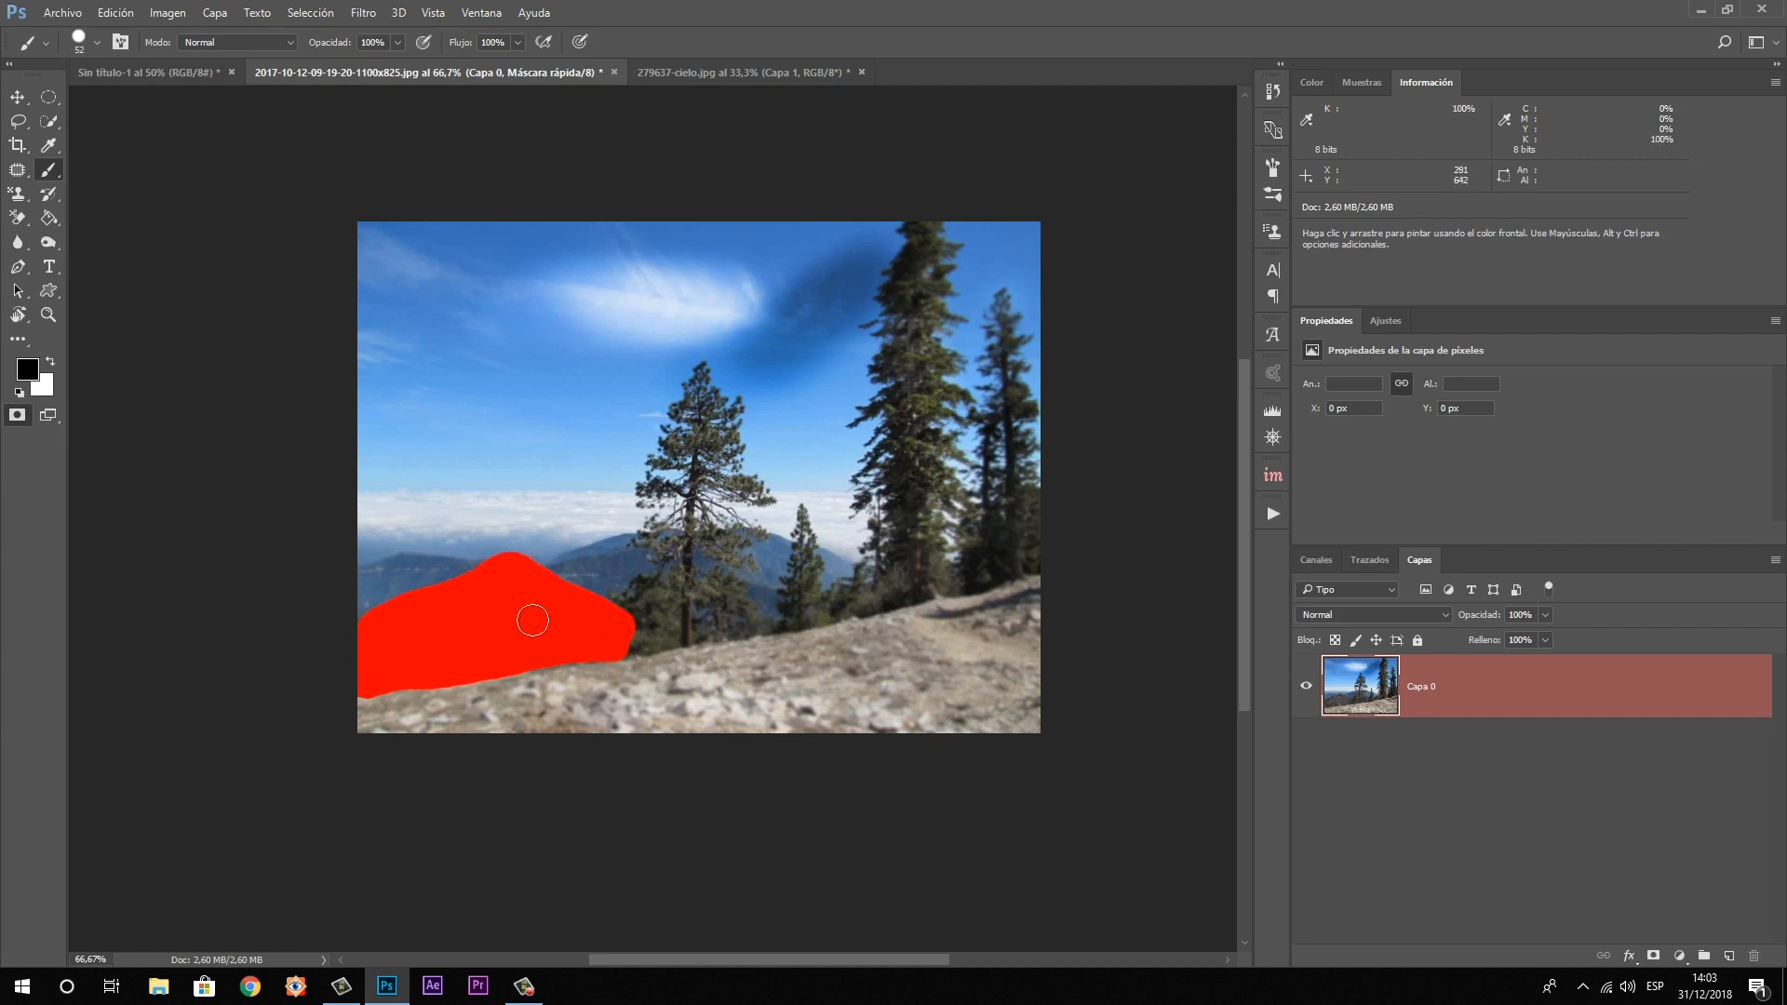
left_click(18, 415)
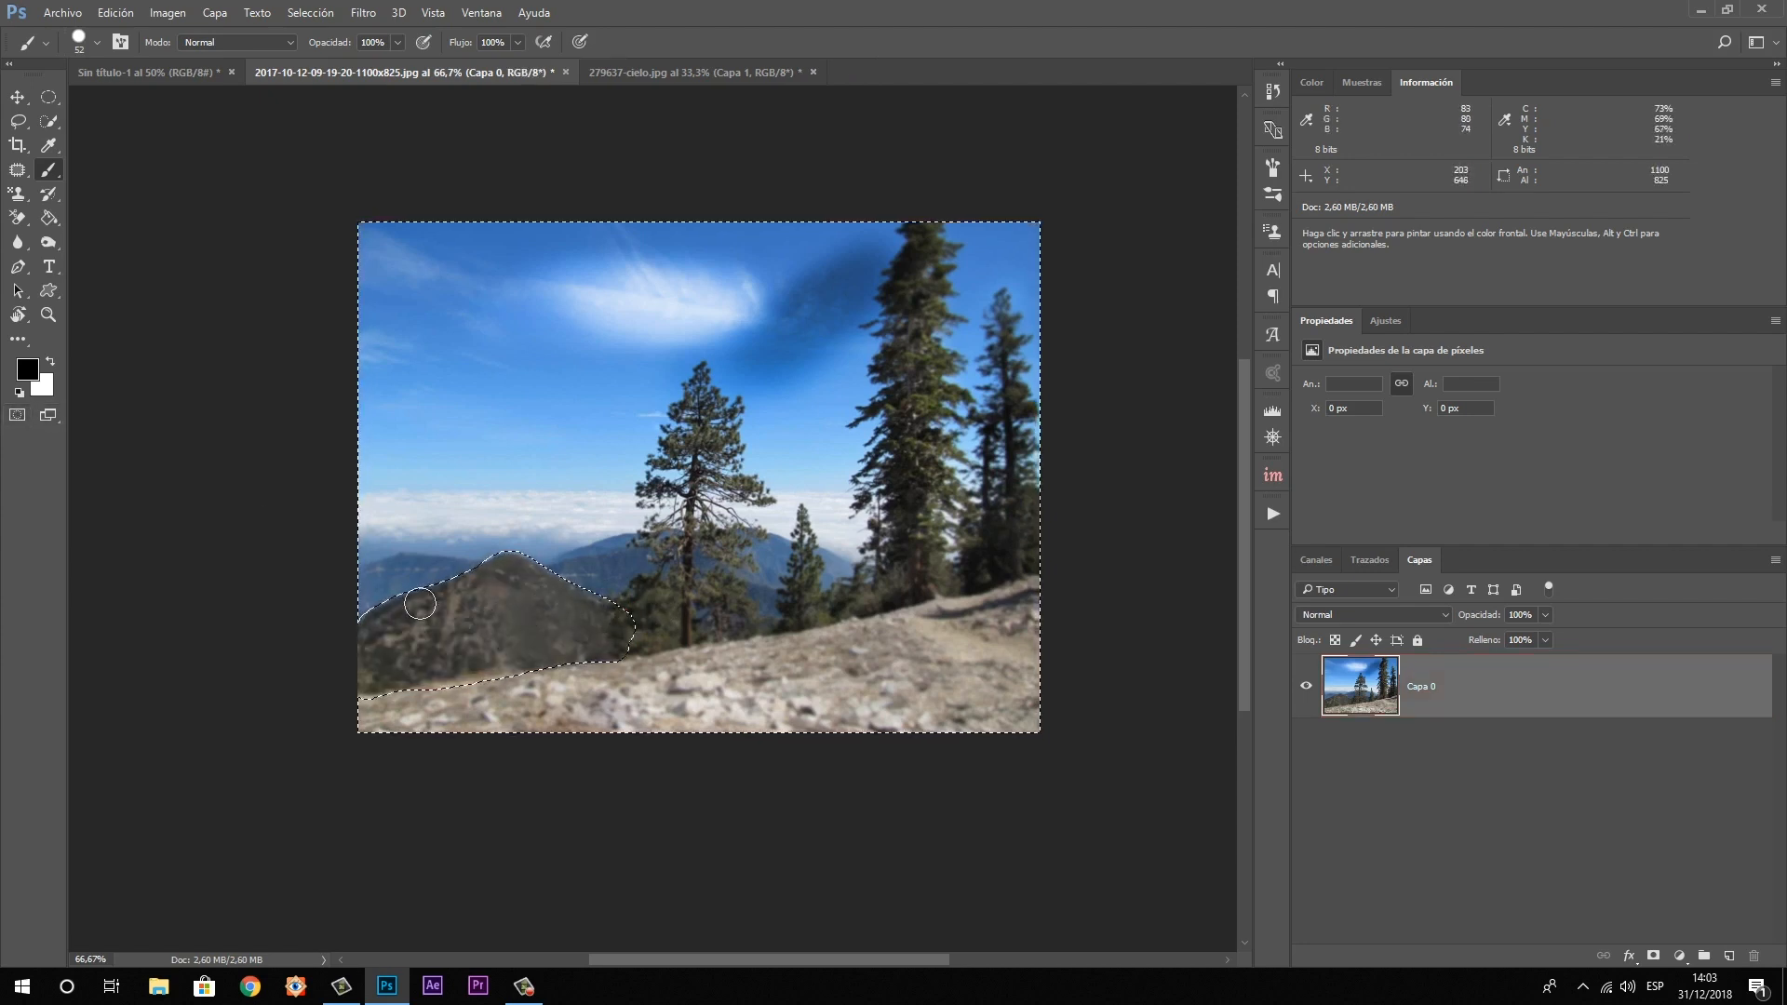
Invert the selection so that it covers only the rocky hill, and copy the hill to a new layer
left_click(331, 11)
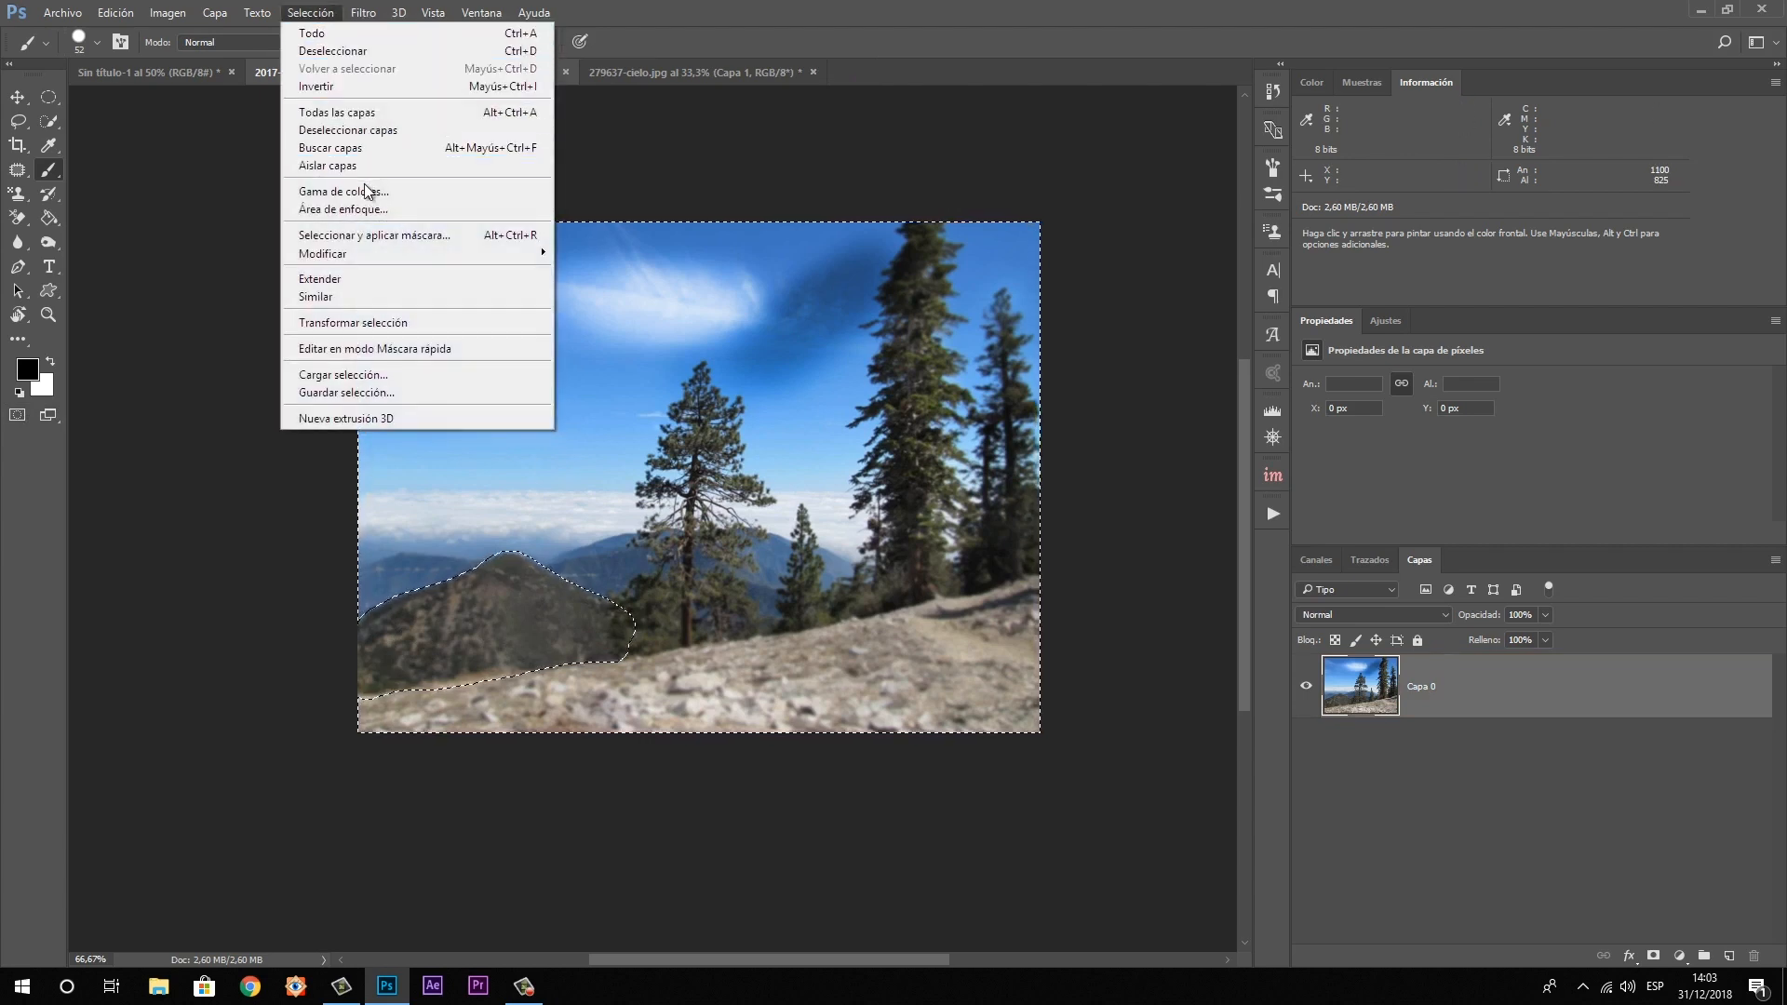
left_click(373, 84)
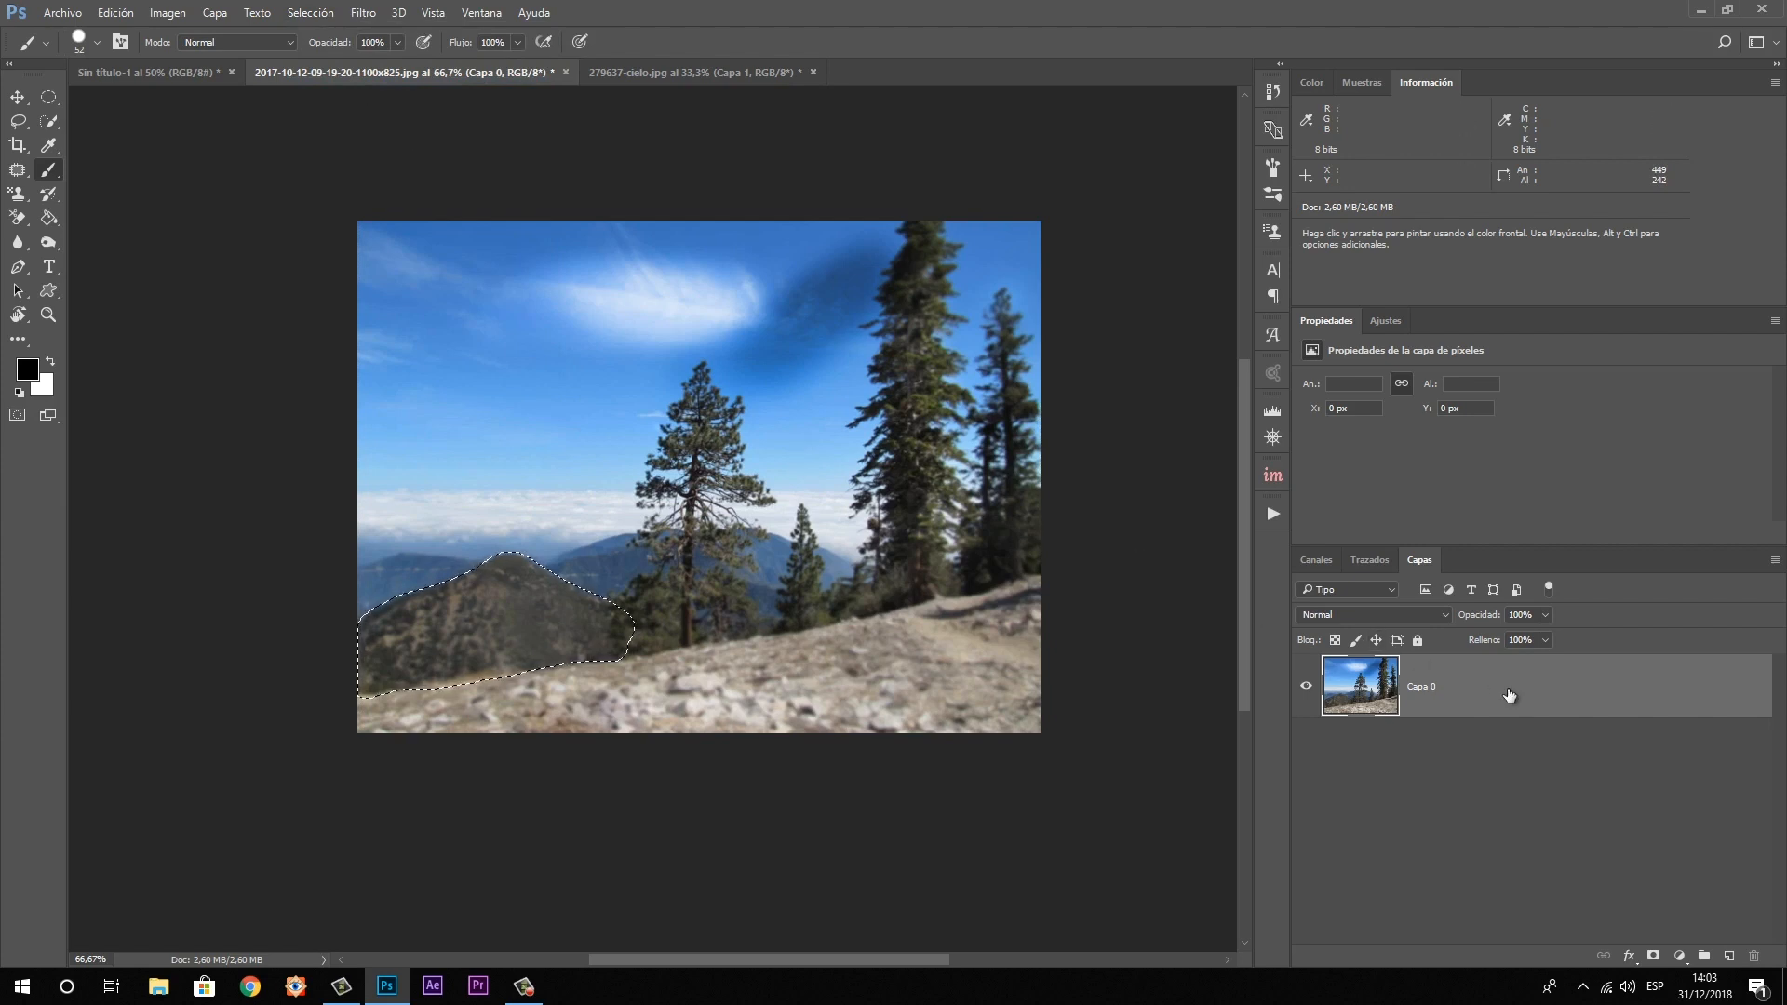
key("ctrl+j")
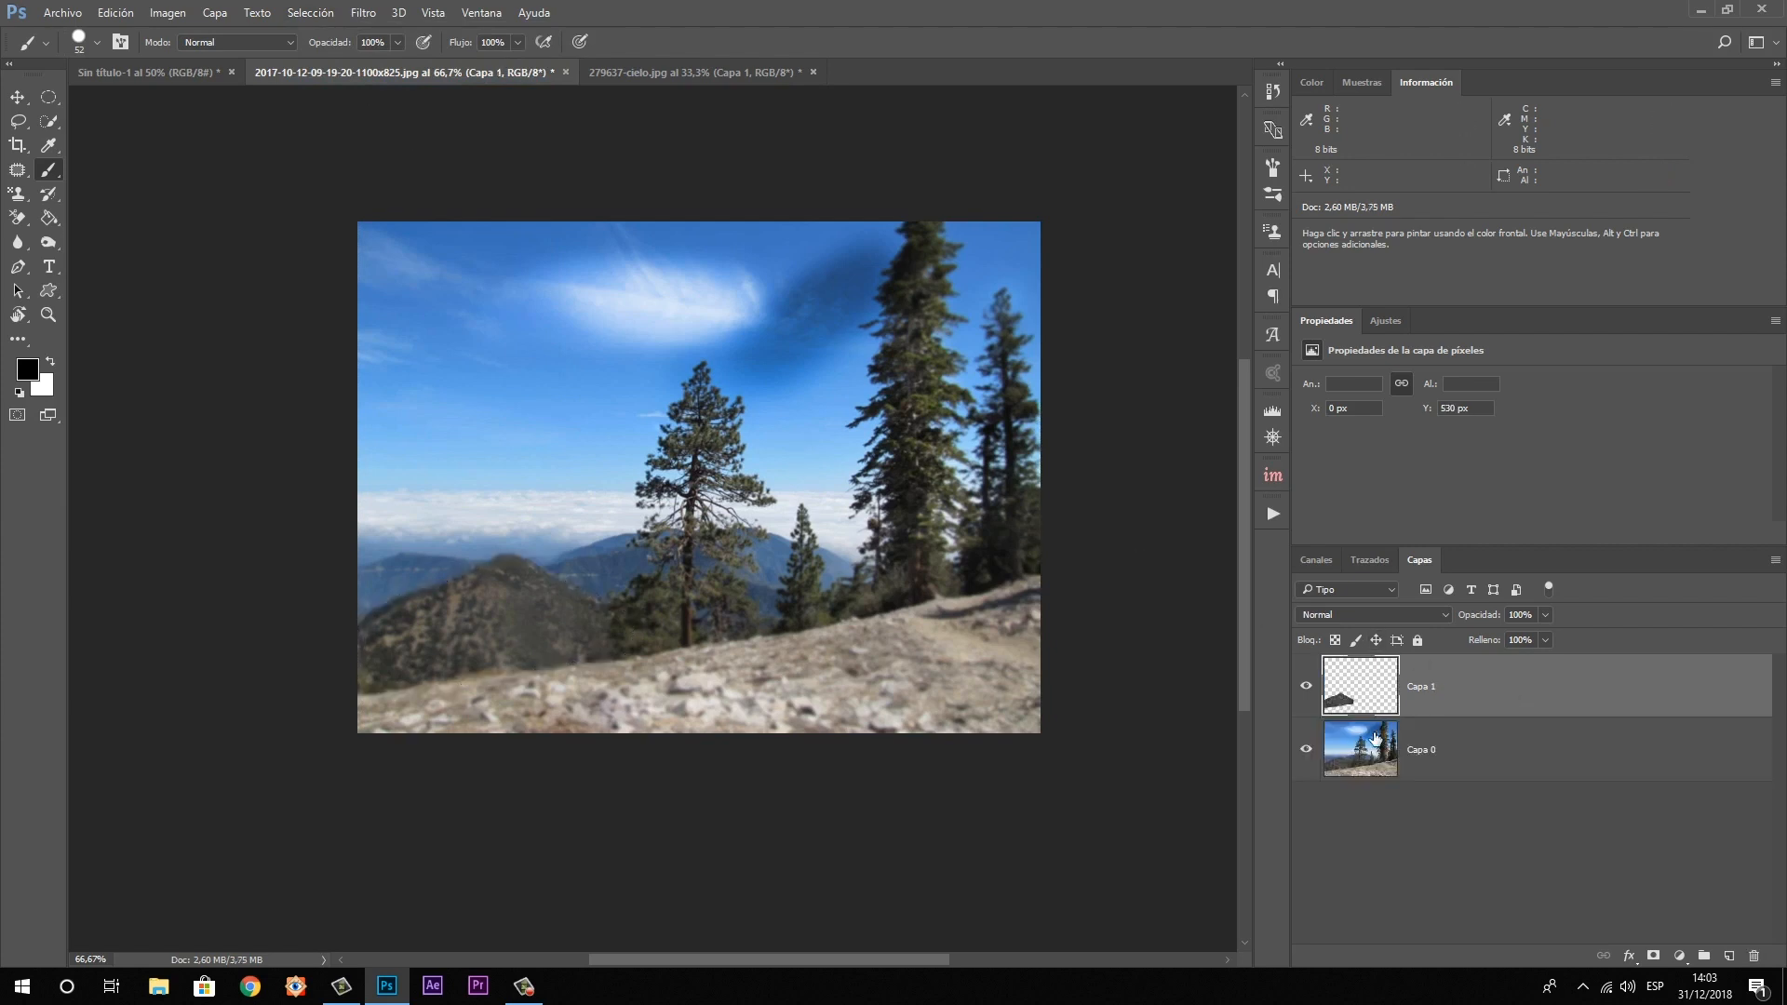
Check the hill cutout by hiding the original photo layer, show that layer again, and zoom out to 33.33%
left_click(1305, 752)
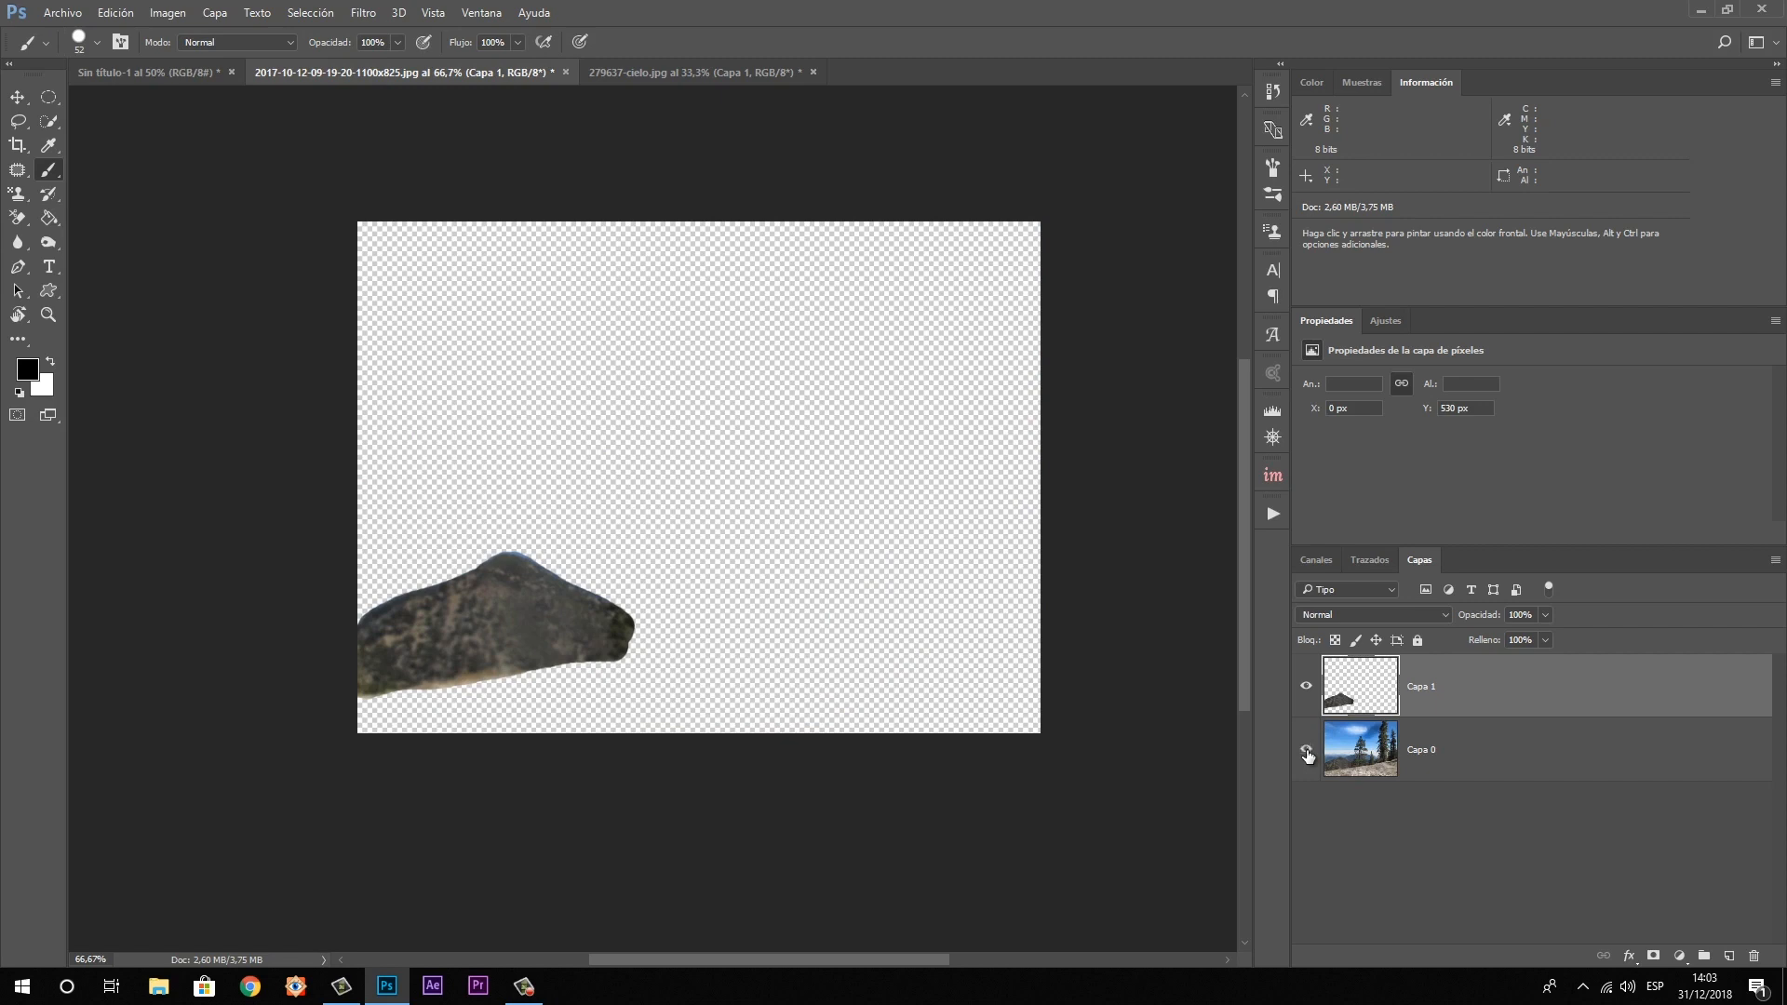
left_click(1305, 750)
left_click(48, 315)
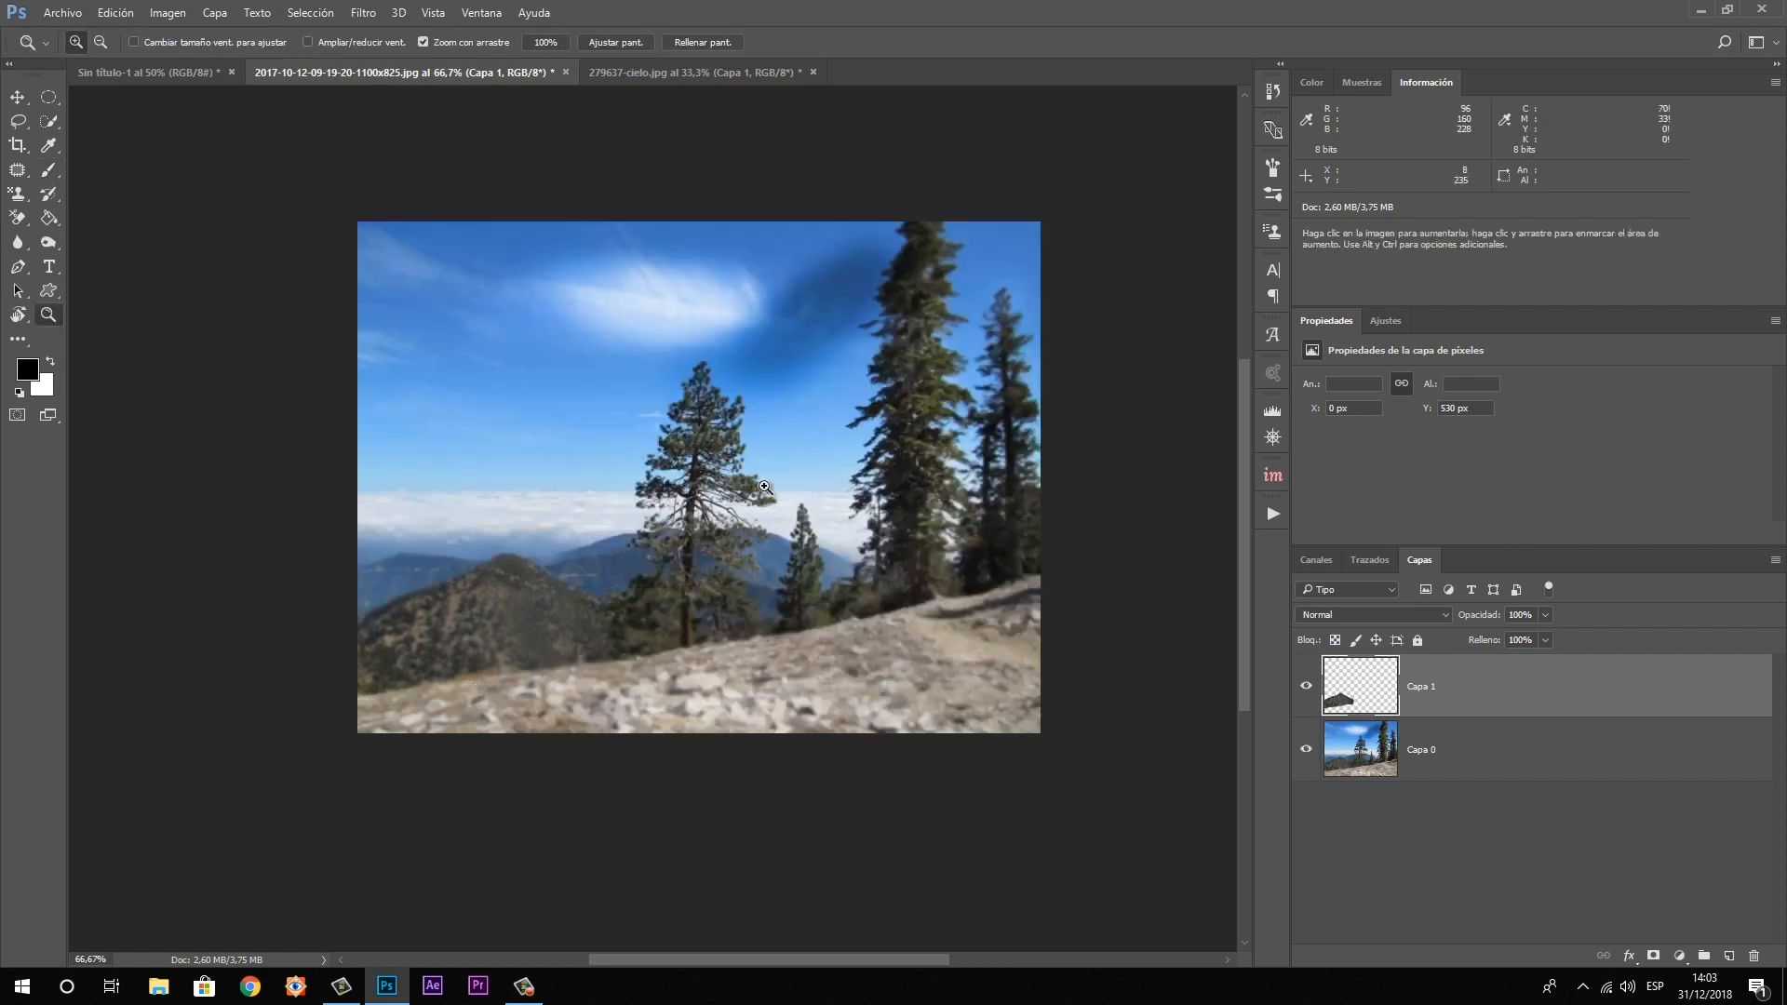
left_click(764, 486, "alt")
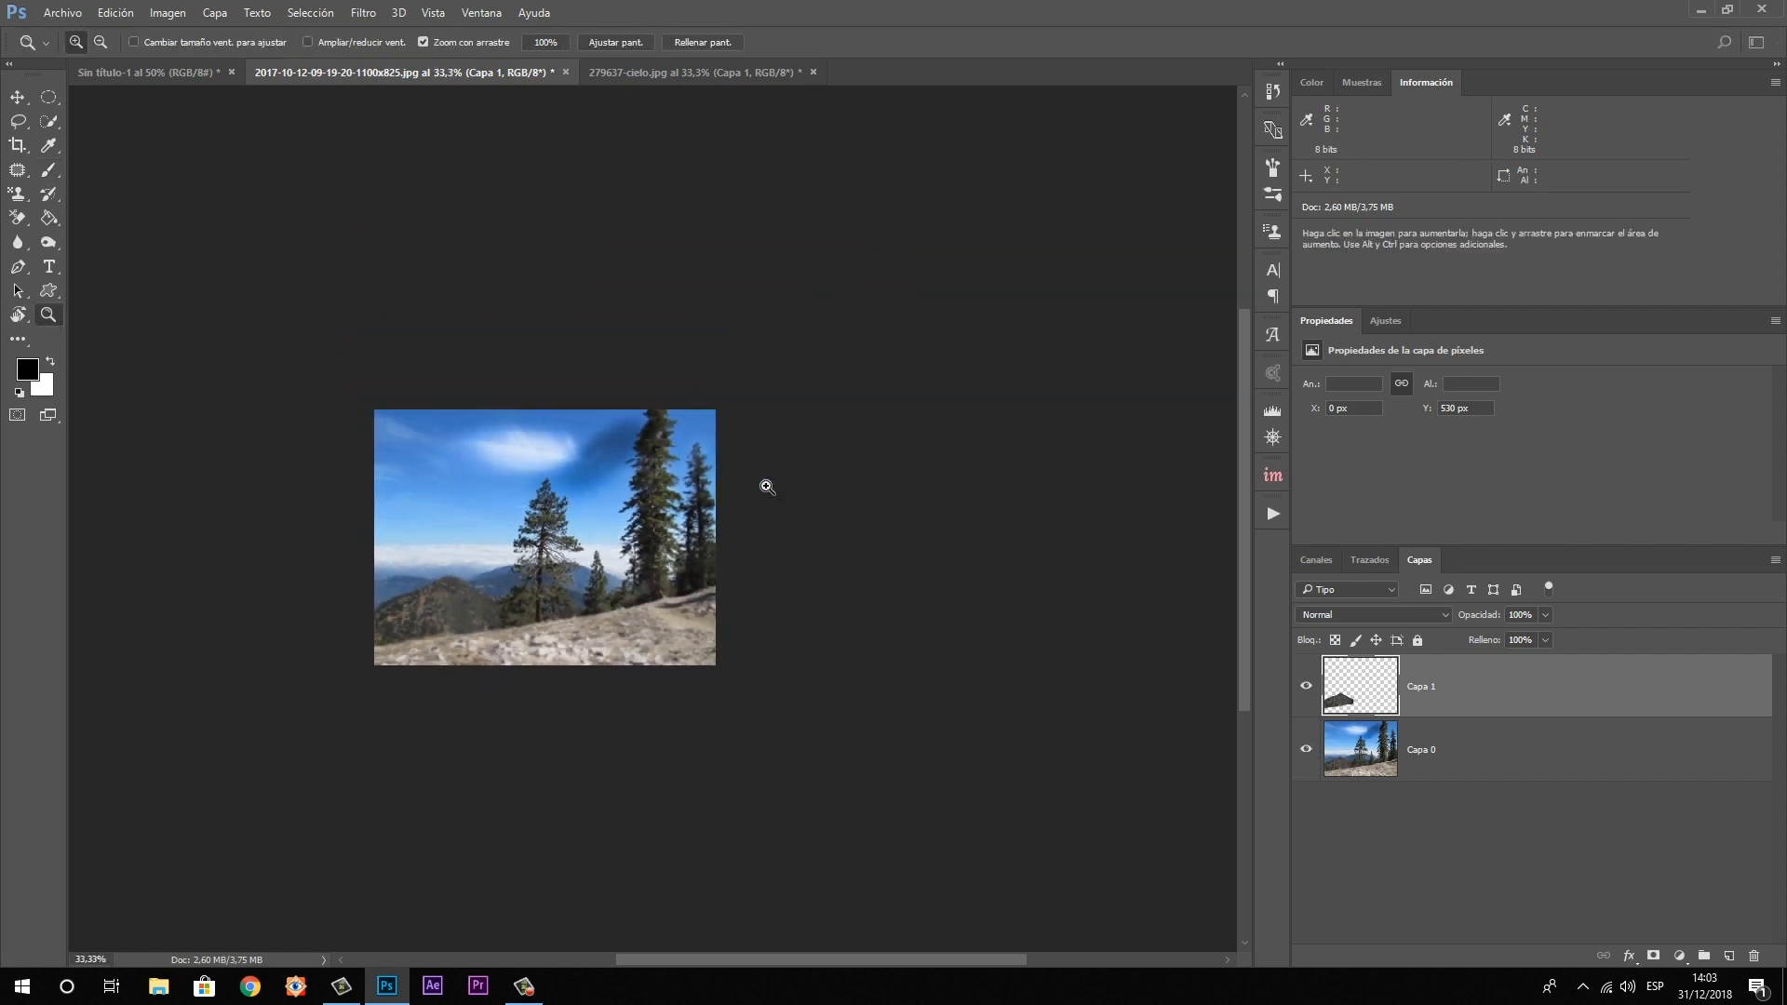